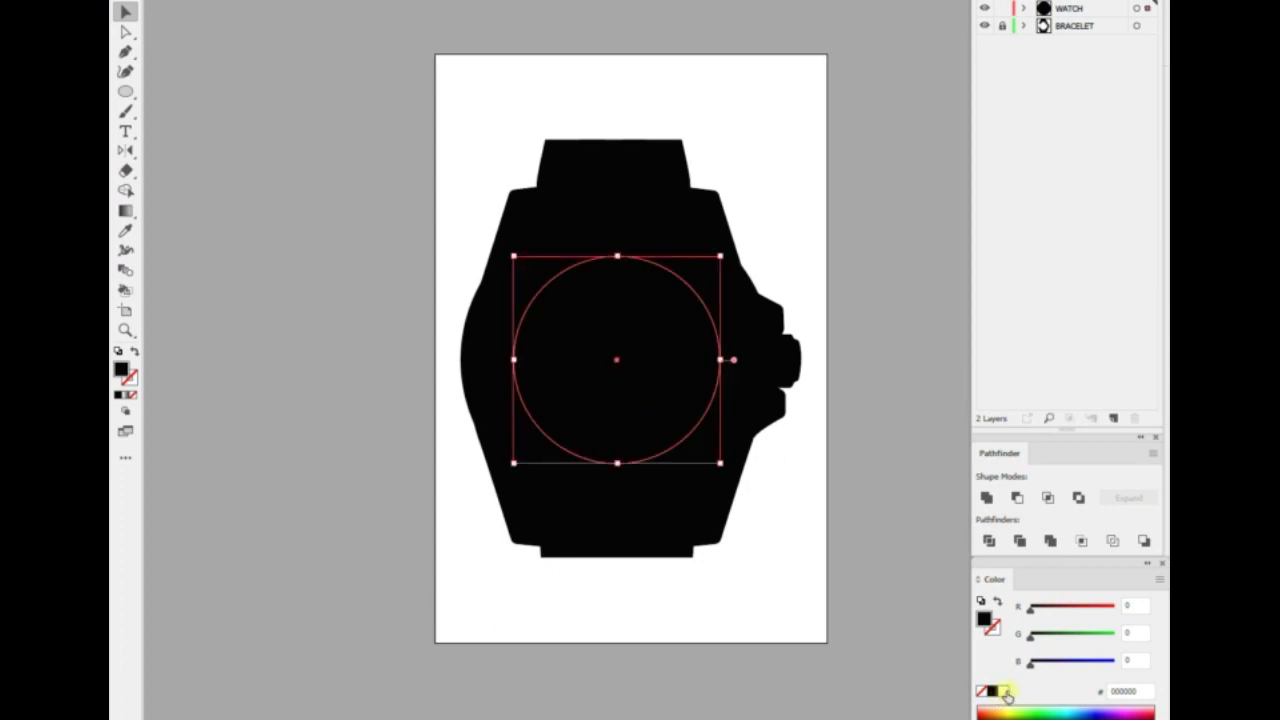
Draw a short vertical tick mark at the top of the dial circle.
{"action": "left_click", "coordinate": [1005, 691]}
{"action": "key", "text": "ctrl+plus"}
{"action": "key", "text": "ctrl+plus"}
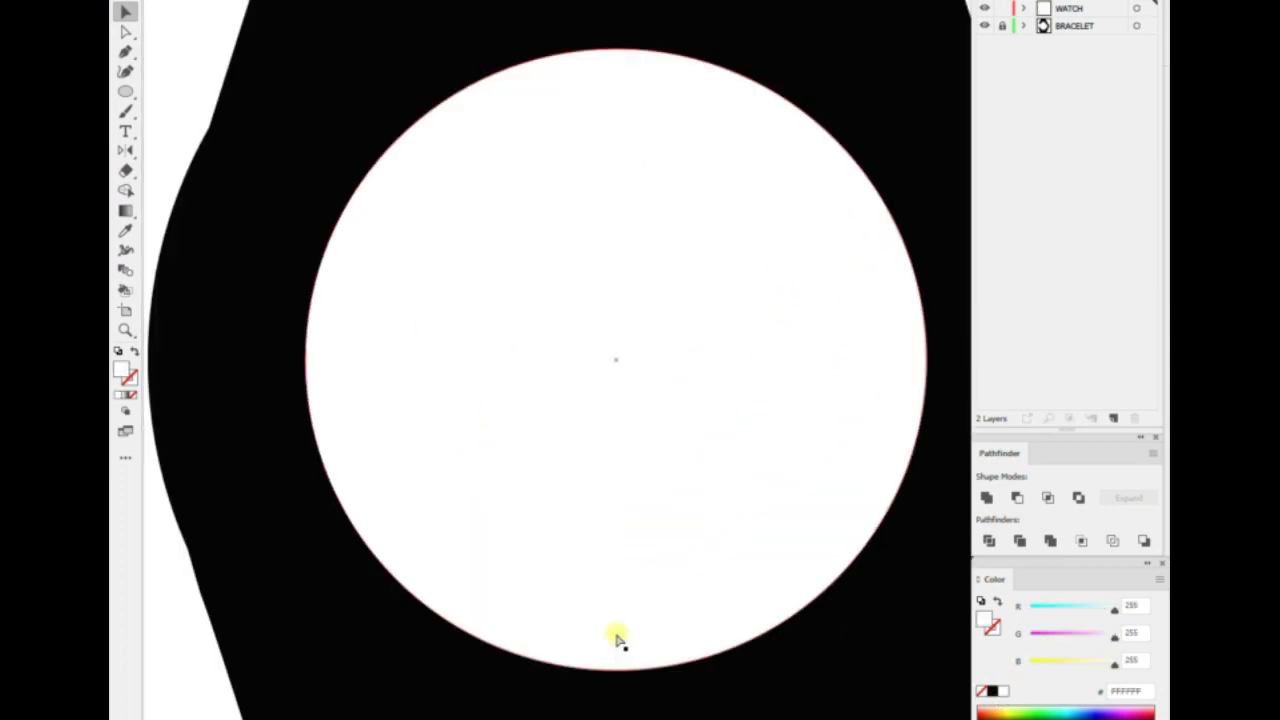
{"action": "scroll", "coordinate": [643, 466], "scroll_direction": "up", "scroll_amount": 3}
{"action": "key", "text": "p"}
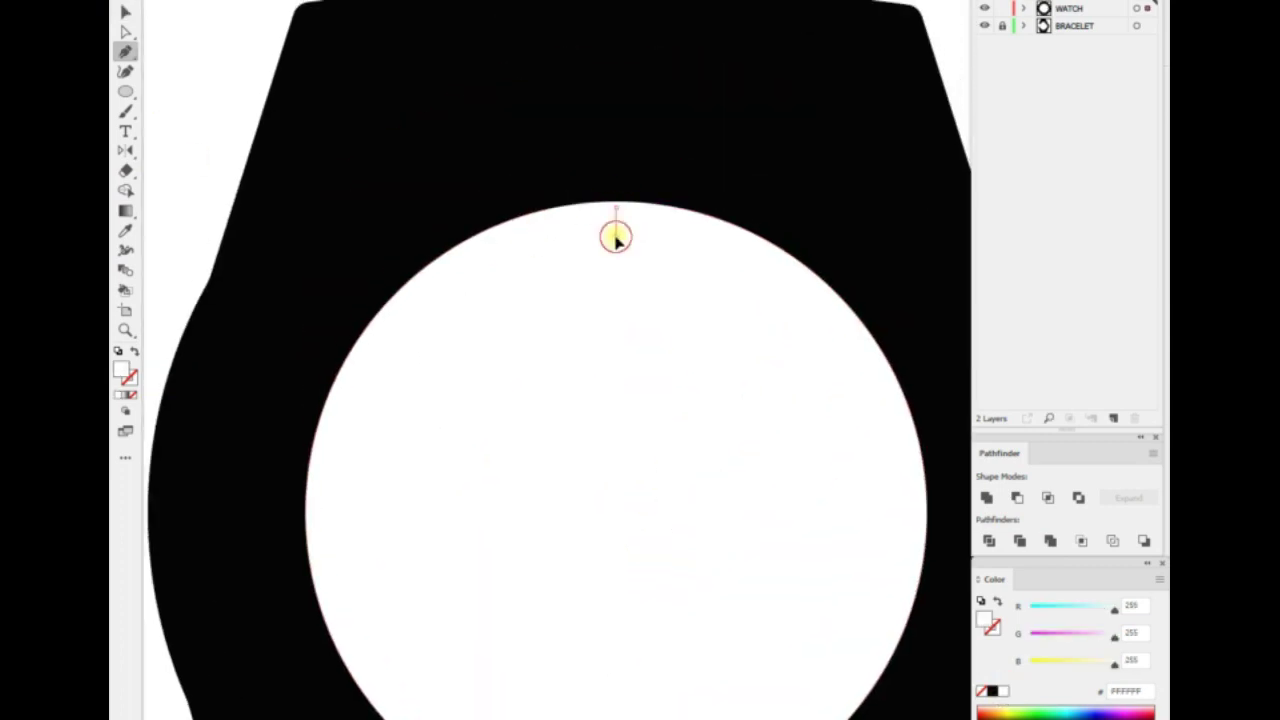
{"action": "left_click_drag", "start_coordinate": [616, 238], "coordinate": [616, 232]}
{"action": "key", "text": "v"}
{"action": "left_click", "coordinate": [237, 108]}
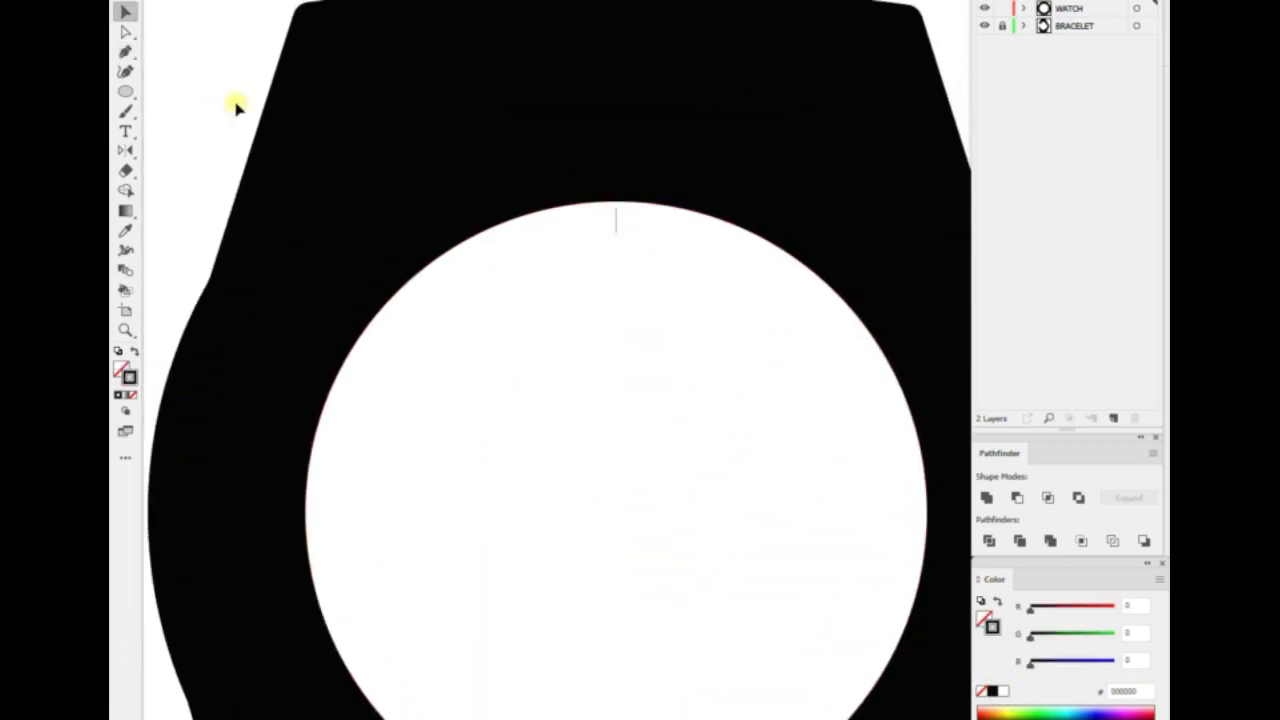
Remove the white fill from the dial circle, leaving the tick in place.
{"action": "left_click", "coordinate": [720, 585]}
{"action": "left_click", "coordinate": [983, 691]}
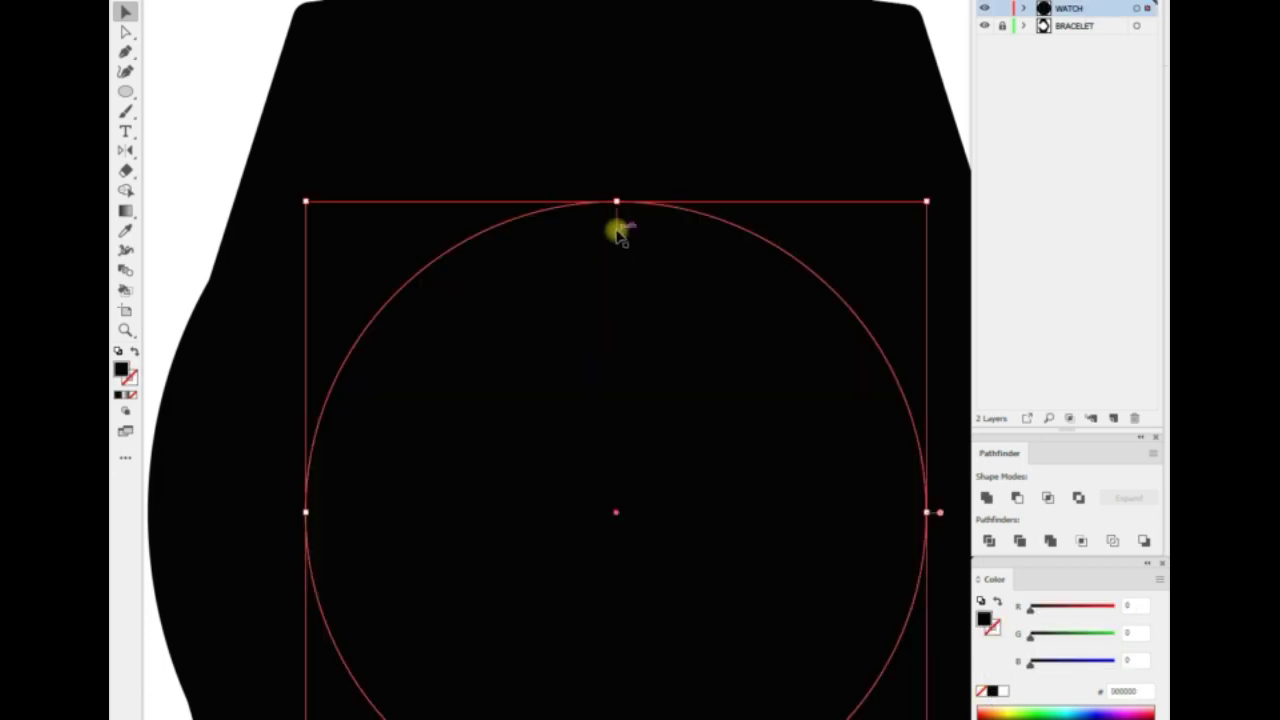
{"action": "left_click", "coordinate": [617, 220]}
{"action": "left_click", "coordinate": [417, 154]}
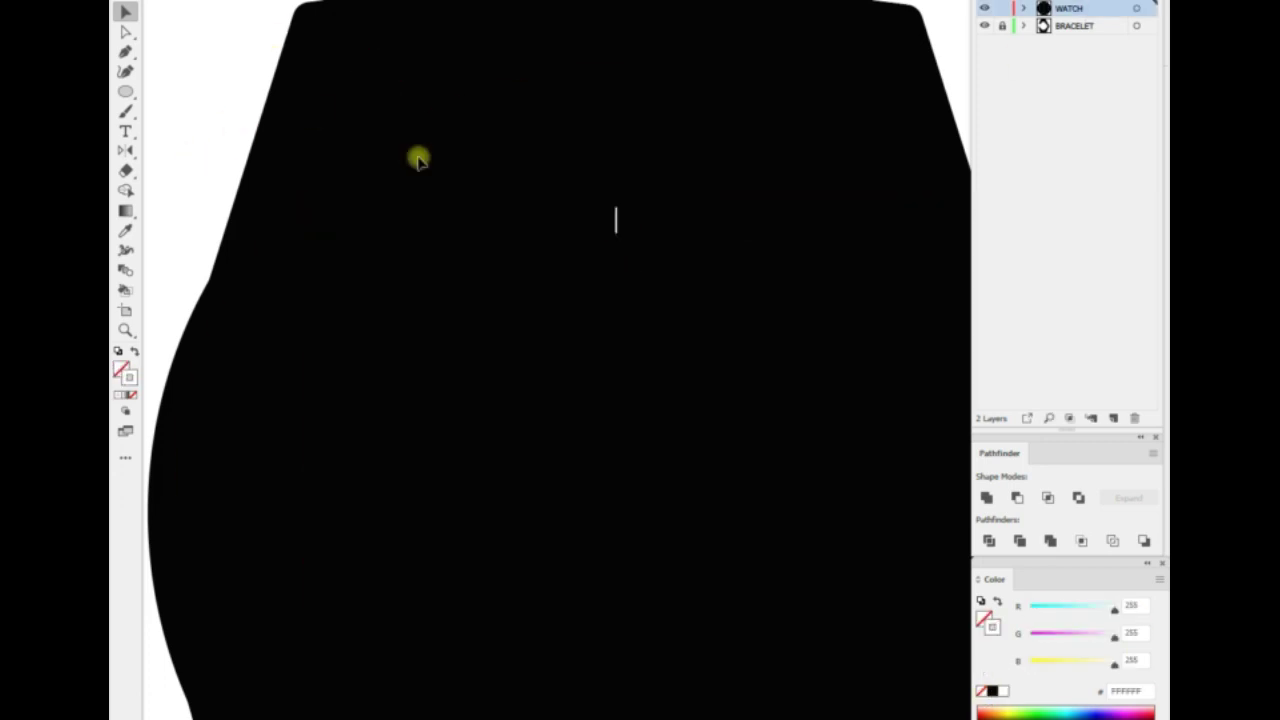
{"action": "scroll", "coordinate": [671, 197], "scroll_direction": "down", "scroll_amount": 3}
{"action": "key", "text": "ctrl+a"}
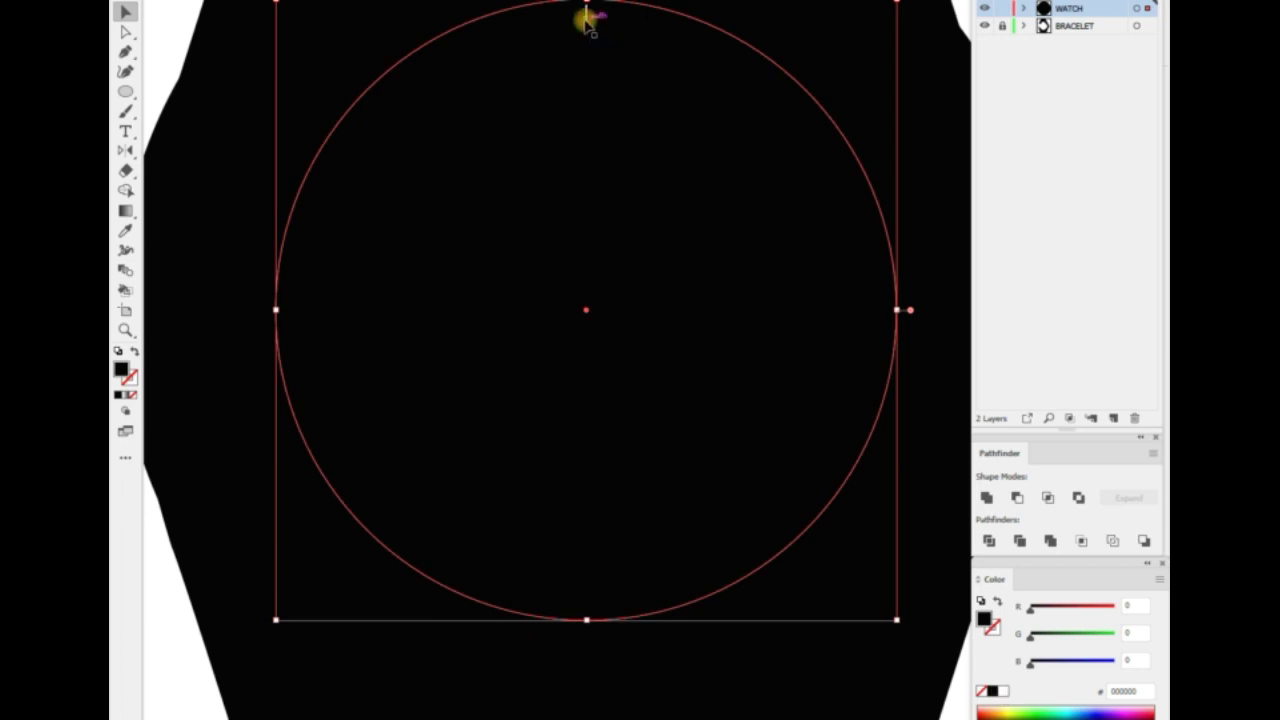
Copy the tick to the bottom of the circle and group the two ticks.
{"action": "left_click_drag", "start_coordinate": [588, 22], "coordinate": [583, 444]}
{"action": "left_click", "coordinate": [640, 614], "text": "shift"}
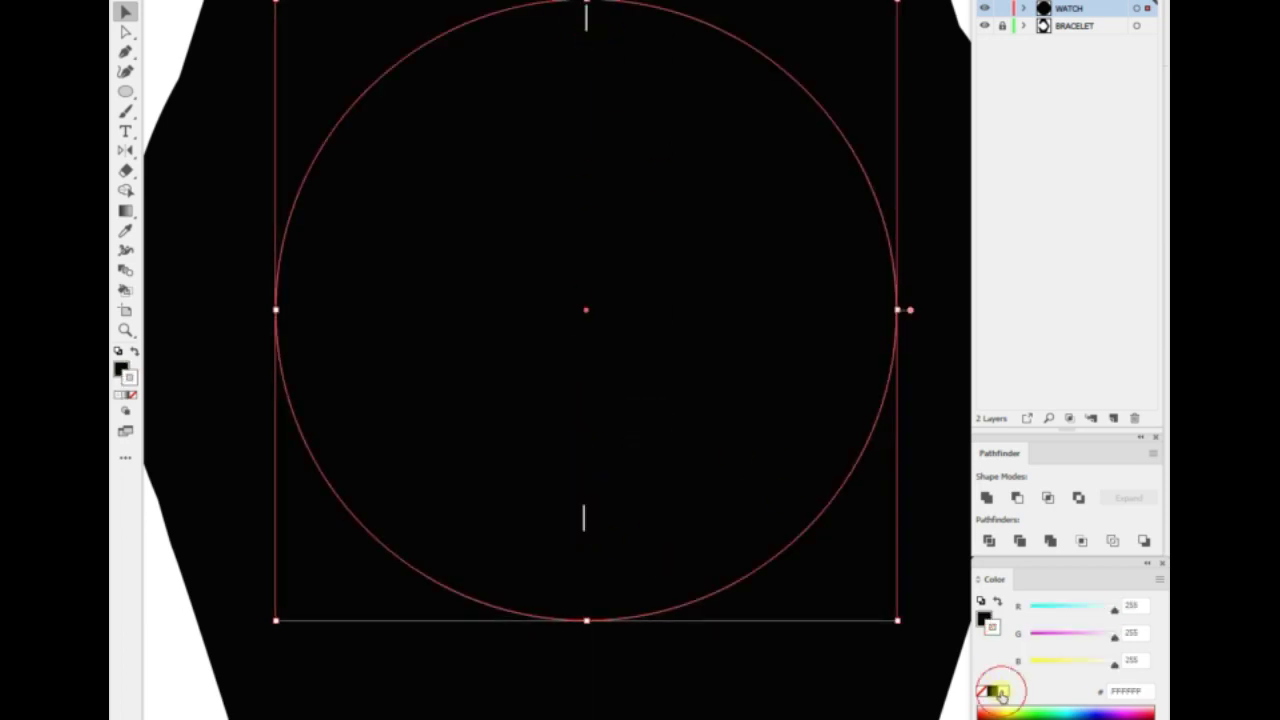
{"action": "key", "text": "shift+Down"}
{"action": "scroll", "coordinate": [610, 537], "scroll_direction": "up", "scroll_amount": 1}
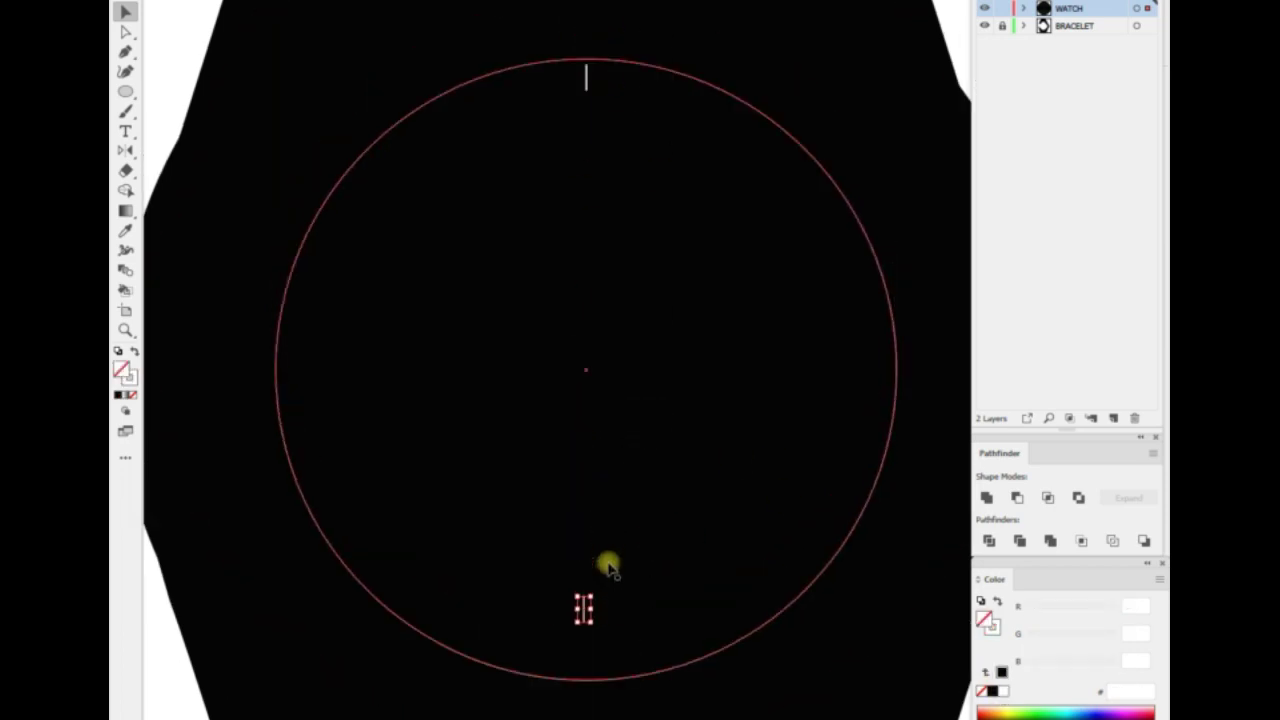
{"action": "left_click", "coordinate": [586, 77], "text": "shift"}
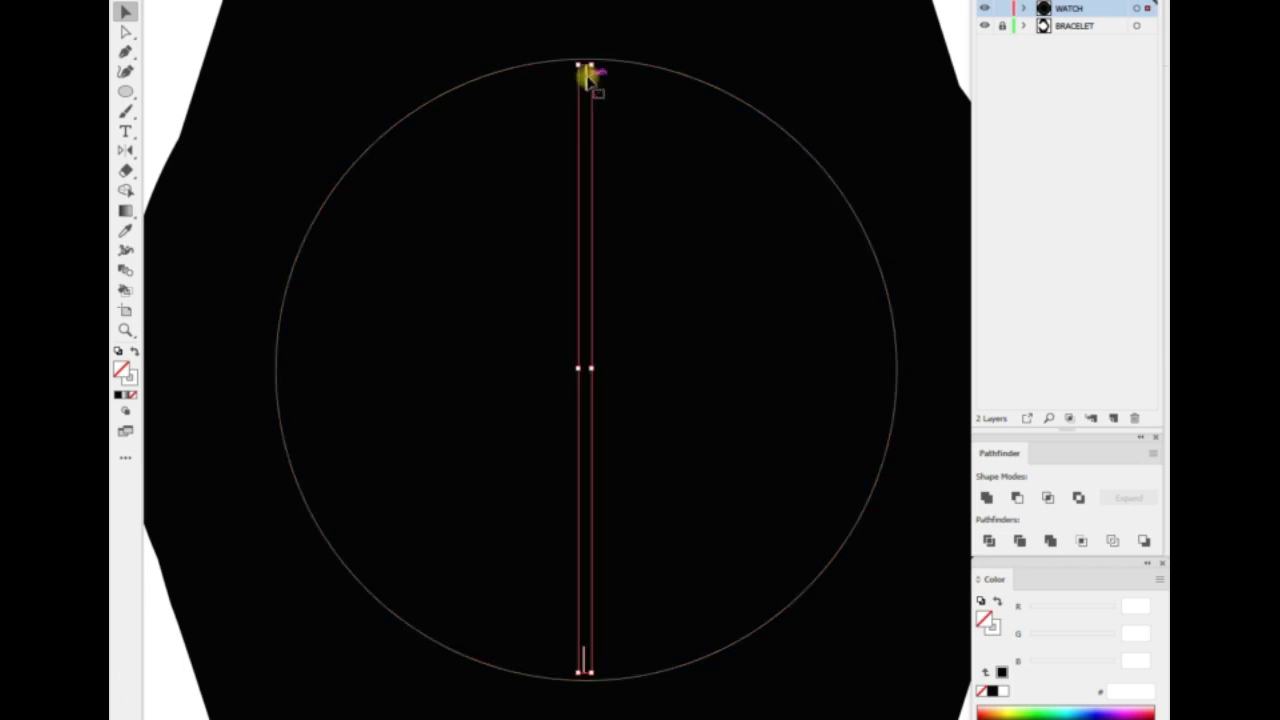
{"action": "right_click", "coordinate": [586, 77]}
{"action": "left_click", "coordinate": [614, 166]}
Repeat 6° rotated copies of the tick pair to ring the dial with 60 ticks.
{"action": "right_click", "coordinate": [646, 188]}
{"action": "left_click", "coordinate": [851, 383]}
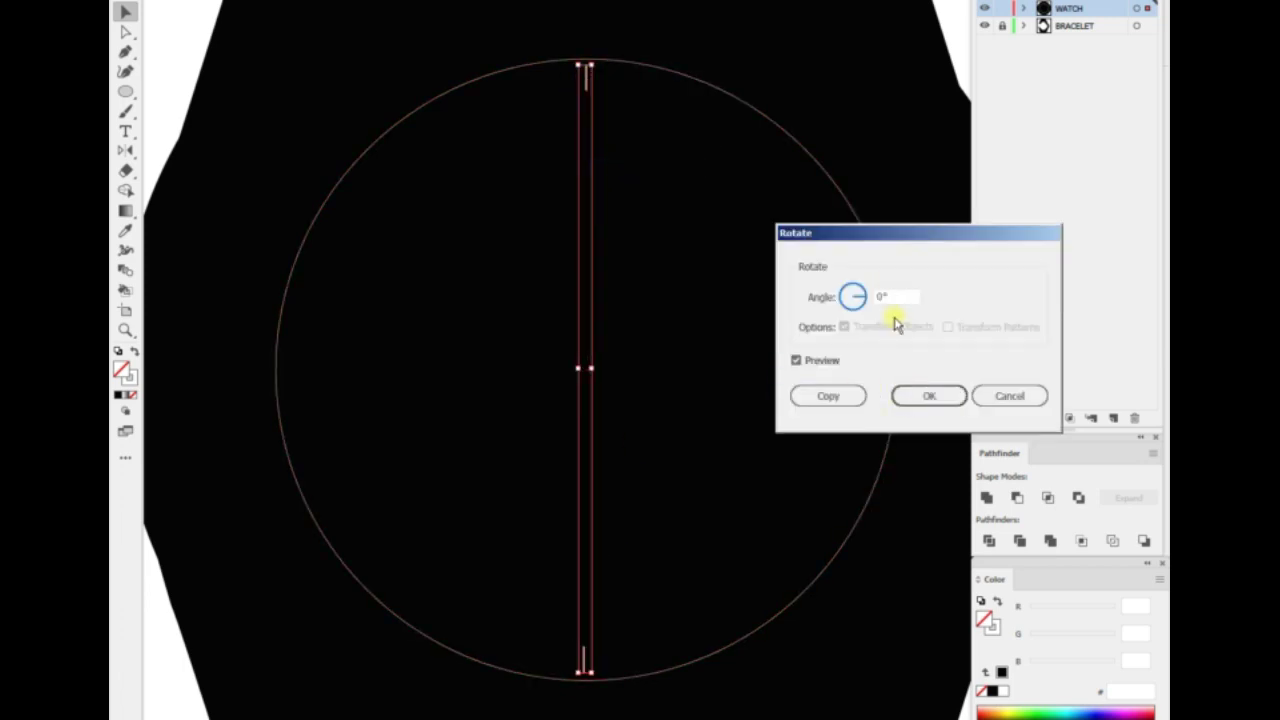
{"action": "left_click", "coordinate": [843, 397]}
{"action": "key", "text": "ctrl+d"}
{"action": "key", "text": "ctrl+shift+a"}
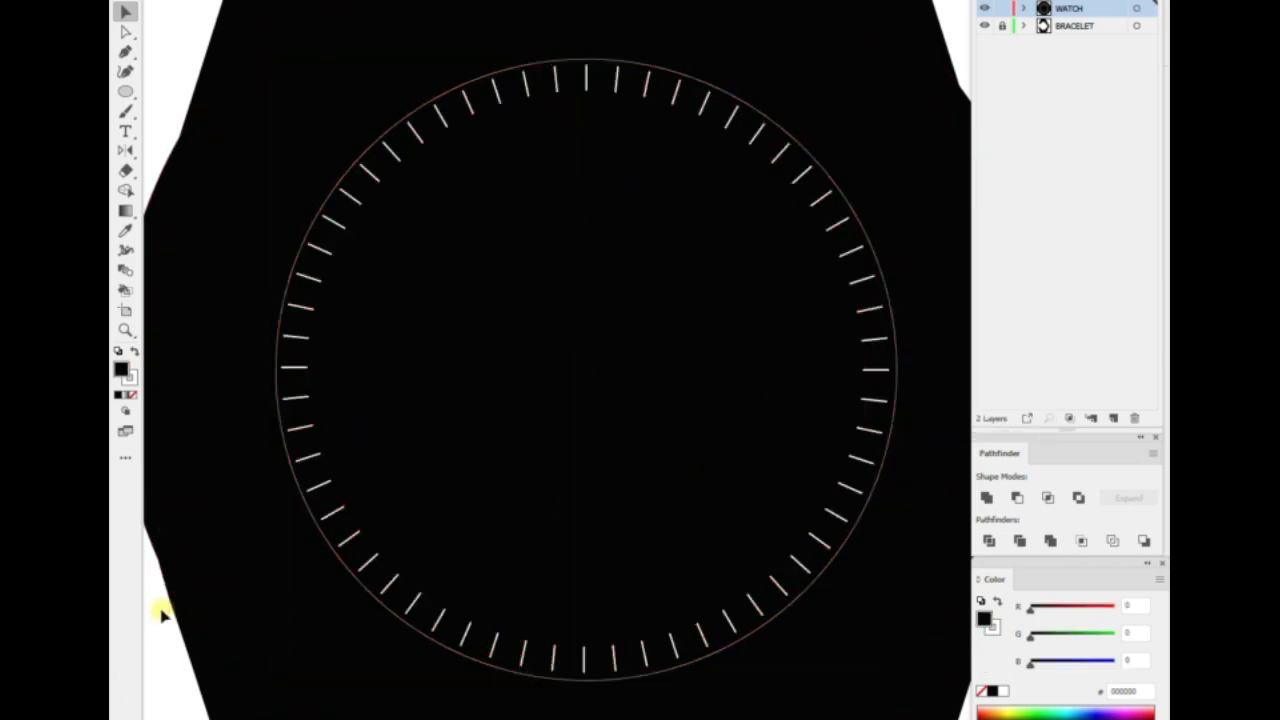
{"action": "key", "text": "ctrl+minus"}
Rotate the dial circle and enlarge it slightly from its corner.
{"action": "left_click", "coordinate": [490, 535]}
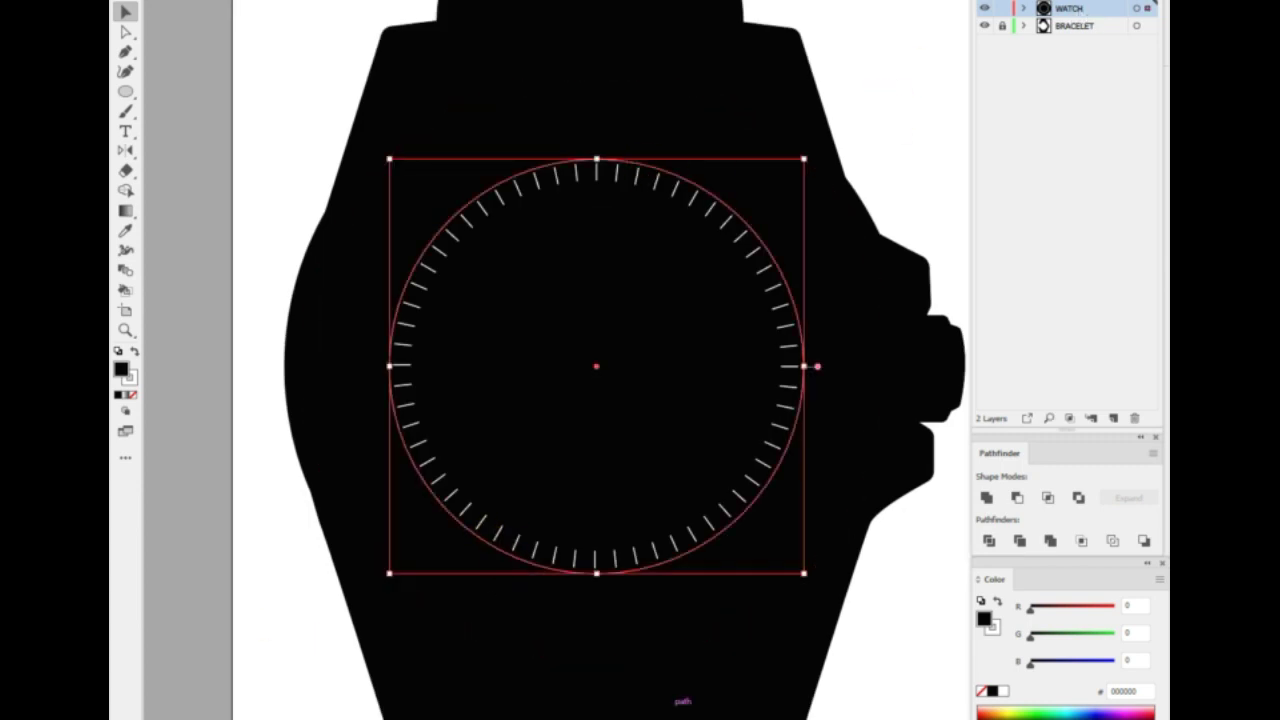
{"action": "right_click", "coordinate": [868, 578]}
{"action": "left_click", "coordinate": [1060, 525]}
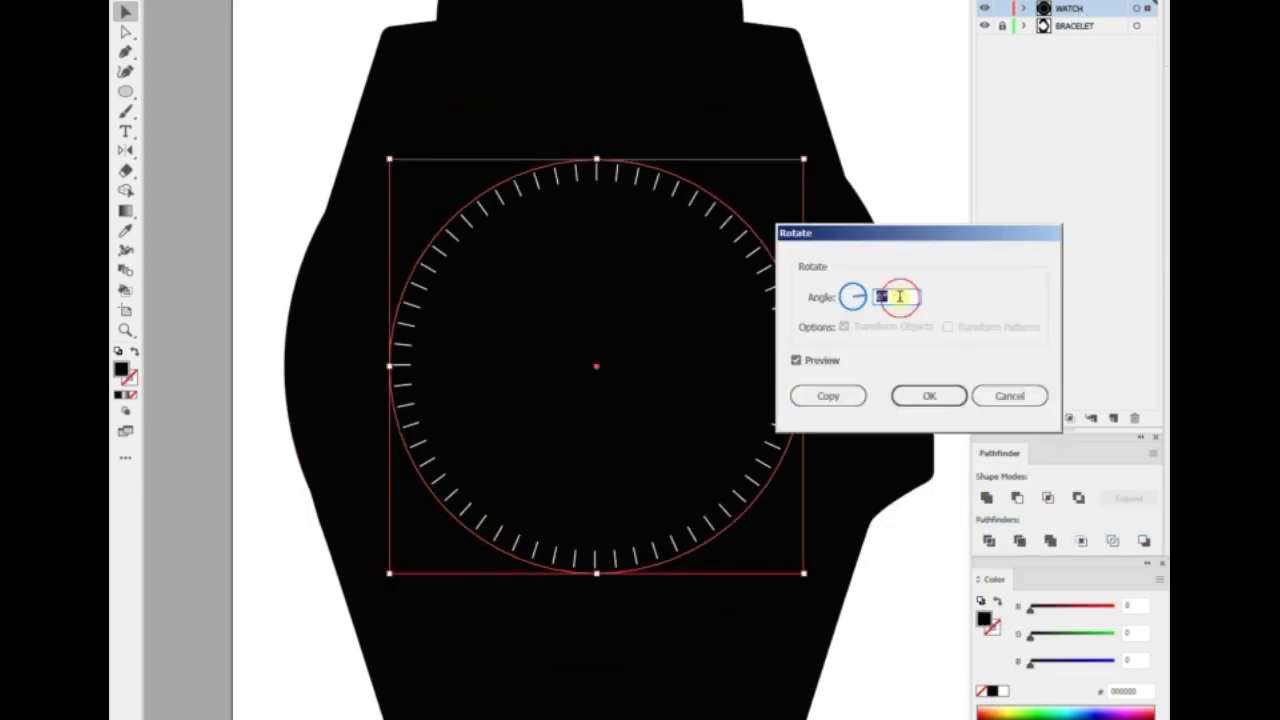
{"action": "key", "text": "Return"}
{"action": "left_click_drag", "start_coordinate": [803, 574], "coordinate": [814, 584]}
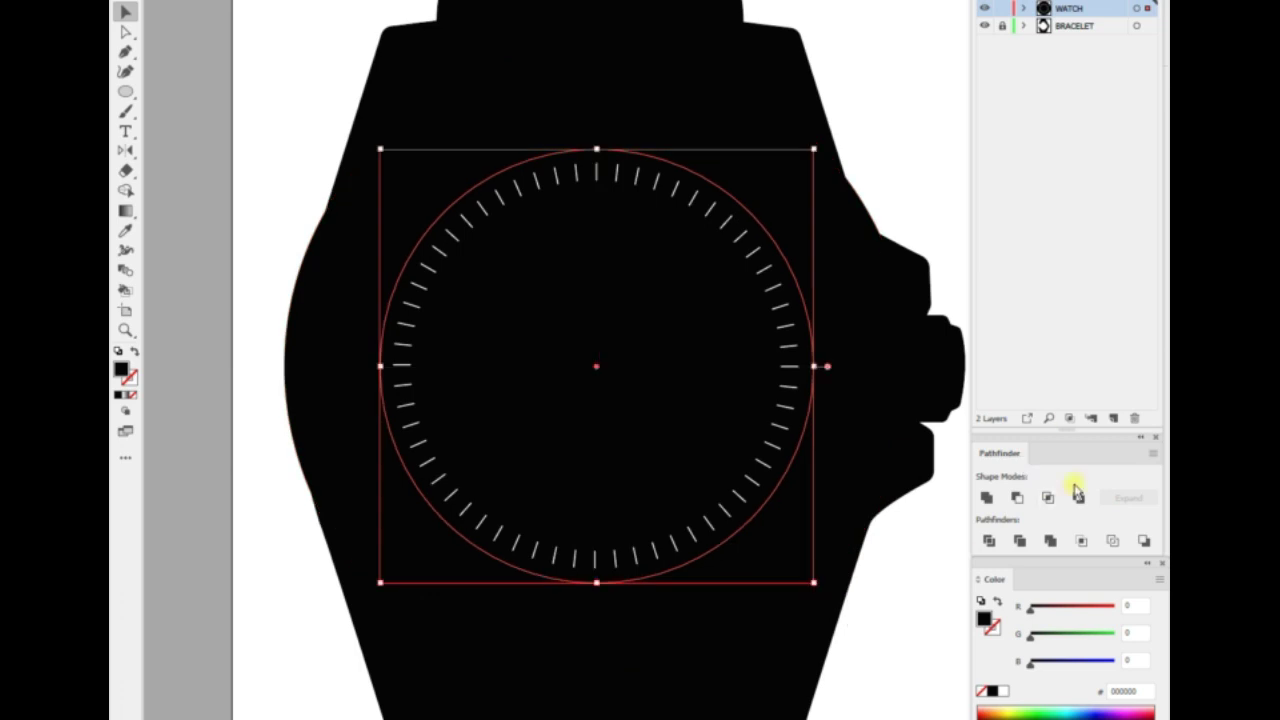
Fill the ring with a radial gradient stretched from centre to rim.
{"action": "left_click", "coordinate": [430, 2]}
{"action": "left_click", "coordinate": [460, 406]}
{"action": "left_click", "coordinate": [1074, 301]}
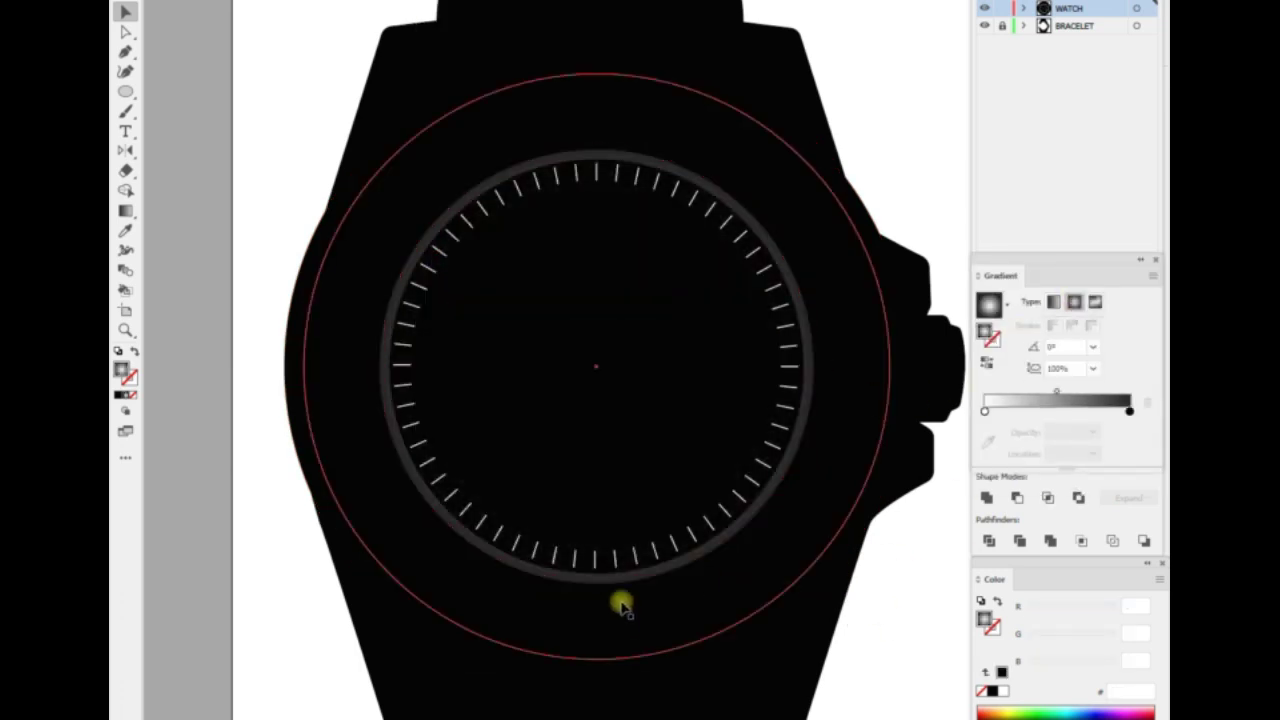
{"action": "left_click", "coordinate": [126, 210]}
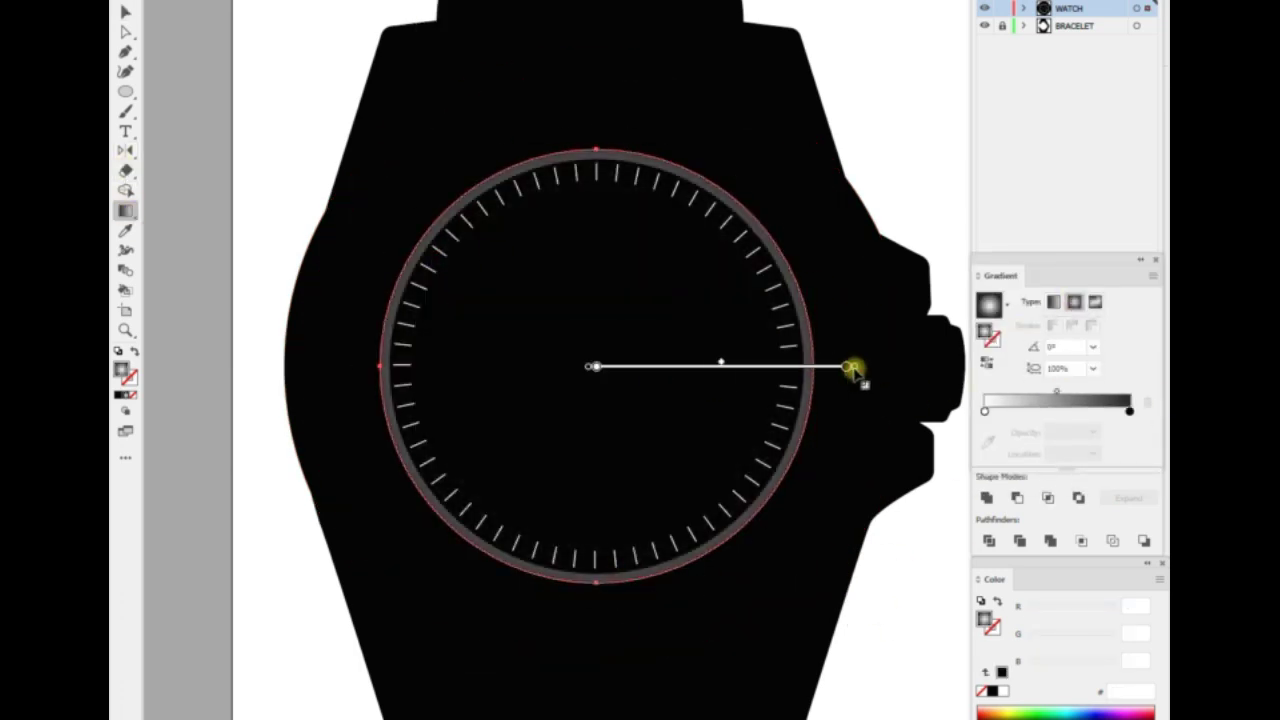
{"action": "left_click_drag", "start_coordinate": [857, 363], "coordinate": [834, 366]}
{"action": "left_click", "coordinate": [905, 612]}
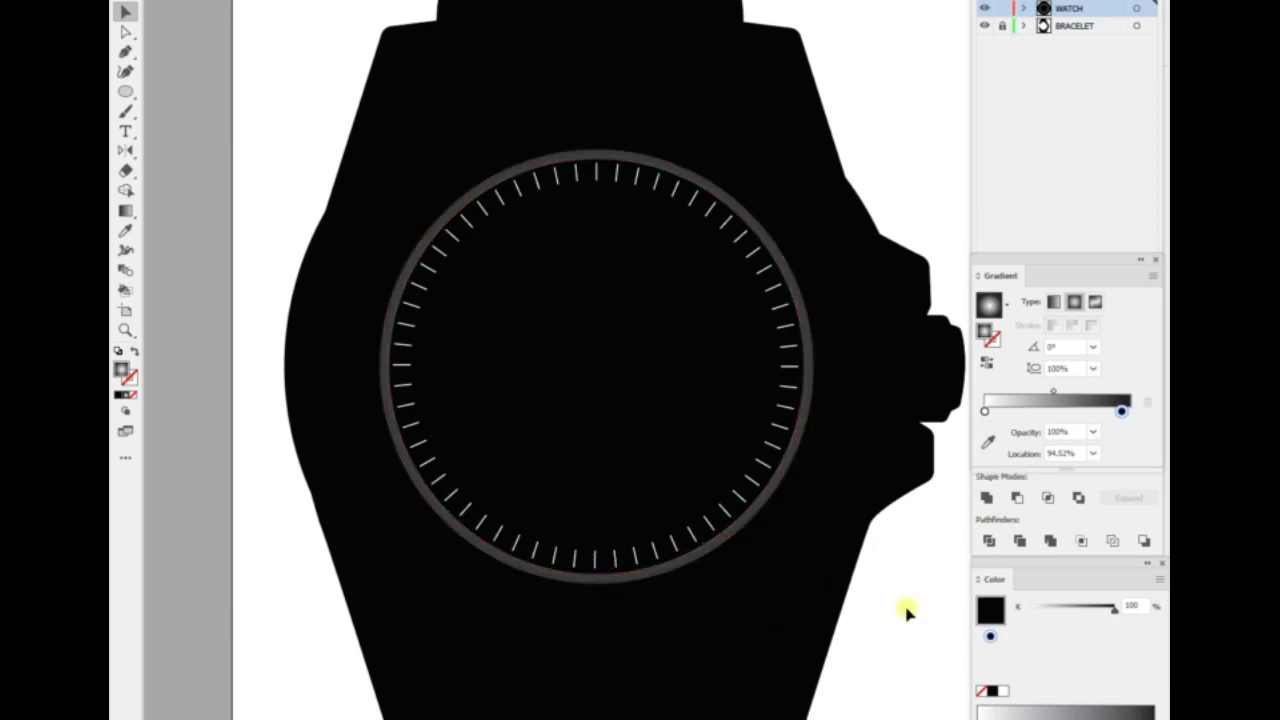
{"action": "left_click", "coordinate": [522, 384]}
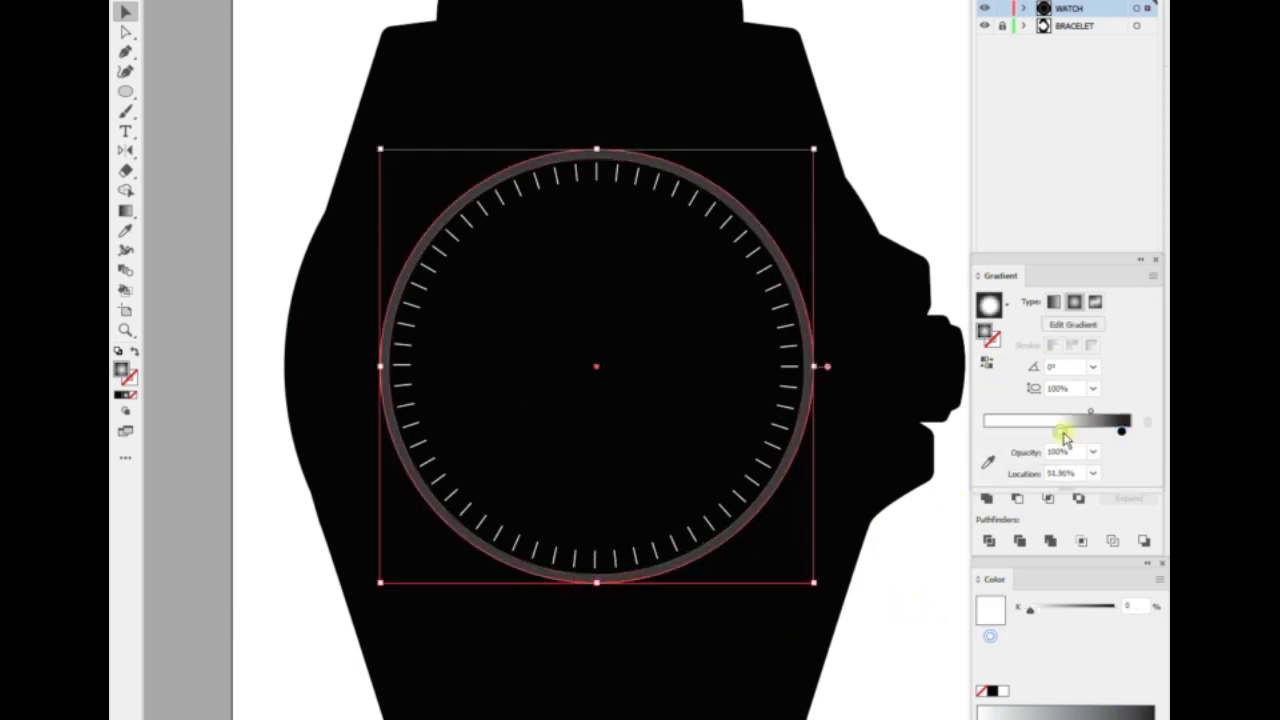
Set the gradient end stop to 54% grey and run it linearly top to bottom across the ring.
{"action": "left_click_drag", "start_coordinate": [1065, 438], "coordinate": [1129, 430]}
{"action": "left_click_drag", "start_coordinate": [1040, 607], "coordinate": [1078, 614]}
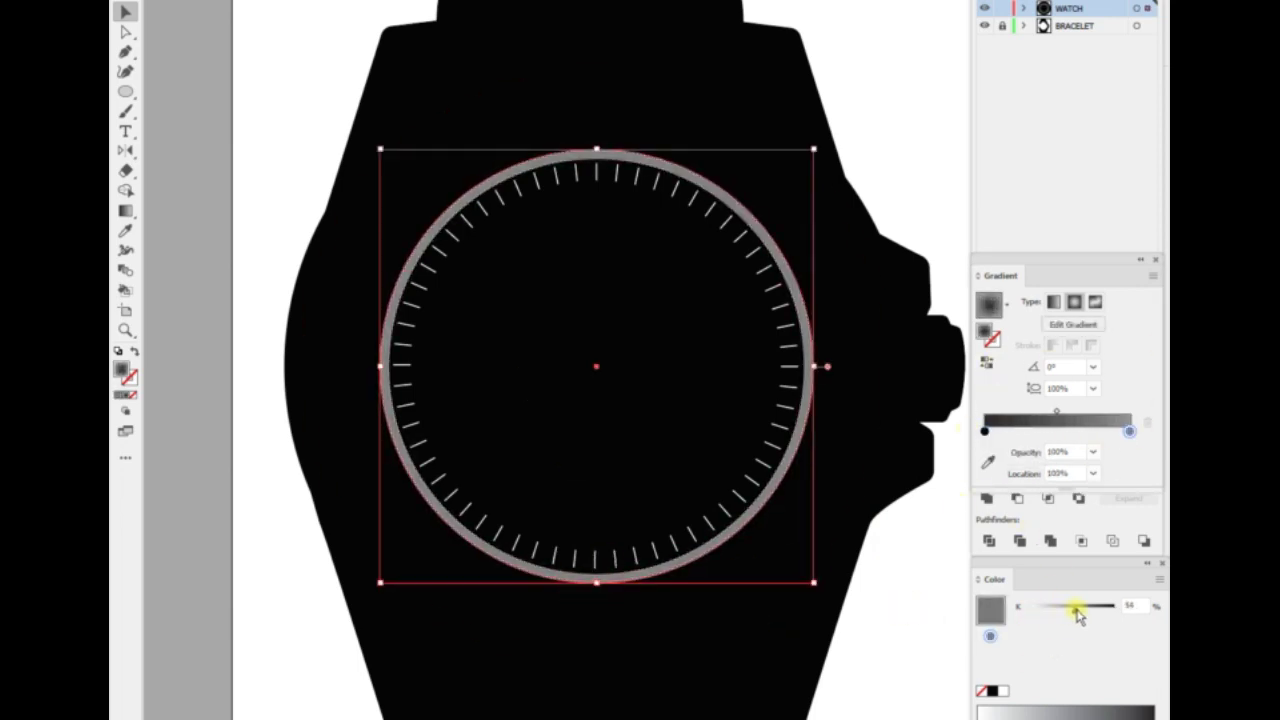
{"action": "left_click", "coordinate": [1054, 301]}
{"action": "left_click", "coordinate": [125, 210]}
{"action": "left_click_drag", "start_coordinate": [596, 120], "coordinate": [597, 605]}
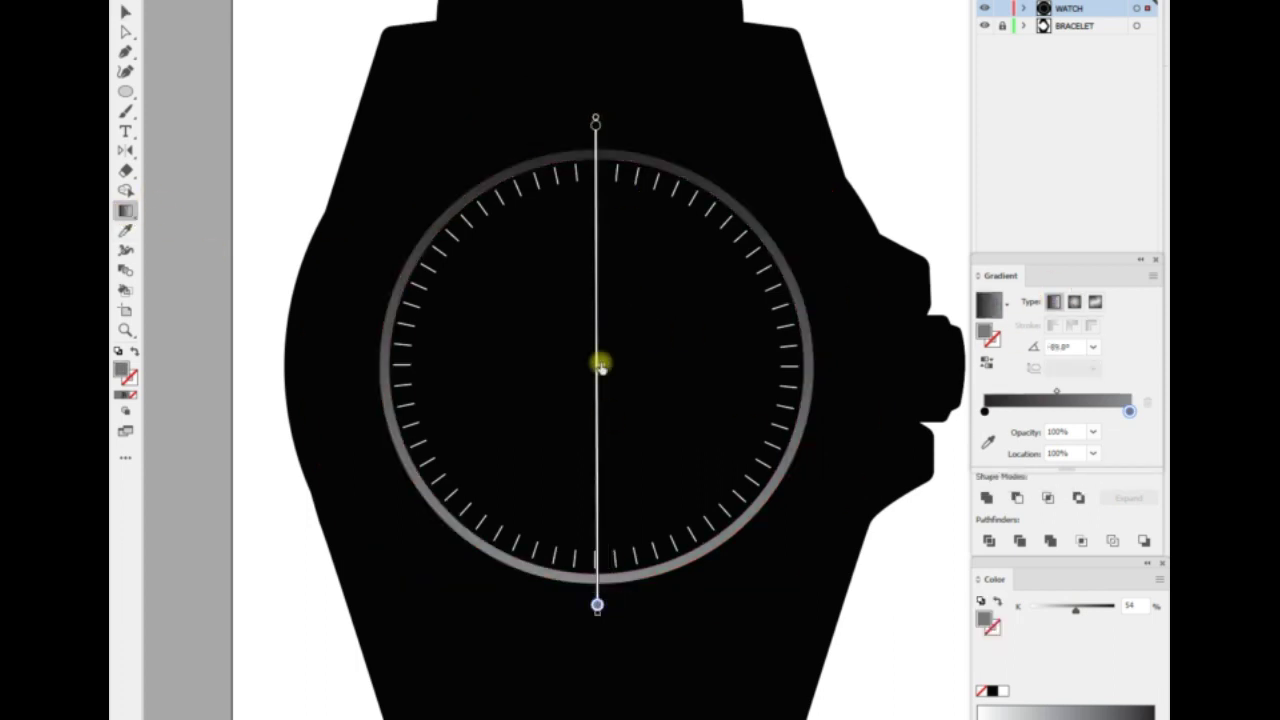
{"action": "key", "text": "v"}
{"action": "key", "text": "Return"}
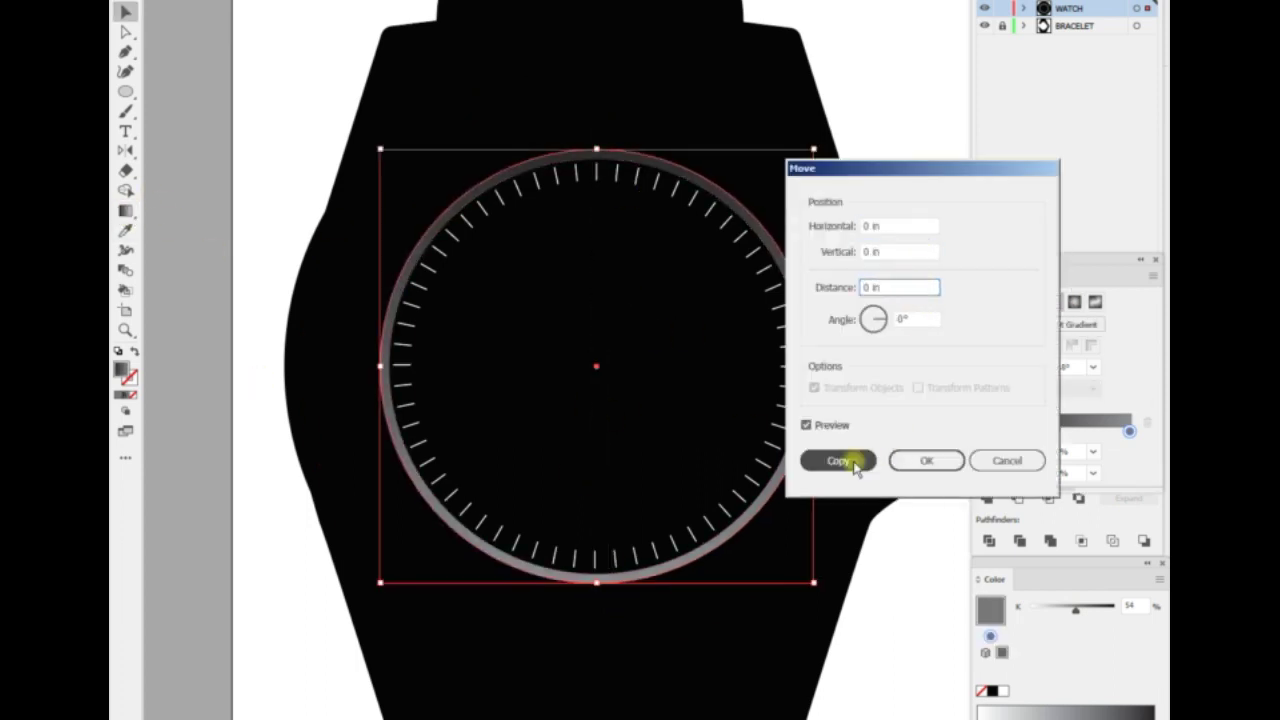
Copy the ring in place and scale the copy up into a wider outer ring.
{"action": "left_click", "coordinate": [855, 466]}
{"action": "left_click_drag", "start_coordinate": [814, 582], "coordinate": [831, 600]}
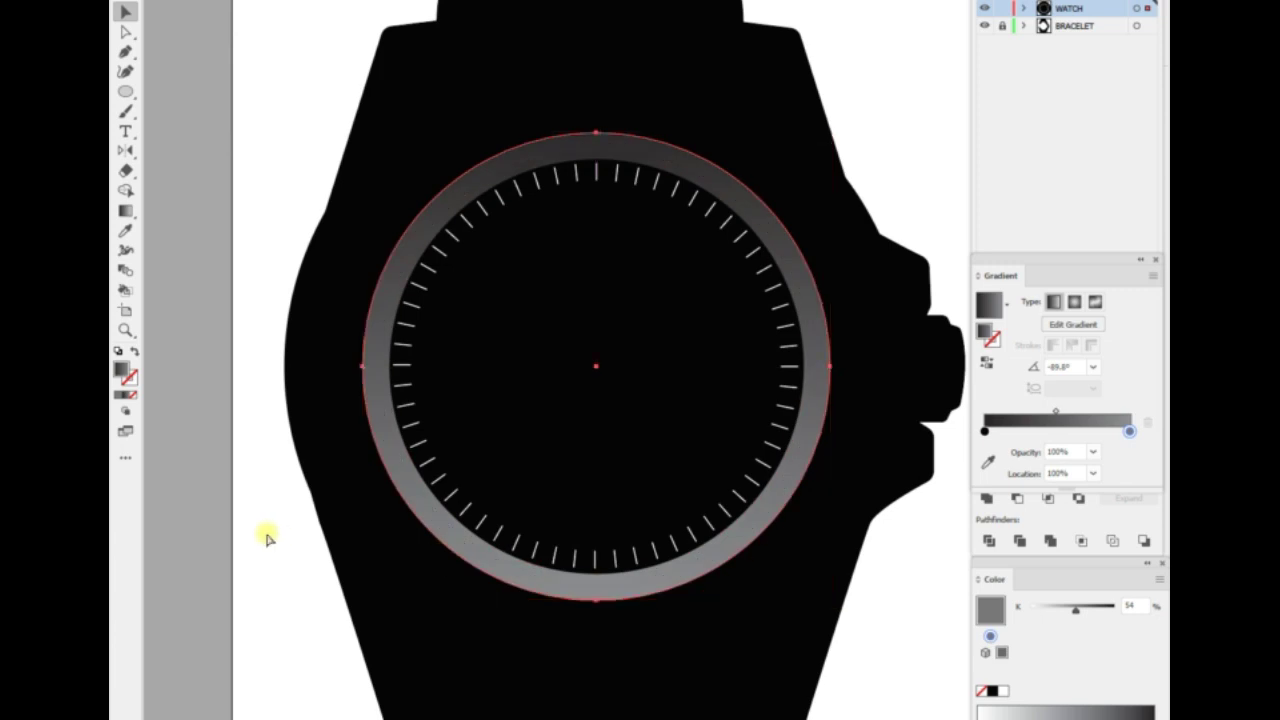
{"action": "left_click", "coordinate": [130, 378]}
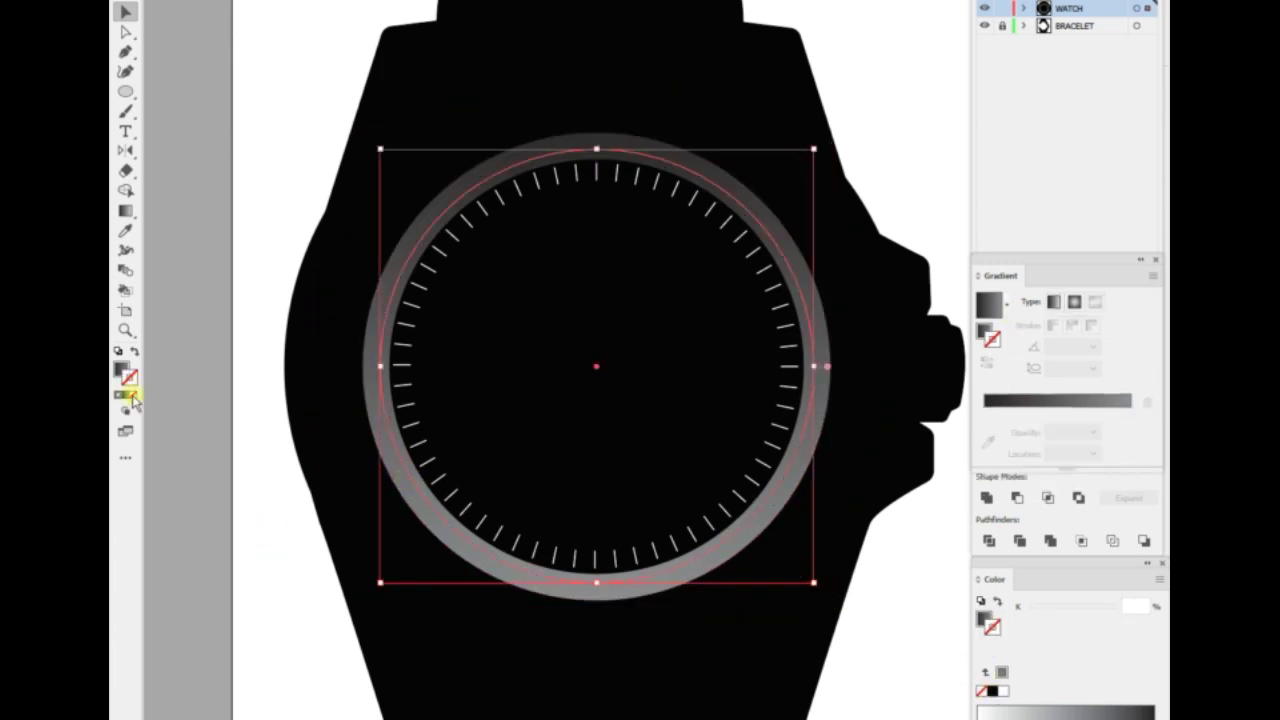
{"action": "left_click", "coordinate": [130, 397]}
{"action": "left_click", "coordinate": [380, 372]}
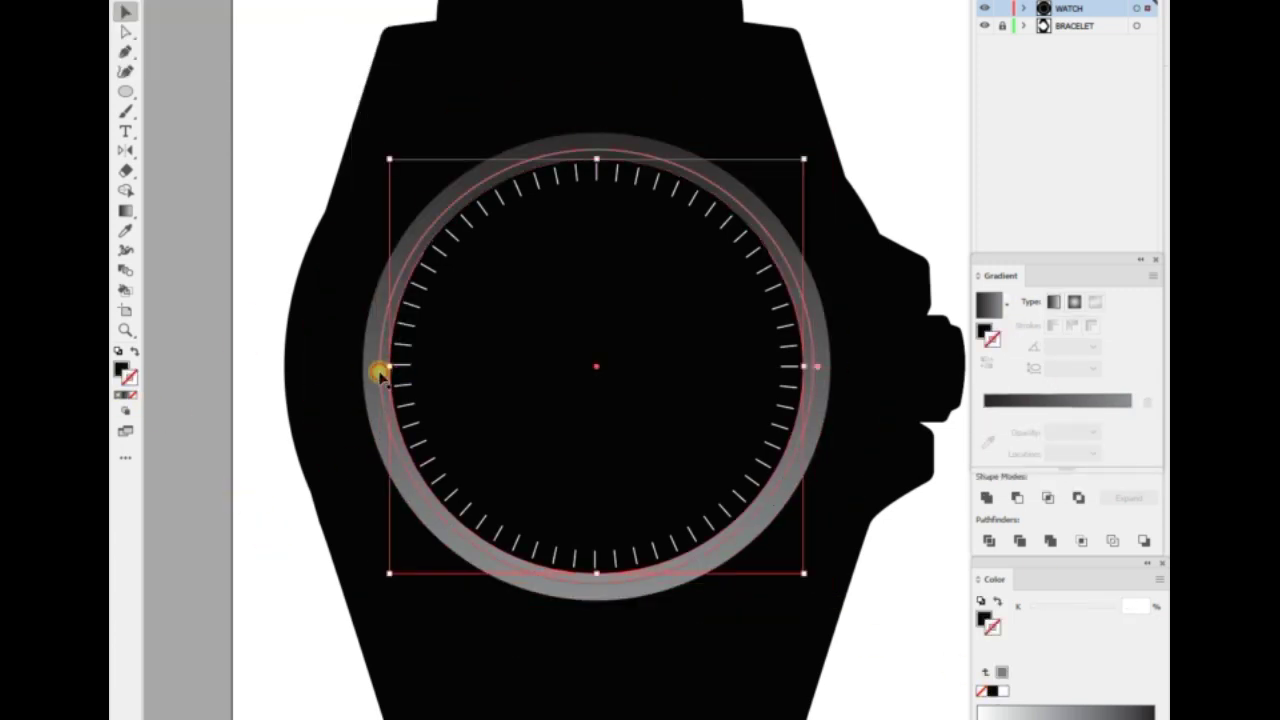
{"action": "left_click", "coordinate": [410, 495]}
{"action": "left_click", "coordinate": [214, 366]}
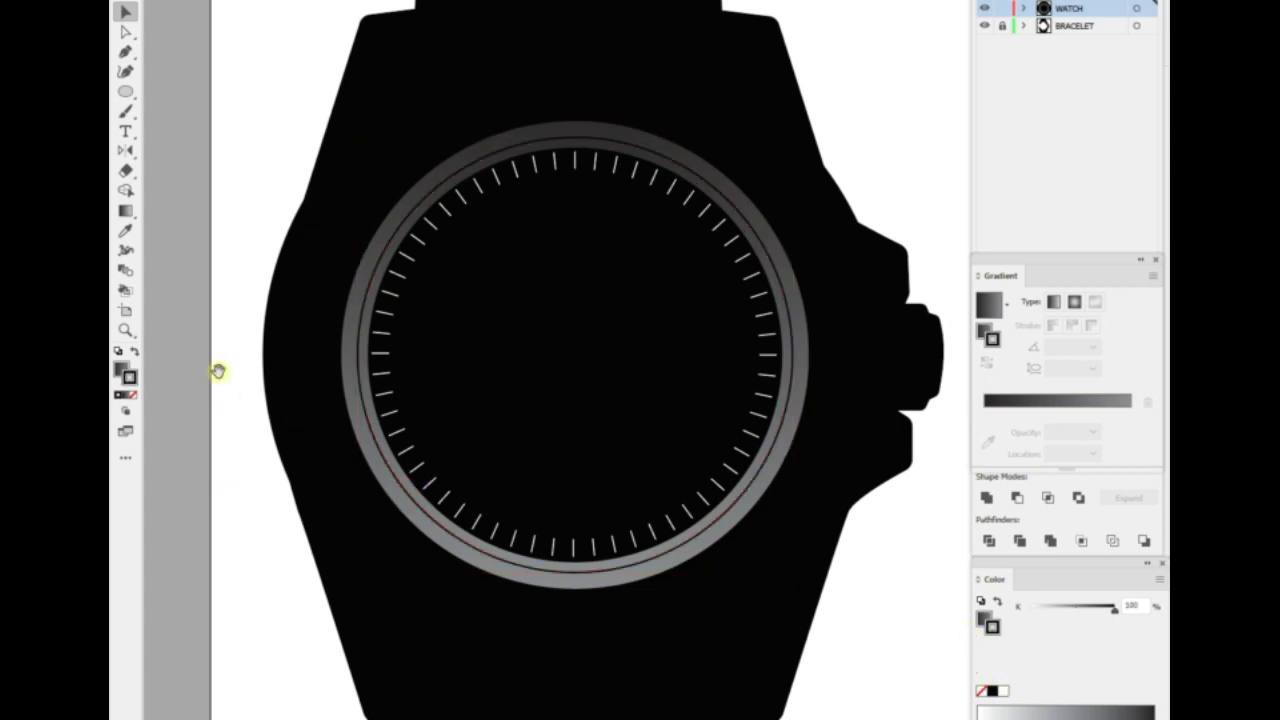
{"action": "left_click", "coordinate": [791, 277]}
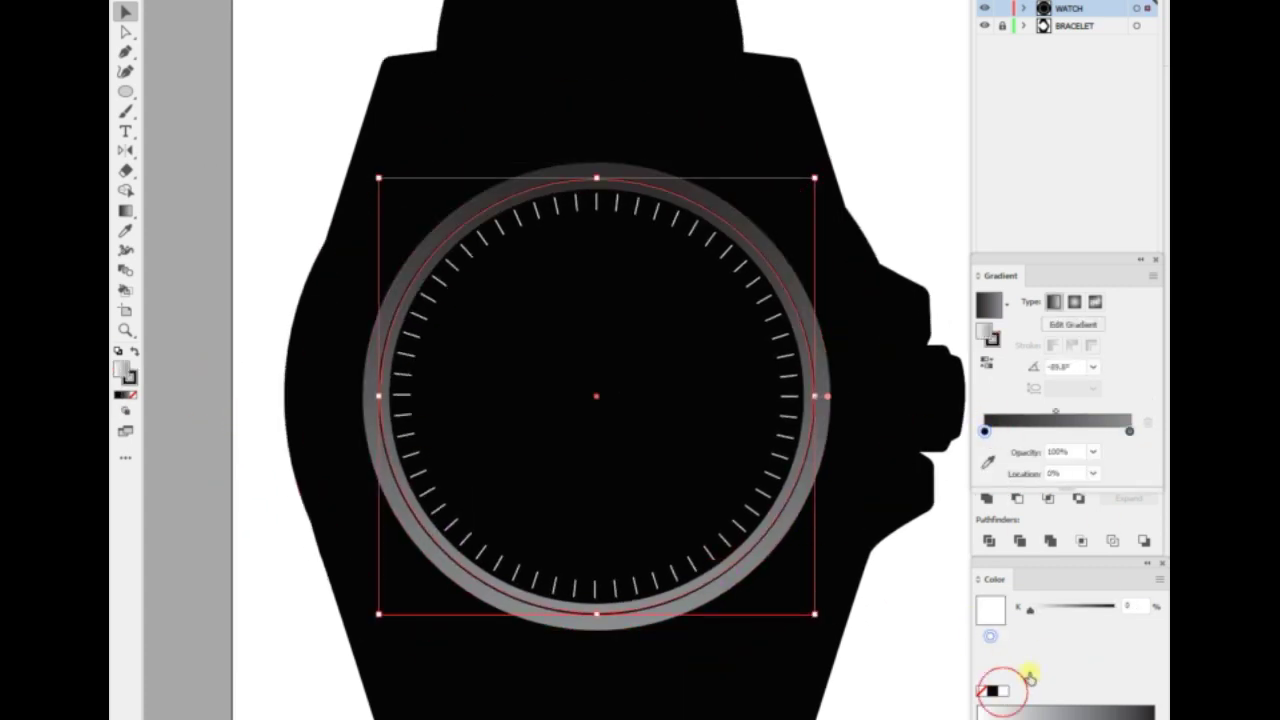
Darken the outer ring's gradient to 85% grey and match the bezel ring to it with the Eyedropper.
{"action": "left_click_drag", "start_coordinate": [1030, 608], "coordinate": [1101, 608]}
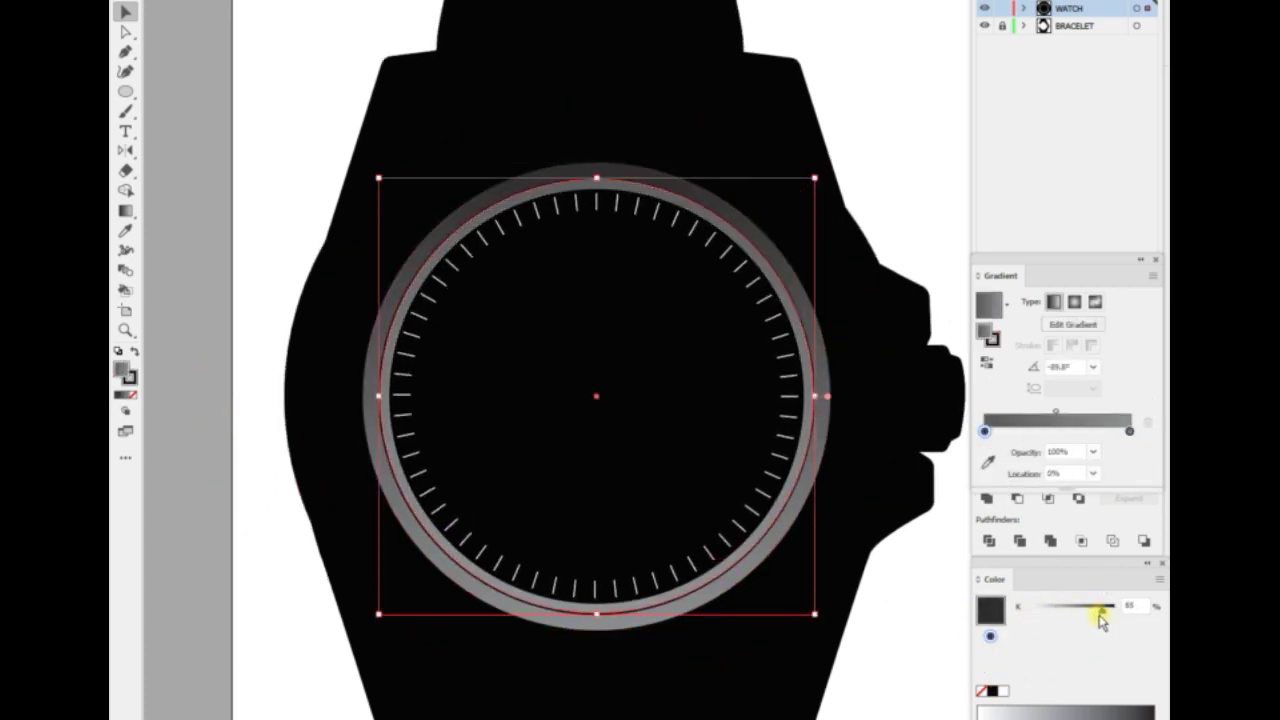
{"action": "left_click", "coordinate": [760, 588]}
{"action": "key", "text": "i"}
{"action": "left_click", "coordinate": [386, 414]}
{"action": "key", "text": "v"}
{"action": "left_click", "coordinate": [236, 285]}
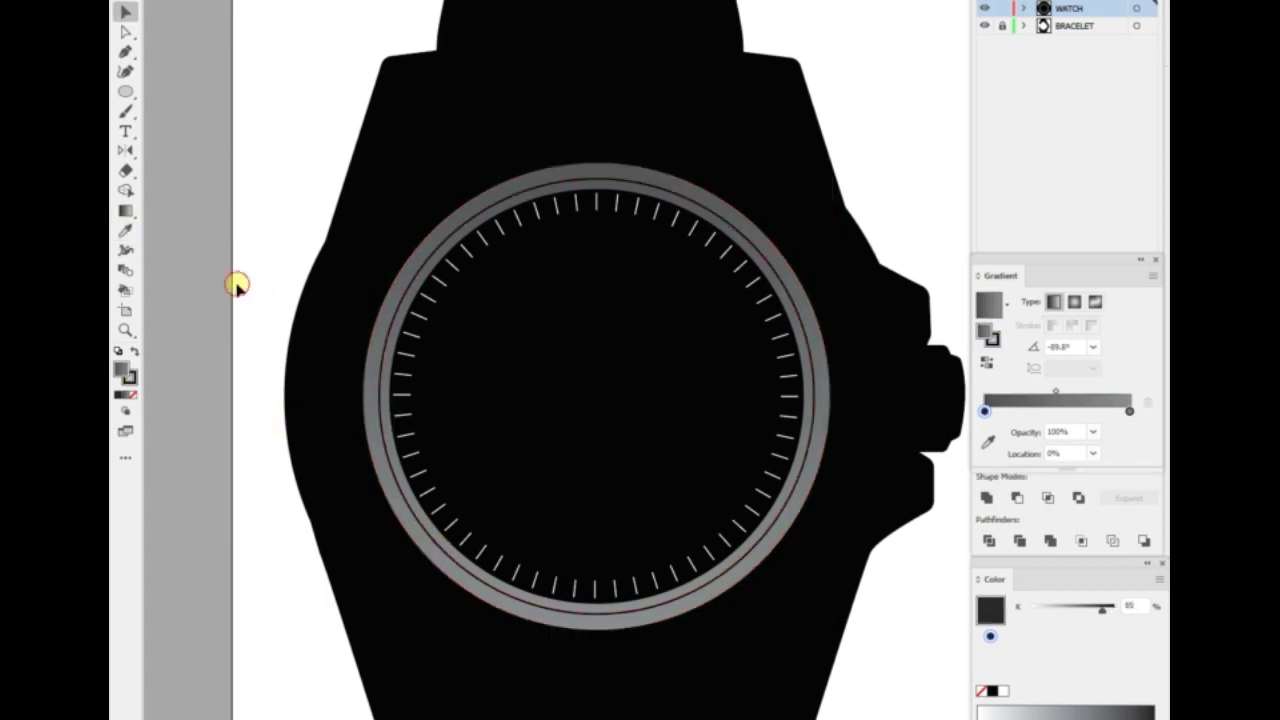
Lengthen the top tick mark downward toward the dial centre.
{"action": "key", "text": "ctrl+plus"}
{"action": "key", "text": "ctrl+plus"}
{"action": "left_click", "coordinate": [549, 371]}
{"action": "right_click", "coordinate": [549, 375]}
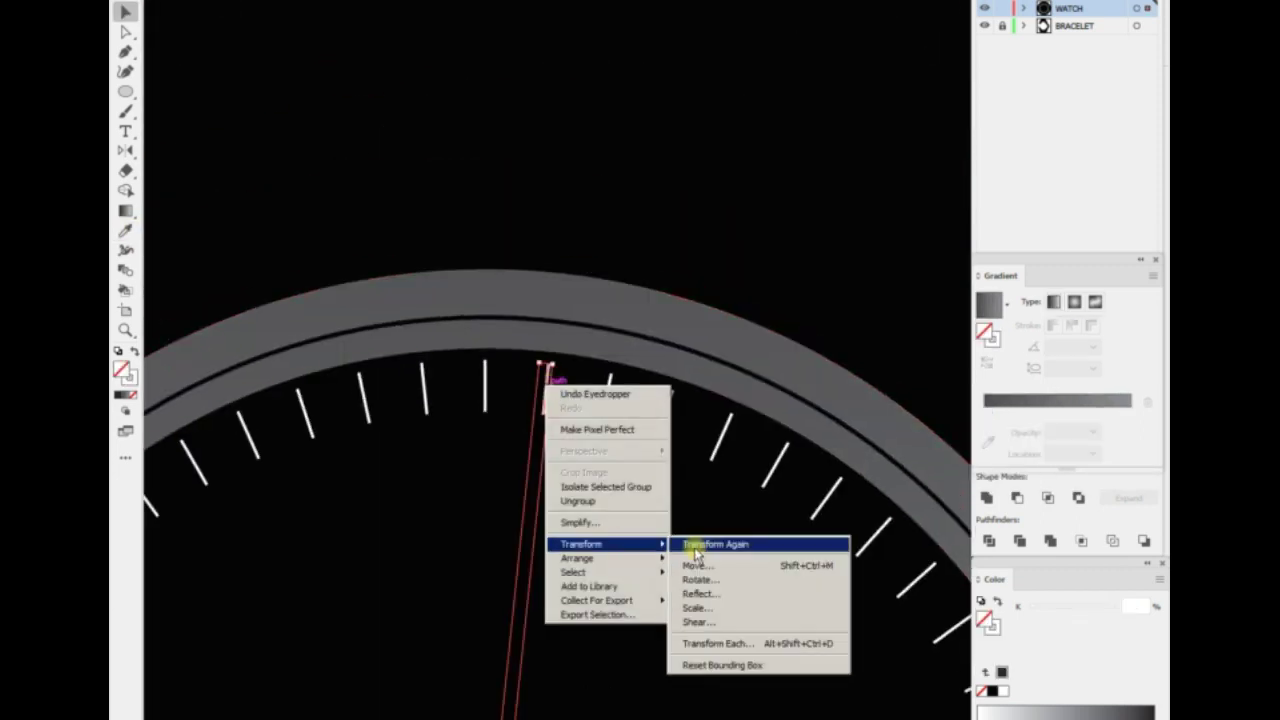
{"action": "key", "text": "Escape"}
{"action": "scroll", "coordinate": [550, 331], "scroll_direction": "down", "scroll_amount": 10}
{"action": "left_click_drag", "start_coordinate": [590, 520], "coordinate": [588, 539]}
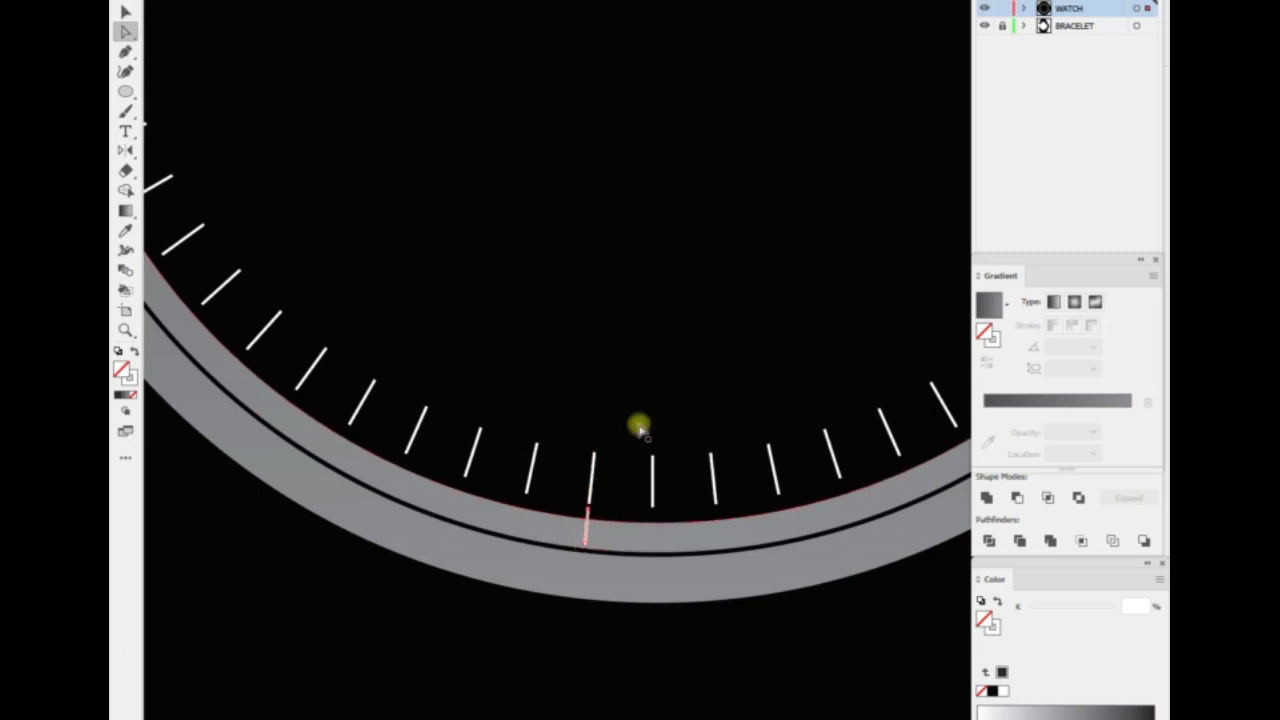
{"action": "scroll", "coordinate": [633, 425], "scroll_direction": "up", "scroll_amount": 5}
{"action": "scroll", "coordinate": [641, 421], "scroll_direction": "up", "scroll_amount": 5}
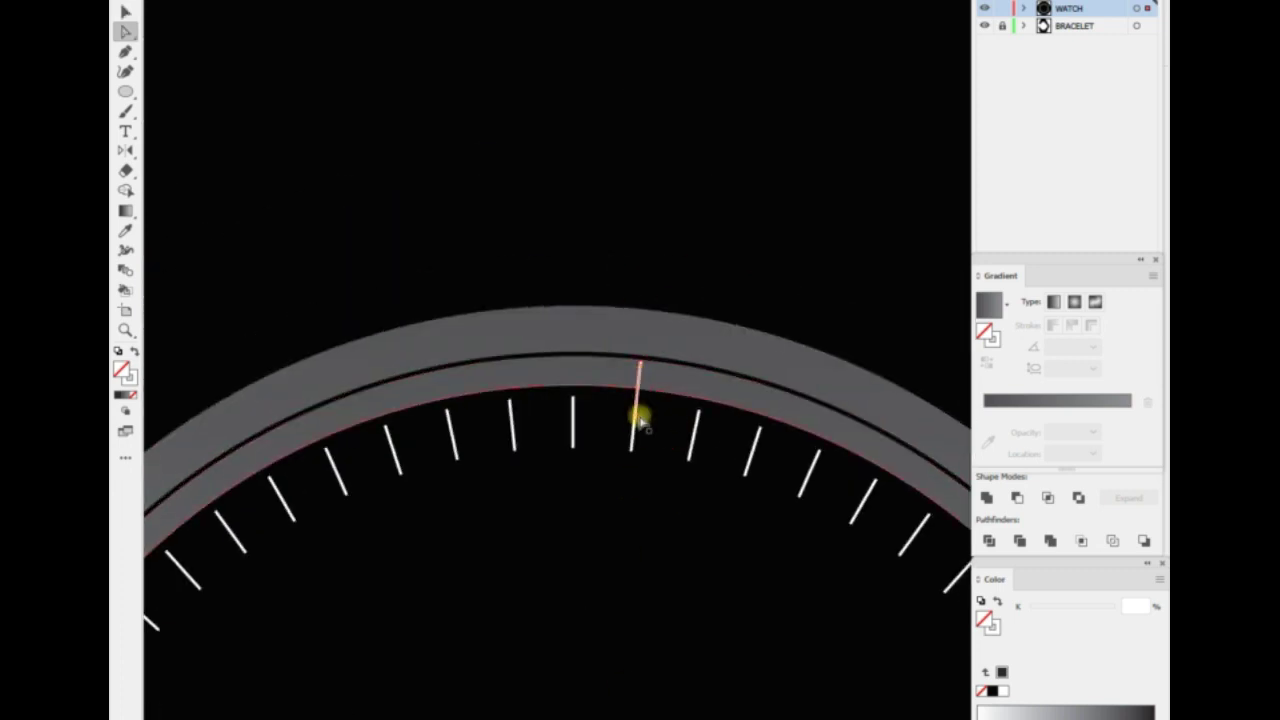
{"action": "key", "text": "v"}
{"action": "key", "text": "ctrl+minus"}
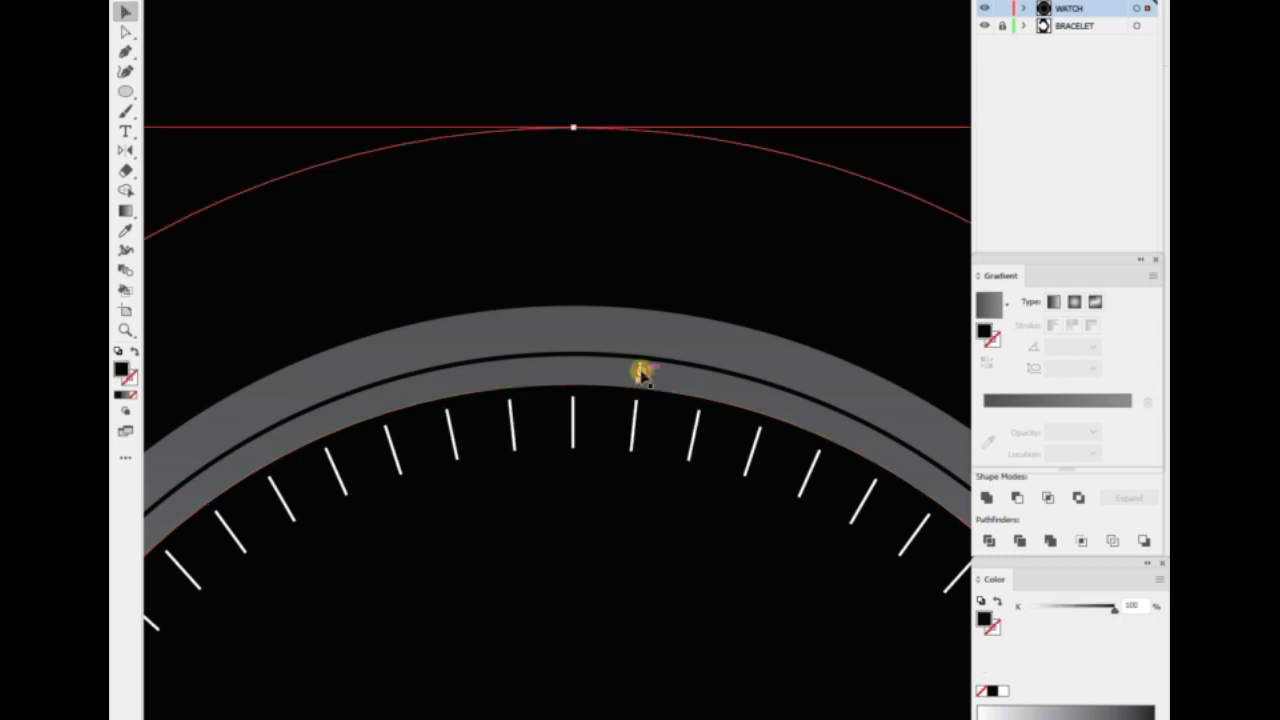
{"action": "key", "text": "ctrl+0"}
Rotate the tick line 6° so it stands vertical through the dial centre.
{"action": "right_click", "coordinate": [300, 184]}
{"action": "left_click", "coordinate": [470, 303]}
{"action": "type", "text": "6"}
{"action": "key", "text": "Return"}
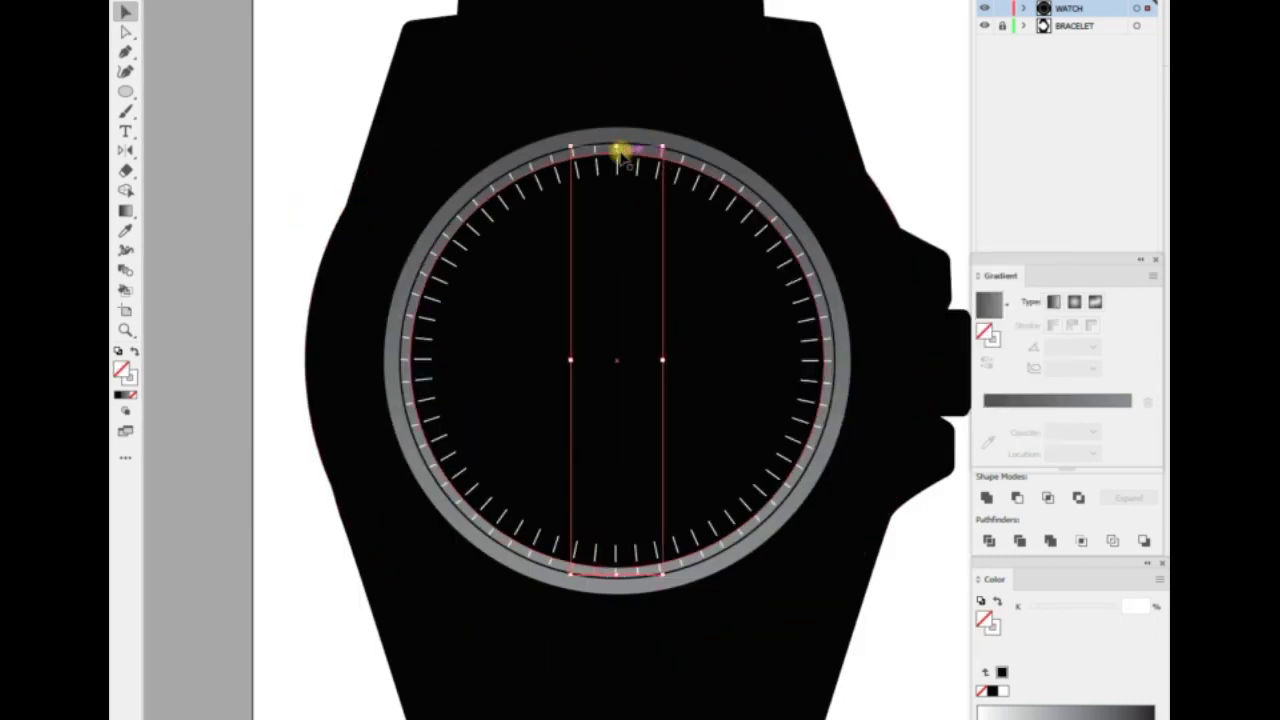
{"action": "scroll", "coordinate": [610, 180], "scroll_direction": "up", "scroll_amount": 3}
{"action": "scroll", "coordinate": [570, 252], "scroll_direction": "up", "scroll_amount": 2}
Select the tick mark sublayers under the WATCH layer in the Layers panel.
{"action": "left_click", "coordinate": [1128, 42]}
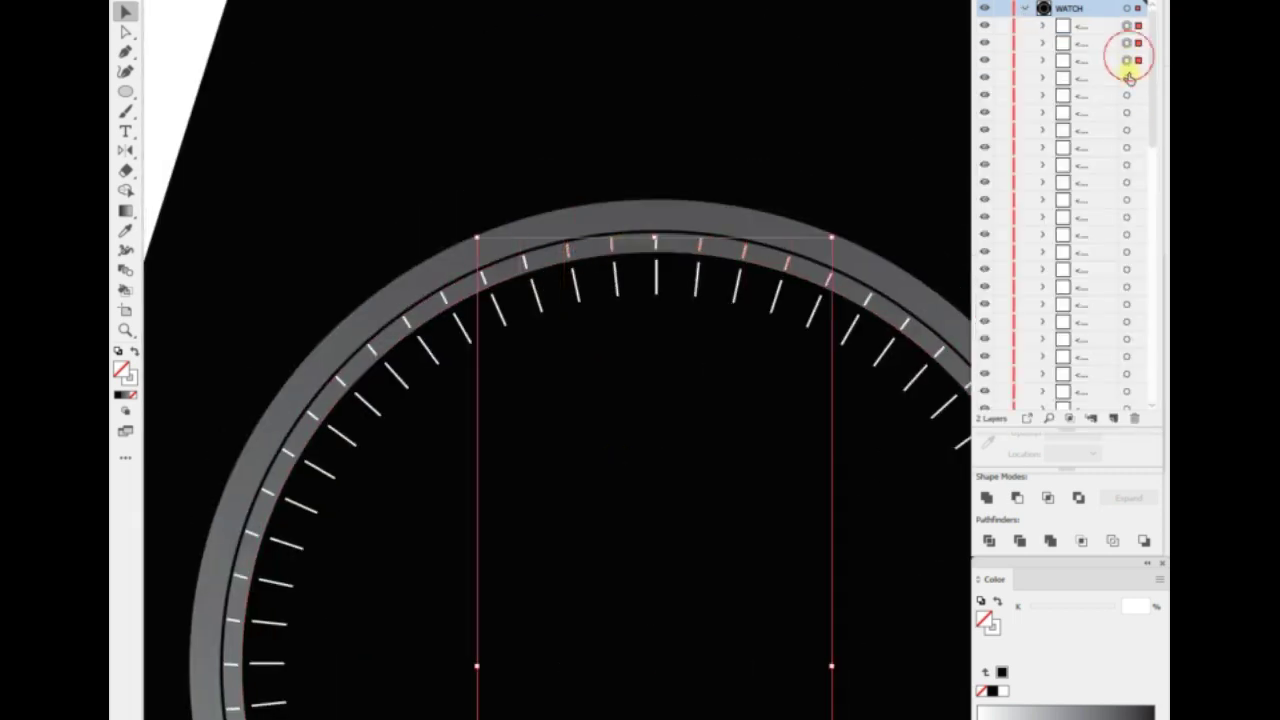
{"action": "left_click", "coordinate": [1130, 112], "text": "shift"}
{"action": "left_click", "coordinate": [1130, 148], "text": "shift"}
{"action": "key", "text": "ctrl+0"}
{"action": "left_click", "coordinate": [1128, 182], "text": "shift"}
{"action": "left_click", "coordinate": [1127, 199], "text": "shift"}
{"action": "left_click", "coordinate": [1125, 234], "text": "shift"}
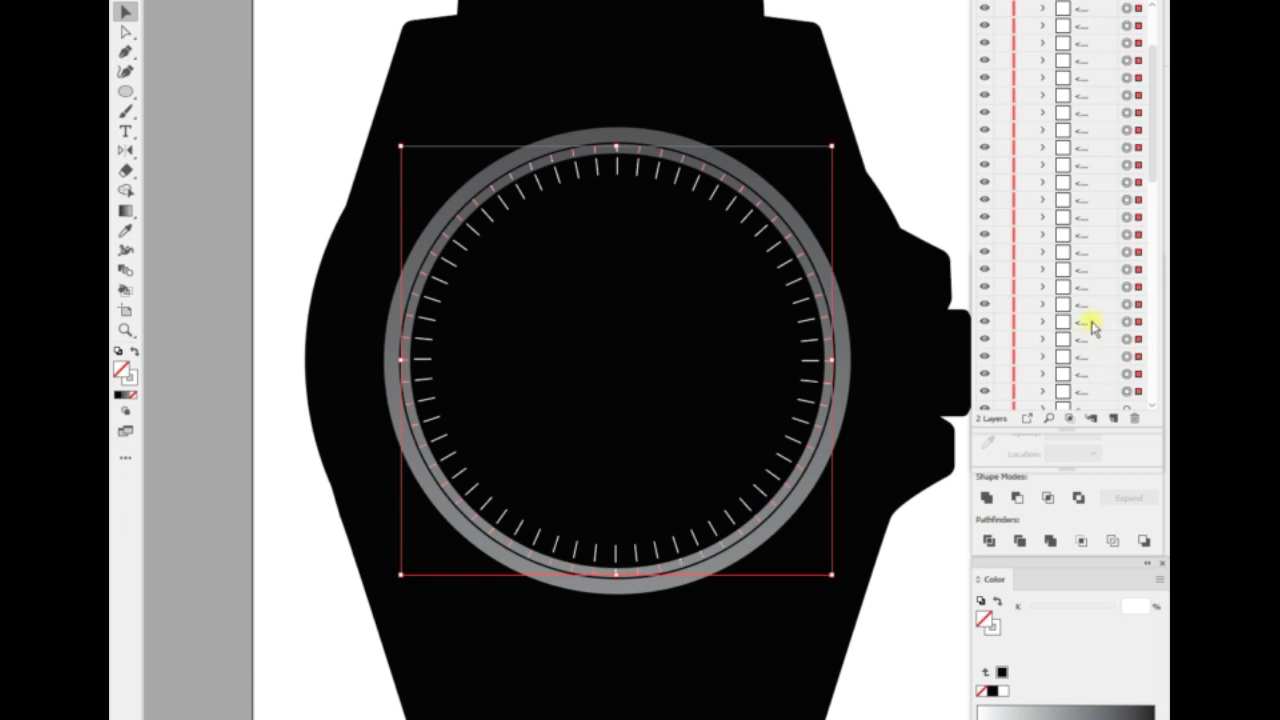
Make a clipping mask from the selected ticks so short marks show on the inner ring.
{"action": "right_click", "coordinate": [275, 272]}
{"action": "left_click", "coordinate": [312, 320]}
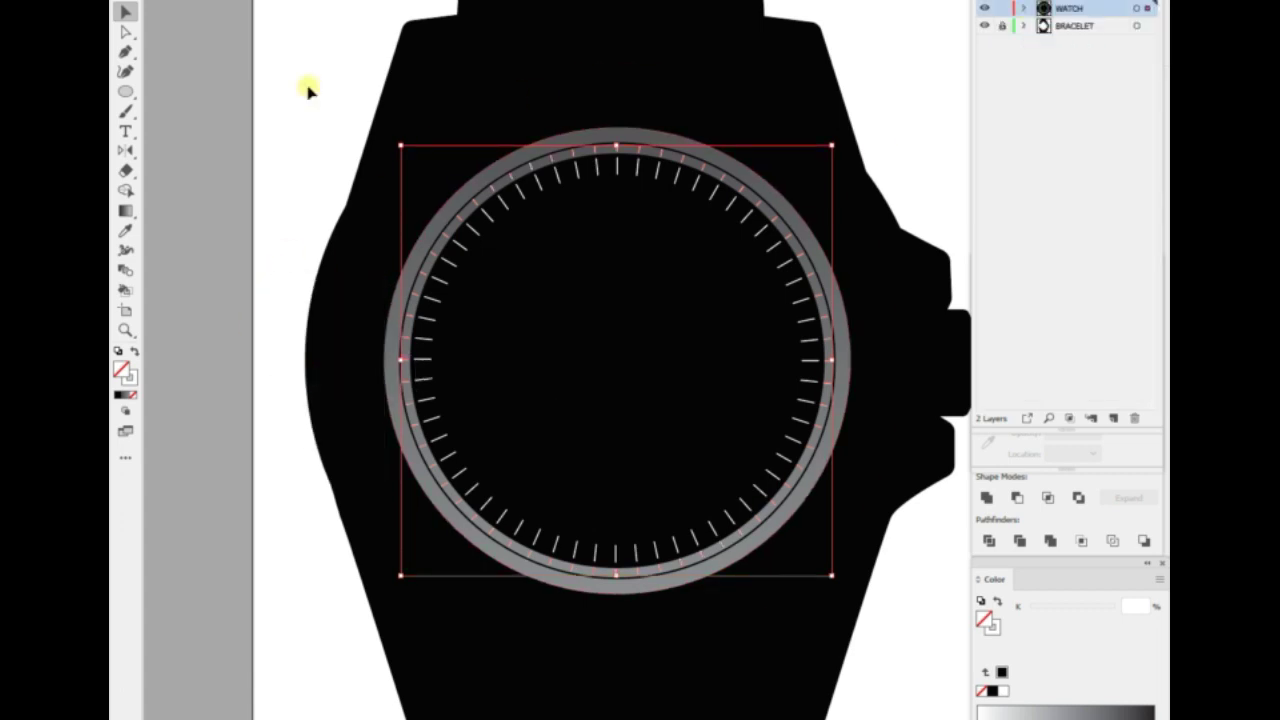
{"action": "left_click", "coordinate": [279, 369]}
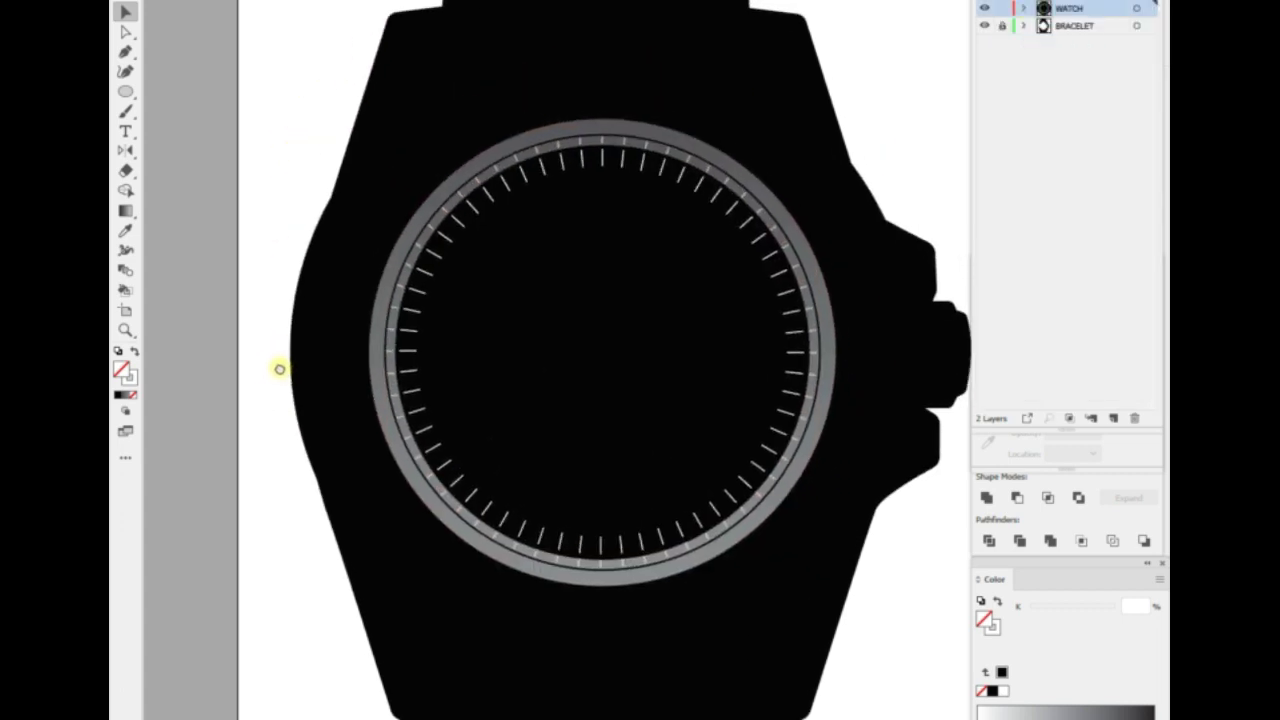
{"action": "scroll", "coordinate": [817, 126], "scroll_direction": "up", "scroll_amount": 5}
{"action": "scroll", "coordinate": [677, 431], "scroll_direction": "down", "scroll_amount": 3}
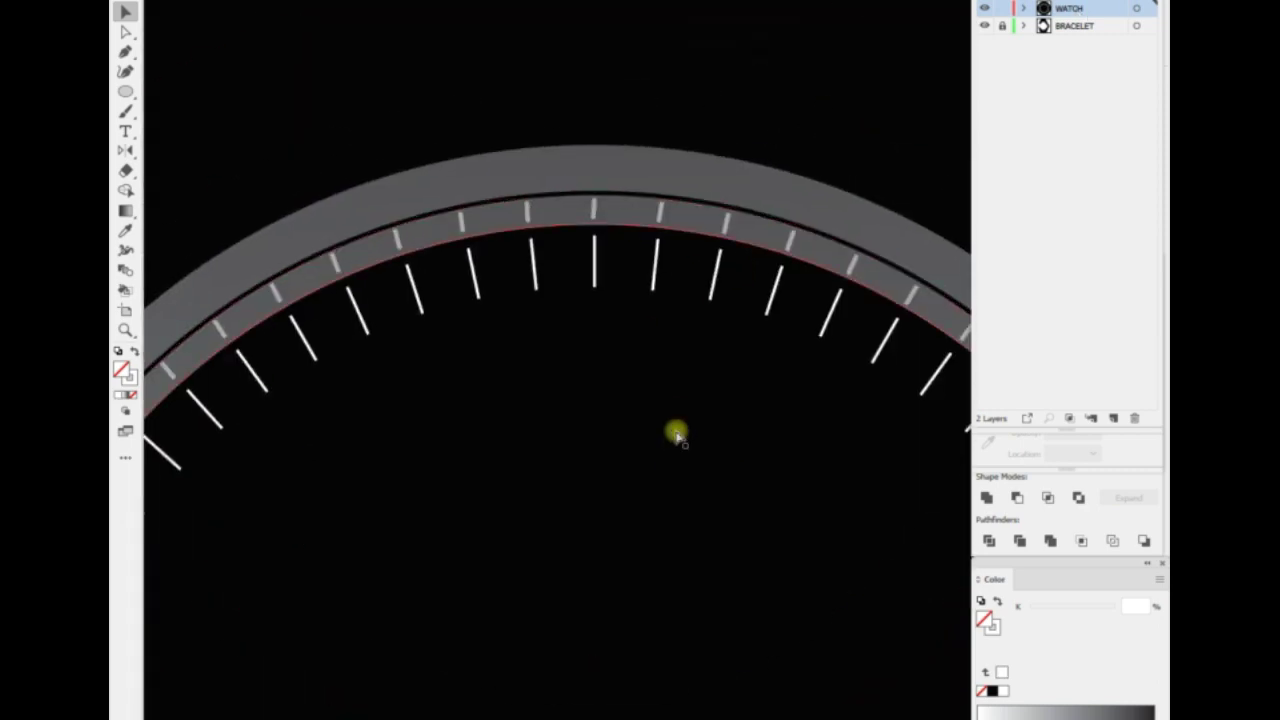
{"action": "scroll", "coordinate": [677, 431], "scroll_direction": "down", "scroll_amount": 1}
{"action": "left_click", "coordinate": [126, 91]}
{"action": "left_click", "coordinate": [207, 91]}
Draw a white marker bar at 12 o'clock and copy it down to 6 o'clock.
{"action": "left_click_drag", "start_coordinate": [578, 321], "coordinate": [609, 403]}
{"action": "scroll", "coordinate": [849, 143], "scroll_direction": "down", "scroll_amount": 3}
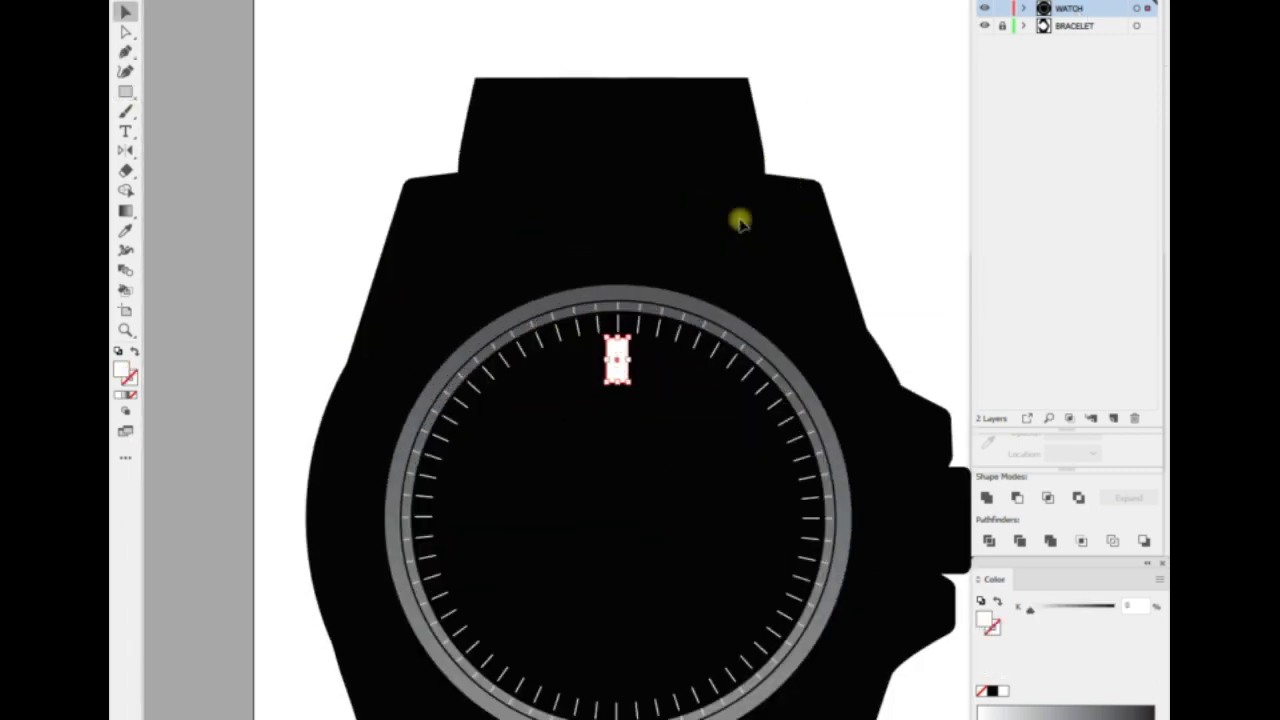
{"action": "scroll", "coordinate": [737, 214], "scroll_direction": "down", "scroll_amount": 2}
{"action": "key", "text": "v"}
{"action": "left_click_drag", "start_coordinate": [606, 200], "coordinate": [610, 515]}
{"action": "left_click", "coordinate": [610, 190], "text": "shift"}
Make a 90° rotated copy of the two bars for the 3 and 9 o'clock markers.
{"action": "right_click", "coordinate": [610, 185]}
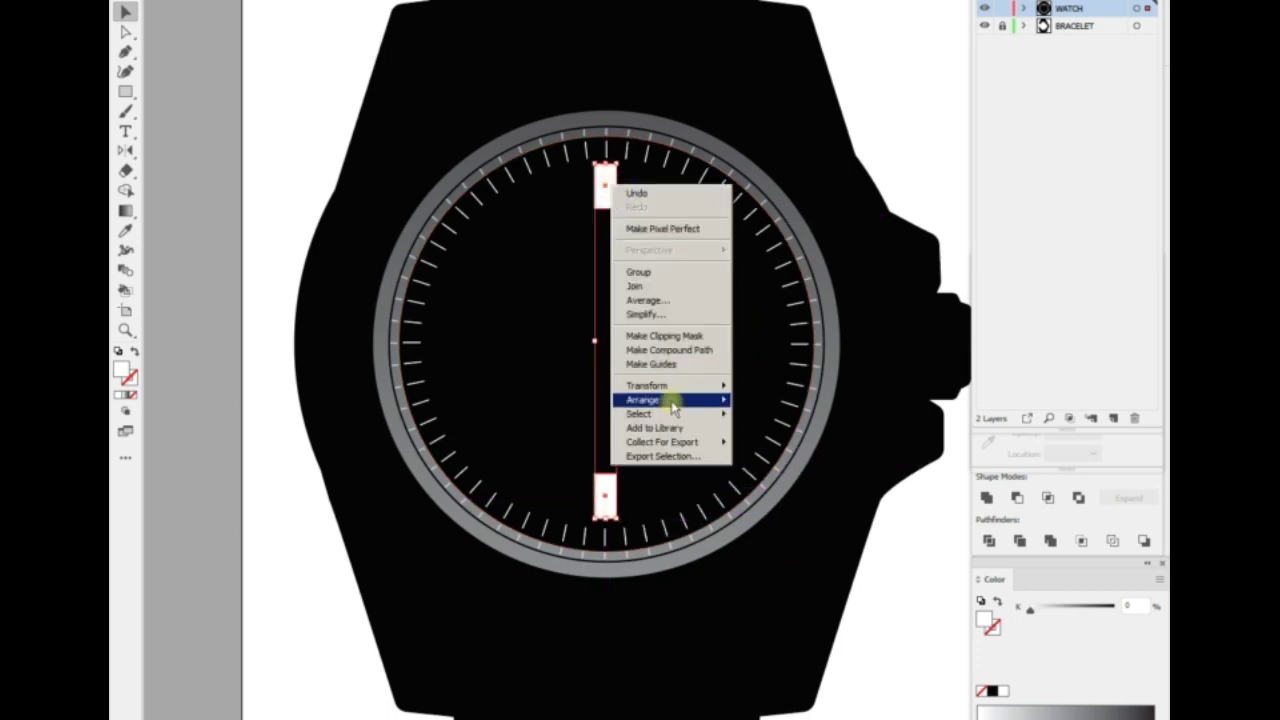
{"action": "left_click", "coordinate": [805, 415]}
{"action": "left_click", "coordinate": [890, 293]}
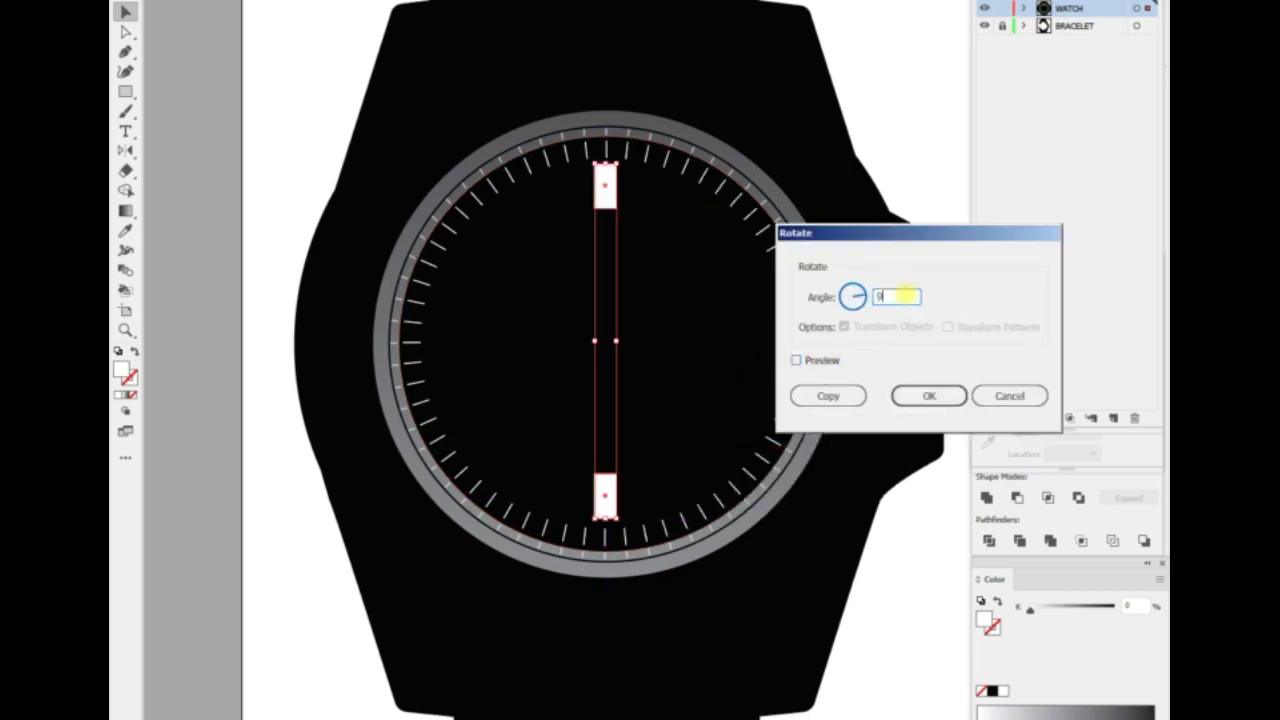
{"action": "key", "text": "Escape"}
{"action": "right_click", "coordinate": [880, 165]}
{"action": "left_click", "coordinate": [751, 408]}
{"action": "left_click", "coordinate": [828, 396]}
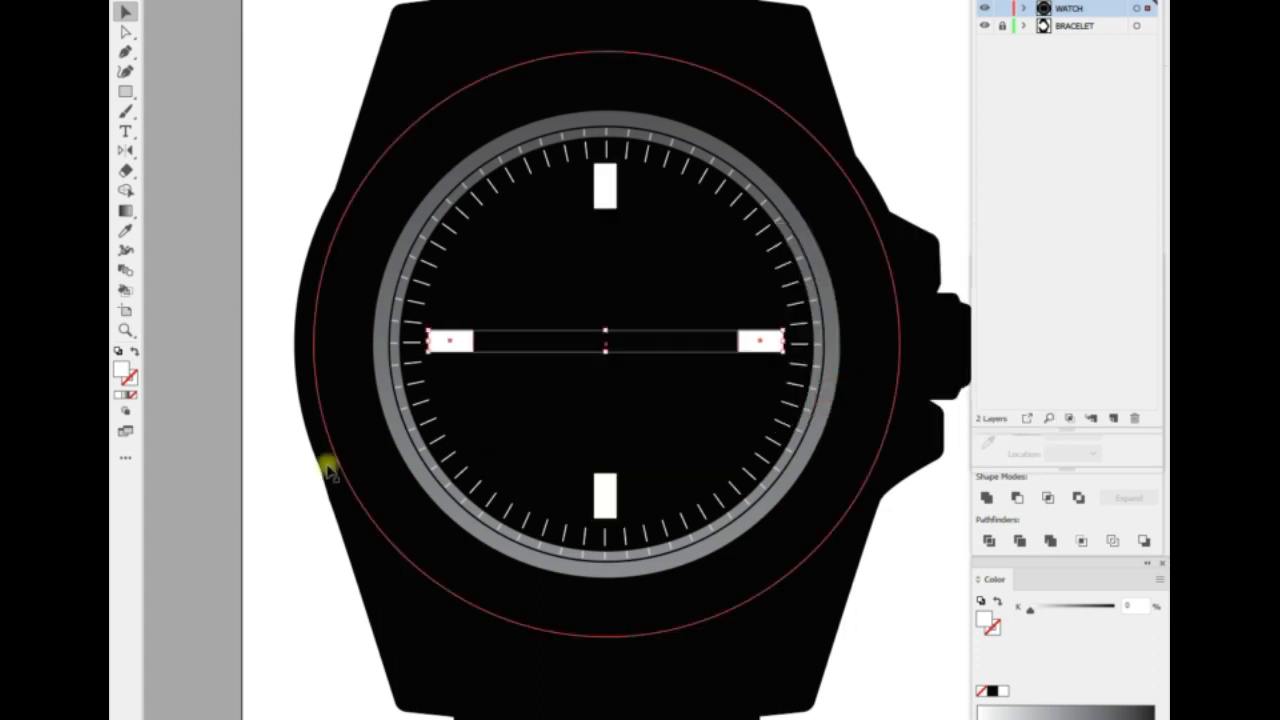
{"action": "left_click", "coordinate": [328, 470]}
{"action": "key", "text": "ctrl+plus"}
{"action": "key", "text": "ctrl+plus"}
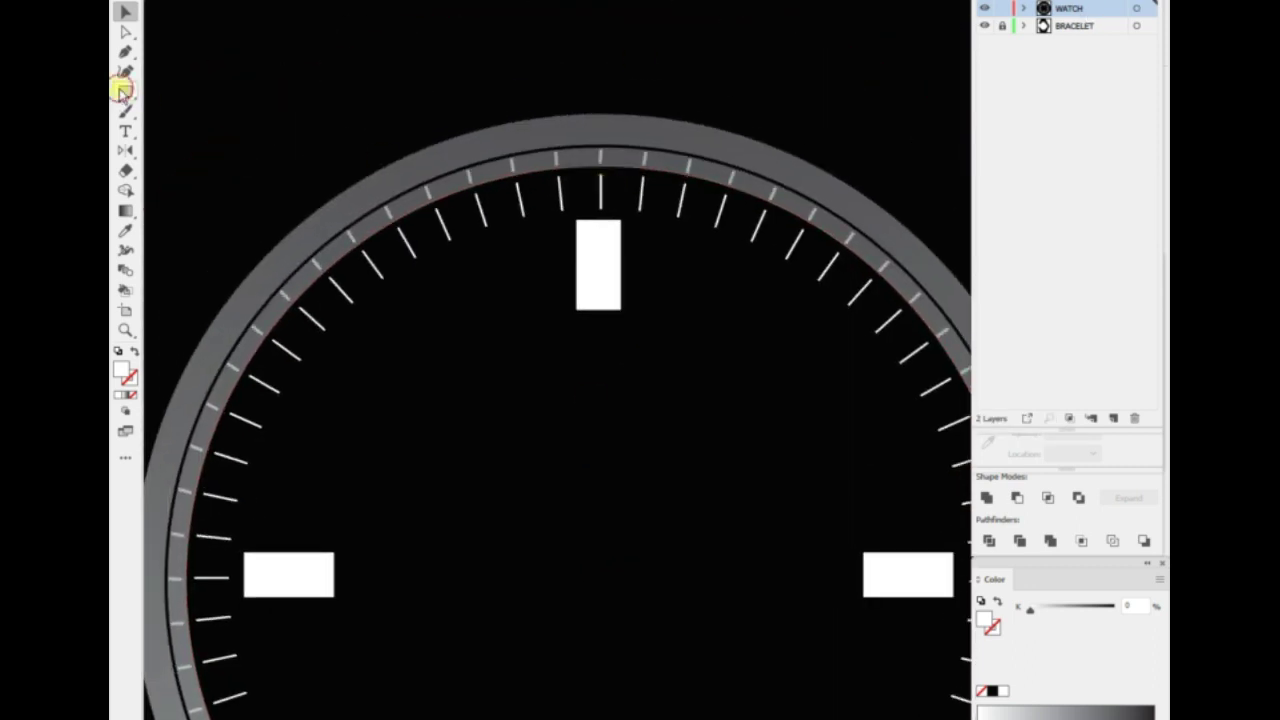
Draw a small white dot and place it at the hour position beside the 12 o'clock bar.
{"action": "left_click", "coordinate": [121, 90]}
{"action": "left_click_drag", "start_coordinate": [444, 259], "coordinate": [505, 320]}
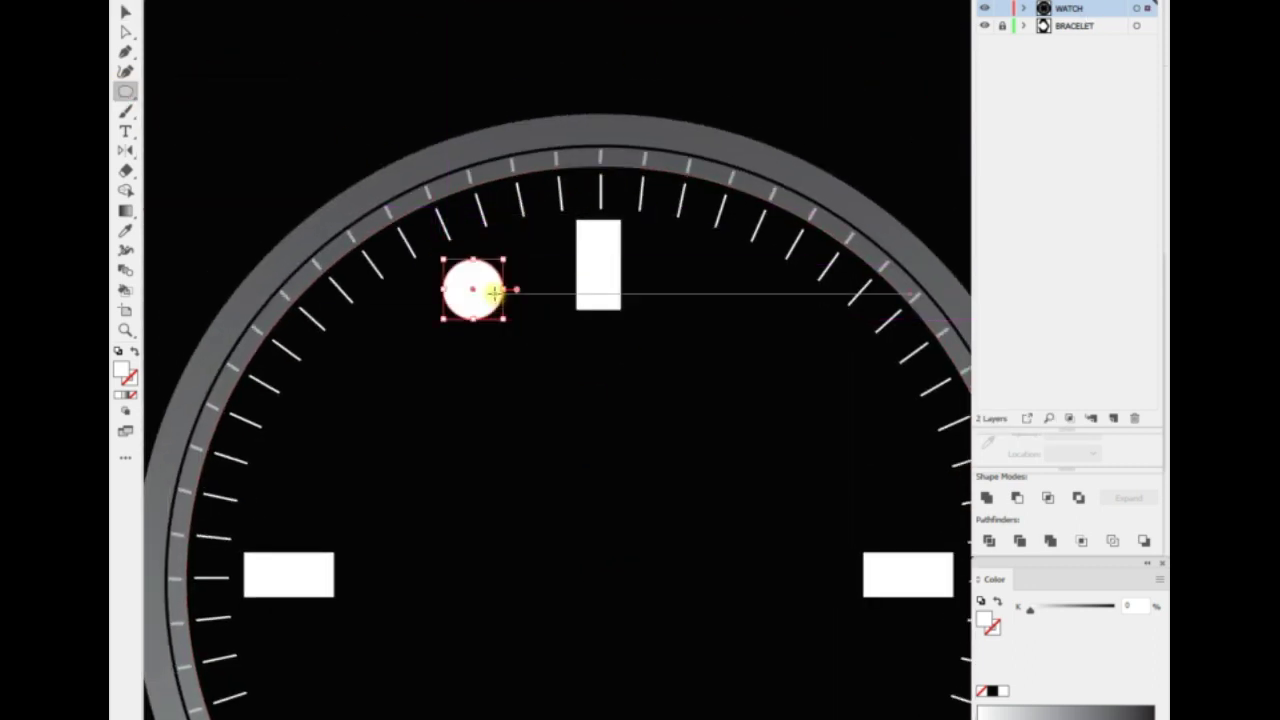
{"action": "key", "text": "ctrl+minus"}
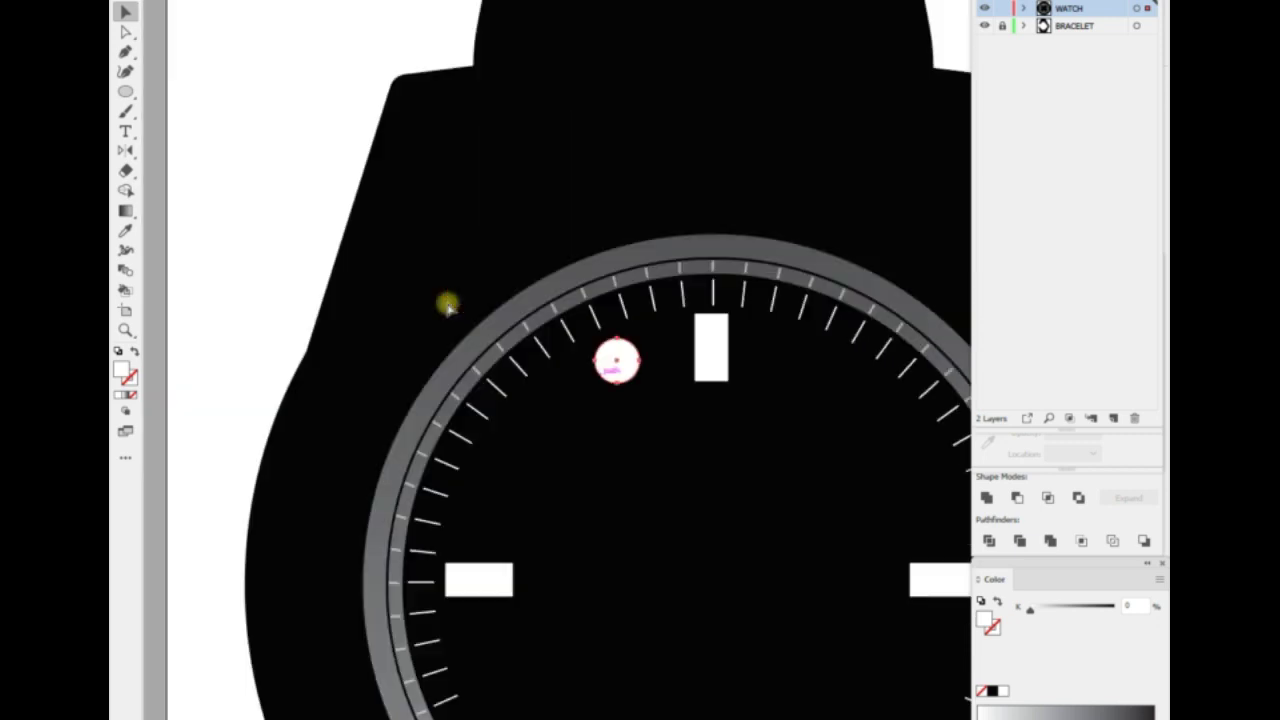
{"action": "key", "text": "ctrl+minus"}
{"action": "key", "text": "ctrl+equal"}
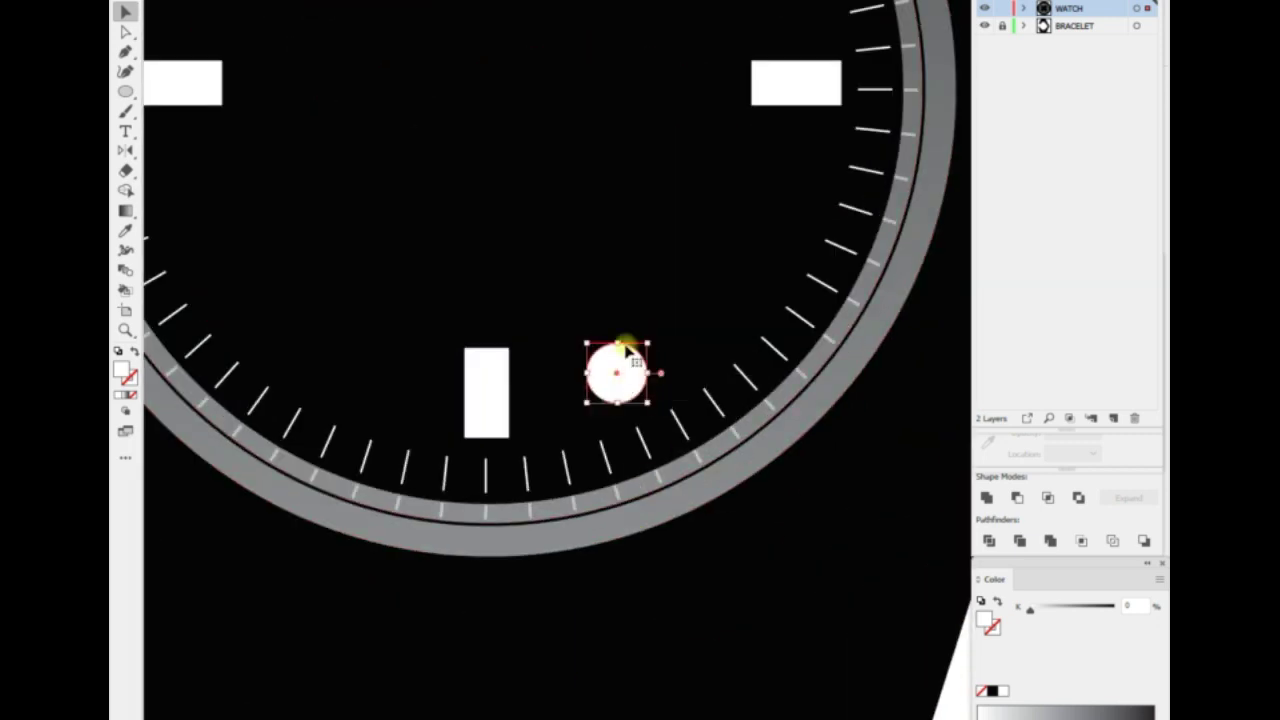
{"action": "key", "text": "ctrl+minus"}
{"action": "key", "text": "ctrl+equal"}
{"action": "key", "text": "ctrl+equal"}
{"action": "key", "text": "ctrl+equal"}
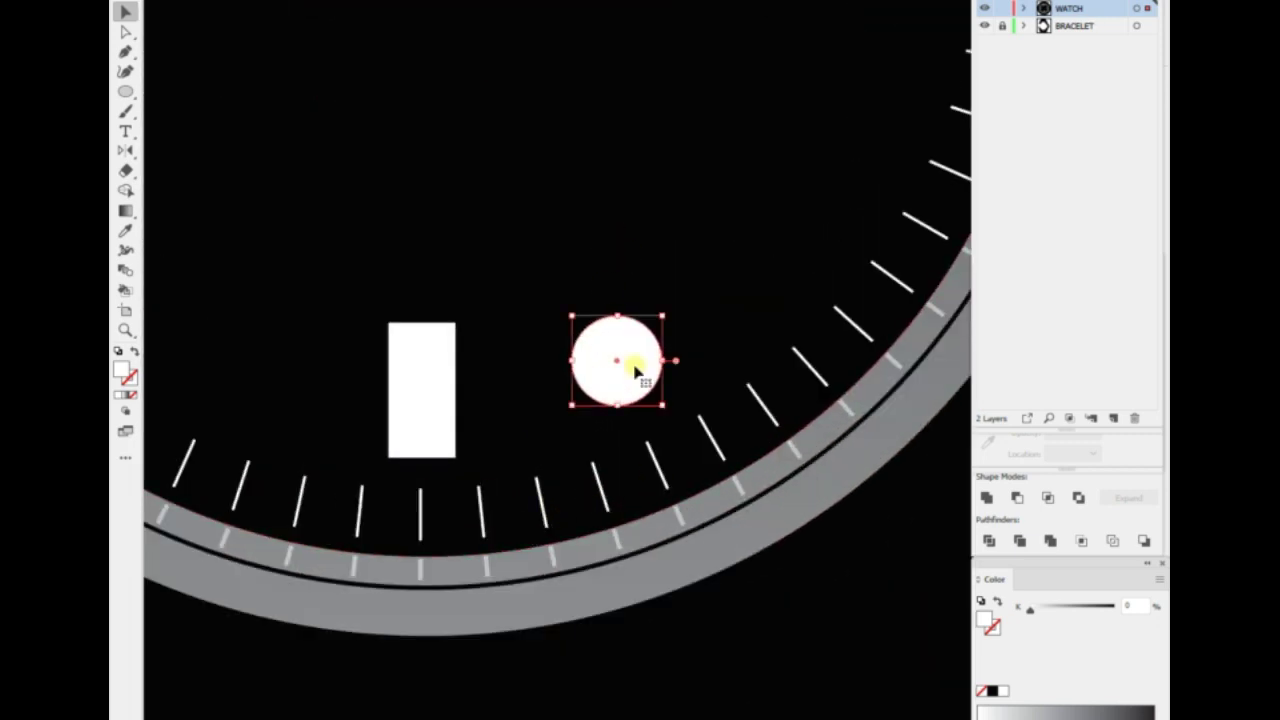
{"action": "left_click_drag", "start_coordinate": [486, 400], "coordinate": [447, 440]}
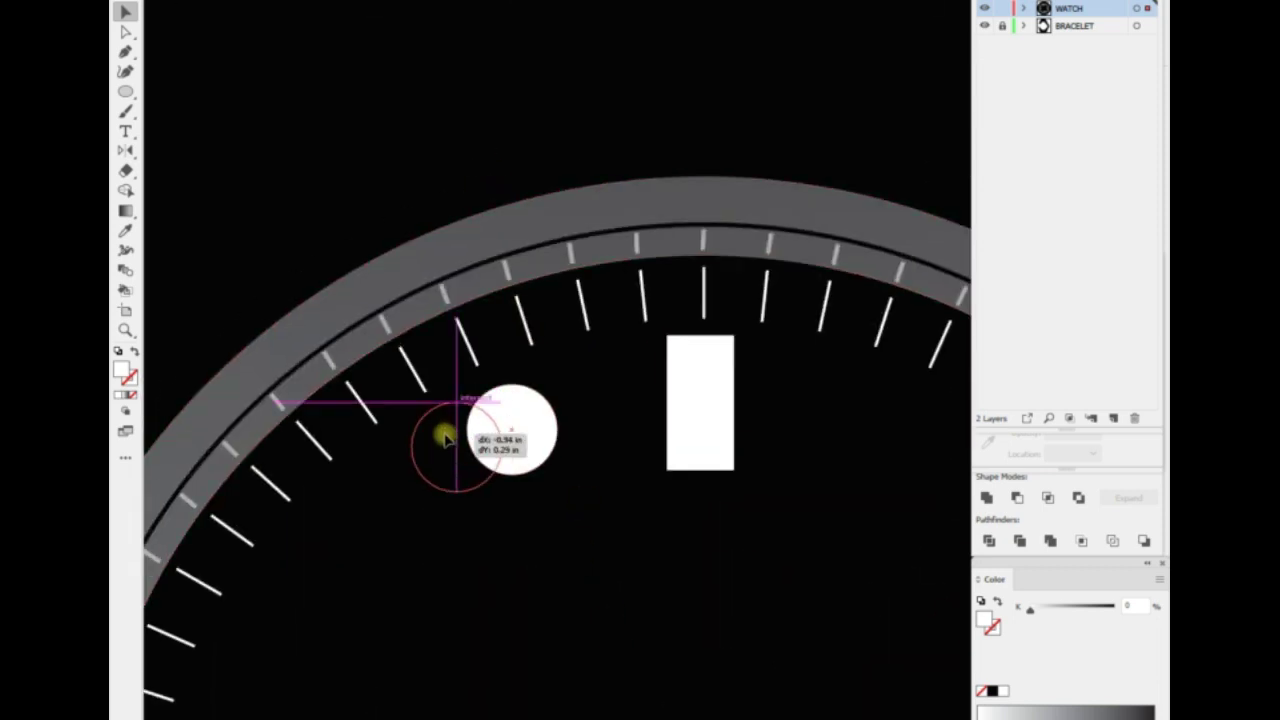
{"action": "key", "text": "ctrl+0"}
Rotate copies of the dot around the dial to fill the remaining hour positions.
{"action": "right_click", "coordinate": [557, 320]}
{"action": "left_click", "coordinate": [714, 549]}
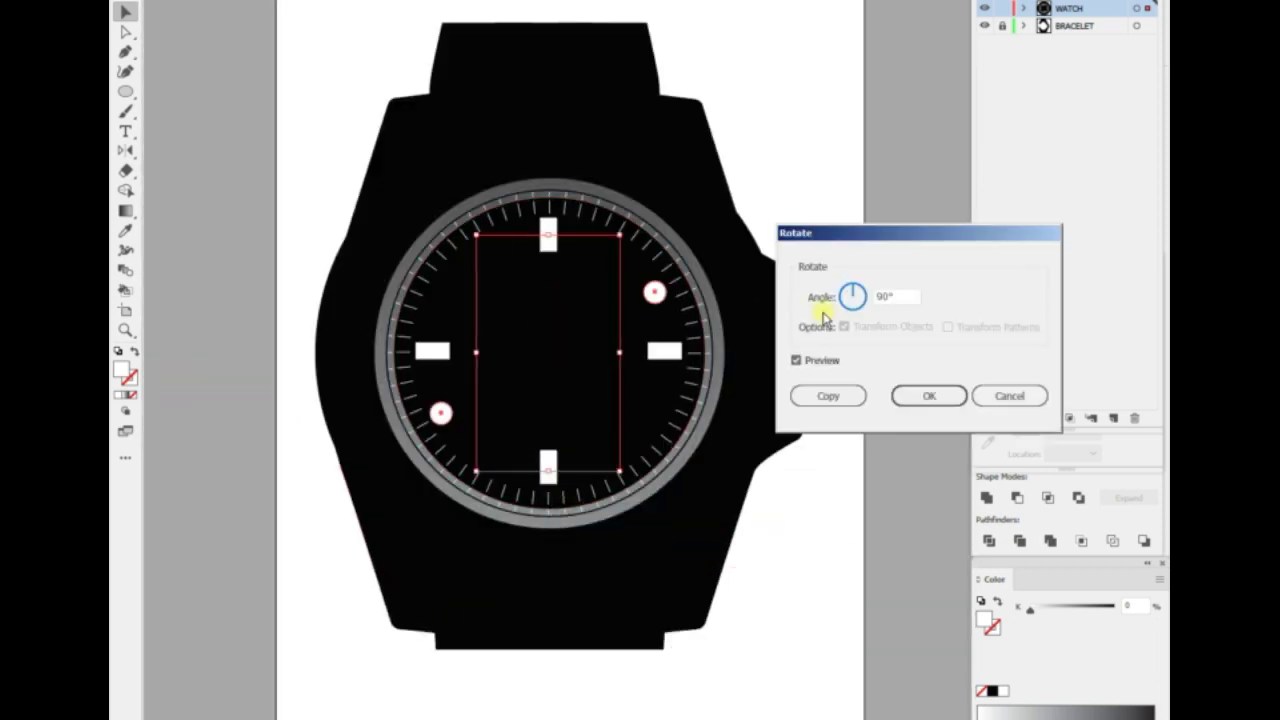
{"action": "left_click", "coordinate": [929, 394]}
{"action": "right_click", "coordinate": [846, 222]}
{"action": "right_click", "coordinate": [773, 204]}
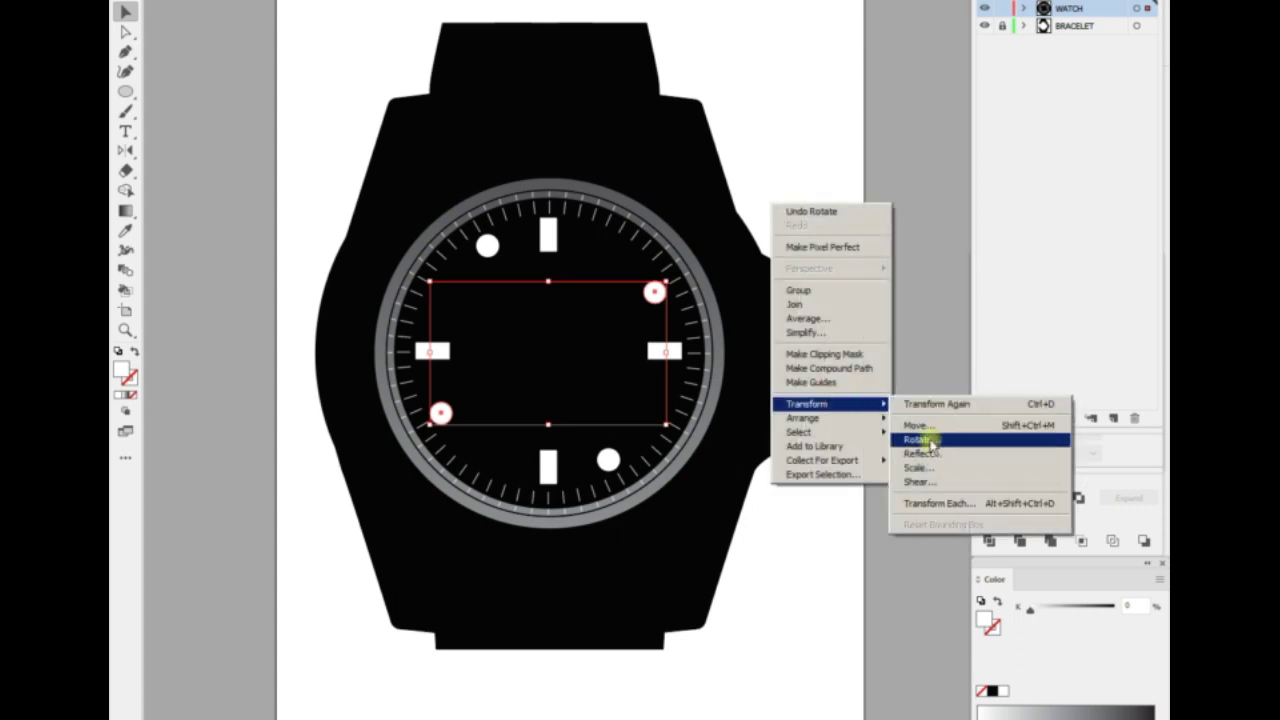
{"action": "left_click", "coordinate": [934, 437]}
{"action": "left_click", "coordinate": [797, 362]}
{"action": "left_click", "coordinate": [828, 396]}
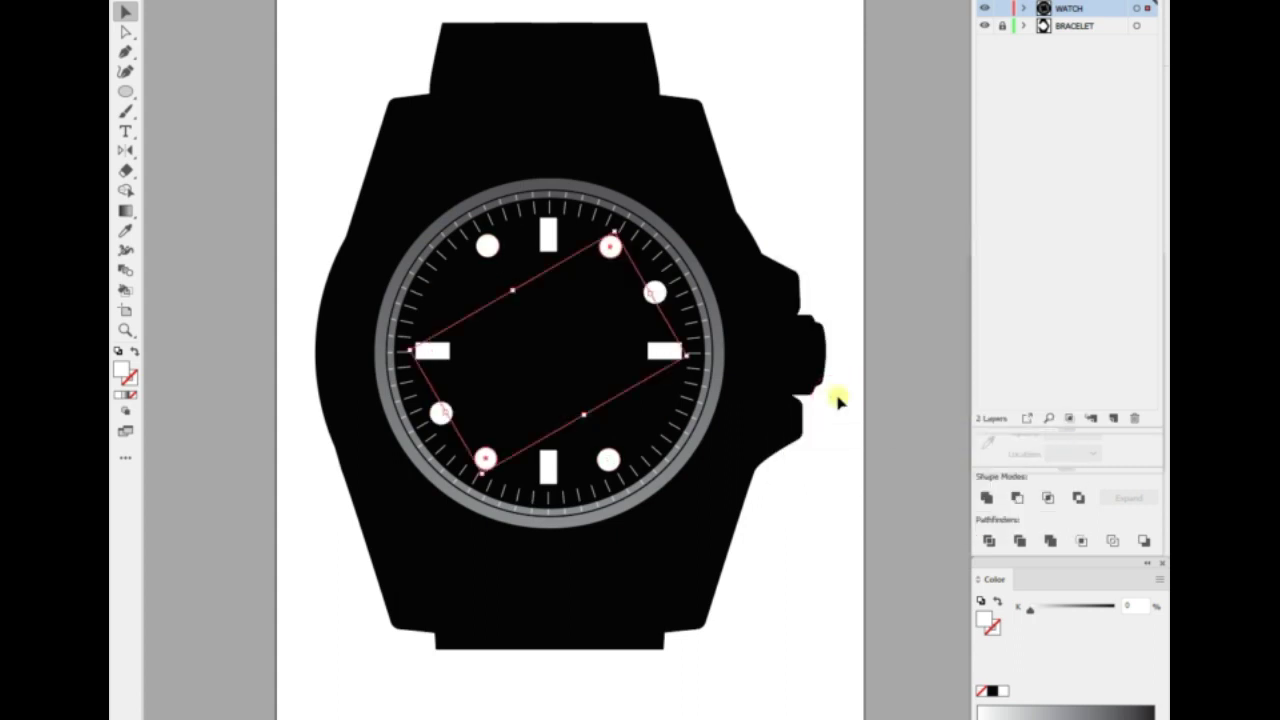
{"action": "left_click", "coordinate": [609, 459]}
{"action": "right_click", "coordinate": [623, 180]}
{"action": "left_click", "coordinate": [766, 326]}
{"action": "key", "text": "ctrl+plus"}
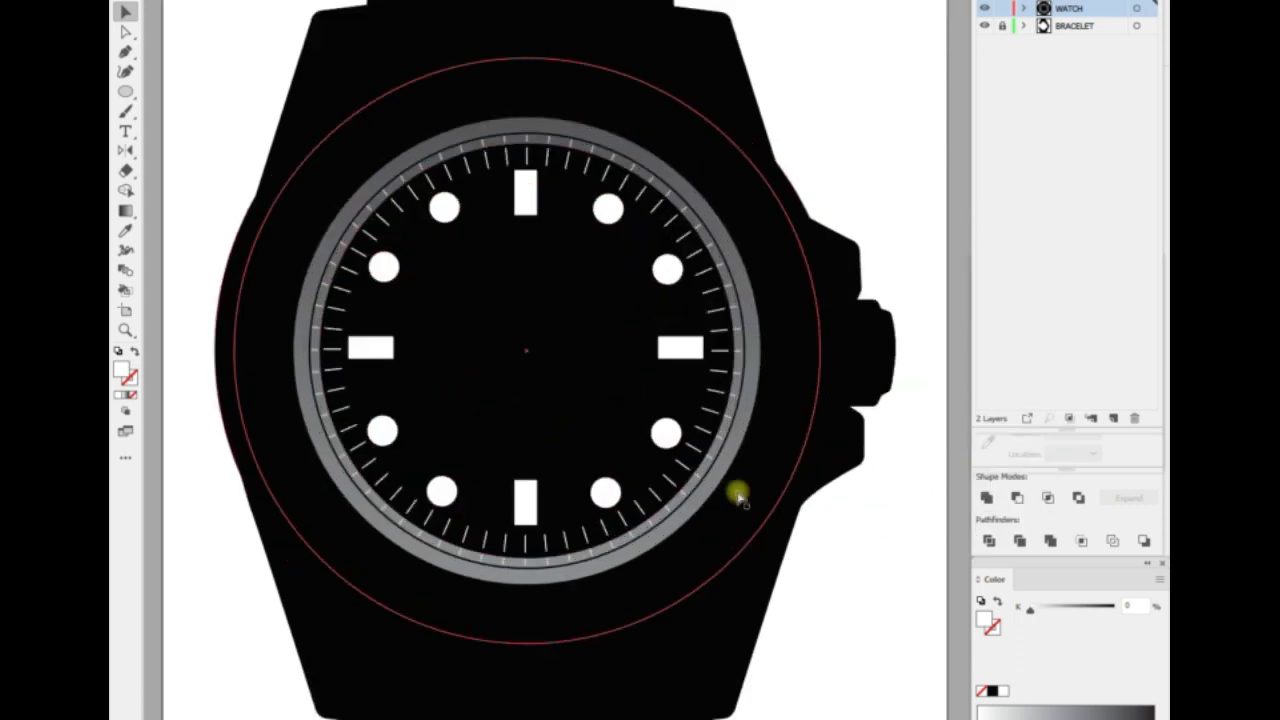
{"action": "key", "text": "ctrl+plus"}
{"action": "key", "text": "ctrl+plus"}
{"action": "key", "text": "ctrl+plus"}
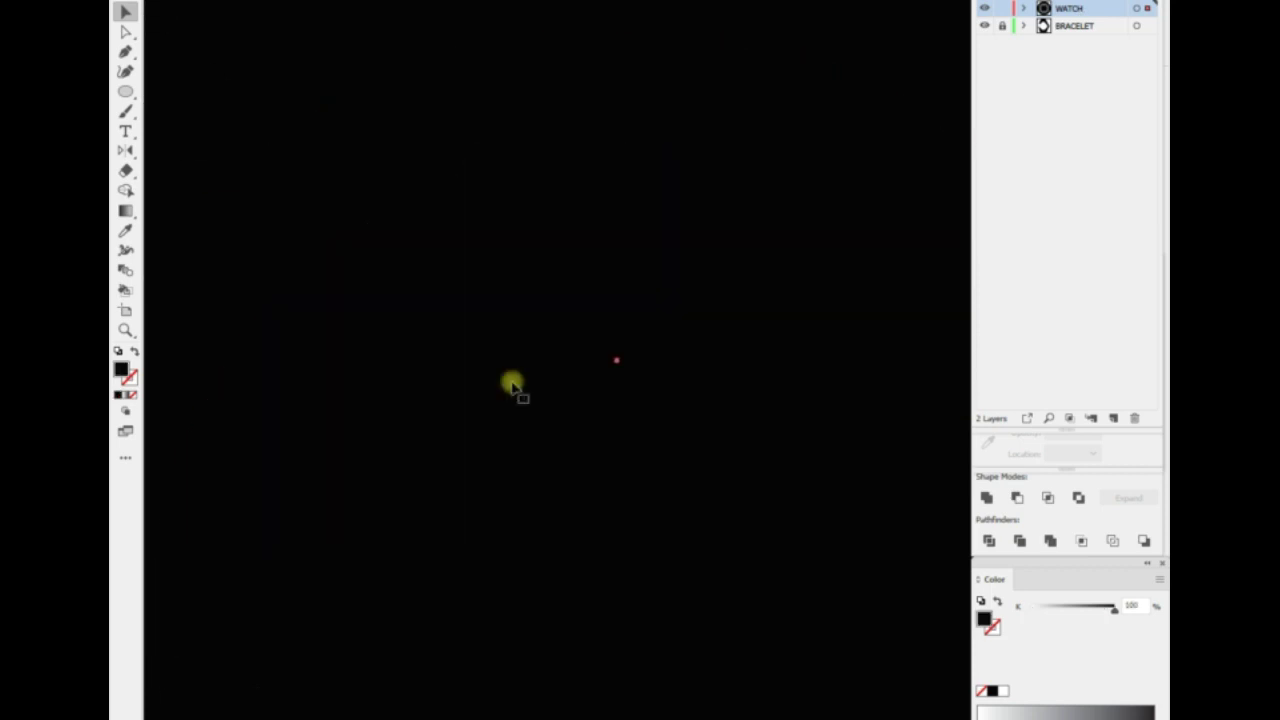
Enlarge the 11 o'clock dot to 1.53 in across and fill it pale cream F7F6DC.
{"action": "key", "text": "Return"}
{"action": "key", "text": "Escape"}
{"action": "left_click_drag", "start_coordinate": [690, 432], "coordinate": [682, 424]}
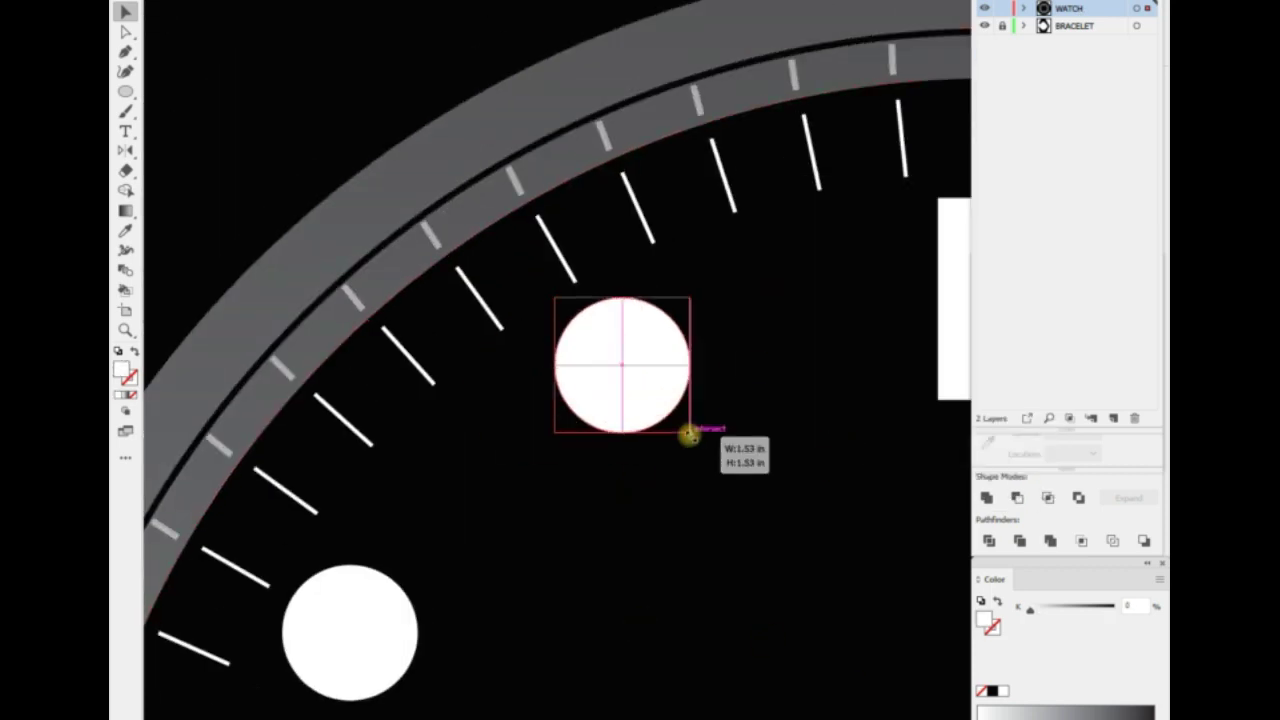
{"action": "double_click", "coordinate": [120, 370]}
{"action": "type", "text": "F7F6DC"}
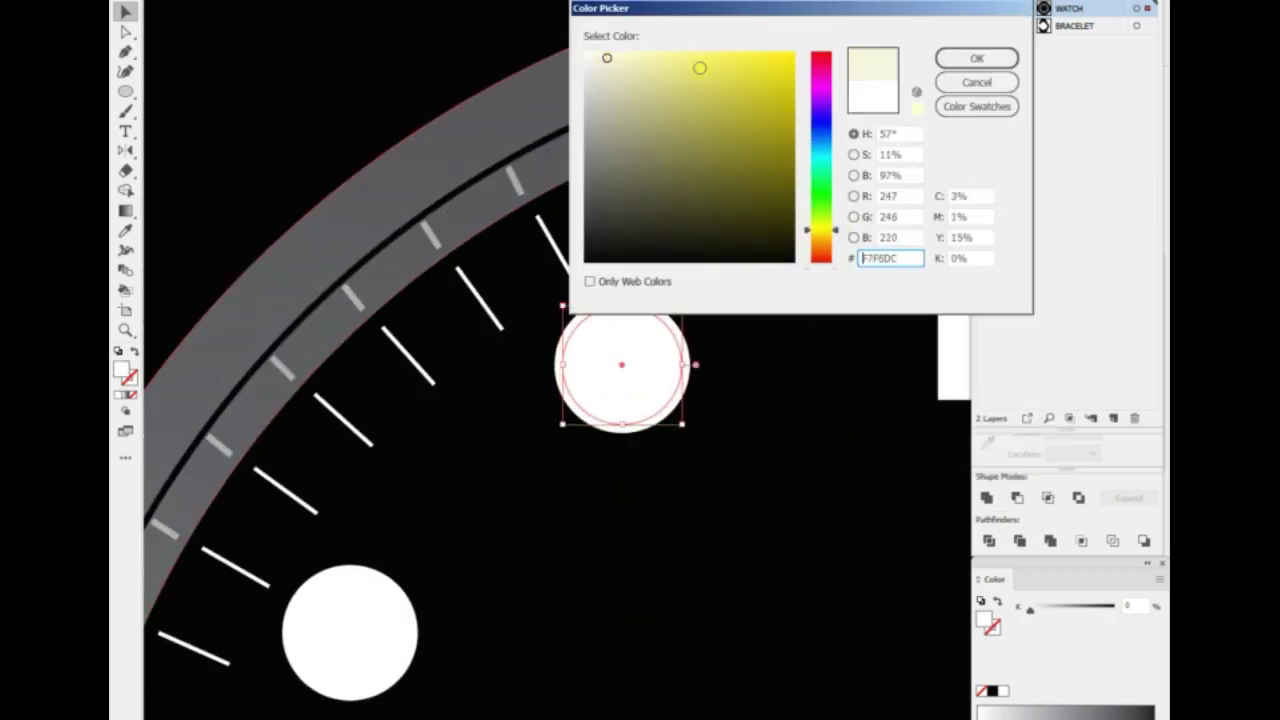
{"action": "key", "text": "Return"}
Apply a yellow linear gradient to the dot's fill.
{"action": "left_click", "coordinate": [1006, 302]}
{"action": "left_click", "coordinate": [871, 414]}
{"action": "key", "text": "g"}
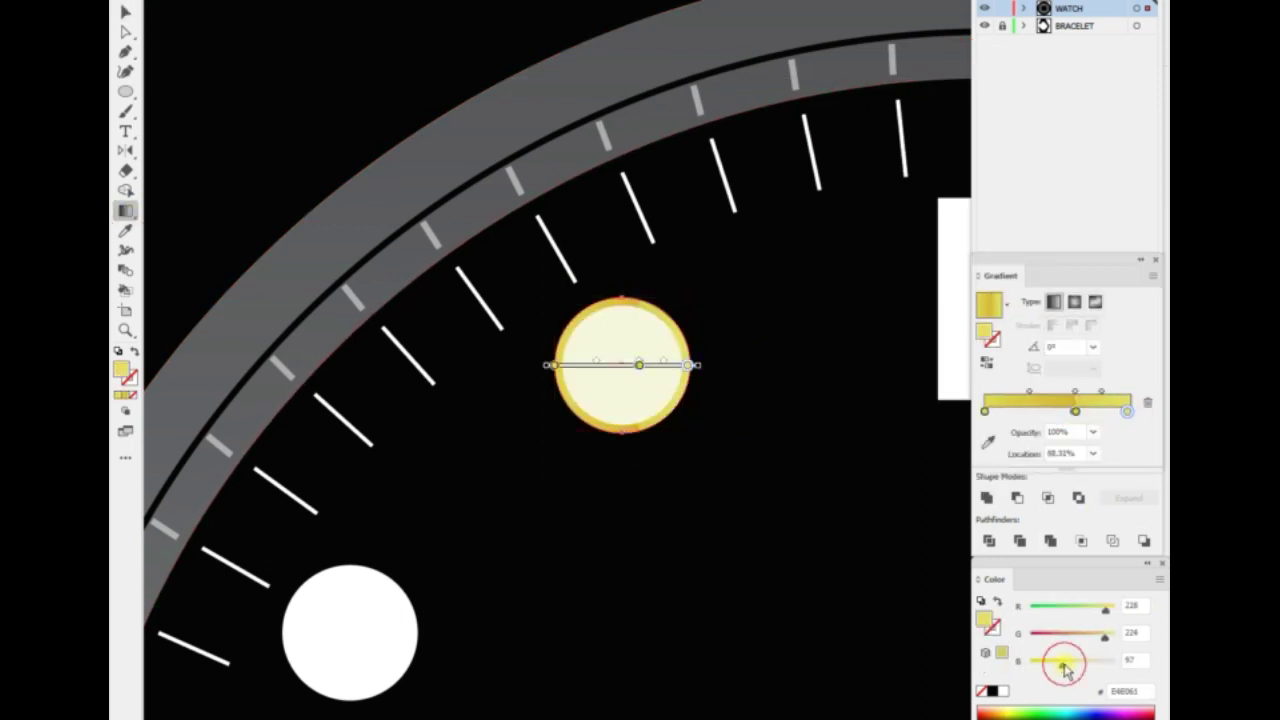
{"action": "key", "text": "v"}
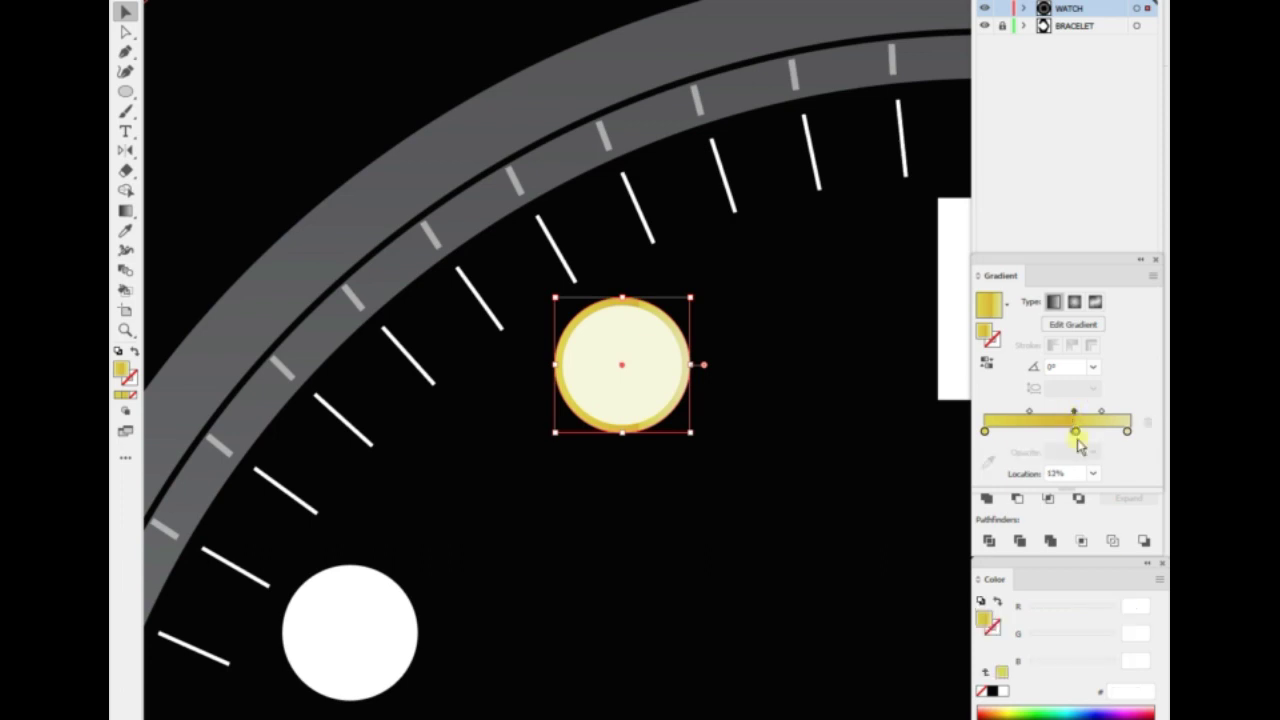
{"action": "left_click", "coordinate": [814, 449]}
Recolour the dot's inner pale circle so it keeps the cream centre.
{"action": "left_click", "coordinate": [623, 423]}
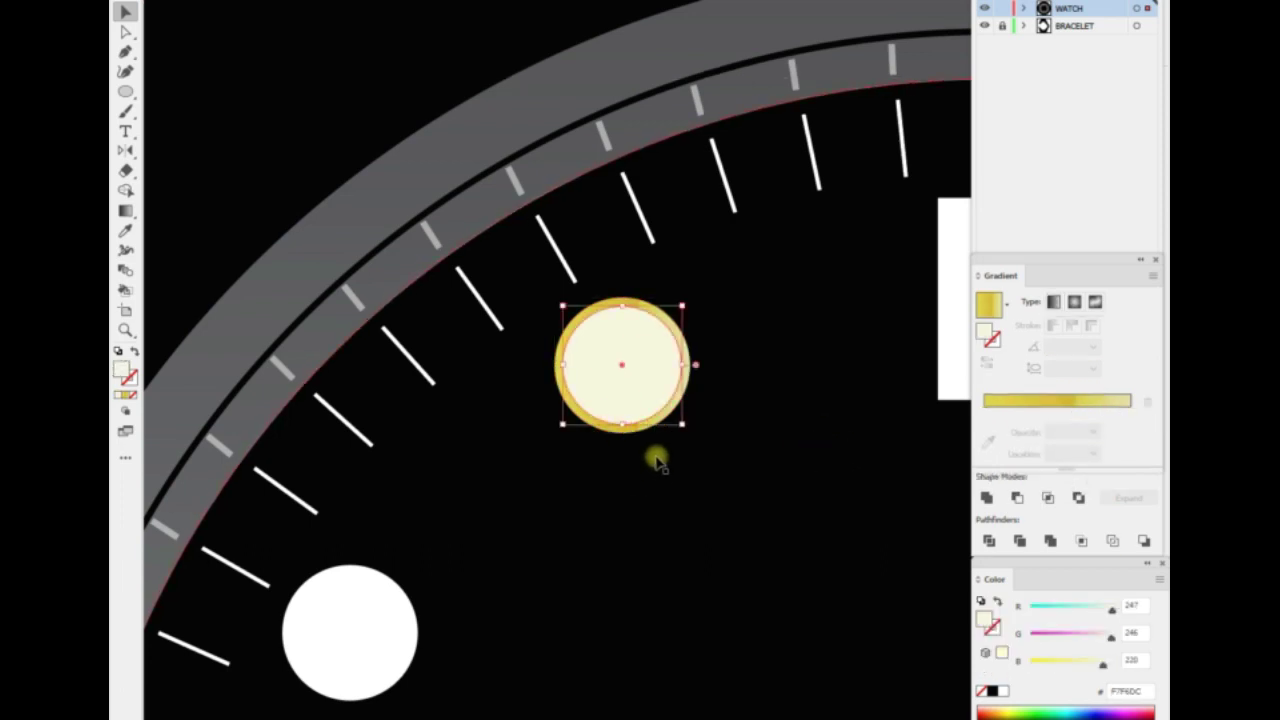
{"action": "key", "text": "Return"}
{"action": "key", "text": "alt+c"}
{"action": "key", "text": "a"}
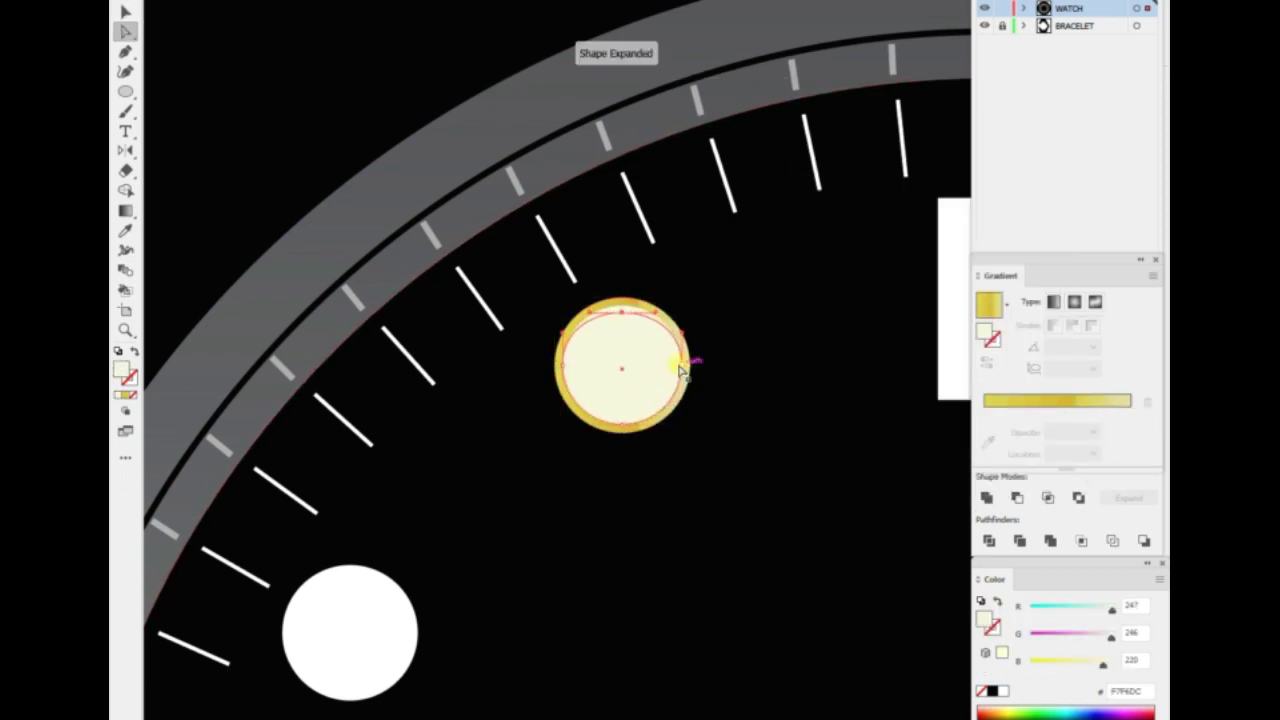
{"action": "left_click", "coordinate": [724, 415]}
{"action": "left_click", "coordinate": [700, 376]}
{"action": "double_click", "coordinate": [121, 370]}
{"action": "key", "text": "Escape"}
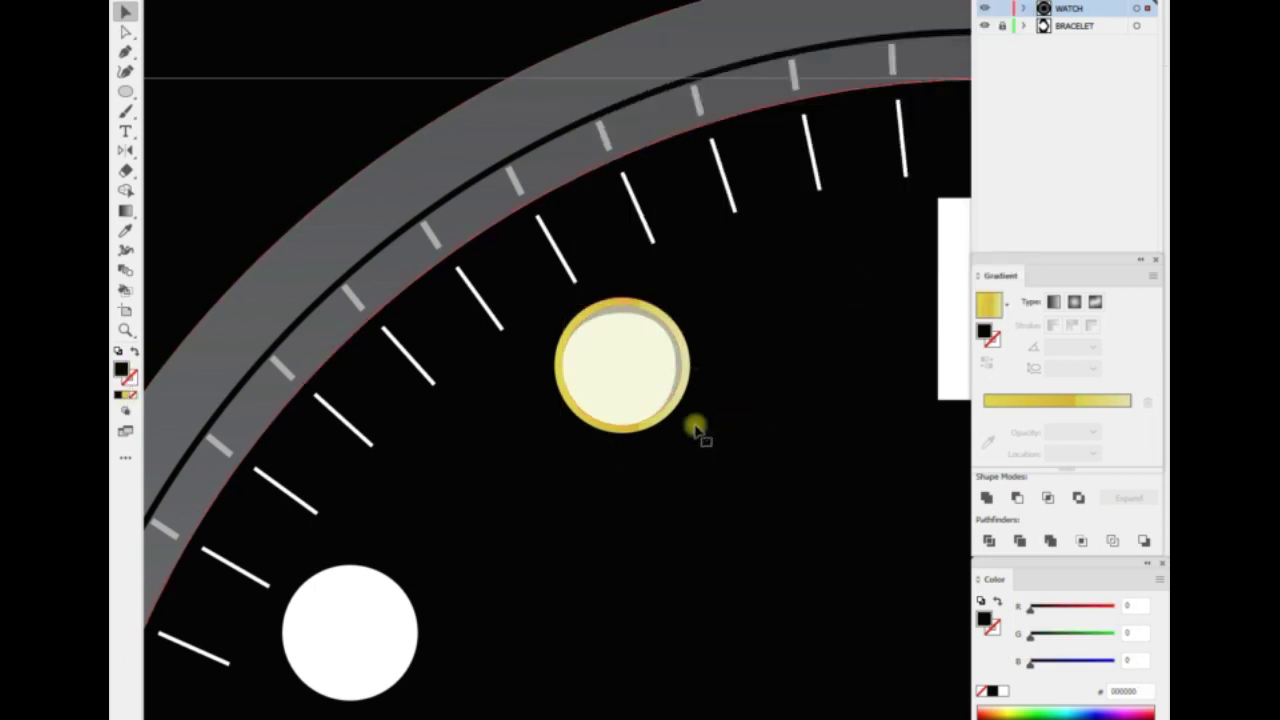
Adjust the marker circle from its context menu and view the whole watch.
{"action": "key", "text": "v"}
{"action": "left_click", "coordinate": [622, 372]}
{"action": "right_click", "coordinate": [622, 372]}
{"action": "left_click", "coordinate": [671, 391]}
{"action": "key", "text": "ctrl+0"}
Select and delete several white hour circles, then undo the deletion.
{"action": "left_click", "coordinate": [489, 350]}
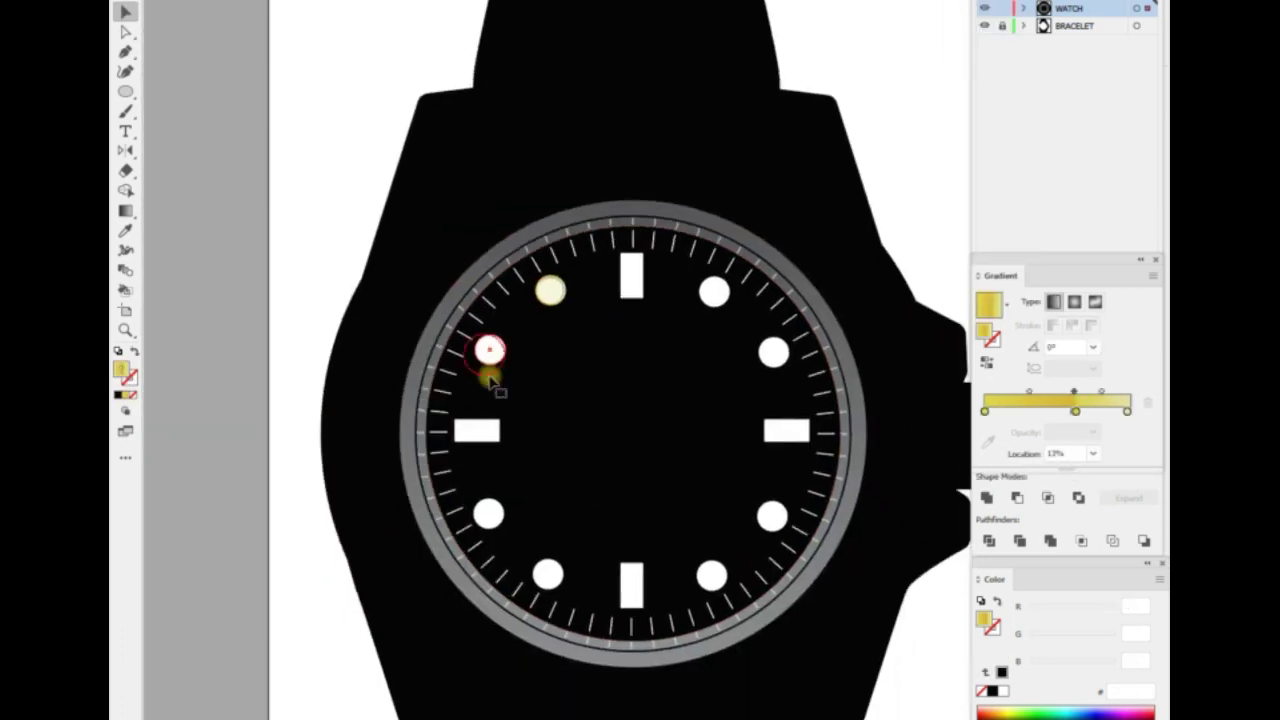
{"action": "left_click", "coordinate": [488, 514], "text": "shift"}
{"action": "left_click", "coordinate": [711, 574], "text": "shift"}
{"action": "left_click", "coordinate": [716, 293], "text": "shift"}
{"action": "key", "text": "Delete"}
{"action": "left_click", "coordinate": [550, 292]}
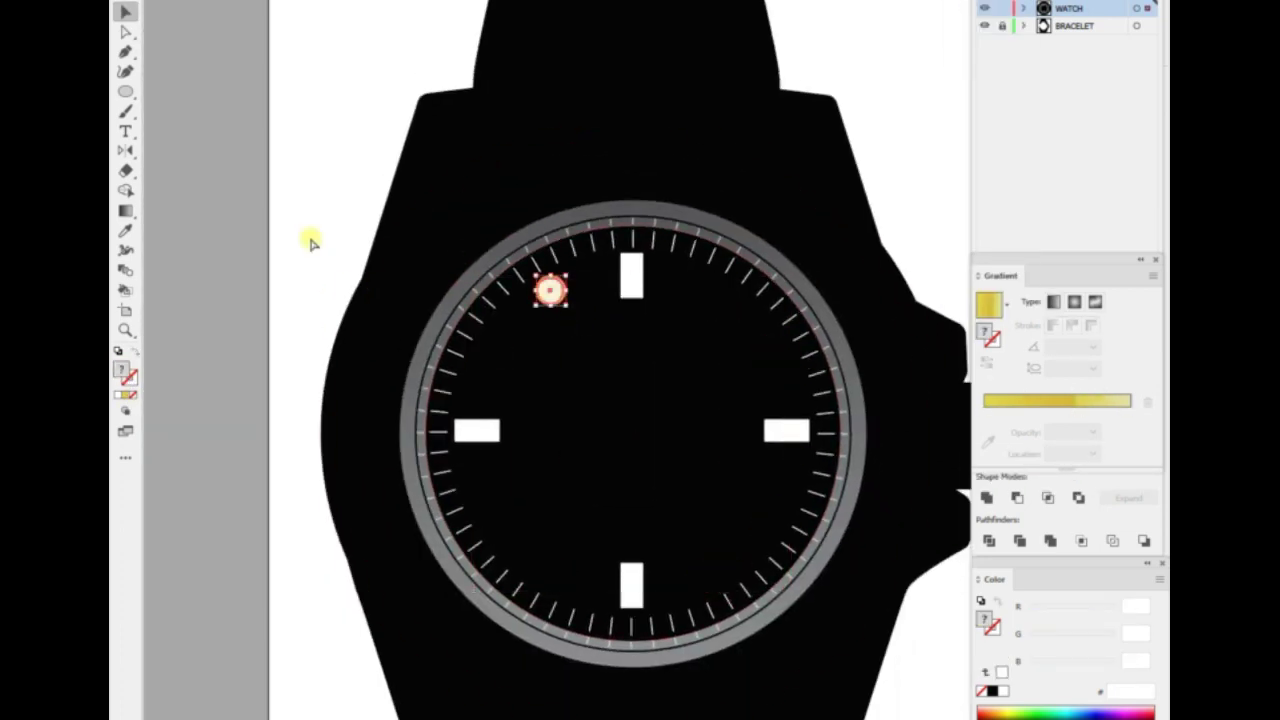
{"action": "key", "text": "ctrl+z"}
Copy the gold circle to 5 o'clock and delete the white hour circles, including 7 o'clock.
{"action": "key", "text": "ctrl+plus"}
{"action": "key", "text": "ctrl+plus"}
{"action": "left_click_drag", "start_coordinate": [400, 70], "coordinate": [727, 645]}
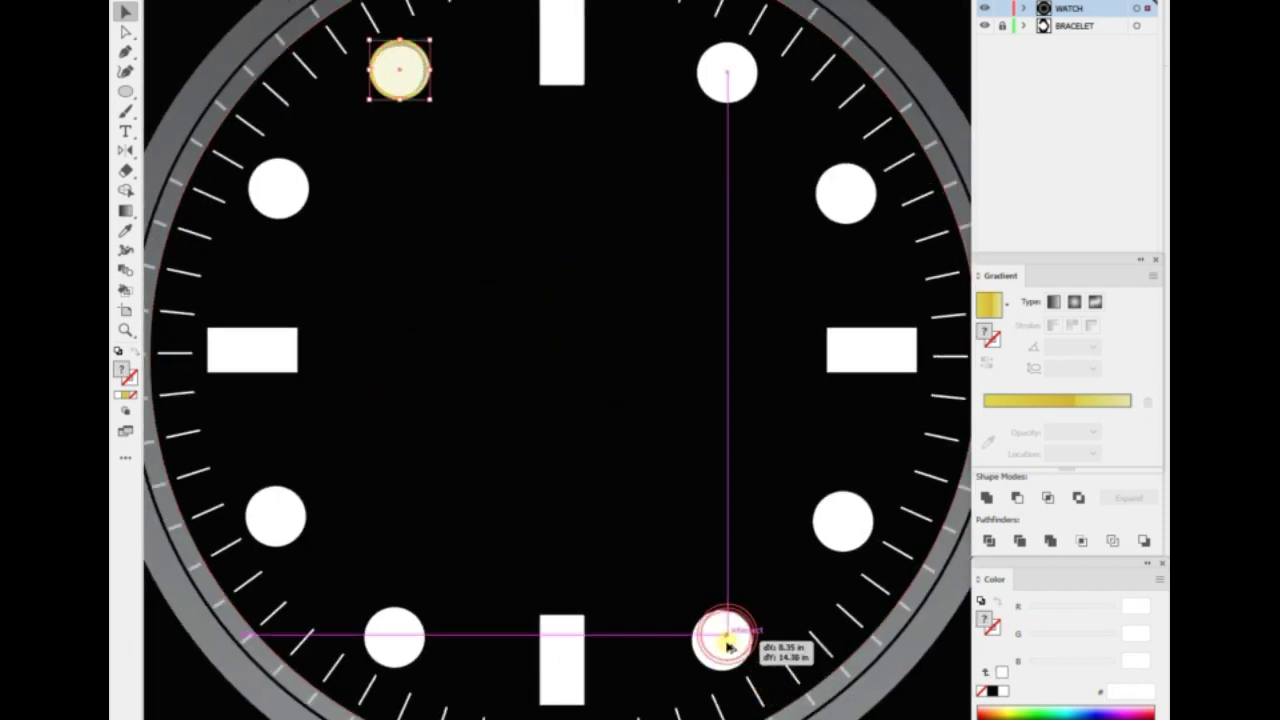
{"action": "left_click", "coordinate": [843, 520], "text": "shift"}
{"action": "key", "text": "Delete"}
{"action": "left_click", "coordinate": [727, 72]}
{"action": "key", "text": "Delete"}
{"action": "left_click", "coordinate": [276, 517], "text": "shift"}
{"action": "key", "text": "Delete"}
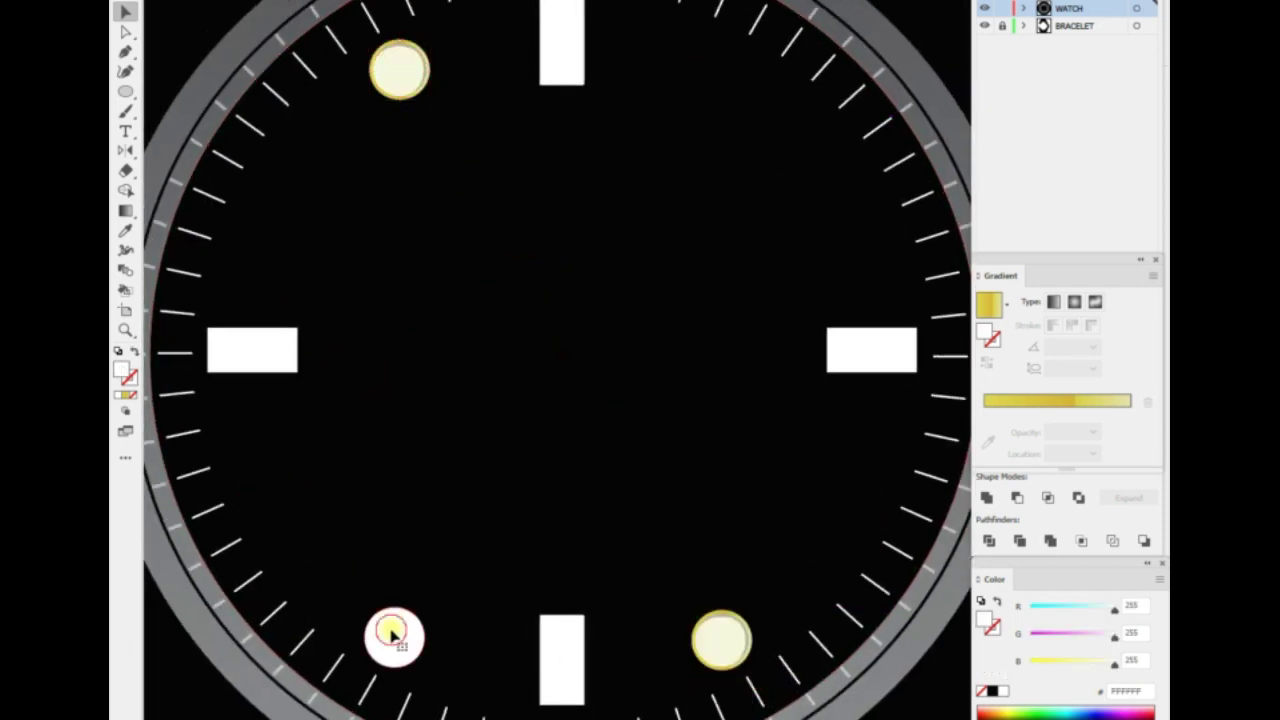
{"action": "key", "text": "Delete"}
Rotate-copy the gold circles by 60° to create the 2 and 8 o'clock markers.
{"action": "right_click", "coordinate": [500, 251]}
{"action": "left_click", "coordinate": [633, 429]}
{"action": "left_click", "coordinate": [829, 394]}
{"action": "right_click", "coordinate": [735, 272]}
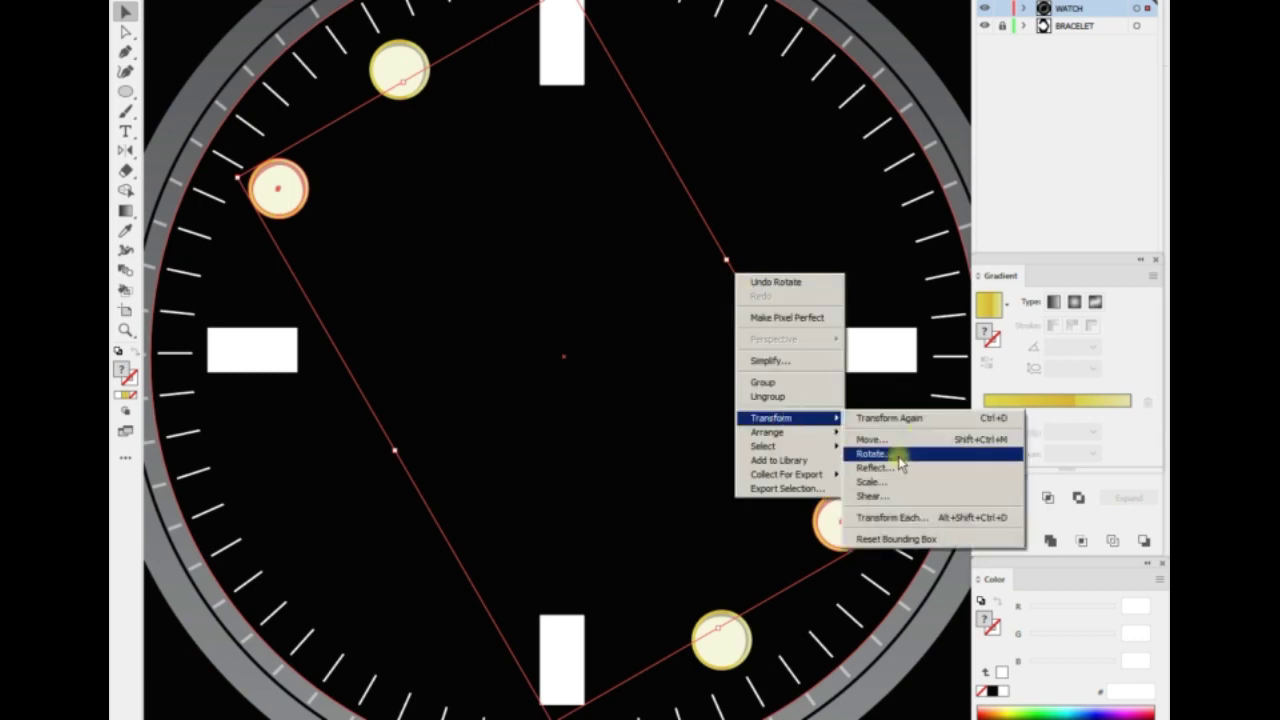
{"action": "left_click", "coordinate": [870, 454]}
{"action": "type", "text": "60"}
{"action": "left_click", "coordinate": [829, 396]}
Rotate-copy the 2 and 8 o'clock markers by 30° to fill the remaining round positions.
{"action": "right_click", "coordinate": [606, 250]}
{"action": "key", "text": "Escape"}
{"action": "left_click", "coordinate": [847, 197], "text": "shift"}
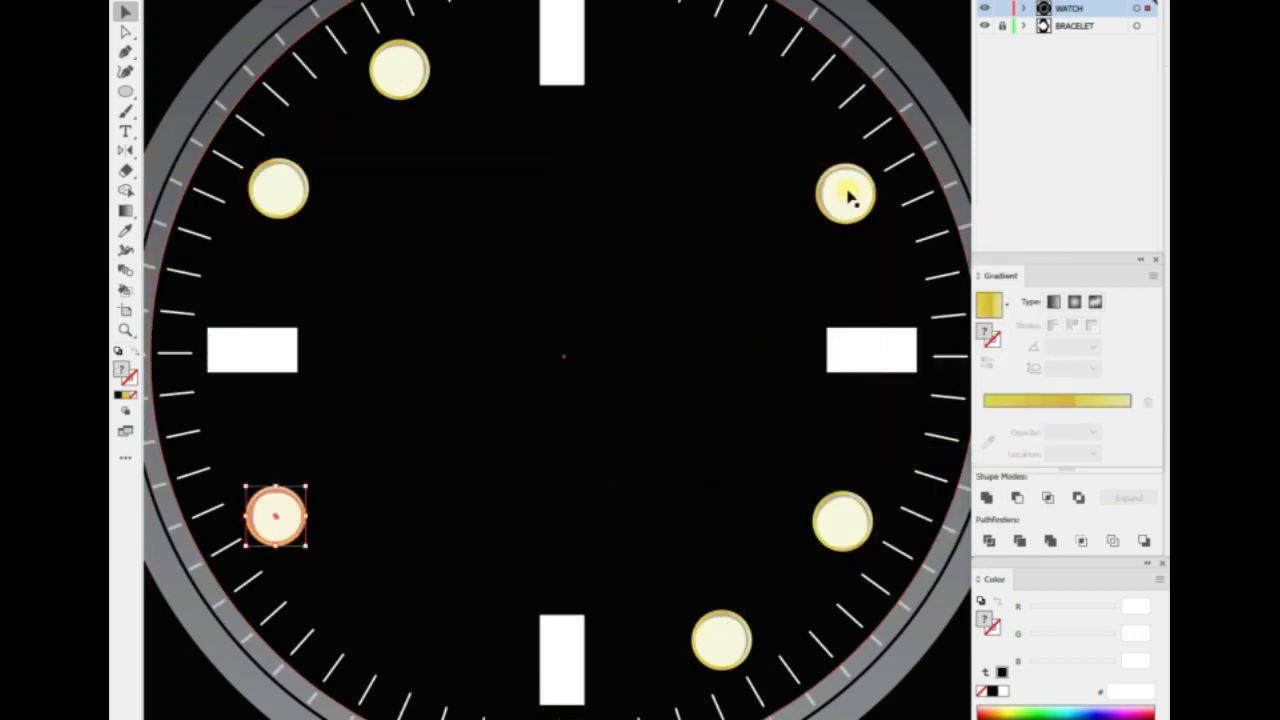
{"action": "right_click", "coordinate": [601, 187]}
{"action": "left_click", "coordinate": [757, 369]}
{"action": "type", "text": "30"}
{"action": "left_click", "coordinate": [829, 394]}
{"action": "key", "text": "ctrl+minus"}
{"action": "key", "text": "ctrl+minus"}
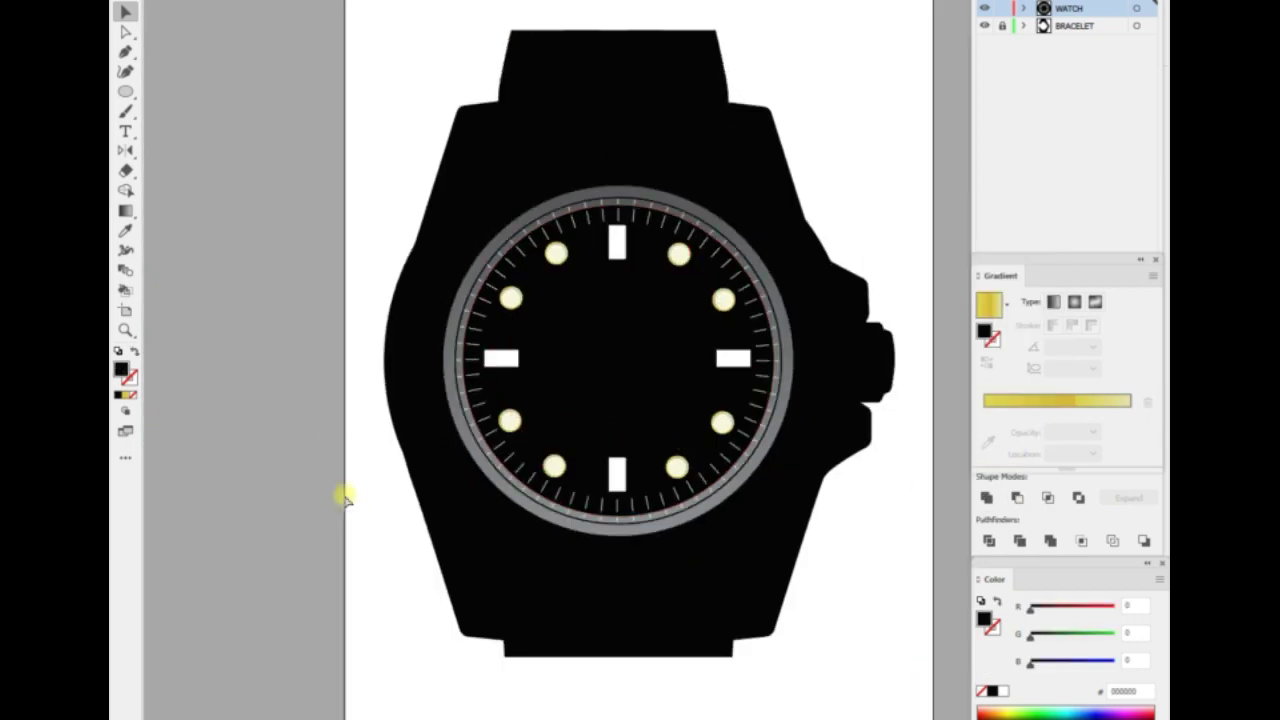
{"action": "key", "text": "ctrl+plus"}
Fill the 12 o'clock bar with the gold gradient and make an in-place copy.
{"action": "left_click", "coordinate": [614, 120]}
{"action": "key", "text": "ctrl+plus"}
{"action": "key", "text": "period"}
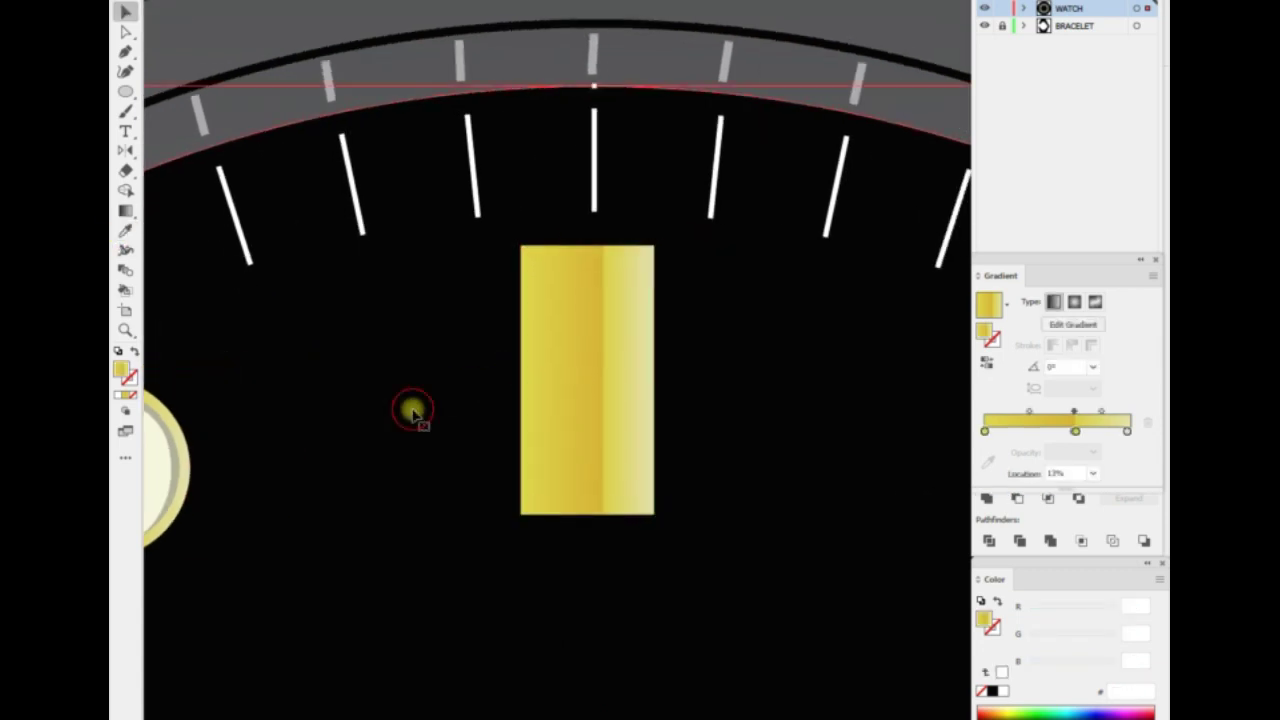
{"action": "key", "text": "Return"}
{"action": "left_click", "coordinate": [836, 460]}
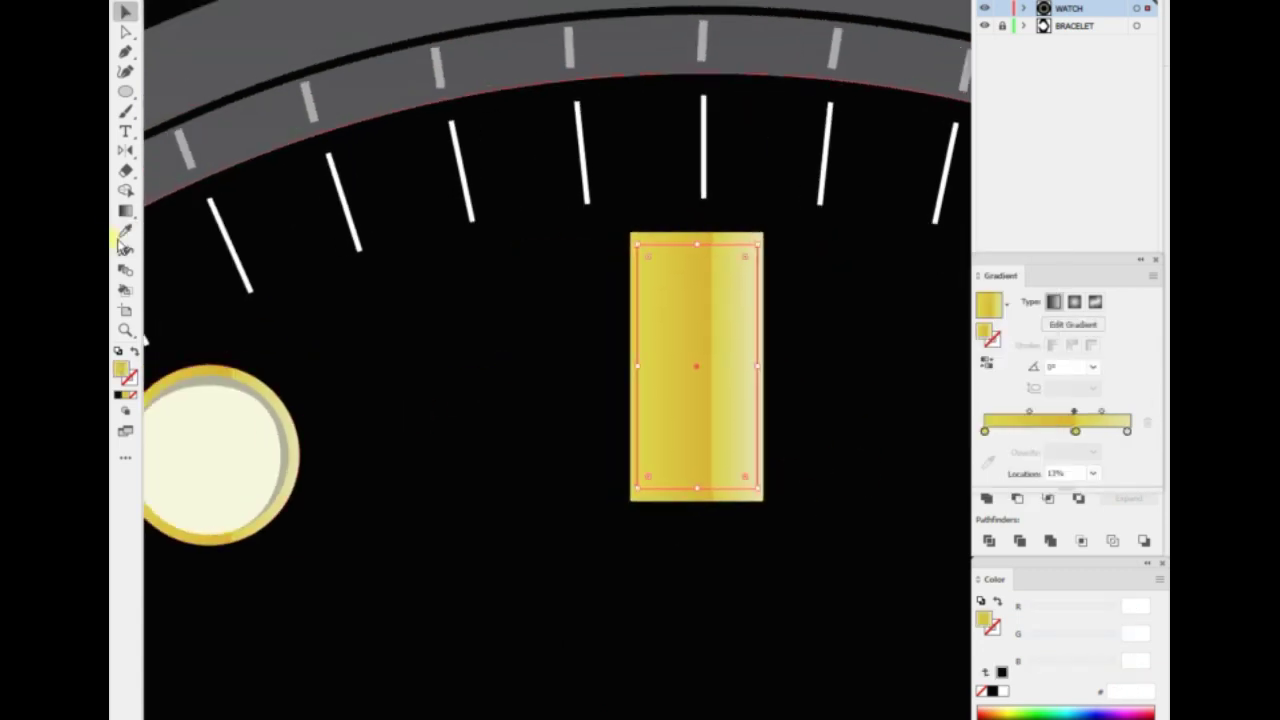
Give the copied bar the White, Black gradient and recolour its white stop.
{"action": "left_click", "coordinate": [220, 450]}
{"action": "left_click", "coordinate": [1006, 302]}
{"action": "left_click", "coordinate": [880, 334]}
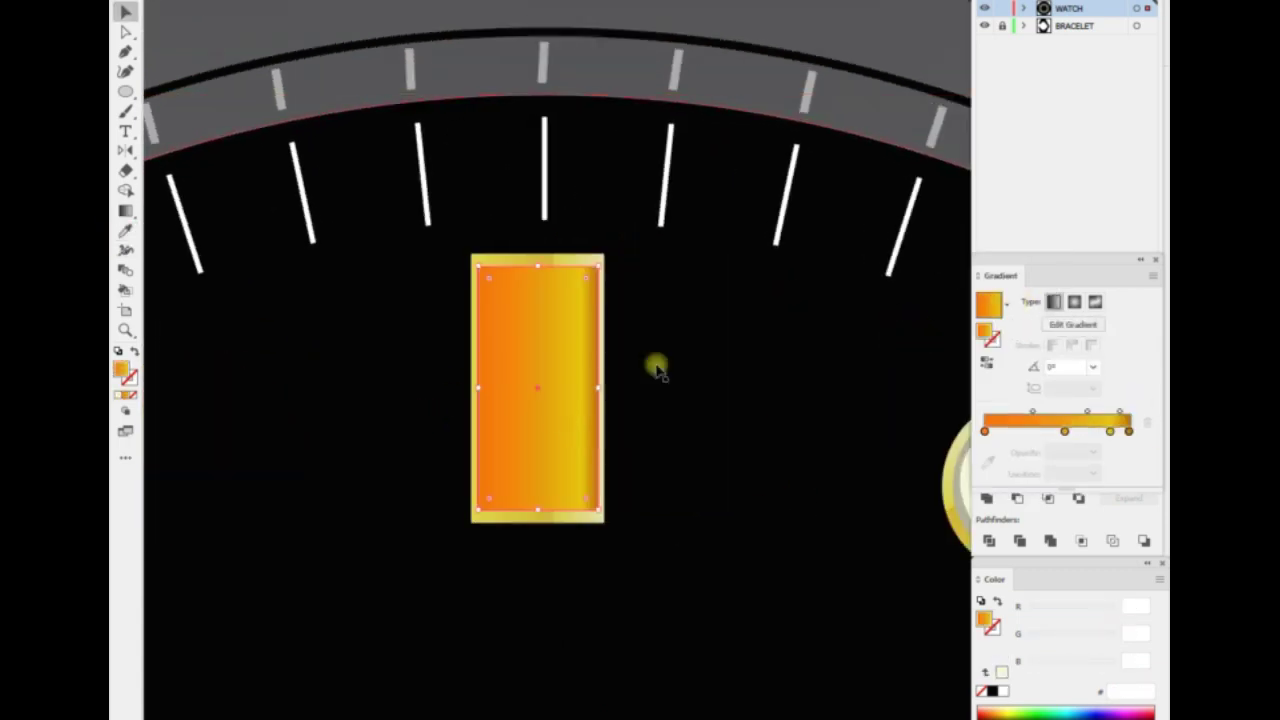
{"action": "left_click", "coordinate": [1007, 302]}
{"action": "scroll", "coordinate": [910, 400], "scroll_direction": "up", "scroll_amount": 1}
{"action": "left_click", "coordinate": [880, 338]}
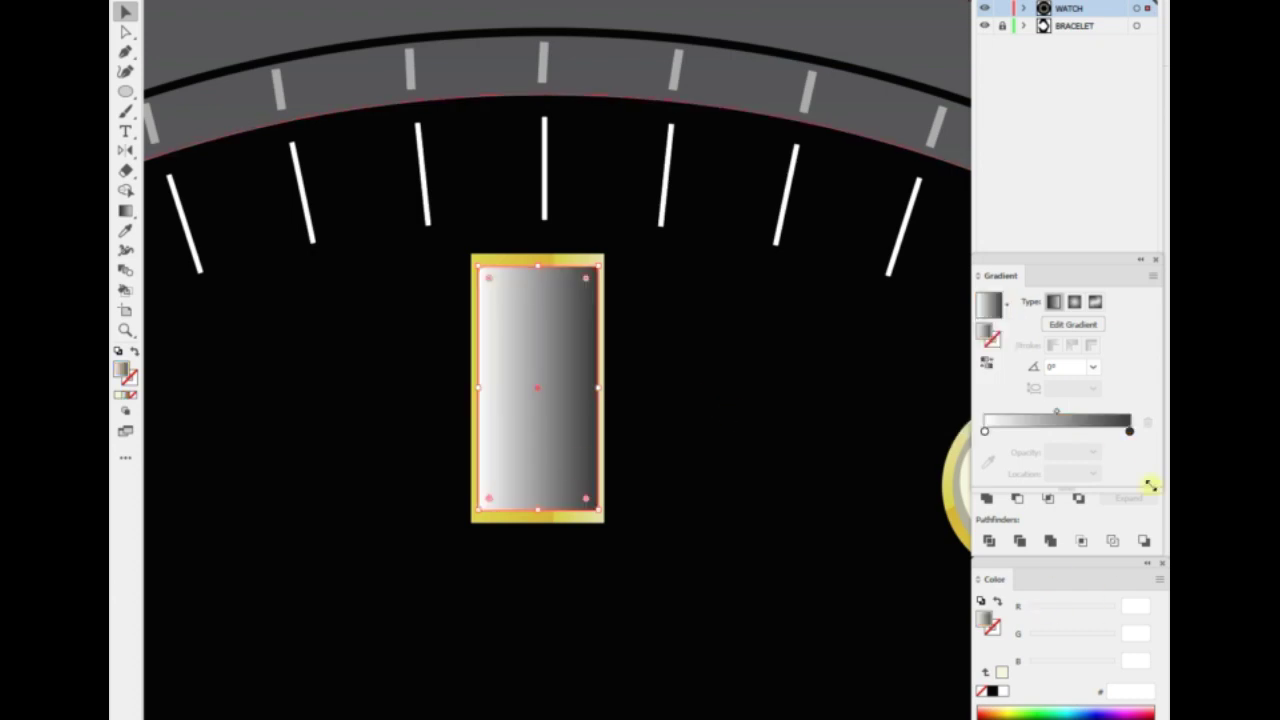
{"action": "left_click", "coordinate": [984, 430]}
{"action": "double_click", "coordinate": [988, 620]}
{"action": "left_click", "coordinate": [974, 57]}
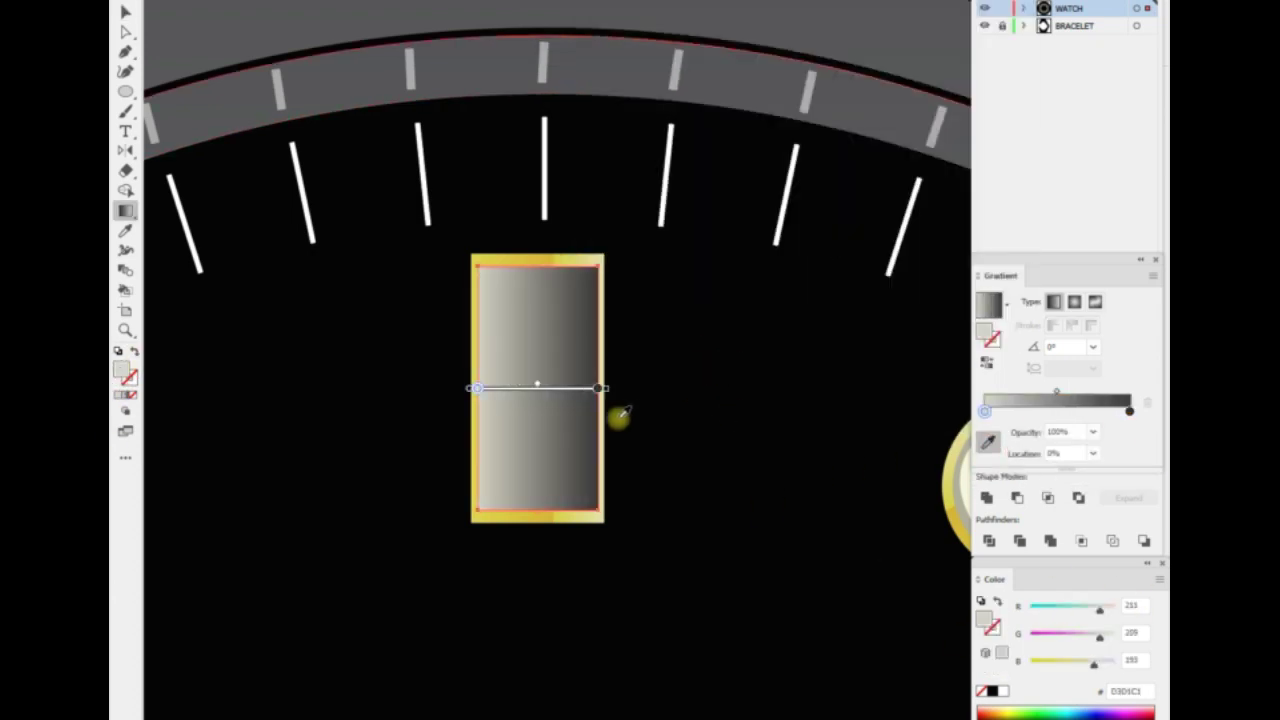
Tint the inner rectangle's gradient cream, from EFEEDF to D3D1C1.
{"action": "double_click", "coordinate": [122, 370]}
{"action": "left_click", "coordinate": [974, 57]}
{"action": "key", "text": "v"}
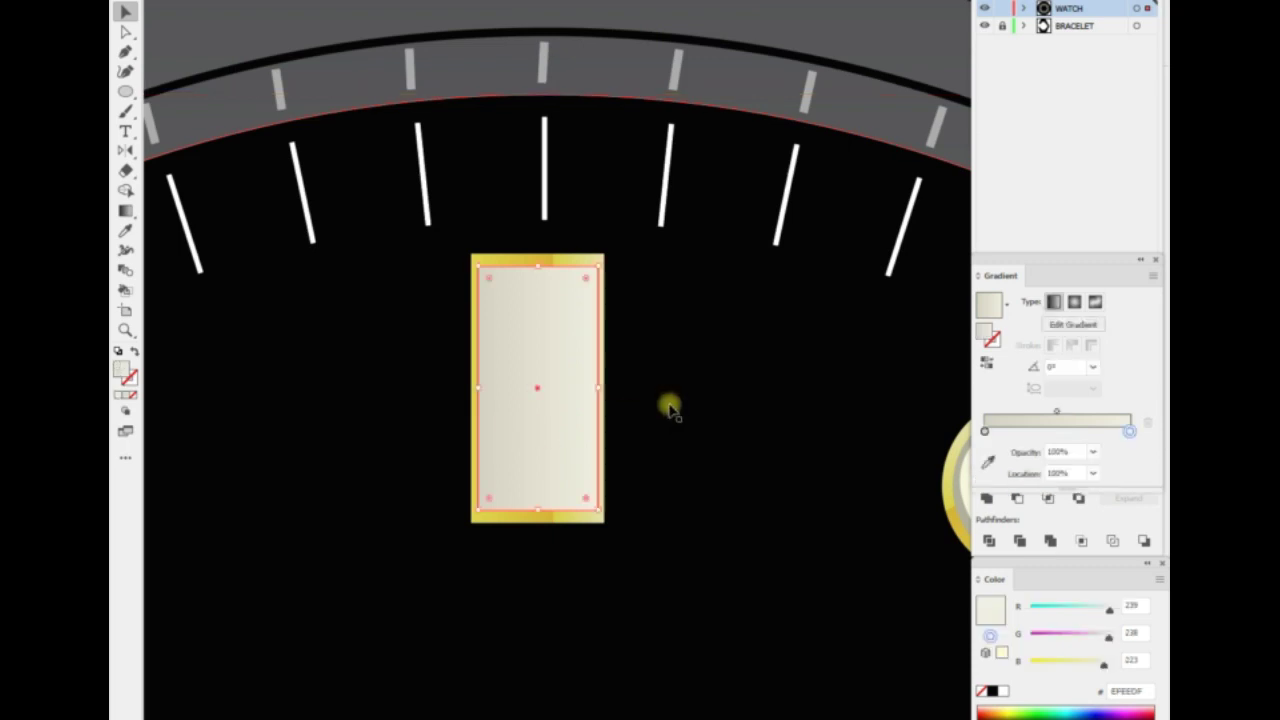
{"action": "key", "text": "a"}
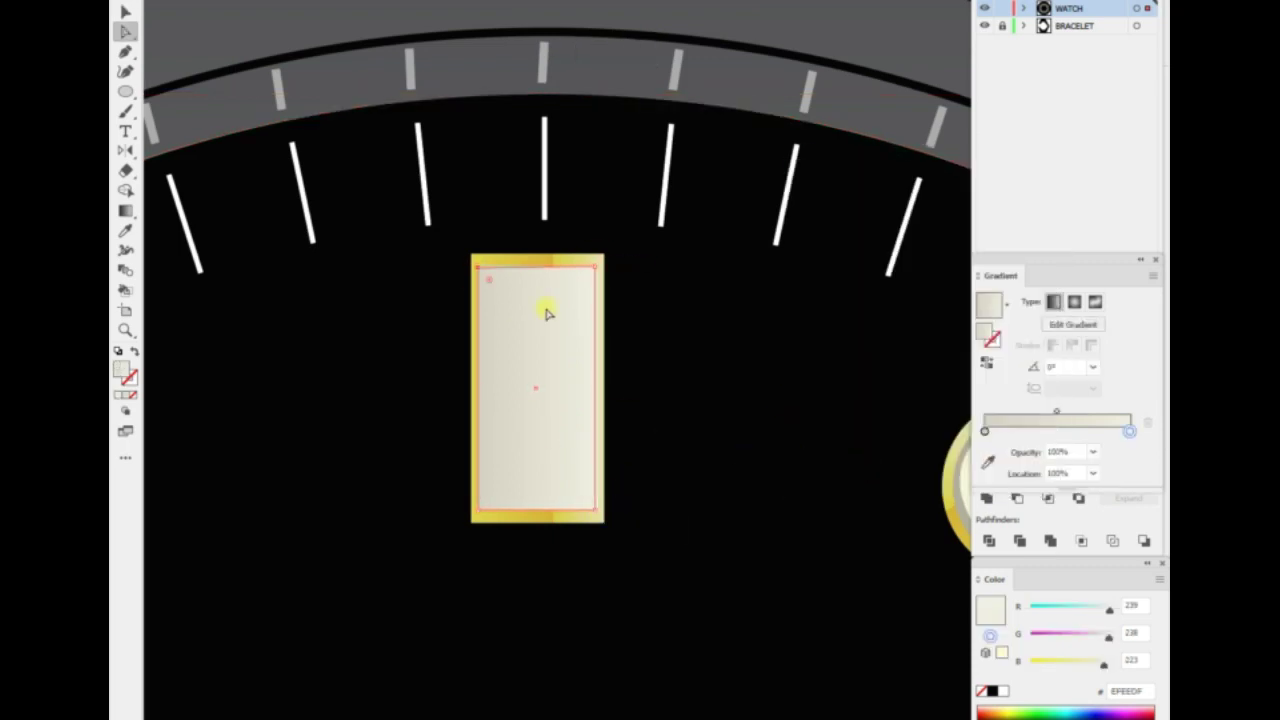
{"action": "double_click", "coordinate": [120, 397]}
{"action": "left_click", "coordinate": [989, 61]}
{"action": "scroll", "coordinate": [700, 386], "scroll_direction": "down", "scroll_amount": 4}
{"action": "scroll", "coordinate": [294, 540], "scroll_direction": "down", "scroll_amount": 2}
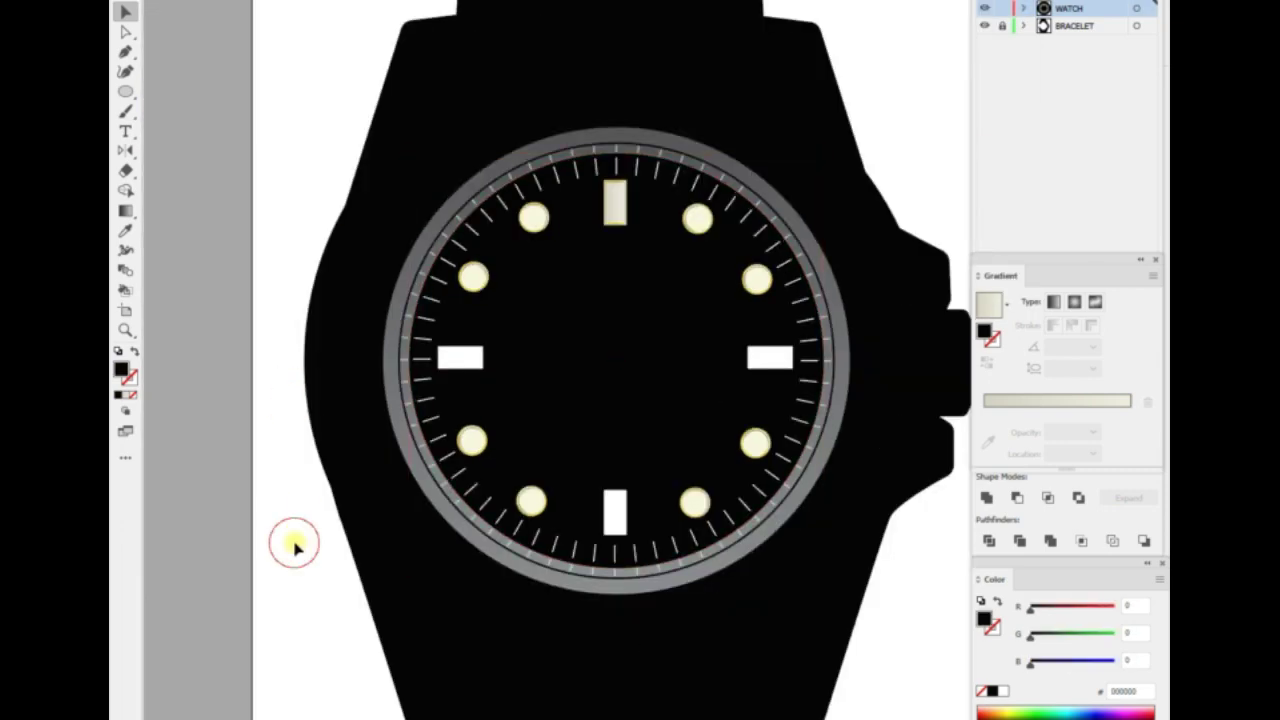
{"action": "scroll", "coordinate": [543, 600], "scroll_direction": "up", "scroll_amount": 4}
Make the 12 o'clock marker pixel perfect and select both of its parts.
{"action": "left_click", "coordinate": [575, 82]}
{"action": "scroll", "coordinate": [574, 123], "scroll_direction": "up", "scroll_amount": 3}
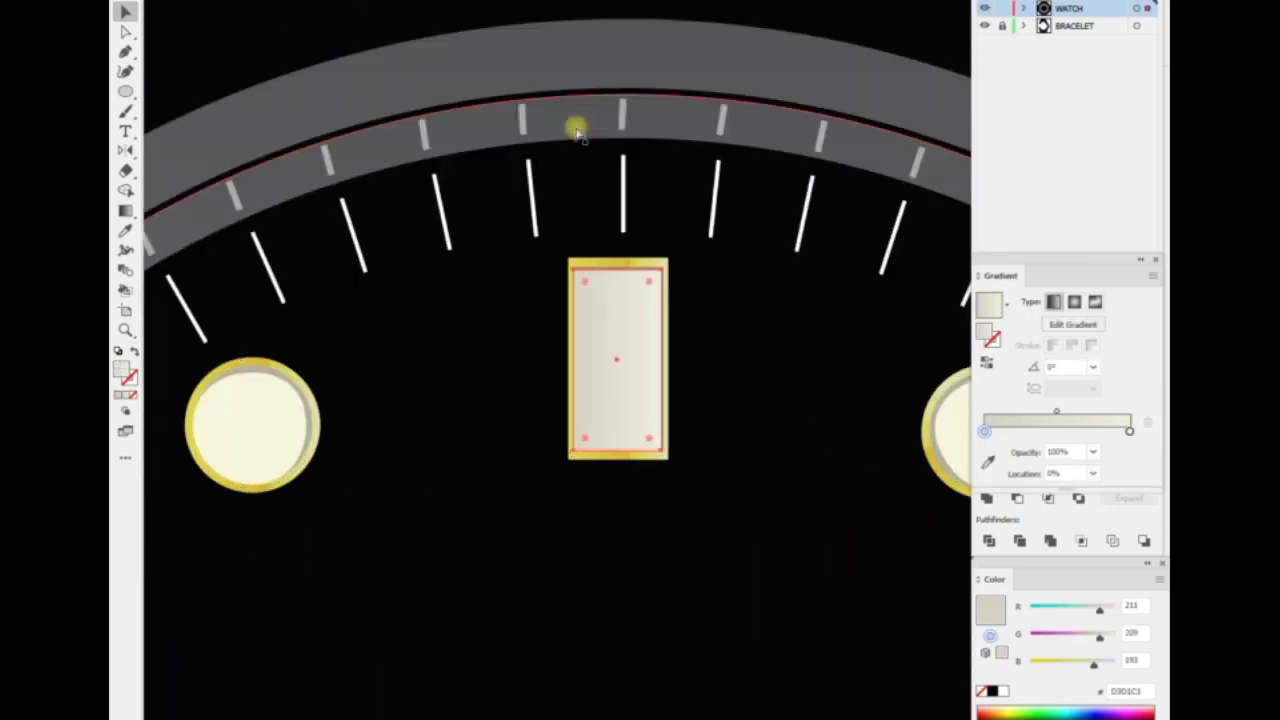
{"action": "scroll", "coordinate": [591, 249], "scroll_direction": "up", "scroll_amount": 2}
{"action": "right_click", "coordinate": [600, 296]}
{"action": "left_click", "coordinate": [632, 340]}
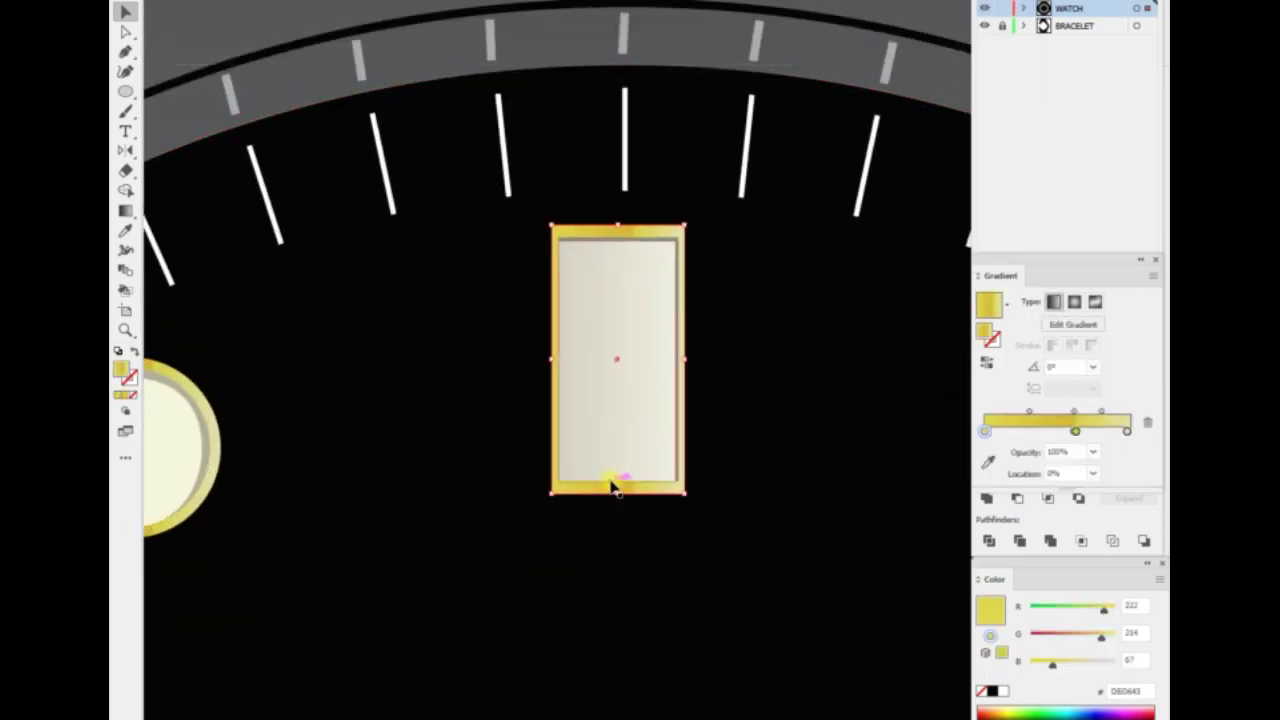
{"action": "left_click", "coordinate": [614, 484], "text": "shift"}
{"action": "right_click", "coordinate": [793, 355]}
Group the two marker parts and copy the group to 6 o'clock.
{"action": "left_click", "coordinate": [800, 457]}
{"action": "scroll", "coordinate": [743, 528], "scroll_direction": "down", "scroll_amount": 3}
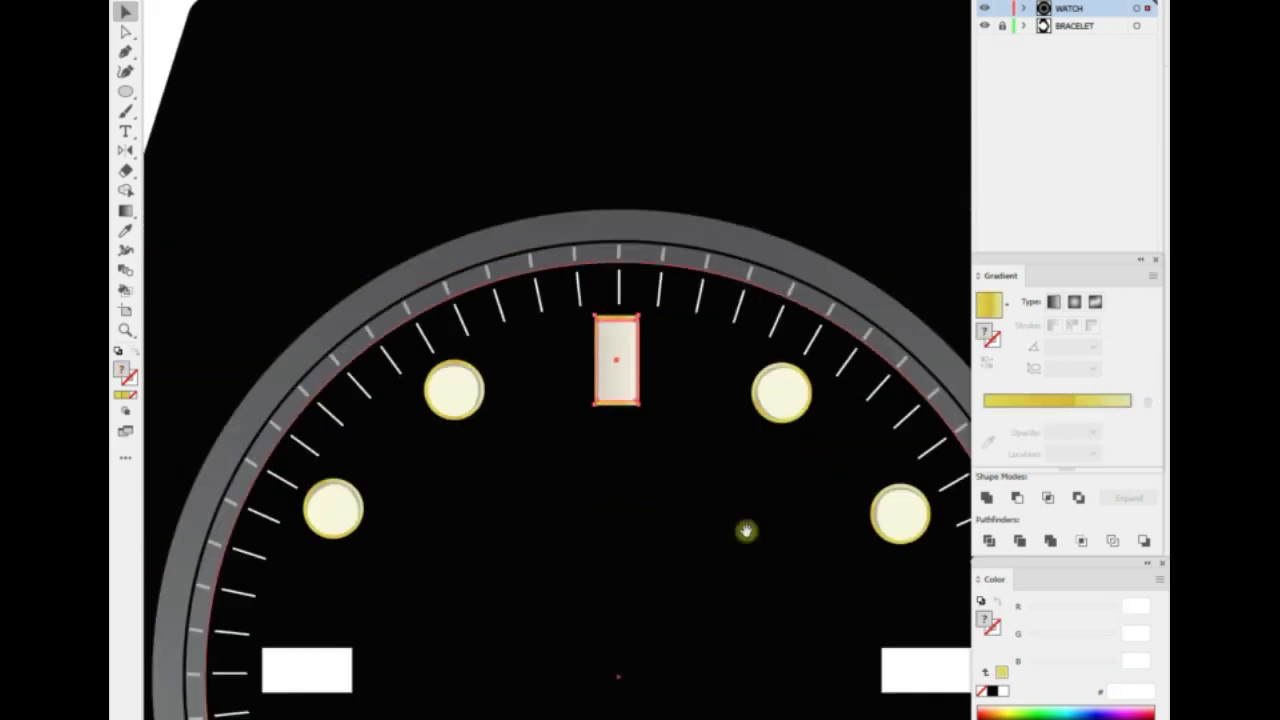
{"action": "scroll", "coordinate": [614, 300], "scroll_direction": "up", "scroll_amount": 2}
{"action": "left_click_drag", "start_coordinate": [616, 50], "coordinate": [617, 690]}
{"action": "scroll", "coordinate": [617, 690], "scroll_direction": "down", "scroll_amount": 2}
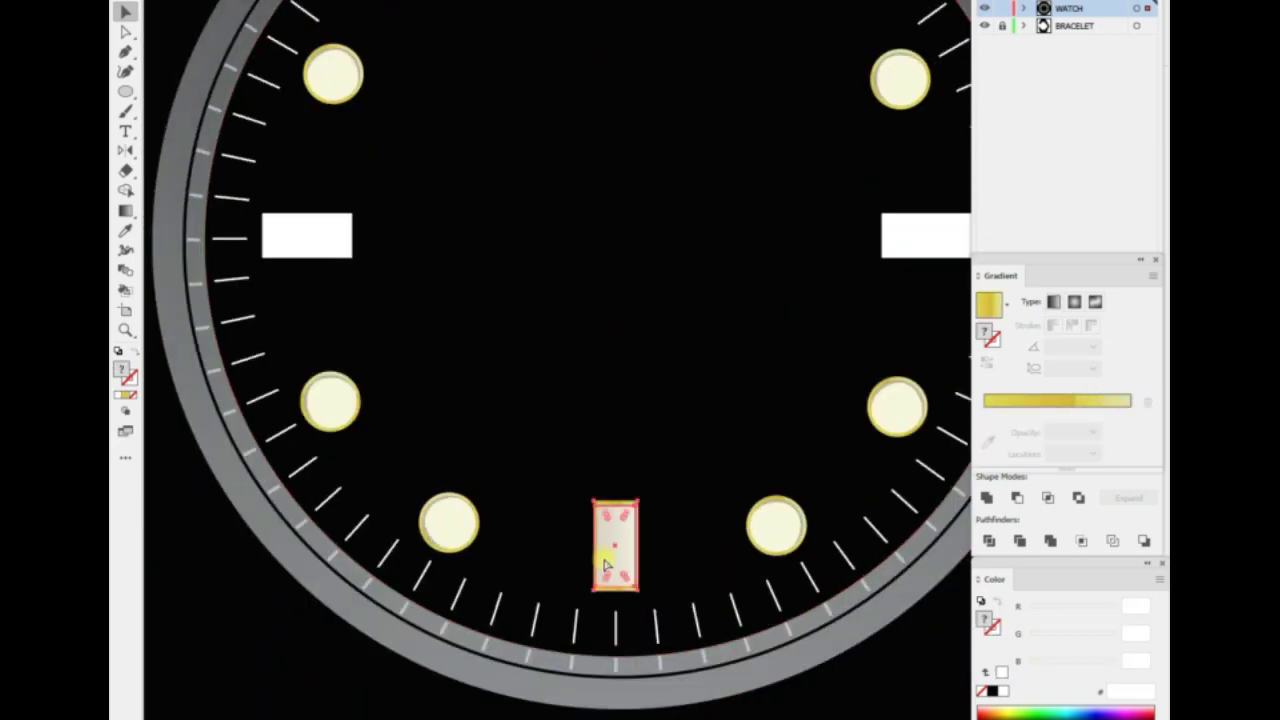
{"action": "scroll", "coordinate": [608, 543], "scroll_direction": "down", "scroll_amount": 3}
Remove the white side bars and rotate-copy the marker 90° to 3 and 9 o'clock.
{"action": "left_click", "coordinate": [452, 400]}
{"action": "key", "text": "ctrl+z"}
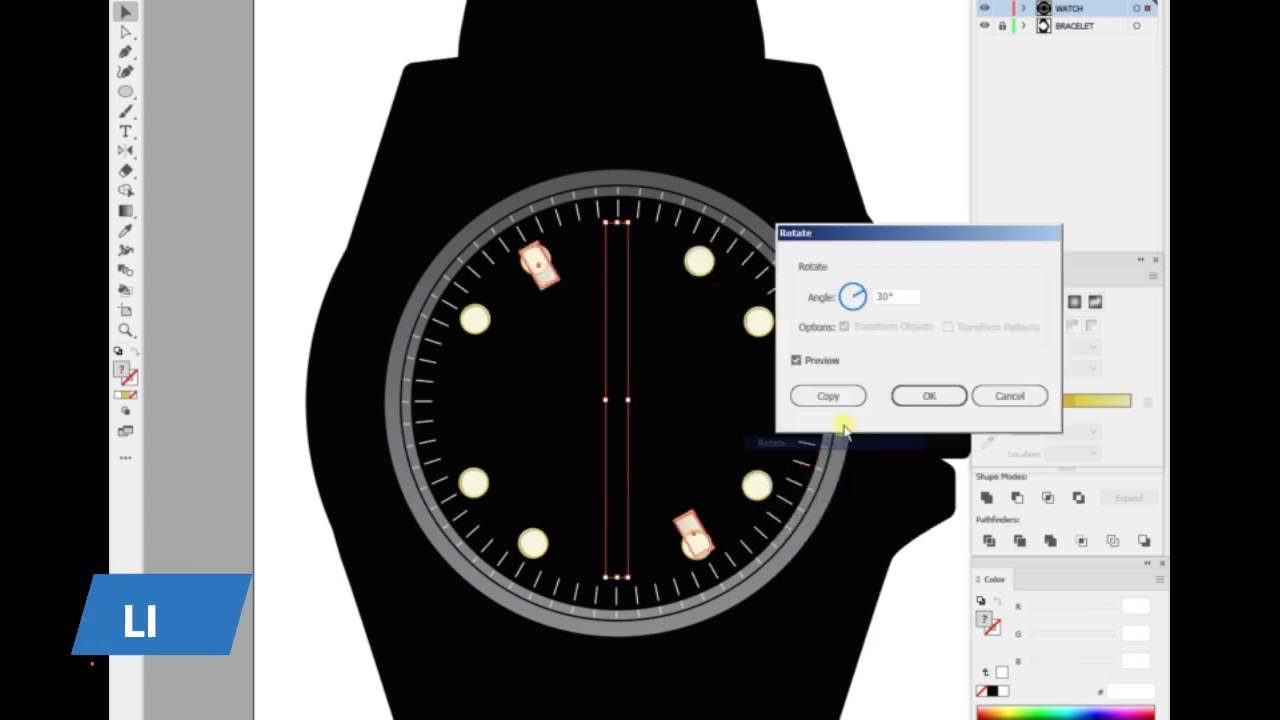
{"action": "left_click", "coordinate": [829, 395]}
{"action": "left_click", "coordinate": [594, 392]}
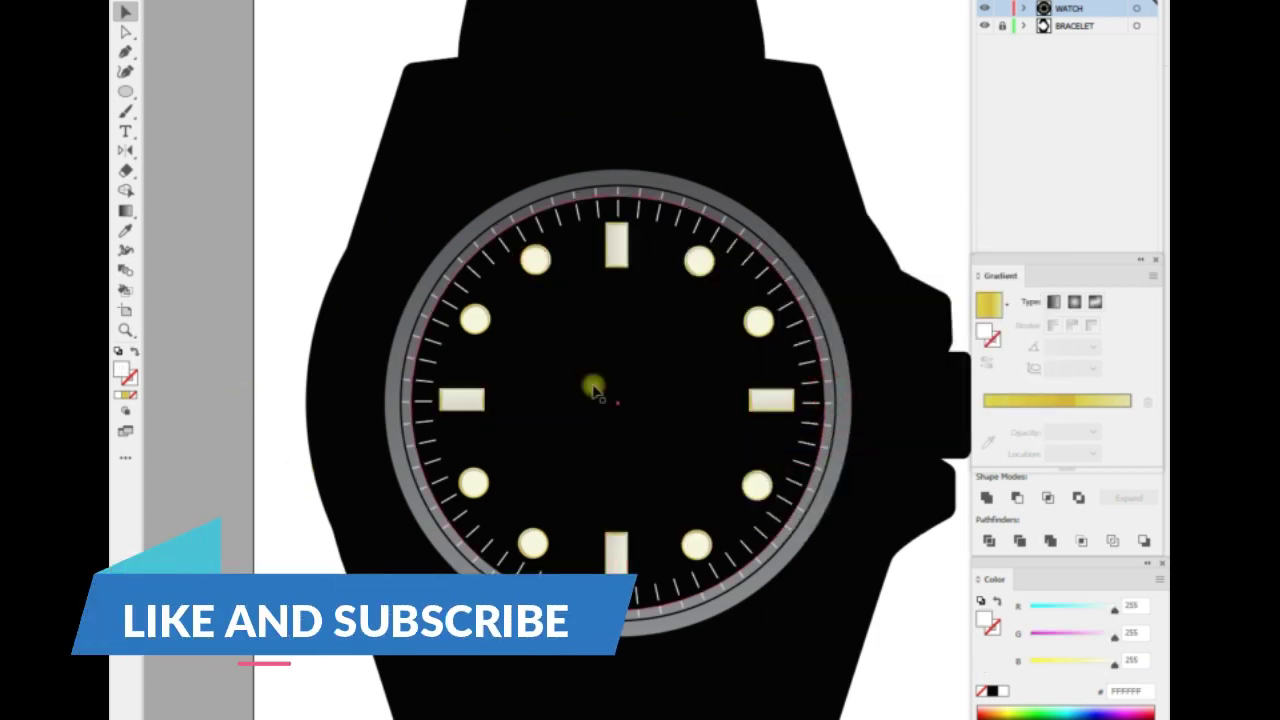
{"action": "left_click", "coordinate": [412, 424]}
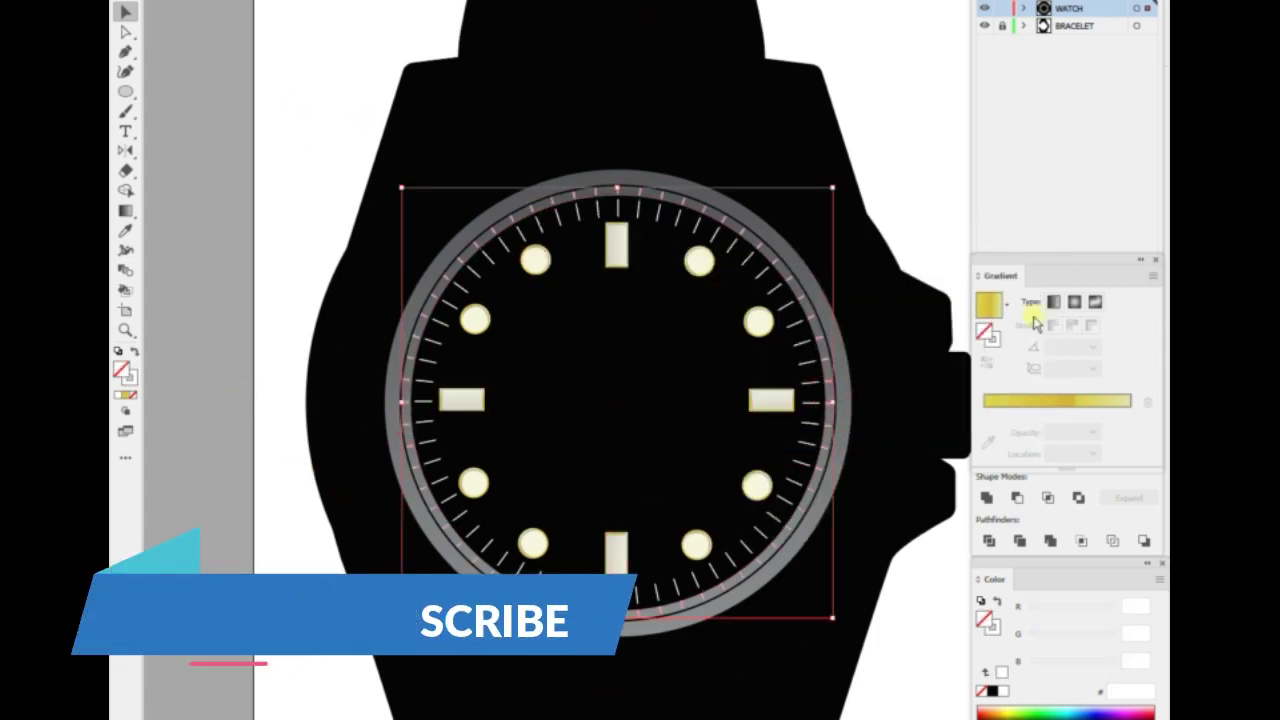
Try a black-white gradient preset on the dial, clearing and reapplying the fill.
{"action": "left_click", "coordinate": [1006, 303]}
{"action": "left_click", "coordinate": [923, 386]}
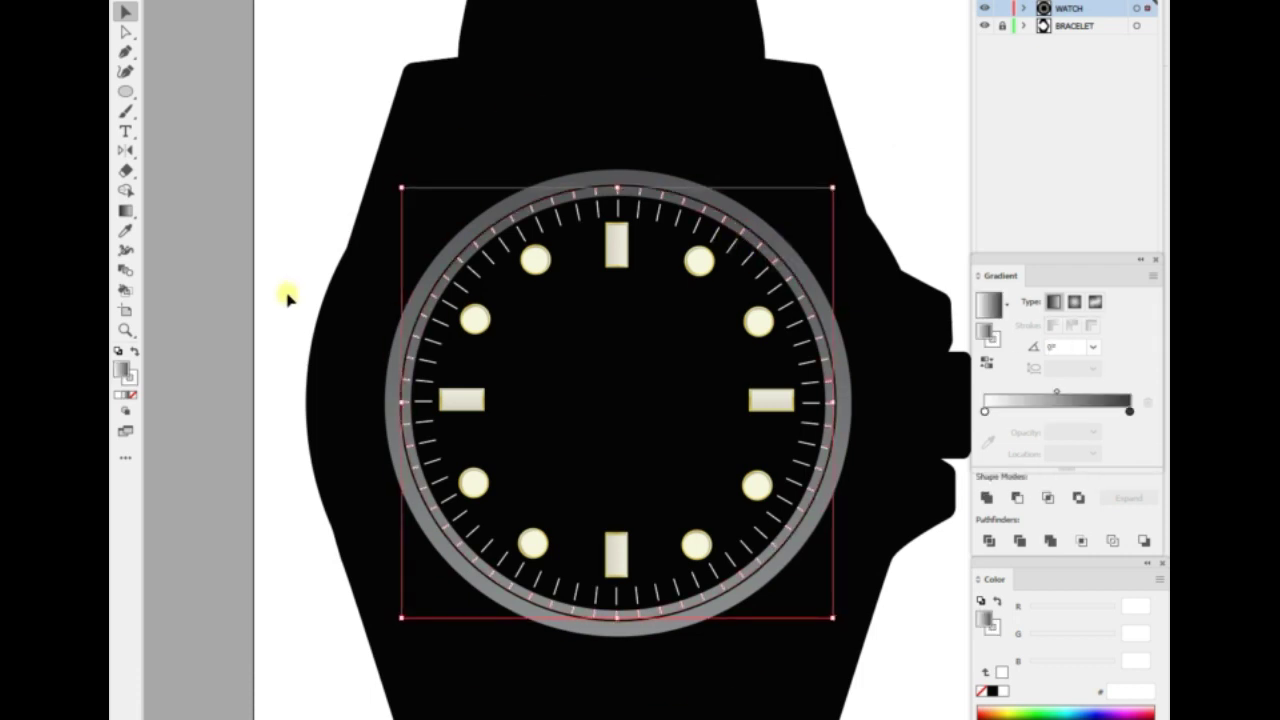
{"action": "left_click", "coordinate": [134, 397]}
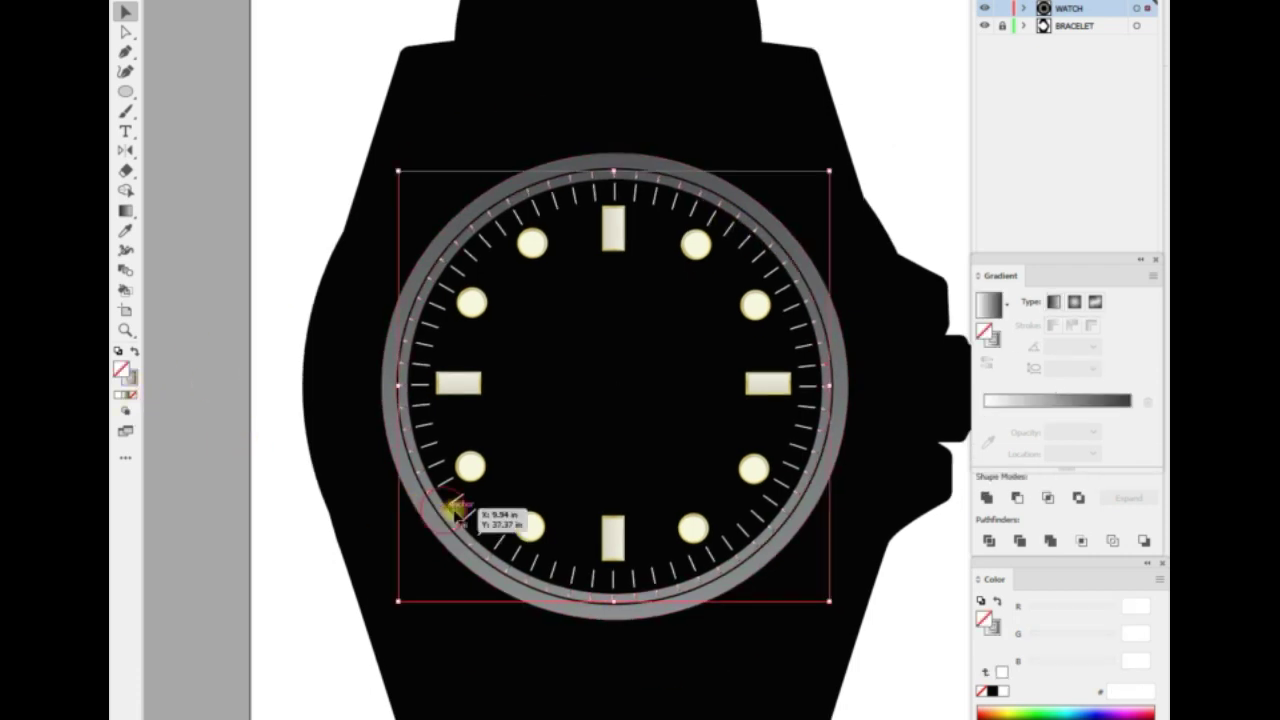
{"action": "left_click", "coordinate": [986, 416]}
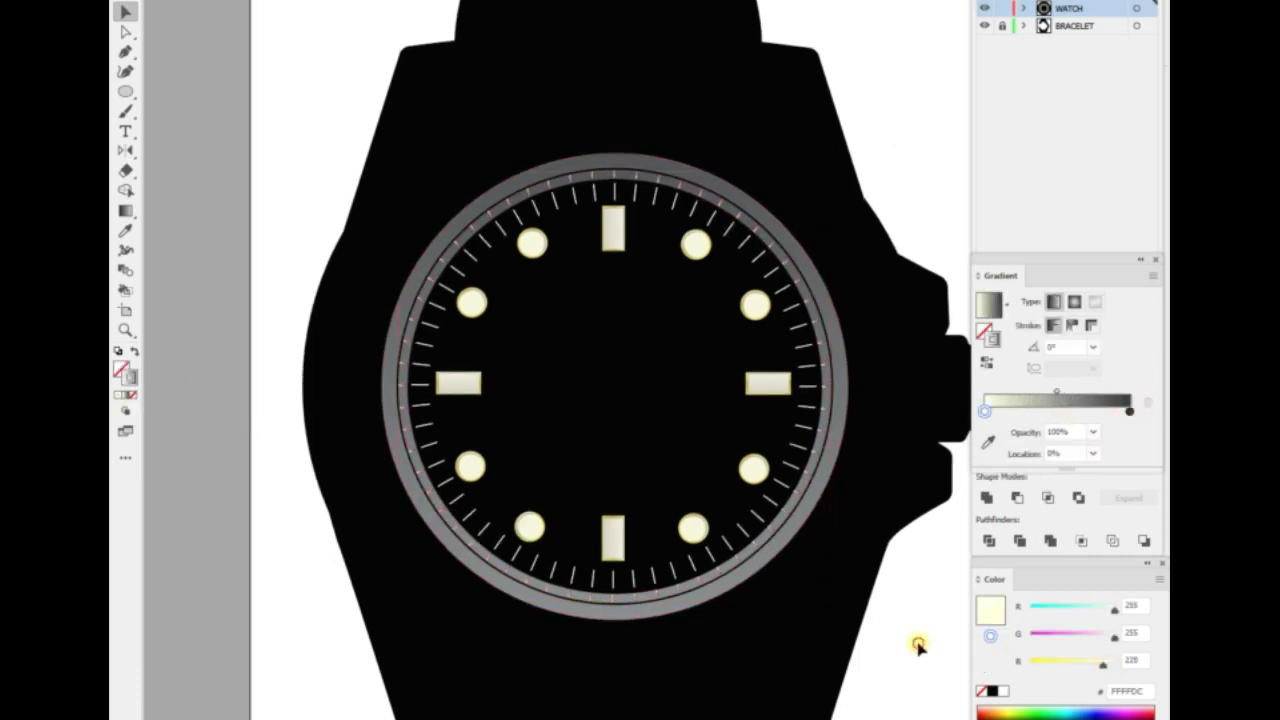
{"action": "left_click", "coordinate": [357, 527]}
{"action": "left_click", "coordinate": [440, 470]}
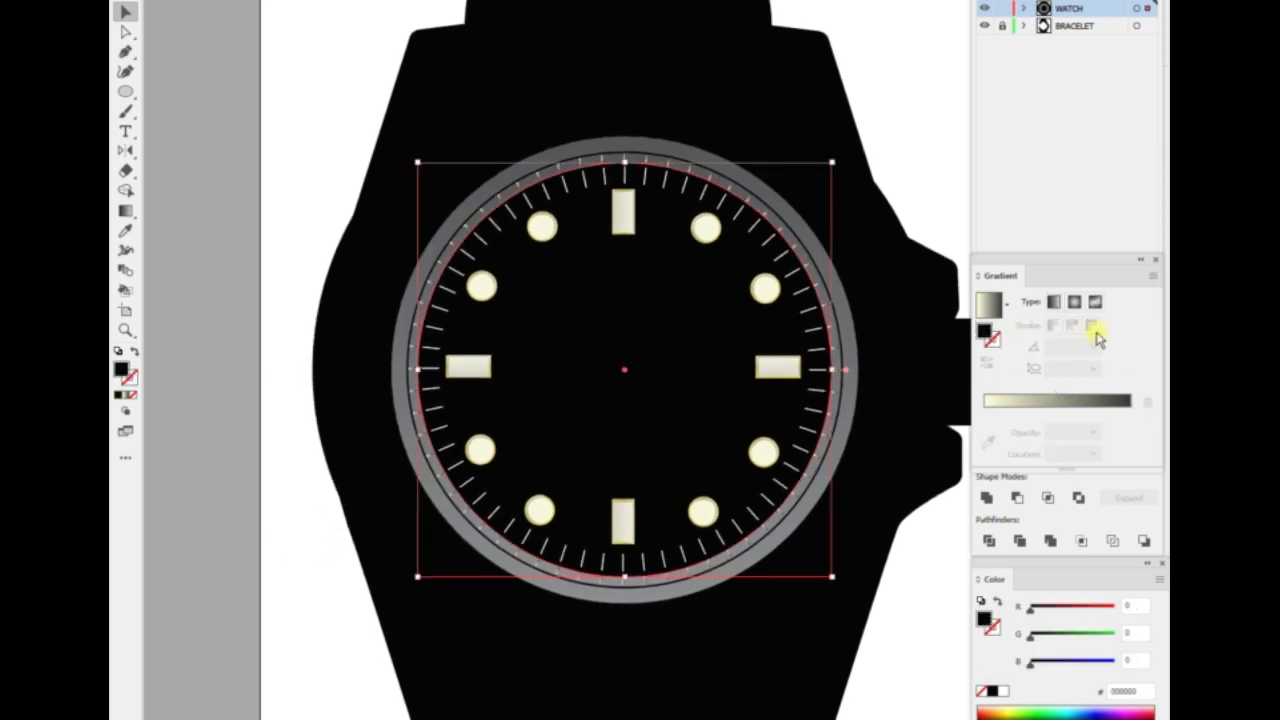
Give the dial a freeform gradient with top, bottom, left and right points, bottom dark grey.
{"action": "left_click", "coordinate": [1095, 301]}
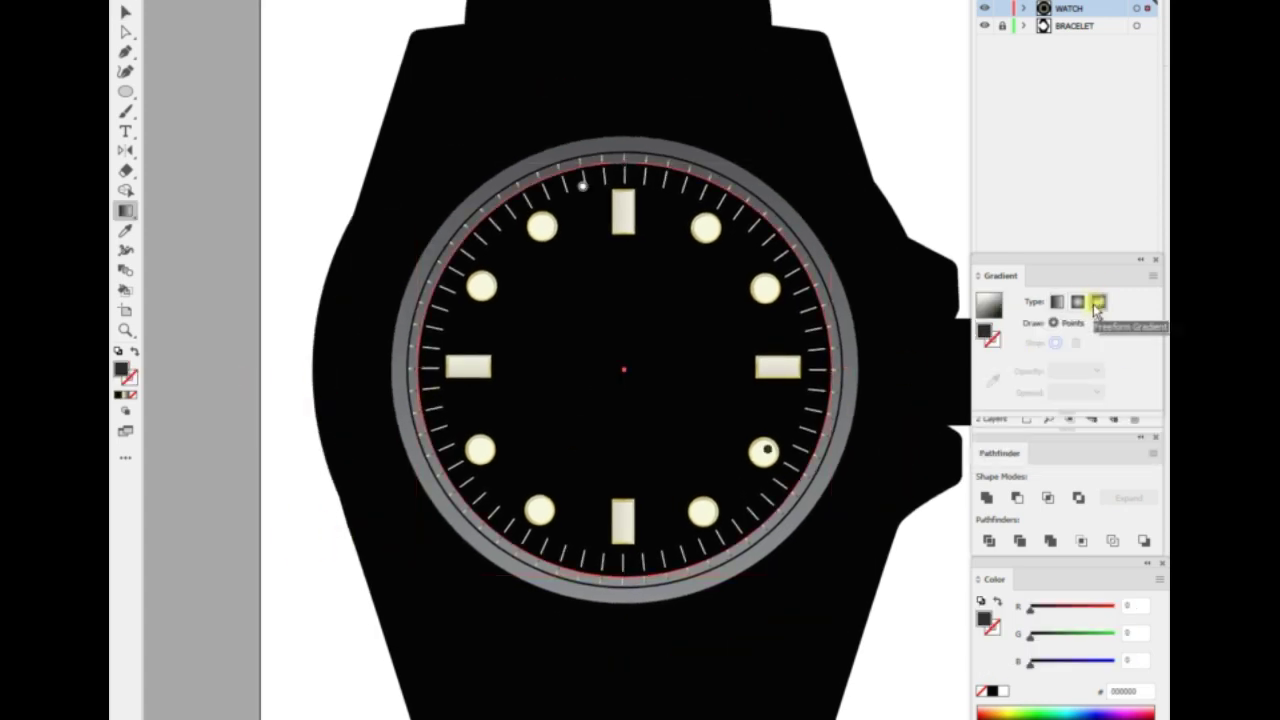
{"action": "left_click_drag", "start_coordinate": [583, 191], "coordinate": [631, 247]}
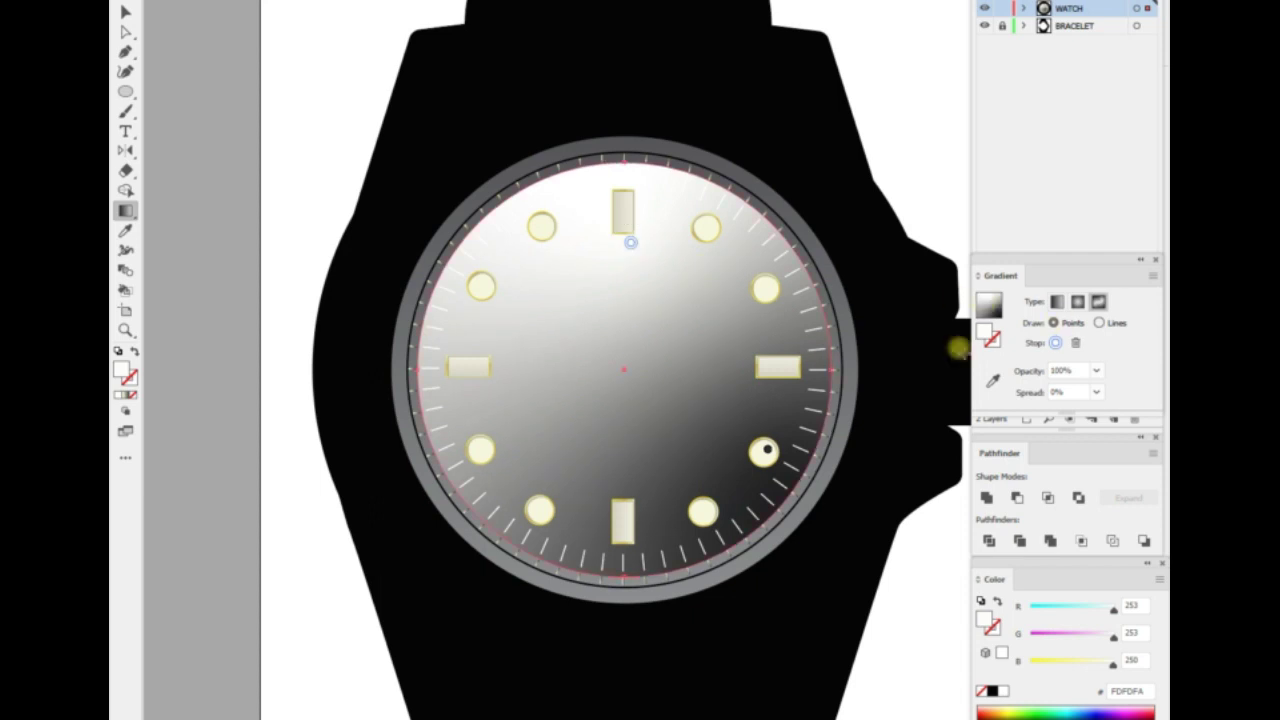
{"action": "left_click", "coordinate": [625, 480]}
{"action": "left_click", "coordinate": [740, 362]}
{"action": "left_click", "coordinate": [515, 362]}
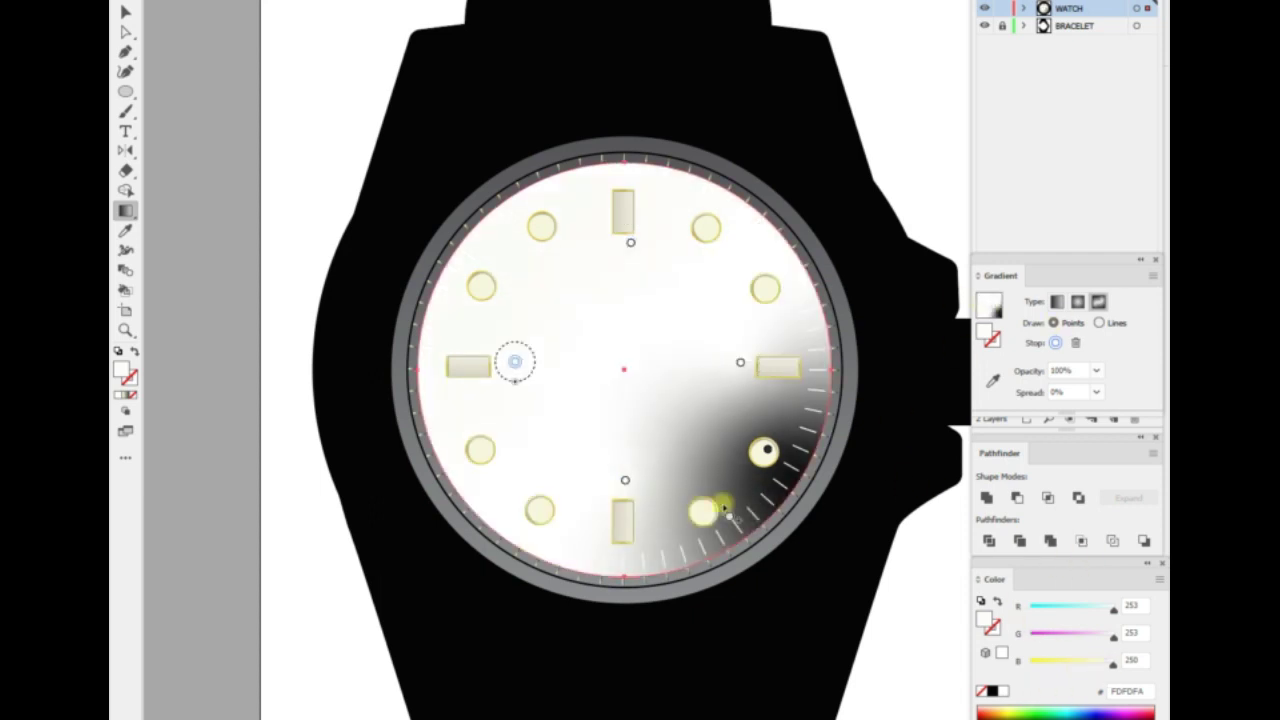
{"action": "left_click", "coordinate": [625, 480]}
{"action": "double_click", "coordinate": [121, 371]}
{"action": "key", "text": "Return"}
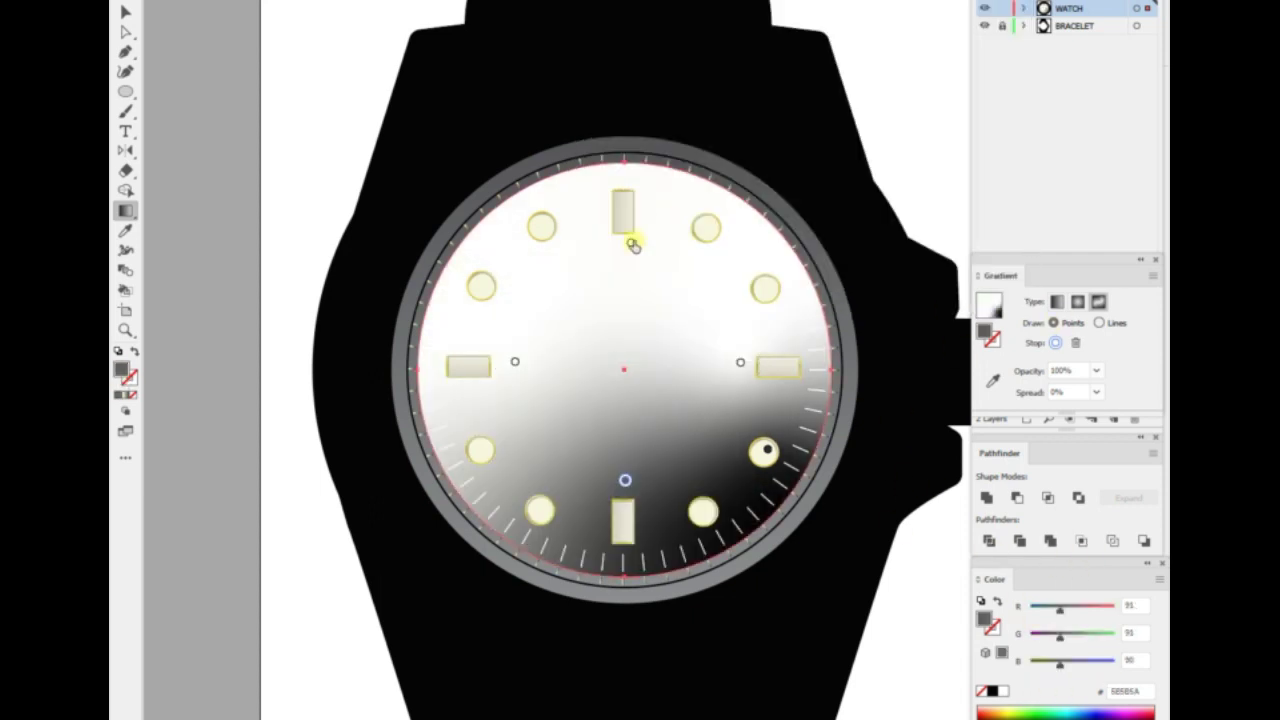
{"action": "left_click", "coordinate": [122, 230]}
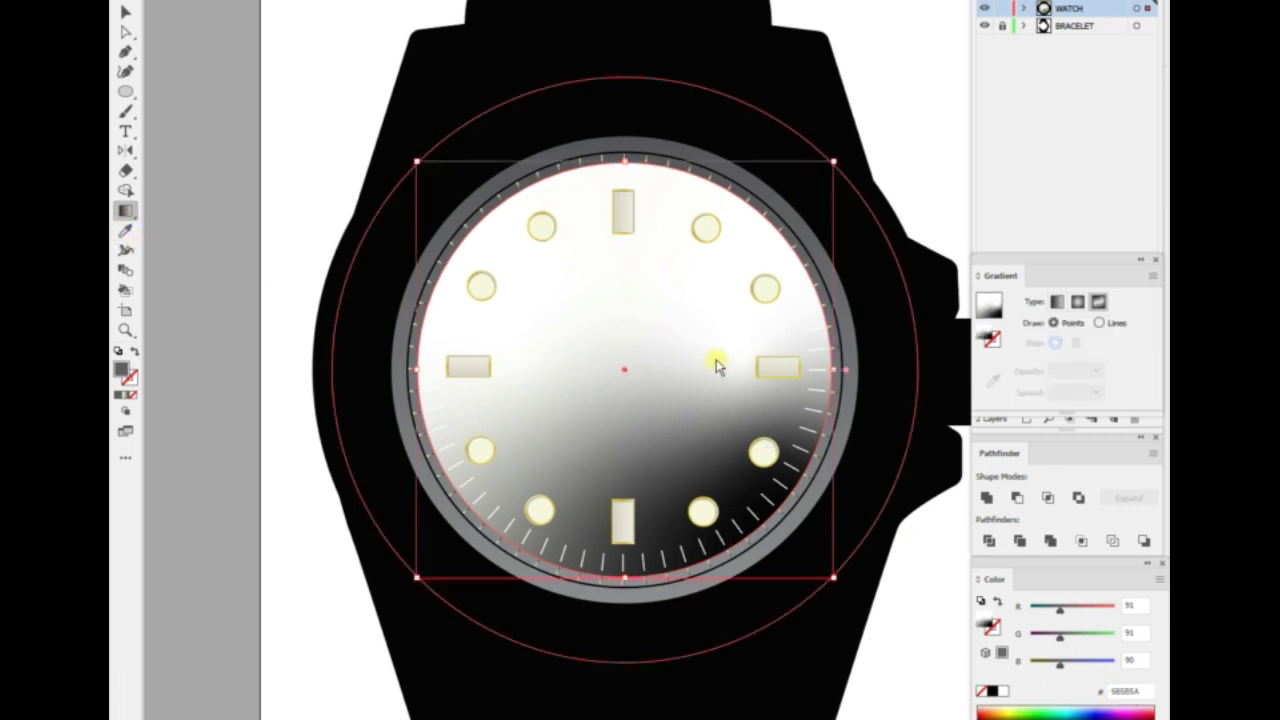
Recolour the left gradient point off-white E0DFCE, then undo the highlight edit.
{"action": "left_click", "coordinate": [630, 242]}
{"action": "left_click", "coordinate": [1128, 690]}
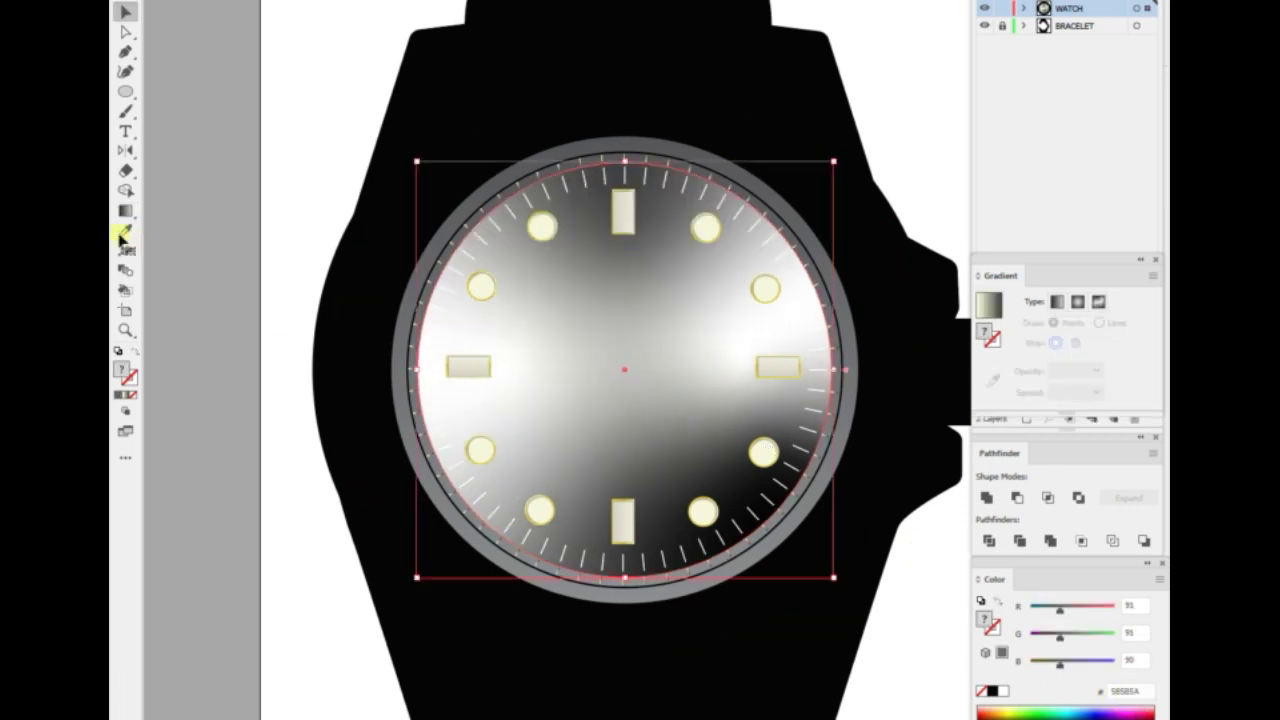
{"action": "left_click", "coordinate": [515, 363]}
{"action": "double_click", "coordinate": [121, 372]}
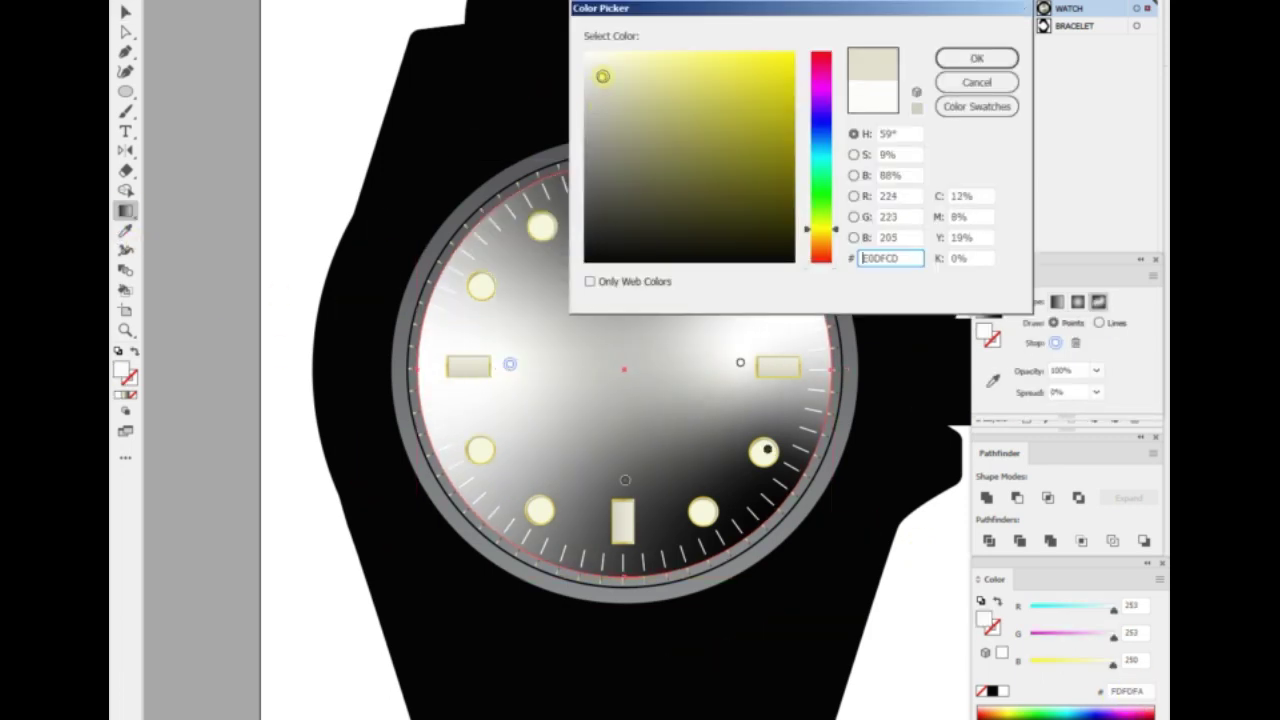
{"action": "key", "text": "Return"}
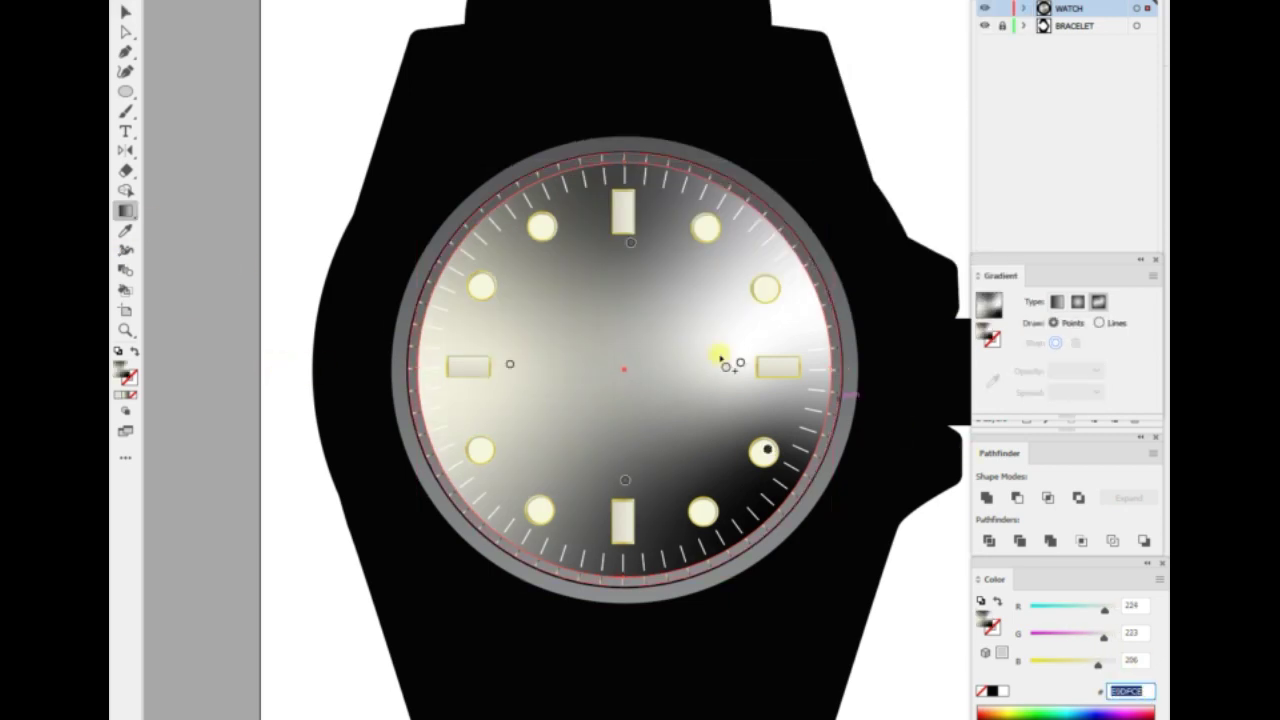
{"action": "key", "text": "ctrl+z"}
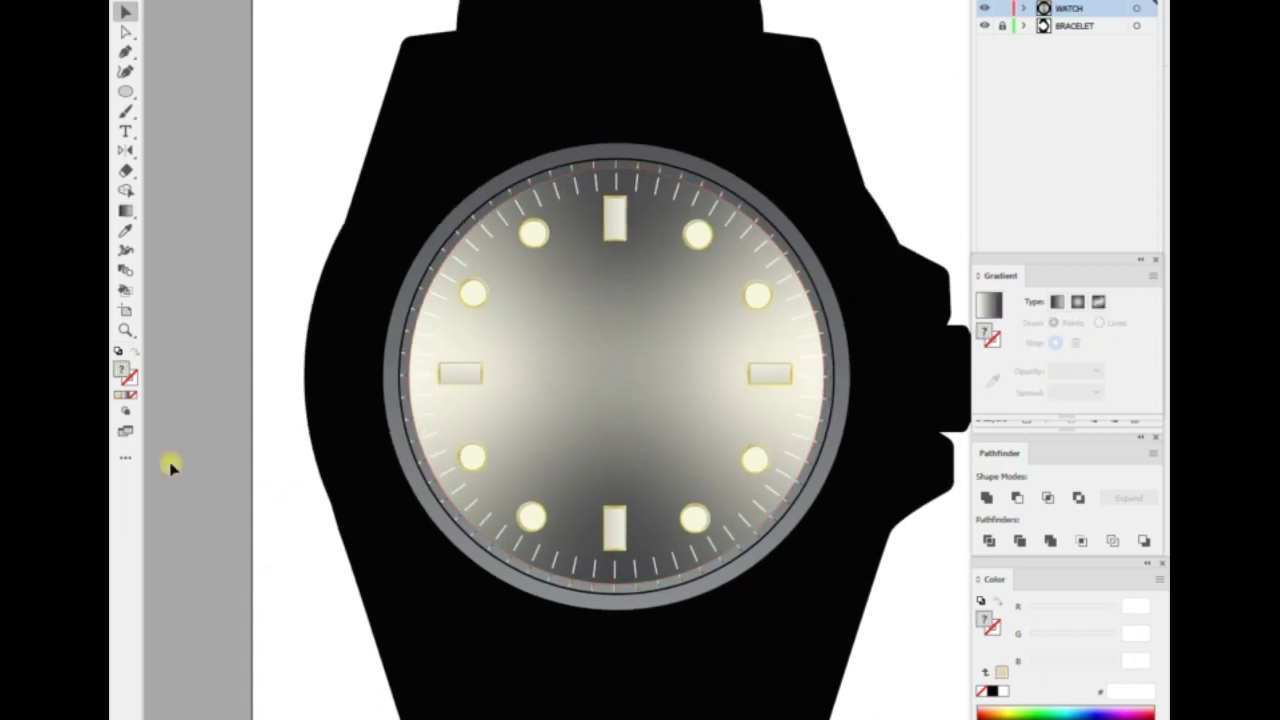
Fill the dial with solid near-black at 94% K.
{"action": "left_click", "coordinate": [814, 514]}
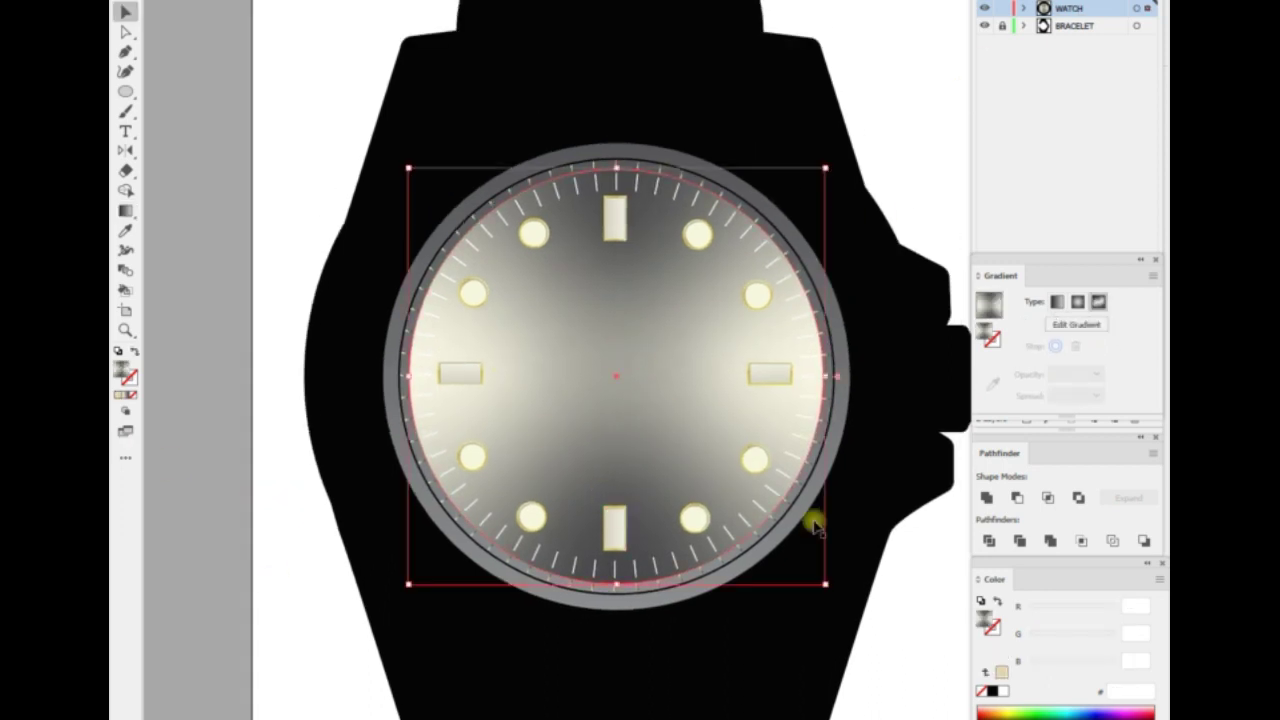
{"action": "left_click", "coordinate": [116, 394]}
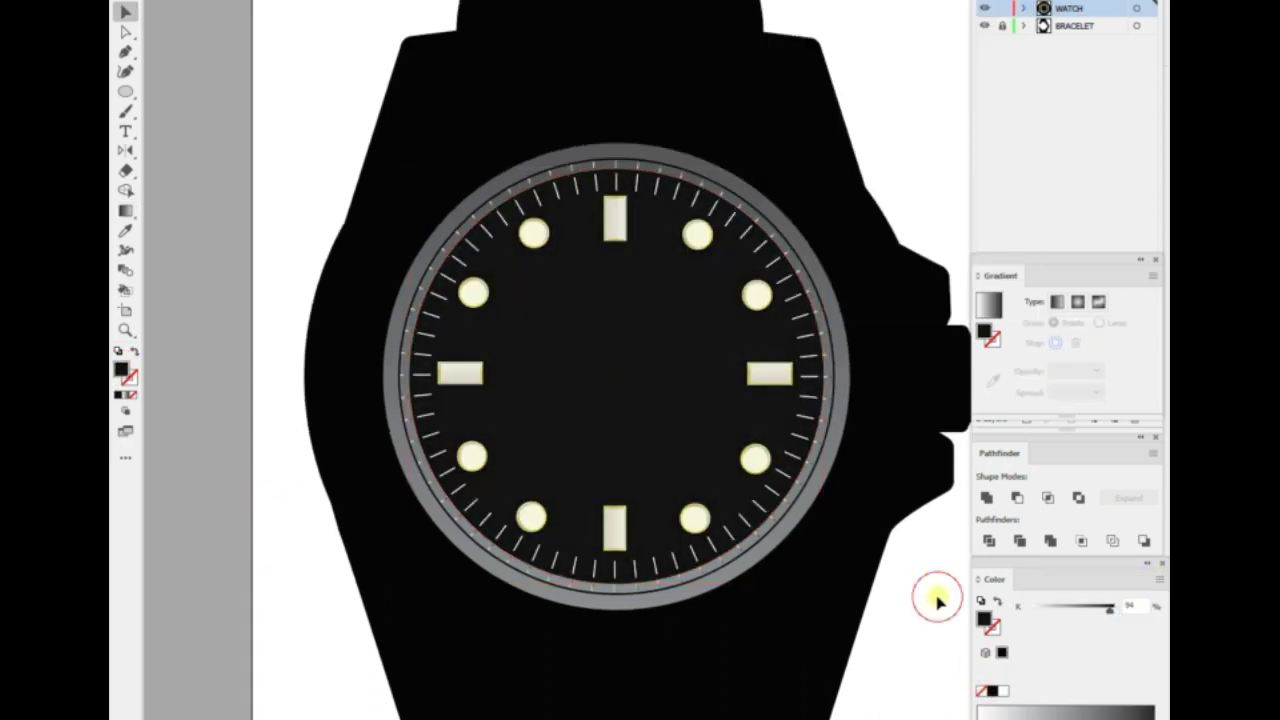
{"action": "key", "text": "ctrl+plus"}
{"action": "key", "text": "ctrl+plus"}
{"action": "key", "text": "ctrl+plus"}
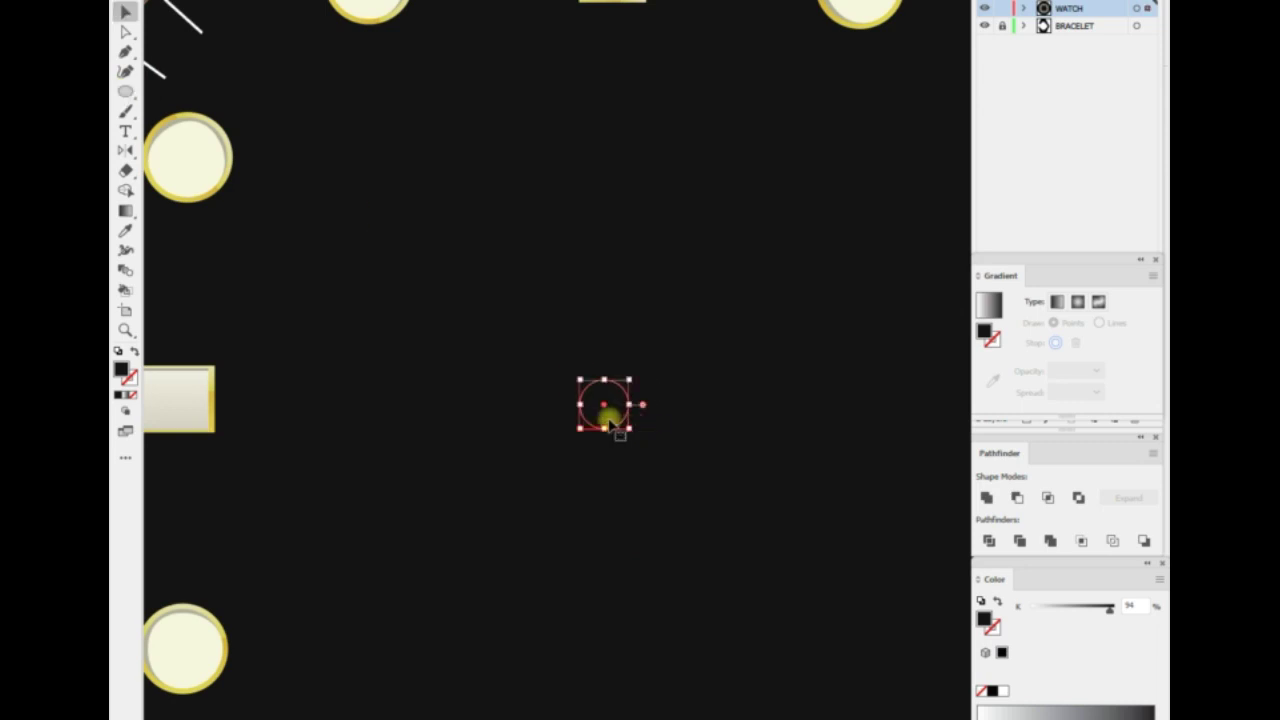
Fill the small centre circle with tan using RGB colour values.
{"action": "key", "text": "ctrl+minus"}
{"action": "key", "text": "ctrl+minus"}
{"action": "key", "text": "ctrl+minus"}
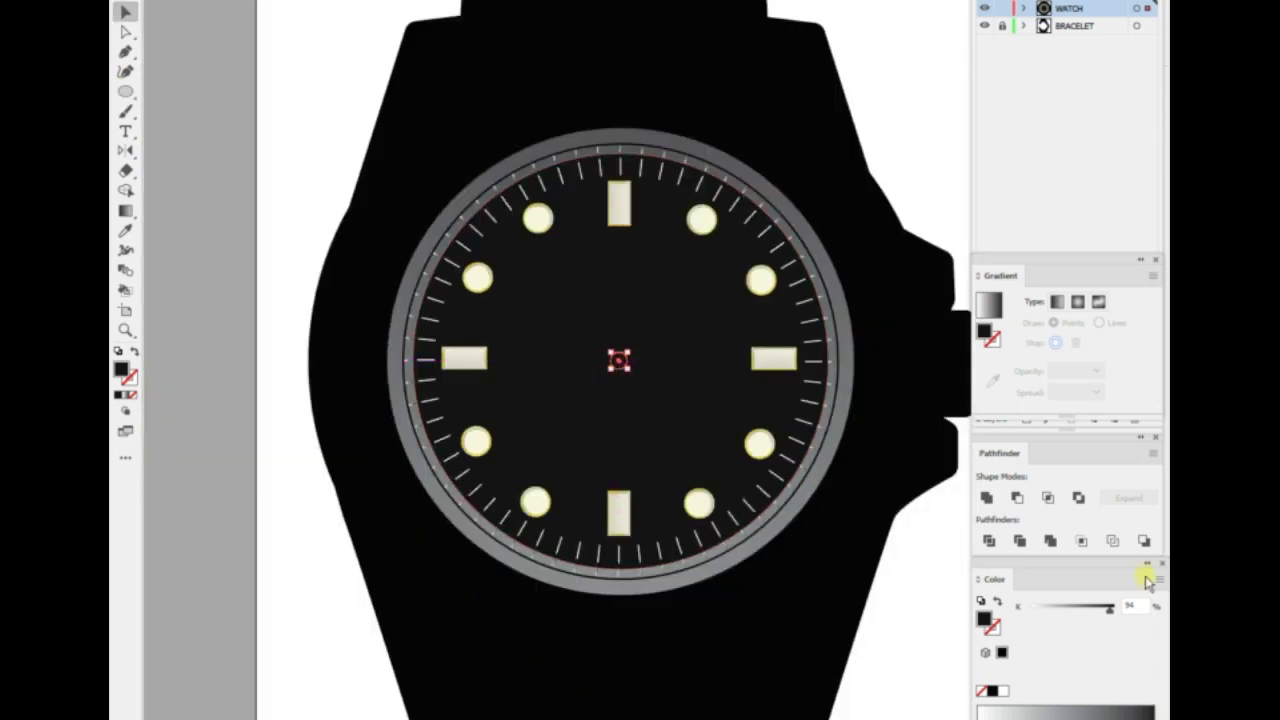
{"action": "left_click", "coordinate": [1159, 579]}
{"action": "left_click", "coordinate": [1128, 690]}
{"action": "key", "text": "ctrl+plus"}
{"action": "key", "text": "ctrl+plus"}
{"action": "key", "text": "ctrl+plus"}
{"action": "key", "text": "ctrl+minus"}
{"action": "key", "text": "ctrl+minus"}
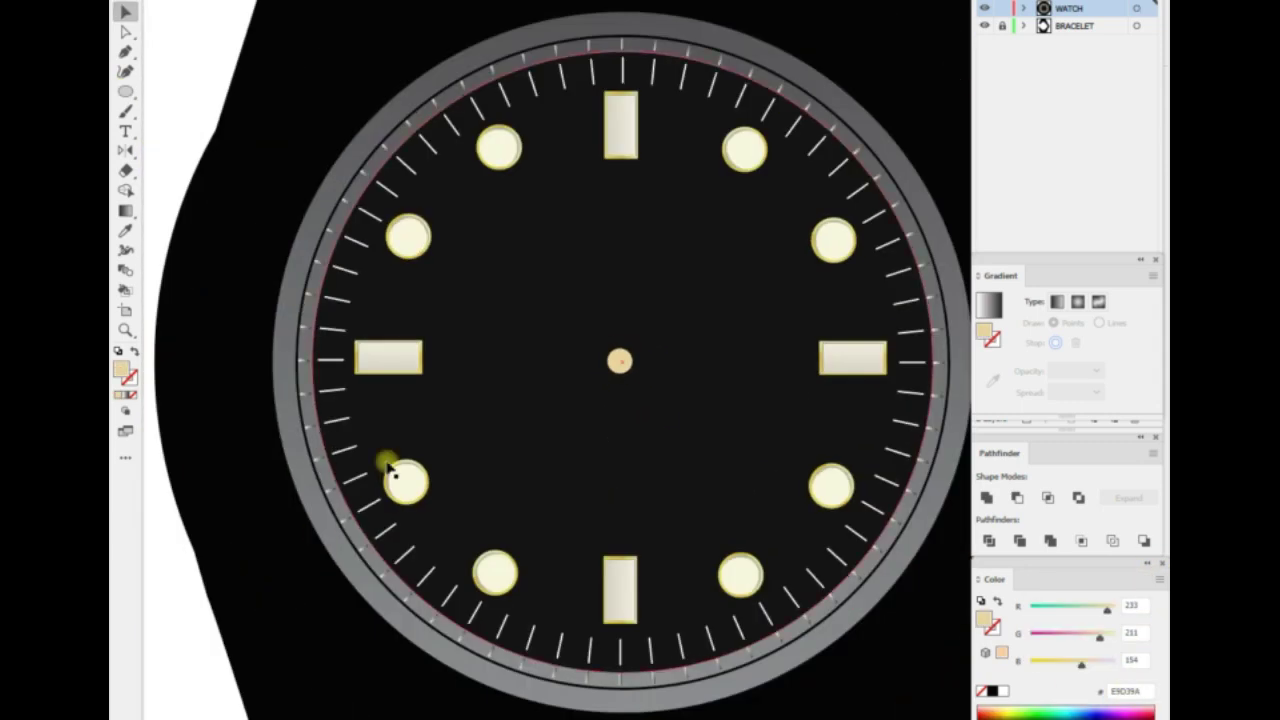
Draw a straight vertical line down the dial with the Pen tool.
{"action": "key", "text": "p"}
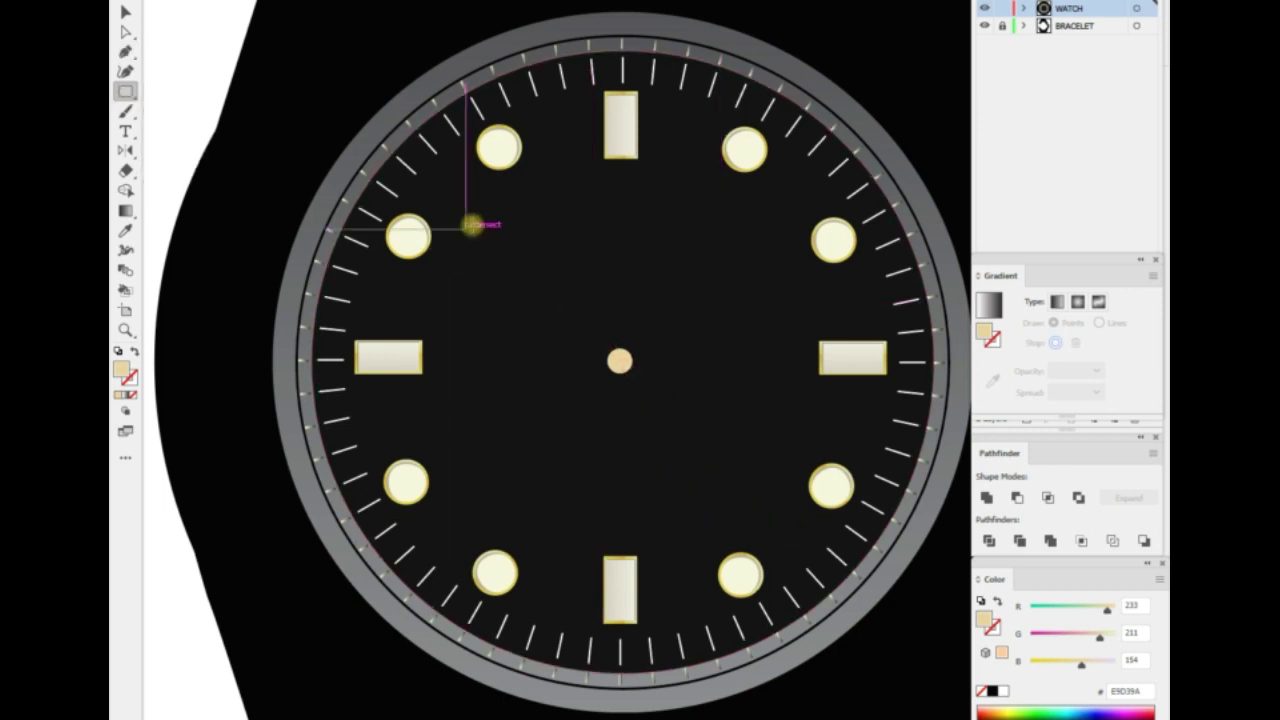
{"action": "left_click", "coordinate": [506, 222]}
{"action": "left_click", "coordinate": [506, 532]}
{"action": "key", "text": "v"}
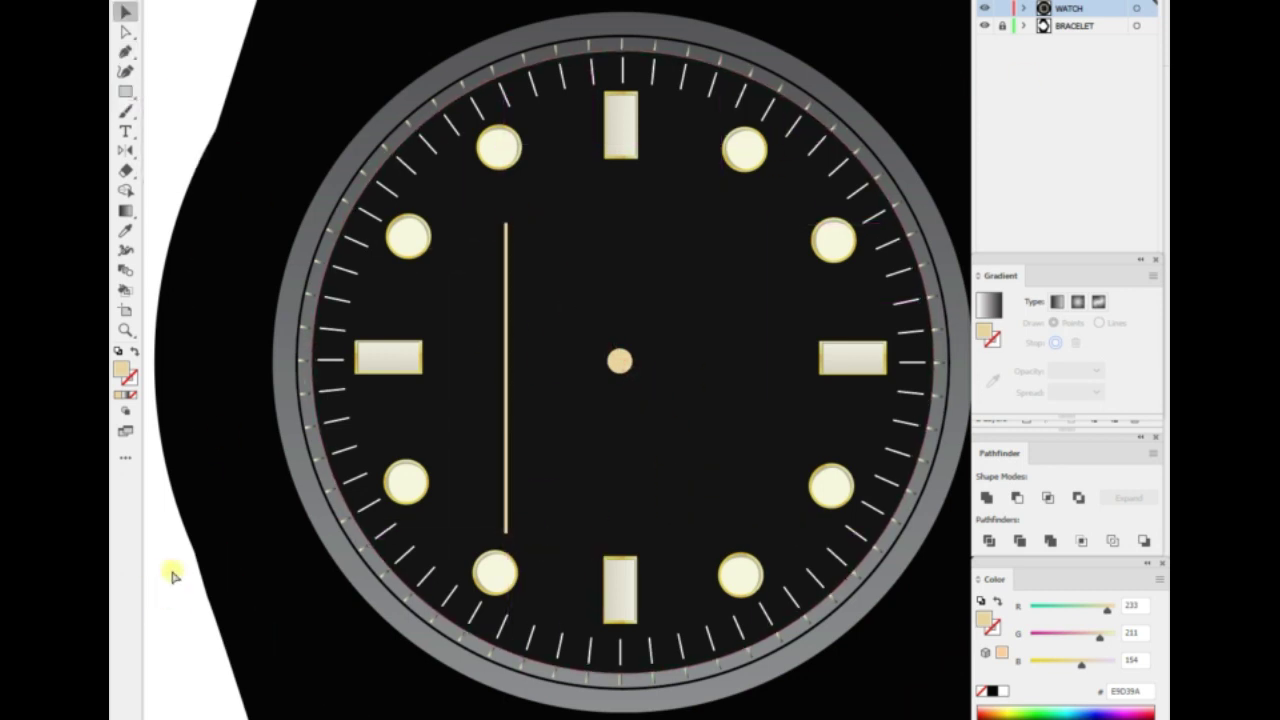
{"action": "key", "text": "ctrl+plus"}
{"action": "key", "text": "ctrl+minus"}
{"action": "scroll", "coordinate": [520, 529], "scroll_direction": "right", "scroll_amount": 3}
Move the line onto the dial centre and rotate it 30°.
{"action": "mouse_move", "coordinate": [482, 330]}
{"action": "left_mouse_down"}
{"action": "mouse_move", "coordinate": [636, 370]}
{"action": "mouse_move", "coordinate": [635, 420]}
{"action": "mouse_move", "coordinate": [665, 392]}
{"action": "left_mouse_up"}
{"action": "right_click", "coordinate": [725, 256]}
{"action": "left_click", "coordinate": [885, 512]}
{"action": "type", "text": "30"}
{"action": "key", "text": "Return"}
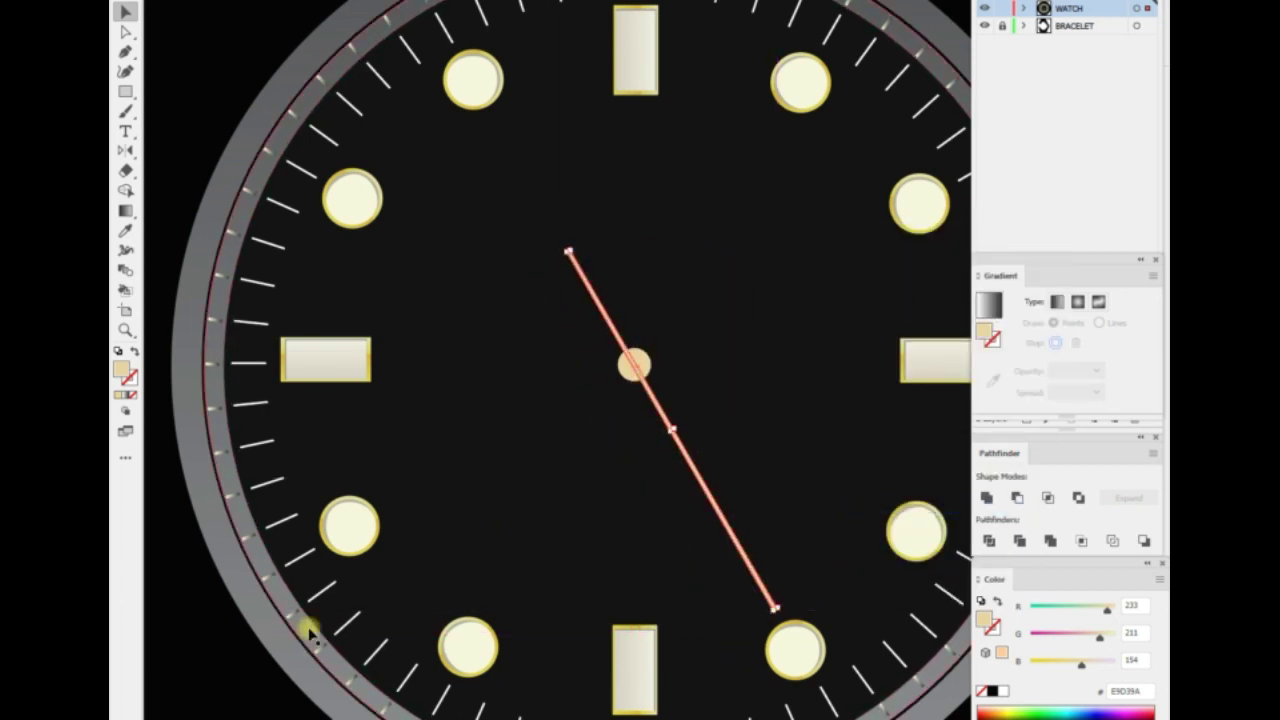
Place copies of the centre circle at the hand's tail end, the centre and along the shaft.
{"action": "left_click", "coordinate": [630, 365]}
{"action": "key", "text": "ctrl+plus"}
{"action": "mouse_move", "coordinate": [785, 435]}
{"action": "left_mouse_down"}
{"action": "mouse_move", "coordinate": [590, 330]}
{"action": "mouse_move", "coordinate": [564, 294]}
{"action": "left_mouse_up"}
{"action": "key", "text": "ctrl+minus"}
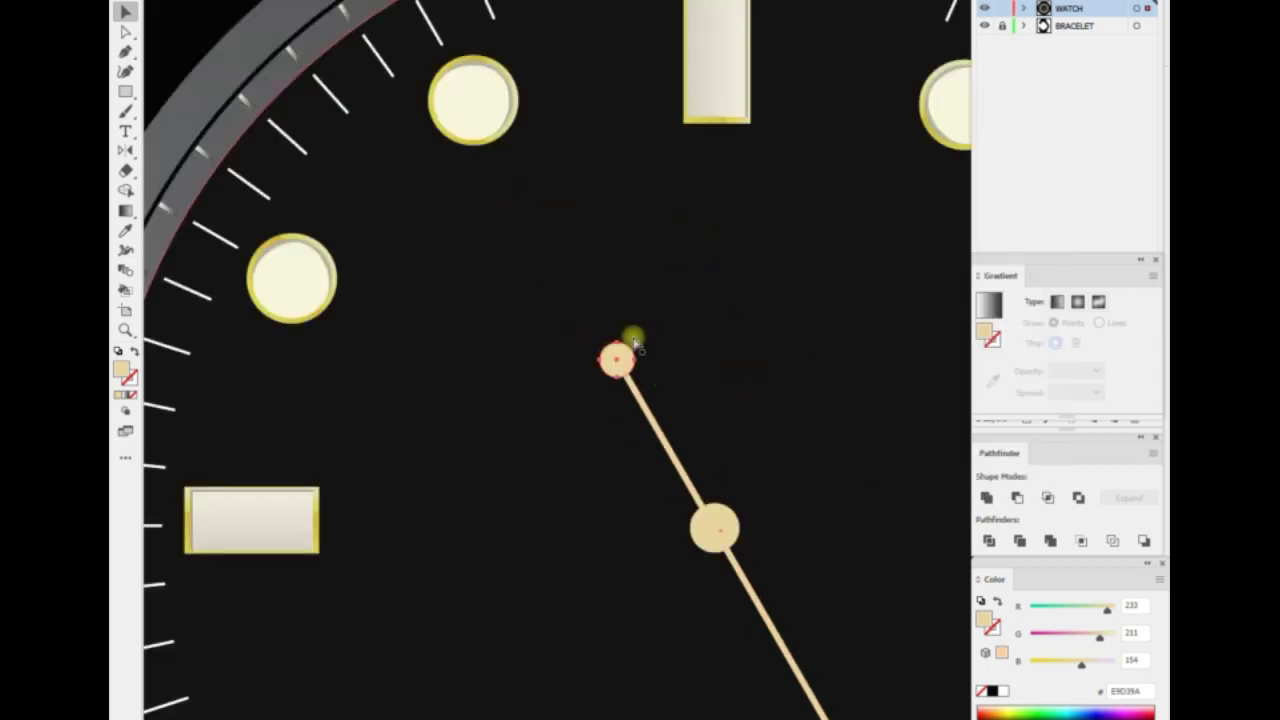
{"action": "key", "text": "ctrl+minus"}
{"action": "key", "text": "Return"}
{"action": "key", "text": "Return"}
{"action": "left_click_drag", "start_coordinate": [541, 293], "coordinate": [640, 469]}
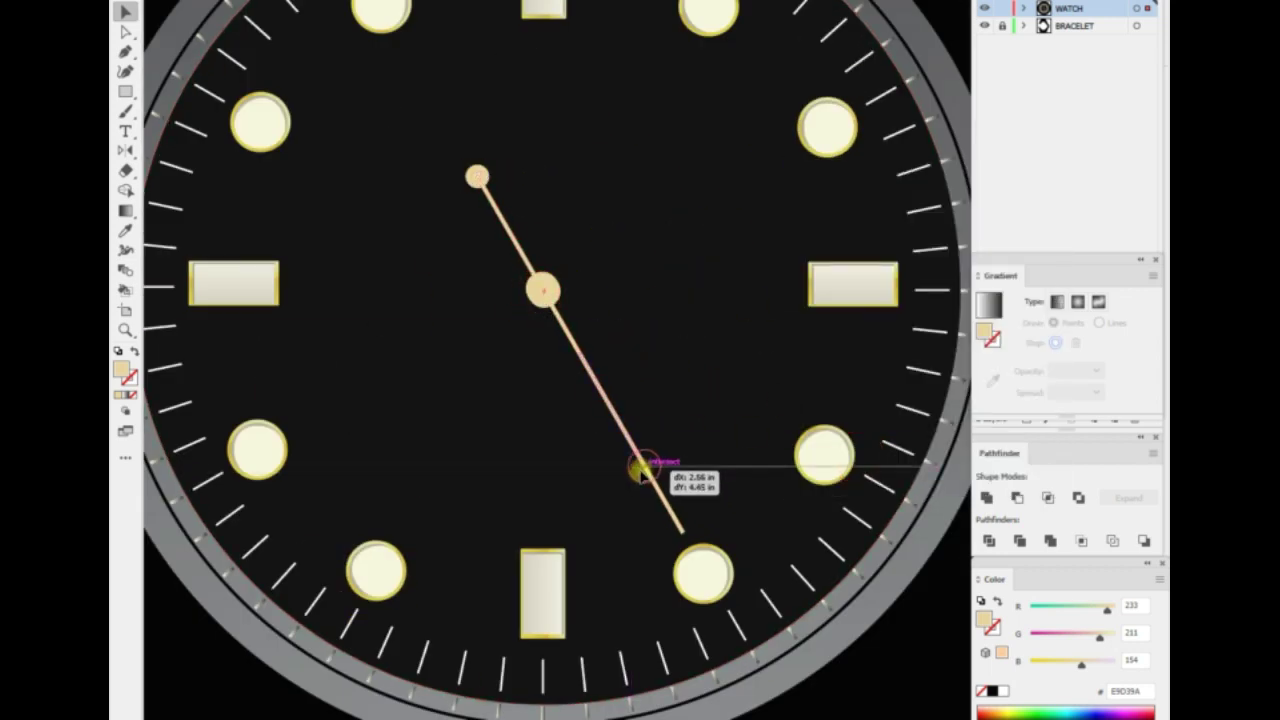
Bring the circle on the hand to the front, fill it tan and enlarge it.
{"action": "key", "text": "ctrl+plus"}
{"action": "right_click", "coordinate": [500, 437]}
{"action": "left_click", "coordinate": [632, 452]}
{"action": "right_click", "coordinate": [474, 440]}
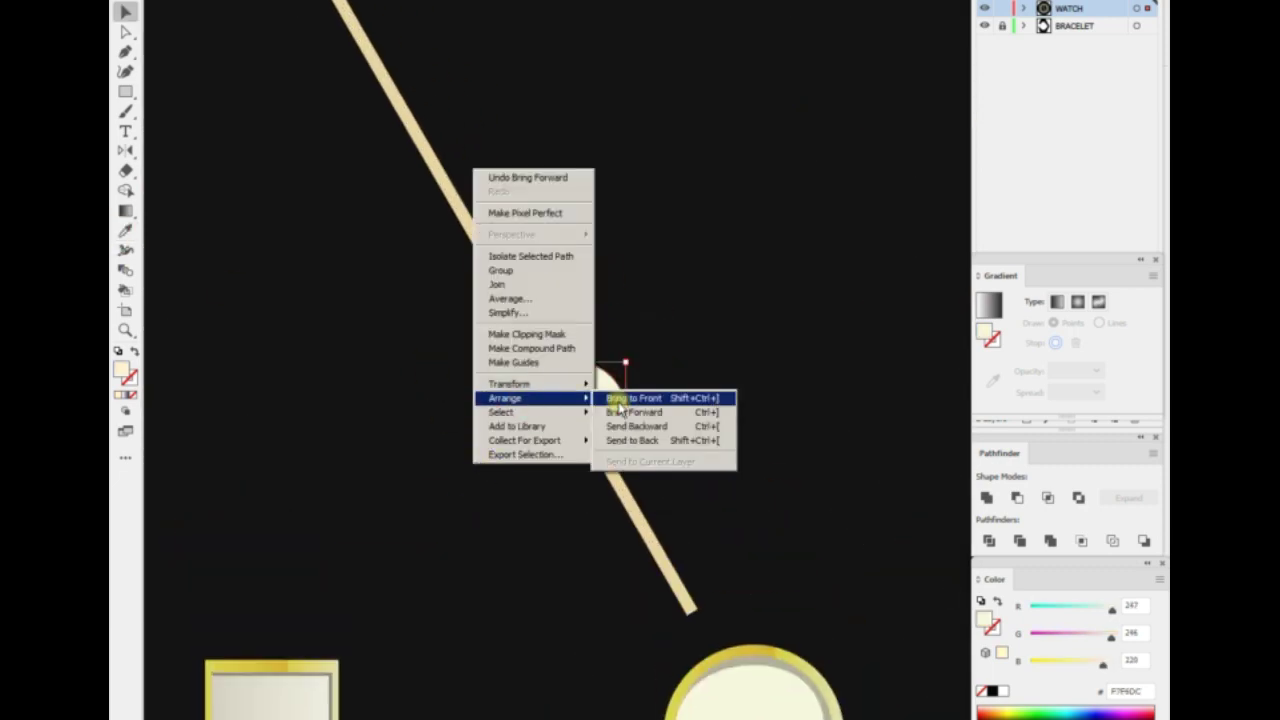
{"action": "left_click", "coordinate": [623, 397]}
{"action": "key", "text": "Return"}
{"action": "key", "text": "Return"}
{"action": "left_click", "coordinate": [1126, 690]}
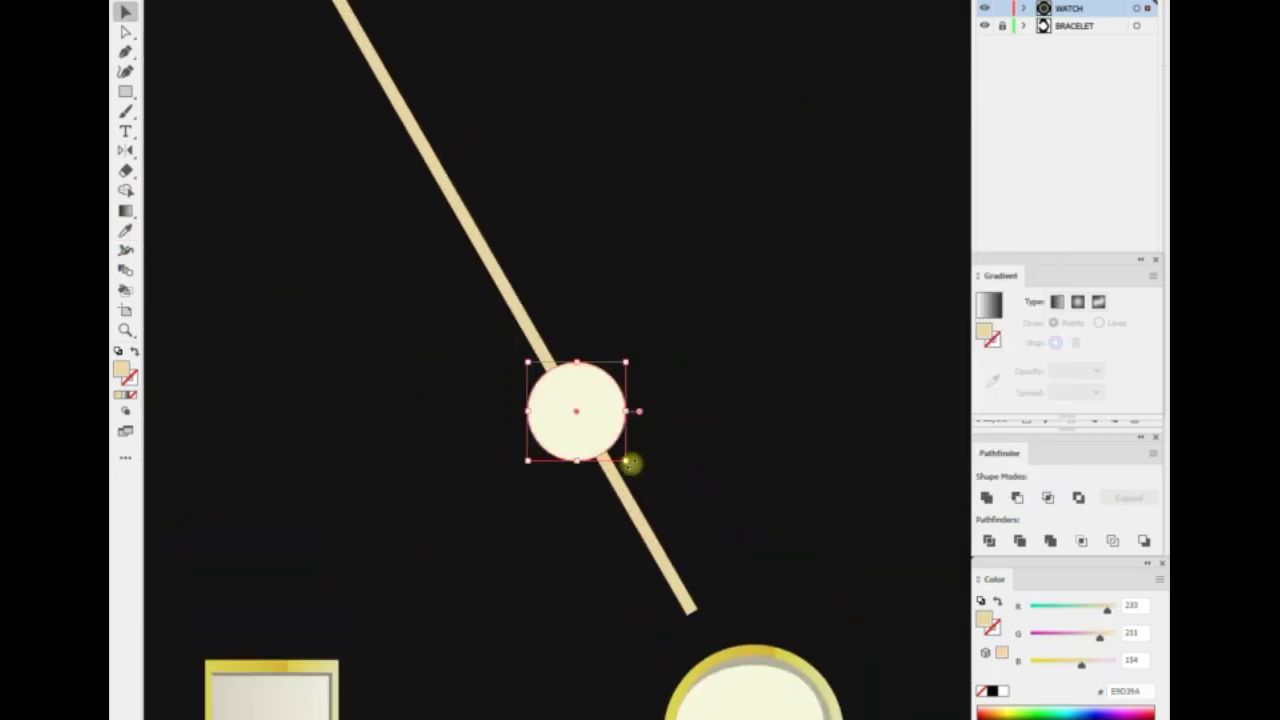
{"action": "left_click_drag", "start_coordinate": [628, 460], "coordinate": [646, 471]}
{"action": "key", "text": "ctrl+minus"}
{"action": "key", "text": "ctrl+minus"}
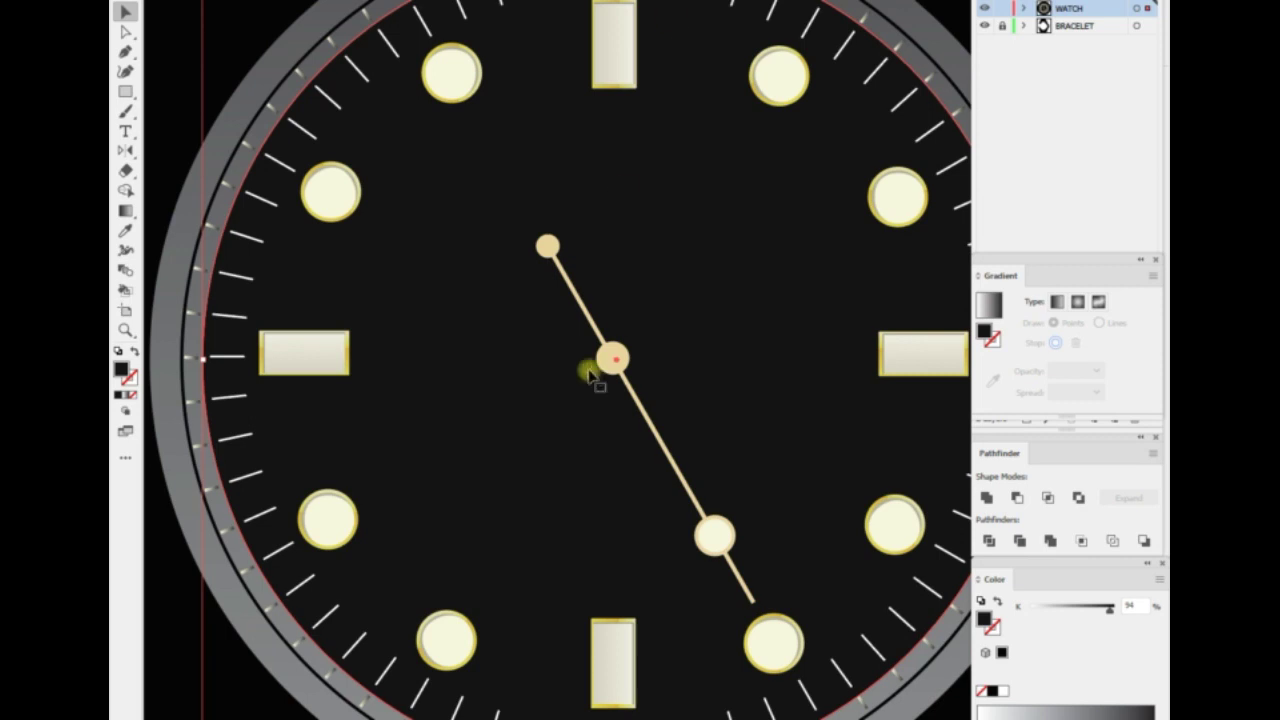
{"action": "left_click", "coordinate": [609, 363]}
{"action": "key", "text": "ctrl+plus"}
{"action": "key", "text": "ctrl+plus"}
Duplicate and enlarge the centre circle, giving it a tan-to-67%-grey linear gradient.
{"action": "key", "text": "Return"}
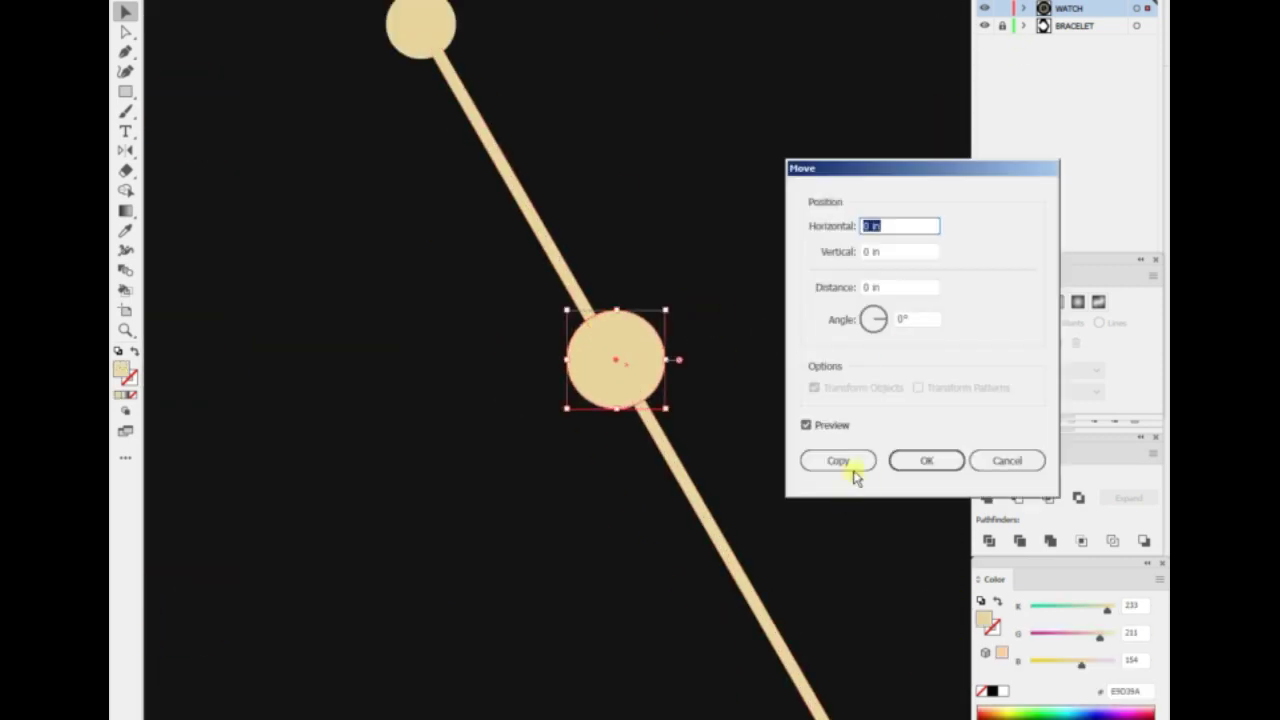
{"action": "left_click", "coordinate": [840, 463]}
{"action": "left_click_drag", "start_coordinate": [669, 409], "coordinate": [681, 421]}
{"action": "left_click", "coordinate": [988, 306]}
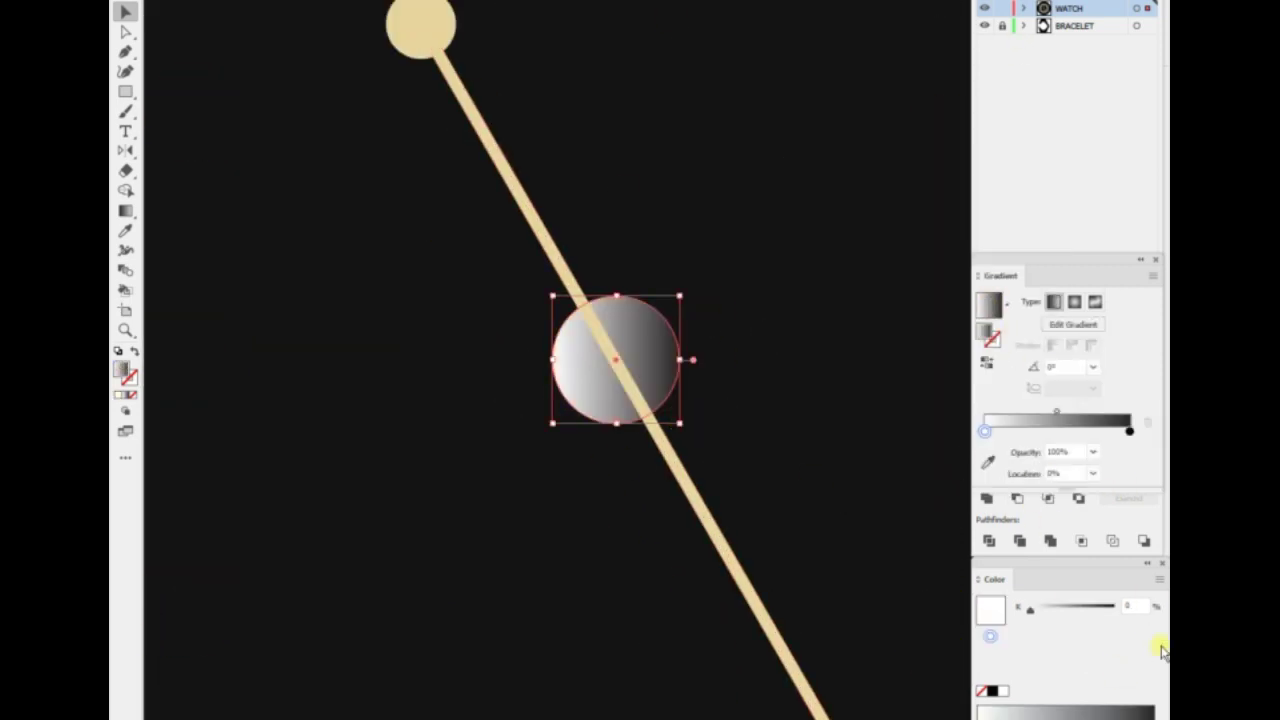
{"action": "left_click", "coordinate": [1129, 431]}
{"action": "left_click", "coordinate": [1159, 579]}
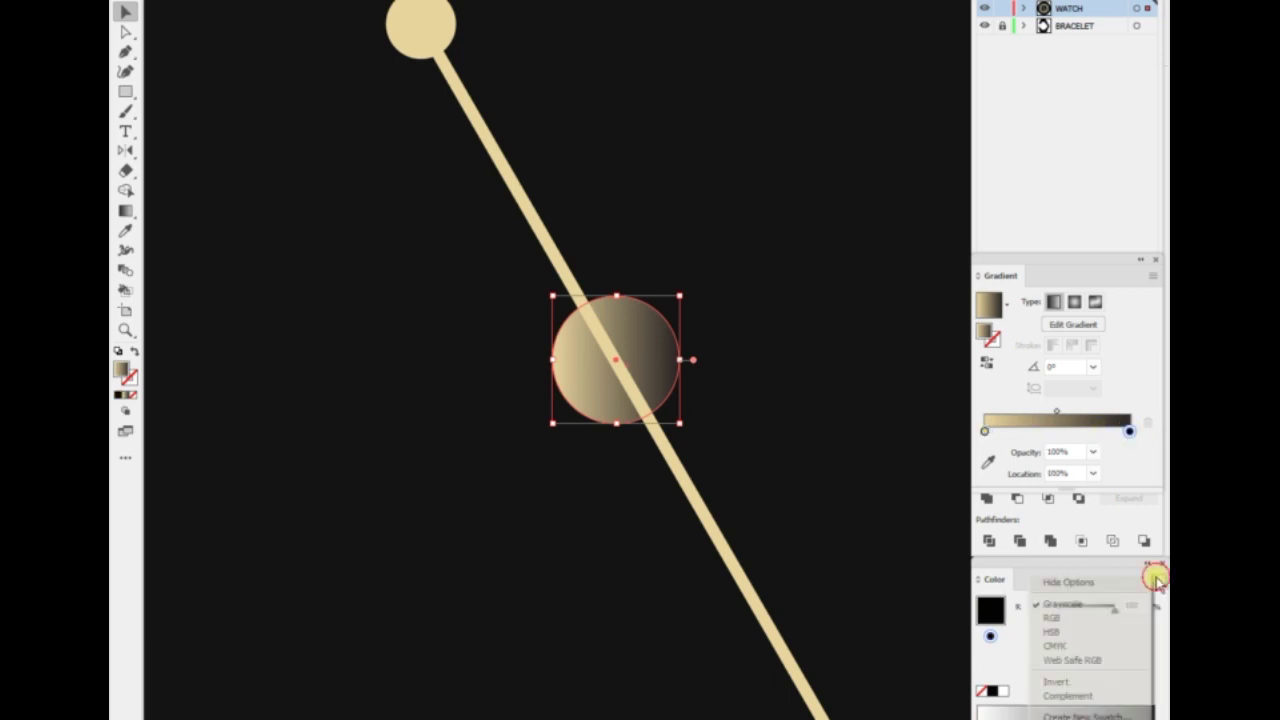
{"action": "left_click", "coordinate": [1090, 614]}
{"action": "left_click", "coordinate": [1066, 604]}
{"action": "left_click_drag", "start_coordinate": [1110, 610], "coordinate": [1088, 615]}
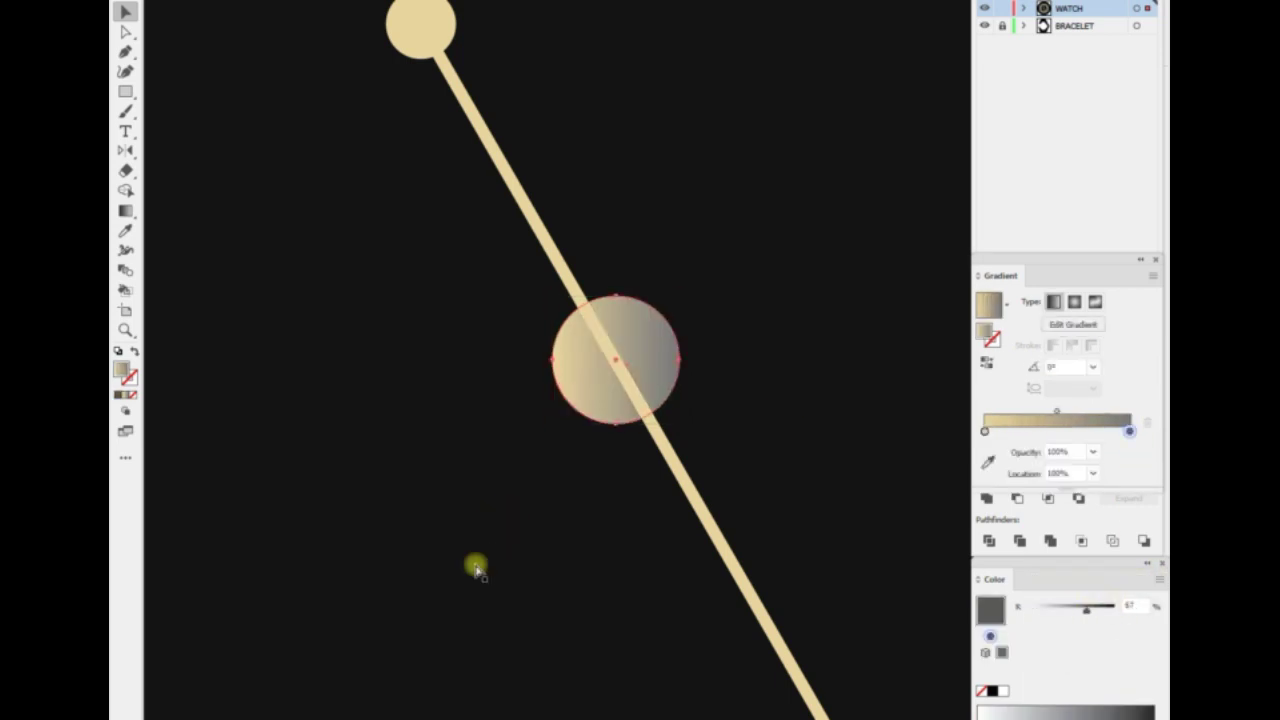
Run the enlarged circle's gradient vertically from top to bottom.
{"action": "key", "text": "g"}
{"action": "left_click_drag", "start_coordinate": [544, 302], "coordinate": [556, 475]}
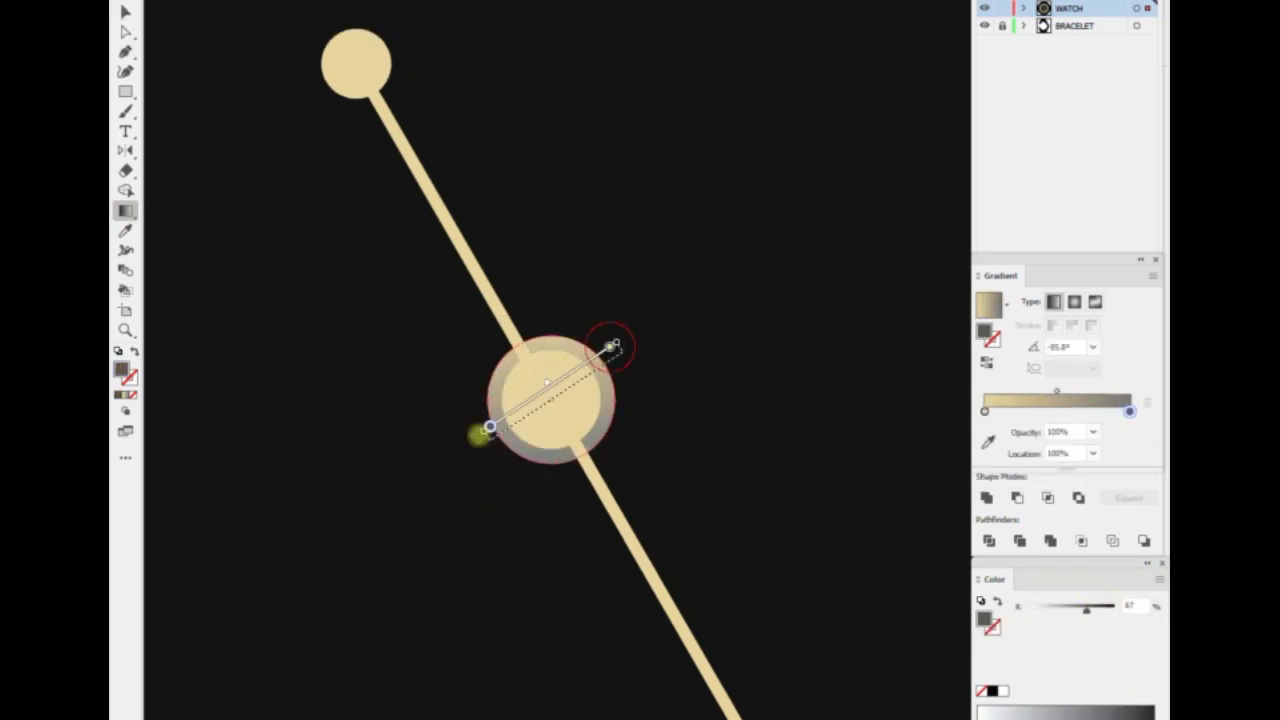
{"action": "left_click_drag", "start_coordinate": [549, 310], "coordinate": [549, 520]}
{"action": "left_click", "coordinate": [1159, 579]}
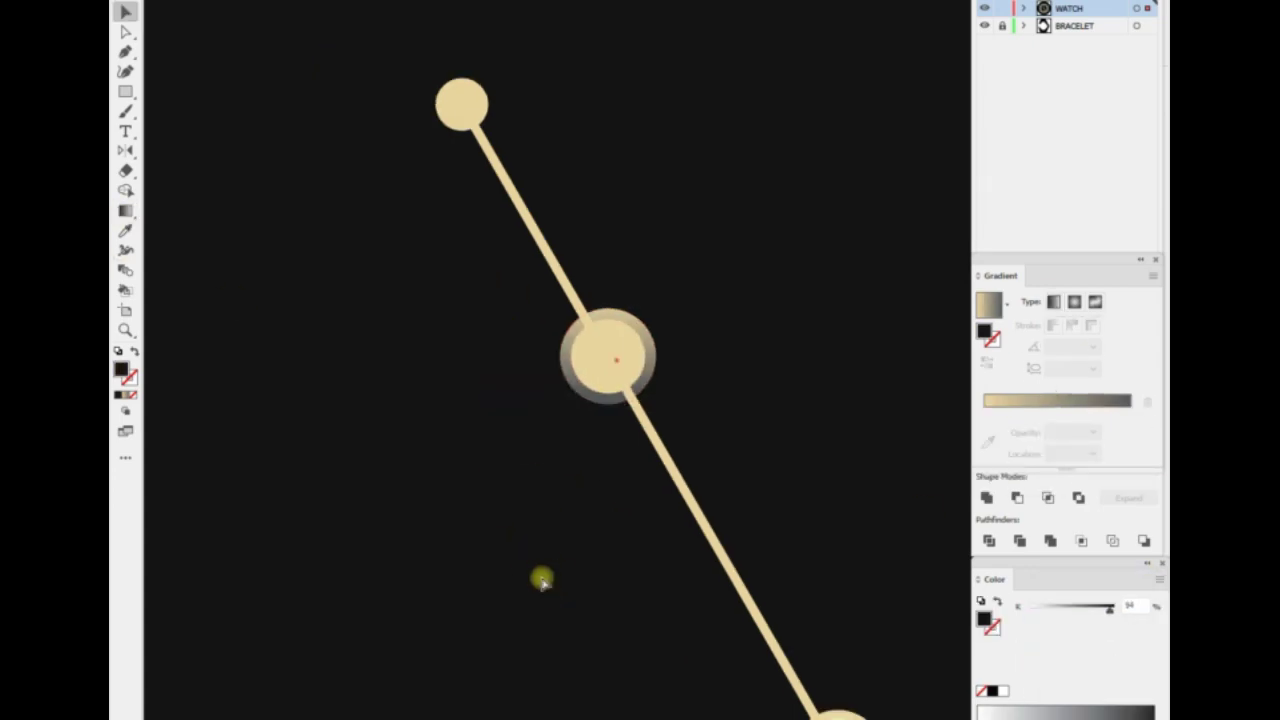
{"action": "key", "text": "ctrl+minus"}
Draw a long thin rectangle for the hour hand.
{"action": "key", "text": "m"}
{"action": "left_click_drag", "start_coordinate": [479, 285], "coordinate": [722, 318]}
{"action": "key", "text": "ctrl+plus"}
Round off the hand rectangle's right end and give it the tan fill.
{"action": "key", "text": "a"}
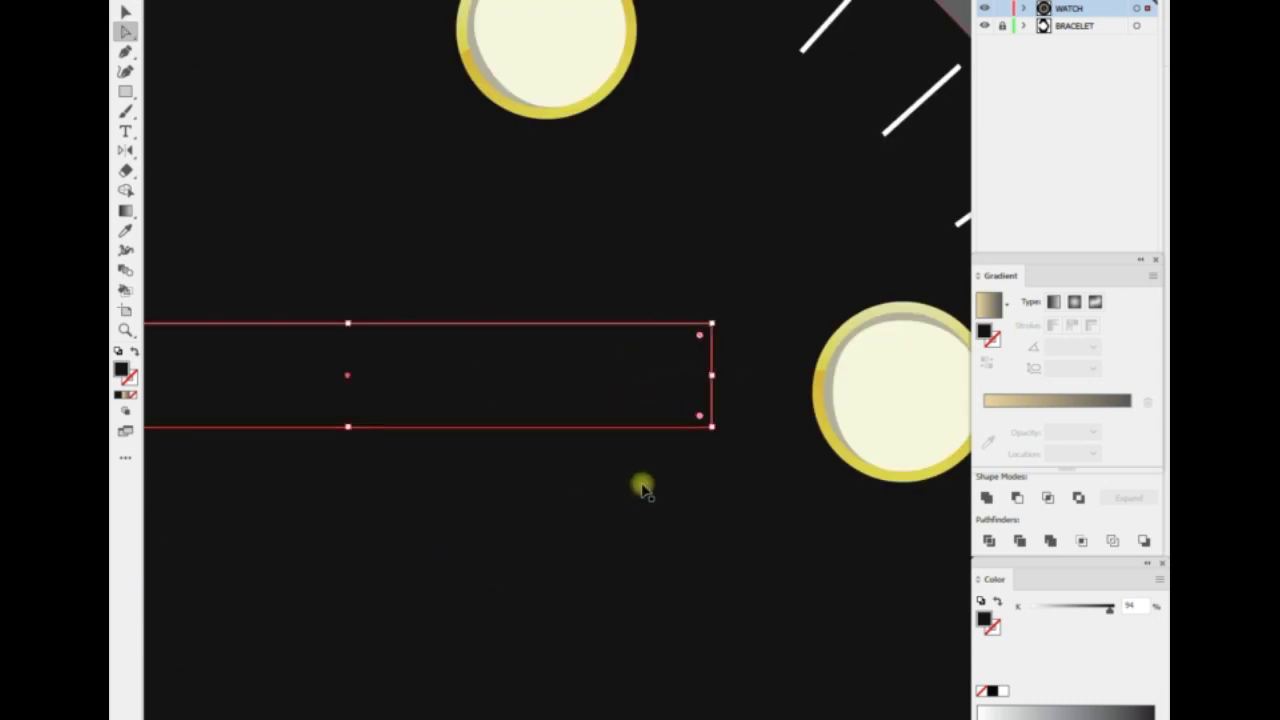
{"action": "left_click_drag", "start_coordinate": [605, 420], "coordinate": [605, 420]}
{"action": "key", "text": "v"}
{"action": "key", "text": "ctrl+minus"}
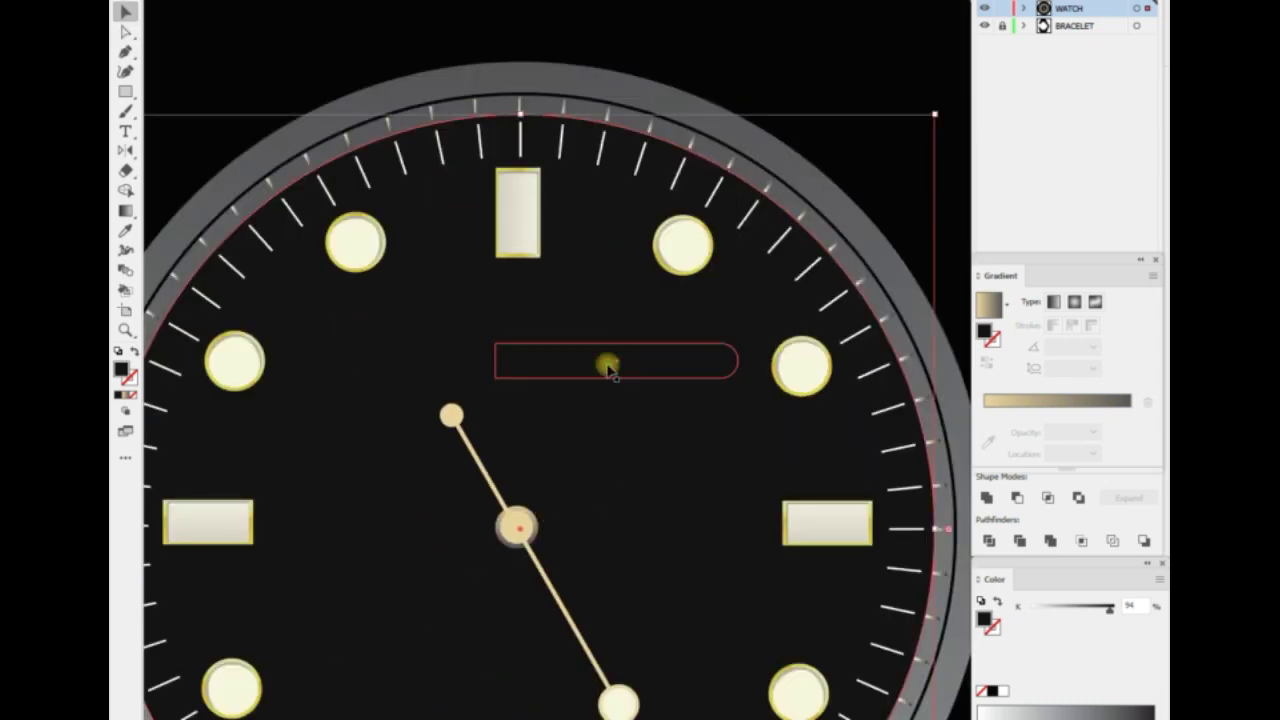
{"action": "left_click", "coordinate": [452, 415]}
{"action": "key", "text": "v"}
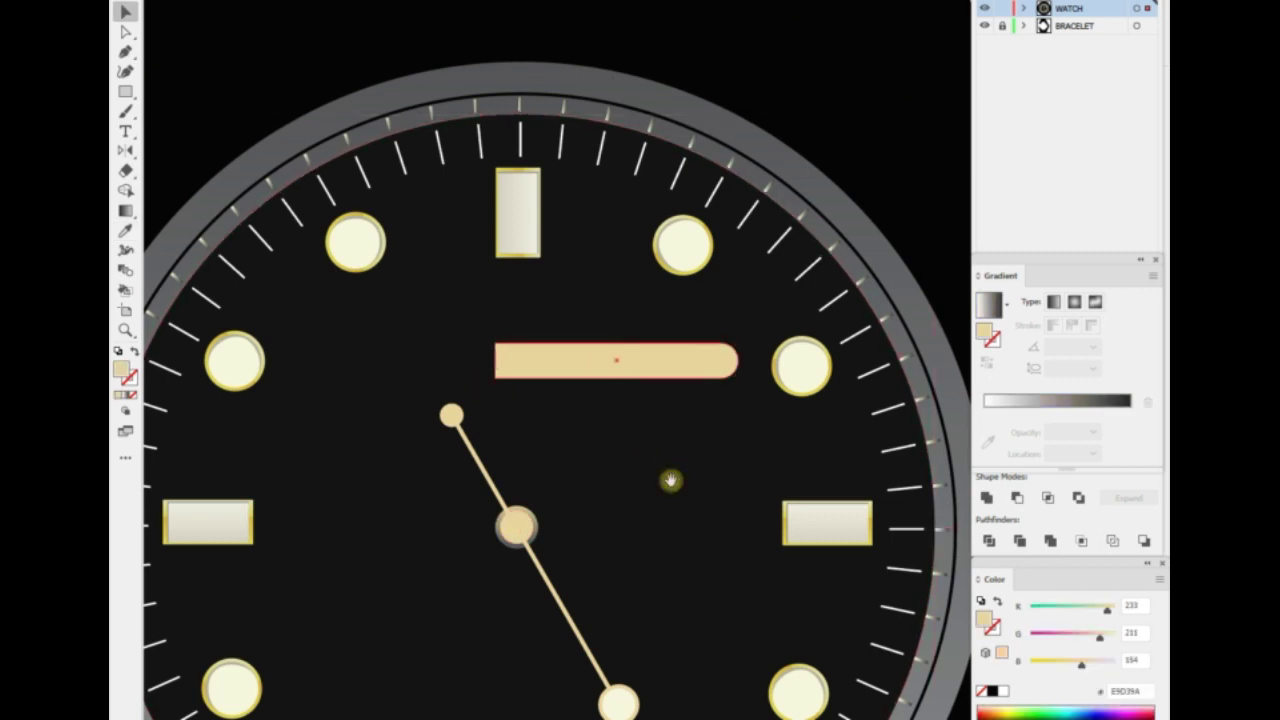
Set the hour hand's base on the dial centre and rotate it to point up-right.
{"action": "left_click_drag", "start_coordinate": [671, 480], "coordinate": [643, 327]}
{"action": "left_click_drag", "start_coordinate": [440, 307], "coordinate": [440, 307]}
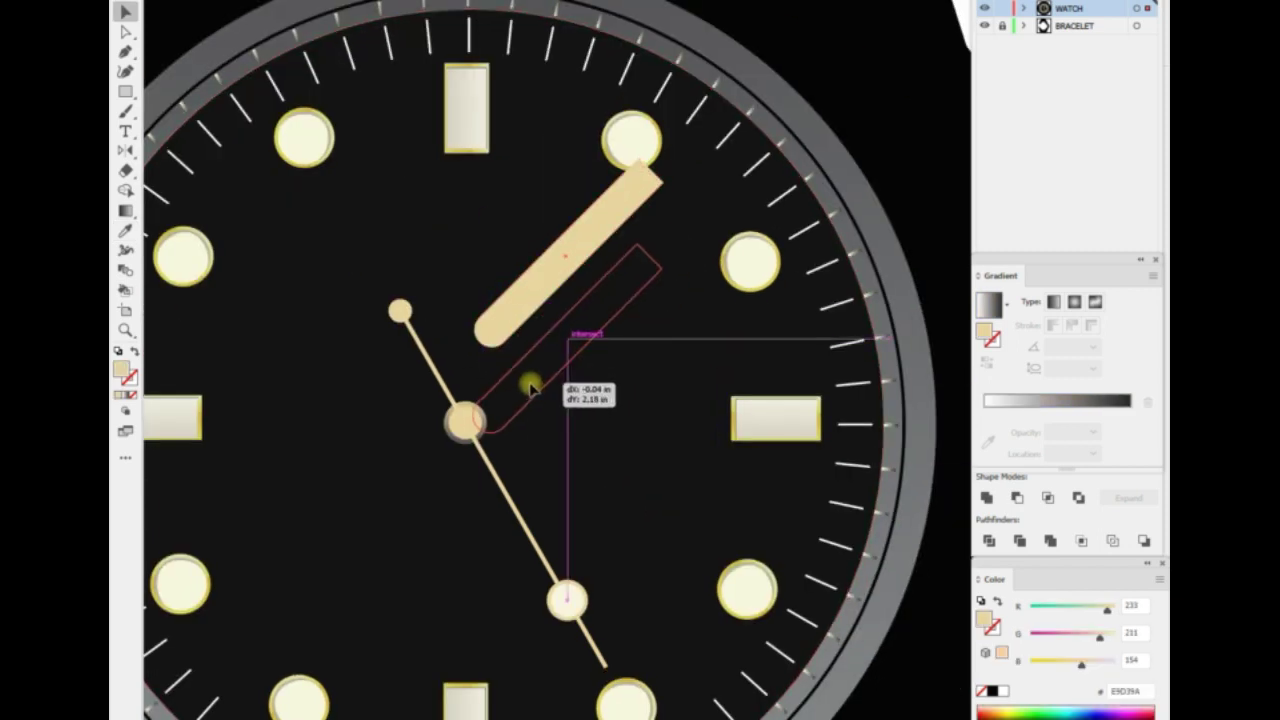
{"action": "left_click_drag", "start_coordinate": [545, 295], "coordinate": [530, 372]}
{"action": "left_click_drag", "start_coordinate": [676, 258], "coordinate": [497, 440]}
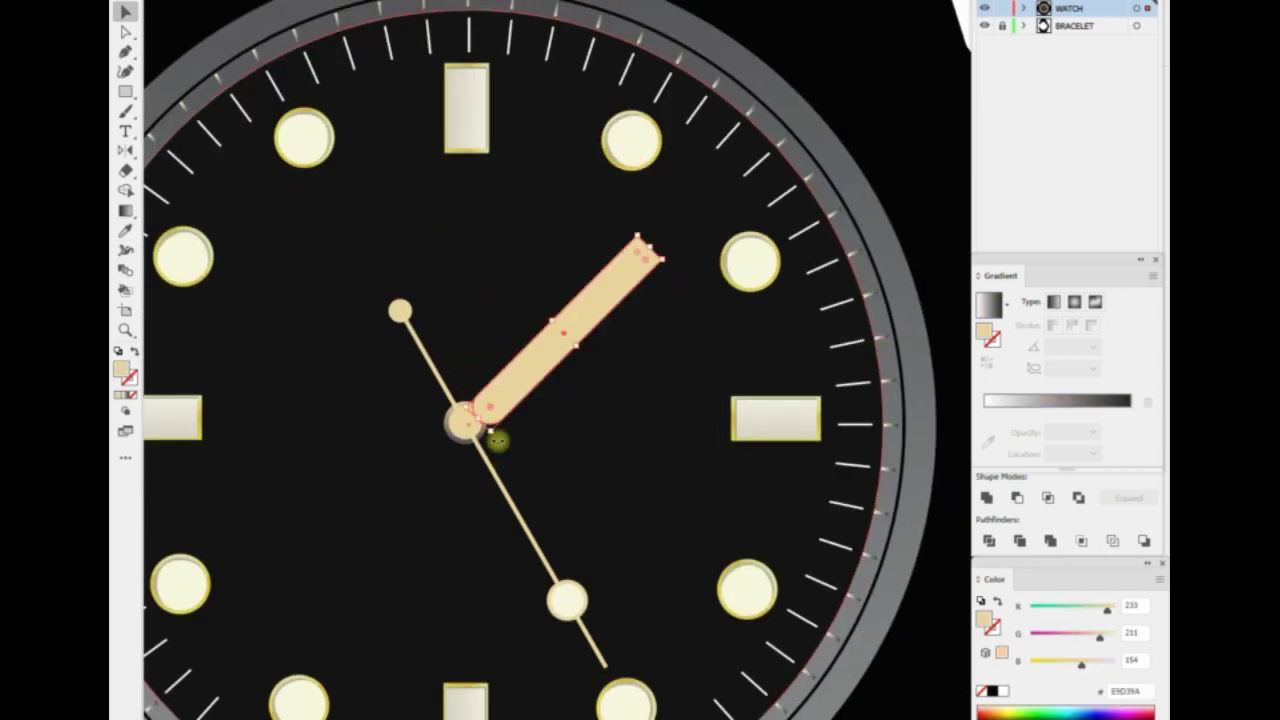
{"action": "right_click", "coordinate": [579, 436]}
{"action": "left_click", "coordinate": [660, 600]}
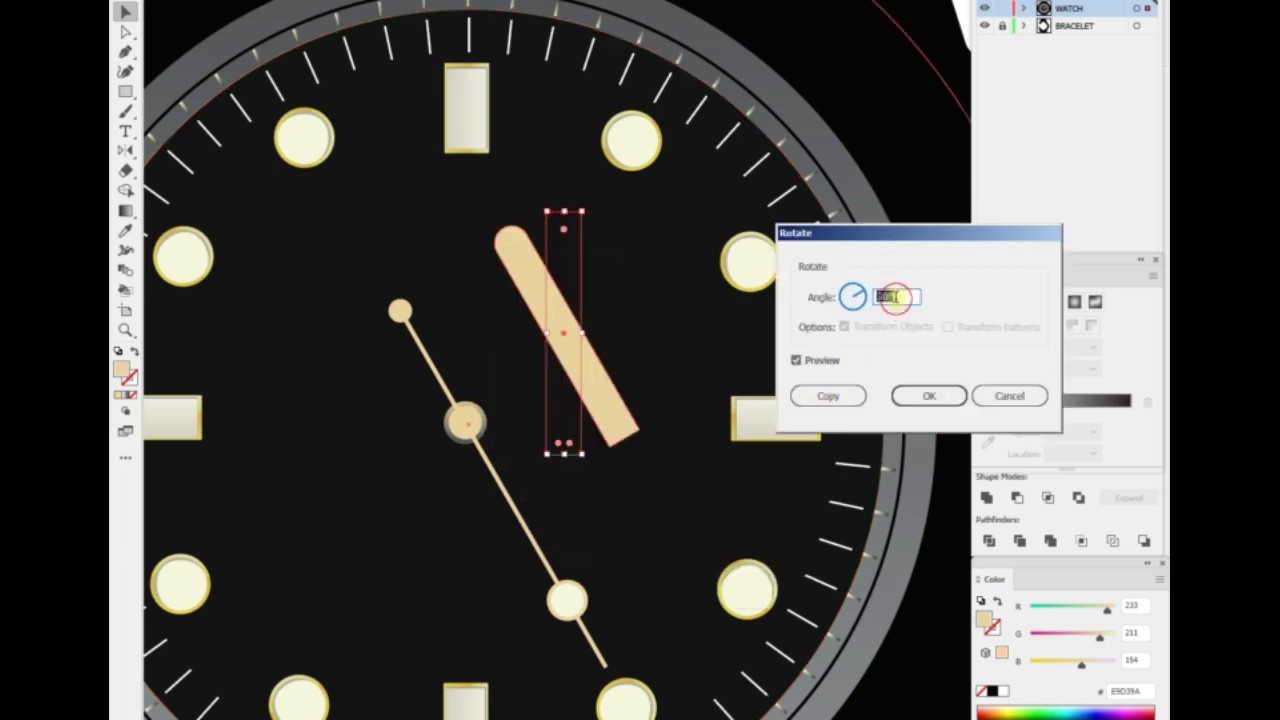
{"action": "left_click", "coordinate": [823, 396]}
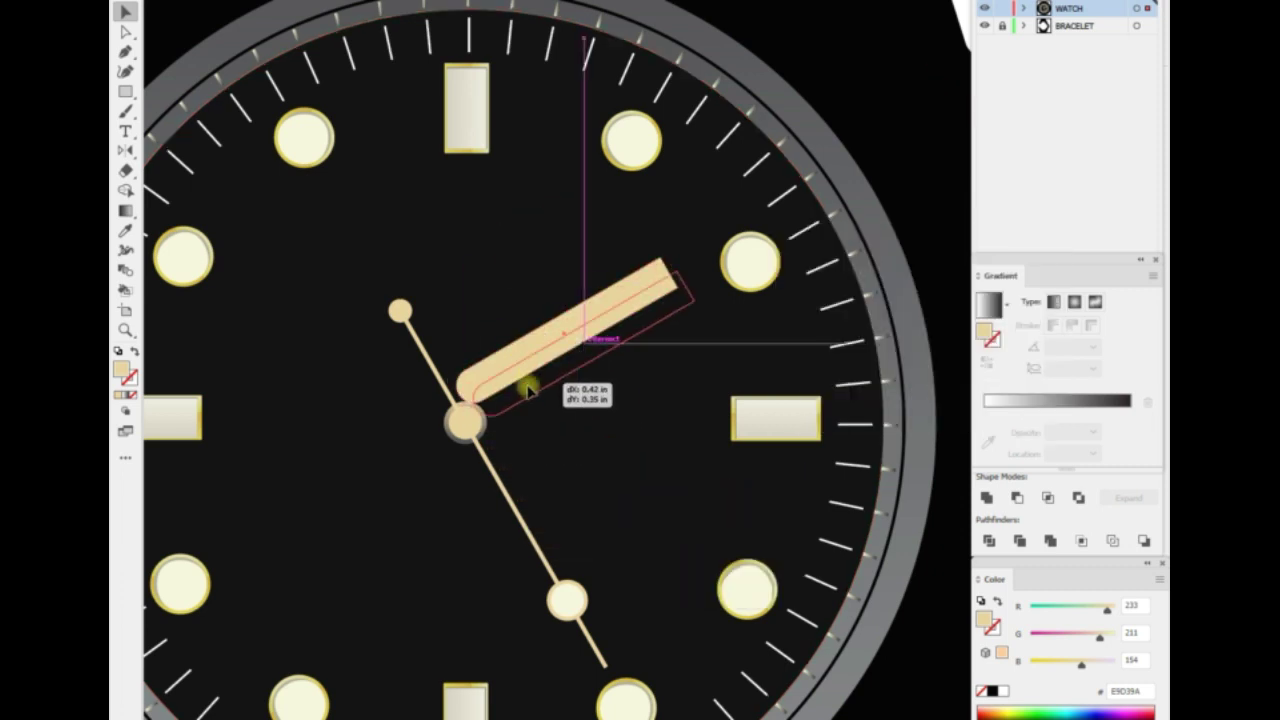
Give the hour hand a gradient fill angled along its length.
{"action": "scroll", "coordinate": [557, 357], "scroll_direction": "up", "scroll_amount": 3}
{"action": "left_click", "coordinate": [125, 210]}
{"action": "left_click", "coordinate": [414, 434]}
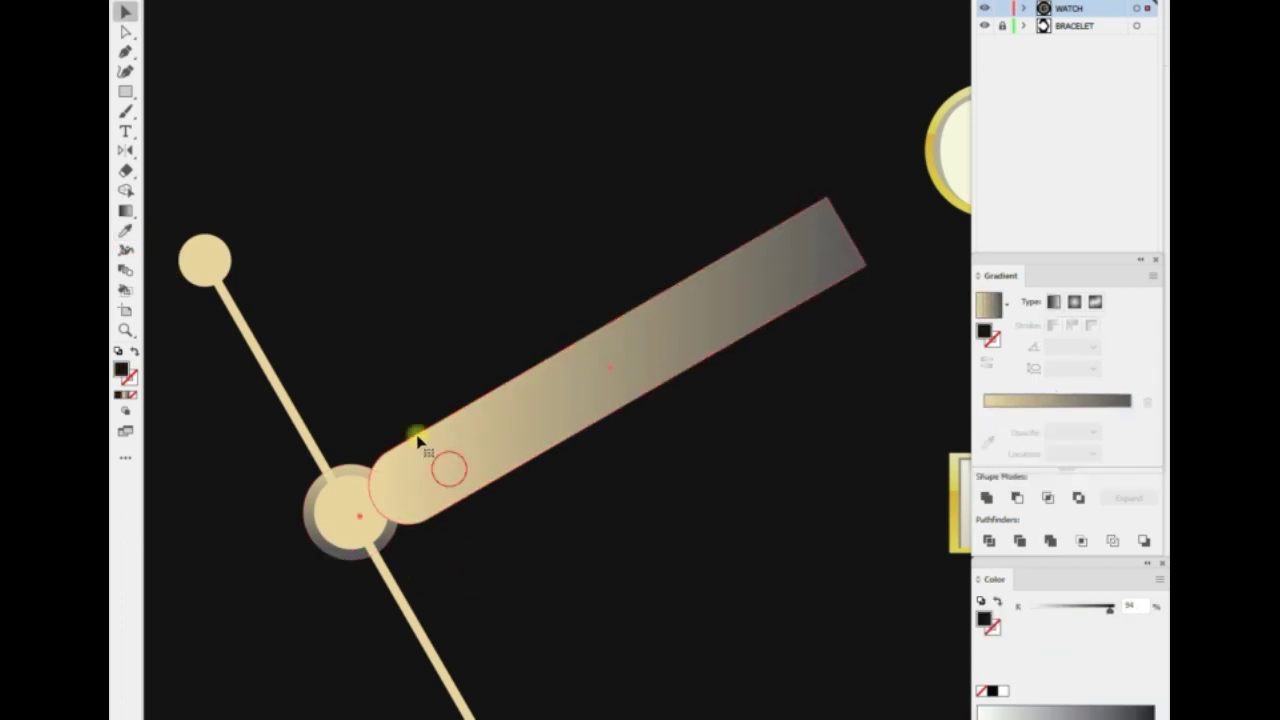
{"action": "left_click_drag", "start_coordinate": [583, 325], "coordinate": [637, 415]}
{"action": "key", "text": "v"}
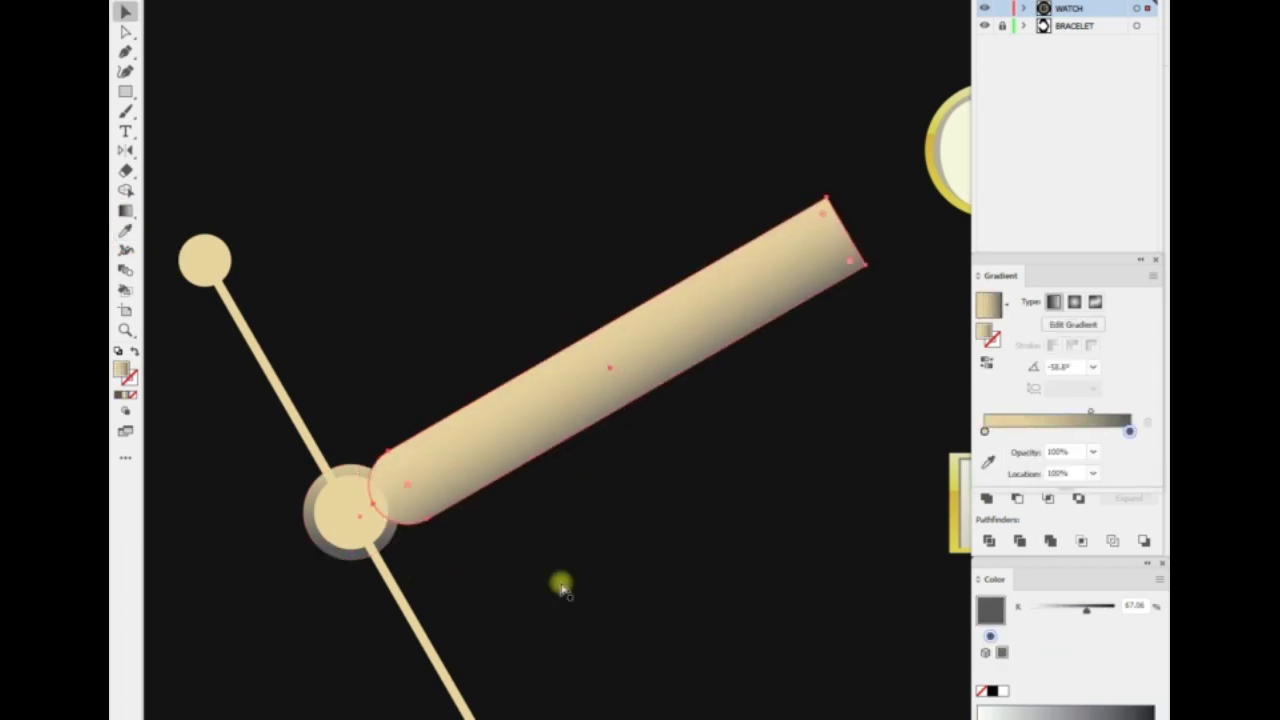
{"action": "left_click", "coordinate": [560, 586]}
Apply a gradient preset to the centre hub circle.
{"action": "left_click", "coordinate": [345, 515]}
{"action": "left_click", "coordinate": [320, 460]}
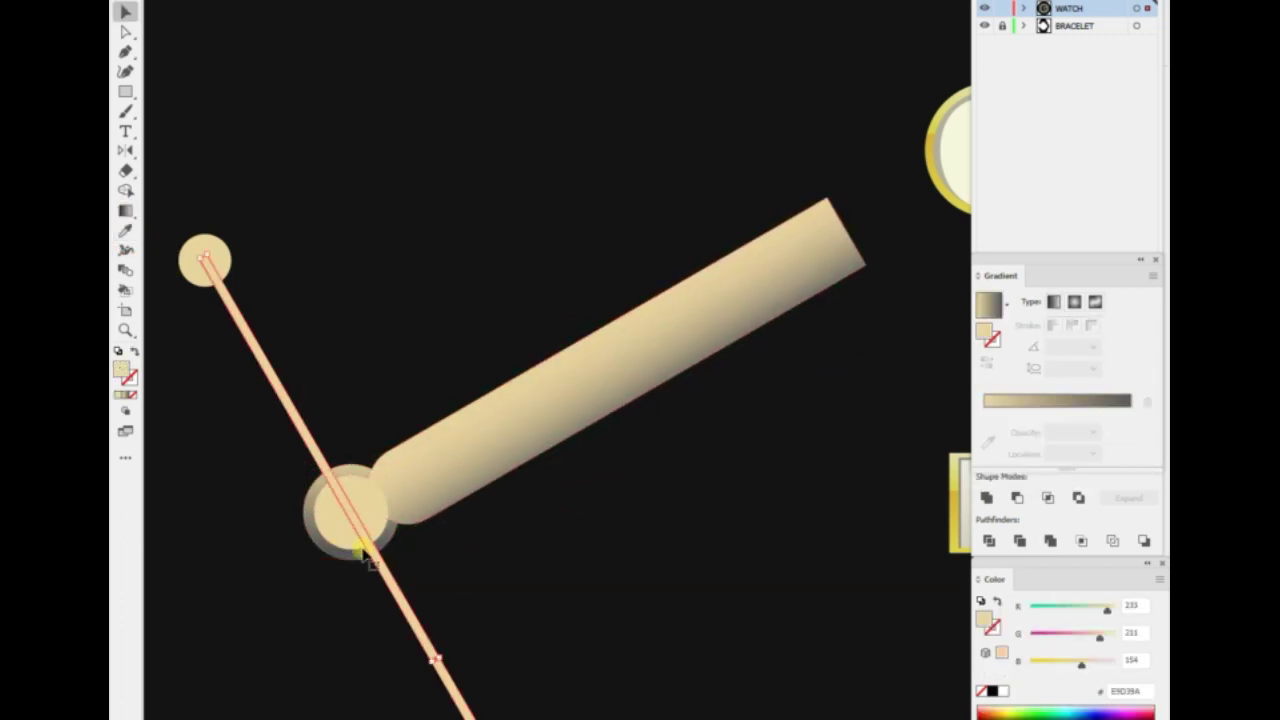
{"action": "left_click", "coordinate": [350, 515]}
{"action": "key", "text": "ctrl+equal"}
{"action": "left_click", "coordinate": [1008, 303]}
{"action": "left_click", "coordinate": [900, 337]}
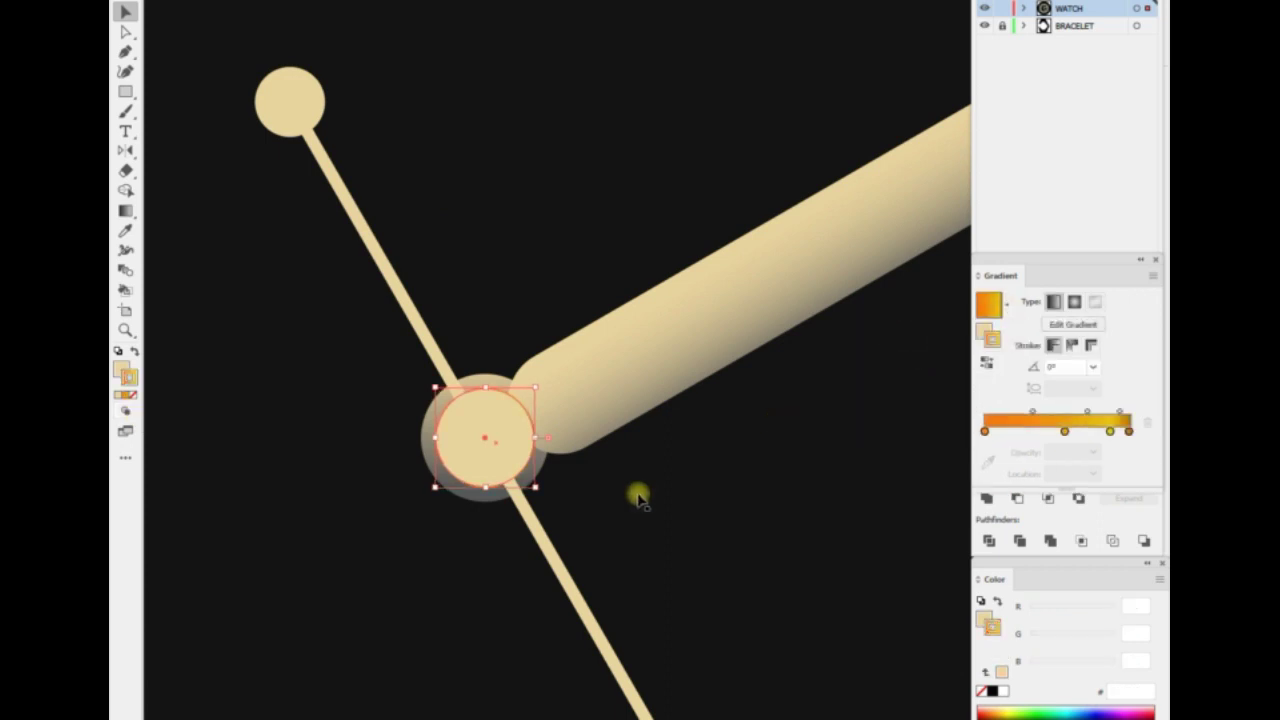
{"action": "left_click", "coordinate": [1008, 303]}
{"action": "left_click", "coordinate": [635, 492]}
Start the Pen outline of a pointed tip at the hand's end.
{"action": "key", "text": "ctrl+minus"}
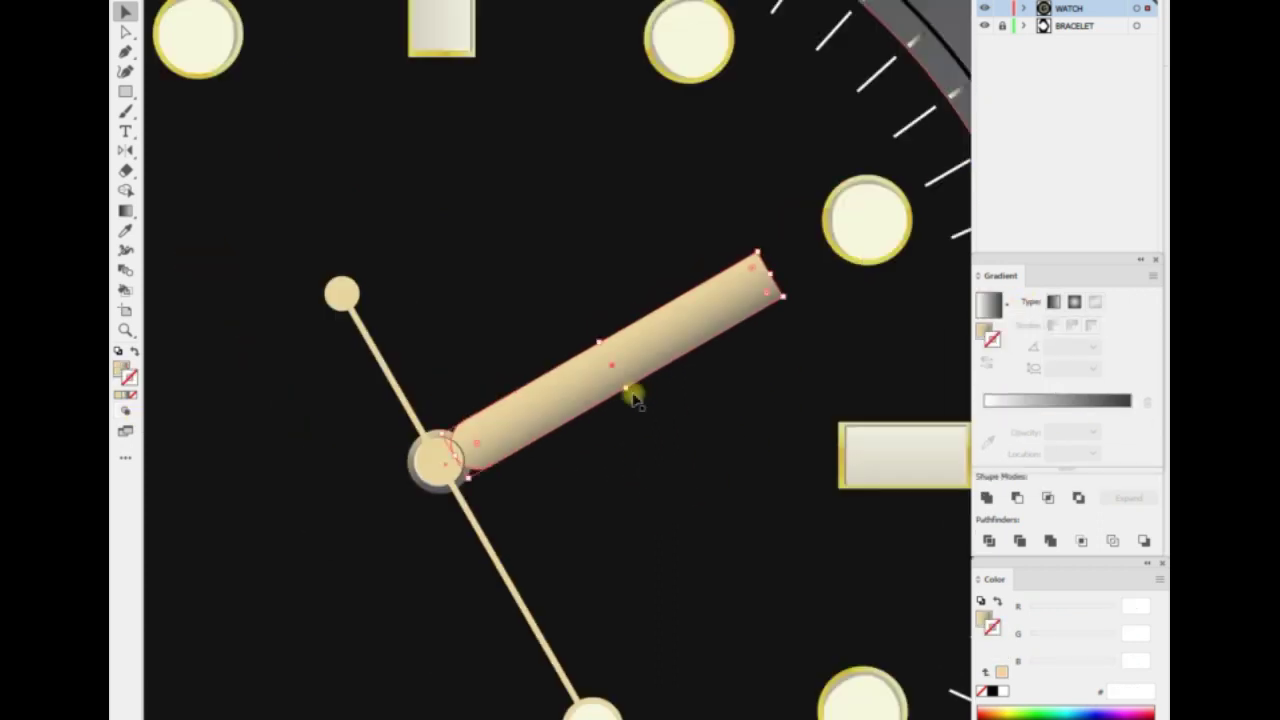
{"action": "scroll", "coordinate": [629, 391], "scroll_direction": "up", "scroll_amount": 3}
{"action": "left_click", "coordinate": [583, 371]}
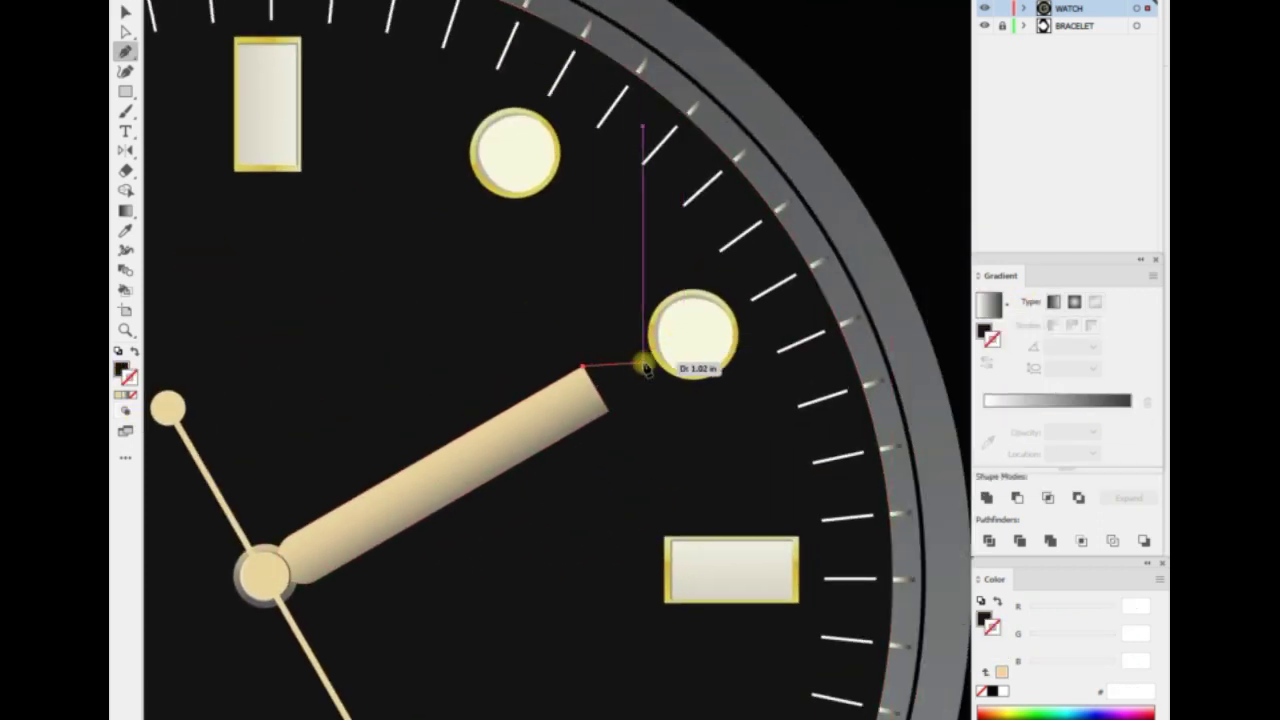
Give the tip triangle the hand's fill and unite it with the hand.
{"action": "left_click", "coordinate": [450, 470]}
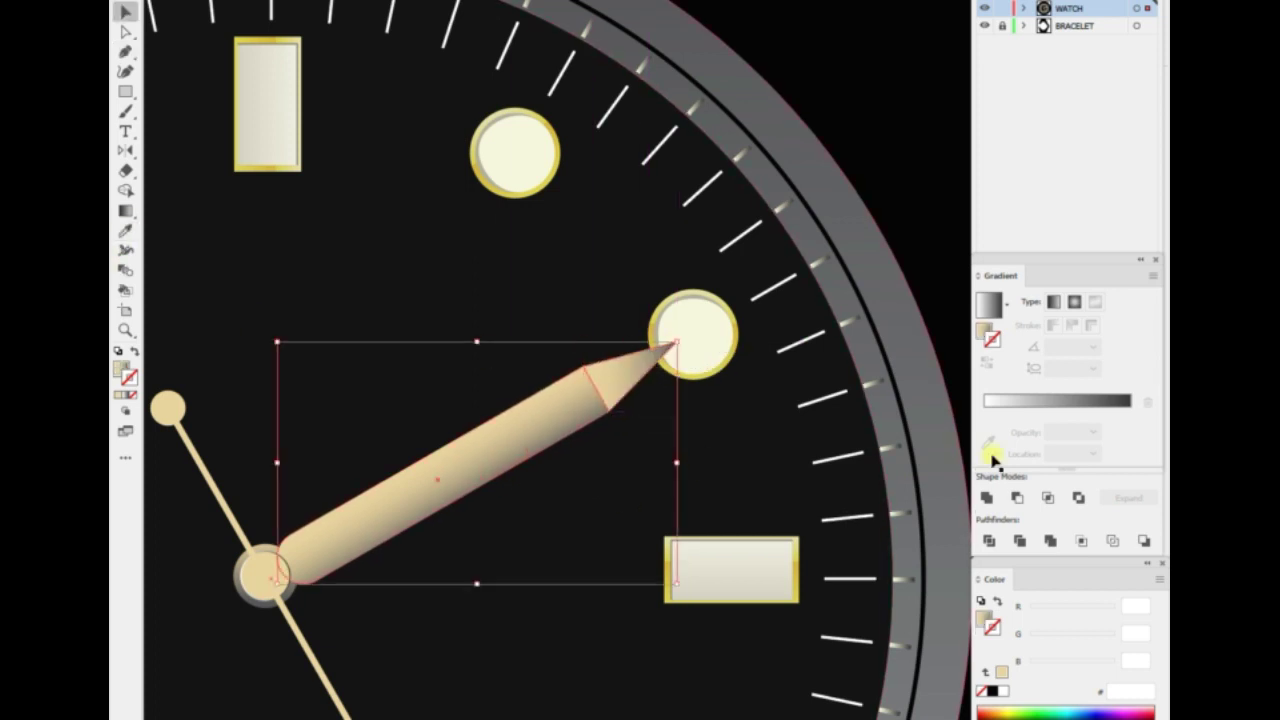
{"action": "left_click", "coordinate": [987, 497]}
{"action": "key", "text": "ctrl+plus"}
{"action": "key", "text": "a"}
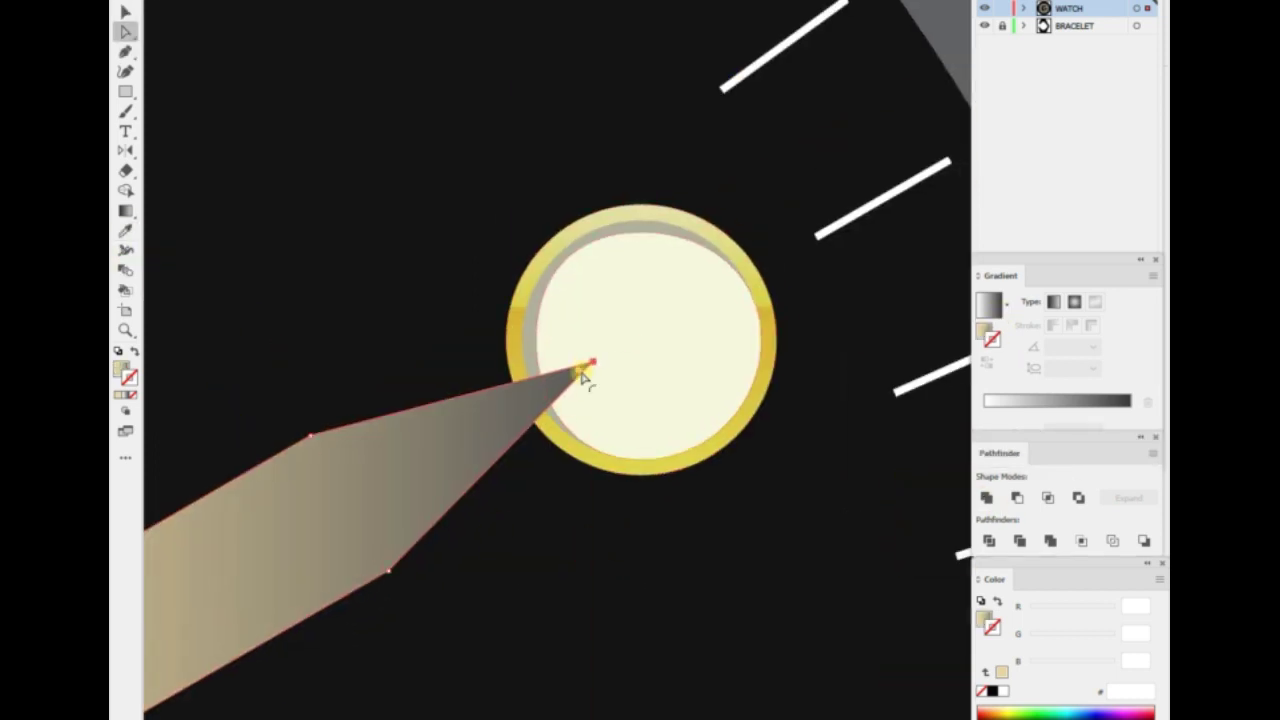
{"action": "key", "text": "v"}
{"action": "key", "text": "ctrl+minus"}
{"action": "key", "text": "ctrl+minus"}
{"action": "key", "text": "ctrl+minus"}
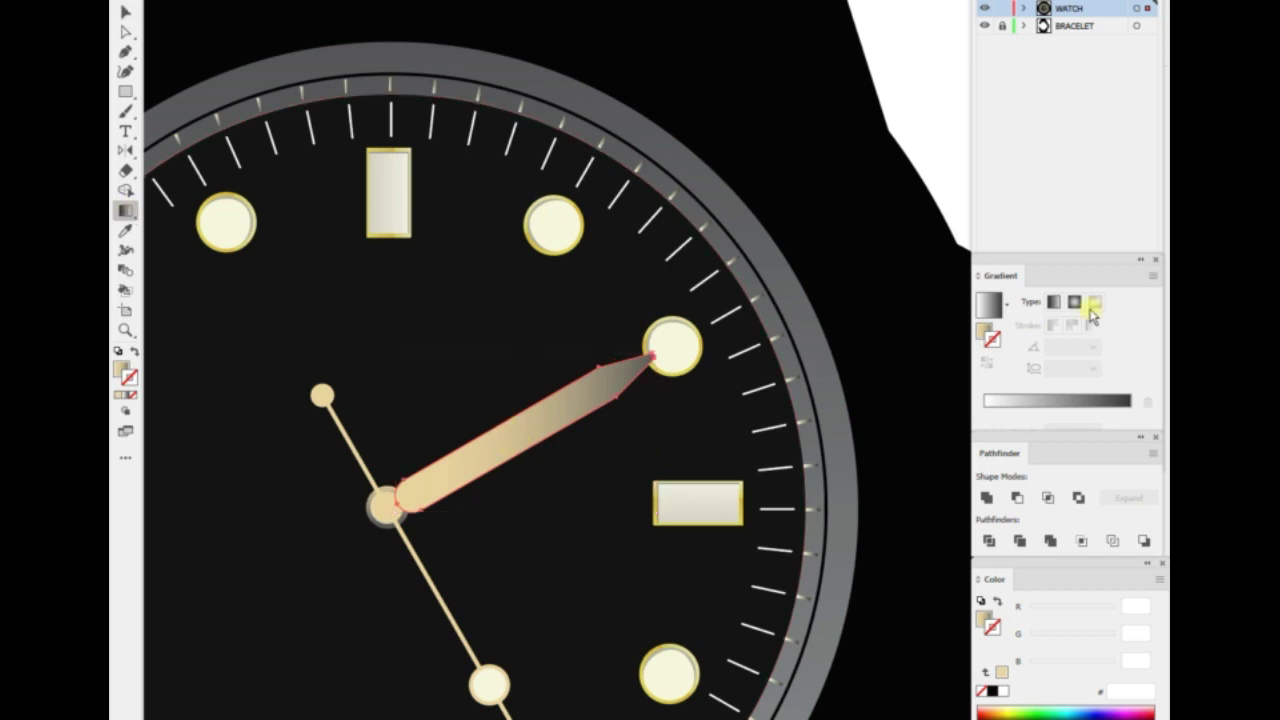
Set the hand gradient's dark stop to brown 553F18.
{"action": "left_click", "coordinate": [1093, 304]}
{"action": "key", "text": "v"}
{"action": "left_click", "coordinate": [556, 290]}
{"action": "key", "text": "v"}
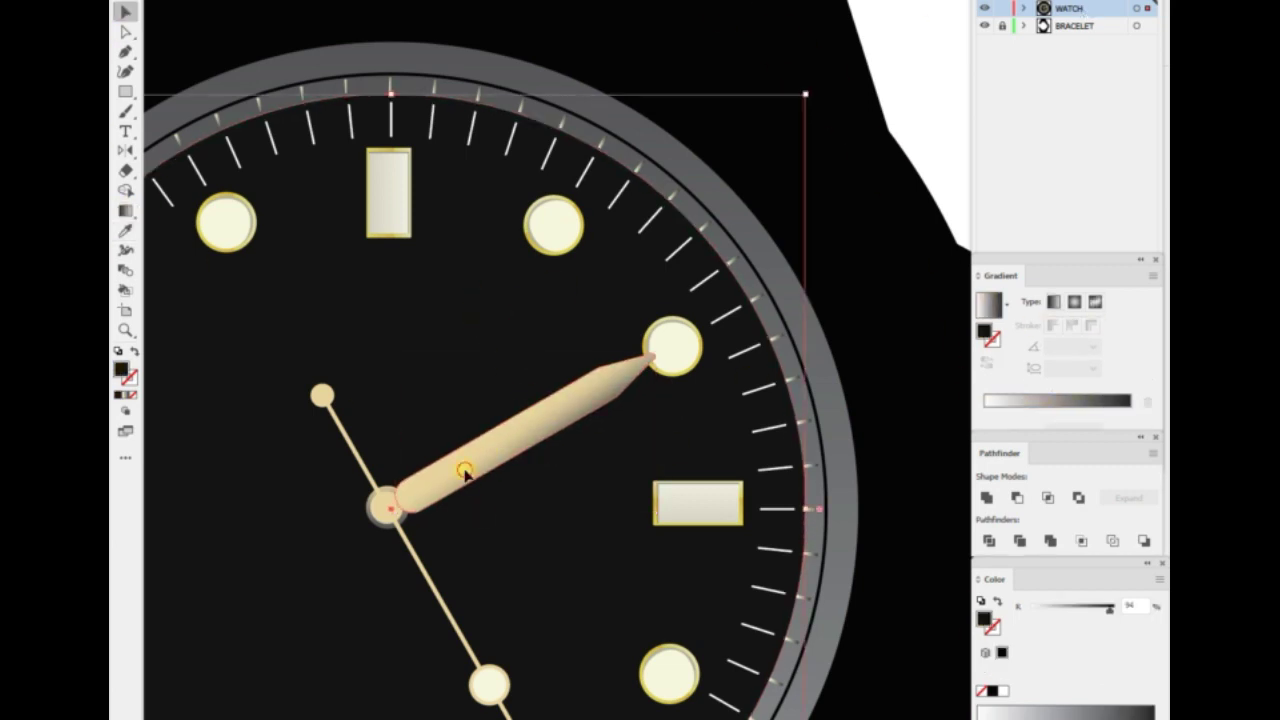
{"action": "left_click", "coordinate": [466, 464]}
{"action": "left_click", "coordinate": [1125, 400]}
{"action": "left_click", "coordinate": [1160, 579]}
{"action": "left_click", "coordinate": [1050, 616]}
{"action": "left_click", "coordinate": [1133, 690]}
{"action": "type", "text": "553F18"}
{"action": "key", "text": "Return"}
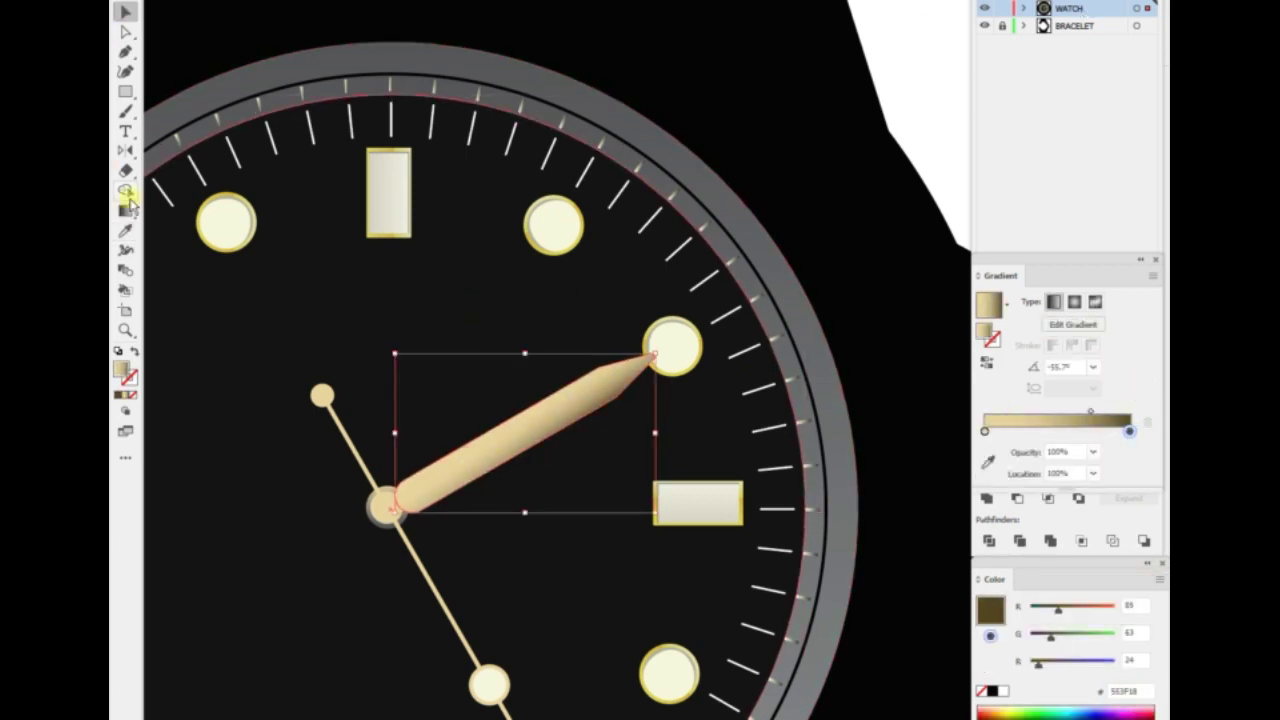
{"action": "key", "text": "g"}
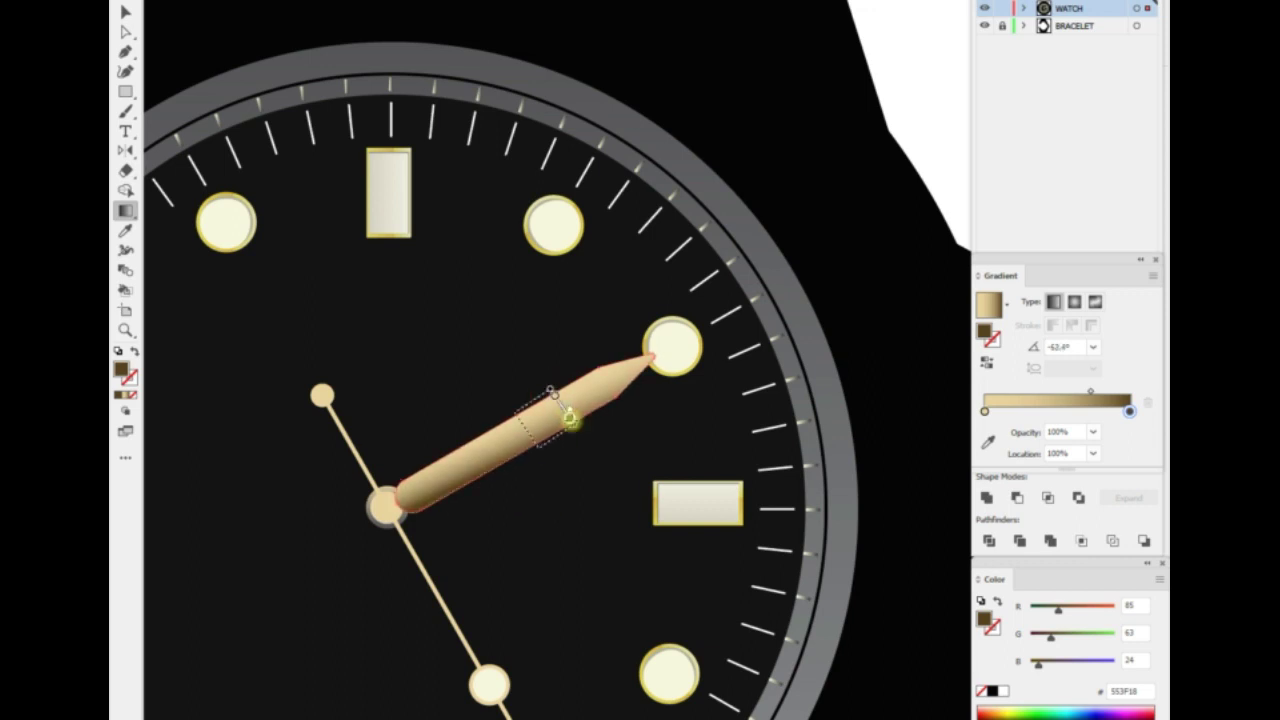
Angle the hand's gradient across its width.
{"action": "left_click_drag", "start_coordinate": [508, 397], "coordinate": [539, 453]}
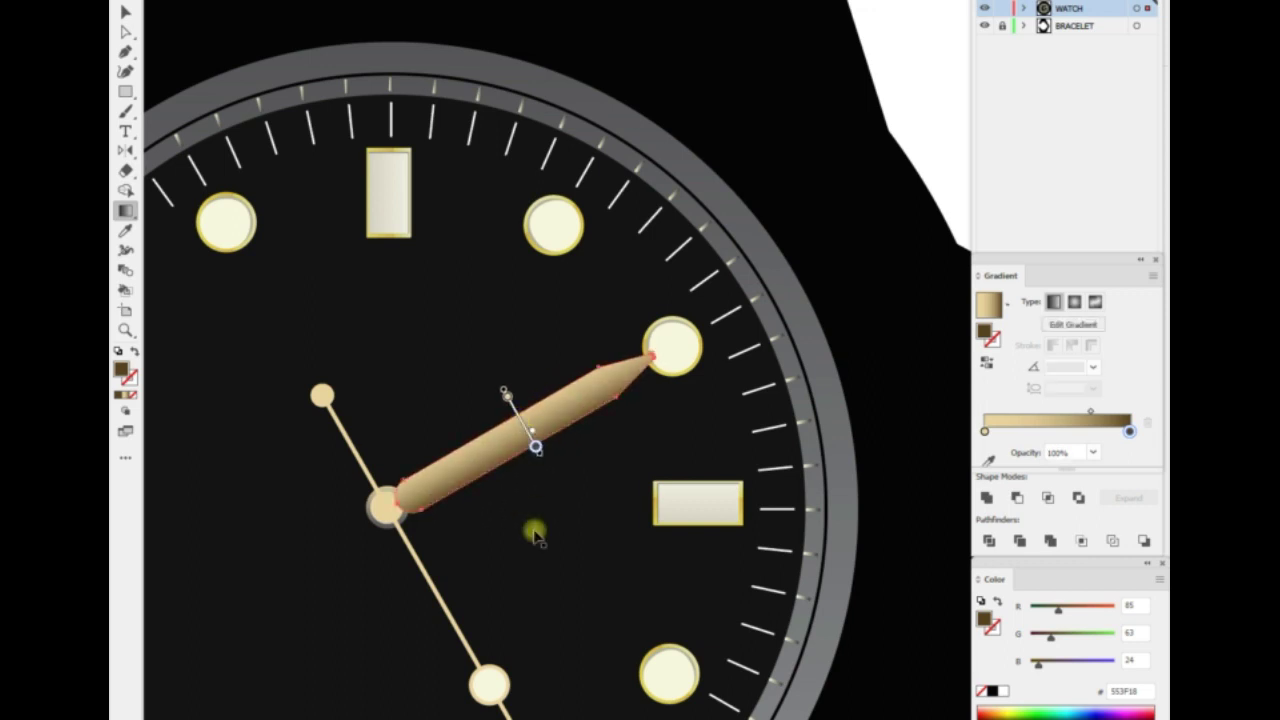
{"action": "scroll", "coordinate": [534, 529], "scroll_direction": "up", "scroll_amount": 3}
{"action": "key", "text": "v"}
{"action": "left_click", "coordinate": [423, 466]}
{"action": "left_click_drag", "start_coordinate": [668, 438], "coordinate": [628, 487]}
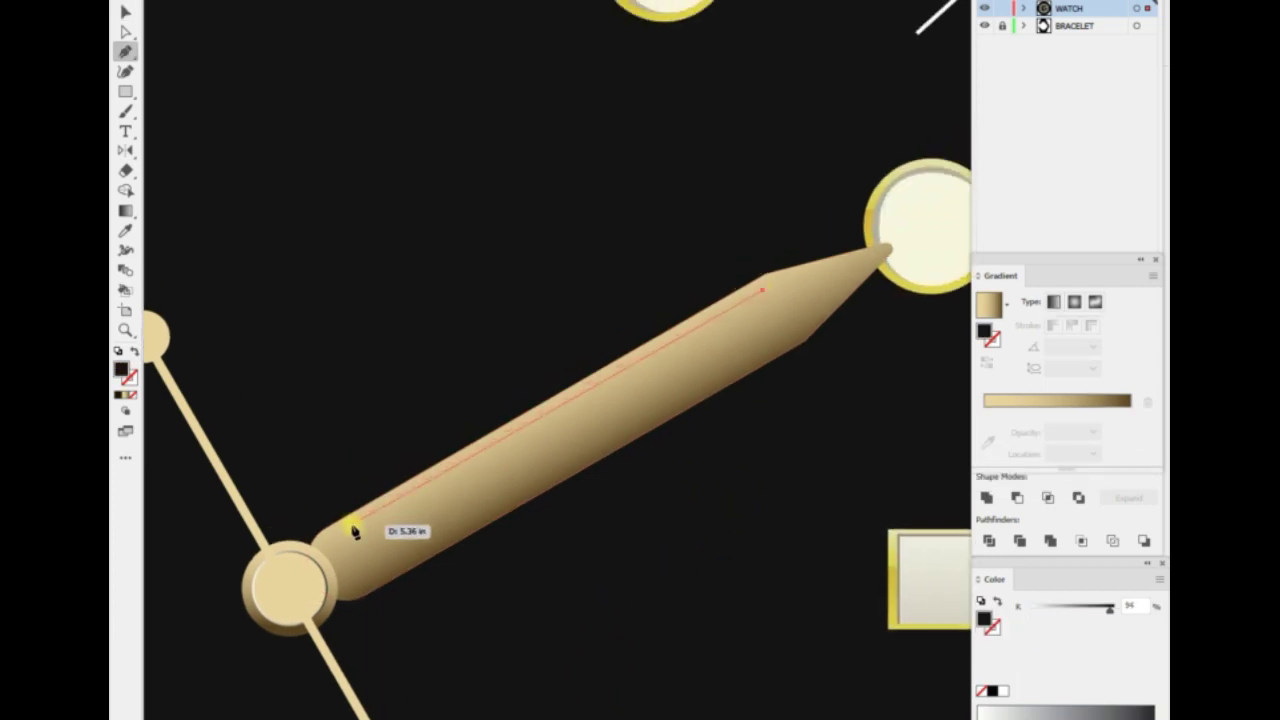
Close the inner strip outline inside the hand and fill it cream.
{"action": "left_click", "coordinate": [383, 573]}
{"action": "left_click", "coordinate": [792, 338]}
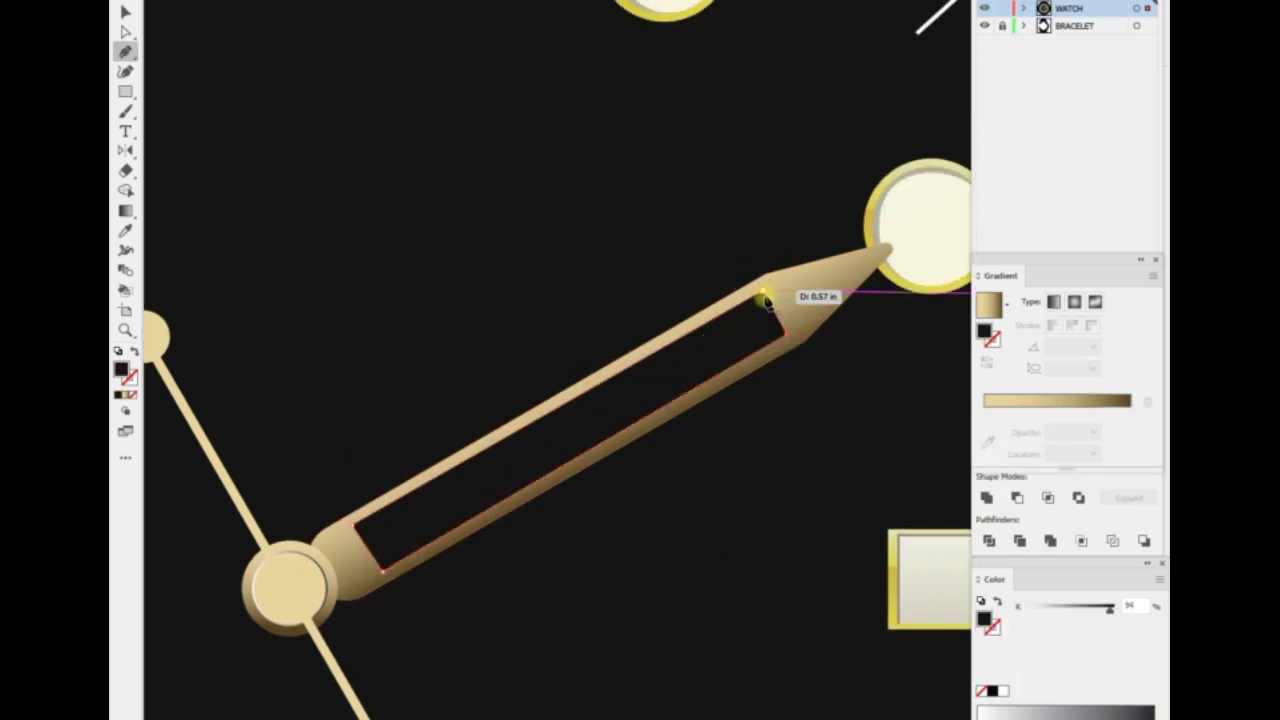
{"action": "left_click", "coordinate": [764, 289]}
{"action": "key", "text": "i"}
{"action": "left_click", "coordinate": [925, 212]}
{"action": "key", "text": "v"}
{"action": "scroll", "coordinate": [533, 340], "scroll_direction": "up", "scroll_amount": 2}
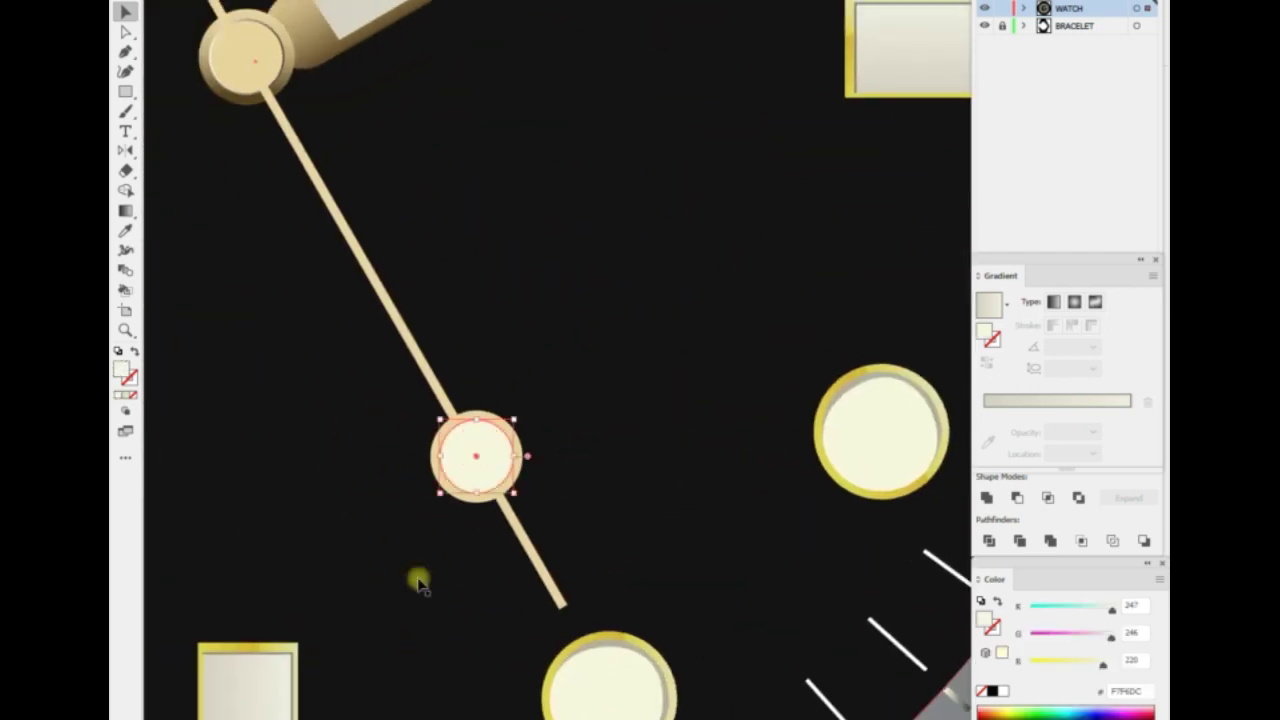
Apply a zero-offset Move and lengthen the minute hand to reach the hour marker dot.
{"action": "type", "text": "0"}
{"action": "key", "text": "Return"}
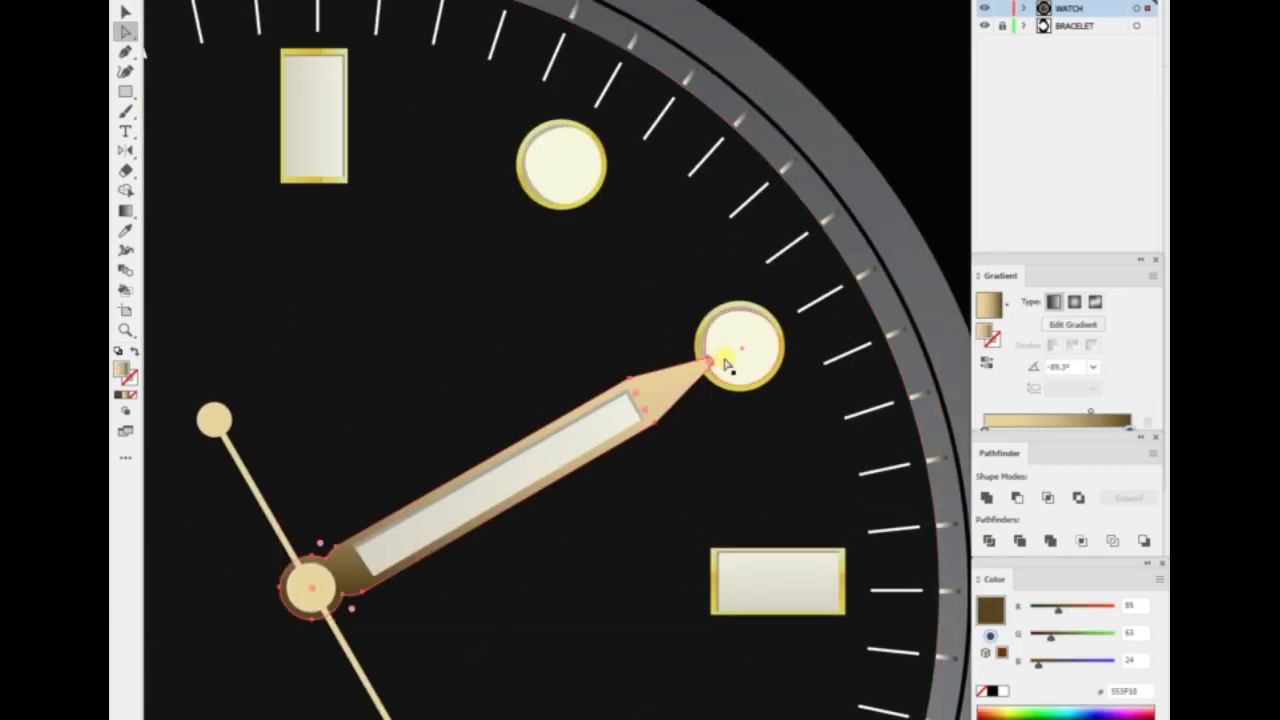
{"action": "key", "text": "v"}
{"action": "left_click_drag", "start_coordinate": [726, 364], "coordinate": [780, 318]}
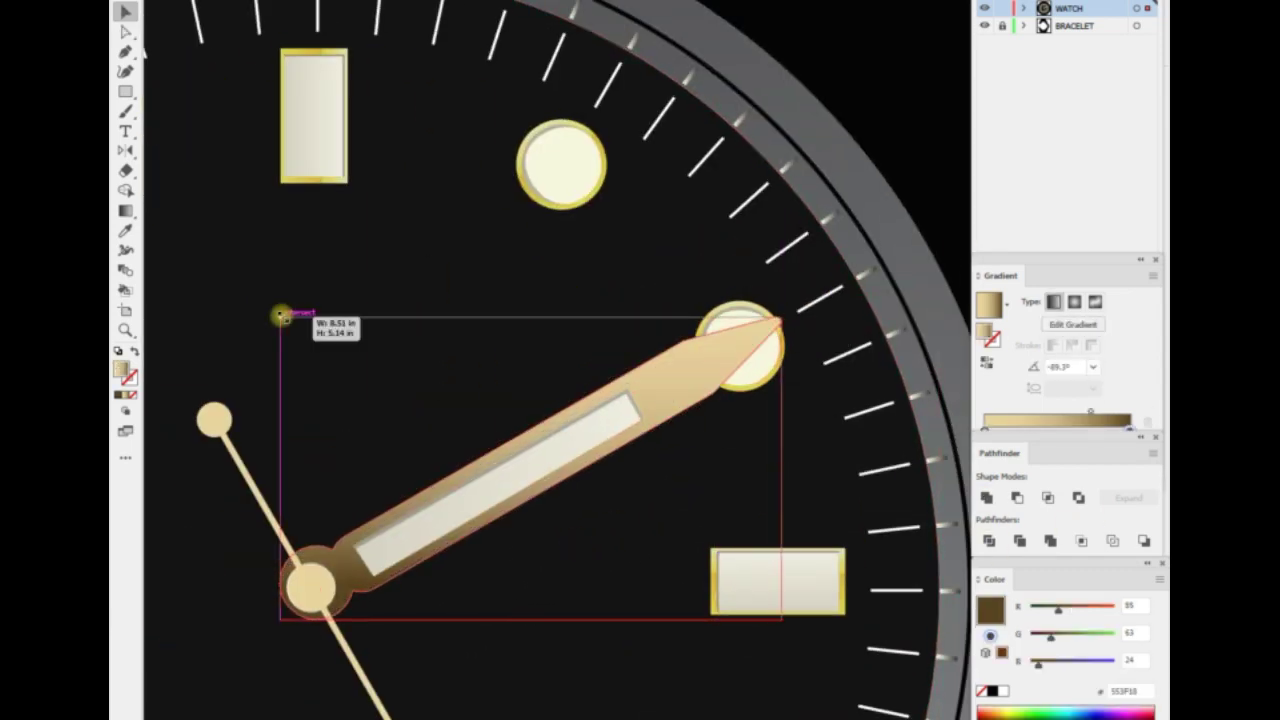
{"action": "key", "text": "g"}
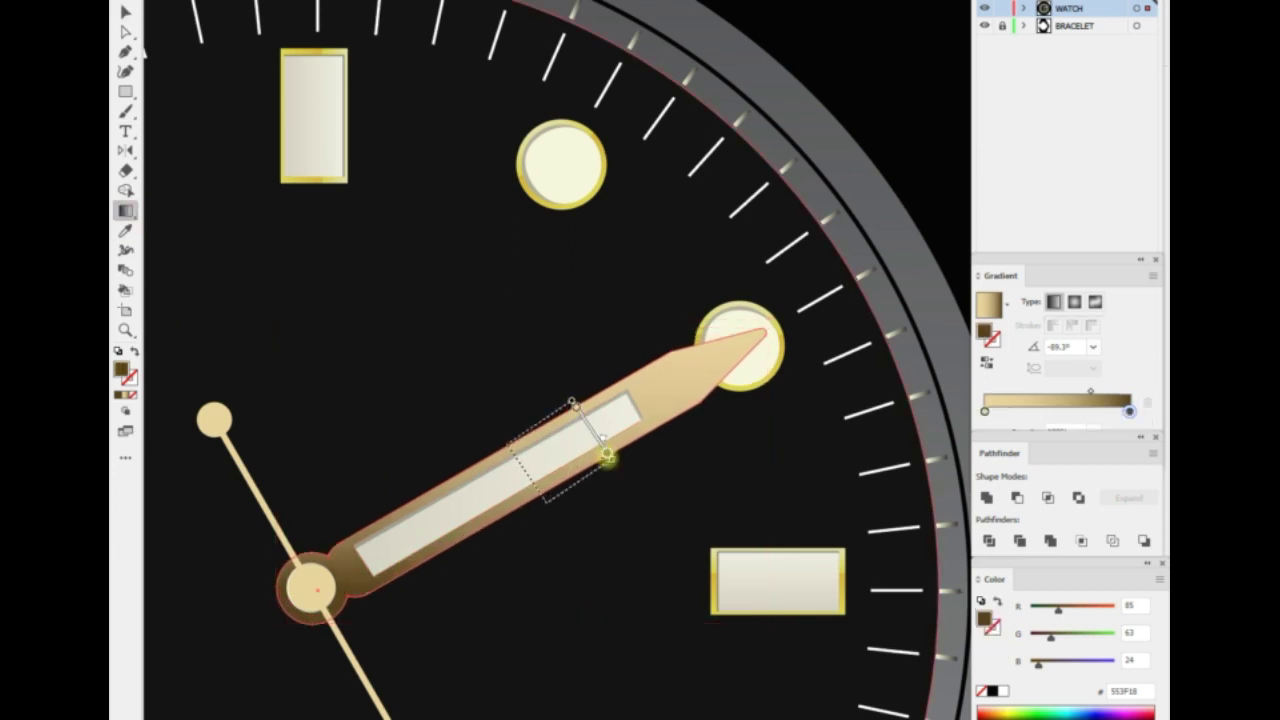
{"action": "key", "text": "v"}
{"action": "left_click", "coordinate": [466, 600]}
Align the second hand's stroke to the outside.
{"action": "scroll", "coordinate": [426, 599], "scroll_direction": "up", "scroll_amount": 2}
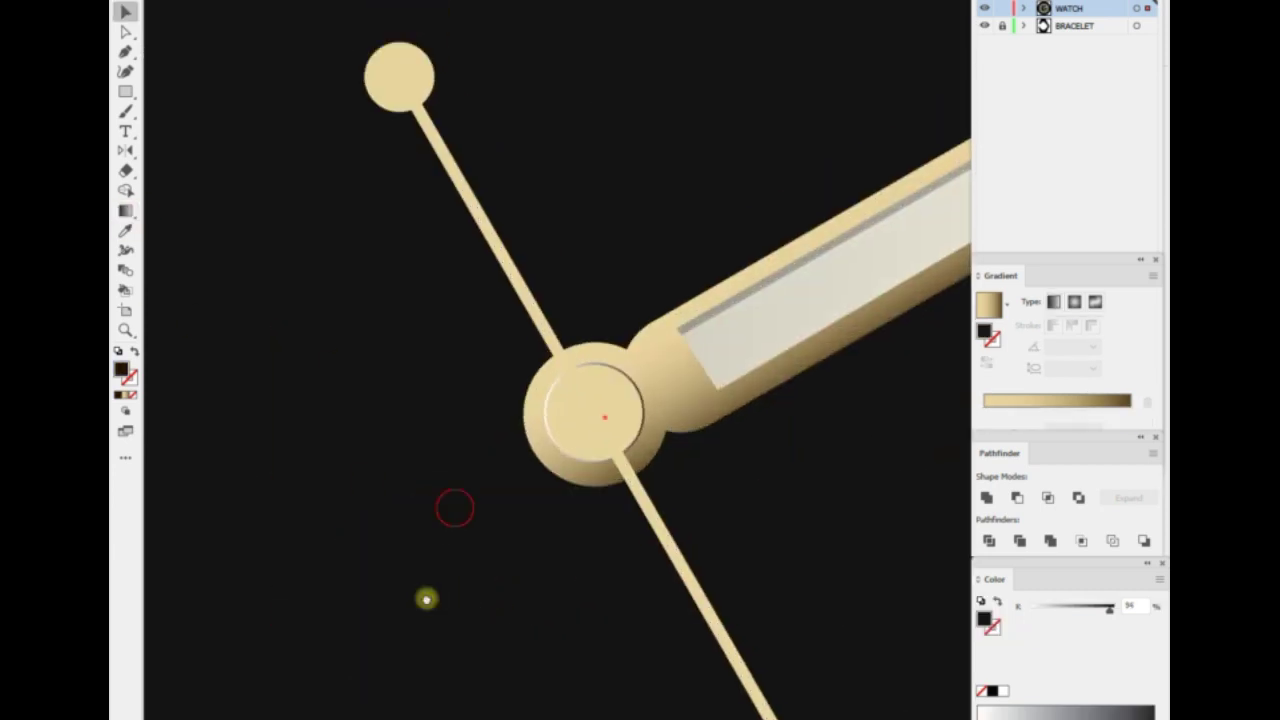
{"action": "scroll", "coordinate": [426, 599], "scroll_direction": "up", "scroll_amount": 2}
{"action": "left_click", "coordinate": [605, 592]}
{"action": "left_click", "coordinate": [404, 480]}
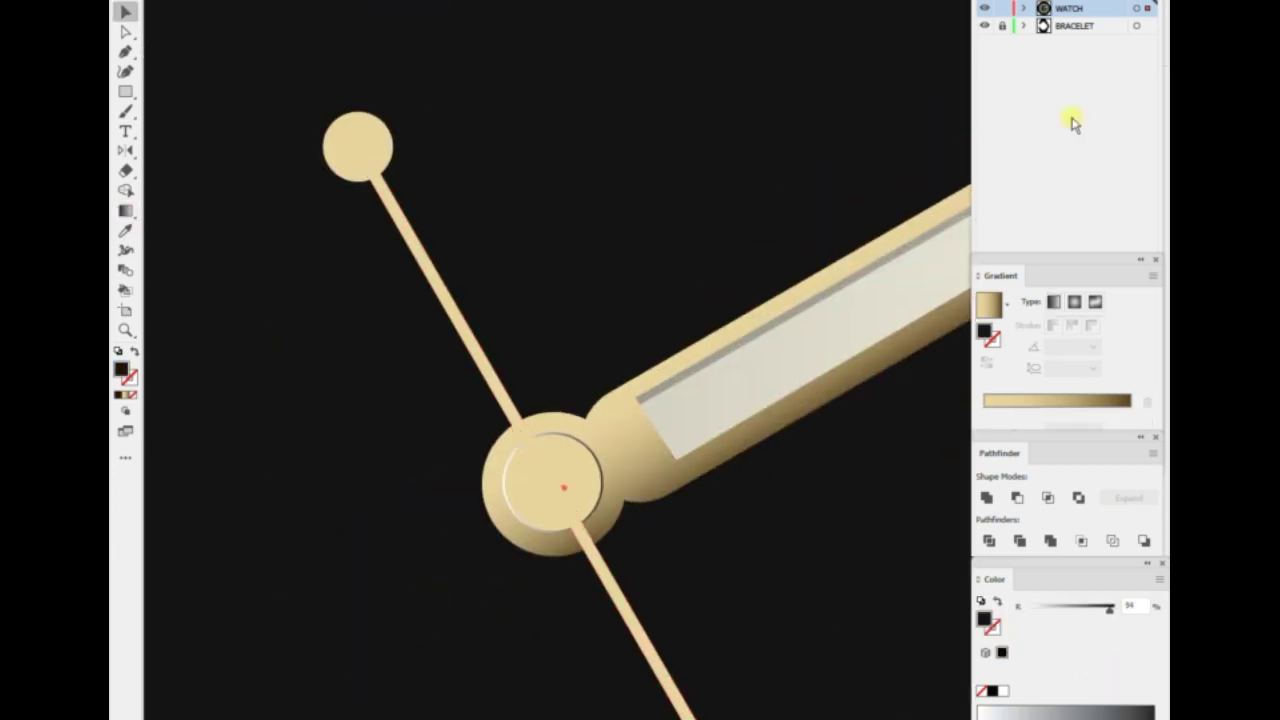
{"action": "left_click", "coordinate": [484, 378]}
{"action": "left_click", "coordinate": [243, 11]}
{"action": "left_click", "coordinate": [250, 5]}
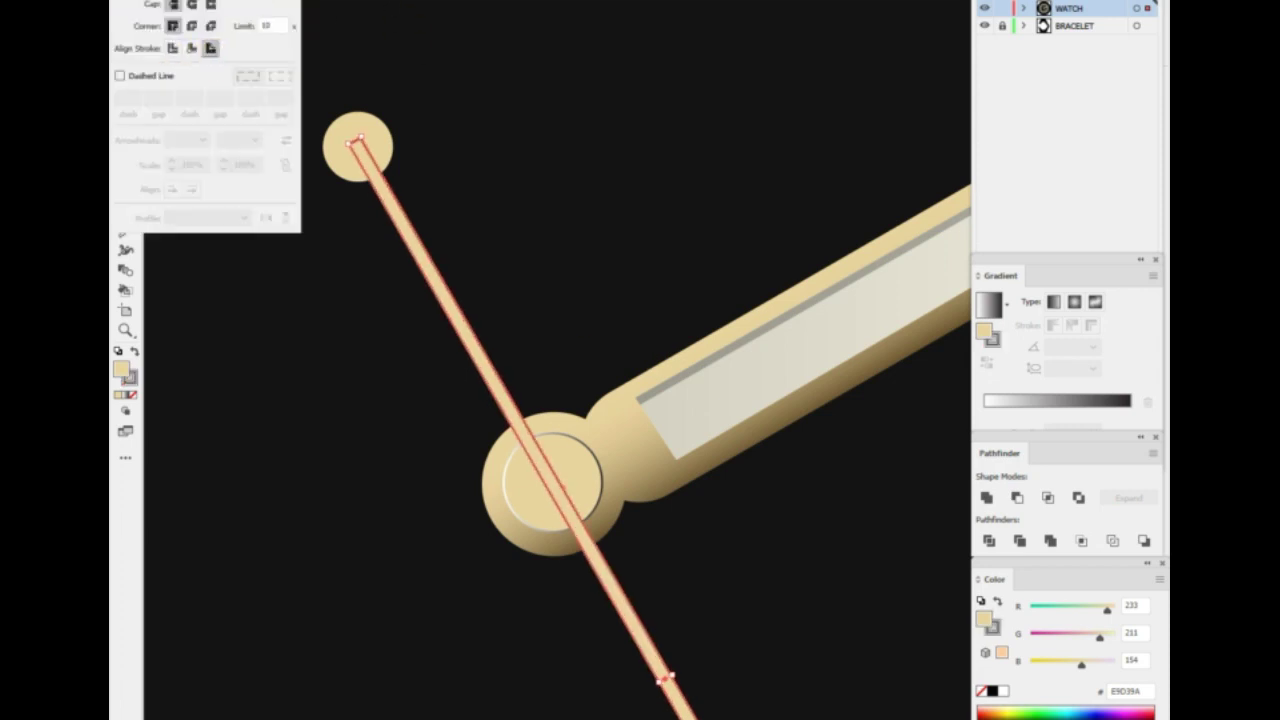
{"action": "left_click", "coordinate": [543, 297]}
{"action": "scroll", "coordinate": [349, 509], "scroll_direction": "up", "scroll_amount": 3}
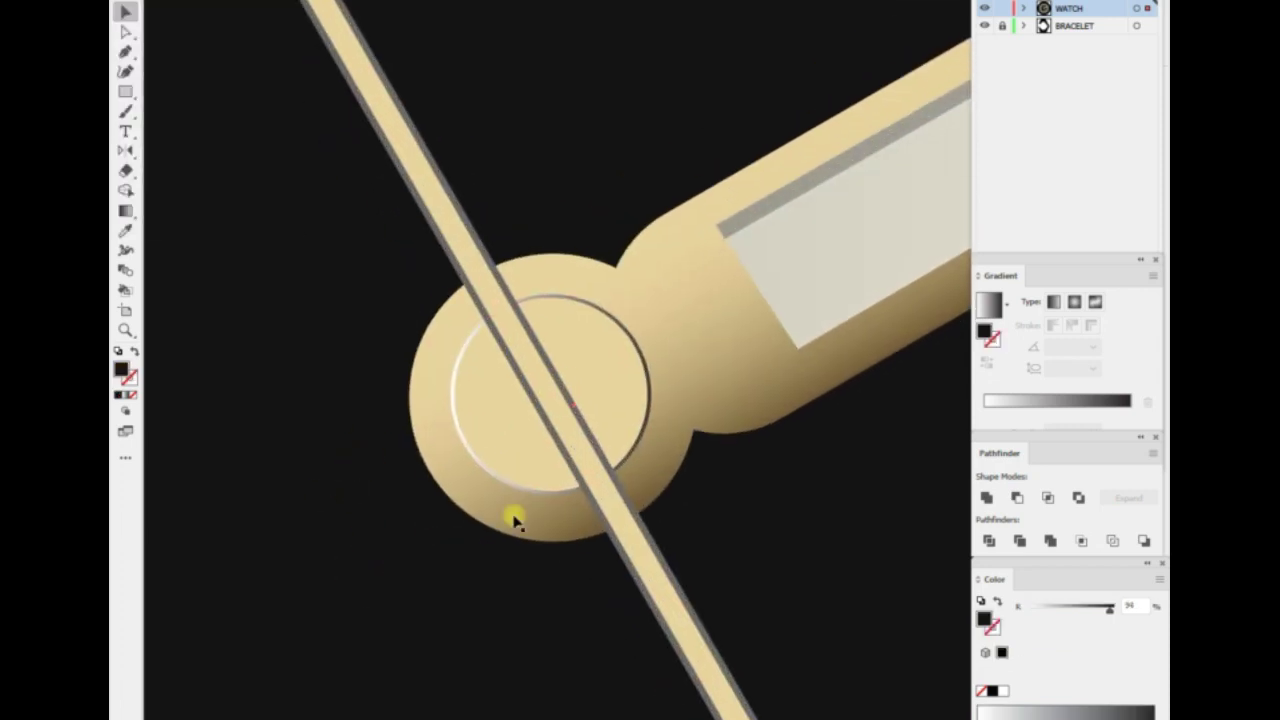
{"action": "scroll", "coordinate": [513, 518], "scroll_direction": "down", "scroll_amount": 2}
{"action": "left_click", "coordinate": [363, 491]}
Draw a small circle at the centre of the hands' hub.
{"action": "scroll", "coordinate": [363, 480], "scroll_direction": "down", "scroll_amount": 4}
{"action": "scroll", "coordinate": [379, 349], "scroll_direction": "up", "scroll_amount": 6}
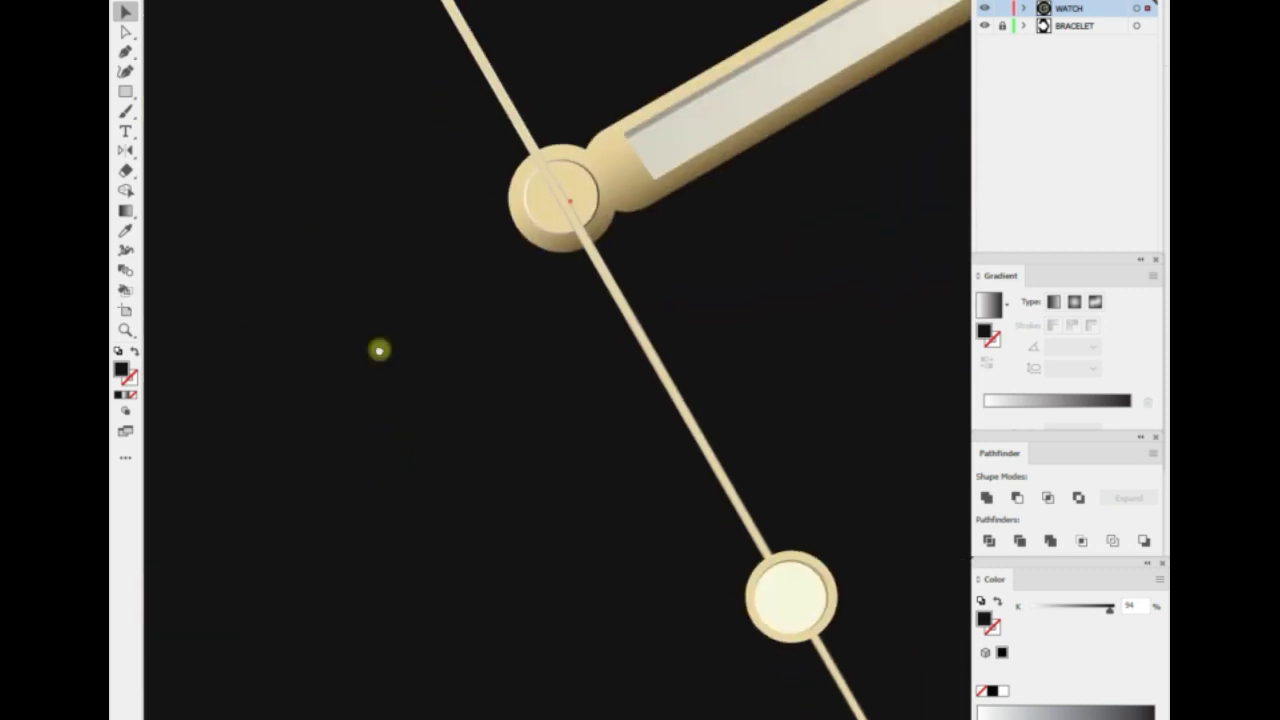
{"action": "right_click", "coordinate": [465, 373]}
{"action": "left_click", "coordinate": [509, 606]}
{"action": "scroll", "coordinate": [437, 428], "scroll_direction": "up", "scroll_amount": 5}
{"action": "left_click", "coordinate": [125, 90]}
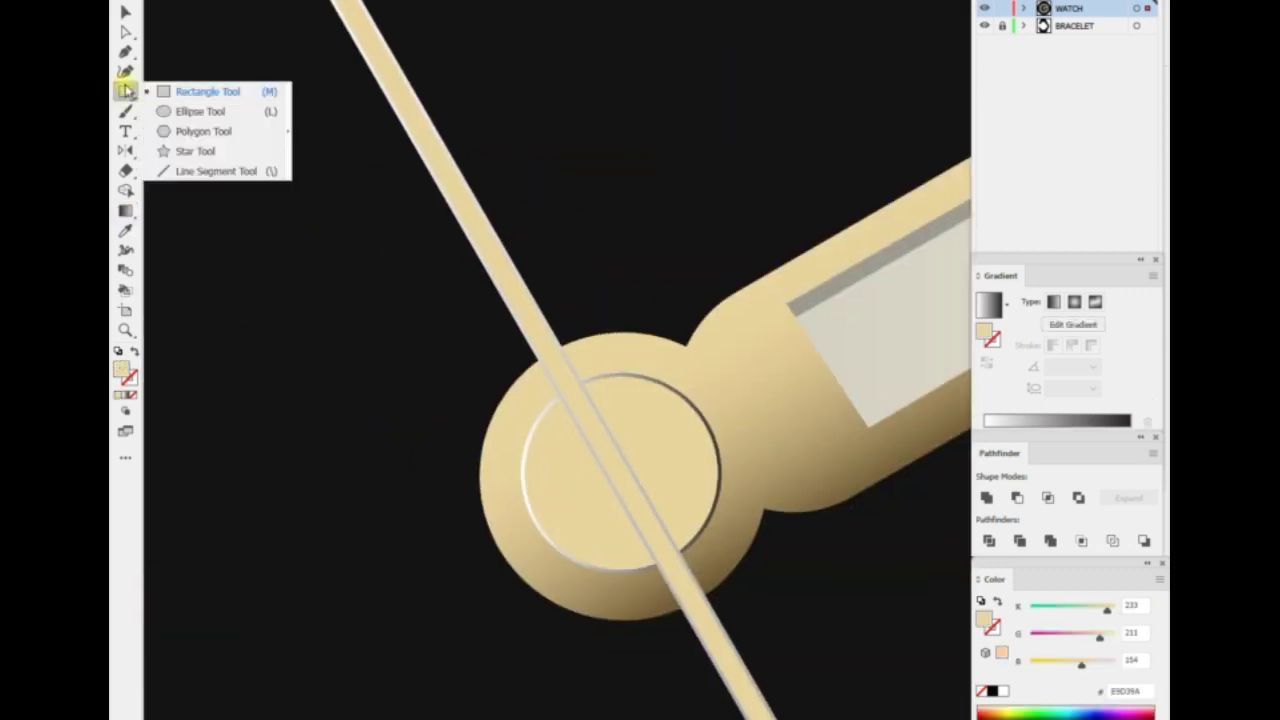
{"action": "left_click", "coordinate": [200, 111]}
{"action": "mouse_move", "coordinate": [598, 453]}
{"action": "left_mouse_down"}
{"action": "mouse_move", "coordinate": [644, 498]}
{"action": "mouse_move", "coordinate": [620, 480]}
{"action": "left_mouse_up"}
{"action": "key", "text": "v"}
Give the small circle a radial gradient with a darkened centre pin.
{"action": "scroll", "coordinate": [457, 534], "scroll_direction": "down", "scroll_amount": 5}
{"action": "scroll", "coordinate": [457, 534], "scroll_direction": "up", "scroll_amount": 3}
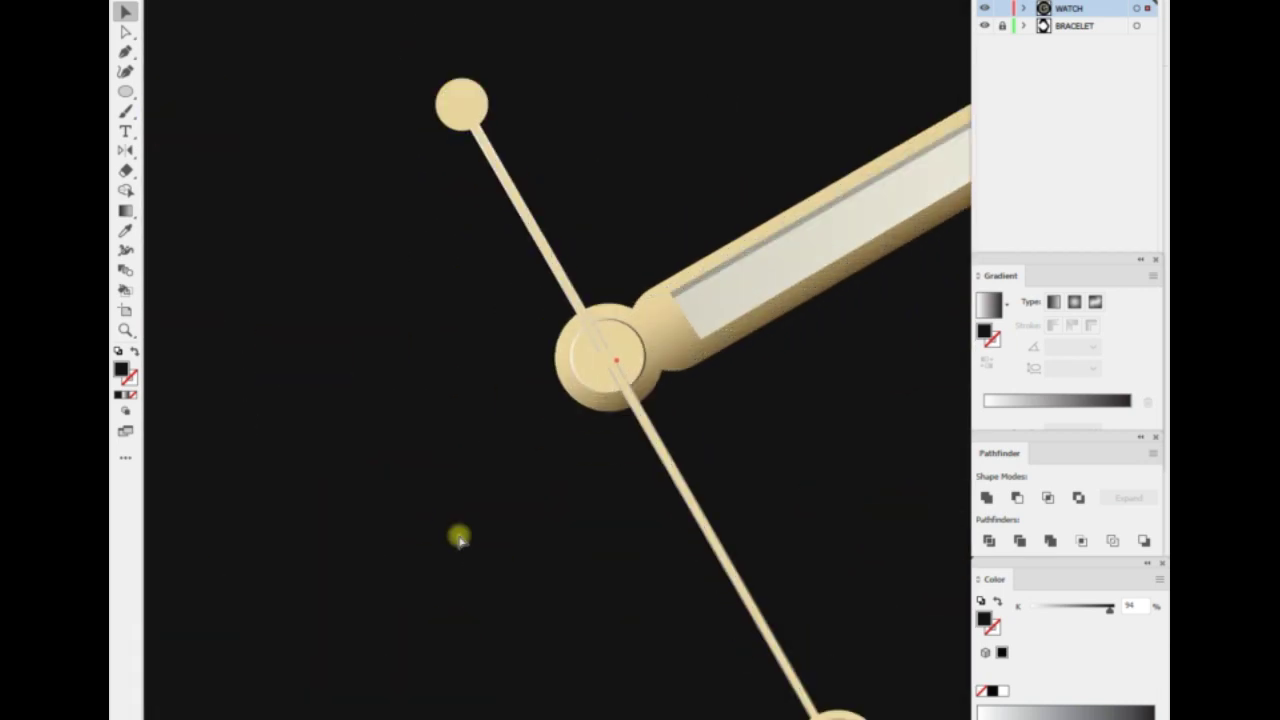
{"action": "scroll", "coordinate": [585, 362], "scroll_direction": "up", "scroll_amount": 3}
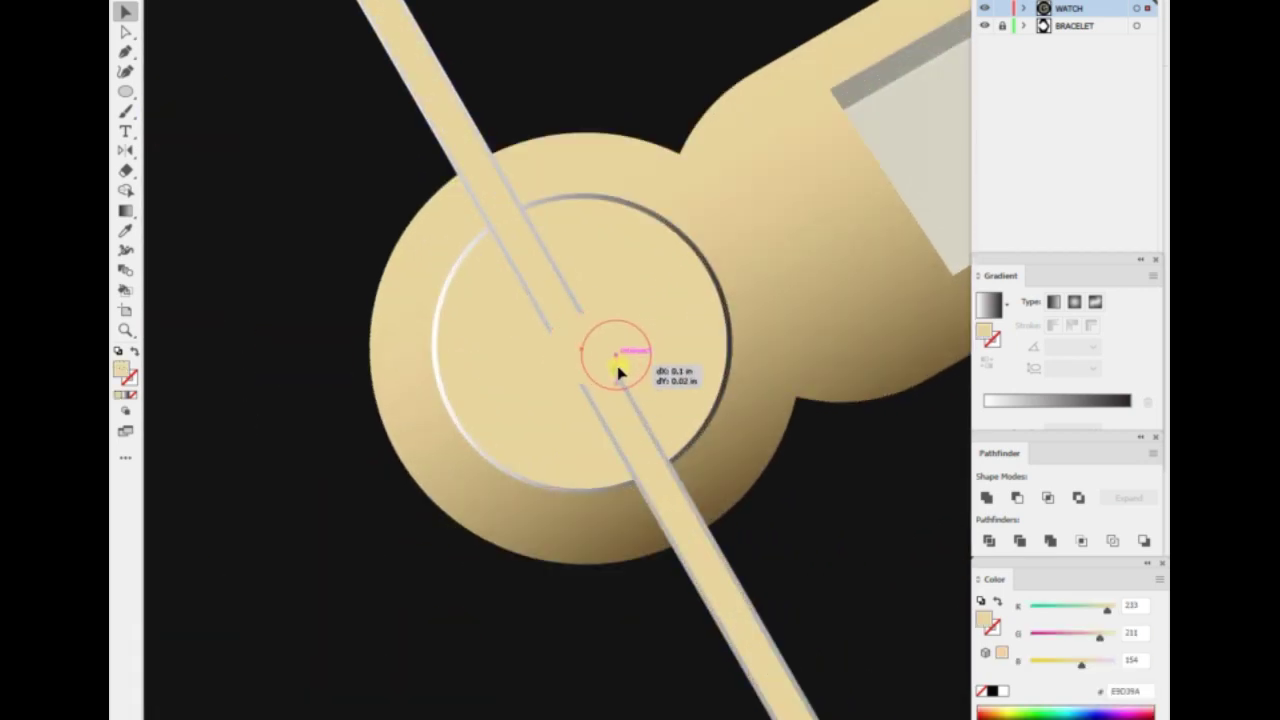
{"action": "left_click", "coordinate": [1074, 301]}
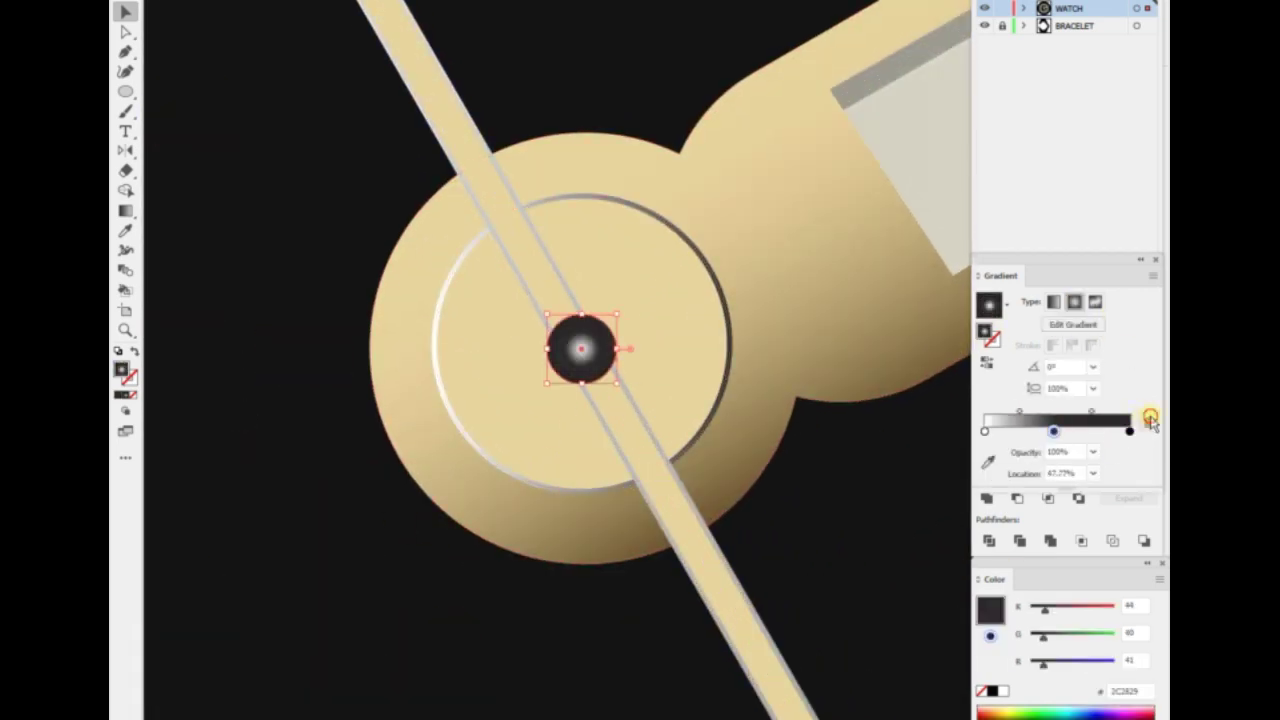
{"action": "left_click", "coordinate": [1122, 430]}
{"action": "left_click_drag", "start_coordinate": [1112, 438], "coordinate": [1092, 437]}
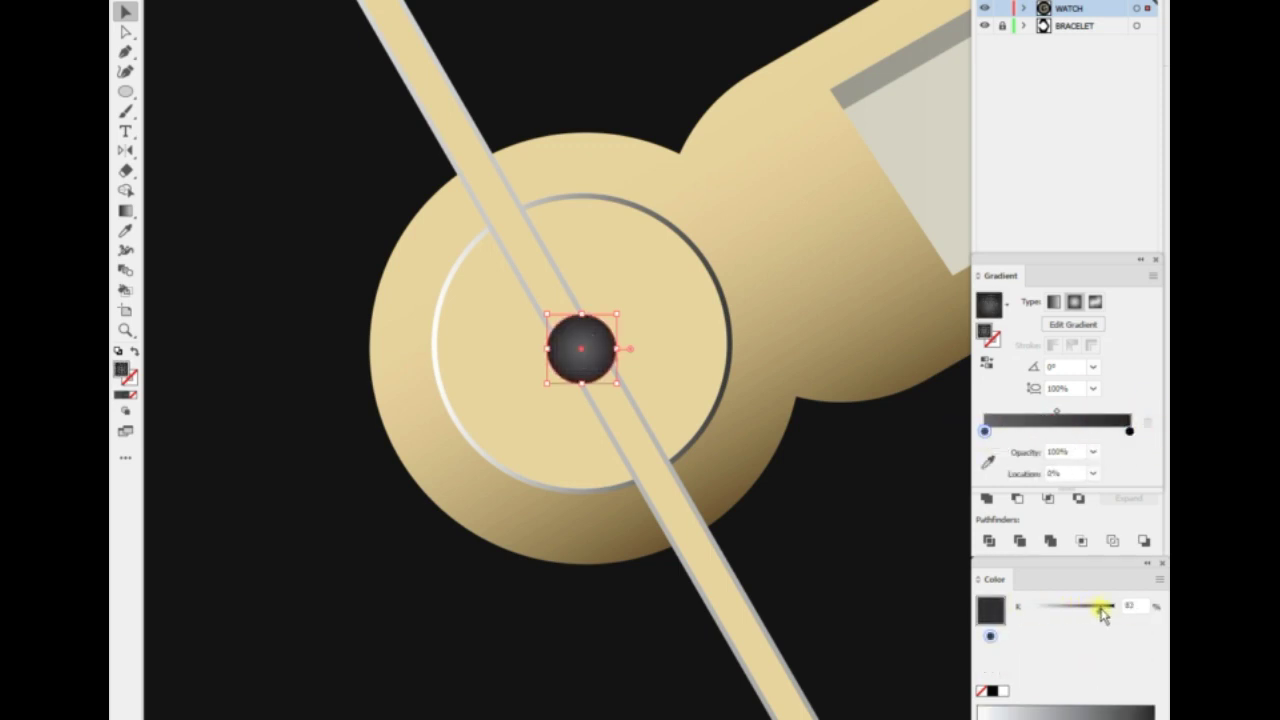
{"action": "scroll", "coordinate": [503, 591], "scroll_direction": "down", "scroll_amount": 5}
{"action": "scroll", "coordinate": [391, 600], "scroll_direction": "down", "scroll_amount": 5}
{"action": "left_click", "coordinate": [382, 602]}
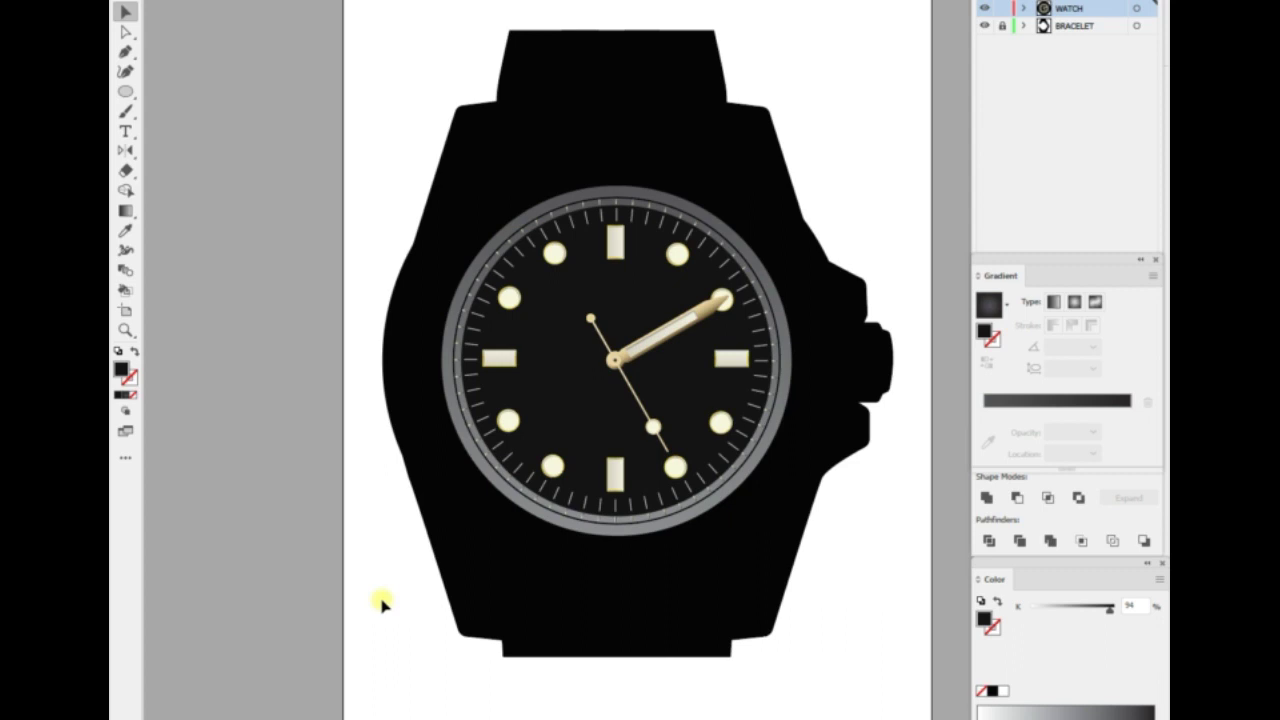
Add a hub cap circle over the hand hub with the hand's gold gradient, re-angled.
{"action": "scroll", "coordinate": [381, 600], "scroll_direction": "up", "scroll_amount": 1}
{"action": "scroll", "coordinate": [380, 600], "scroll_direction": "up", "scroll_amount": 5}
{"action": "scroll", "coordinate": [449, 534], "scroll_direction": "up", "scroll_amount": 2}
{"action": "scroll", "coordinate": [466, 557], "scroll_direction": "up", "scroll_amount": 1}
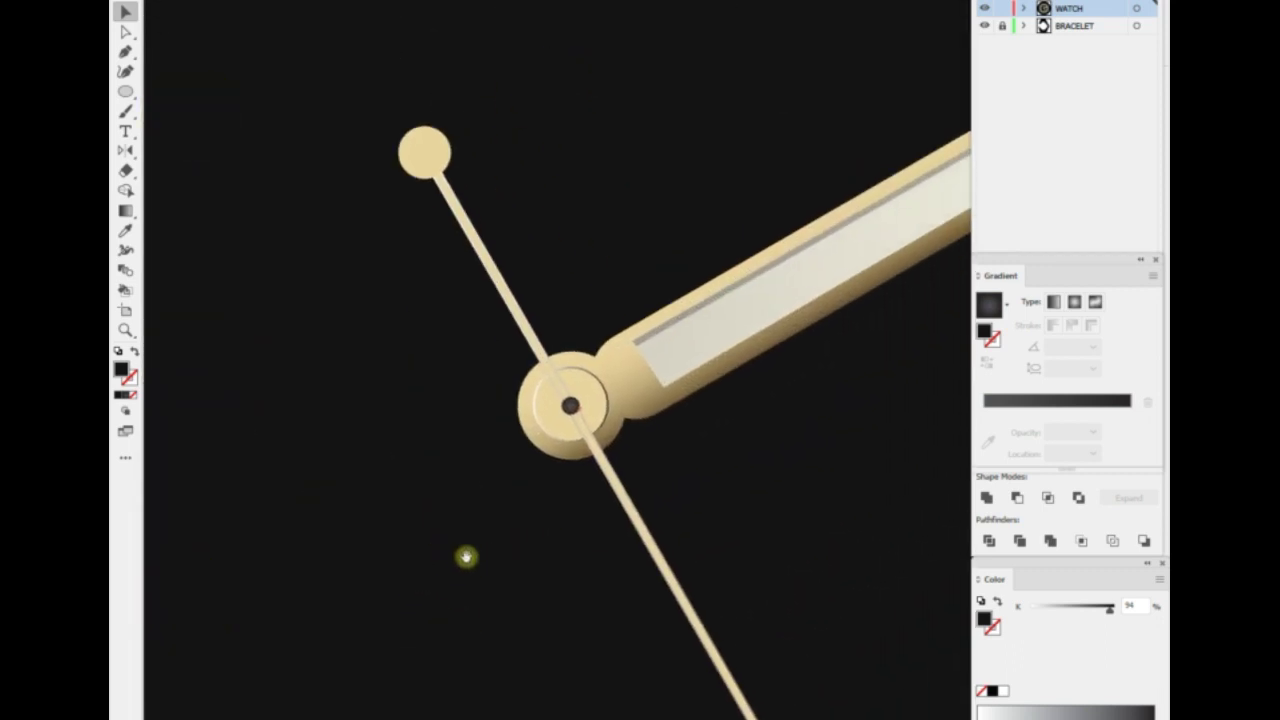
{"action": "left_click_drag", "start_coordinate": [491, 335], "coordinate": [552, 394]}
{"action": "key", "text": "v"}
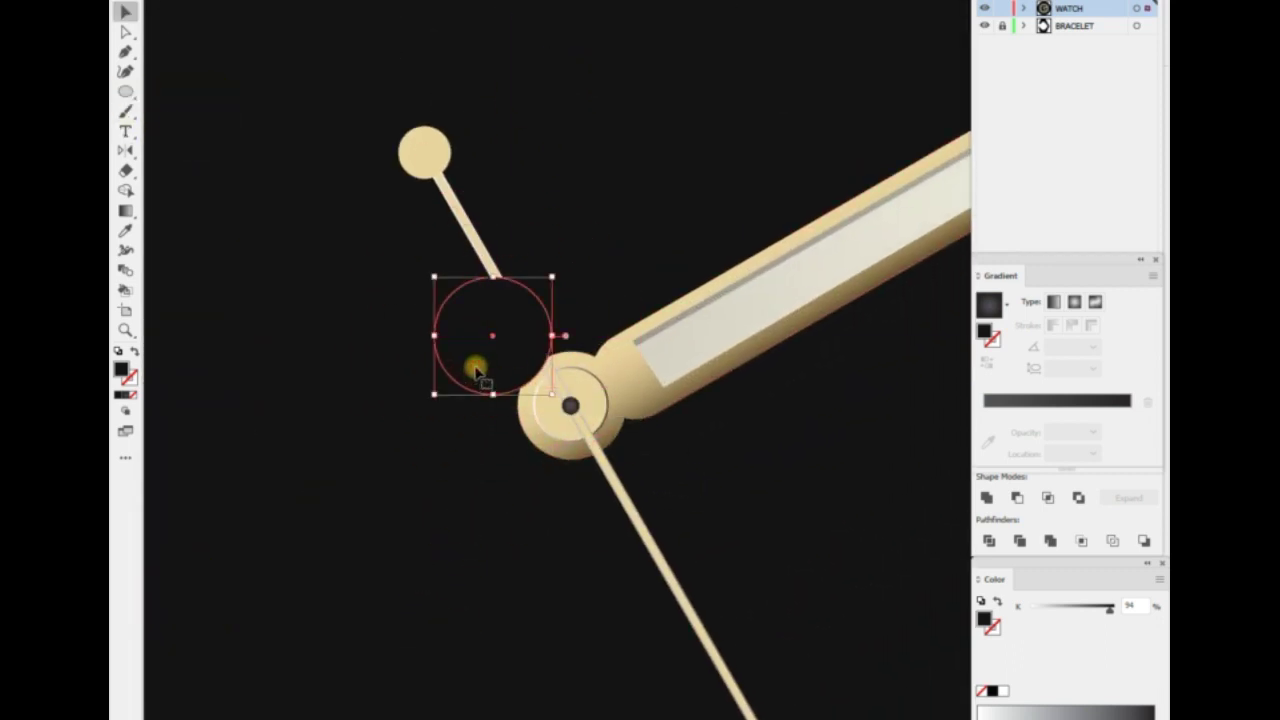
{"action": "left_click_drag", "start_coordinate": [551, 440], "coordinate": [552, 441]}
{"action": "left_click", "coordinate": [576, 324]}
{"action": "key", "text": "v"}
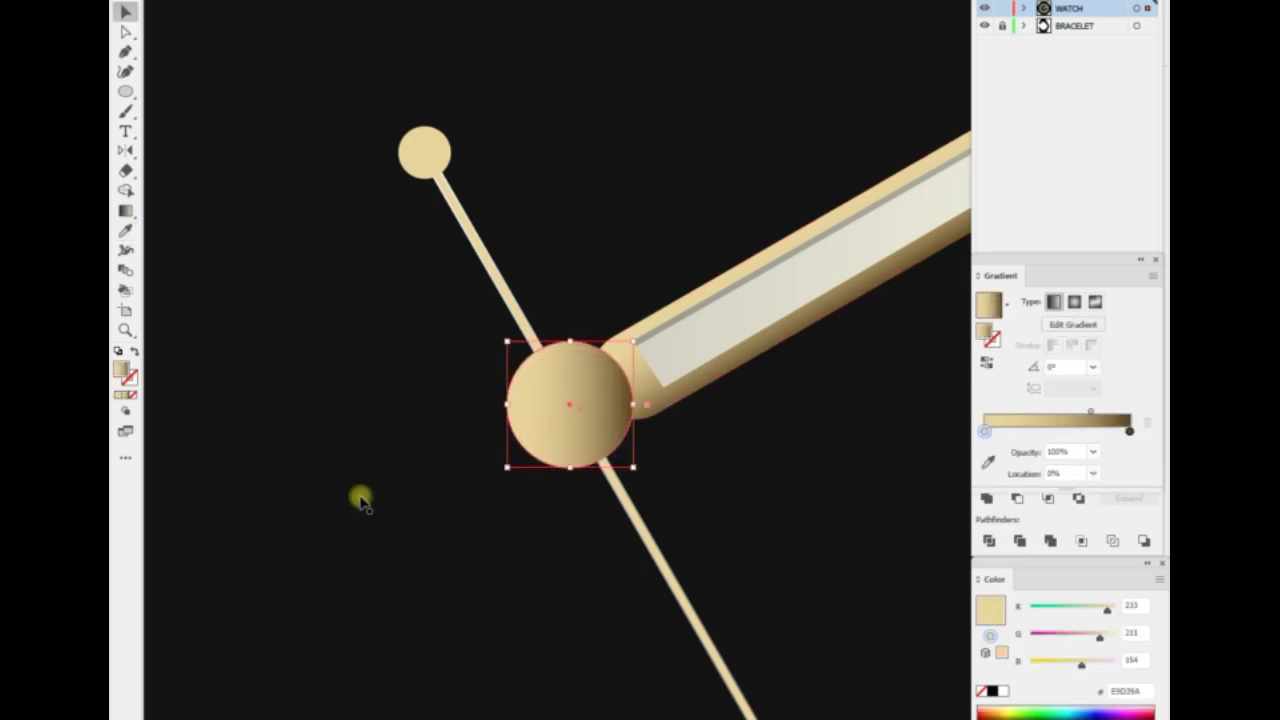
{"action": "left_click", "coordinate": [125, 211]}
{"action": "left_click_drag", "start_coordinate": [571, 323], "coordinate": [571, 428]}
{"action": "key", "text": "v"}
{"action": "left_click", "coordinate": [491, 514]}
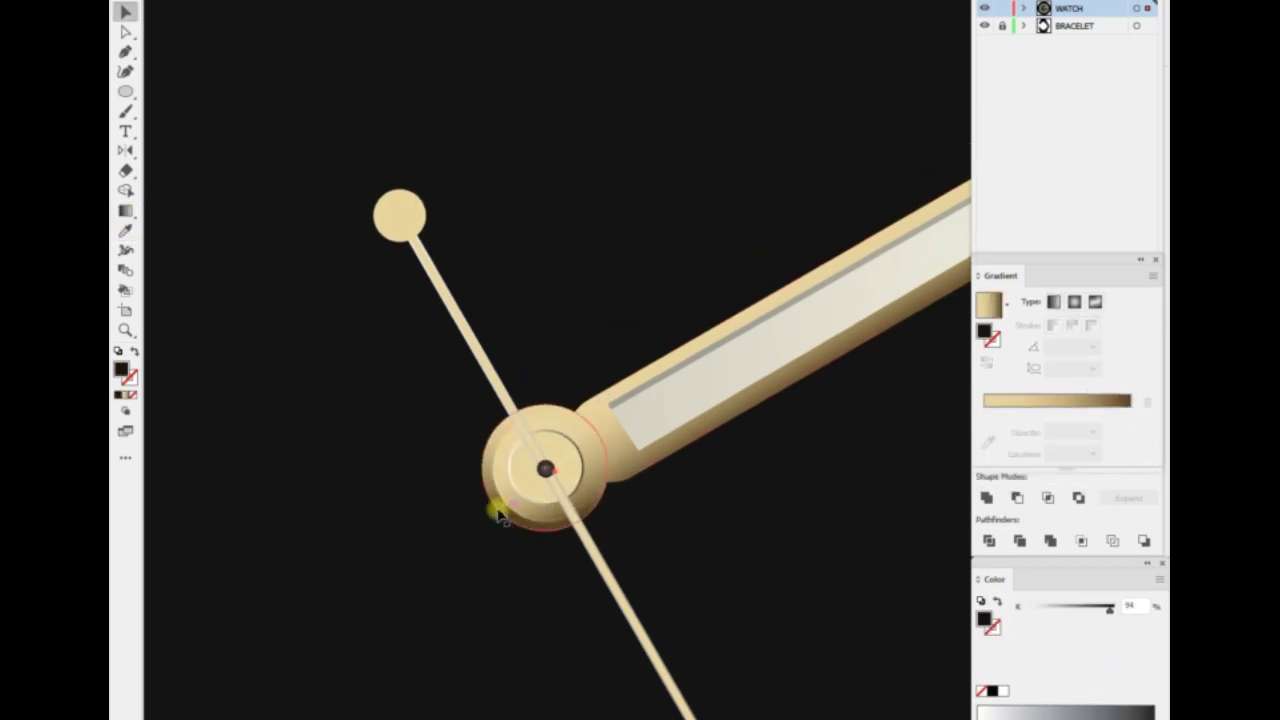
Draw a tall rectangle left of the dial centre for the hour hand.
{"action": "scroll", "coordinate": [448, 380], "scroll_direction": "down", "scroll_amount": 3}
{"action": "scroll", "coordinate": [645, 378], "scroll_direction": "up", "scroll_amount": 2}
{"action": "scroll", "coordinate": [645, 378], "scroll_direction": "up", "scroll_amount": 3}
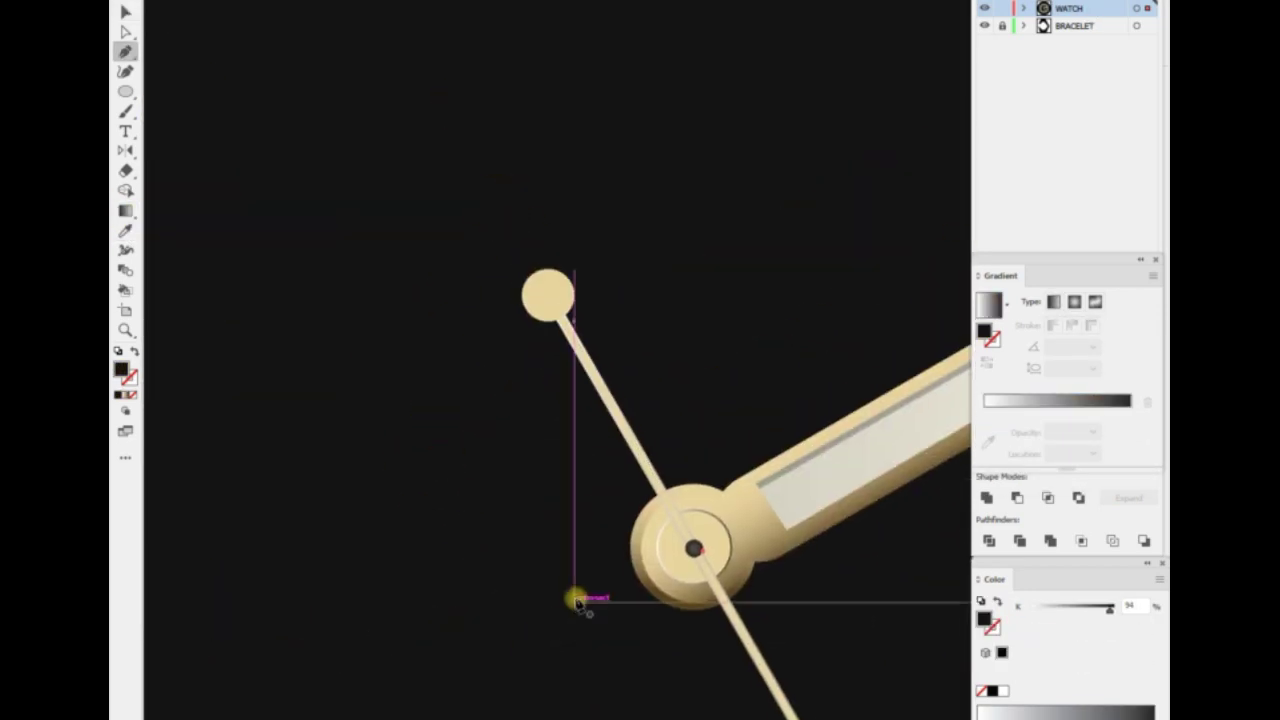
{"action": "left_click_drag", "start_coordinate": [125, 91], "coordinate": [195, 91]}
{"action": "left_click_drag", "start_coordinate": [356, 132], "coordinate": [430, 506]}
{"action": "scroll", "coordinate": [430, 506], "scroll_direction": "down", "scroll_amount": 3}
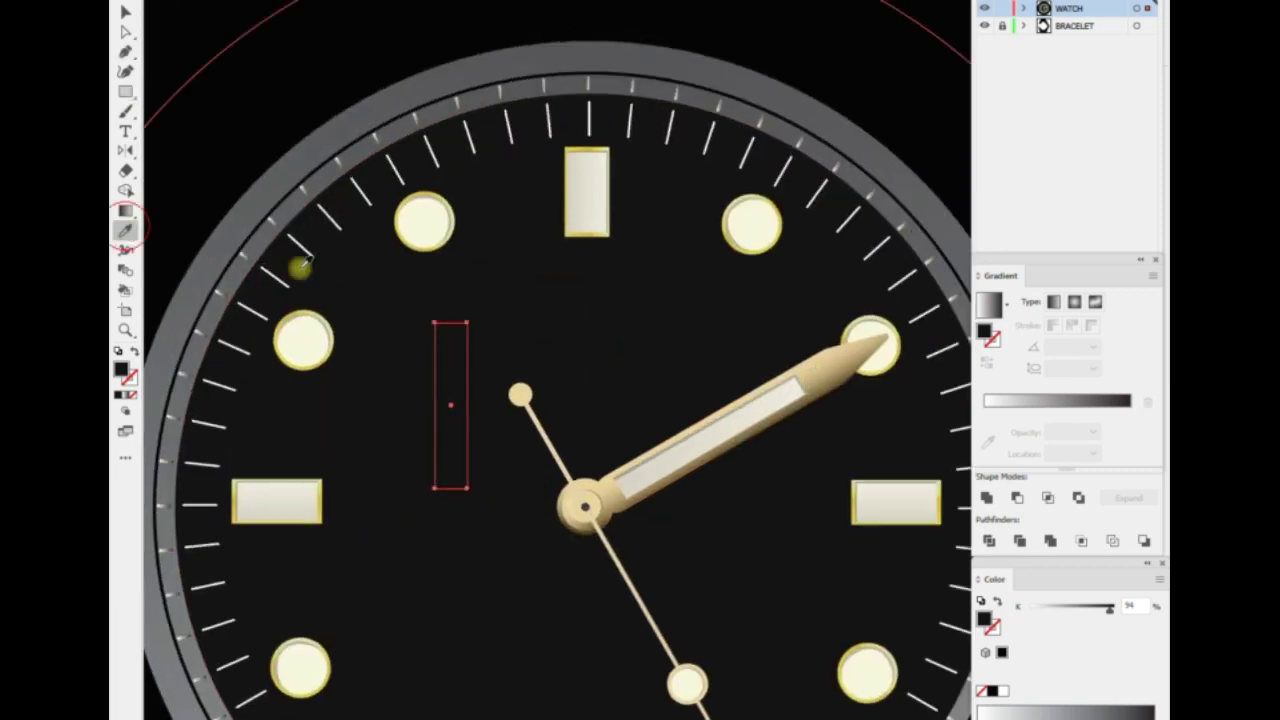
Fill the rectangle with the gold gradient and rotate it 30°.
{"action": "key", "text": "i"}
{"action": "left_click", "coordinate": [760, 411]}
{"action": "key", "text": "v"}
{"action": "right_click", "coordinate": [534, 300]}
{"action": "left_click", "coordinate": [684, 550]}
{"action": "left_click", "coordinate": [890, 296]}
{"action": "type", "text": "30"}
{"action": "left_click", "coordinate": [820, 361]}
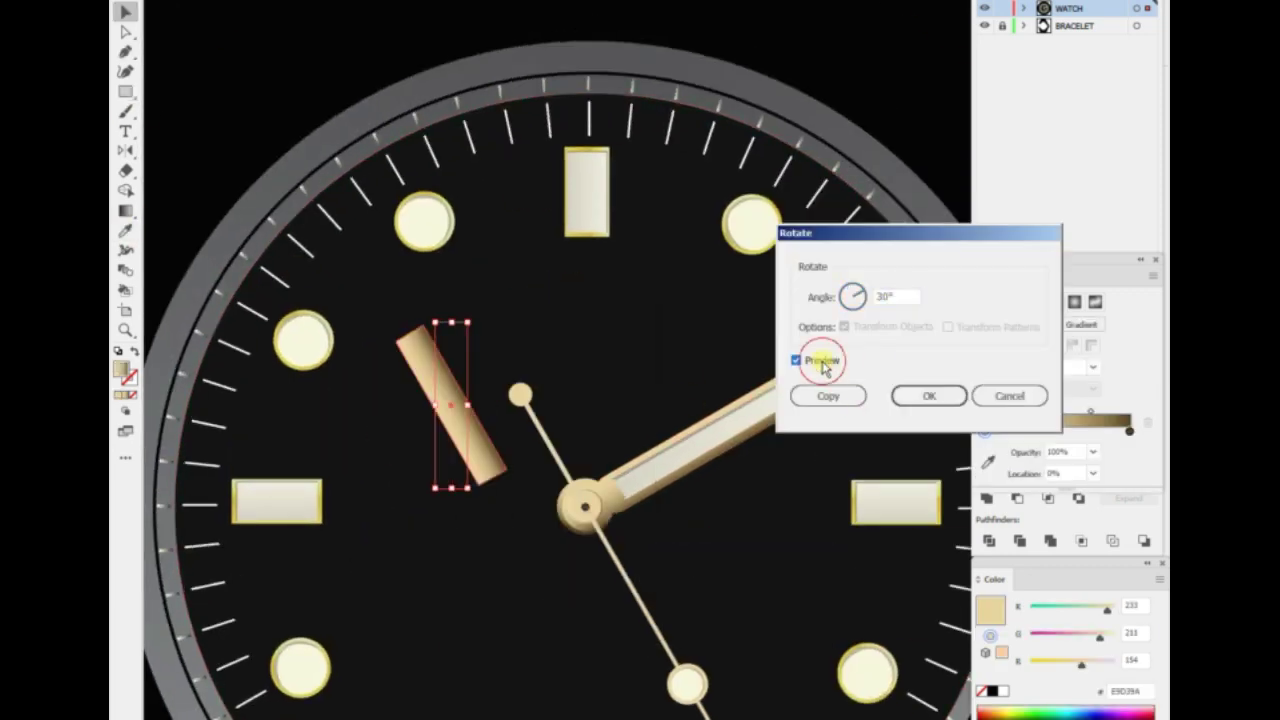
{"action": "left_click", "coordinate": [927, 398]}
Repeat the rotation to reach 60° and move the hand onto the dial centre.
{"action": "right_click", "coordinate": [617, 320]}
{"action": "left_click", "coordinate": [775, 532]}
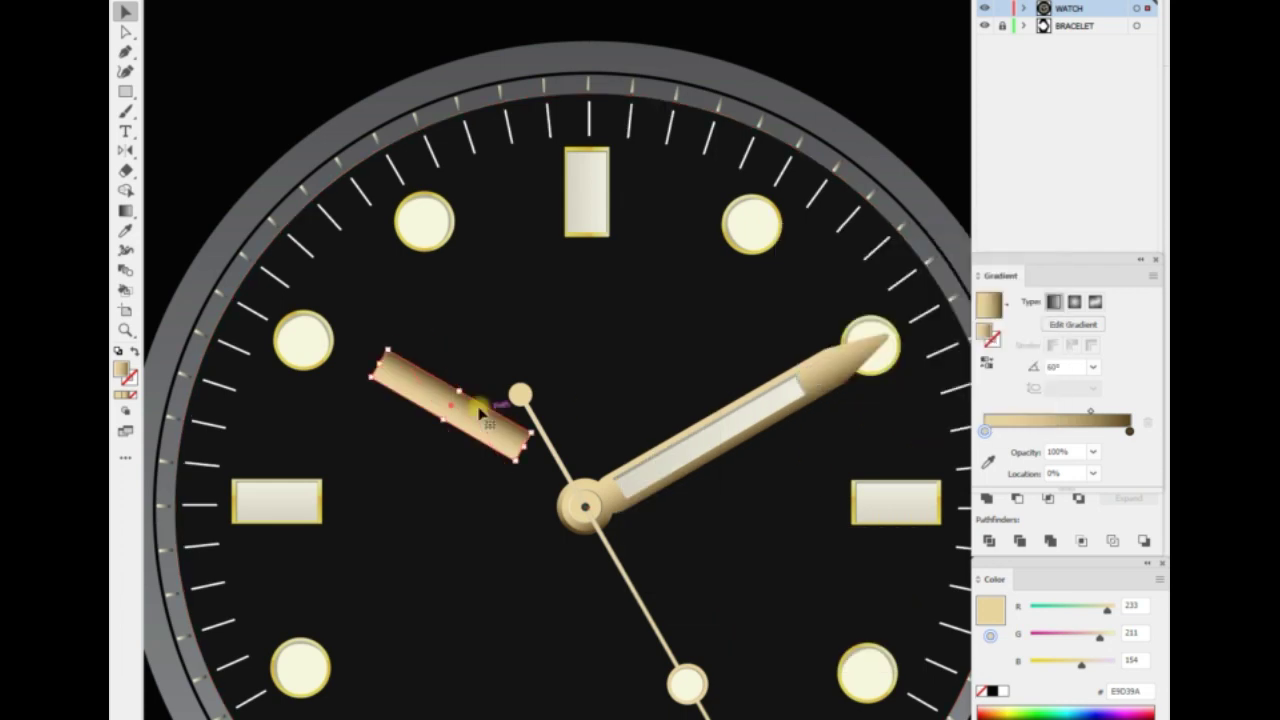
{"action": "mouse_move", "coordinate": [481, 429]}
{"action": "left_mouse_down"}
{"action": "mouse_move", "coordinate": [519, 474]}
{"action": "mouse_move", "coordinate": [429, 523]}
{"action": "left_mouse_up"}
{"action": "scroll", "coordinate": [429, 523], "scroll_direction": "up", "scroll_amount": 5}
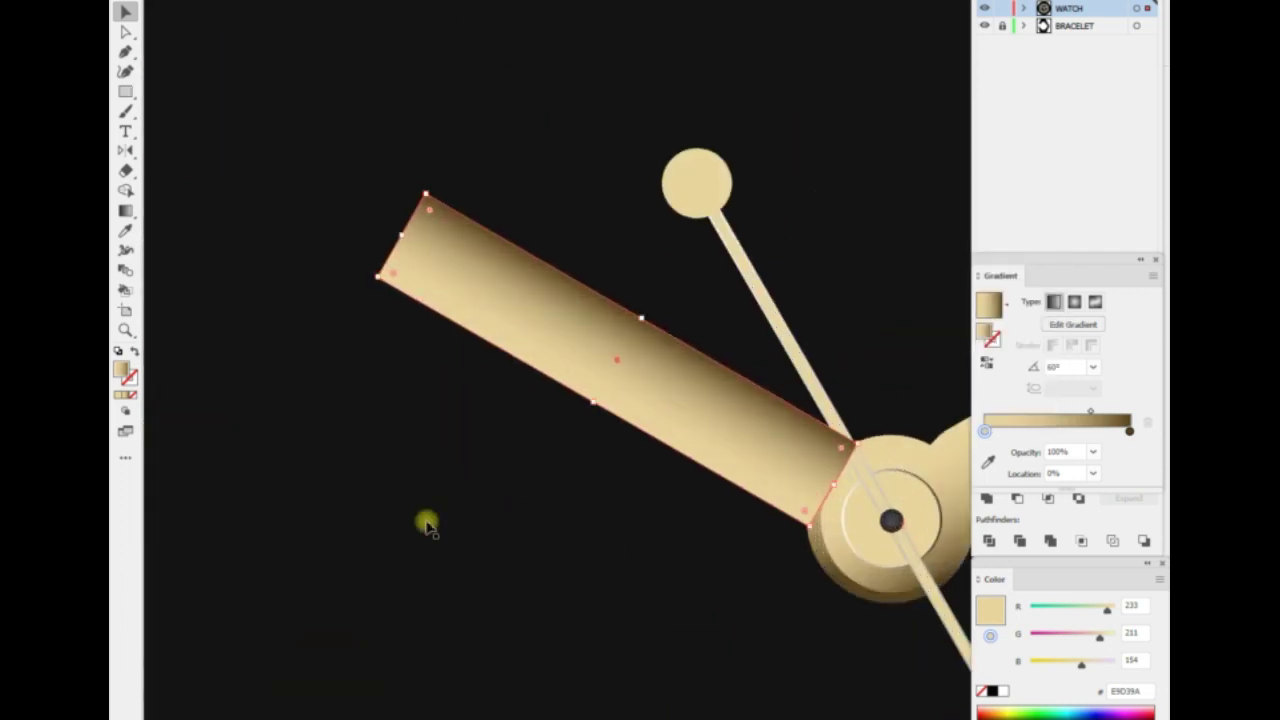
{"action": "left_click", "coordinate": [471, 517]}
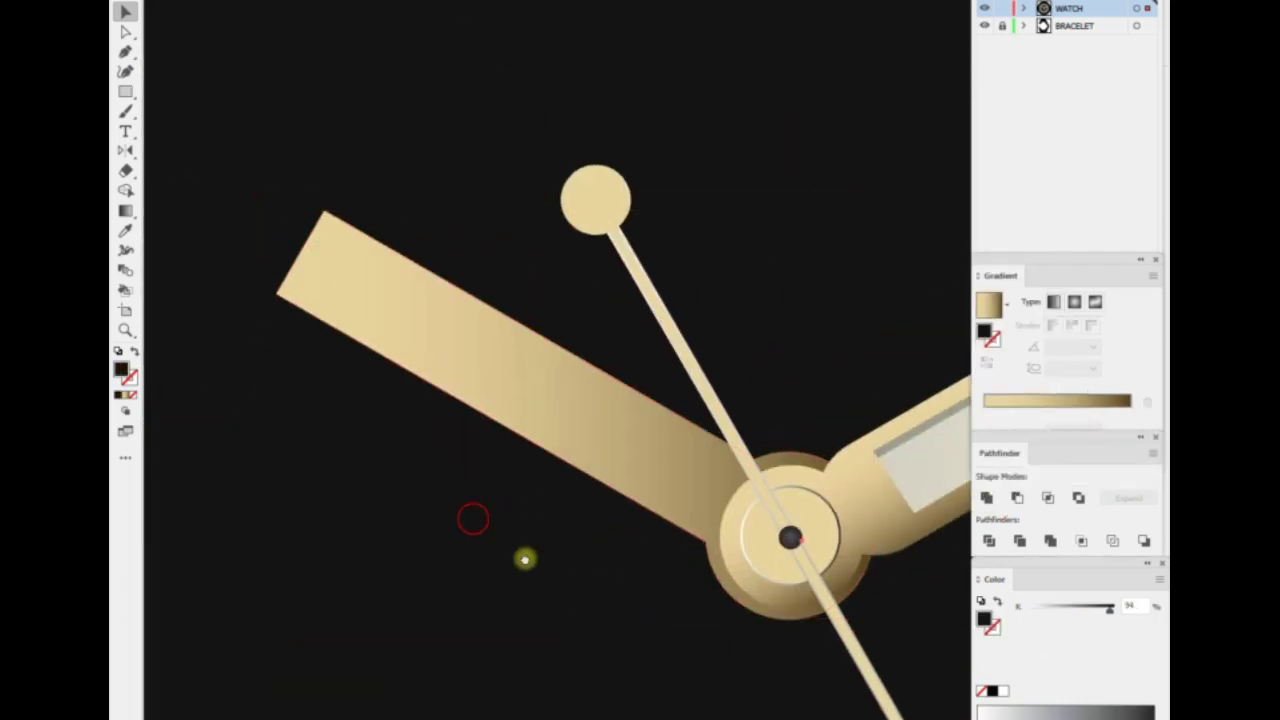
Pen-draw a pointed tip triangle and unite it with the hour hand.
{"action": "key", "text": "p"}
{"action": "left_click", "coordinate": [607, 399]}
{"action": "key", "text": "v"}
{"action": "key", "text": "period"}
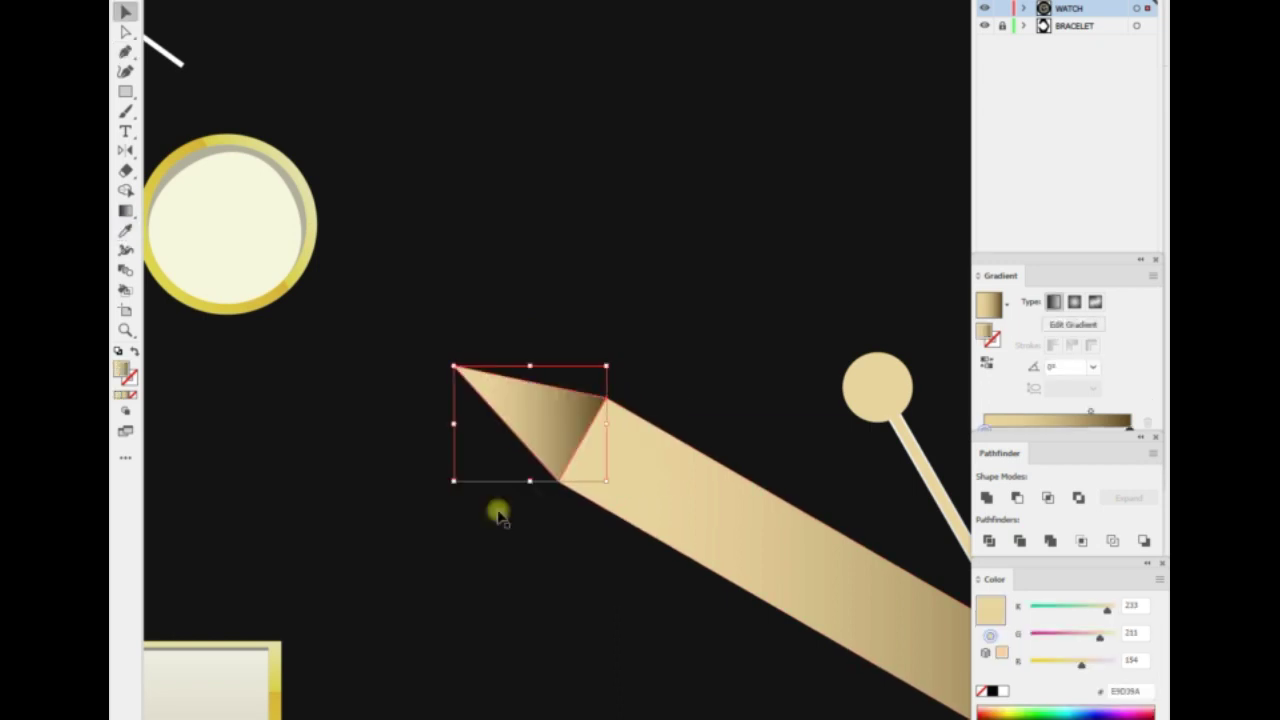
{"action": "key", "text": "ctrl+z"}
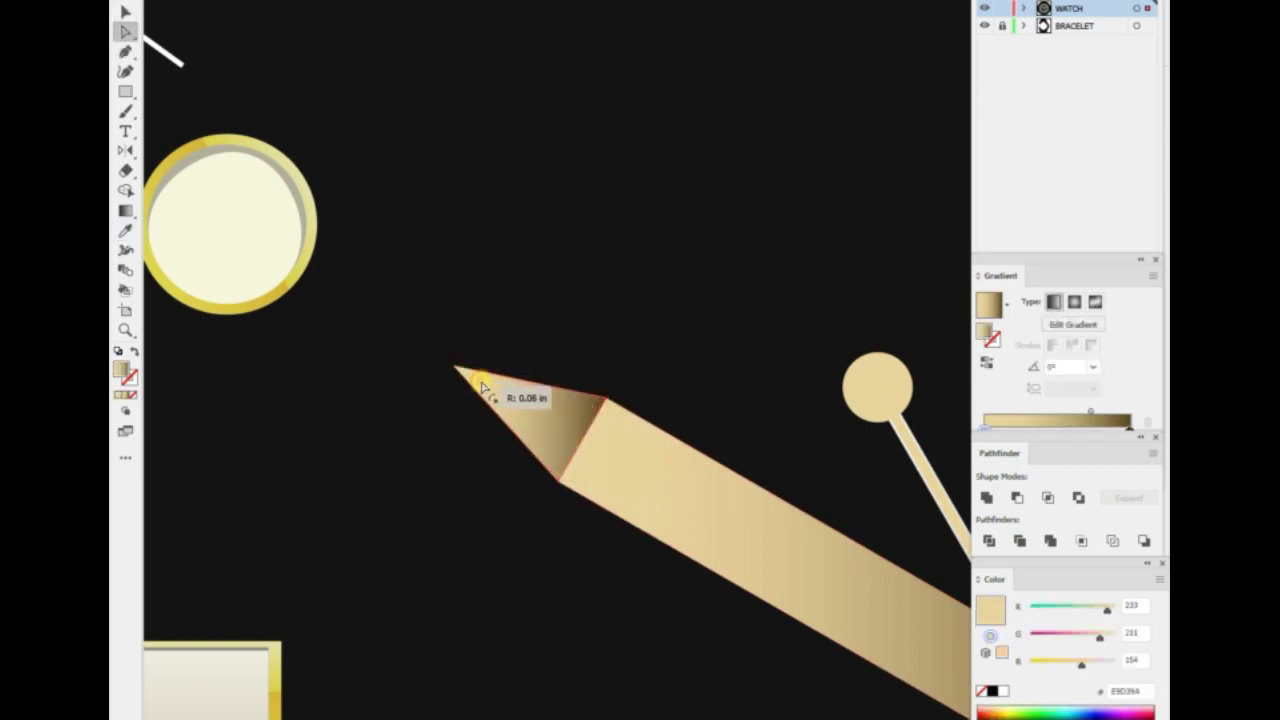
{"action": "key", "text": "v"}
{"action": "key", "text": "ctrl+0"}
{"action": "key", "text": "ctrl+plus"}
{"action": "left_click", "coordinate": [414, 395]}
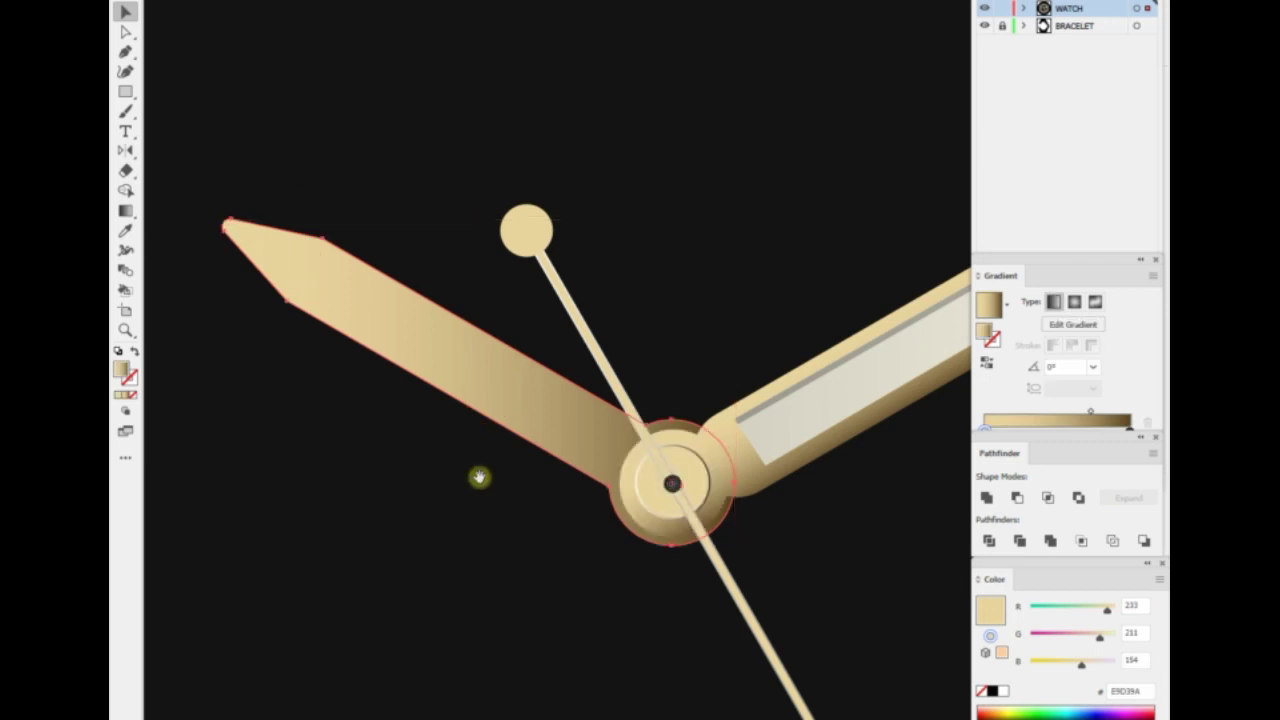
{"action": "left_click_drag", "start_coordinate": [479, 477], "coordinate": [461, 525]}
{"action": "left_click", "coordinate": [360, 474]}
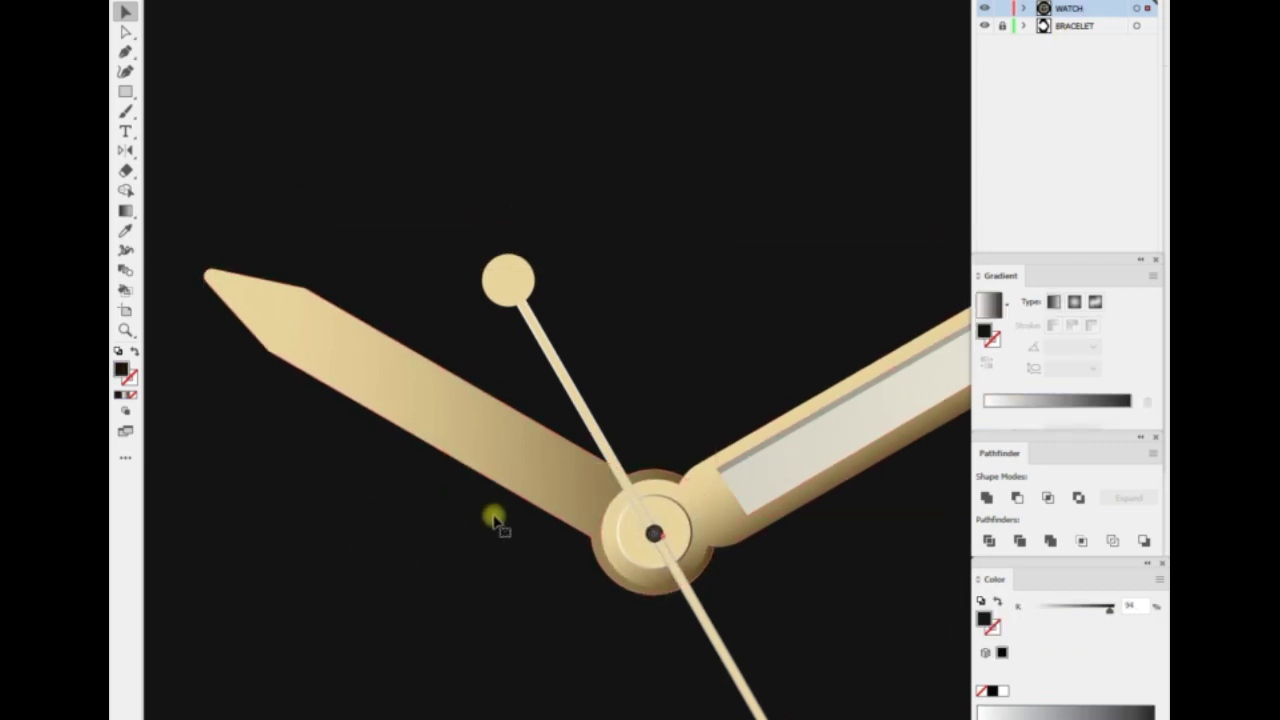
{"action": "key", "text": "p"}
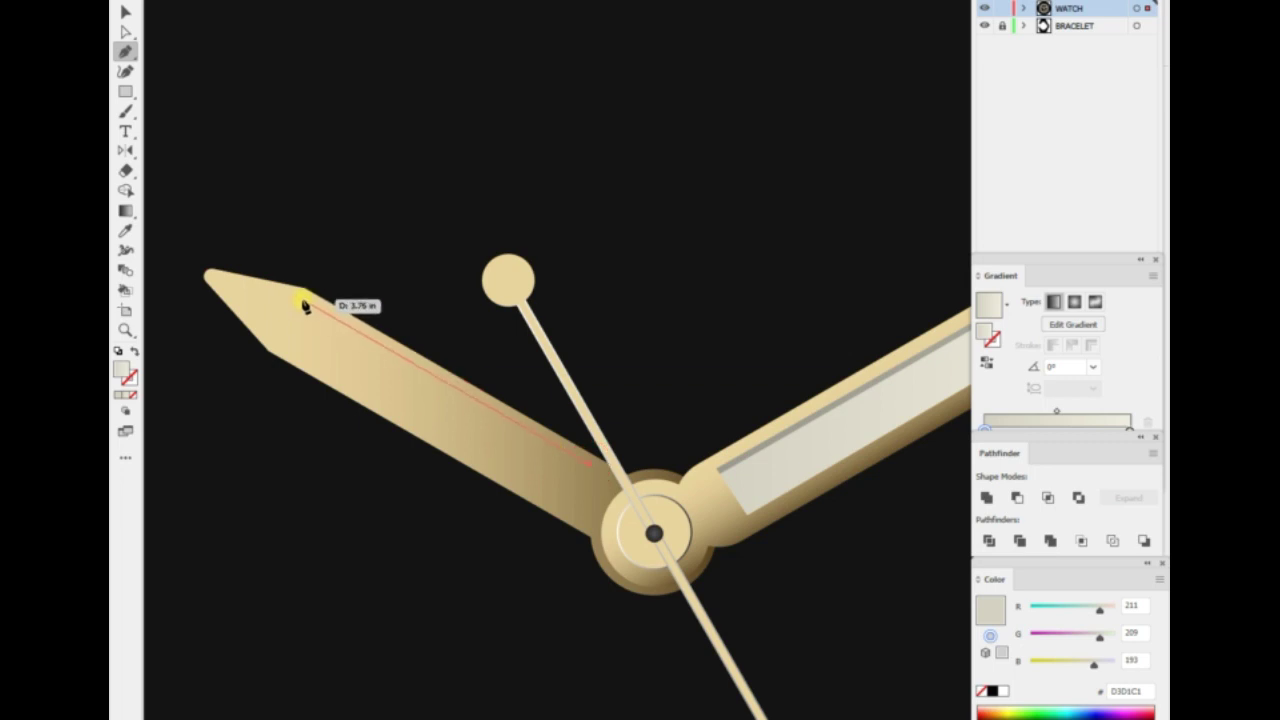
Pen the hour hand's inner inlay and angle its cream gradient along the hand.
{"action": "left_click", "coordinate": [216, 281]}
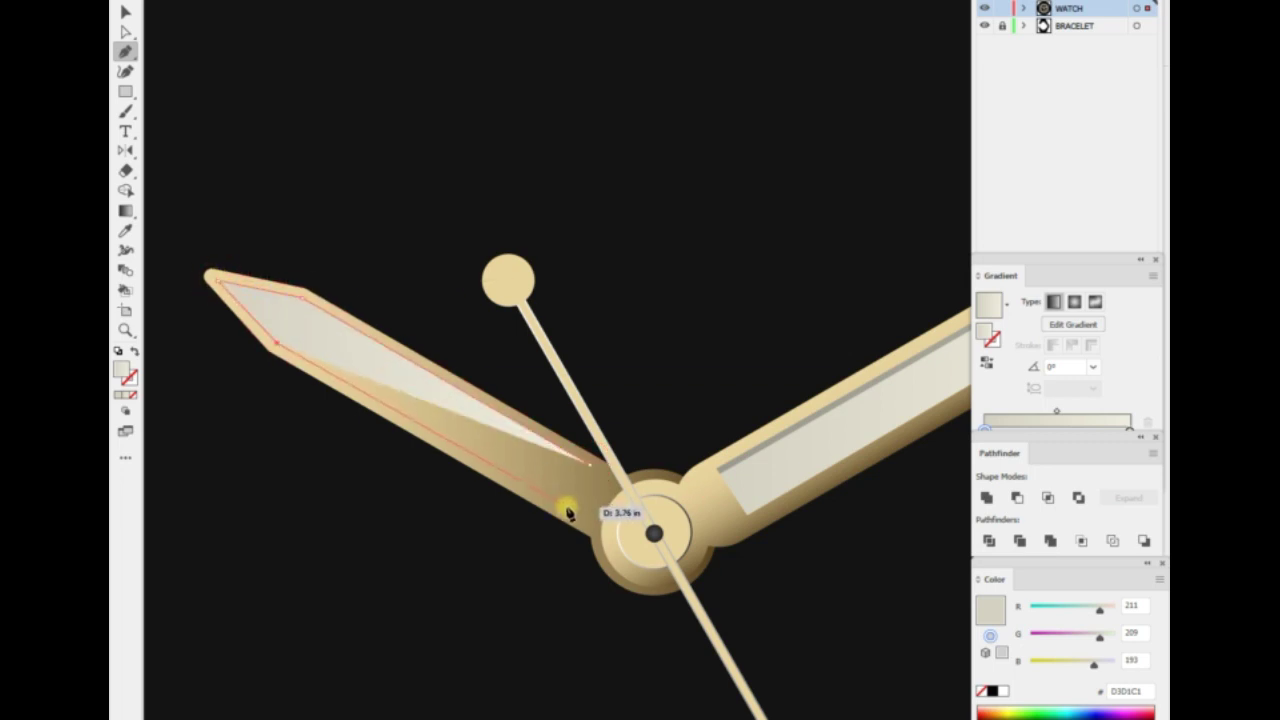
{"action": "left_click", "coordinate": [567, 510]}
{"action": "key", "text": "g"}
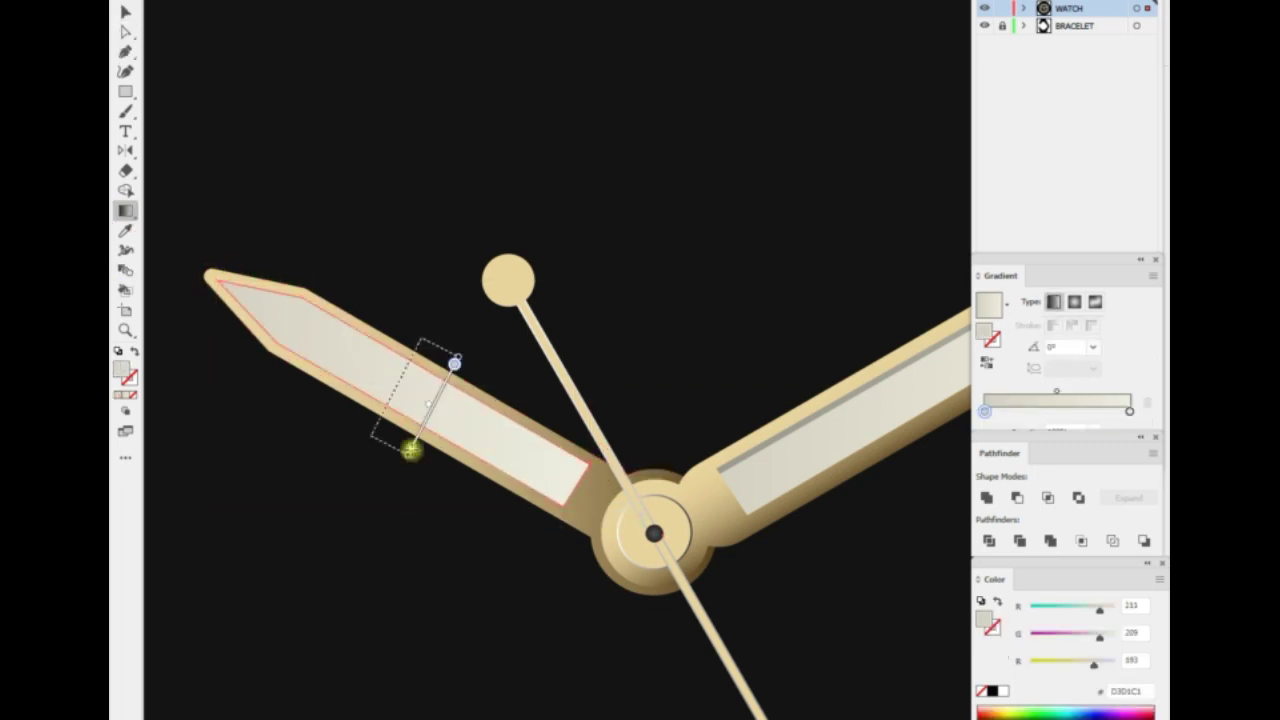
{"action": "left_click_drag", "start_coordinate": [380, 410], "coordinate": [415, 352]}
{"action": "key", "text": "v"}
{"action": "key", "text": "ctrl+shift+a"}
{"action": "scroll", "coordinate": [800, 428], "scroll_direction": "down", "scroll_amount": 3}
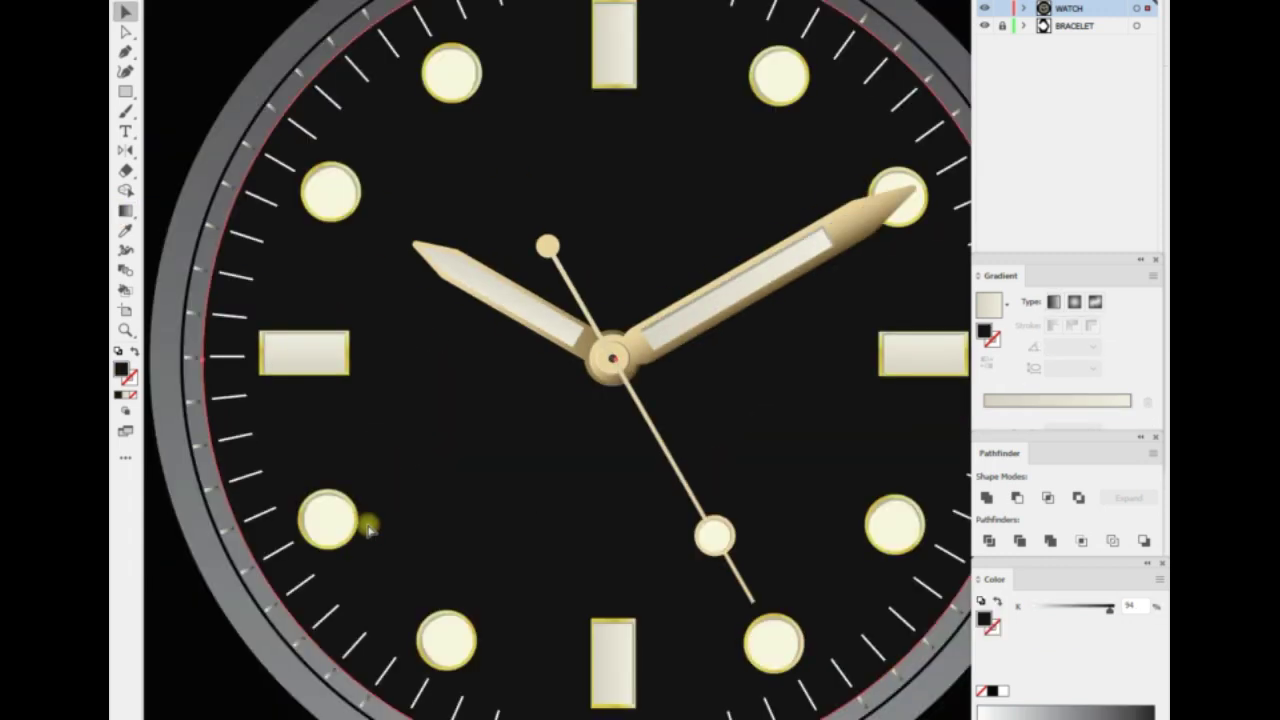
{"action": "scroll", "coordinate": [366, 523], "scroll_direction": "up", "scroll_amount": 5}
Pen a thin grey bevel strip along the hour hand's top edge.
{"action": "left_click", "coordinate": [758, 478]}
{"action": "scroll", "coordinate": [611, 396], "scroll_direction": "up", "scroll_amount": 5}
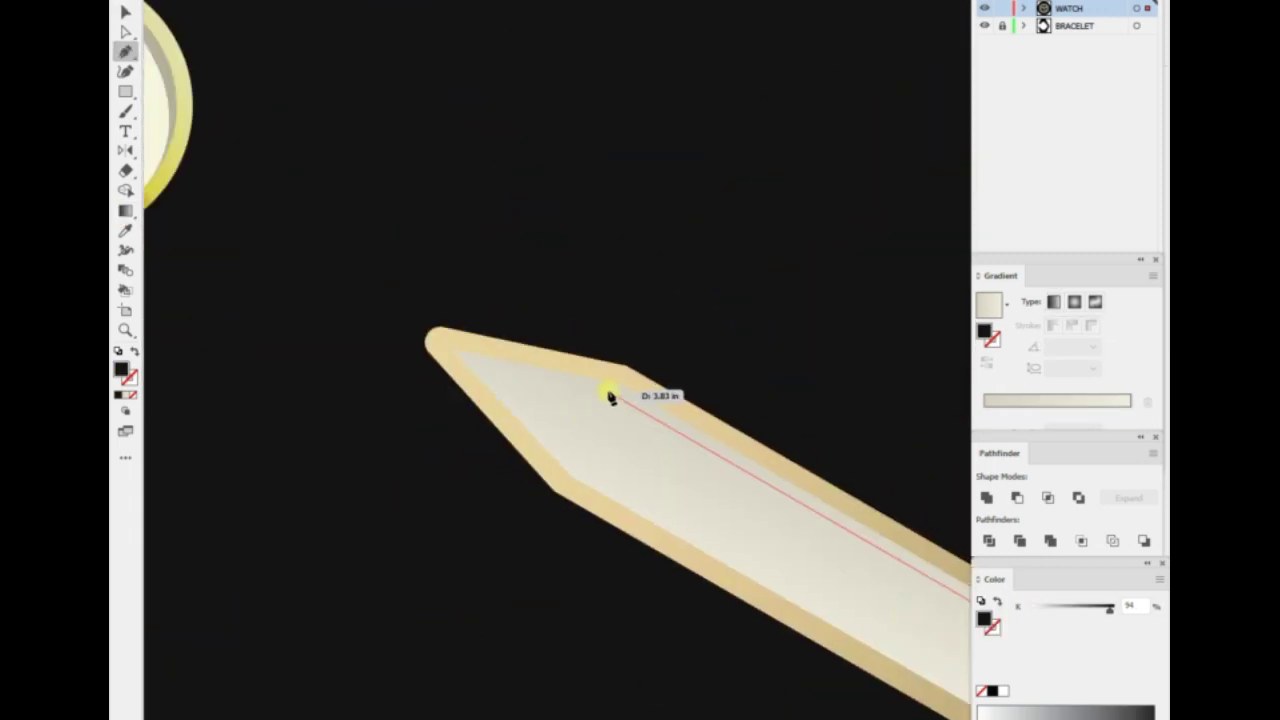
{"action": "left_click", "coordinate": [460, 362]}
{"action": "scroll", "coordinate": [626, 380], "scroll_direction": "down", "scroll_amount": 5}
{"action": "left_click", "coordinate": [694, 494]}
{"action": "scroll", "coordinate": [694, 494], "scroll_direction": "up", "scroll_amount": 5}
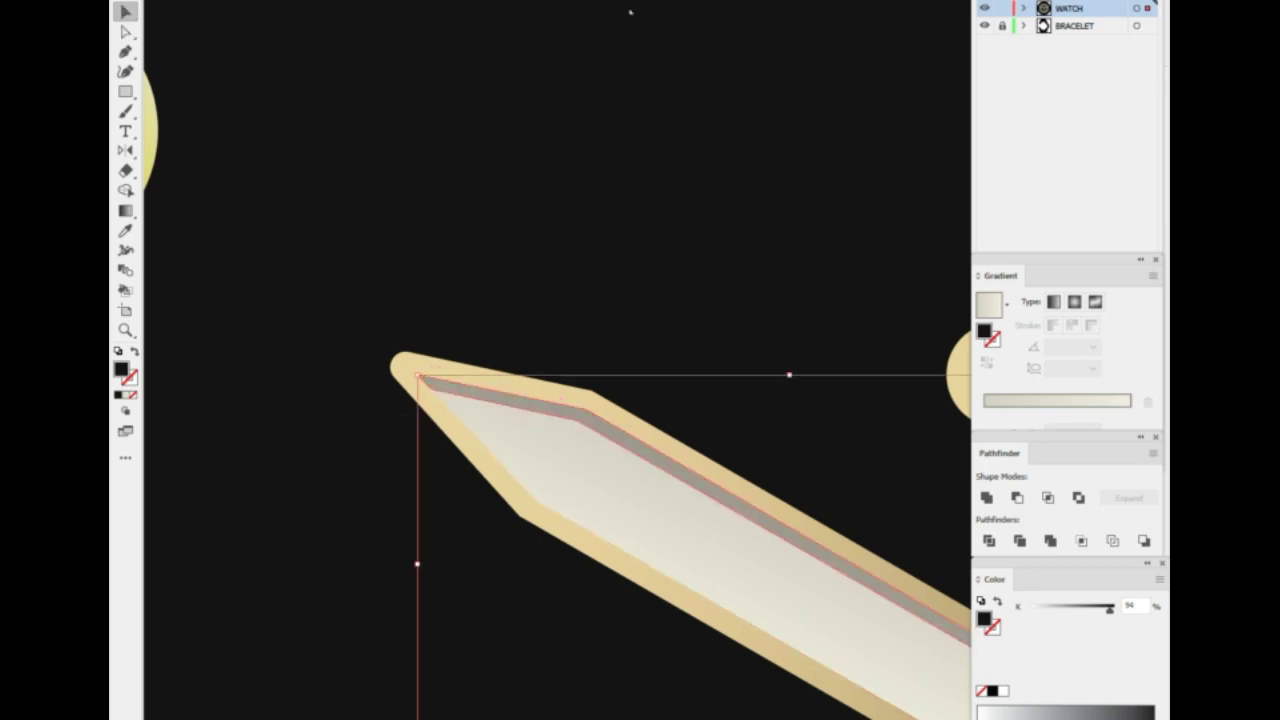
{"action": "key", "text": "ctrl+shift+a"}
{"action": "scroll", "coordinate": [605, 357], "scroll_direction": "down", "scroll_amount": 3}
{"action": "scroll", "coordinate": [517, 451], "scroll_direction": "up", "scroll_amount": 4}
{"action": "scroll", "coordinate": [517, 451], "scroll_direction": "up", "scroll_amount": 1}
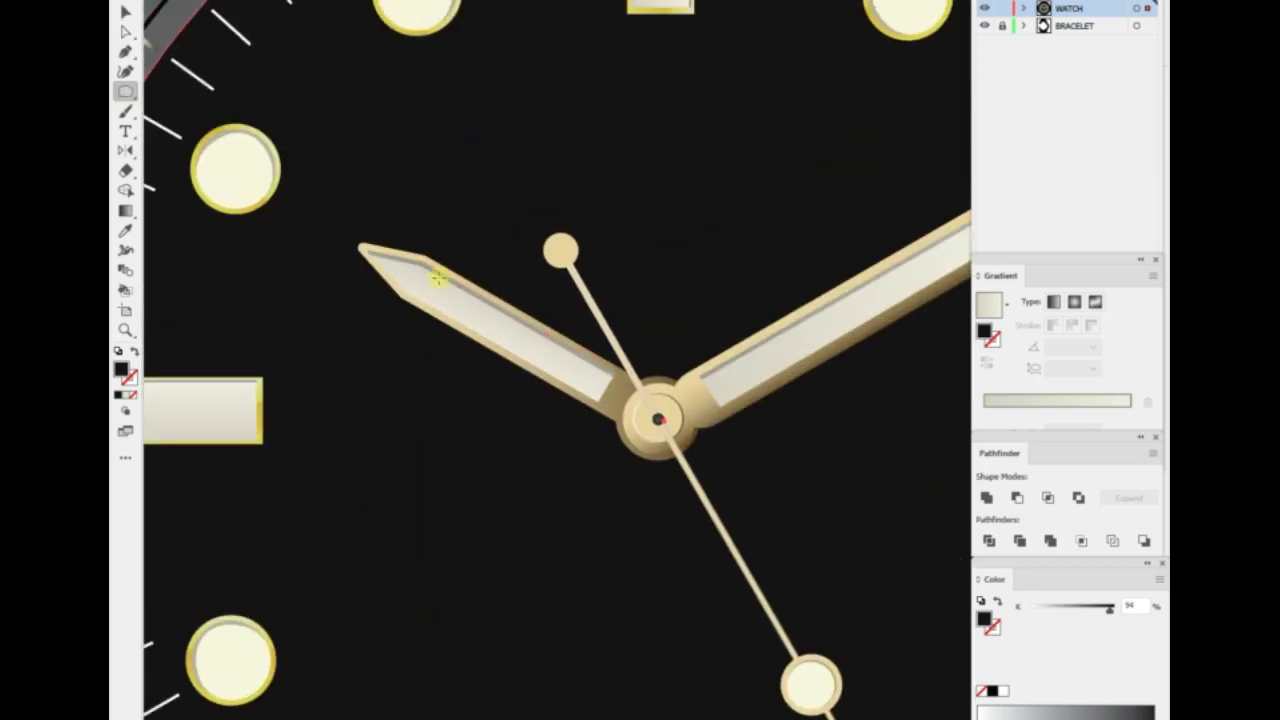
Draw a circle on the hour hand and make an in-place copy of it.
{"action": "left_click_drag", "start_coordinate": [508, 372], "coordinate": [510, 372]}
{"action": "left_click_drag", "start_coordinate": [474, 358], "coordinate": [490, 365]}
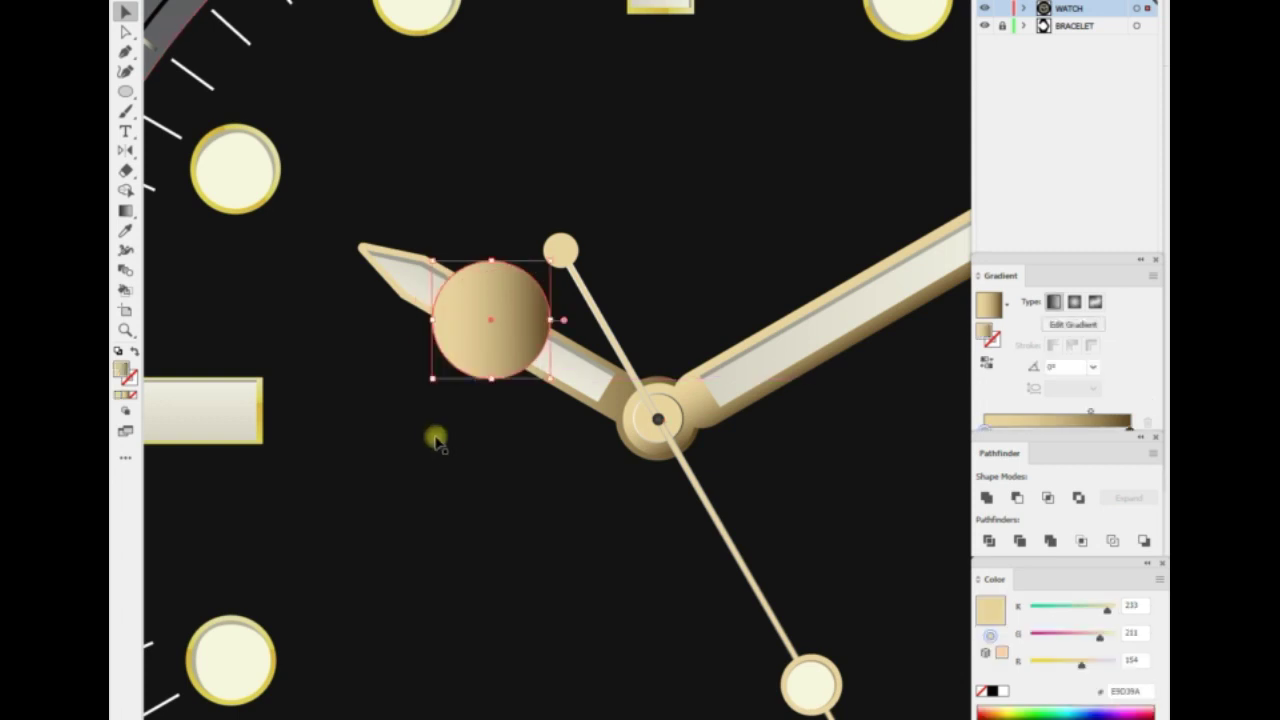
{"action": "left_click", "coordinate": [434, 437]}
{"action": "left_click", "coordinate": [494, 363]}
{"action": "key", "text": "Return"}
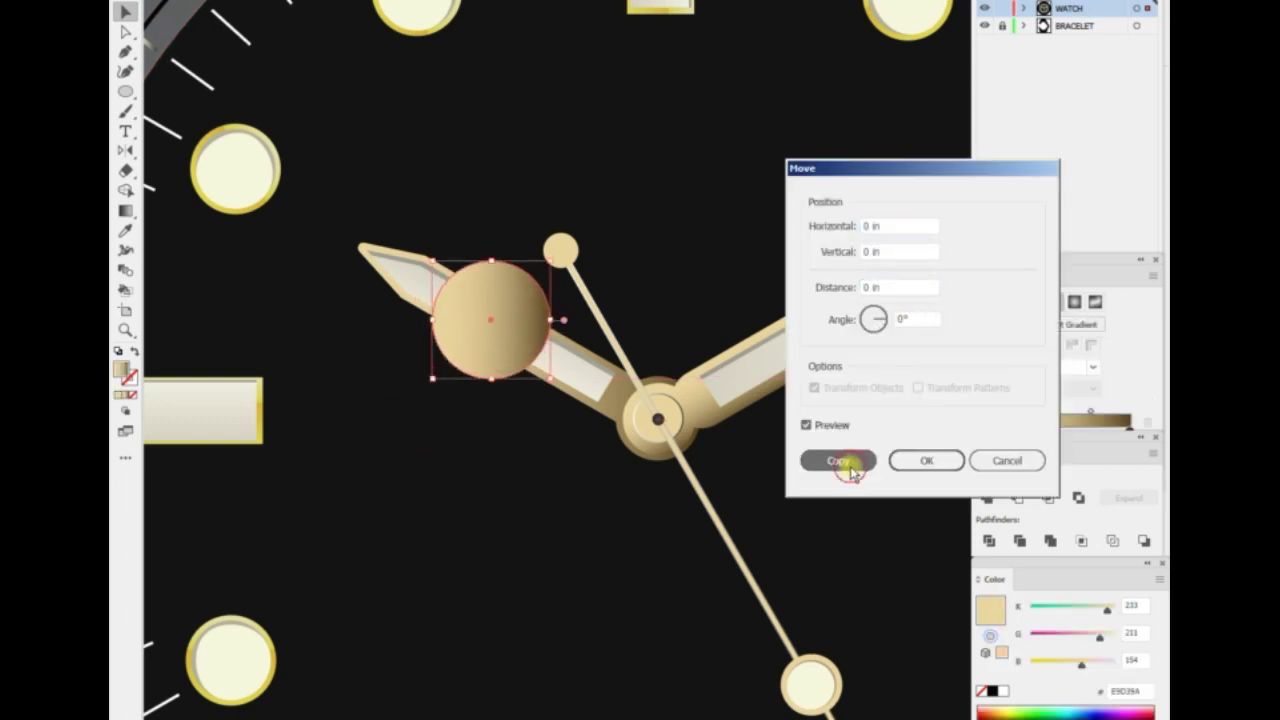
{"action": "left_click", "coordinate": [843, 463]}
{"action": "key", "text": "ctrl+plus"}
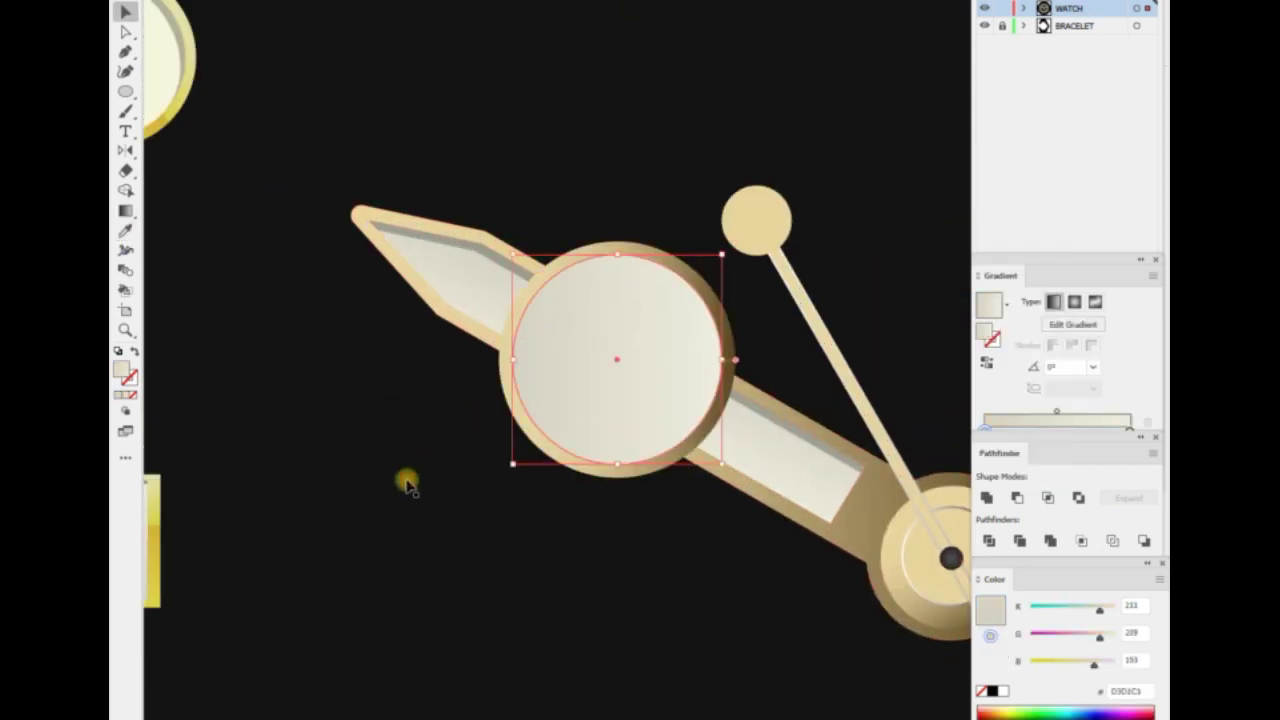
Angle the gold gradient across the disc's outer ring.
{"action": "key", "text": "g"}
{"action": "left_click_drag", "start_coordinate": [800, 435], "coordinate": [727, 545]}
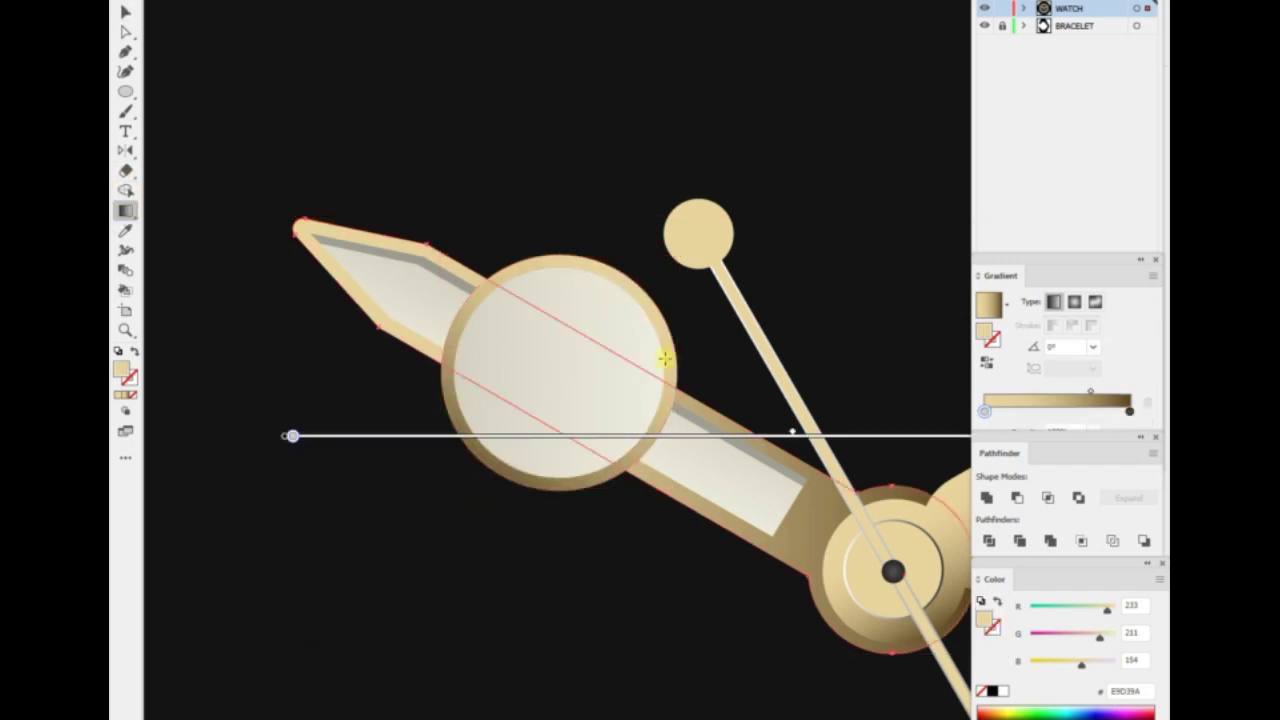
{"action": "left_click", "coordinate": [697, 432]}
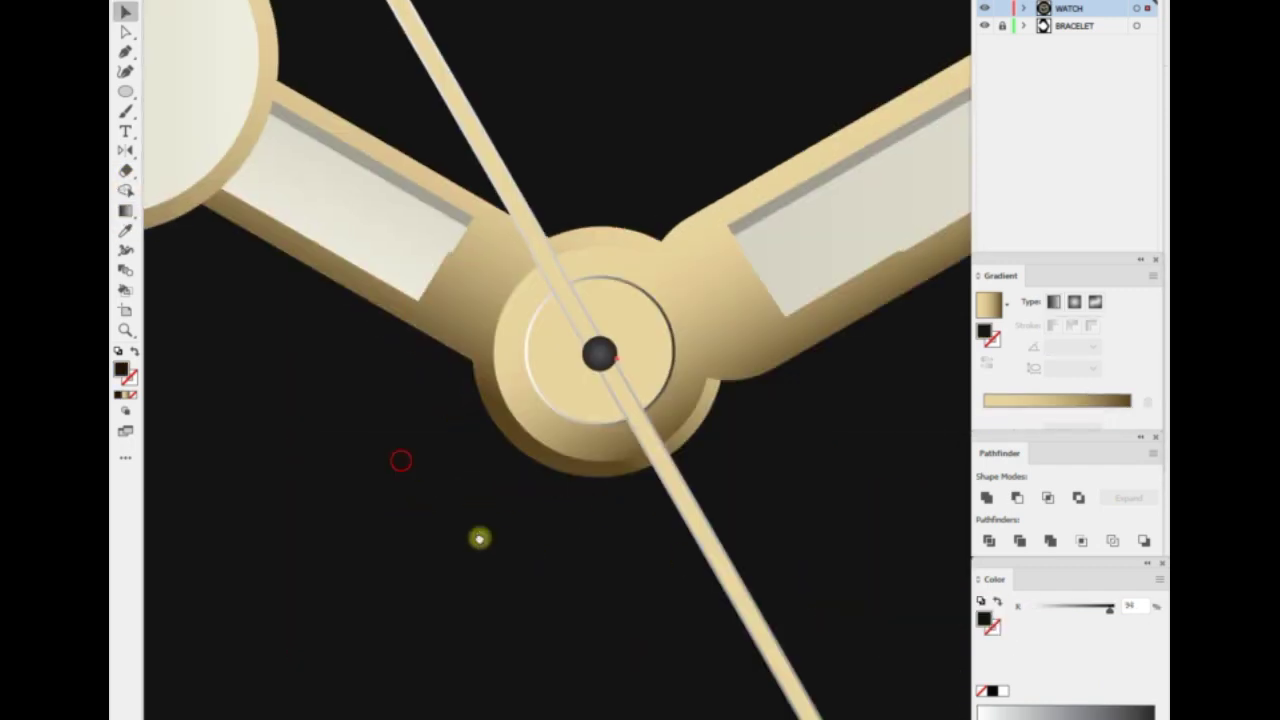
{"action": "left_click", "coordinate": [537, 451]}
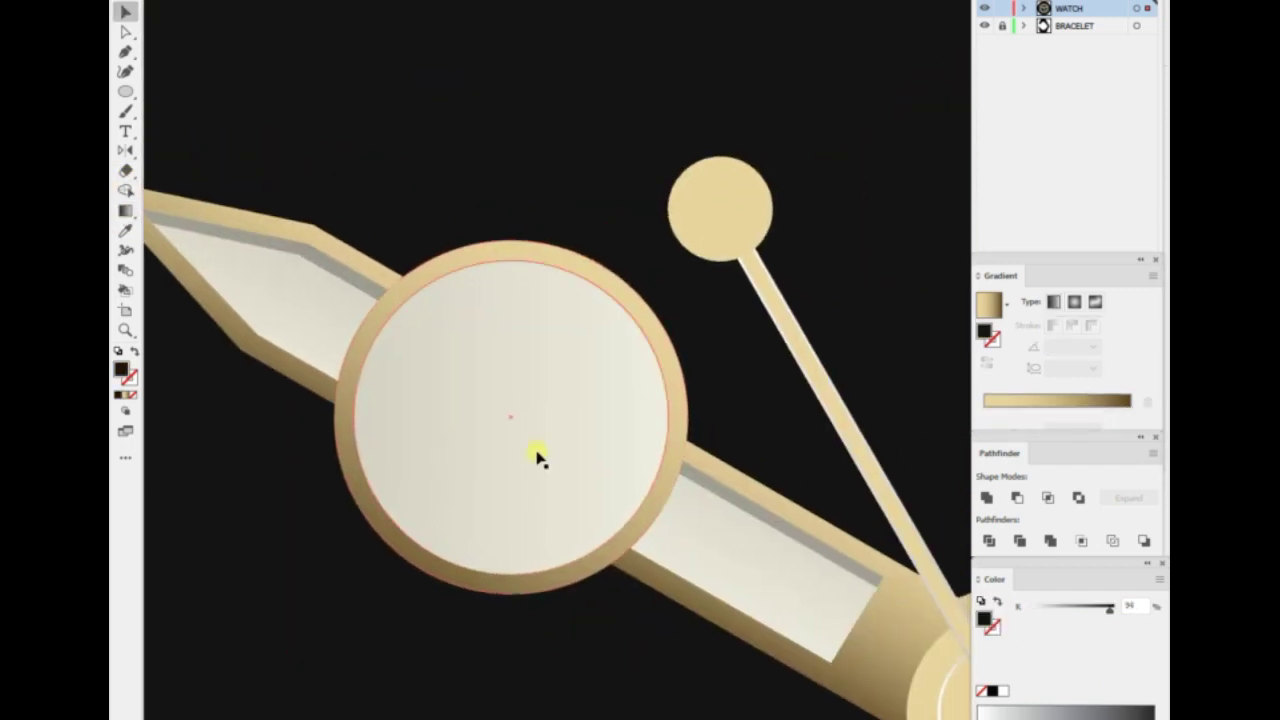
Draw gold-gradient bars in the disc as three spokes radiating from centre.
{"action": "left_click", "coordinate": [124, 90]}
{"action": "key", "text": "v"}
{"action": "left_click_drag", "start_coordinate": [501, 284], "coordinate": [520, 398]}
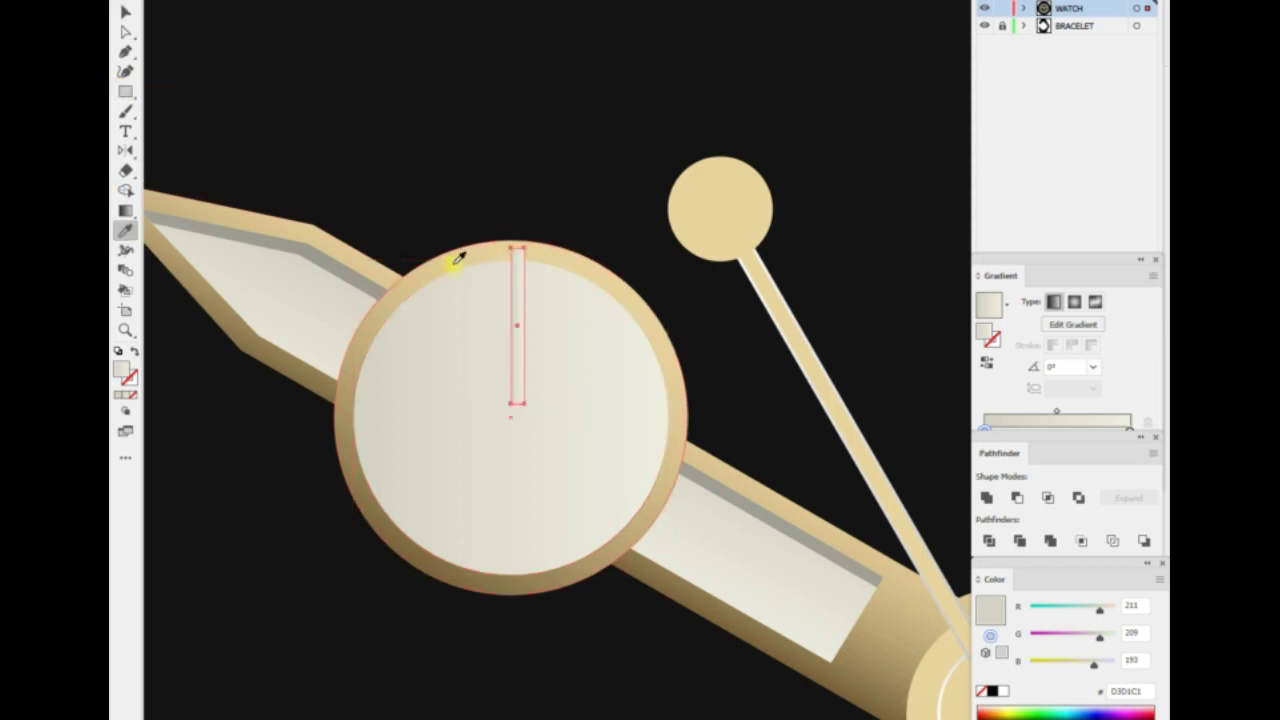
{"action": "left_click", "coordinate": [454, 263]}
{"action": "key", "text": "v"}
{"action": "left_click_drag", "start_coordinate": [395, 507], "coordinate": [365, 480]}
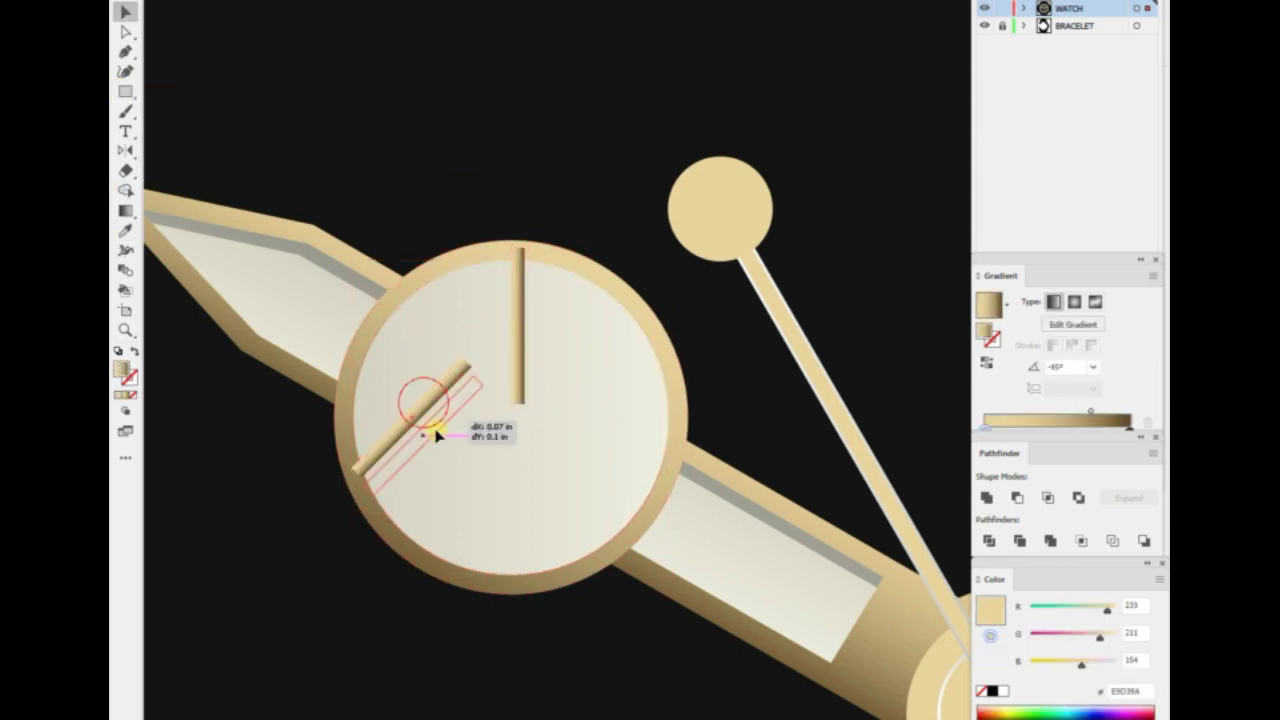
{"action": "mouse_move", "coordinate": [440, 435]}
{"action": "left_mouse_down"}
{"action": "mouse_move", "coordinate": [514, 392]}
{"action": "mouse_move", "coordinate": [642, 453]}
{"action": "left_mouse_up"}
{"action": "mouse_move", "coordinate": [561, 341]}
{"action": "left_mouse_down"}
{"action": "mouse_move", "coordinate": [614, 366]}
{"action": "mouse_move", "coordinate": [628, 488]}
{"action": "left_mouse_up"}
Add a small centre hub and apply the ring's gold gradient across spokes and hub.
{"action": "left_click", "coordinate": [474, 451]}
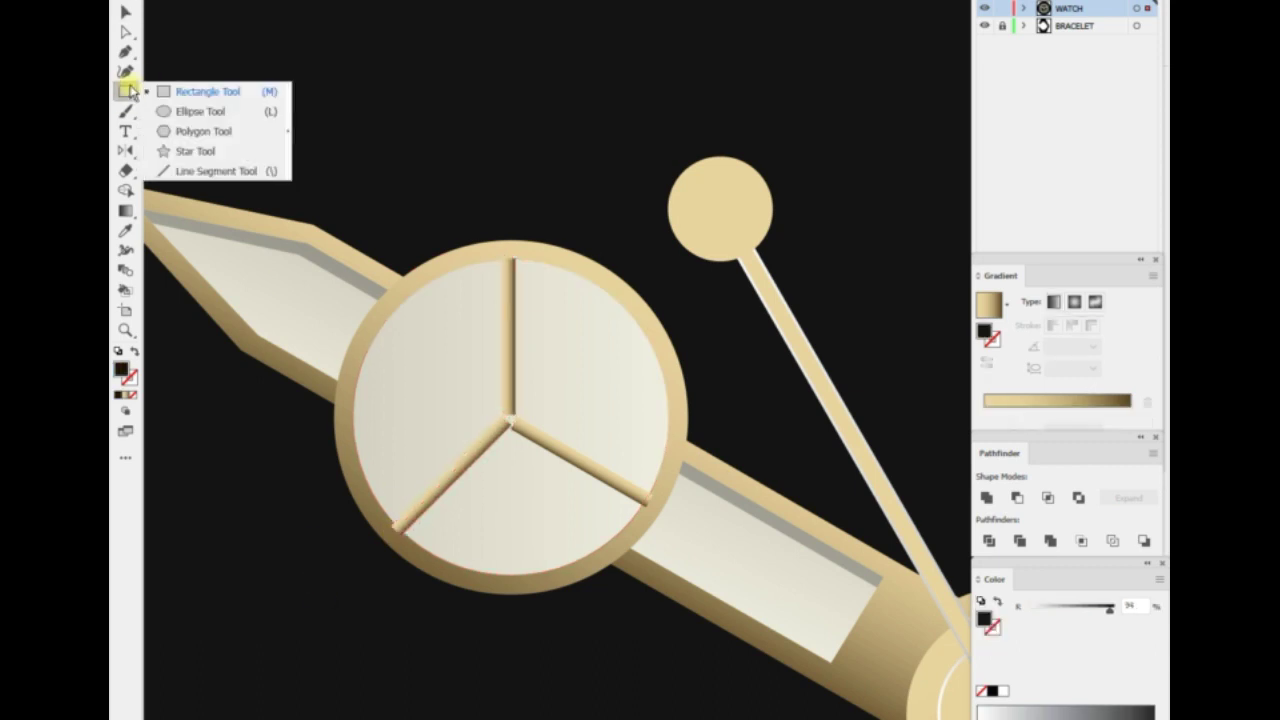
{"action": "left_click_drag", "start_coordinate": [125, 91], "coordinate": [171, 111]}
{"action": "left_click_drag", "start_coordinate": [507, 420], "coordinate": [524, 437], "text": "alt+shift"}
{"action": "left_click", "coordinate": [441, 492], "text": "shift"}
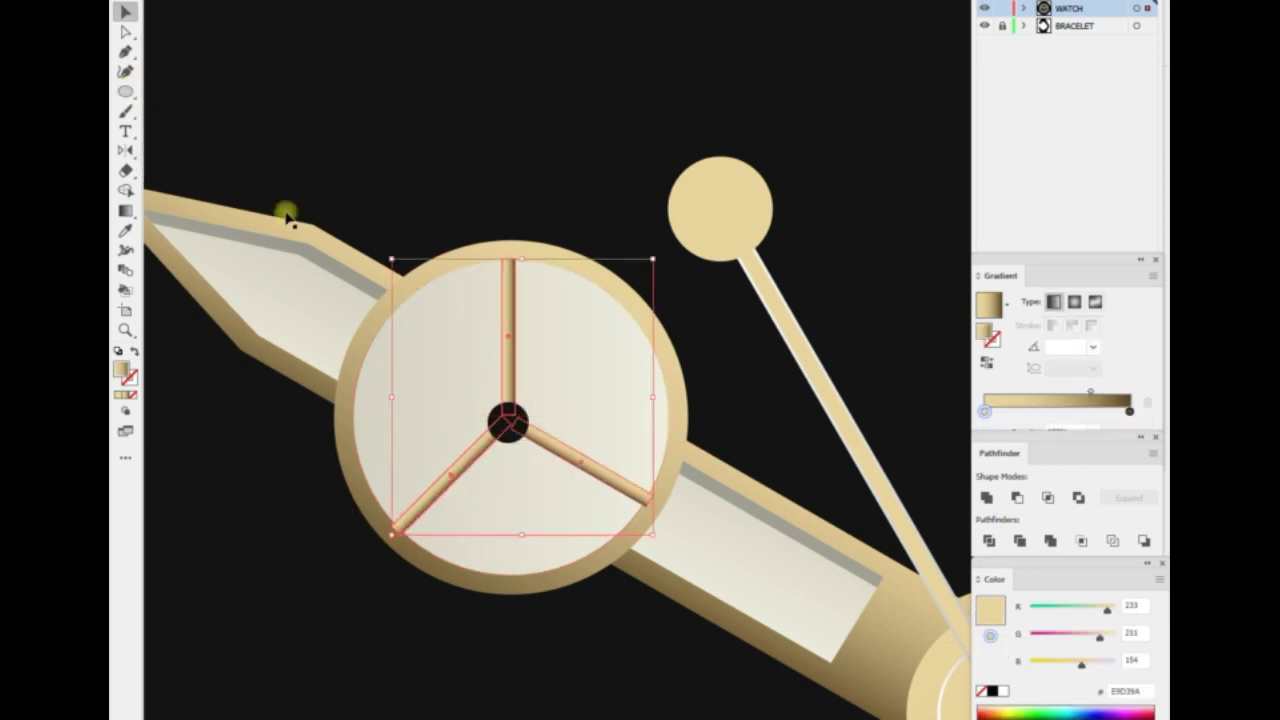
{"action": "left_click", "coordinate": [128, 232]}
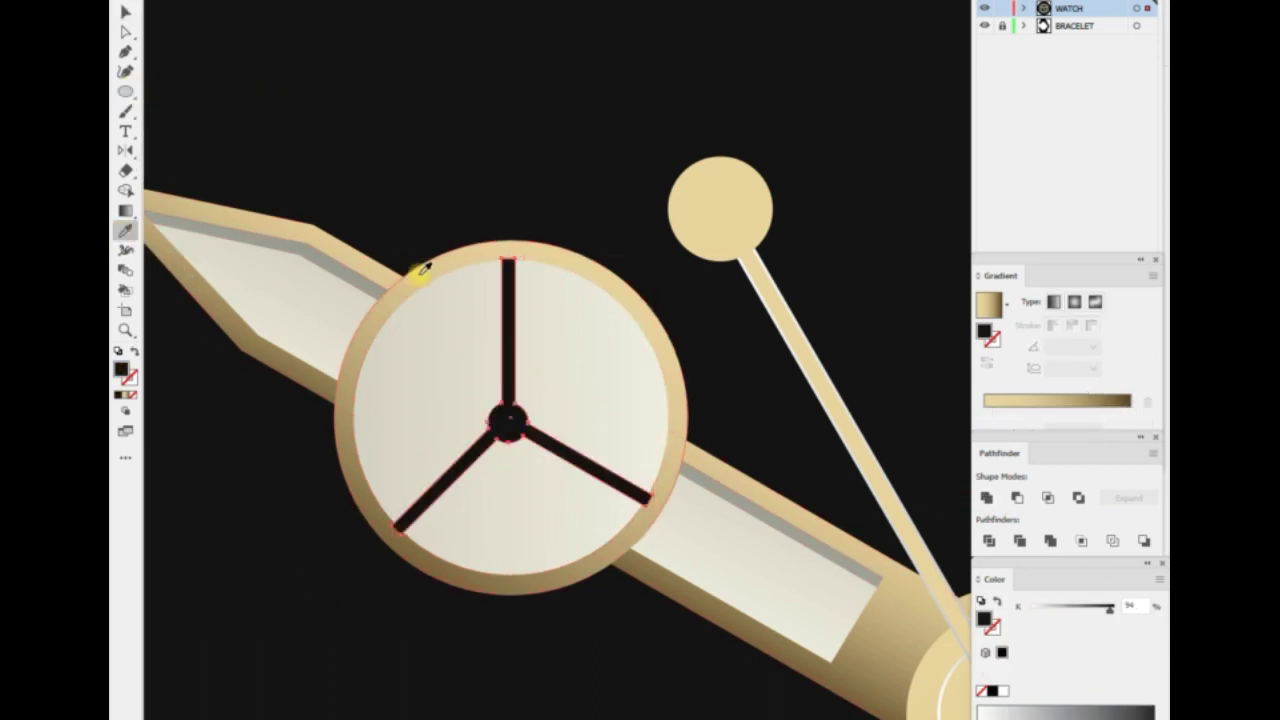
{"action": "left_click", "coordinate": [417, 557]}
{"action": "key", "text": "g"}
{"action": "left_click_drag", "start_coordinate": [420, 606], "coordinate": [640, 280]}
{"action": "key", "text": "v"}
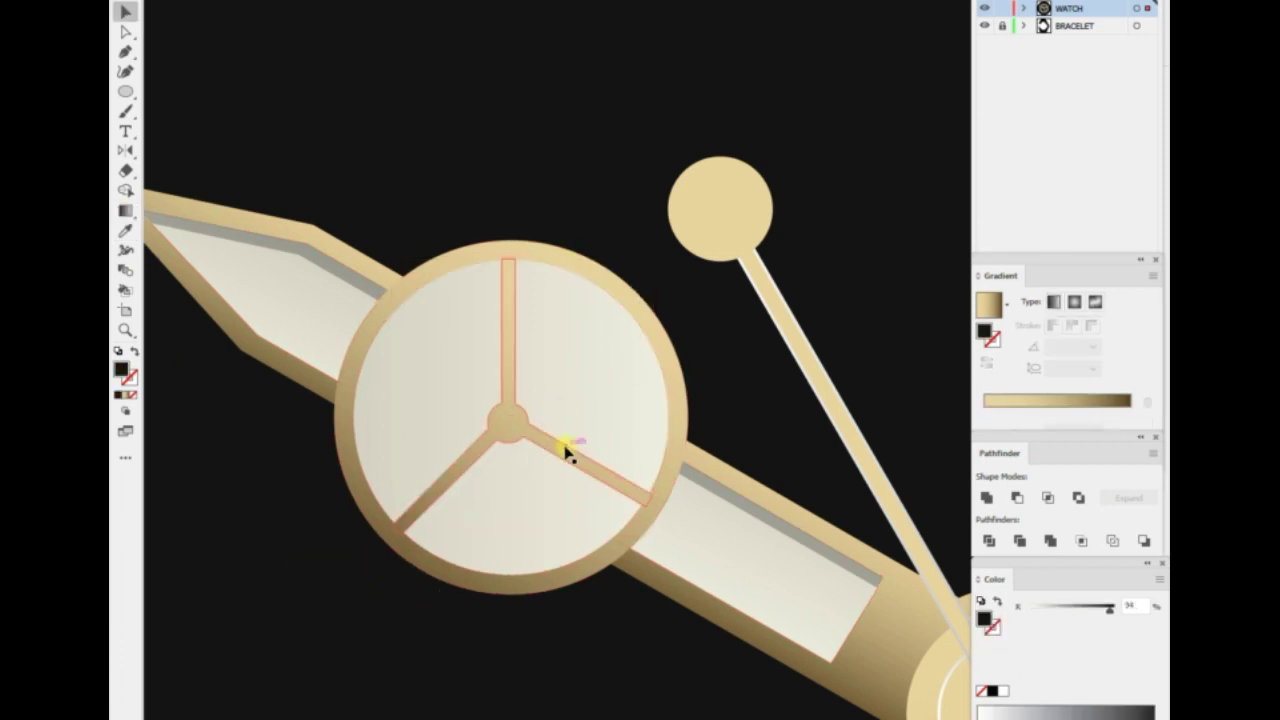
Rotate the hour hand's disc by 5°.
{"action": "key", "text": "Return"}
{"action": "left_click", "coordinate": [913, 288]}
{"action": "key", "text": "Escape"}
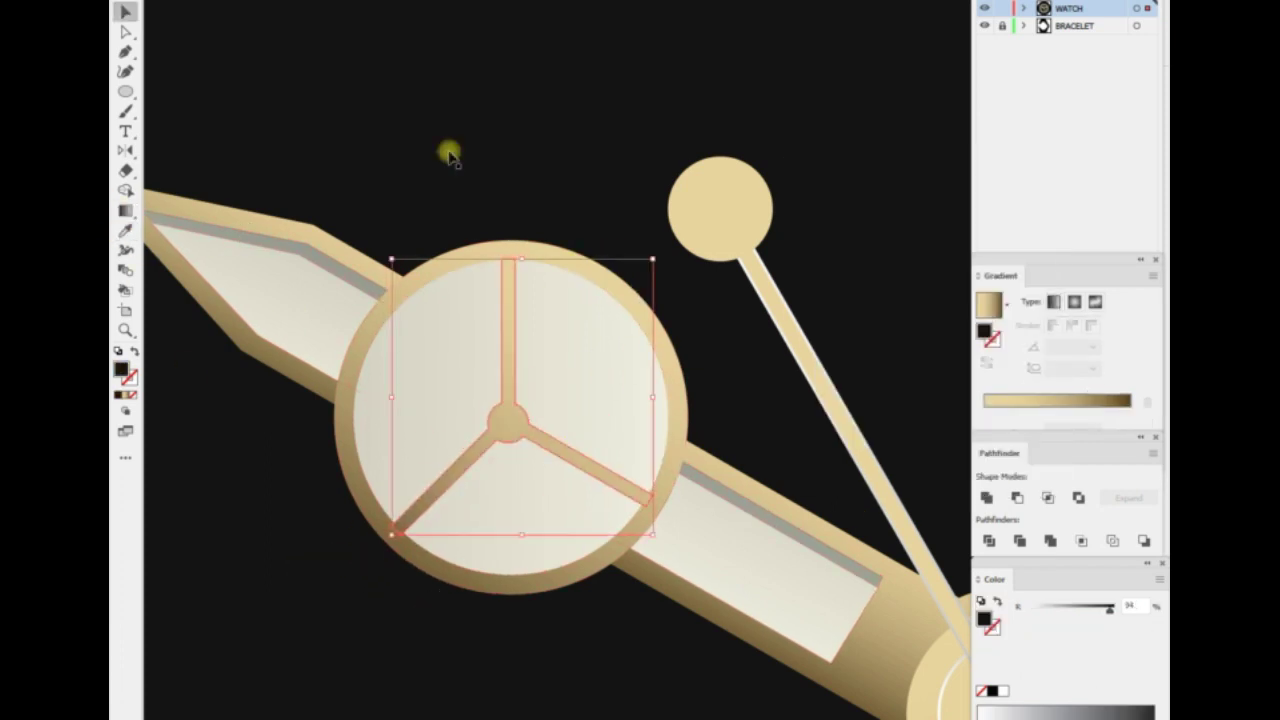
{"action": "right_click", "coordinate": [620, 148]}
{"action": "left_click", "coordinate": [790, 390]}
{"action": "type", "text": "5"}
{"action": "left_click", "coordinate": [825, 362]}
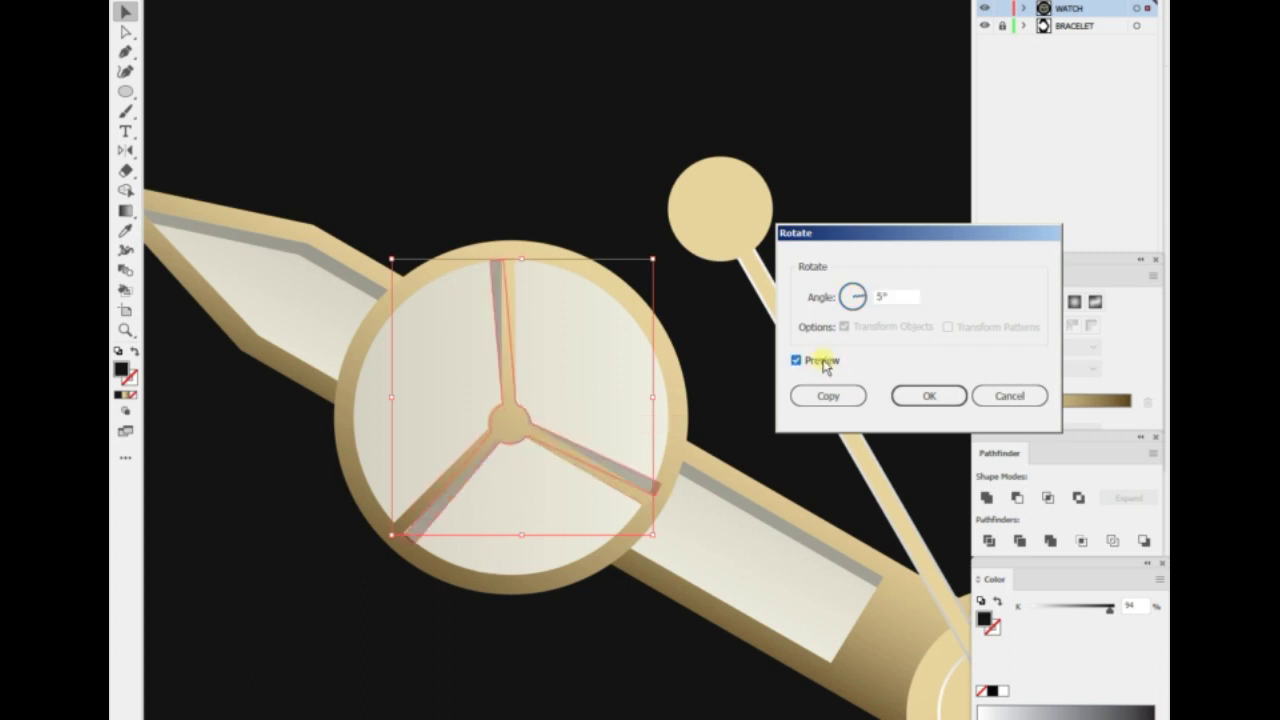
{"action": "key", "text": "Return"}
{"action": "left_click", "coordinate": [280, 620]}
Give the disc's inner face a light cream gradient fill.
{"action": "left_click", "coordinate": [486, 351]}
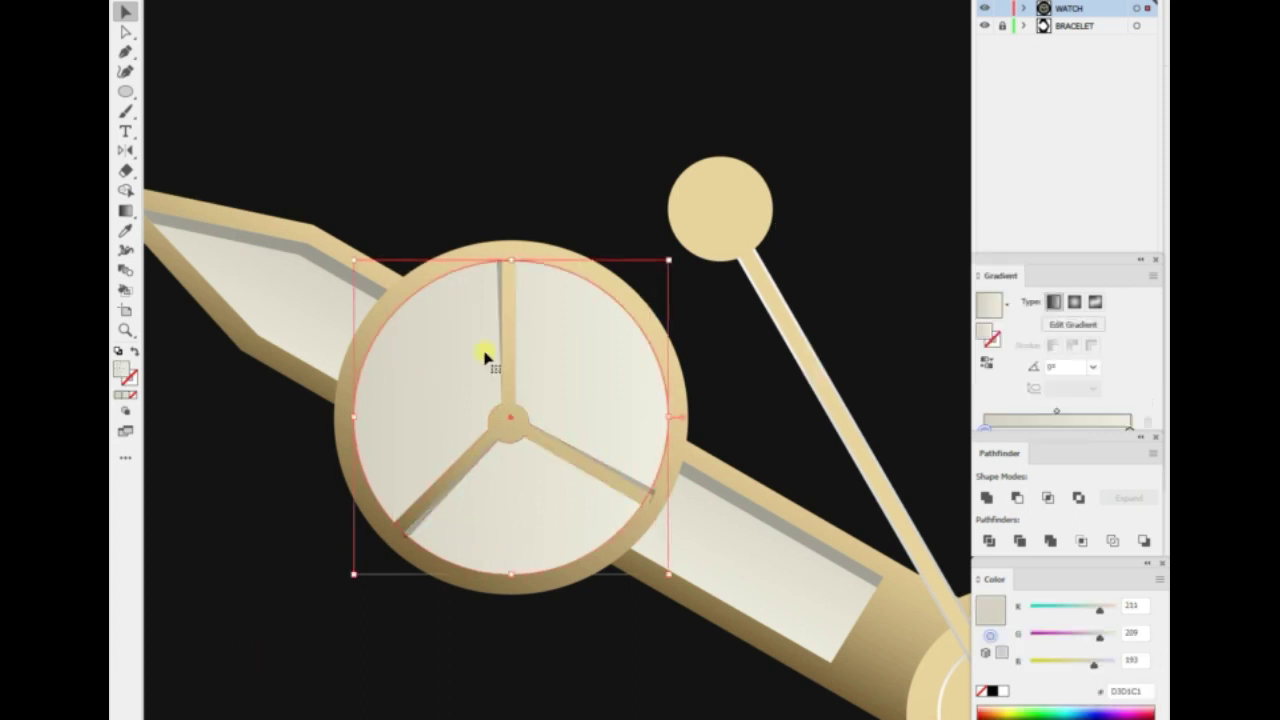
{"action": "key", "text": "Return"}
{"action": "left_click", "coordinate": [837, 457]}
{"action": "key", "text": "period"}
{"action": "key", "text": "a"}
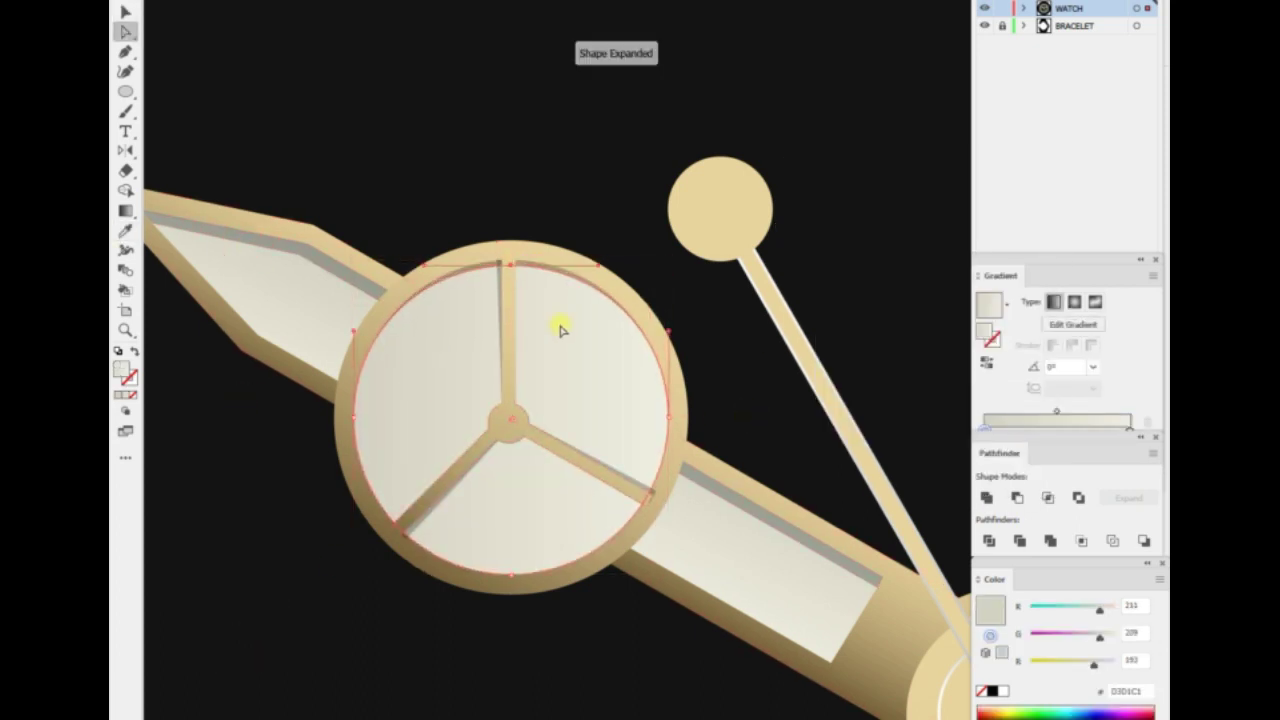
{"action": "left_click", "coordinate": [343, 563]}
{"action": "left_click", "coordinate": [672, 465]}
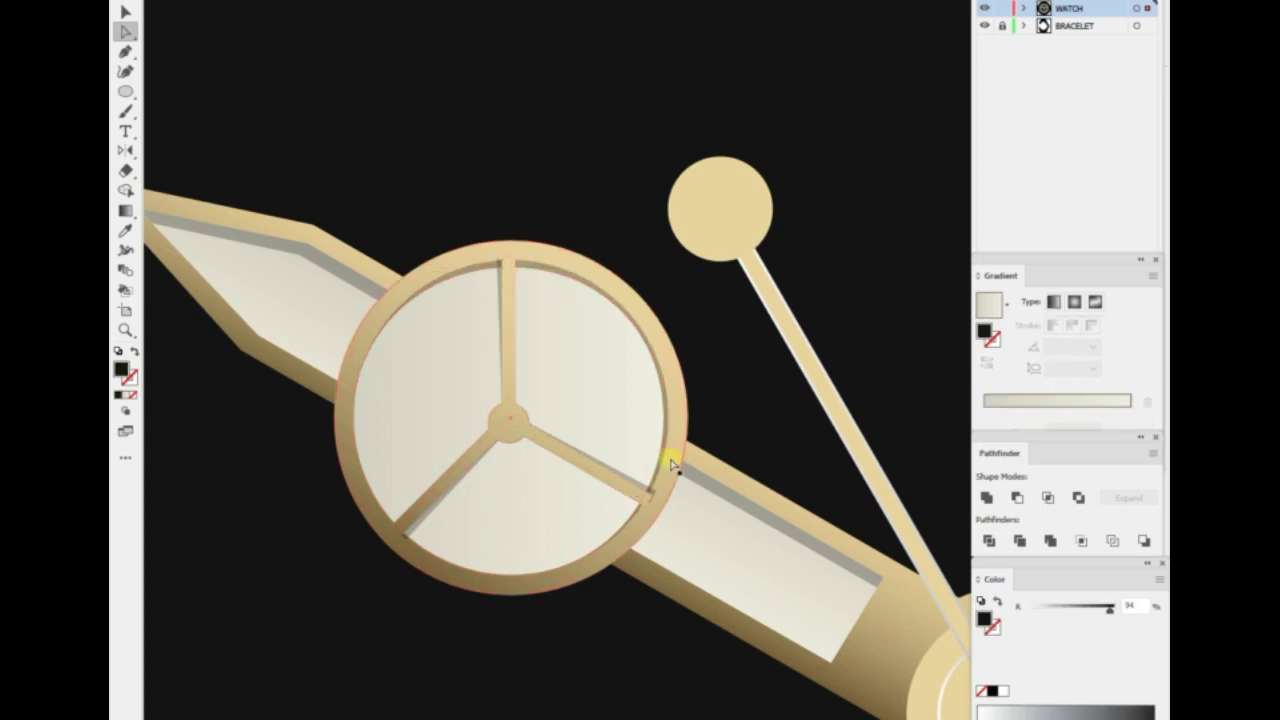
{"action": "key", "text": "ctrl+0"}
Unlock the BRACELET layer and delete all of its bracelet artwork.
{"action": "key", "text": "v"}
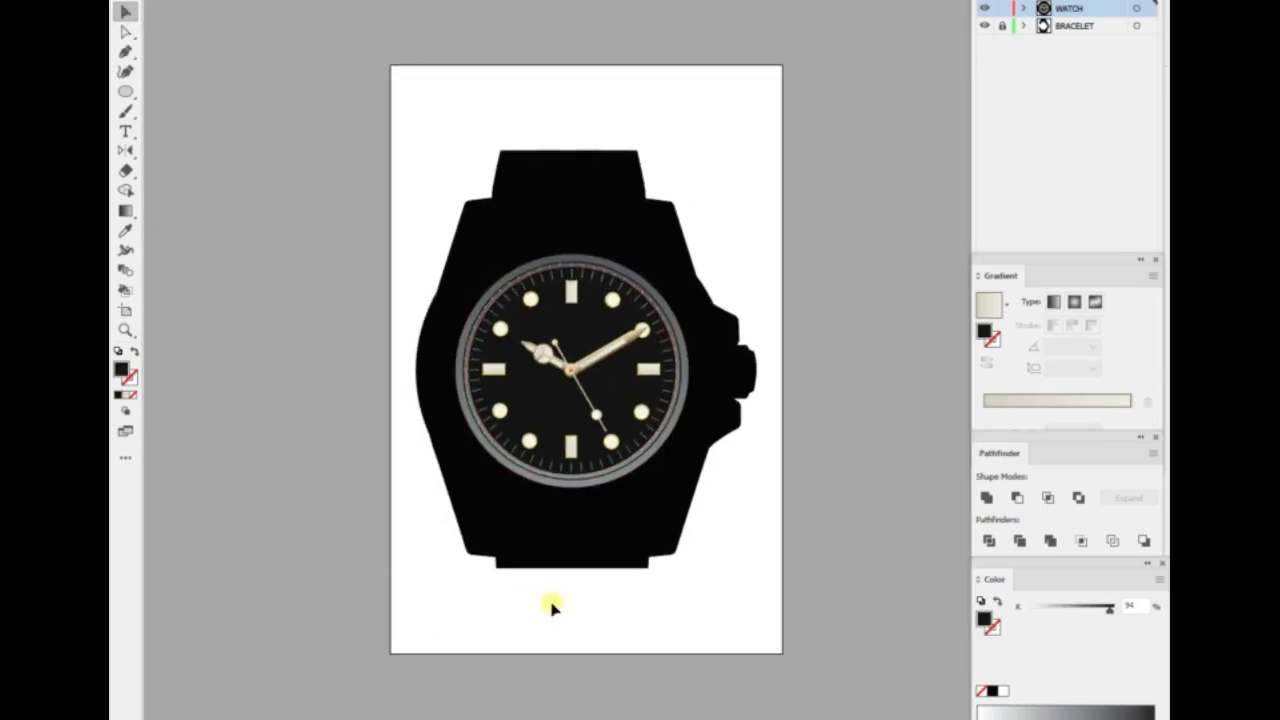
{"action": "key", "text": "ctrl+plus"}
{"action": "key", "text": "ctrl+plus"}
{"action": "key", "text": "ctrl+plus"}
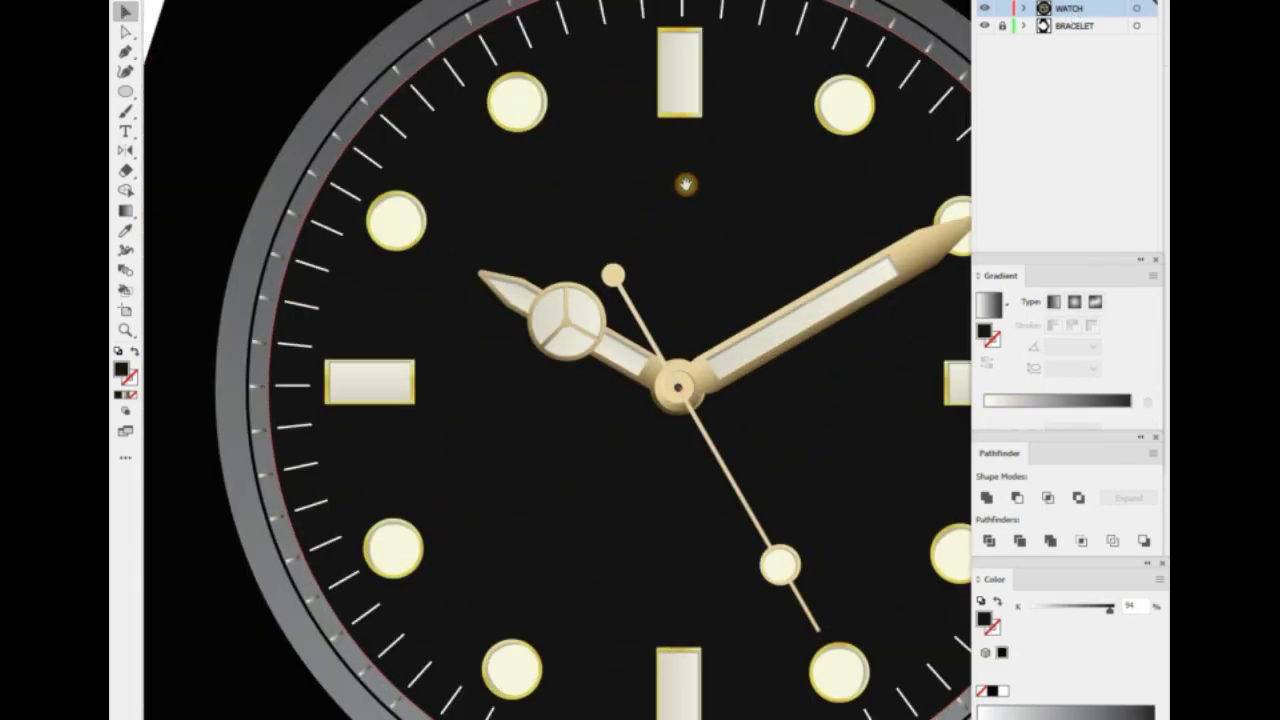
{"action": "left_click_drag", "start_coordinate": [685, 184], "coordinate": [547, 326]}
{"action": "left_click", "coordinate": [1000, 28]}
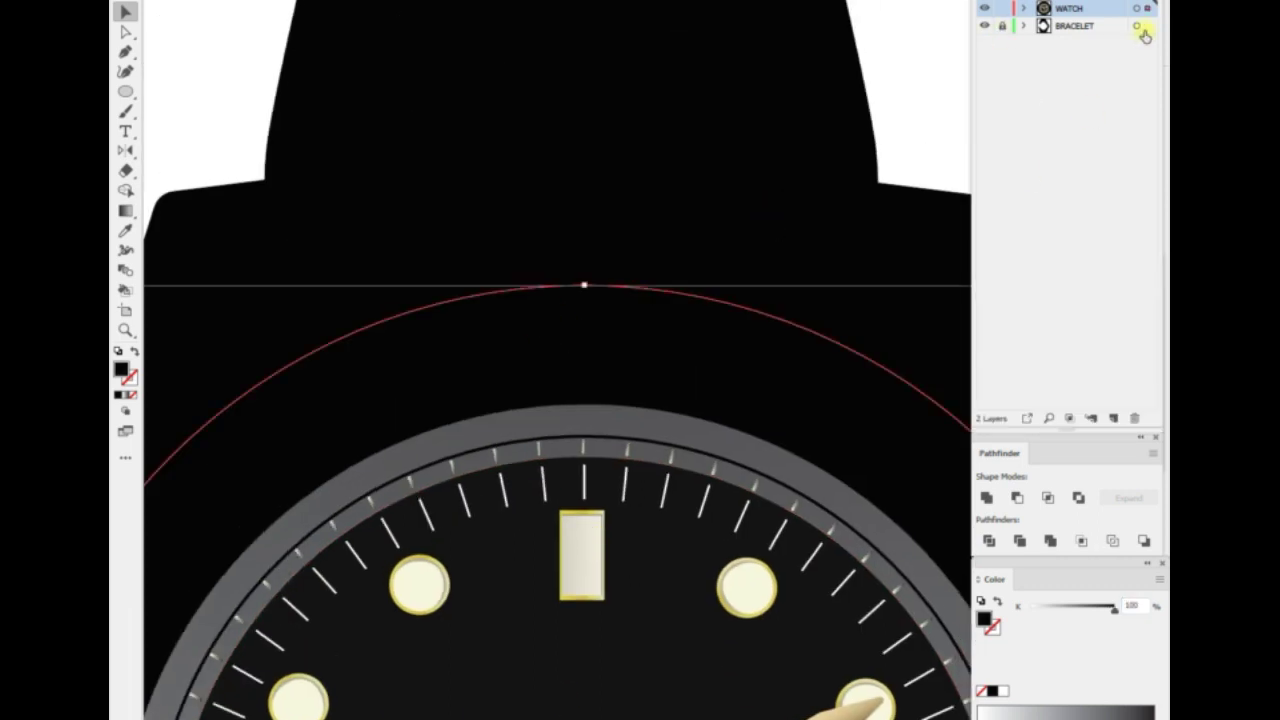
{"action": "left_click", "coordinate": [1136, 28]}
{"action": "key", "text": "Delete"}
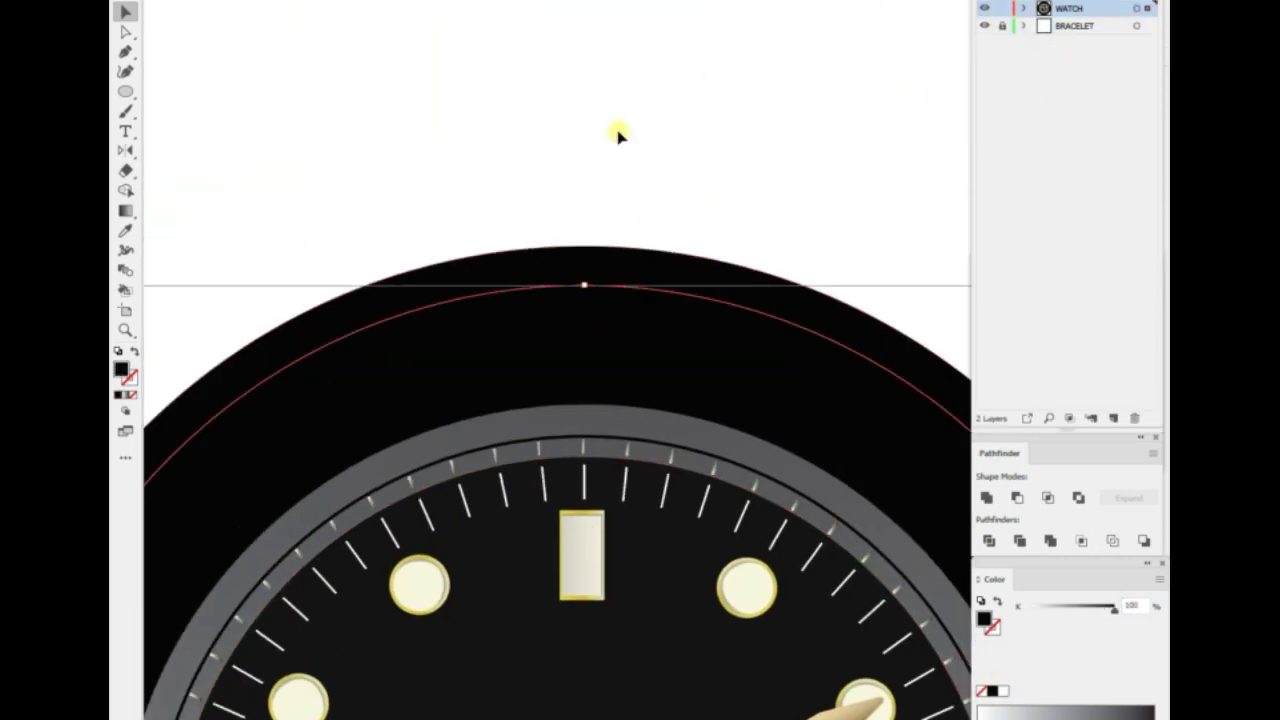
Draw a small square above the top of the bezel and move it onto the guide.
{"action": "scroll", "coordinate": [553, 352], "scroll_direction": "down", "scroll_amount": 1}
{"action": "key", "text": "m"}
{"action": "left_click_drag", "start_coordinate": [536, 256], "coordinate": [637, 346]}
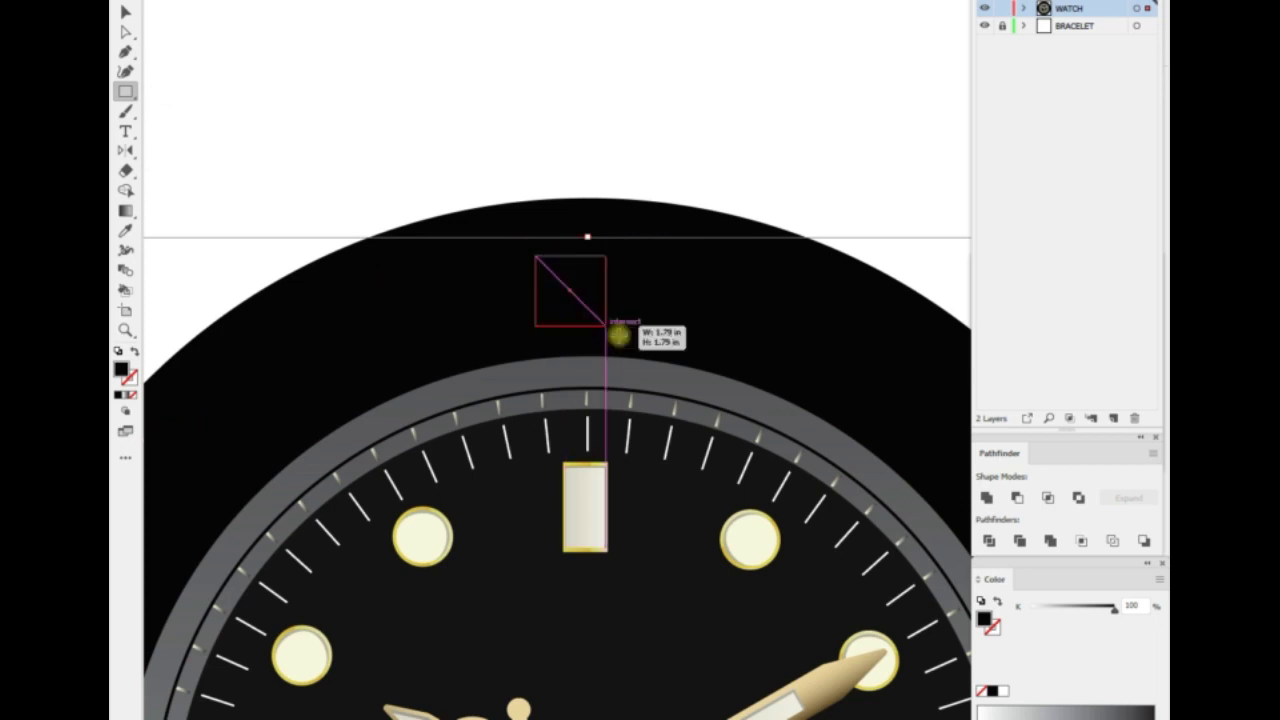
{"action": "left_click_drag", "start_coordinate": [606, 296], "coordinate": [606, 277]}
Turn the square into a downward-pointing triangle by deleting a corner and closing a V.
{"action": "key", "text": "a"}
{"action": "left_click", "coordinate": [649, 362]}
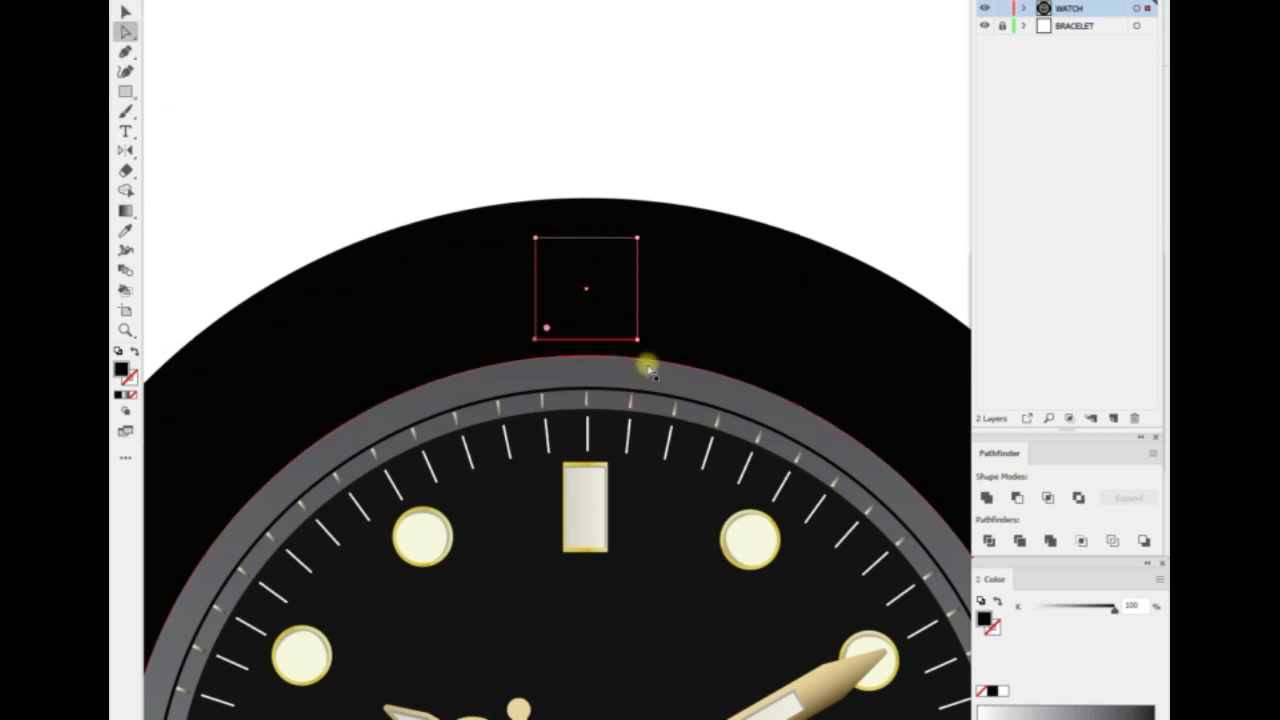
{"action": "left_click", "coordinate": [521, 385]}
{"action": "left_click", "coordinate": [535, 339]}
{"action": "key", "text": "Delete"}
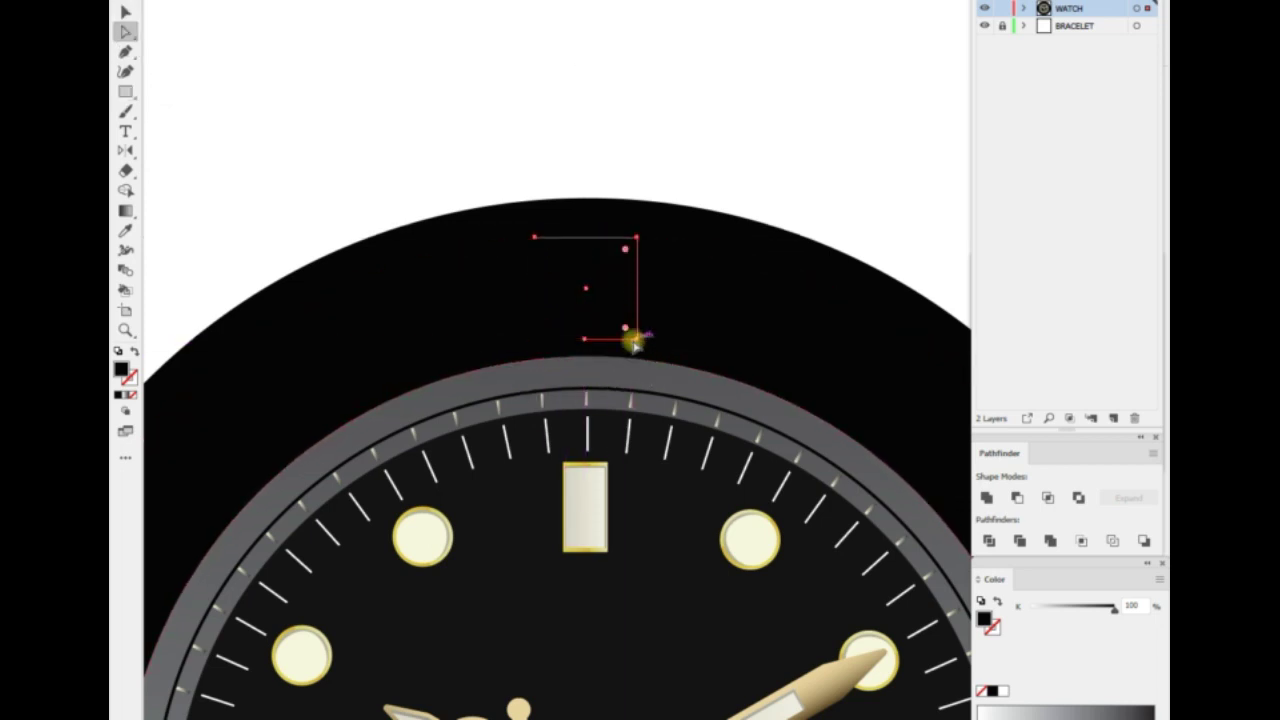
{"action": "key", "text": "p"}
{"action": "left_click", "coordinate": [536, 238]}
{"action": "left_click", "coordinate": [585, 339]}
{"action": "key", "text": "a"}
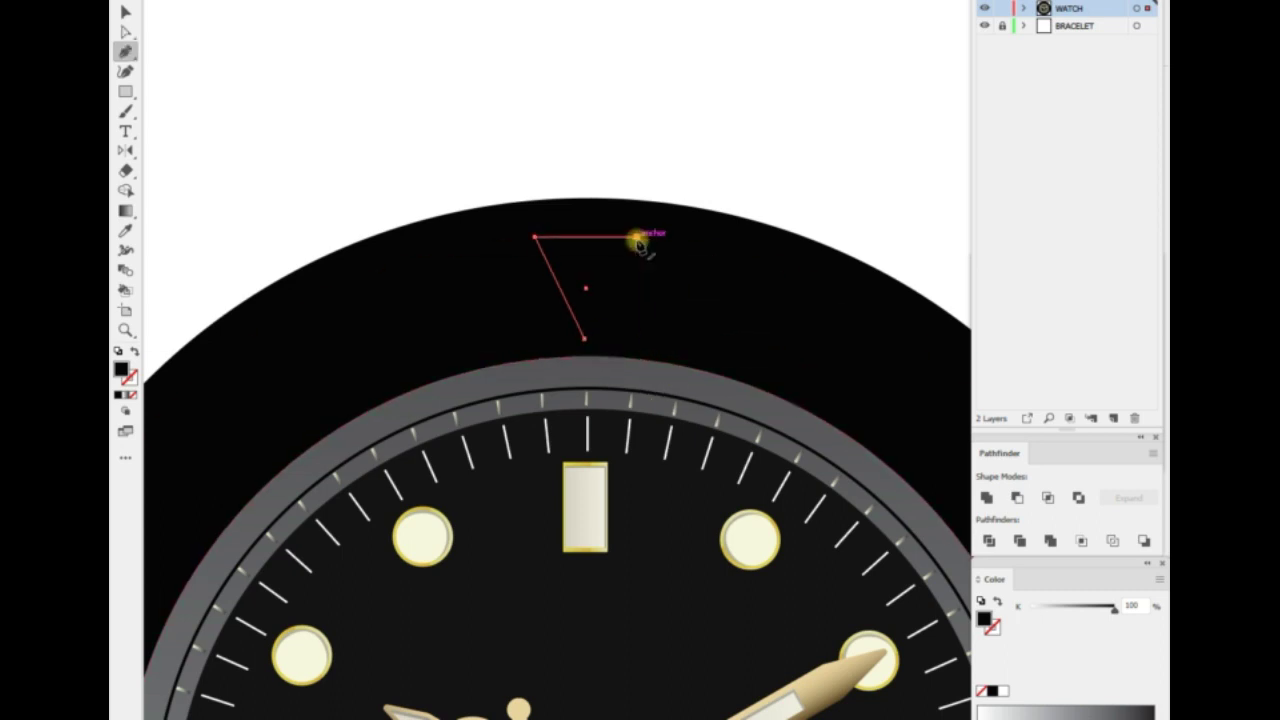
{"action": "left_click_drag", "start_coordinate": [637, 339], "coordinate": [587, 339]}
Fill the triangle with a gold gradient running vertically.
{"action": "key", "text": "ctrl+plus"}
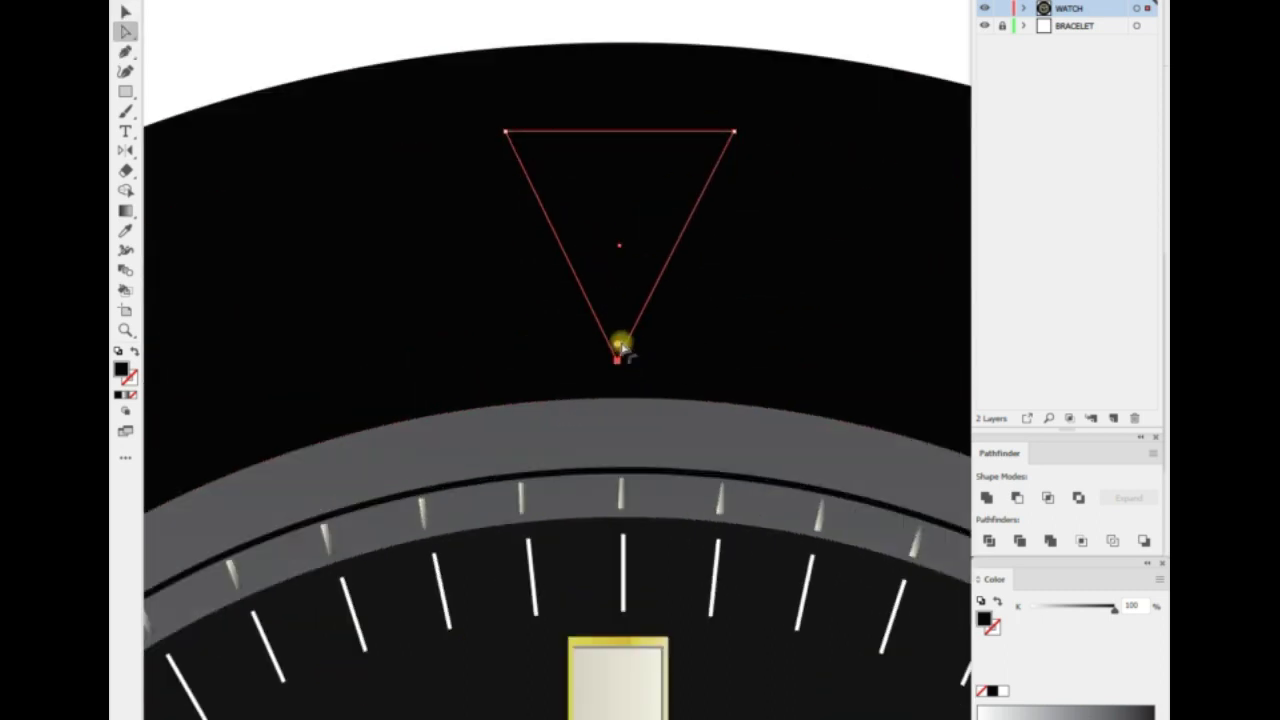
{"action": "key", "text": "ctrl+minus"}
{"action": "key", "text": "ctrl+minus"}
{"action": "key", "text": "ctrl+plus"}
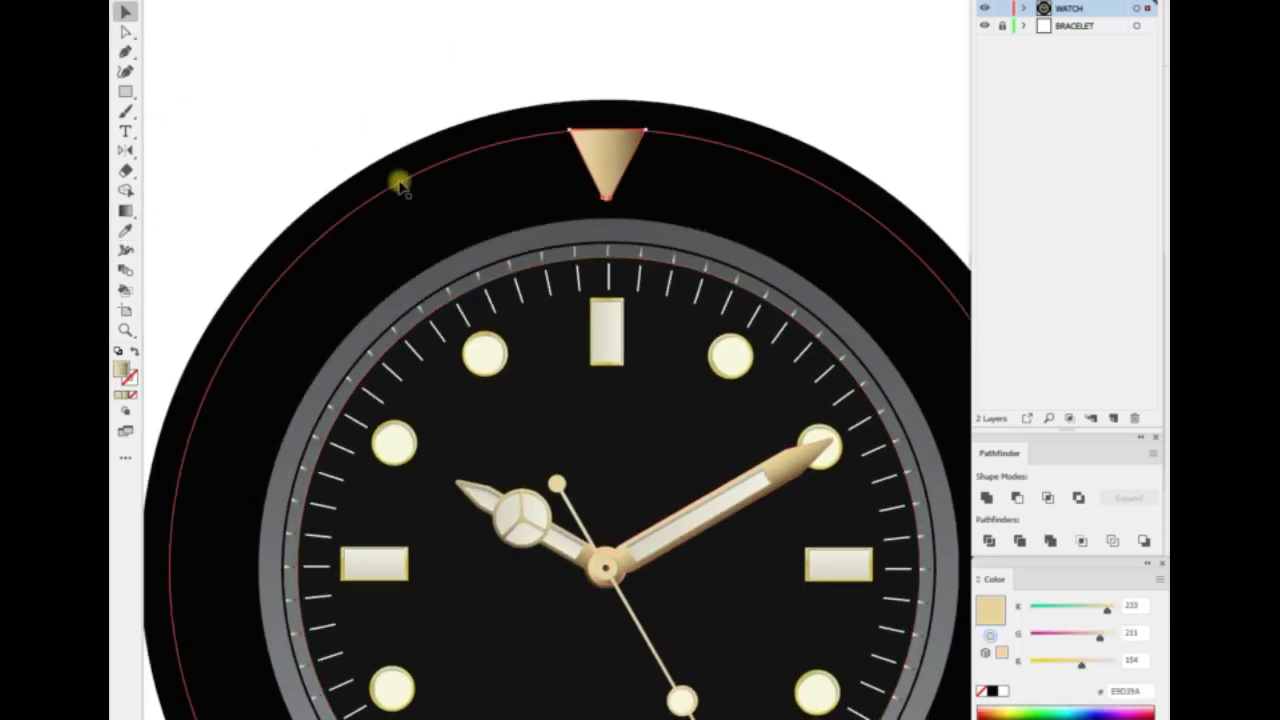
{"action": "key", "text": "v"}
{"action": "left_click", "coordinate": [124, 209]}
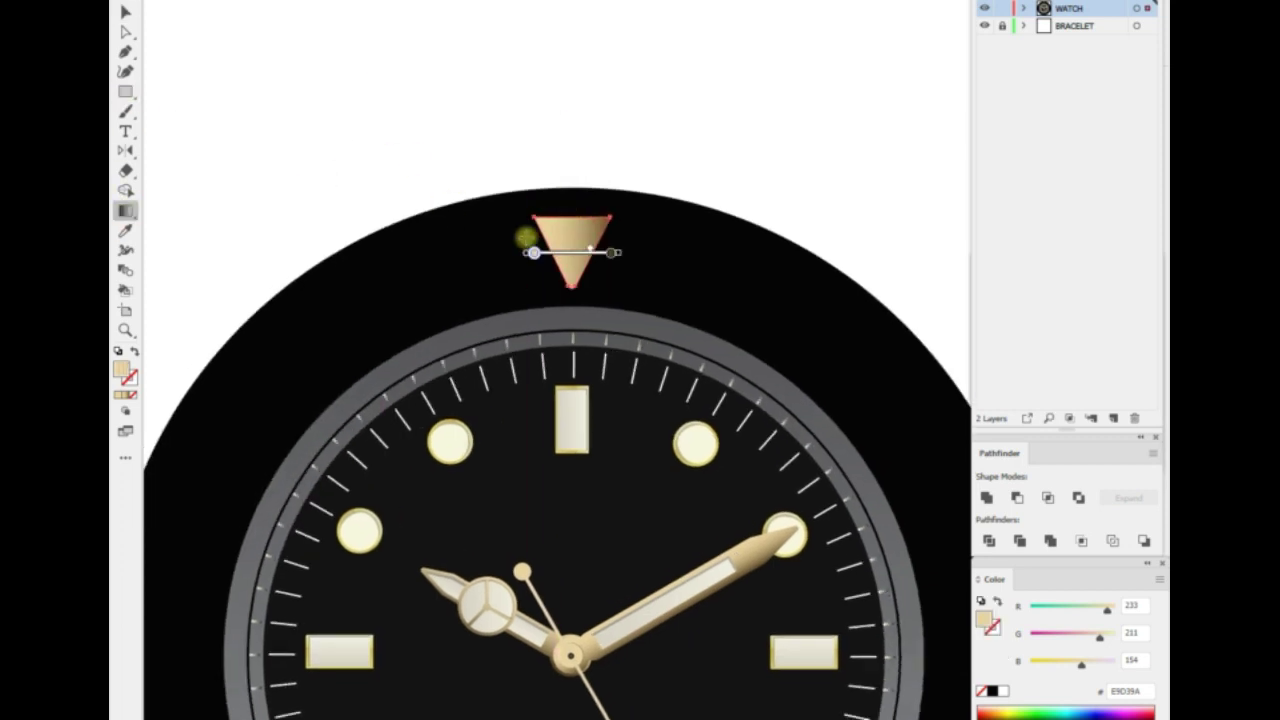
{"action": "key", "text": "ctrl+plus"}
{"action": "key", "text": "ctrl+plus"}
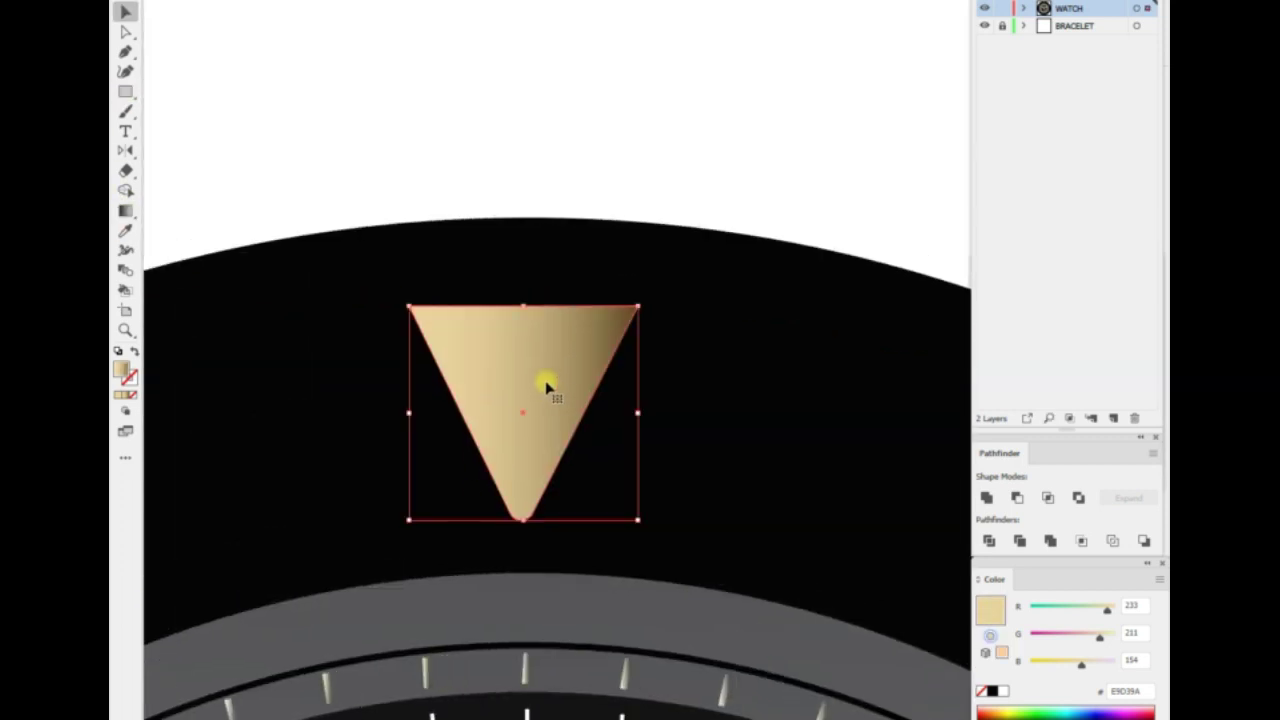
{"action": "key", "text": "Return"}
{"action": "key", "text": "Escape"}
{"action": "left_click", "coordinate": [124, 210]}
{"action": "key", "text": "ctrl+minus"}
{"action": "key", "text": "ctrl+minus"}
{"action": "key", "text": "ctrl+minus"}
{"action": "key", "text": "ctrl+minus"}
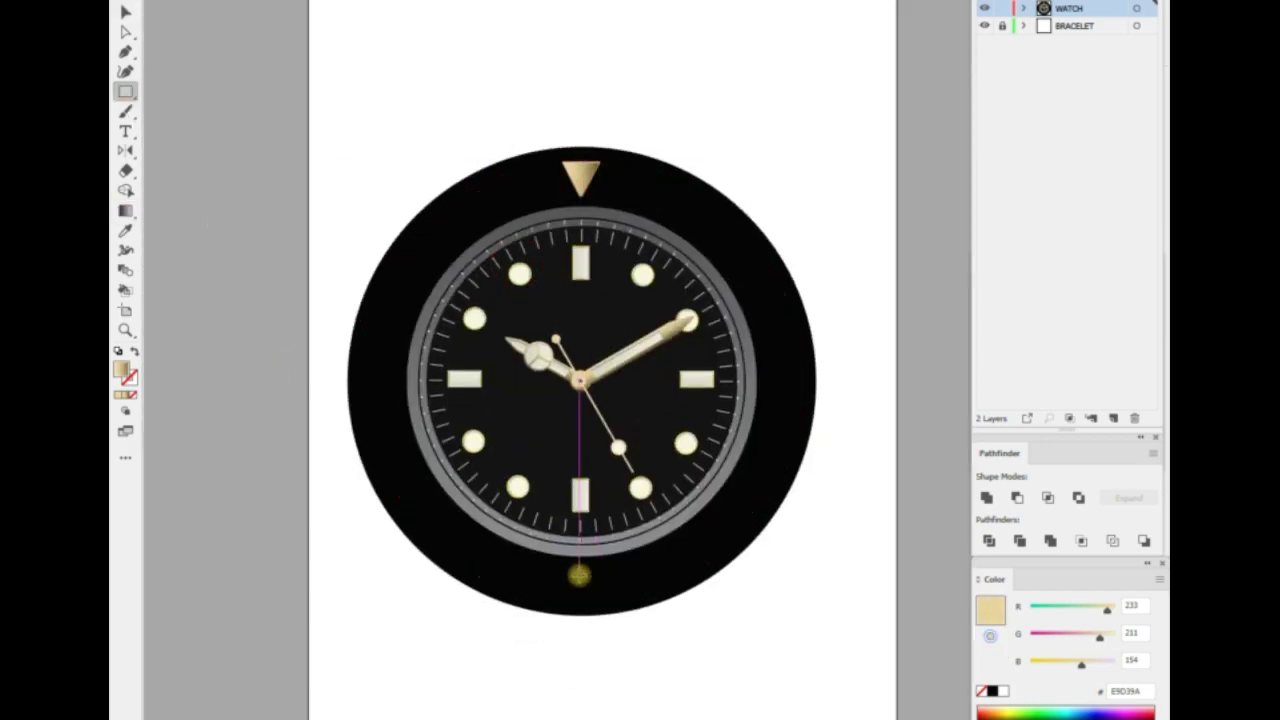
Select the 6 o'clock index marker and check its Rotate settings without changing it.
{"action": "key", "text": "ctrl+plus"}
{"action": "key", "text": "ctrl+plus"}
{"action": "left_click", "coordinate": [566, 477], "text": "ctrl"}
{"action": "key", "text": "ctrl+plus"}
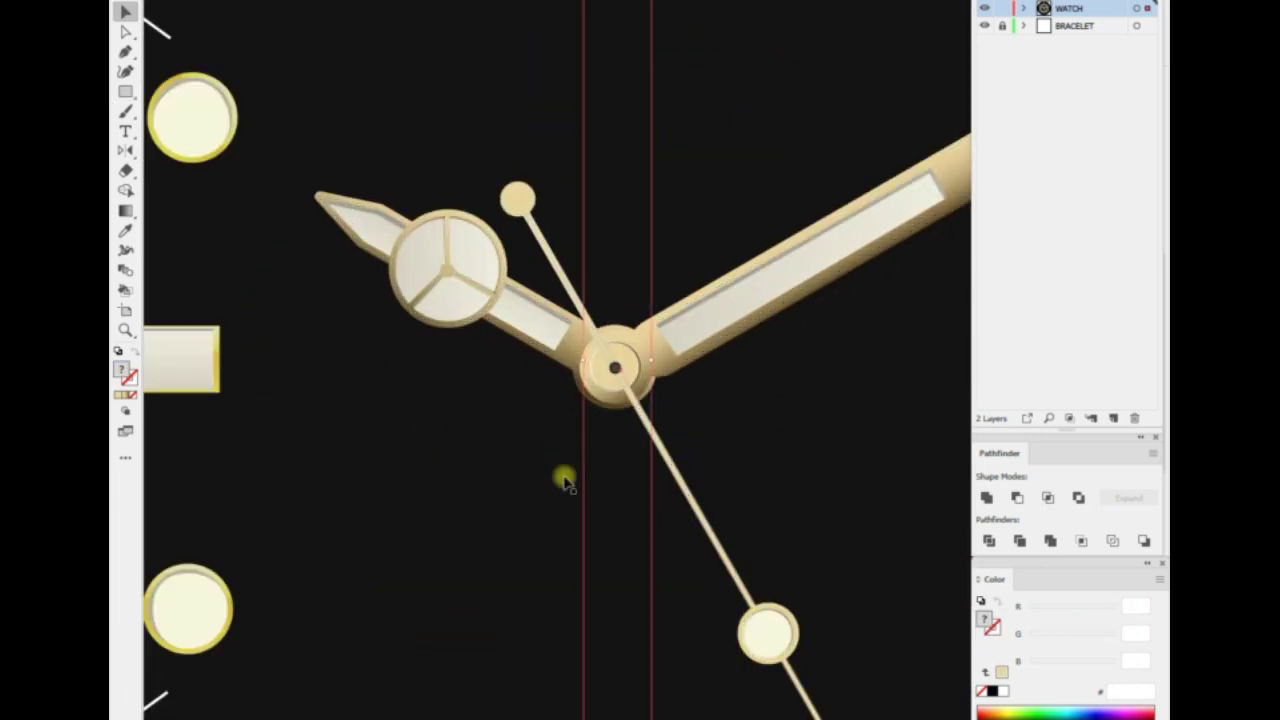
{"action": "key", "text": "ctrl+plus"}
{"action": "right_click", "coordinate": [592, 428]}
{"action": "left_click", "coordinate": [800, 622]}
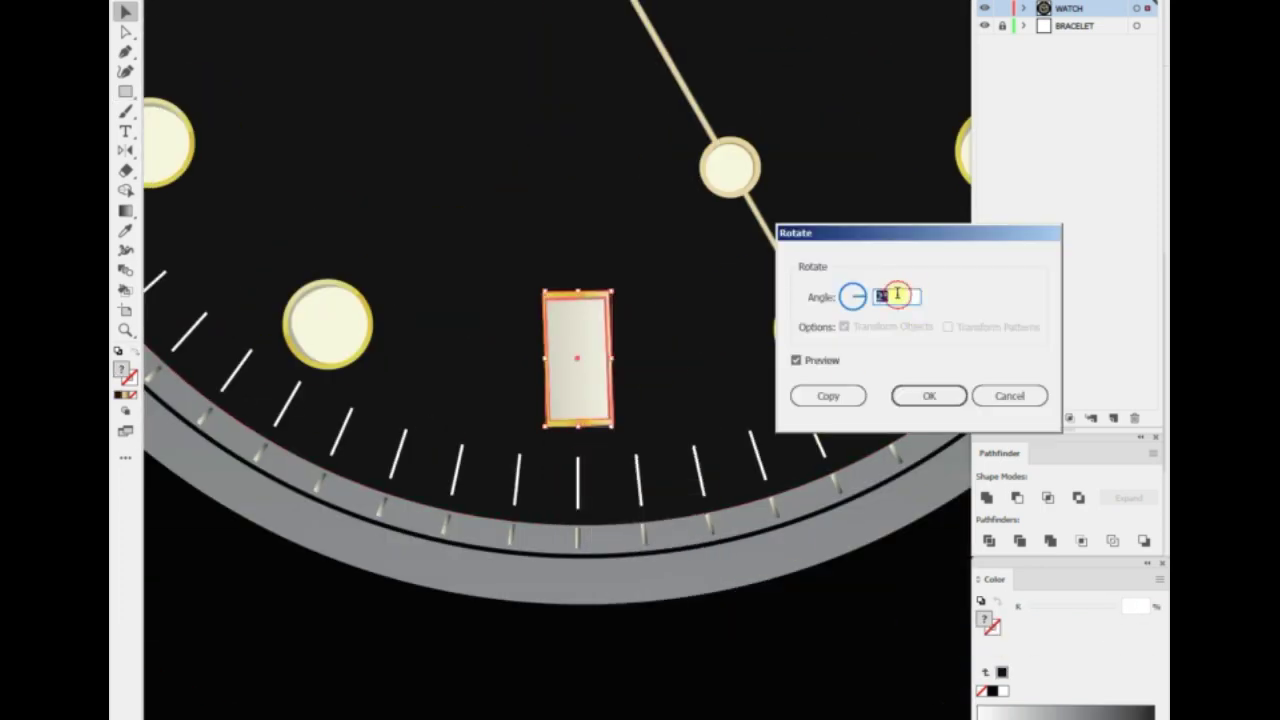
{"action": "key", "text": "Return"}
{"action": "key", "text": "ctrl+minus"}
{"action": "key", "text": "ctrl+minus"}
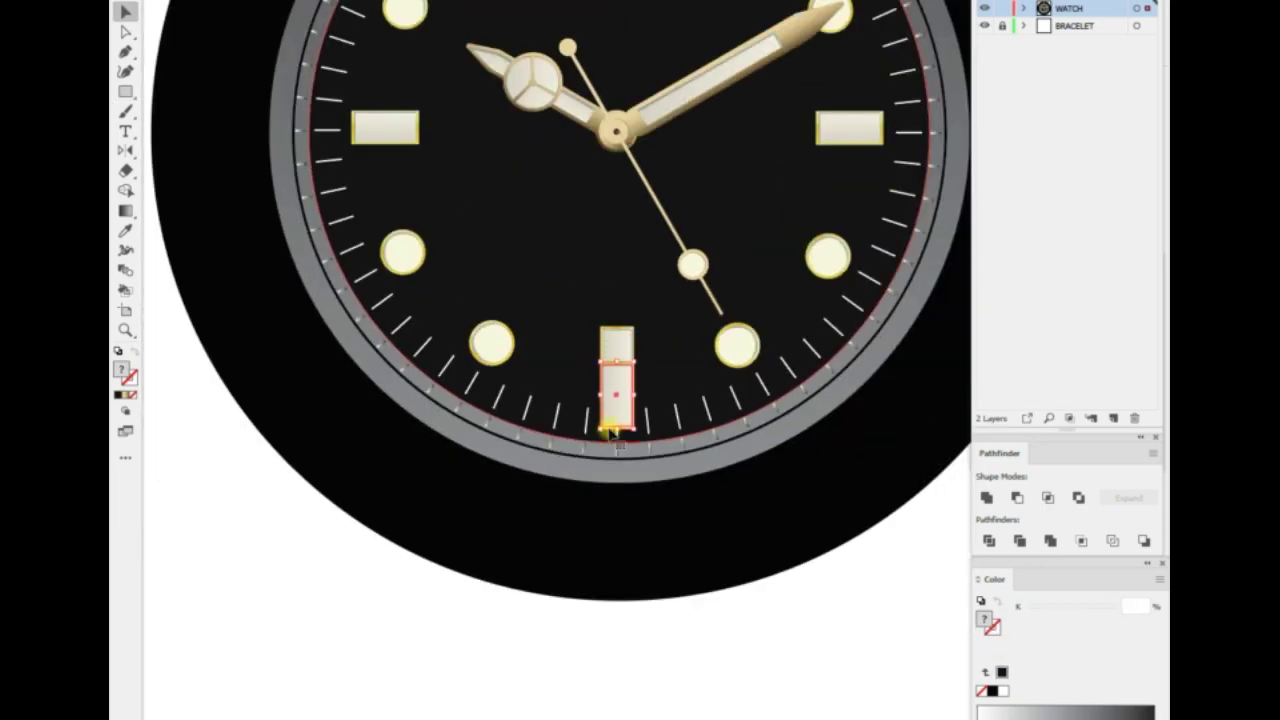
Alt-drag a copy of the 6 o'clock index down onto the bezel below the dial.
{"action": "left_click_drag", "start_coordinate": [609, 432], "coordinate": [628, 578]}
{"action": "left_click", "coordinate": [565, 612]}
{"action": "left_click", "coordinate": [617, 545]}
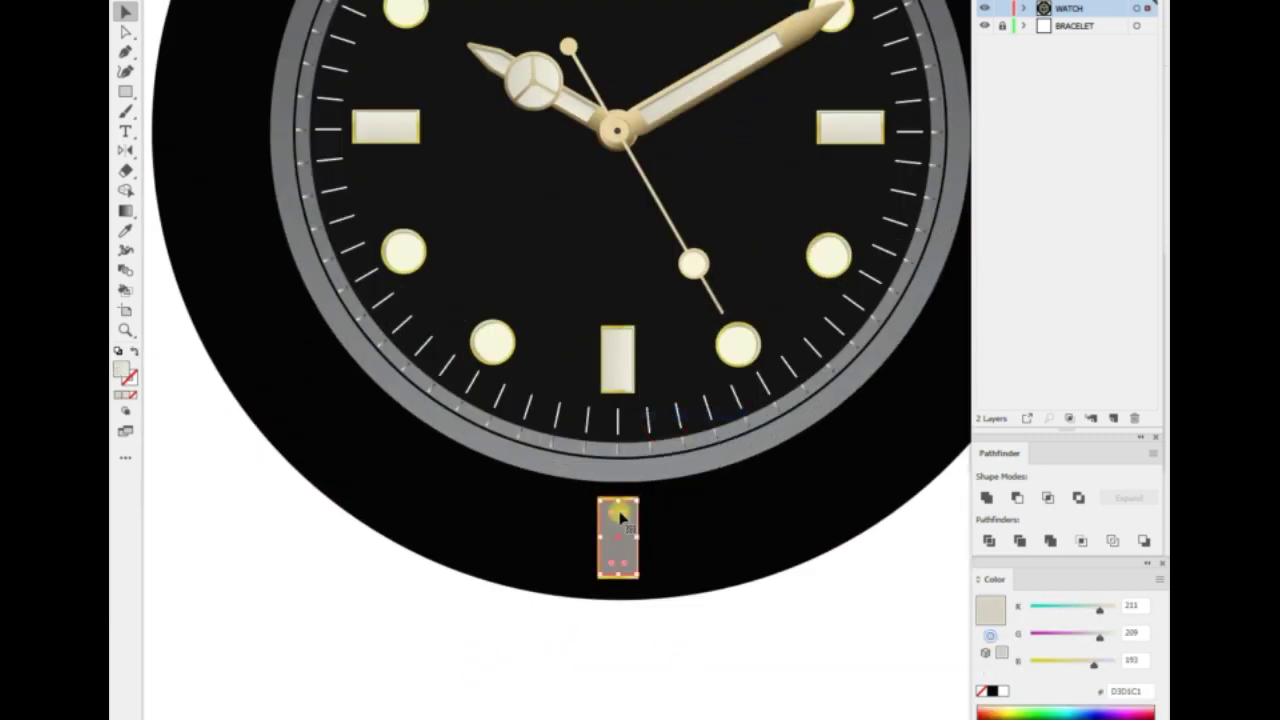
{"action": "key", "text": "ctrl+0"}
{"action": "key", "text": "ctrl+plus"}
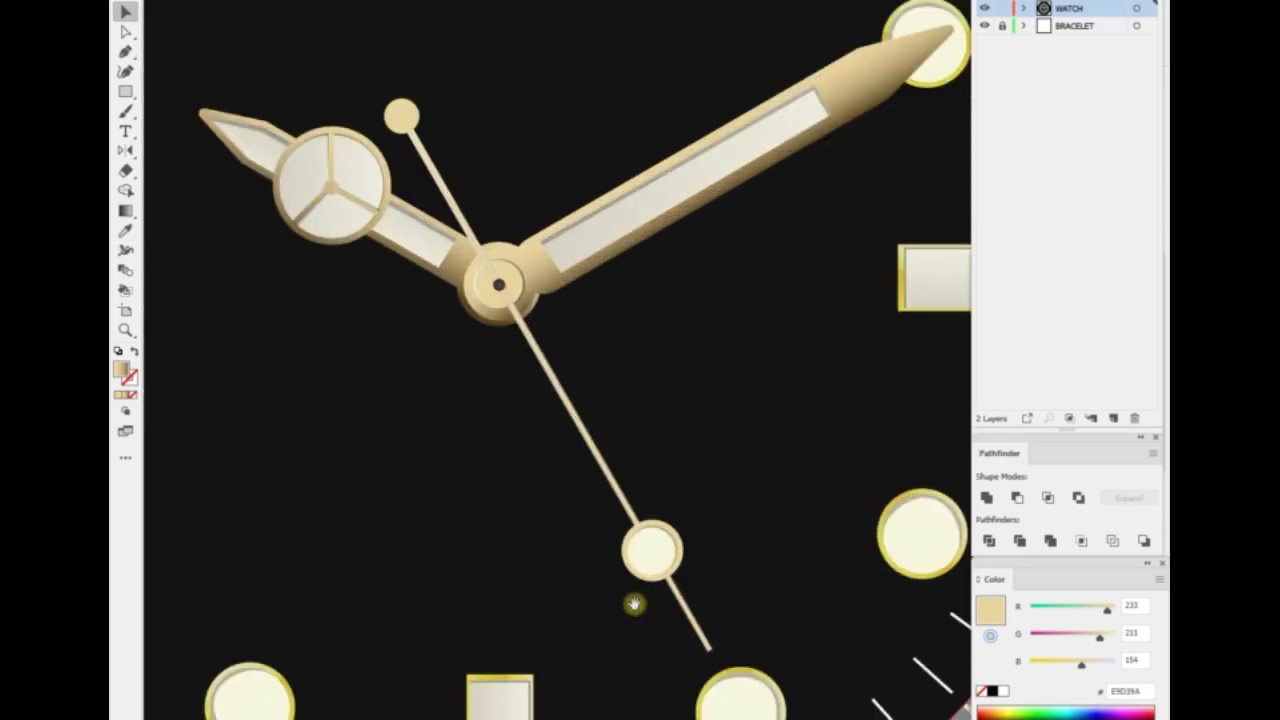
Review the bezel copy's Move settings, leaving its position unchanged.
{"action": "key", "text": "Return"}
{"action": "left_click", "coordinate": [919, 281]}
{"action": "key", "text": "Return"}
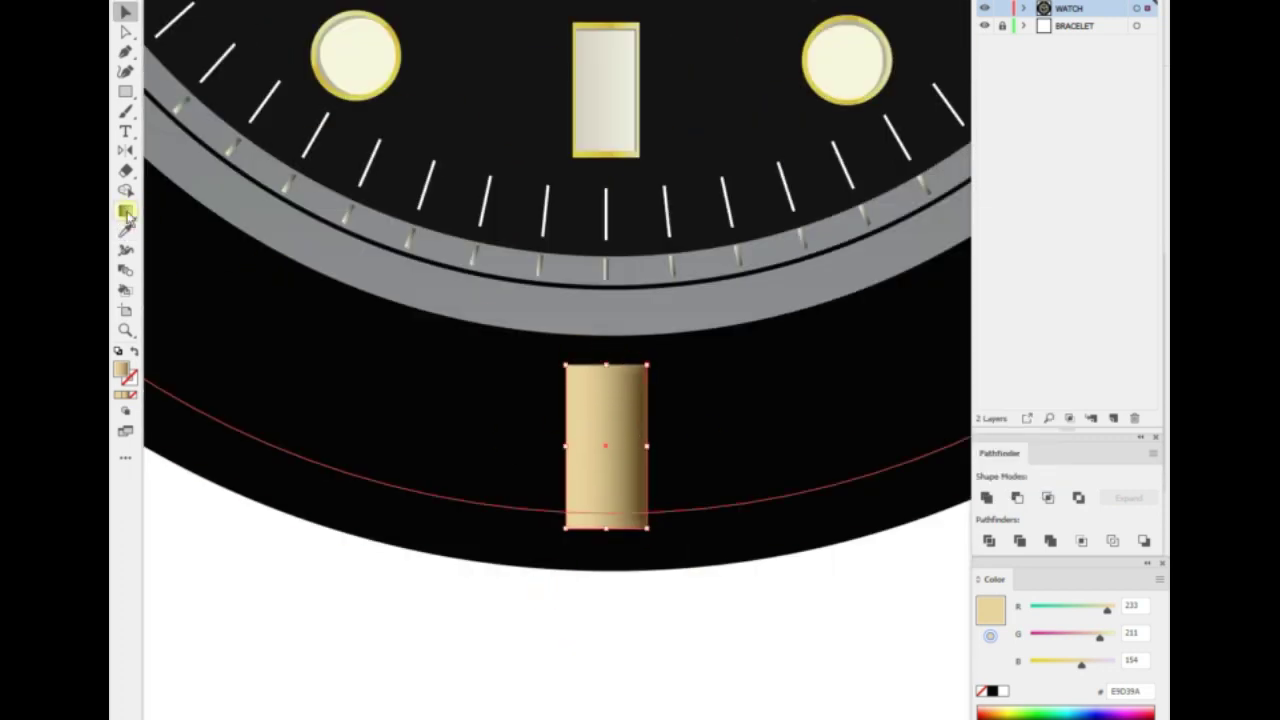
{"action": "key", "text": "ctrl+0"}
{"action": "key", "text": "ctrl+plus"}
{"action": "key", "text": "ctrl+plus"}
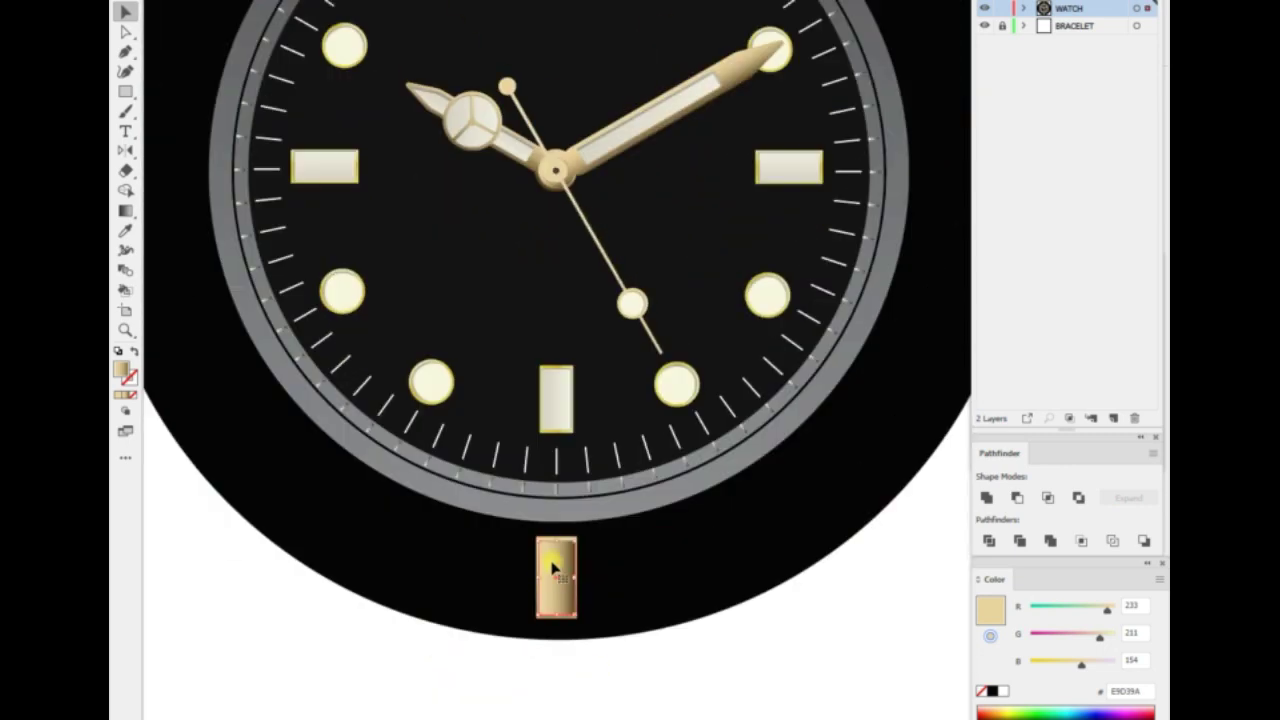
{"action": "right_click", "coordinate": [560, 575]}
Rotate a copy of the bezel marker to 9 o'clock and adjust its position.
{"action": "key", "text": "ctrl+0"}
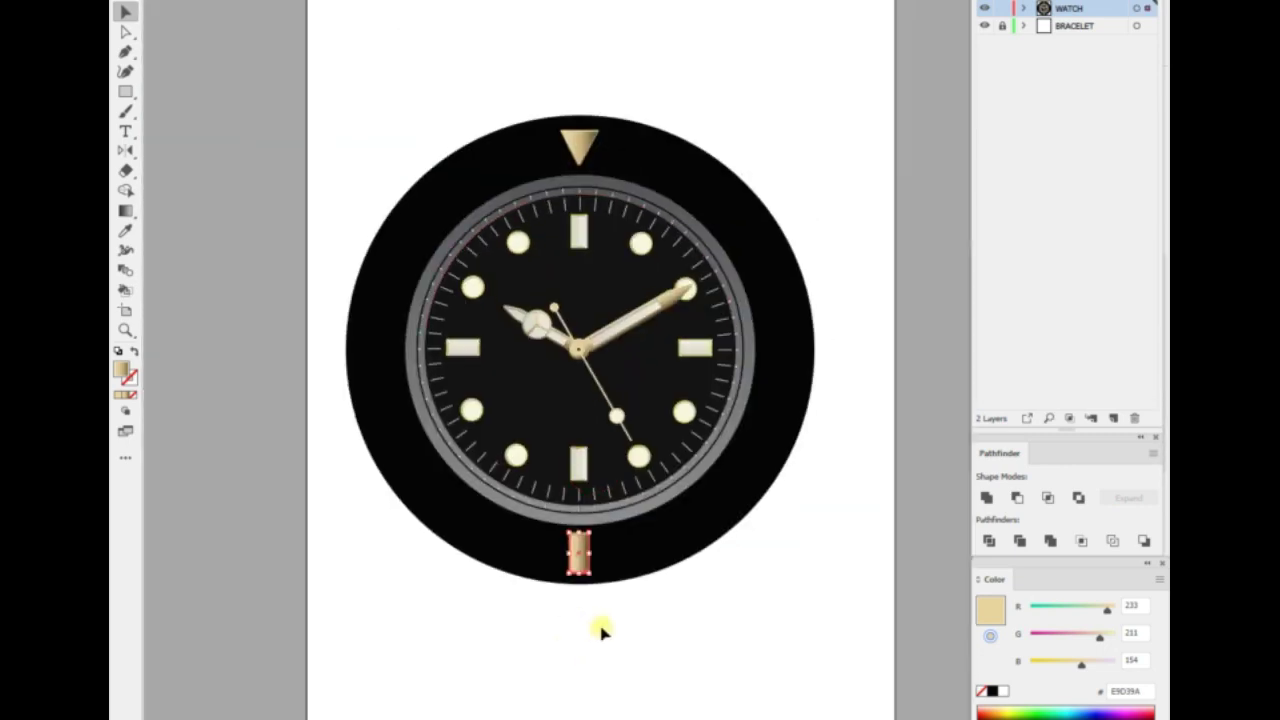
{"action": "right_click", "coordinate": [600, 628]}
{"action": "left_click", "coordinate": [820, 554]}
{"action": "left_click_drag", "start_coordinate": [582, 567], "coordinate": [380, 340]}
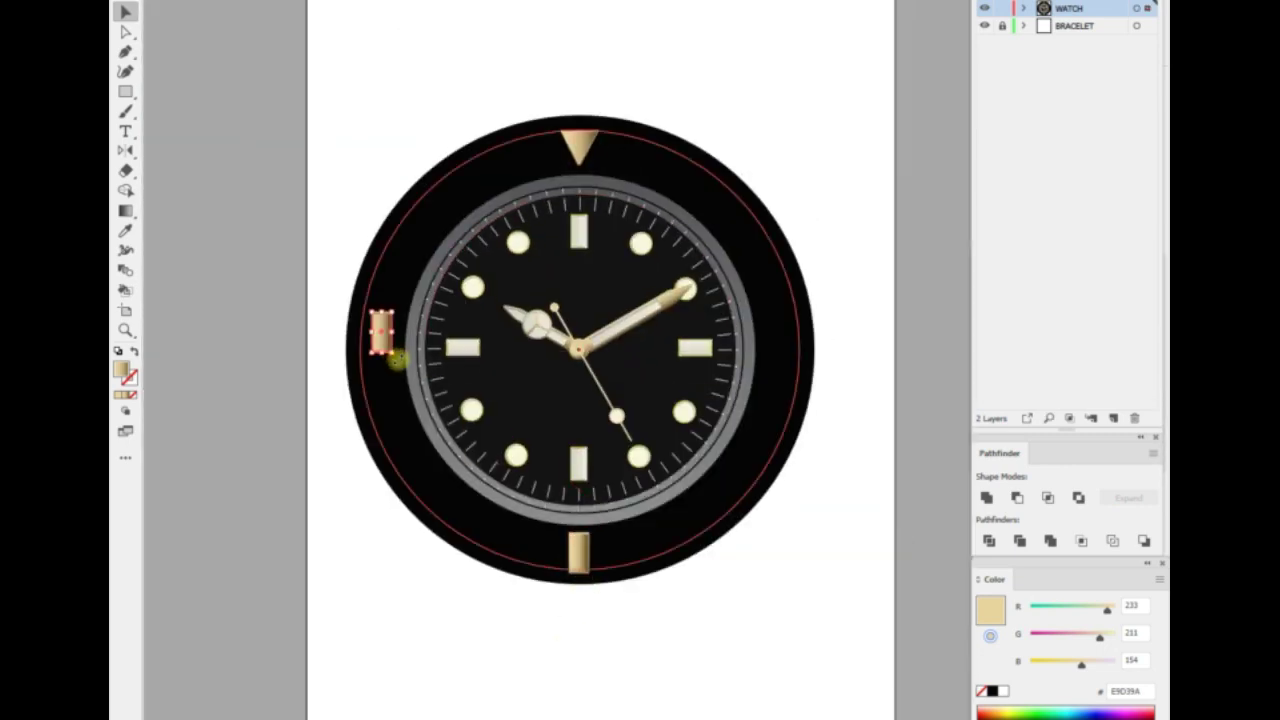
{"action": "key", "text": "ctrl+plus"}
{"action": "key", "text": "ctrl+minus"}
{"action": "left_click_drag", "start_coordinate": [455, 421], "coordinate": [445, 456]}
Ungroup the 9 o'clock marker and redirect and darken its gold gradient fill.
{"action": "scroll", "coordinate": [623, 609], "scroll_direction": "down", "scroll_amount": 5}
{"action": "scroll", "coordinate": [591, 400], "scroll_direction": "up", "scroll_amount": 4}
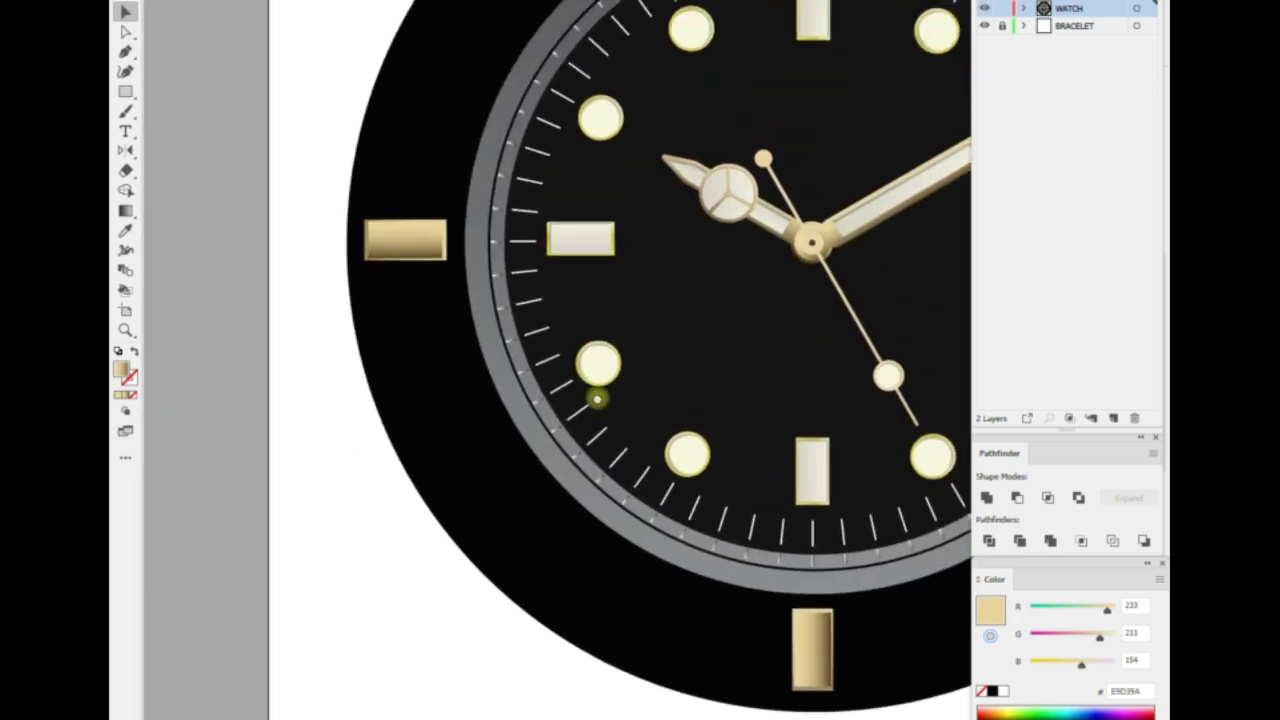
{"action": "right_click", "coordinate": [463, 389]}
{"action": "left_click", "coordinate": [496, 509]}
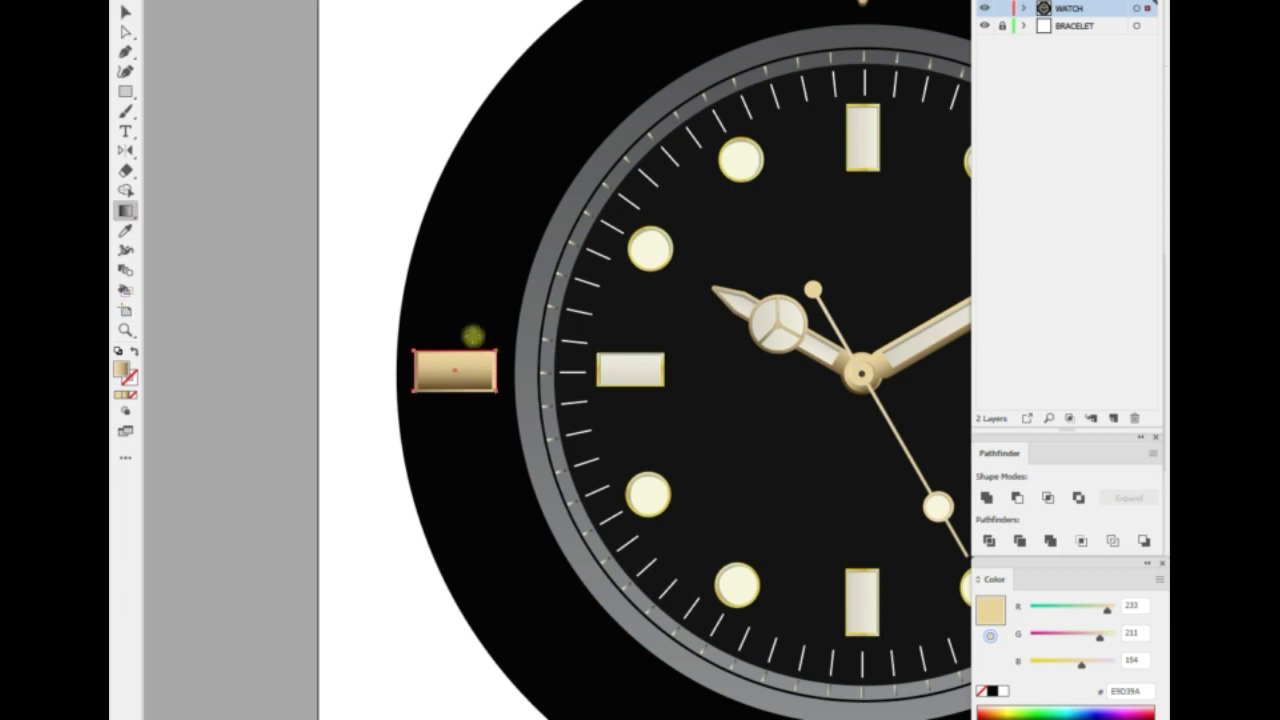
{"action": "key", "text": "v"}
{"action": "scroll", "coordinate": [300, 320], "scroll_direction": "up", "scroll_amount": 2}
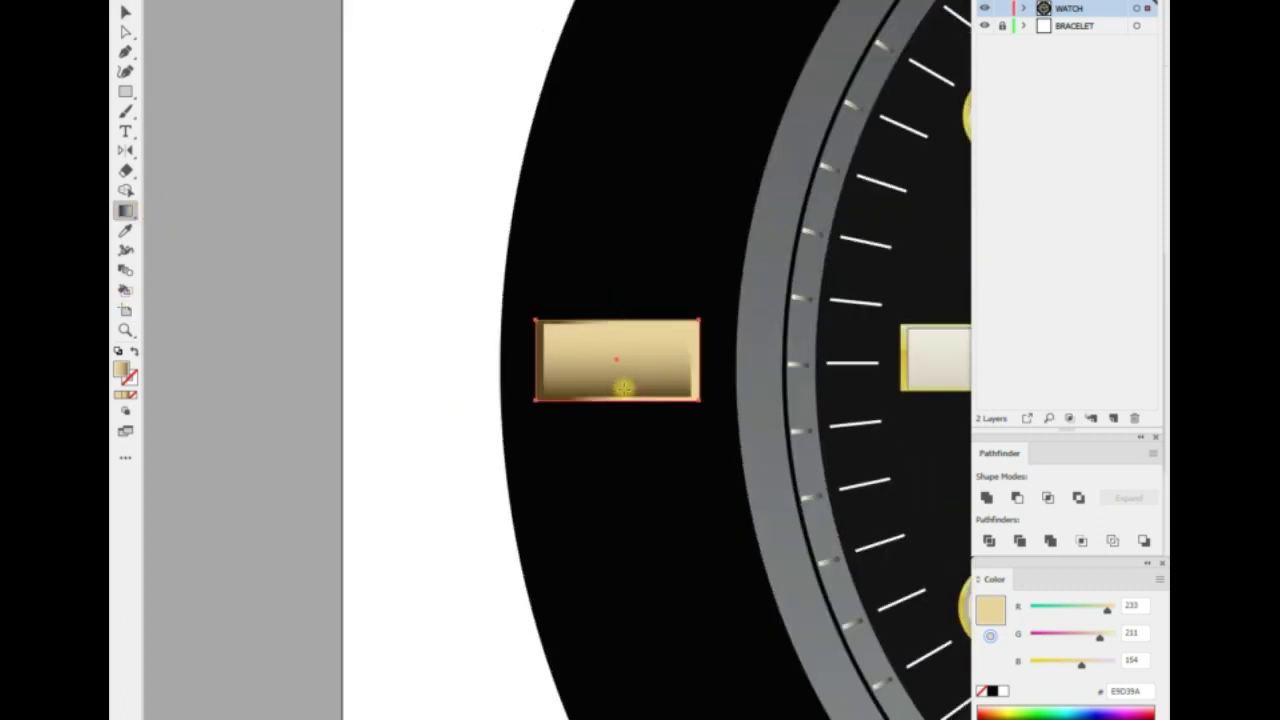
{"action": "left_click_drag", "start_coordinate": [708, 357], "coordinate": [633, 332]}
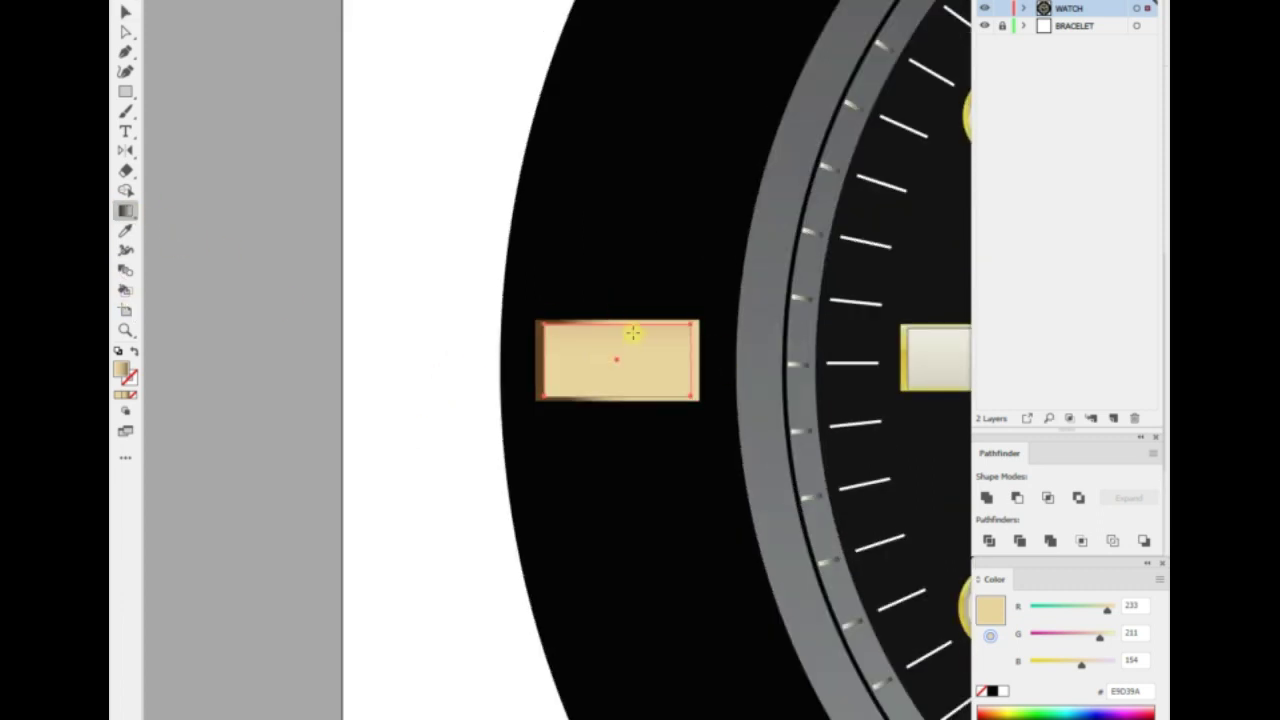
{"action": "left_click", "coordinate": [621, 362]}
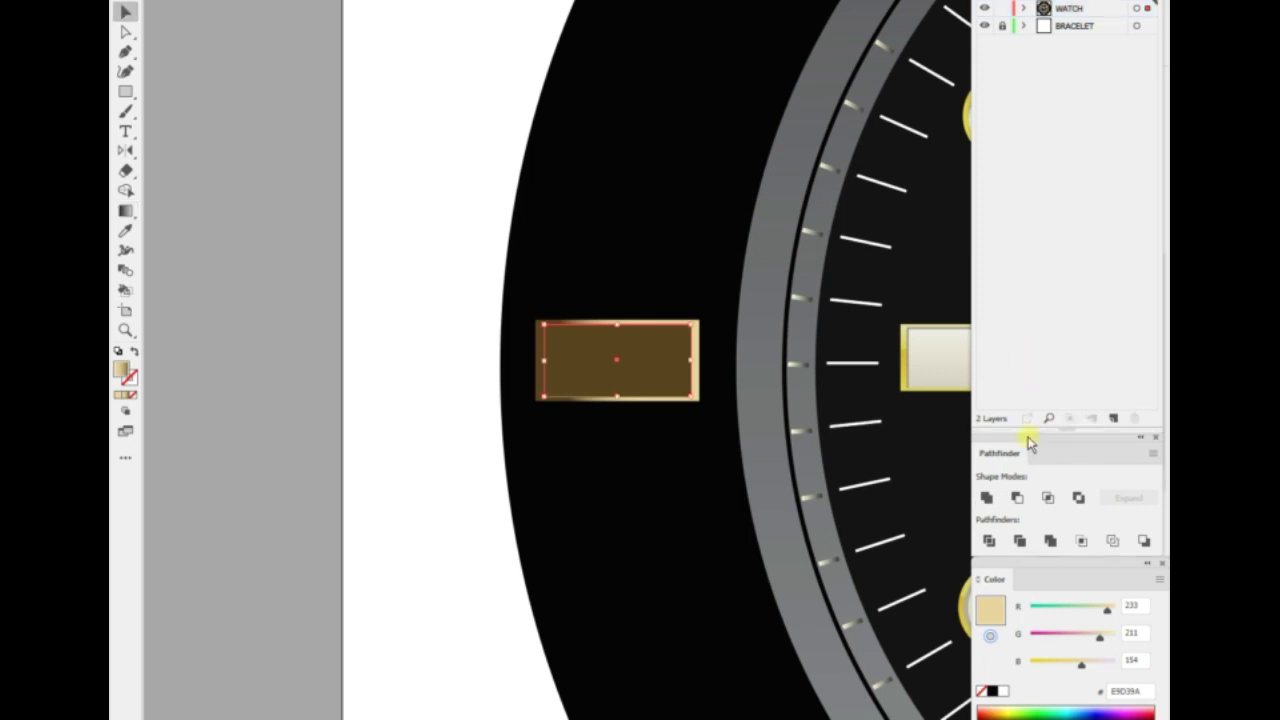
{"action": "scroll", "coordinate": [430, 400], "scroll_direction": "down", "scroll_amount": 2}
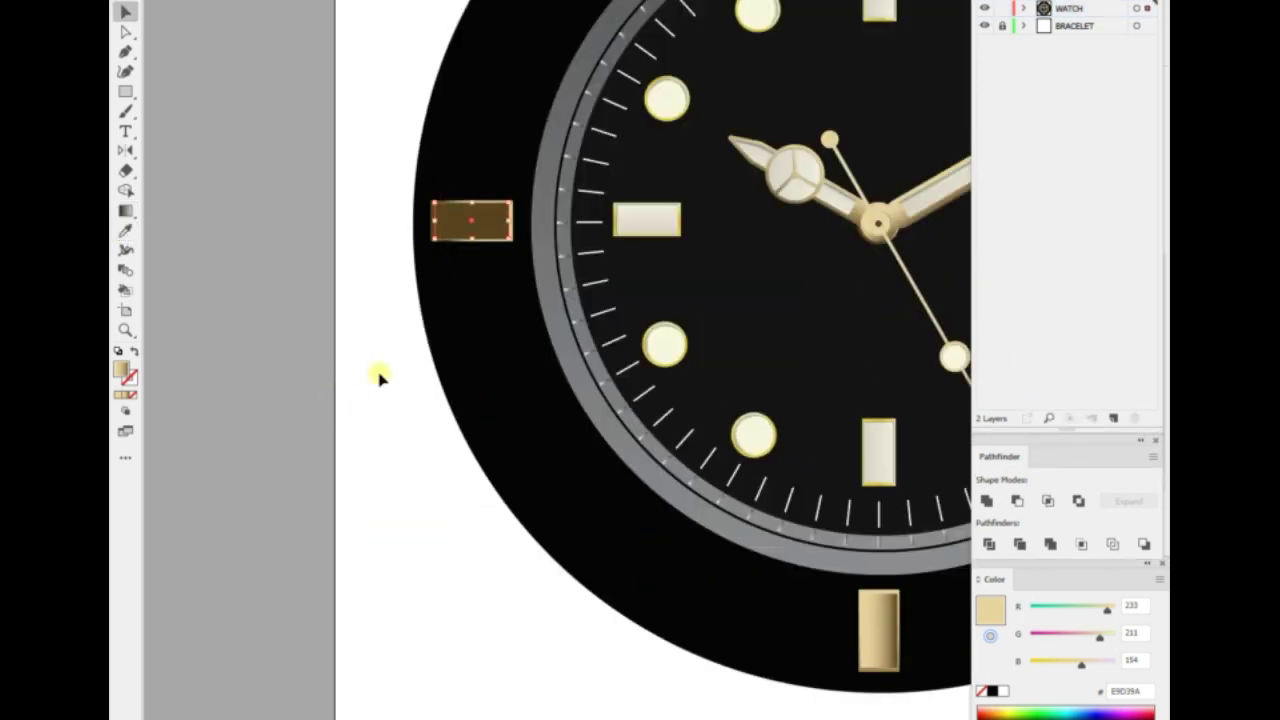
Reverse the 9 o'clock marker's gradient stops so light gold and dark swap ends.
{"action": "left_click", "coordinate": [486, 247]}
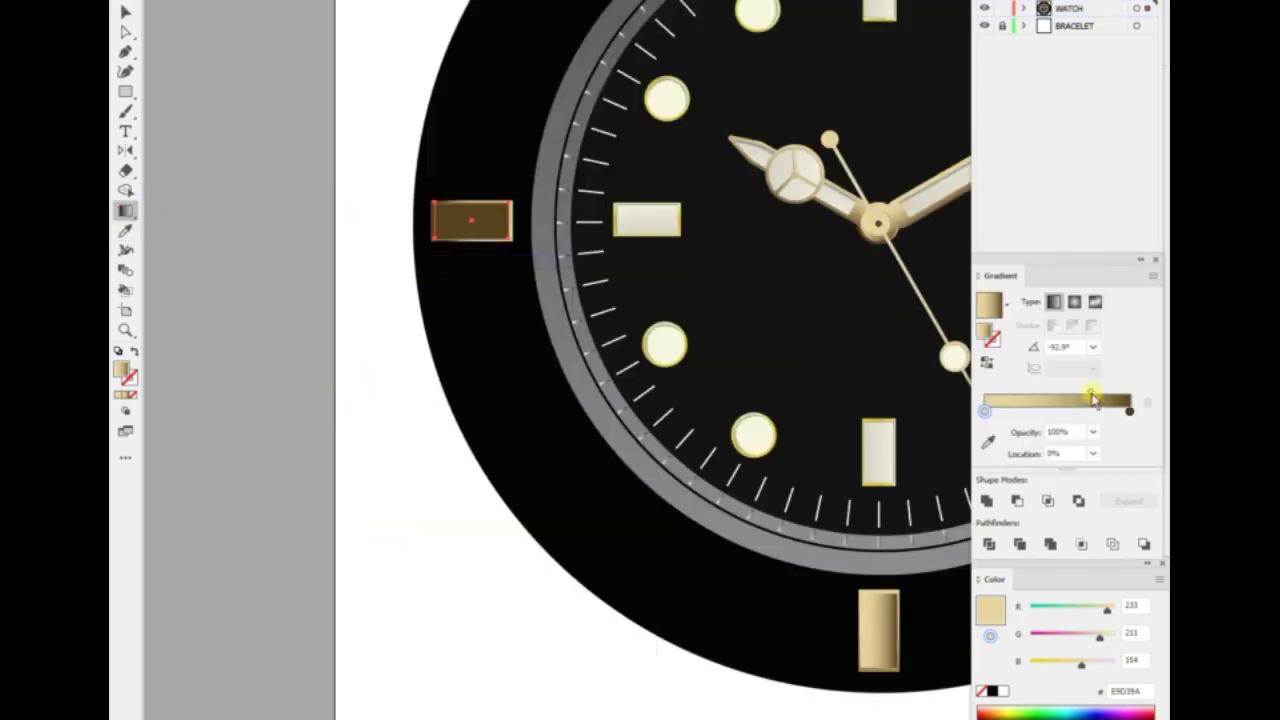
{"action": "left_click", "coordinate": [124, 211]}
{"action": "left_click_drag", "start_coordinate": [446, 238], "coordinate": [446, 221]}
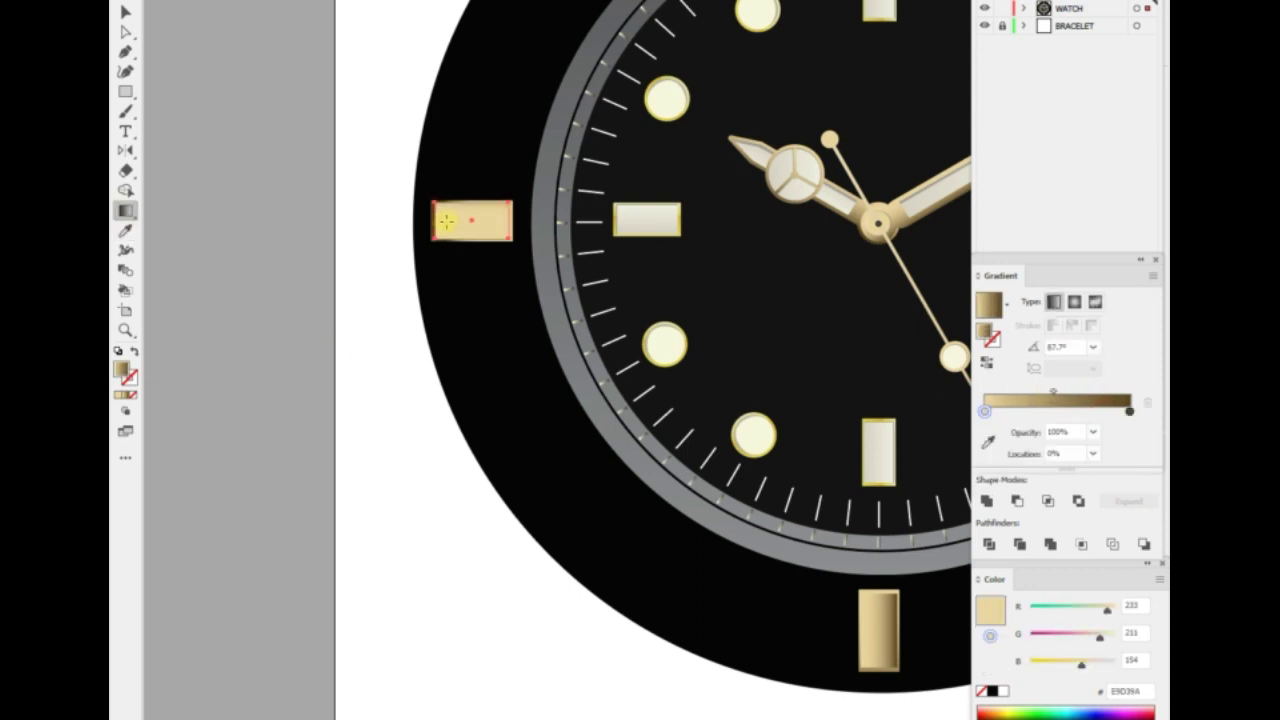
{"action": "left_click", "coordinate": [124, 230]}
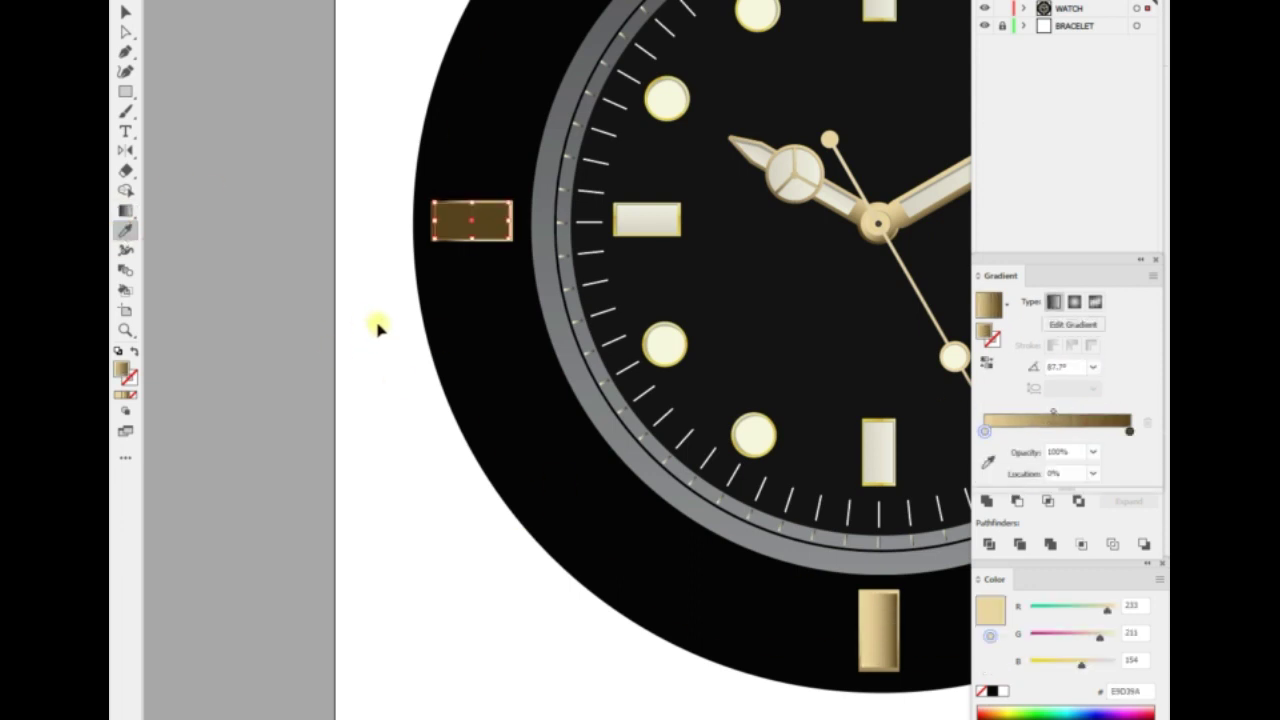
{"action": "left_click_drag", "start_coordinate": [985, 431], "coordinate": [1129, 431]}
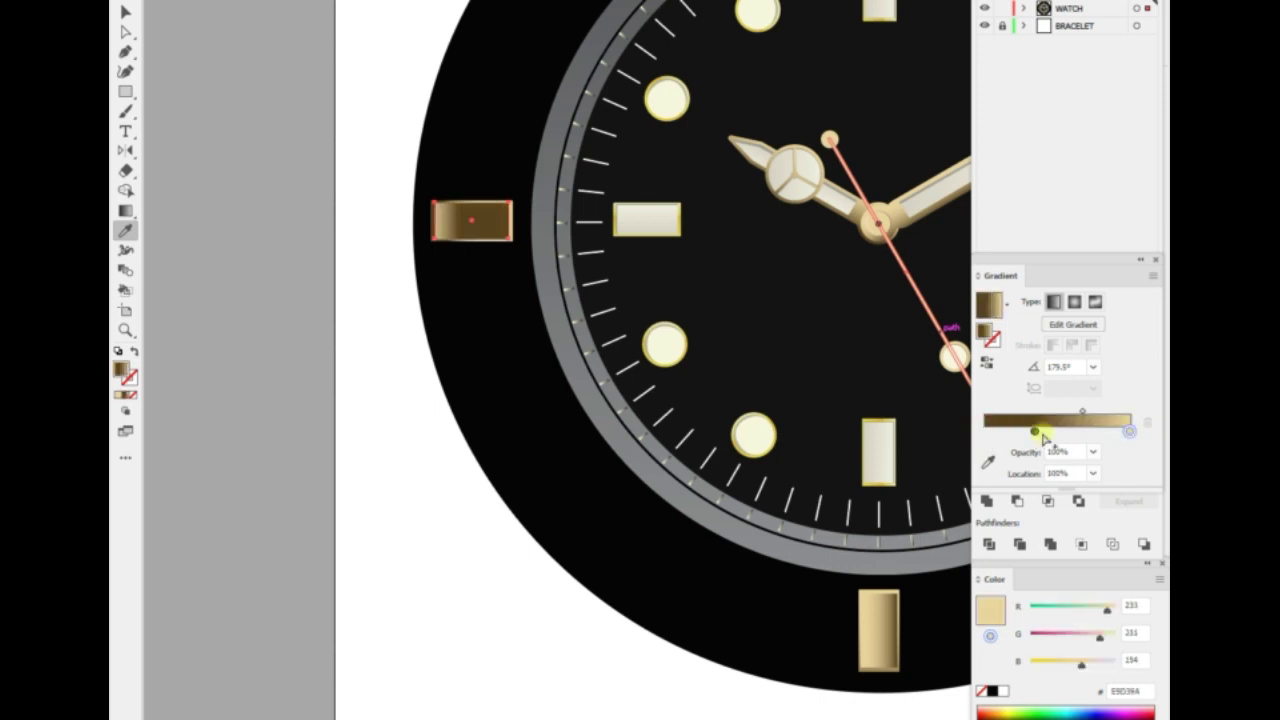
{"action": "left_click_drag", "start_coordinate": [1040, 437], "coordinate": [985, 431]}
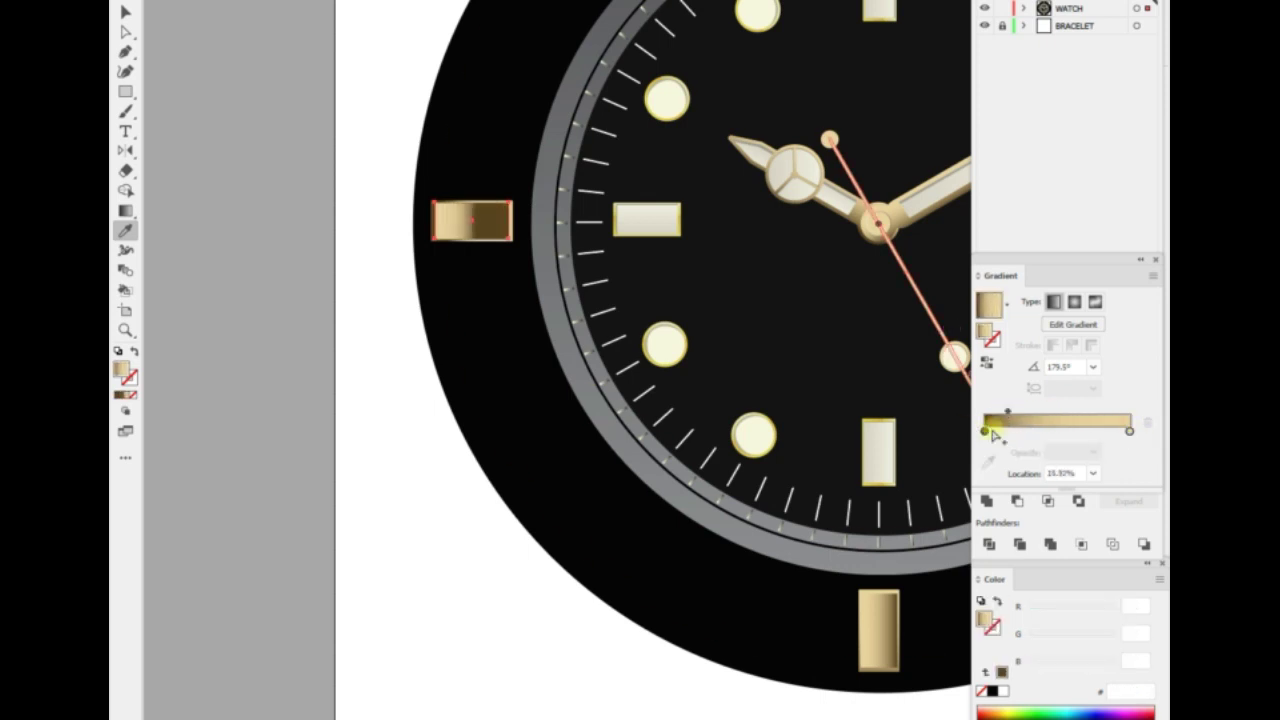
Redraw the gradient vertically across the marker, resize it and regroup its parts.
{"action": "key", "text": "g"}
{"action": "left_click", "coordinate": [497, 218]}
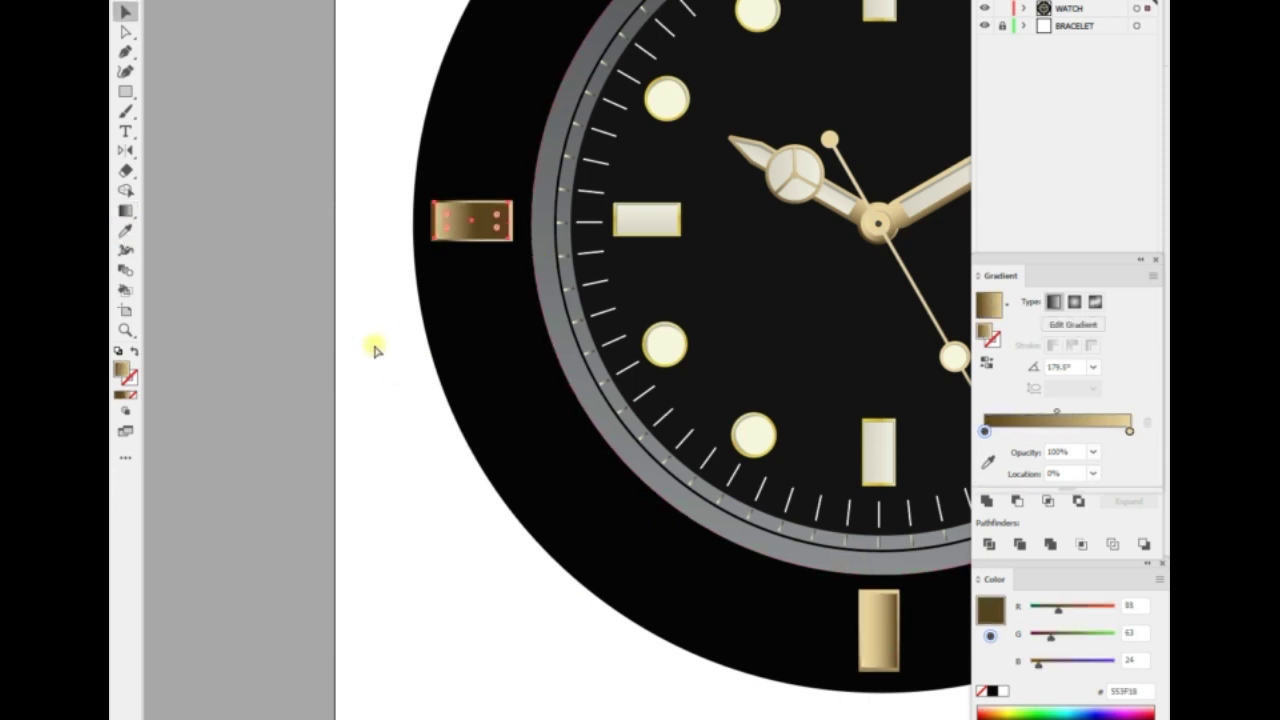
{"action": "left_click_drag", "start_coordinate": [468, 232], "coordinate": [328, 403]}
{"action": "left_click_drag", "start_coordinate": [666, 386], "coordinate": [700, 394]}
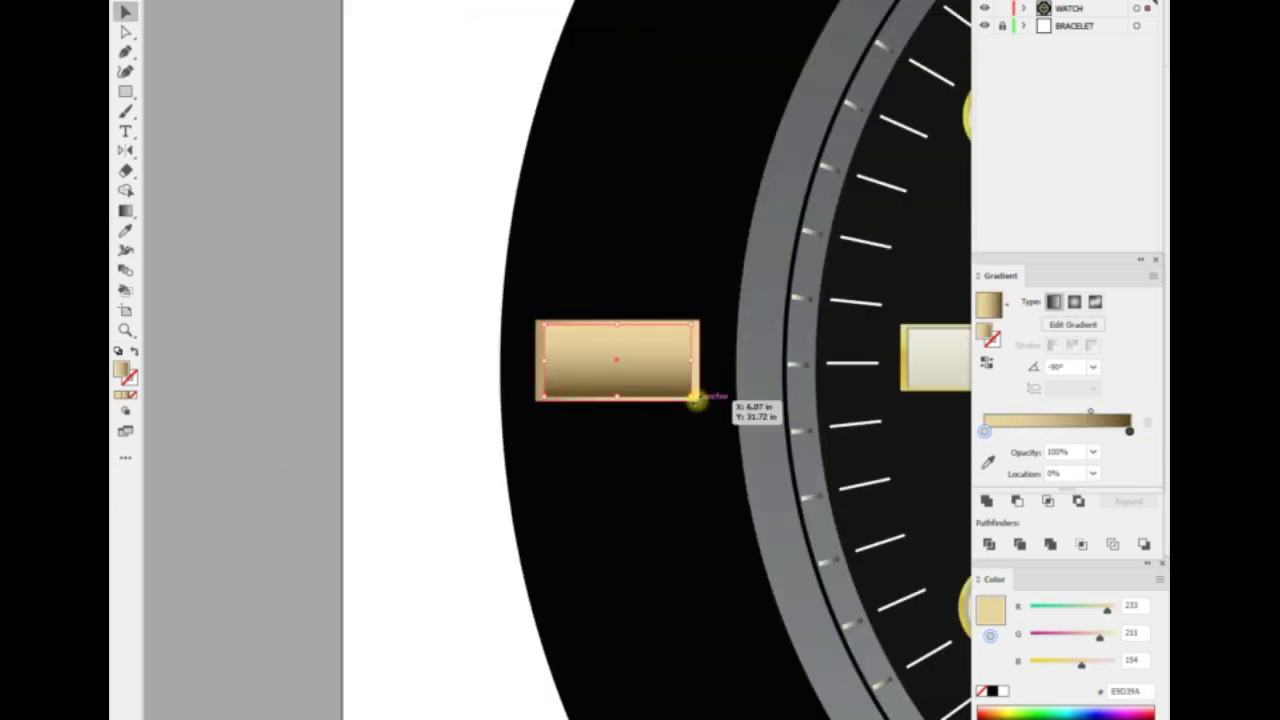
{"action": "right_click", "coordinate": [700, 394]}
{"action": "left_click", "coordinate": [743, 465]}
{"action": "key", "text": "ctrl+0"}
Make a reflected copy of the 9 o'clock marker and place it at 3 o'clock.
{"action": "right_click", "coordinate": [337, 486]}
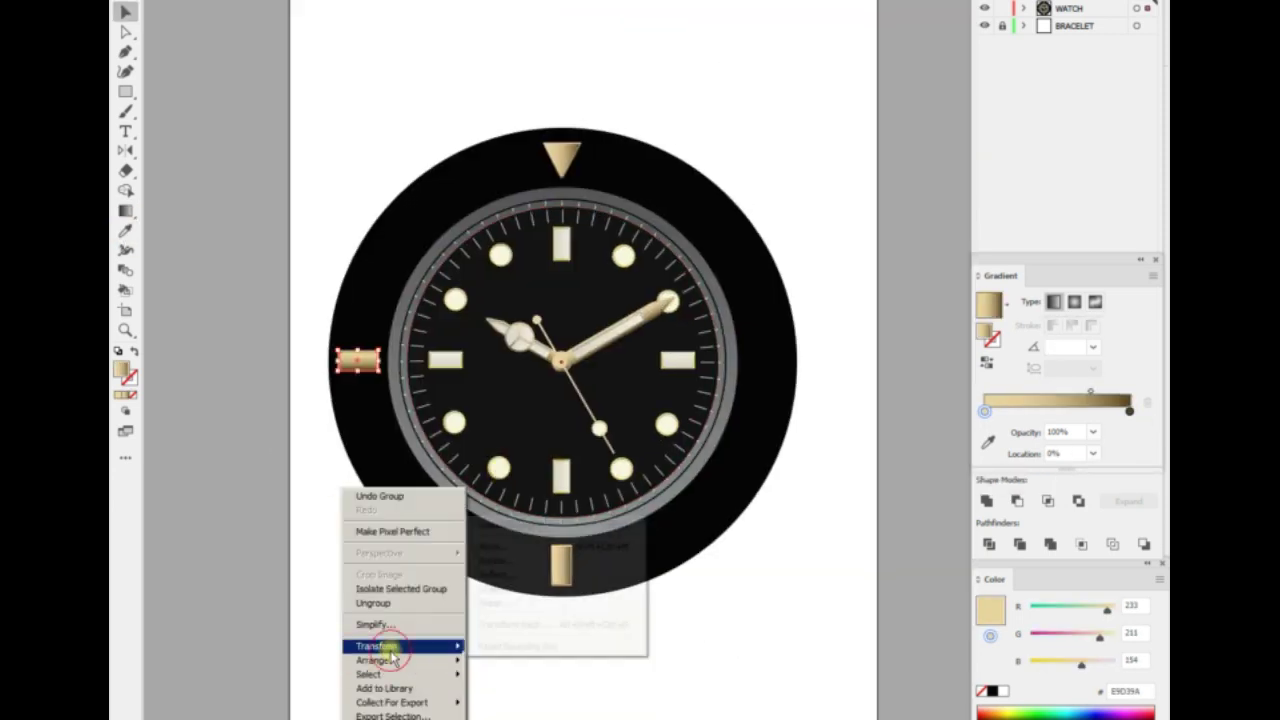
{"action": "left_click", "coordinate": [520, 600]}
{"action": "left_click", "coordinate": [892, 443]}
{"action": "left_click_drag", "start_coordinate": [380, 358], "coordinate": [787, 366]}
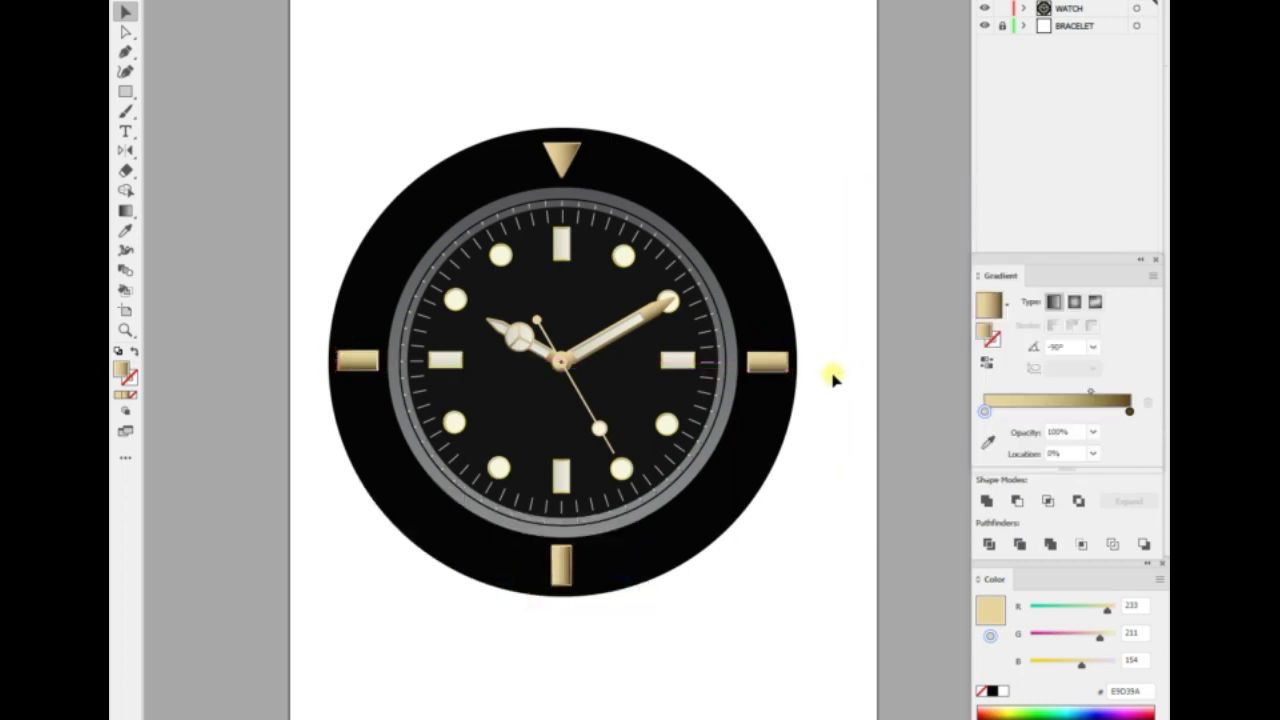
Resize the 6 o'clock marker, align the right marker, and select both side markers.
{"action": "left_click", "coordinate": [695, 565]}
{"action": "key", "text": "ctrl+plus"}
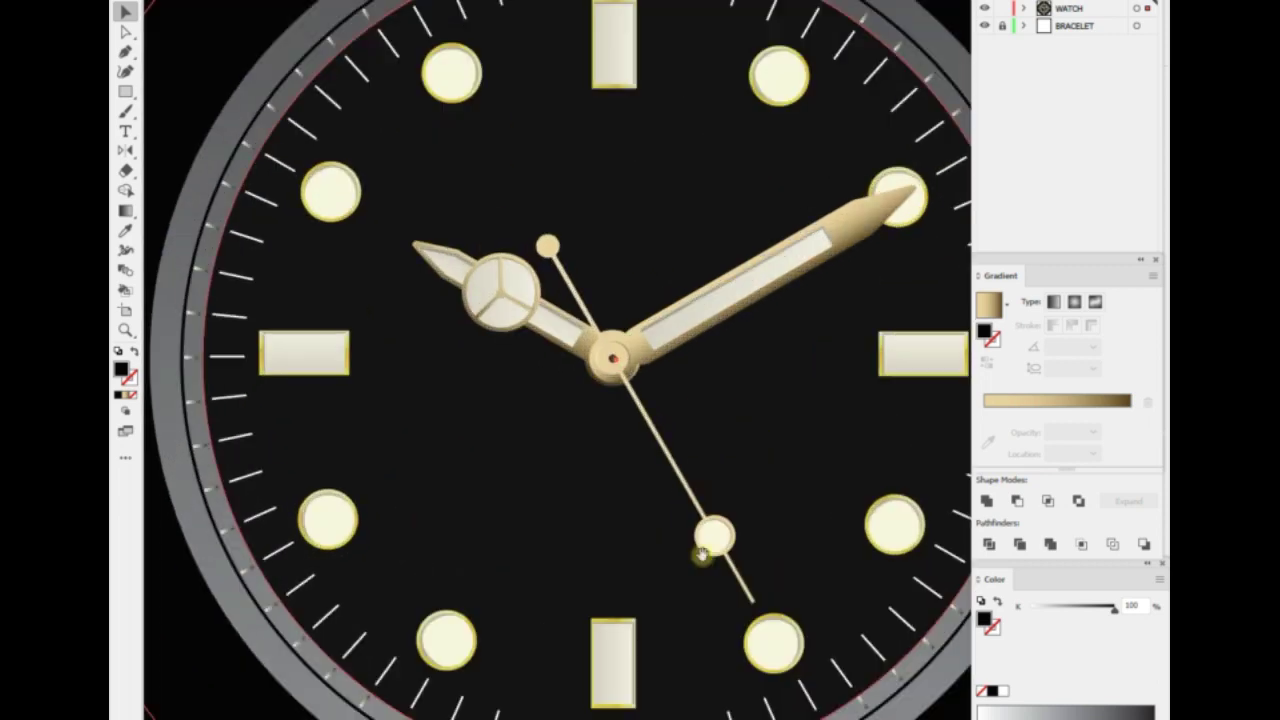
{"action": "scroll", "coordinate": [414, 366], "scroll_direction": "up", "scroll_amount": 3}
{"action": "mouse_move", "coordinate": [414, 366]}
{"action": "left_mouse_down"}
{"action": "mouse_move", "coordinate": [380, 367]}
{"action": "mouse_move", "coordinate": [391, 365]}
{"action": "left_mouse_up"}
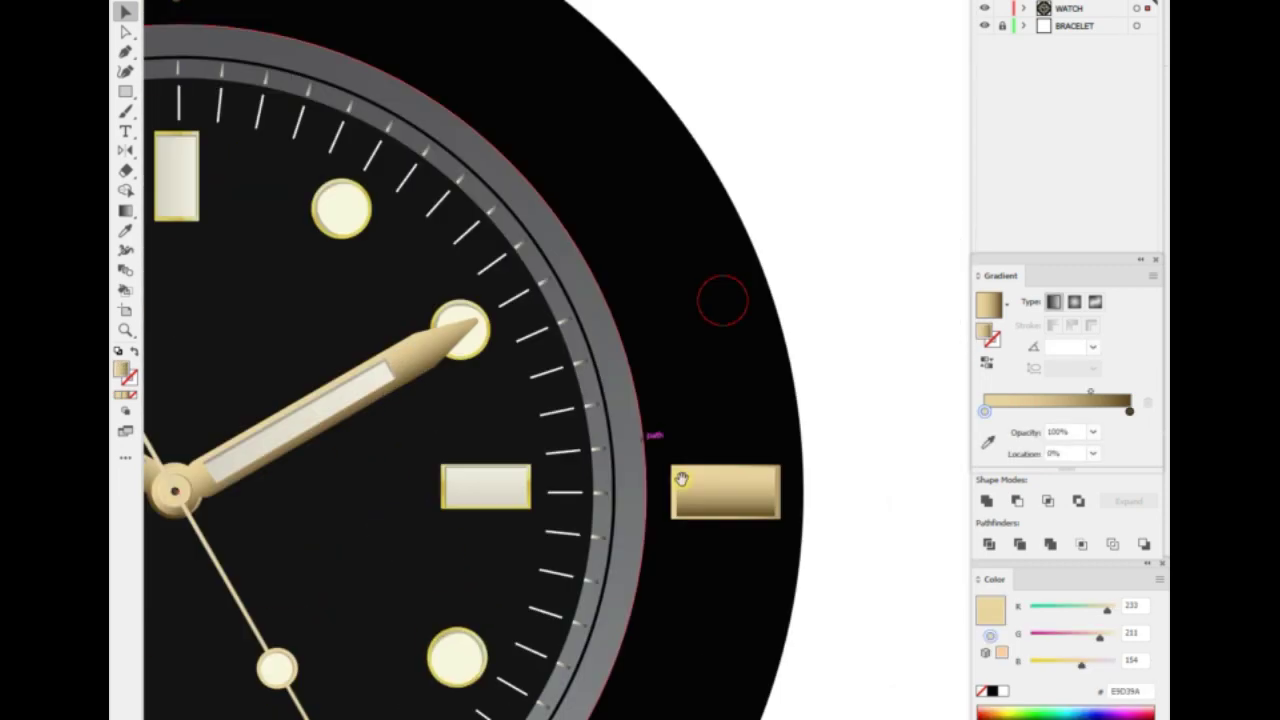
{"action": "left_click_drag", "start_coordinate": [681, 480], "coordinate": [684, 486]}
{"action": "left_click", "coordinate": [851, 443]}
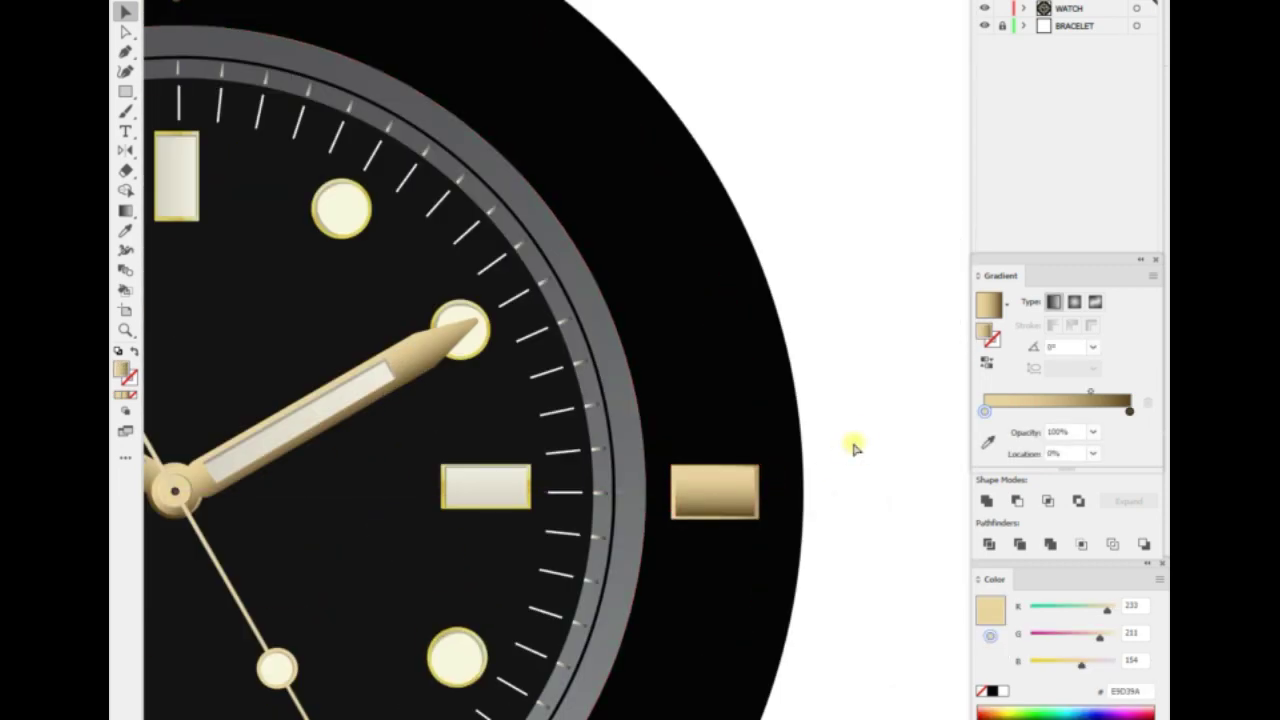
{"action": "key", "text": "ctrl+0"}
{"action": "left_click", "coordinate": [671, 389]}
{"action": "left_click", "coordinate": [403, 388], "text": "shift"}
Make a rotated copy of the two side markers on the bezel.
{"action": "right_click", "coordinate": [405, 345]}
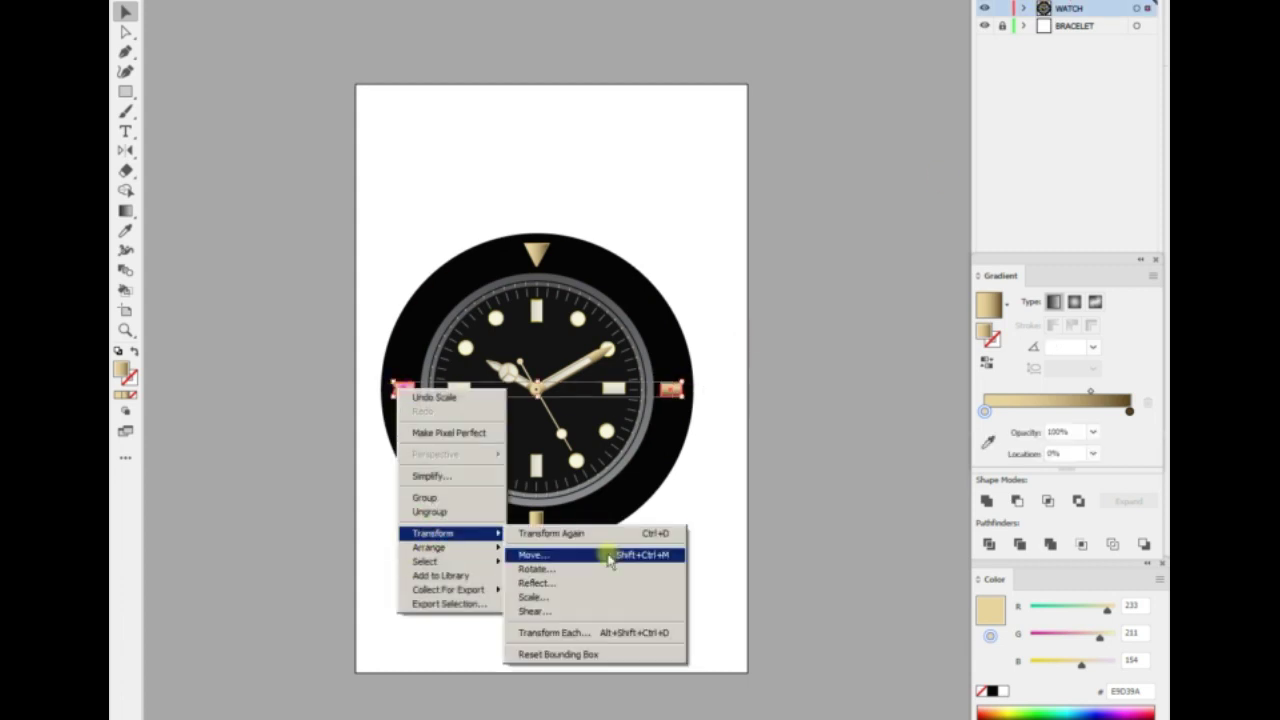
{"action": "left_click", "coordinate": [600, 578]}
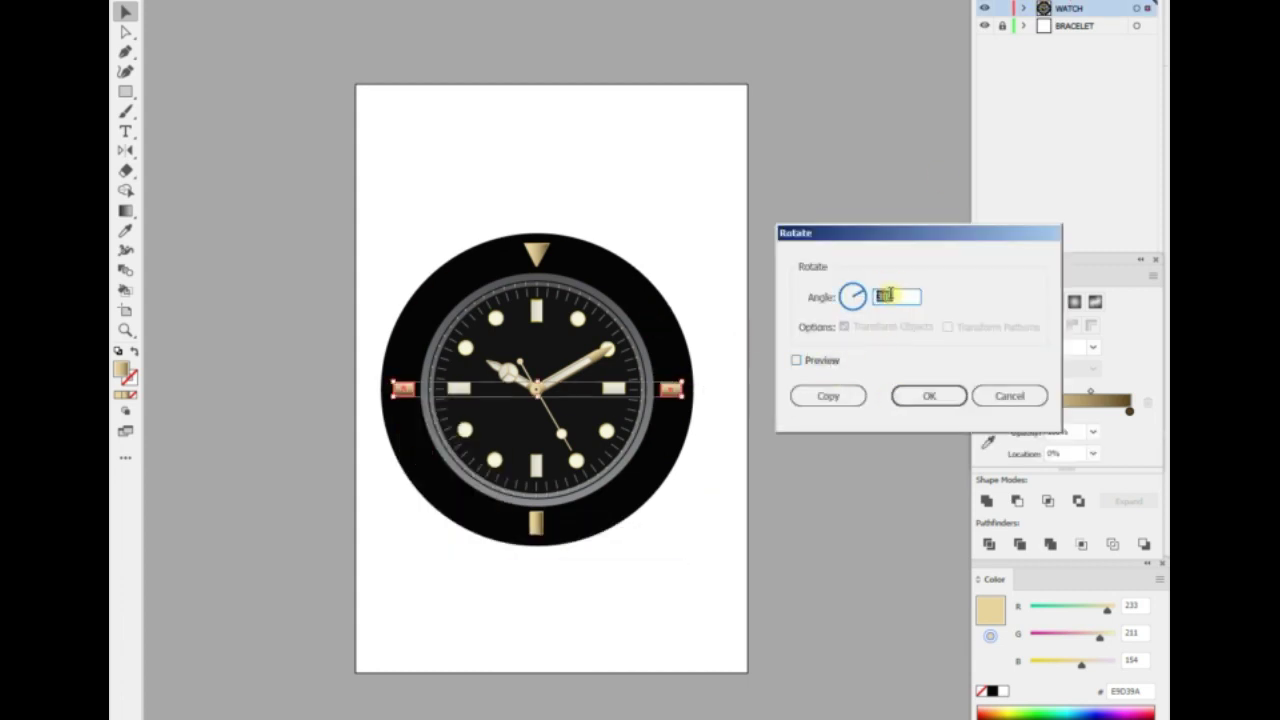
{"action": "left_click", "coordinate": [829, 396]}
{"action": "left_click", "coordinate": [663, 208]}
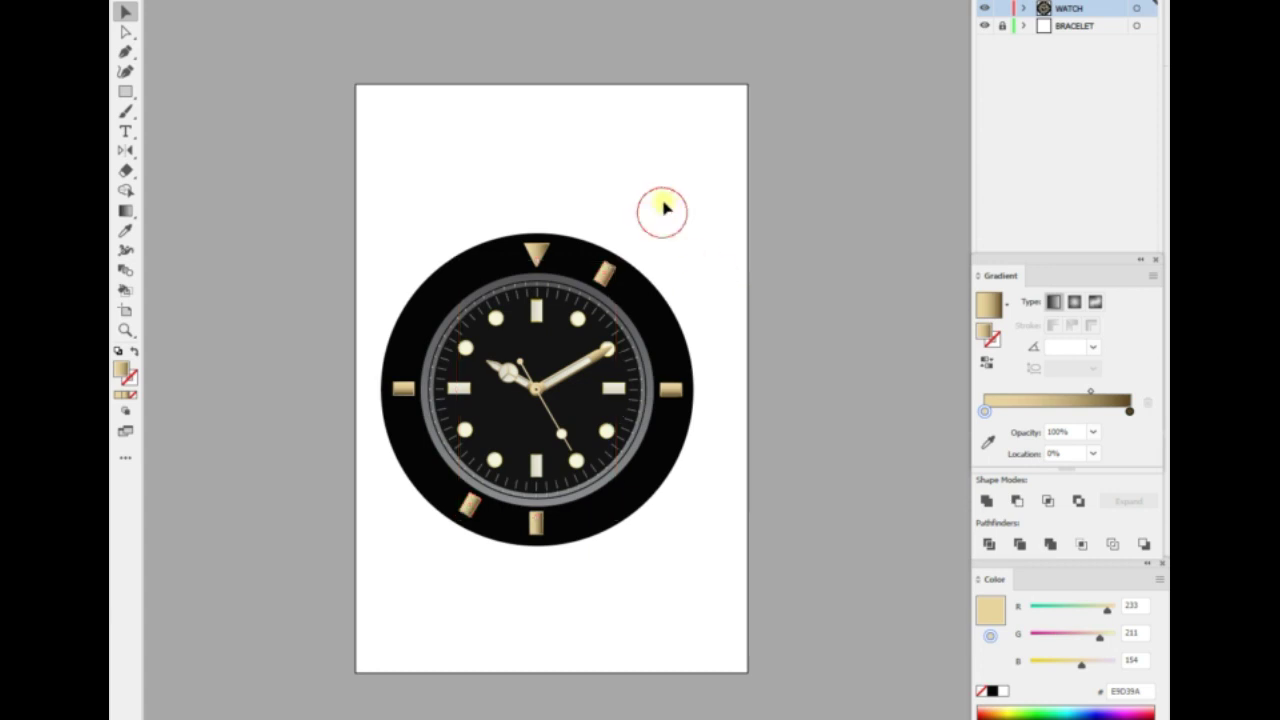
Copy the side markers again at a 60° rotation.
{"action": "left_click", "coordinate": [612, 277]}
{"action": "right_click", "coordinate": [382, 588]}
{"action": "left_click", "coordinate": [600, 552]}
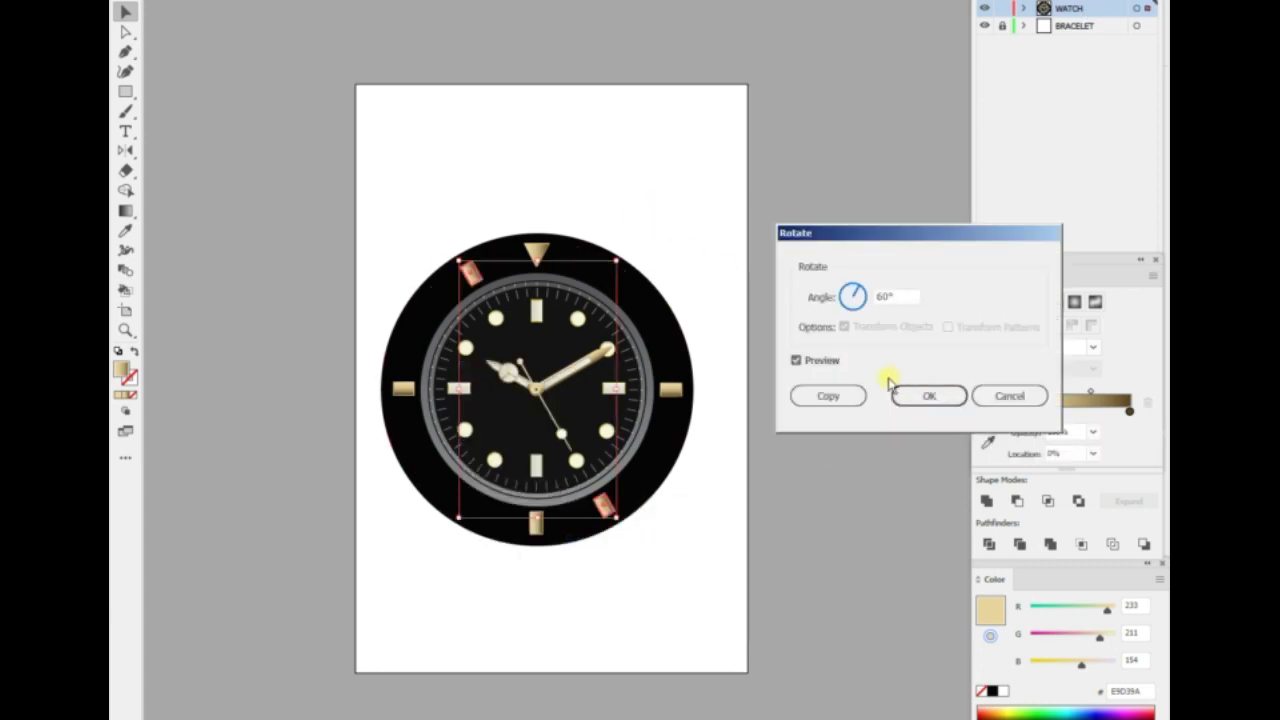
{"action": "left_click", "coordinate": [820, 391]}
{"action": "left_click", "coordinate": [778, 342]}
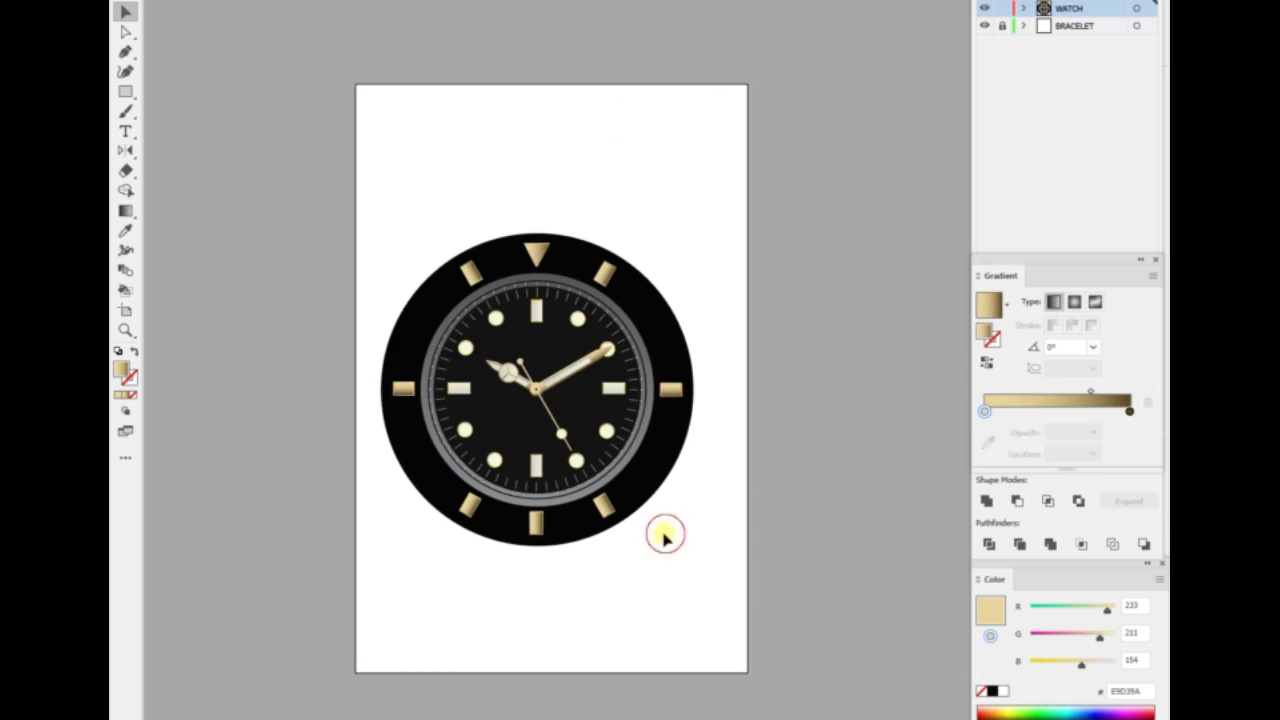
{"action": "key", "text": "ctrl+plus"}
Type a '10' above the watch and enlarge it to about three times its size.
{"action": "key", "text": "y"}
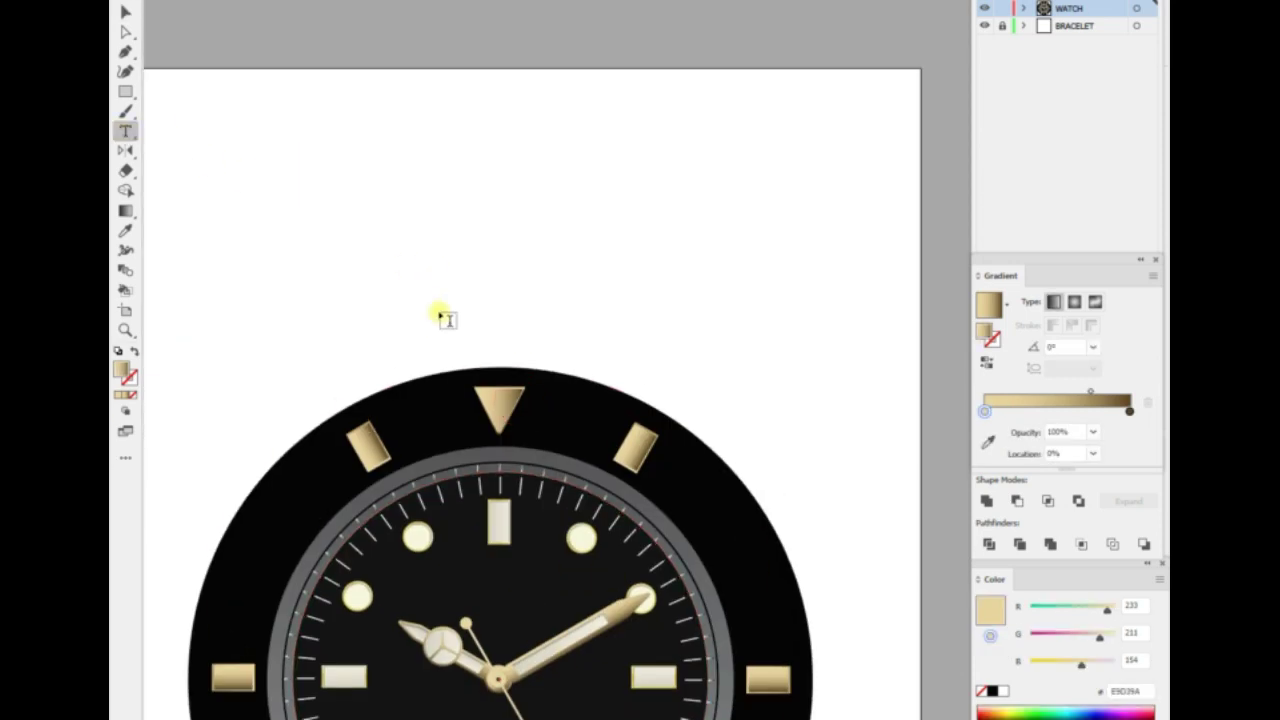
{"action": "left_click", "coordinate": [441, 264]}
{"action": "type", "text": "10"}
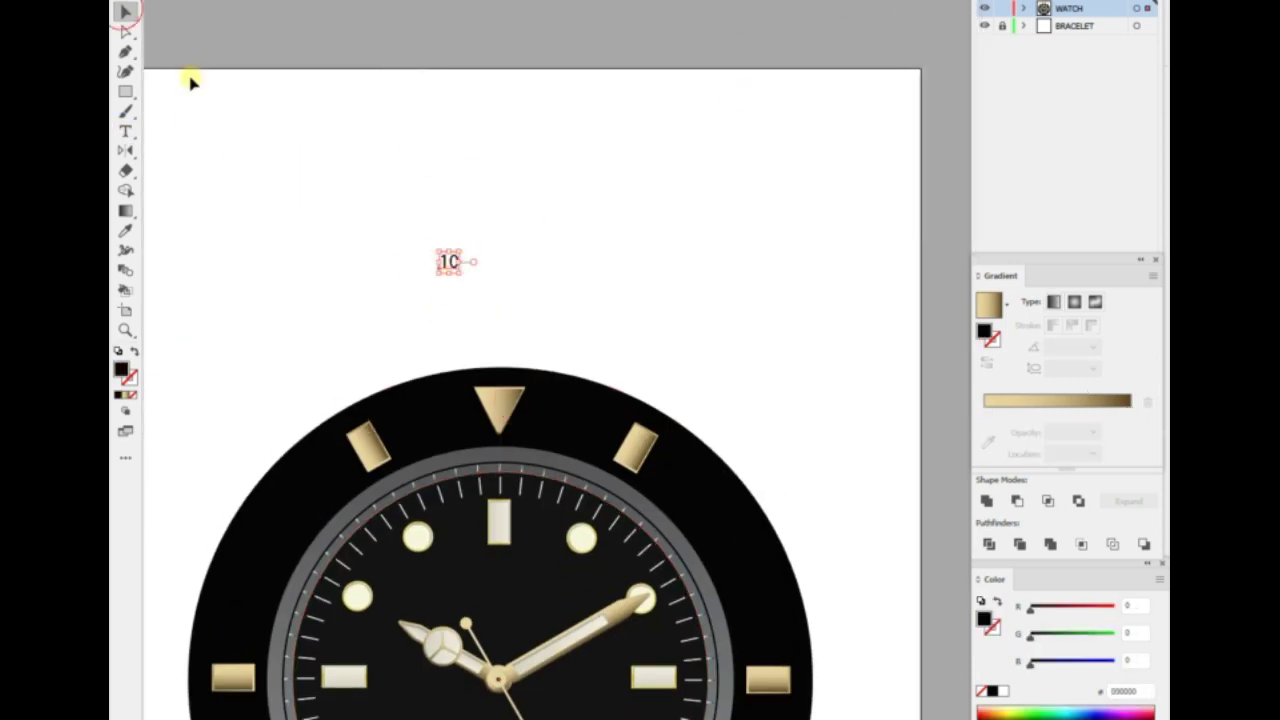
{"action": "left_click_drag", "start_coordinate": [462, 273], "coordinate": [487, 299]}
{"action": "double_click", "coordinate": [449, 268]}
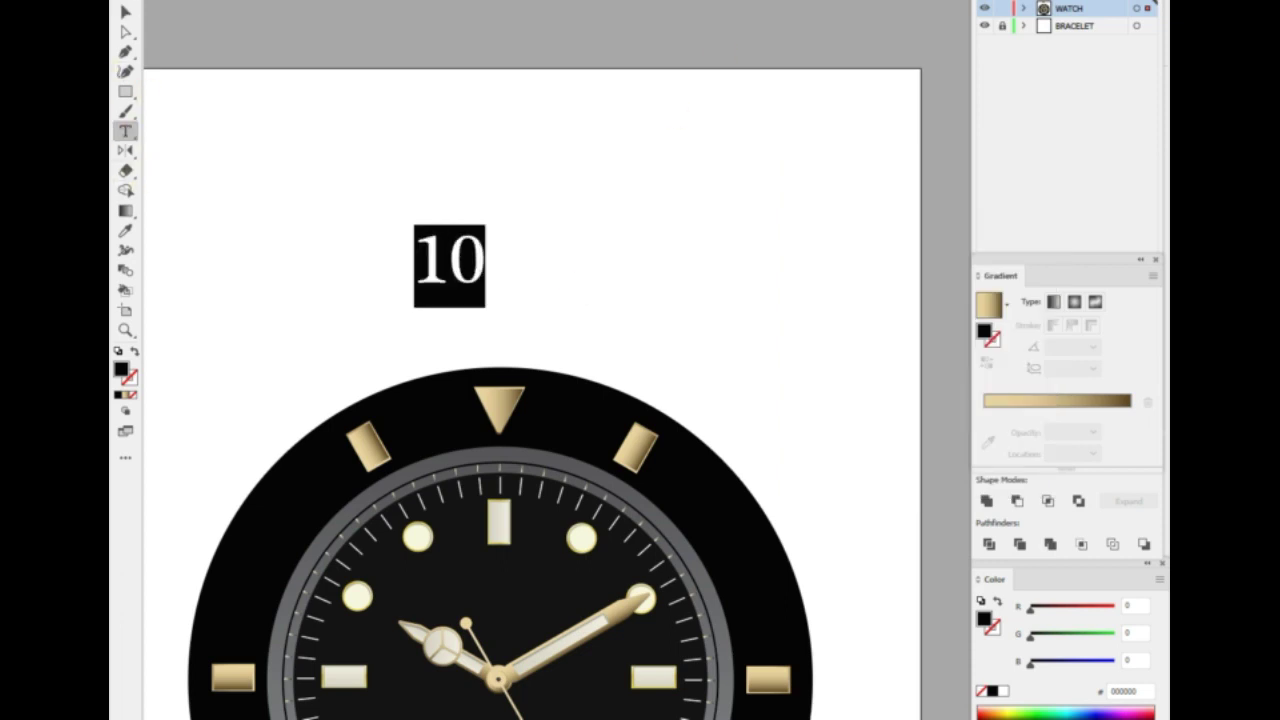
{"action": "key", "text": "Escape"}
{"action": "scroll", "coordinate": [500, 230], "scroll_direction": "down", "scroll_amount": 2}
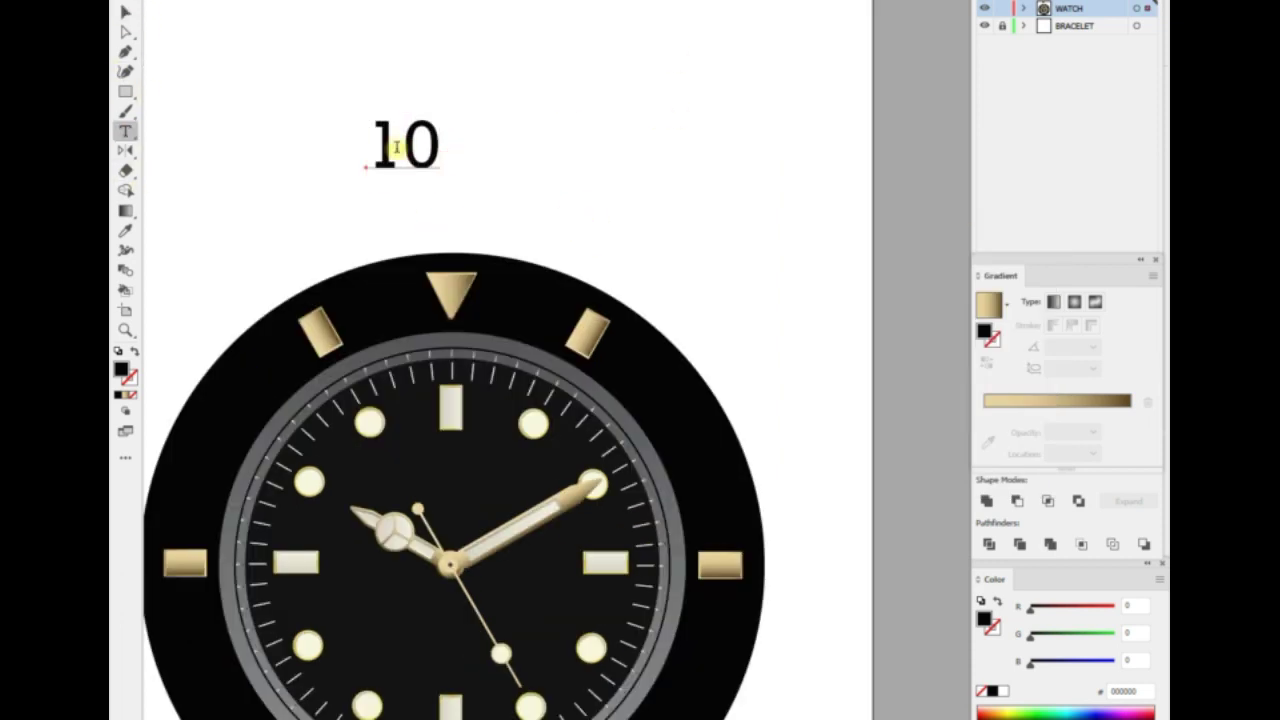
Make the '10' Bold and fill it with gold E9D39A sampled from a bezel marker.
{"action": "double_click", "coordinate": [400, 145]}
{"action": "left_click", "coordinate": [846, 11]}
{"action": "left_click", "coordinate": [808, 23]}
{"action": "key", "text": "Escape"}
{"action": "left_click", "coordinate": [125, 231]}
{"action": "left_click", "coordinate": [320, 332]}
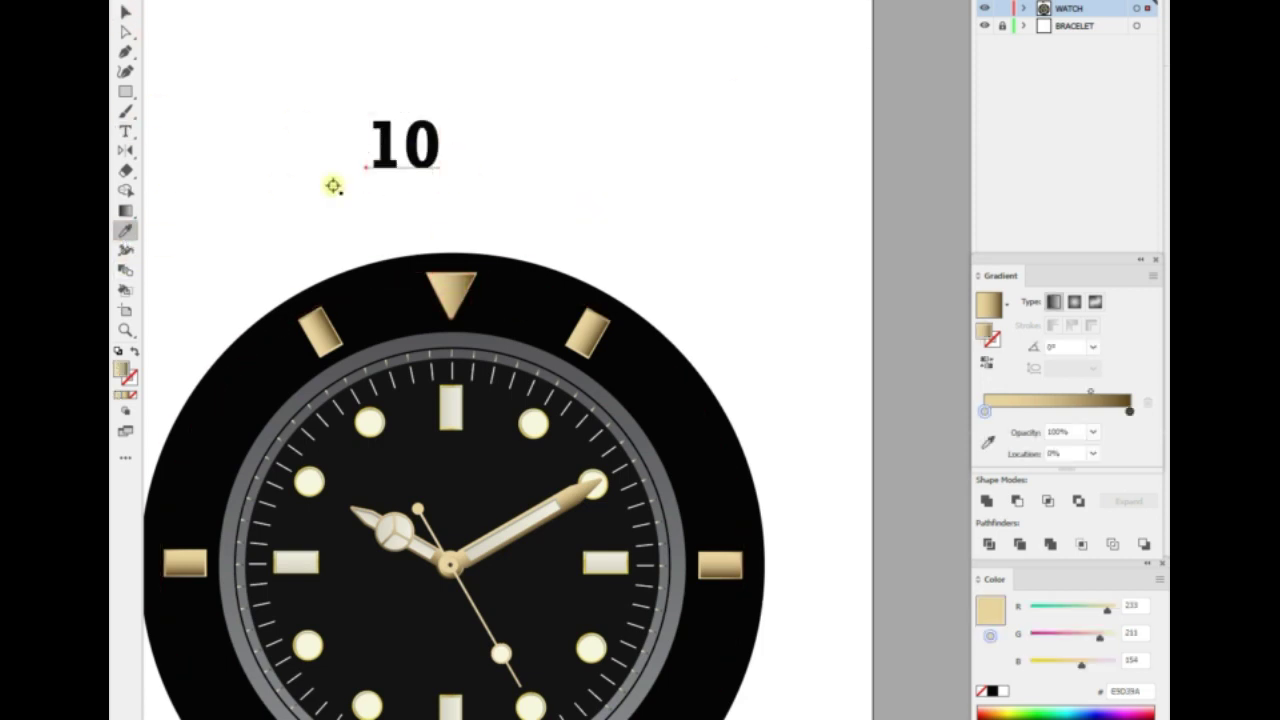
{"action": "left_click", "coordinate": [125, 397]}
Rotate the gold '10' by -60° and settle it on the bezel at 2 o'clock.
{"action": "left_click_drag", "start_coordinate": [405, 148], "coordinate": [665, 385]}
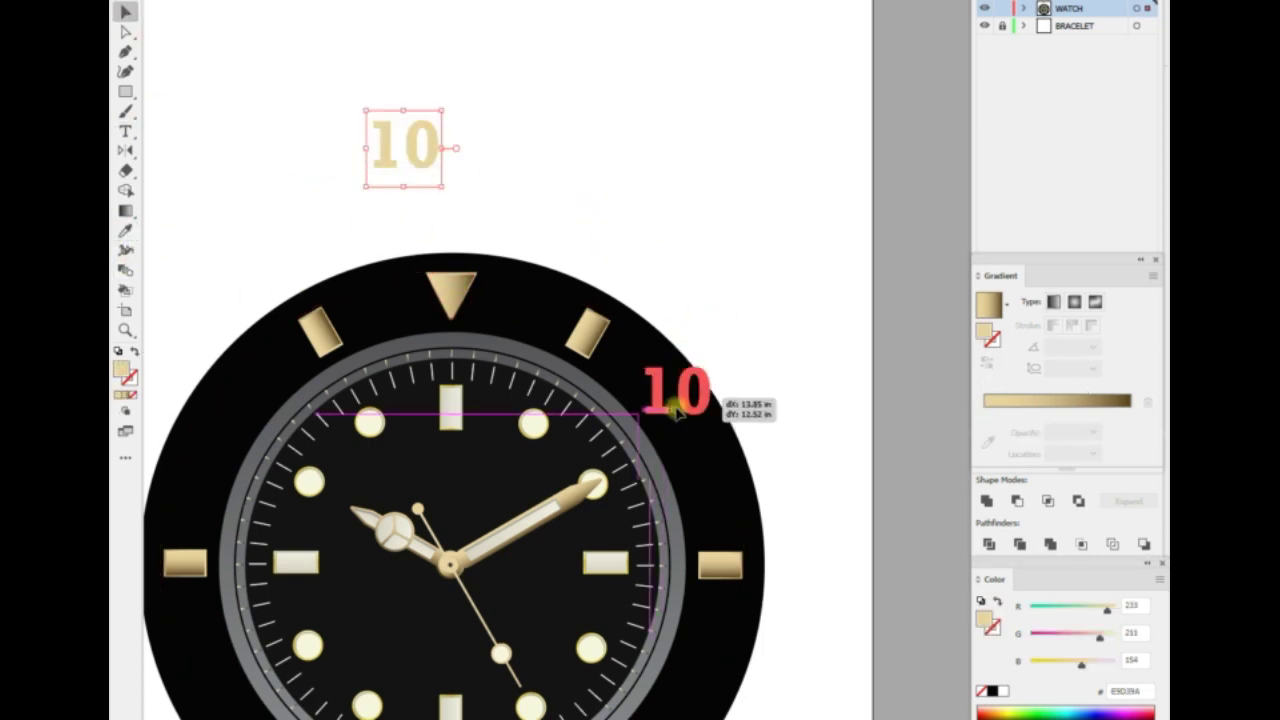
{"action": "scroll", "coordinate": [778, 479], "scroll_direction": "up", "scroll_amount": 2}
{"action": "scroll", "coordinate": [760, 310], "scroll_direction": "down", "scroll_amount": 2}
{"action": "right_click", "coordinate": [790, 277]}
{"action": "left_click", "coordinate": [990, 509]}
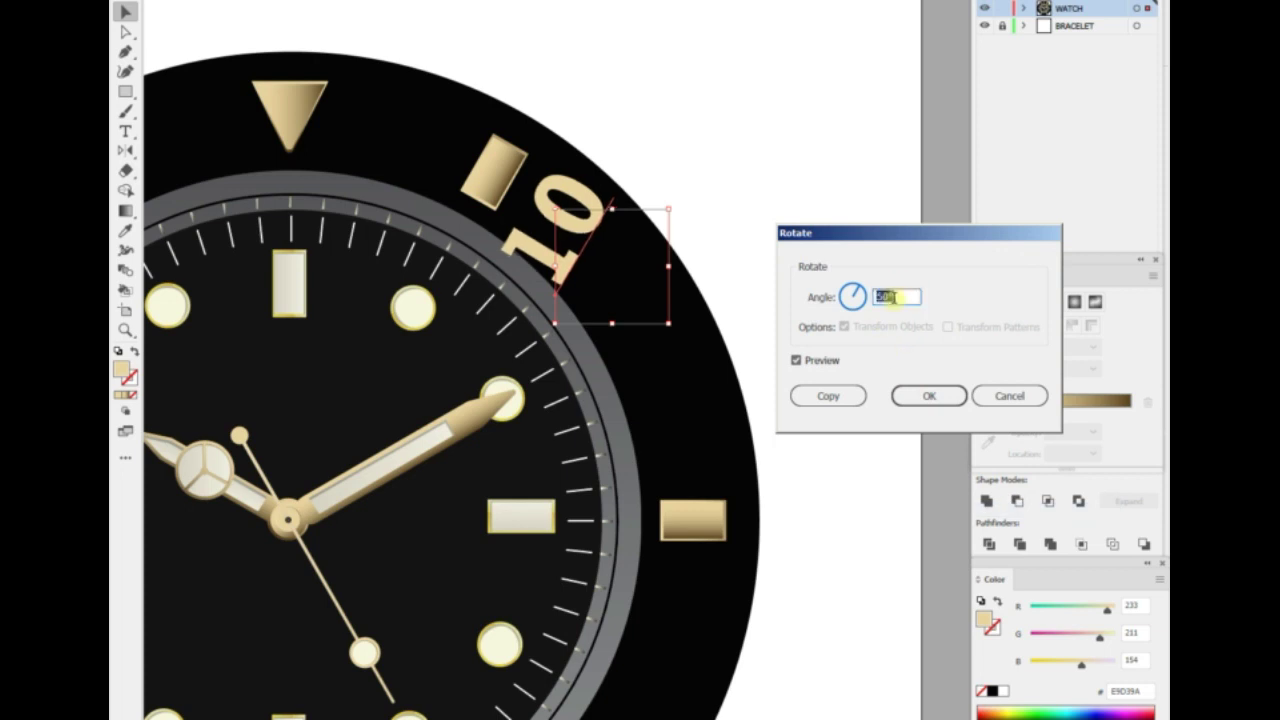
{"action": "type", "text": "-60"}
{"action": "left_click", "coordinate": [929, 396]}
{"action": "left_click_drag", "start_coordinate": [645, 355], "coordinate": [652, 326]}
{"action": "key", "text": "ctrl+0"}
{"action": "key", "text": "r"}
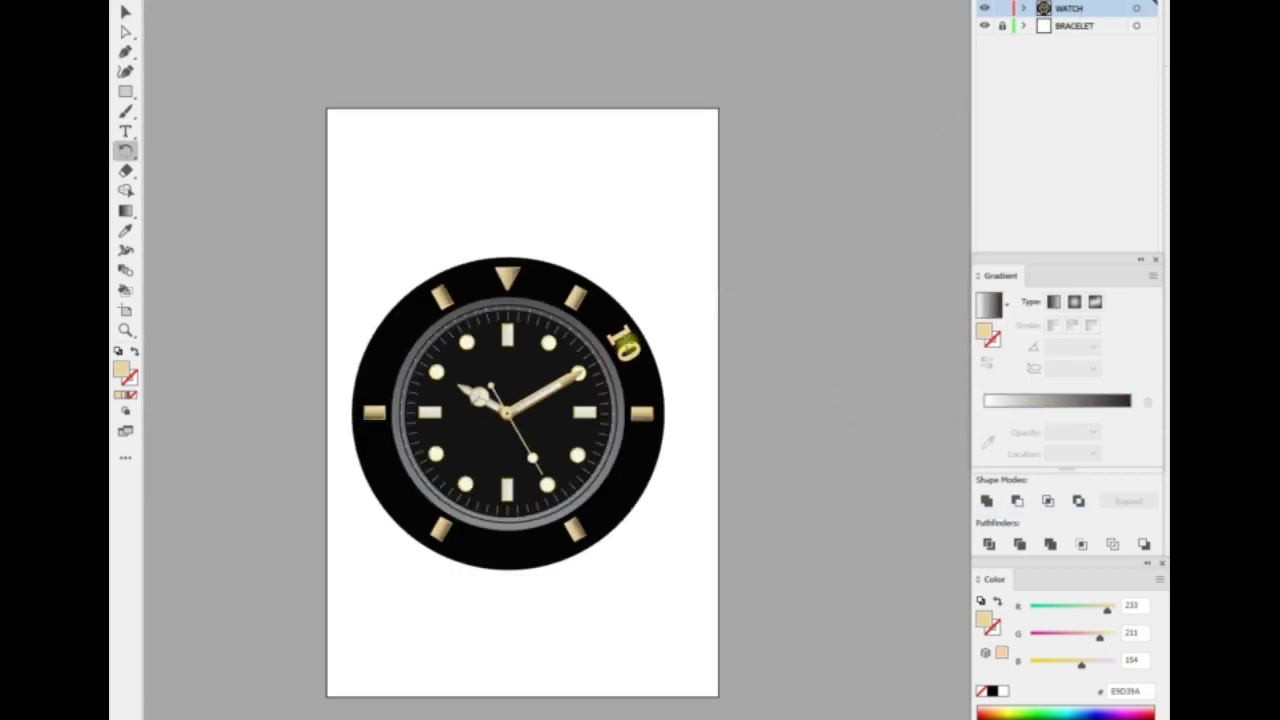
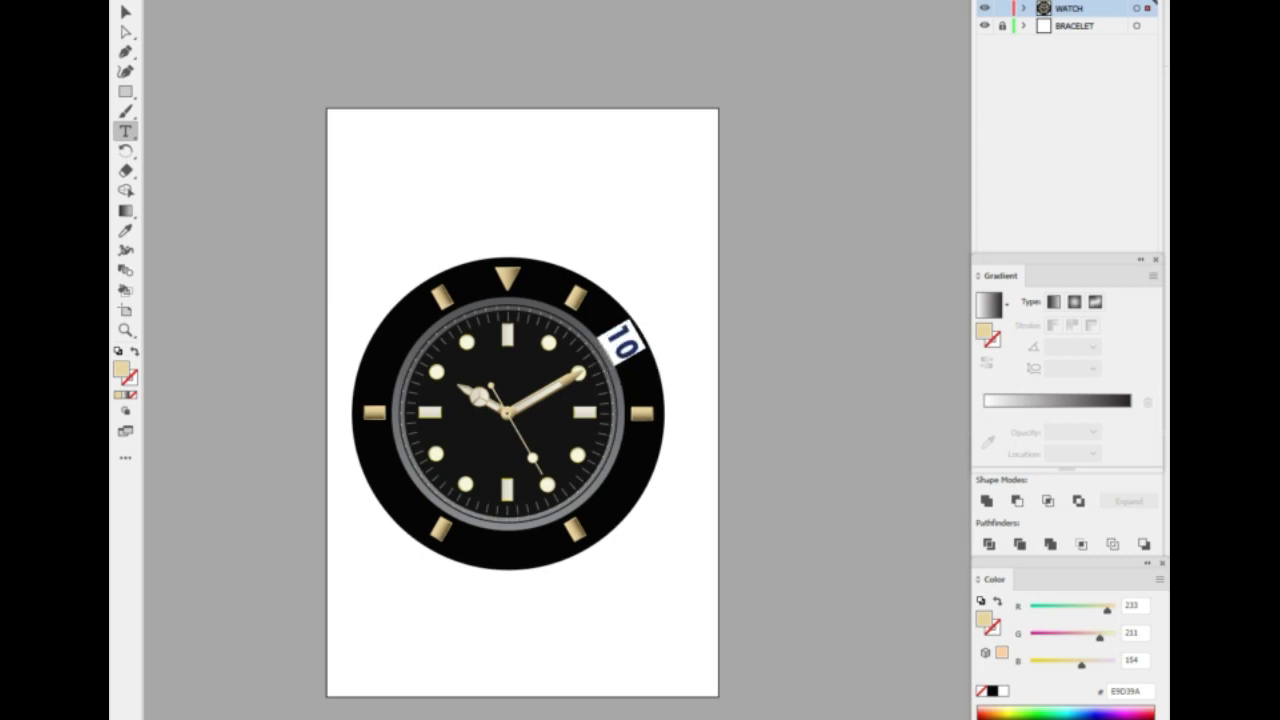
Scale a smaller copy of the bezel circle and fill it white as a ring inside the bezel.
{"action": "scroll", "coordinate": [618, 300], "scroll_direction": "up", "scroll_amount": 5}
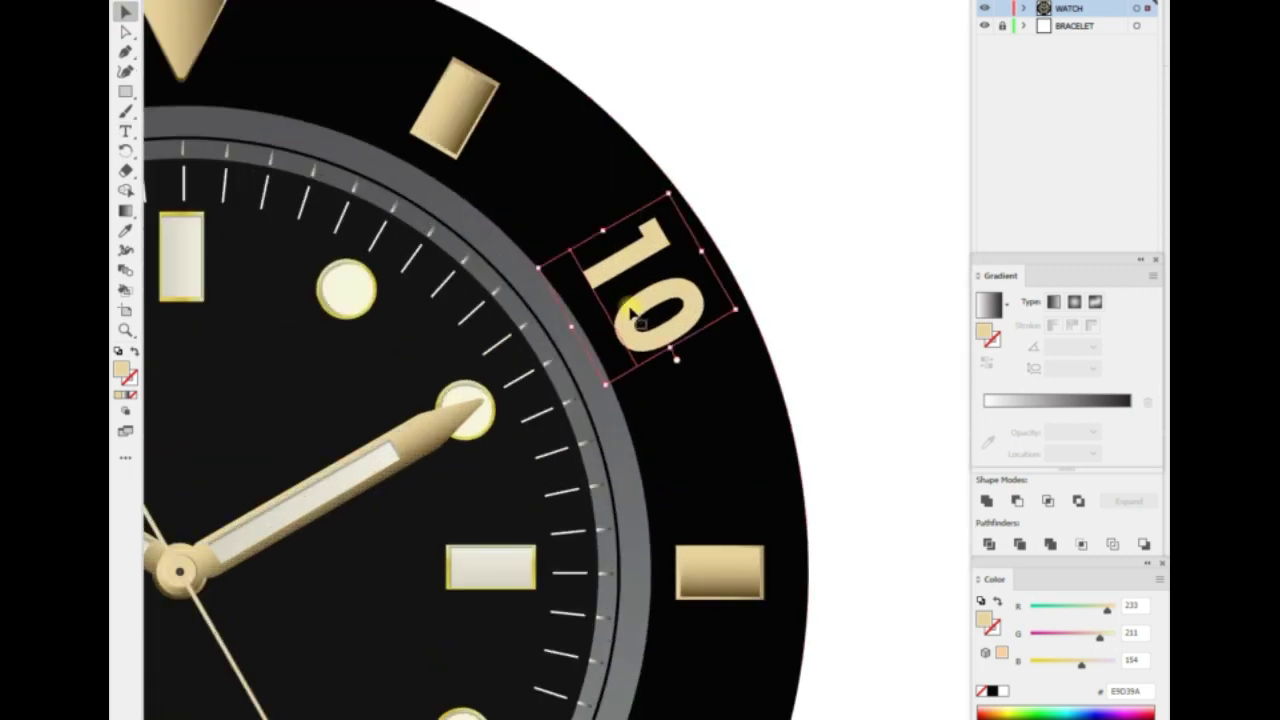
{"action": "key", "text": "ctrl+0"}
{"action": "left_click", "coordinate": [543, 286]}
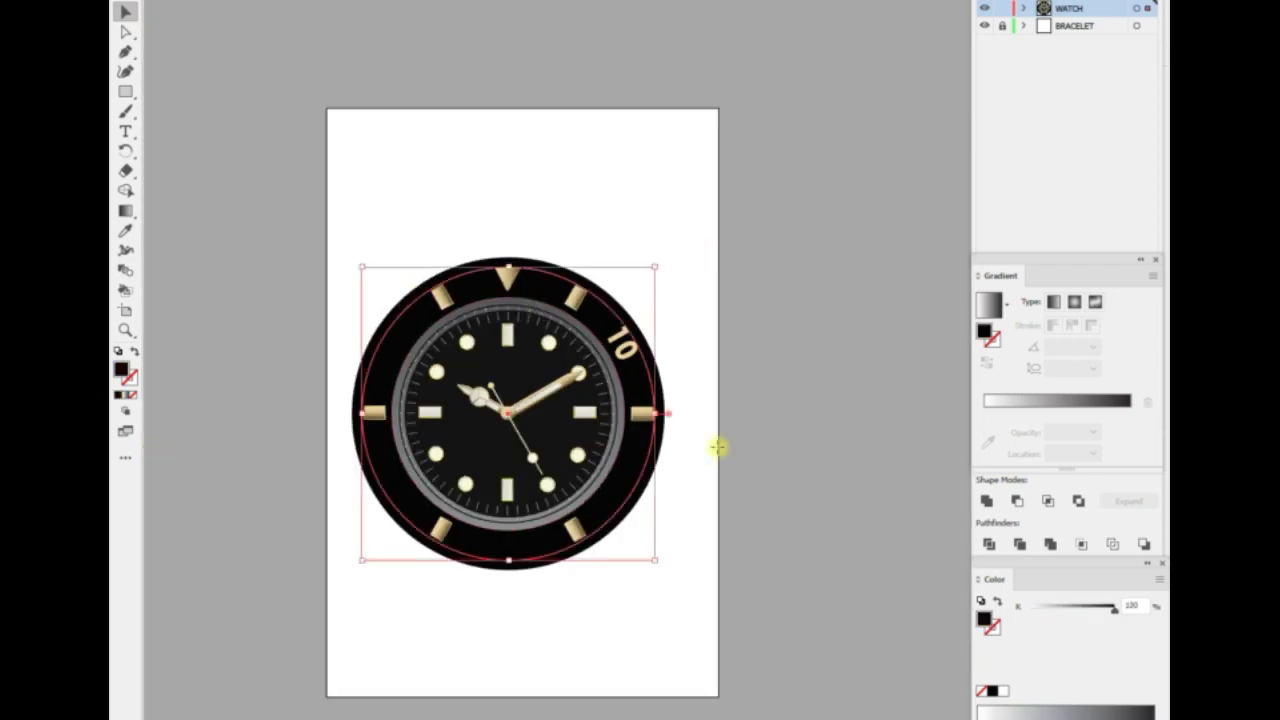
{"action": "key", "text": "Return"}
{"action": "left_click", "coordinate": [846, 464]}
{"action": "left_click_drag", "start_coordinate": [655, 560], "coordinate": [631, 537]}
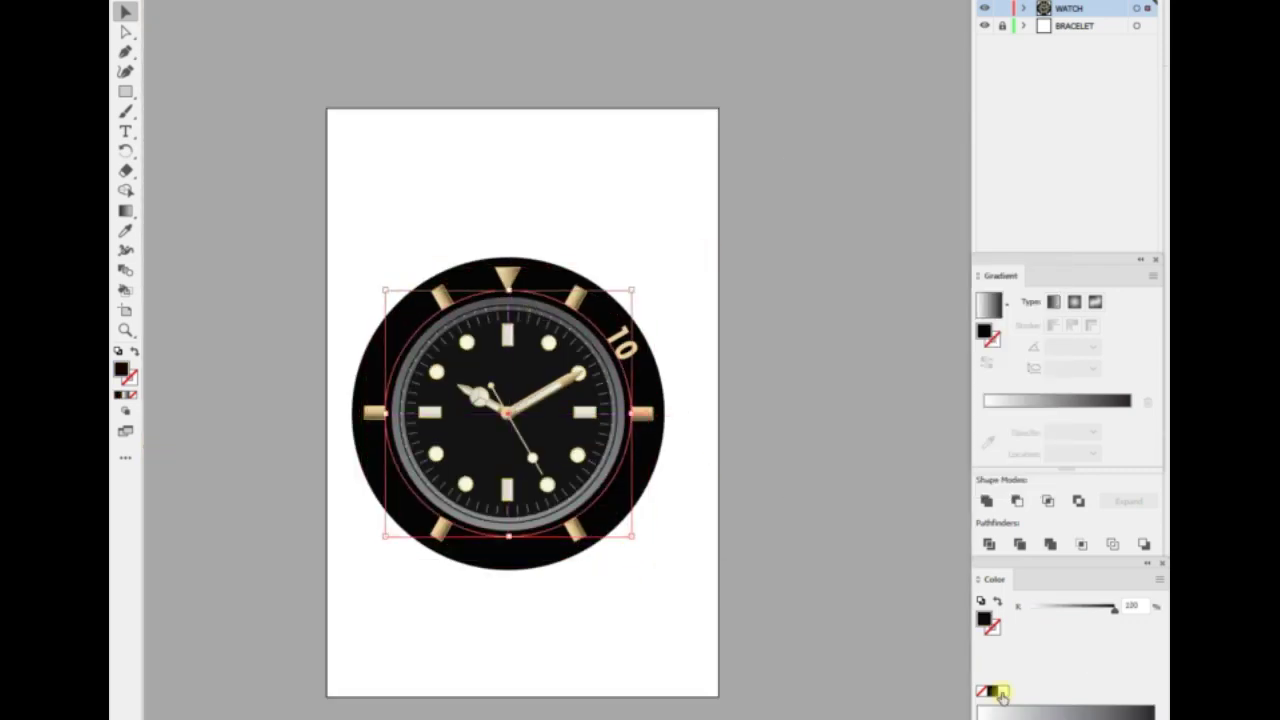
{"action": "scroll", "coordinate": [757, 451], "scroll_direction": "up", "scroll_amount": 3}
{"action": "scroll", "coordinate": [720, 286], "scroll_direction": "up", "scroll_amount": 3}
{"action": "left_click", "coordinate": [720, 286]}
Select the bezel's 10 numeral and bring up the Object commands.
{"action": "scroll", "coordinate": [595, 283], "scroll_direction": "down", "scroll_amount": 5}
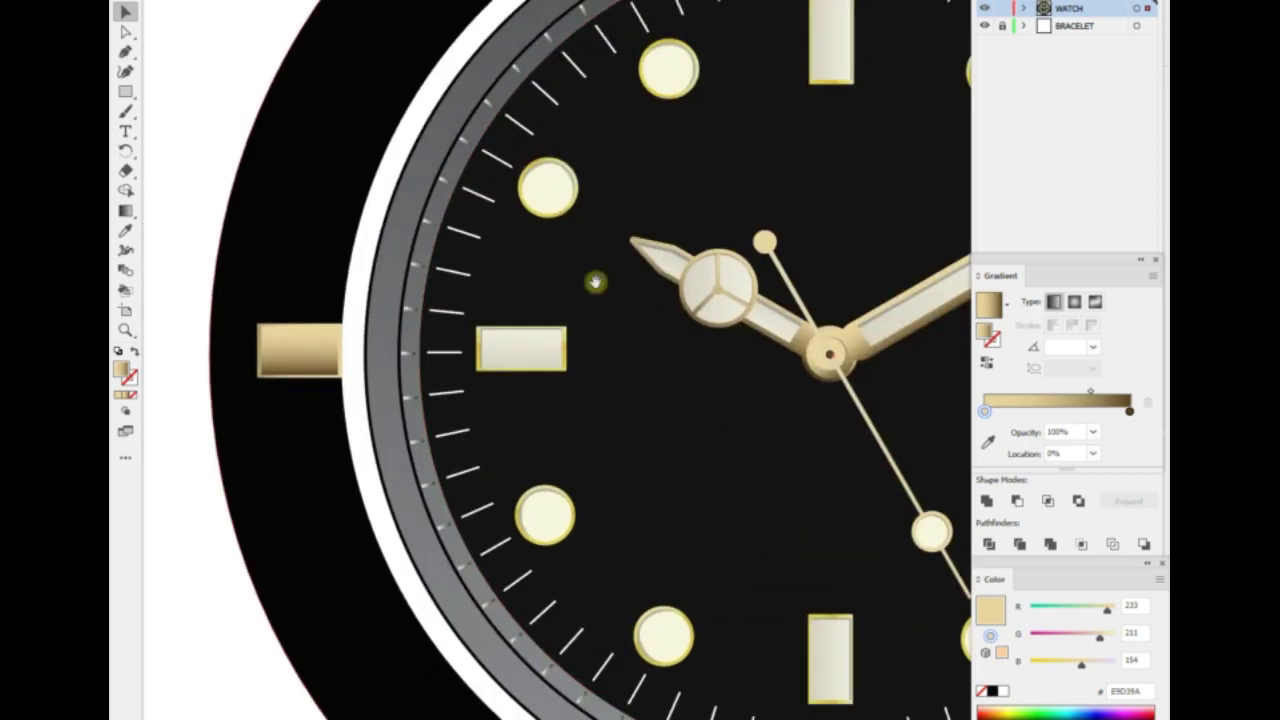
{"action": "scroll", "coordinate": [595, 283], "scroll_direction": "right", "scroll_amount": 10}
{"action": "scroll", "coordinate": [836, 242], "scroll_direction": "up", "scroll_amount": 3}
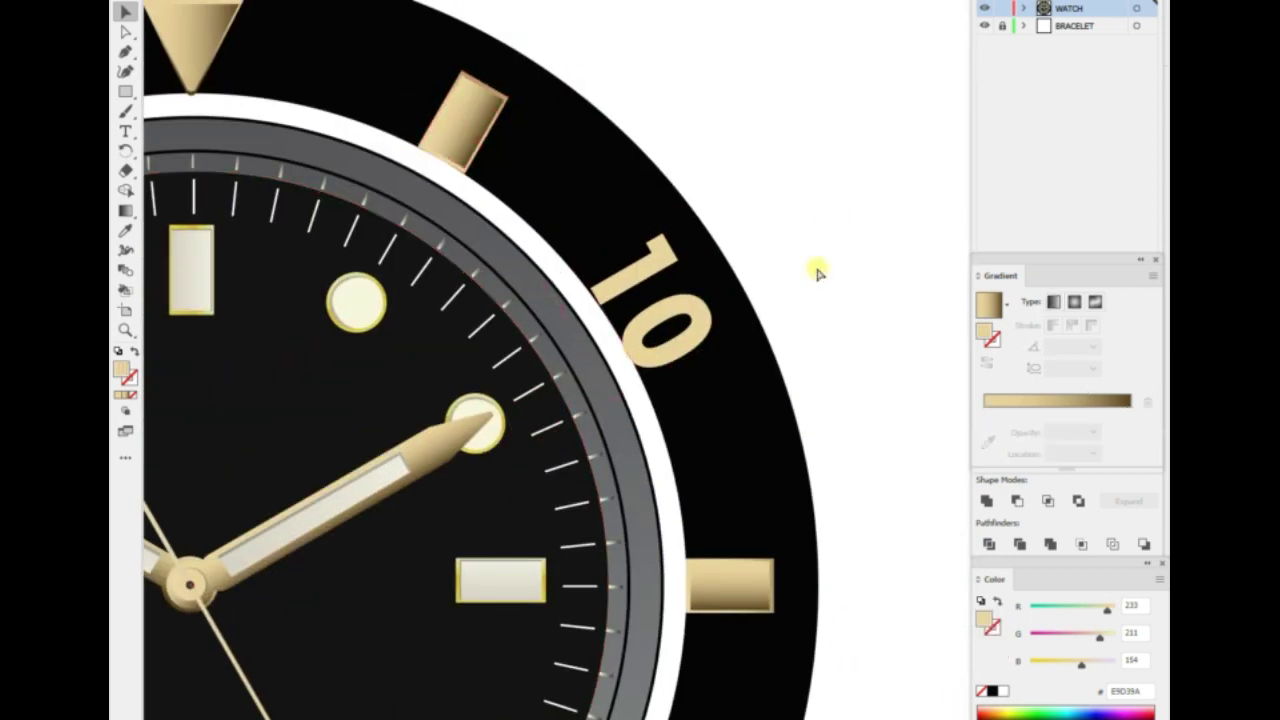
{"action": "scroll", "coordinate": [816, 272], "scroll_direction": "up", "scroll_amount": 3}
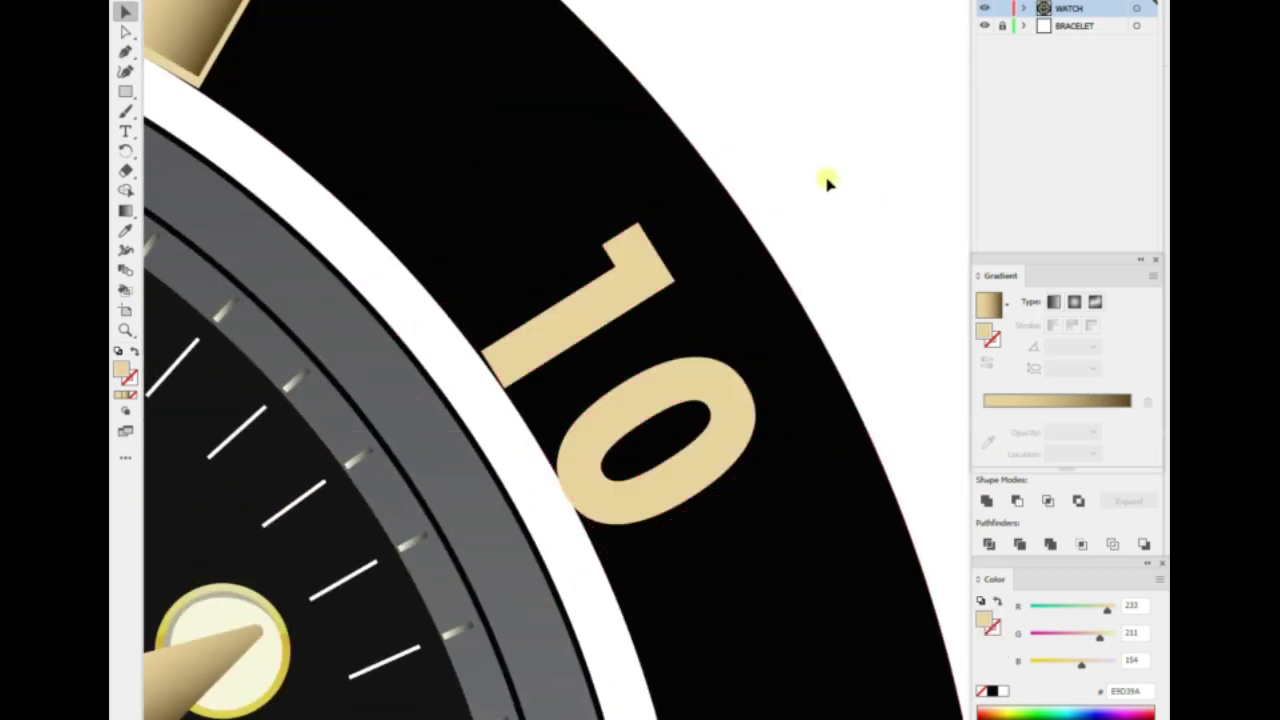
{"action": "left_click", "coordinate": [571, 249]}
{"action": "left_click", "coordinate": [262, 0]}
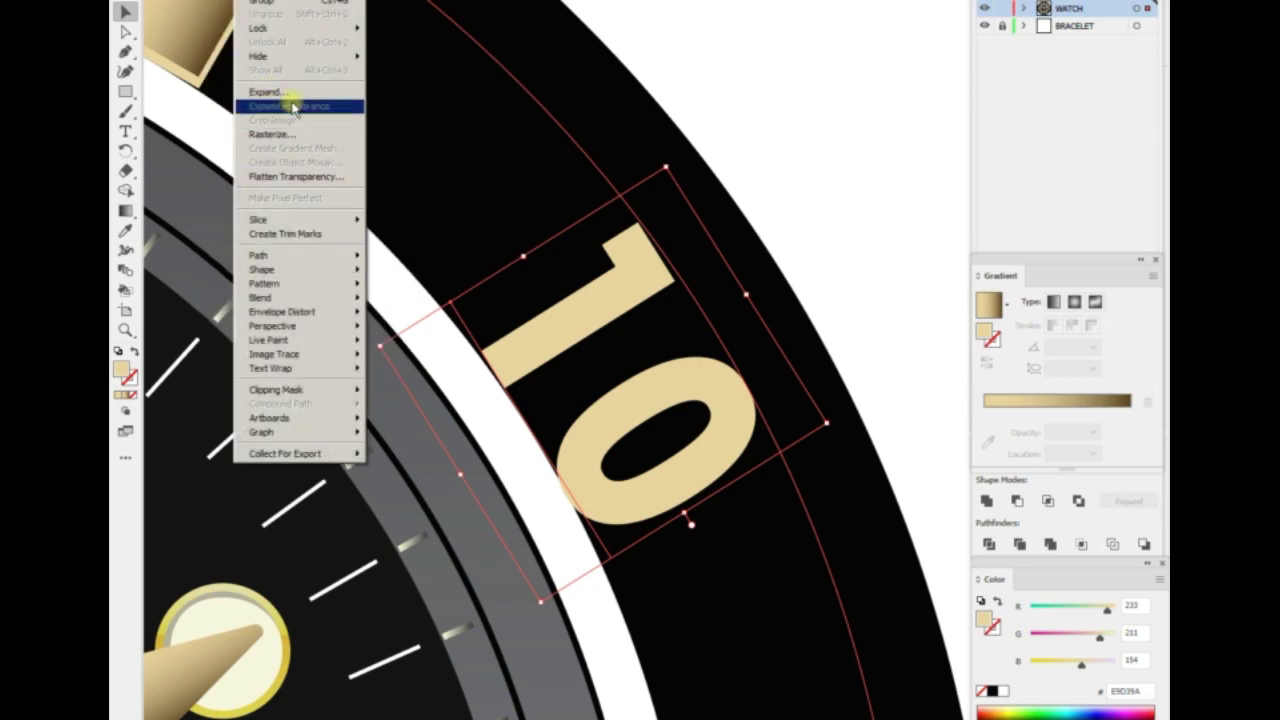
Expand the 10 numeral's appearance into shapes and make a slightly offset copy.
{"action": "left_click", "coordinate": [293, 107]}
{"action": "left_click", "coordinate": [829, 234]}
{"action": "scroll", "coordinate": [829, 234], "scroll_direction": "up", "scroll_amount": 3}
{"action": "scroll", "coordinate": [694, 406], "scroll_direction": "up", "scroll_amount": 2}
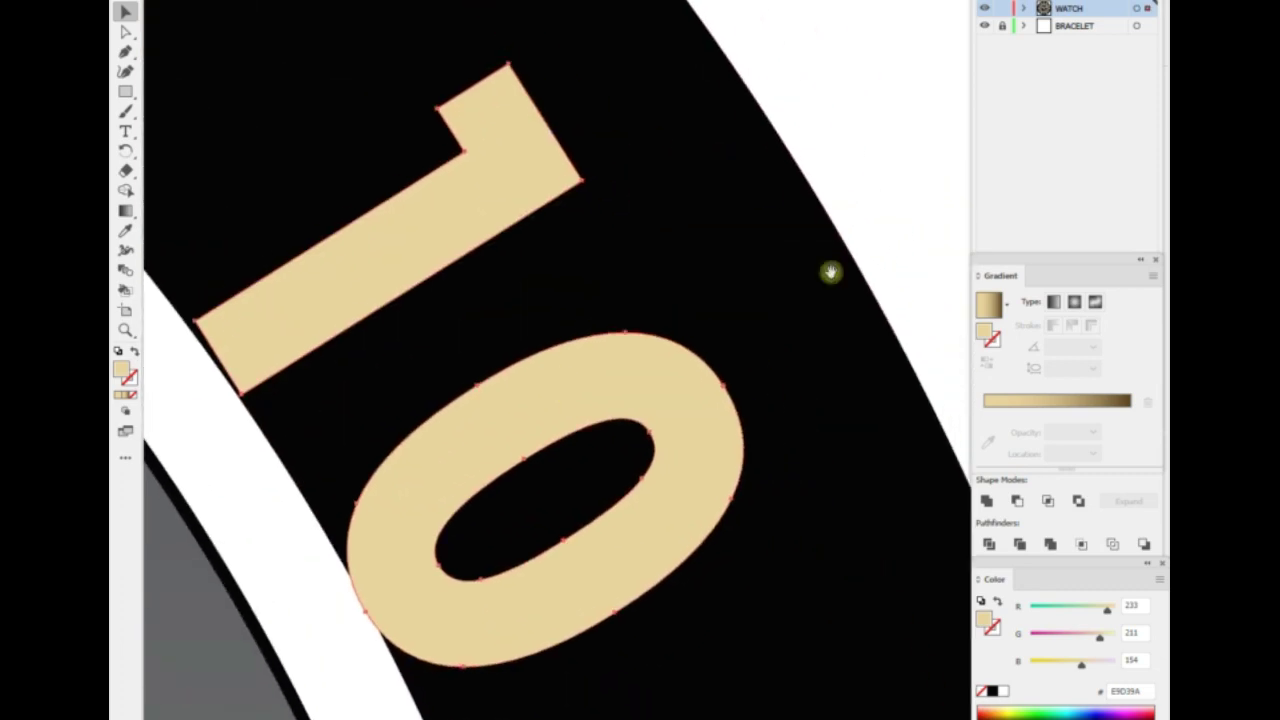
{"action": "scroll", "coordinate": [830, 272], "scroll_direction": "down", "scroll_amount": 3}
{"action": "key", "text": "Return"}
{"action": "key", "text": "Escape"}
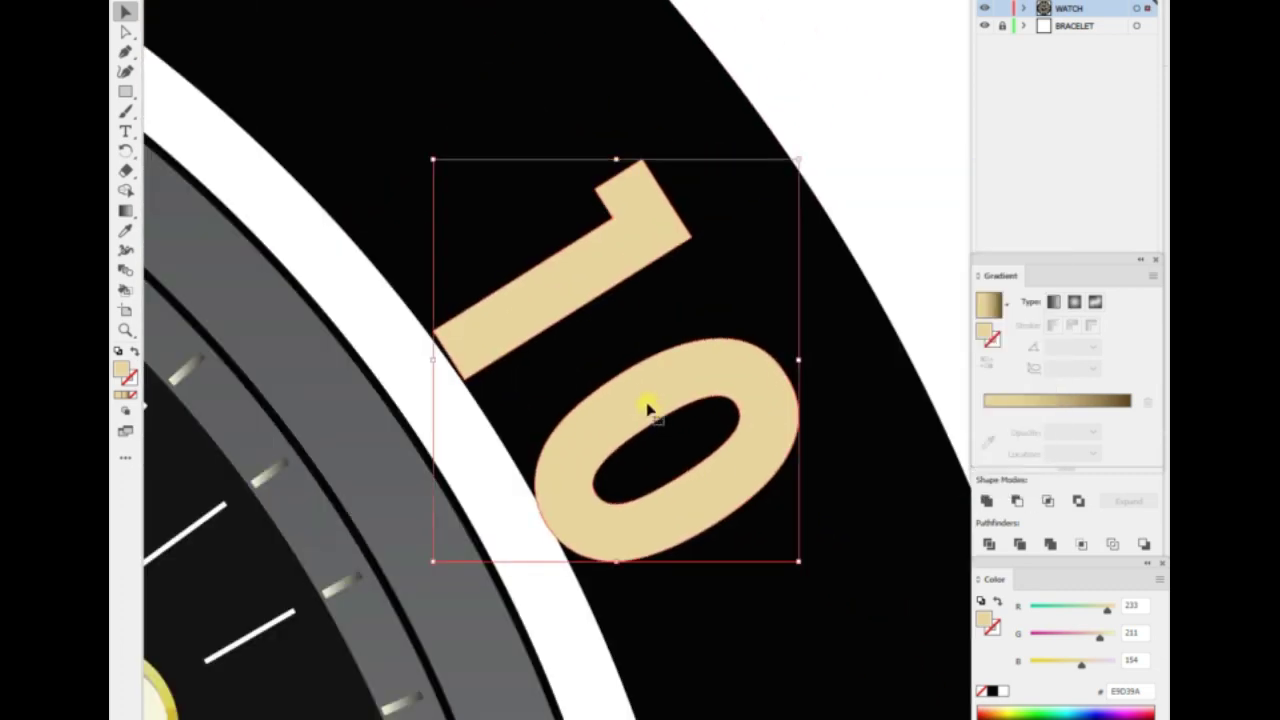
{"action": "left_click_drag", "start_coordinate": [647, 407], "coordinate": [655, 414]}
Ungroup the 10 into separate digit shapes.
{"action": "left_click", "coordinate": [707, 170]}
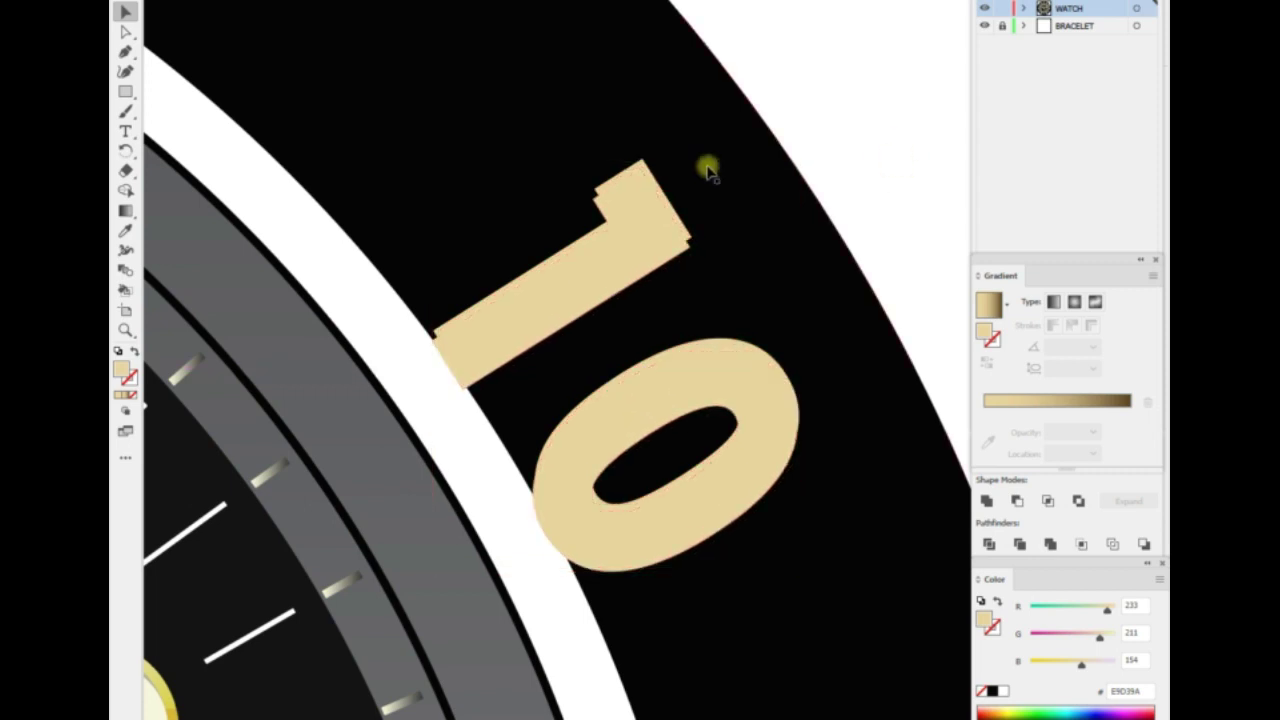
{"action": "key", "text": "Return"}
{"action": "key", "text": "Escape"}
{"action": "right_click", "coordinate": [910, 236]}
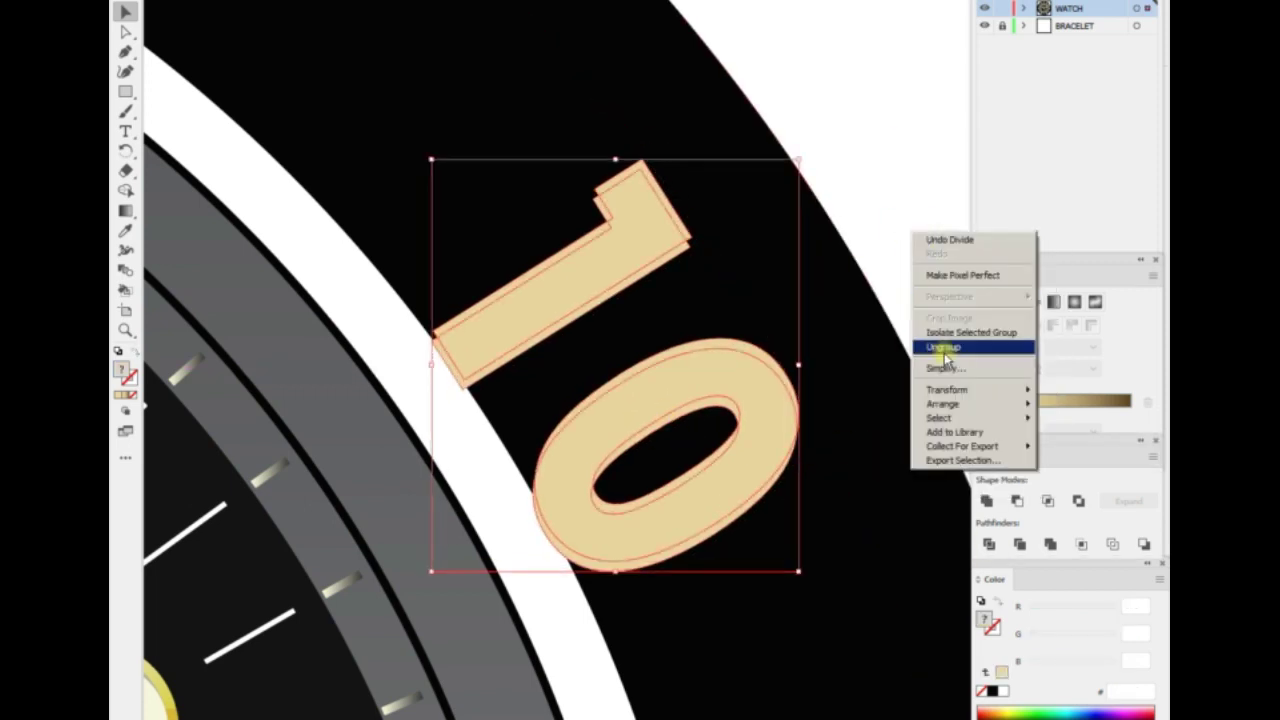
{"action": "left_click", "coordinate": [945, 347]}
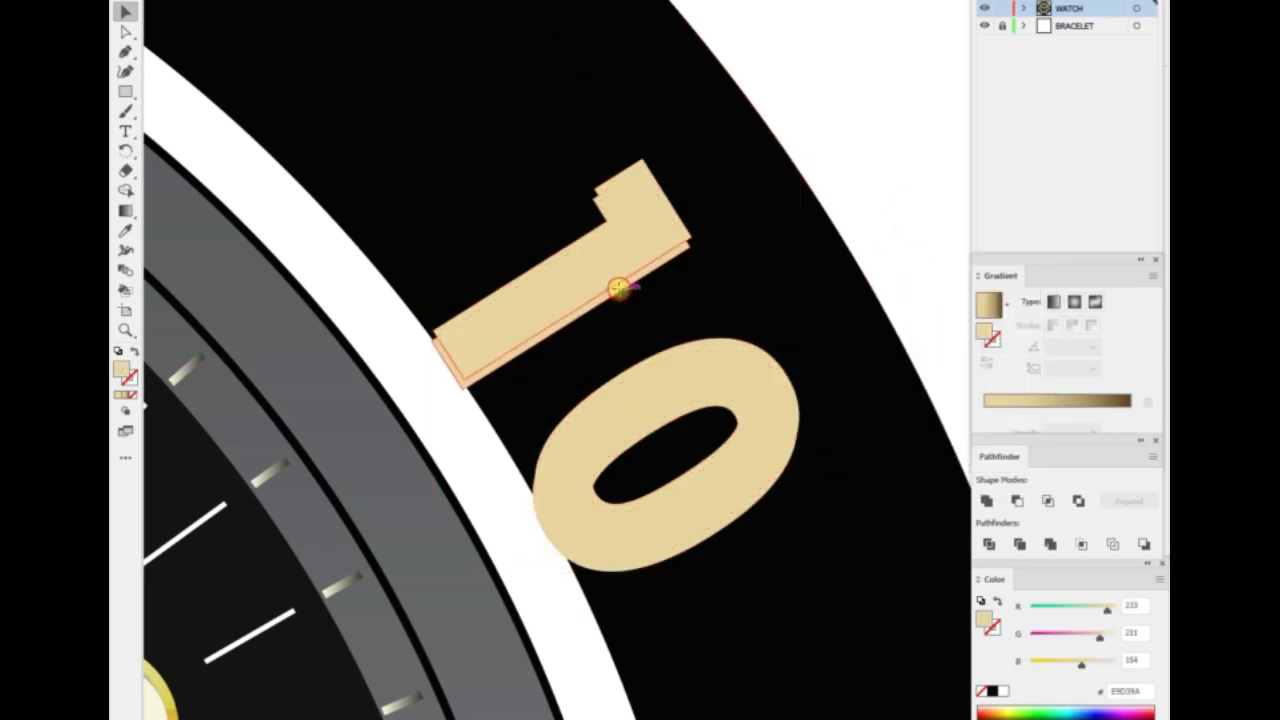
{"action": "left_click", "coordinate": [637, 175]}
{"action": "double_click", "coordinate": [121, 368]}
{"action": "key", "text": "Return"}
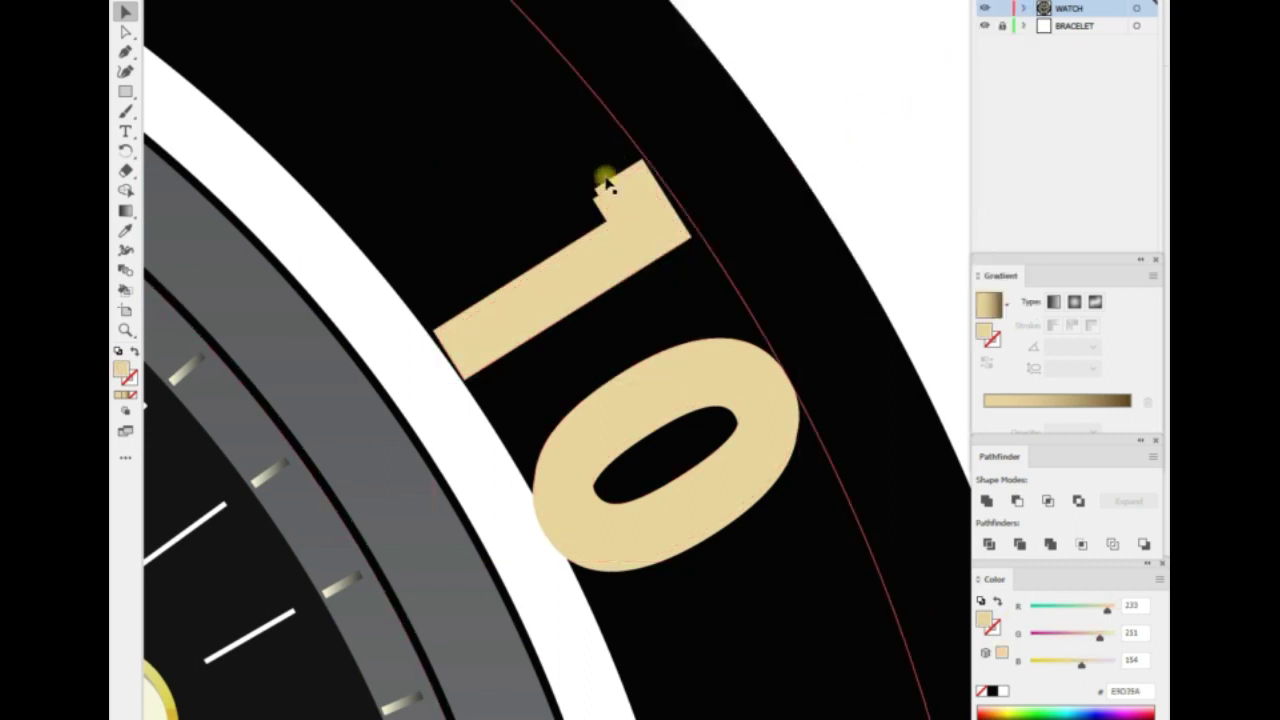
{"action": "scroll", "coordinate": [620, 180], "scroll_direction": "up", "scroll_amount": 3}
{"action": "scroll", "coordinate": [630, 190], "scroll_direction": "down", "scroll_amount": 2}
Recolour the back digit copy a darker brown as the shadow.
{"action": "left_click", "coordinate": [575, 214]}
{"action": "scroll", "coordinate": [688, 170], "scroll_direction": "up", "scroll_amount": 2}
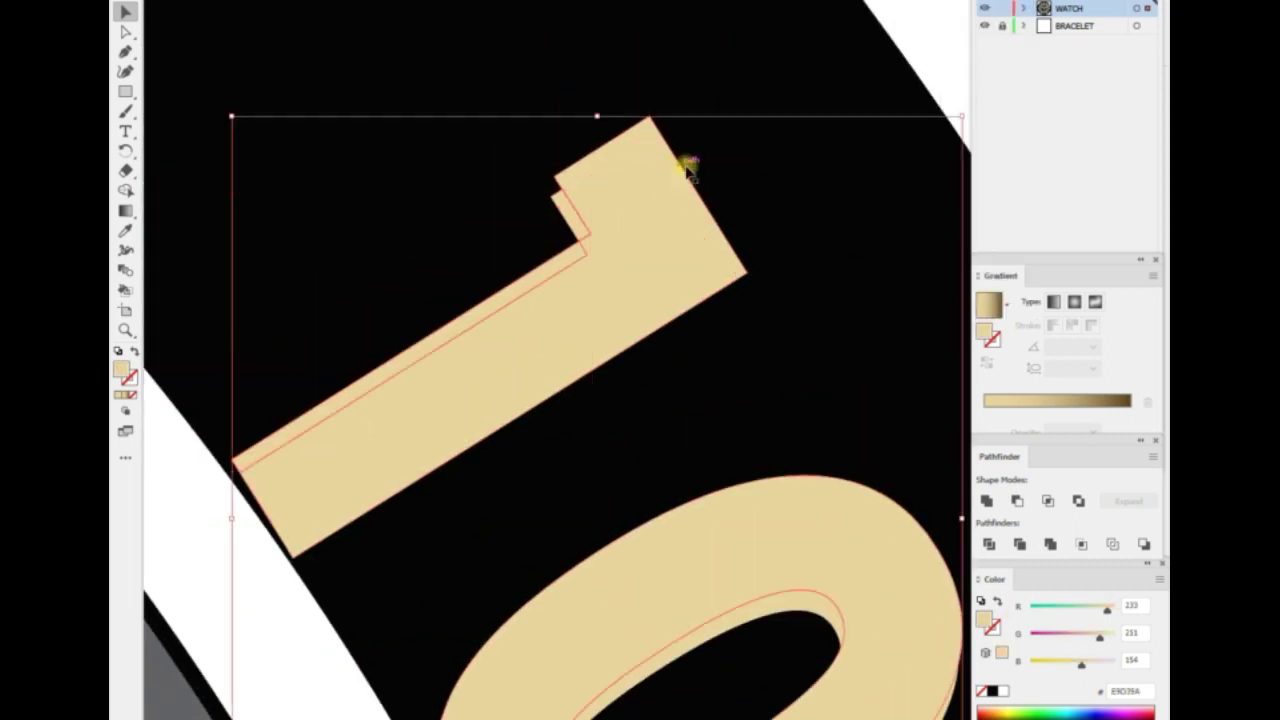
{"action": "scroll", "coordinate": [688, 170], "scroll_direction": "down", "scroll_amount": 2}
{"action": "double_click", "coordinate": [121, 368]}
{"action": "left_click", "coordinate": [623, 131]}
{"action": "left_click", "coordinate": [974, 57]}
{"action": "scroll", "coordinate": [451, 477], "scroll_direction": "up", "scroll_amount": 2}
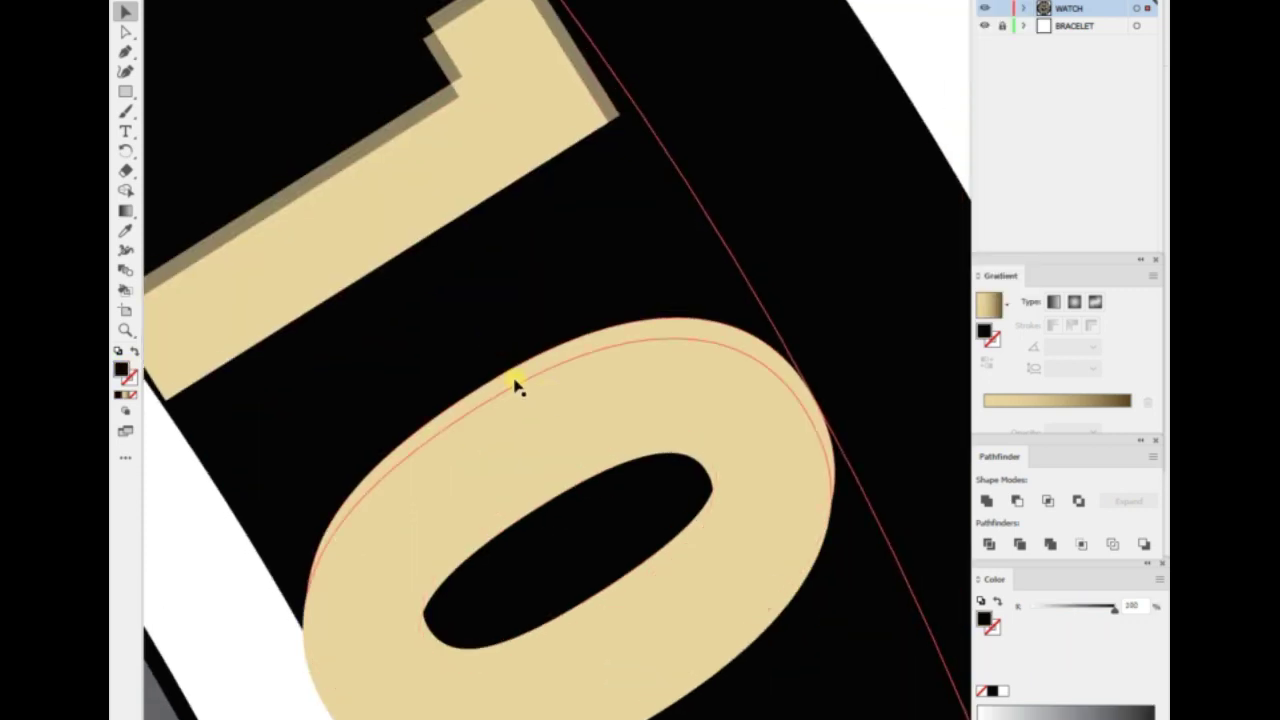
{"action": "left_click", "coordinate": [515, 385]}
{"action": "scroll", "coordinate": [550, 452], "scroll_direction": "down", "scroll_amount": 3}
{"action": "scroll", "coordinate": [462, 255], "scroll_direction": "down", "scroll_amount": 3}
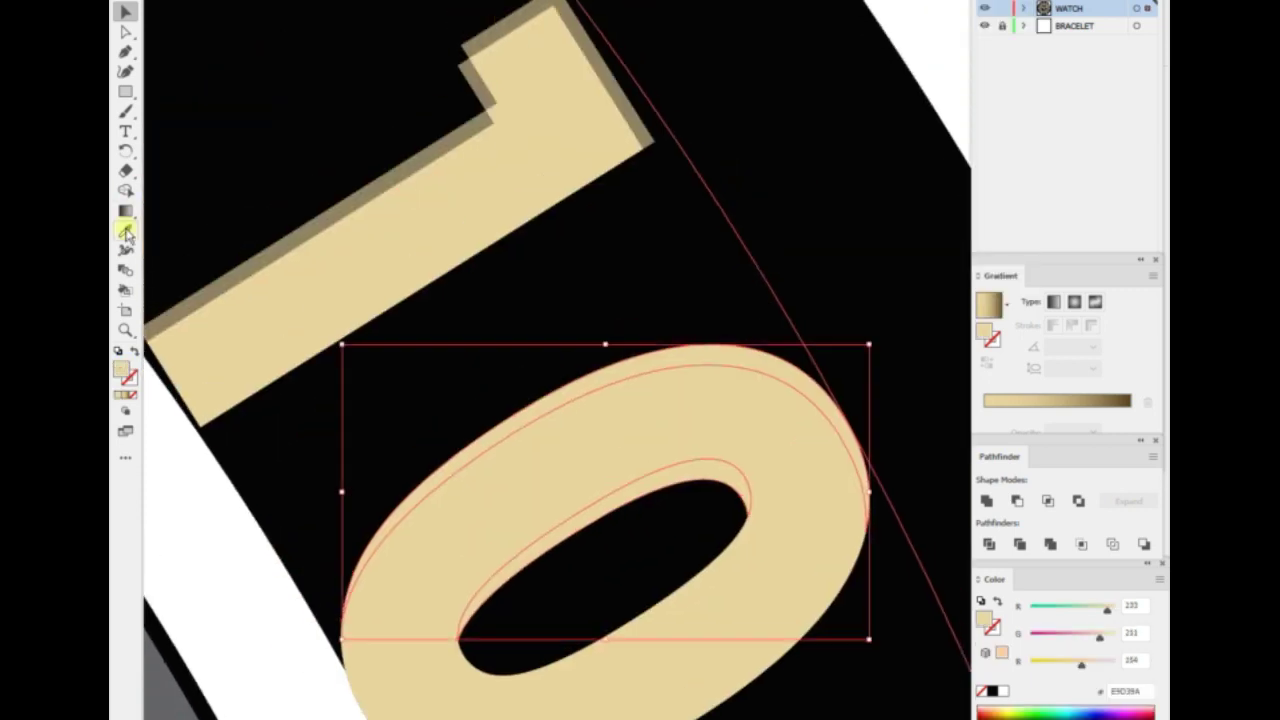
{"action": "scroll", "coordinate": [414, 337], "scroll_direction": "up", "scroll_amount": 3}
Fix the notch corner of the shadow shape behind the 1 with the Pen tool.
{"action": "left_click", "coordinate": [390, 355]}
{"action": "key", "text": "p"}
{"action": "scroll", "coordinate": [455, 325], "scroll_direction": "up", "scroll_amount": 2}
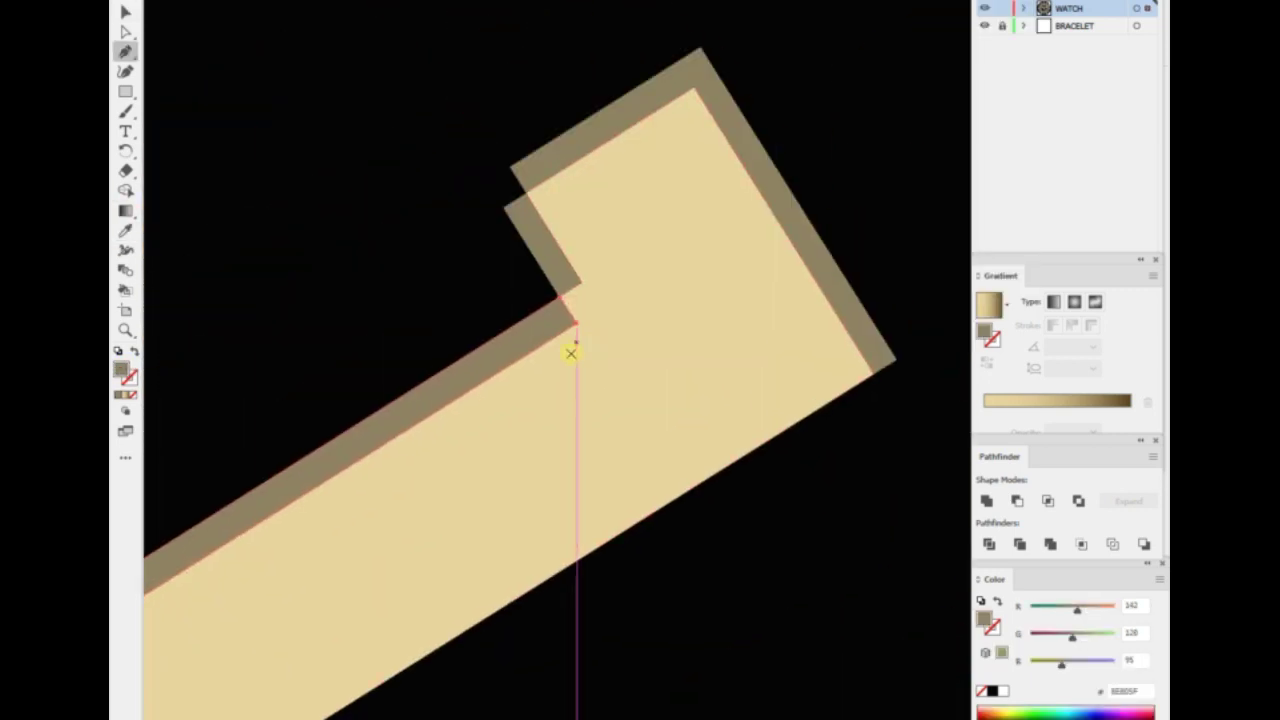
{"action": "left_click", "coordinate": [594, 315]}
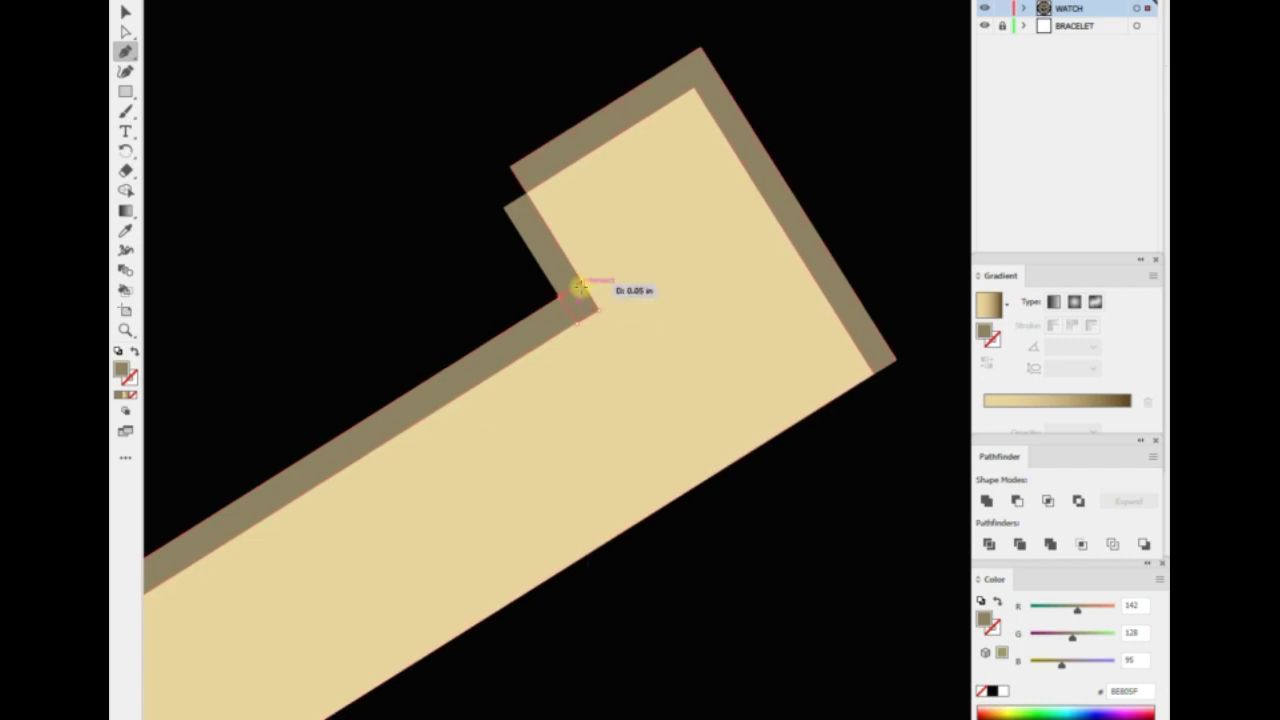
{"action": "key", "text": "v"}
{"action": "scroll", "coordinate": [594, 349], "scroll_direction": "down", "scroll_amount": 3}
{"action": "scroll", "coordinate": [820, 289], "scroll_direction": "down", "scroll_amount": 1}
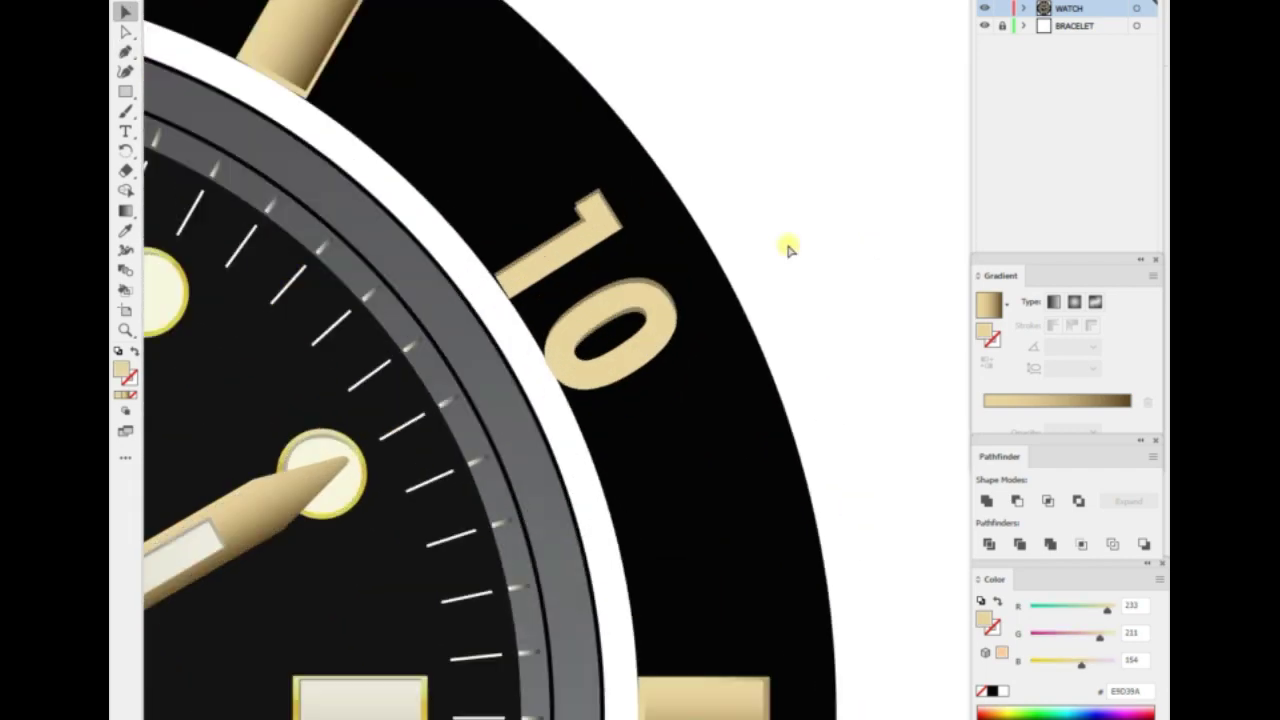
{"action": "scroll", "coordinate": [494, 357], "scroll_direction": "up", "scroll_amount": 3}
Change the 10's shadow shapes to a warmer gold-brown shade.
{"action": "left_click", "coordinate": [563, 263]}
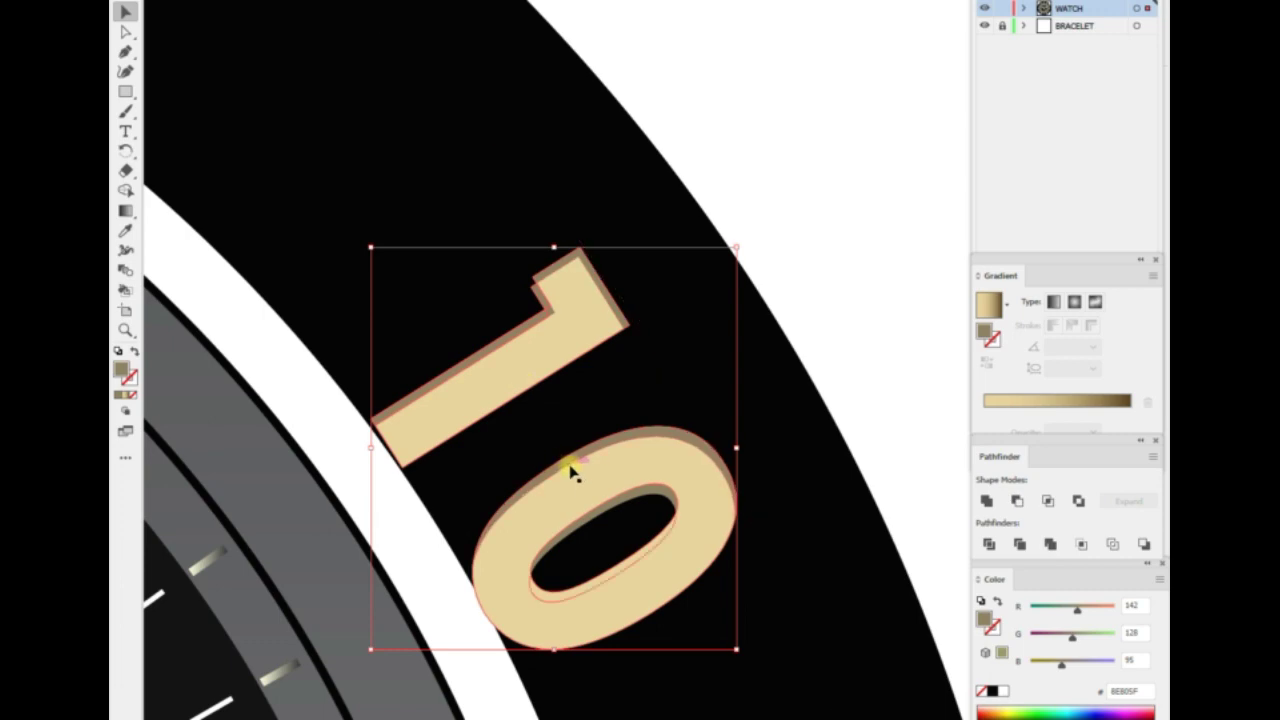
{"action": "left_click", "coordinate": [870, 323]}
{"action": "left_click", "coordinate": [500, 370]}
{"action": "double_click", "coordinate": [122, 370]}
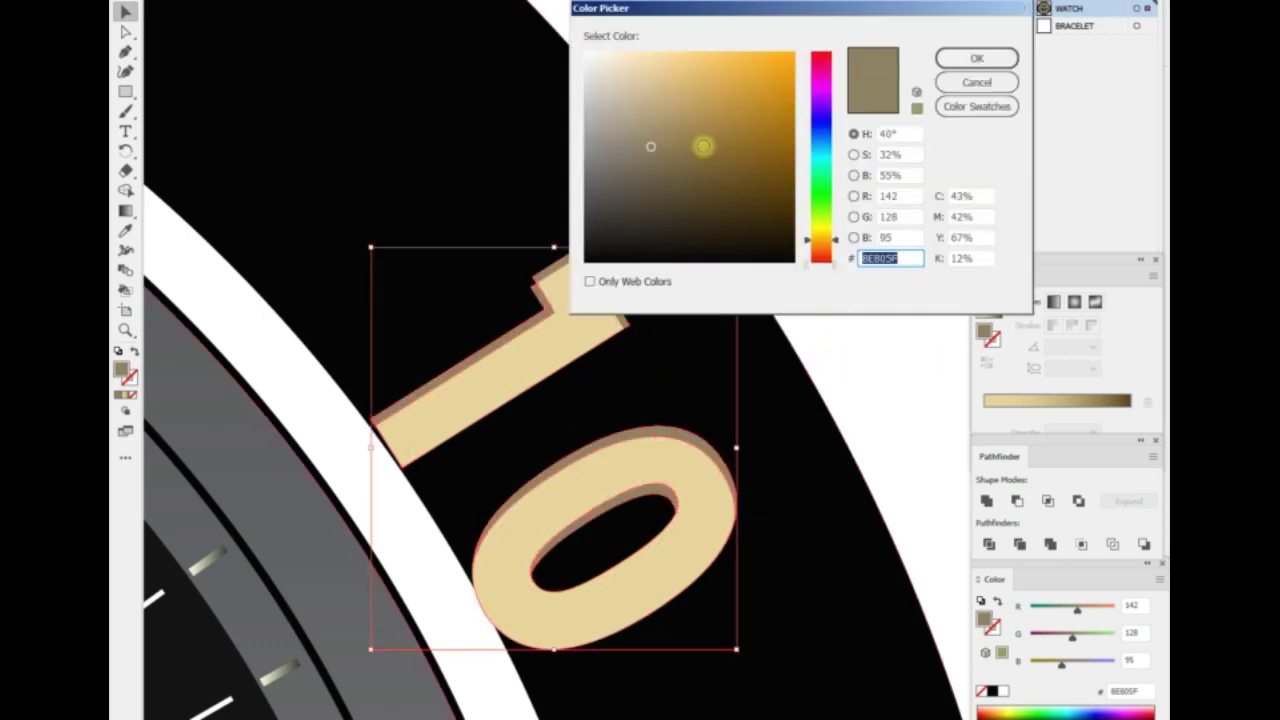
{"action": "left_click", "coordinate": [709, 130]}
{"action": "key", "text": "Return"}
{"action": "left_click", "coordinate": [806, 226]}
{"action": "scroll", "coordinate": [806, 226], "scroll_direction": "down", "scroll_amount": 5}
Place a trial text object beside the bezel, then zoom in on the 20 numeral.
{"action": "scroll", "coordinate": [797, 343], "scroll_direction": "up", "scroll_amount": 5}
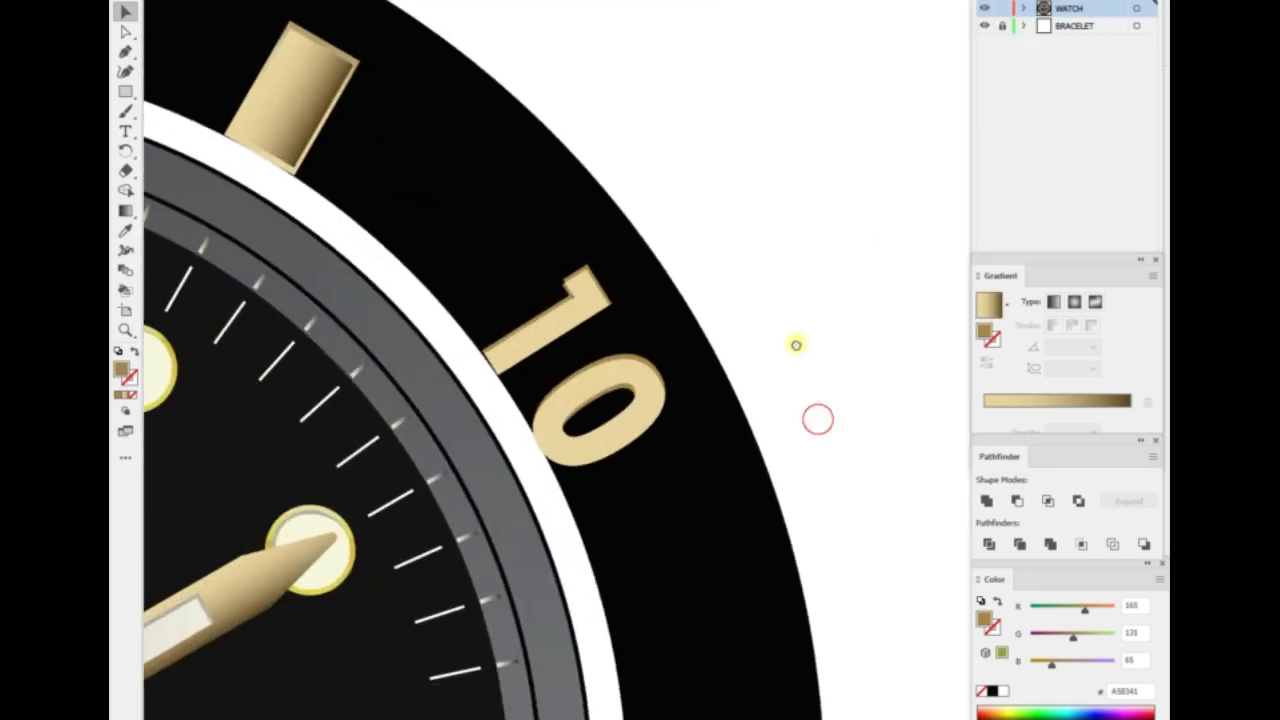
{"action": "scroll", "coordinate": [753, 511], "scroll_direction": "down", "scroll_amount": 3}
{"action": "scroll", "coordinate": [753, 511], "scroll_direction": "up", "scroll_amount": 2}
{"action": "key", "text": "t"}
{"action": "left_click", "coordinate": [786, 356]}
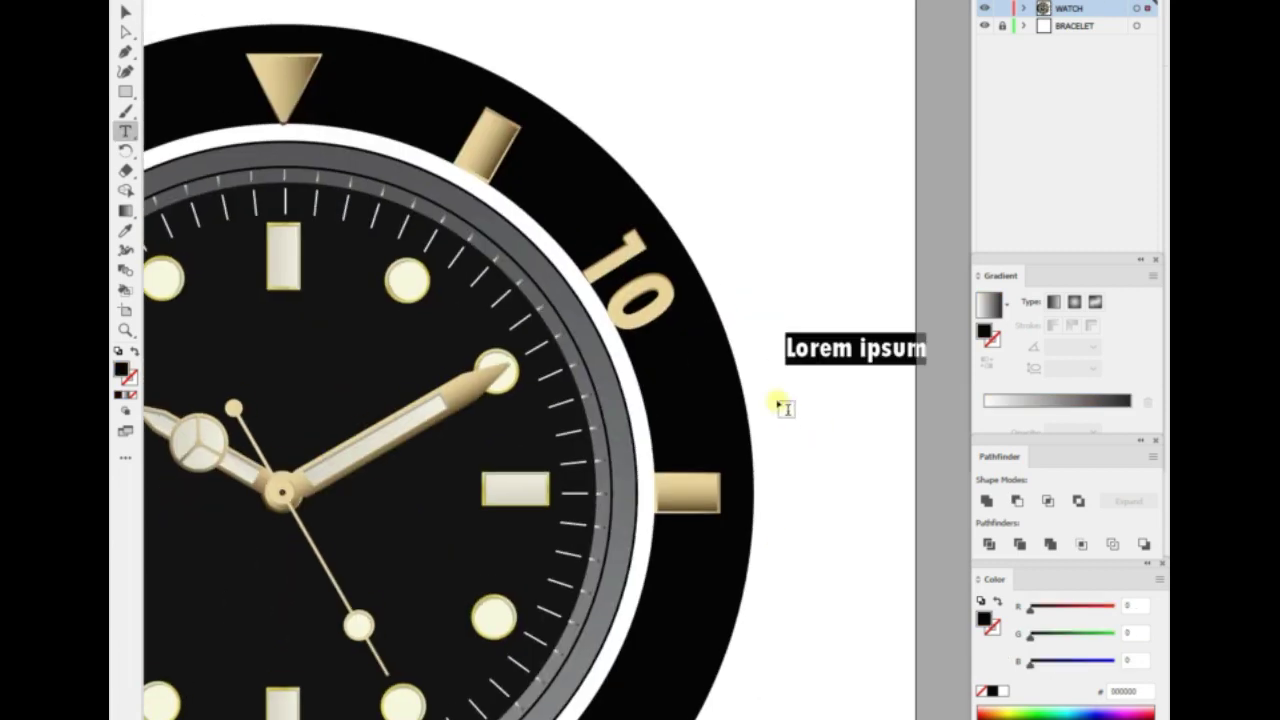
{"action": "key", "text": "Escape"}
{"action": "left_click_drag", "start_coordinate": [760, 253], "coordinate": [785, 300]}
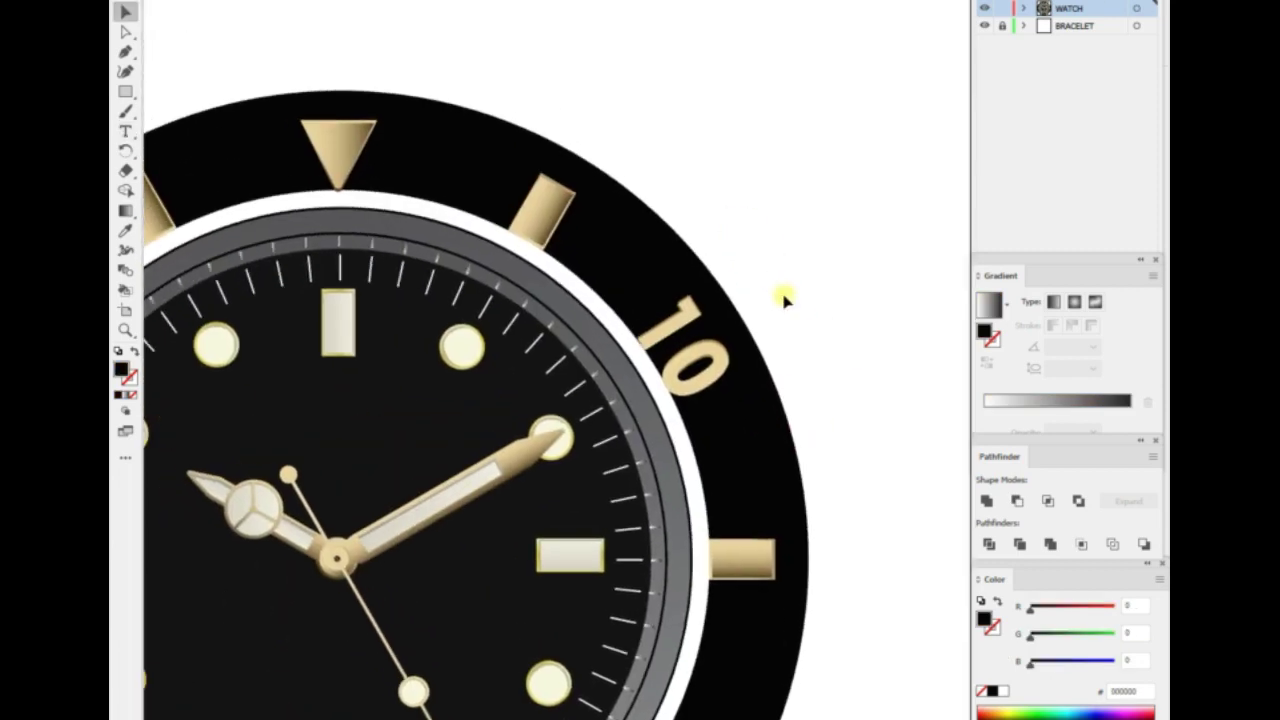
{"action": "key", "text": "ctrl+0"}
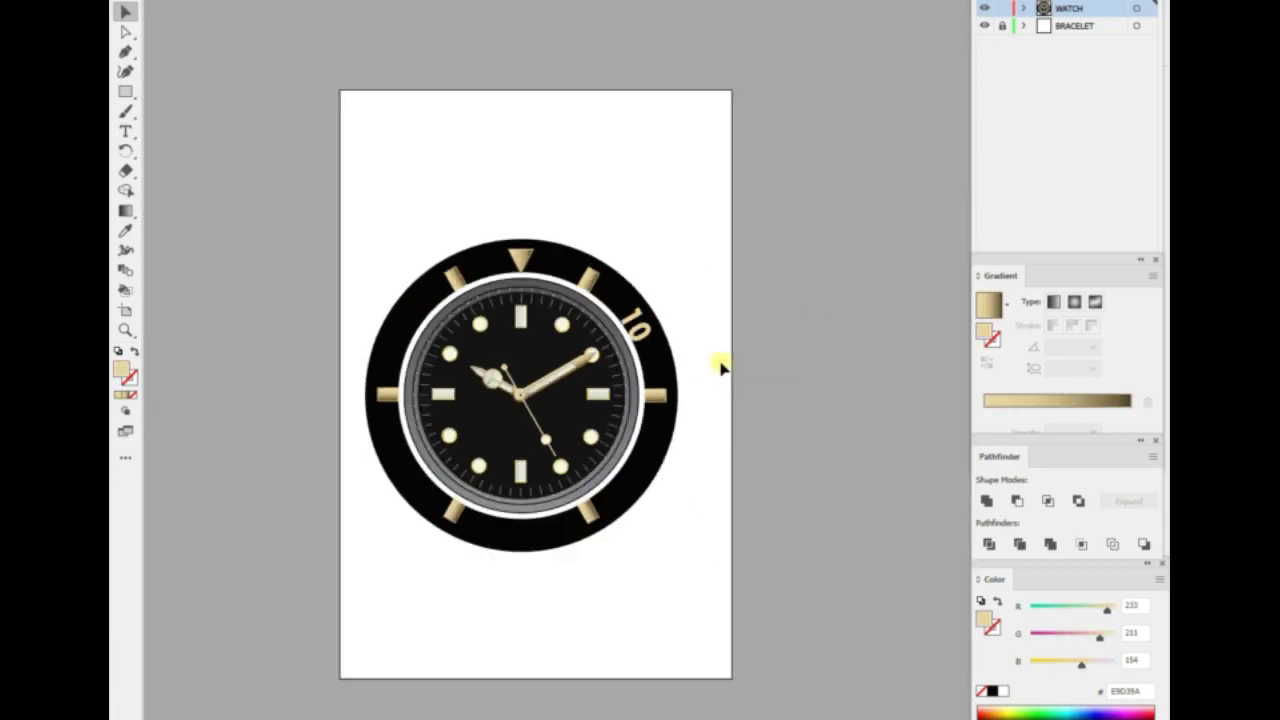
{"action": "key", "text": "Escape"}
{"action": "key", "text": "ctrl+plus"}
{"action": "key", "text": "ctrl+plus"}
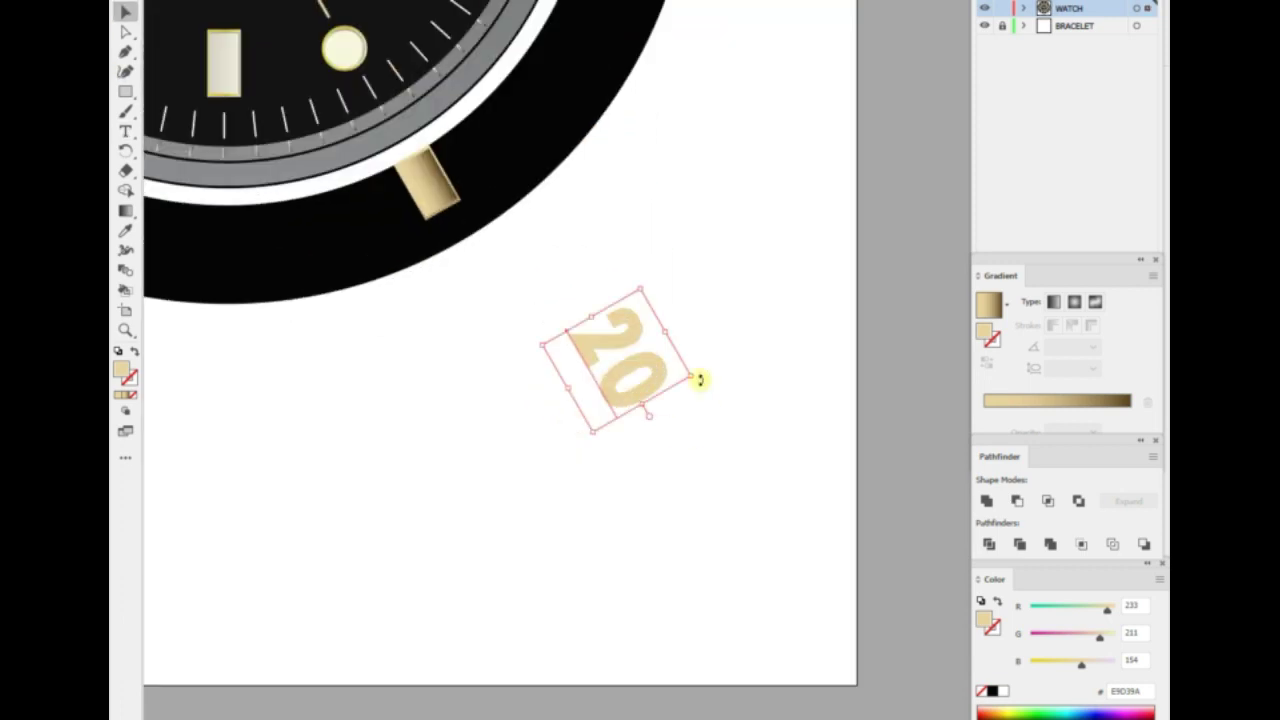
Rotate the 20 numeral and move copies onto the bezel's left side.
{"action": "right_click", "coordinate": [720, 274]}
{"action": "left_click", "coordinate": [903, 508]}
{"action": "left_click", "coordinate": [923, 394]}
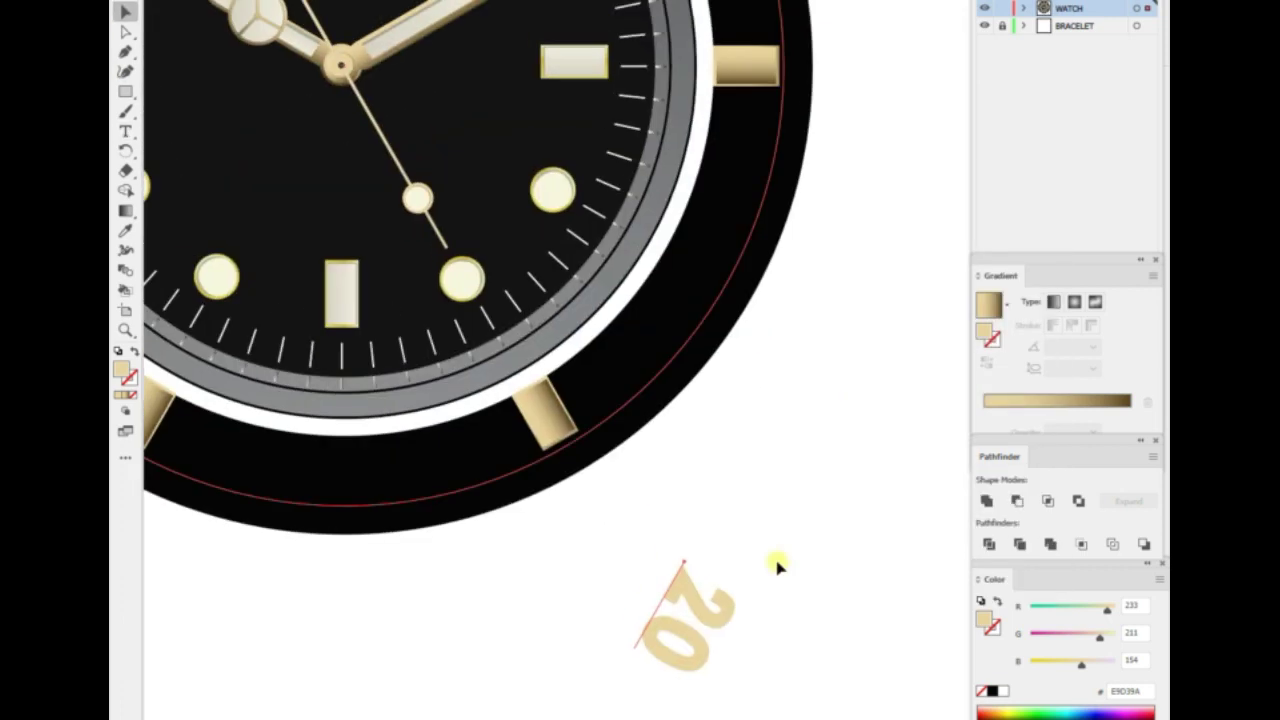
{"action": "left_click_drag", "start_coordinate": [680, 615], "coordinate": [712, 270]}
{"action": "key", "text": "ctrl+minus"}
{"action": "right_click", "coordinate": [768, 392]}
{"action": "mouse_move", "coordinate": [841, 606]}
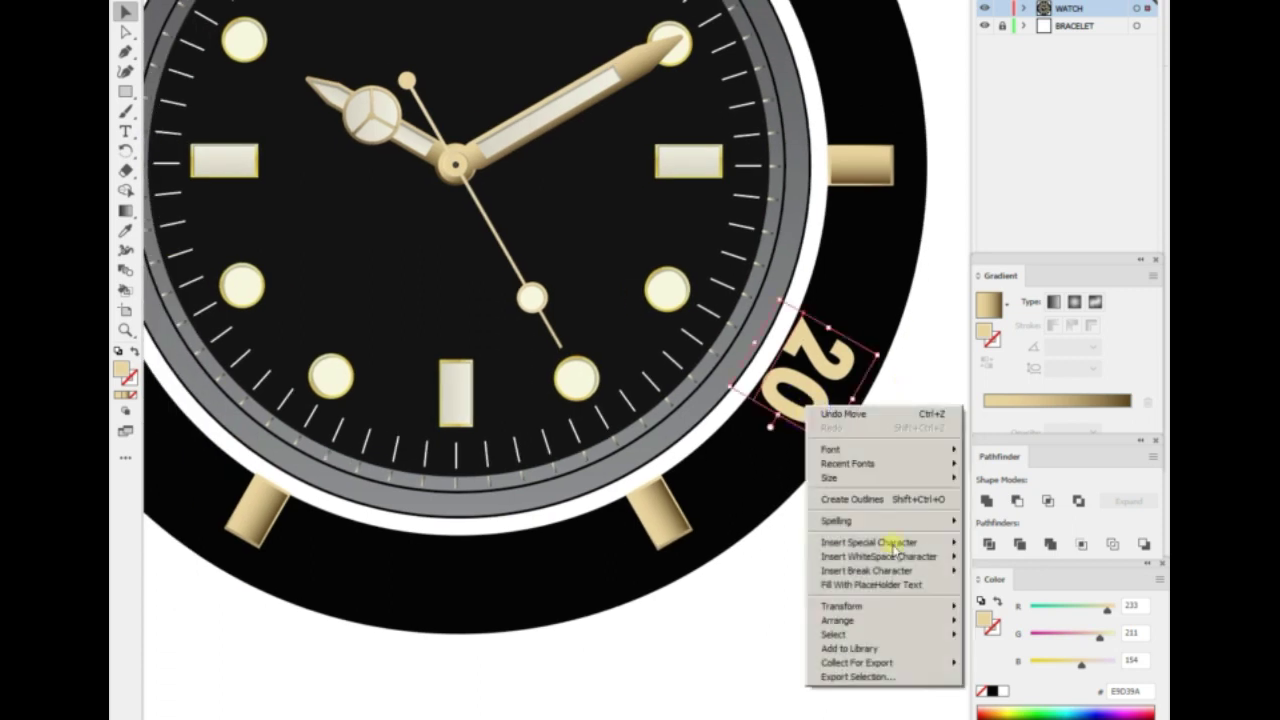
{"action": "left_click", "coordinate": [1150, 651]}
{"action": "left_click_drag", "start_coordinate": [778, 567], "coordinate": [894, 567]}
{"action": "left_click_drag", "start_coordinate": [586, 400], "coordinate": [229, 400]}
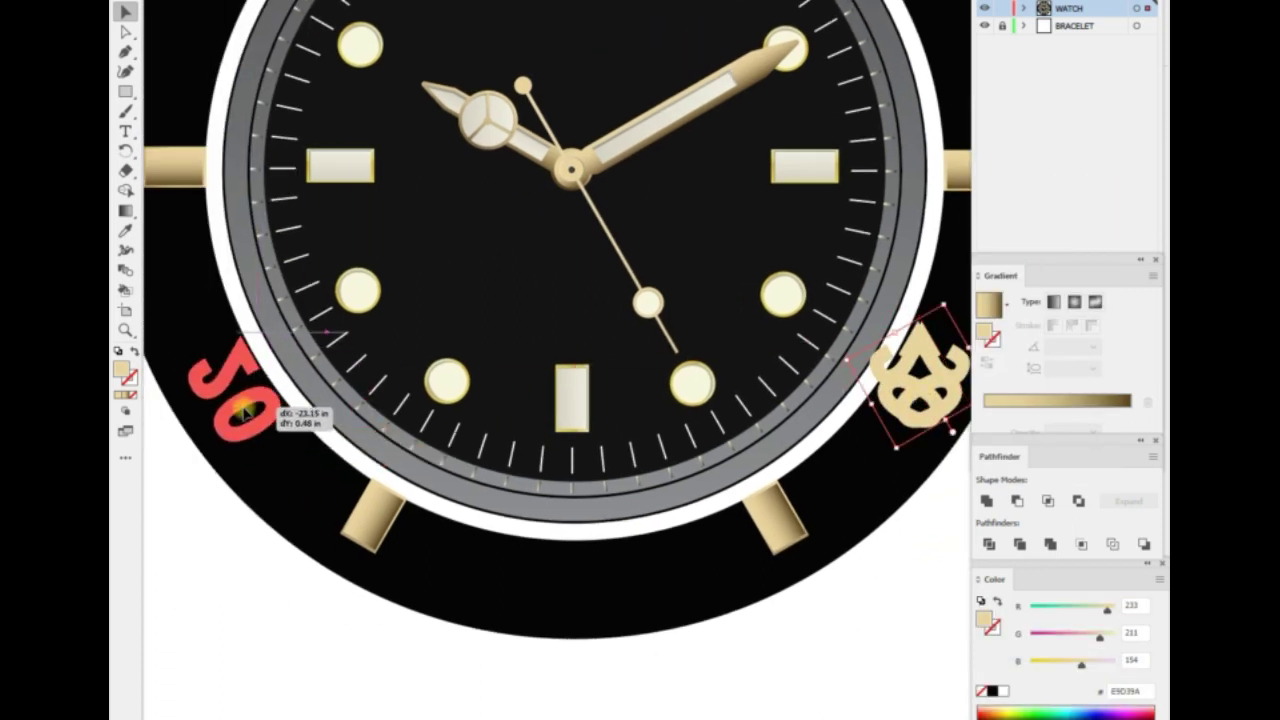
Mirror the 20 on the bezel's right side with Transform > Reflect.
{"action": "key", "text": "t"}
{"action": "key", "text": "v"}
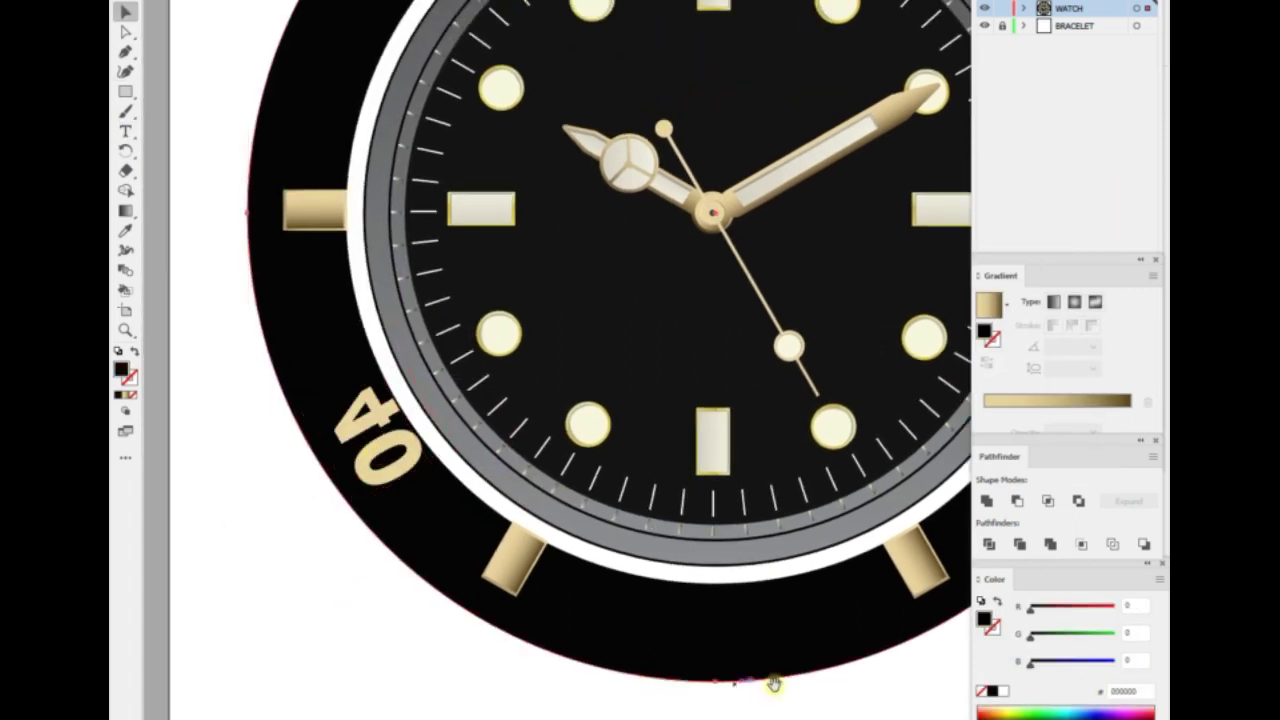
{"action": "scroll", "coordinate": [535, 547], "scroll_direction": "right", "scroll_amount": 3}
{"action": "scroll", "coordinate": [576, 470], "scroll_direction": "right", "scroll_amount": 3}
{"action": "left_click", "coordinate": [860, 372]}
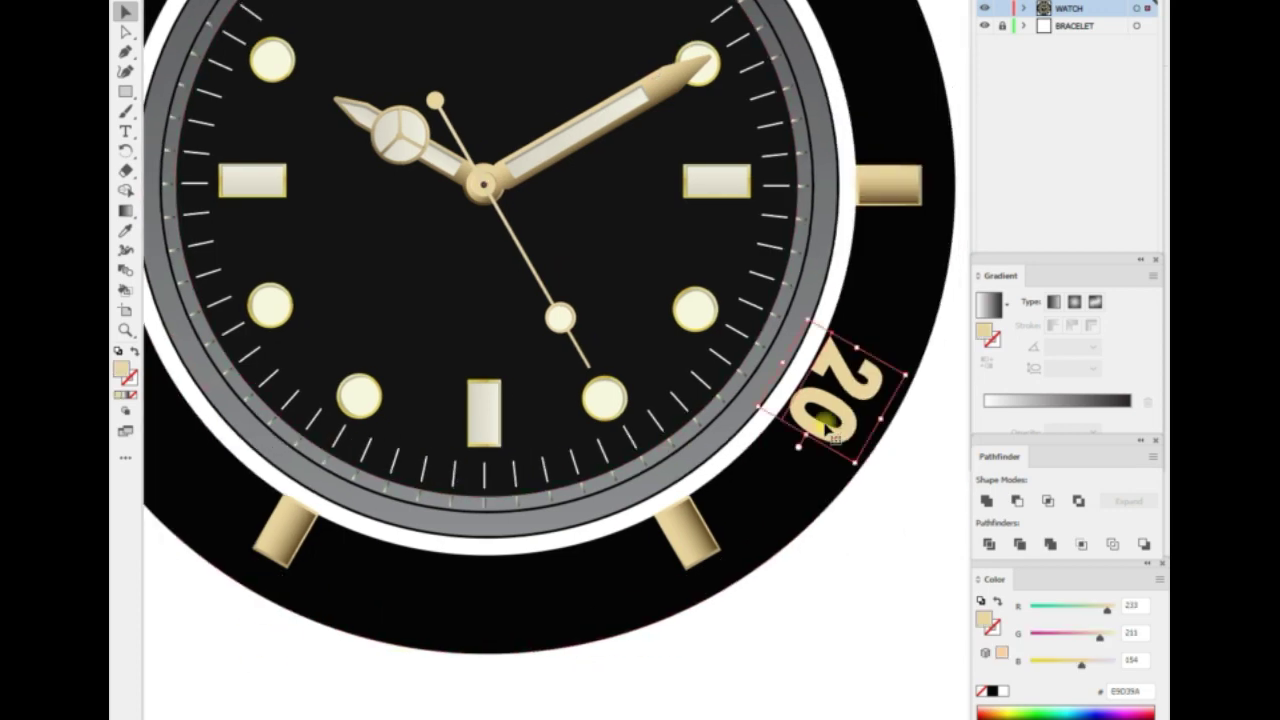
{"action": "right_click", "coordinate": [815, 411]}
{"action": "left_click", "coordinate": [1020, 674]}
{"action": "key", "text": "Return"}
Alt-drag a copy of the 20 to the bezel's lower left.
{"action": "scroll", "coordinate": [691, 520], "scroll_direction": "down", "scroll_amount": 3}
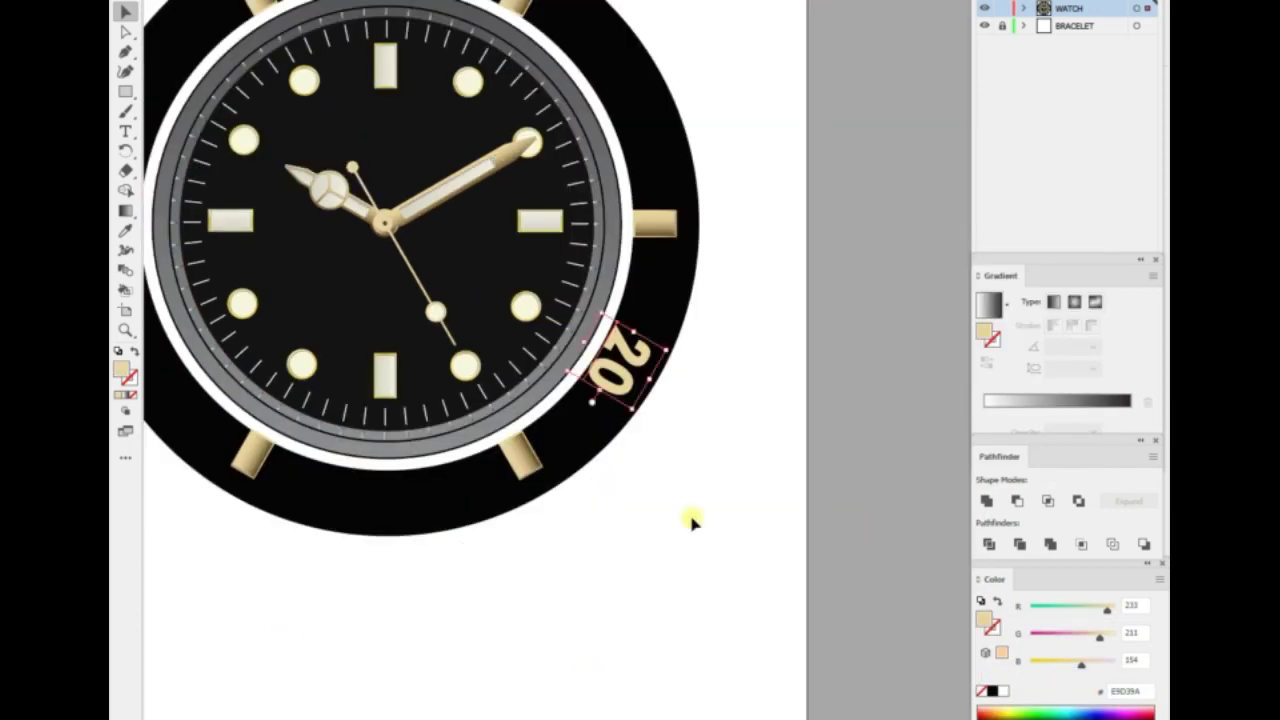
{"action": "scroll", "coordinate": [751, 416], "scroll_direction": "up", "scroll_amount": 1}
{"action": "right_click", "coordinate": [757, 421]}
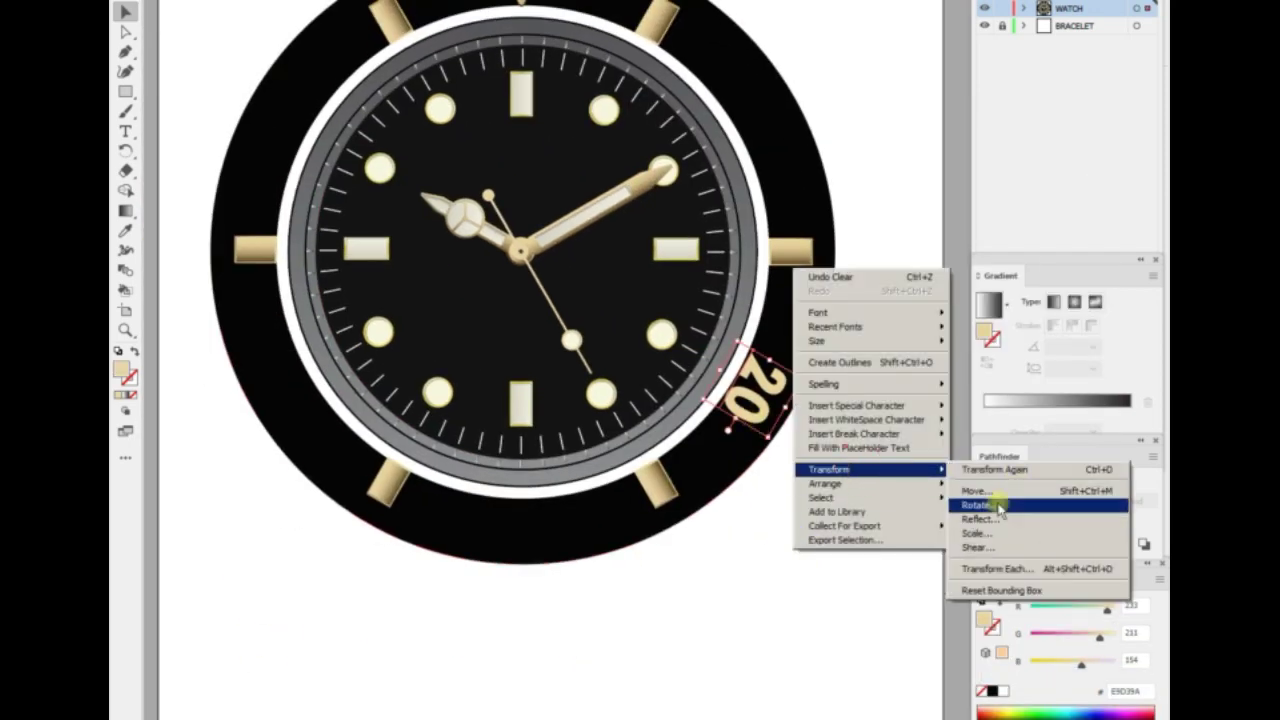
{"action": "key", "text": "Escape"}
{"action": "mouse_move", "coordinate": [748, 398]}
{"action": "left_mouse_down"}
{"action": "mouse_move", "coordinate": [313, 428]}
{"action": "mouse_move", "coordinate": [214, 349]}
{"action": "mouse_move", "coordinate": [240, 483]}
{"action": "left_mouse_up"}
{"action": "right_click", "coordinate": [313, 428]}
Mirror the lower-left copy and retype it as 40.
{"action": "left_click", "coordinate": [500, 594]}
{"action": "key", "text": "Return"}
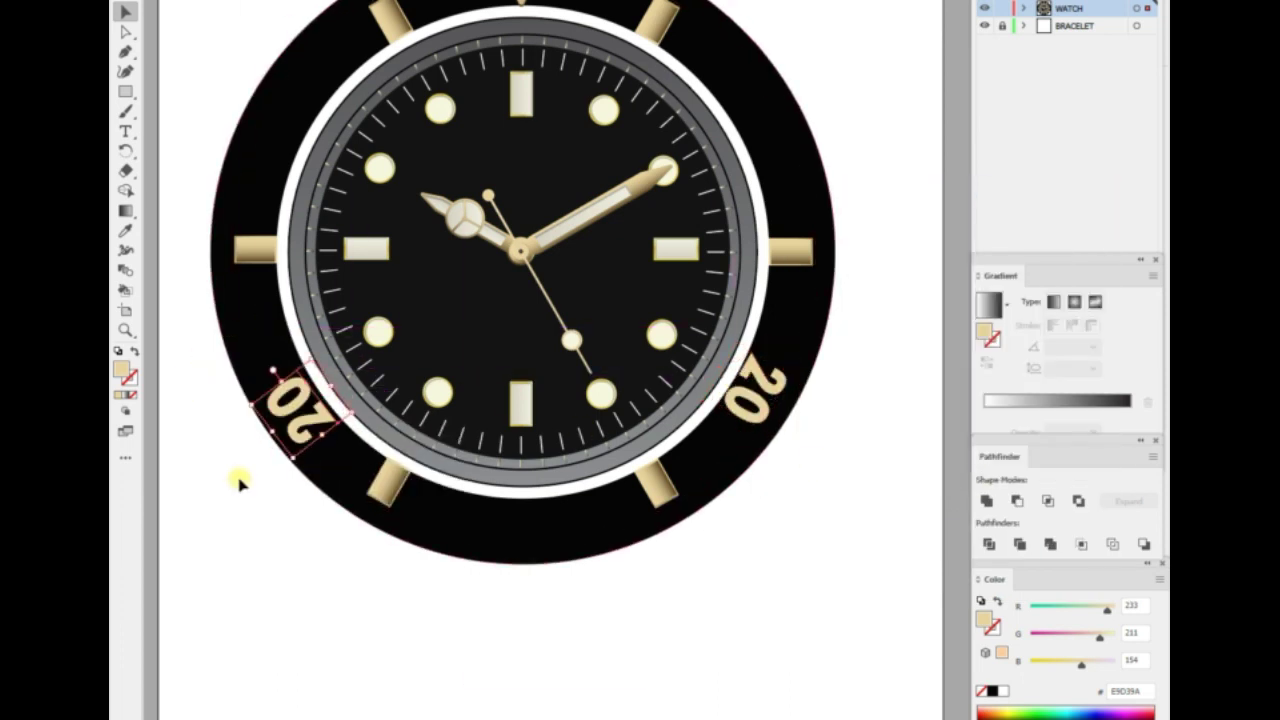
{"action": "left_click", "coordinate": [121, 128]}
{"action": "double_click", "coordinate": [298, 405]}
{"action": "type", "text": "40"}
{"action": "key", "text": "Escape"}
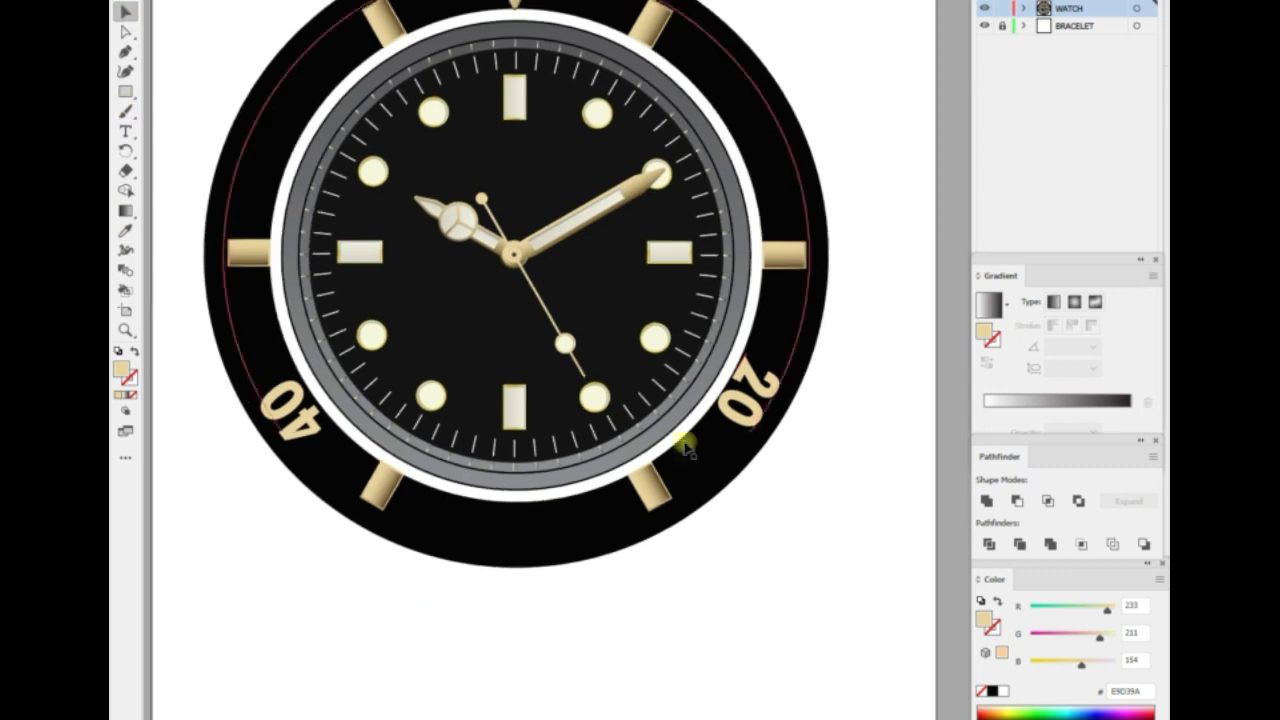
Drag a copy of the 20 to the bezel bottom and retype it as 30.
{"action": "left_click", "coordinate": [748, 410]}
{"action": "mouse_move", "coordinate": [748, 410]}
{"action": "left_mouse_down"}
{"action": "mouse_move", "coordinate": [571, 594]}
{"action": "mouse_move", "coordinate": [487, 581]}
{"action": "mouse_move", "coordinate": [486, 567]}
{"action": "left_mouse_up"}
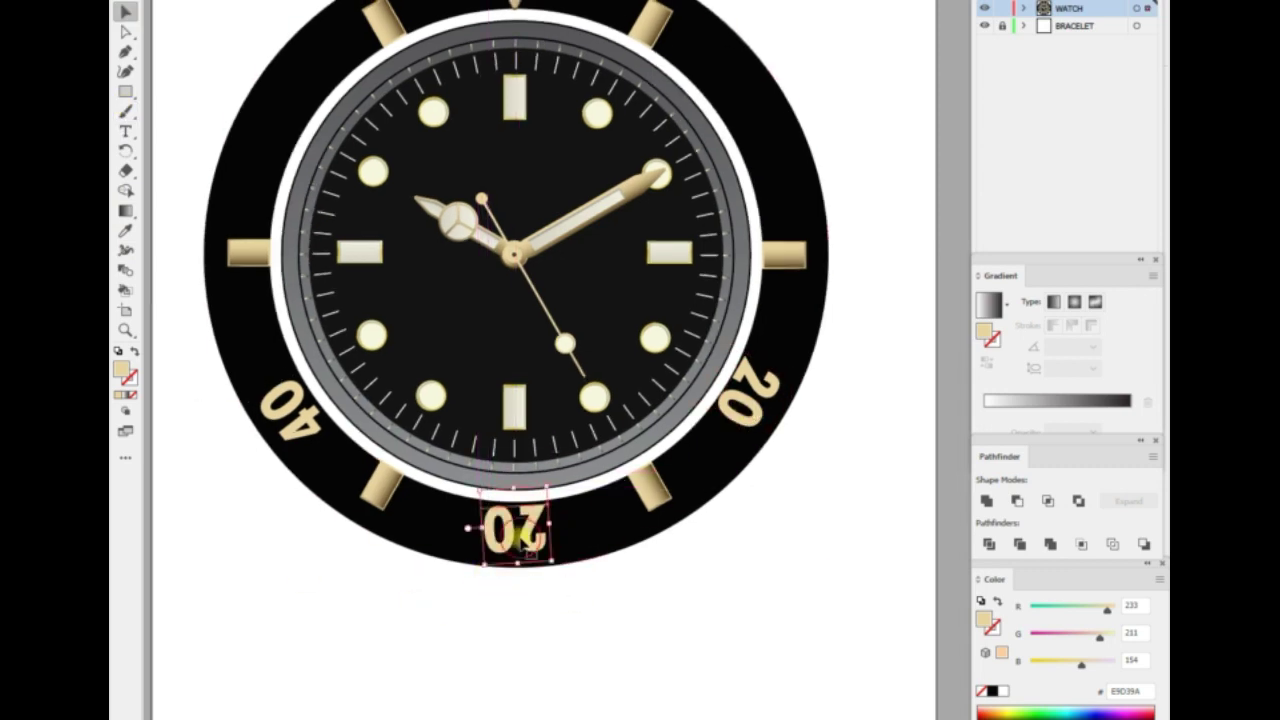
{"action": "double_click", "coordinate": [514, 527]}
{"action": "type", "text": "30"}
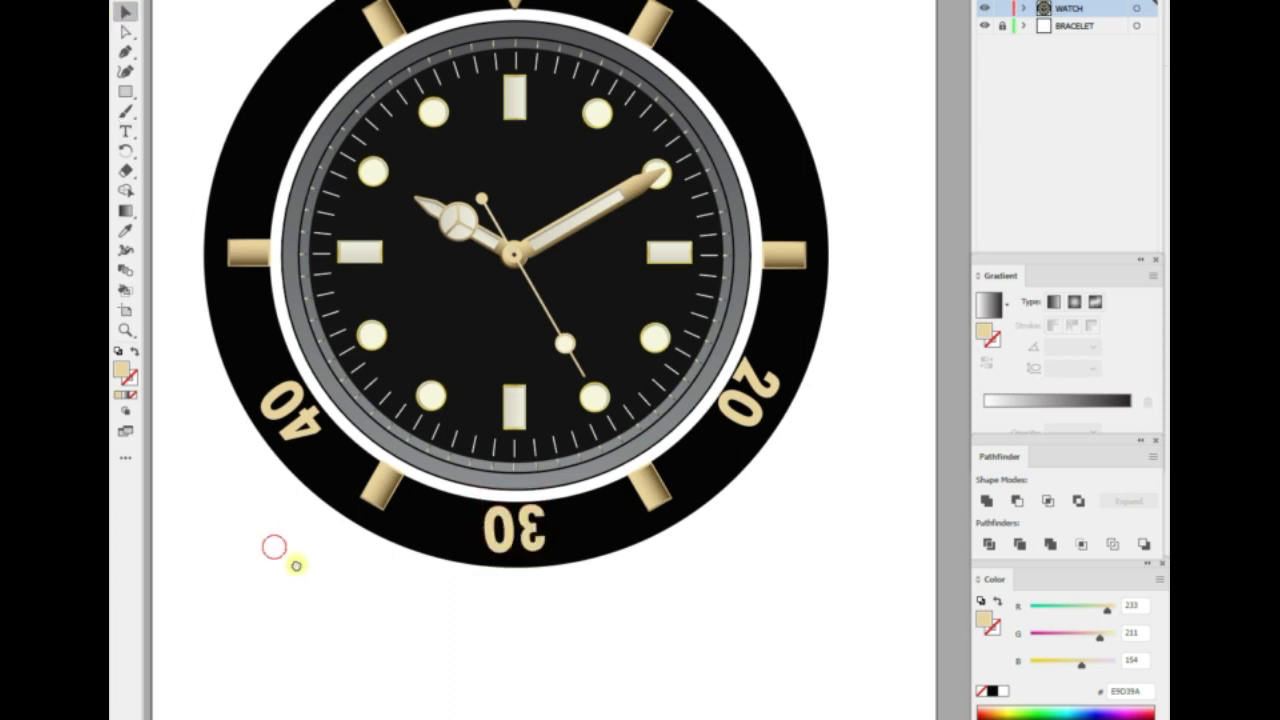
Make a rotated copy of the 20 and turn it up to the bezel's upper right.
{"action": "left_click", "coordinate": [776, 470]}
{"action": "right_click", "coordinate": [737, 500]}
{"action": "left_click", "coordinate": [928, 487]}
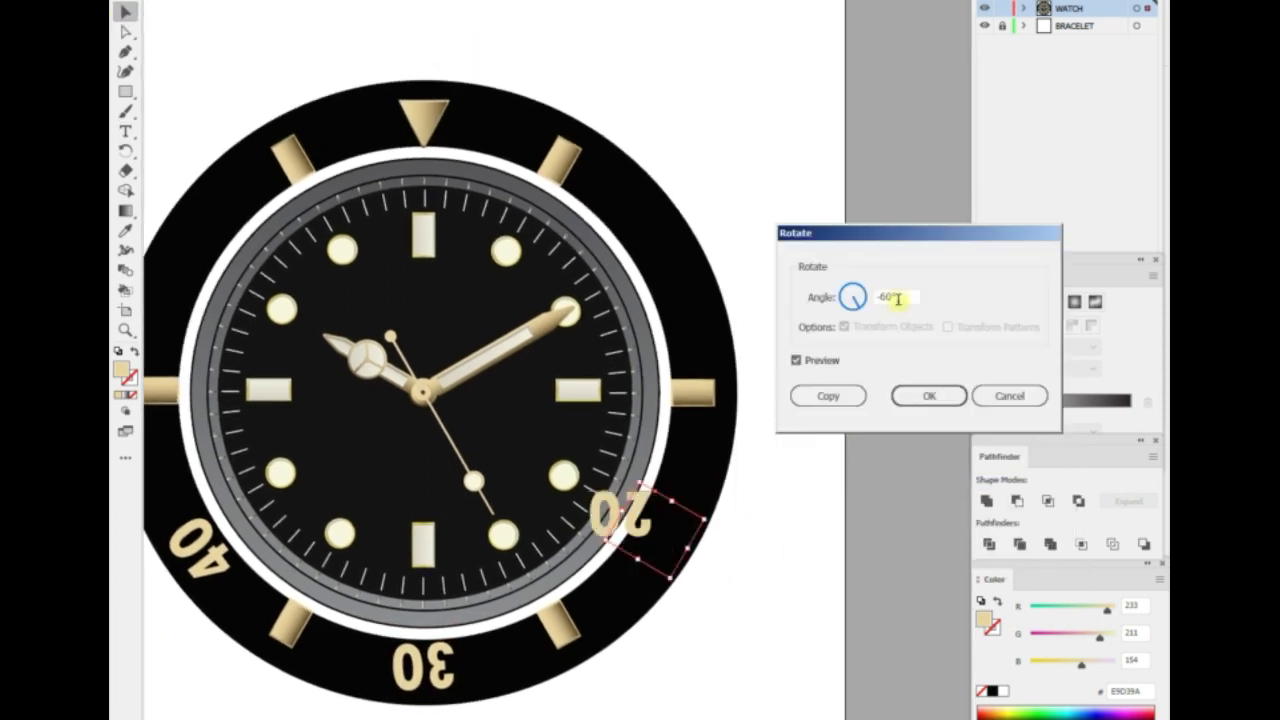
{"action": "left_click", "coordinate": [828, 396]}
{"action": "left_click_drag", "start_coordinate": [680, 530], "coordinate": [670, 284]}
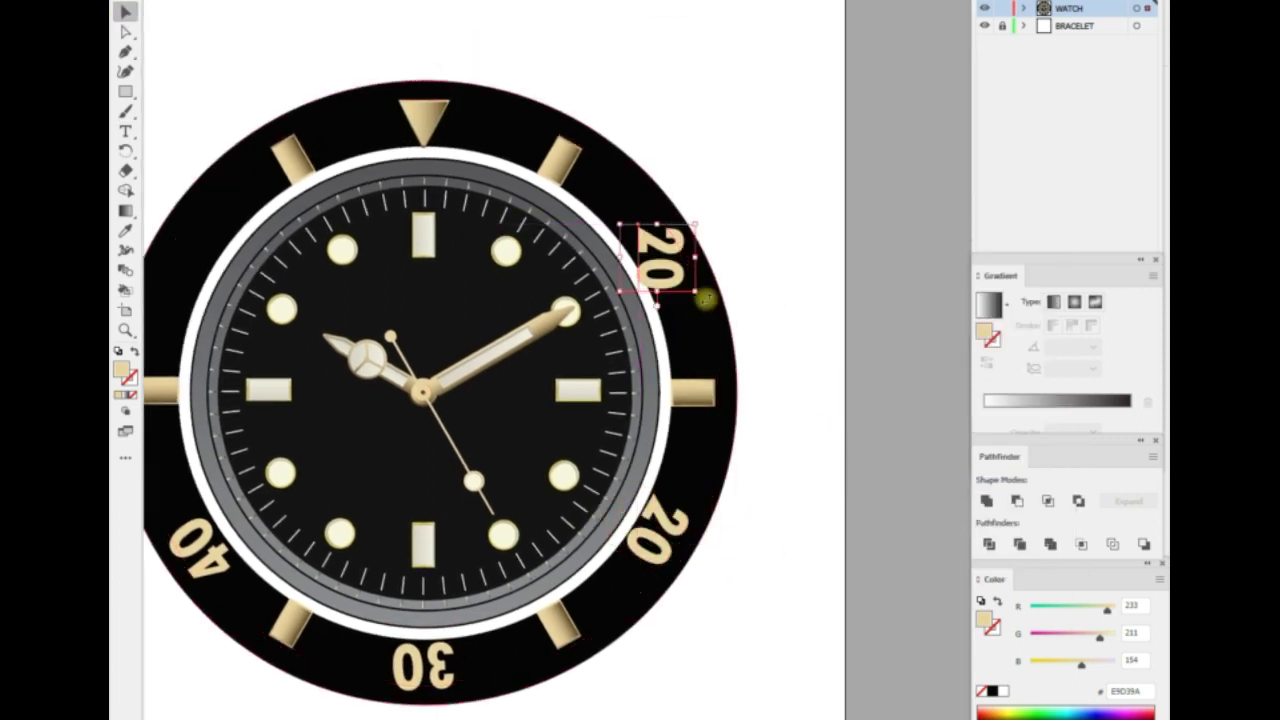
{"action": "left_click", "coordinate": [670, 284]}
{"action": "left_click", "coordinate": [640, 345]}
{"action": "type", "text": "10"}
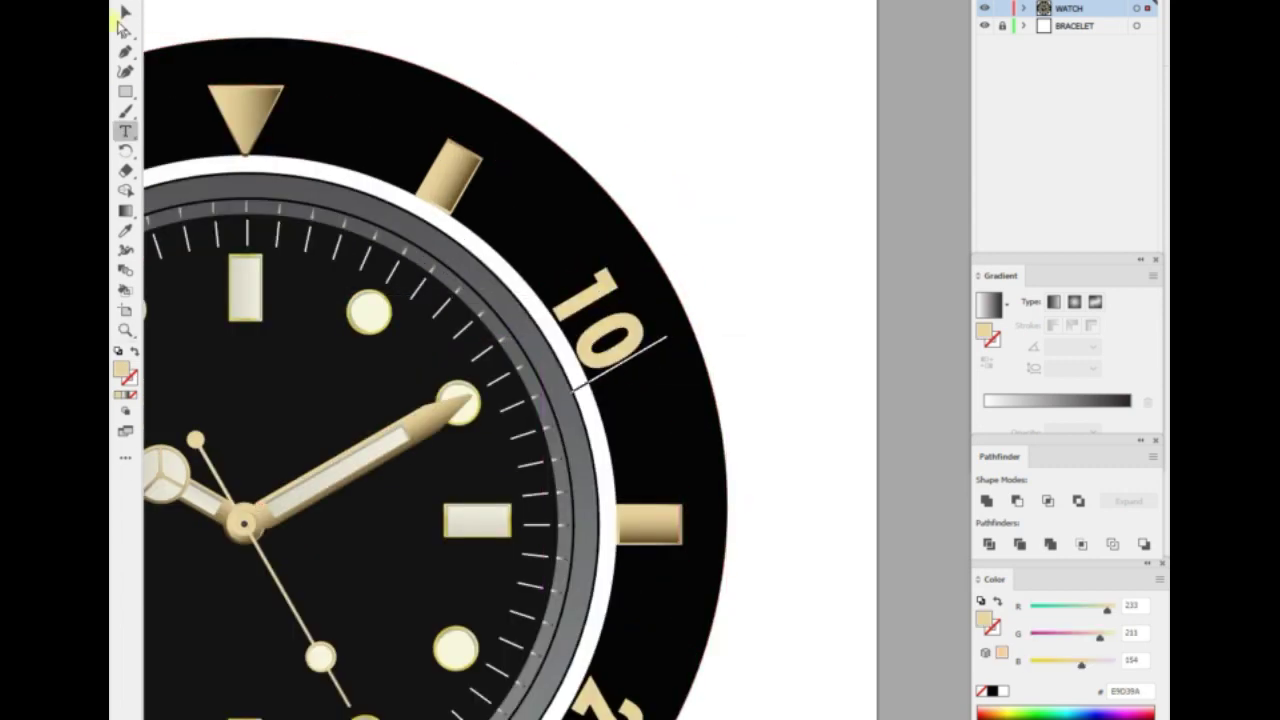
{"action": "left_click", "coordinate": [124, 12]}
{"action": "key", "text": "ctrl+minus"}
{"action": "key", "text": "ctrl+minus"}
Make a mirrored copy of the 10 and reflect it again toward the upper left.
{"action": "right_click", "coordinate": [693, 372]}
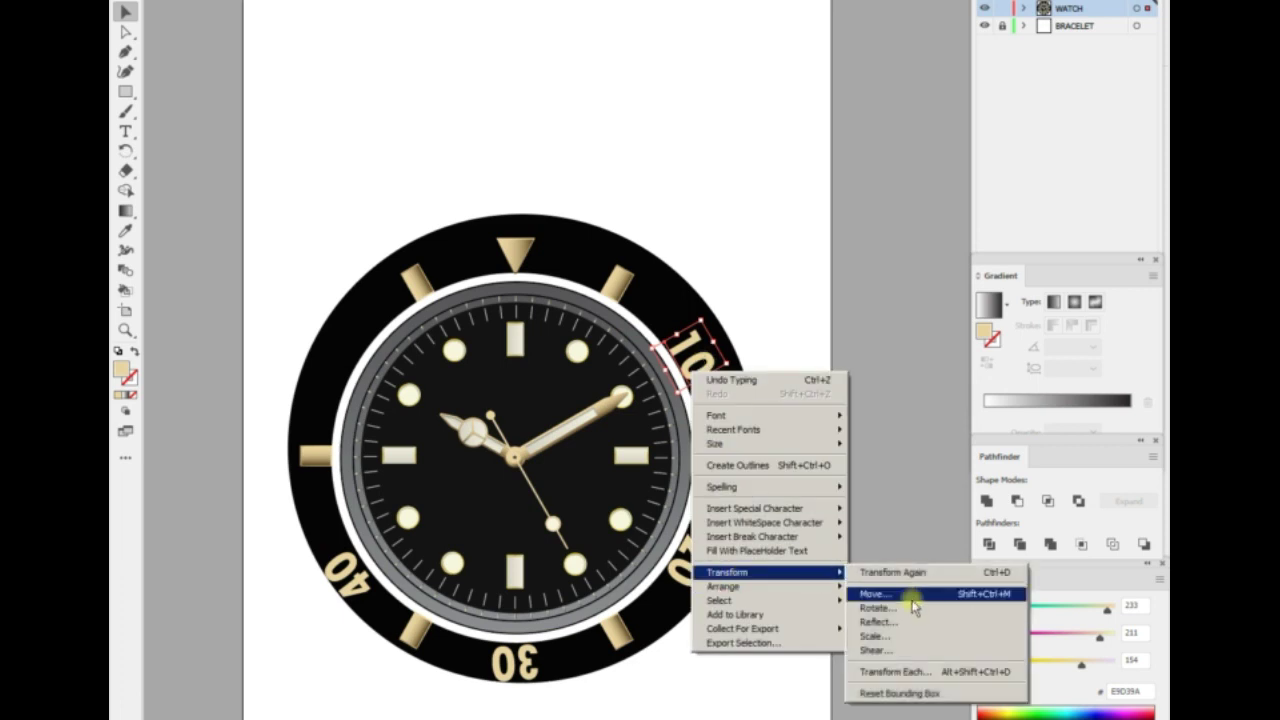
{"action": "left_click", "coordinate": [878, 621]}
{"action": "left_click", "coordinate": [891, 443]}
{"action": "left_click_drag", "start_coordinate": [695, 358], "coordinate": [352, 368]}
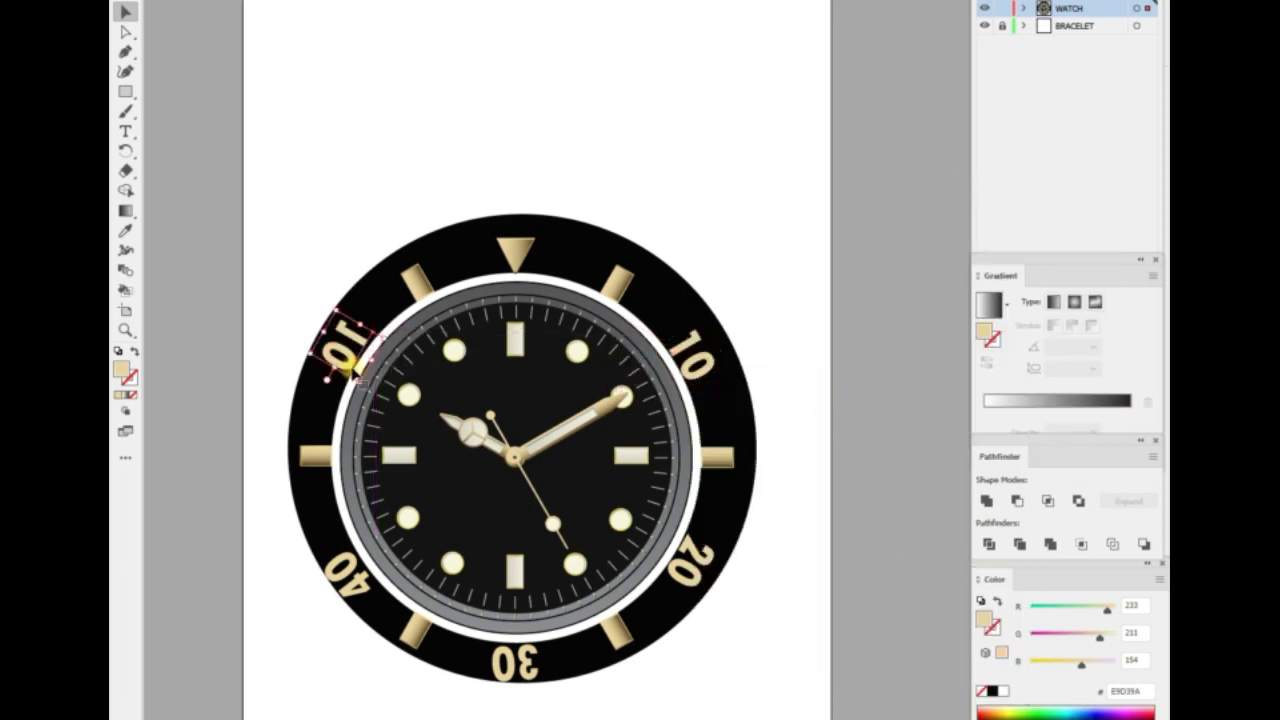
{"action": "right_click", "coordinate": [287, 272]}
{"action": "left_click", "coordinate": [470, 526]}
{"action": "left_click", "coordinate": [893, 443]}
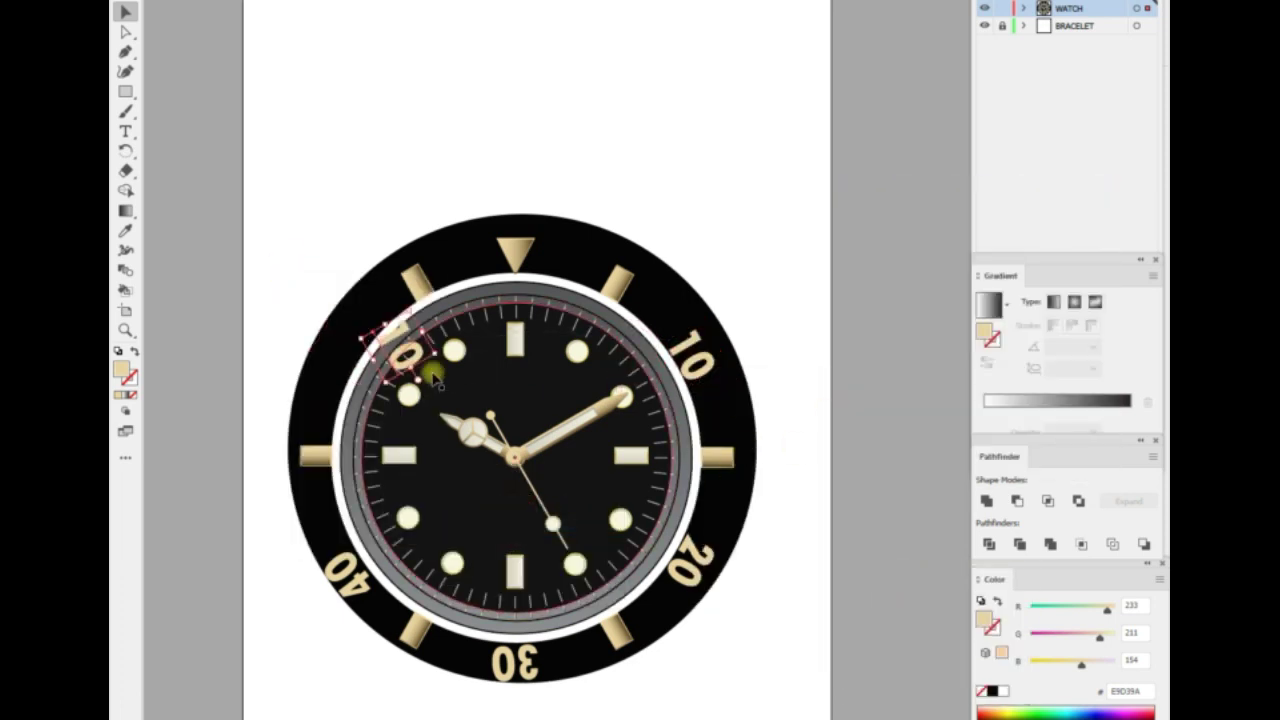
Move the copy onto the bezel's upper left and retype it as 50.
{"action": "key", "text": "ctrl+plus"}
{"action": "left_click_drag", "start_coordinate": [697, 380], "coordinate": [510, 400]}
{"action": "double_click", "coordinate": [510, 370]}
{"action": "type", "text": "50"}
{"action": "key", "text": "Escape"}
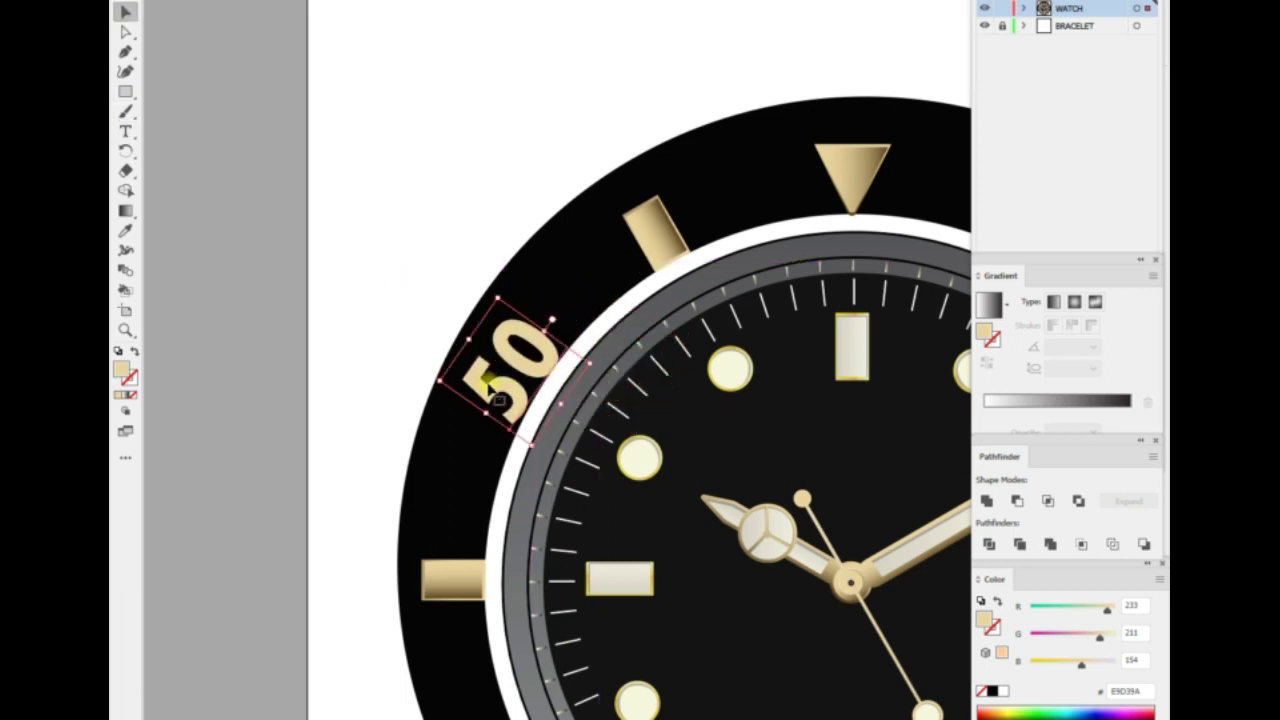
{"action": "scroll", "coordinate": [378, 368], "scroll_direction": "down", "scroll_amount": 5}
{"action": "scroll", "coordinate": [471, 531], "scroll_direction": "up", "scroll_amount": 1}
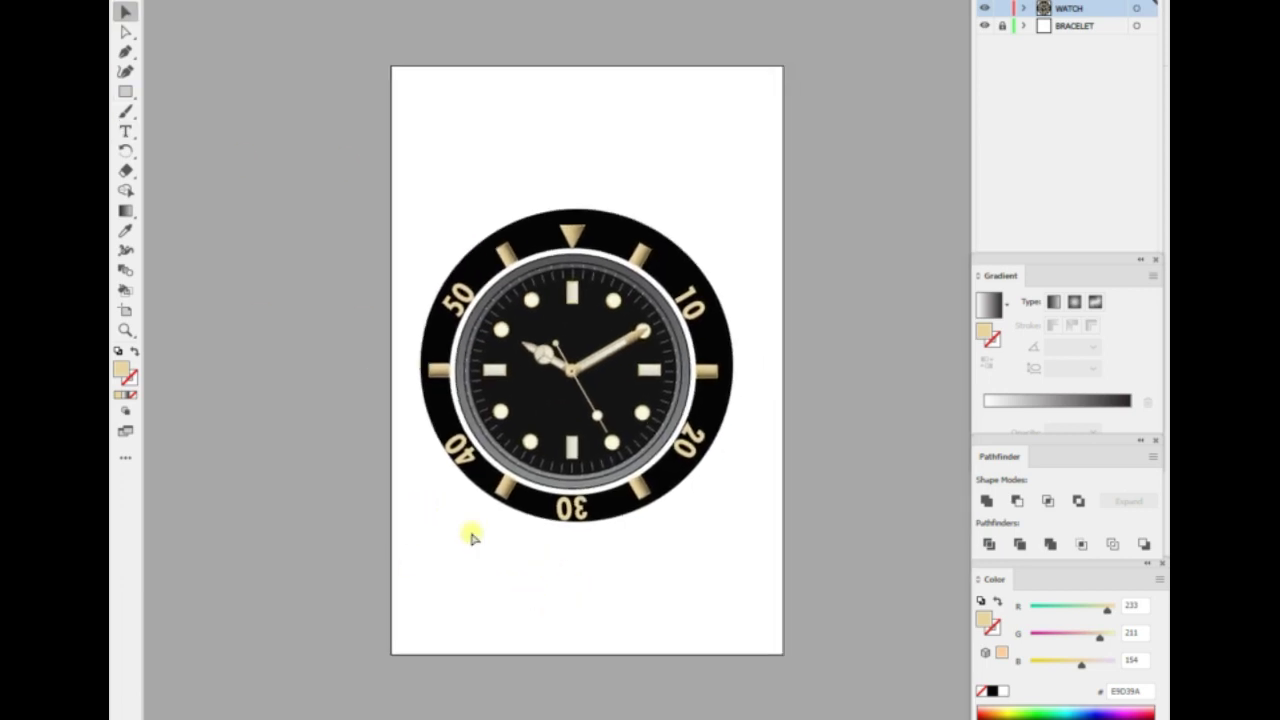
{"action": "scroll", "coordinate": [474, 540], "scroll_direction": "up", "scroll_amount": 2}
Expand the selected bezel numerals into outlines.
{"action": "left_click", "coordinate": [765, 245], "text": "shift"}
{"action": "left_click", "coordinate": [762, 515], "text": "shift"}
{"action": "left_click", "coordinate": [300, 235], "text": "shift"}
{"action": "left_click", "coordinate": [303, 528], "text": "shift"}
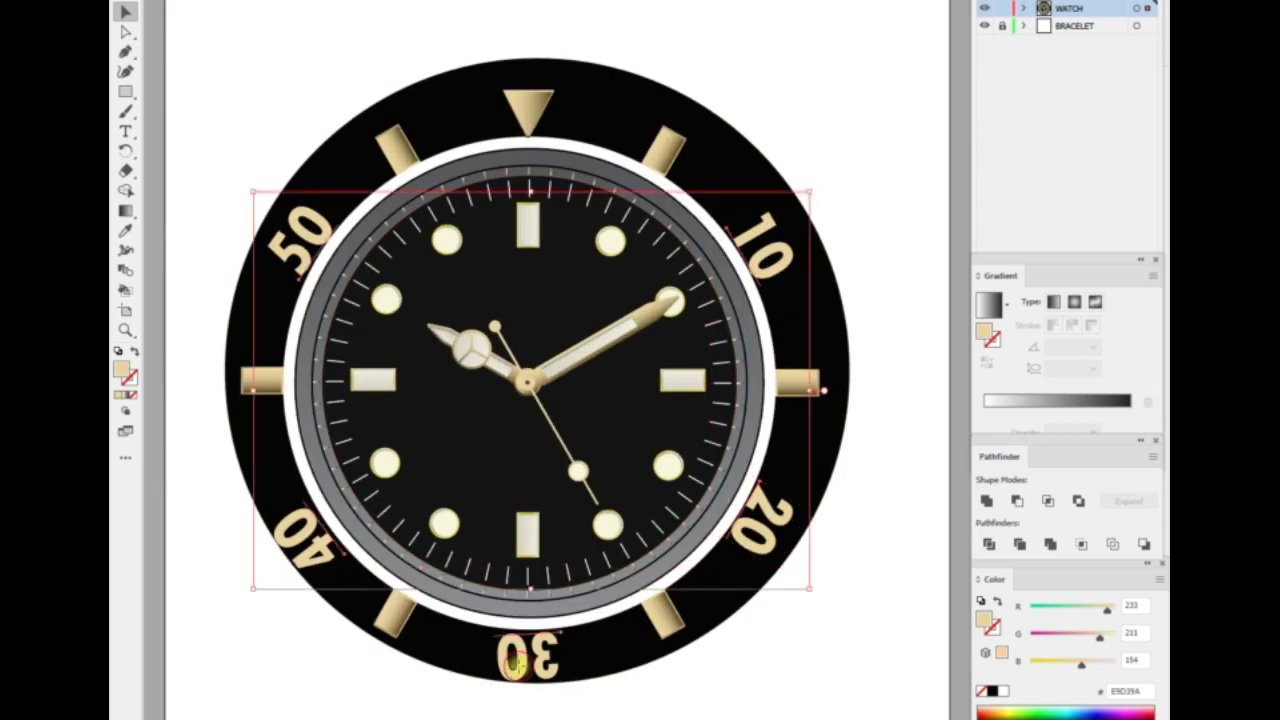
{"action": "left_click", "coordinate": [528, 657], "text": "shift"}
{"action": "left_click", "coordinate": [268, 91]}
{"action": "left_click", "coordinate": [600, 429]}
{"action": "left_click", "coordinate": [920, 277]}
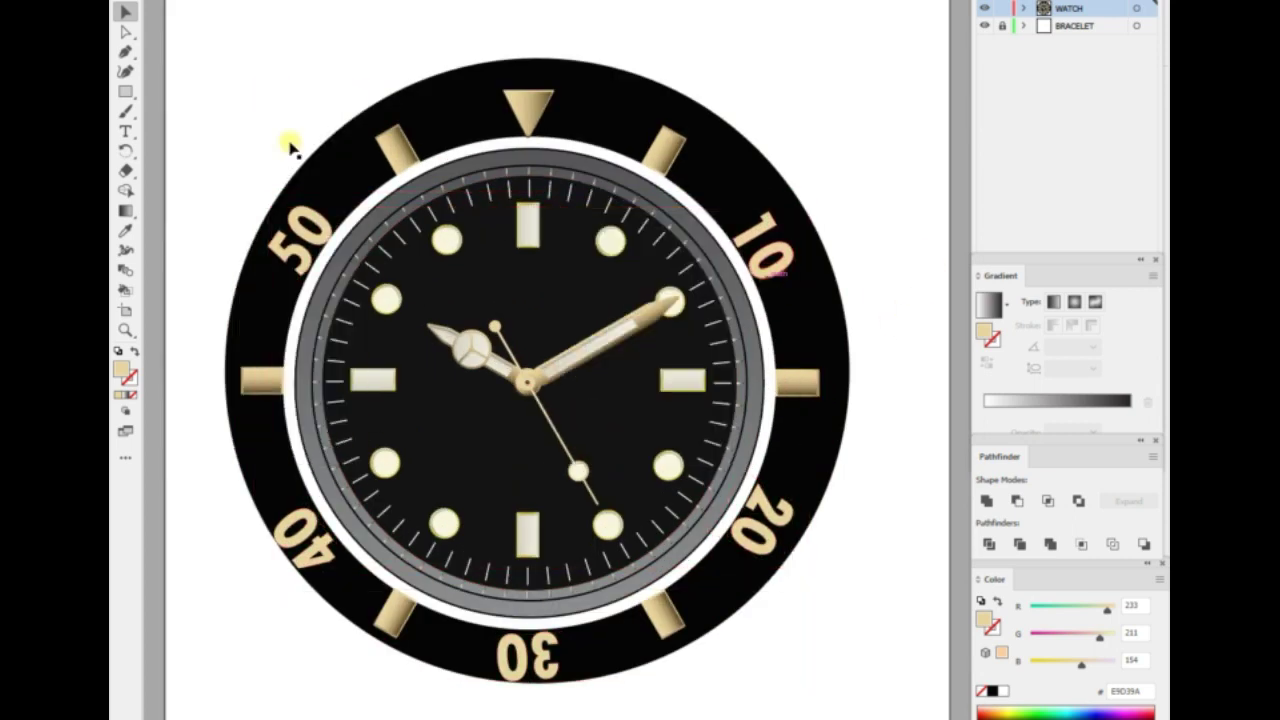
Give the 10 a gold gradient fill and eyedrop it onto the 20 and 30.
{"action": "left_click", "coordinate": [300, 232]}
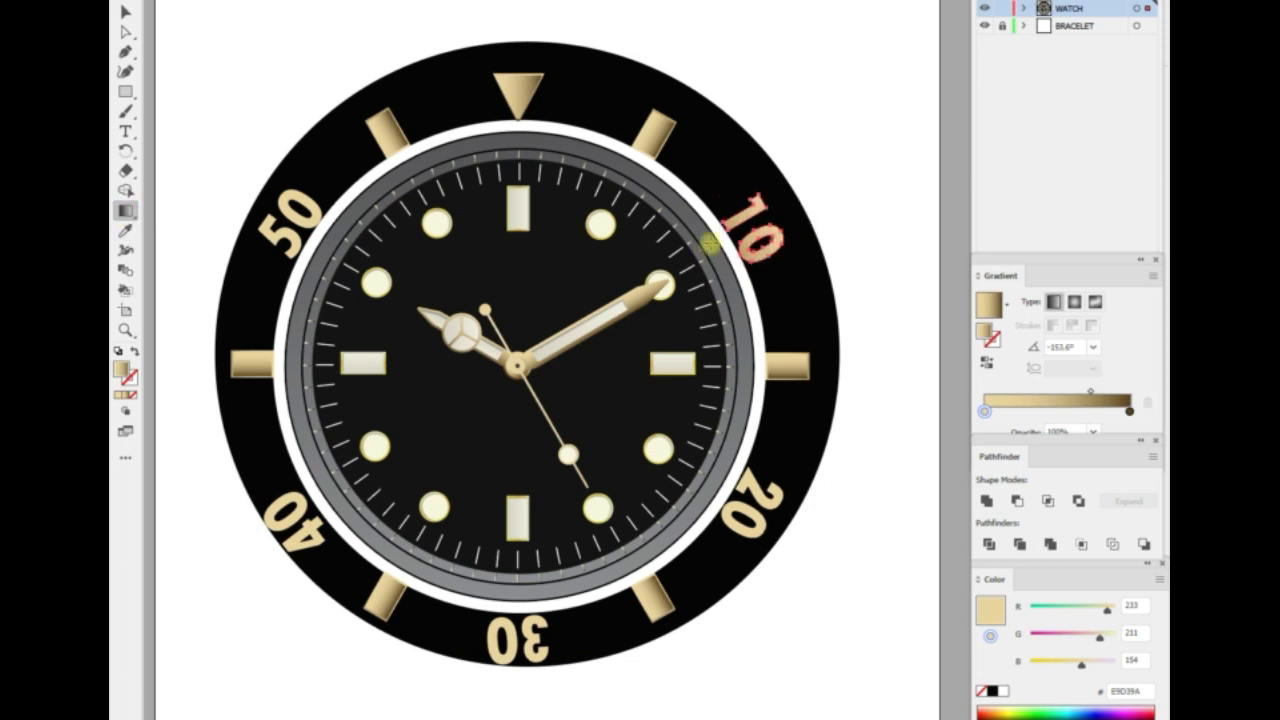
{"action": "key", "text": "v"}
{"action": "scroll", "coordinate": [785, 287], "scroll_direction": "down", "scroll_amount": 2}
{"action": "key", "text": "i"}
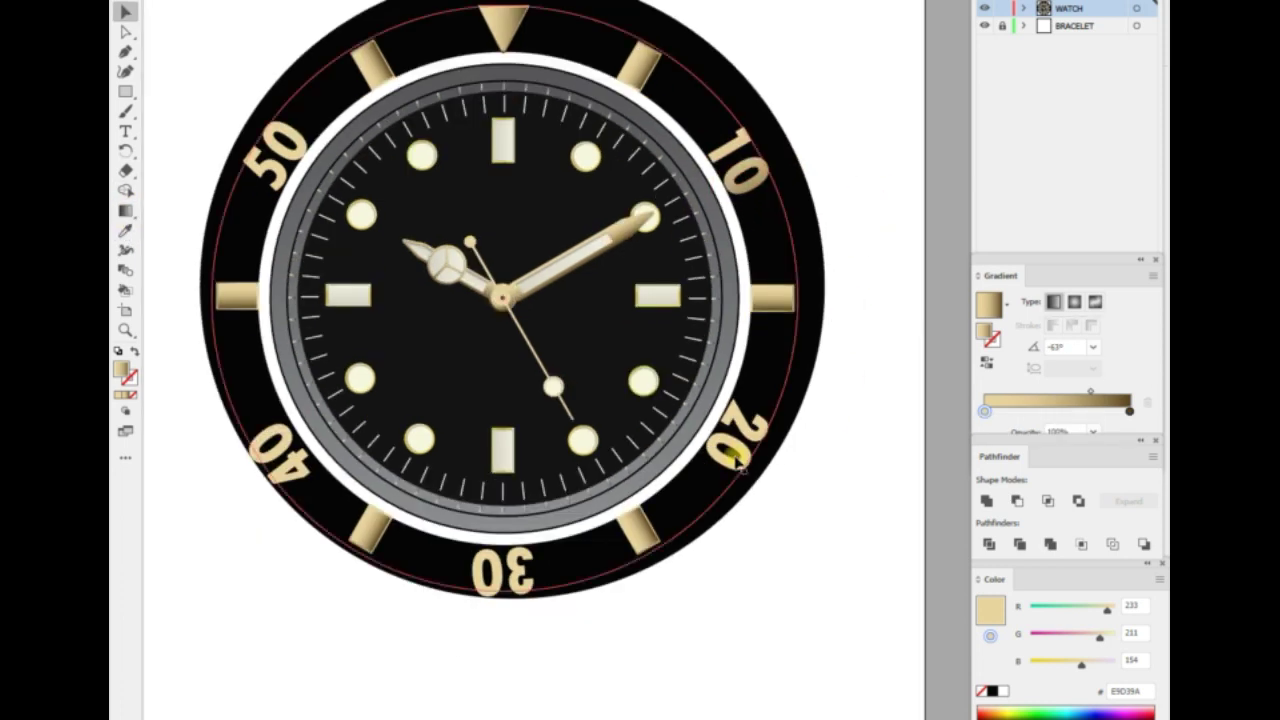
{"action": "left_click", "coordinate": [745, 405]}
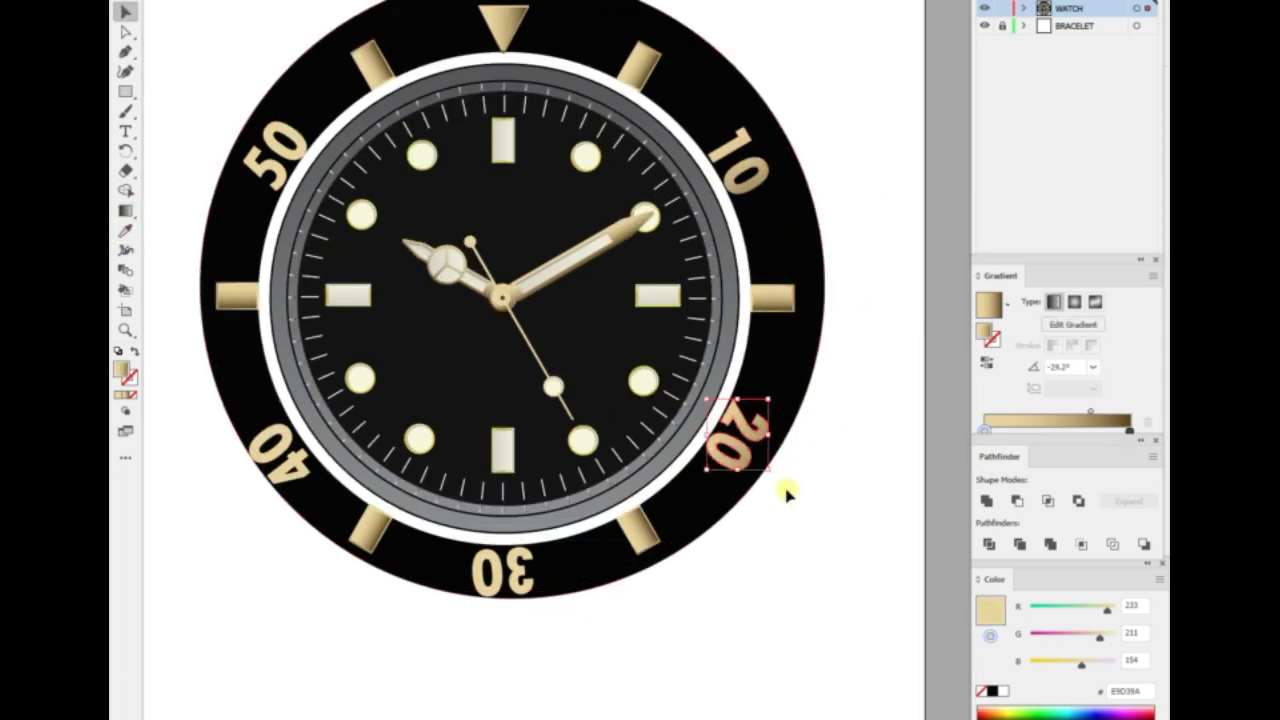
{"action": "scroll", "coordinate": [650, 520], "scroll_direction": "down", "scroll_amount": 1}
{"action": "scroll", "coordinate": [650, 520], "scroll_direction": "left", "scroll_amount": 2}
{"action": "left_click", "coordinate": [580, 589]}
{"action": "scroll", "coordinate": [580, 589], "scroll_direction": "up", "scroll_amount": 3}
{"action": "scroll", "coordinate": [580, 589], "scroll_direction": "left", "scroll_amount": 2}
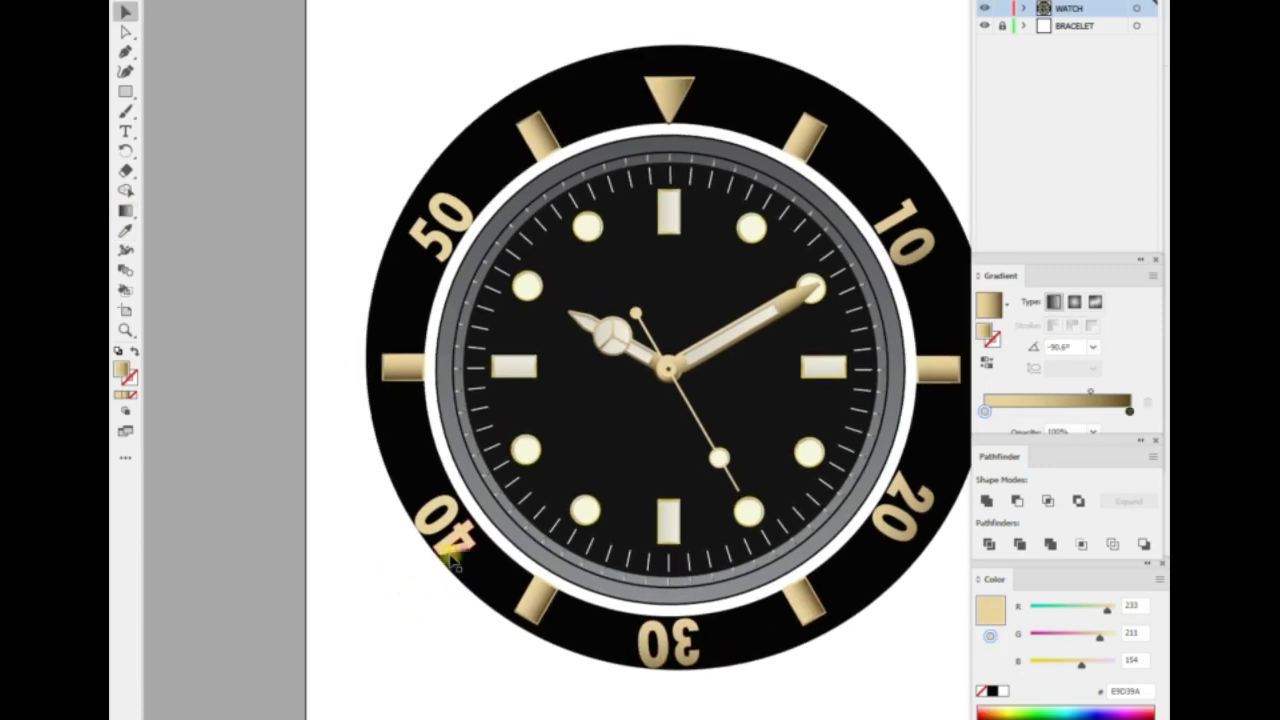
{"action": "scroll", "coordinate": [300, 360], "scroll_direction": "up", "scroll_amount": 5}
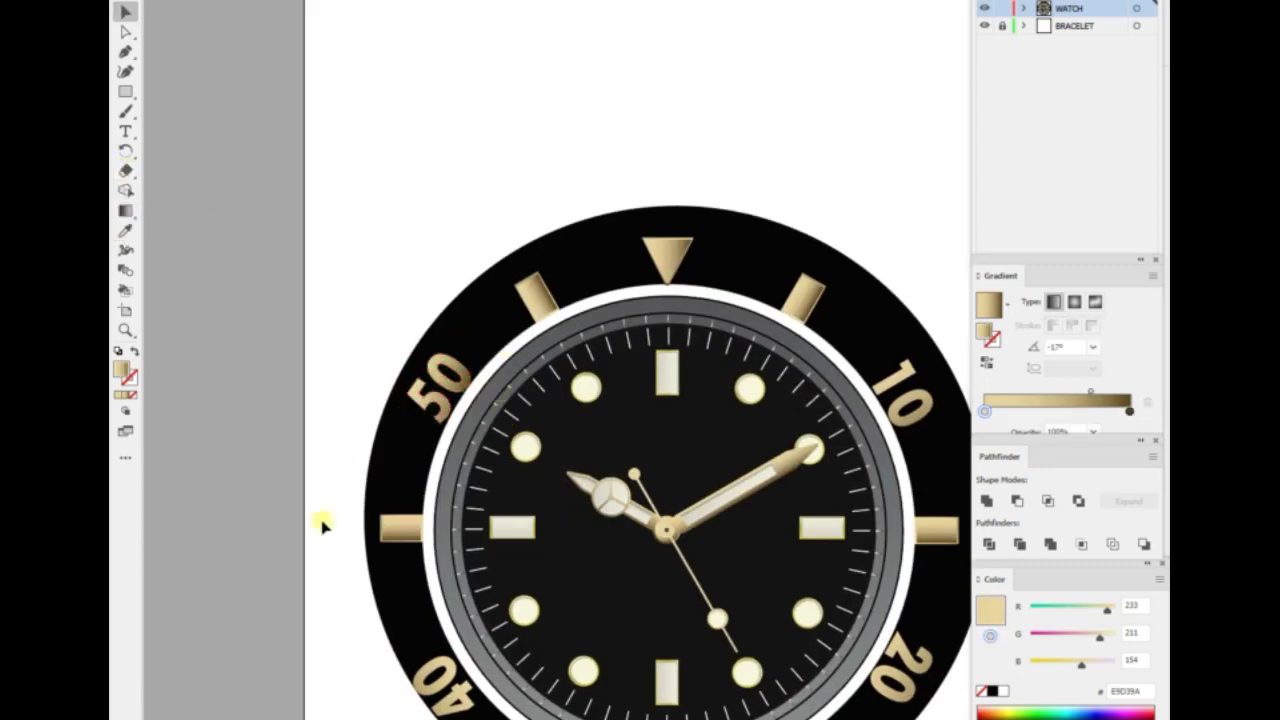
{"action": "scroll", "coordinate": [528, 535], "scroll_direction": "down", "scroll_amount": 10}
{"action": "scroll", "coordinate": [528, 535], "scroll_direction": "right", "scroll_amount": 3}
Apply the gold gradient swatch to the 20, 40 and 50 numerals.
{"action": "left_click", "coordinate": [787, 385], "text": "shift"}
{"action": "left_click", "coordinate": [330, 378], "text": "shift"}
{"action": "scroll", "coordinate": [330, 378], "scroll_direction": "up", "scroll_amount": 6}
{"action": "scroll", "coordinate": [330, 378], "scroll_direction": "left", "scroll_amount": 1}
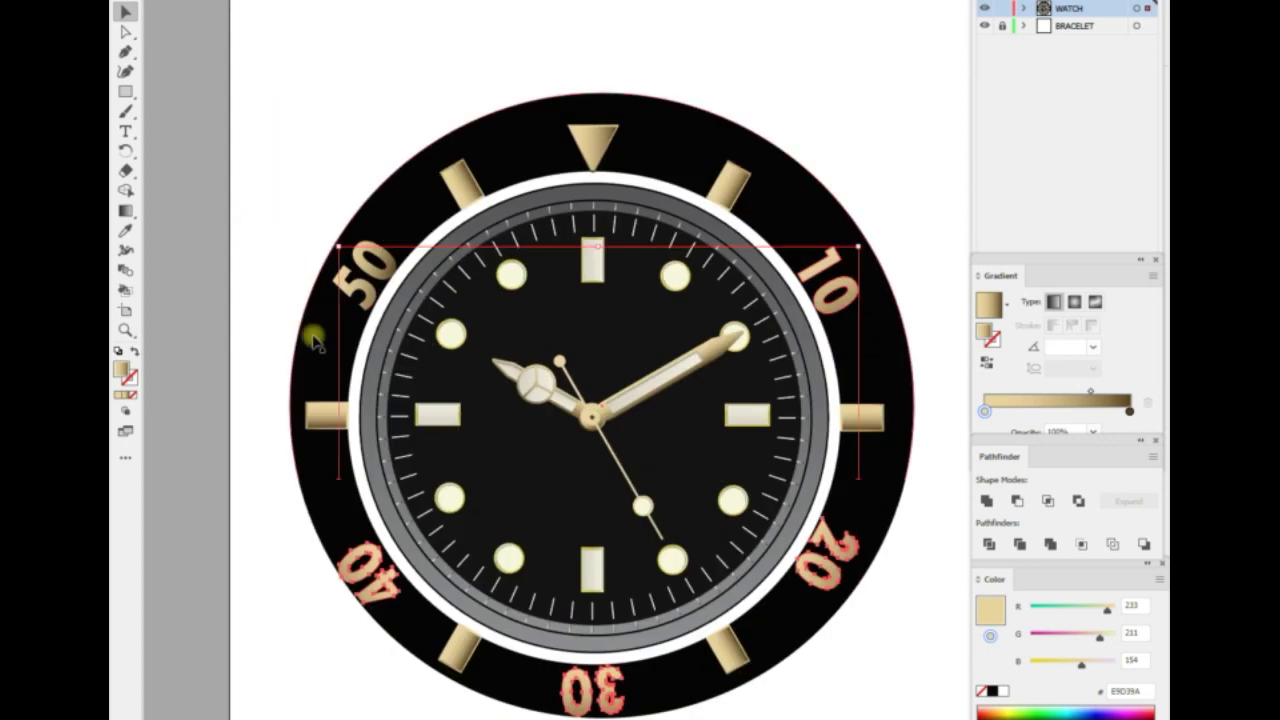
{"action": "left_click", "coordinate": [368, 275], "text": "shift"}
{"action": "left_click", "coordinate": [130, 377]}
{"action": "left_click", "coordinate": [1006, 302]}
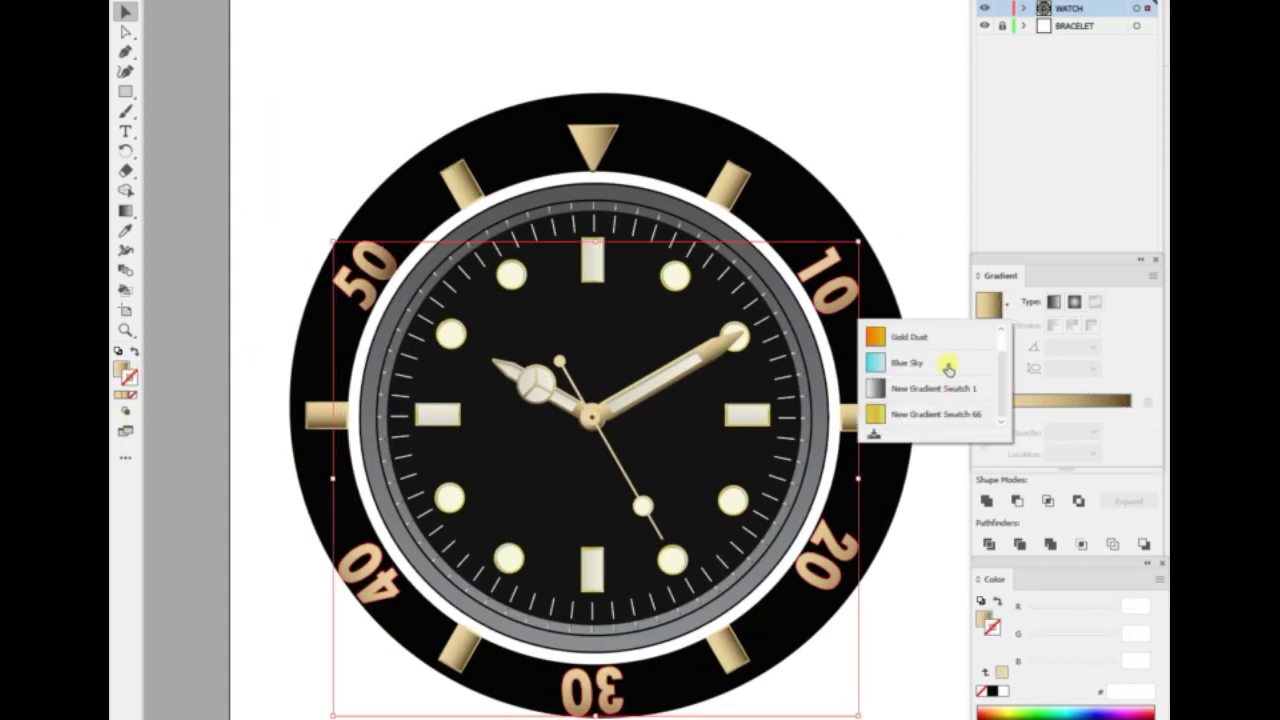
{"action": "left_click", "coordinate": [912, 415]}
{"action": "left_click", "coordinate": [329, 129]}
Try an orange gold gradient on the numerals, undo it, and fit the artboard in view.
{"action": "scroll", "coordinate": [288, 290], "scroll_direction": "down", "scroll_amount": 2}
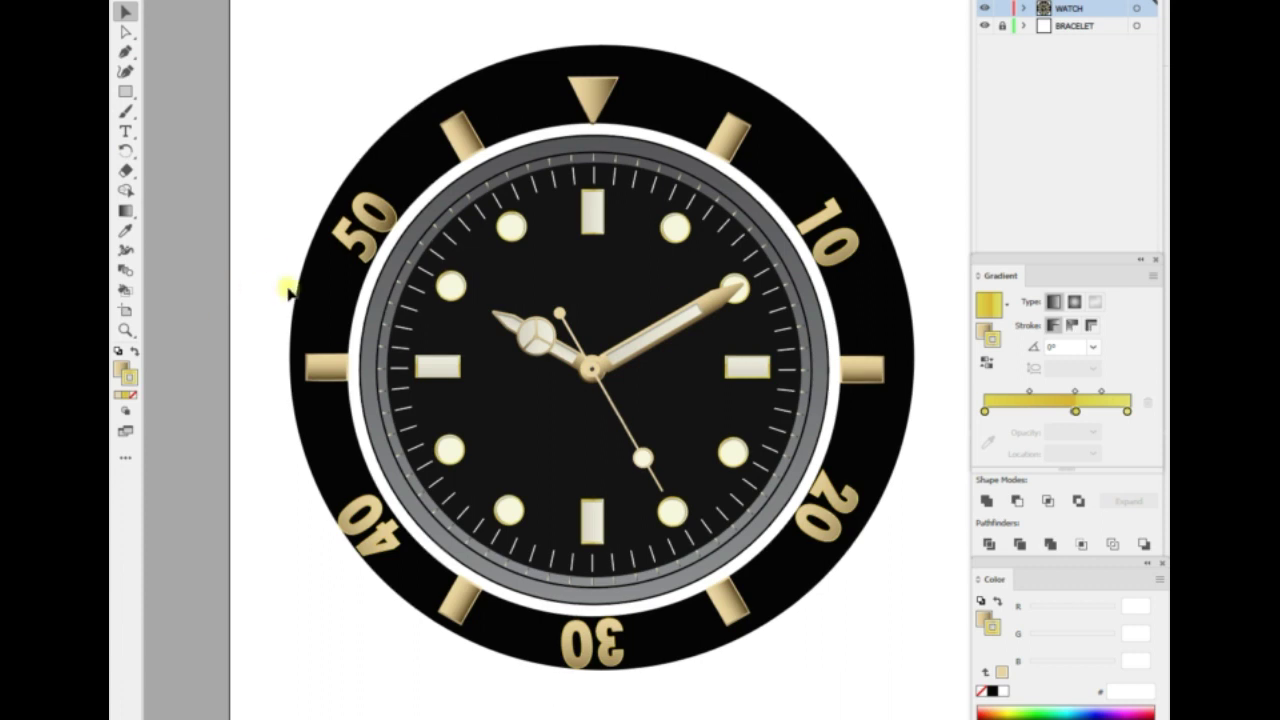
{"action": "key", "text": "ctrl+z"}
{"action": "left_click", "coordinate": [1006, 302]}
{"action": "left_click", "coordinate": [908, 331]}
{"action": "left_click", "coordinate": [248, 320]}
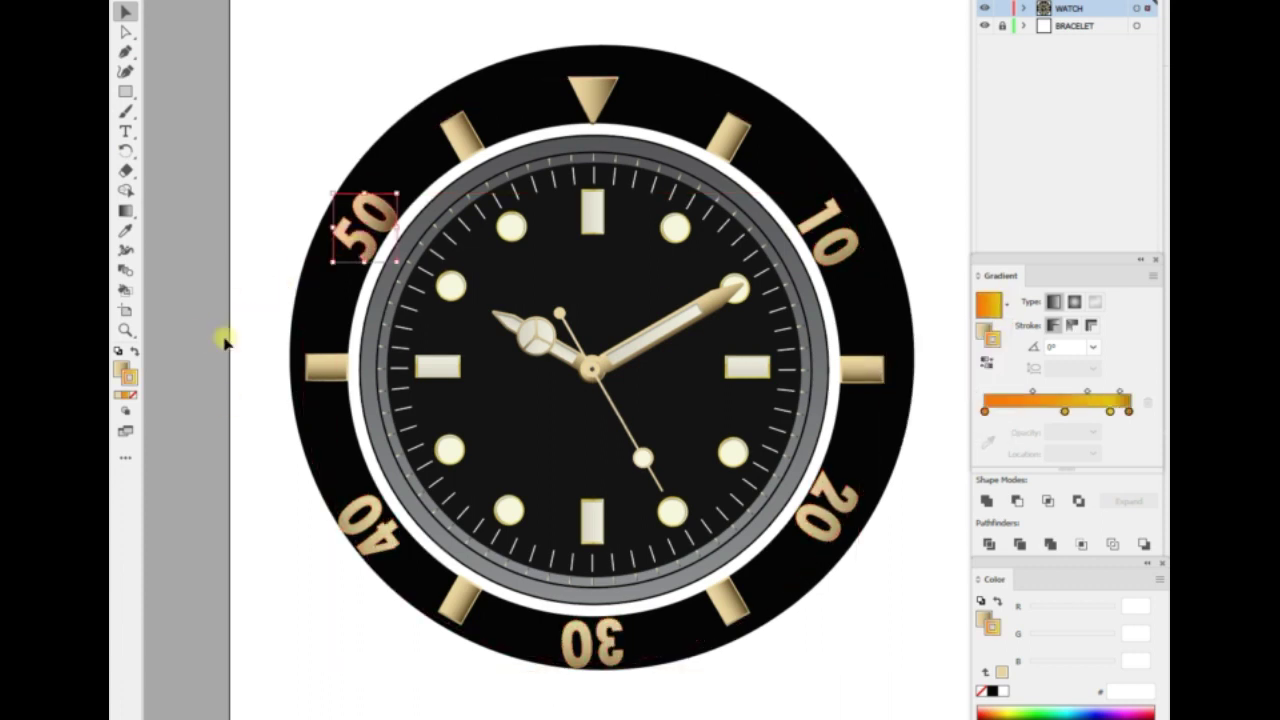
{"action": "right_click", "coordinate": [226, 286]}
{"action": "left_click", "coordinate": [250, 292]}
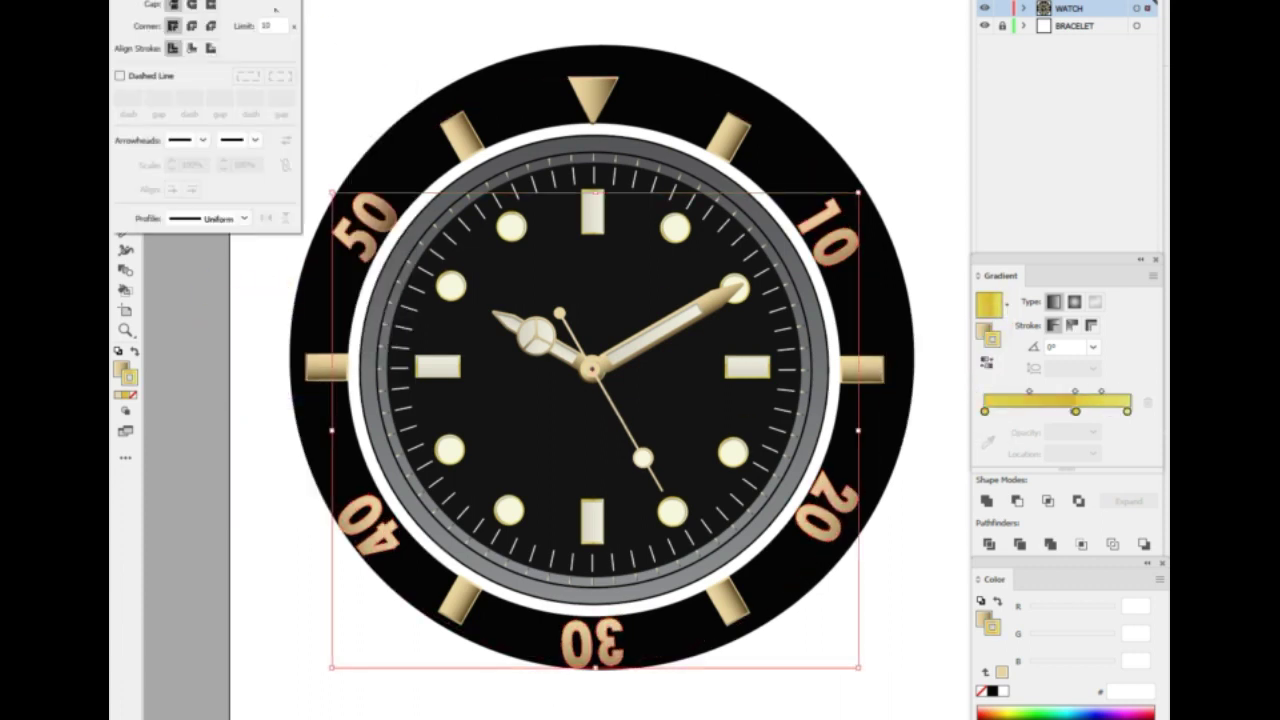
{"action": "left_click", "coordinate": [320, 97]}
{"action": "key", "text": "ctrl+0"}
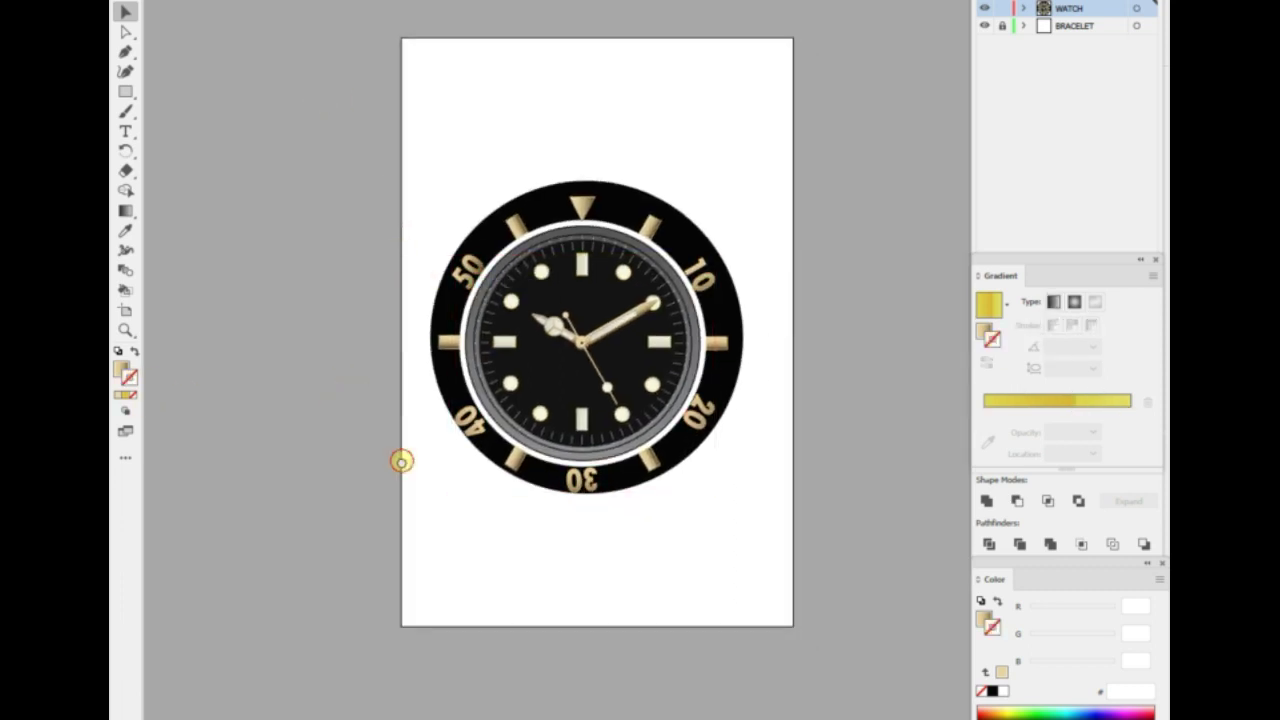
Resize the bezel ring around the dial and rotate it 30°.
{"action": "left_click", "coordinate": [605, 255]}
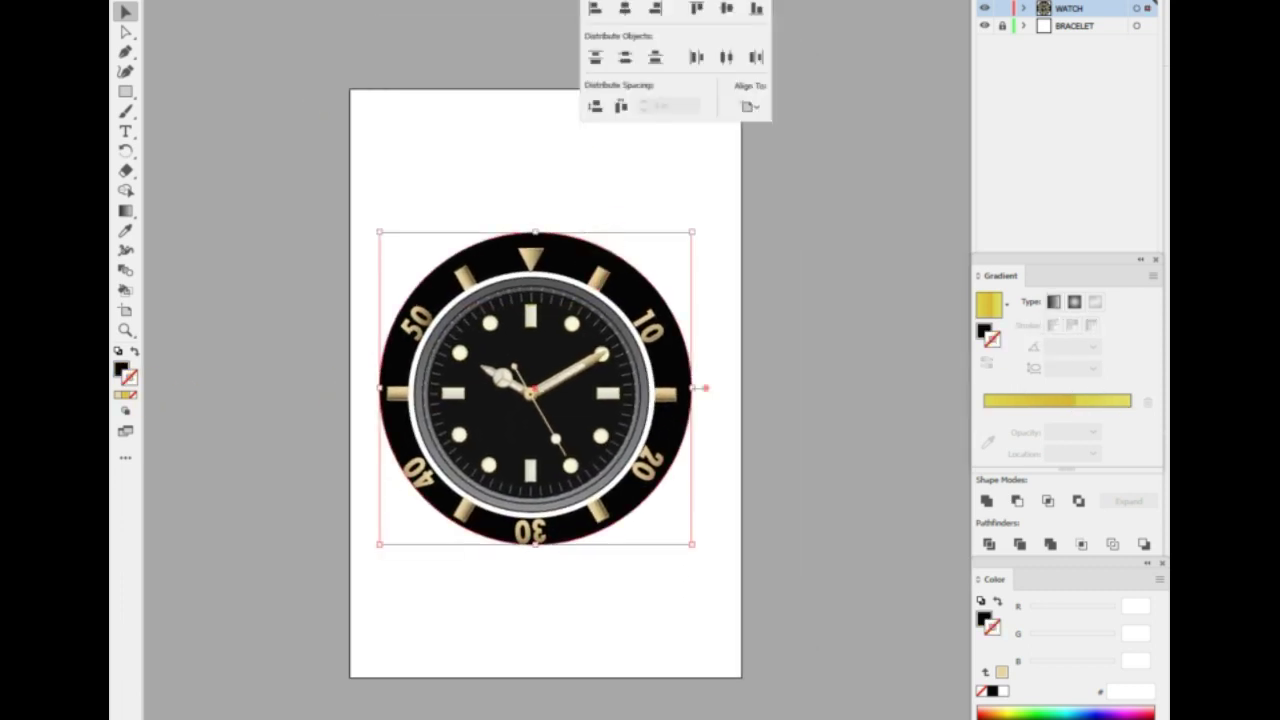
{"action": "key", "text": "ctrl+plus"}
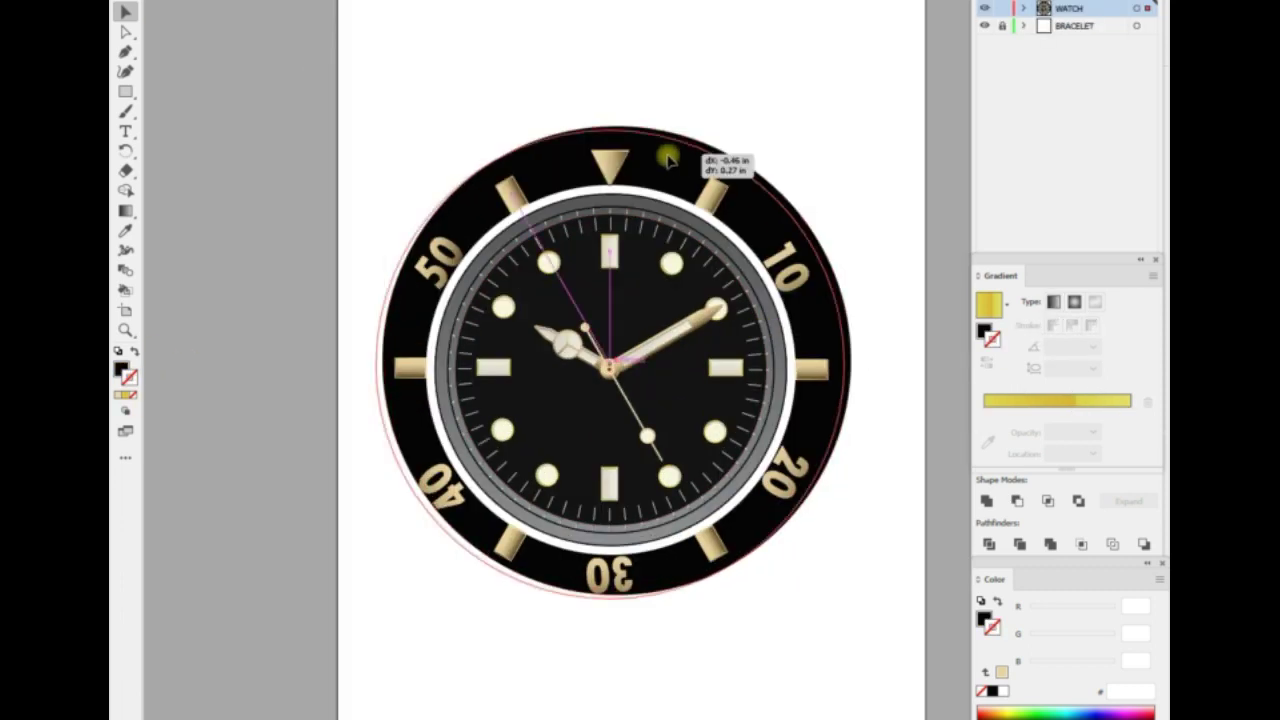
{"action": "left_click_drag", "start_coordinate": [760, 330], "coordinate": [752, 334]}
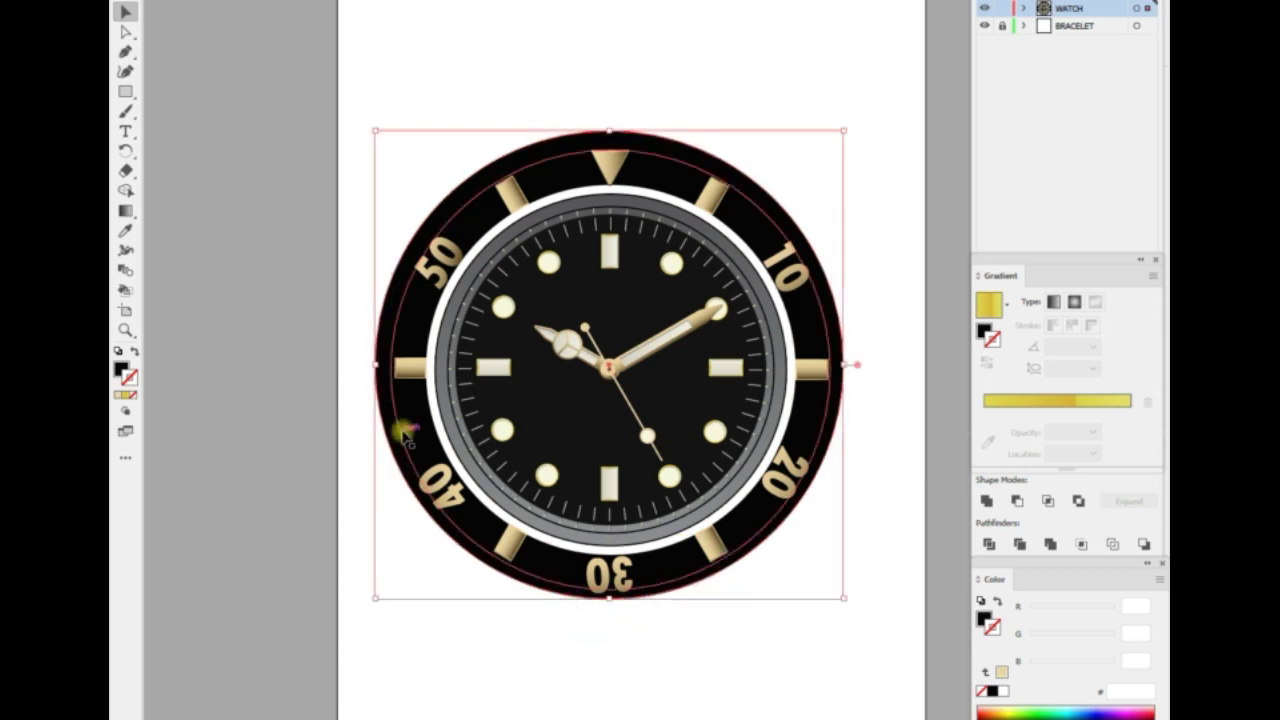
{"action": "left_click_drag", "start_coordinate": [405, 430], "coordinate": [413, 438]}
{"action": "left_click_drag", "start_coordinate": [831, 590], "coordinate": [846, 597]}
{"action": "right_click", "coordinate": [743, 643]}
{"action": "left_click", "coordinate": [783, 428]}
{"action": "left_click", "coordinate": [828, 395]}
Send the larger black ring behind the bezel and fill the bezel with a grey preset gradient.
{"action": "right_click", "coordinate": [591, 377]}
{"action": "left_click", "coordinate": [775, 654]}
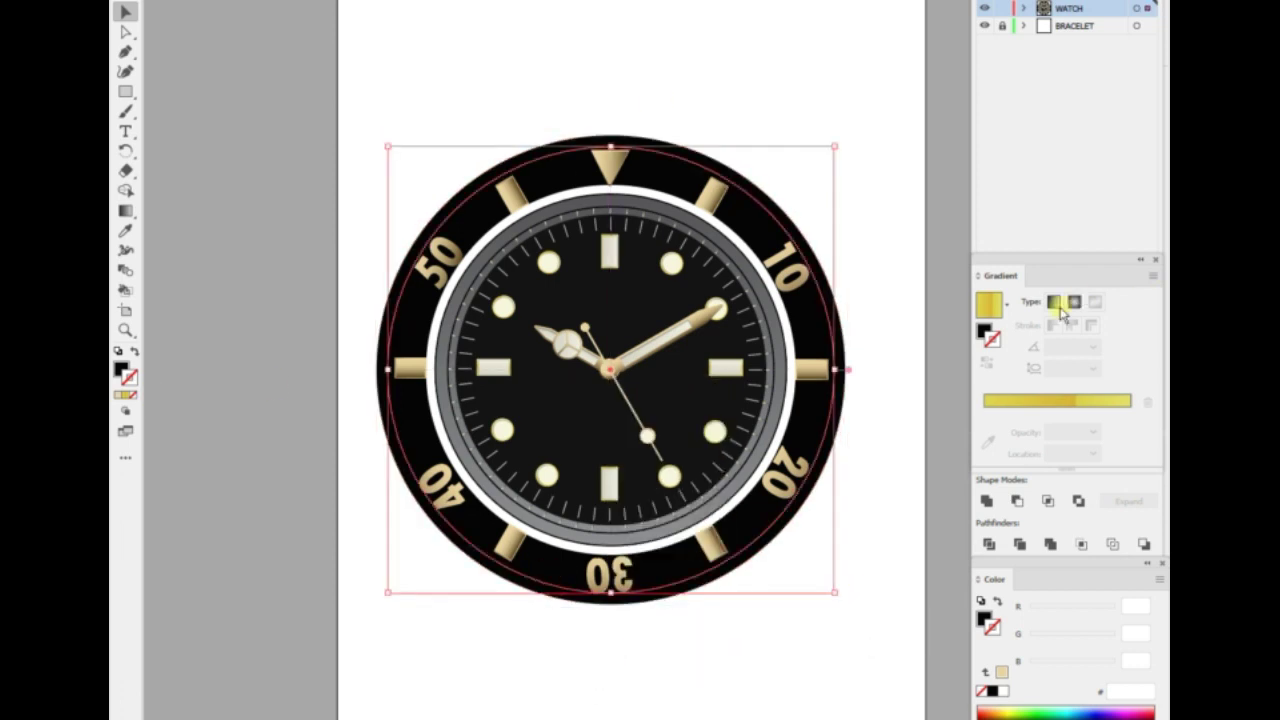
{"action": "left_click", "coordinate": [1006, 302]}
{"action": "left_click", "coordinate": [930, 390]}
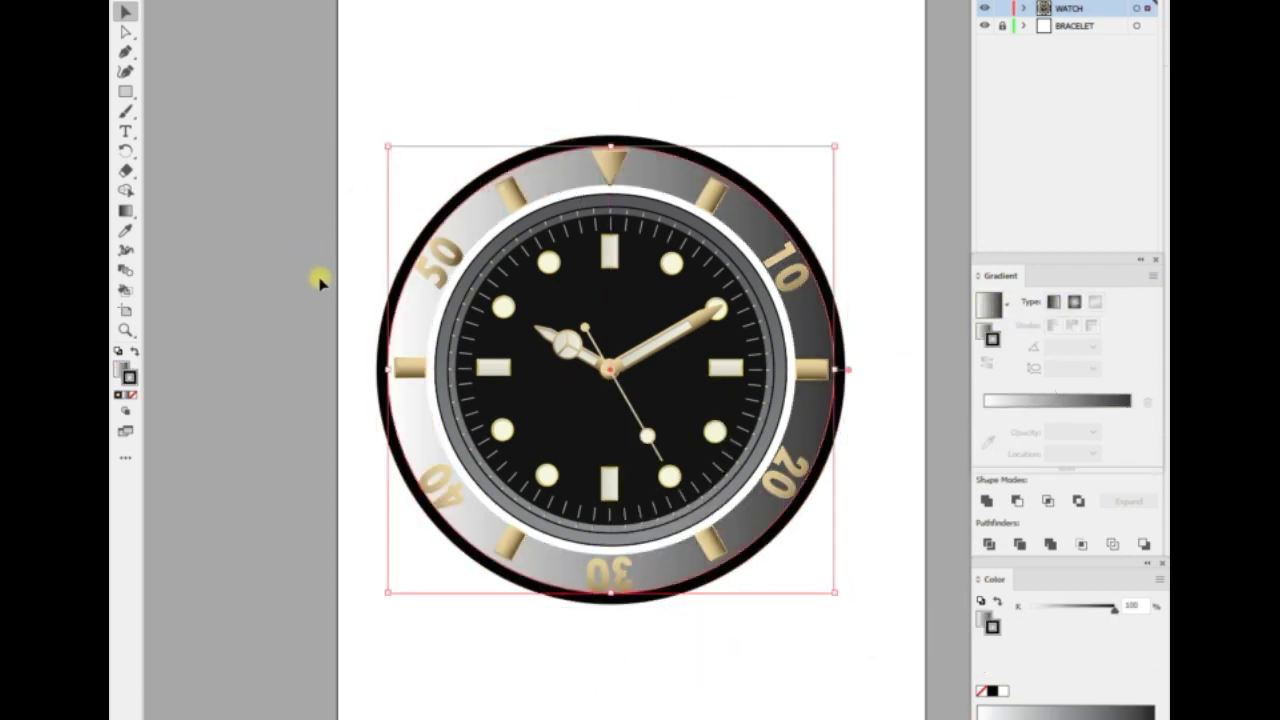
Set both bezel gradient stops to dark grey.
{"action": "key", "text": "g"}
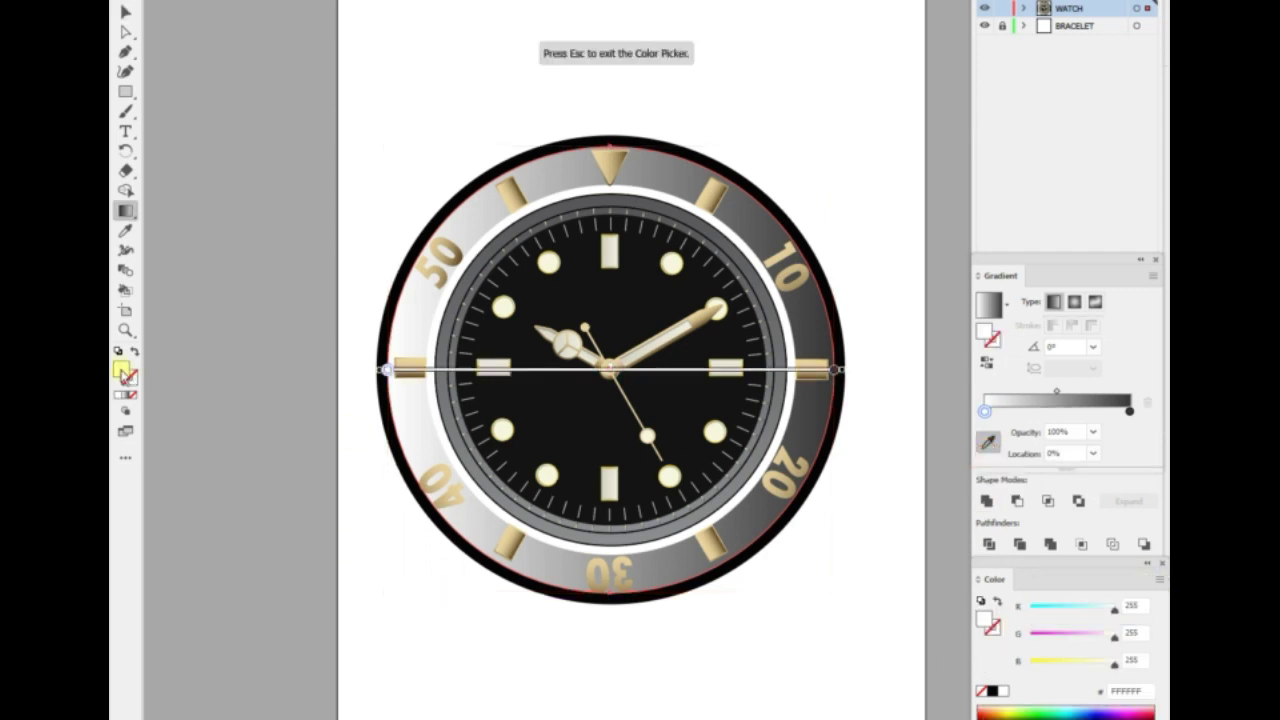
{"action": "double_click", "coordinate": [126, 371]}
{"action": "left_click", "coordinate": [586, 193]}
{"action": "left_click_drag", "start_coordinate": [586, 193], "coordinate": [588, 221]}
{"action": "key", "text": "Return"}
{"action": "left_click", "coordinate": [1129, 411]}
{"action": "double_click", "coordinate": [126, 371]}
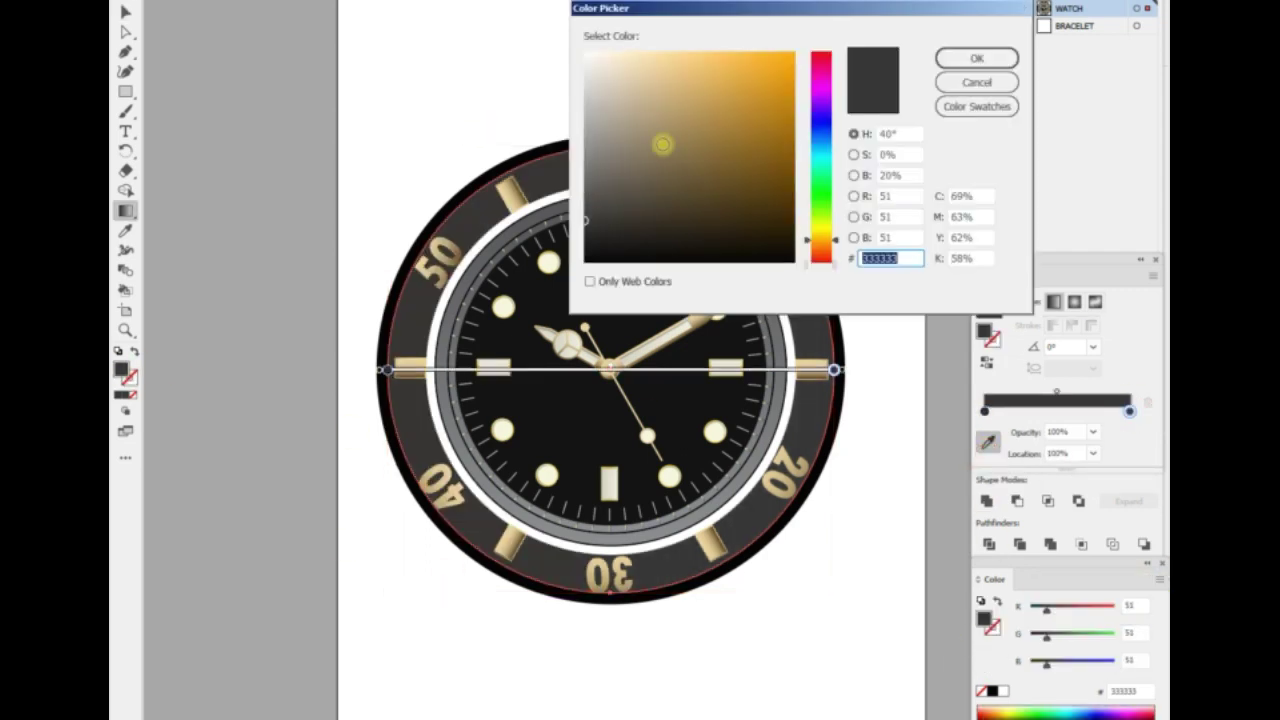
{"action": "key", "text": "Return"}
Angle the bezel gradient diagonally with a middle stop at about 37%.
{"action": "left_click_drag", "start_coordinate": [330, 372], "coordinate": [785, 357]}
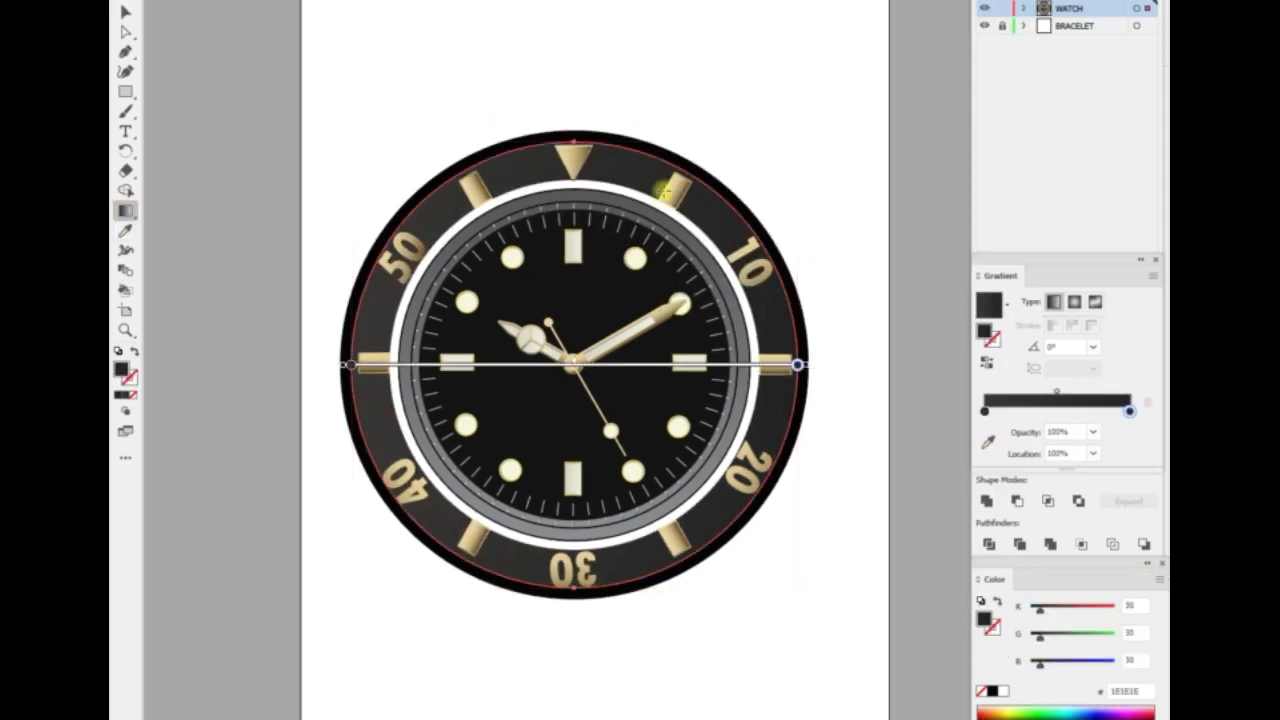
{"action": "left_click", "coordinate": [1050, 411]}
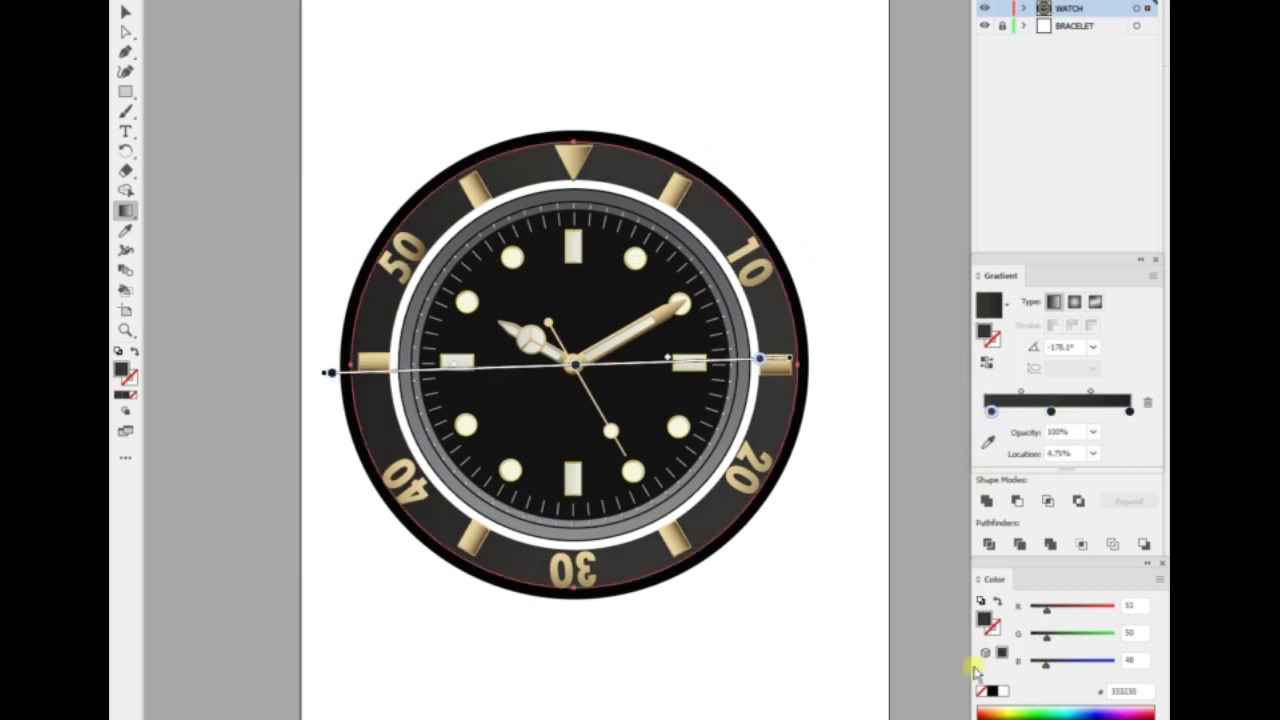
{"action": "left_click_drag", "start_coordinate": [285, 280], "coordinate": [808, 432]}
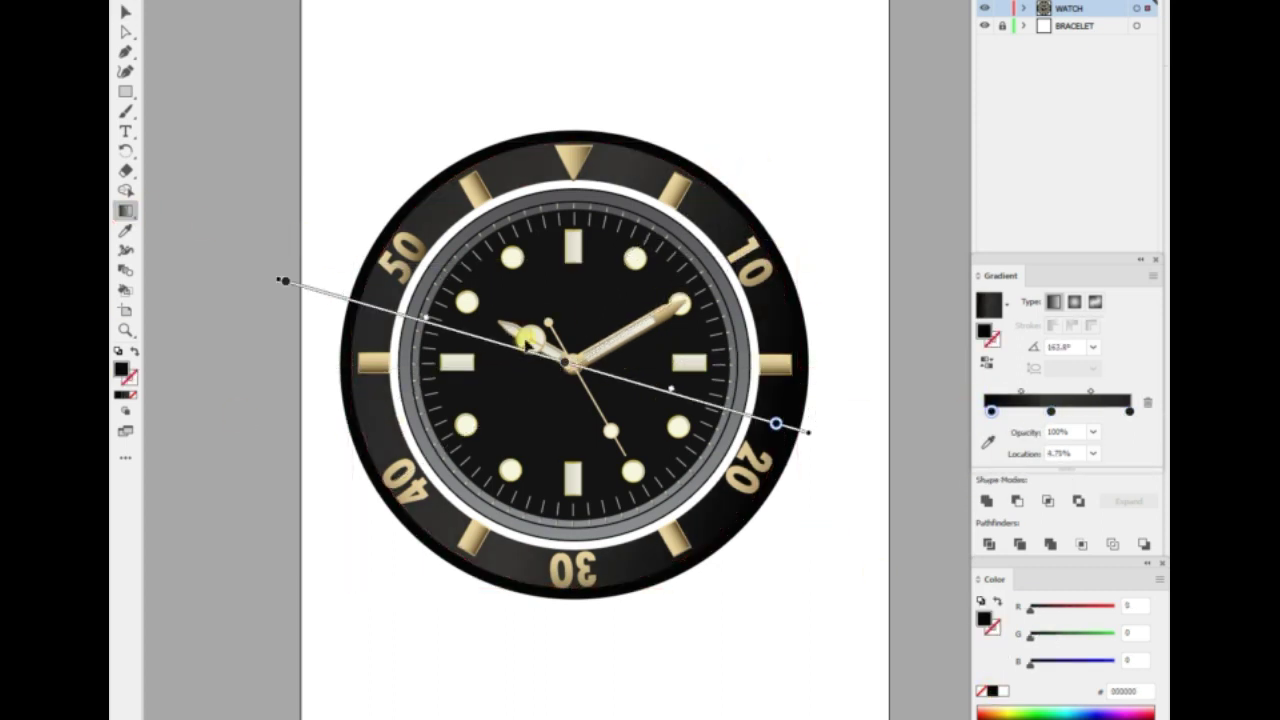
{"action": "left_click_drag", "start_coordinate": [1050, 411], "coordinate": [1037, 415]}
{"action": "key", "text": "v"}
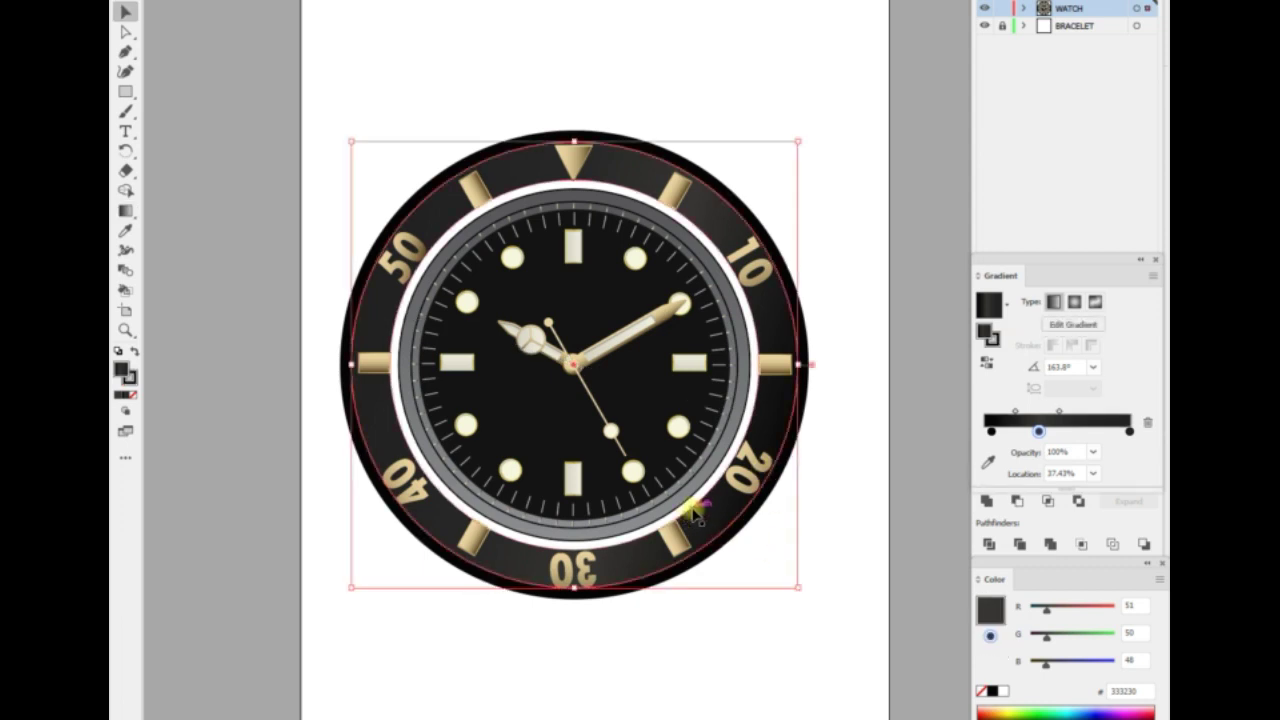
{"action": "left_click", "coordinate": [443, 643]}
Give the outer ring a freeform gradient with colour F6EBAC.
{"action": "left_click", "coordinate": [449, 277]}
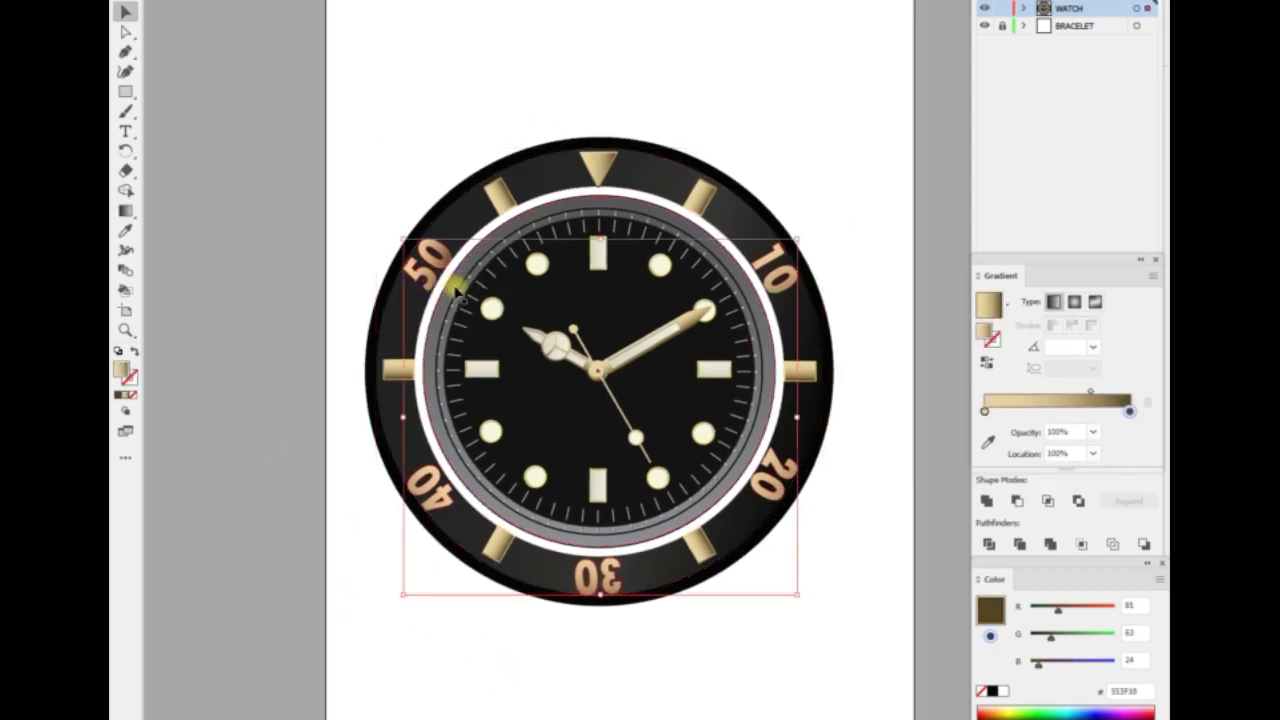
{"action": "left_click", "coordinate": [312, 285]}
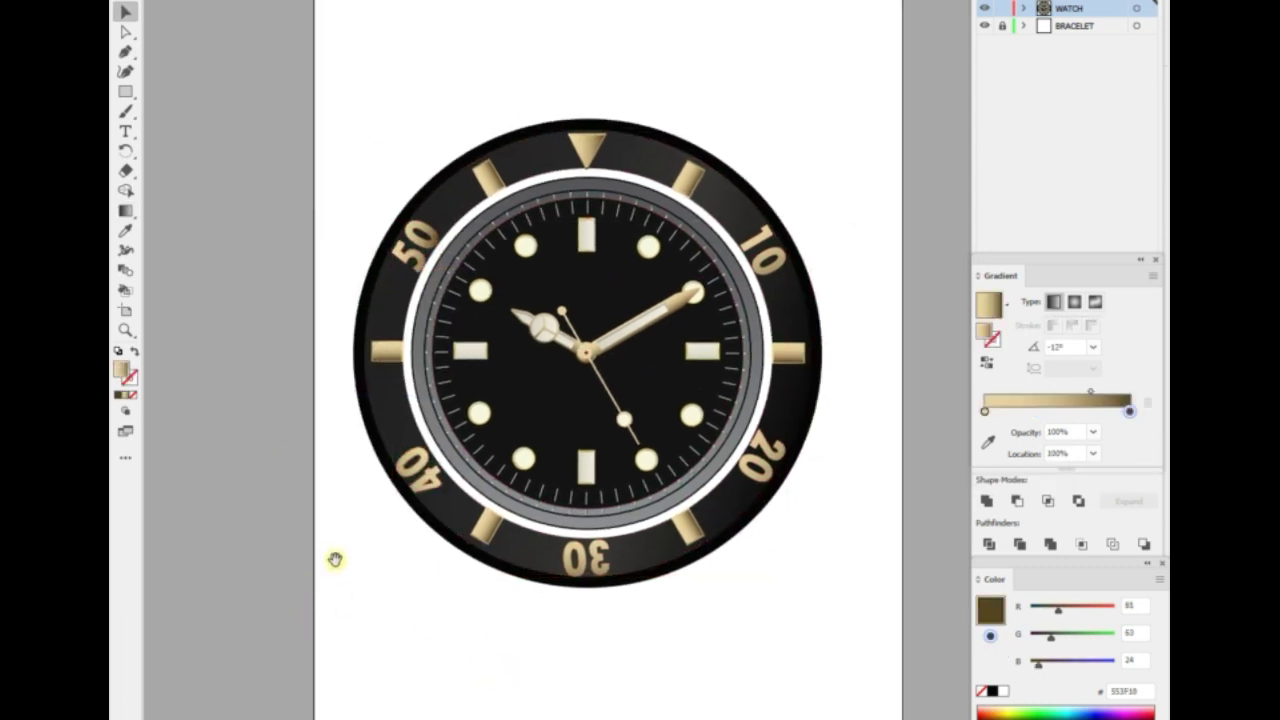
{"action": "left_click", "coordinate": [480, 597]}
{"action": "key", "text": "ctrl+shift+a"}
{"action": "key", "text": "i"}
{"action": "key", "text": "ctrl+a"}
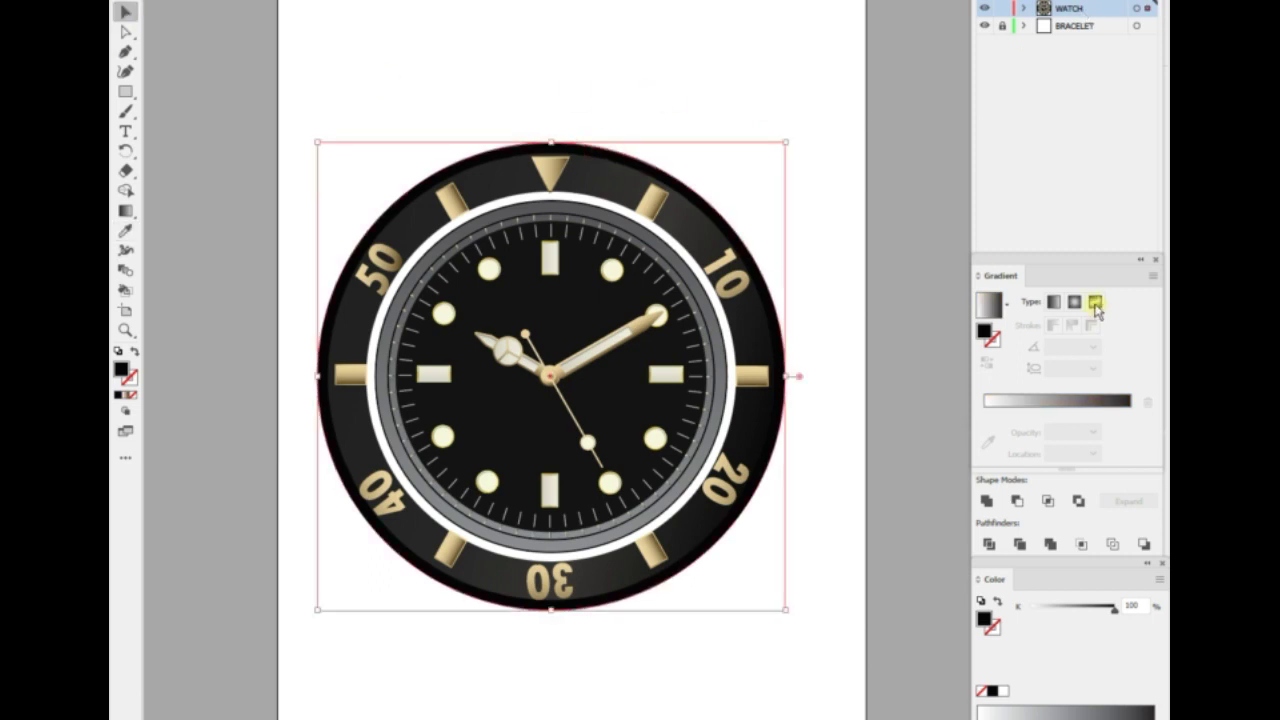
{"action": "key", "text": "g"}
{"action": "left_click", "coordinate": [505, 172]}
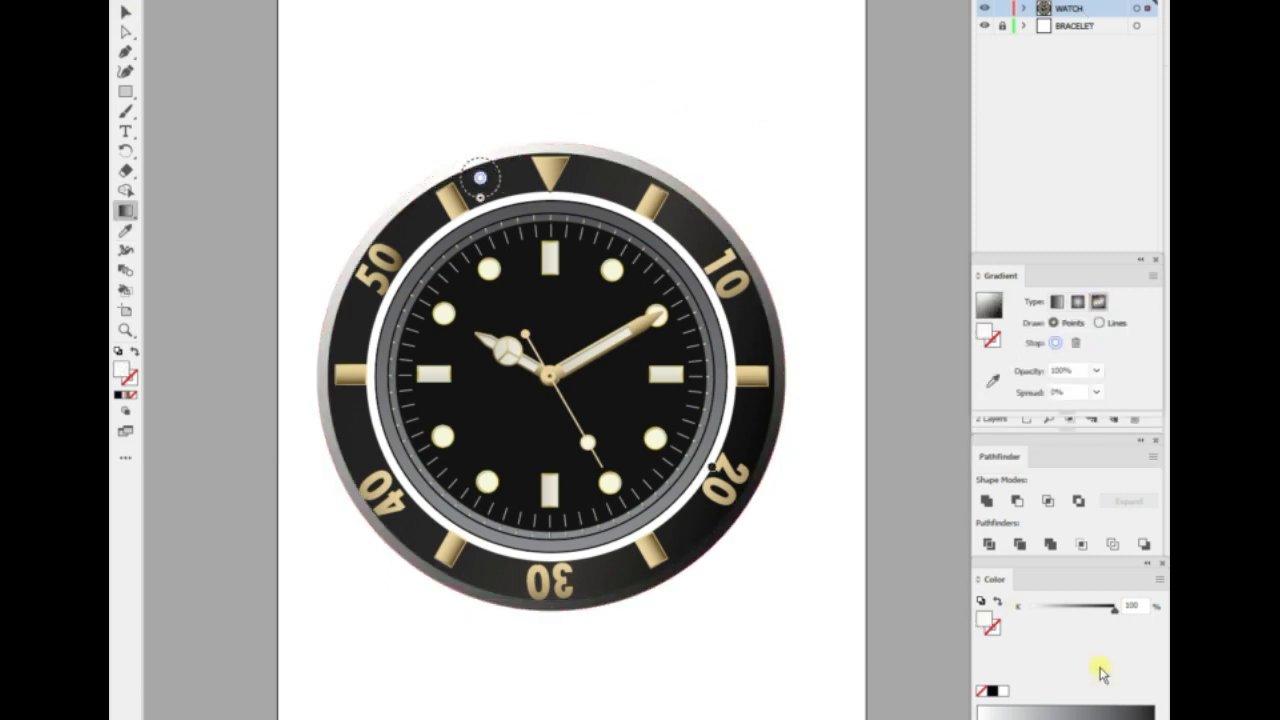
{"action": "type", "text": "F6EBAC"}
{"action": "key", "text": "Return"}
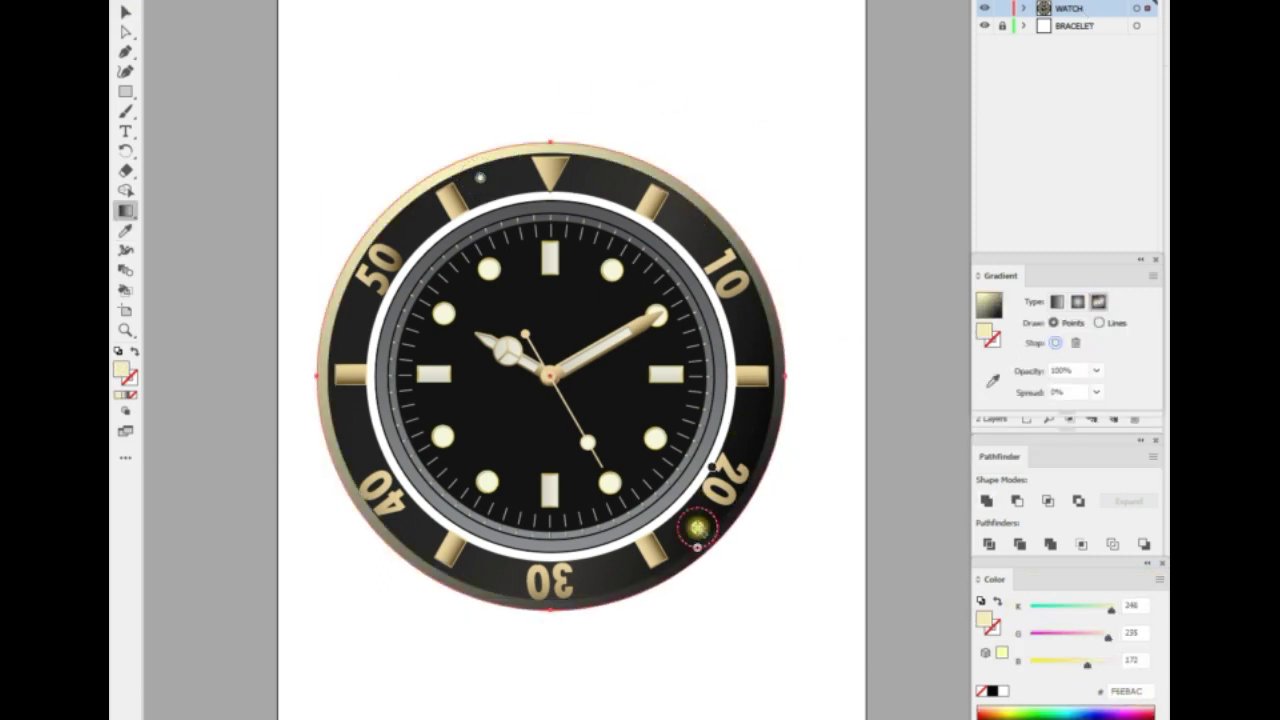
Add a pale cream F9F6E5 colour point on the rim.
{"action": "left_click", "coordinate": [815, 445]}
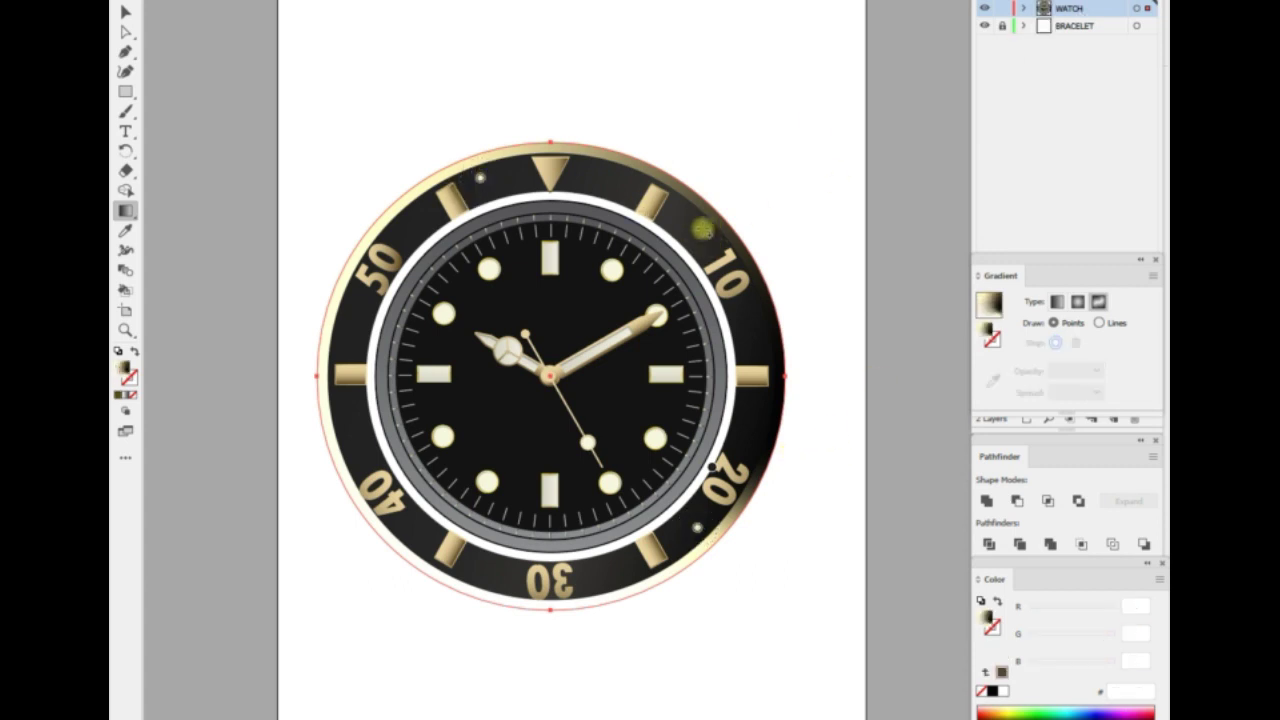
{"action": "left_click", "coordinate": [702, 225]}
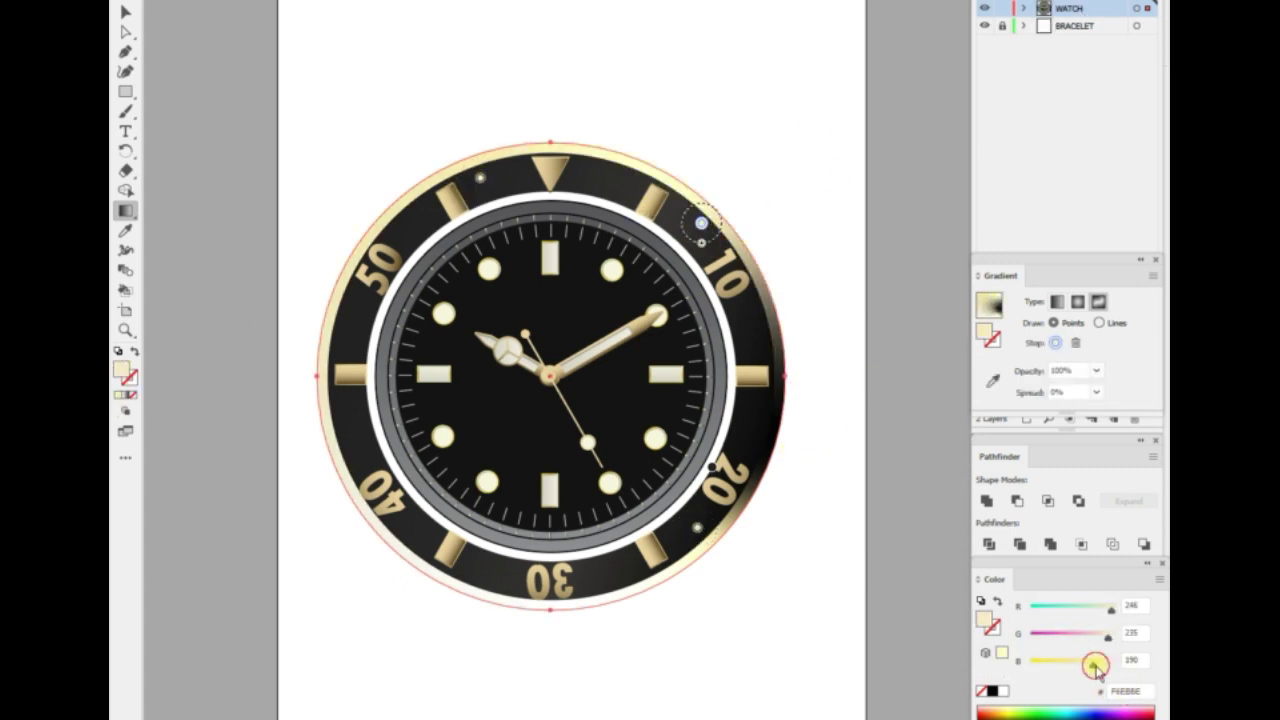
{"action": "double_click", "coordinate": [121, 369]}
{"action": "left_click", "coordinate": [820, 233]}
{"action": "type", "text": "F9F6E5"}
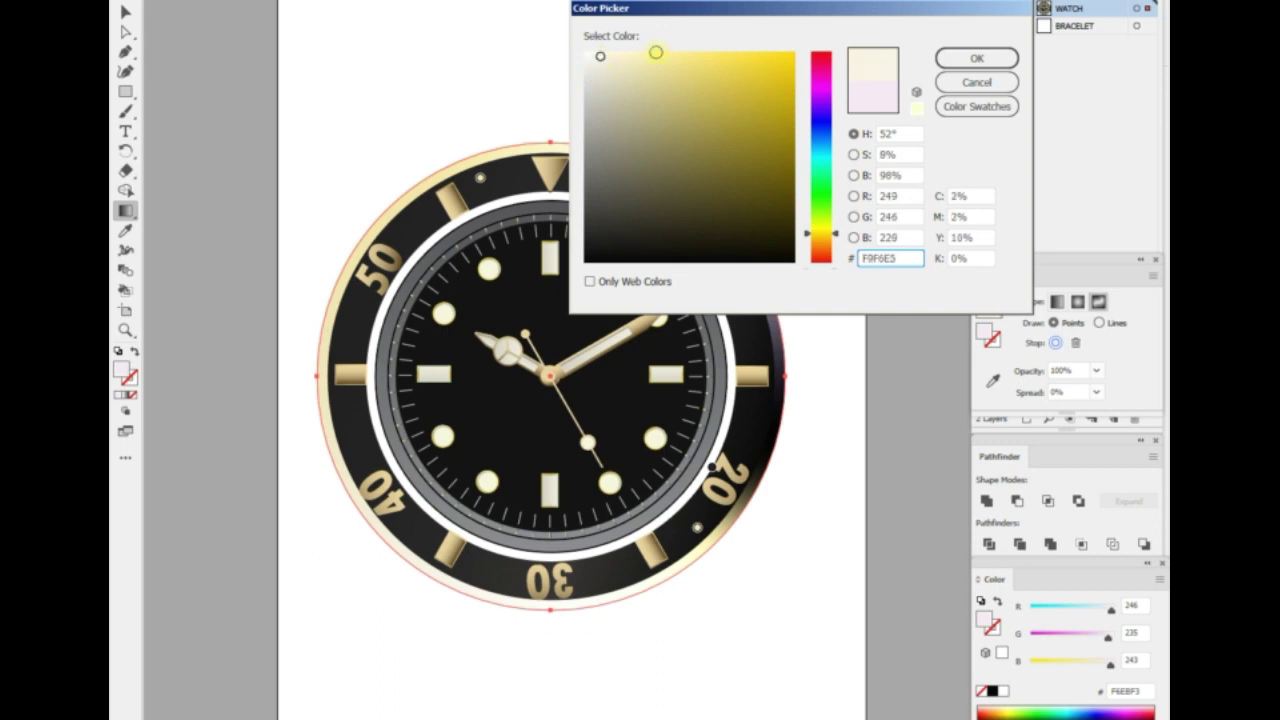
{"action": "key", "text": "Return"}
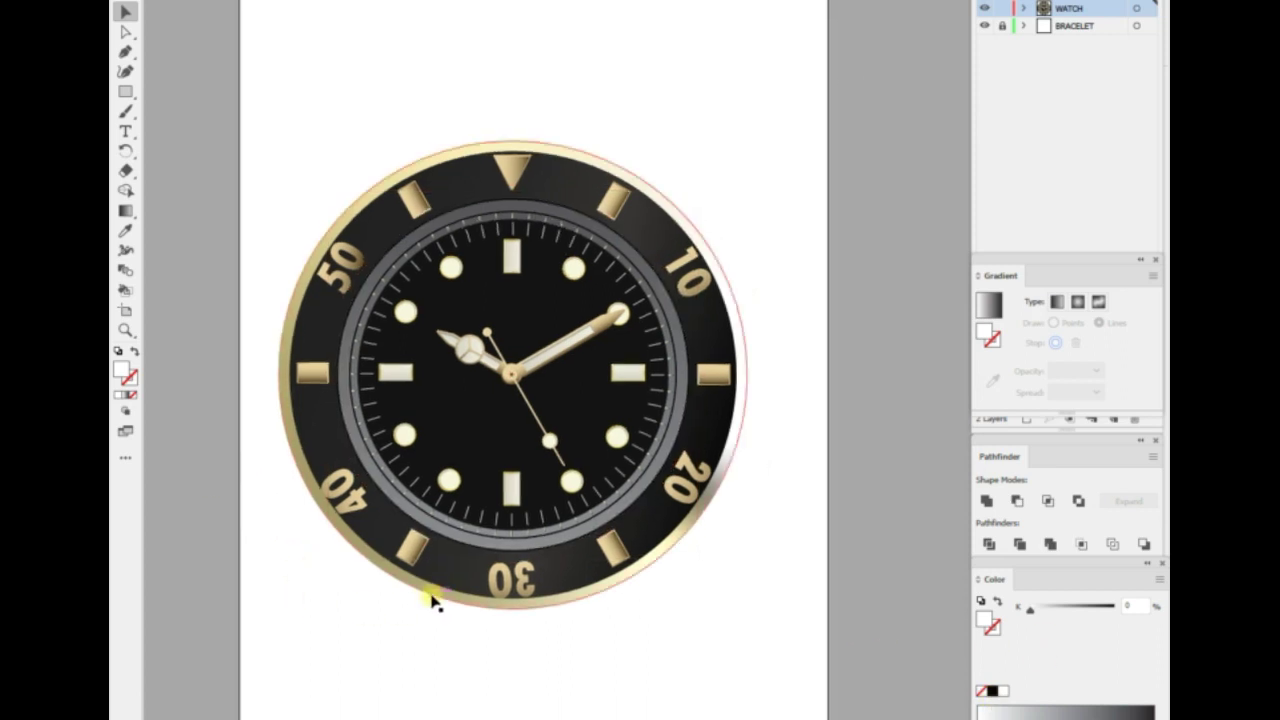
Switch the freeform gradient to Lines and place points on the right and left rim.
{"action": "left_click", "coordinate": [1099, 304]}
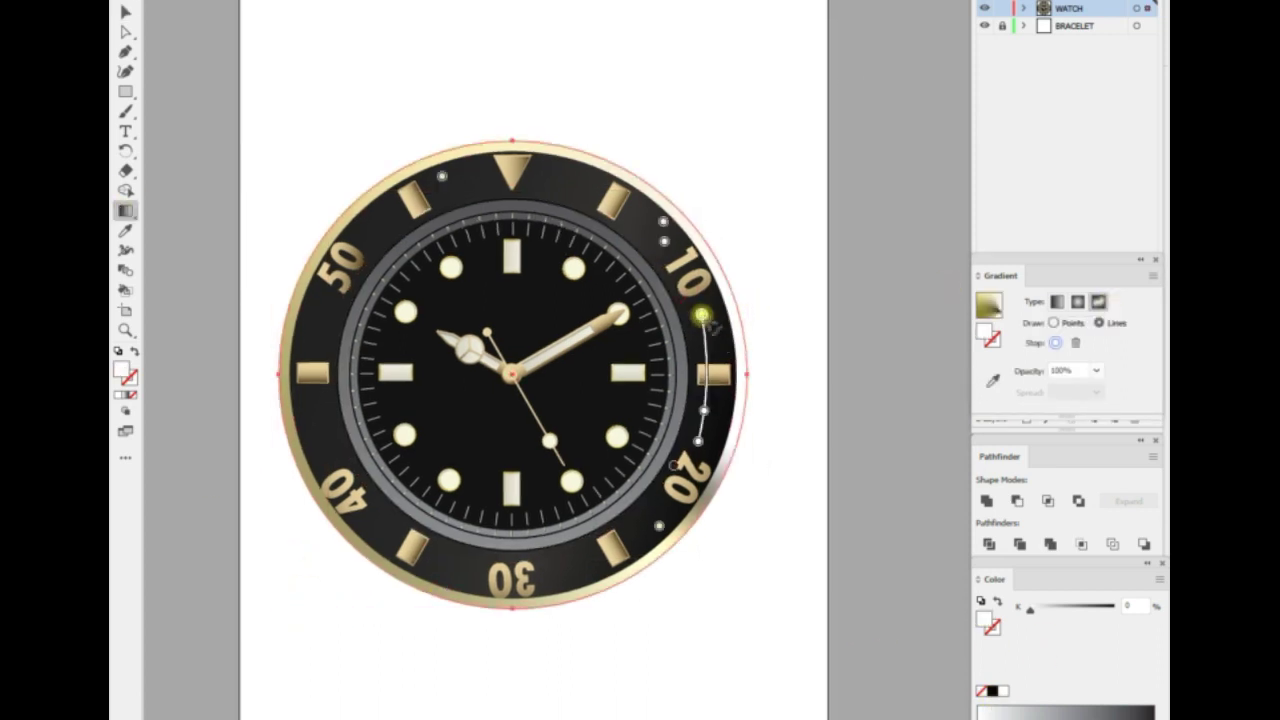
{"action": "left_click_drag", "start_coordinate": [698, 441], "coordinate": [695, 340]}
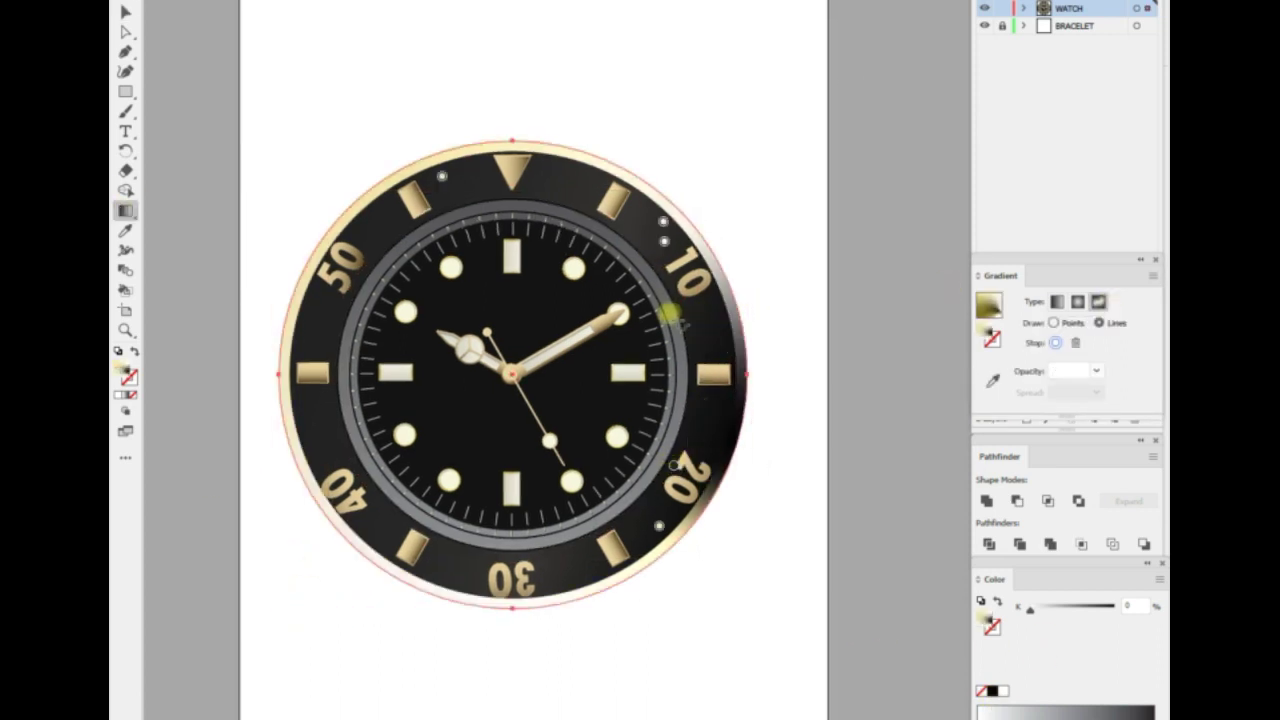
{"action": "left_click", "coordinate": [709, 427]}
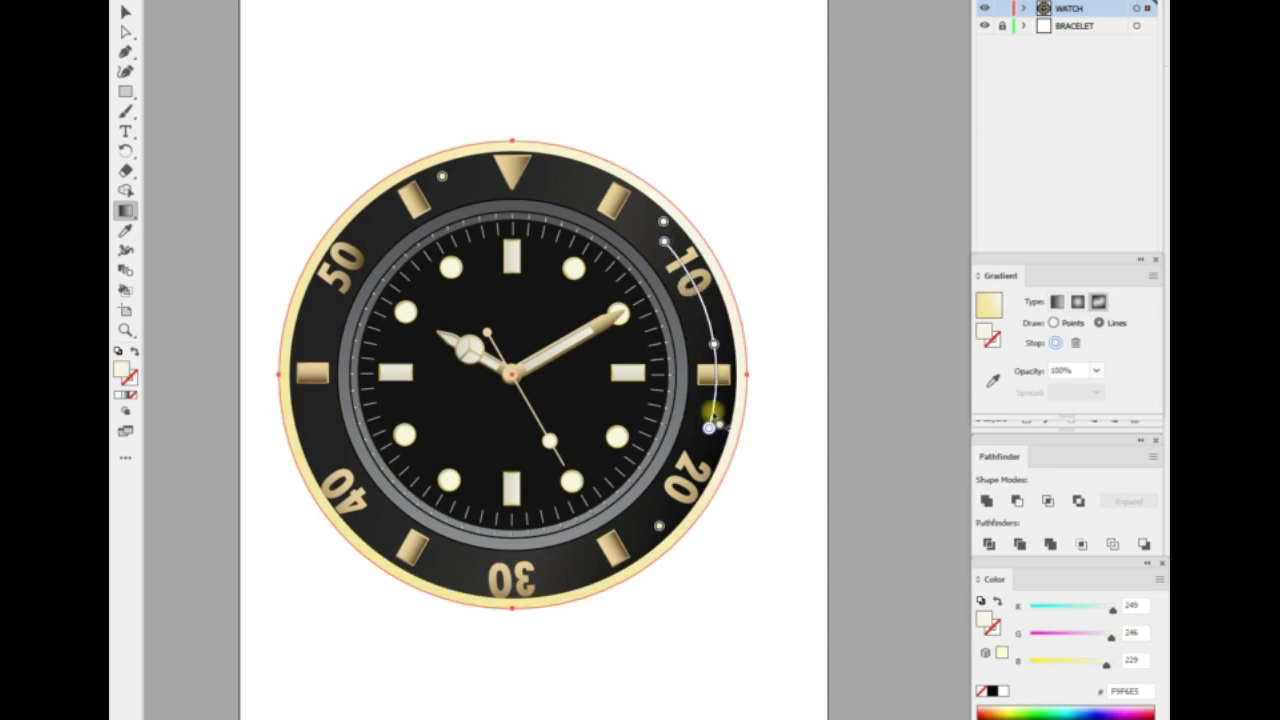
{"action": "left_click", "coordinate": [318, 416]}
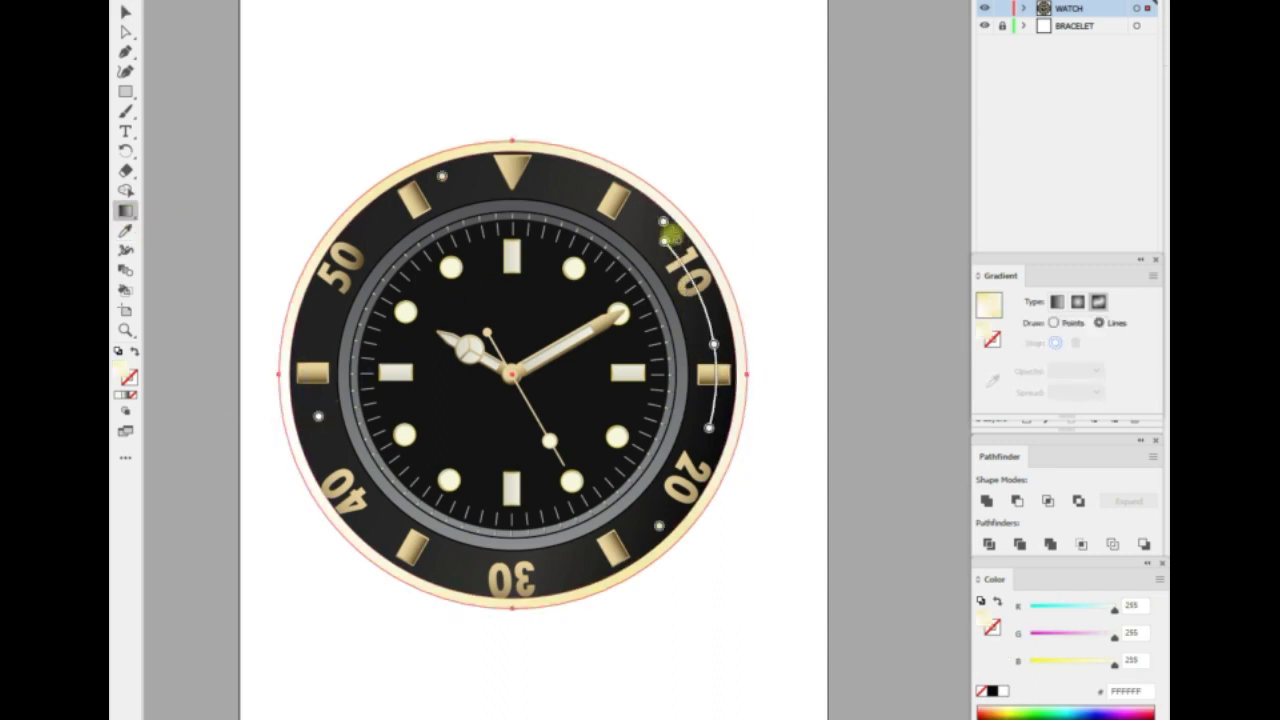
{"action": "left_click", "coordinate": [318, 416]}
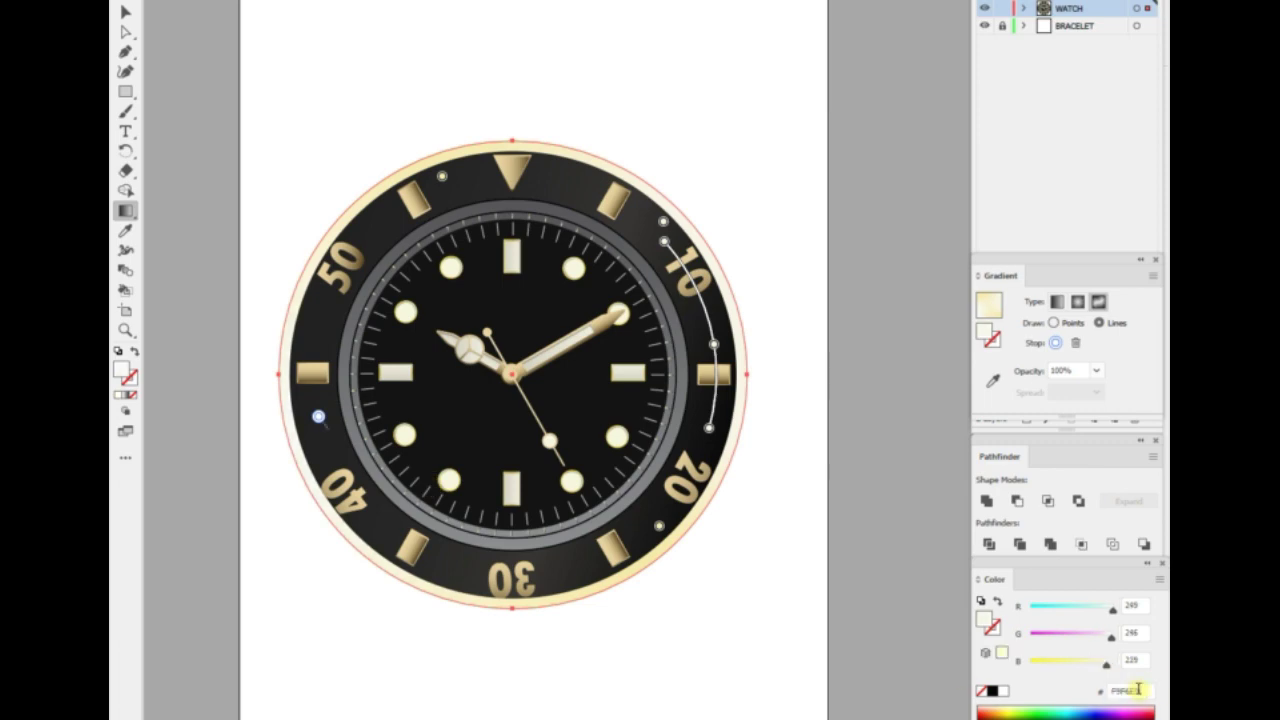
{"action": "key", "text": "v"}
{"action": "left_click", "coordinate": [477, 685]}
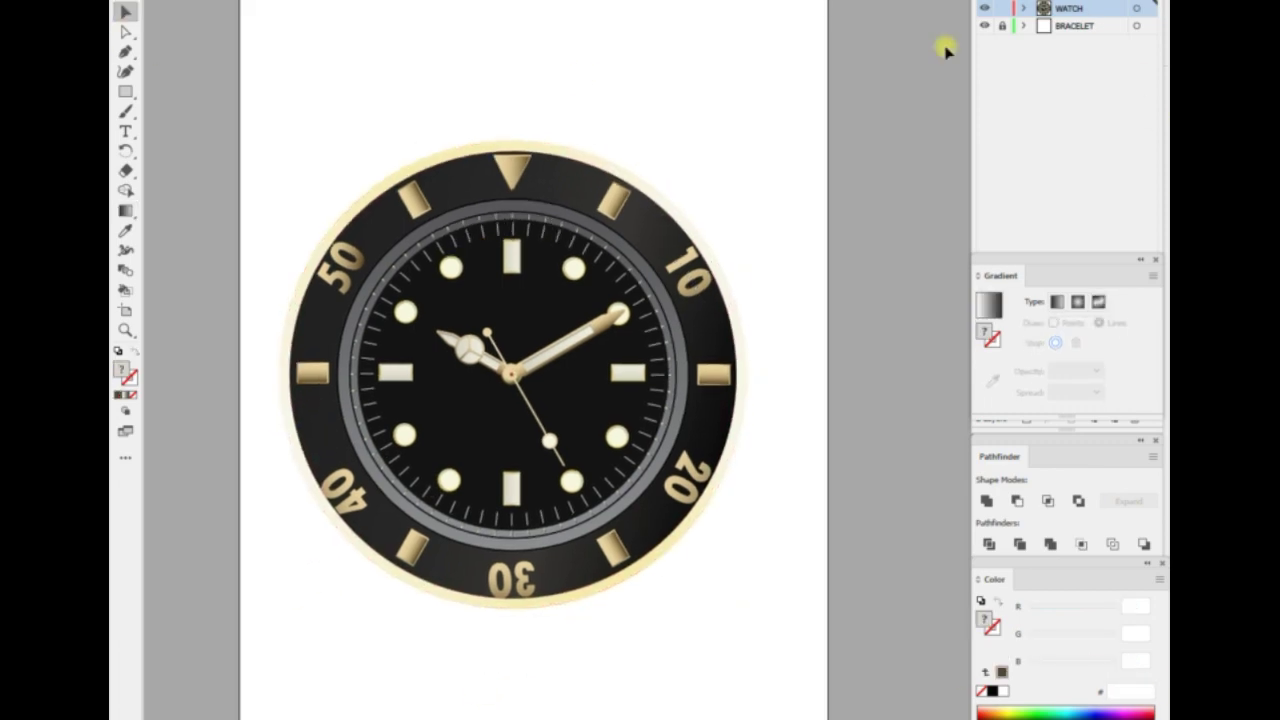
Zoom into the top of the bezel and draw a small circle above the top triangle.
{"action": "key", "text": "ctrl+plus"}
{"action": "key", "text": "ctrl+plus"}
{"action": "scroll", "coordinate": [557, 360], "scroll_direction": "up", "scroll_amount": 5}
{"action": "left_click", "coordinate": [125, 90]}
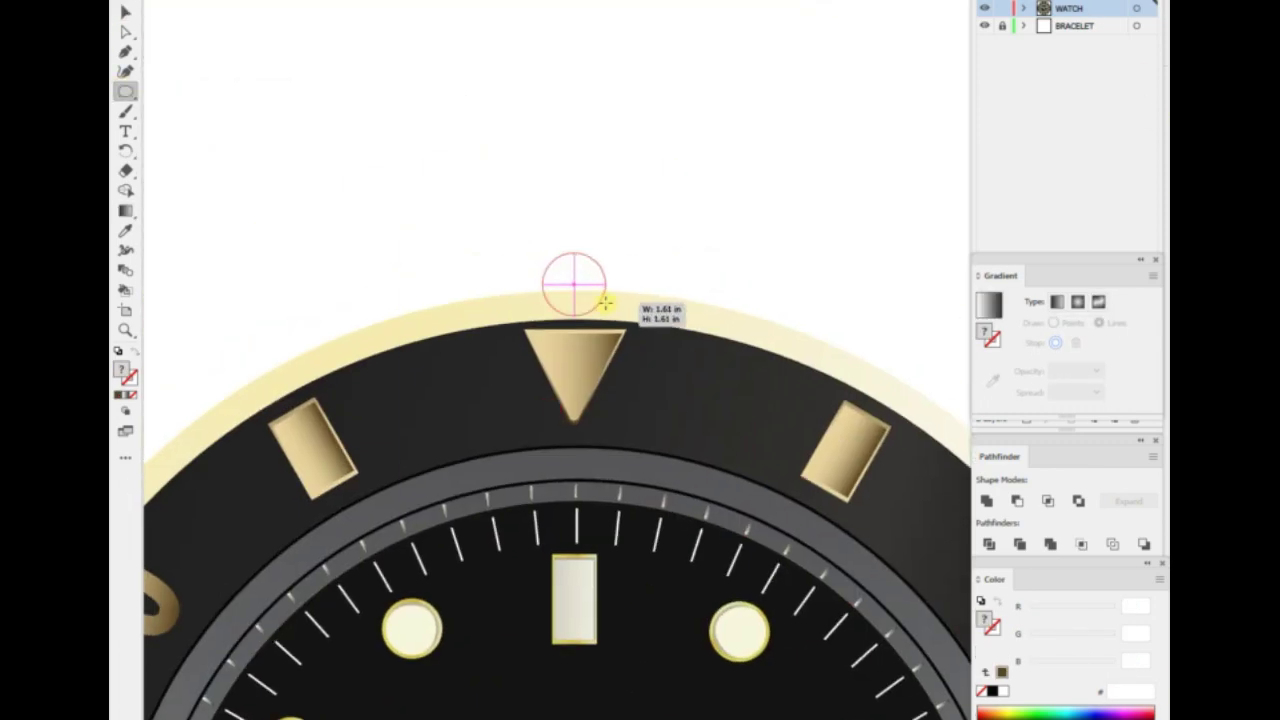
{"action": "key", "text": "v"}
{"action": "left_click_drag", "start_coordinate": [584, 305], "coordinate": [590, 305]}
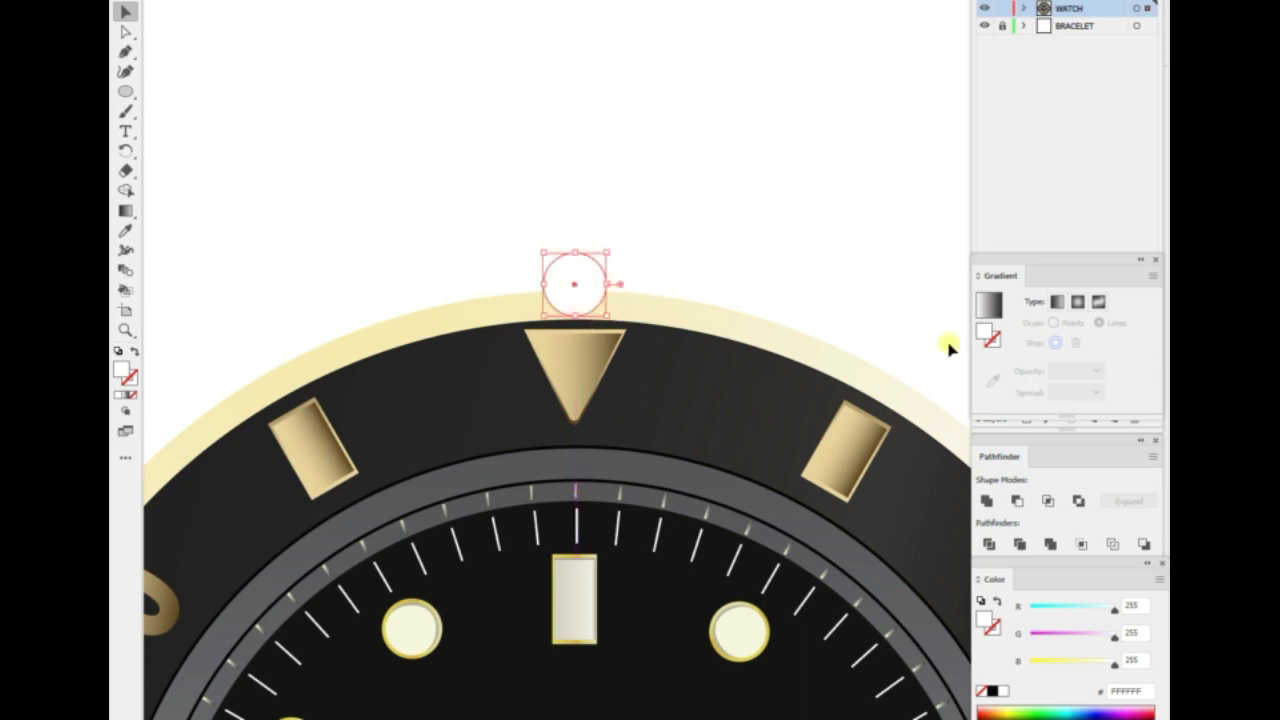
Fill the crown circle with an orange-yellow gradient, setting stops to dark brown 30260B and orange.
{"action": "left_click", "coordinate": [988, 305]}
{"action": "left_click", "coordinate": [951, 337]}
{"action": "key", "text": "i"}
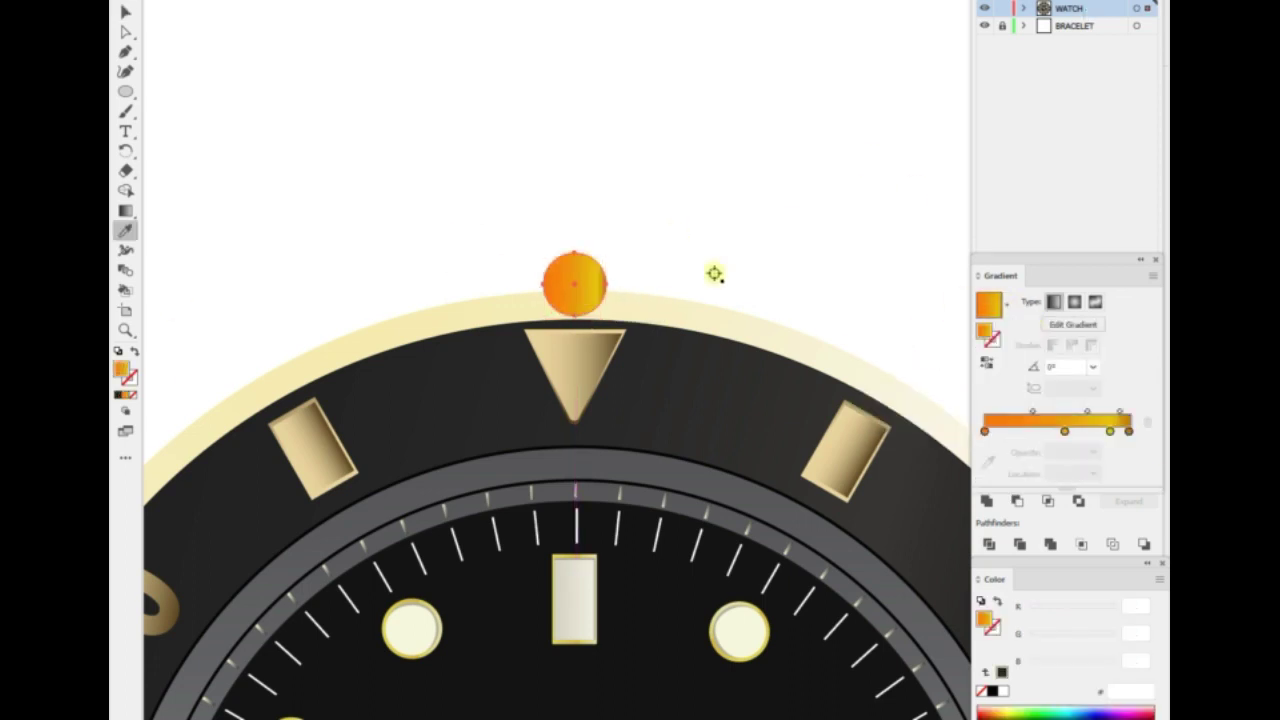
{"action": "left_click", "coordinate": [1110, 431]}
{"action": "key", "text": "Return"}
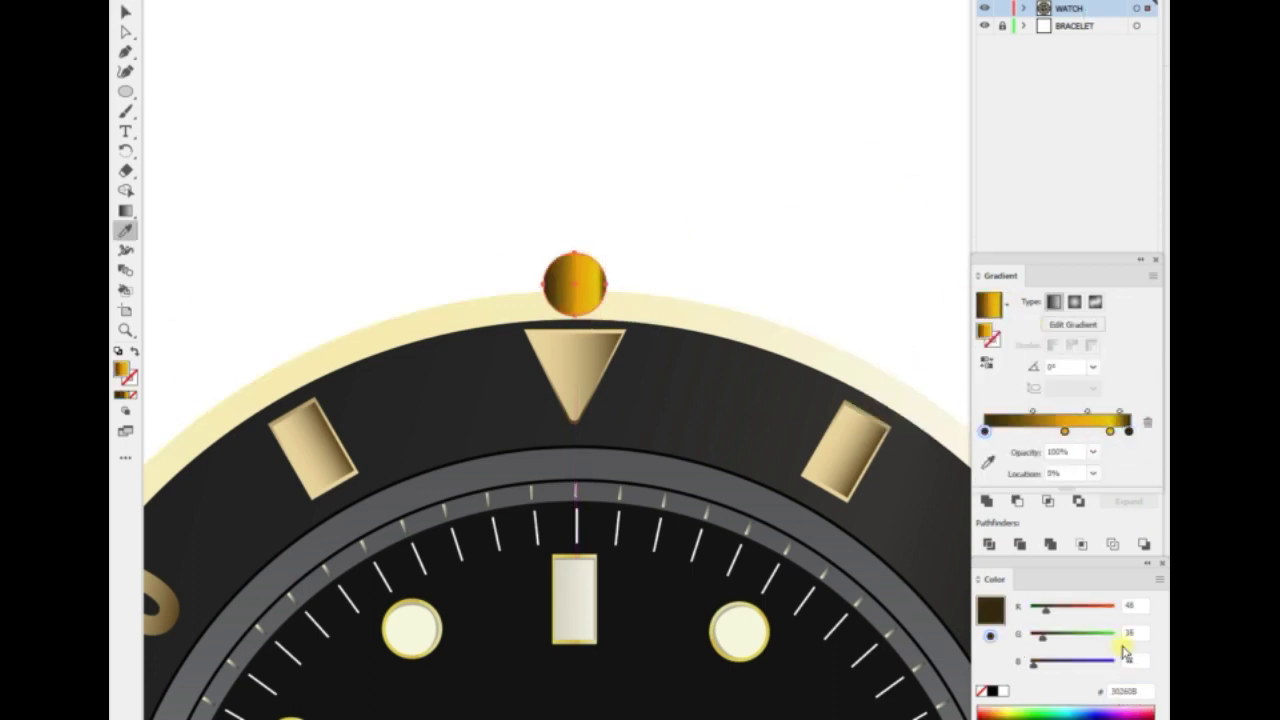
{"action": "left_click", "coordinate": [1041, 431]}
{"action": "double_click", "coordinate": [990, 610]}
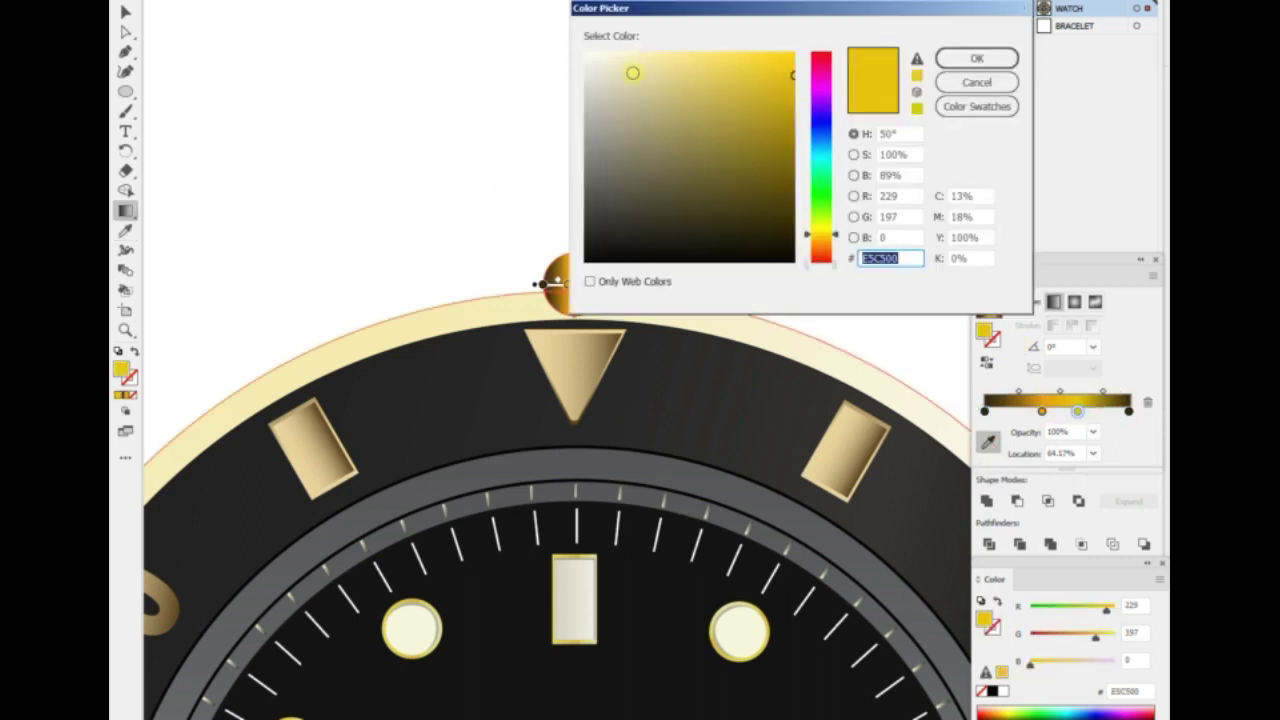
{"action": "left_click", "coordinate": [974, 57]}
Move the light gold stop to 70.87% and redraw the gradient right to left.
{"action": "left_click", "coordinate": [988, 461]}
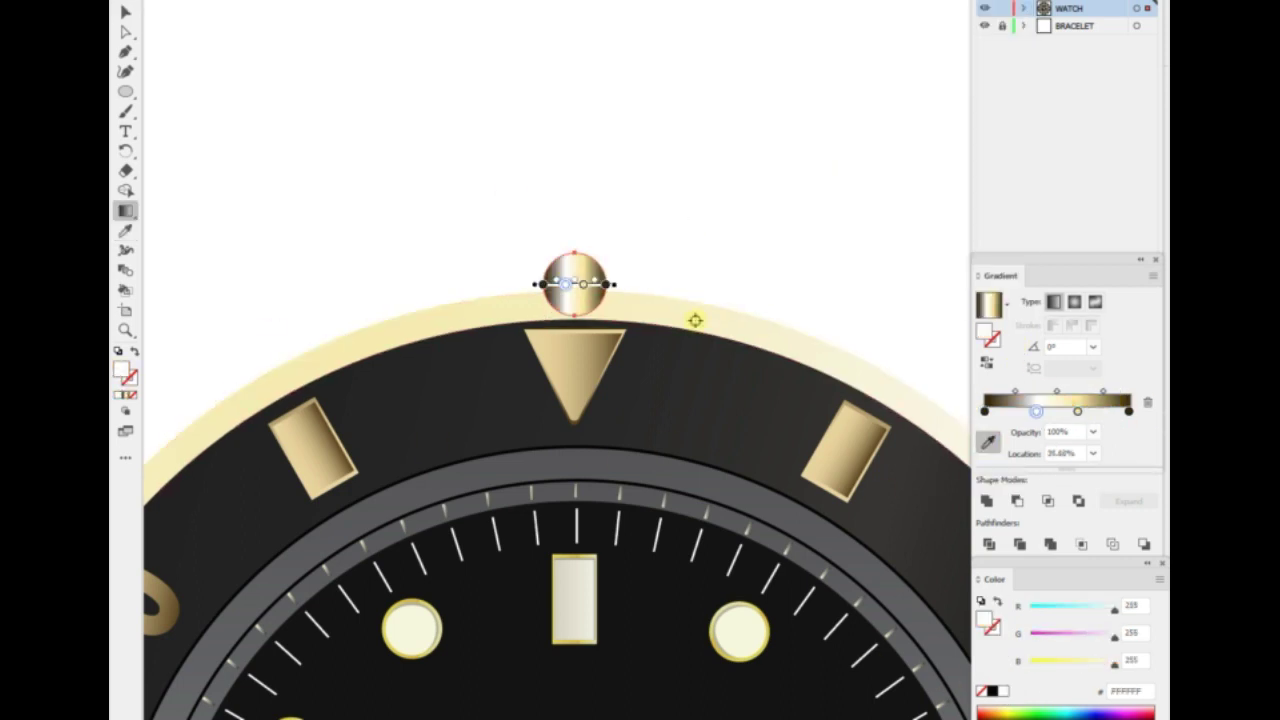
{"action": "left_click", "coordinate": [125, 212]}
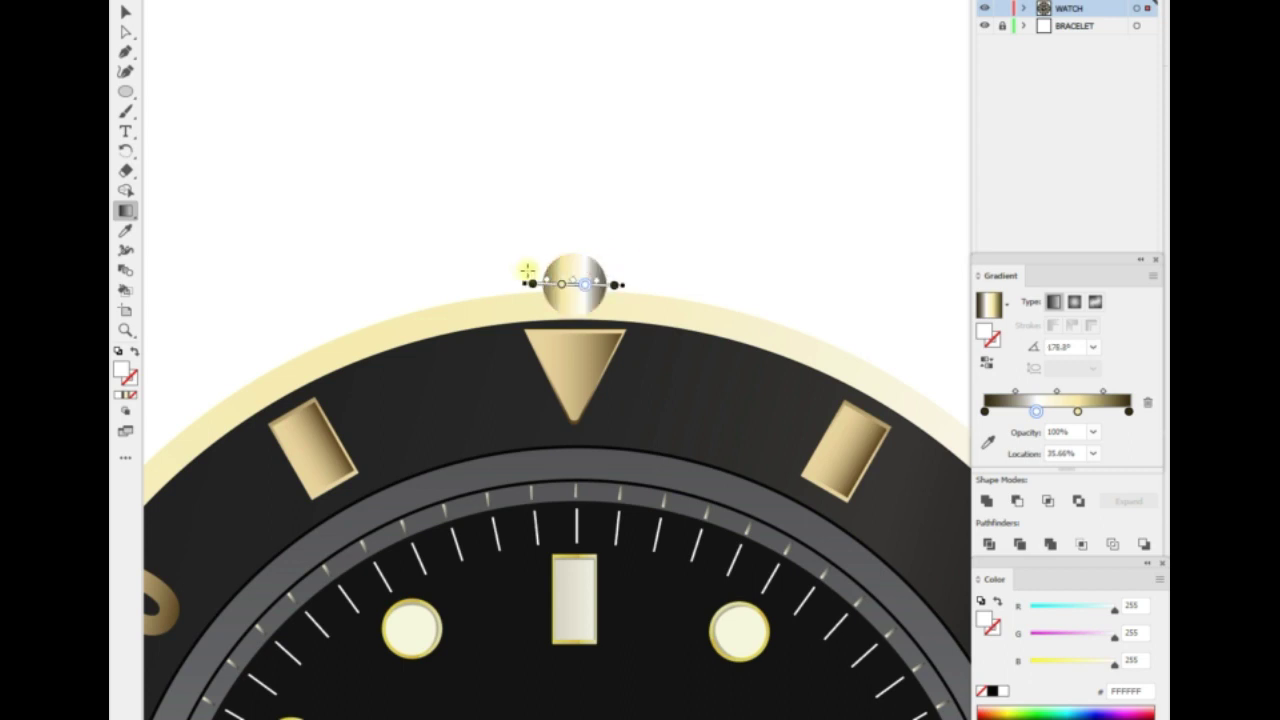
{"action": "left_click_drag", "start_coordinate": [1077, 411], "coordinate": [1087, 411]}
{"action": "key", "text": "v"}
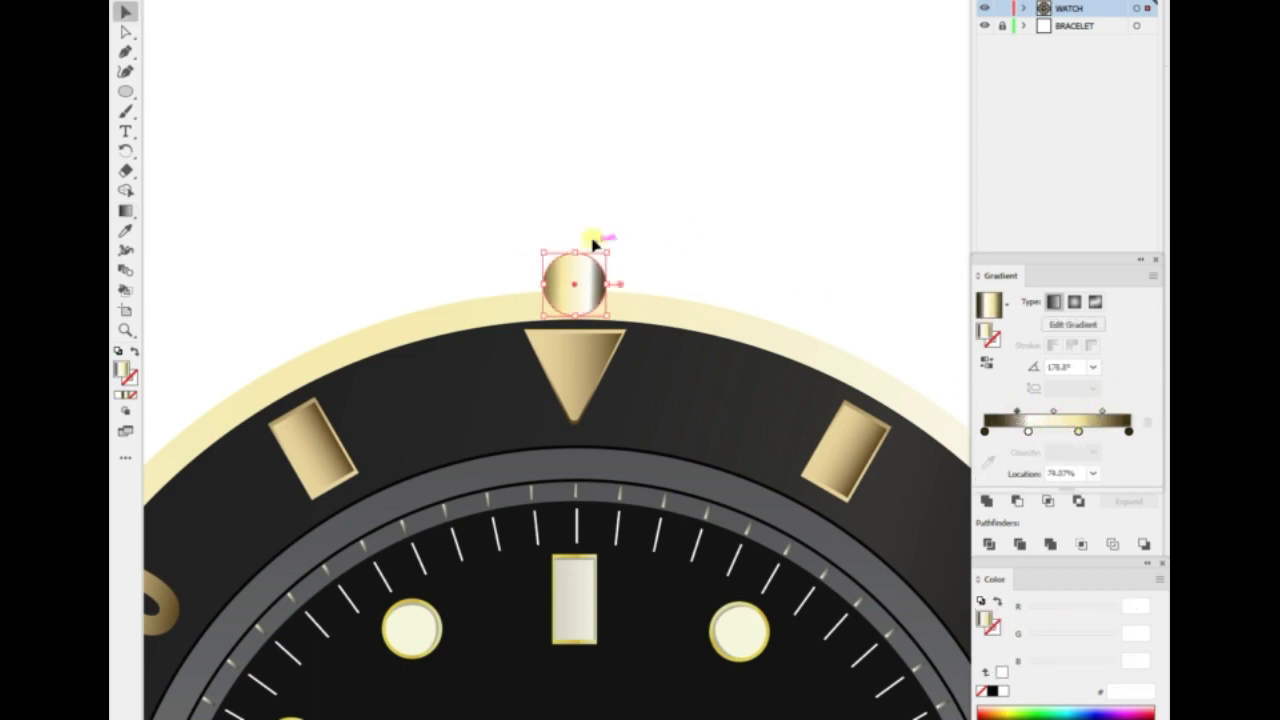
{"action": "key", "text": "g"}
{"action": "scroll", "coordinate": [543, 271], "scroll_direction": "up", "scroll_amount": 2}
{"action": "left_click_drag", "start_coordinate": [683, 360], "coordinate": [492, 358]}
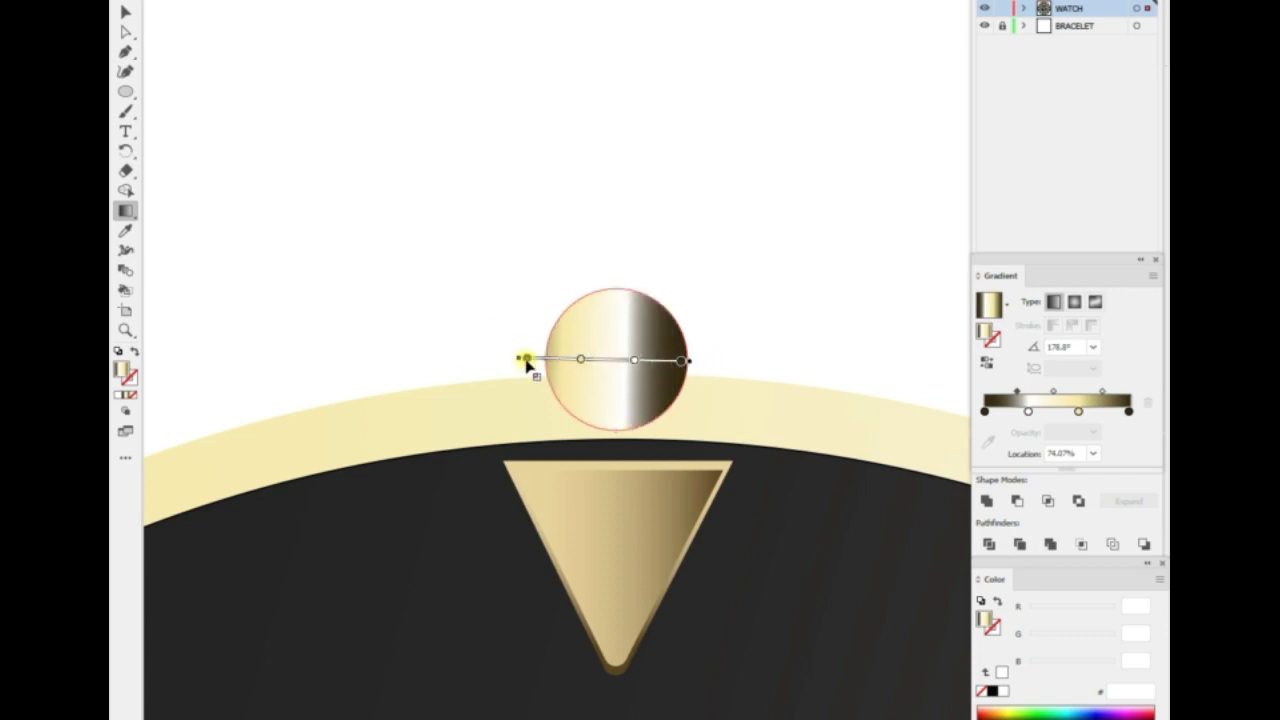
{"action": "key", "text": "v"}
{"action": "scroll", "coordinate": [486, 289], "scroll_direction": "down", "scroll_amount": 2}
{"action": "scroll", "coordinate": [486, 289], "scroll_direction": "down", "scroll_amount": 2}
{"action": "scroll", "coordinate": [486, 289], "scroll_direction": "down", "scroll_amount": 4}
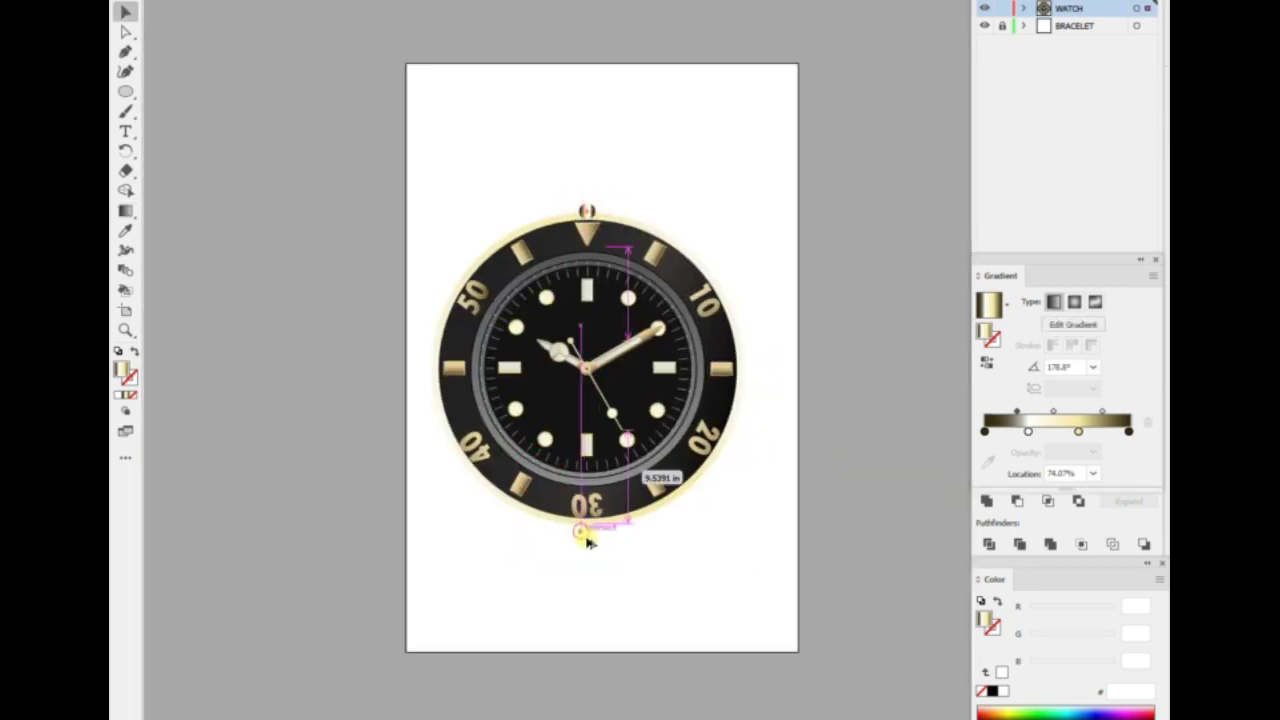
Nudge the 20 and 10 numerals into place on the bezel.
{"action": "scroll", "coordinate": [588, 577], "scroll_direction": "up", "scroll_amount": 4}
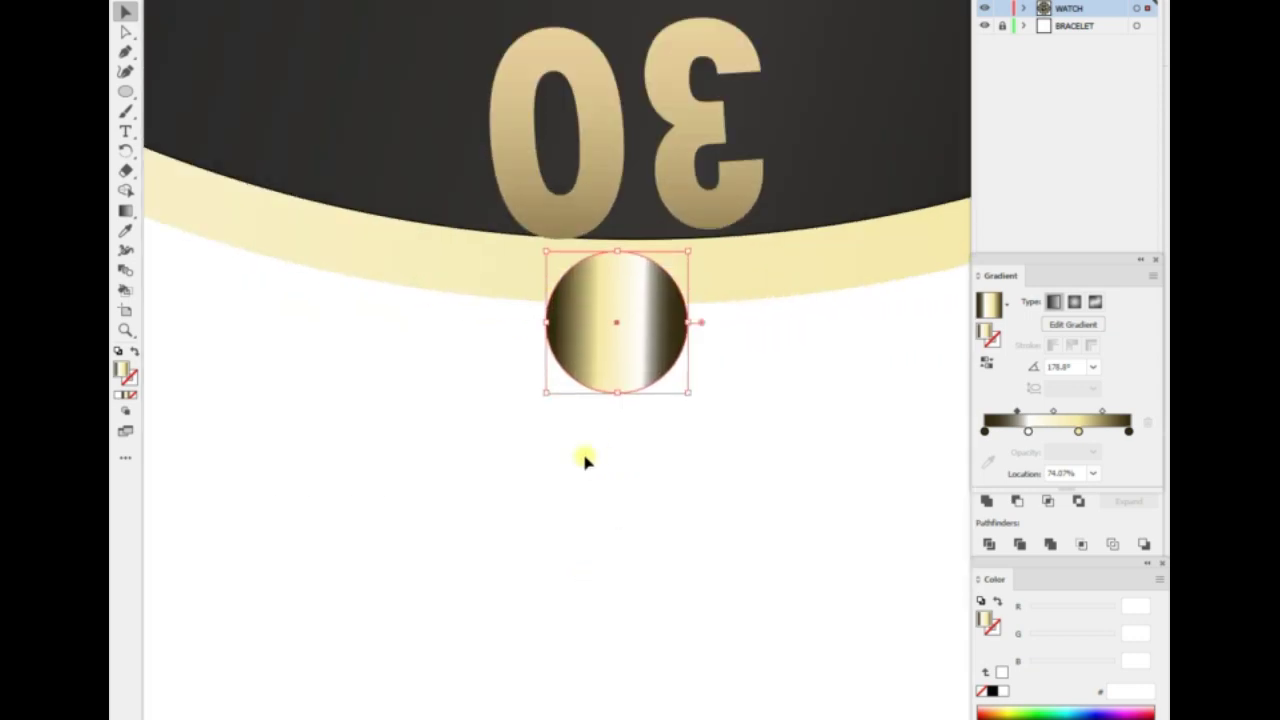
{"action": "scroll", "coordinate": [530, 435], "scroll_direction": "down", "scroll_amount": 2}
{"action": "scroll", "coordinate": [531, 435], "scroll_direction": "down", "scroll_amount": 2}
{"action": "left_click", "coordinate": [840, 402]}
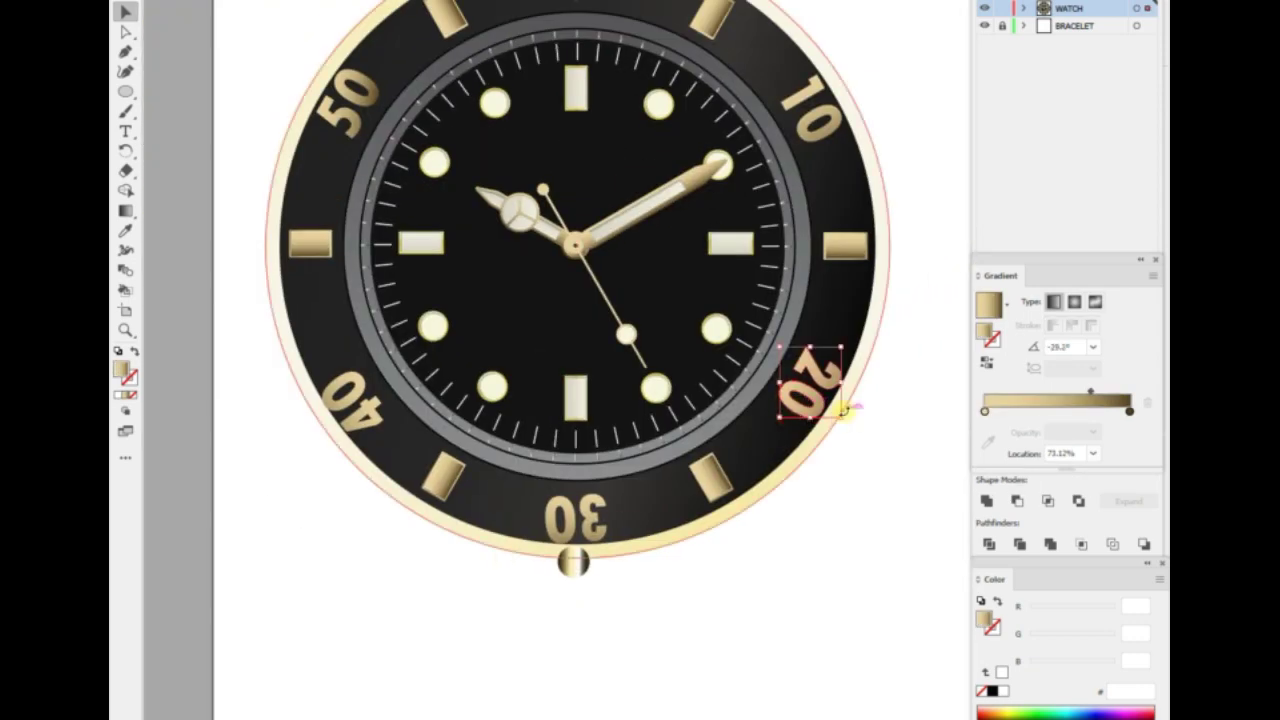
{"action": "scroll", "coordinate": [843, 406], "scroll_direction": "up", "scroll_amount": 3}
{"action": "left_click_drag", "start_coordinate": [686, 400], "coordinate": [688, 396]}
{"action": "scroll", "coordinate": [814, 337], "scroll_direction": "up", "scroll_amount": 3}
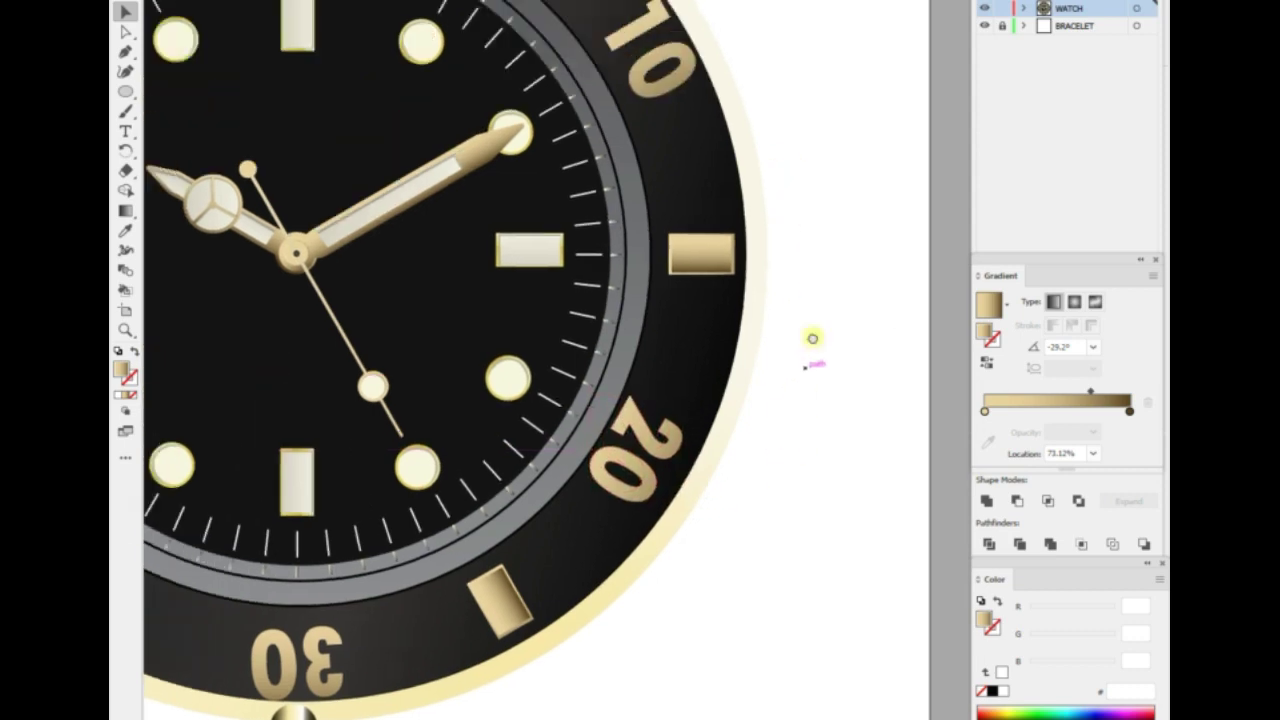
{"action": "scroll", "coordinate": [814, 337], "scroll_direction": "up", "scroll_amount": 5}
{"action": "left_click_drag", "start_coordinate": [700, 350], "coordinate": [700, 380]}
Nudge the 50, 40 and 30 numerals into place around the bezel.
{"action": "scroll", "coordinate": [831, 337], "scroll_direction": "left", "scroll_amount": 5}
{"action": "left_click", "coordinate": [490, 318]}
{"action": "left_click_drag", "start_coordinate": [490, 318], "coordinate": [500, 318]}
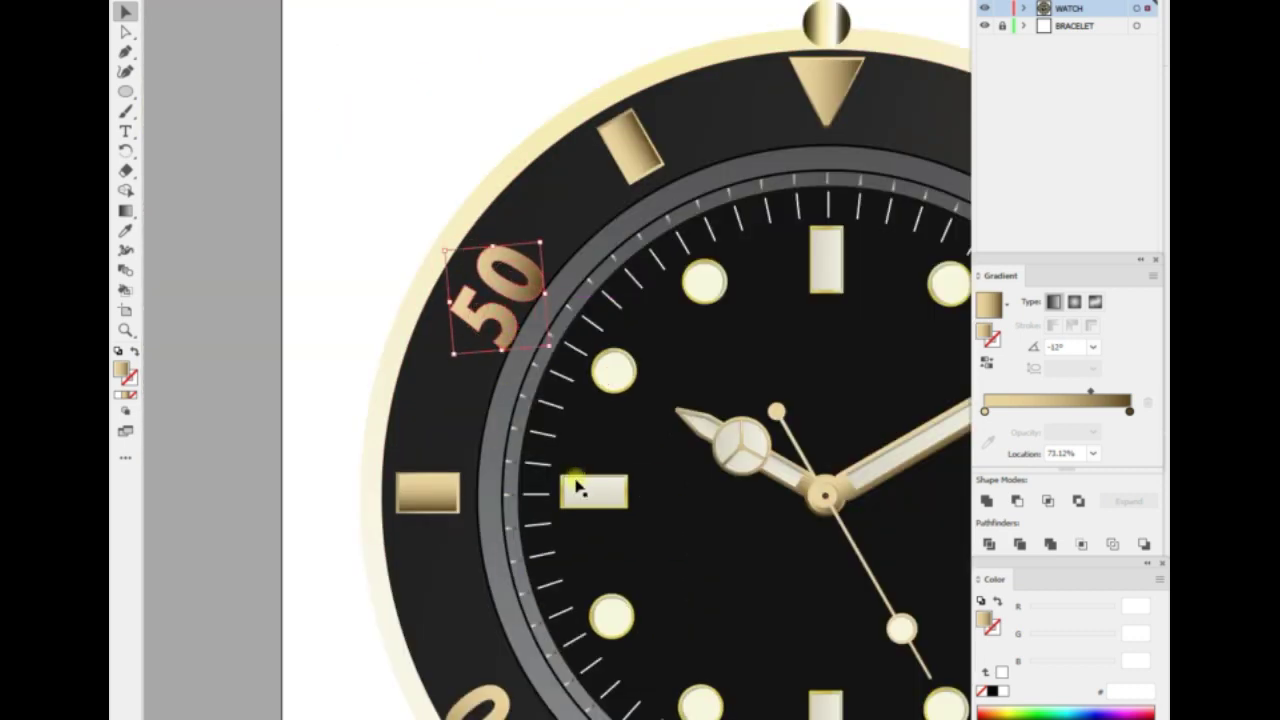
{"action": "scroll", "coordinate": [560, 400], "scroll_direction": "down", "scroll_amount": 5}
{"action": "left_click", "coordinate": [500, 450]}
{"action": "mouse_move", "coordinate": [506, 460]}
{"action": "left_mouse_down"}
{"action": "mouse_move", "coordinate": [516, 420]}
{"action": "mouse_move", "coordinate": [490, 395]}
{"action": "left_mouse_up"}
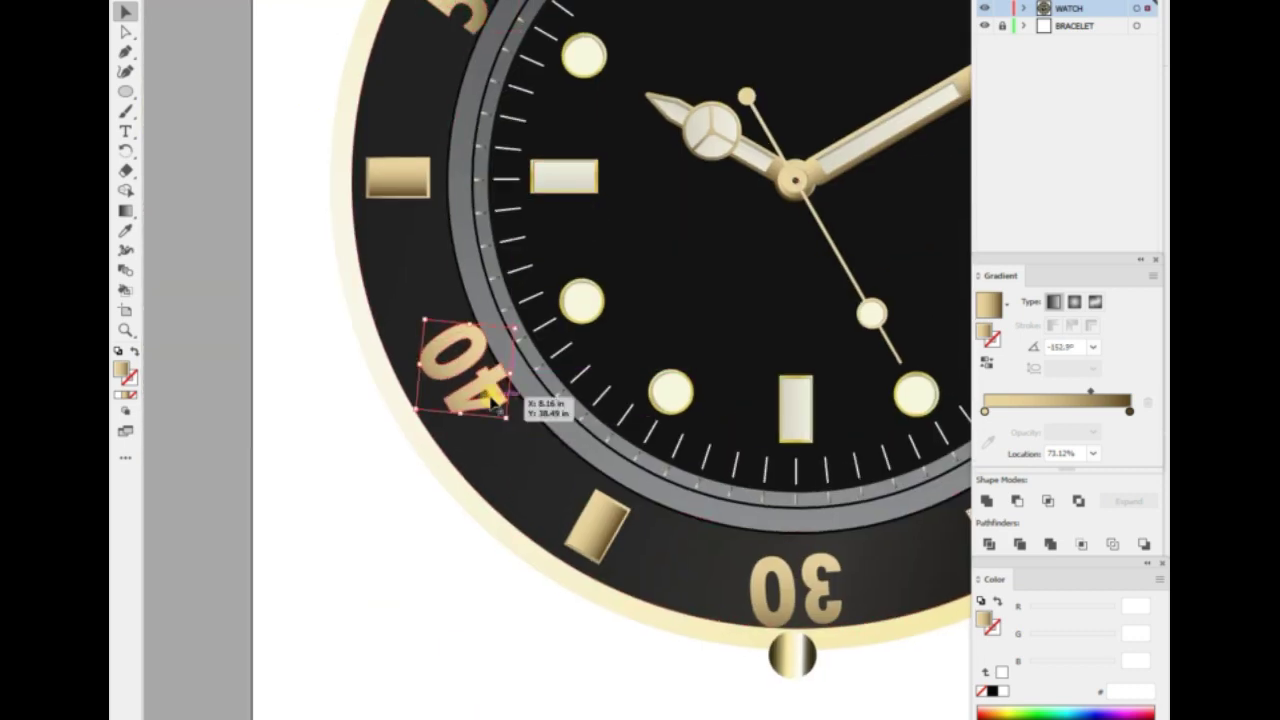
{"action": "left_click_drag", "start_coordinate": [795, 585], "coordinate": [800, 575]}
{"action": "scroll", "coordinate": [789, 651], "scroll_direction": "up", "scroll_amount": 10}
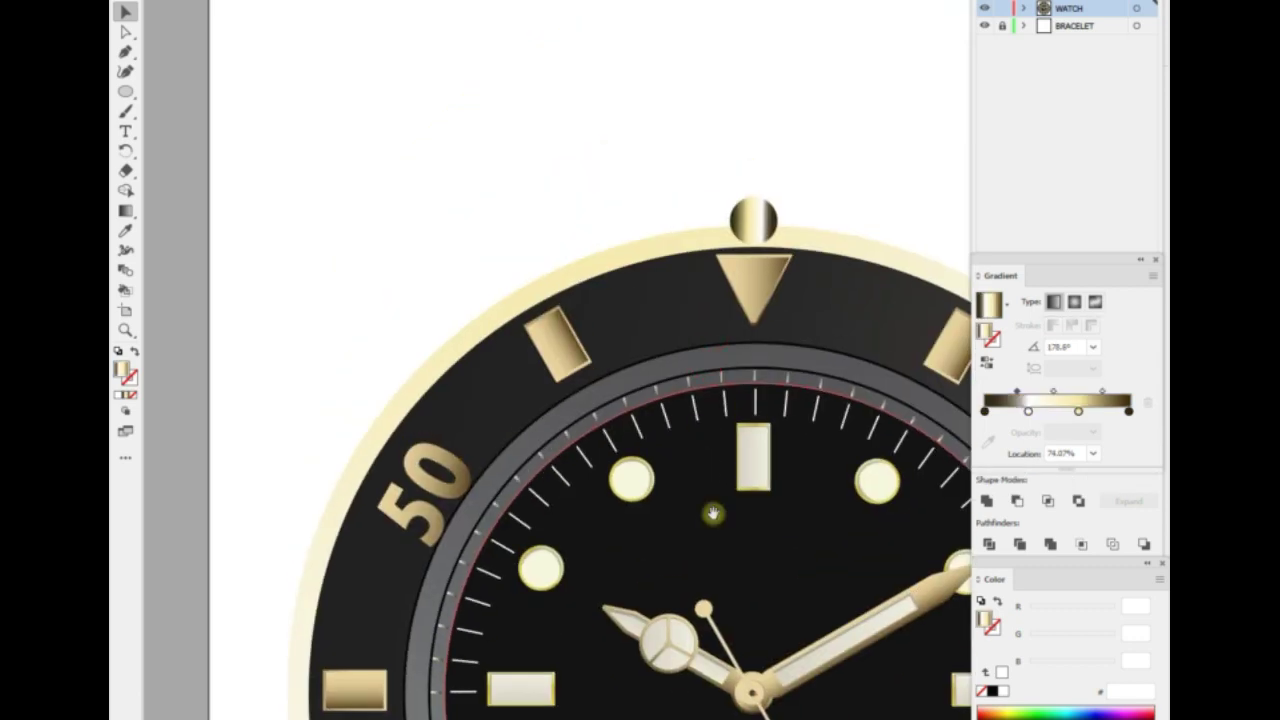
{"action": "scroll", "coordinate": [789, 600], "scroll_direction": "down", "scroll_amount": 7}
{"action": "scroll", "coordinate": [760, 160], "scroll_direction": "up", "scroll_amount": 5}
{"action": "scroll", "coordinate": [771, 194], "scroll_direction": "up", "scroll_amount": 3}
Offset a copy of the crown circle downward and fill it dark brown 30260B.
{"action": "scroll", "coordinate": [757, 186], "scroll_direction": "up", "scroll_amount": 2}
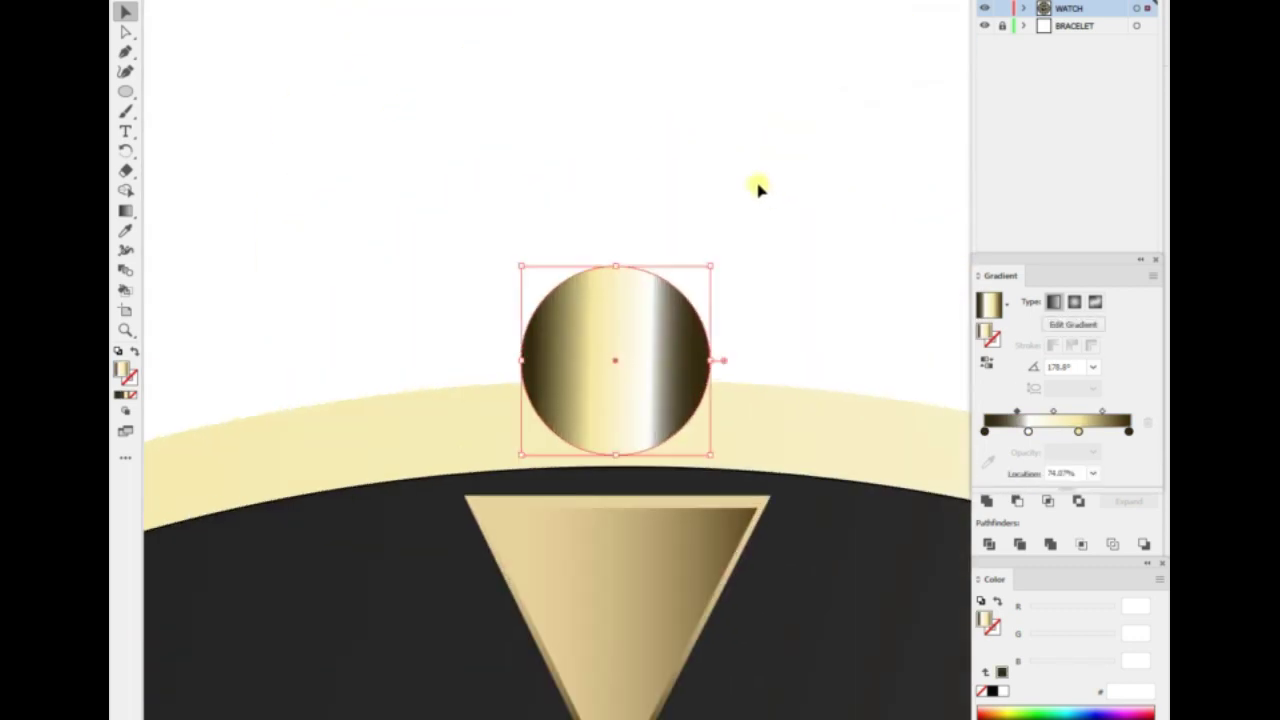
{"action": "key", "text": "Return"}
{"action": "key", "text": "Return"}
{"action": "left_click", "coordinate": [987, 620]}
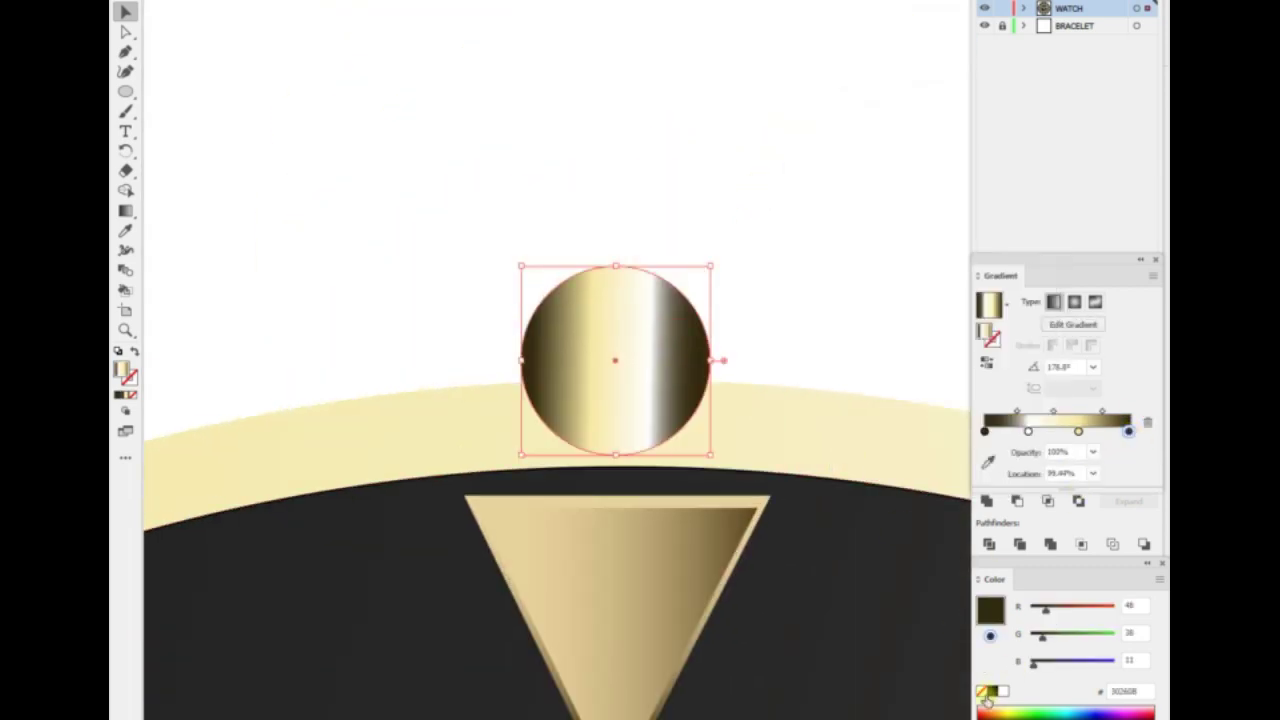
{"action": "key", "text": "ctrl+z"}
{"action": "key", "text": "ctrl+z"}
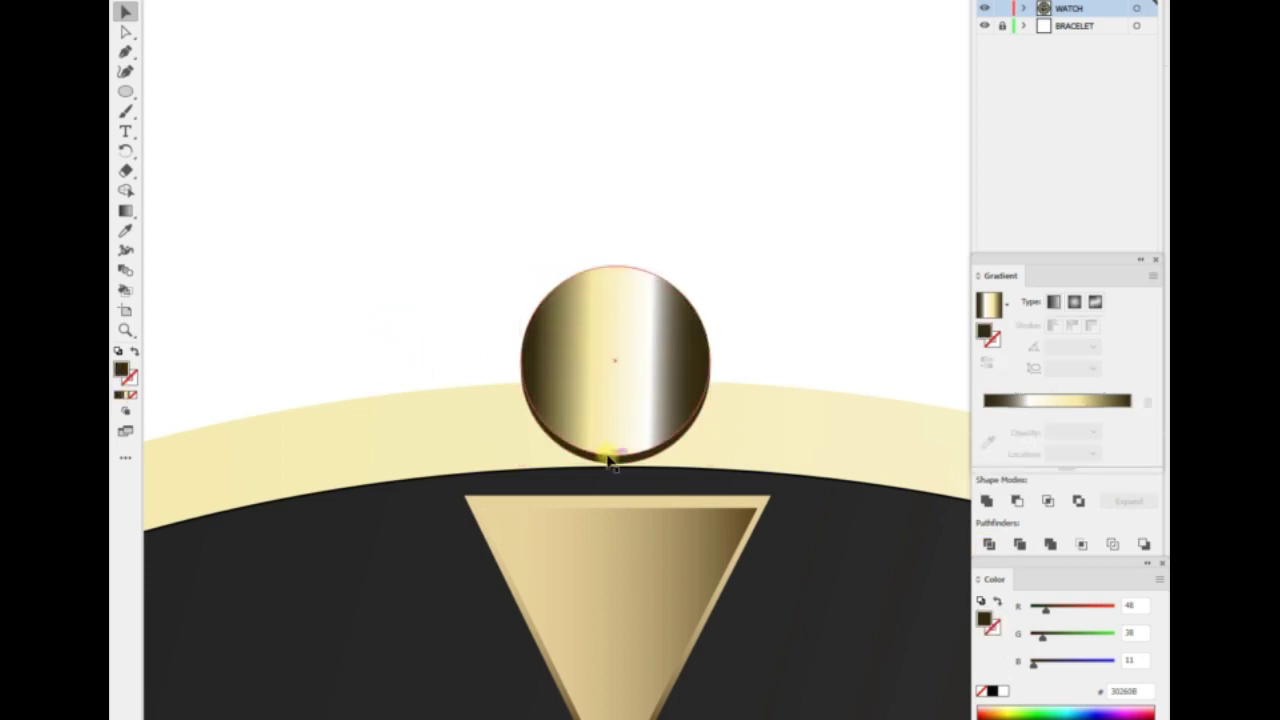
{"action": "key", "text": "ctrl+z"}
{"action": "key", "text": "ctrl+z"}
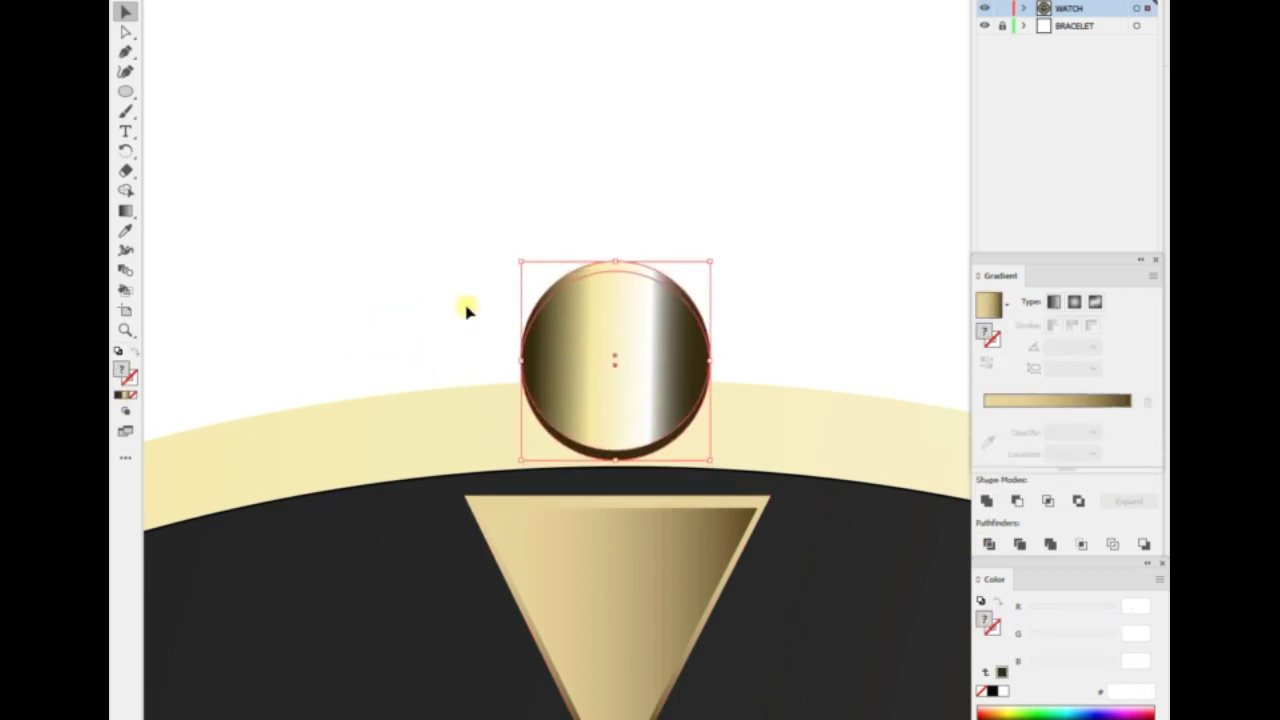
{"action": "right_click", "coordinate": [447, 297]}
Make a mirrored copy of the top crown with Reflect.
{"action": "key", "text": "ctrl+0"}
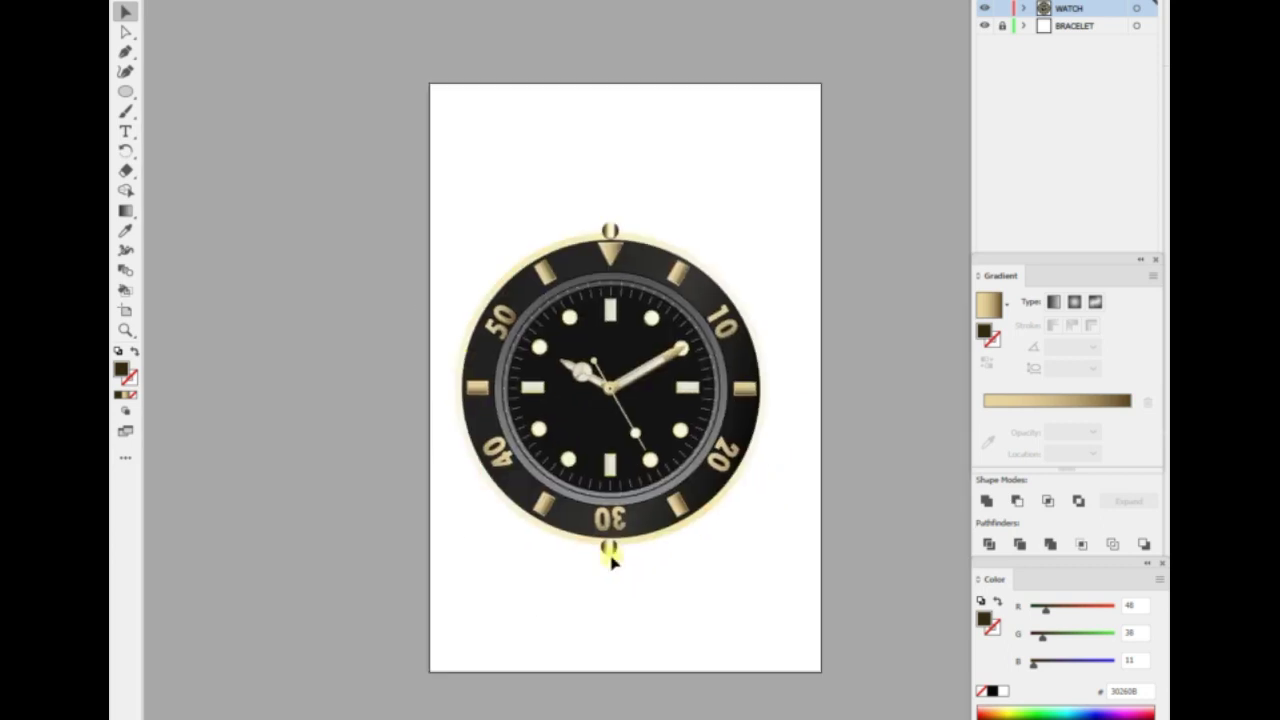
{"action": "left_click", "coordinate": [610, 228]}
{"action": "right_click", "coordinate": [670, 176]}
{"action": "left_click", "coordinate": [860, 370]}
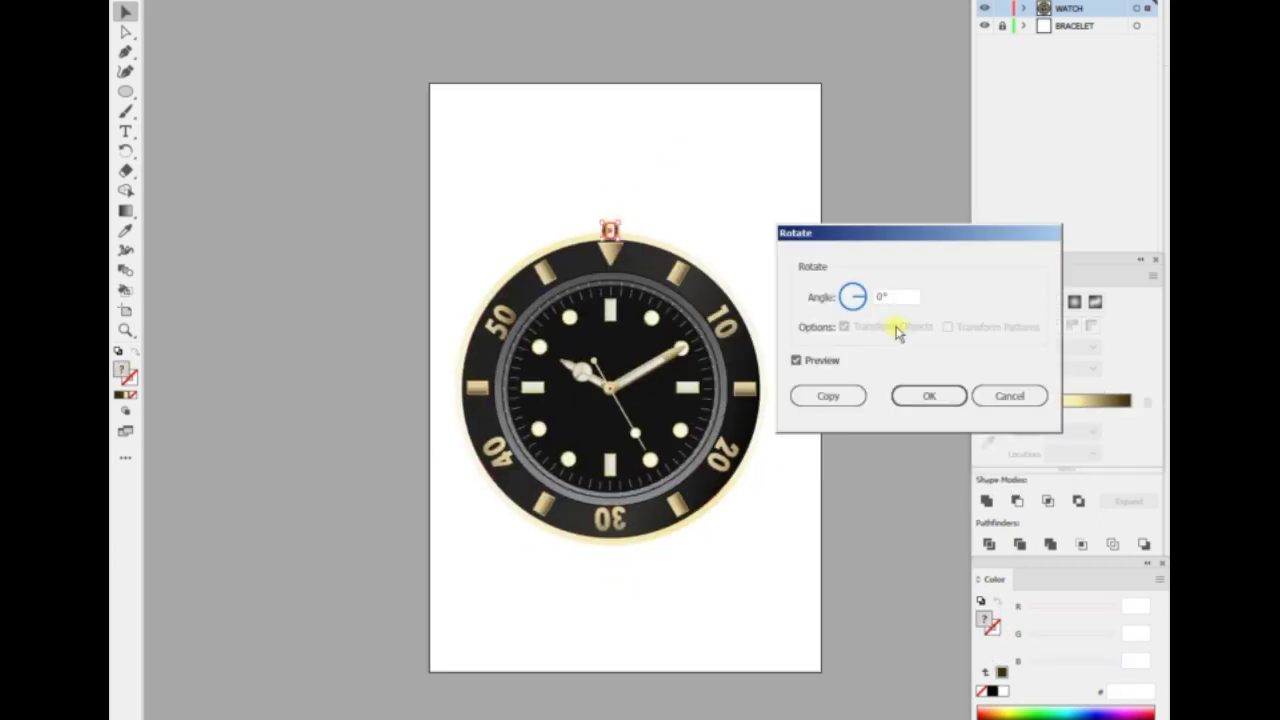
{"action": "key", "text": "Escape"}
{"action": "right_click", "coordinate": [664, 196]}
{"action": "left_click", "coordinate": [845, 408]}
{"action": "left_click", "coordinate": [863, 247]}
Move the crown copy down to the watch's bottom edge.
{"action": "left_click", "coordinate": [890, 442]}
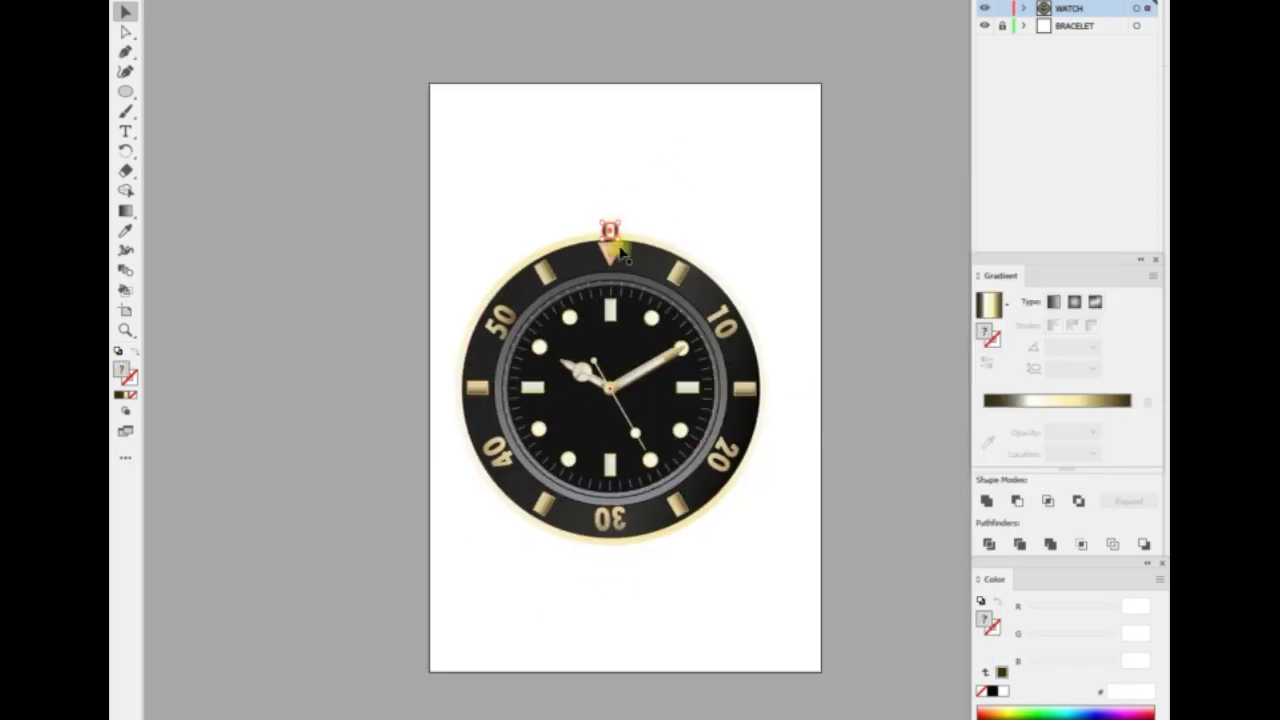
{"action": "scroll", "coordinate": [610, 200], "scroll_direction": "up", "scroll_amount": 3}
{"action": "left_click_drag", "start_coordinate": [614, 357], "coordinate": [646, 486]}
{"action": "scroll", "coordinate": [660, 200], "scroll_direction": "down", "scroll_amount": 5}
{"action": "left_click_drag", "start_coordinate": [644, 145], "coordinate": [604, 705]}
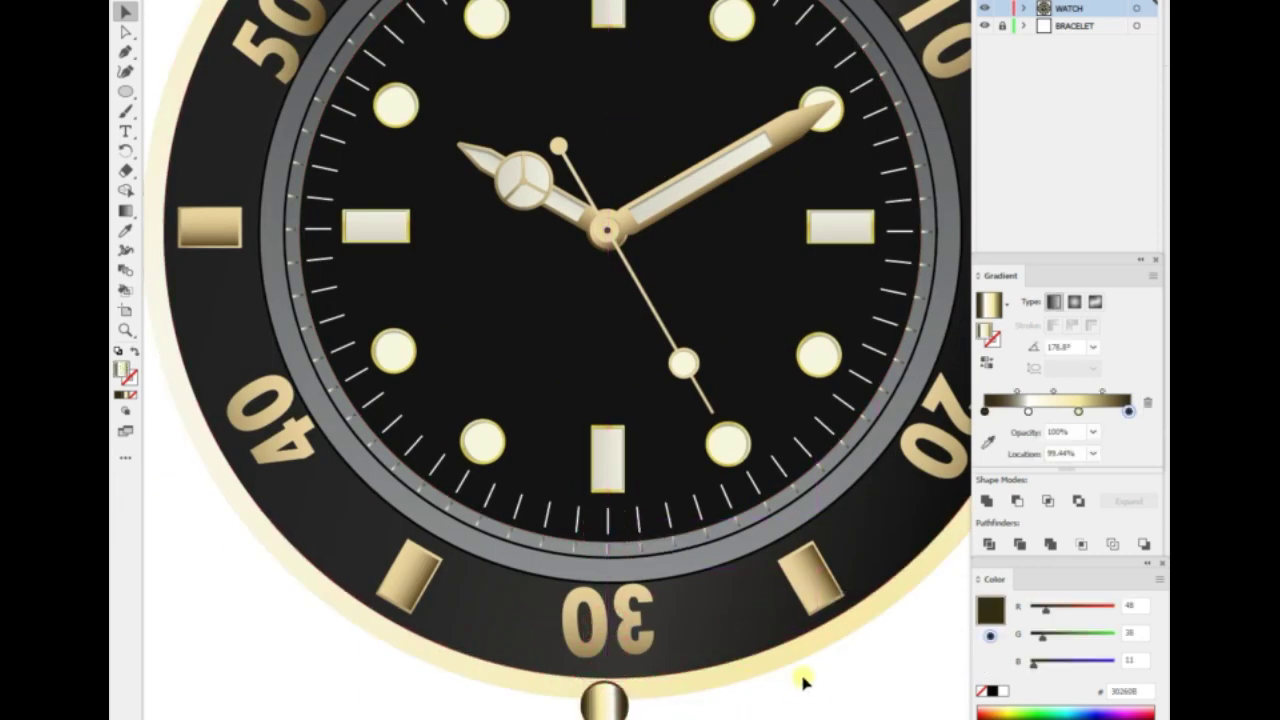
{"action": "key", "text": "ctrl+minus"}
{"action": "key", "text": "ctrl+minus"}
Rotate-copy the crowns by 7° and repeat to form a bead ring around the bezel.
{"action": "right_click", "coordinate": [562, 587]}
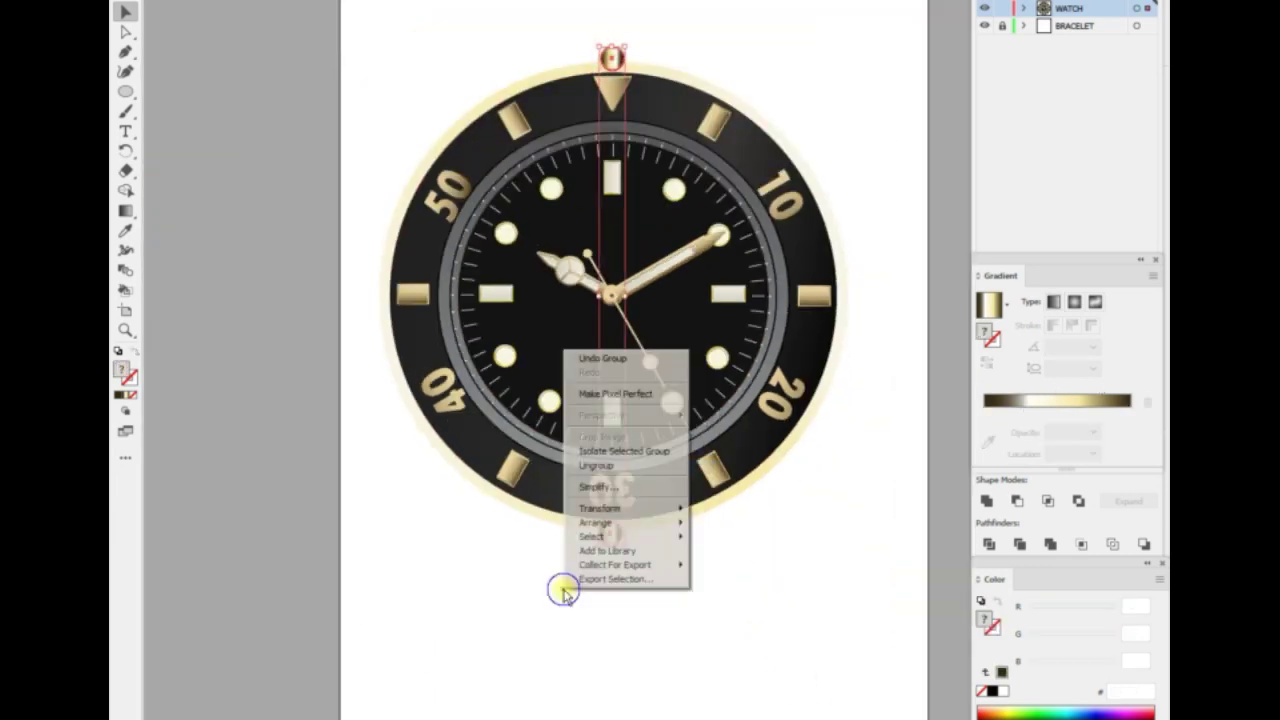
{"action": "left_click", "coordinate": [790, 566]}
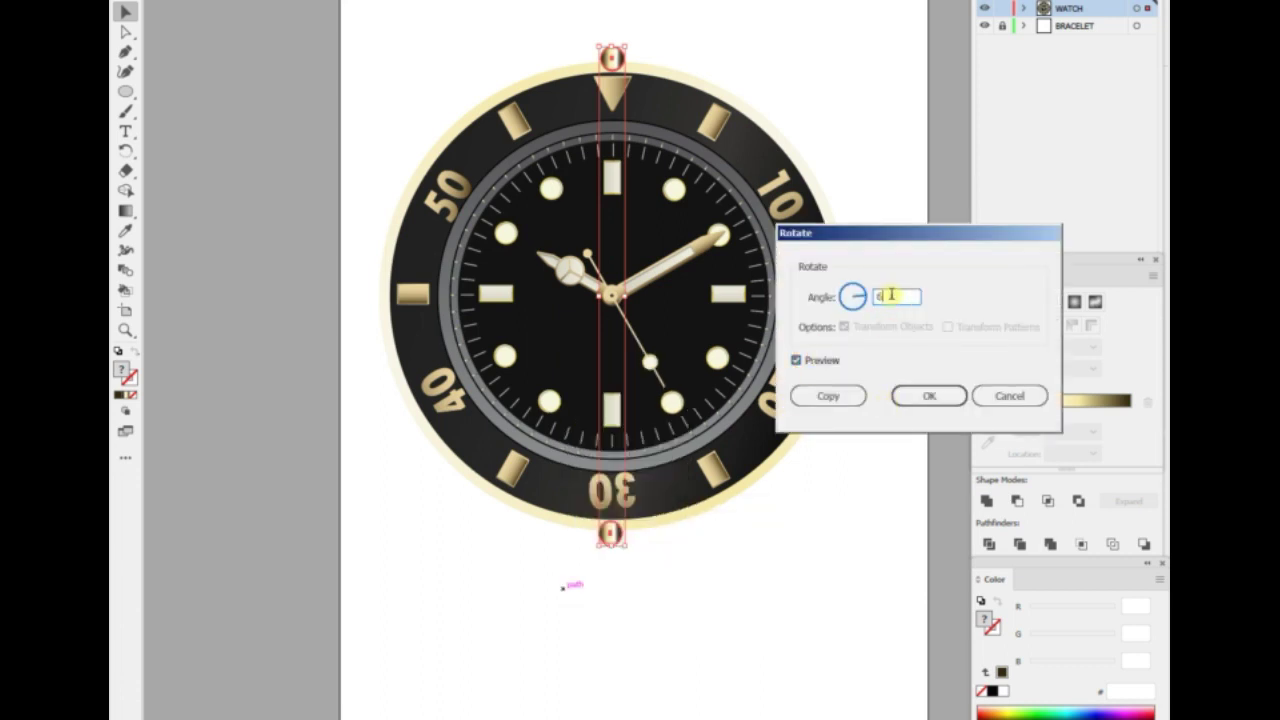
{"action": "key", "text": "Escape"}
{"action": "right_click", "coordinate": [820, 265]}
{"action": "left_click", "coordinate": [960, 440]}
{"action": "type", "text": "8"}
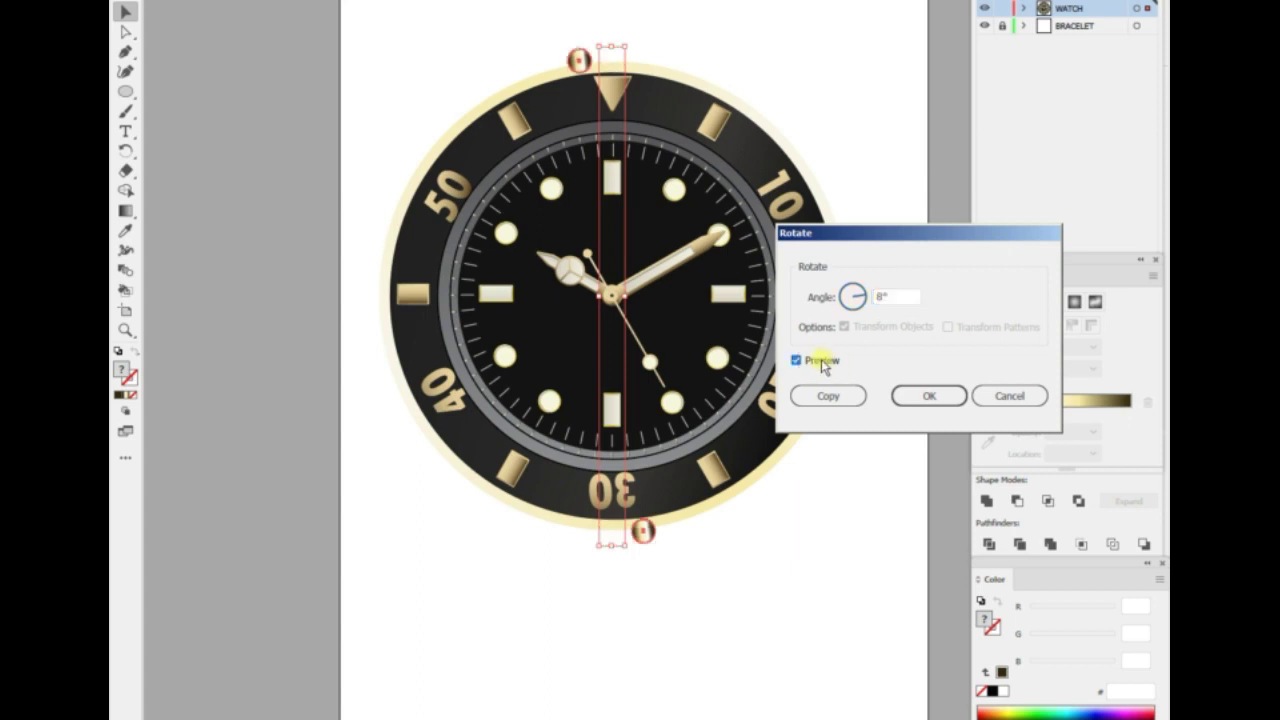
{"action": "key", "text": "Escape"}
{"action": "right_click", "coordinate": [820, 275]}
{"action": "left_click", "coordinate": [985, 563]}
{"action": "type", "text": "7"}
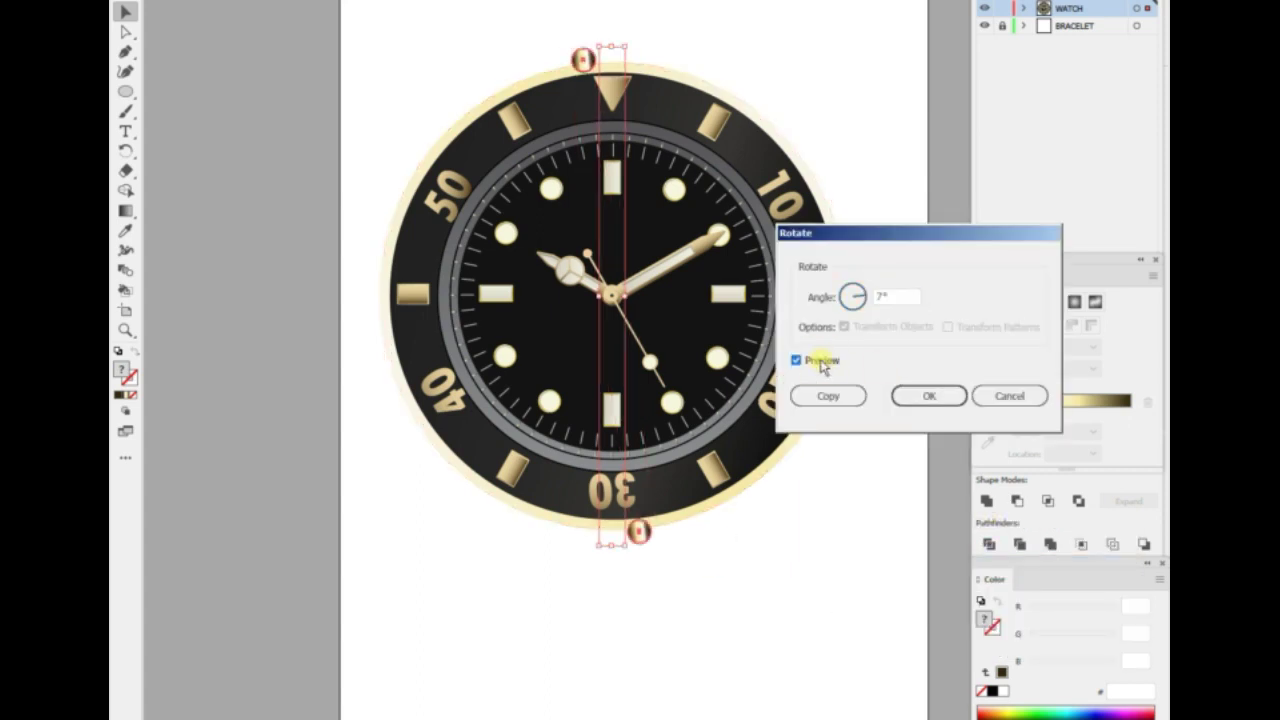
{"action": "left_click", "coordinate": [828, 396]}
{"action": "key", "text": "ctrl+d"}
{"action": "key", "text": "ctrl+d"}
{"action": "key", "text": "ctrl+d"}
{"action": "key", "text": "ctrl+d"}
{"action": "key", "text": "ctrl+d"}
{"action": "key", "text": "ctrl+d"}
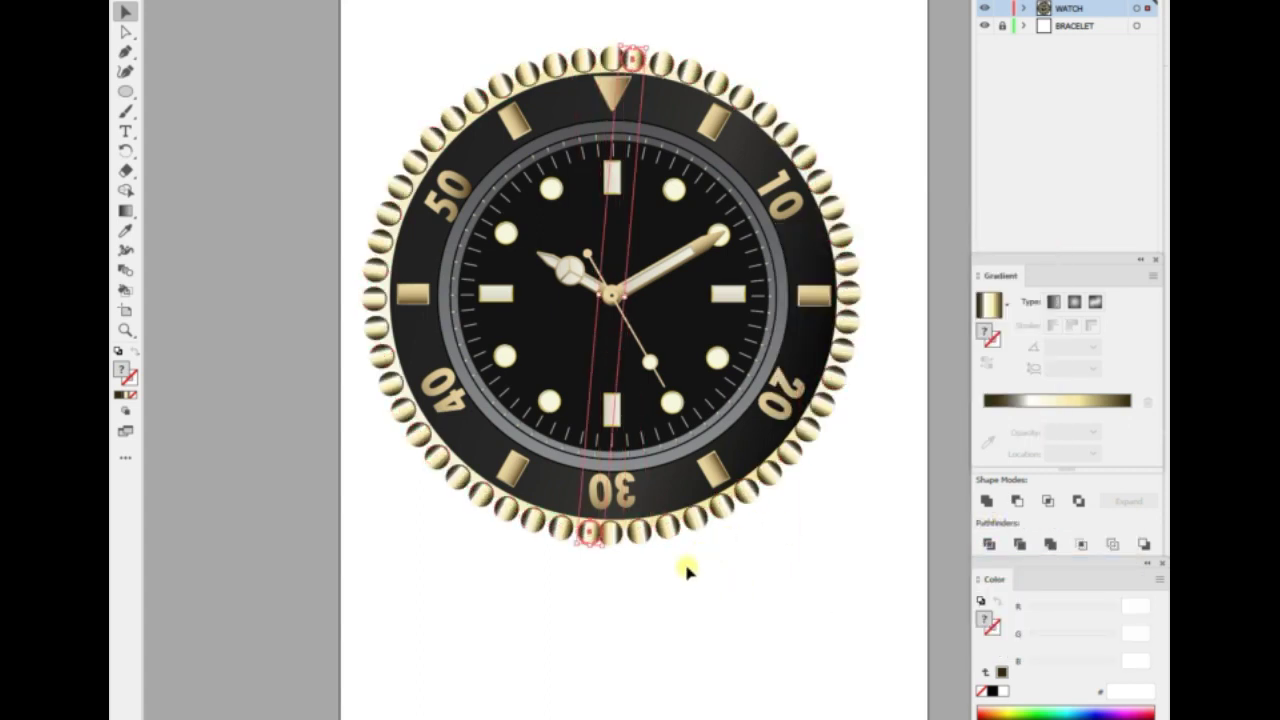
Undo the bead ring and clear the selection.
{"action": "key", "text": "ctrl+z"}
{"action": "key", "text": "ctrl+z"}
{"action": "key", "text": "ctrl+z"}
{"action": "key", "text": "ctrl+z"}
{"action": "key", "text": "ctrl+z"}
{"action": "key", "text": "ctrl+z"}
{"action": "right_click", "coordinate": [617, 573]}
{"action": "mouse_move", "coordinate": [655, 495]}
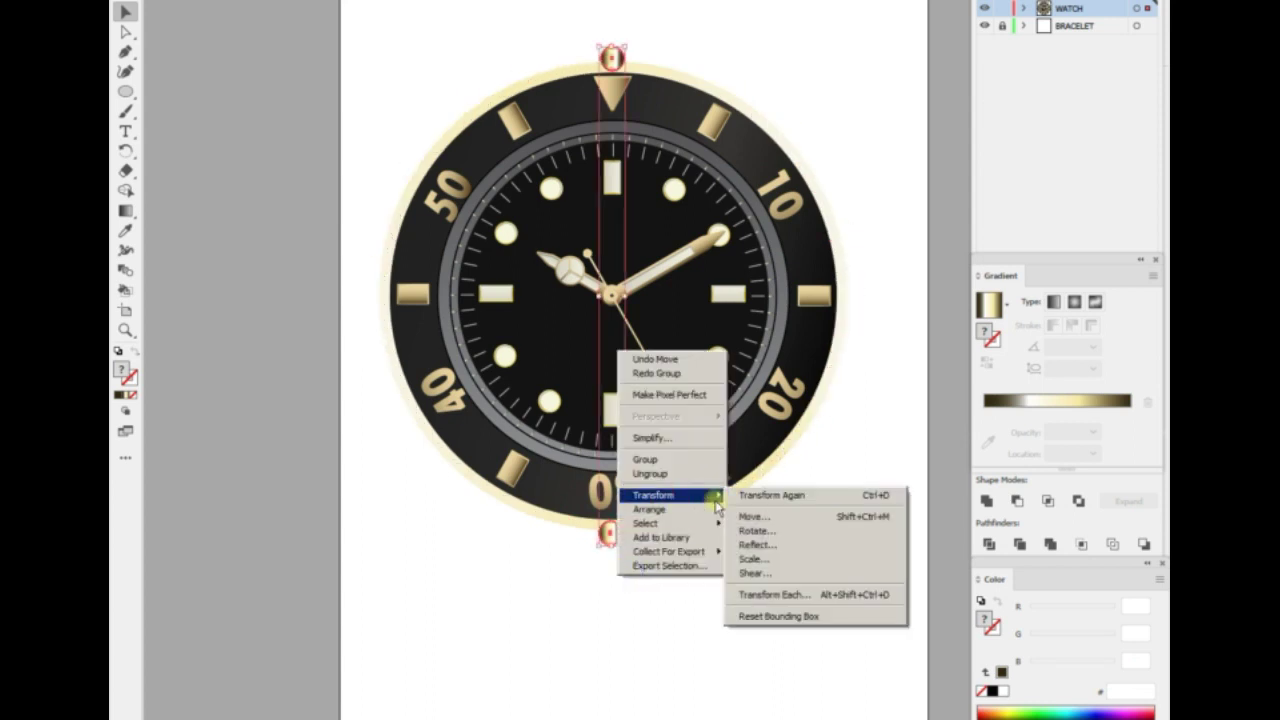
{"action": "key", "text": "Escape"}
{"action": "left_click", "coordinate": [711, 556]}
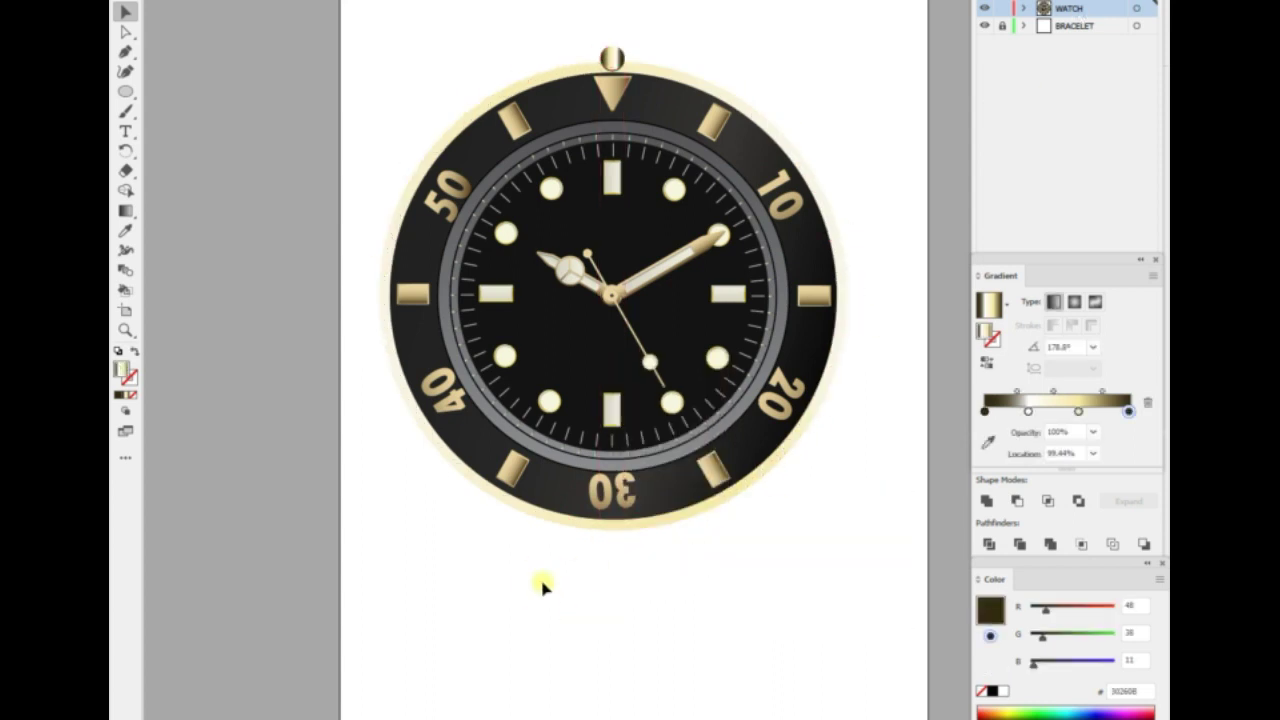
Split the crown circle along a curved cut and delete its upper half.
{"action": "scroll", "coordinate": [541, 585], "scroll_direction": "up", "scroll_amount": 5}
{"action": "scroll", "coordinate": [506, 412], "scroll_direction": "up", "scroll_amount": 10}
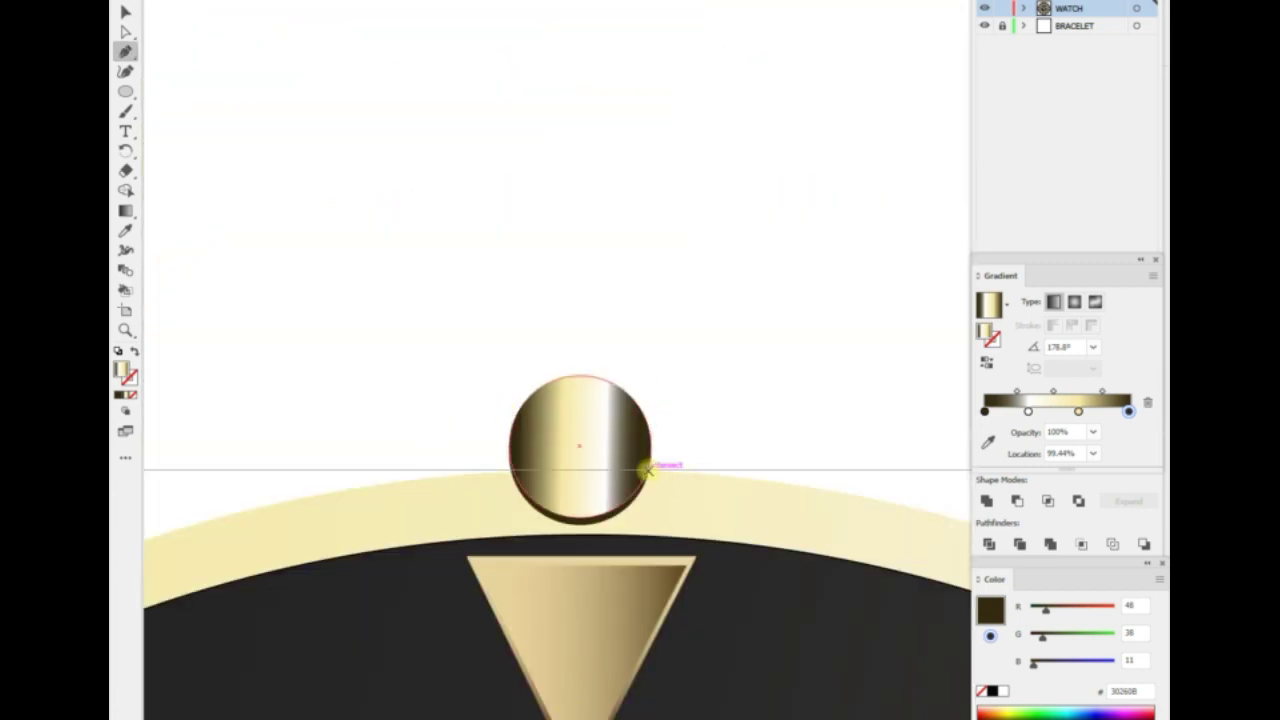
{"action": "left_click", "coordinate": [647, 468]}
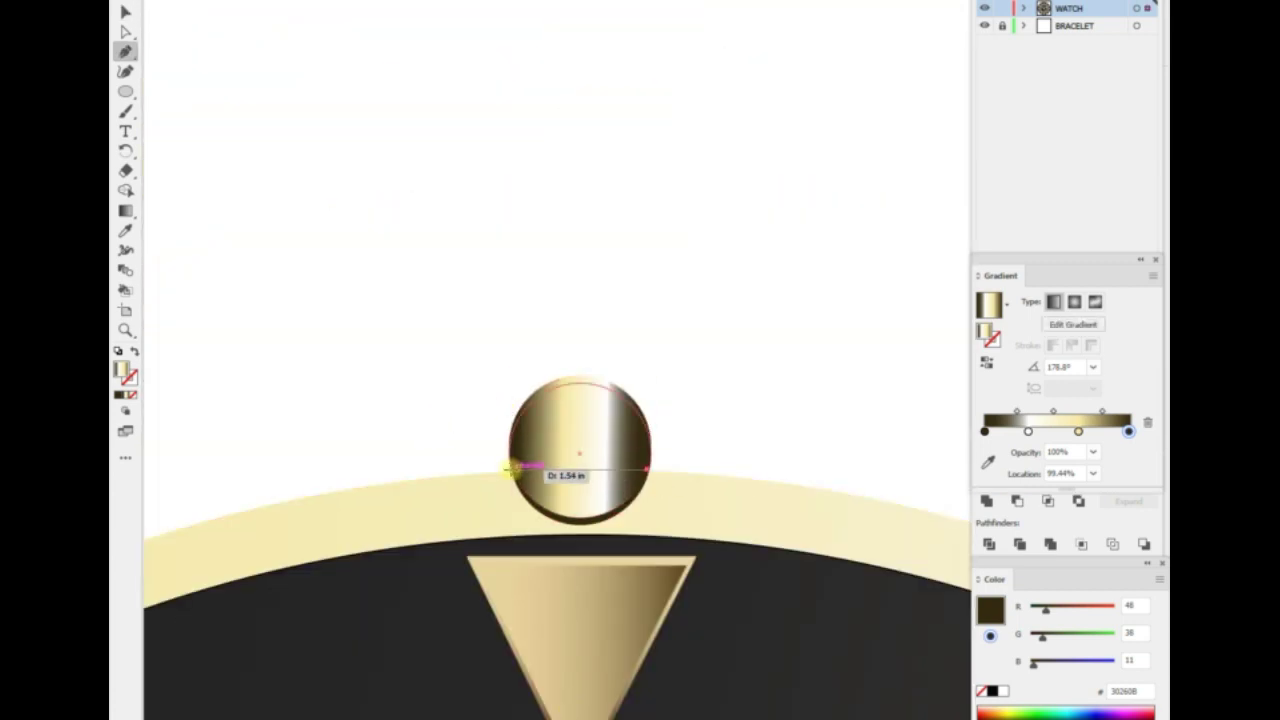
{"action": "left_click", "coordinate": [703, 318]}
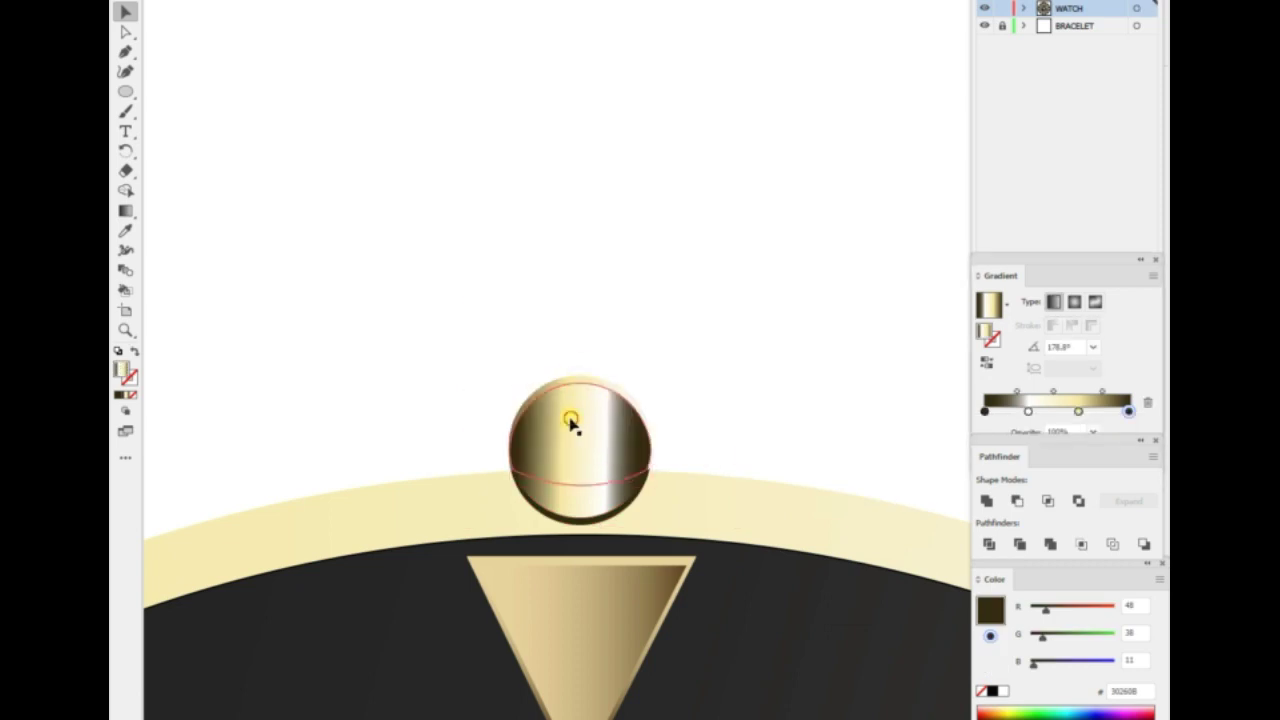
{"action": "left_click", "coordinate": [570, 424]}
{"action": "key", "text": "Delete"}
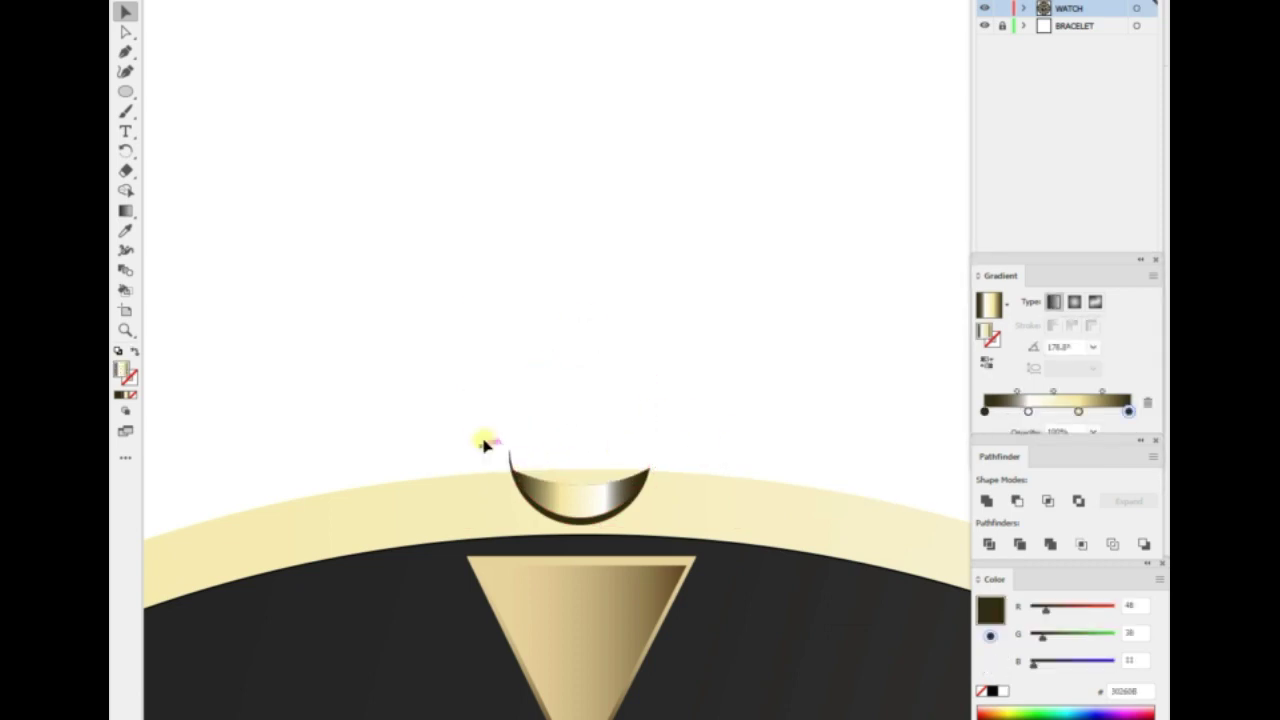
{"action": "left_click", "coordinate": [483, 444]}
{"action": "left_click", "coordinate": [612, 425]}
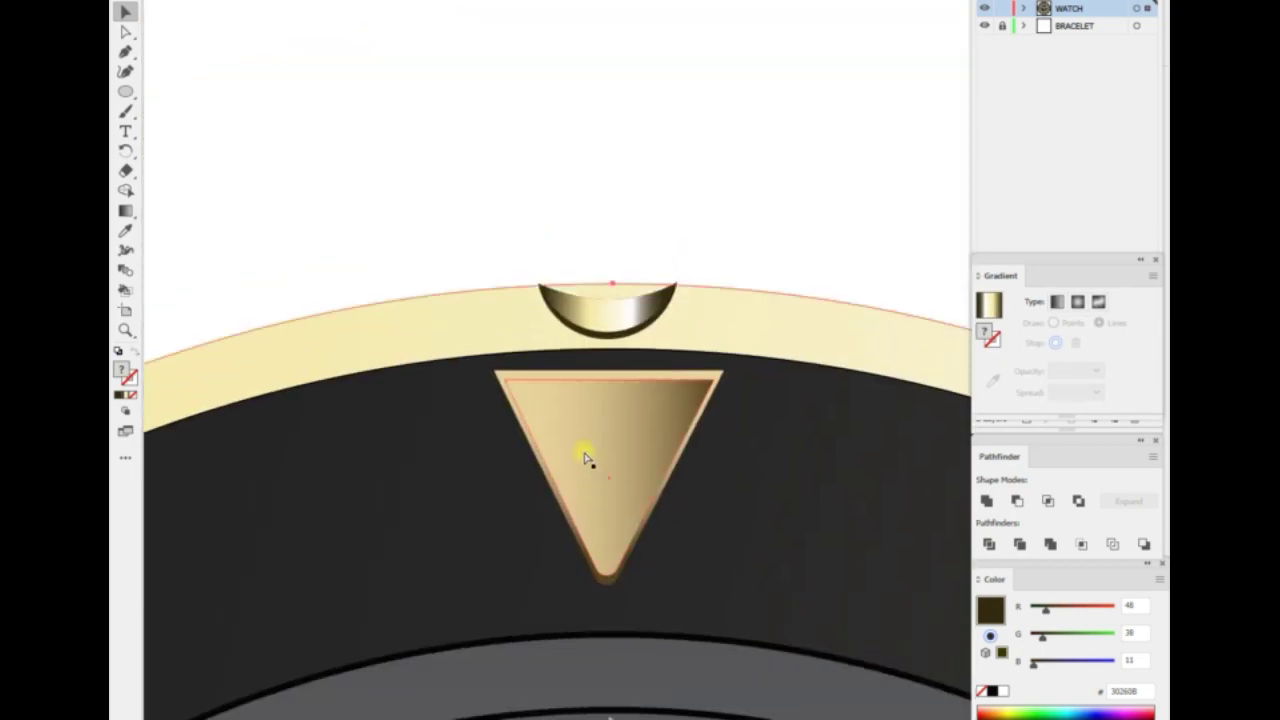
Flip the half-round cap at the bezel top and fit the watch in view.
{"action": "left_click", "coordinate": [607, 305]}
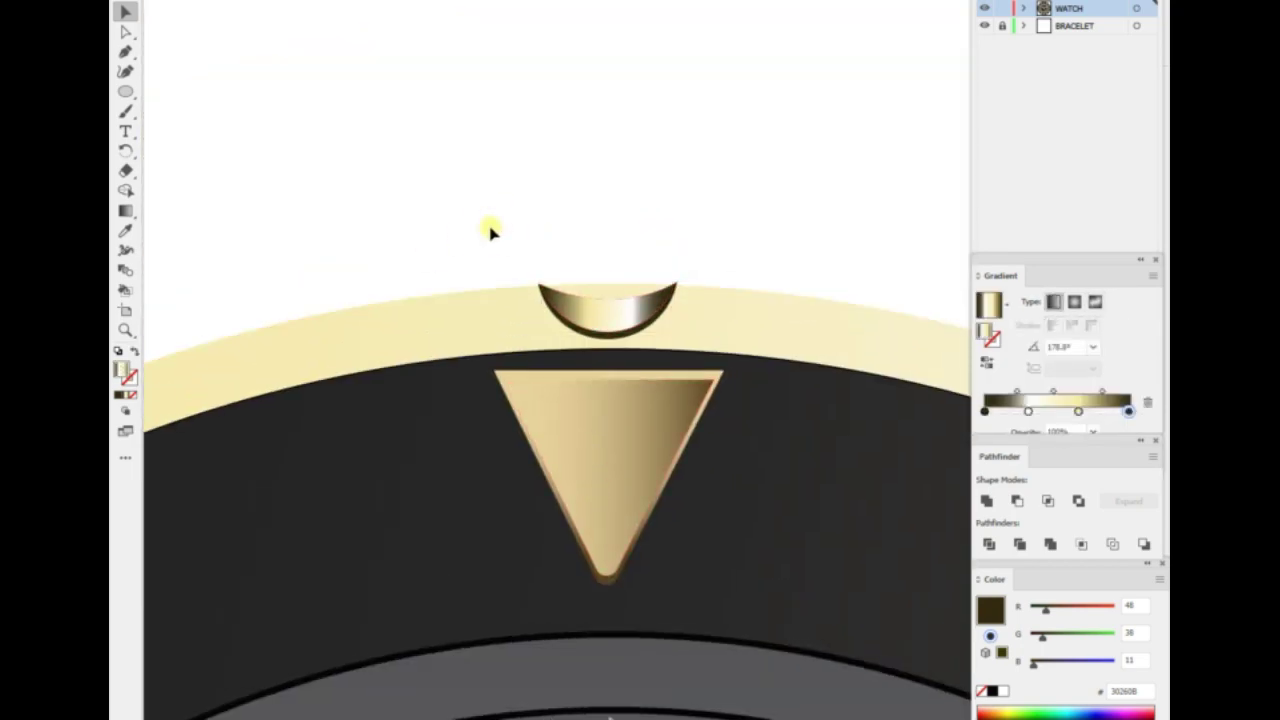
{"action": "right_click", "coordinate": [634, 224]}
{"action": "left_click", "coordinate": [694, 289]}
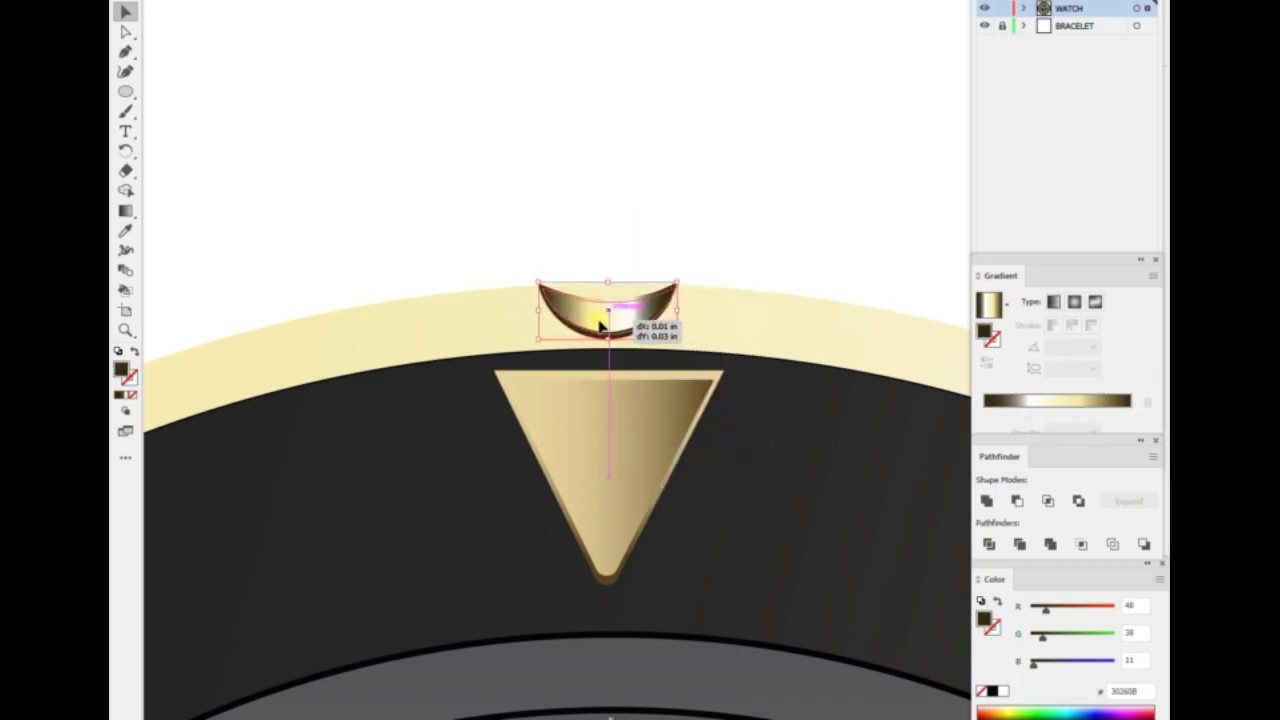
{"action": "key", "text": "ctrl+0"}
{"action": "scroll", "coordinate": [603, 226], "scroll_direction": "down", "scroll_amount": 5}
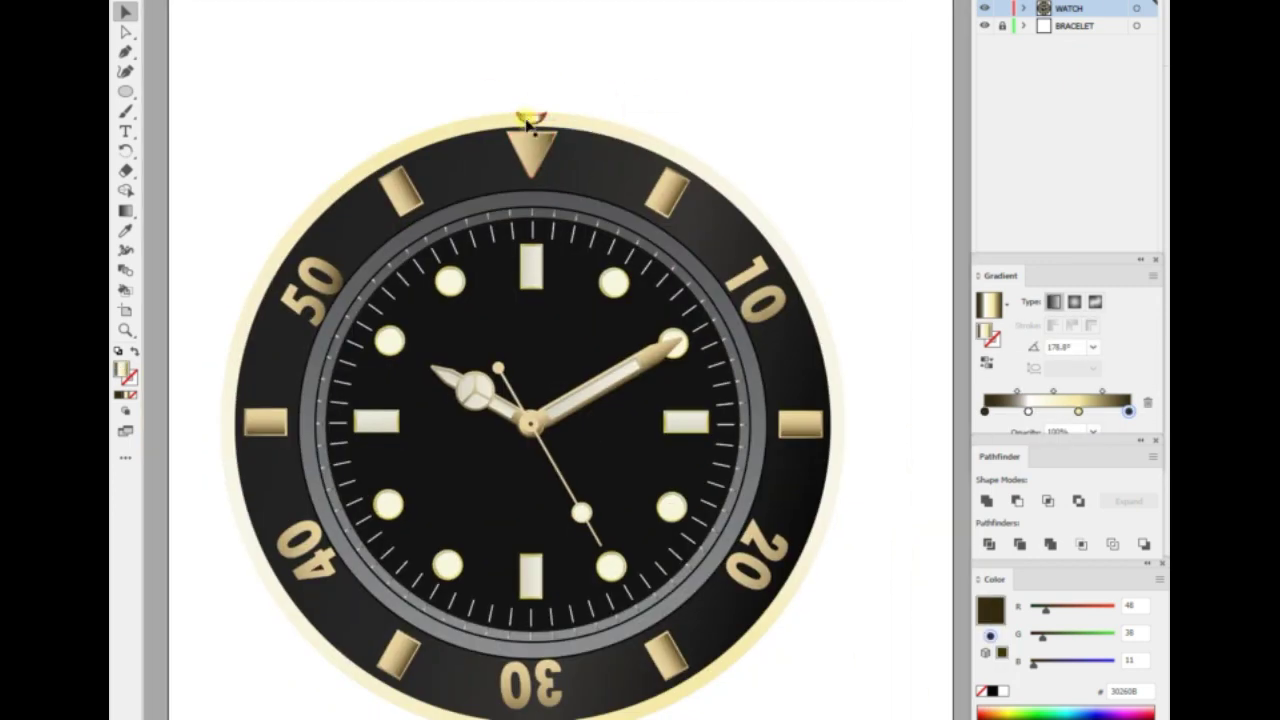
Make a 180° rotated copy of the cap and drag it below the 30.
{"action": "right_click", "coordinate": [600, 62]}
{"action": "left_click", "coordinate": [770, 310]}
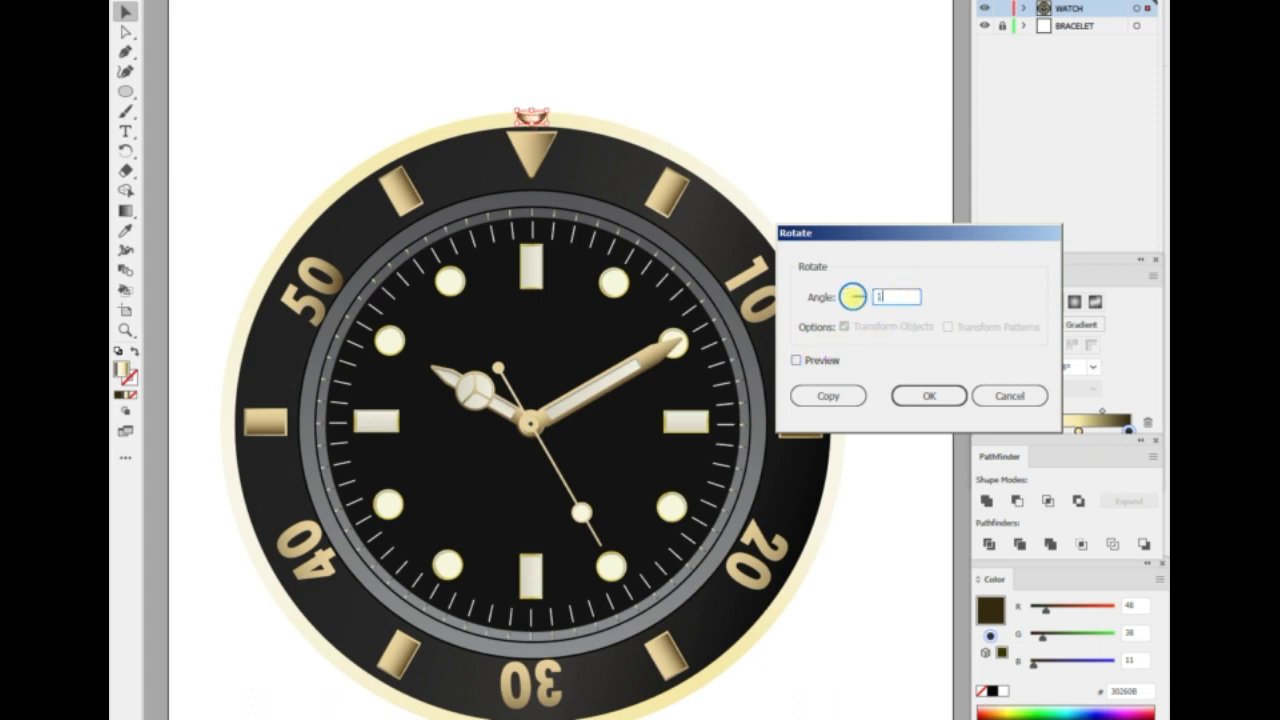
{"action": "left_click", "coordinate": [830, 397]}
{"action": "left_click", "coordinate": [537, 143]}
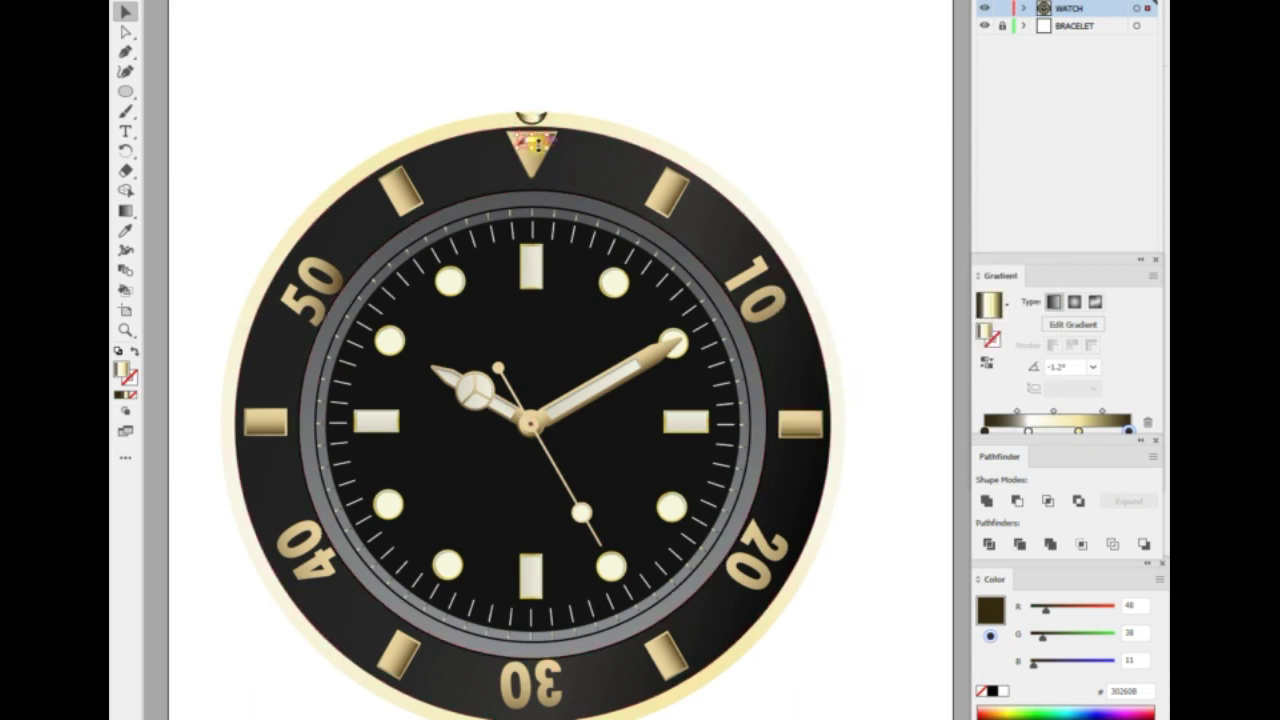
{"action": "left_click_drag", "start_coordinate": [540, 450], "coordinate": [605, 515]}
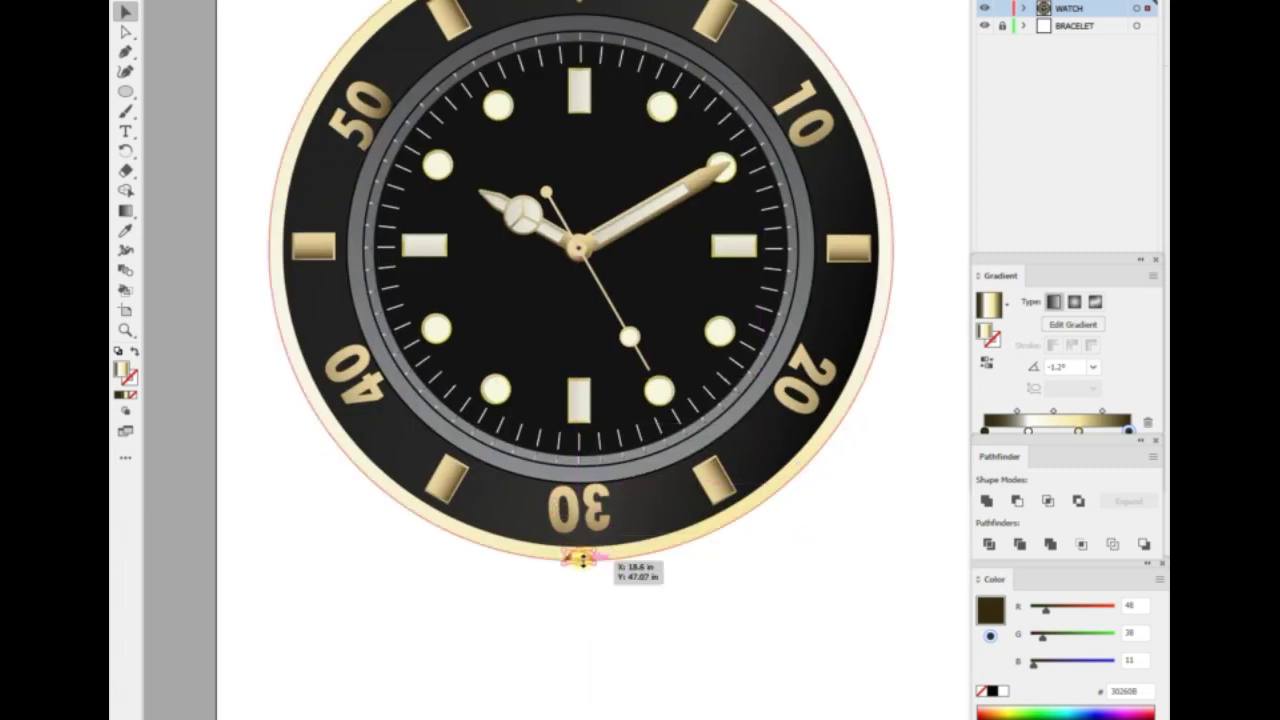
{"action": "left_click_drag", "start_coordinate": [578, 532], "coordinate": [571, 557]}
{"action": "scroll", "coordinate": [660, 550], "scroll_direction": "up", "scroll_amount": 3}
{"action": "scroll", "coordinate": [662, 552], "scroll_direction": "up", "scroll_amount": 3}
{"action": "scroll", "coordinate": [580, 628], "scroll_direction": "down", "scroll_amount": 3}
{"action": "left_click", "coordinate": [471, 557]}
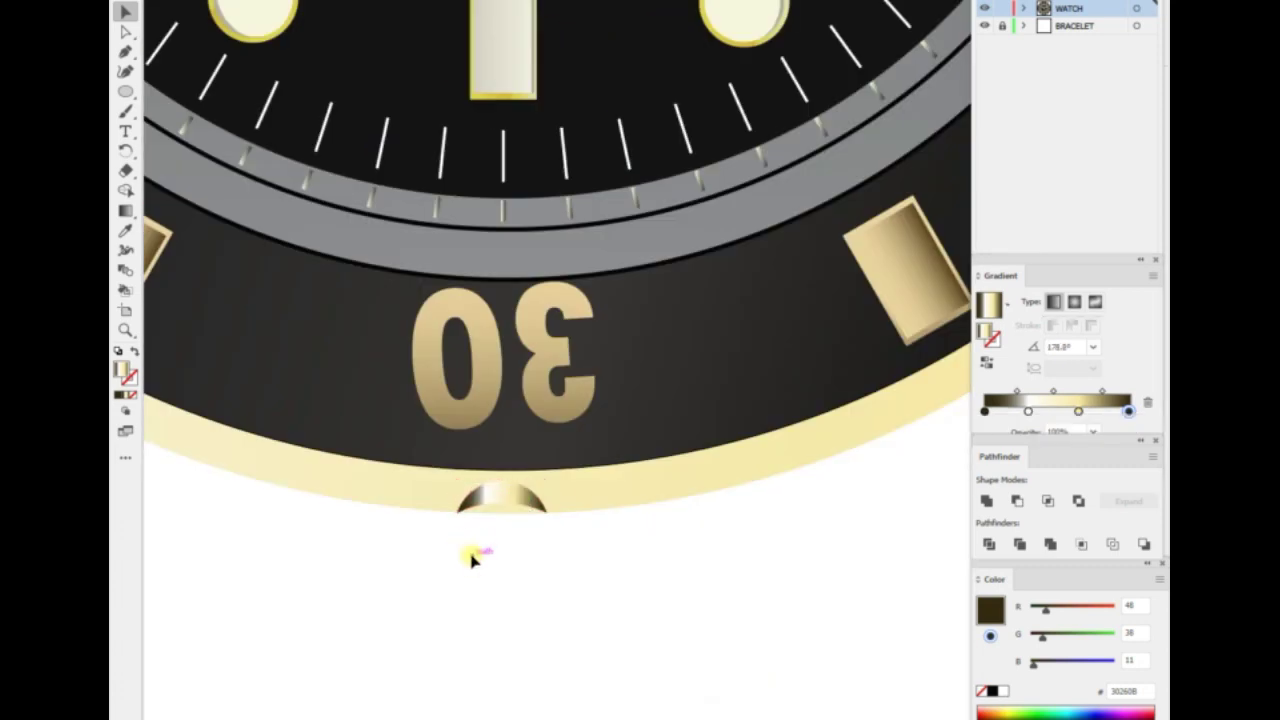
{"action": "key", "text": "ctrl+0"}
Inspect the top cap's paths, undo an accidental dark brown fill, and select all its paths.
{"action": "key", "text": "ctrl+plus"}
{"action": "key", "text": "ctrl+plus"}
{"action": "key", "text": "ctrl+plus"}
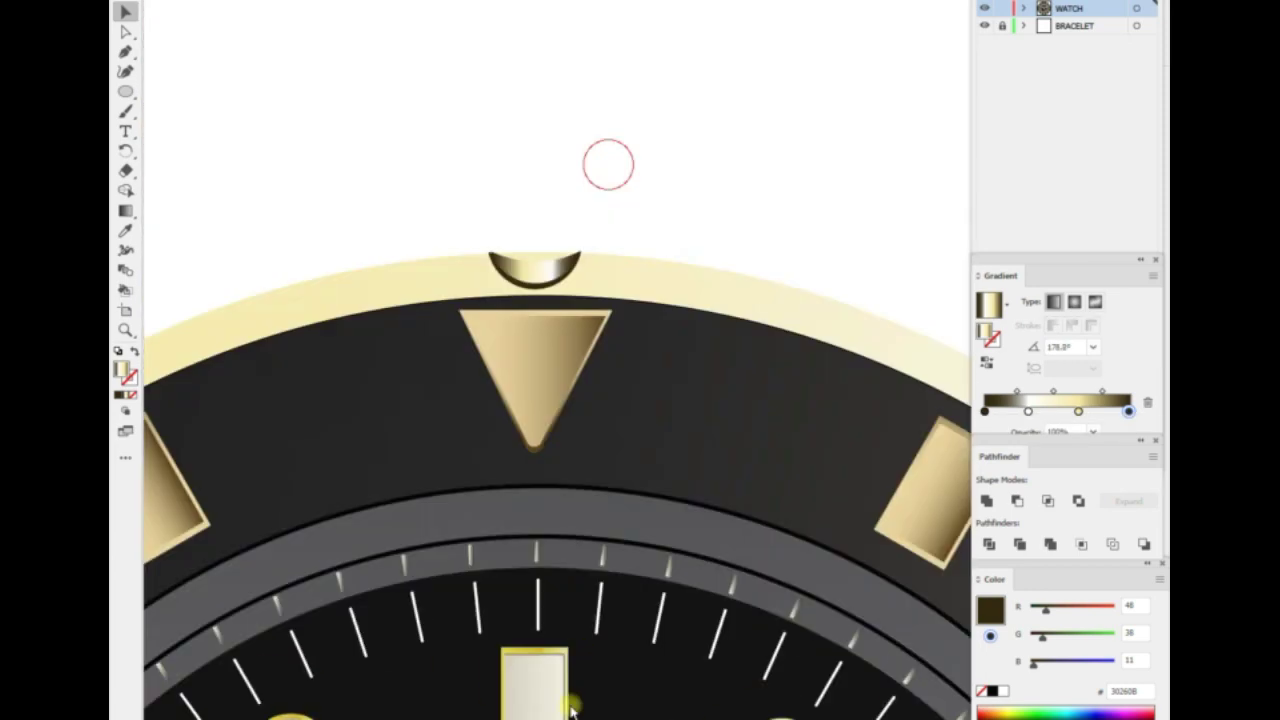
{"action": "left_click", "coordinate": [538, 310]}
{"action": "left_click", "coordinate": [580, 206]}
{"action": "key", "text": "ctrl+plus"}
{"action": "left_click", "coordinate": [449, 270]}
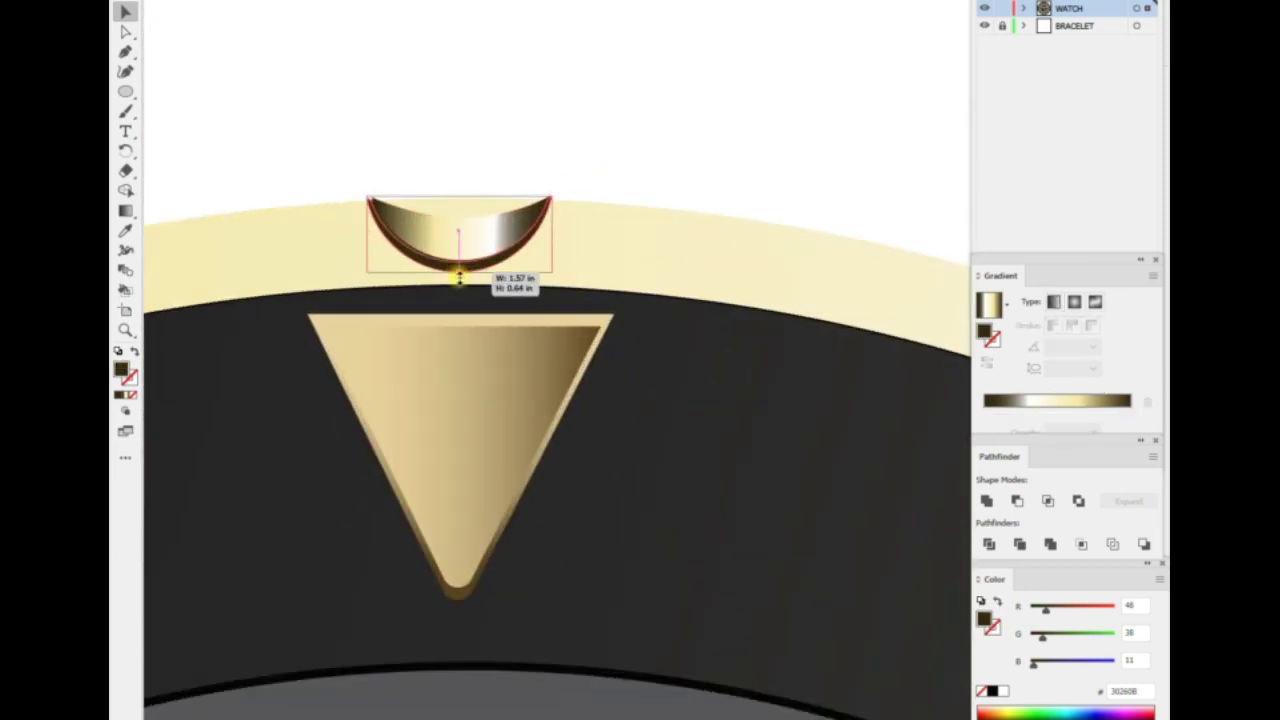
{"action": "key", "text": "a"}
{"action": "left_click", "coordinate": [514, 126]}
{"action": "left_click", "coordinate": [457, 245]}
{"action": "key", "text": "v"}
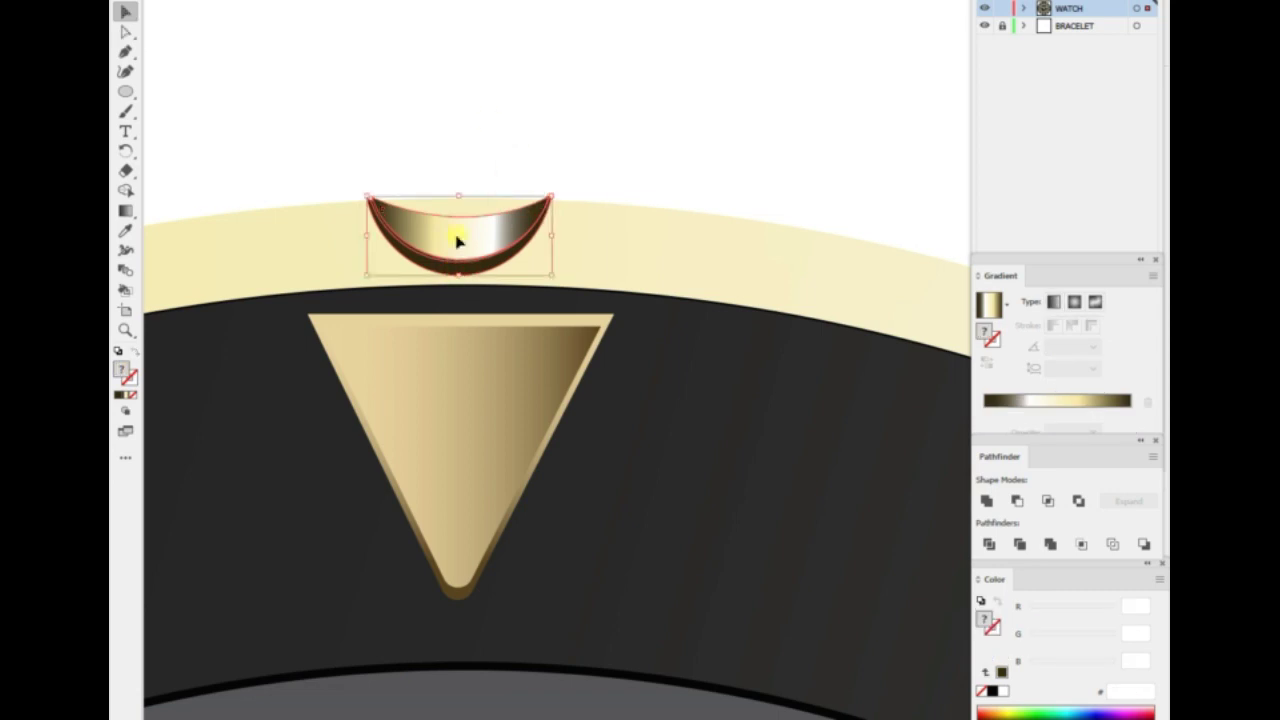
{"action": "key", "text": "comma"}
{"action": "left_click", "coordinate": [532, 117]}
{"action": "key", "text": "ctrl+z"}
{"action": "key", "text": "ctrl+z"}
{"action": "left_click_drag", "start_coordinate": [329, 143], "coordinate": [571, 234]}
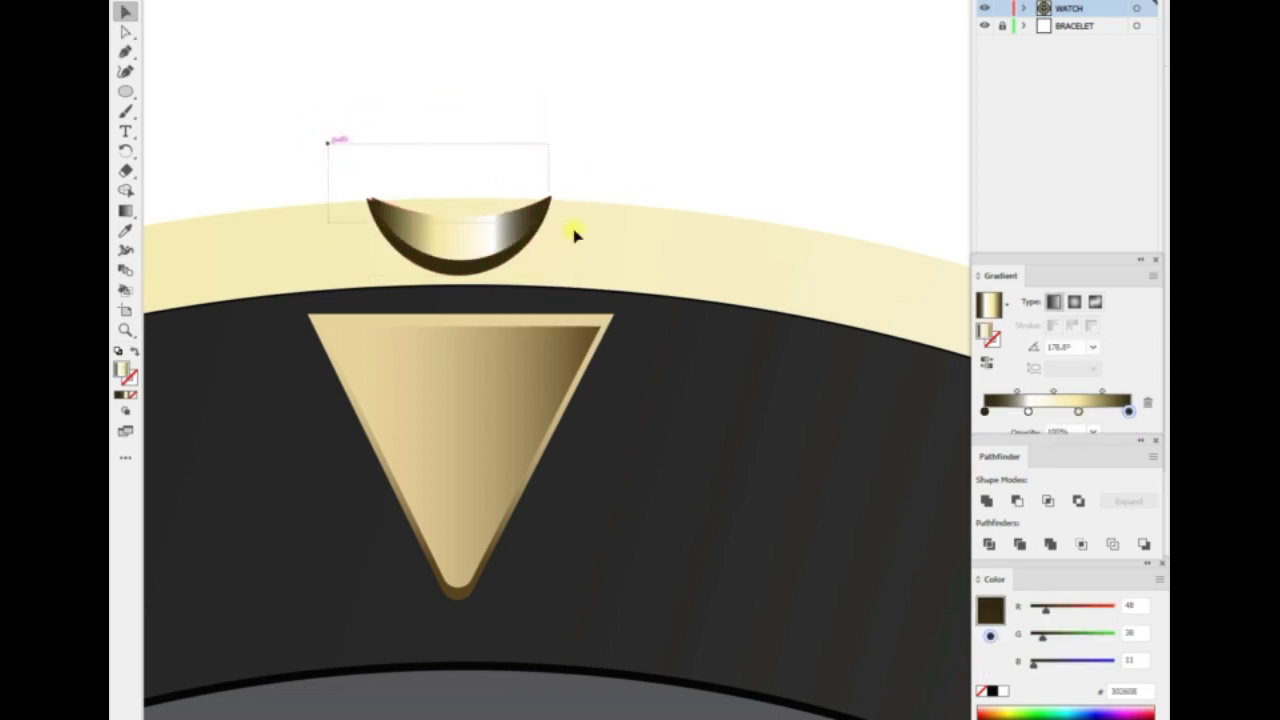
Copy the top cap rotated 180° and move it to the bezel's bottom edge.
{"action": "key", "text": "ctrl+minus"}
{"action": "scroll", "coordinate": [466, 149], "scroll_direction": "down", "scroll_amount": 4}
{"action": "right_click", "coordinate": [557, 78]}
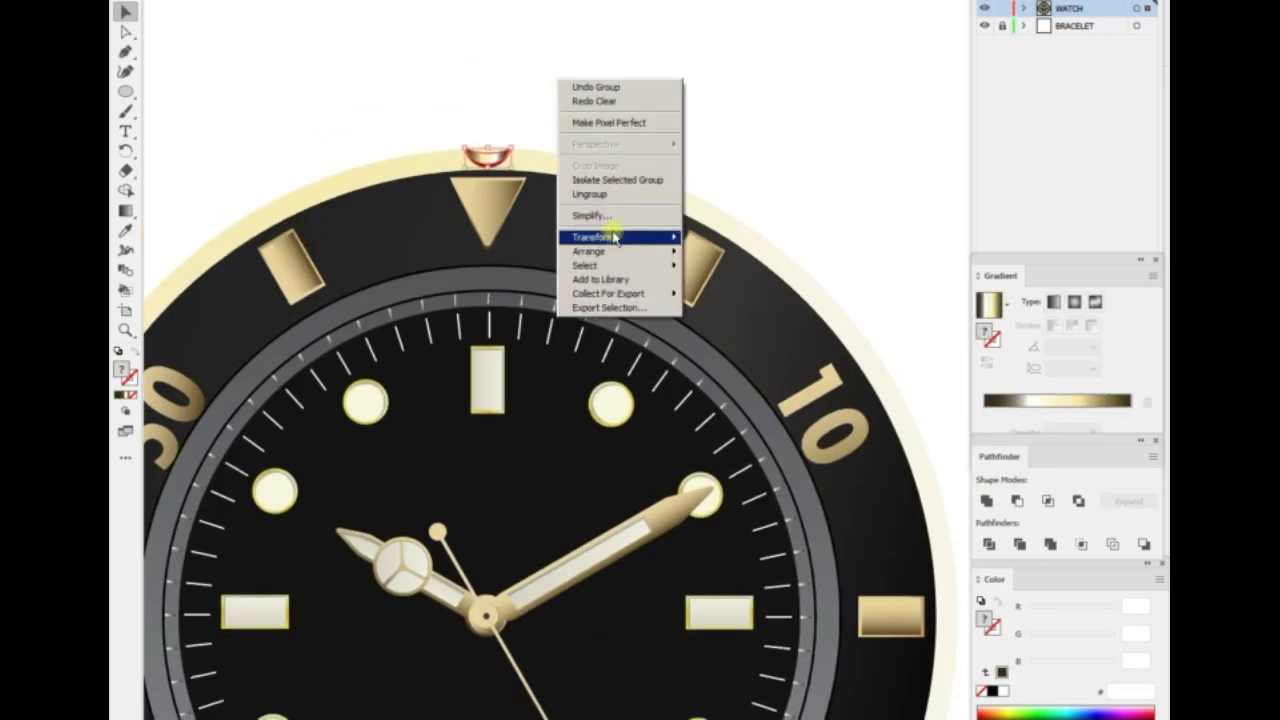
{"action": "left_click", "coordinate": [720, 283]}
{"action": "left_click", "coordinate": [829, 395]}
{"action": "scroll", "coordinate": [614, 271], "scroll_direction": "down", "scroll_amount": 3}
{"action": "scroll", "coordinate": [514, 206], "scroll_direction": "up", "scroll_amount": 1}
{"action": "scroll", "coordinate": [549, 137], "scroll_direction": "up", "scroll_amount": 3}
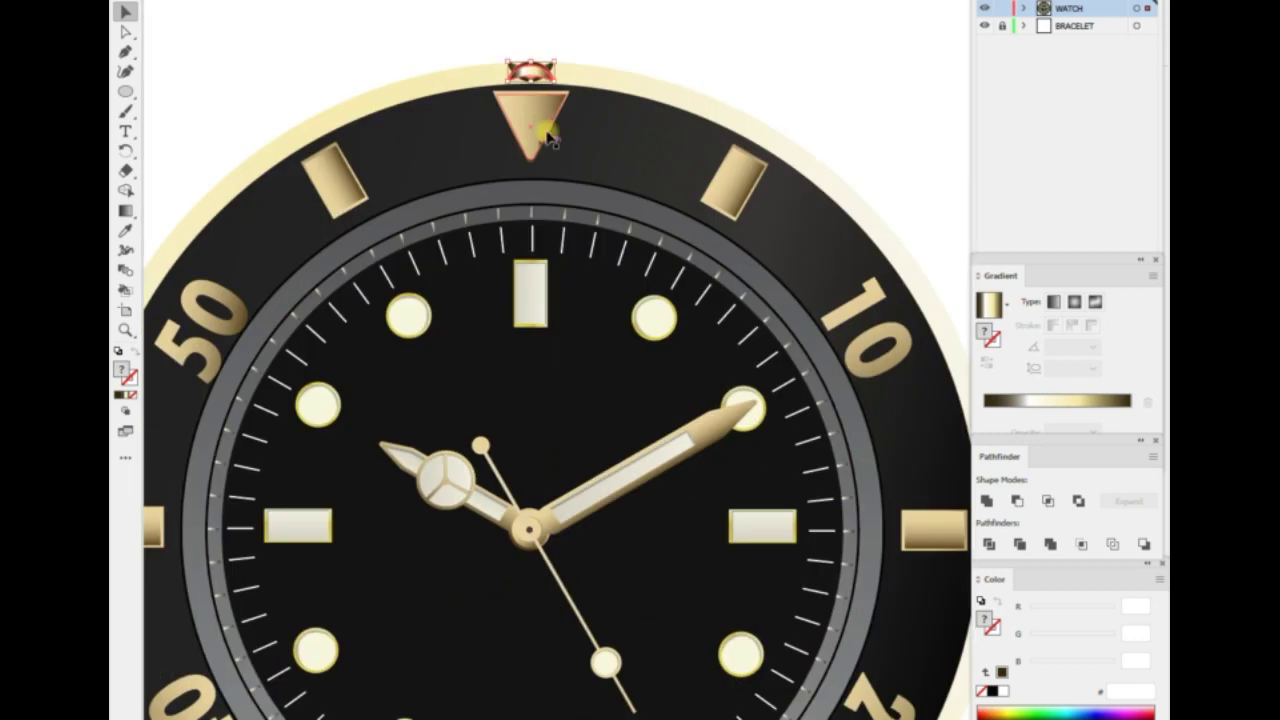
{"action": "scroll", "coordinate": [527, 600], "scroll_direction": "down", "scroll_amount": 5}
{"action": "left_click_drag", "start_coordinate": [514, 214], "coordinate": [518, 608]}
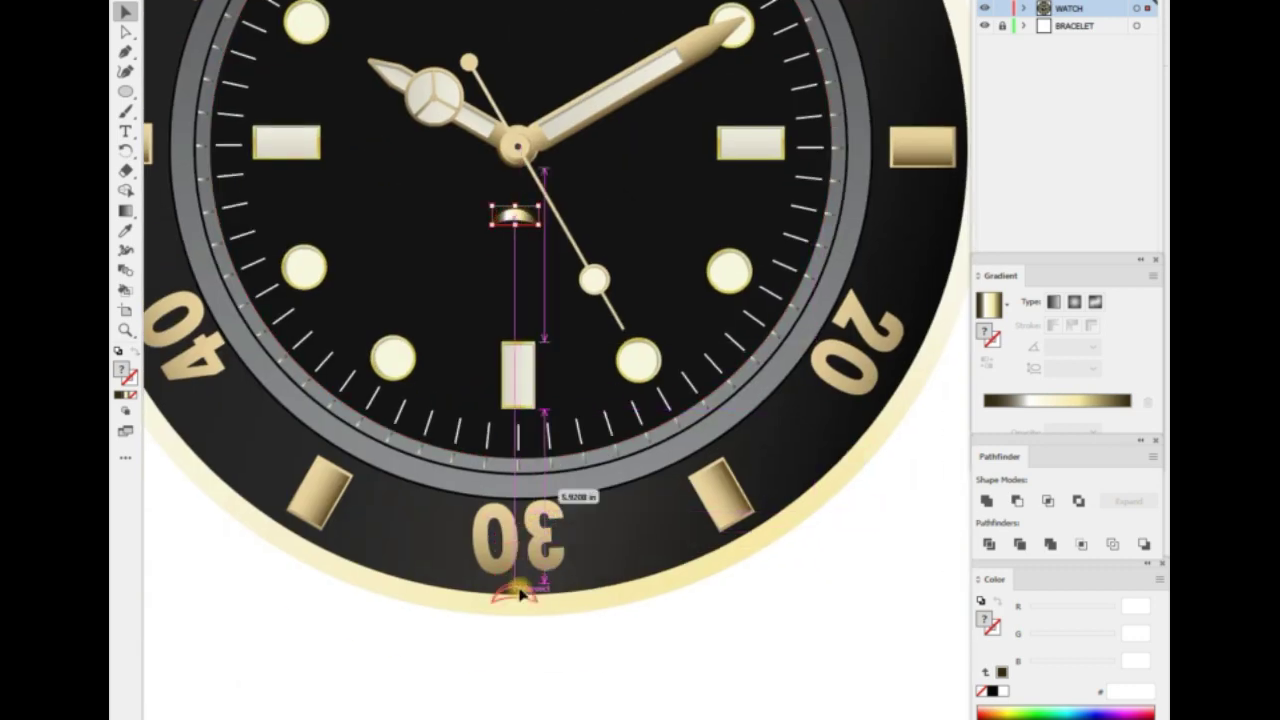
Select both the bottom and top caps together.
{"action": "scroll", "coordinate": [518, 608], "scroll_direction": "up", "scroll_amount": 2}
{"action": "scroll", "coordinate": [423, 463], "scroll_direction": "up", "scroll_amount": 2}
{"action": "left_click", "coordinate": [394, 520]}
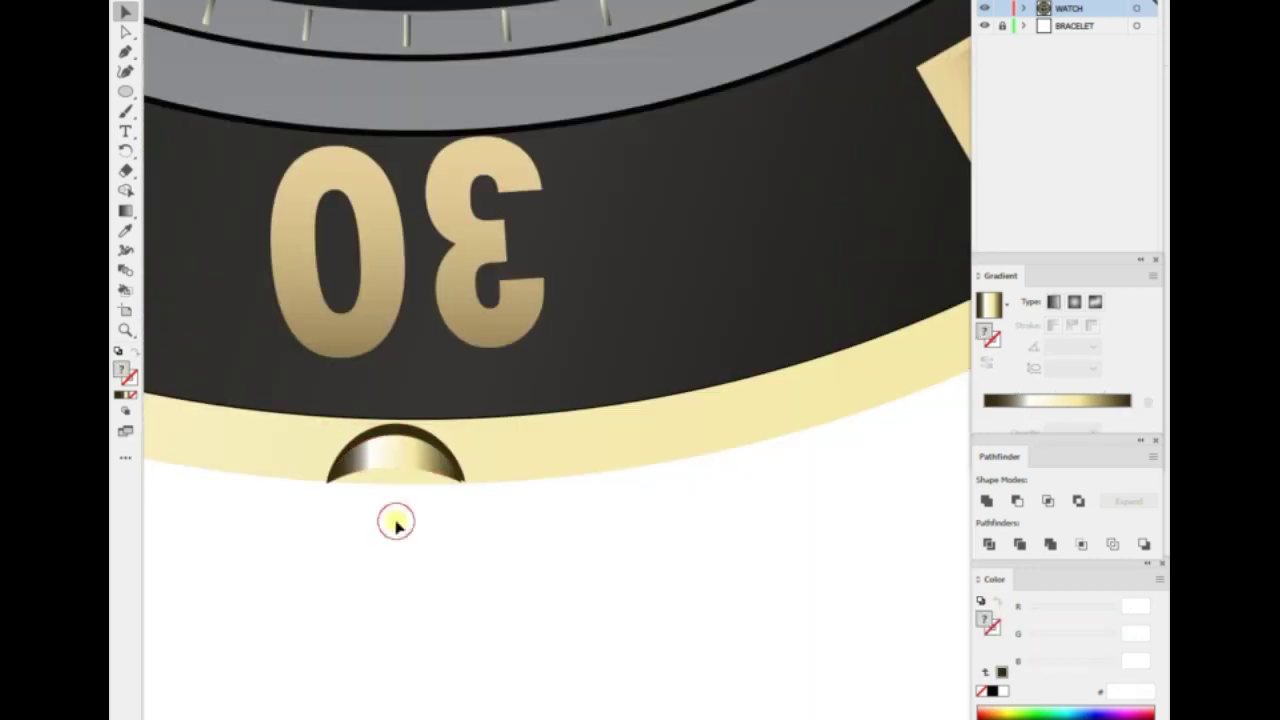
{"action": "key", "text": "ctrl+0"}
{"action": "left_click", "coordinate": [515, 433]}
{"action": "left_click", "coordinate": [516, 128], "text": "shift"}
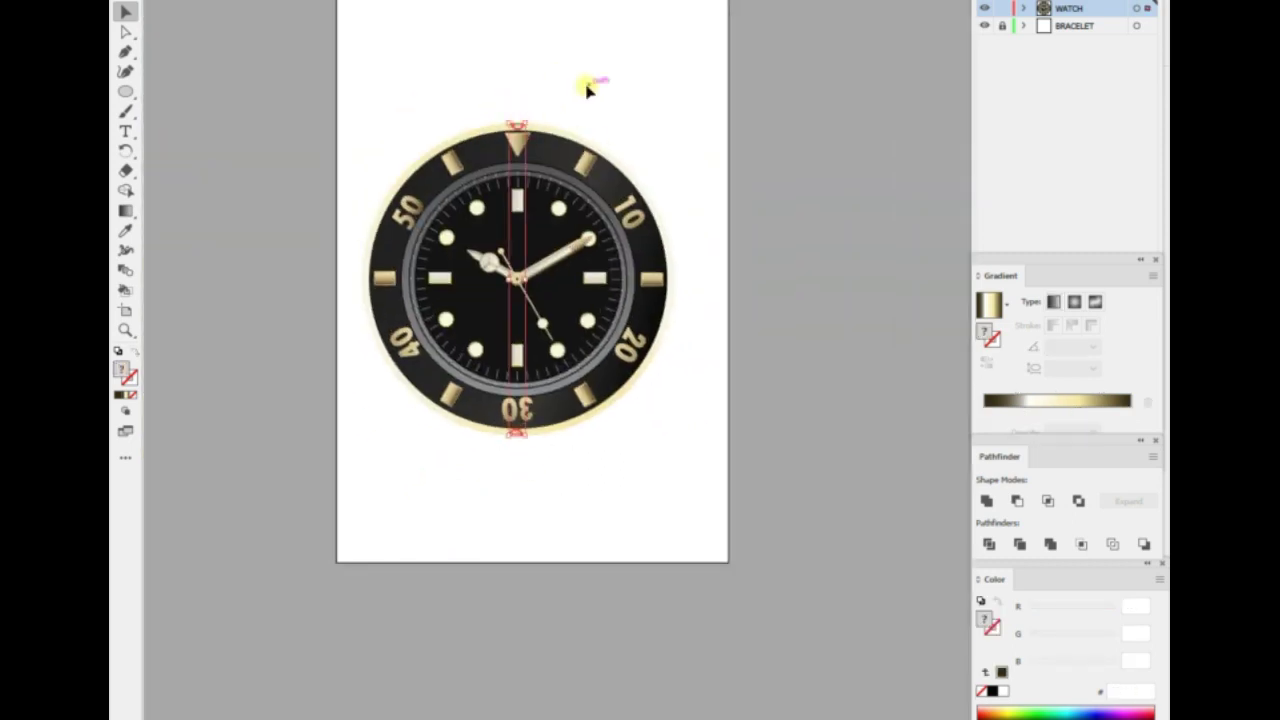
Rotate the two caps by 60°.
{"action": "right_click", "coordinate": [584, 56]}
{"action": "left_click", "coordinate": [714, 246]}
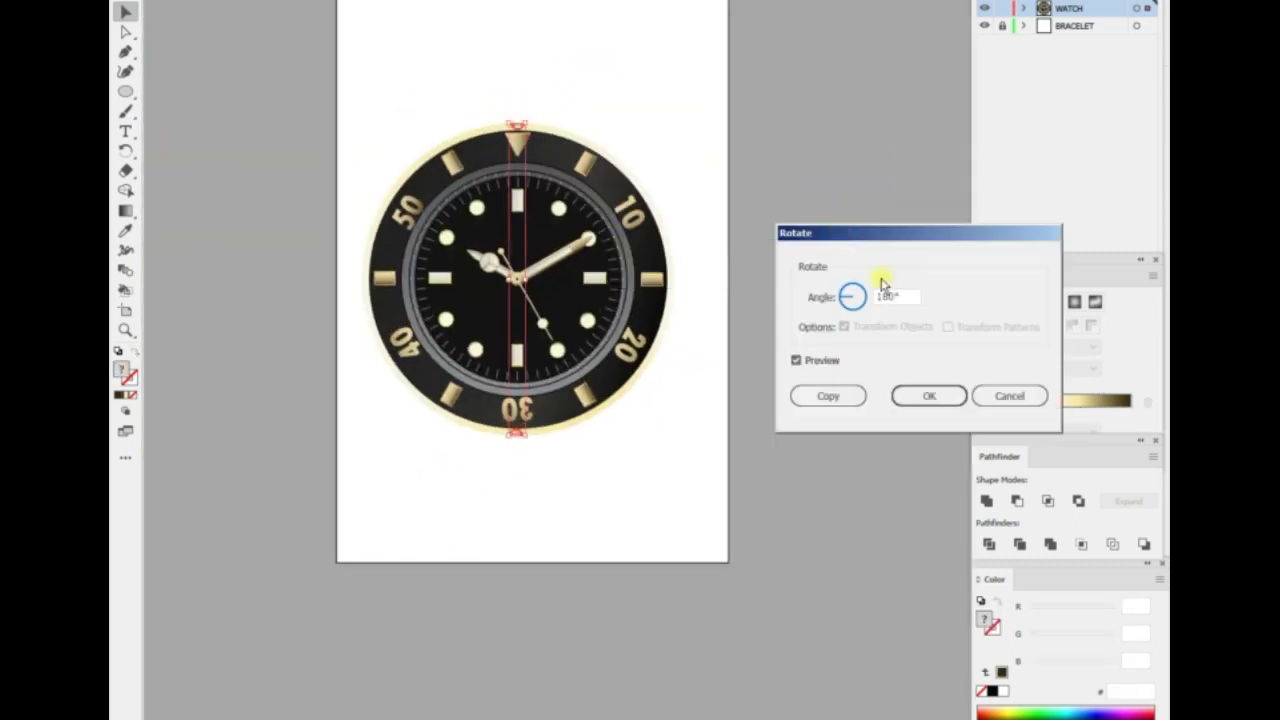
{"action": "left_click", "coordinate": [812, 362]}
{"action": "key", "text": "Return"}
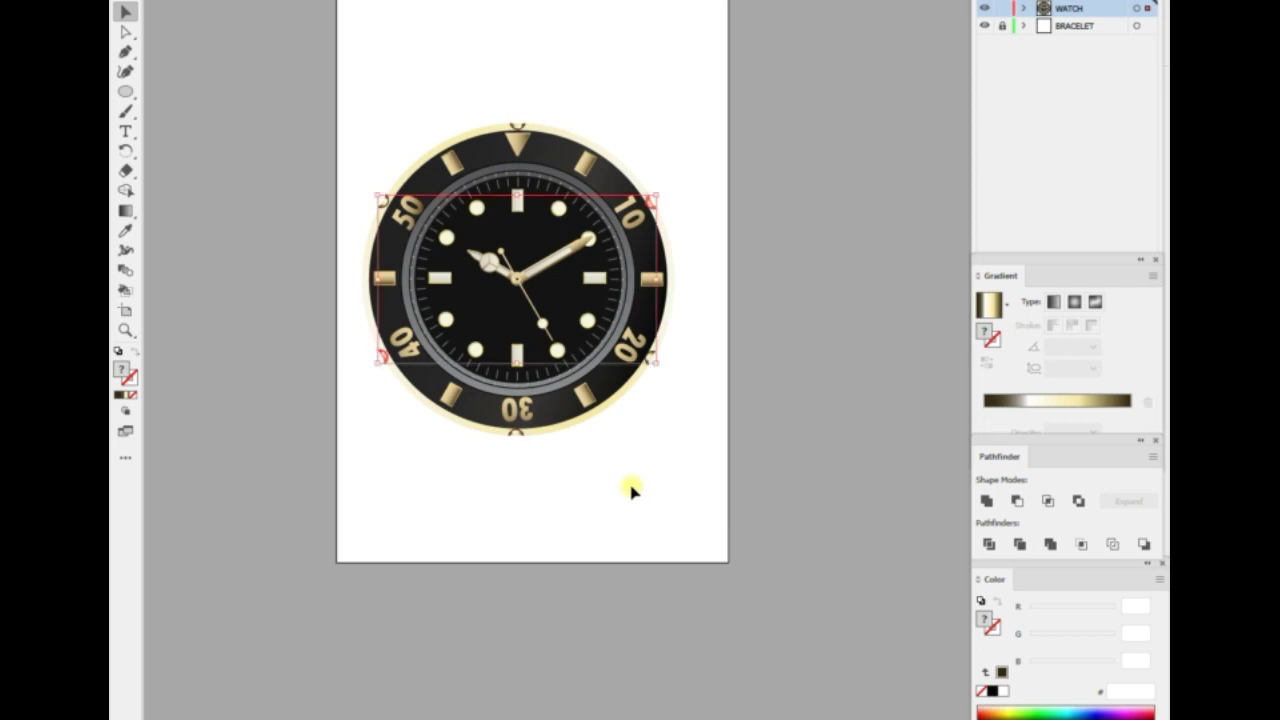
{"action": "left_click", "coordinate": [631, 490]}
Copy the caps in repeated 6° rotations so they circle the bezel.
{"action": "left_click", "coordinate": [385, 355], "text": "shift"}
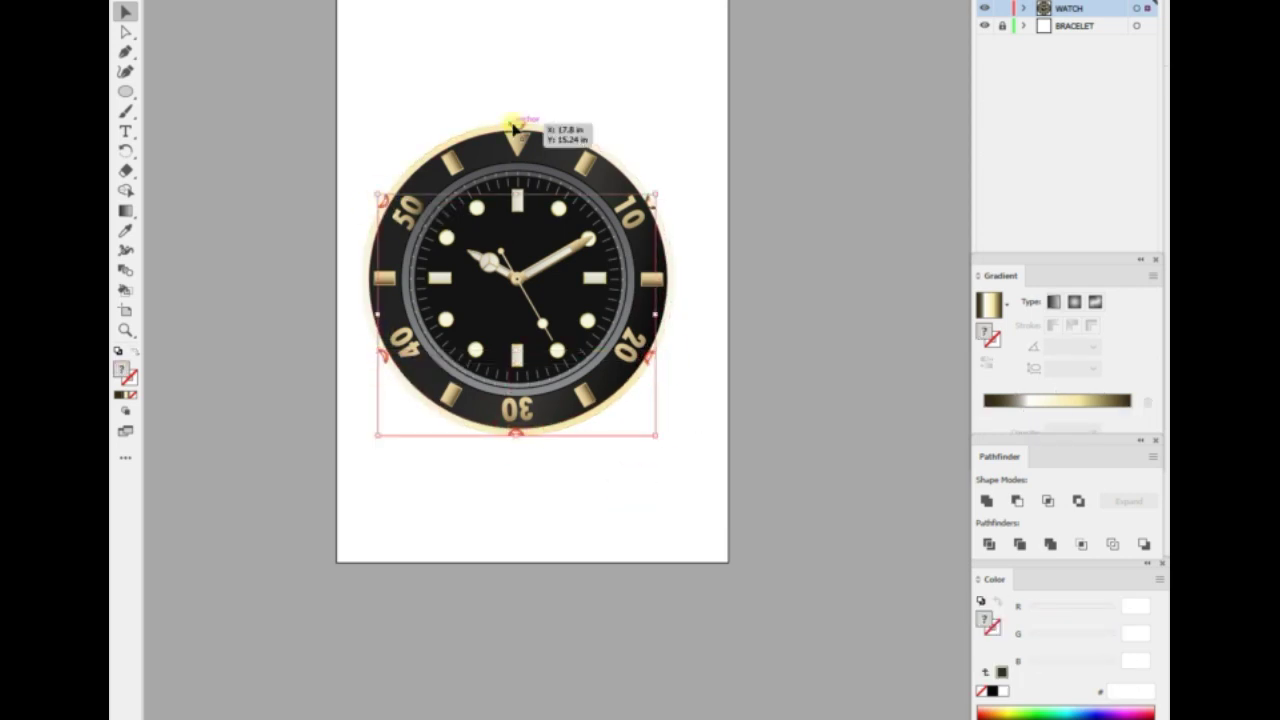
{"action": "right_click", "coordinate": [728, 222]}
{"action": "left_click", "coordinate": [872, 410]}
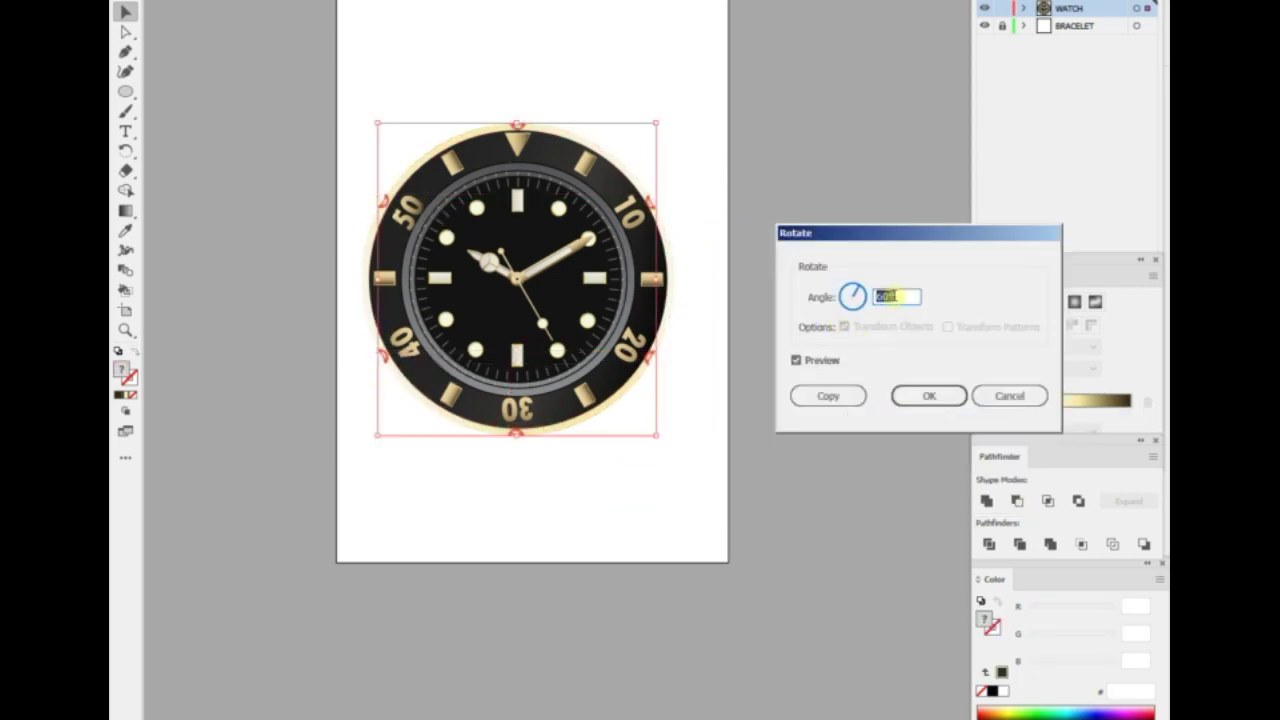
{"action": "left_click", "coordinate": [829, 396]}
{"action": "right_click", "coordinate": [634, 398]}
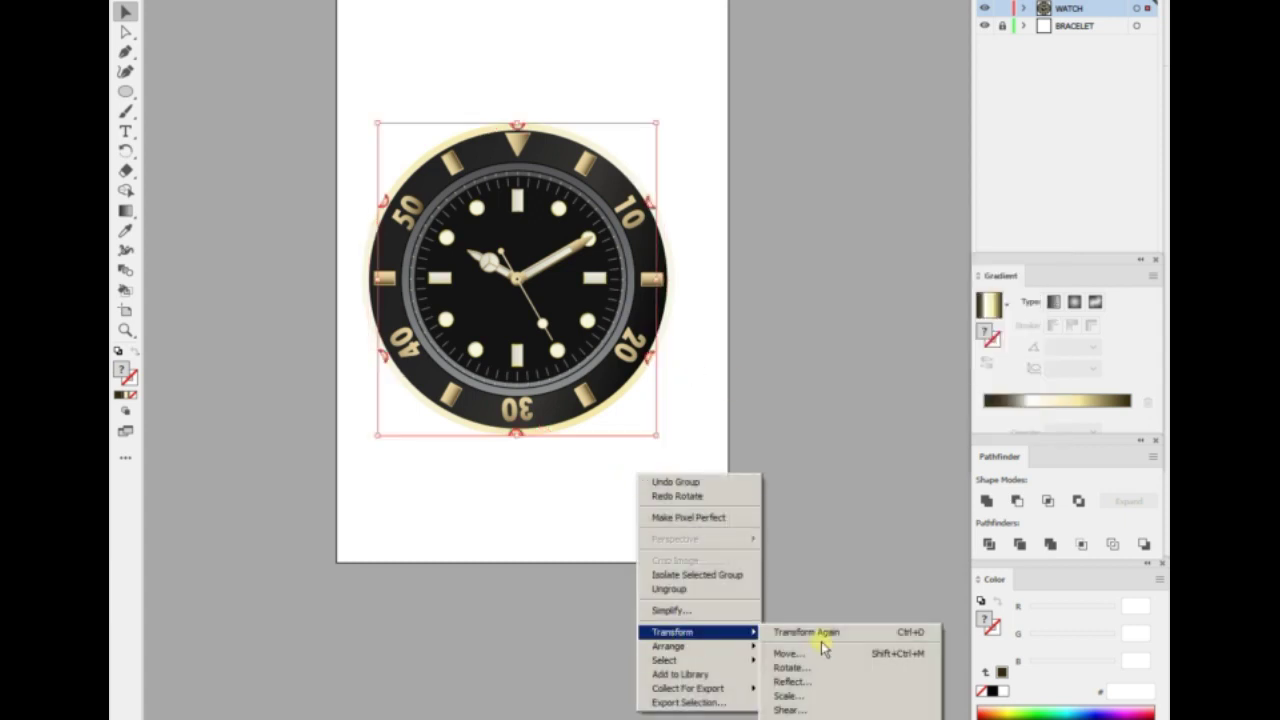
{"action": "left_click", "coordinate": [803, 506]}
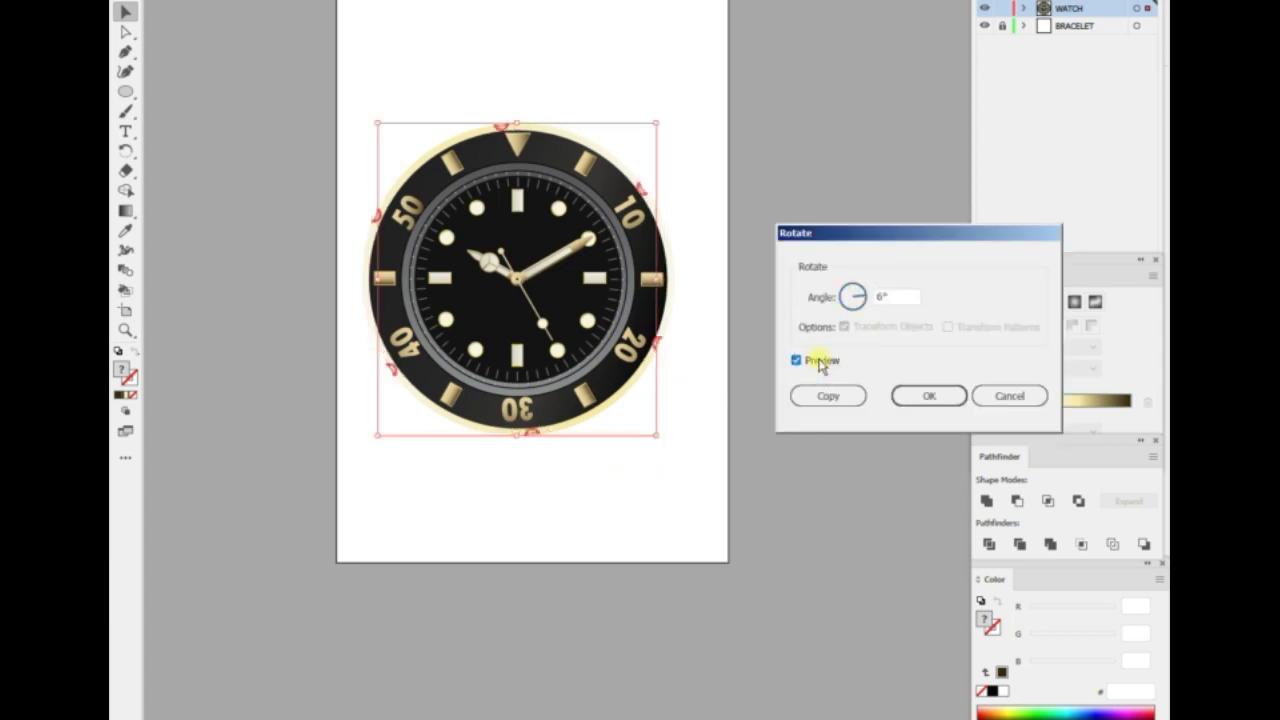
{"action": "left_click", "coordinate": [828, 396]}
{"action": "key", "text": "ctrl+plus"}
{"action": "key", "text": "ctrl+minus"}
{"action": "left_click", "coordinate": [533, 437]}
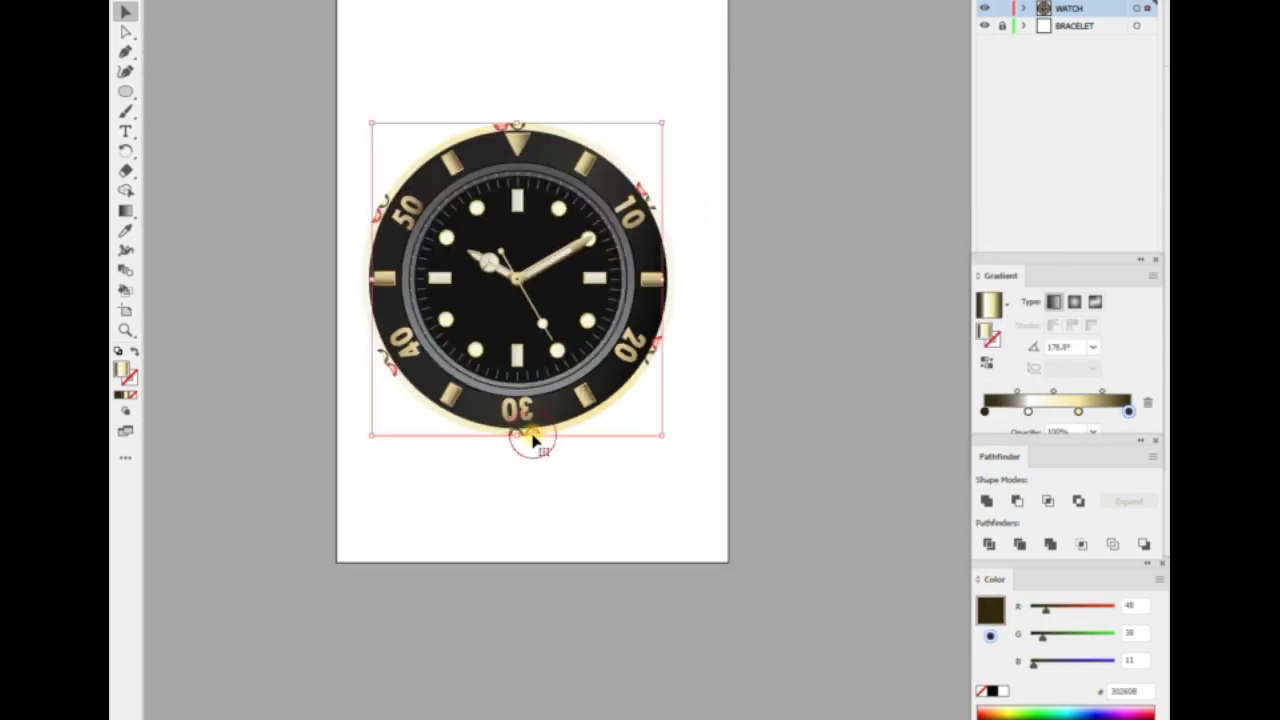
{"action": "left_click", "coordinate": [548, 492]}
Give the outer bezel ring a gradient fill running across the watch.
{"action": "scroll", "coordinate": [537, 526], "scroll_direction": "up", "scroll_amount": 3}
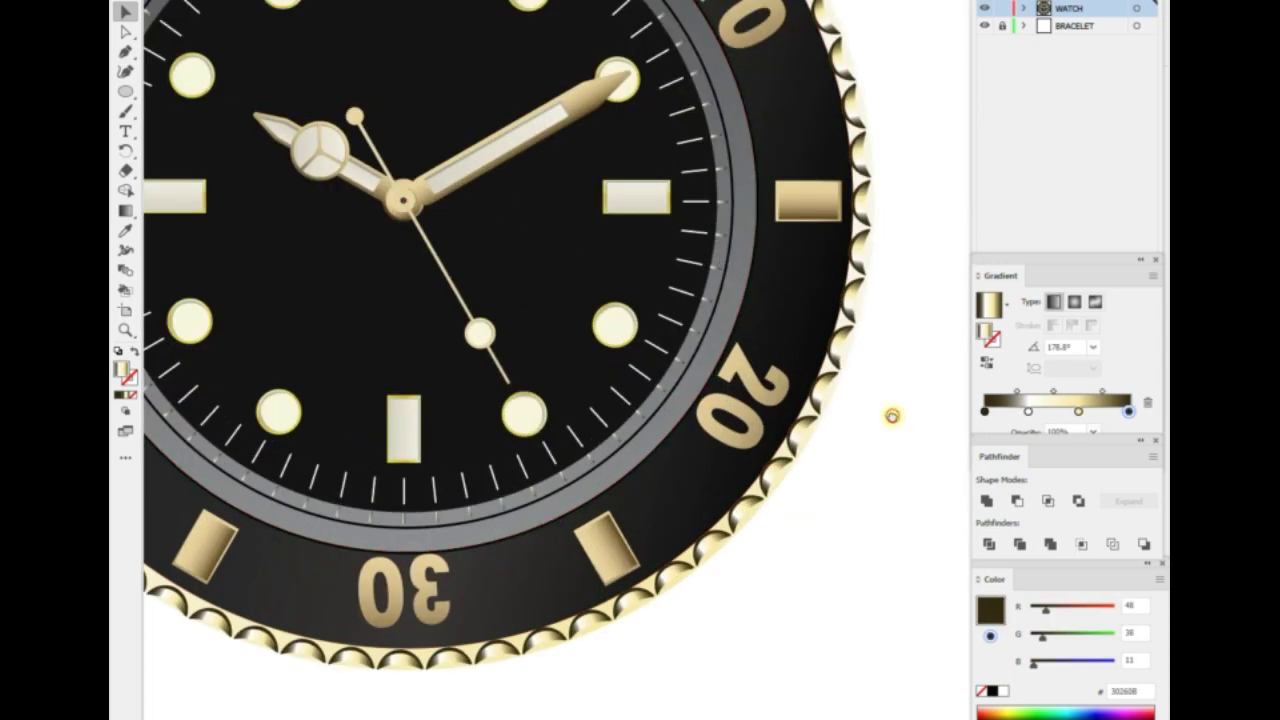
{"action": "scroll", "coordinate": [891, 417], "scroll_direction": "up", "scroll_amount": 5}
{"action": "scroll", "coordinate": [760, 189], "scroll_direction": "down", "scroll_amount": 3}
{"action": "left_click_drag", "start_coordinate": [692, 185], "coordinate": [699, 193]}
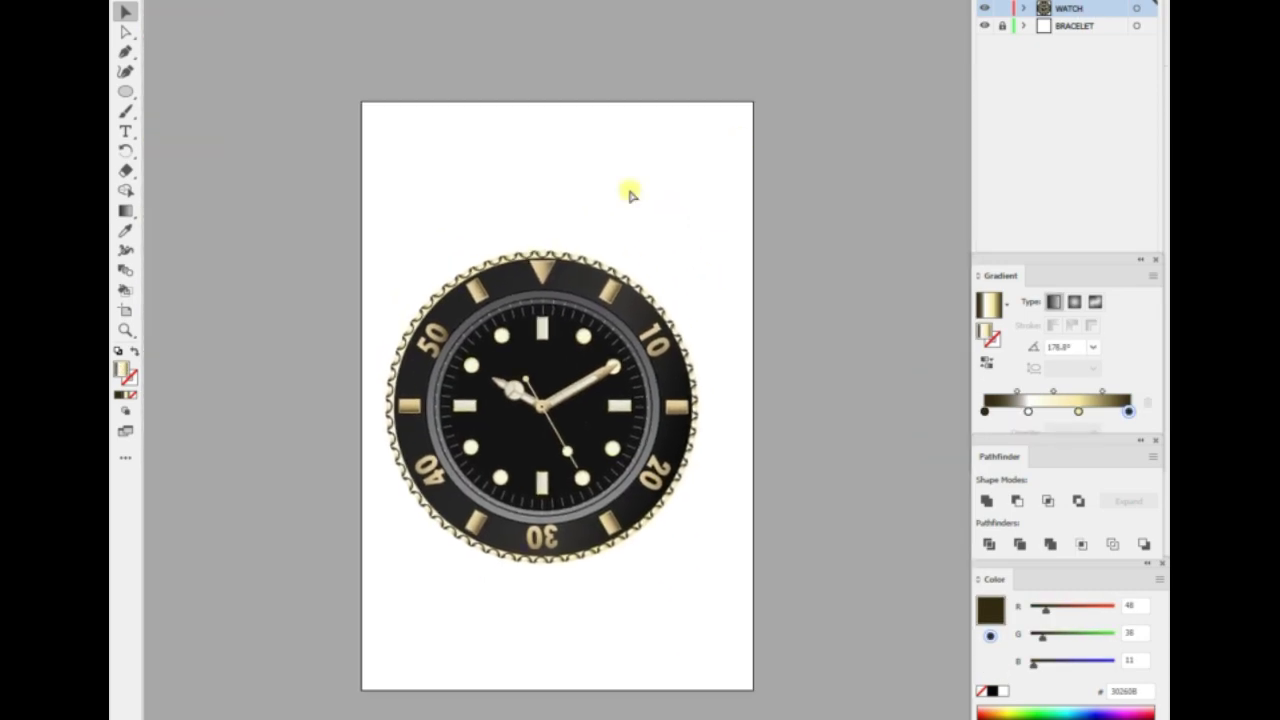
{"action": "scroll", "coordinate": [630, 195], "scroll_direction": "up", "scroll_amount": 3}
{"action": "scroll", "coordinate": [686, 386], "scroll_direction": "down", "scroll_amount": 2}
{"action": "scroll", "coordinate": [443, 586], "scroll_direction": "down", "scroll_amount": 2}
{"action": "scroll", "coordinate": [435, 585], "scroll_direction": "down", "scroll_amount": 2}
{"action": "left_click", "coordinate": [435, 585]}
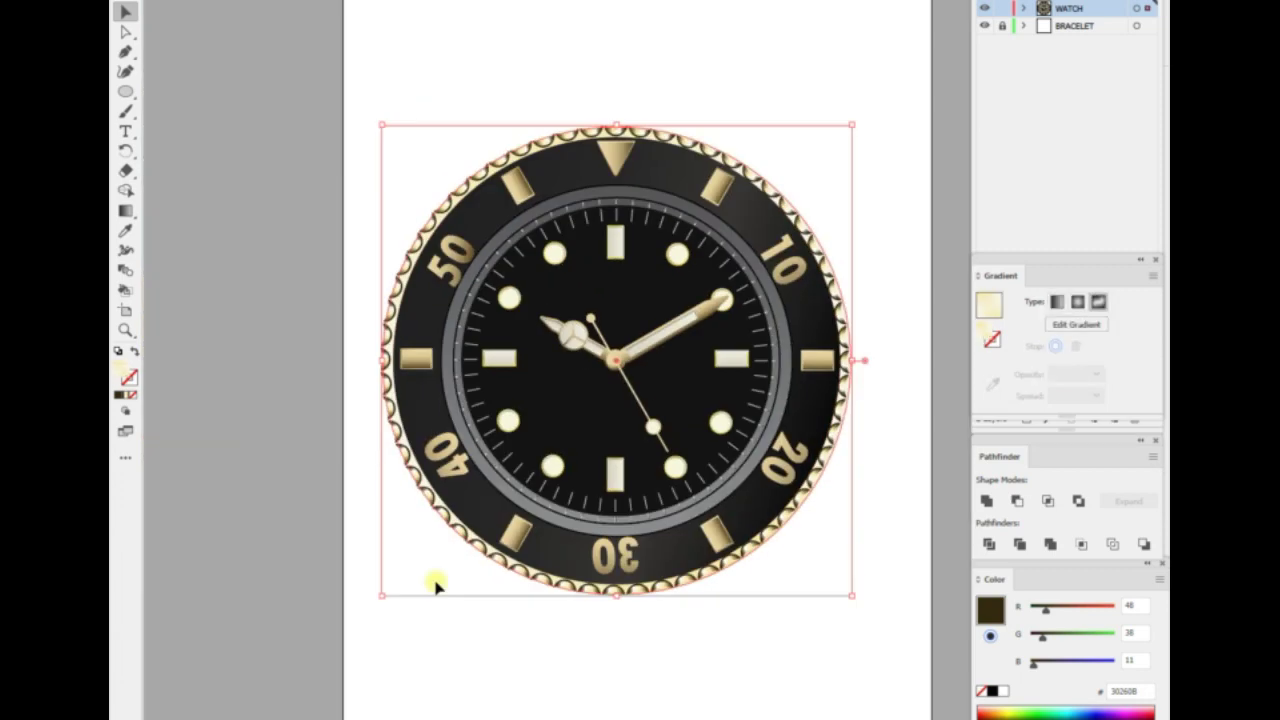
{"action": "left_click", "coordinate": [995, 312]}
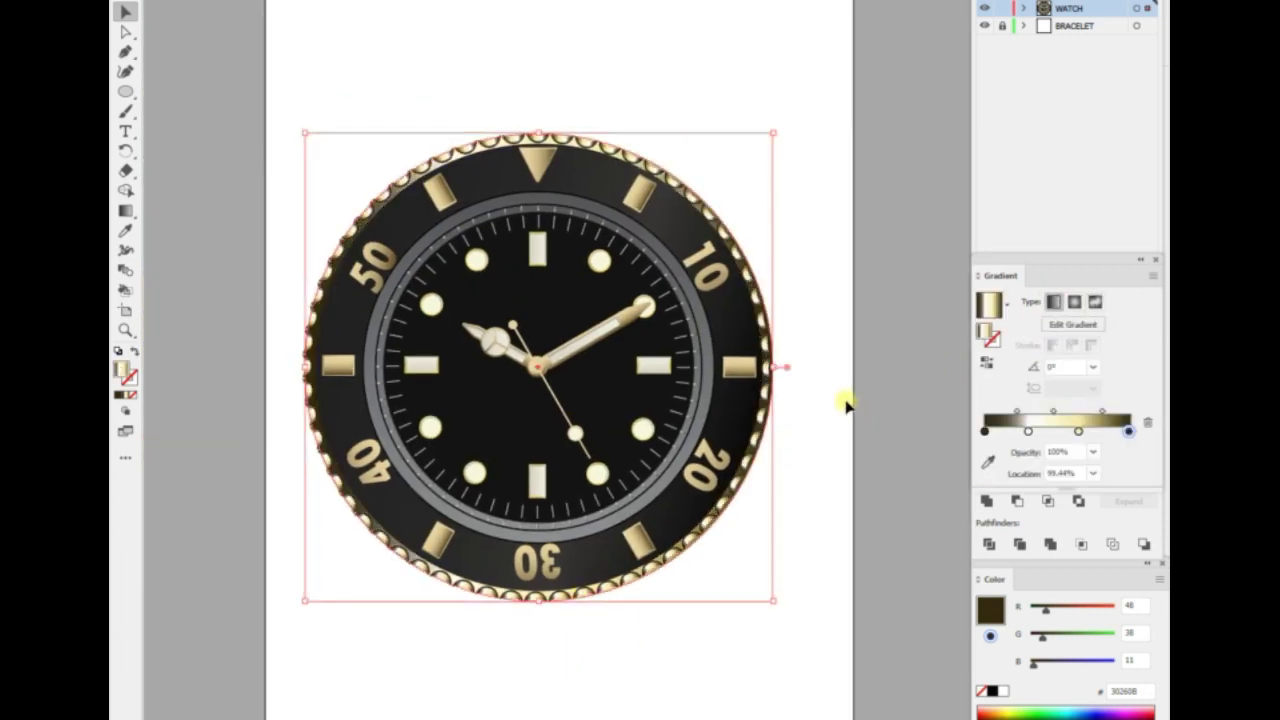
{"action": "key", "text": "g"}
{"action": "left_click_drag", "start_coordinate": [543, 125], "coordinate": [543, 557]}
{"action": "left_click_drag", "start_coordinate": [339, 345], "coordinate": [794, 394]}
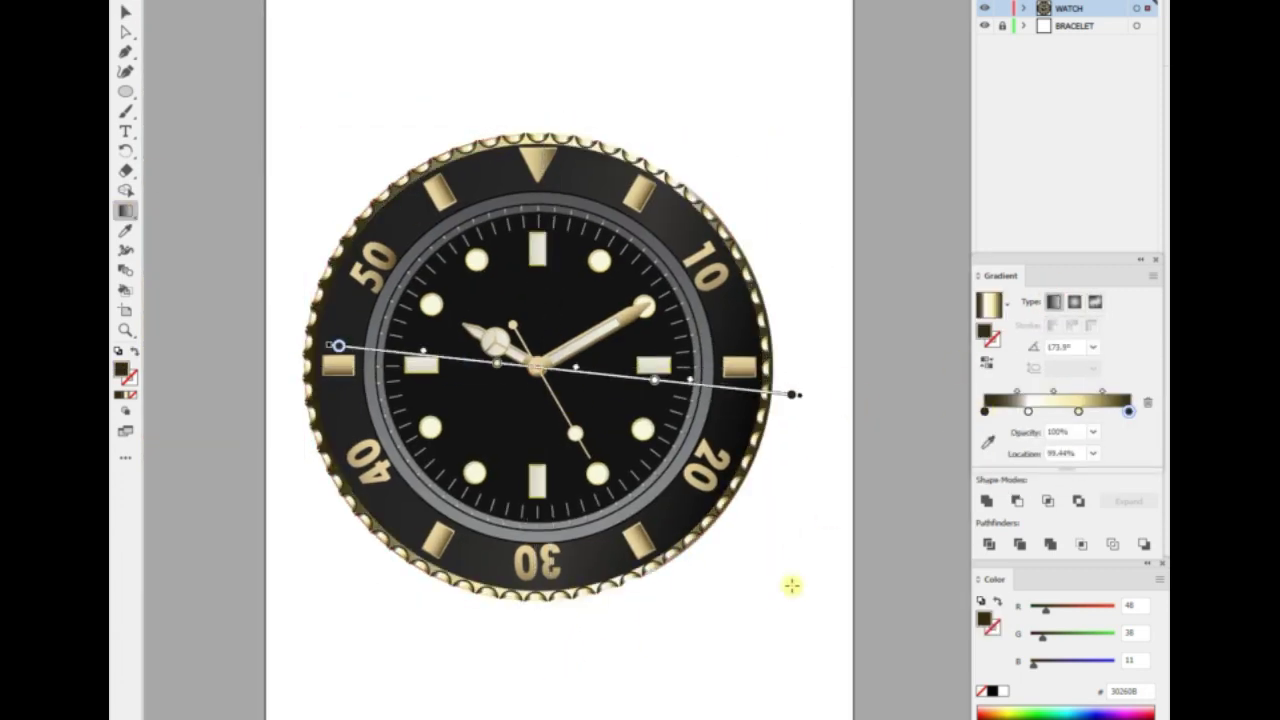
Reject an orange preset, redraw the gradient horizontally, and set its right end colour.
{"action": "left_click", "coordinate": [1007, 302]}
{"action": "left_click", "coordinate": [871, 329]}
{"action": "key", "text": "ctrl+z"}
{"action": "key", "text": "v"}
{"action": "left_click", "coordinate": [545, 570]}
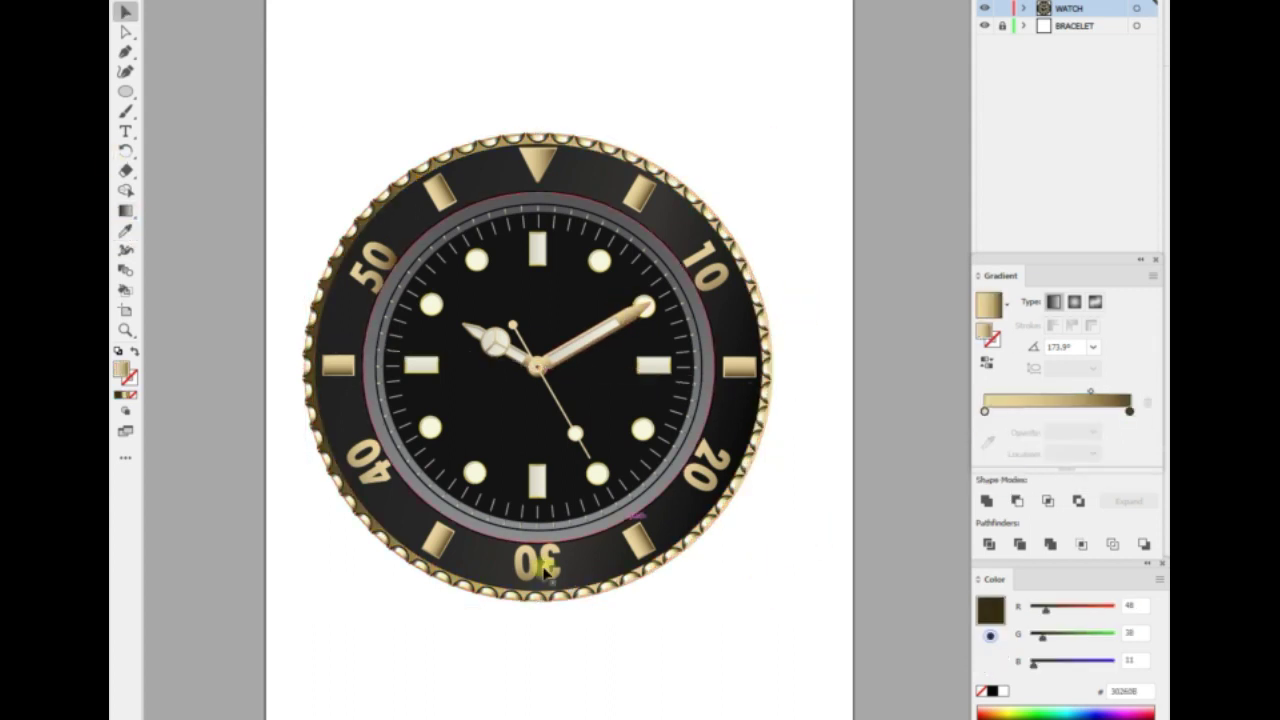
{"action": "left_click", "coordinate": [125, 210]}
{"action": "left_click_drag", "start_coordinate": [340, 370], "coordinate": [838, 360]}
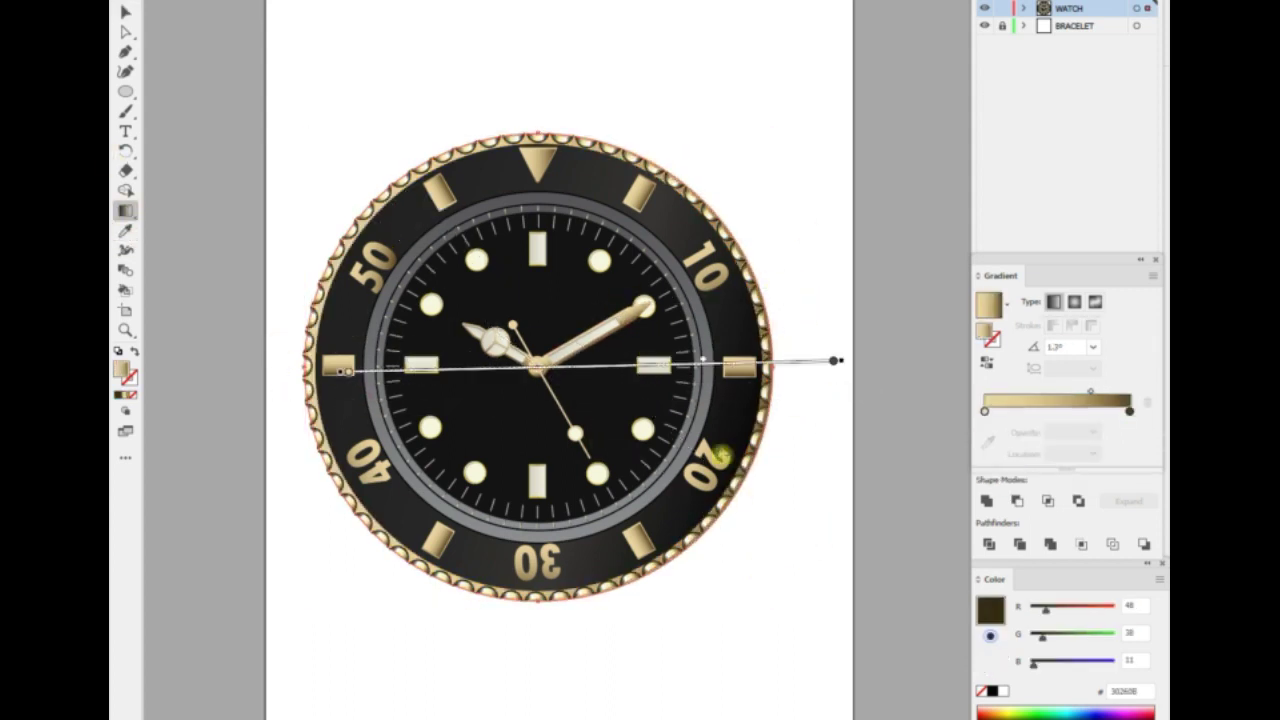
{"action": "left_click", "coordinate": [1128, 412]}
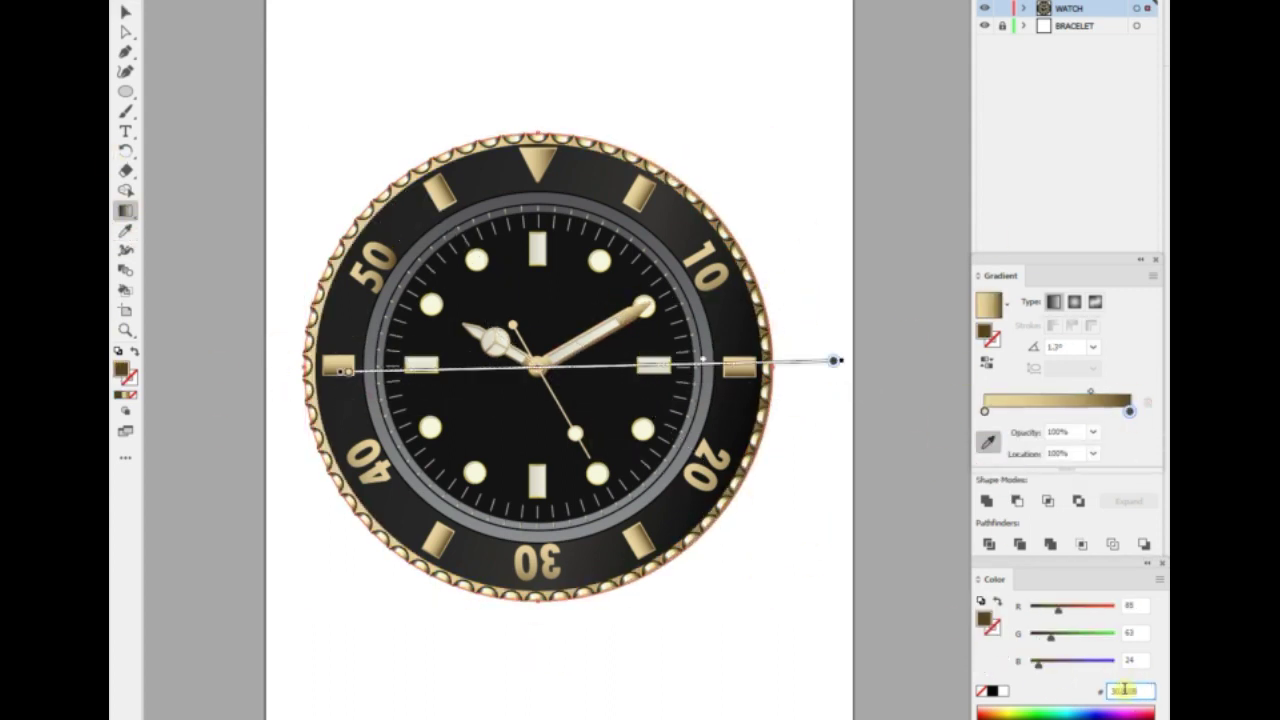
{"action": "key", "text": "v"}
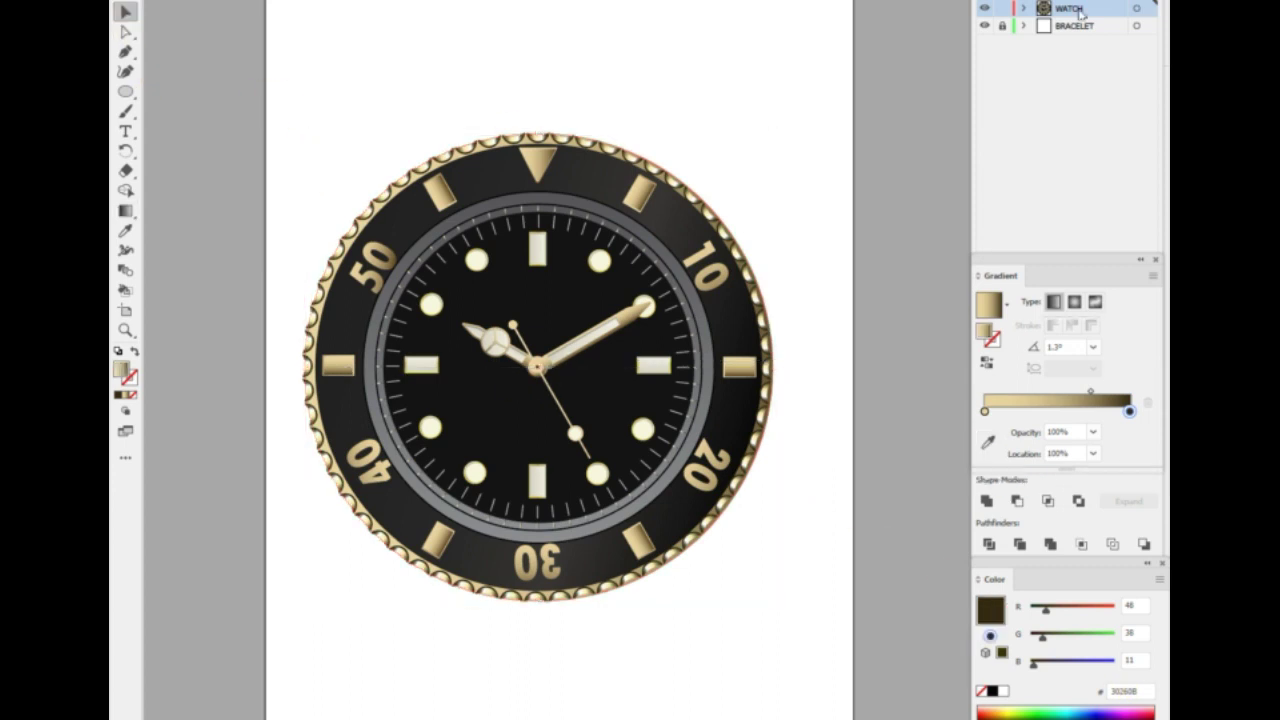
Set the gradient's left stop to pale yellow E8E19C and fit the artboard in view.
{"action": "left_click", "coordinate": [335, 265]}
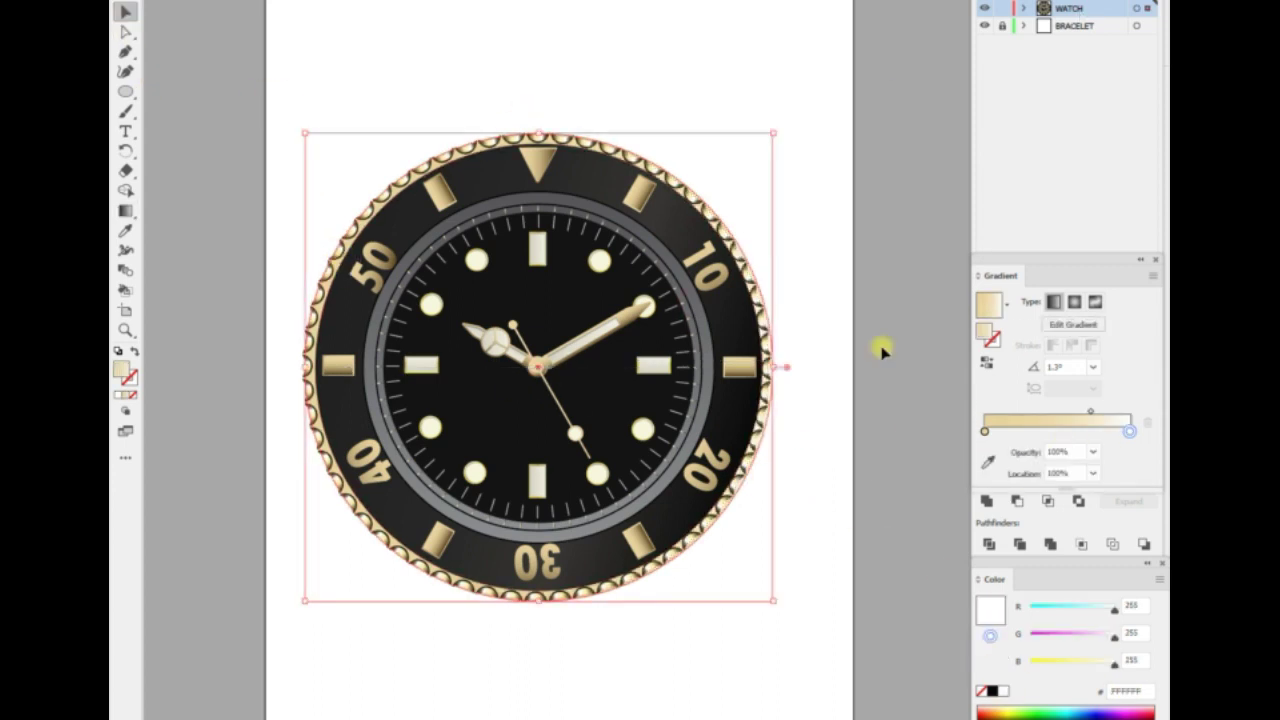
{"action": "key", "text": "g"}
{"action": "double_click", "coordinate": [985, 615]}
{"action": "type", "text": "E8E19C"}
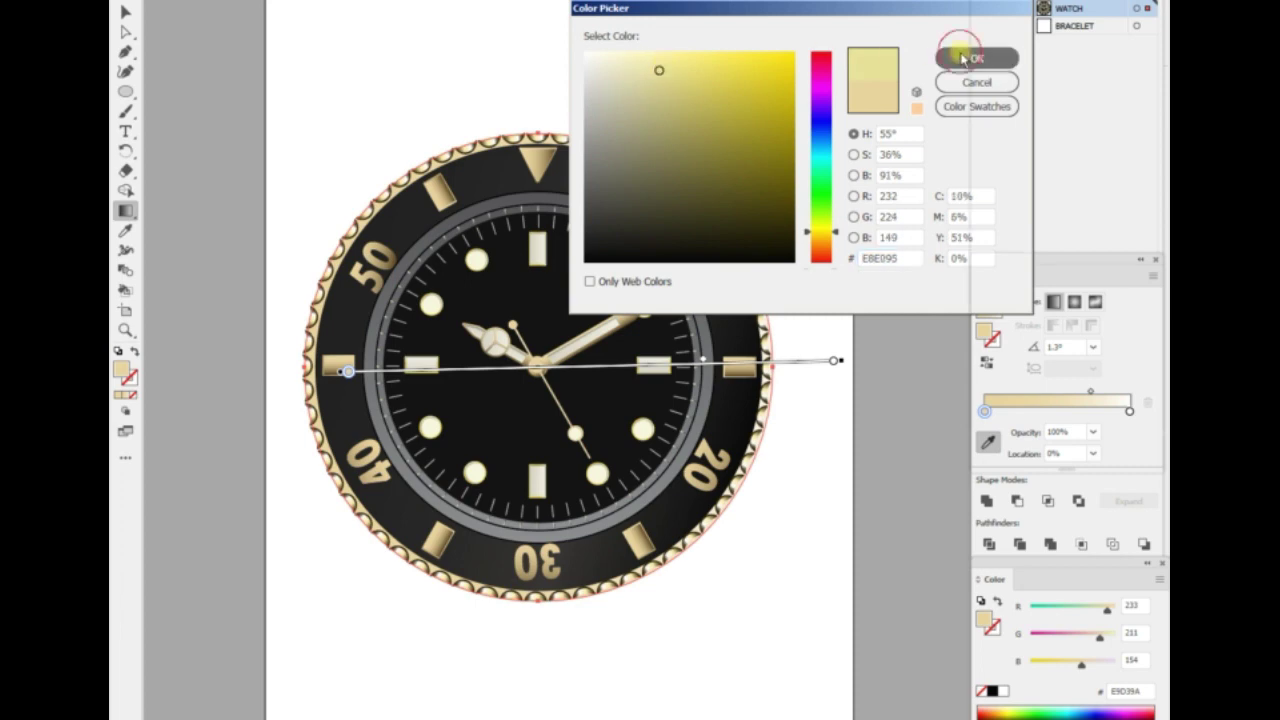
{"action": "left_click", "coordinate": [965, 58]}
{"action": "key", "text": "ctrl+minus"}
{"action": "key", "text": "ctrl+plus"}
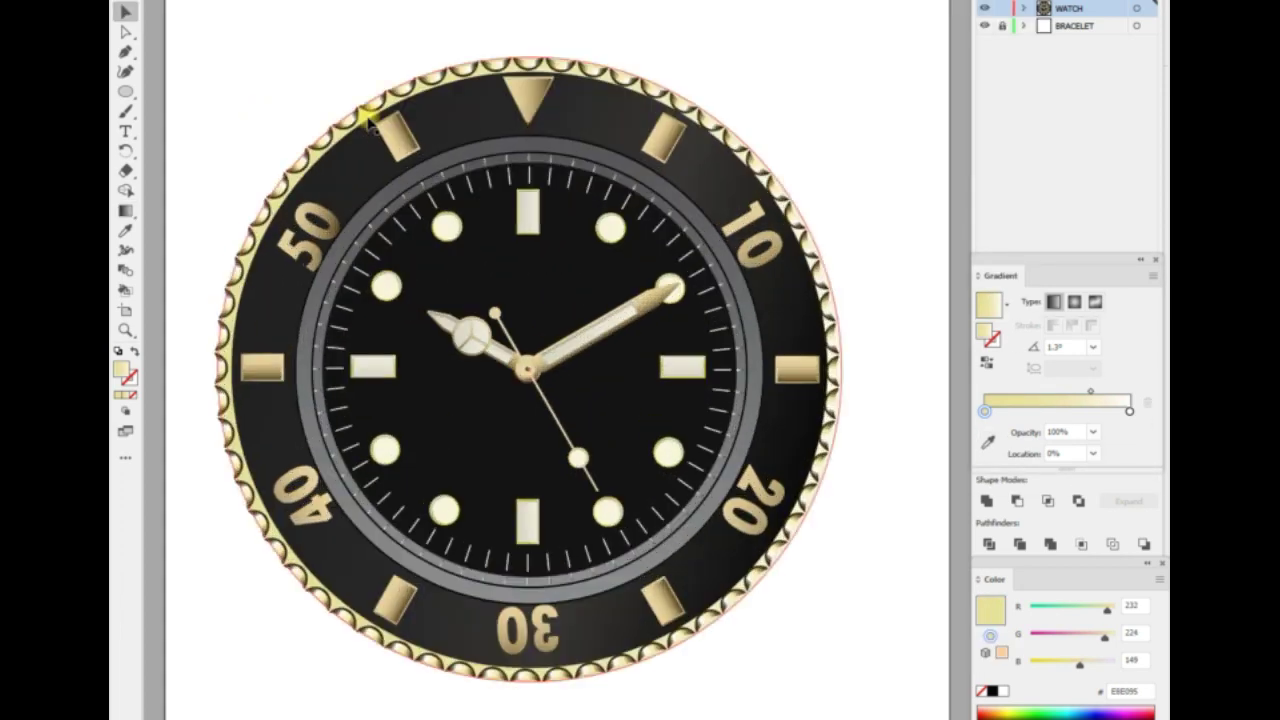
{"action": "left_click", "coordinate": [852, 366]}
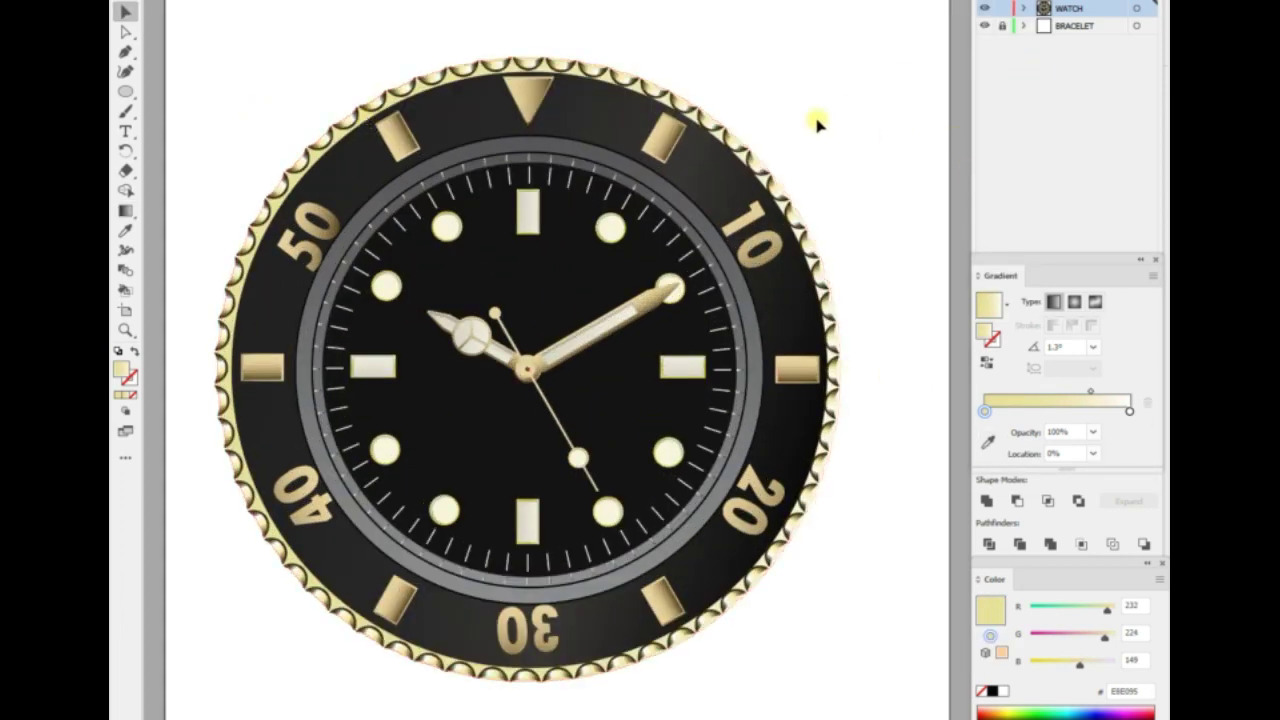
{"action": "key", "text": "ctrl+0"}
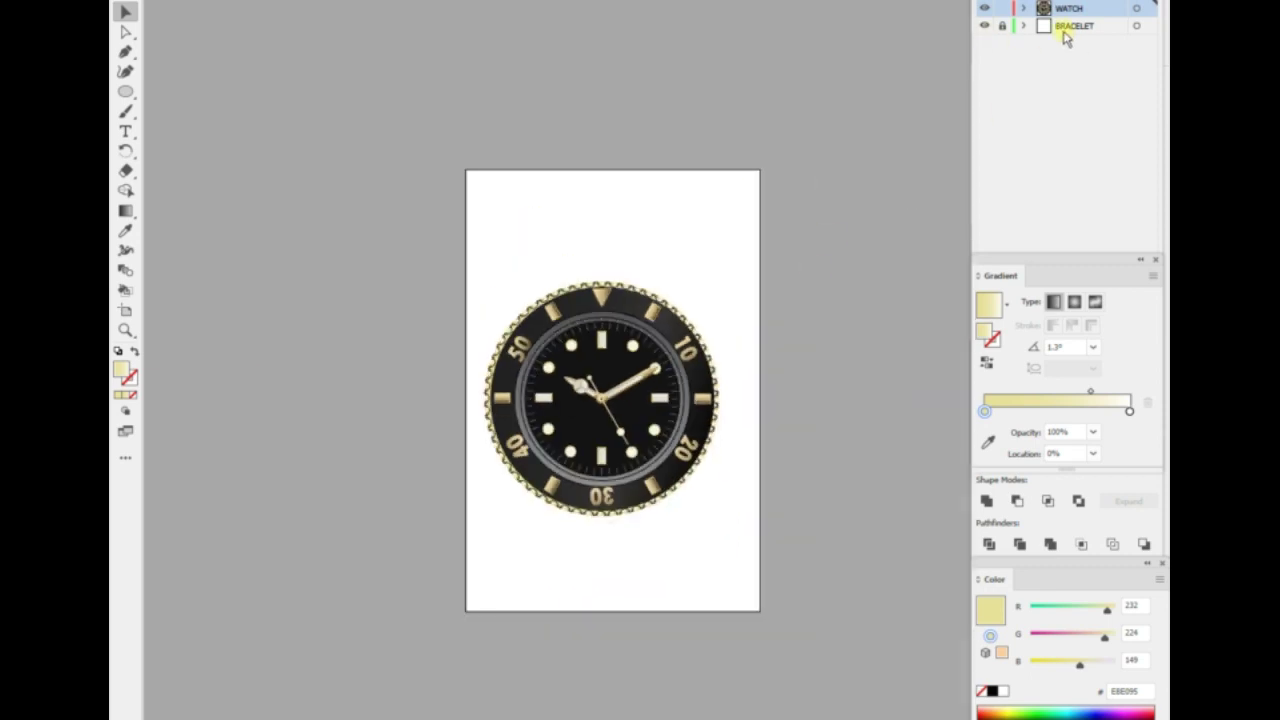
On the BRACELET layer, select the centre link below the 30 and give it a gradient fill.
{"action": "left_click", "coordinate": [1045, 33]}
{"action": "left_click", "coordinate": [991, 691]}
{"action": "key", "text": "ctrl+plus"}
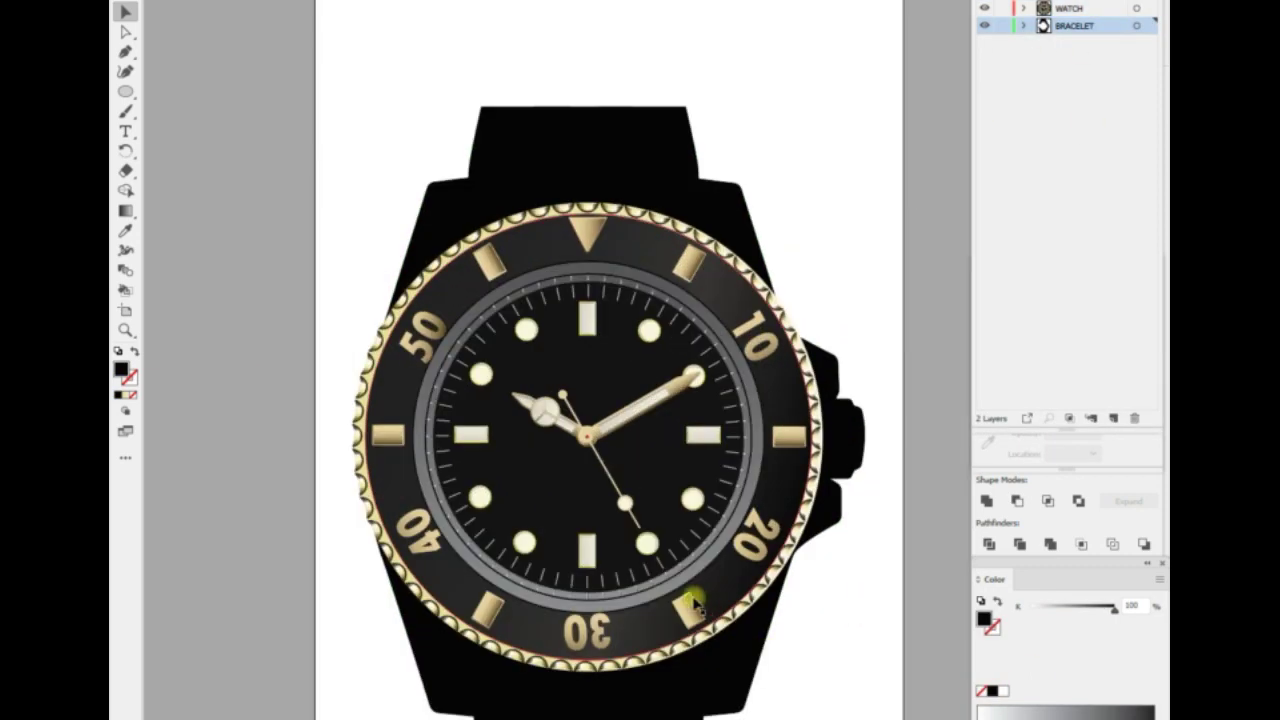
{"action": "scroll", "coordinate": [601, 565], "scroll_direction": "up", "scroll_amount": 2}
{"action": "scroll", "coordinate": [601, 565], "scroll_direction": "right", "scroll_amount": 3}
{"action": "left_click", "coordinate": [466, 557], "text": "shift"}
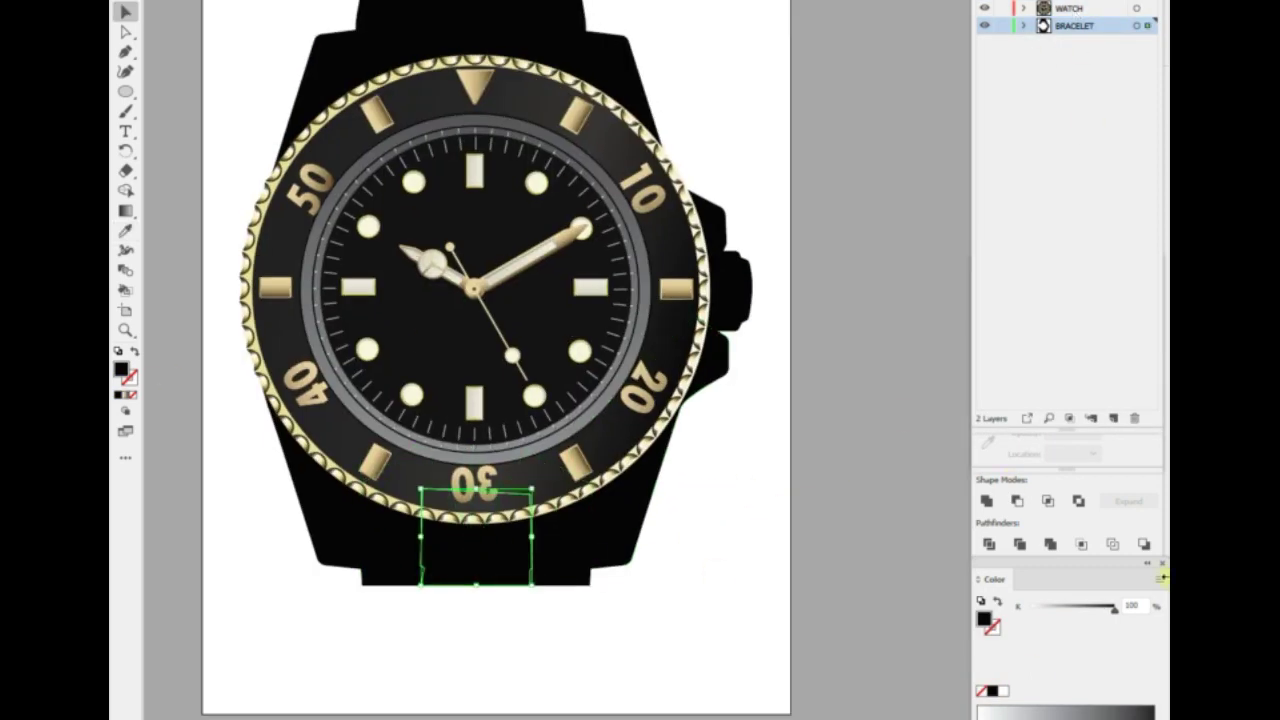
{"action": "key", "text": "ctrl+F9"}
{"action": "left_click", "coordinate": [1054, 301]}
Set the link's gradient from pale beige FDF4DB to deeper beige CEBD92, running vertically.
{"action": "right_click", "coordinate": [534, 645]}
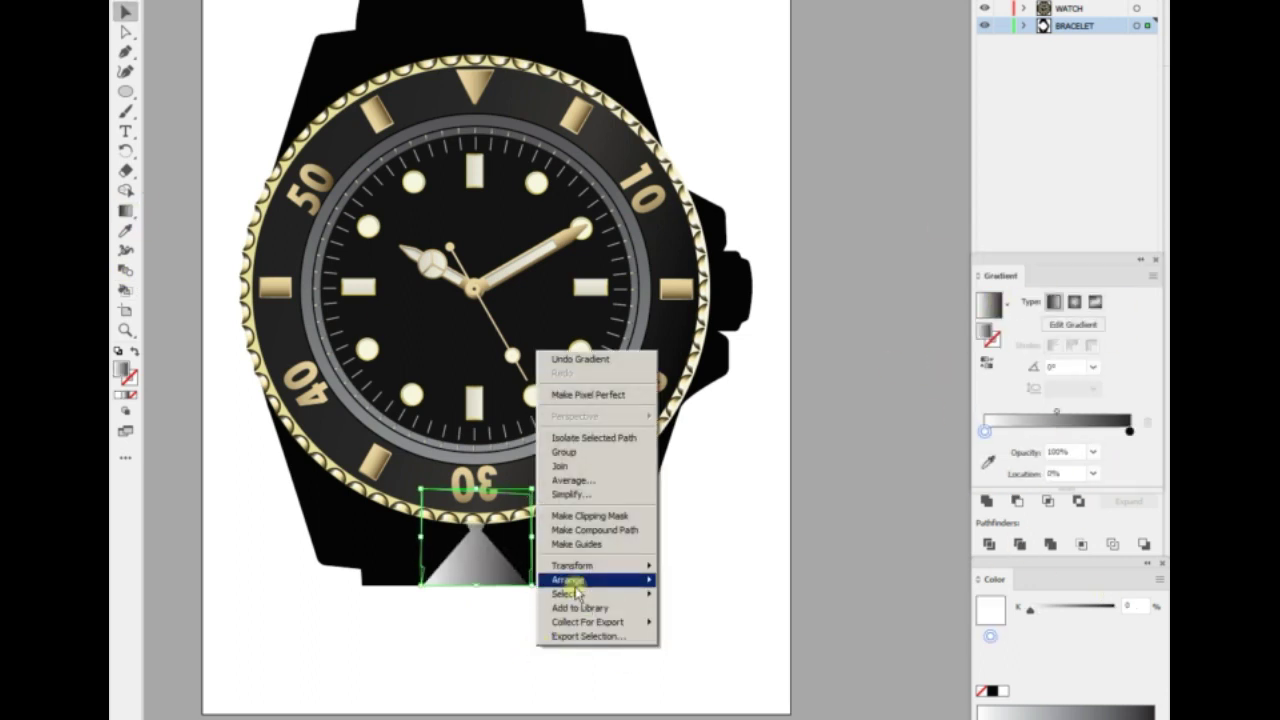
{"action": "key", "text": "Escape"}
{"action": "left_click", "coordinate": [1080, 622]}
{"action": "key", "text": "Return"}
{"action": "left_click", "coordinate": [1130, 430]}
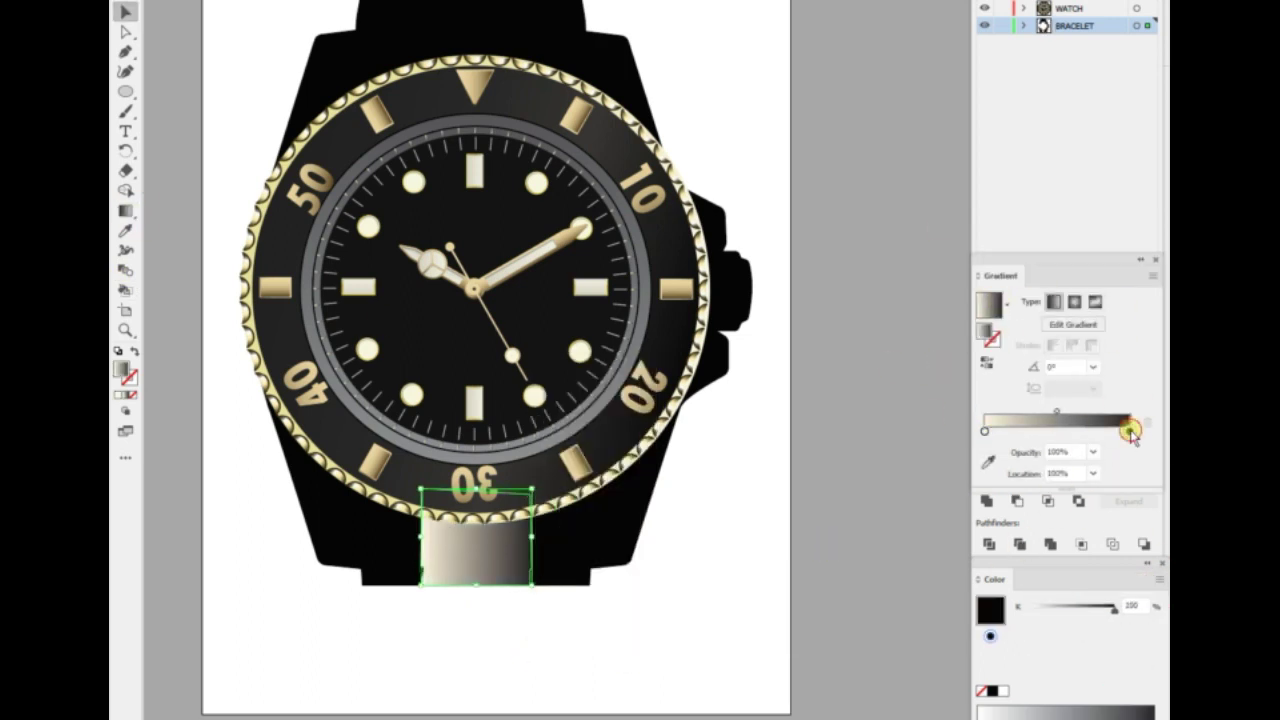
{"action": "left_click", "coordinate": [1160, 579]}
{"action": "left_click", "coordinate": [1085, 612]}
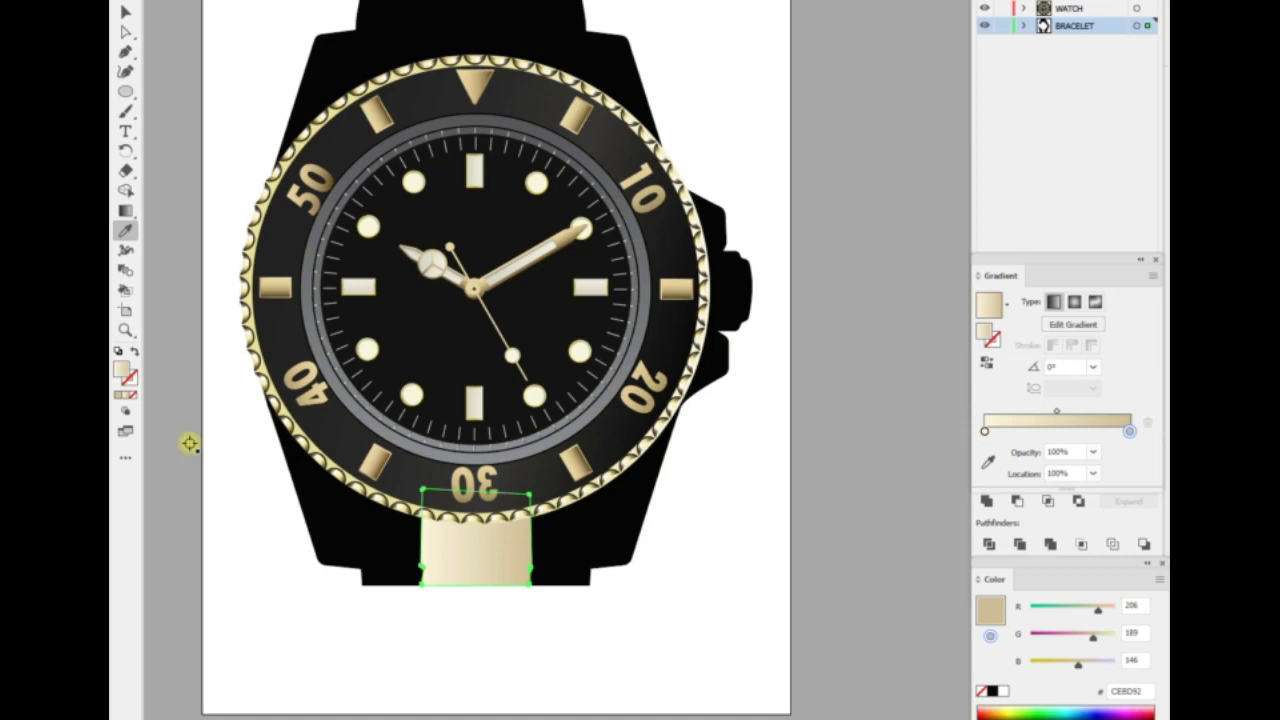
{"action": "left_click", "coordinate": [125, 210]}
{"action": "left_click_drag", "start_coordinate": [492, 498], "coordinate": [493, 578]}
Pen-draw a strip along the centre link's bottom edge.
{"action": "scroll", "coordinate": [463, 603], "scroll_direction": "up", "scroll_amount": 3}
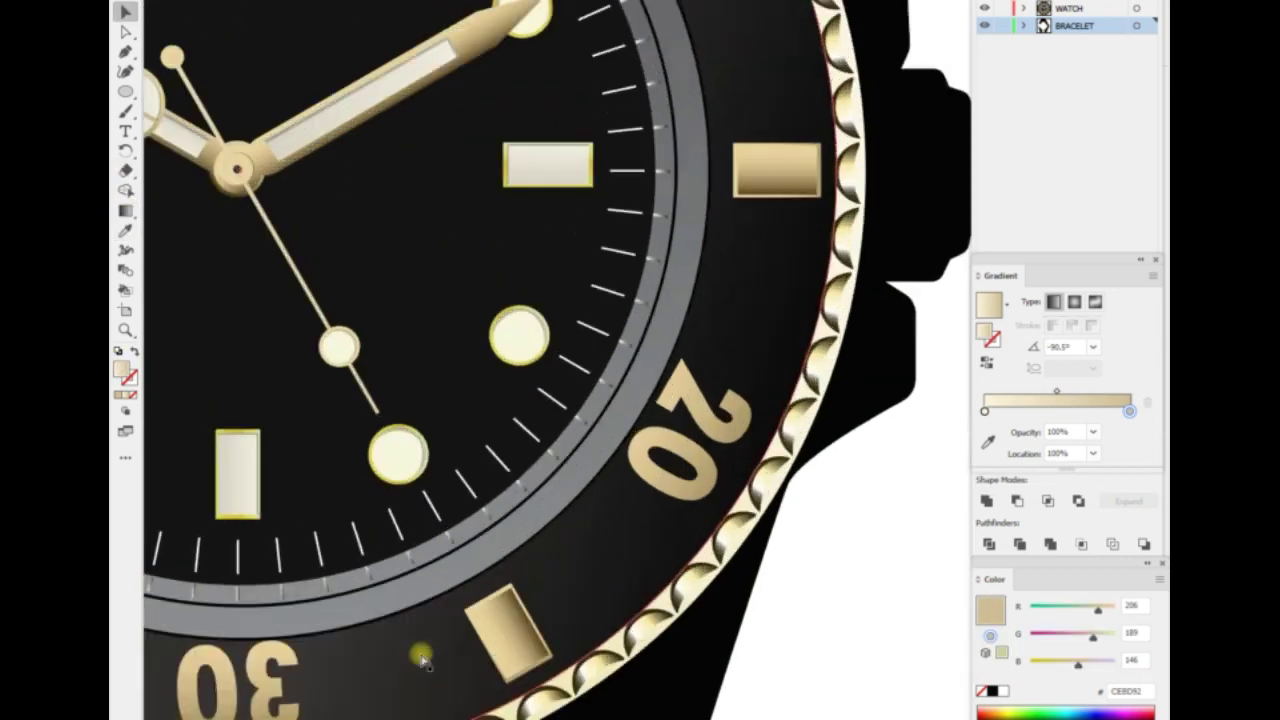
{"action": "key", "text": "p"}
{"action": "left_click", "coordinate": [326, 514]}
{"action": "left_click", "coordinate": [614, 471]}
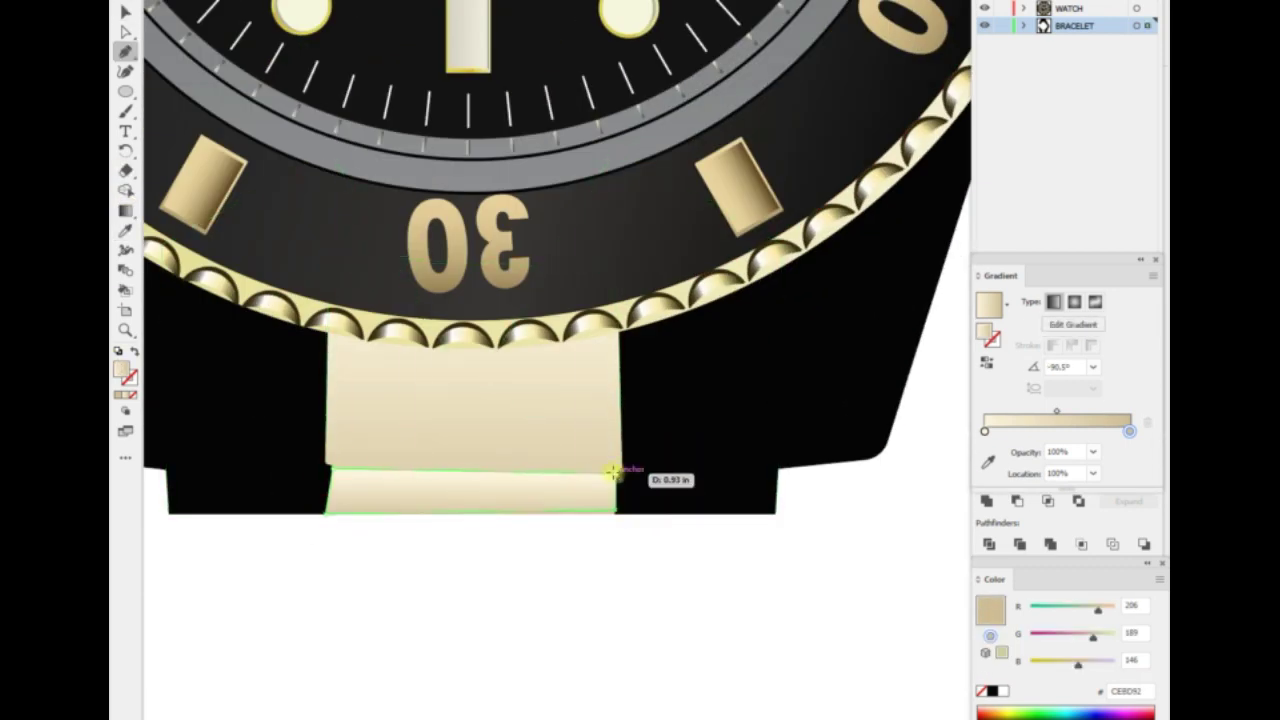
{"action": "key", "text": "v"}
{"action": "key", "text": "ctrl+minus"}
{"action": "key", "text": "ctrl+minus"}
{"action": "left_click_drag", "start_coordinate": [597, 498], "coordinate": [552, 570]}
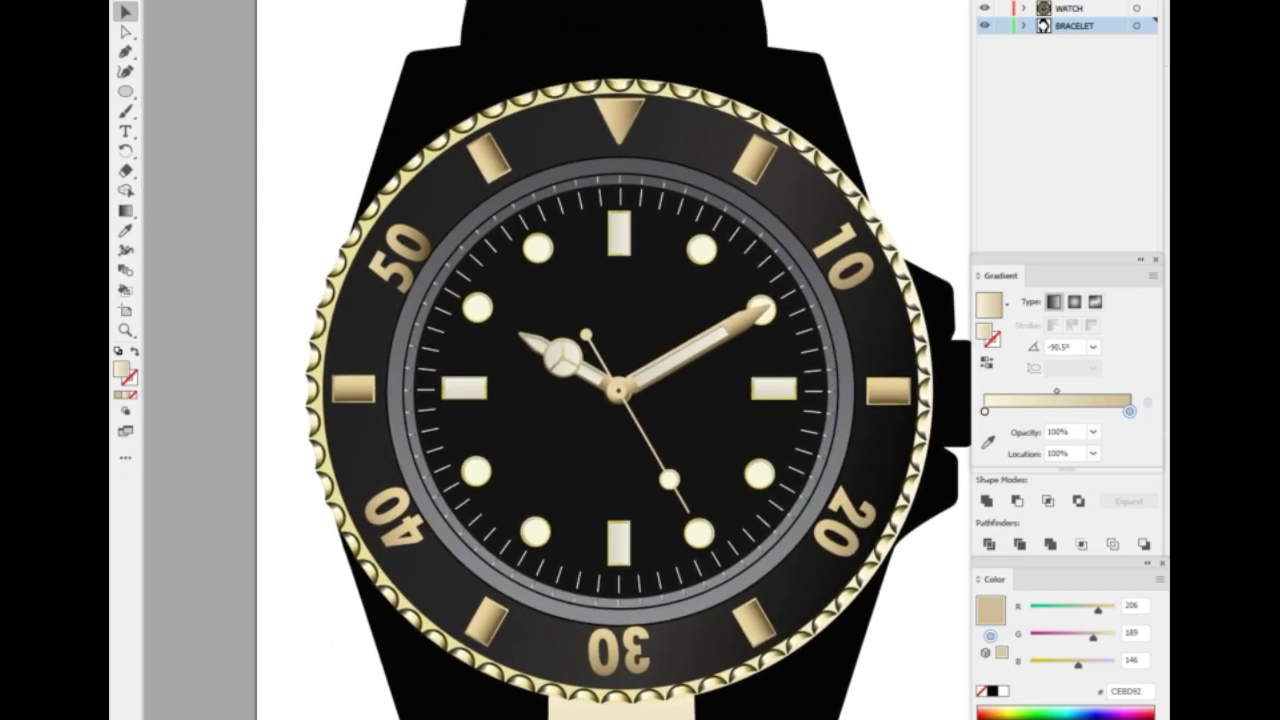
Align the strip's corner with the link above and run its dark gradient vertically.
{"action": "left_click", "coordinate": [125, 30]}
{"action": "left_click", "coordinate": [520, 590]}
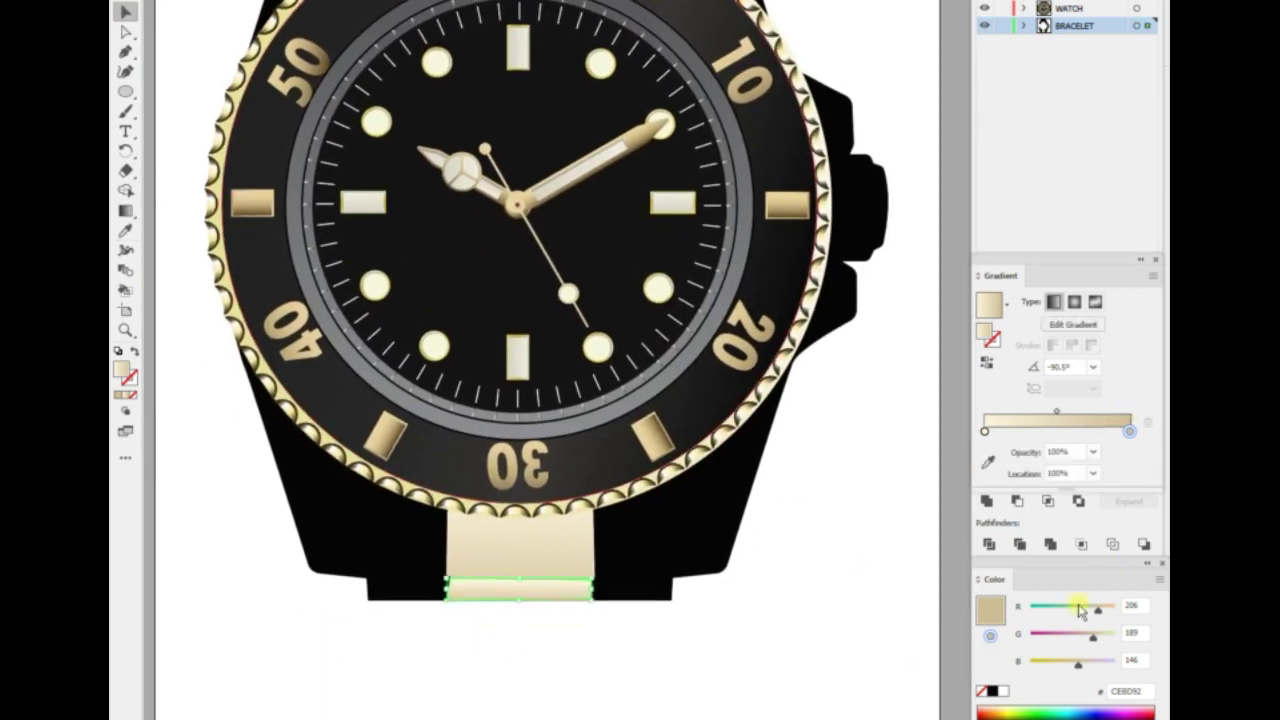
{"action": "key", "text": "ctrl+plus"}
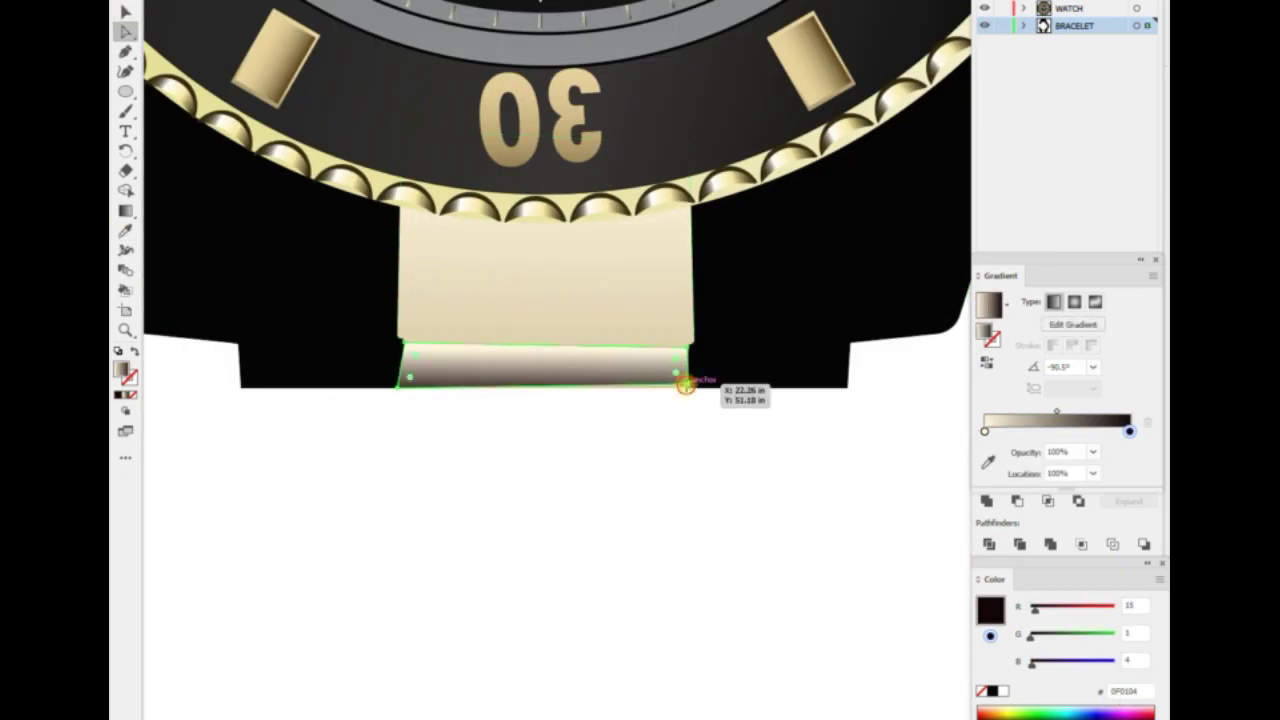
{"action": "left_click_drag", "start_coordinate": [400, 388], "coordinate": [410, 343]}
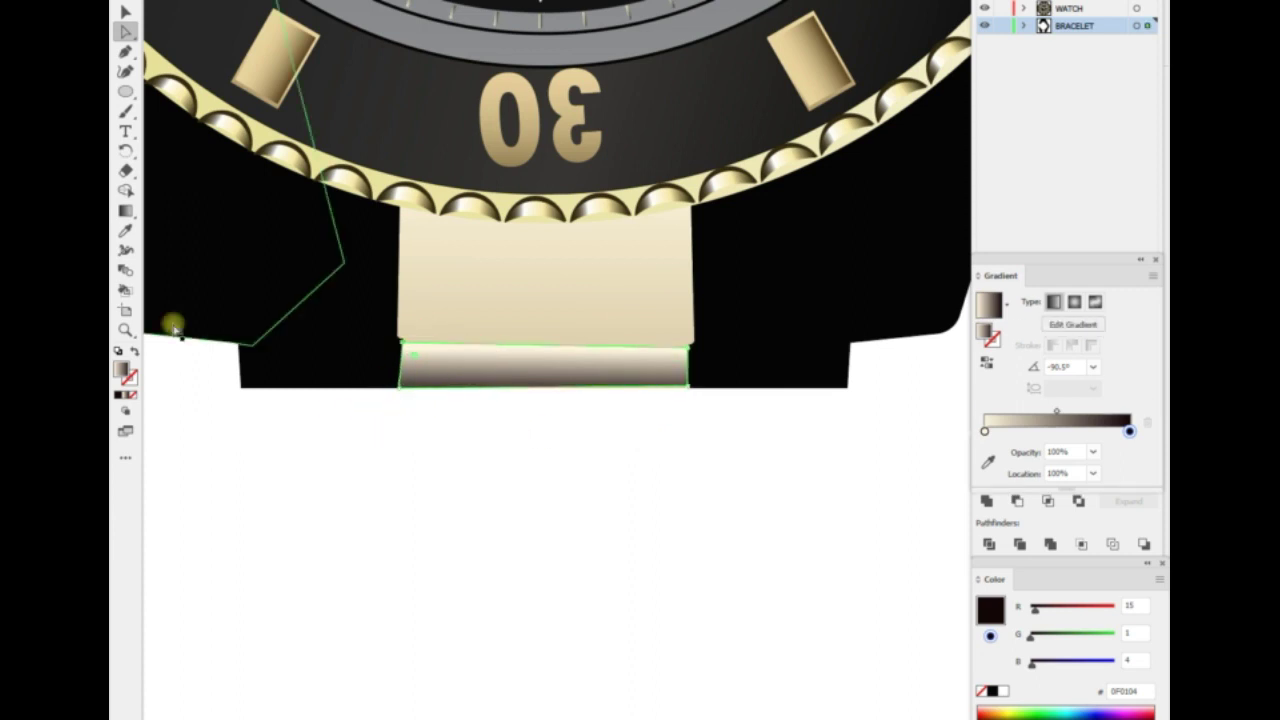
{"action": "key", "text": "g"}
{"action": "left_click_drag", "start_coordinate": [542, 383], "coordinate": [542, 333]}
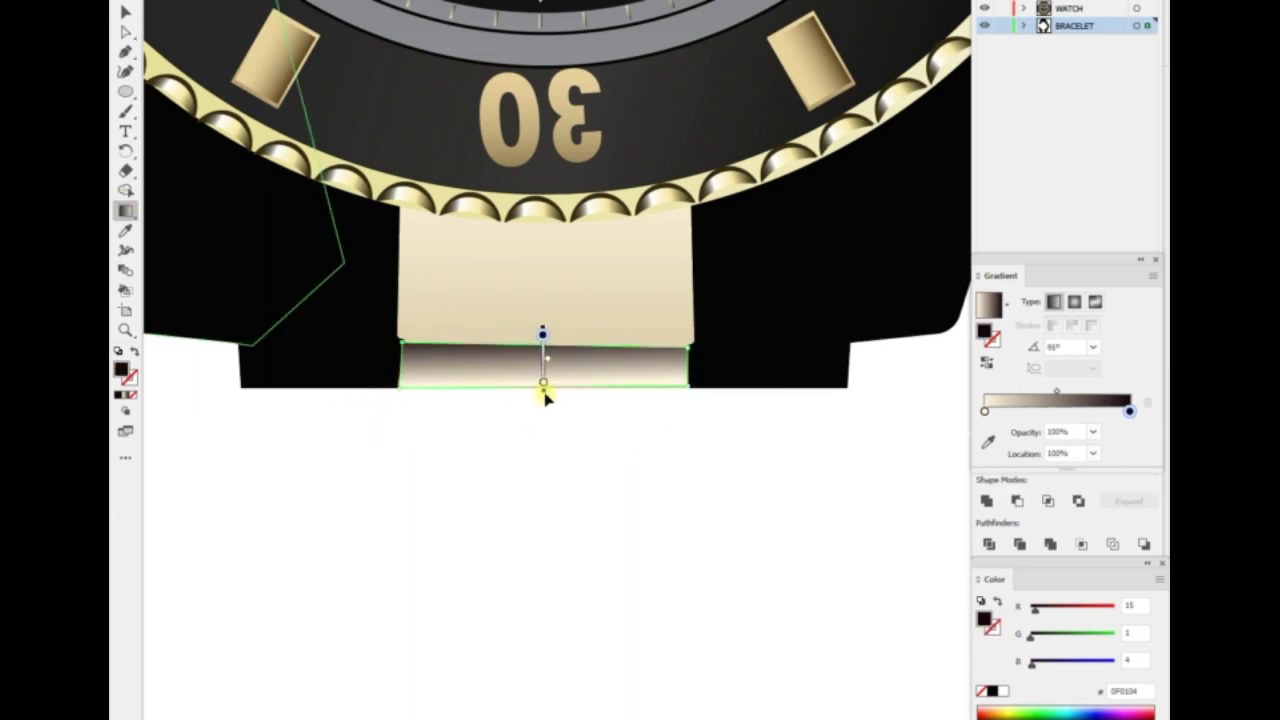
Stretch the centre link's gradient over its full height.
{"action": "left_click", "coordinate": [545, 260]}
{"action": "left_click_drag", "start_coordinate": [545, 165], "coordinate": [544, 445]}
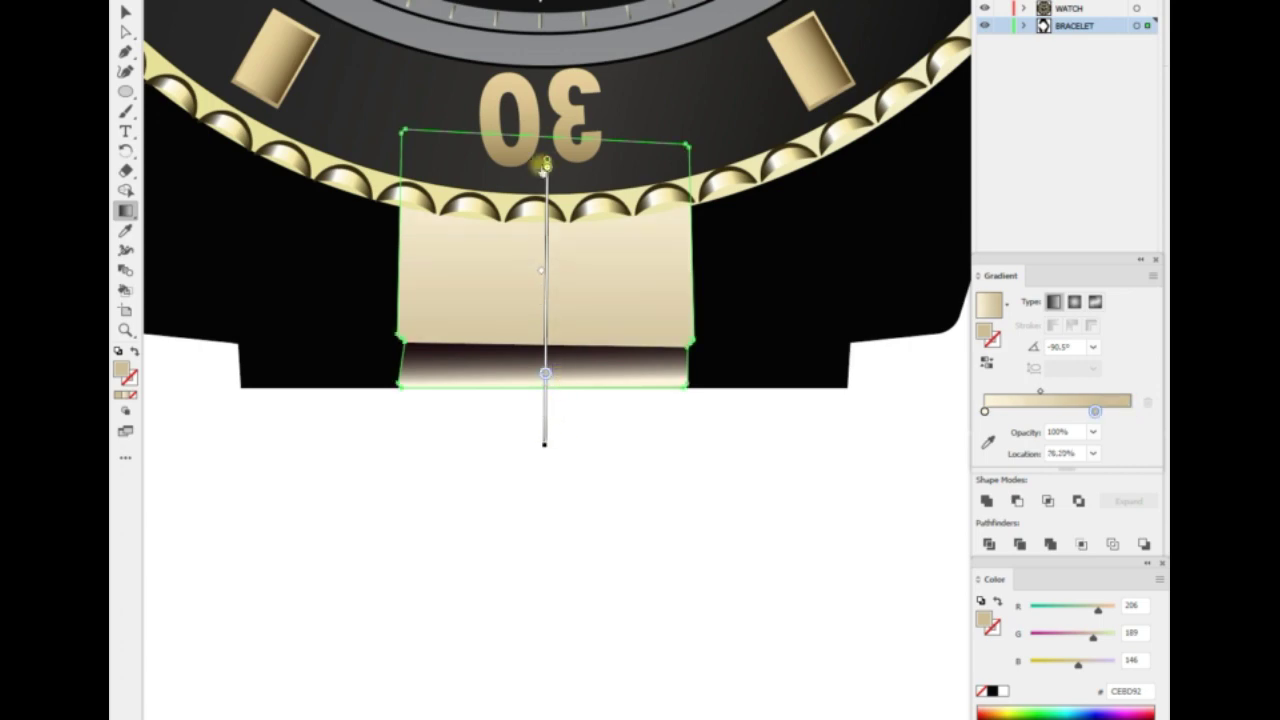
{"action": "scroll", "coordinate": [494, 480], "scroll_direction": "down", "scroll_amount": 3}
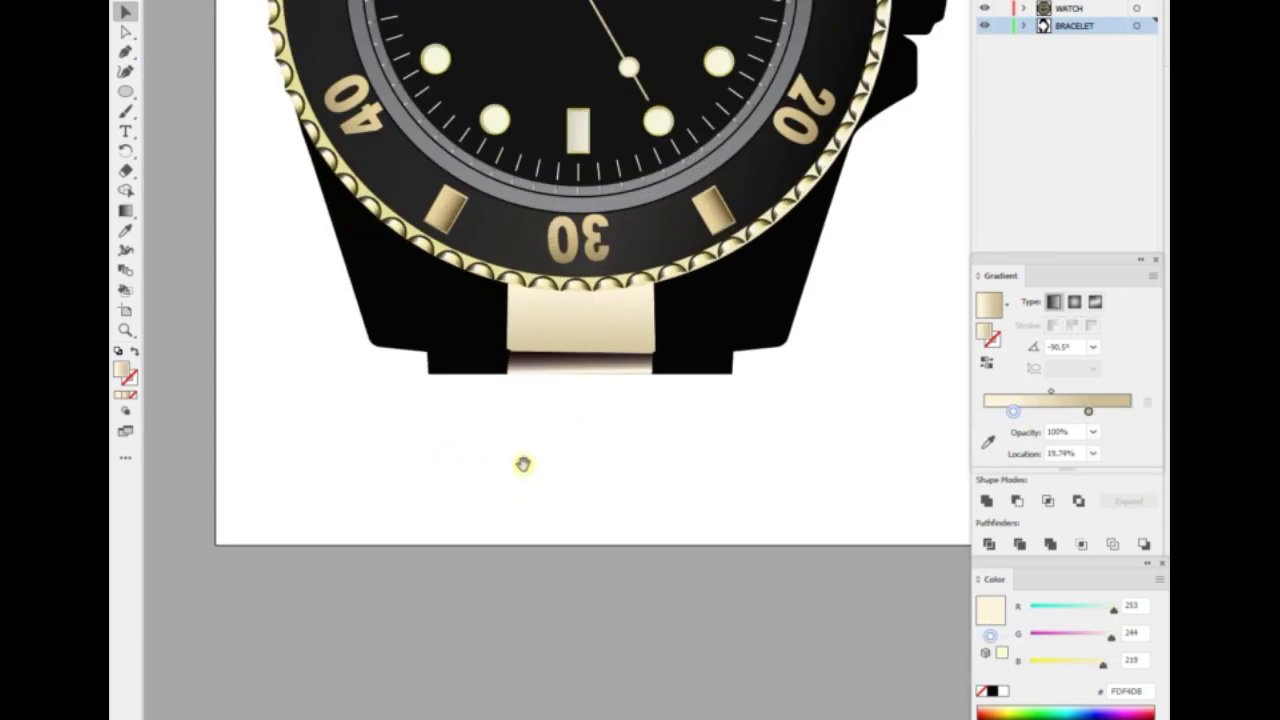
{"action": "scroll", "coordinate": [523, 463], "scroll_direction": "up", "scroll_amount": 1}
{"action": "key", "text": "v"}
{"action": "scroll", "coordinate": [535, 490], "scroll_direction": "up", "scroll_amount": 3}
Pen-draw the left side link with a rounded bottom corner.
{"action": "left_click", "coordinate": [398, 452]}
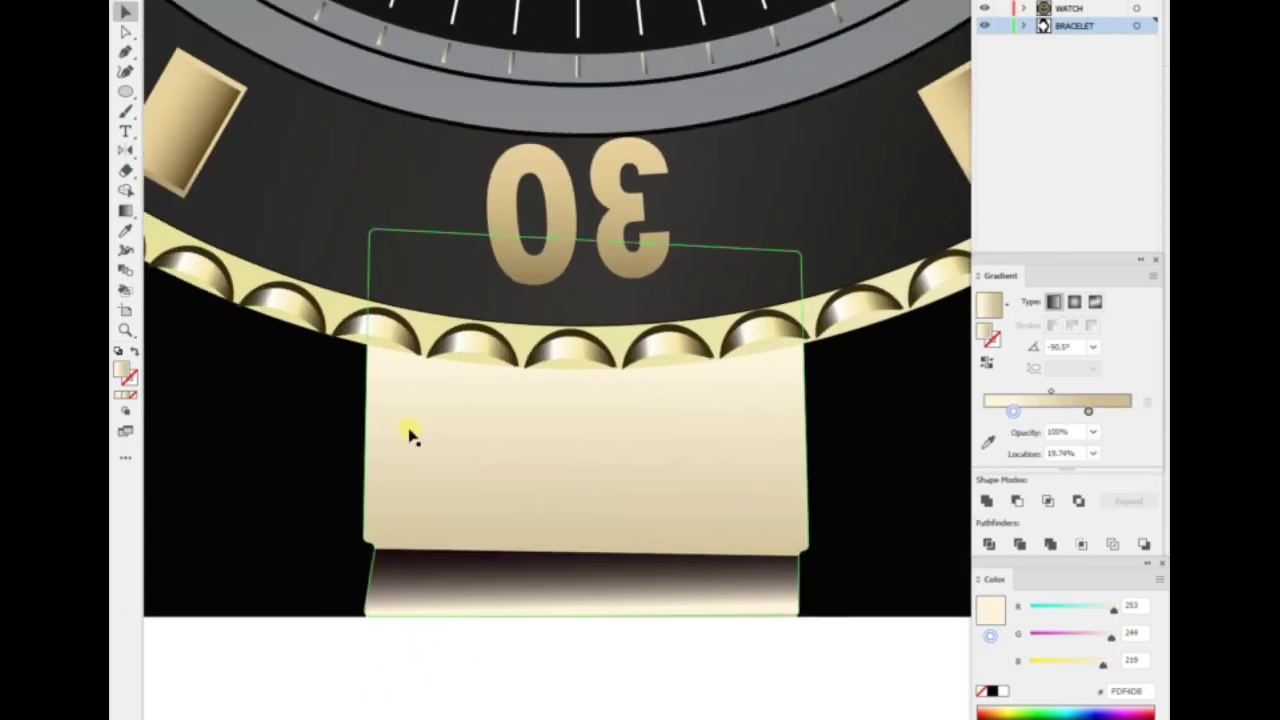
{"action": "key", "text": "p"}
{"action": "left_click", "coordinate": [368, 335]}
{"action": "left_click", "coordinate": [368, 538]}
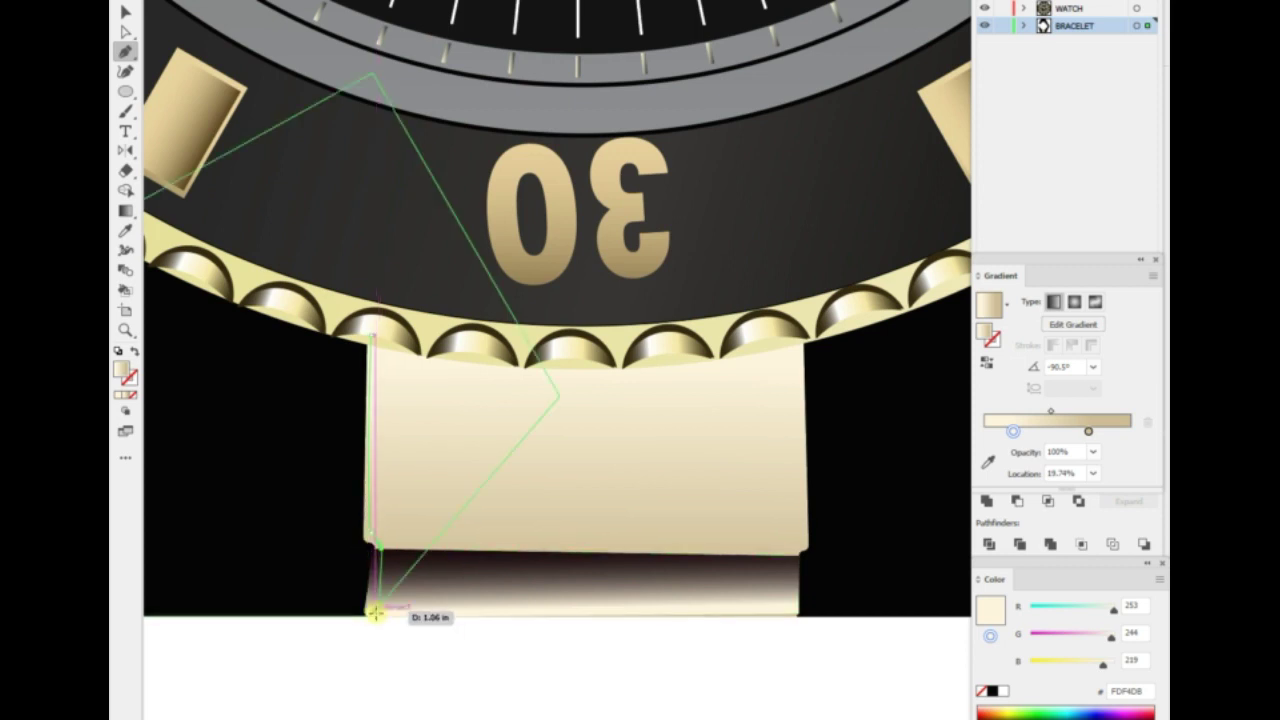
{"action": "left_click_drag", "start_coordinate": [374, 609], "coordinate": [300, 660]}
{"action": "left_click", "coordinate": [268, 275]}
{"action": "scroll", "coordinate": [400, 349], "scroll_direction": "right", "scroll_amount": 3}
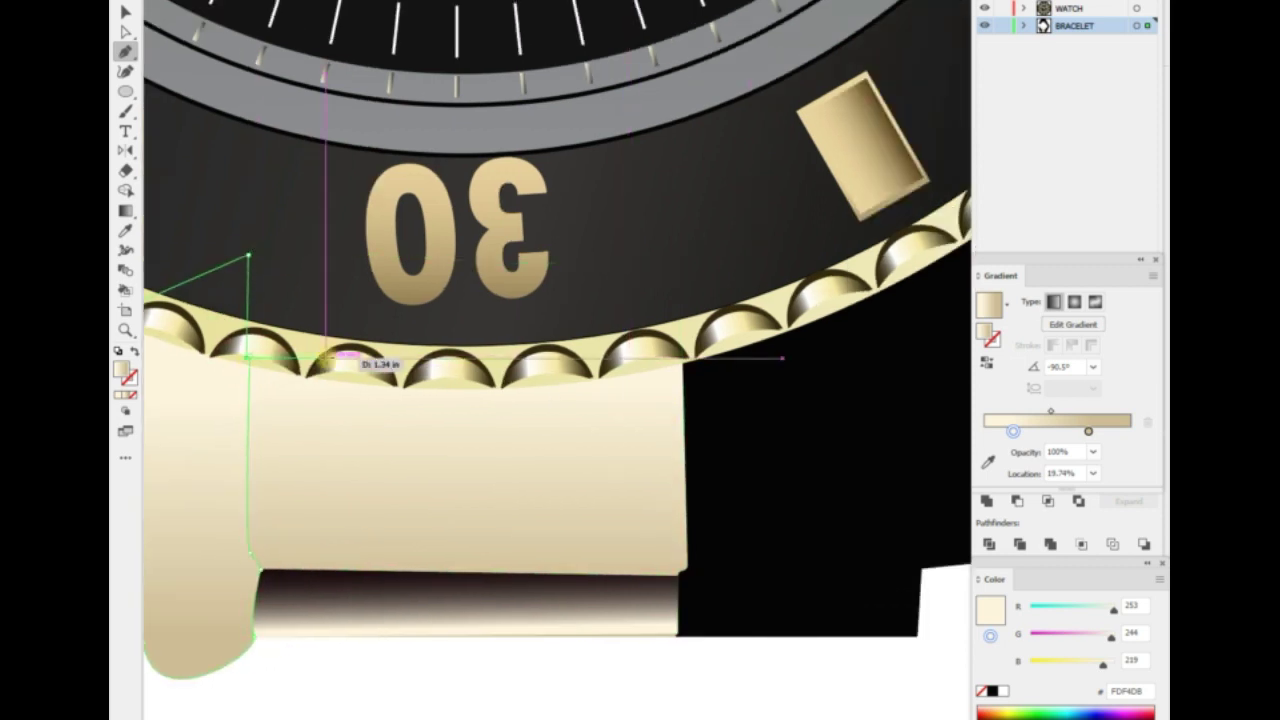
{"action": "left_click", "coordinate": [248, 357]}
{"action": "key", "text": "v"}
Fill the left side link near-black brown 0F0104.
{"action": "scroll", "coordinate": [230, 420], "scroll_direction": "down", "scroll_amount": 2}
{"action": "scroll", "coordinate": [230, 420], "scroll_direction": "left", "scroll_amount": 2}
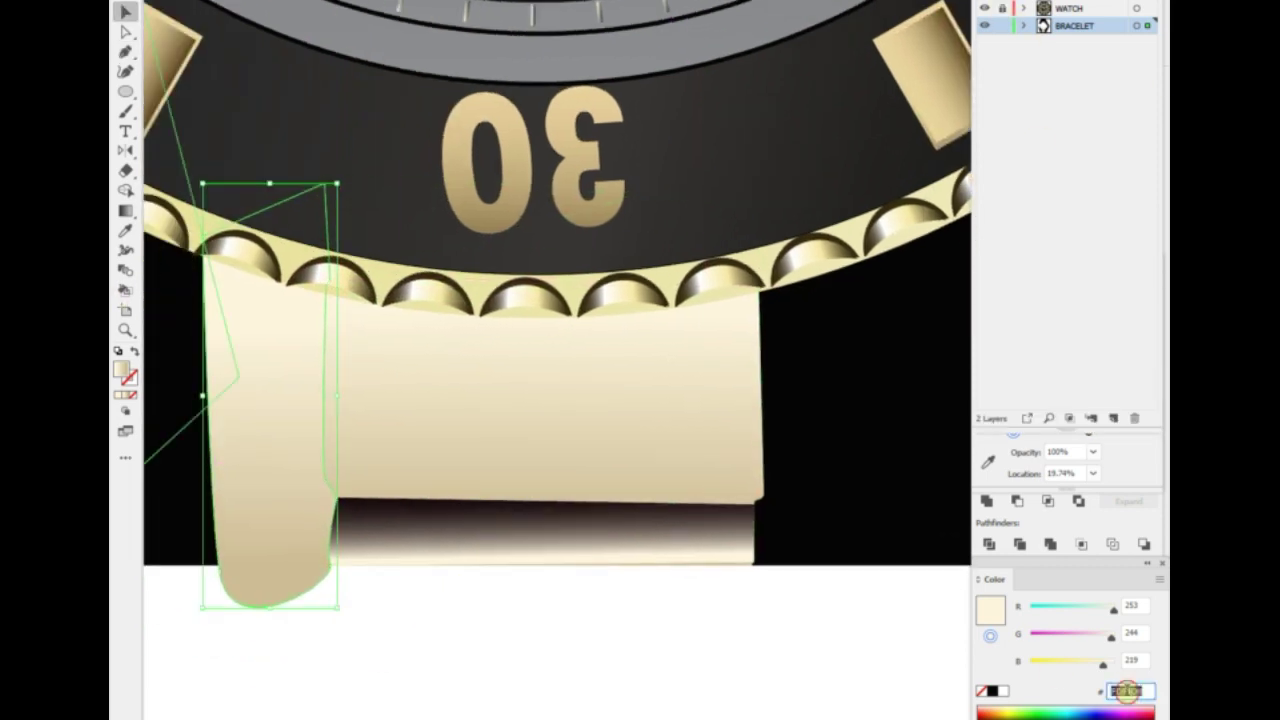
{"action": "key", "text": "Return"}
{"action": "left_click", "coordinate": [434, 457]}
{"action": "key", "text": "Return"}
{"action": "key", "text": "Escape"}
Make a reflected copy of the side link and place it right of the centre link.
{"action": "right_click", "coordinate": [362, 352]}
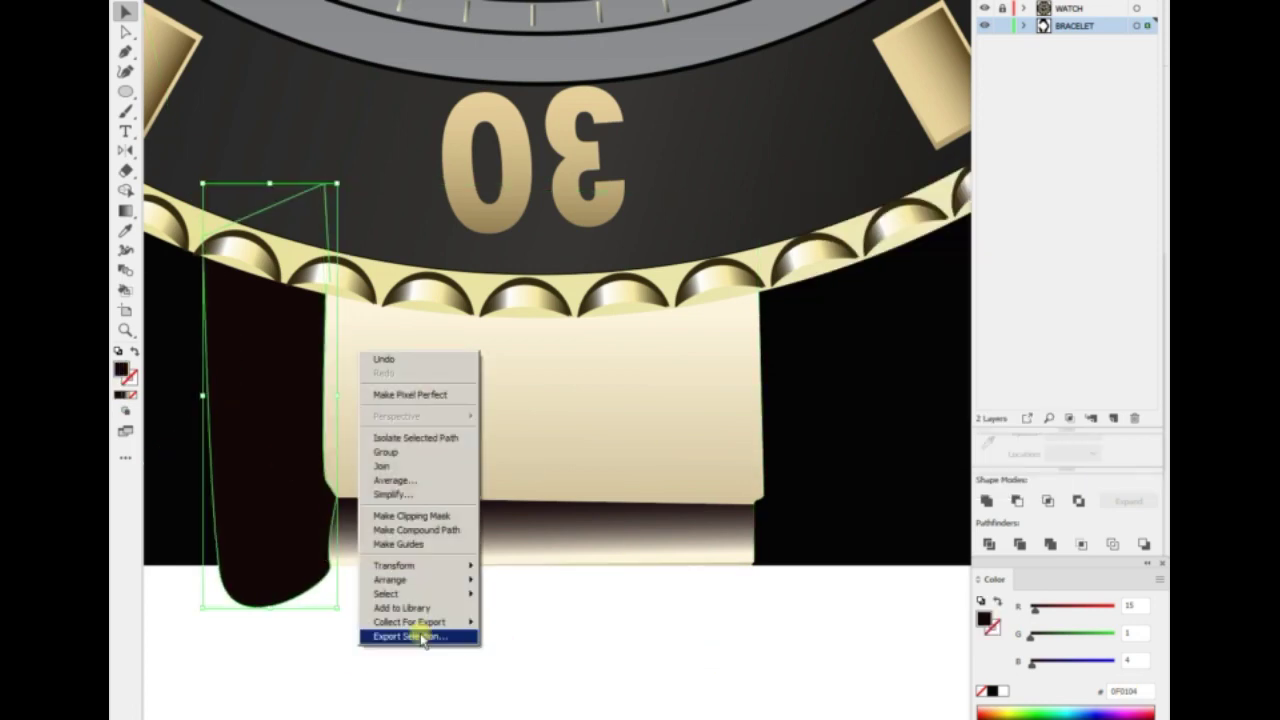
{"action": "left_click", "coordinate": [529, 604]}
{"action": "left_click", "coordinate": [886, 443]}
{"action": "left_click_drag", "start_coordinate": [270, 420], "coordinate": [731, 480]}
{"action": "left_click", "coordinate": [340, 640]}
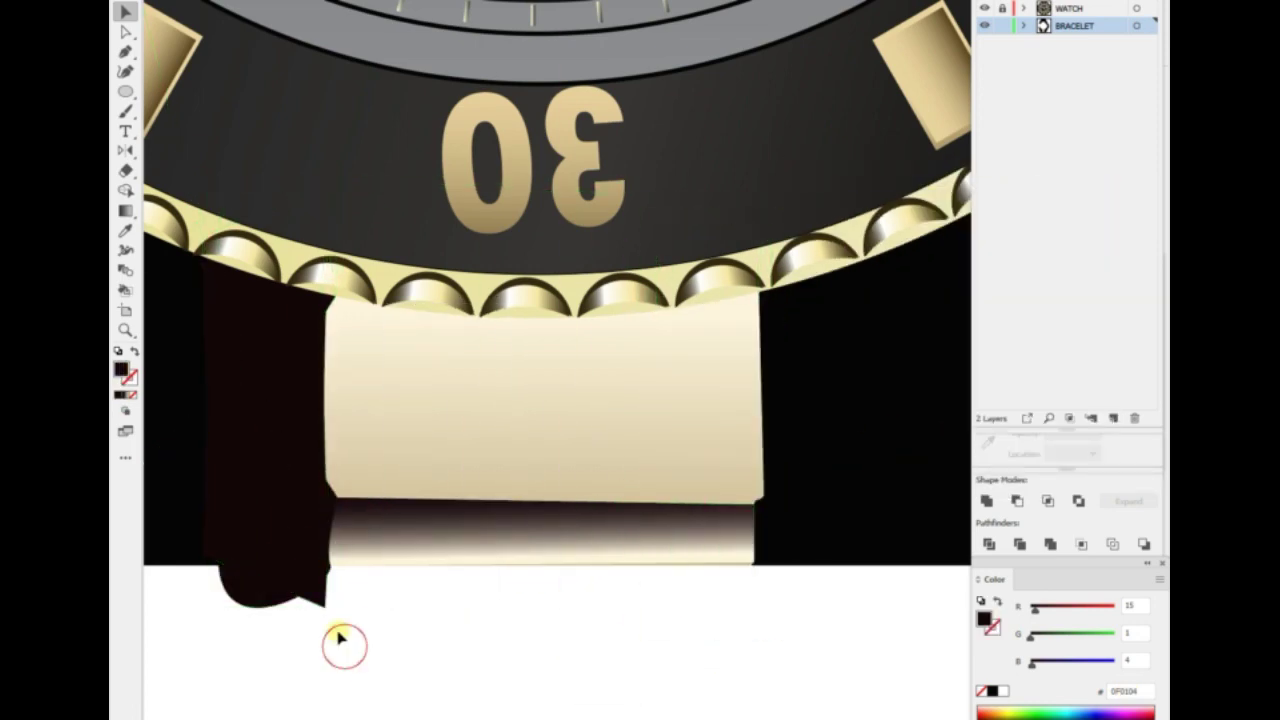
{"action": "left_click", "coordinate": [290, 560]}
{"action": "right_click", "coordinate": [393, 336]}
{"action": "left_click", "coordinate": [557, 600]}
{"action": "left_click", "coordinate": [891, 443]}
{"action": "mouse_move", "coordinate": [280, 437]}
{"action": "left_mouse_down"}
{"action": "mouse_move", "coordinate": [810, 462]}
{"action": "mouse_move", "coordinate": [826, 443]}
{"action": "left_mouse_up"}
Nudge the centre link into place and send both dark side links behind the watch case.
{"action": "left_click", "coordinate": [474, 569]}
{"action": "key", "text": "Return"}
{"action": "key", "text": "Return"}
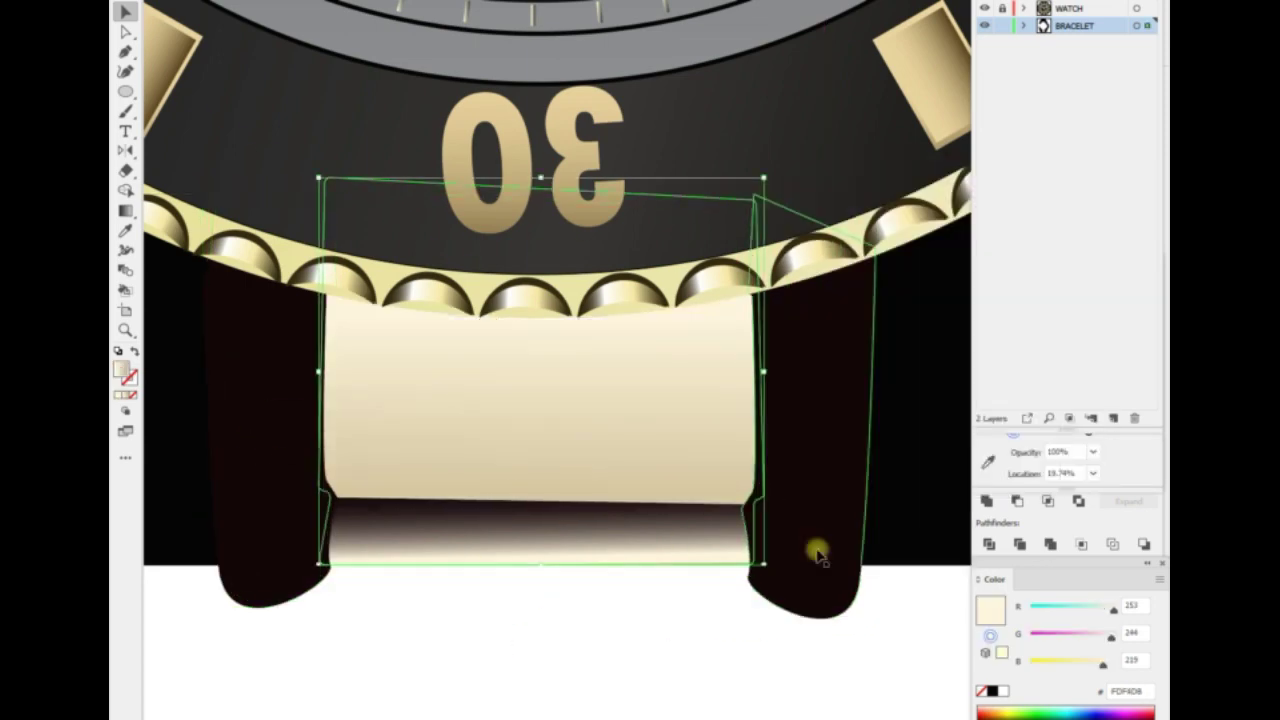
{"action": "left_click", "coordinate": [600, 666]}
{"action": "left_click", "coordinate": [251, 566]}
{"action": "key", "text": "ctrl+shift+bracketleft"}
{"action": "left_click", "coordinate": [339, 606]}
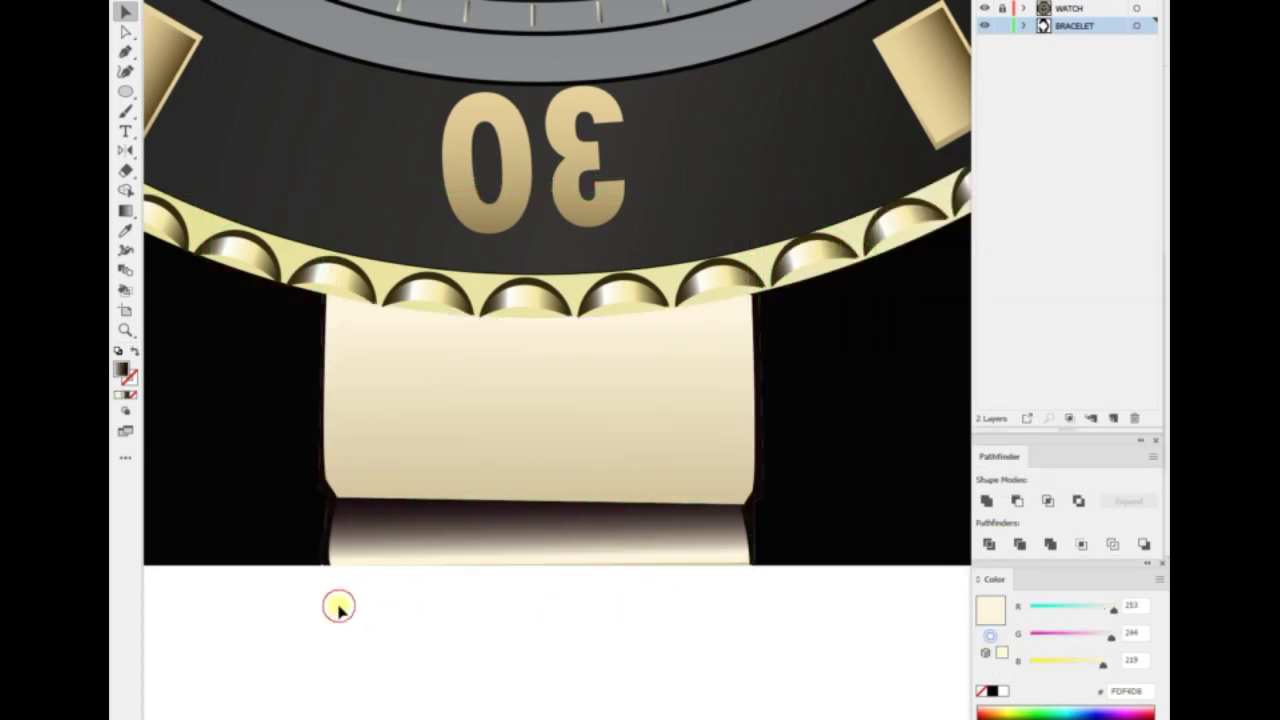
{"action": "key", "text": "ctrl+minus"}
{"action": "key", "text": "a"}
{"action": "left_click", "coordinate": [628, 514]}
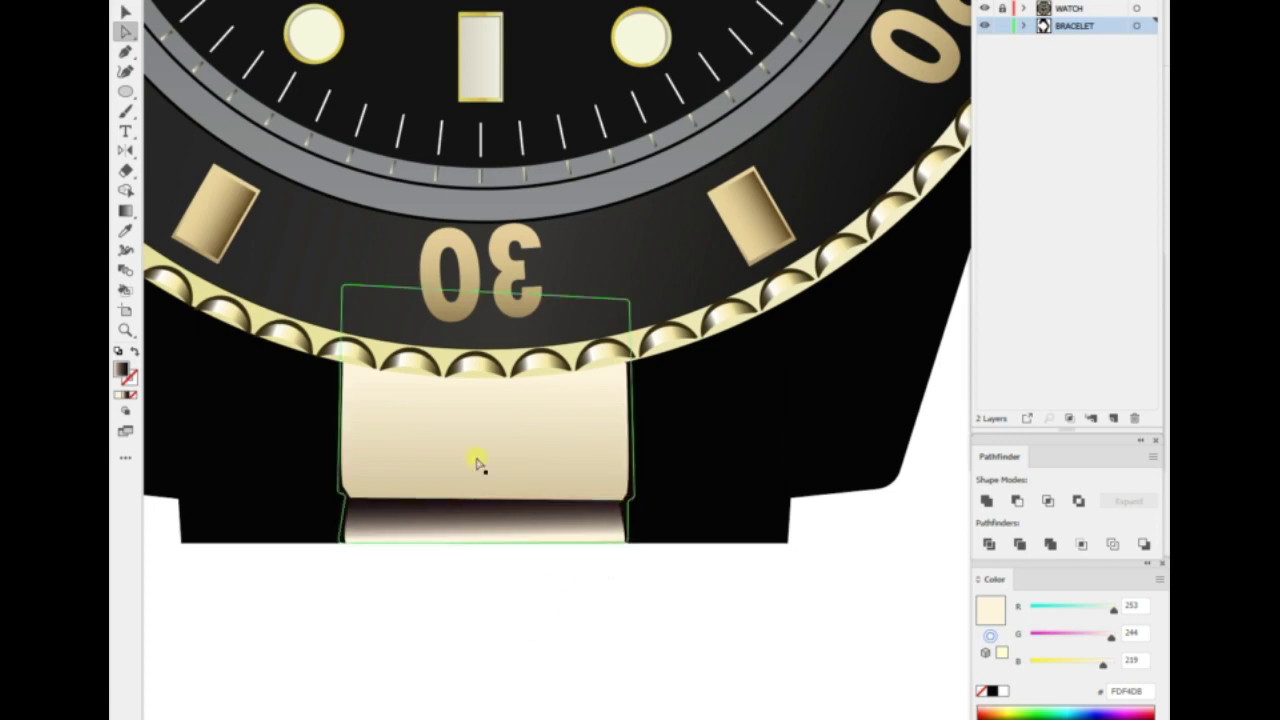
Give the bracelet piece left of the gold link a gradient fill and bring it in front of the lug.
{"action": "key", "text": "ctrl+minus"}
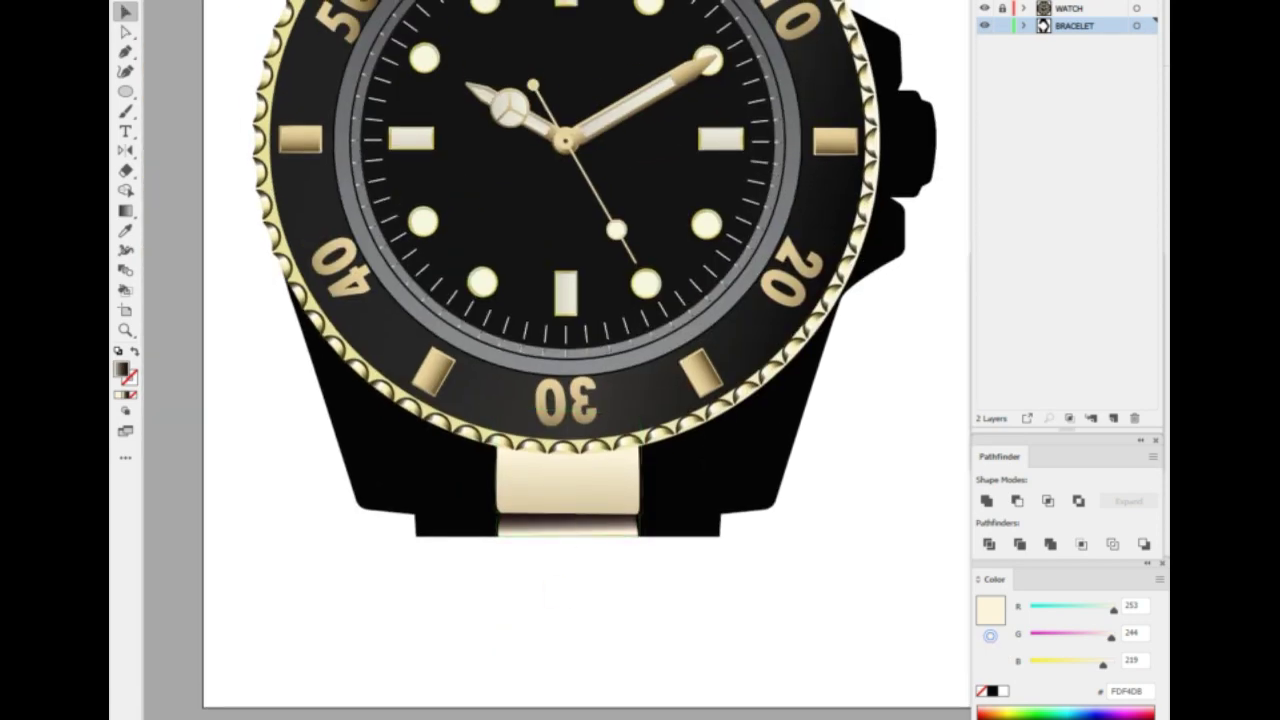
{"action": "left_click", "coordinate": [480, 523]}
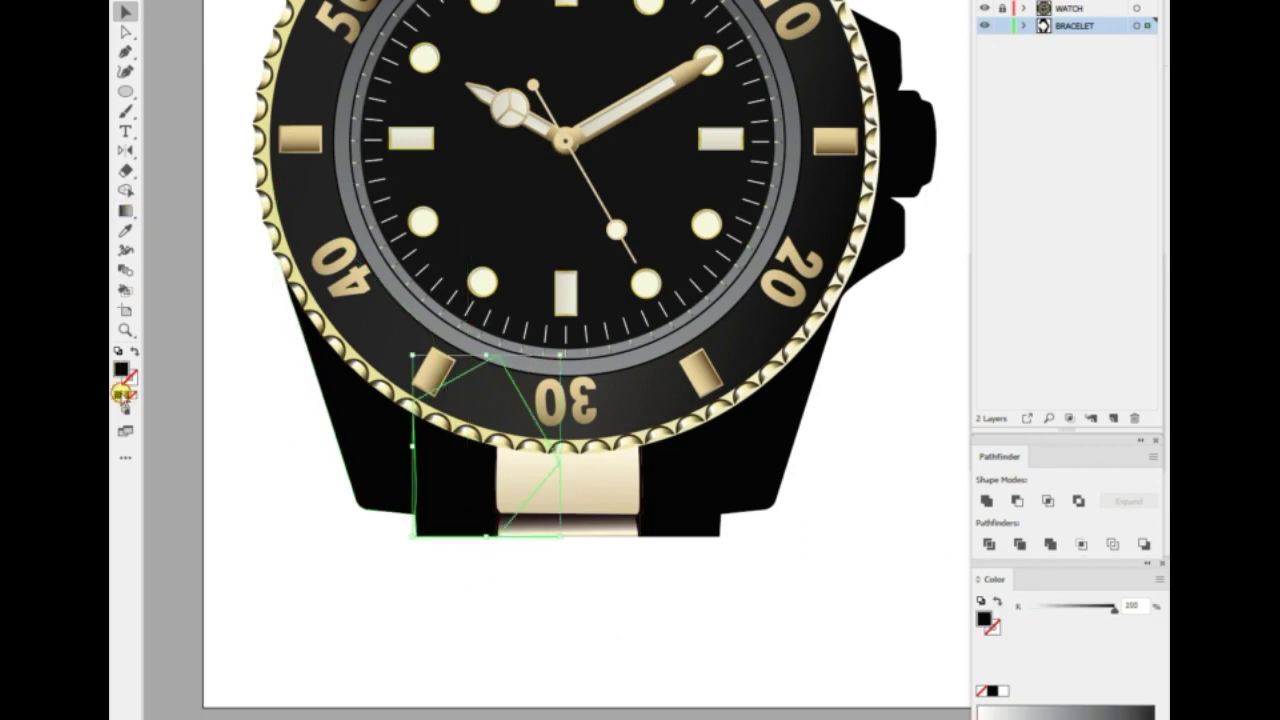
{"action": "left_click", "coordinate": [440, 5]}
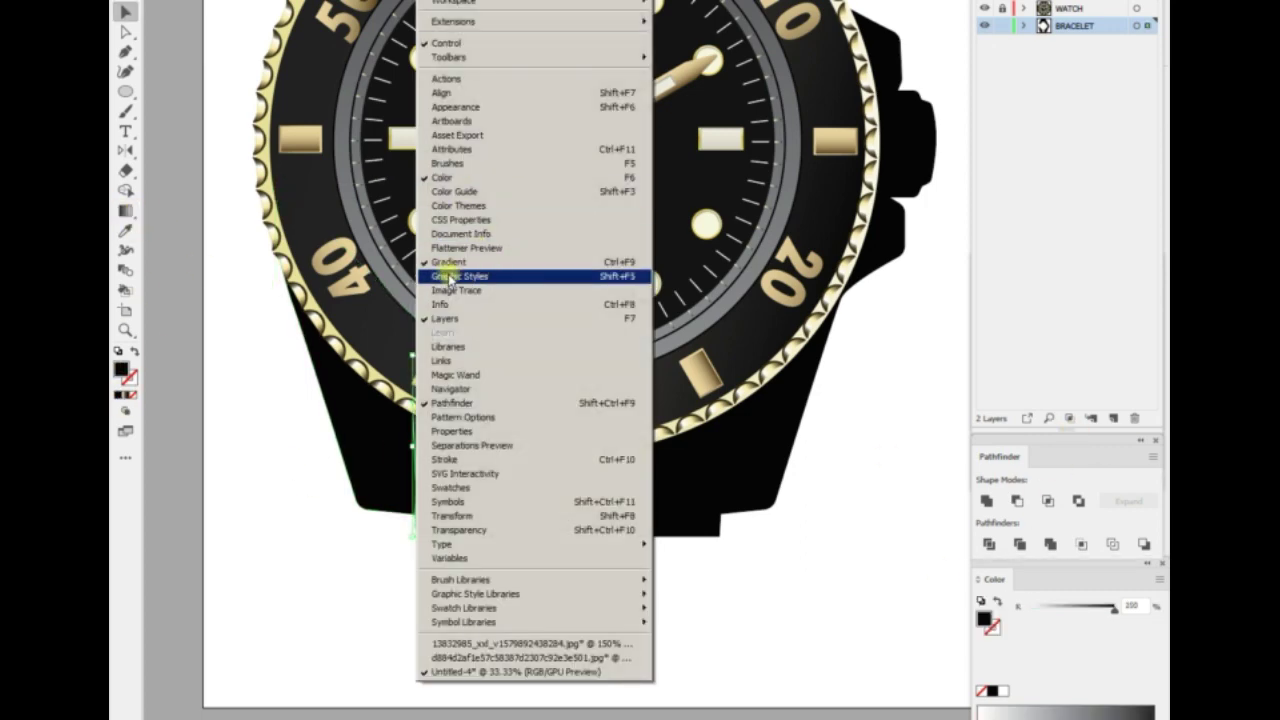
{"action": "left_click", "coordinate": [486, 274]}
{"action": "left_click_drag", "start_coordinate": [1000, 255], "coordinate": [900, 494]}
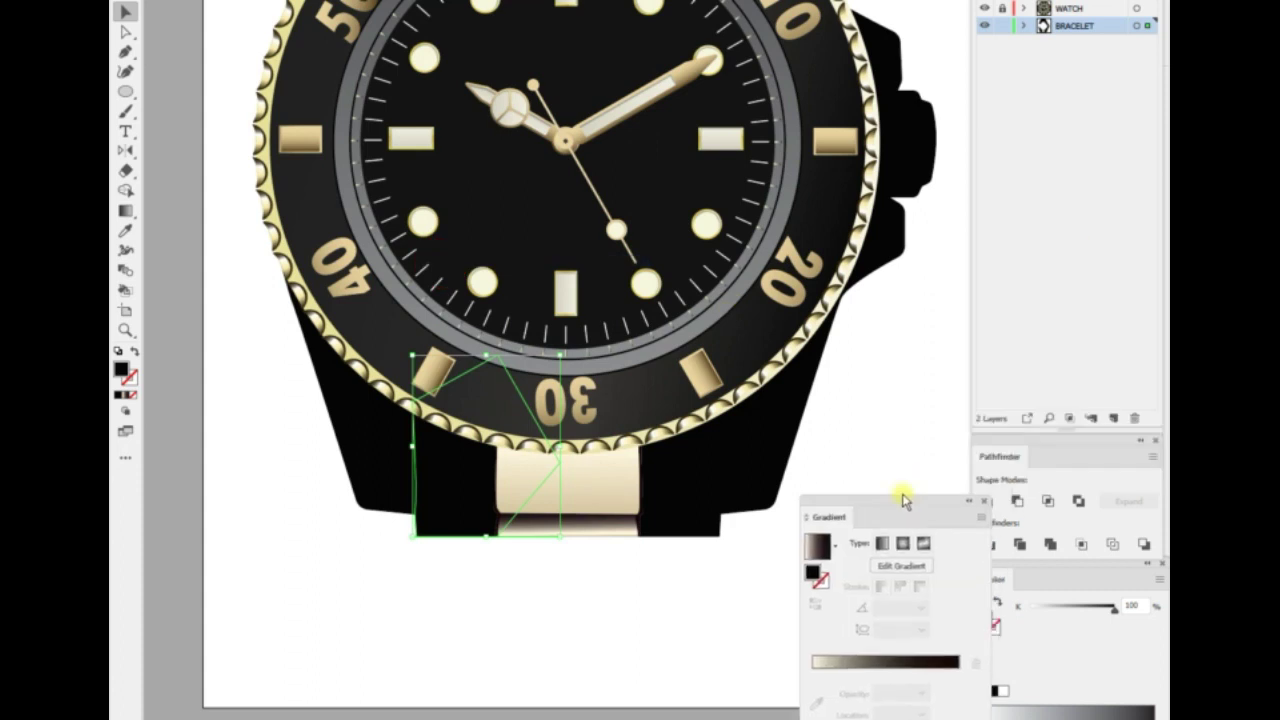
{"action": "left_click", "coordinate": [881, 482]}
{"action": "left_click", "coordinate": [365, 478]}
{"action": "right_click", "coordinate": [365, 478]}
{"action": "left_click", "coordinate": [525, 561]}
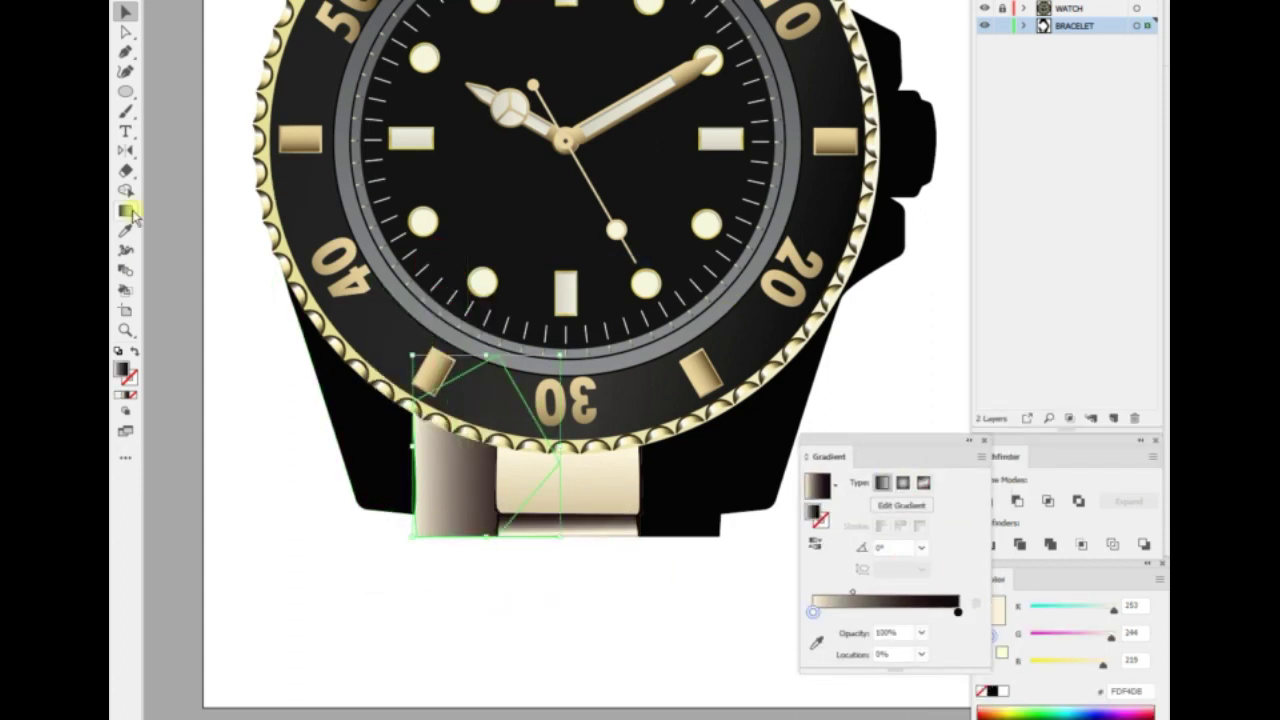
Set the gradient from light grey E1E5E7 to a sampled dark grey, running vertically.
{"action": "type", "text": "gE1E5E7"}
{"action": "key", "text": "Return"}
{"action": "key", "text": "i"}
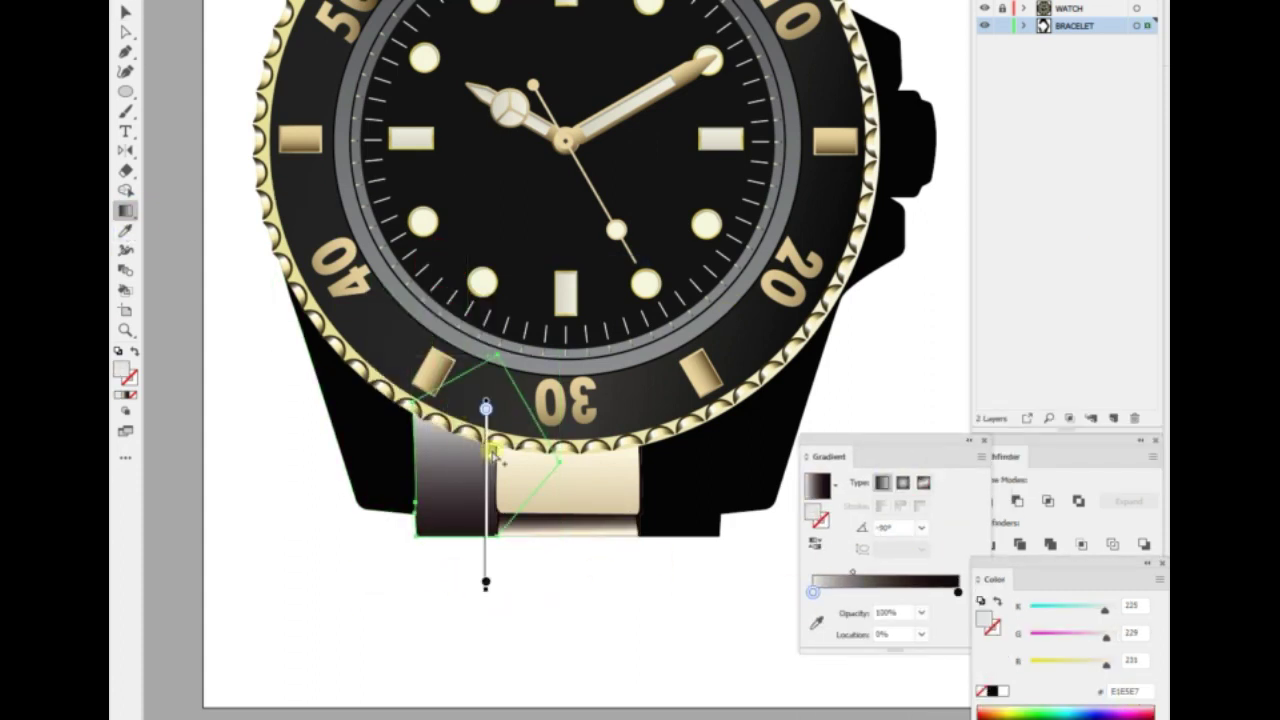
{"action": "left_click", "coordinate": [380, 490]}
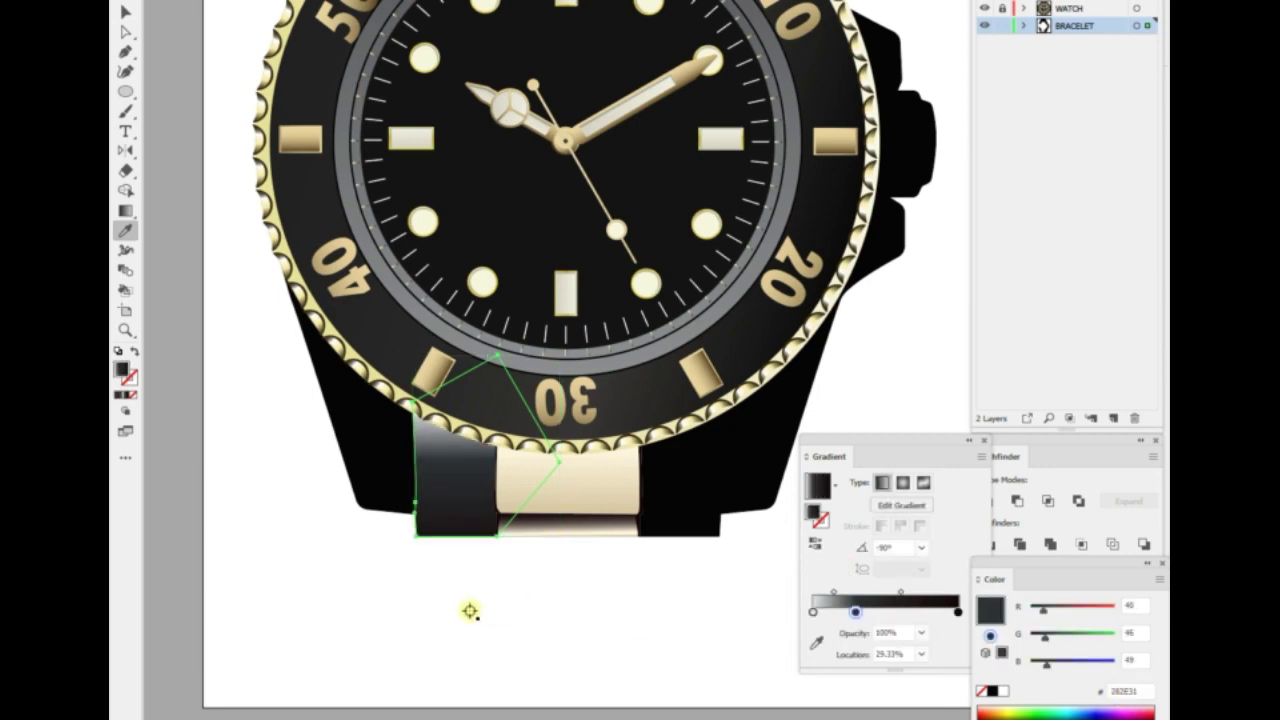
{"action": "scroll", "coordinate": [469, 607], "scroll_direction": "up", "scroll_amount": 3}
{"action": "scroll", "coordinate": [499, 607], "scroll_direction": "up", "scroll_amount": 2}
{"action": "key", "text": "g"}
{"action": "left_click_drag", "start_coordinate": [553, 317], "coordinate": [560, 537]}
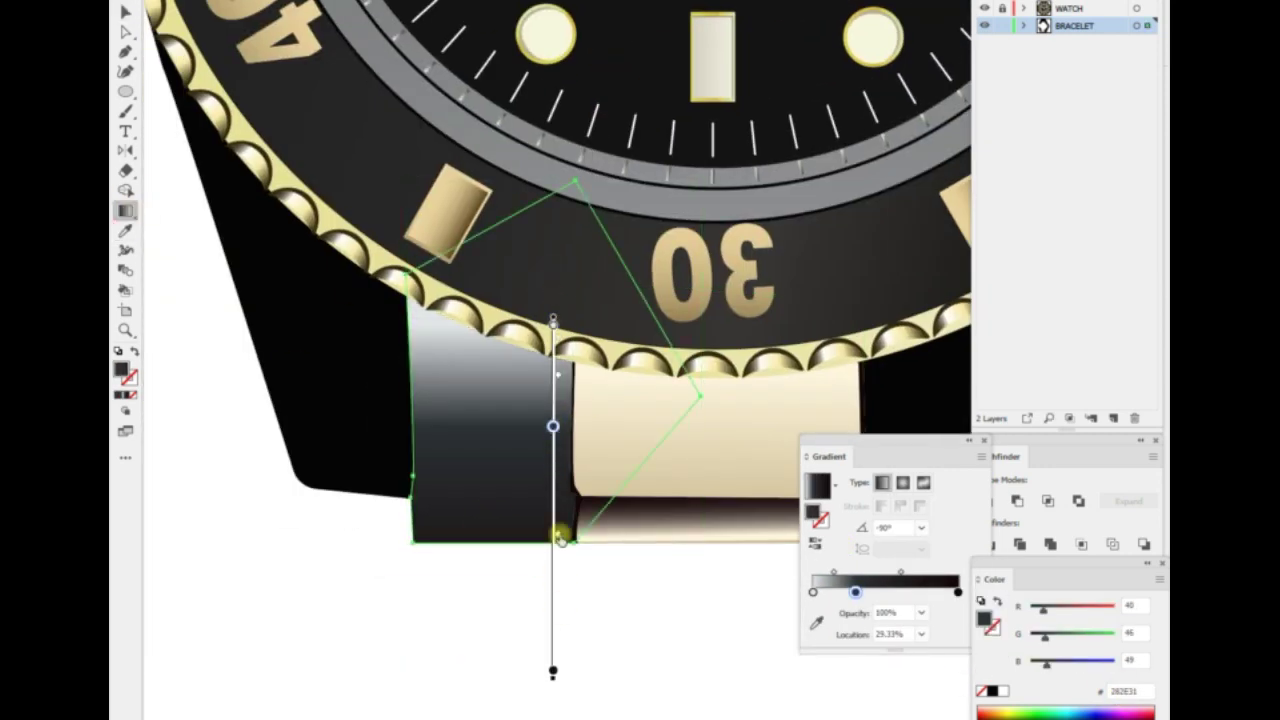
Add gradient stops at about 54%, 73%, 87% and 95.5% for light and dark bands.
{"action": "mouse_move", "coordinate": [814, 591]}
{"action": "left_mouse_down"}
{"action": "mouse_move", "coordinate": [873, 593]}
{"action": "mouse_move", "coordinate": [876, 574]}
{"action": "left_mouse_up"}
{"action": "mouse_move", "coordinate": [553, 547]}
{"action": "left_mouse_down"}
{"action": "mouse_move", "coordinate": [551, 386]}
{"action": "mouse_move", "coordinate": [553, 445]}
{"action": "left_mouse_up"}
{"action": "left_click_drag", "start_coordinate": [559, 499], "coordinate": [563, 520]}
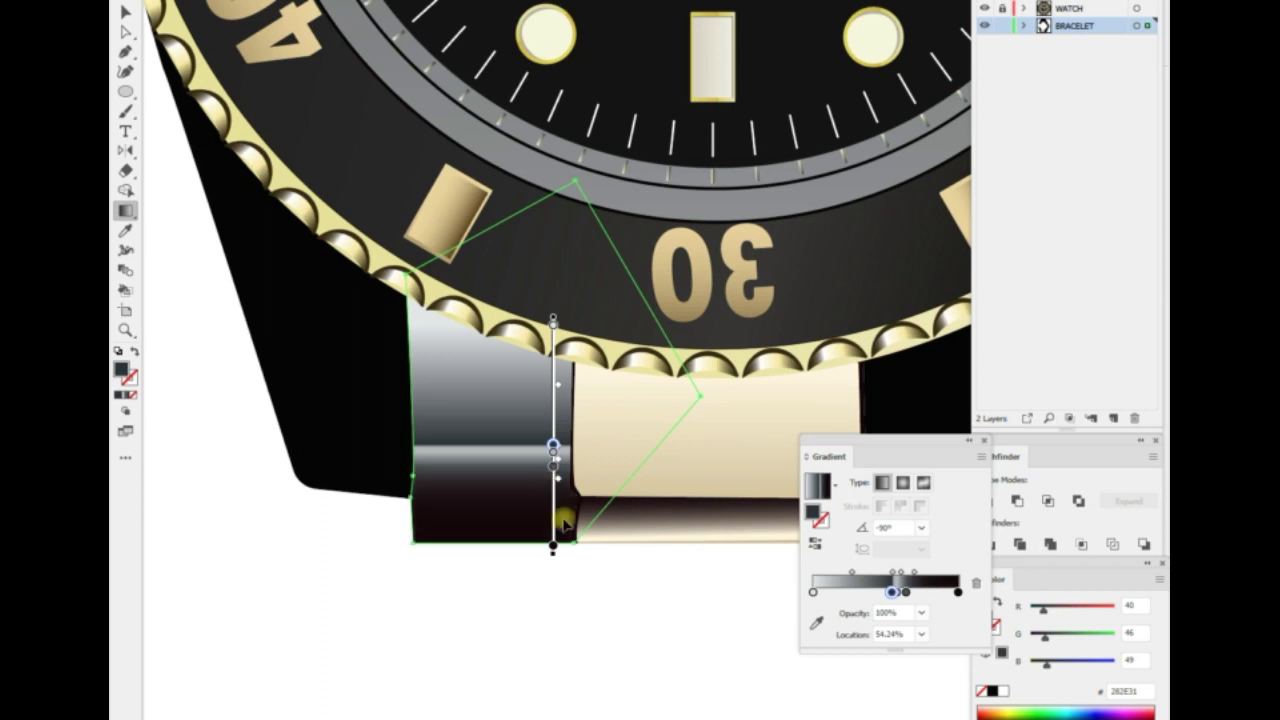
{"action": "left_click", "coordinate": [917, 594]}
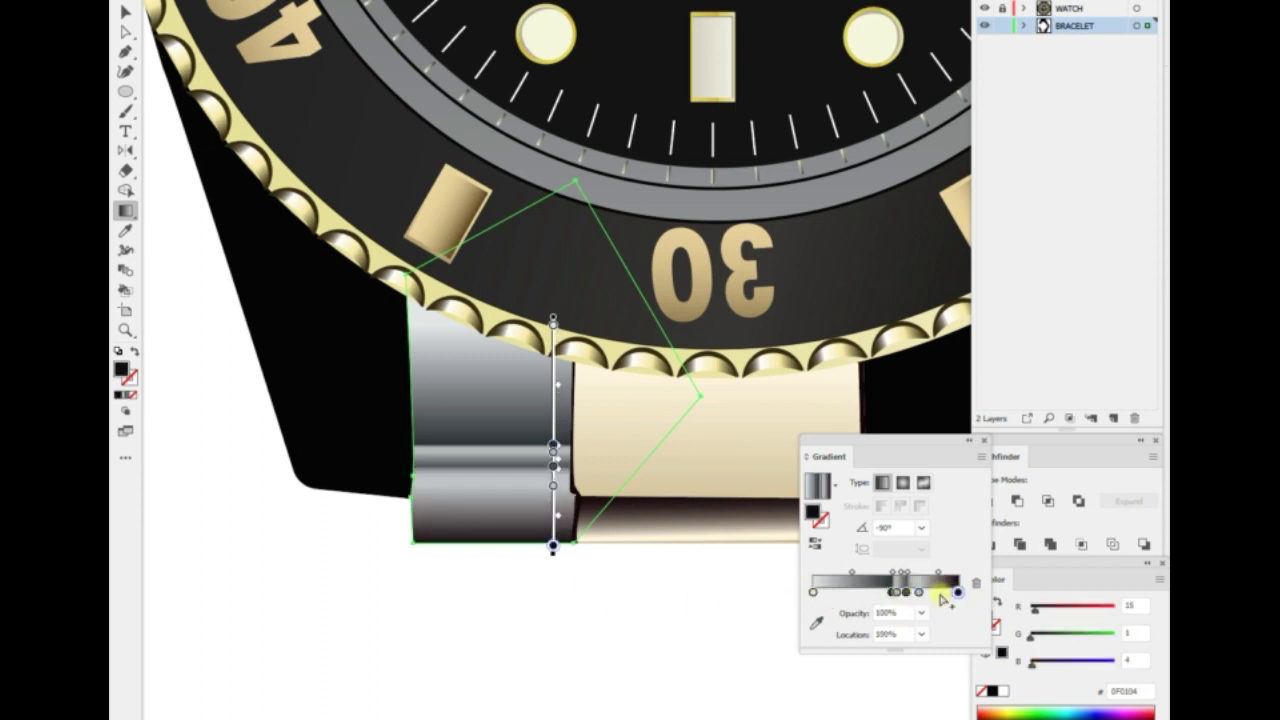
{"action": "left_click", "coordinate": [939, 594]}
{"action": "left_click", "coordinate": [975, 585]}
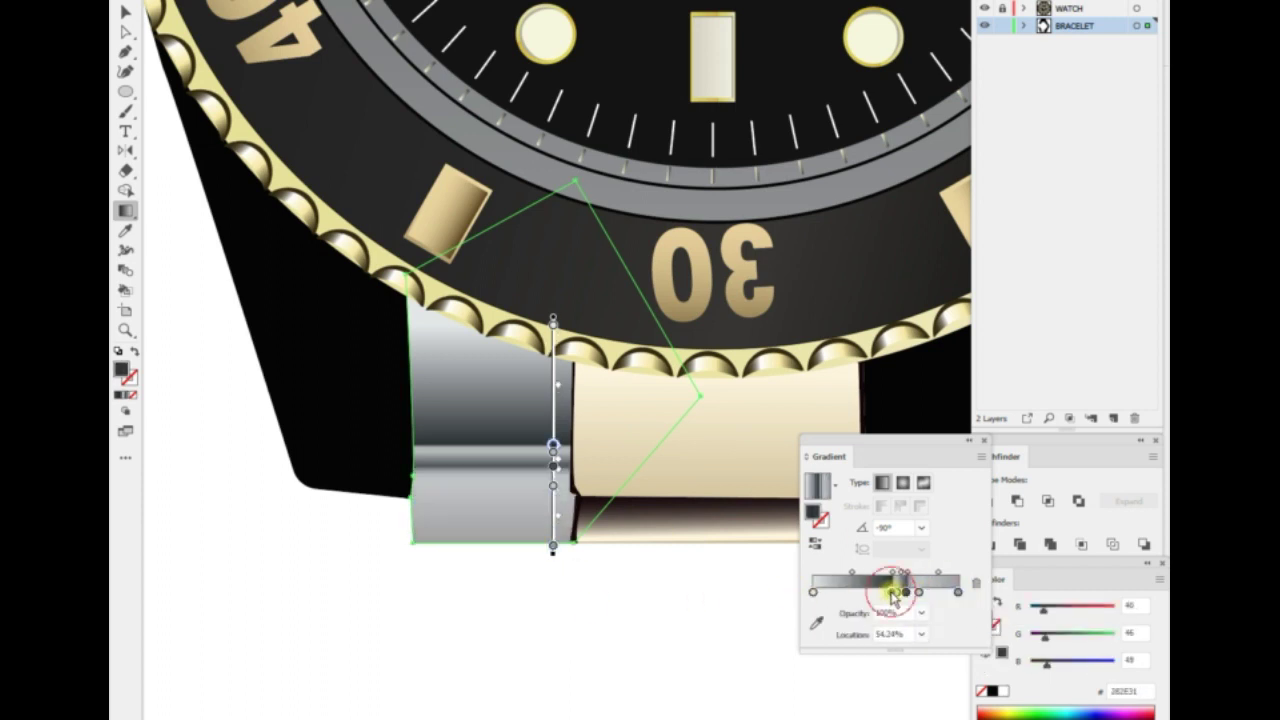
{"action": "left_click_drag", "start_coordinate": [946, 594], "coordinate": [952, 594]}
{"action": "left_click", "coordinate": [371, 603], "text": "ctrl"}
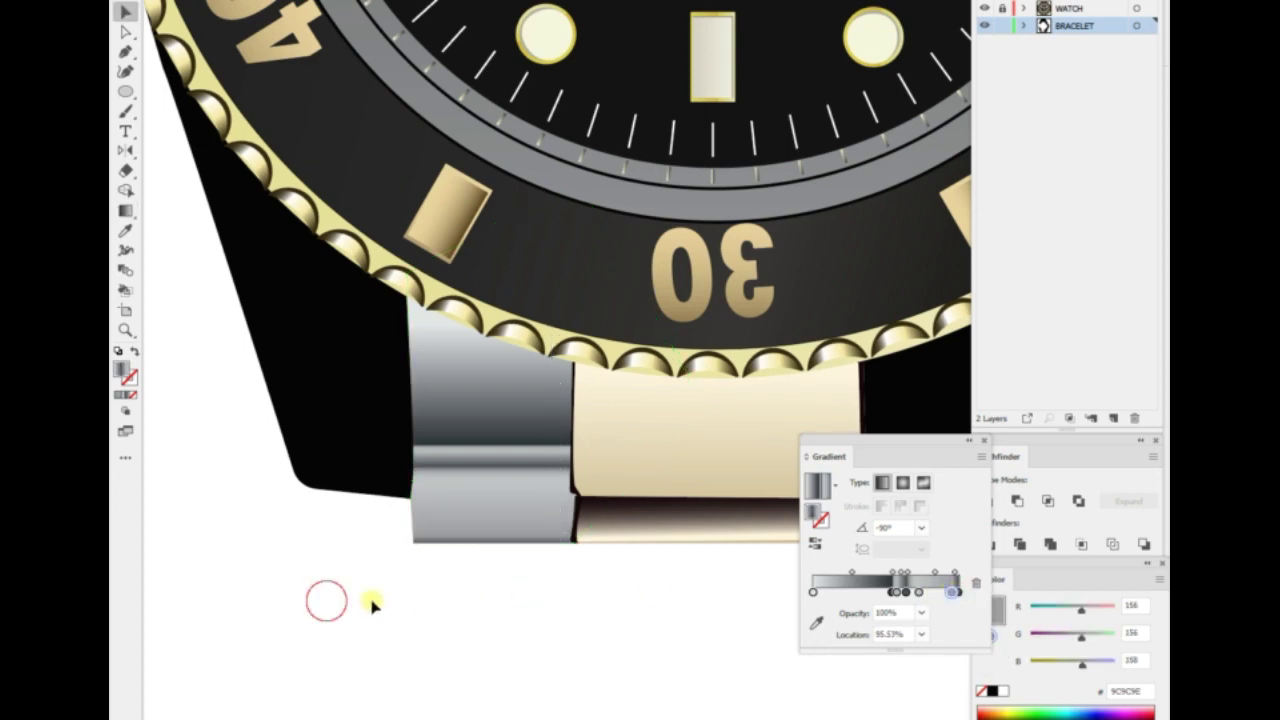
{"action": "key", "text": "ctrl+minus"}
{"action": "scroll", "coordinate": [500, 637], "scroll_direction": "up", "scroll_amount": 2}
{"action": "left_click", "coordinate": [548, 486]}
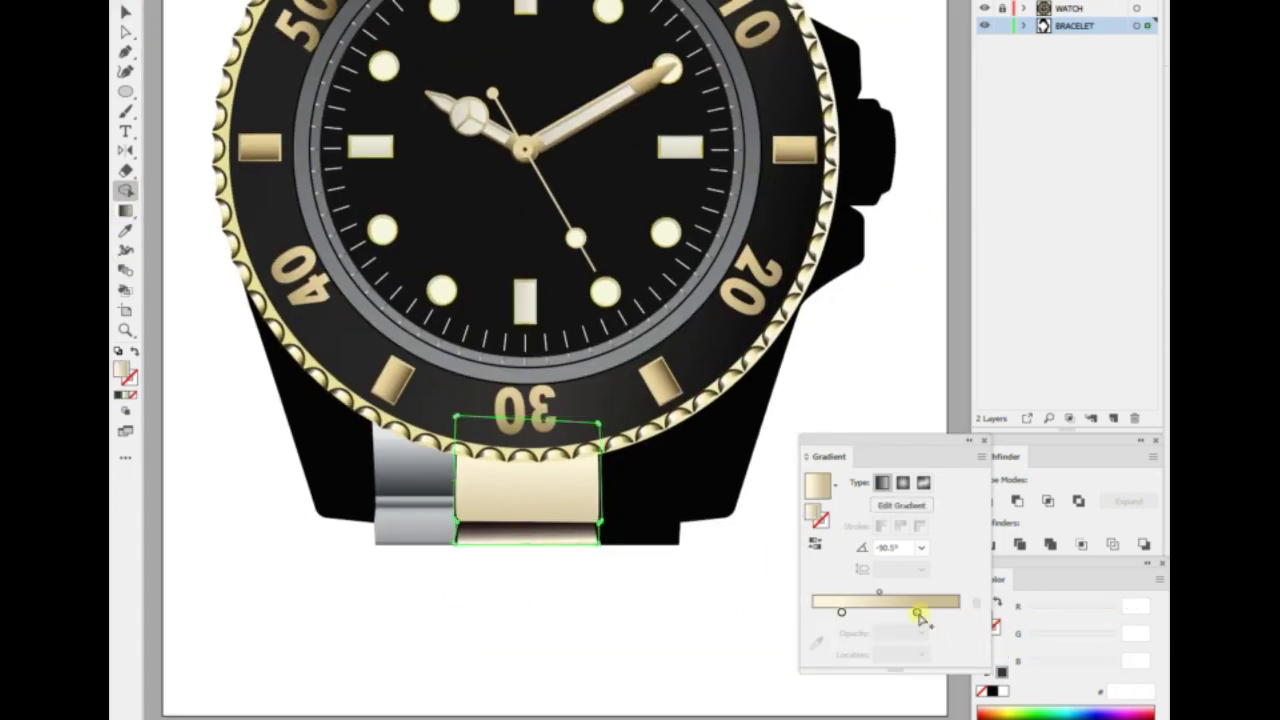
Change the gold link's right gradient stop to a darker gold.
{"action": "left_click", "coordinate": [917, 611]}
{"action": "double_click", "coordinate": [122, 368]}
{"action": "left_click", "coordinate": [646, 133]}
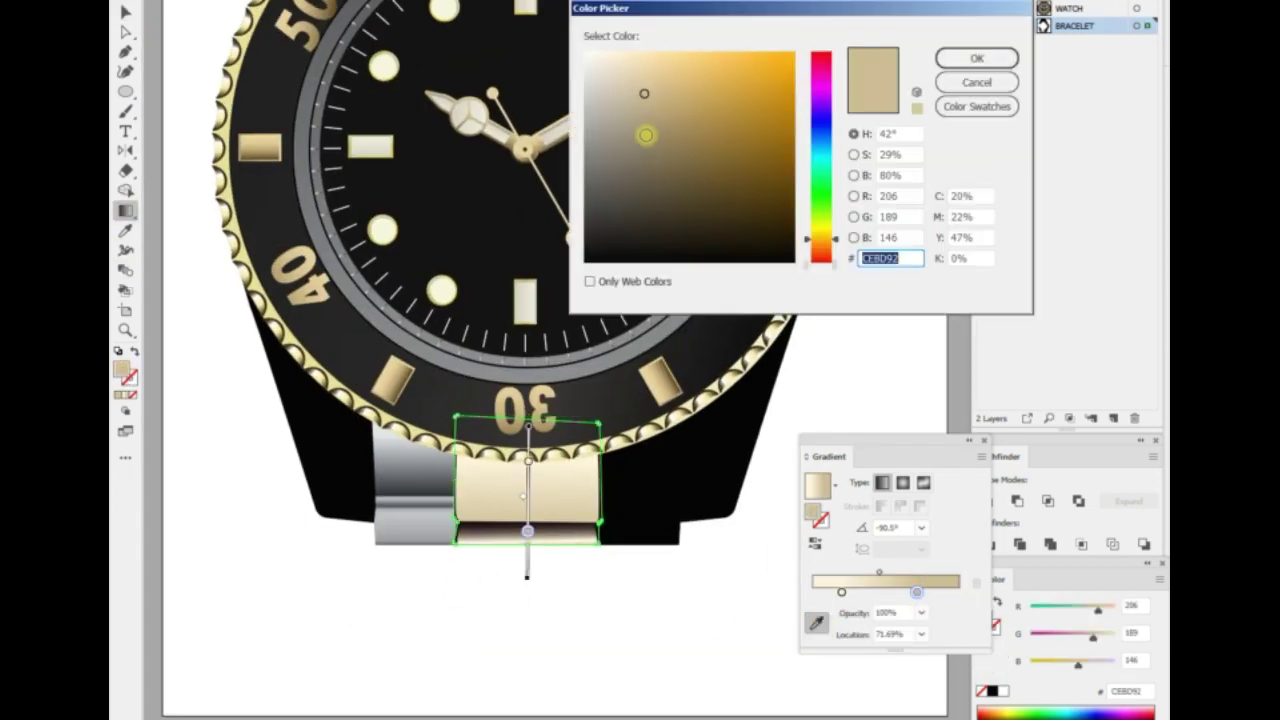
{"action": "left_click", "coordinate": [874, 57]}
Send the silver link behind the gold centre link.
{"action": "right_click", "coordinate": [700, 591]}
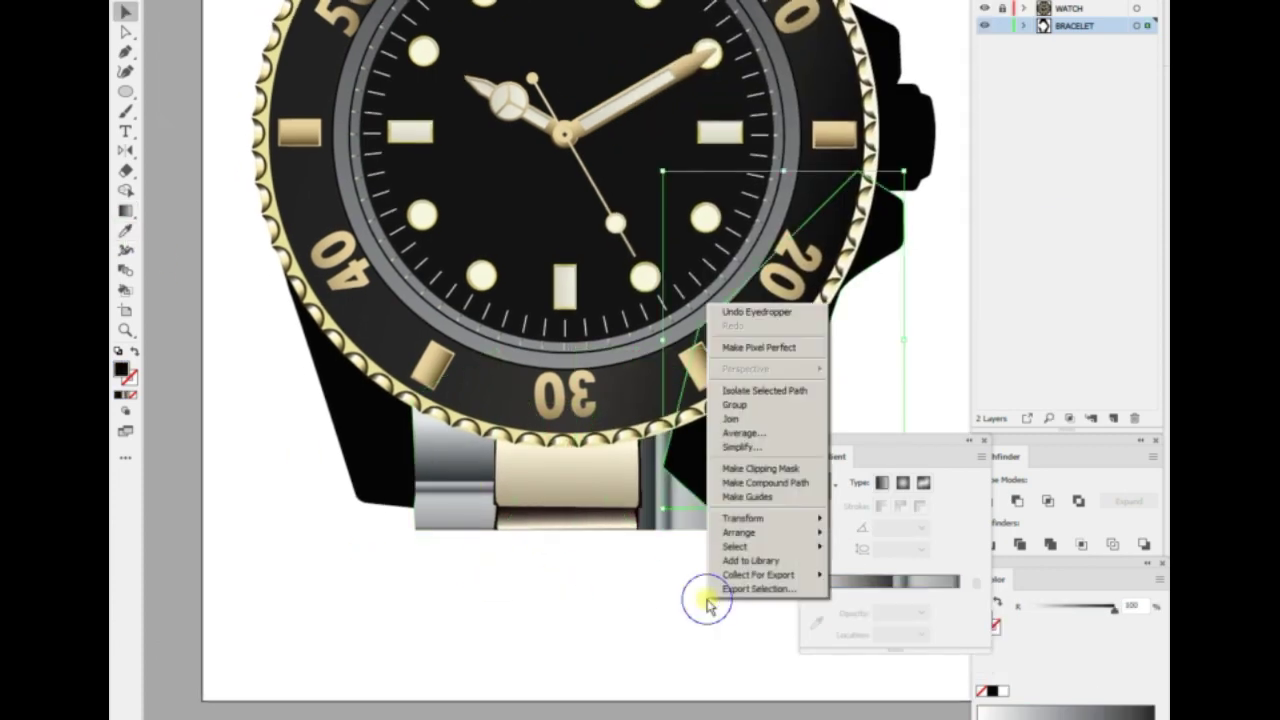
{"action": "left_click", "coordinate": [673, 515]}
{"action": "left_click", "coordinate": [643, 606]}
{"action": "scroll", "coordinate": [643, 606], "scroll_direction": "up", "scroll_amount": 2}
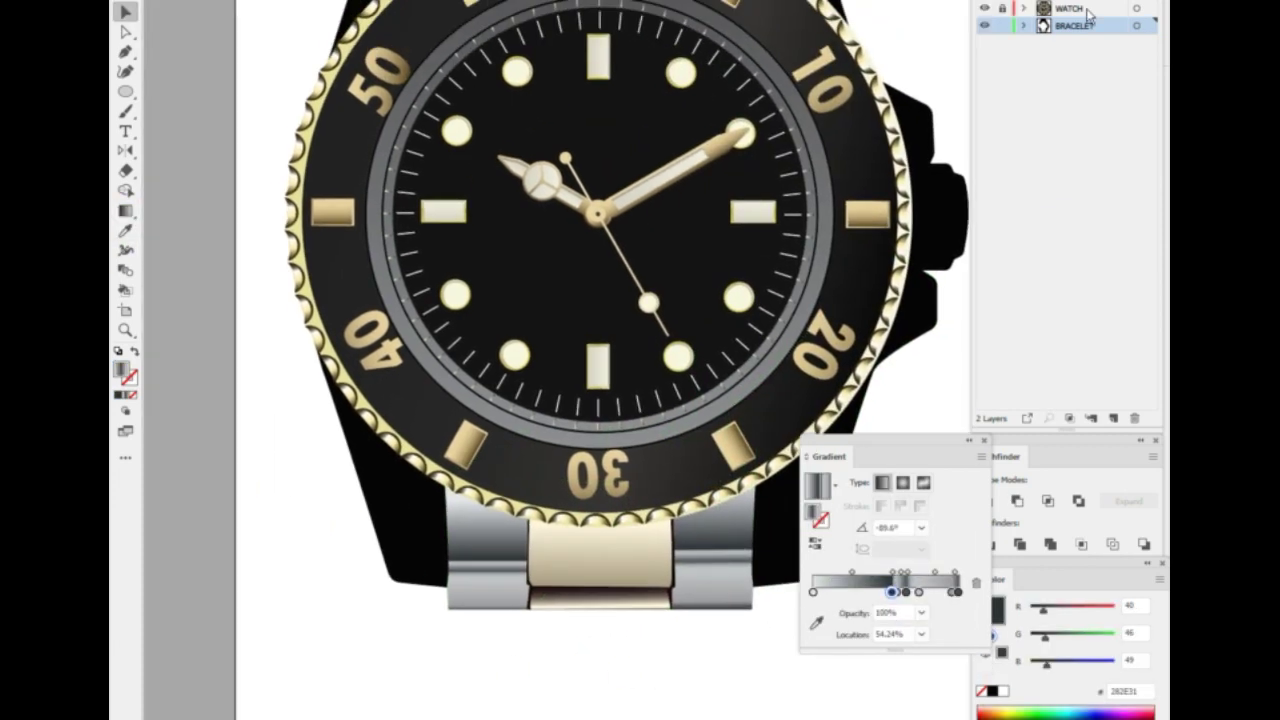
{"action": "scroll", "coordinate": [275, 600], "scroll_direction": "up", "scroll_amount": 2}
Run a near-vertical grey gradient down the left lug, with stops at about 8% and 67%.
{"action": "left_click", "coordinate": [391, 491]}
{"action": "key", "text": "g"}
{"action": "left_click_drag", "start_coordinate": [443, 386], "coordinate": [443, 634]}
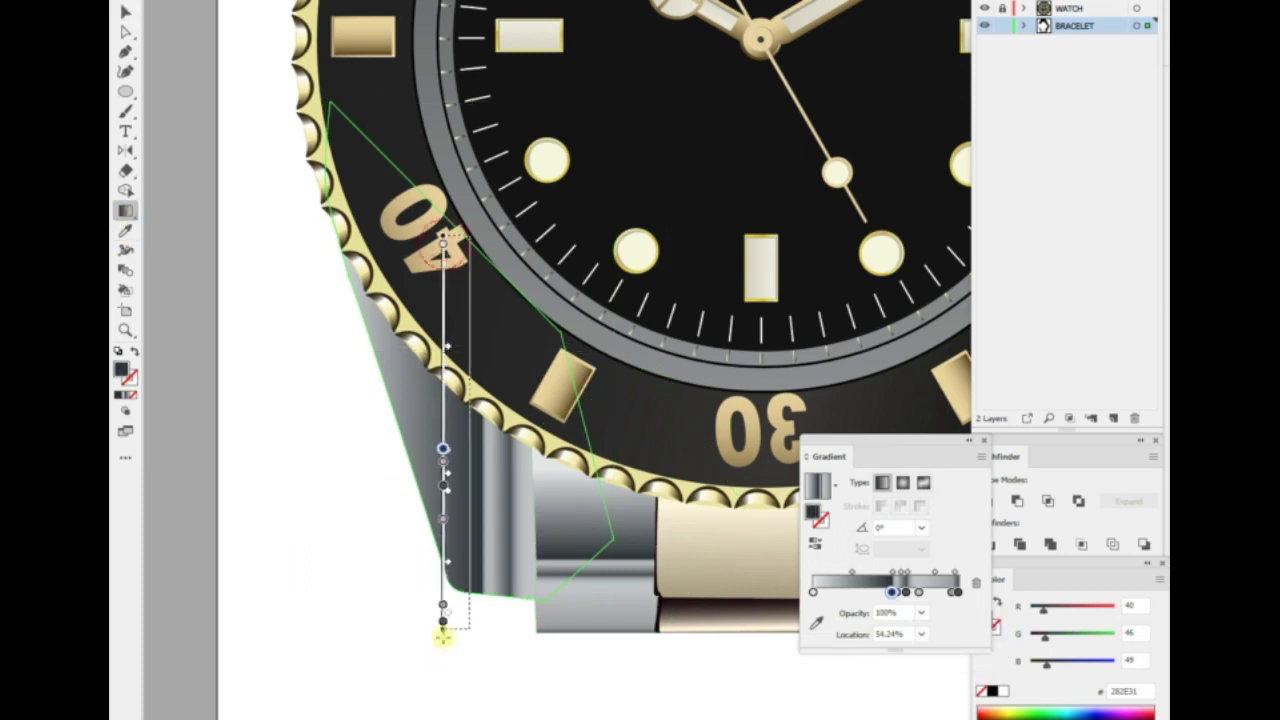
{"action": "left_click_drag", "start_coordinate": [465, 238], "coordinate": [481, 672]}
{"action": "left_click_drag", "start_coordinate": [474, 474], "coordinate": [477, 548]}
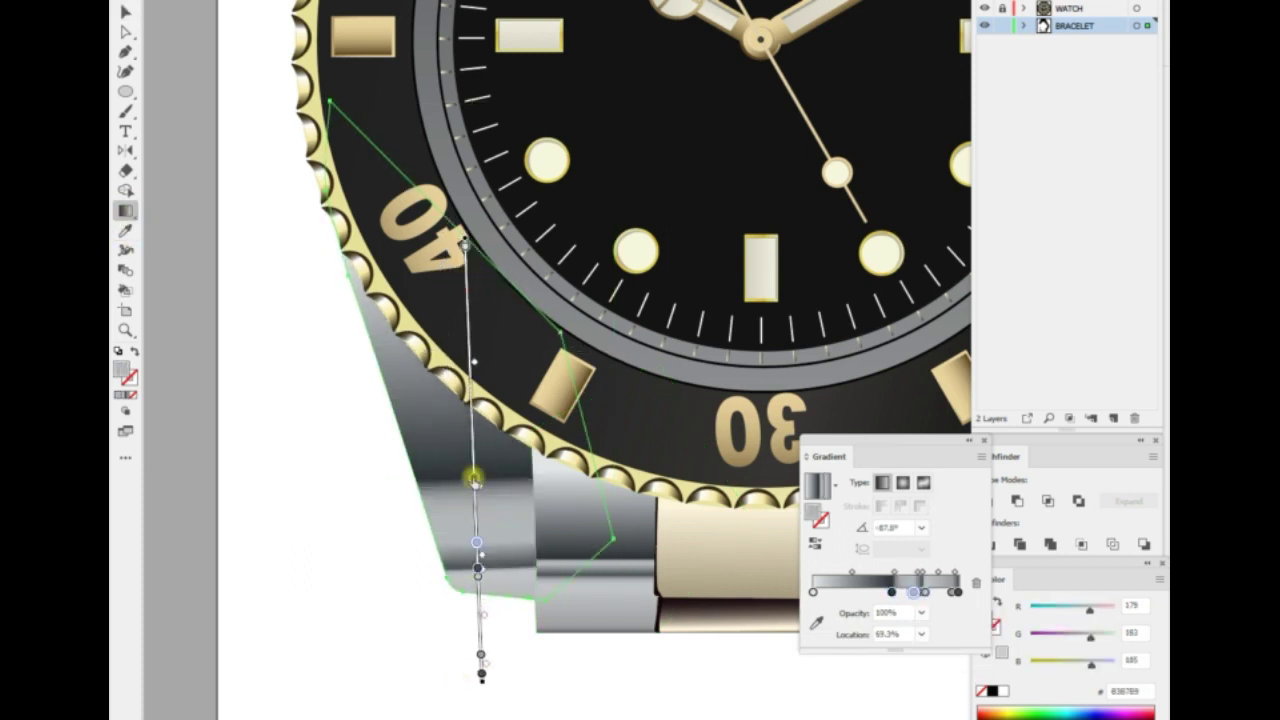
{"action": "left_click_drag", "start_coordinate": [930, 581], "coordinate": [924, 596]}
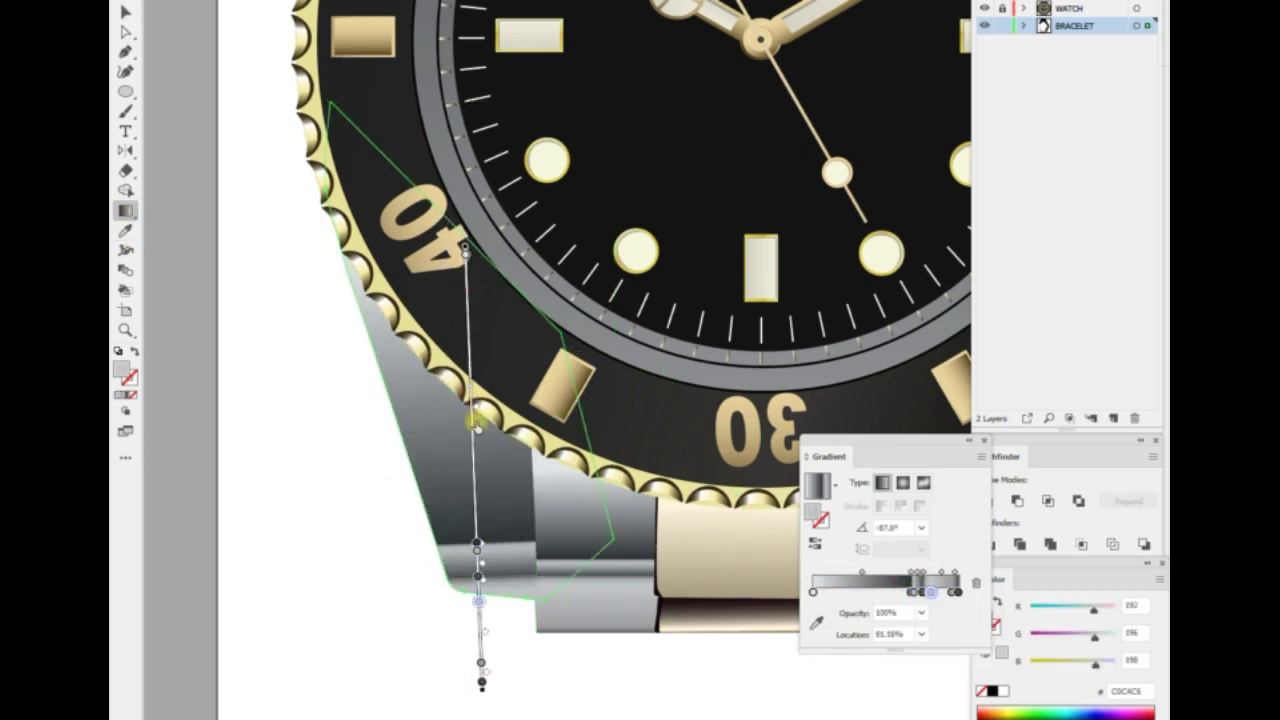
{"action": "left_click_drag", "start_coordinate": [477, 425], "coordinate": [474, 446]}
{"action": "key", "text": "v"}
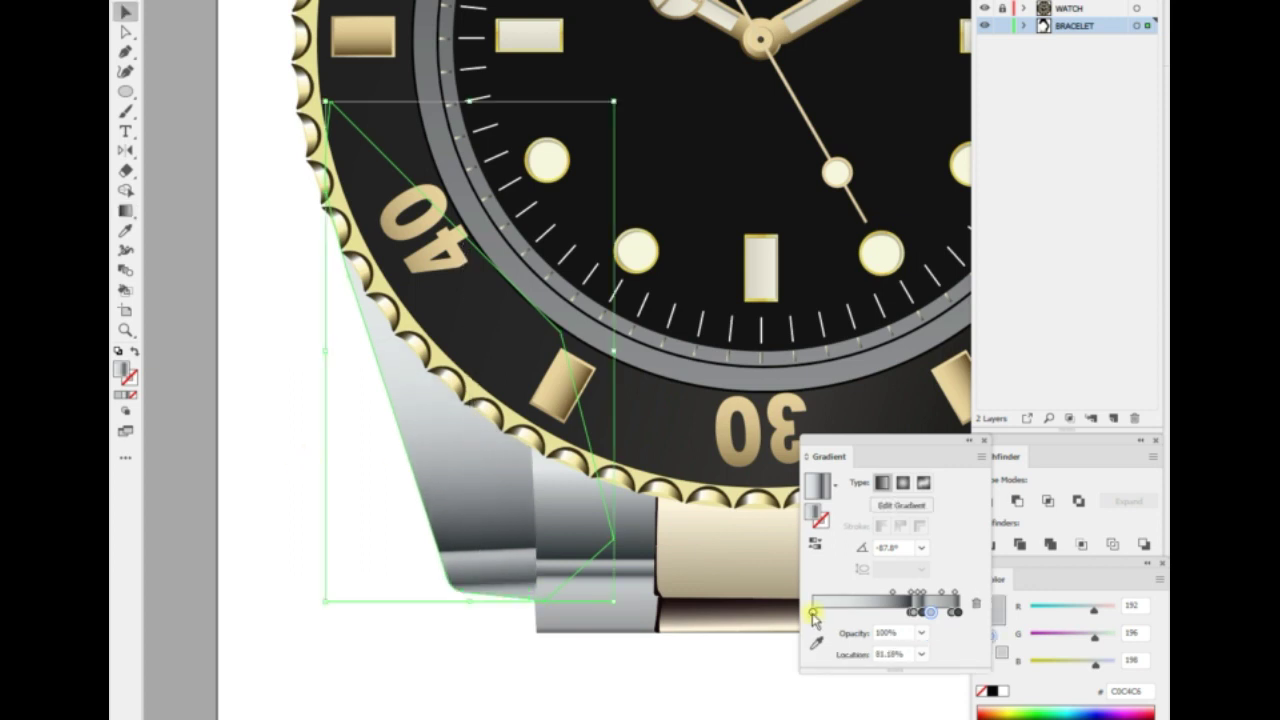
{"action": "mouse_move", "coordinate": [815, 614]}
{"action": "left_mouse_down"}
{"action": "mouse_move", "coordinate": [872, 610]}
{"action": "mouse_move", "coordinate": [810, 617]}
{"action": "left_mouse_up"}
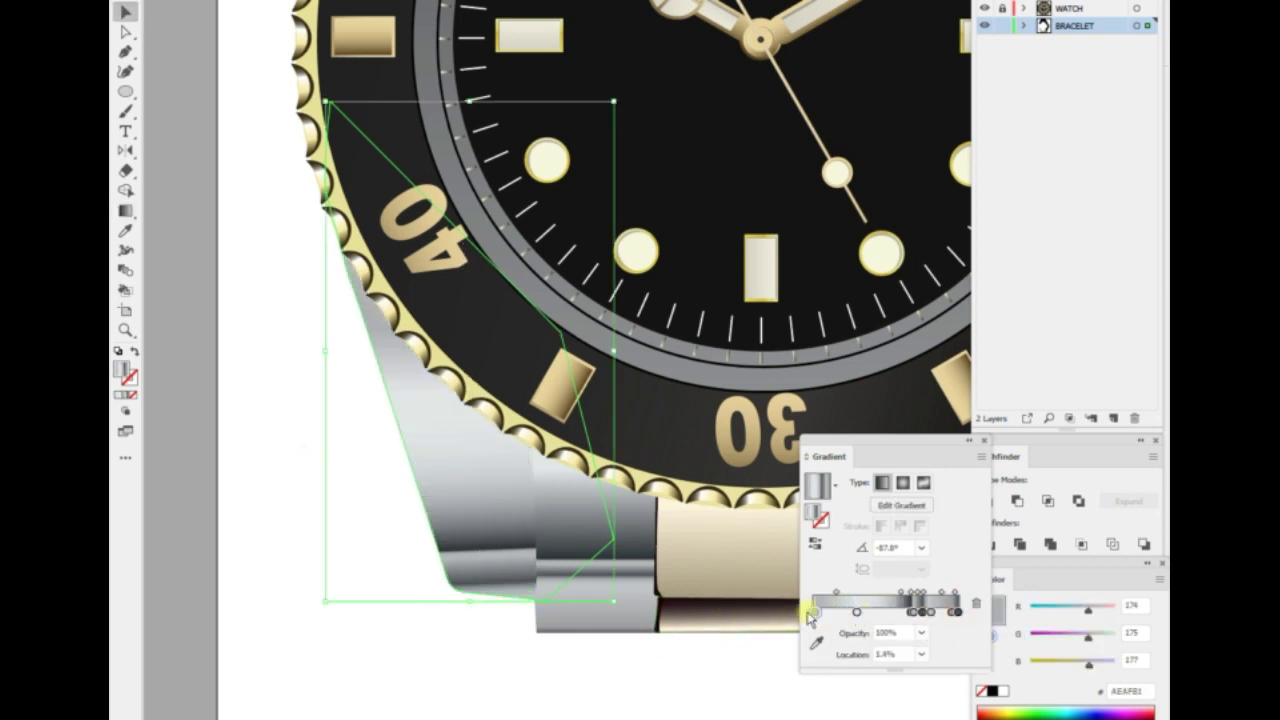
Draw a new three-point bracelet shape starting at the bracelet's bottom corner.
{"action": "key", "text": "p"}
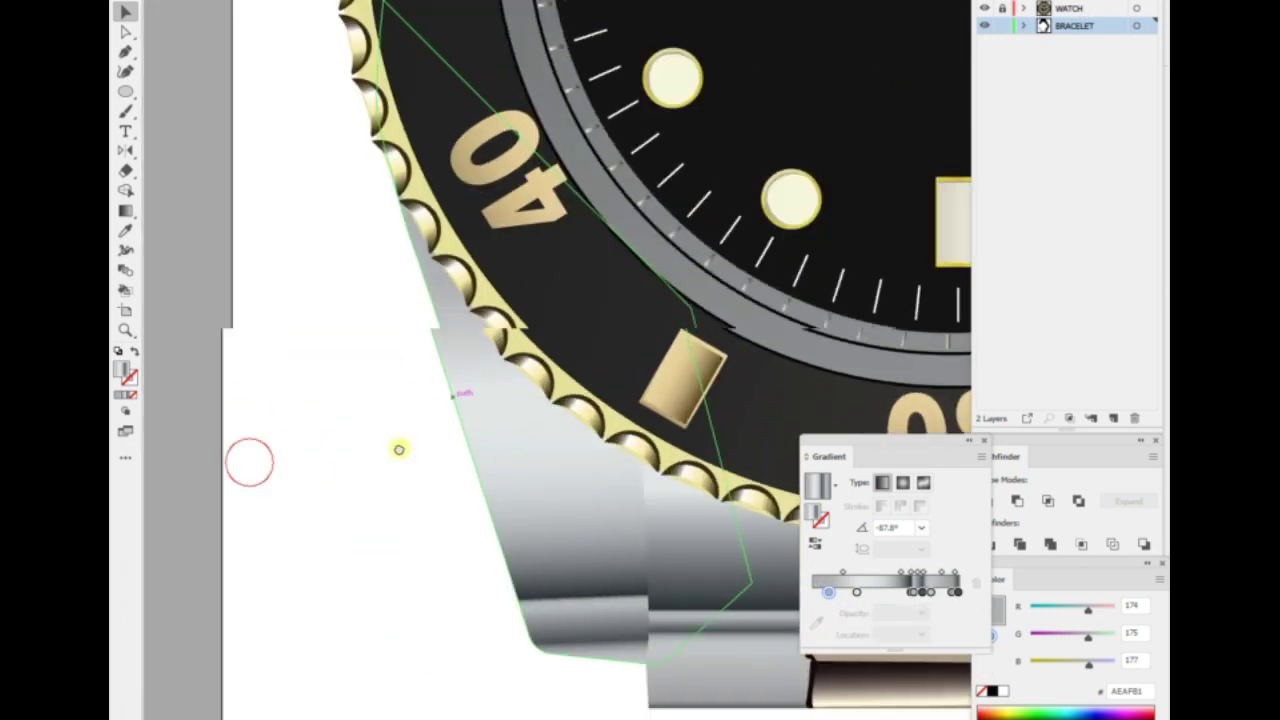
{"action": "scroll", "coordinate": [249, 457], "scroll_direction": "up", "scroll_amount": 1}
{"action": "left_click", "coordinate": [567, 652]}
{"action": "left_click", "coordinate": [530, 495]}
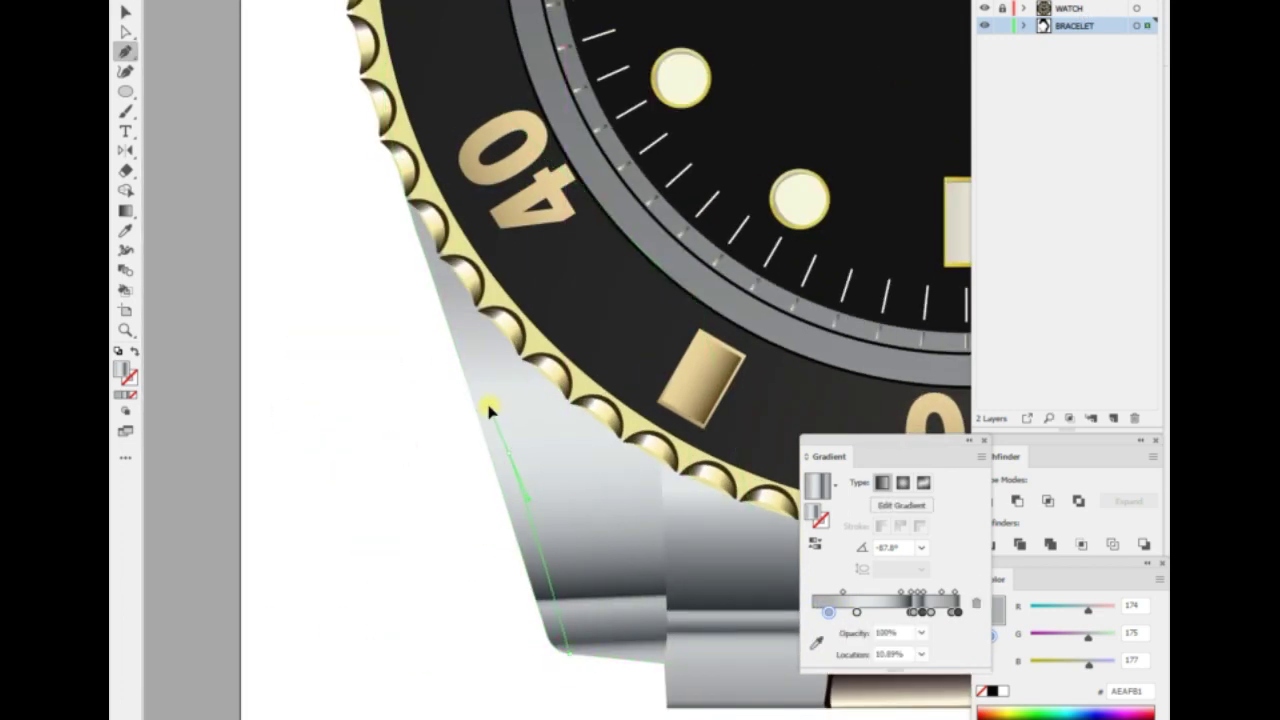
{"action": "left_click", "coordinate": [441, 243]}
Set a gradient stop on the lug and new bracelet piece to light grey E1E5E7.
{"action": "left_click", "coordinate": [833, 487]}
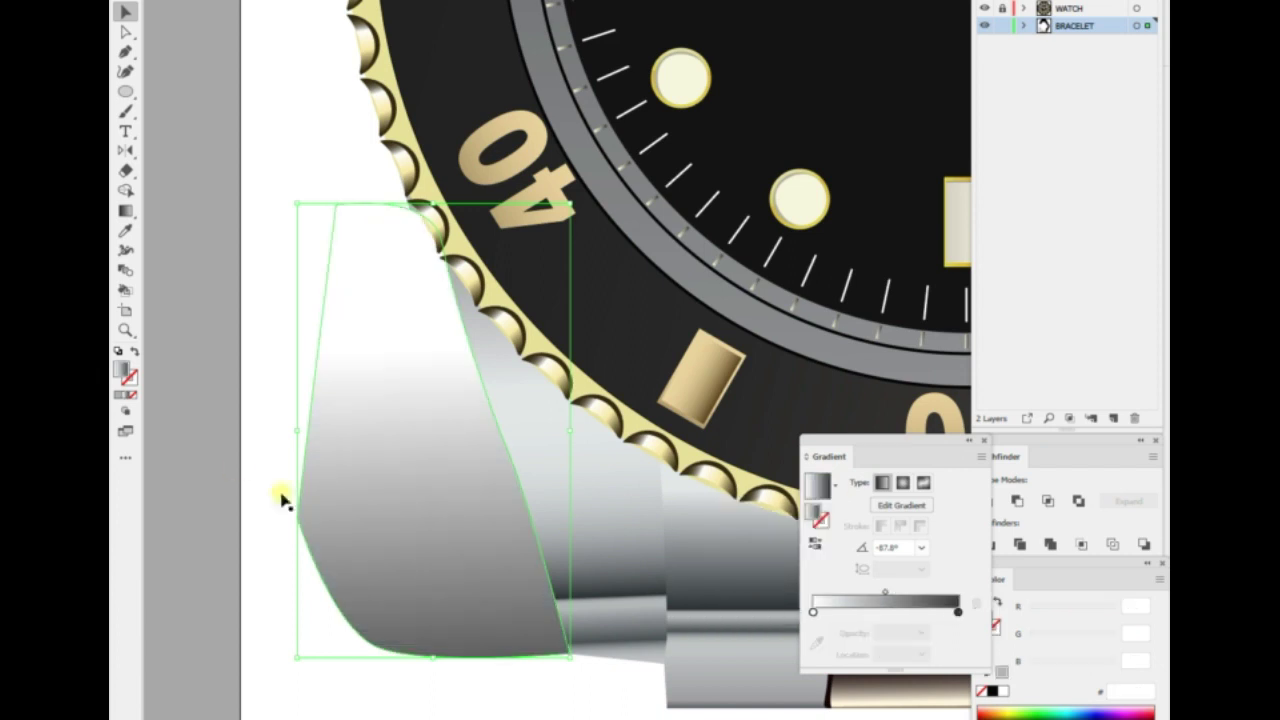
{"action": "left_click", "coordinate": [430, 470]}
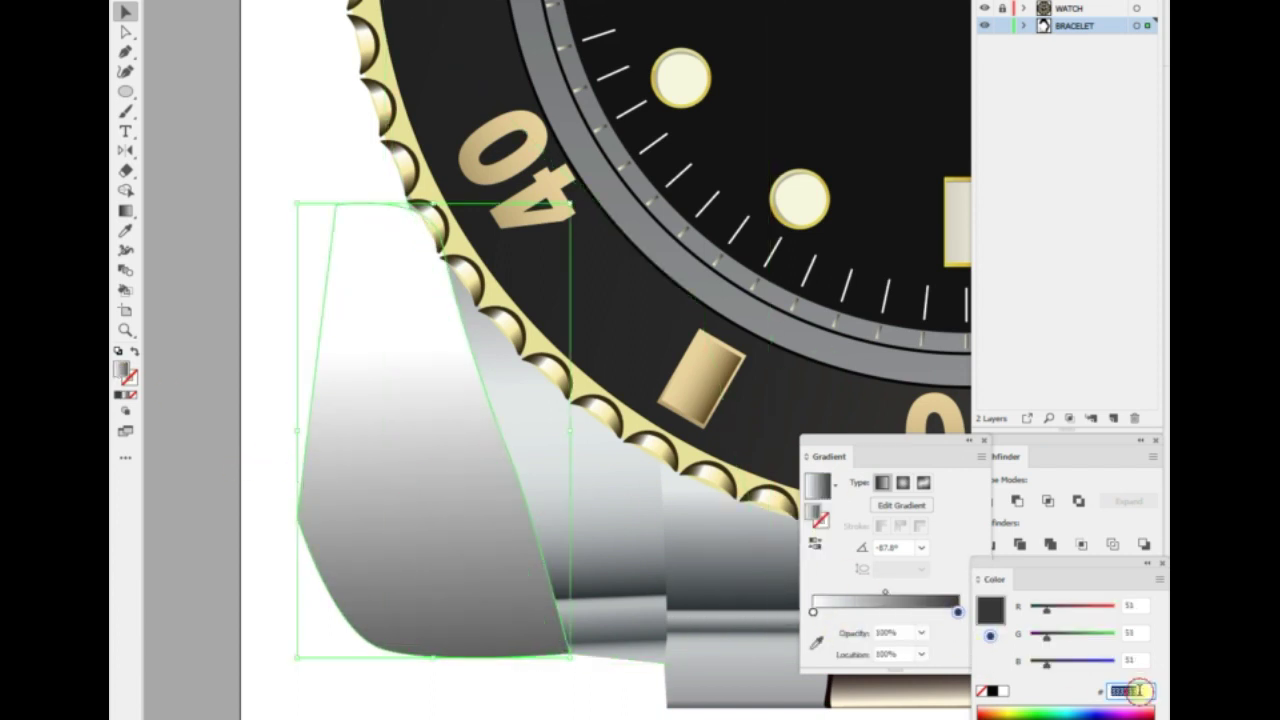
{"action": "type", "text": "E1E5E7"}
{"action": "key", "text": "Return"}
{"action": "left_click_drag", "start_coordinate": [830, 456], "coordinate": [1057, 449]}
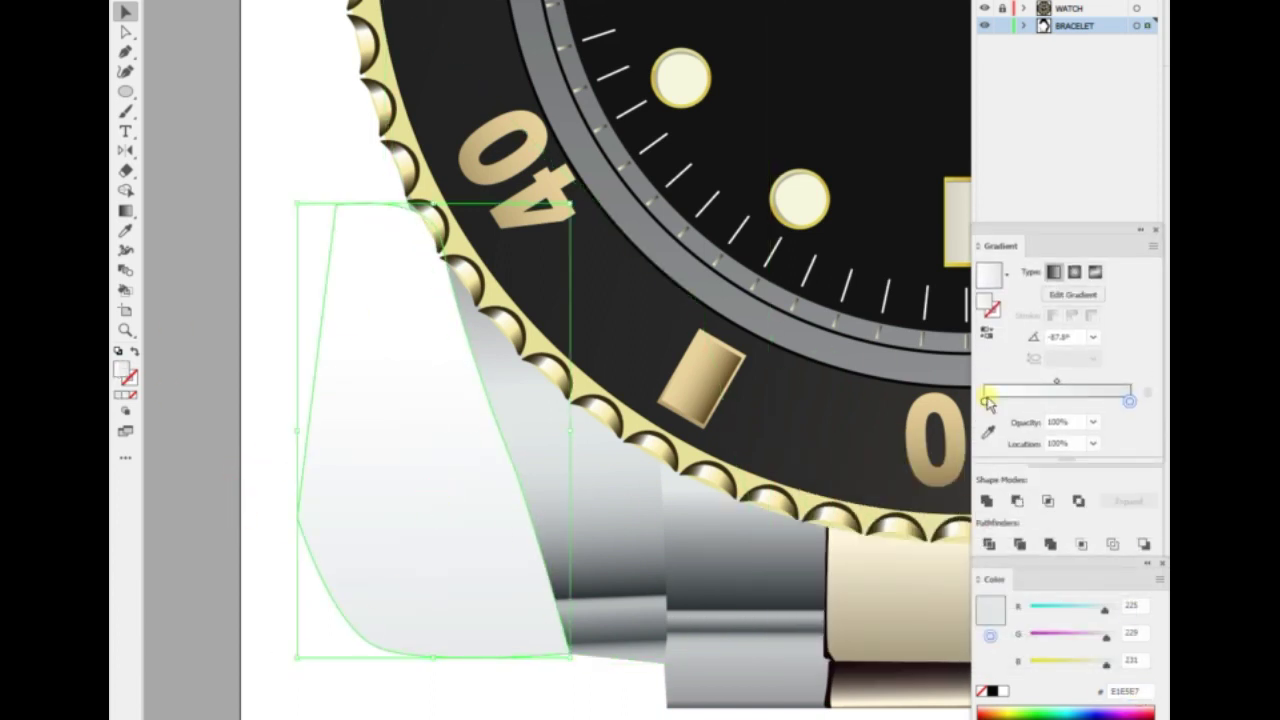
{"action": "key", "text": "Return"}
Give the new bracelet piece a multi-stop grey gradient.
{"action": "key", "text": "g"}
{"action": "double_click", "coordinate": [125, 370]}
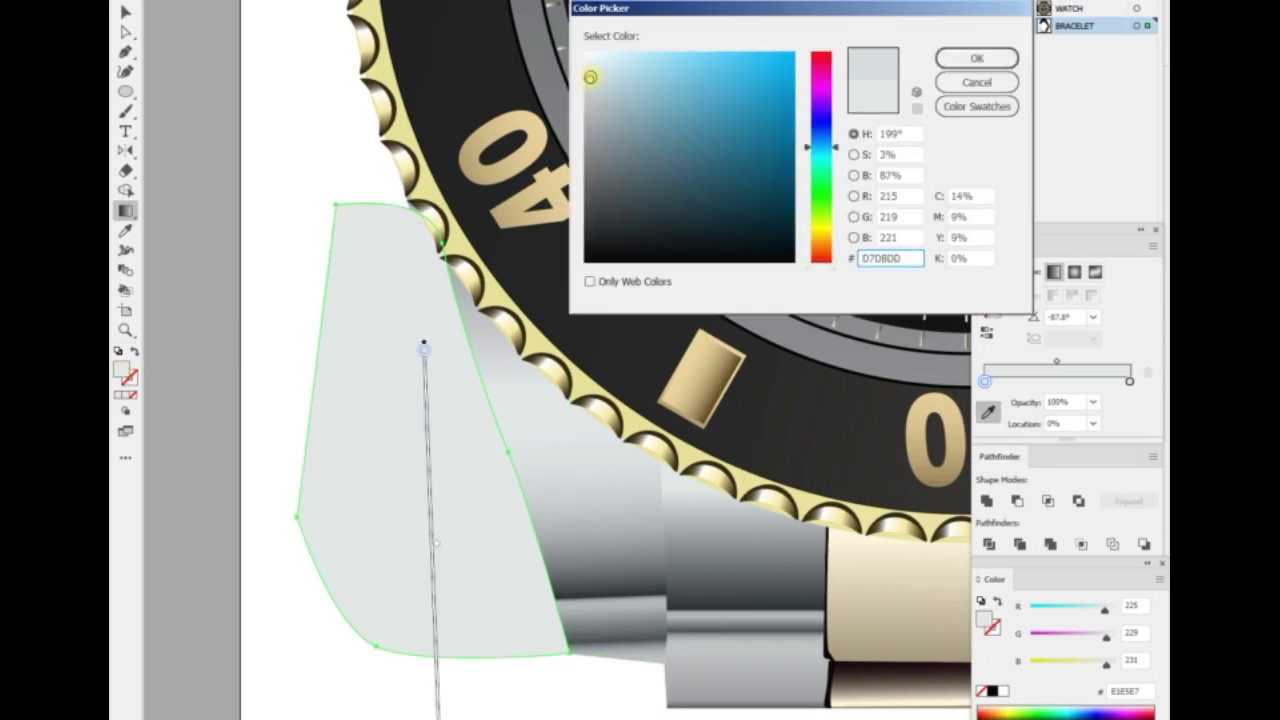
{"action": "left_click", "coordinate": [977, 58]}
{"action": "double_click", "coordinate": [120, 372]}
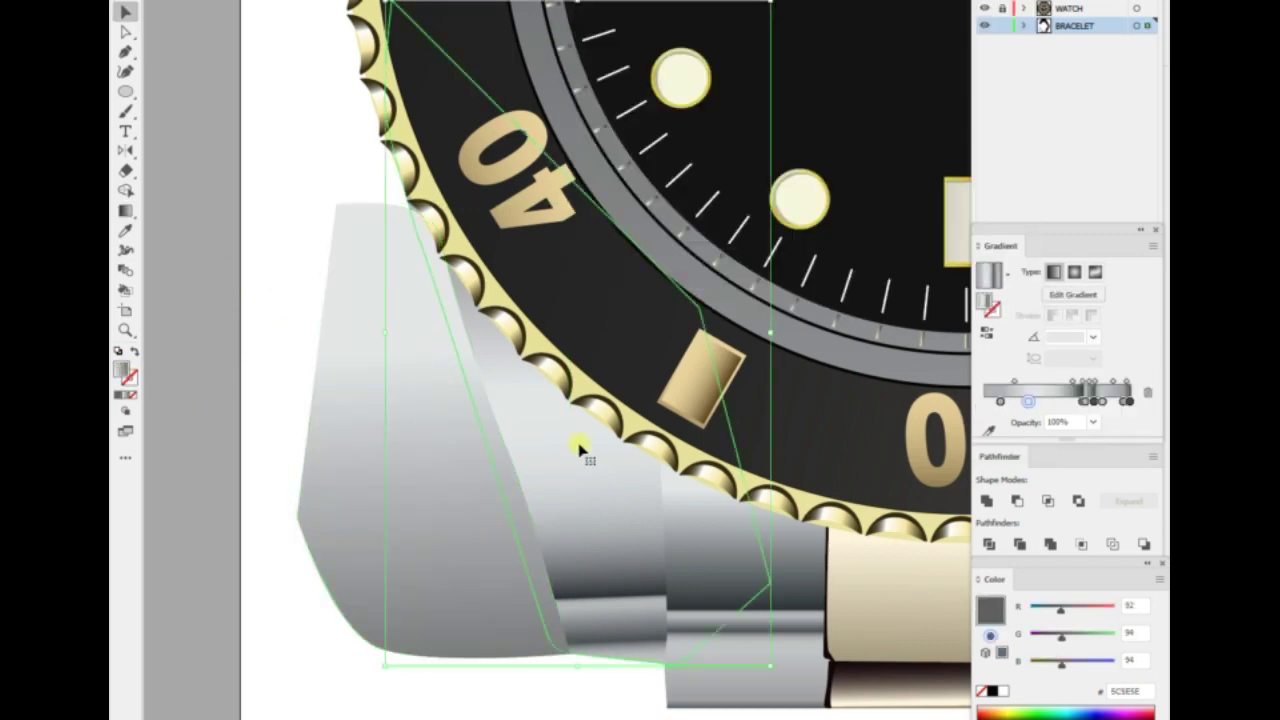
Make an offset copy, trim it to a sliver, and angle its grey gradient.
{"action": "key", "text": "Return"}
{"action": "left_click", "coordinate": [840, 458]}
{"action": "key", "text": "g"}
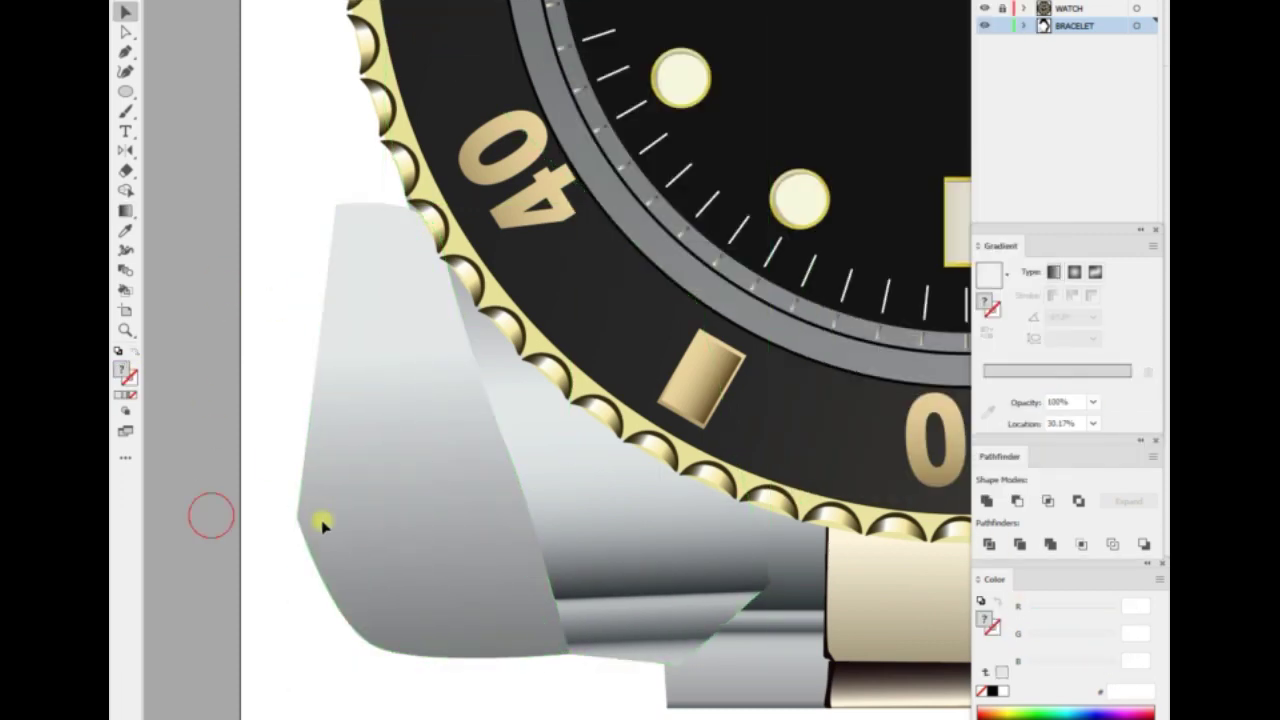
{"action": "left_click_drag", "start_coordinate": [443, 290], "coordinate": [500, 491]}
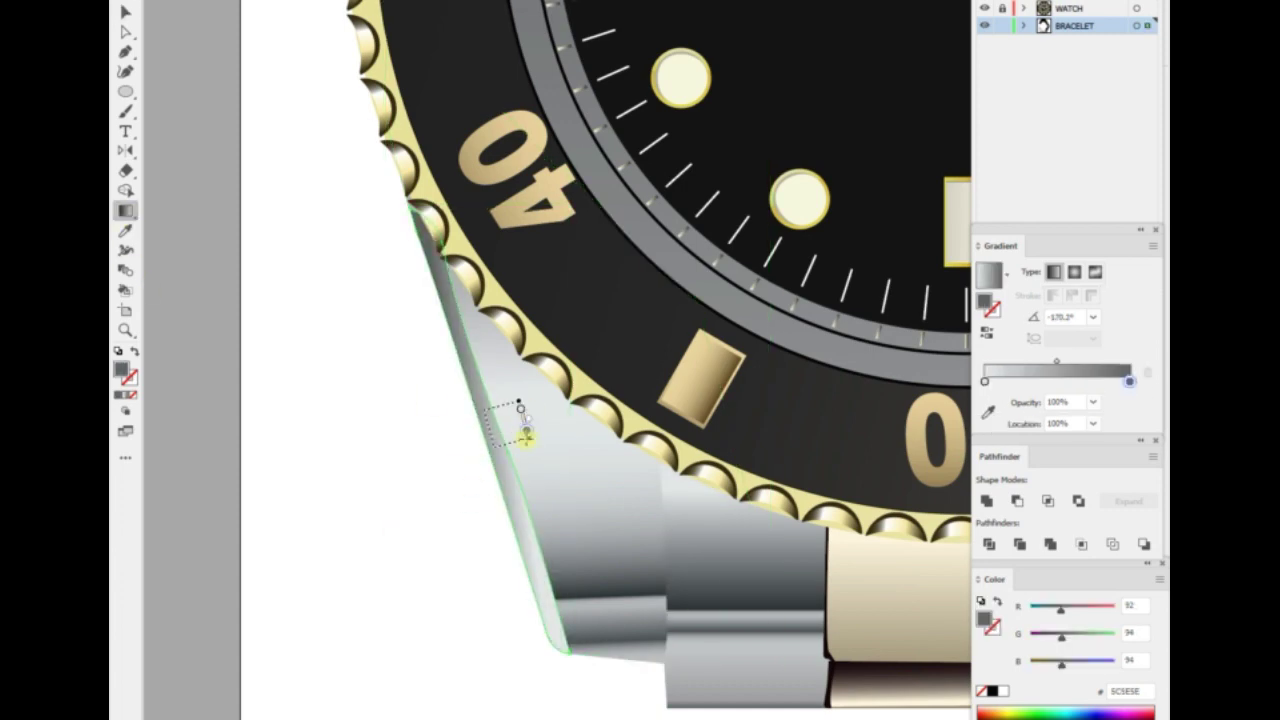
{"action": "left_click_drag", "start_coordinate": [489, 408], "coordinate": [490, 537]}
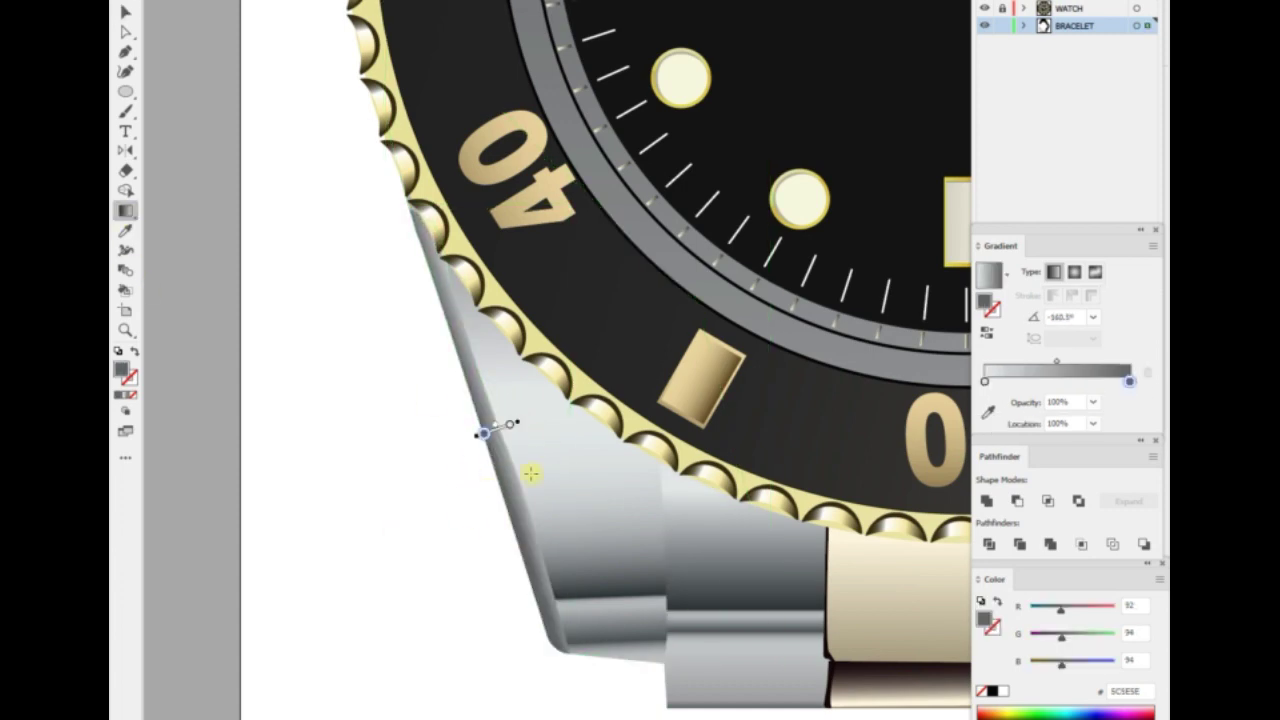
{"action": "left_click_drag", "start_coordinate": [520, 420], "coordinate": [488, 431]}
Set the fill of the thin sliver beside the left lug to None.
{"action": "key", "text": "v"}
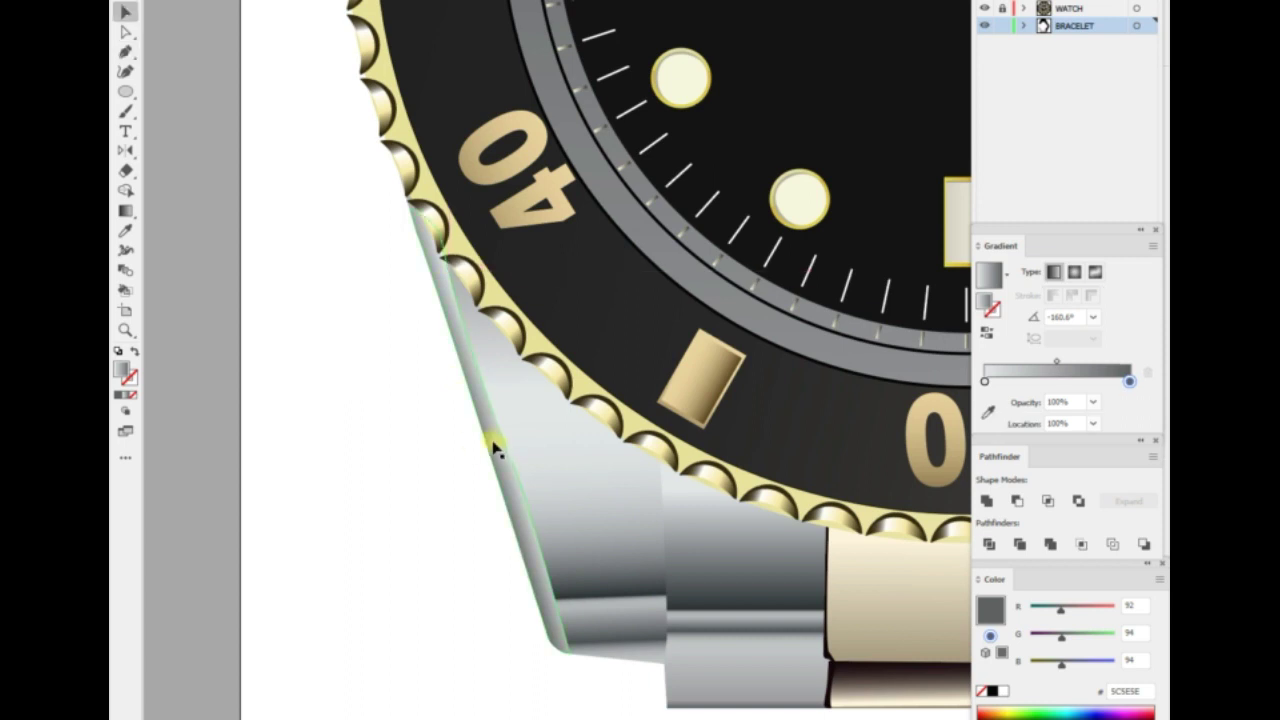
{"action": "left_click_drag", "start_coordinate": [450, 268], "coordinate": [495, 428]}
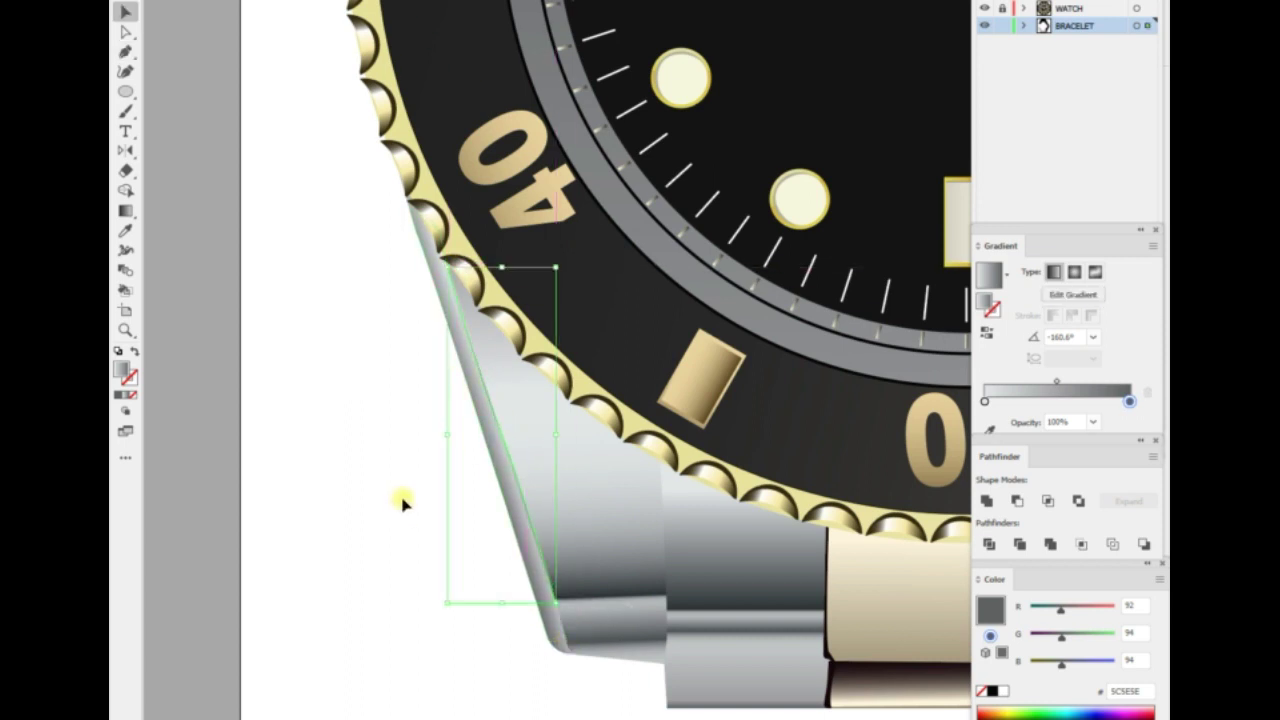
{"action": "key", "text": "shift+x"}
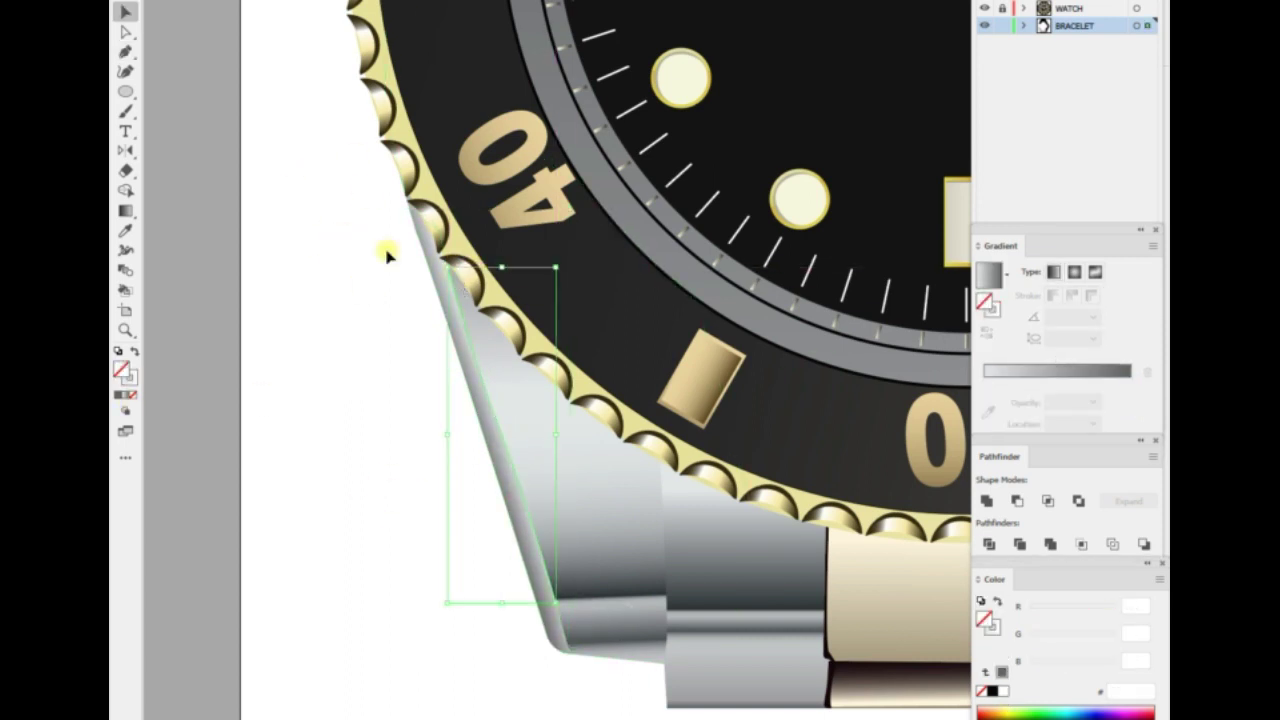
{"action": "left_click", "coordinate": [366, 414]}
{"action": "key", "text": "ctrl+minus"}
{"action": "key", "text": "ctrl+minus"}
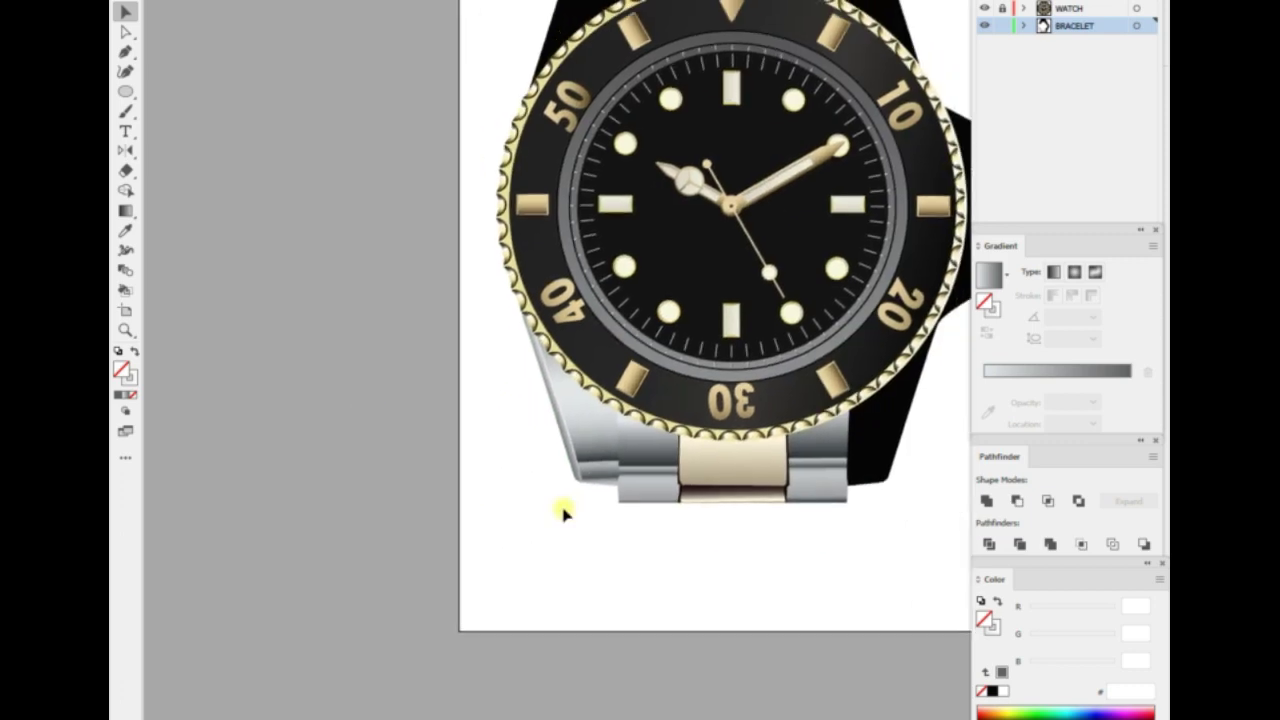
{"action": "scroll", "coordinate": [563, 512], "scroll_direction": "up", "scroll_amount": 3}
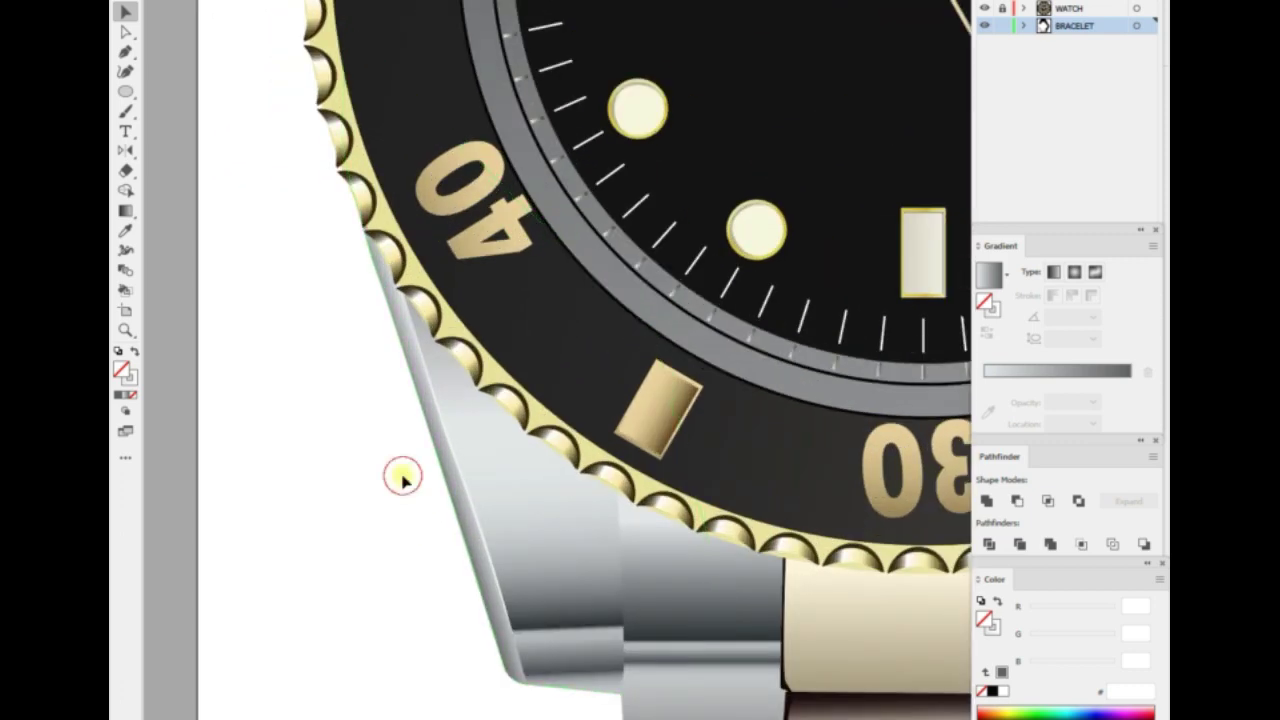
Slide the left lug's dark bands upward and redraw its silver gradient vertically at -89.2°.
{"action": "left_click", "coordinate": [430, 420]}
{"action": "left_click", "coordinate": [1123, 401]}
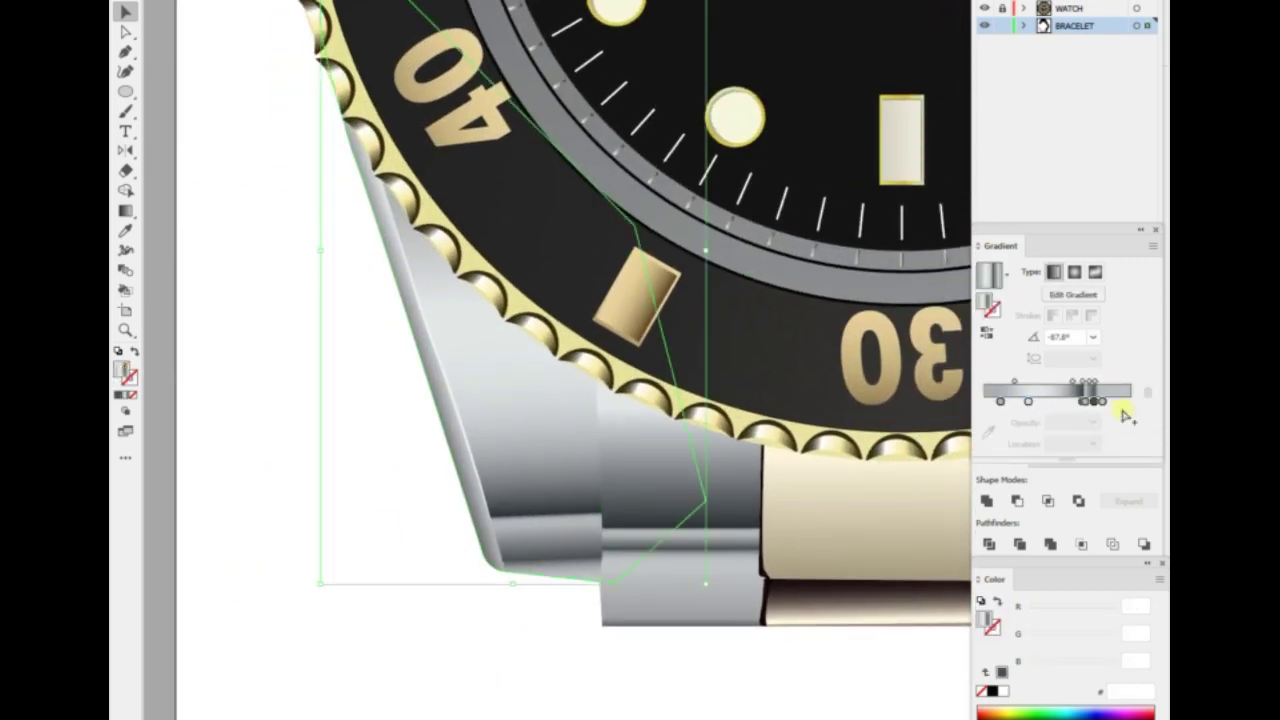
{"action": "key", "text": "g"}
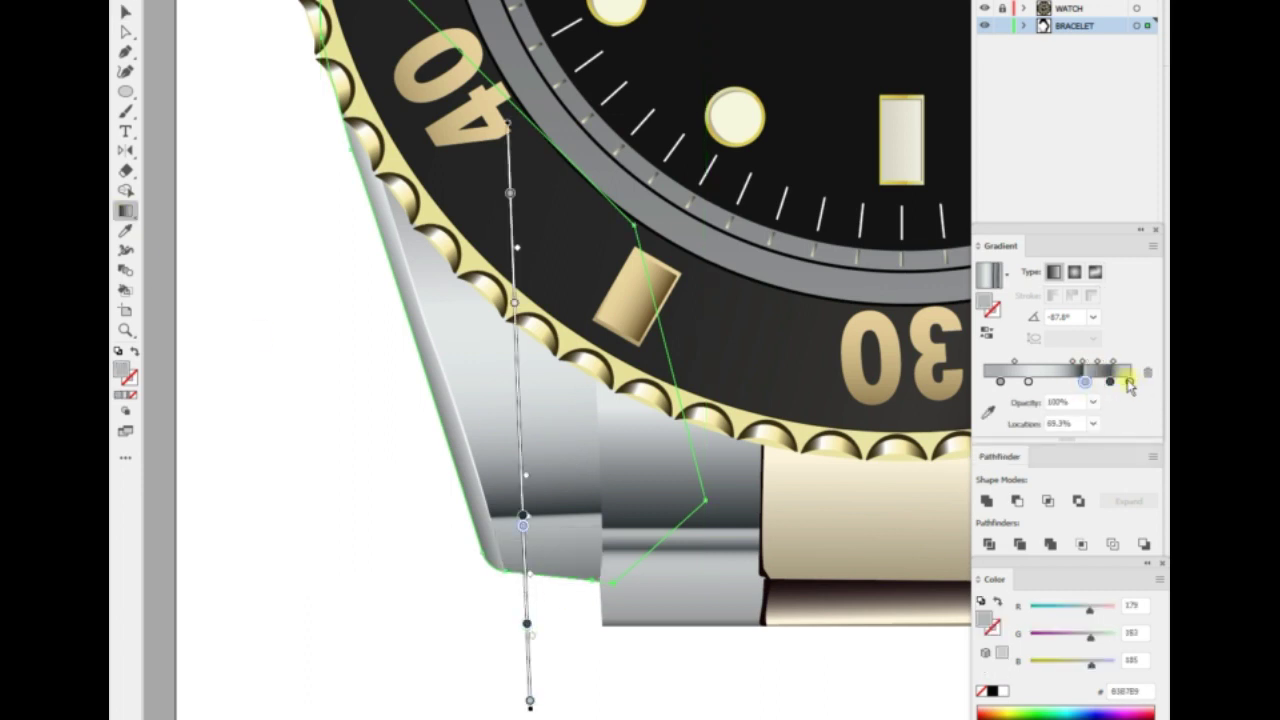
{"action": "left_click_drag", "start_coordinate": [1092, 381], "coordinate": [1076, 381]}
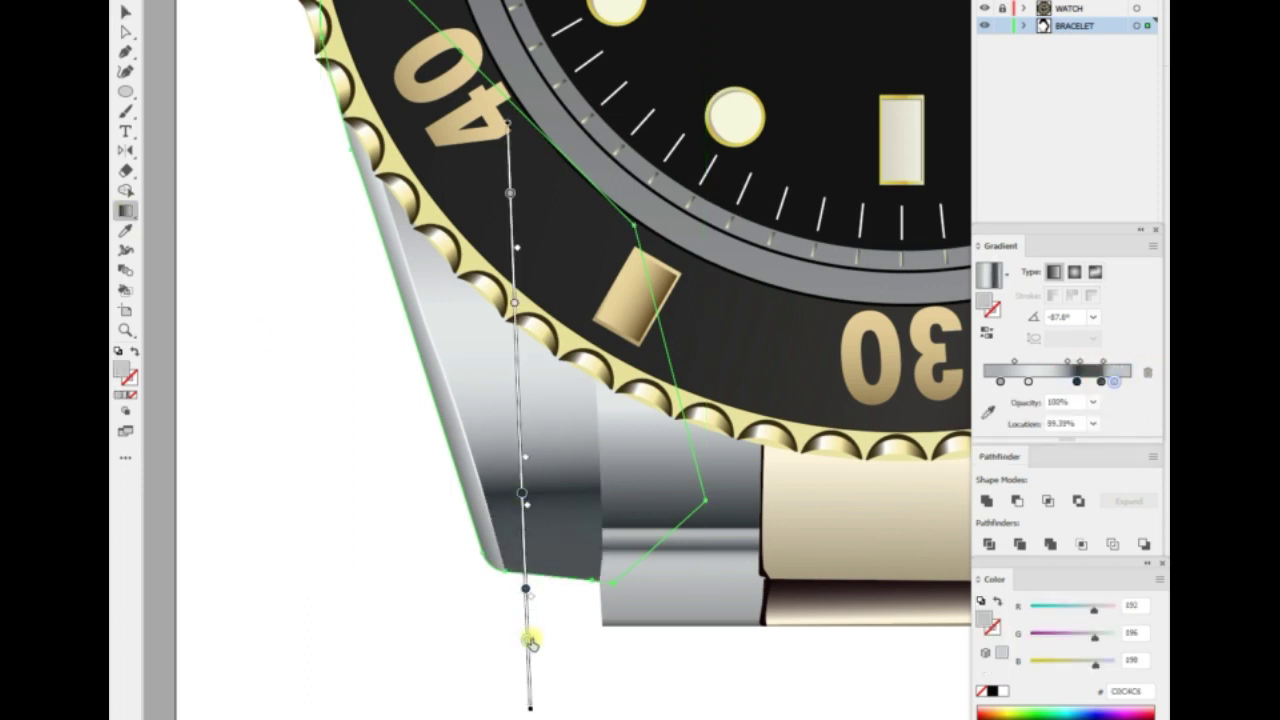
{"action": "left_click_drag", "start_coordinate": [531, 643], "coordinate": [531, 599]}
{"action": "left_click_drag", "start_coordinate": [511, 178], "coordinate": [517, 617]}
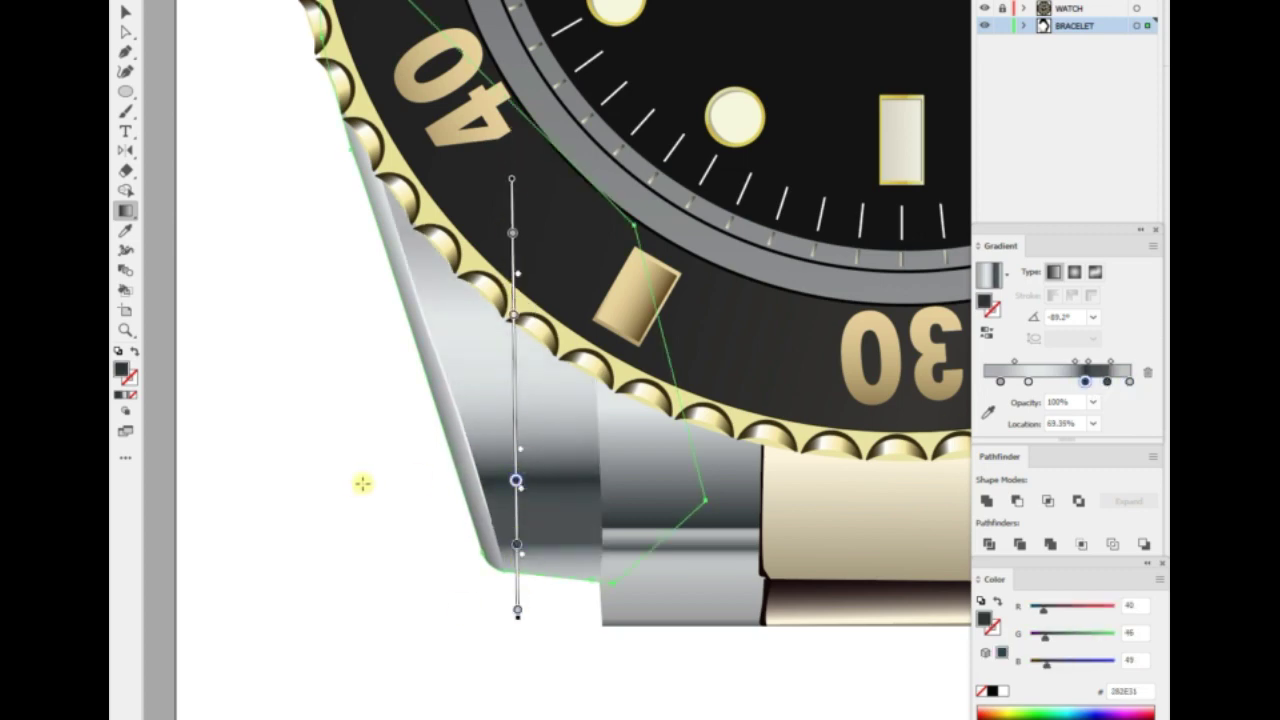
{"action": "left_click", "coordinate": [567, 368]}
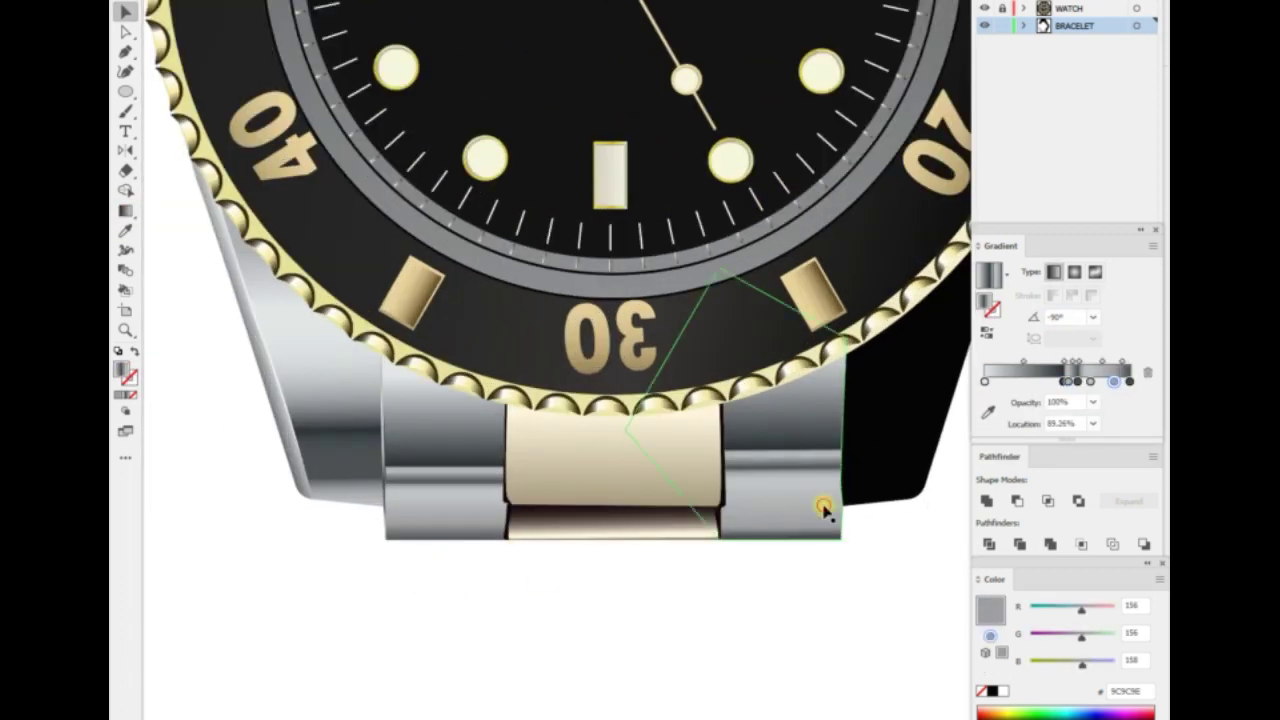
Reflect a vertical copy of the left bracelet-edge strip and move it to the right edge.
{"action": "left_click", "coordinate": [380, 443]}
{"action": "right_click", "coordinate": [380, 443]}
{"action": "left_click", "coordinate": [480, 493]}
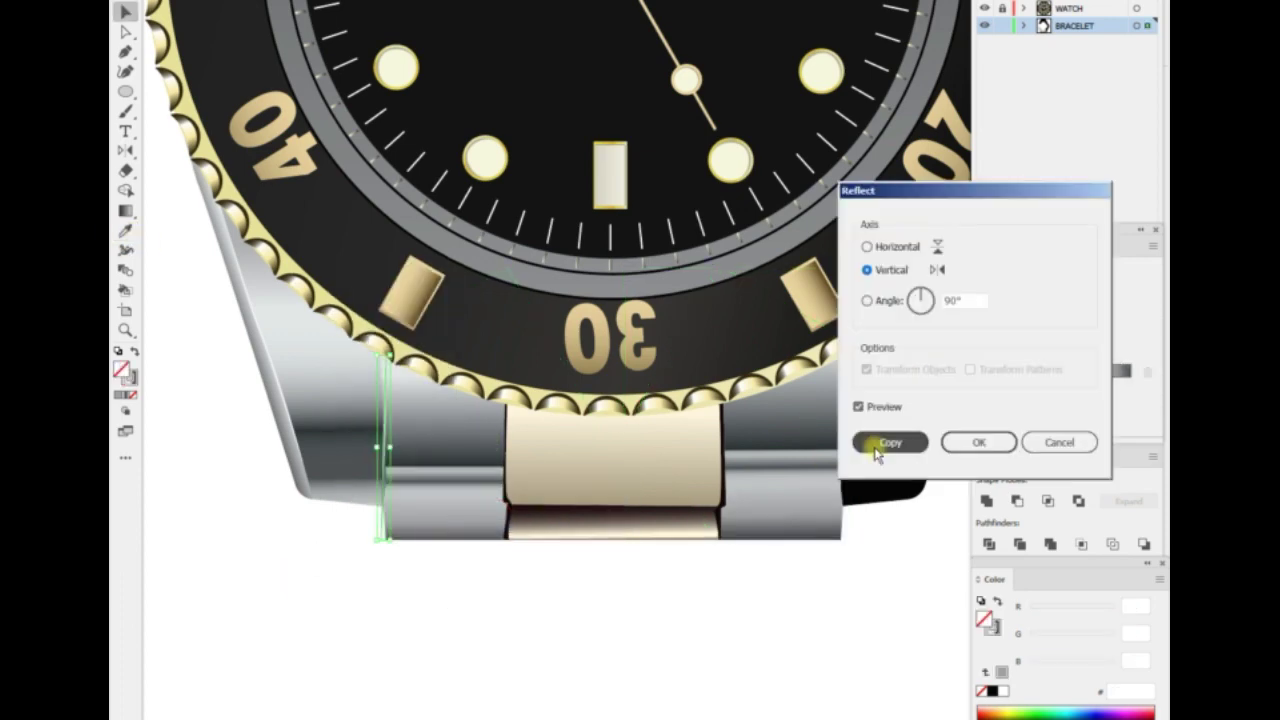
{"action": "left_click", "coordinate": [877, 452]}
{"action": "left_click_drag", "start_coordinate": [385, 441], "coordinate": [823, 450]}
{"action": "scroll", "coordinate": [857, 576], "scroll_direction": "up", "scroll_amount": 3}
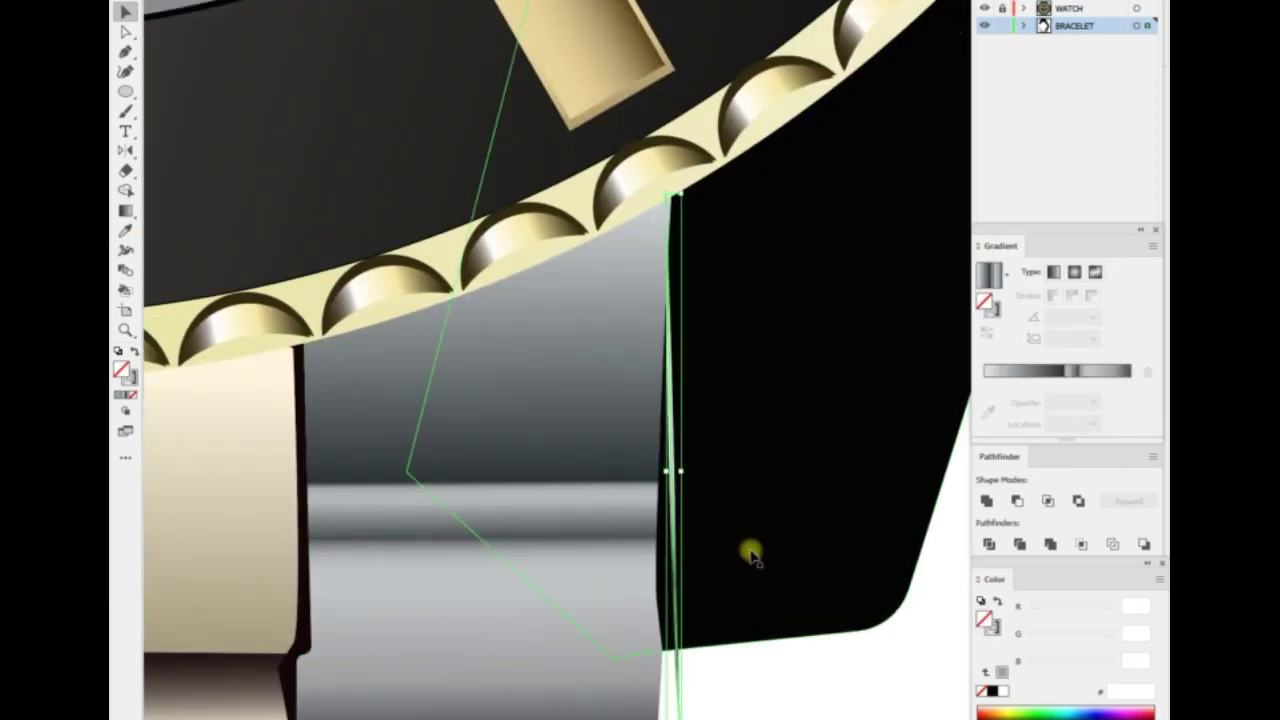
{"action": "scroll", "coordinate": [658, 600], "scroll_direction": "down", "scroll_amount": 3}
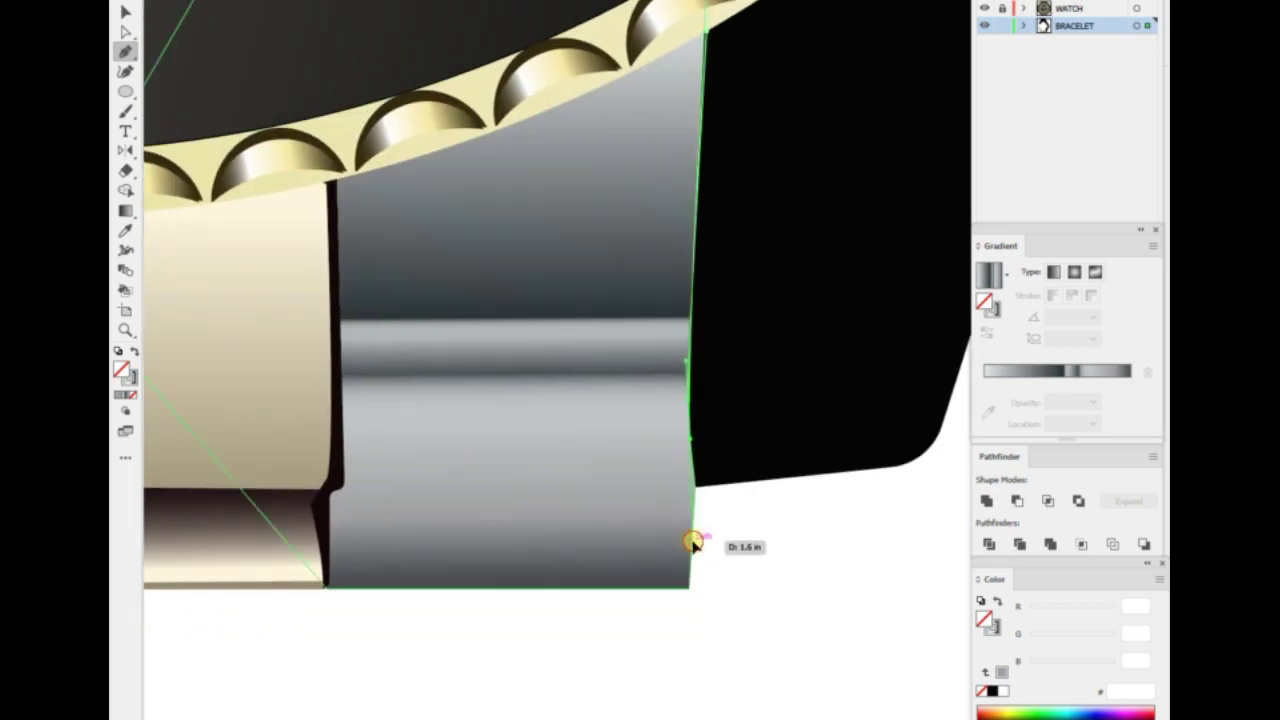
Apply the silver gradient to the right lug, running vertically down its length.
{"action": "left_click", "coordinate": [698, 458]}
{"action": "scroll", "coordinate": [837, 563], "scroll_direction": "down", "scroll_amount": 2}
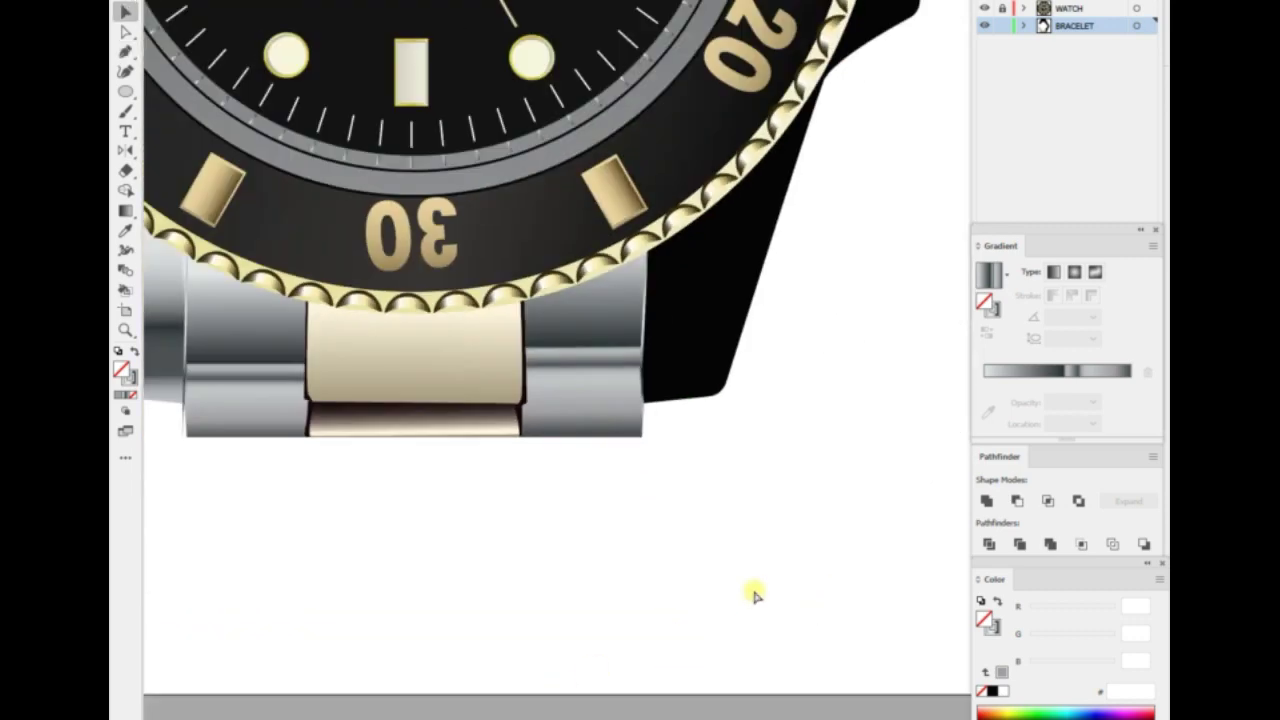
{"action": "scroll", "coordinate": [751, 591], "scroll_direction": "down", "scroll_amount": 2}
{"action": "left_click", "coordinate": [333, 430]}
{"action": "left_click", "coordinate": [126, 210]}
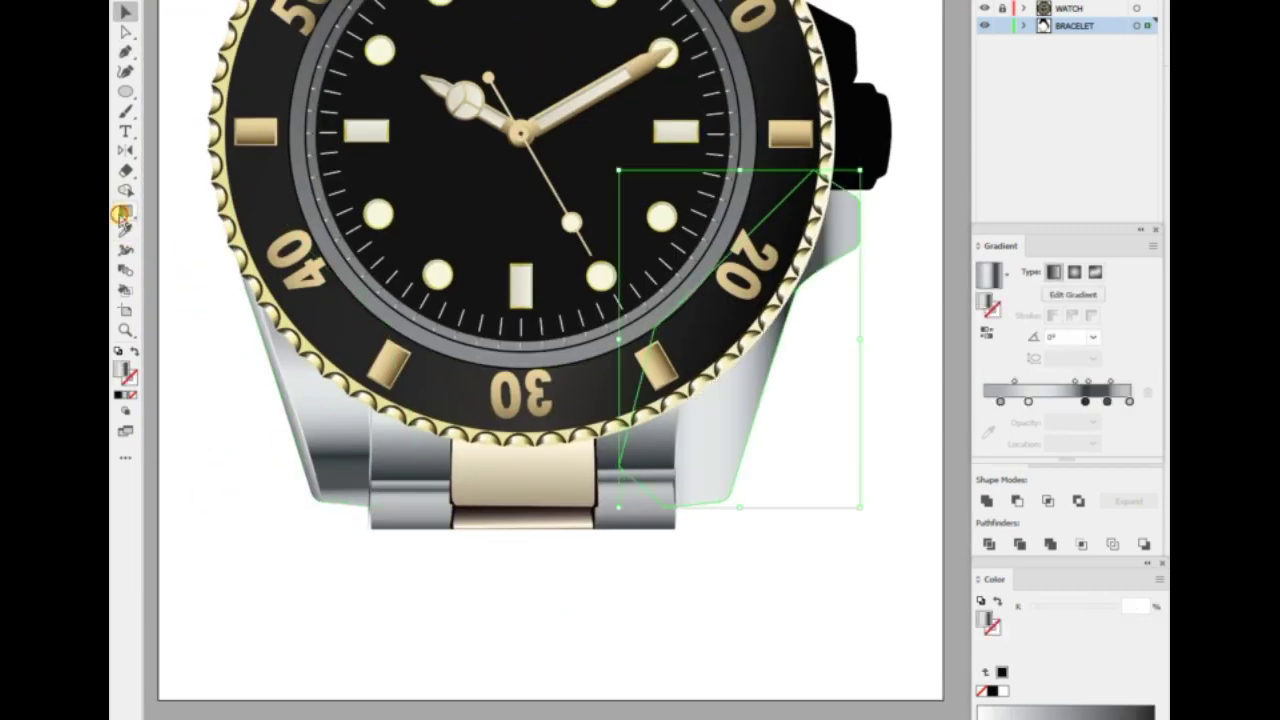
{"action": "left_click_drag", "start_coordinate": [745, 162], "coordinate": [735, 518]}
{"action": "left_click_drag", "start_coordinate": [741, 232], "coordinate": [736, 560]}
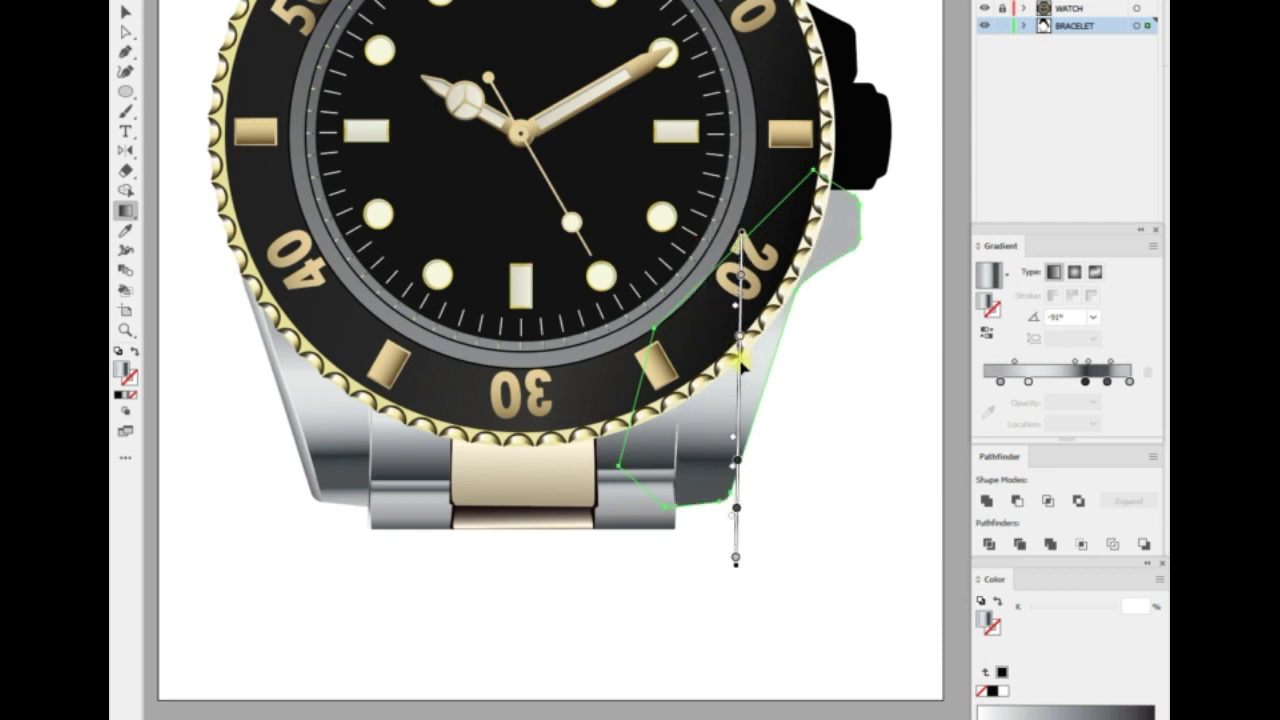
Match the right lug's gradient to the left lug at about -92.4°.
{"action": "left_click", "coordinate": [271, 414], "text": "shift"}
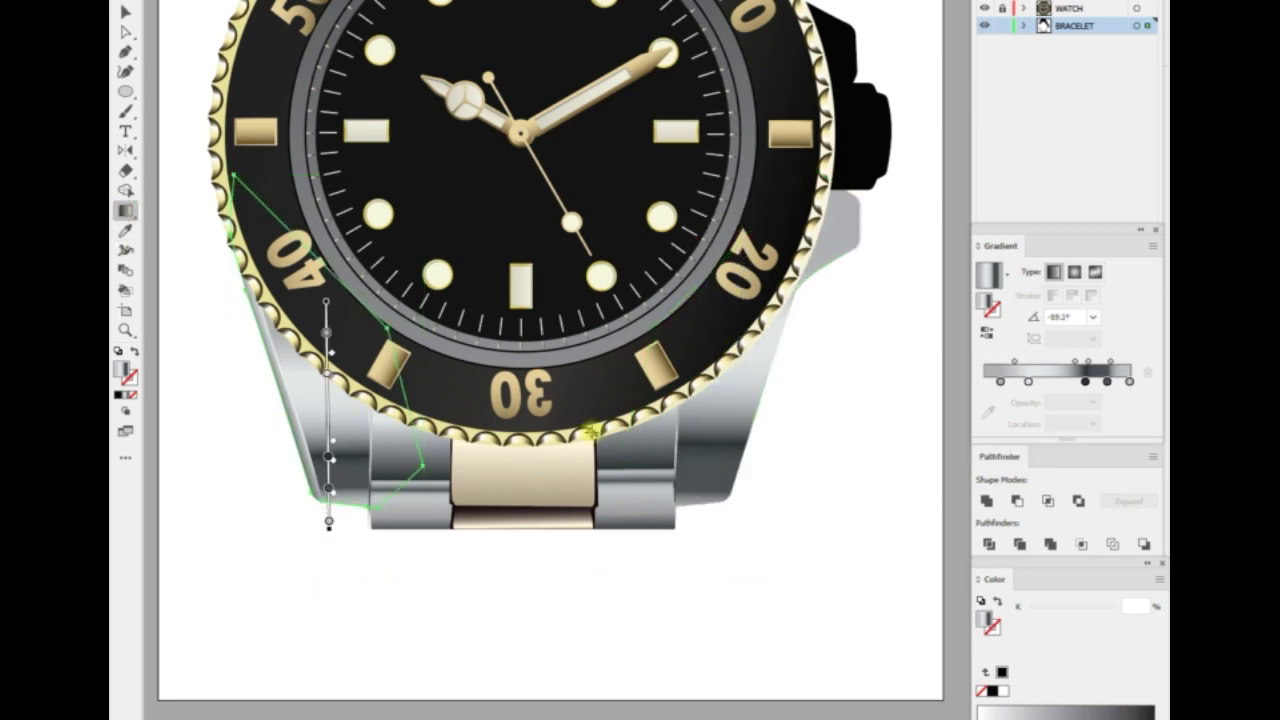
{"action": "left_click_drag", "start_coordinate": [734, 409], "coordinate": [745, 430]}
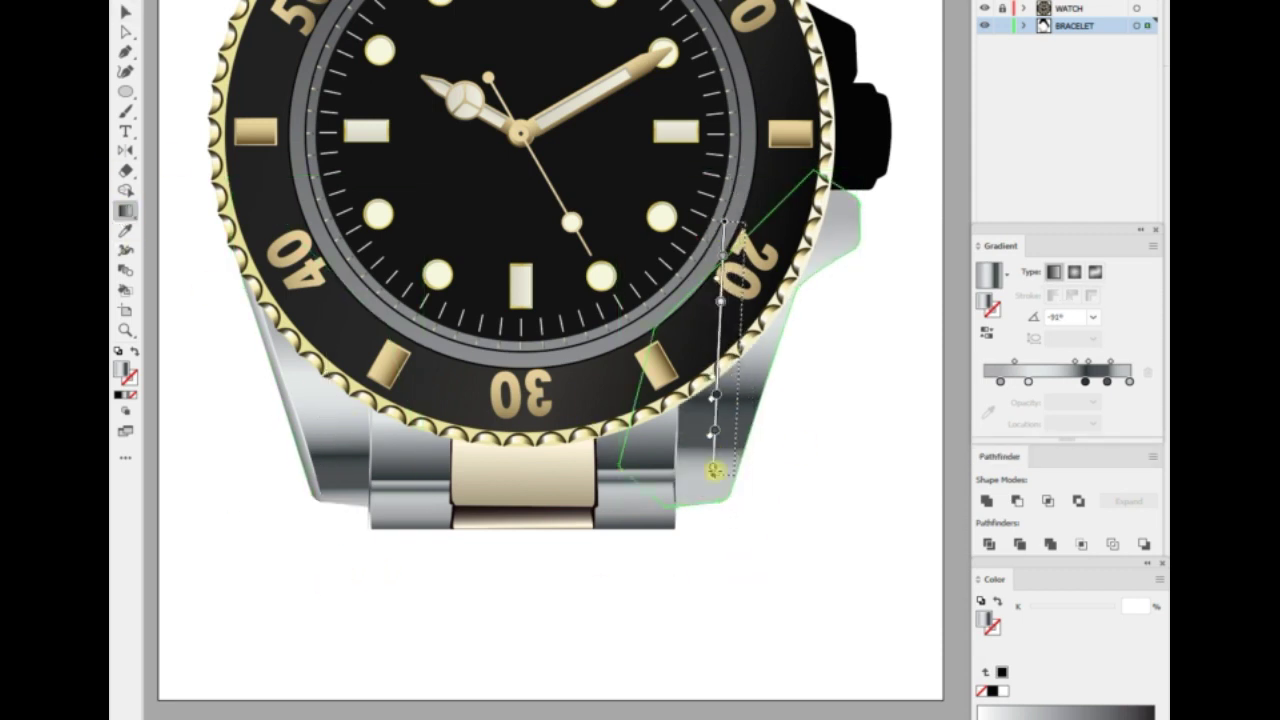
{"action": "left_click_drag", "start_coordinate": [745, 222], "coordinate": [733, 512]}
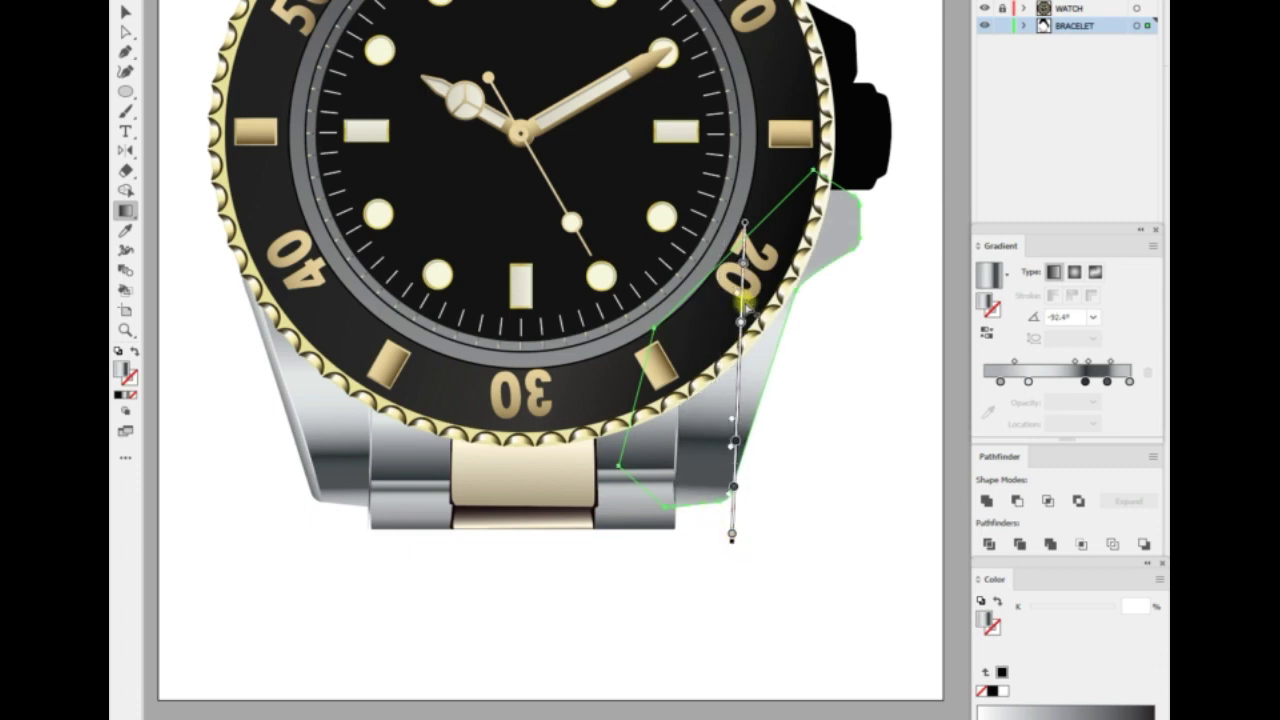
{"action": "left_click", "coordinate": [745, 242]}
{"action": "left_click", "coordinate": [294, 449]}
Outline a new four-point shape around the right lug from the bracelet corner.
{"action": "scroll", "coordinate": [606, 563], "scroll_direction": "up", "scroll_amount": 3}
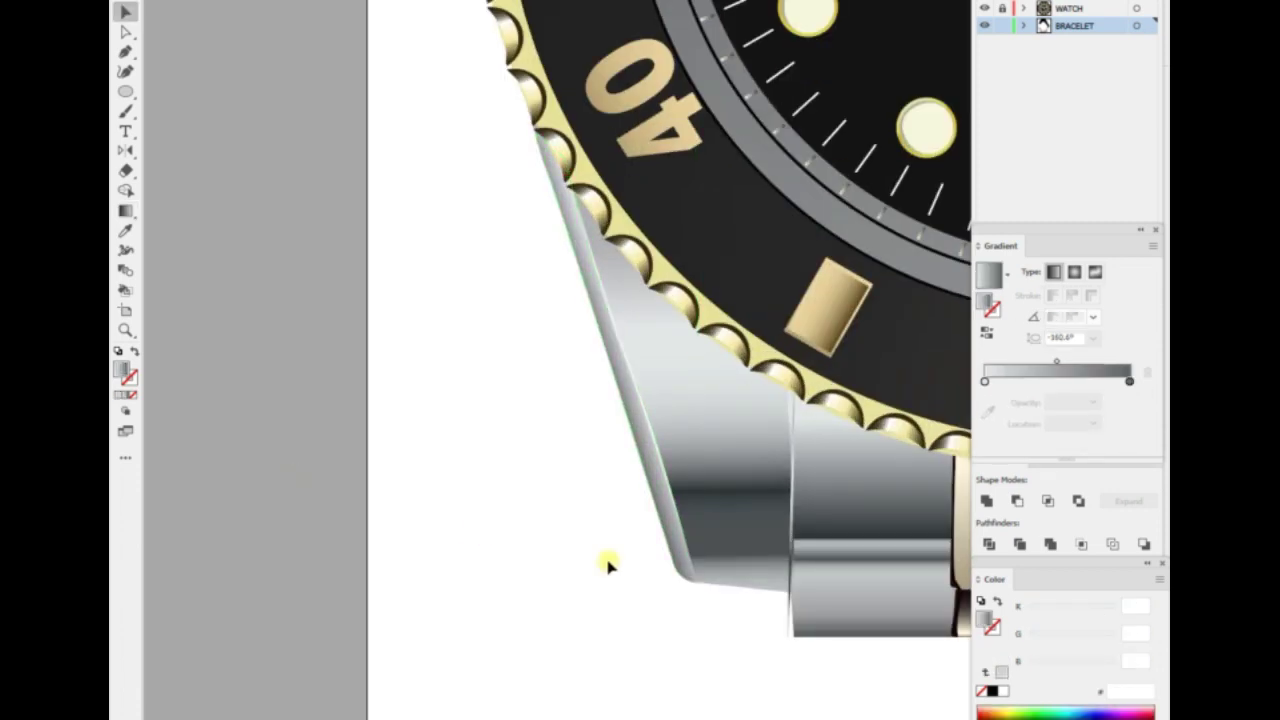
{"action": "scroll", "coordinate": [606, 563], "scroll_direction": "right", "scroll_amount": 5}
{"action": "scroll", "coordinate": [782, 178], "scroll_direction": "up", "scroll_amount": 2}
{"action": "key", "text": "p"}
{"action": "left_click", "coordinate": [716, 155]}
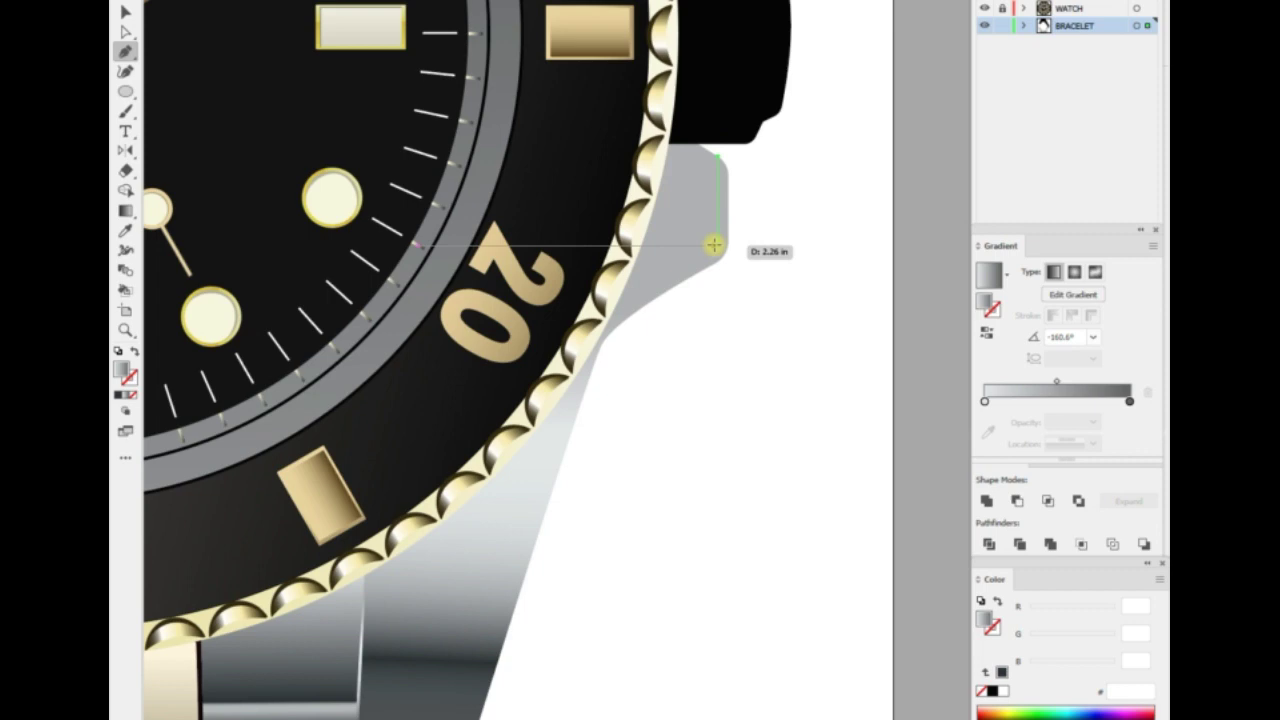
{"action": "left_click", "coordinate": [580, 338]}
{"action": "scroll", "coordinate": [608, 257], "scroll_direction": "down", "scroll_amount": 3}
{"action": "left_click", "coordinate": [594, 420]}
{"action": "scroll", "coordinate": [517, 640], "scroll_direction": "up", "scroll_amount": 3}
{"action": "left_click", "coordinate": [517, 640]}
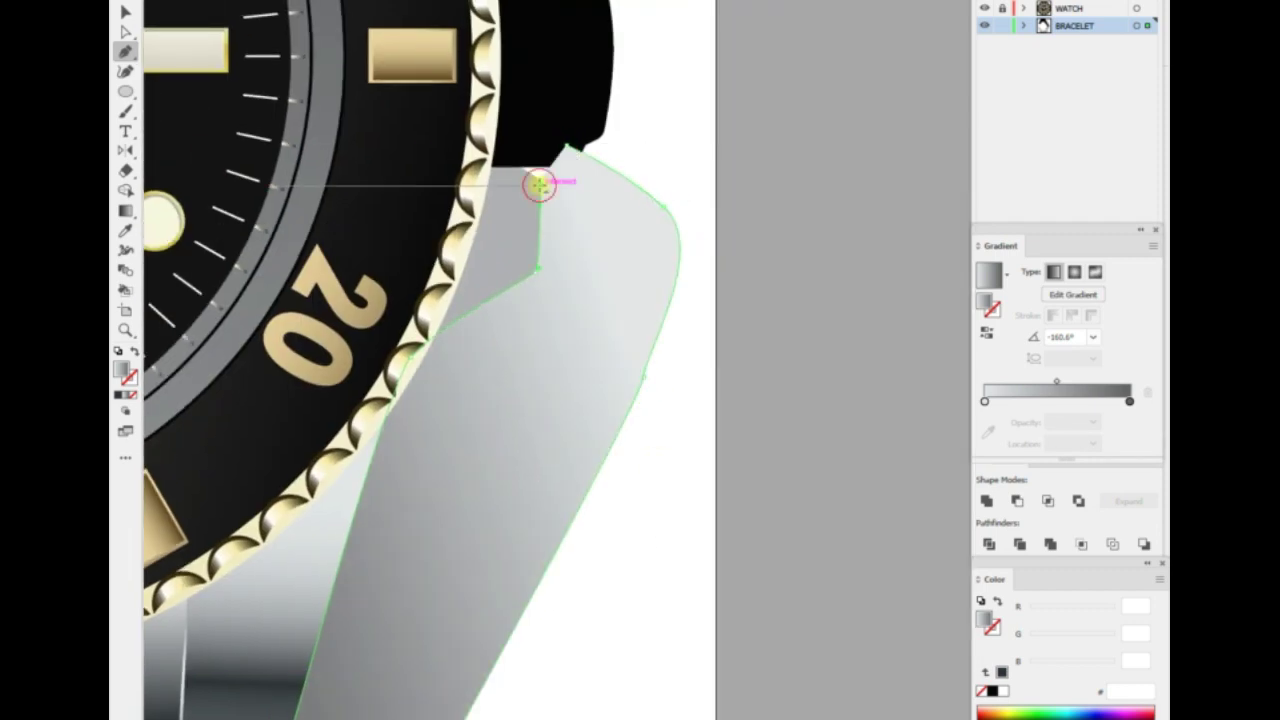
{"action": "left_click", "coordinate": [538, 184]}
Give the new shape a gradient ending in pure black, angled up to the right.
{"action": "left_click", "coordinate": [1129, 400]}
{"action": "key", "text": "ctrl+0"}
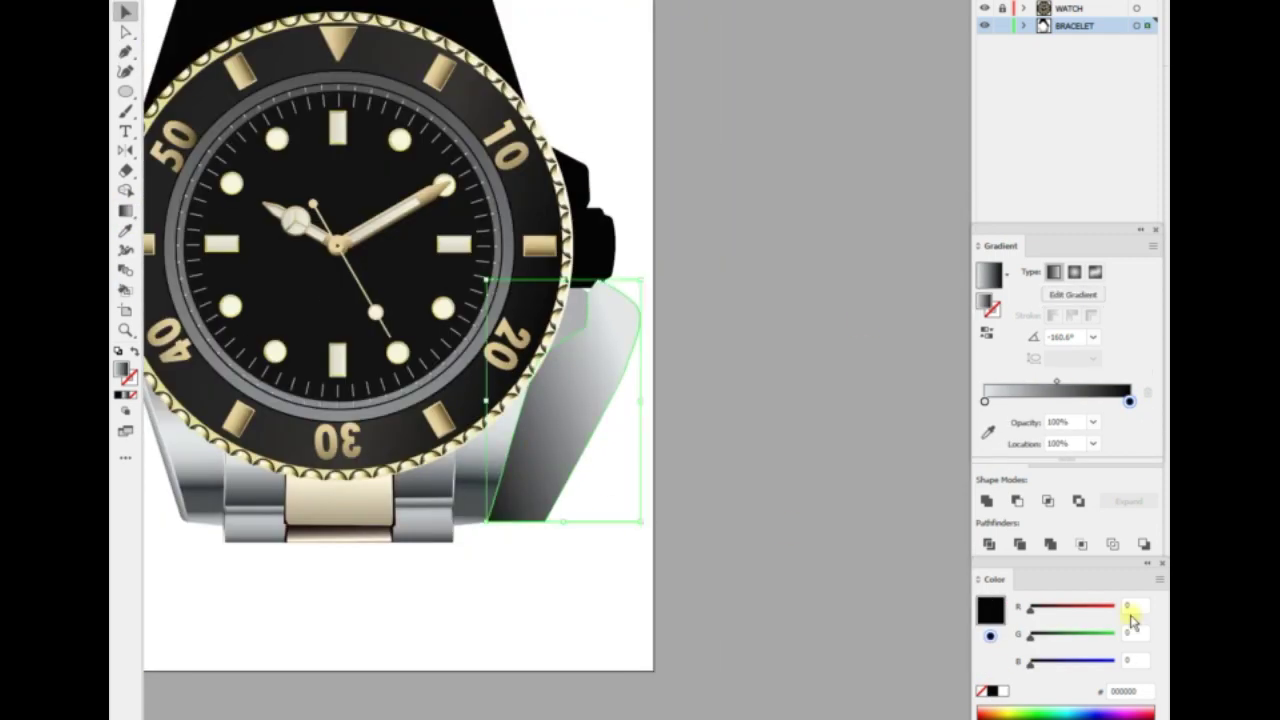
{"action": "key", "text": "g"}
{"action": "left_click_drag", "start_coordinate": [511, 523], "coordinate": [612, 293]}
Place a slightly offset duplicate of the shape behind the watch.
{"action": "key", "text": "v"}
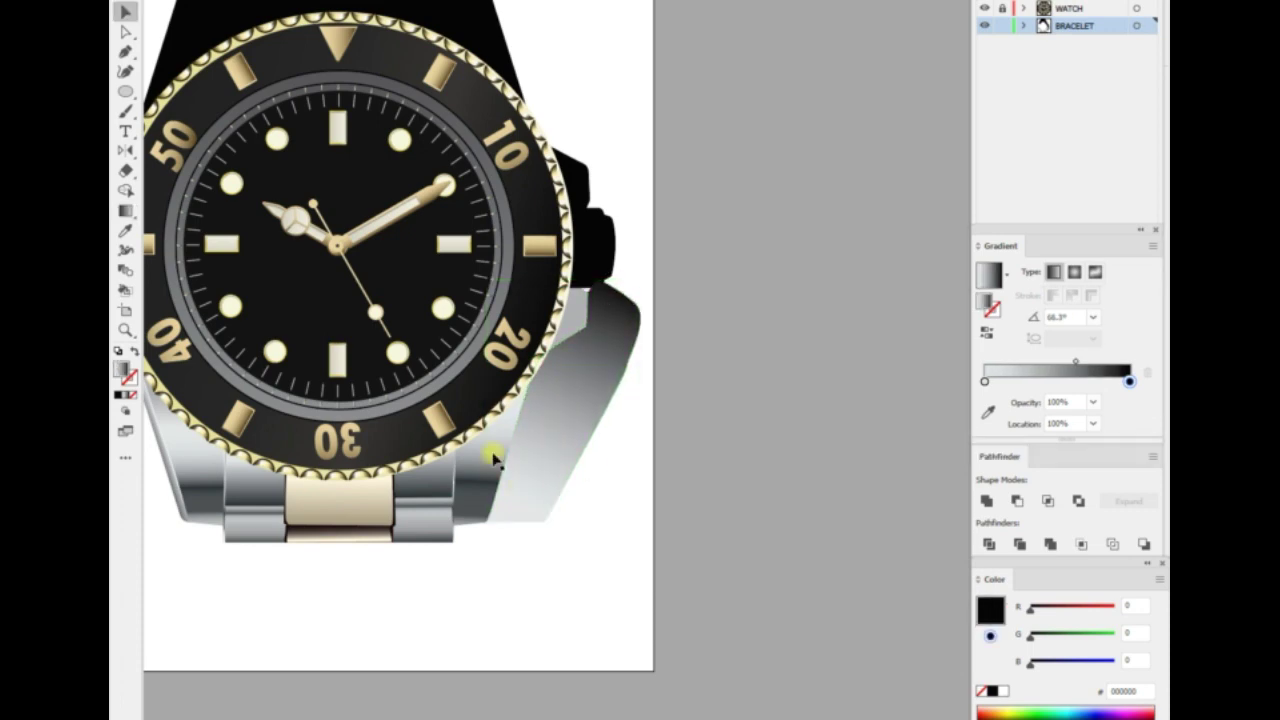
{"action": "key", "text": "Return"}
{"action": "left_click", "coordinate": [843, 457]}
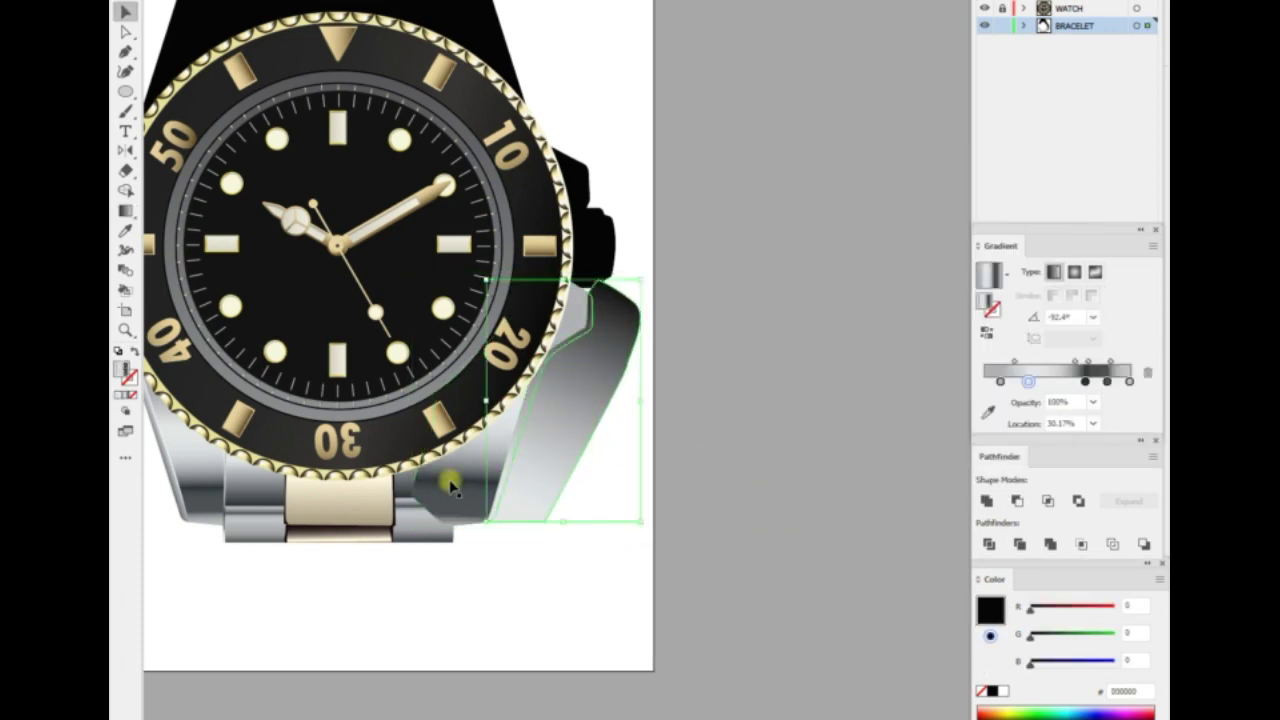
{"action": "key", "text": "ctrl+bracketleft"}
{"action": "scroll", "coordinate": [503, 418], "scroll_direction": "up", "scroll_amount": 3}
{"action": "scroll", "coordinate": [503, 418], "scroll_direction": "down", "scroll_amount": 3}
{"action": "key", "text": "a"}
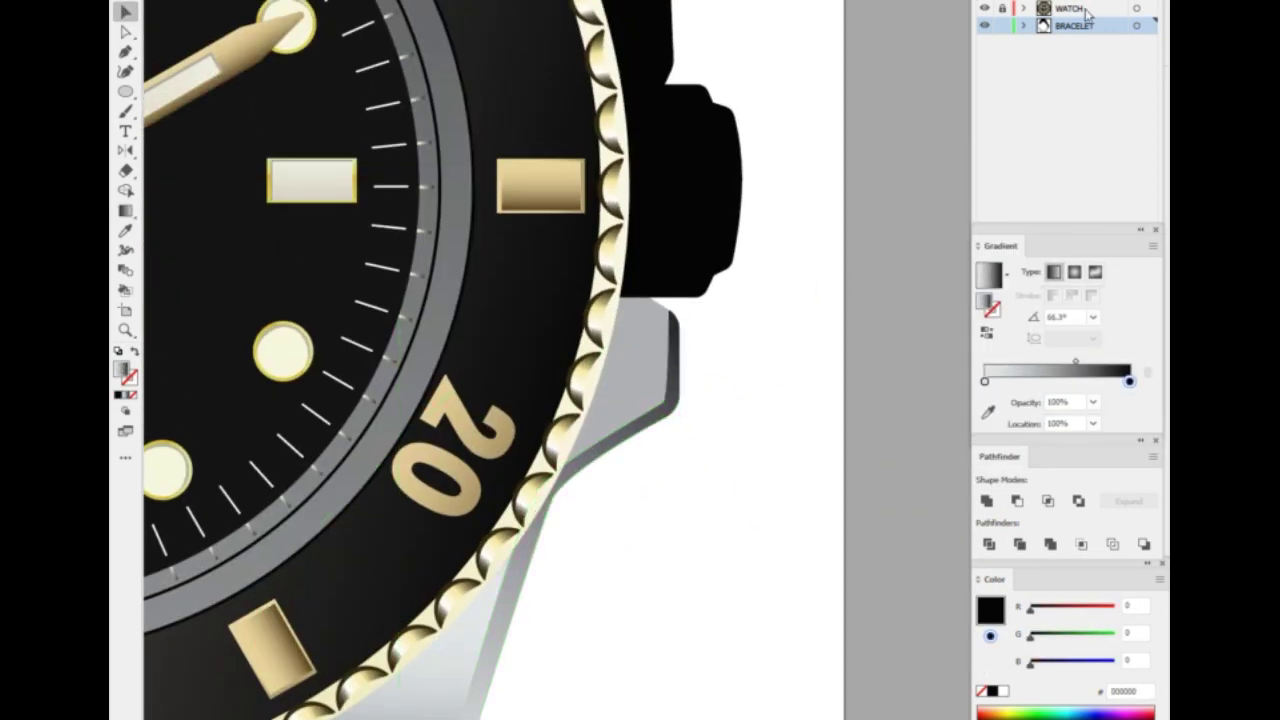
{"action": "scroll", "coordinate": [771, 351], "scroll_direction": "up", "scroll_amount": 4}
{"action": "left_click", "coordinate": [517, 456]}
Draw a curved lug shape with a light-grey-to-black gradient.
{"action": "key", "text": "p"}
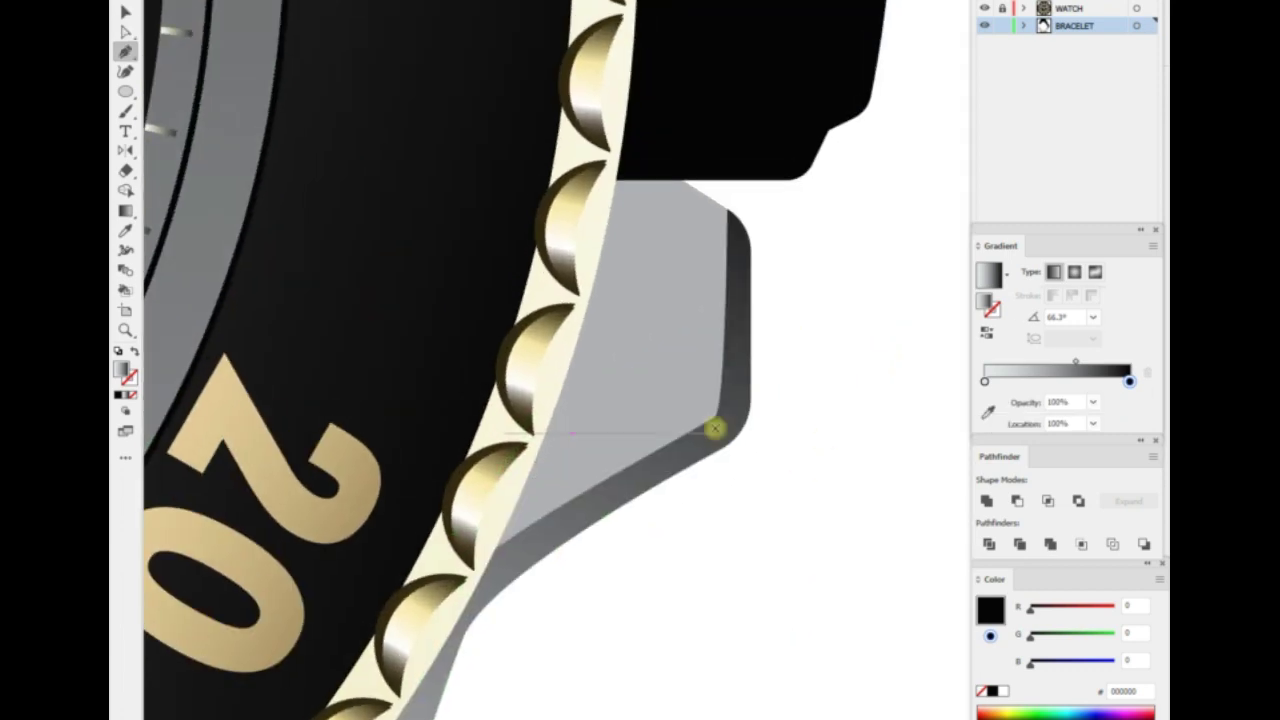
{"action": "left_click", "coordinate": [714, 427]}
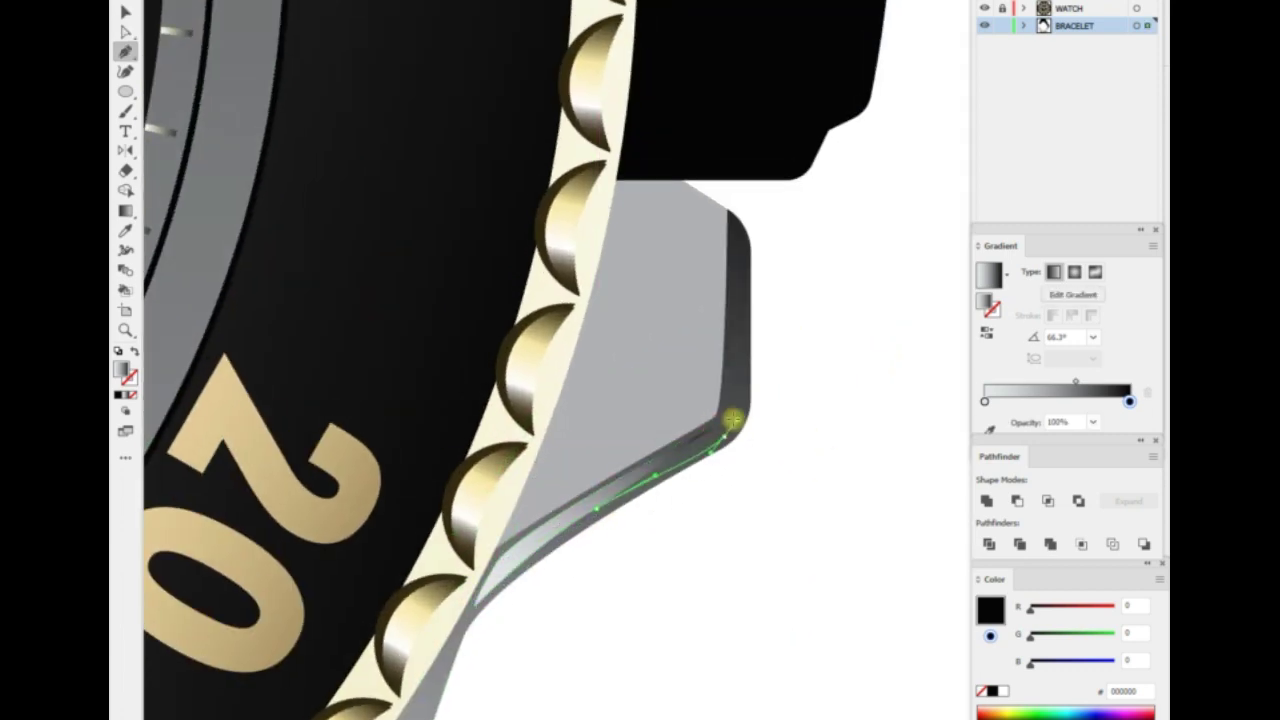
{"action": "left_click_drag", "start_coordinate": [660, 567], "coordinate": [592, 586]}
{"action": "left_click", "coordinate": [984, 401]}
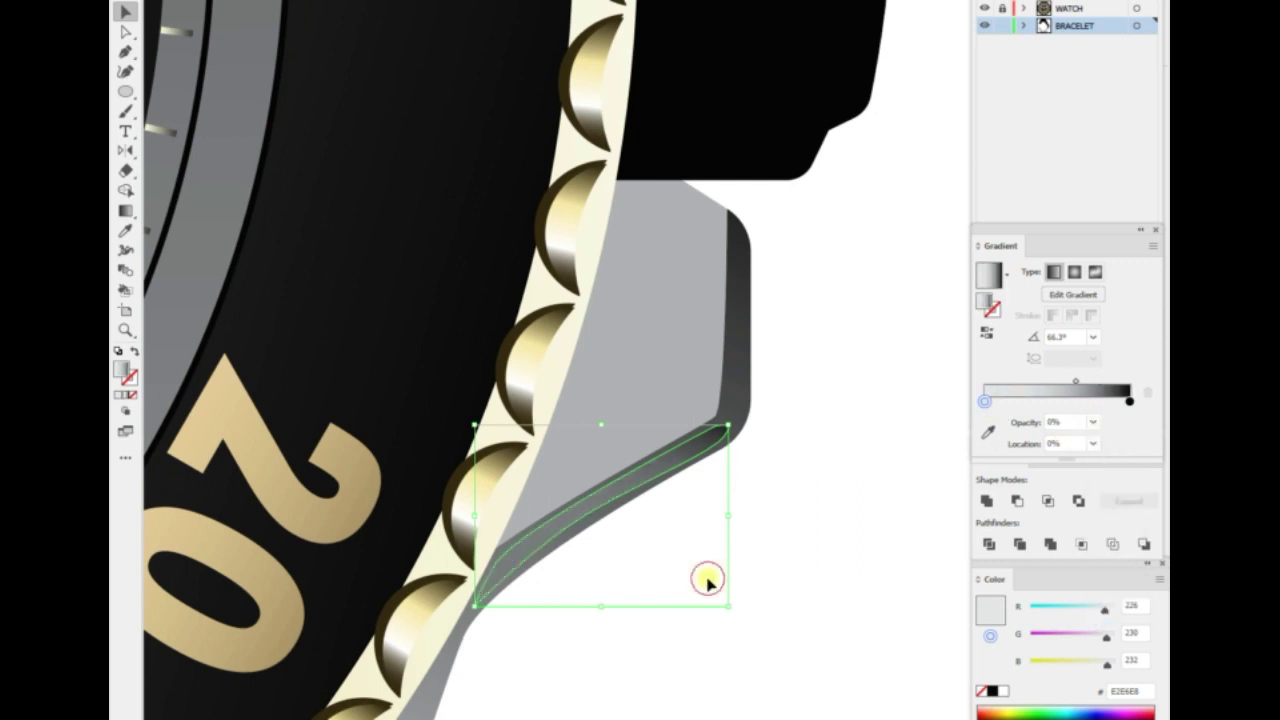
{"action": "left_click", "coordinate": [1130, 401]}
{"action": "key", "text": "g"}
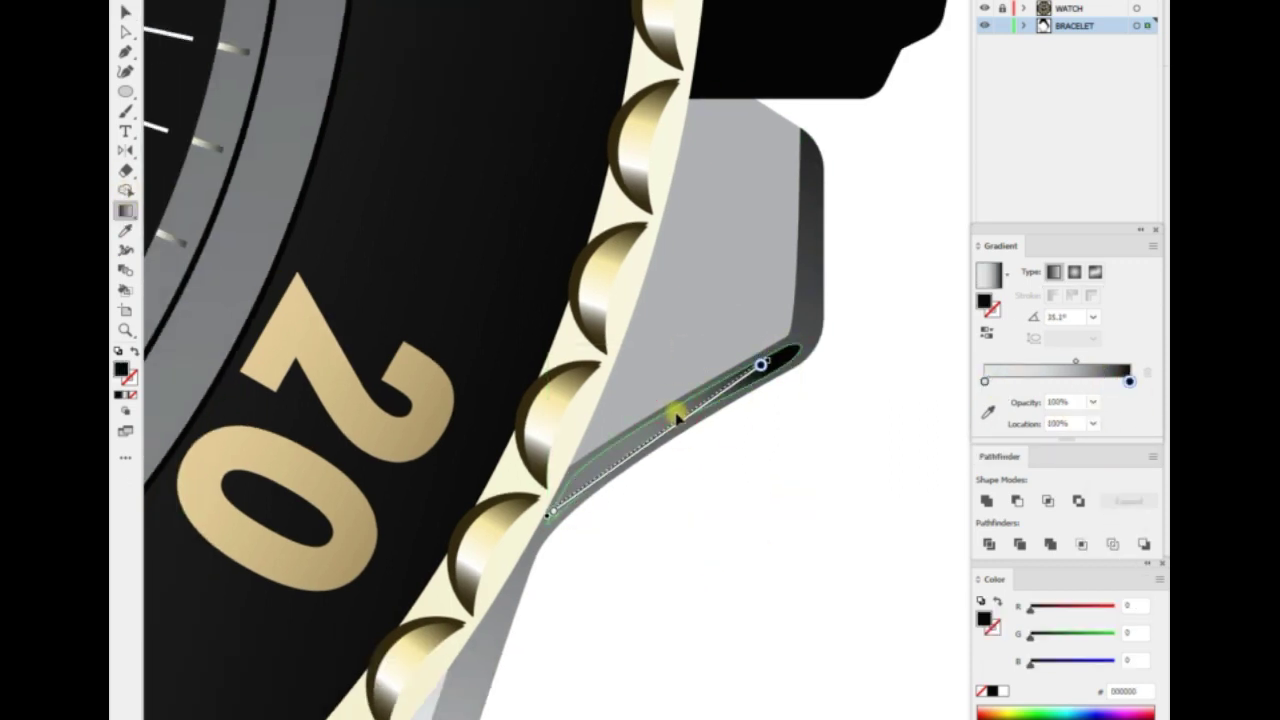
{"action": "left_click_drag", "start_coordinate": [677, 418], "coordinate": [655, 416]}
Draw a dark edge shape along the right lug's inner edge.
{"action": "key", "text": "p"}
{"action": "scroll", "coordinate": [786, 494], "scroll_direction": "up", "scroll_amount": 5}
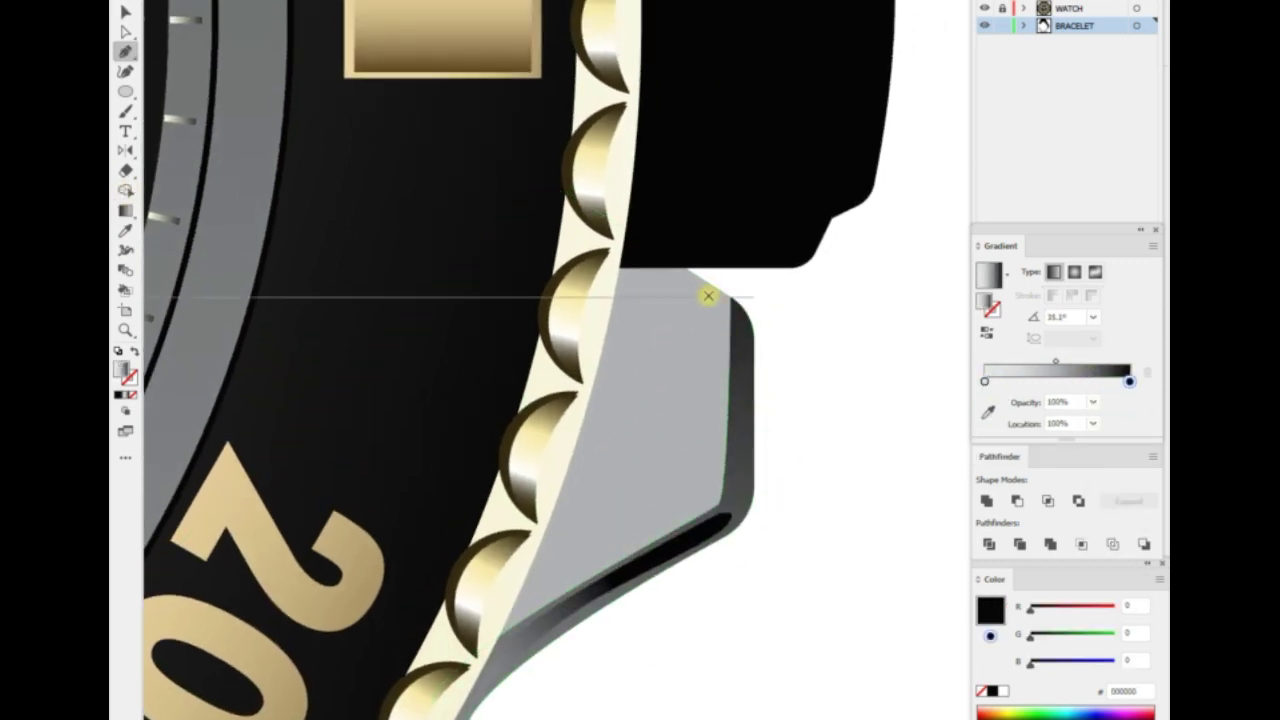
{"action": "left_click", "coordinate": [700, 290]}
{"action": "left_click", "coordinate": [727, 305]}
{"action": "left_click", "coordinate": [727, 490]}
{"action": "left_click", "coordinate": [710, 517]}
{"action": "left_click", "coordinate": [638, 543]}
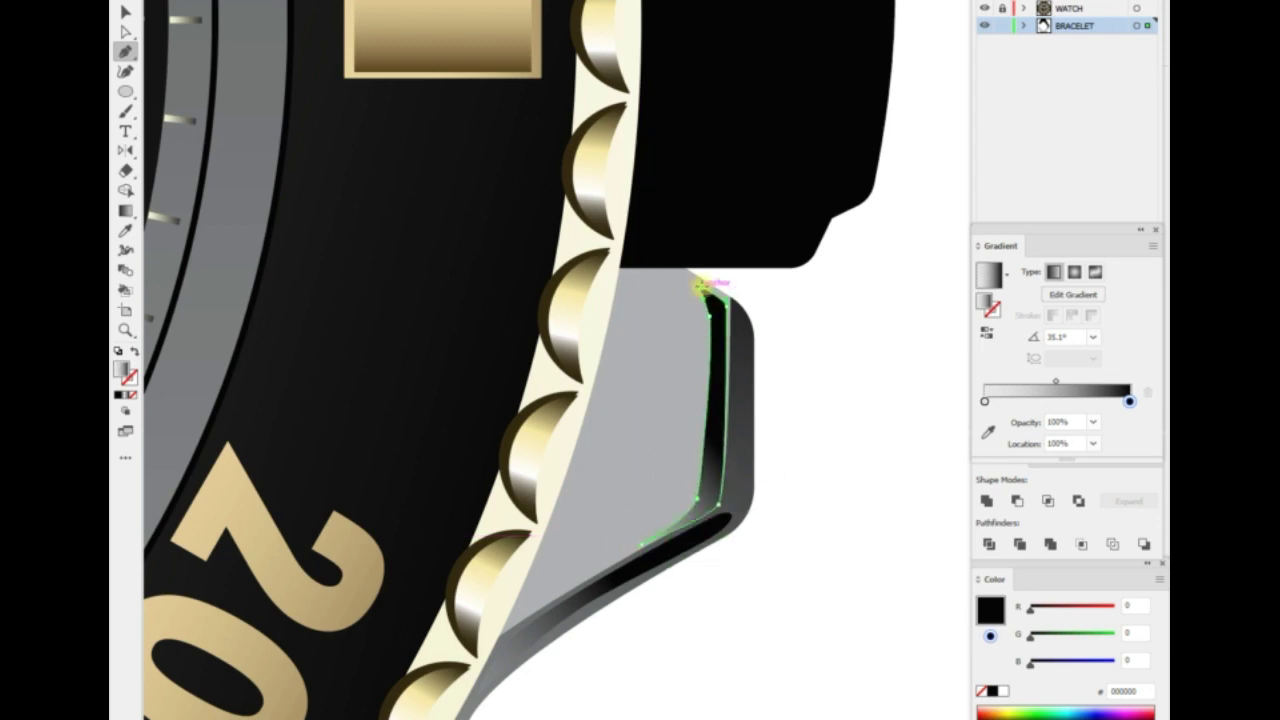
{"action": "left_click", "coordinate": [700, 287]}
{"action": "scroll", "coordinate": [790, 410], "scroll_direction": "down", "scroll_amount": 3}
{"action": "scroll", "coordinate": [462, 441], "scroll_direction": "up", "scroll_amount": 2}
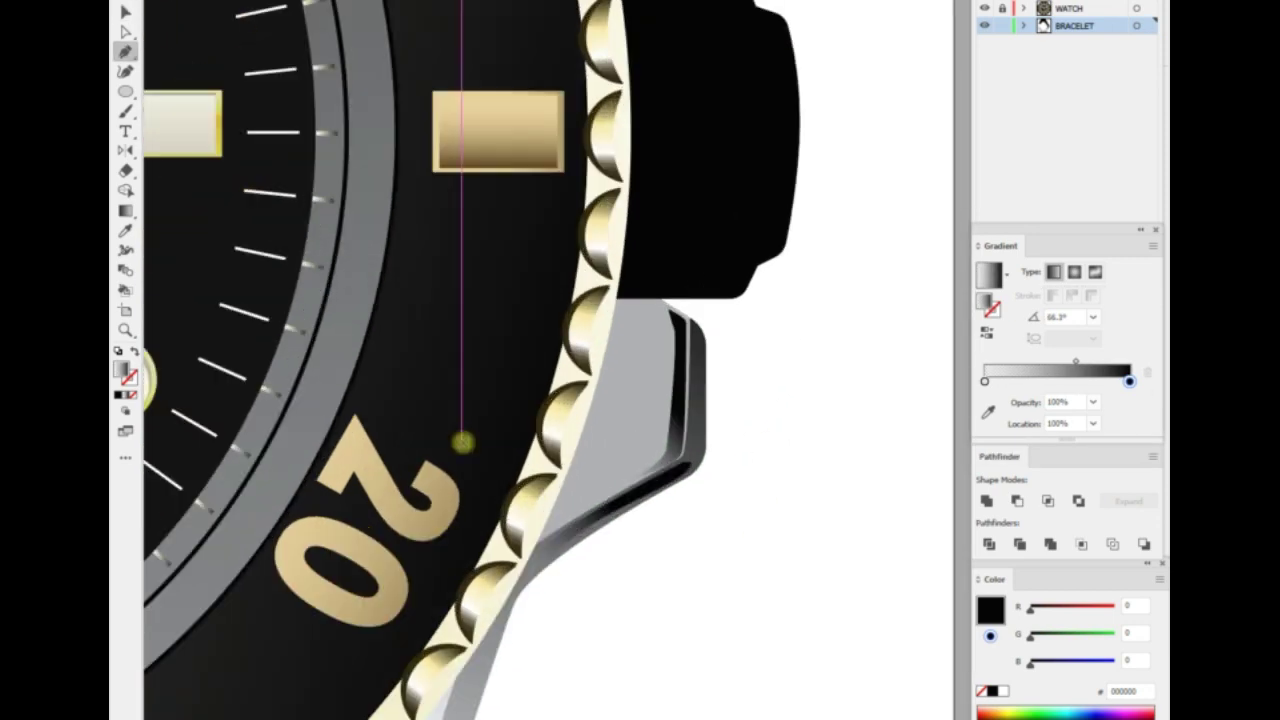
Outline a five-point polygon covering the case flank beside the crown.
{"action": "left_click", "coordinate": [540, 543]}
{"action": "left_click", "coordinate": [698, 465]}
{"action": "left_click", "coordinate": [697, 328]}
{"action": "left_click", "coordinate": [612, 275]}
{"action": "left_click", "coordinate": [452, 342]}
{"action": "key", "text": "v"}
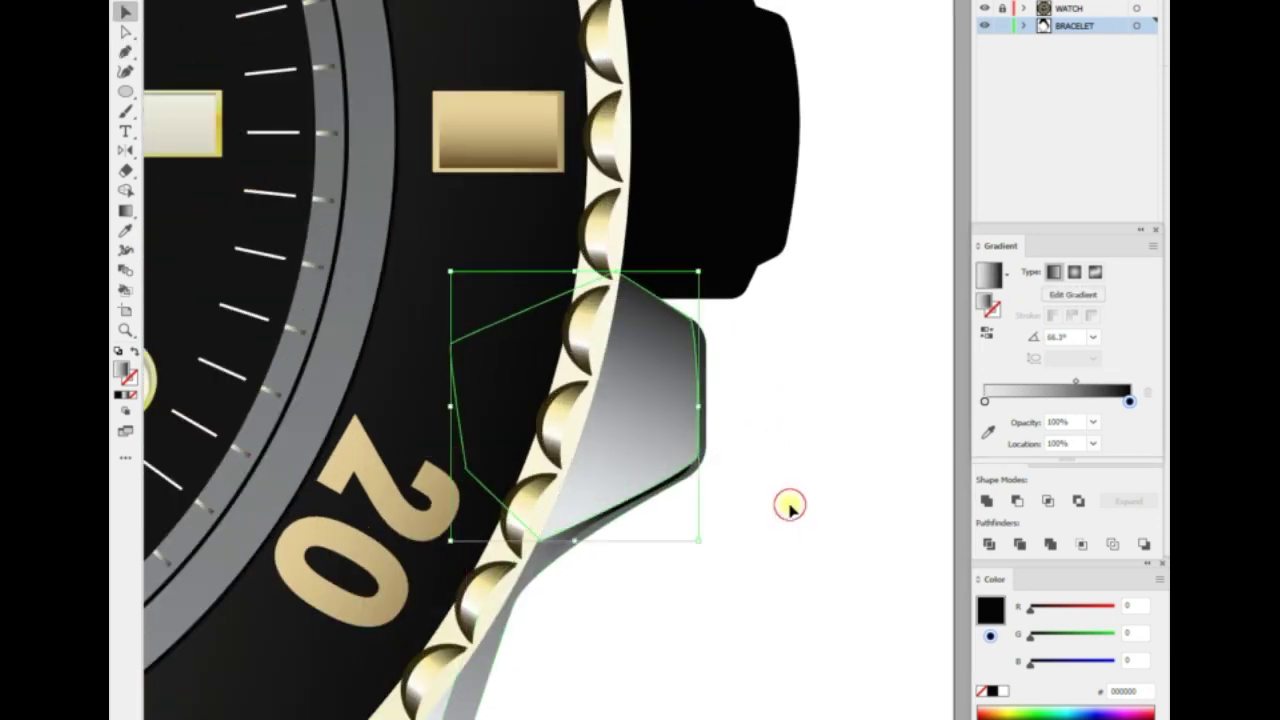
Run a white-to-black gradient horizontally across the polygon at 179.3°.
{"action": "left_click", "coordinate": [985, 400]}
{"action": "key", "text": "g"}
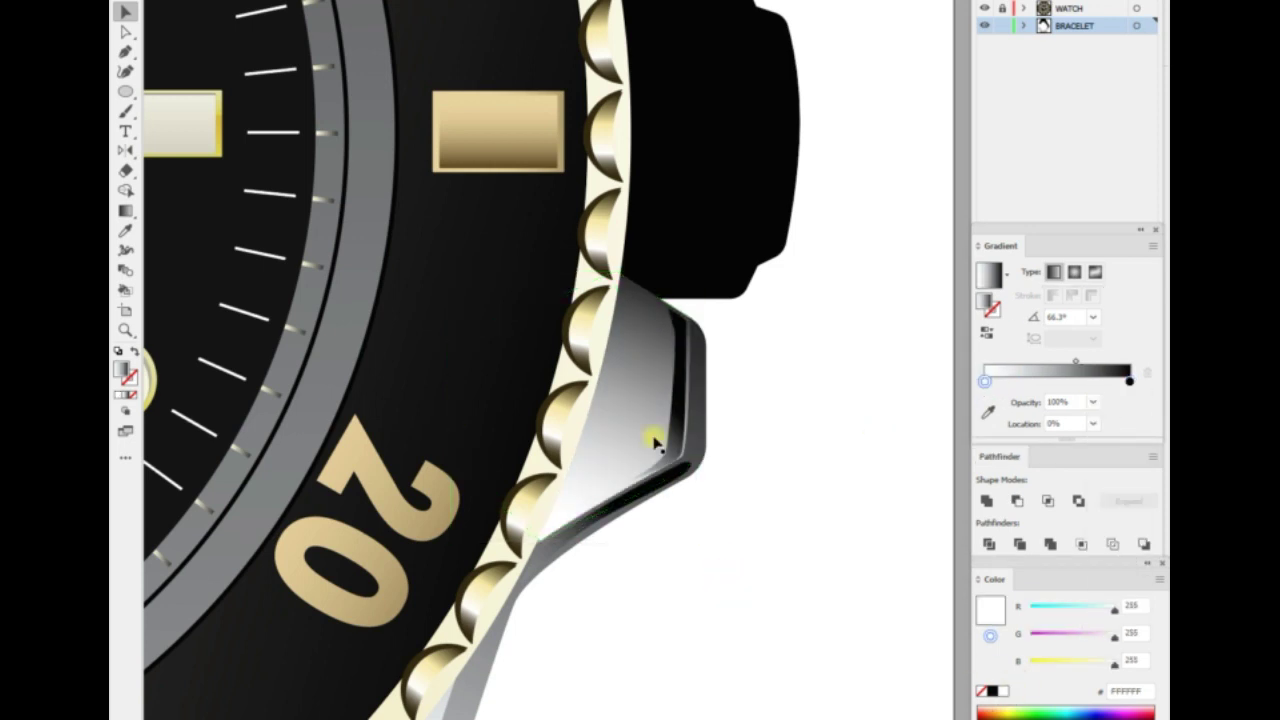
{"action": "mouse_move", "coordinate": [524, 373]}
{"action": "left_mouse_down"}
{"action": "mouse_move", "coordinate": [718, 373]}
{"action": "mouse_move", "coordinate": [718, 406]}
{"action": "left_mouse_up"}
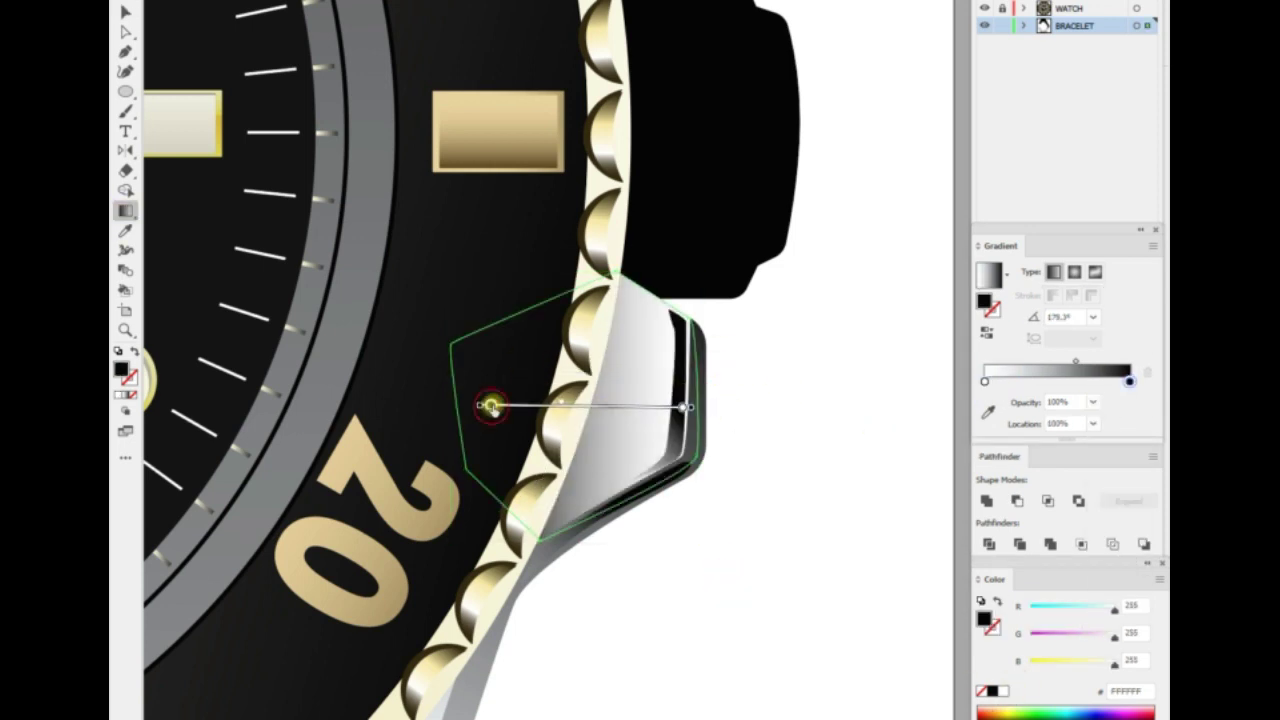
{"action": "key", "text": "ctrl+shift+a"}
{"action": "key", "text": "ctrl+minus"}
{"action": "key", "text": "ctrl+minus"}
{"action": "key", "text": "ctrl+minus"}
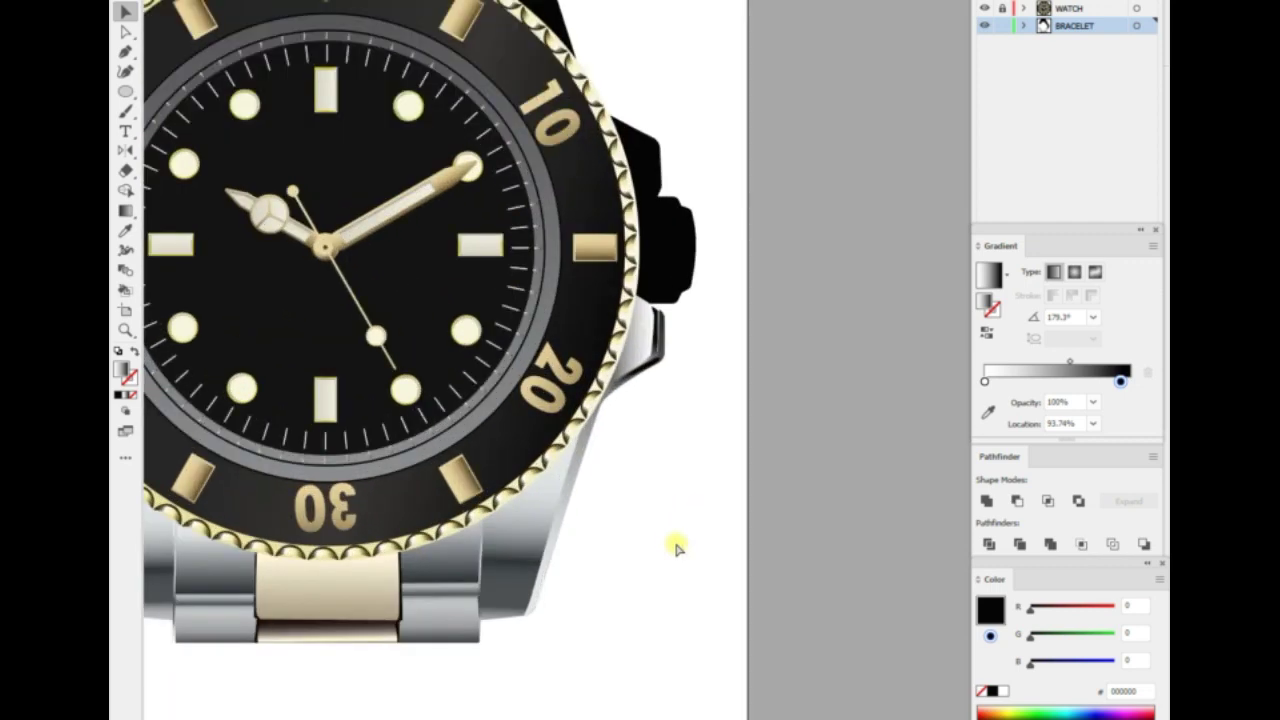
{"action": "key", "text": "ctrl+plus"}
{"action": "key", "text": "ctrl+plus"}
Steepen the narrow lug shadow's gradient and soften it with a Gaussian Blur.
{"action": "left_click", "coordinate": [547, 477]}
{"action": "key", "text": "g"}
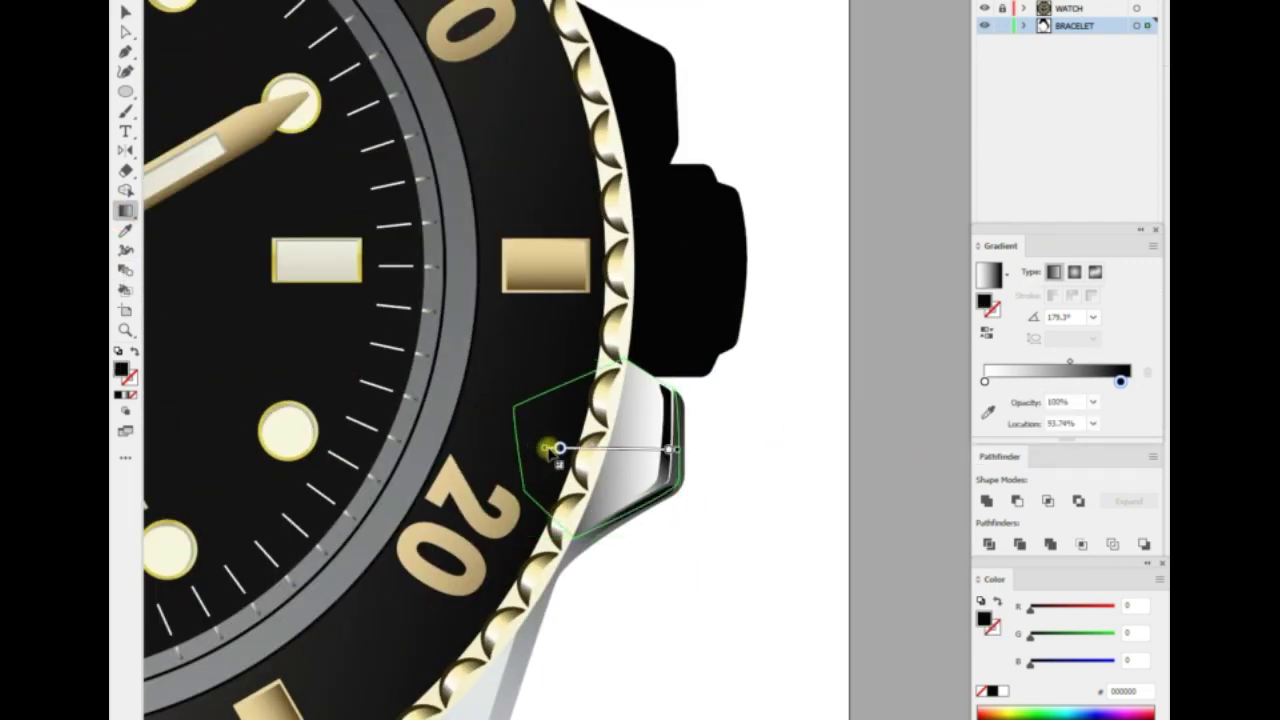
{"action": "left_click_drag", "start_coordinate": [553, 450], "coordinate": [620, 403]}
{"action": "left_click", "coordinate": [365, 1]}
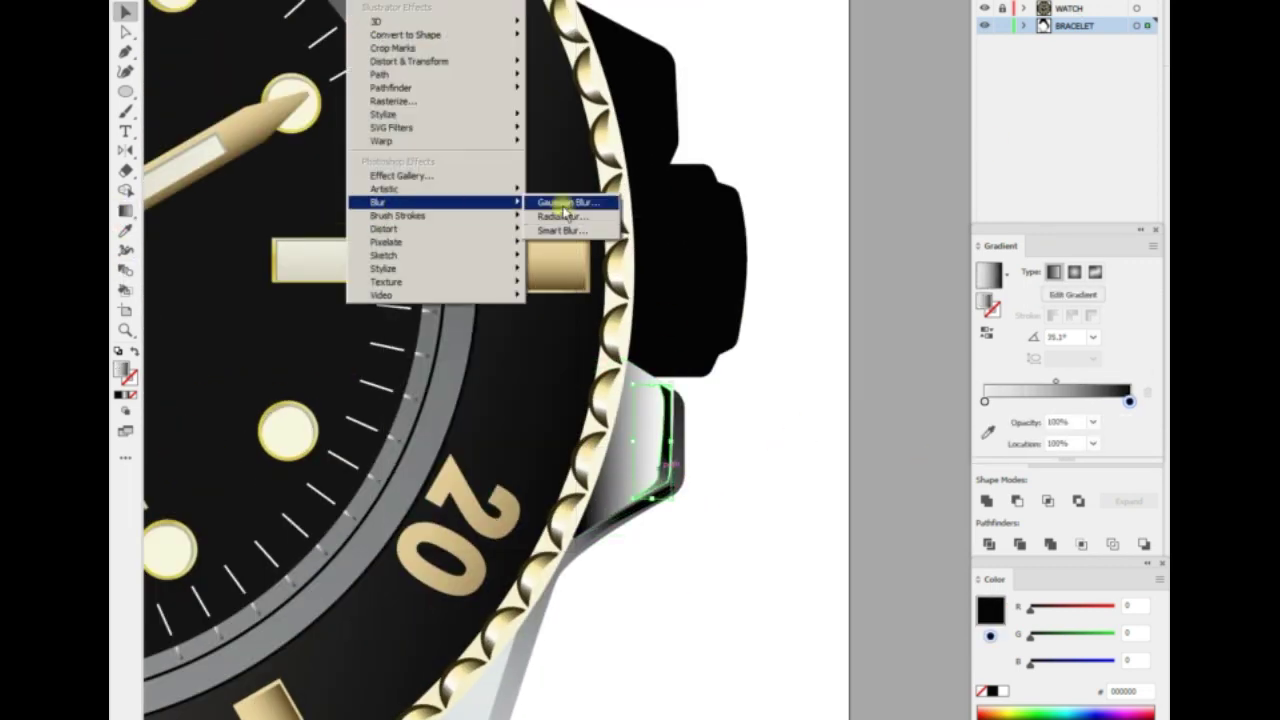
{"action": "left_click", "coordinate": [565, 203]}
{"action": "left_click", "coordinate": [799, 191]}
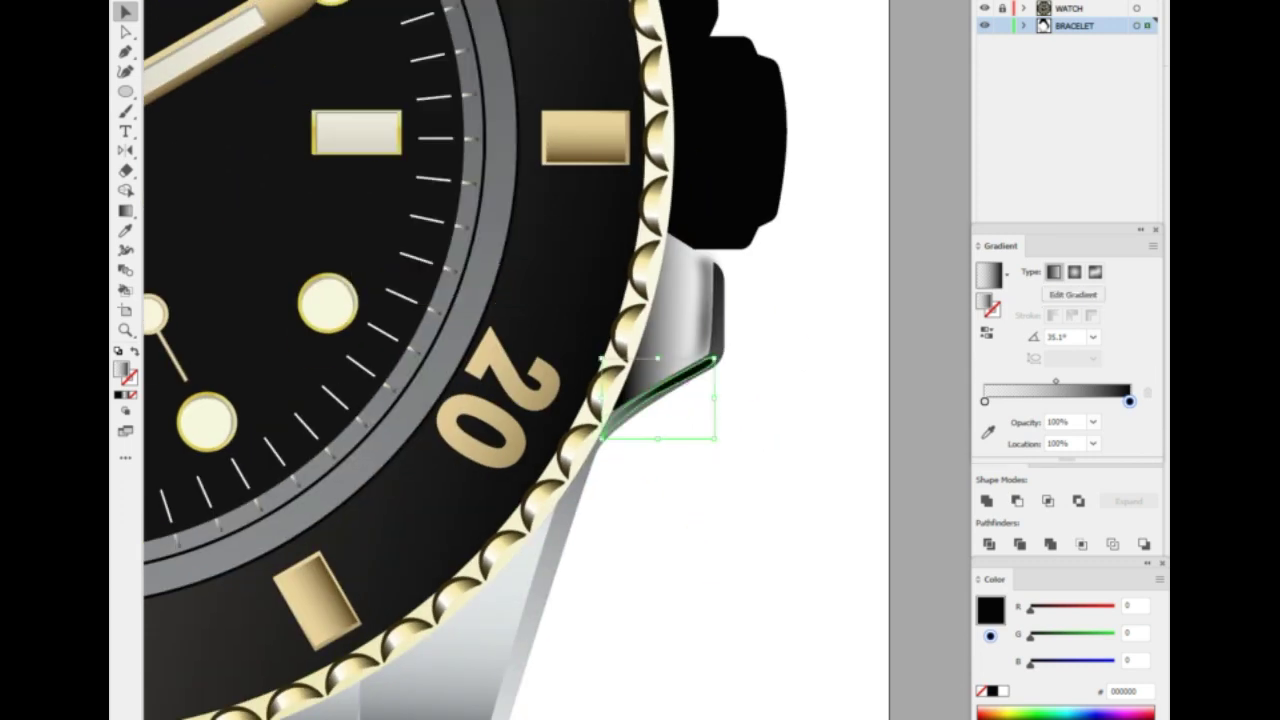
{"action": "left_click", "coordinate": [734, 528]}
Draw a curved shadow stroke along the right lug's lower edge.
{"action": "scroll", "coordinate": [733, 438], "scroll_direction": "up", "scroll_amount": 3}
{"action": "key", "text": "p"}
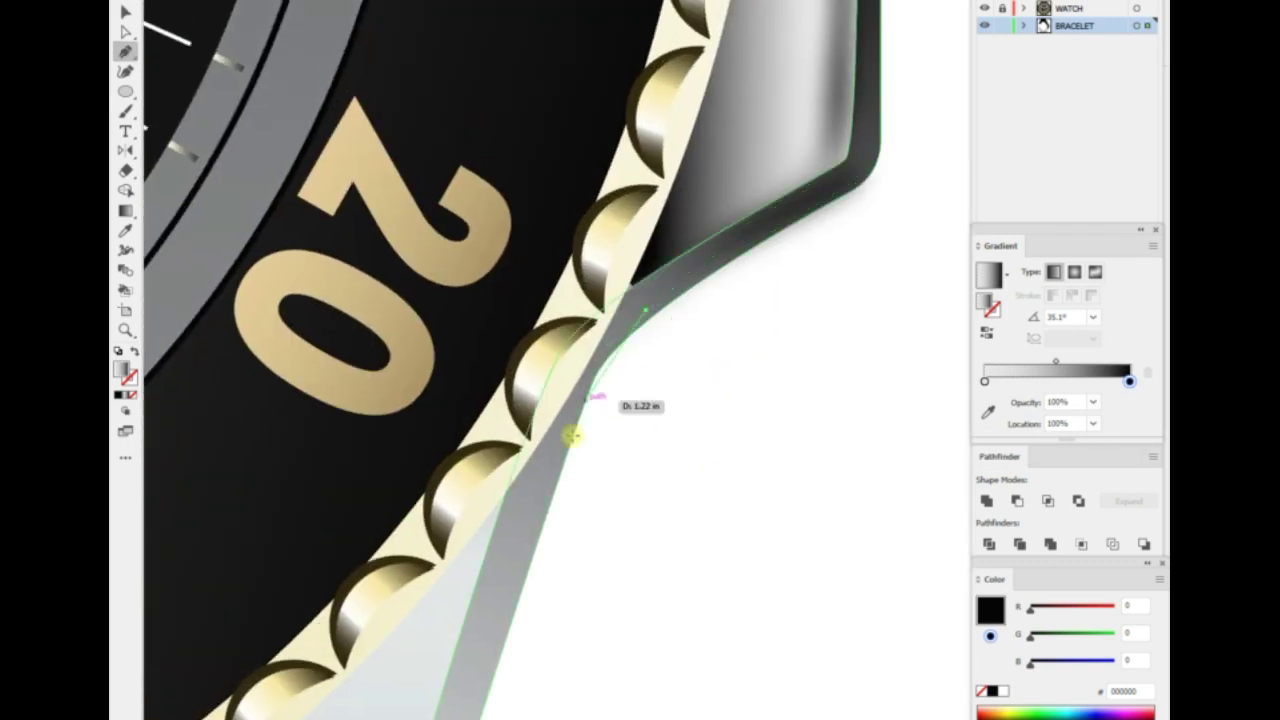
{"action": "left_click_drag", "start_coordinate": [571, 434], "coordinate": [549, 462]}
{"action": "left_click_drag", "start_coordinate": [645, 312], "coordinate": [648, 312]}
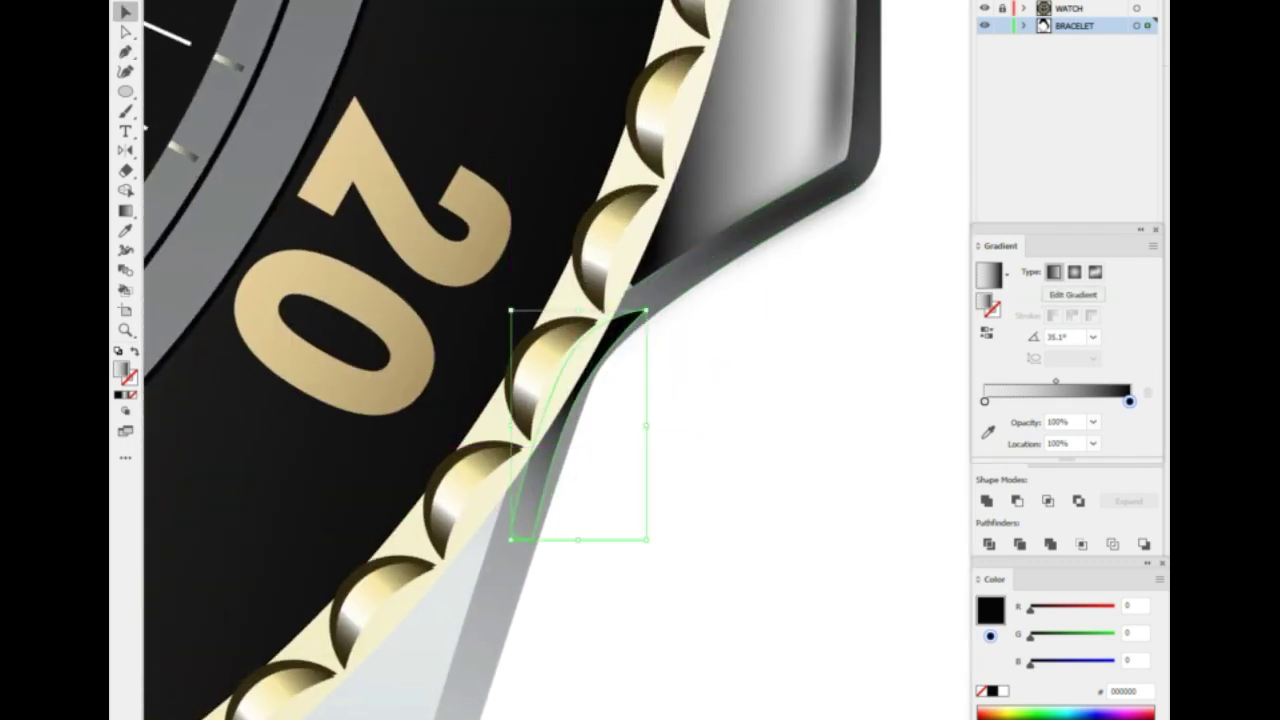
{"action": "left_click", "coordinate": [663, 486]}
Unlock the WATCH layer and lock the BRACELET layer.
{"action": "key", "text": "ctrl+0"}
{"action": "scroll", "coordinate": [500, 572], "scroll_direction": "up", "scroll_amount": 3}
{"action": "left_click", "coordinate": [500, 572]}
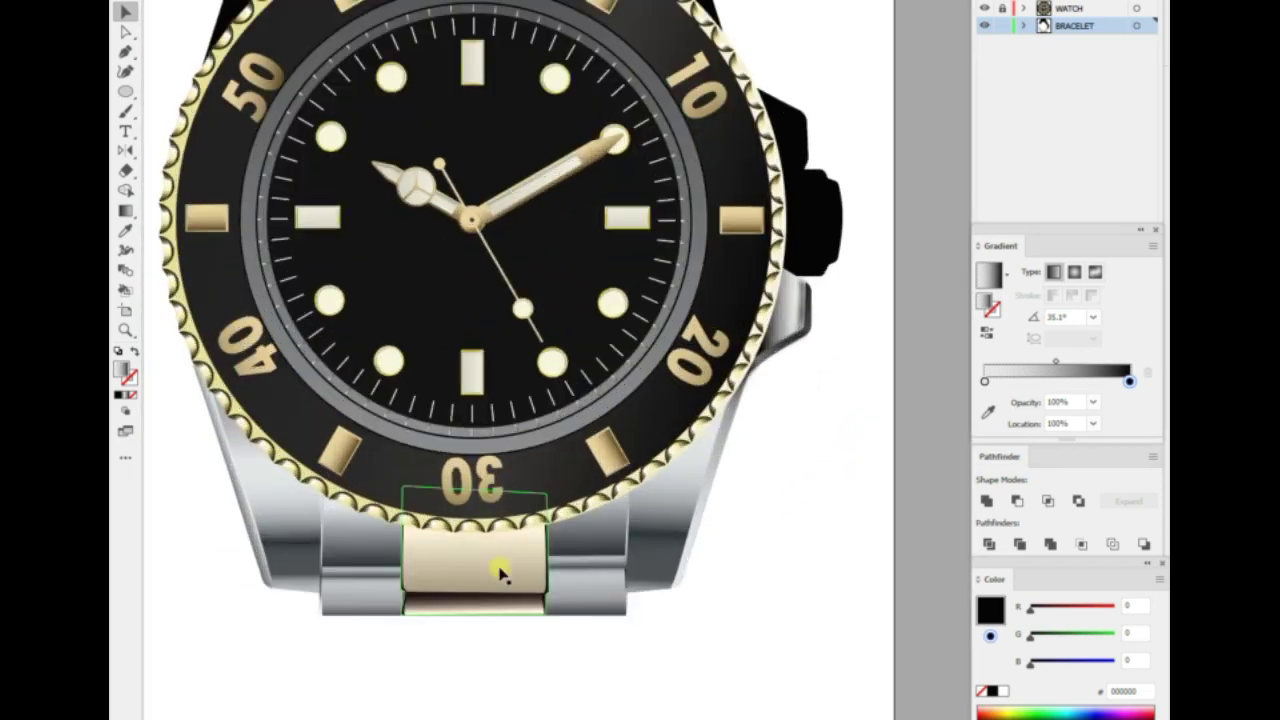
{"action": "scroll", "coordinate": [745, 524], "scroll_direction": "up", "scroll_amount": 2}
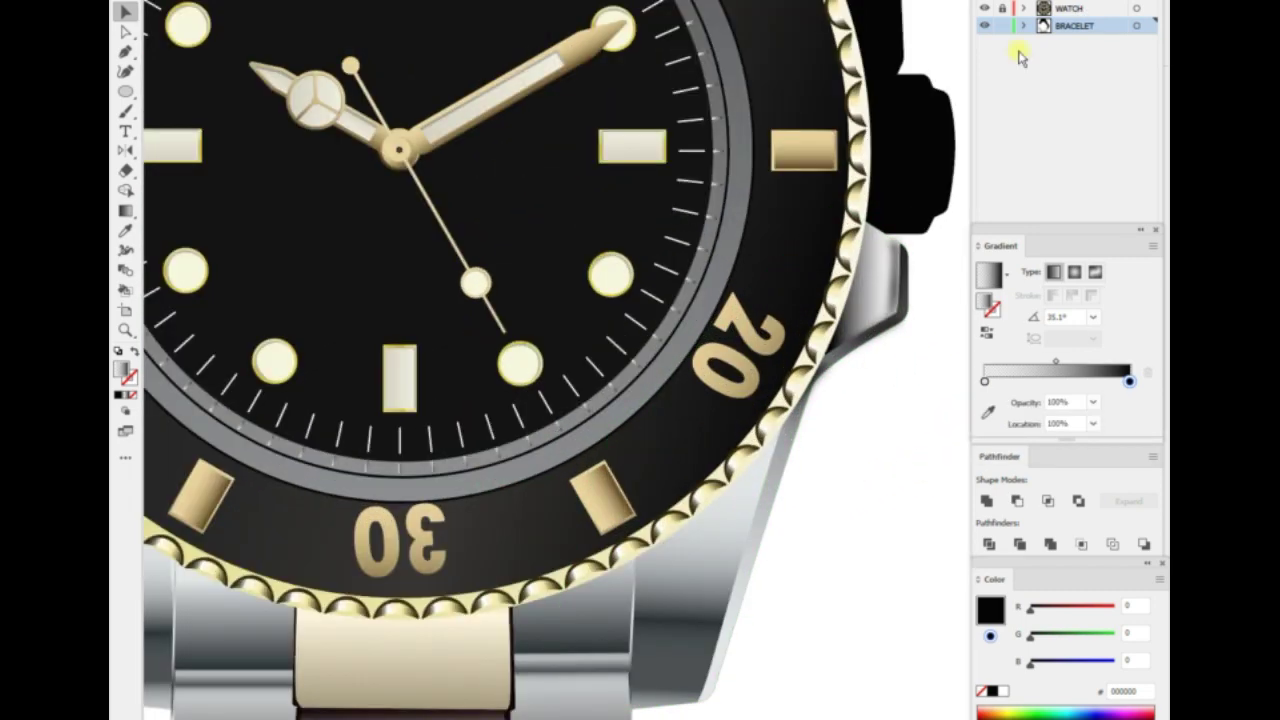
{"action": "left_click", "coordinate": [1002, 8]}
{"action": "left_click", "coordinate": [1002, 25]}
Select the bezel ring and switch its fill to a freeform gradient.
{"action": "left_click", "coordinate": [1136, 8]}
{"action": "key", "text": "ctrl+0"}
{"action": "left_click", "coordinate": [125, 210]}
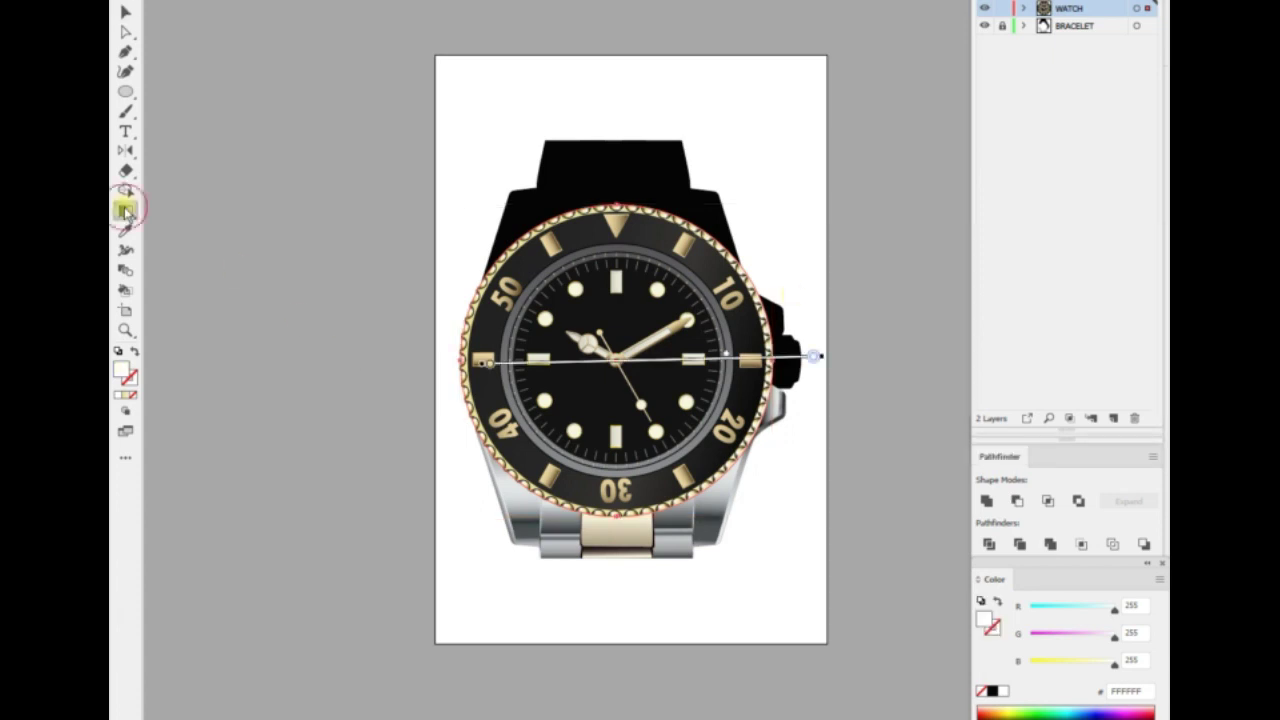
{"action": "left_click_drag", "start_coordinate": [1075, 429], "coordinate": [1075, 228]}
{"action": "left_click", "coordinate": [1097, 272]}
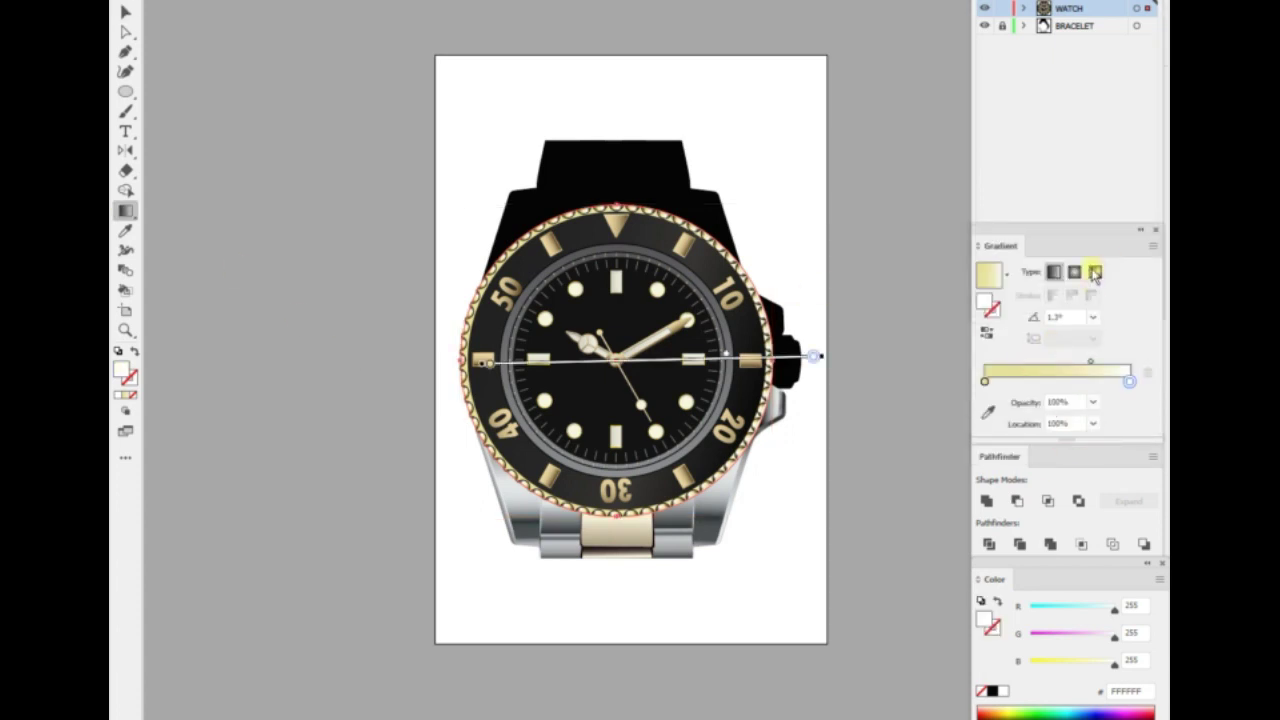
{"action": "left_click", "coordinate": [538, 230]}
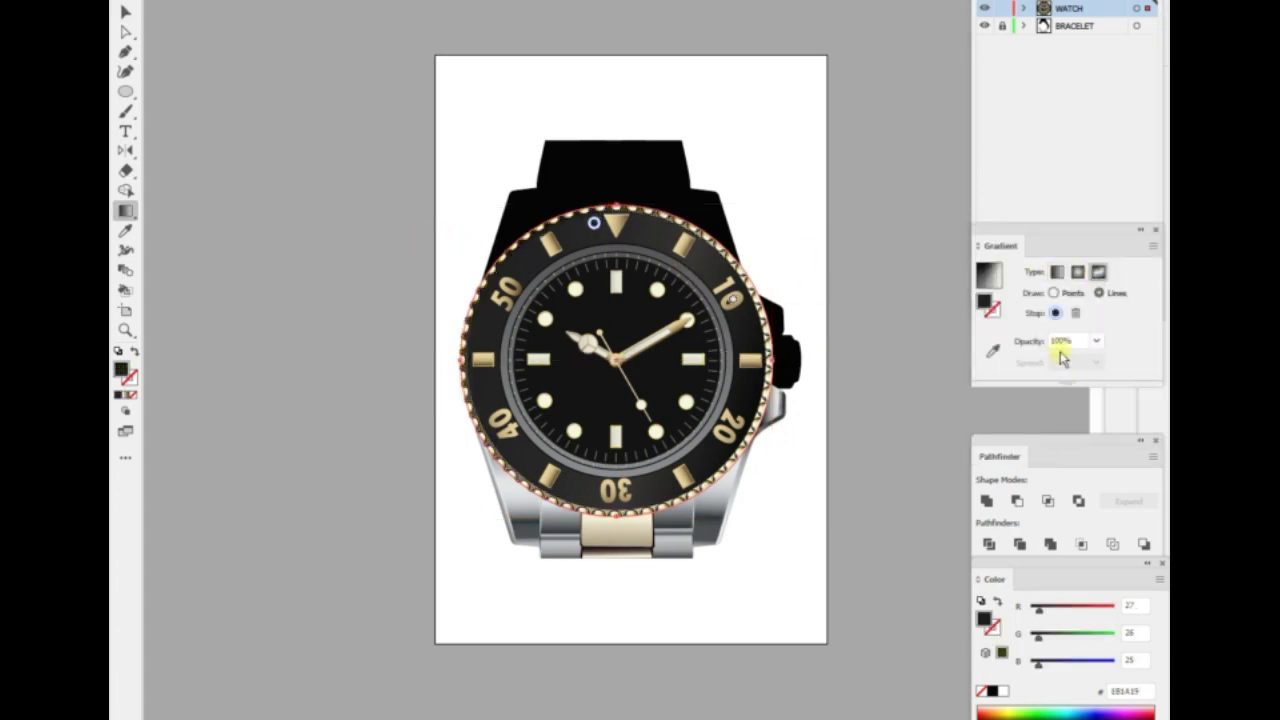
Give the freeform gradient point a light cream colour.
{"action": "double_click", "coordinate": [120, 370]}
{"action": "left_click", "coordinate": [621, 65]}
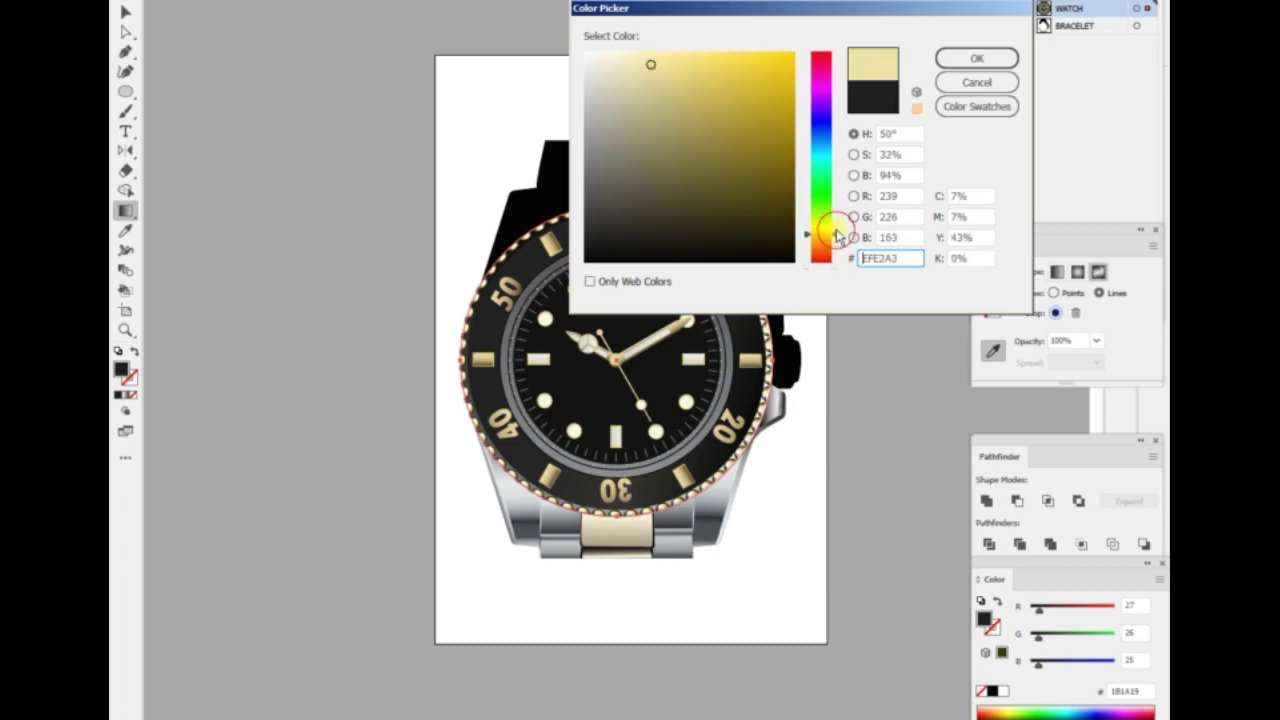
{"action": "key", "text": "Return"}
{"action": "key", "text": "ctrl+="}
Add gradient points along the bezel's right side and start a line on its left side.
{"action": "left_click", "coordinate": [787, 268]}
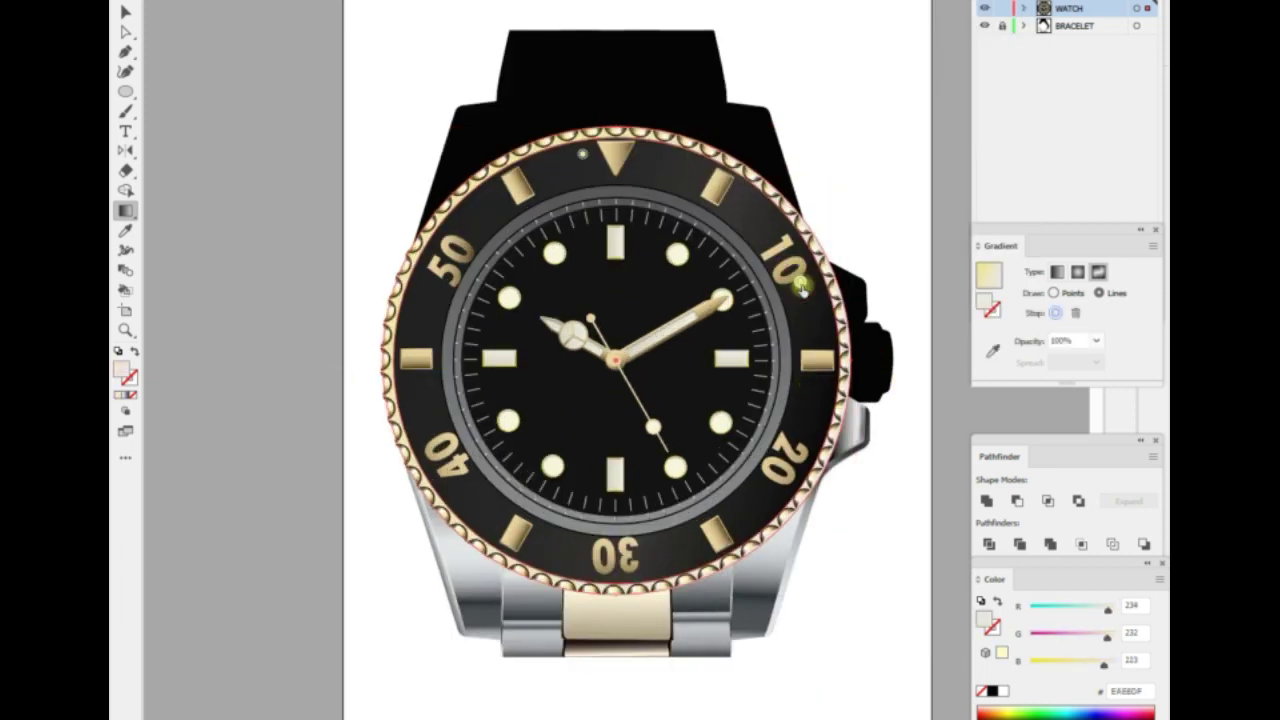
{"action": "left_click", "coordinate": [803, 290]}
{"action": "left_click", "coordinate": [679, 510]}
{"action": "left_click", "coordinate": [646, 556]}
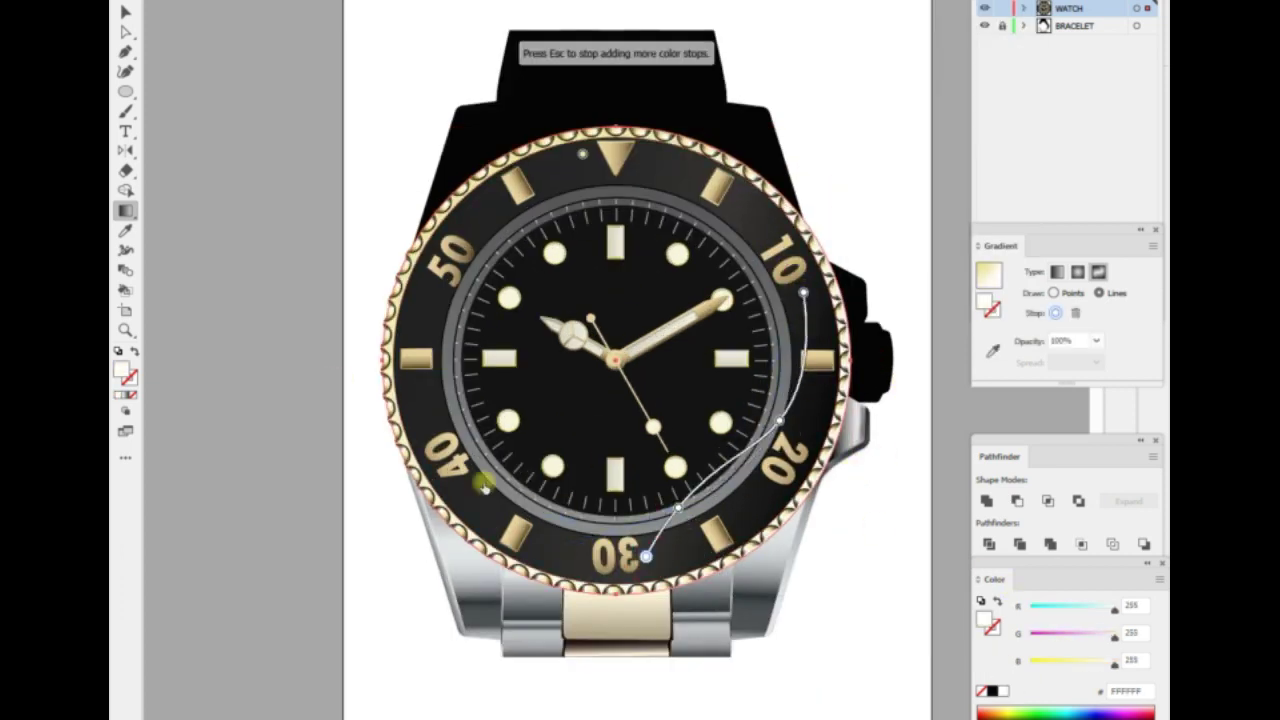
{"action": "key", "text": "Escape"}
{"action": "left_click", "coordinate": [584, 157]}
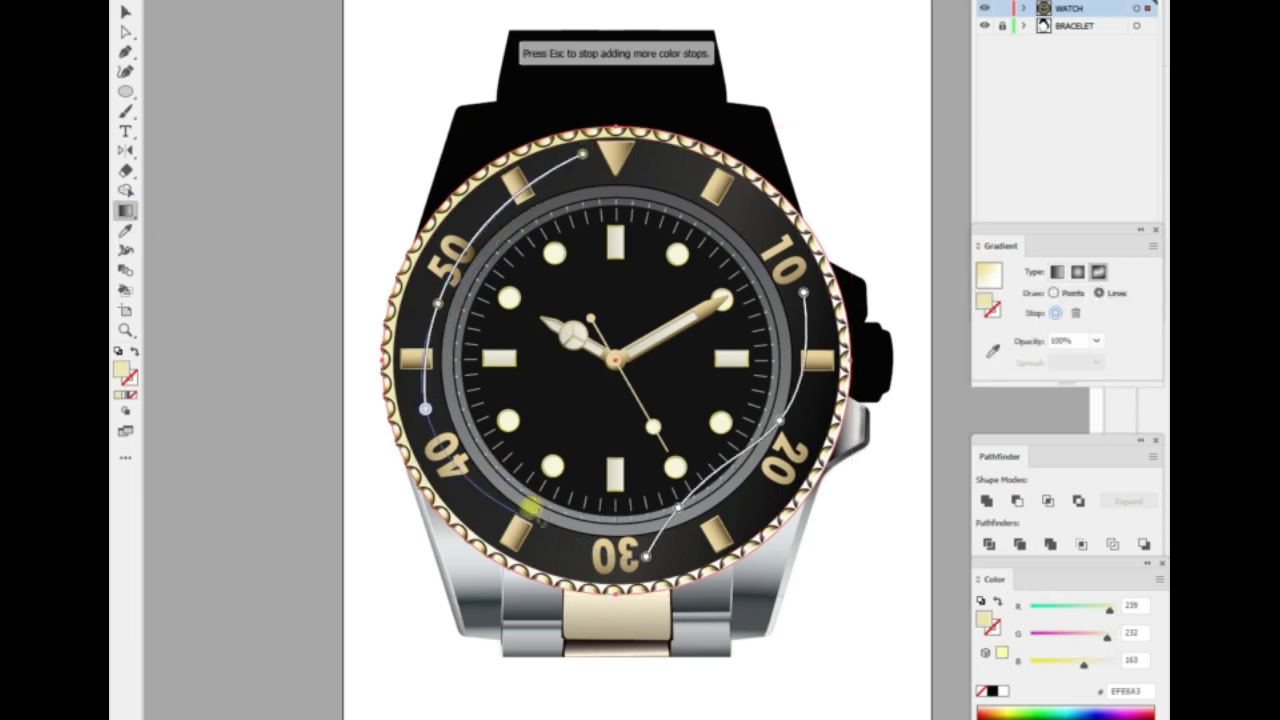
Recolour a bezel gradient point to cream F9F6E4.
{"action": "key", "text": "v"}
{"action": "scroll", "coordinate": [500, 529], "scroll_direction": "right", "scroll_amount": 2}
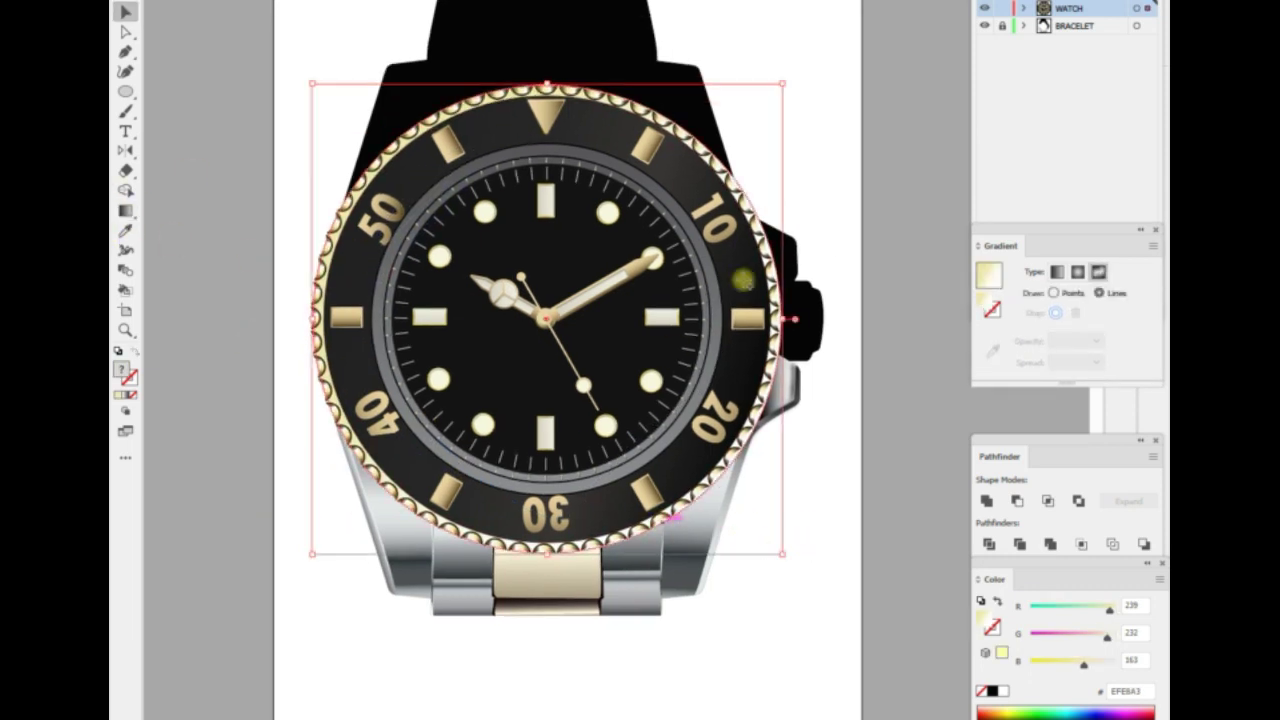
{"action": "key", "text": "g"}
{"action": "left_click", "coordinate": [734, 252]}
{"action": "double_click", "coordinate": [123, 370]}
{"action": "type", "text": "F9F6E4"}
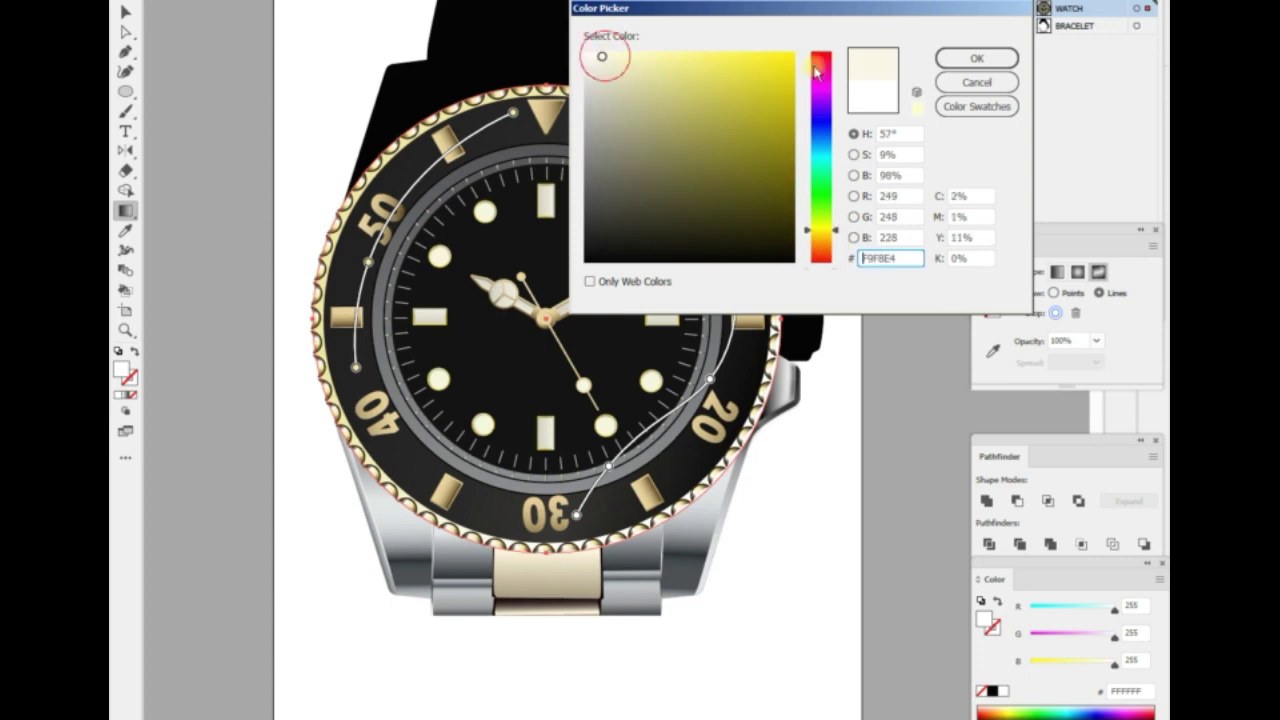
{"action": "key", "text": "Return"}
{"action": "key", "text": "v"}
Deselect the bezel and scroll over the watch to review the highlights.
{"action": "scroll", "coordinate": [294, 449], "scroll_direction": "down", "scroll_amount": 2}
{"action": "left_click", "coordinate": [391, 520]}
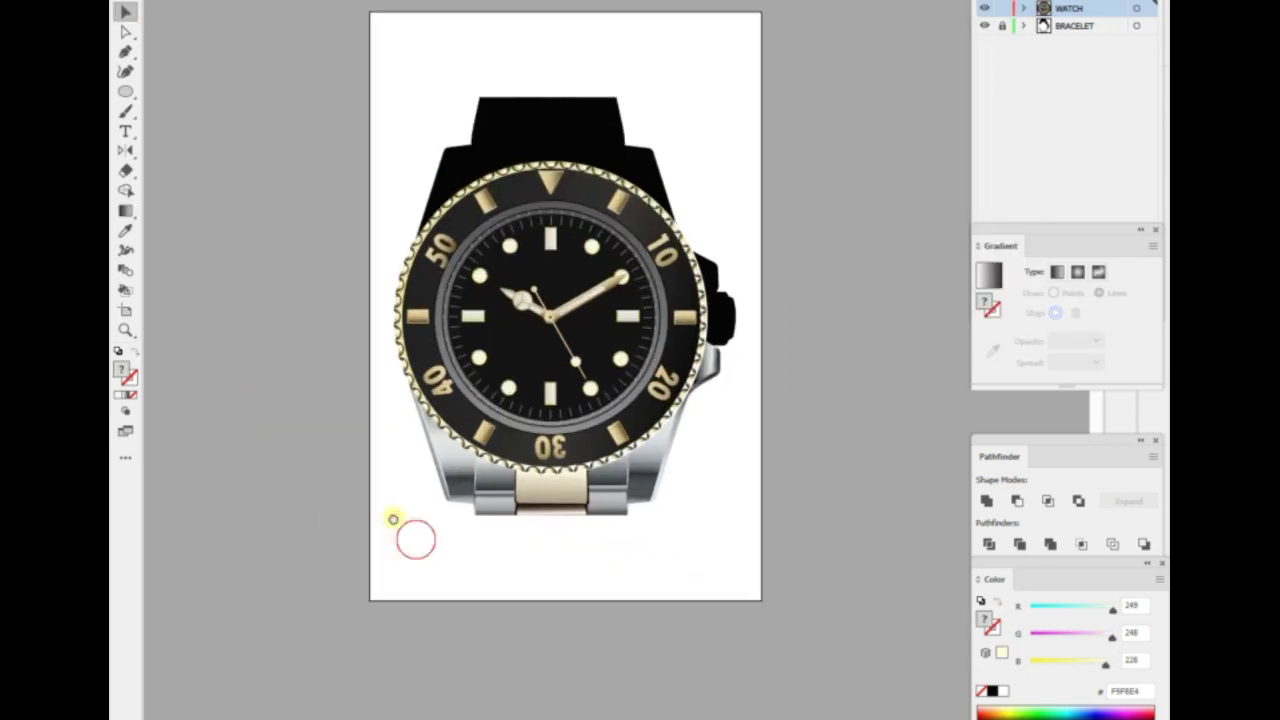
{"action": "scroll", "coordinate": [612, 560], "scroll_direction": "up", "scroll_amount": 2}
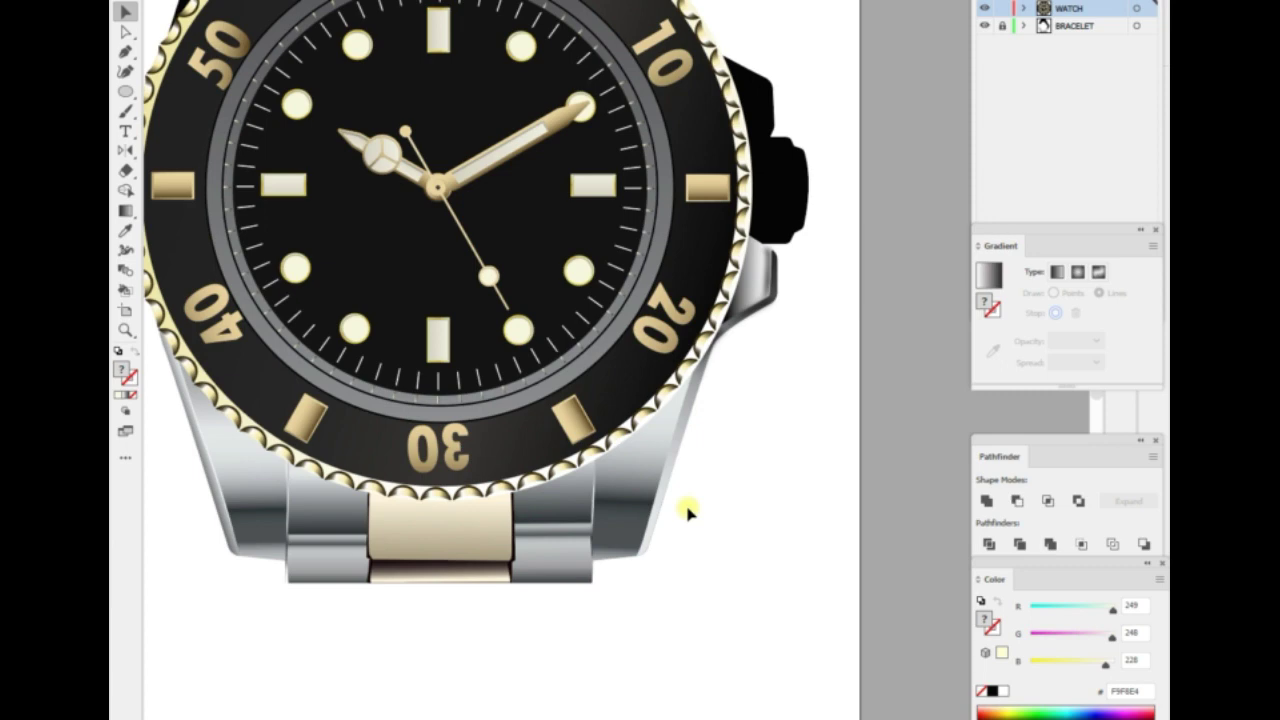
{"action": "scroll", "coordinate": [688, 510], "scroll_direction": "down", "scroll_amount": 2}
{"action": "scroll", "coordinate": [580, 520], "scroll_direction": "up", "scroll_amount": 3}
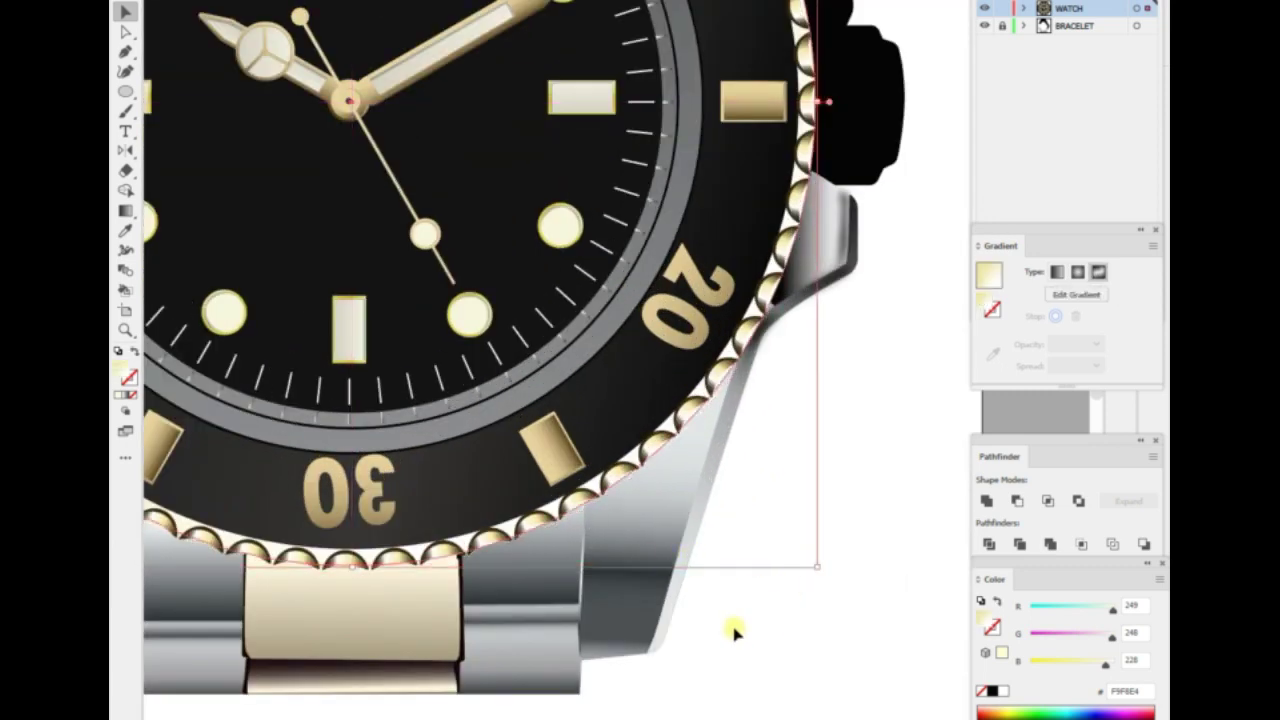
{"action": "scroll", "coordinate": [737, 600], "scroll_direction": "down", "scroll_amount": 3}
{"action": "scroll", "coordinate": [725, 545], "scroll_direction": "up", "scroll_amount": 2}
{"action": "scroll", "coordinate": [650, 525], "scroll_direction": "up", "scroll_amount": 2}
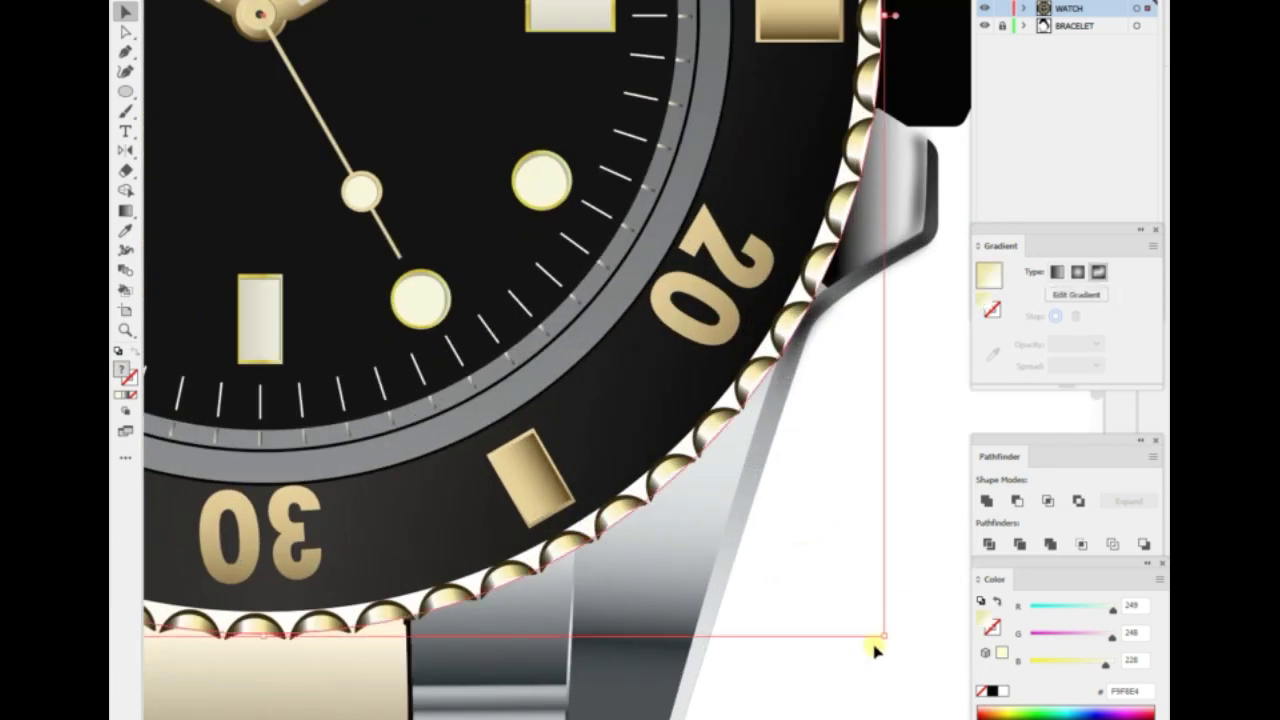
{"action": "scroll", "coordinate": [605, 577], "scroll_direction": "down", "scroll_amount": 5}
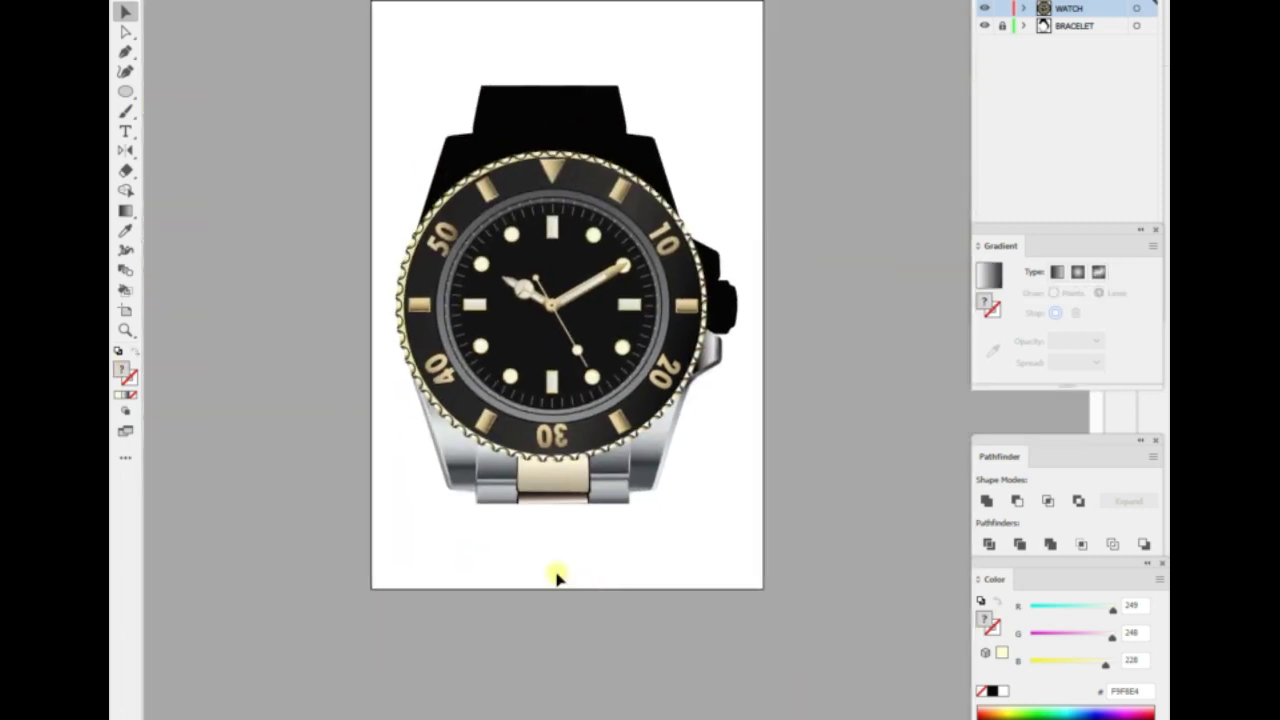
{"action": "scroll", "coordinate": [554, 574], "scroll_direction": "up", "scroll_amount": 4}
Select the bracelet's centre link and try a gradient preset, then undo it.
{"action": "scroll", "coordinate": [503, 666], "scroll_direction": "up", "scroll_amount": 1}
{"action": "left_click", "coordinate": [582, 545]}
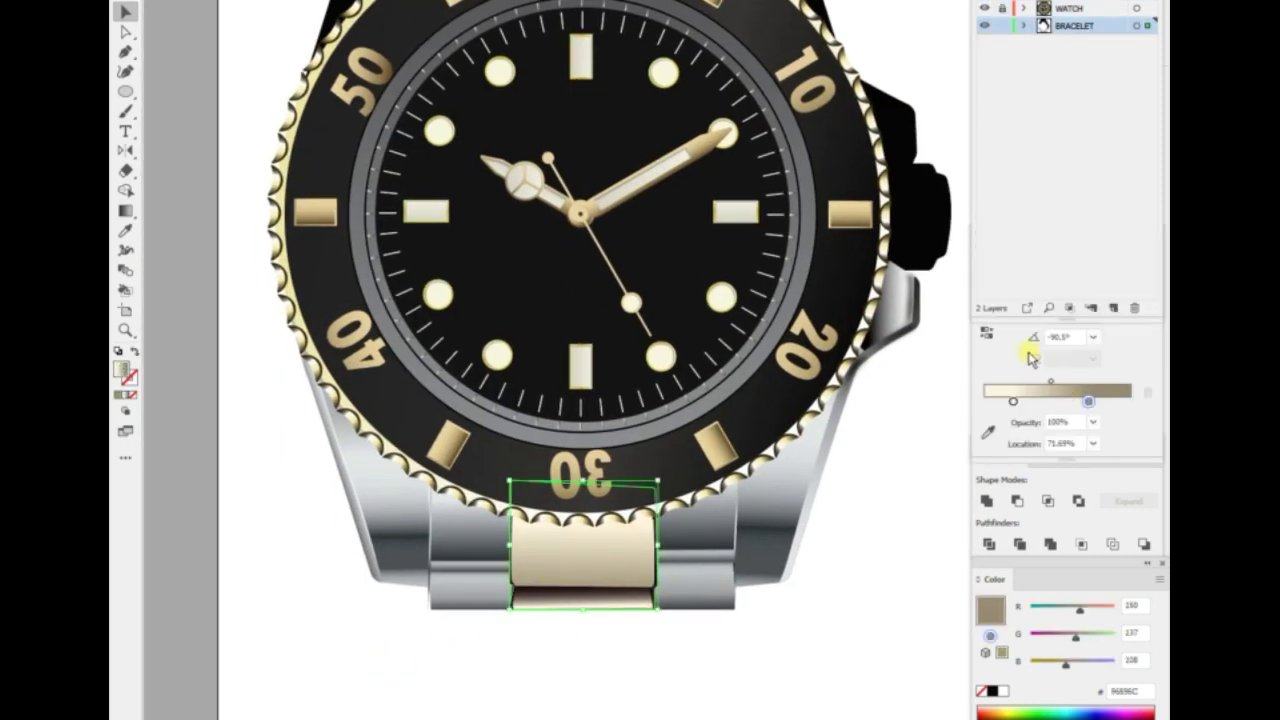
{"action": "left_click", "coordinate": [1008, 287]}
{"action": "left_click", "coordinate": [910, 388]}
{"action": "key", "text": "ctrl+z"}
Adjust the link's gradient stop colours and move the light stop to 28.13%.
{"action": "key", "text": "g"}
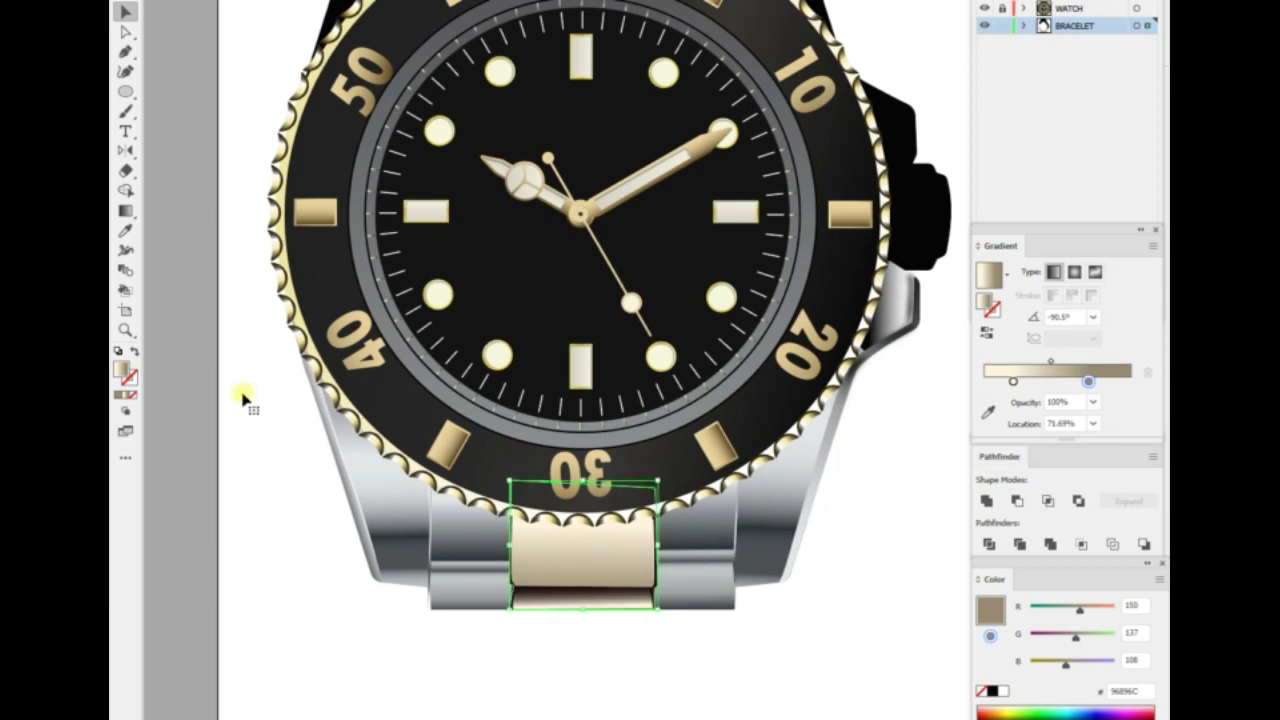
{"action": "double_click", "coordinate": [583, 596]}
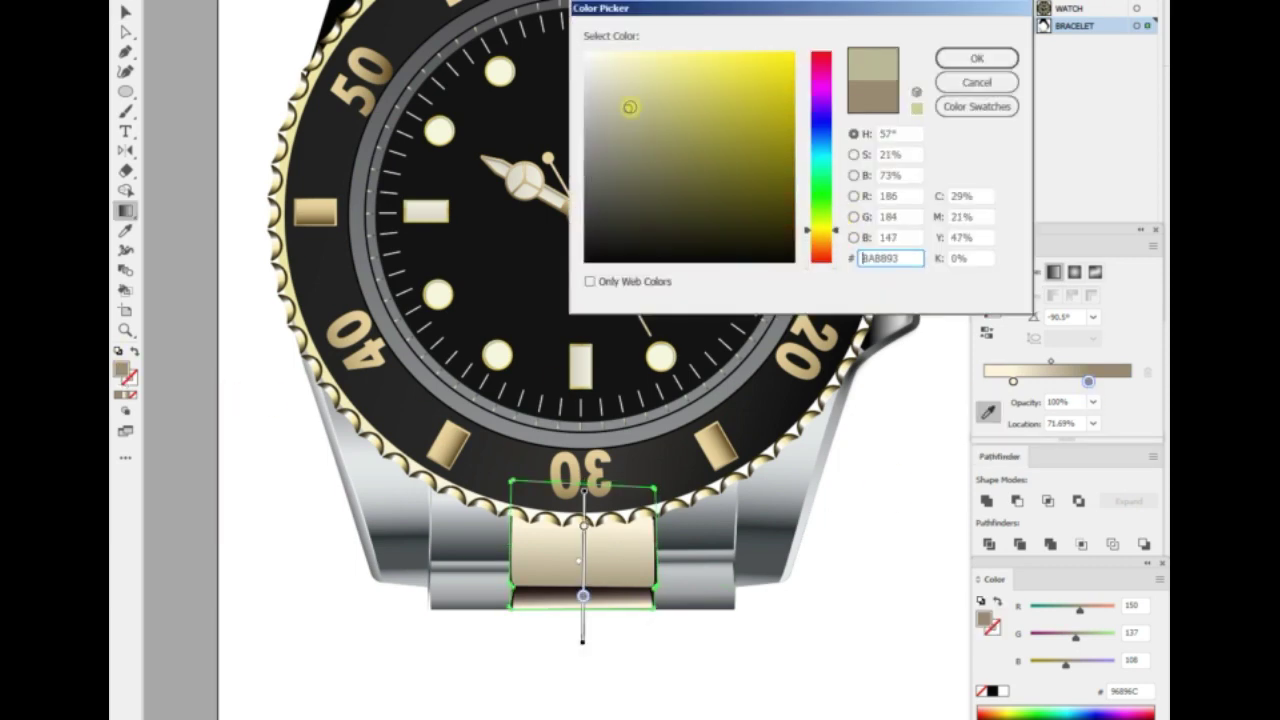
{"action": "left_click", "coordinate": [977, 58]}
{"action": "left_click", "coordinate": [984, 400]}
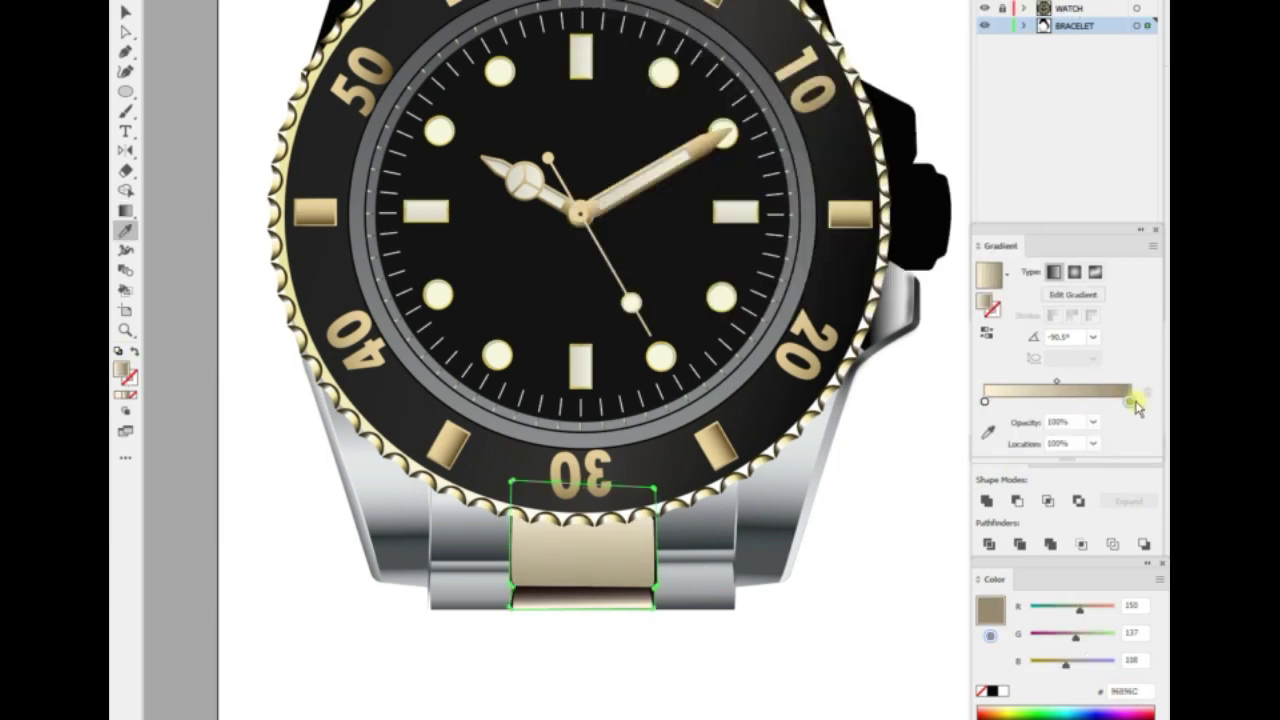
{"action": "key", "text": "g"}
{"action": "left_click", "coordinate": [1131, 401]}
{"action": "left_click_drag", "start_coordinate": [583, 636], "coordinate": [583, 531]}
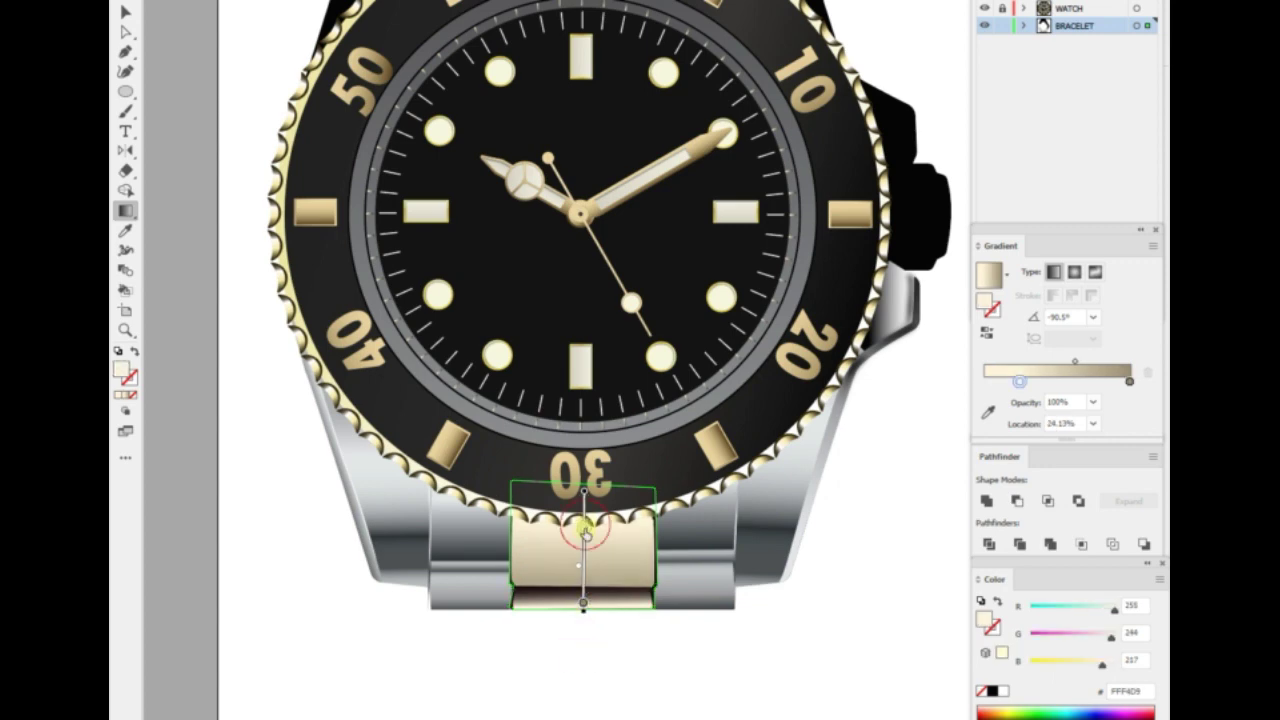
{"action": "key", "text": "v"}
{"action": "left_click", "coordinate": [414, 680]}
Duplicate the gold bezel, resize the copy slightly and apply a gradient to it.
{"action": "scroll", "coordinate": [685, 536], "scroll_direction": "up", "scroll_amount": 2}
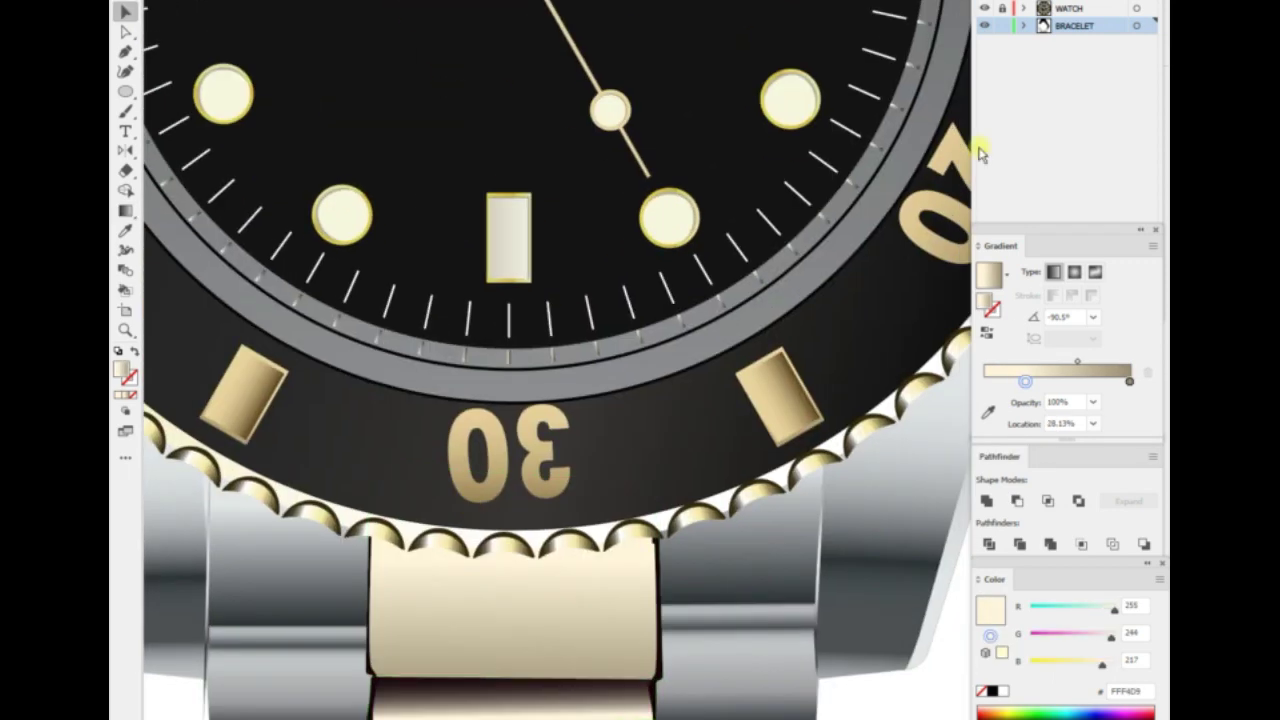
{"action": "left_click", "coordinate": [870, 490]}
{"action": "key", "text": "Return"}
{"action": "left_click", "coordinate": [842, 461]}
{"action": "scroll", "coordinate": [786, 537], "scroll_direction": "down", "scroll_amount": 2}
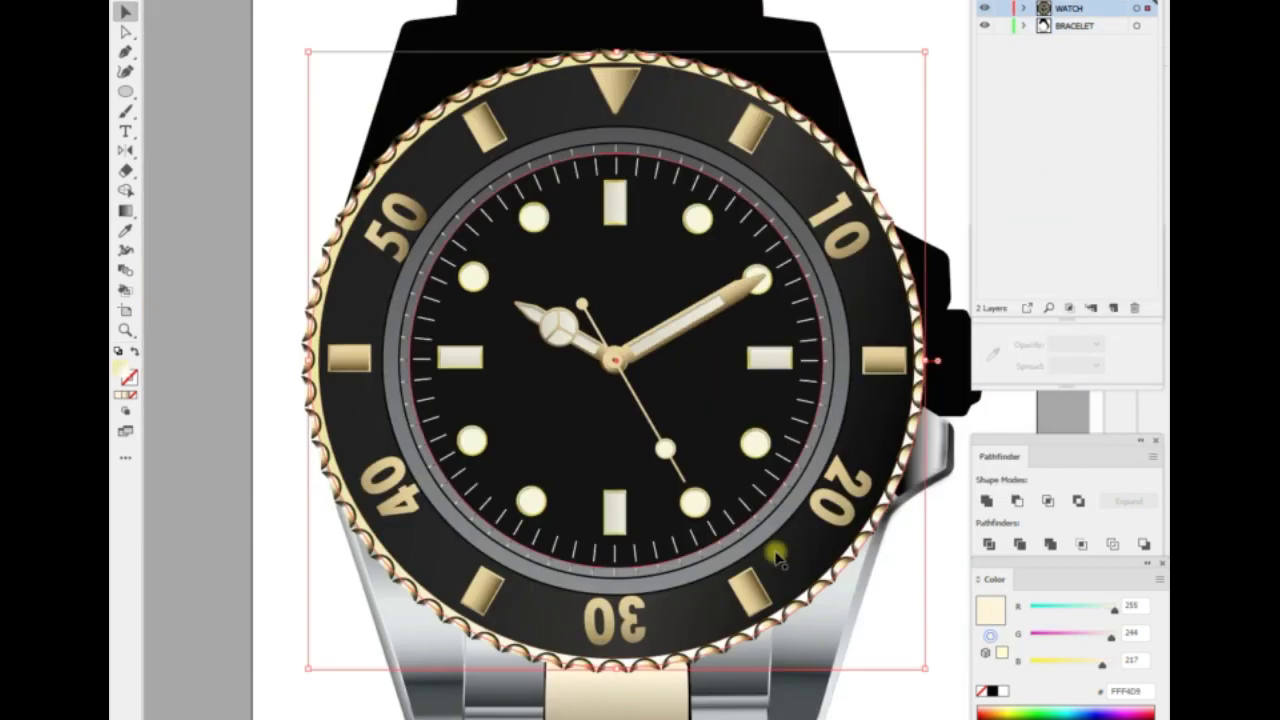
{"action": "left_click_drag", "start_coordinate": [823, 571], "coordinate": [834, 578]}
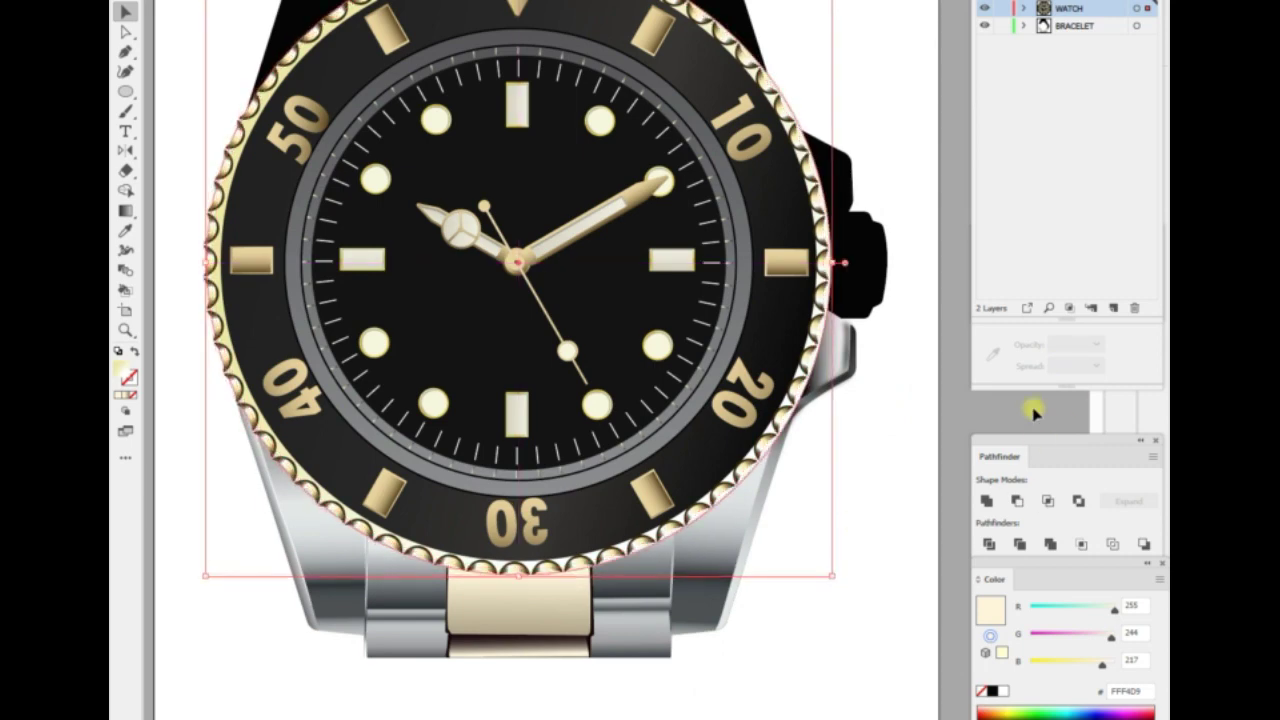
{"action": "left_click", "coordinate": [530, 300]}
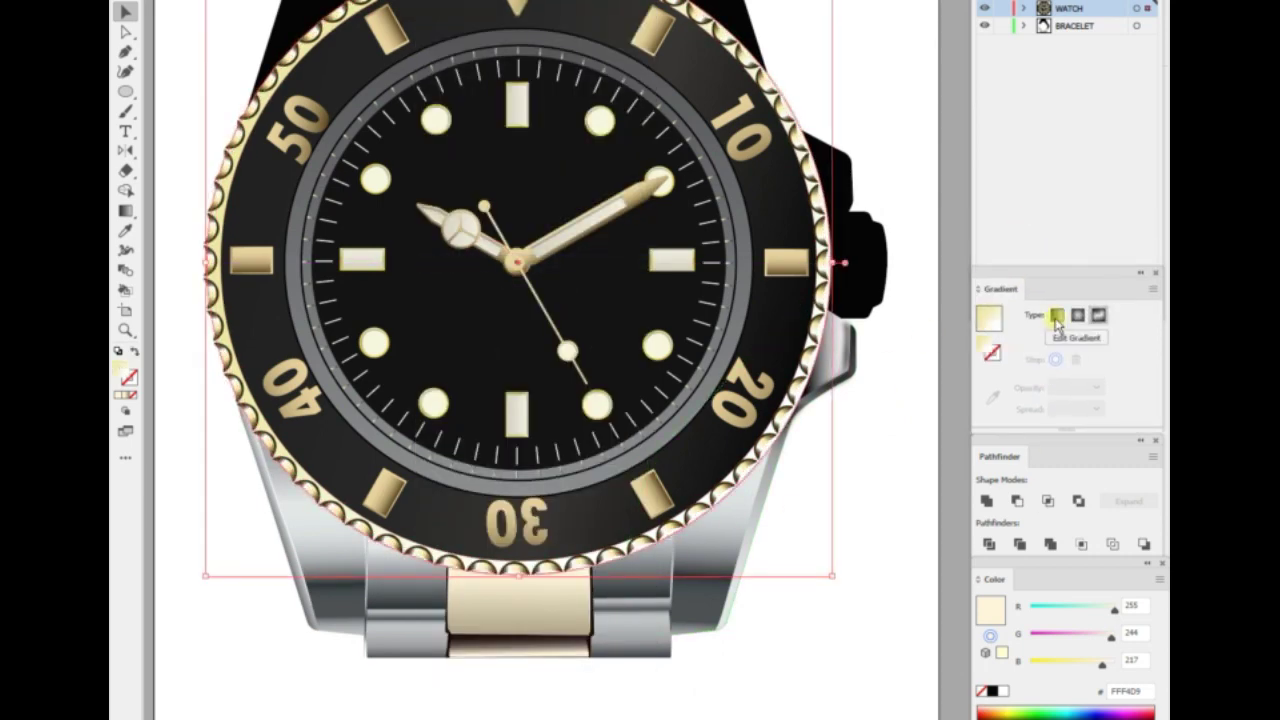
{"action": "left_click", "coordinate": [1079, 318]}
Inspect the bracelet's grey gradient and the bezel's gradient, then deselect everything.
{"action": "scroll", "coordinate": [843, 560], "scroll_direction": "down", "scroll_amount": 2}
{"action": "left_click", "coordinate": [843, 560]}
{"action": "scroll", "coordinate": [580, 643], "scroll_direction": "up", "scroll_amount": 2}
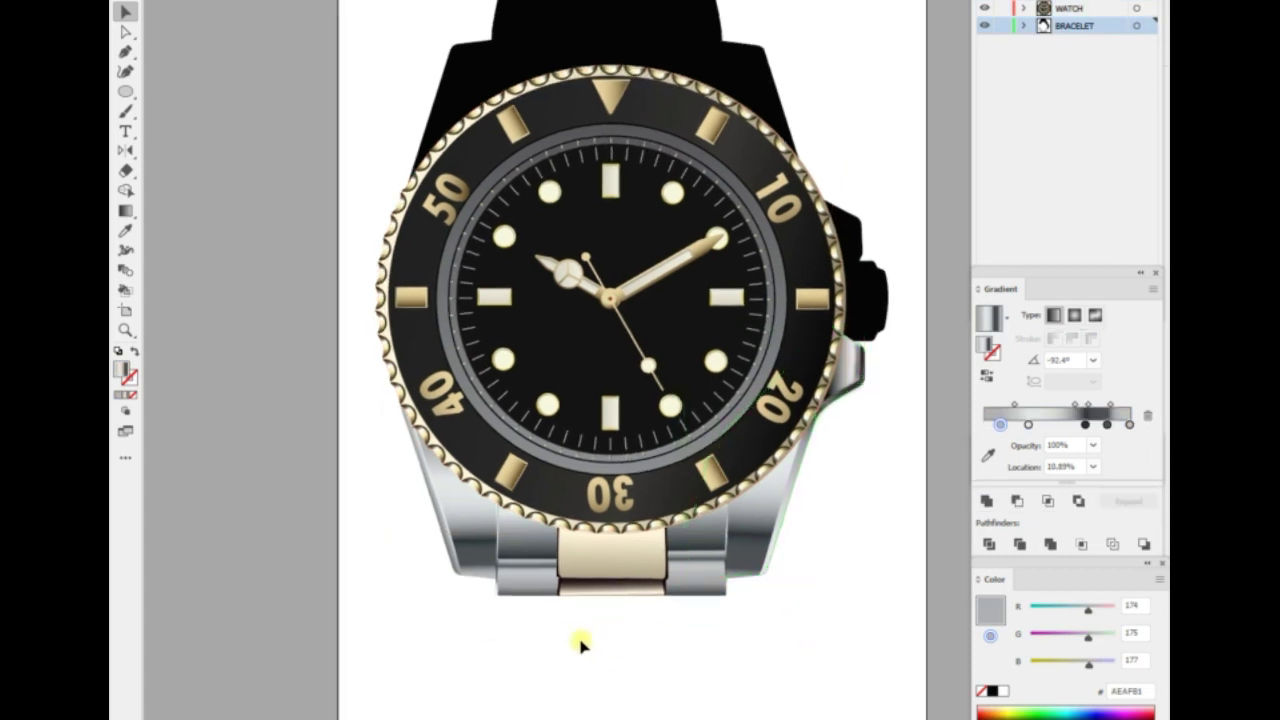
{"action": "left_click", "coordinate": [681, 559]}
{"action": "left_click", "coordinate": [638, 651]}
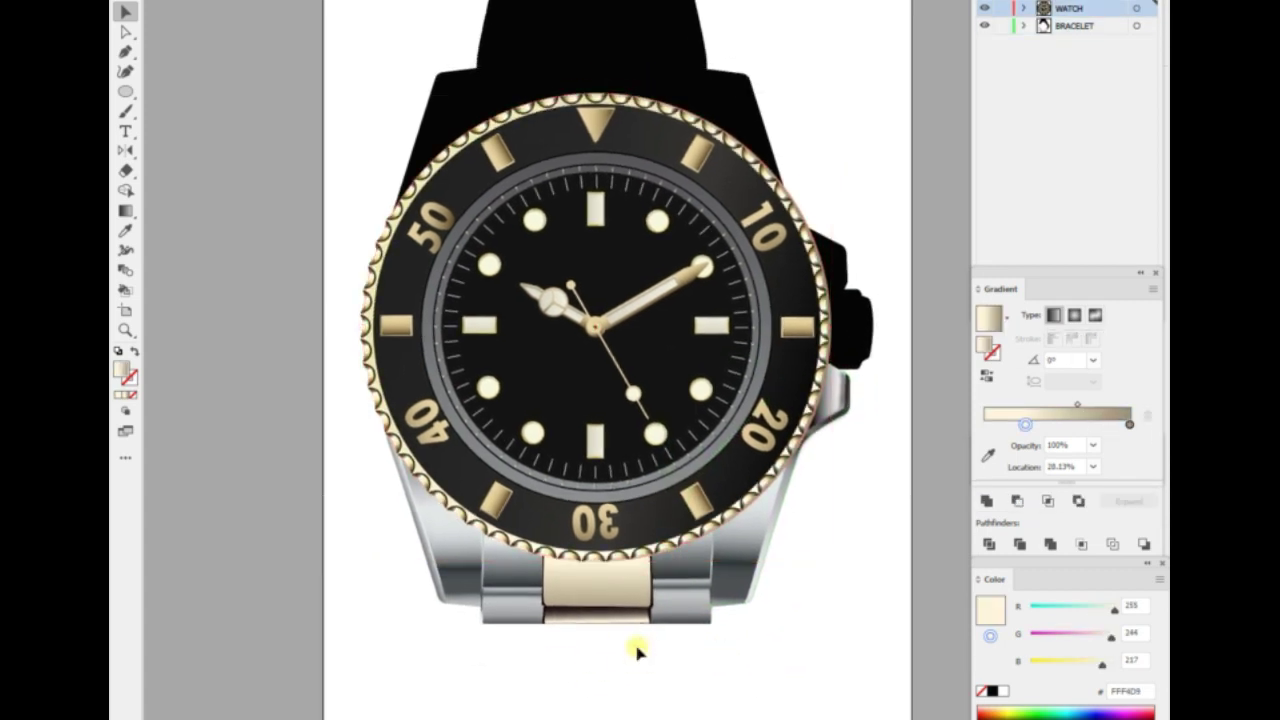
Set the centre link's left stop to cream FFF4D9 and its right stop to deeper gold.
{"action": "left_click", "coordinate": [597, 580]}
{"action": "double_click", "coordinate": [121, 369]}
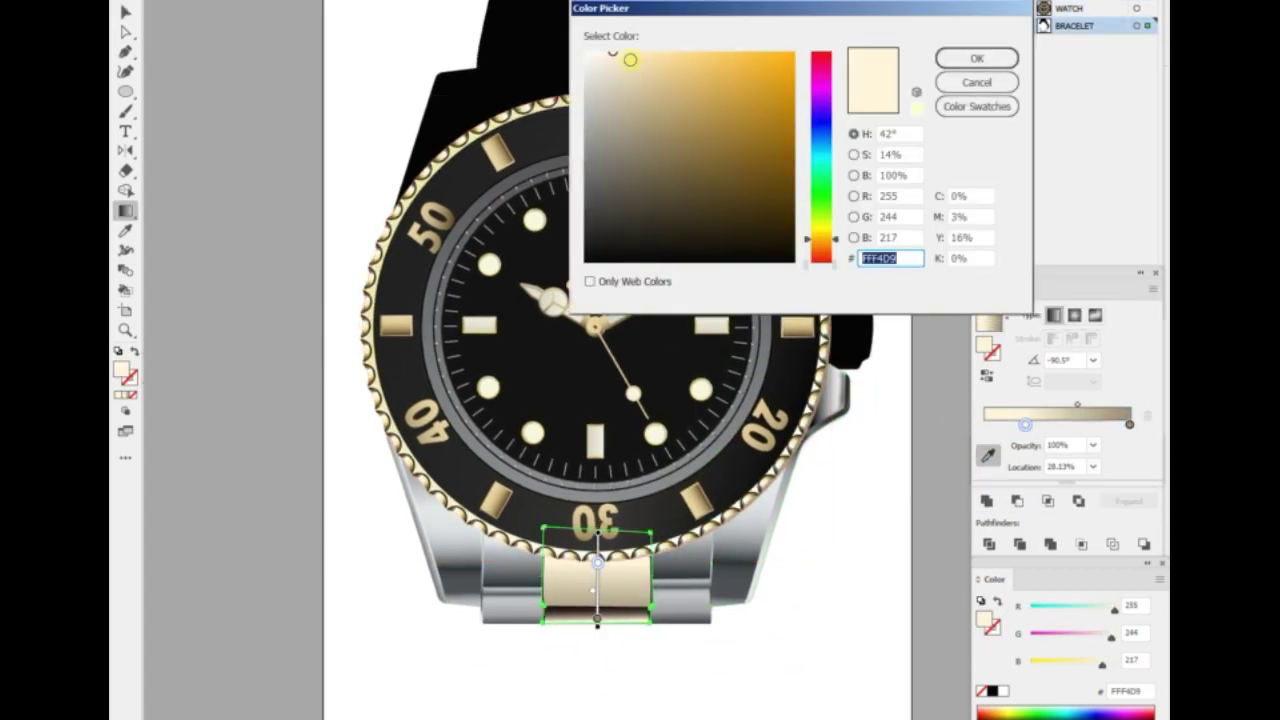
{"action": "left_click", "coordinate": [1140, 57]}
{"action": "key", "text": "g"}
{"action": "left_click", "coordinate": [1129, 424]}
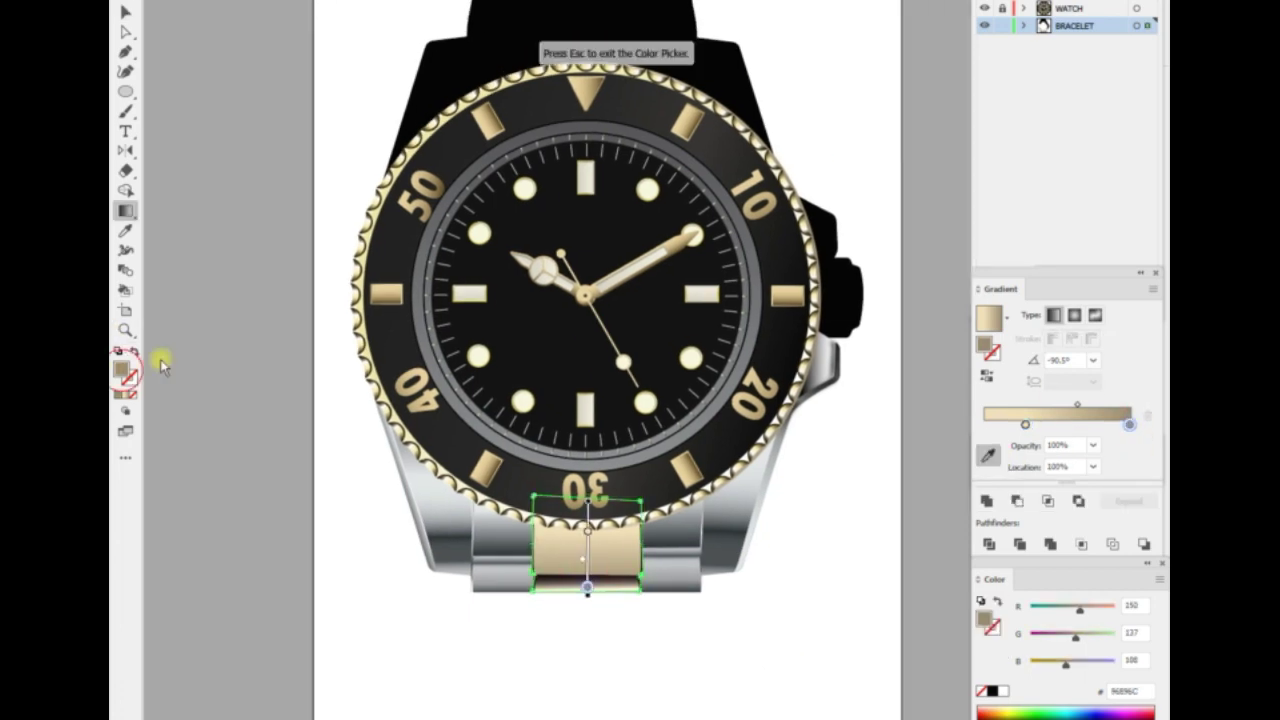
{"action": "double_click", "coordinate": [121, 369]}
{"action": "left_click", "coordinate": [976, 58]}
{"action": "double_click", "coordinate": [121, 369]}
{"action": "left_click", "coordinate": [976, 58]}
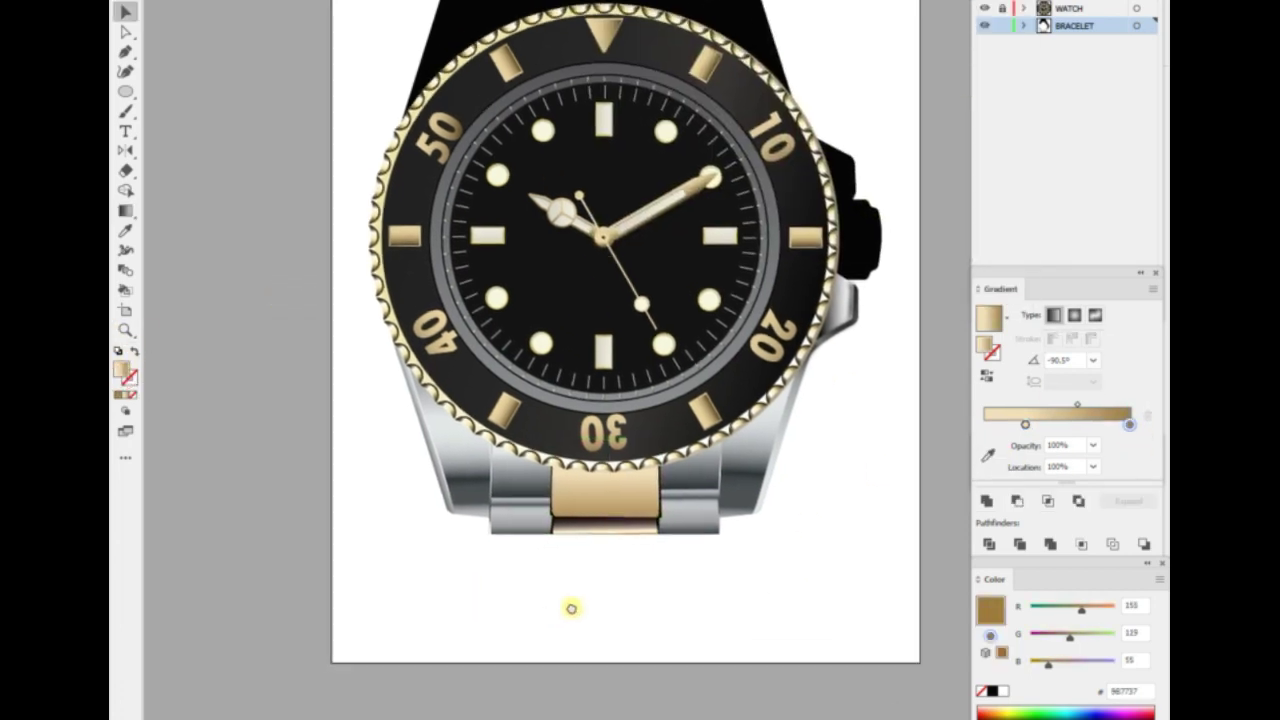
{"action": "scroll", "coordinate": [570, 645], "scroll_direction": "down", "scroll_amount": 3}
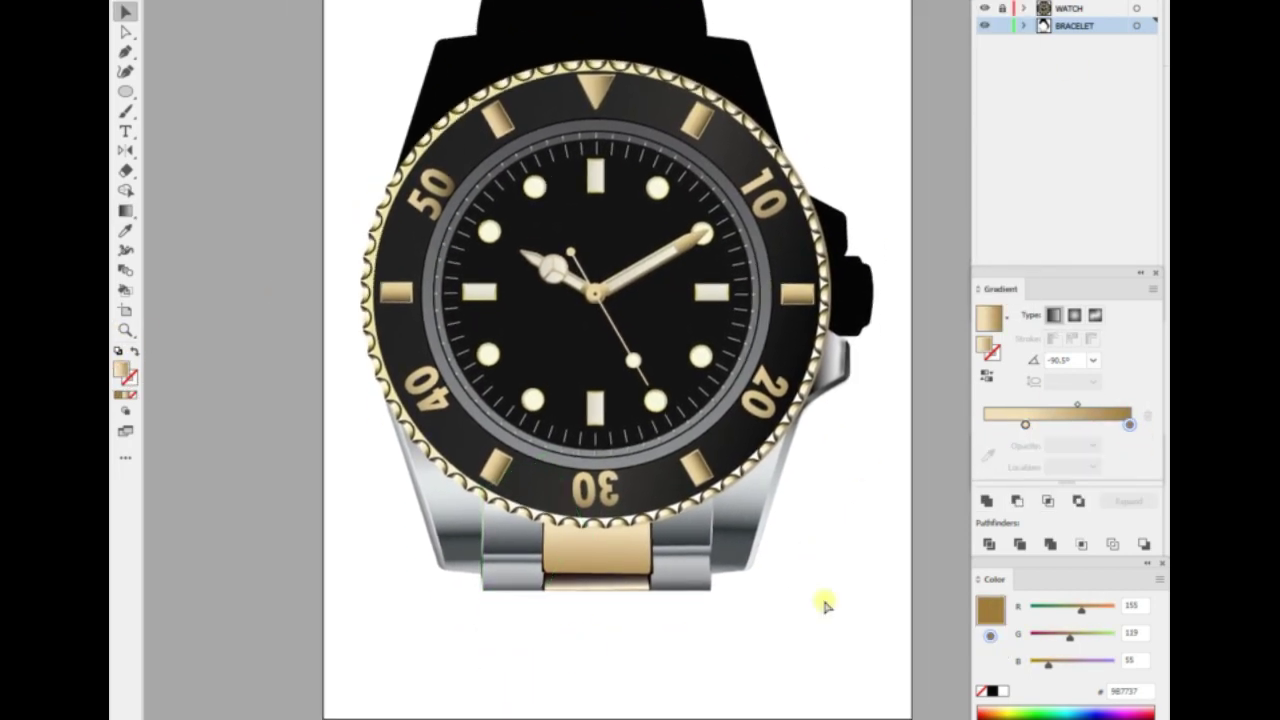
{"action": "scroll", "coordinate": [462, 560], "scroll_direction": "up", "scroll_amount": 2}
Draw the left-lug highlight shape and a small piece beside the centre link with the Pen tool.
{"action": "key", "text": "p"}
{"action": "left_click", "coordinate": [369, 358]}
{"action": "left_click", "coordinate": [494, 444]}
{"action": "left_click", "coordinate": [491, 494]}
{"action": "left_click", "coordinate": [419, 492]}
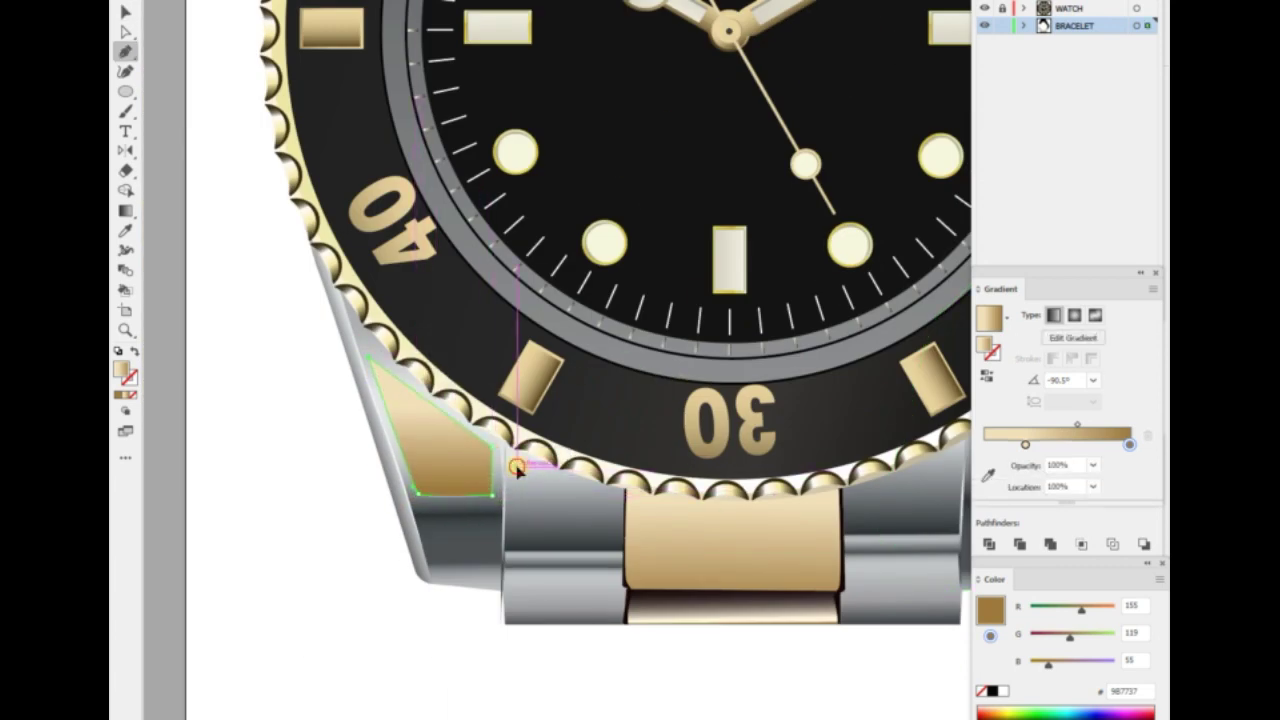
{"action": "left_click", "coordinate": [516, 468]}
{"action": "left_click", "coordinate": [514, 522]}
{"action": "left_click", "coordinate": [612, 521]}
Fill the lug shape with a white gradient using stop opacities of 0% and 30%.
{"action": "left_click", "coordinate": [426, 455]}
{"action": "left_click", "coordinate": [1007, 317]}
{"action": "left_click", "coordinate": [914, 396]}
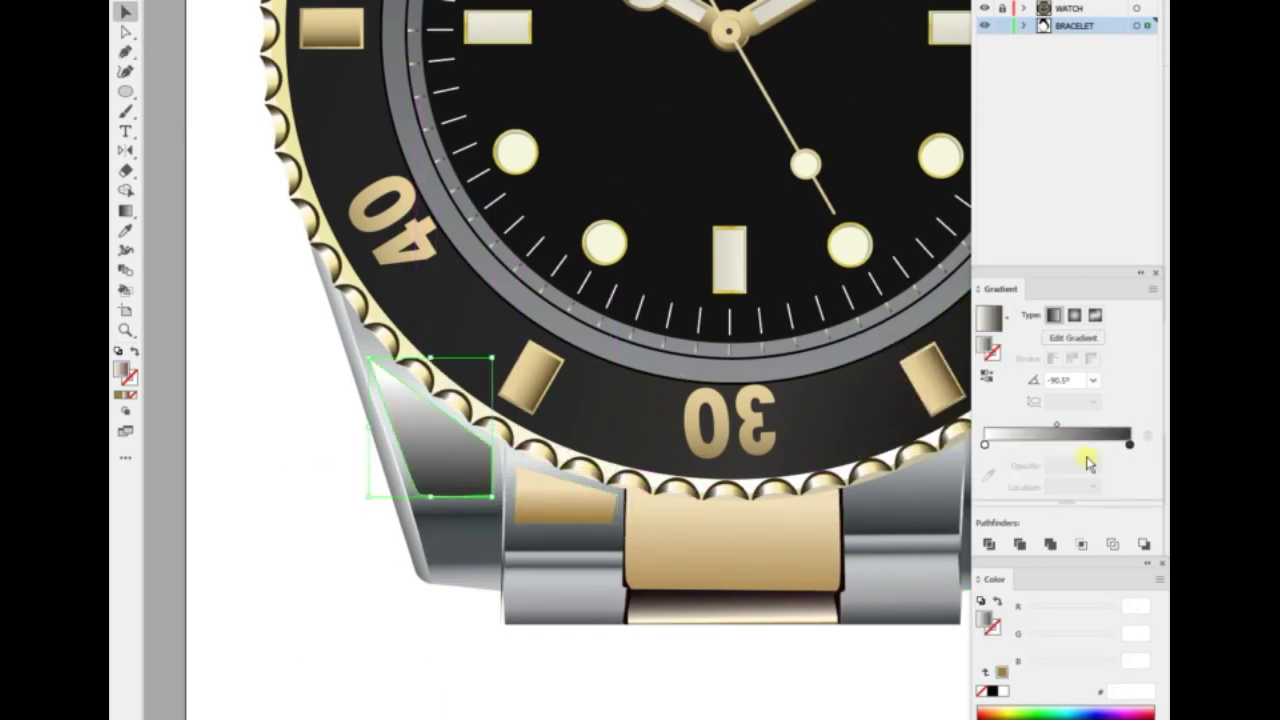
{"action": "left_click", "coordinate": [1093, 445]}
{"action": "type", "text": "00"}
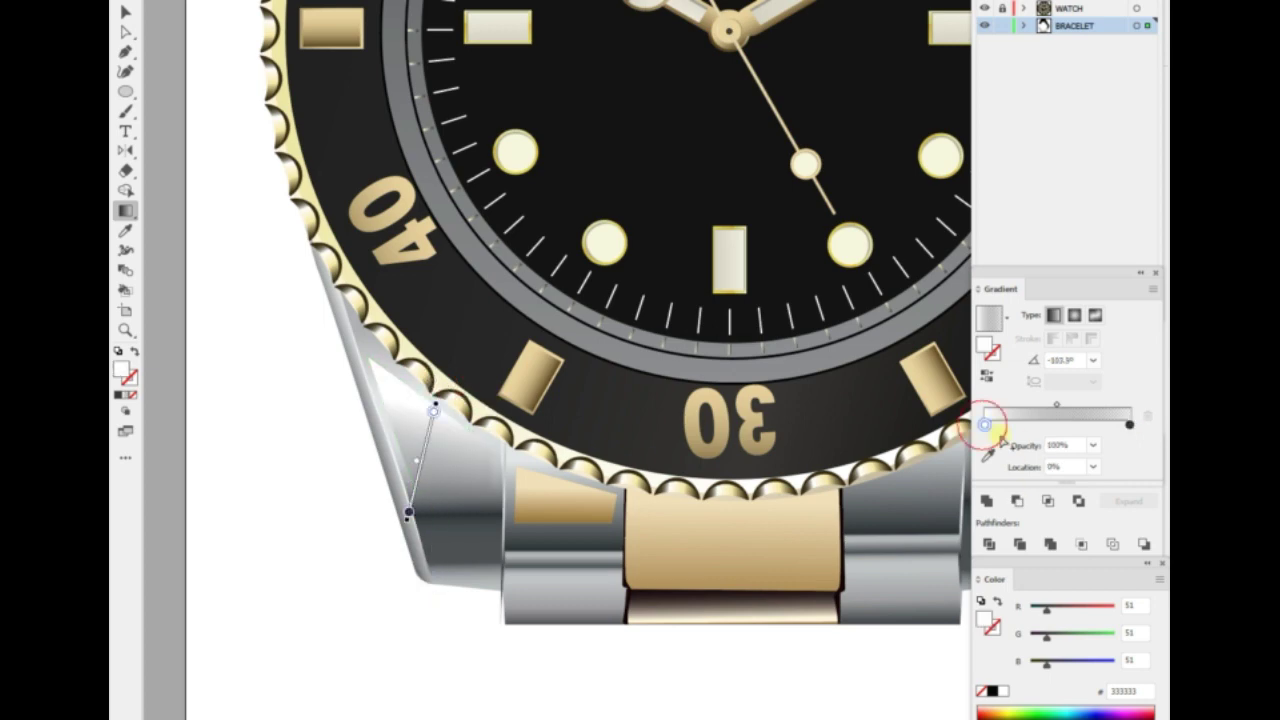
{"action": "left_click", "coordinate": [1093, 445]}
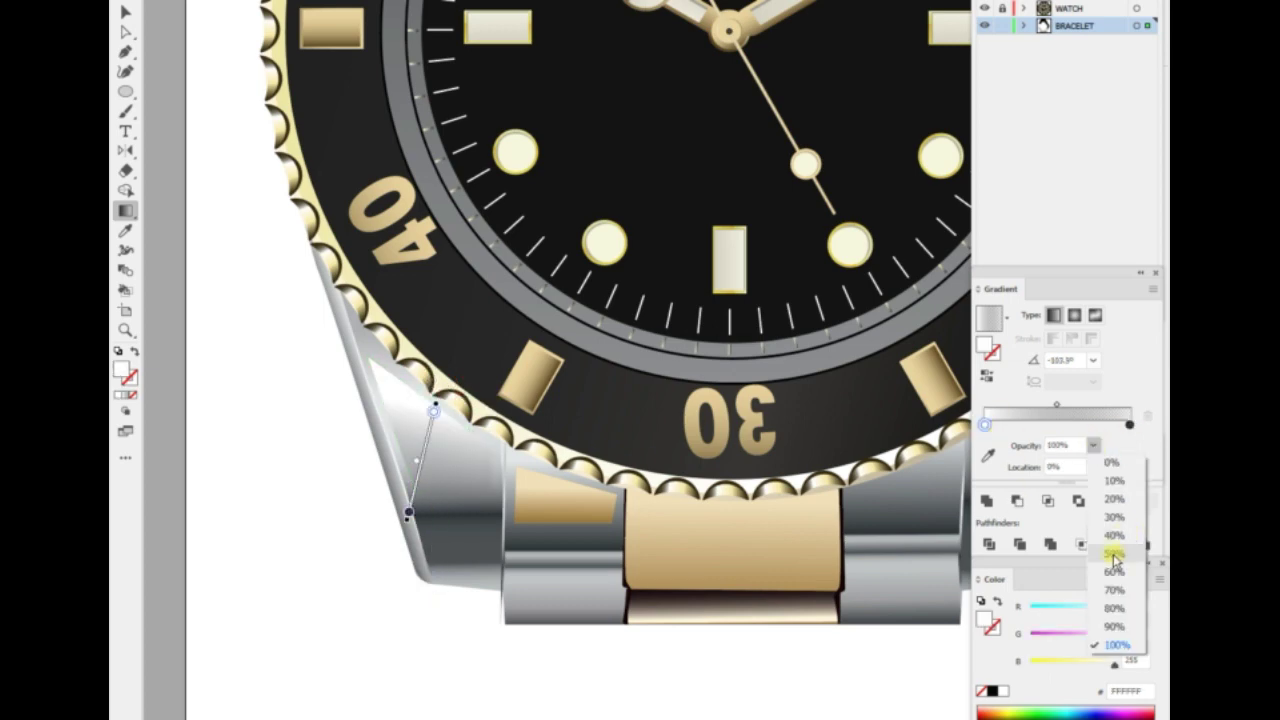
{"action": "left_click", "coordinate": [1114, 537]}
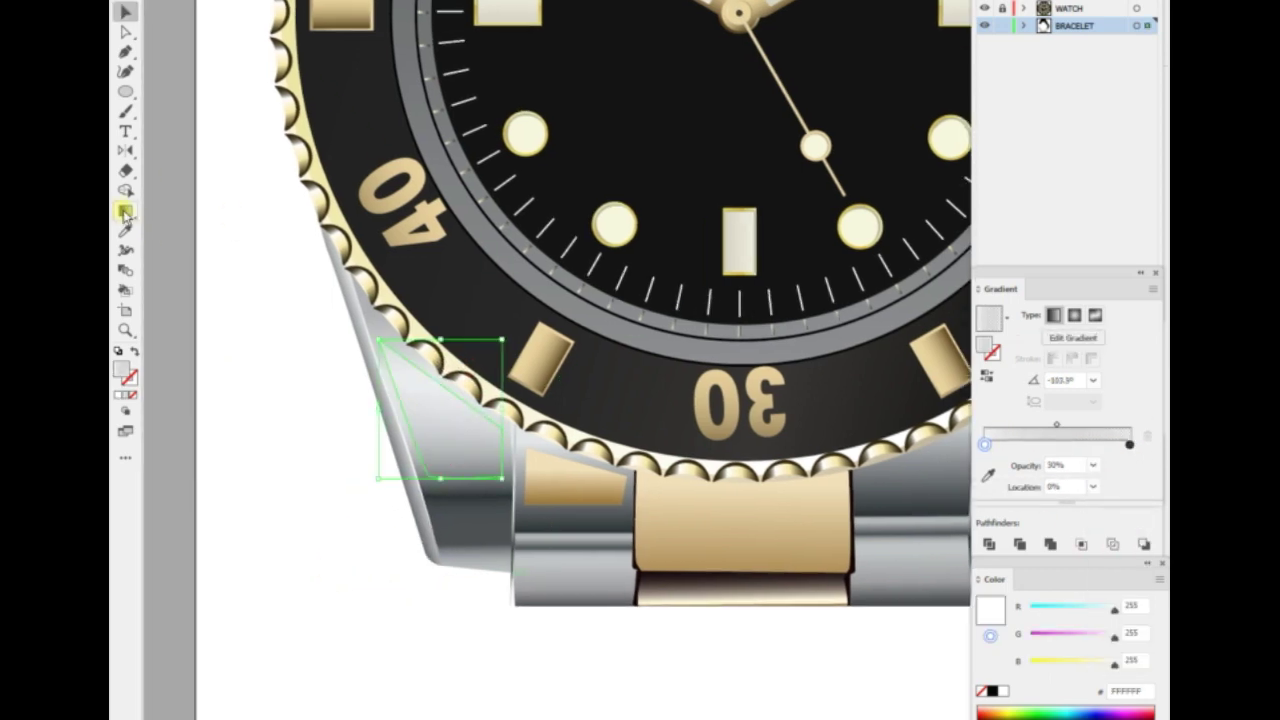
Angle the highlight gradient across the lug to about -87.2°.
{"action": "left_click", "coordinate": [125, 211]}
{"action": "left_click_drag", "start_coordinate": [428, 352], "coordinate": [460, 470]}
{"action": "left_click", "coordinate": [286, 409]}
{"action": "left_click", "coordinate": [575, 480]}
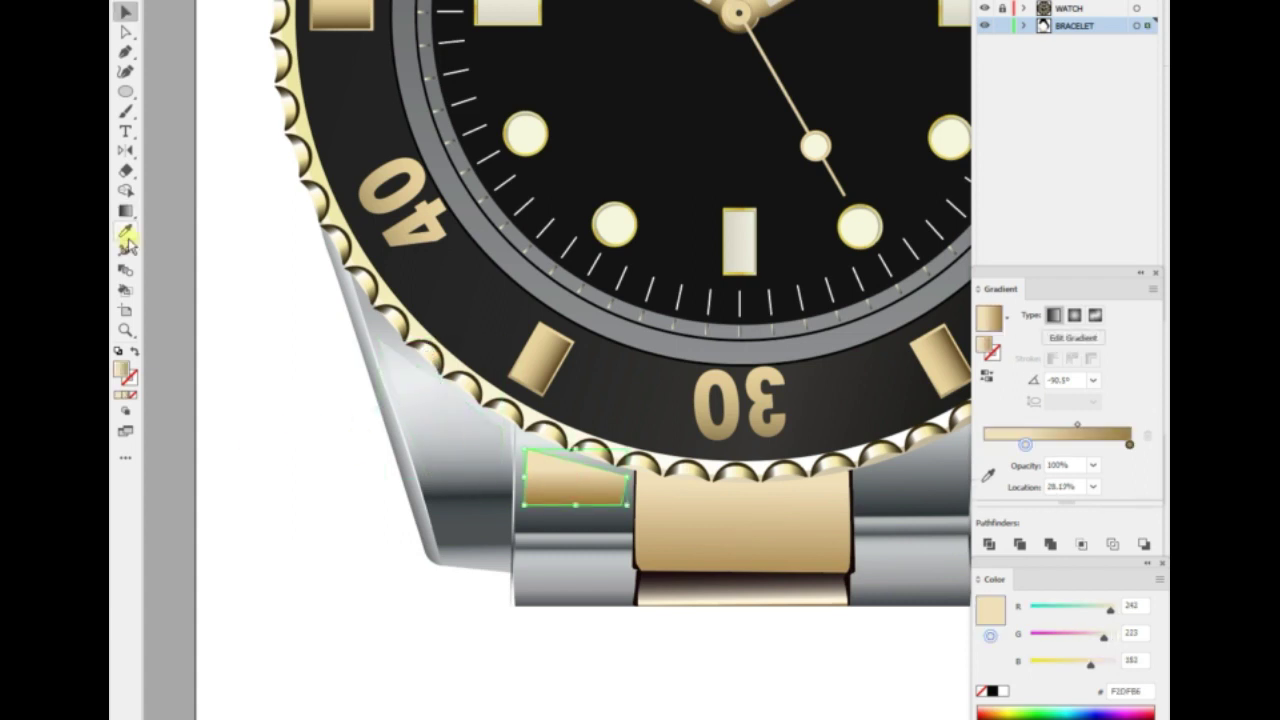
{"action": "key", "text": "v"}
Set the highlight's end stop to 30% opacity and preview the finished lug highlight.
{"action": "left_click", "coordinate": [466, 434]}
{"action": "left_click", "coordinate": [1120, 445]}
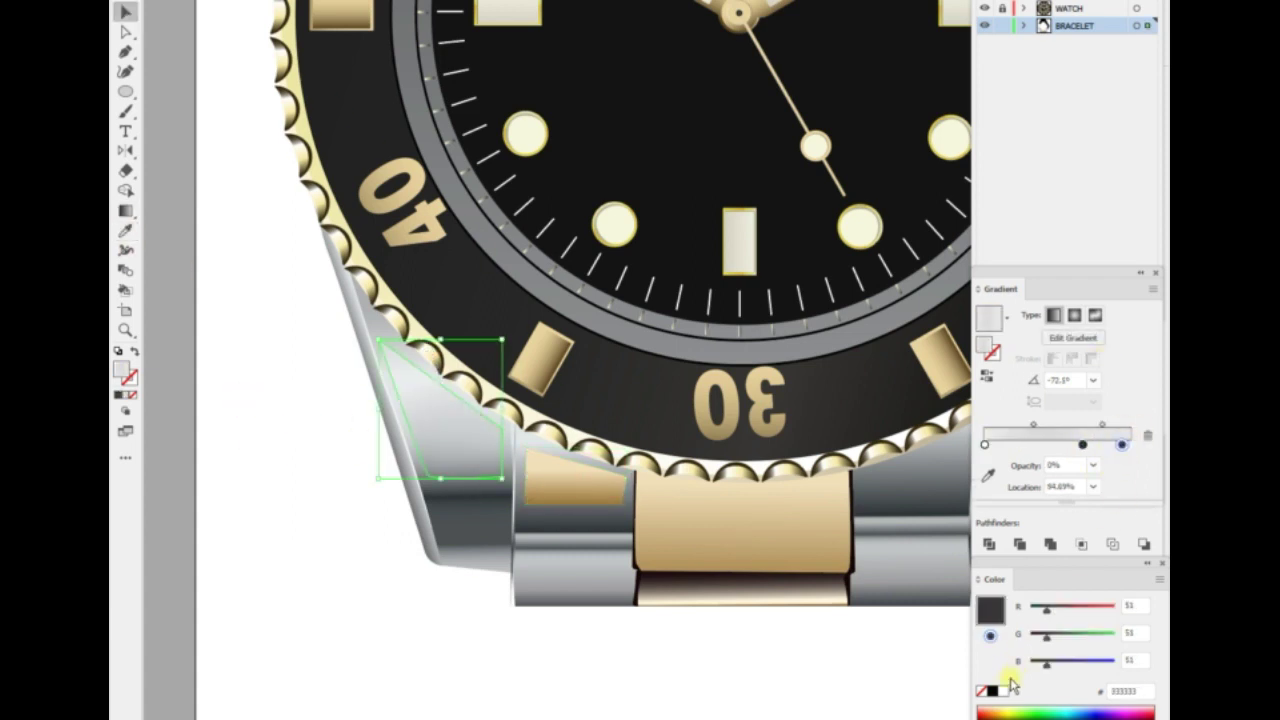
{"action": "left_click", "coordinate": [1093, 465]}
{"action": "left_click", "coordinate": [1114, 537]}
{"action": "left_click", "coordinate": [125, 211]}
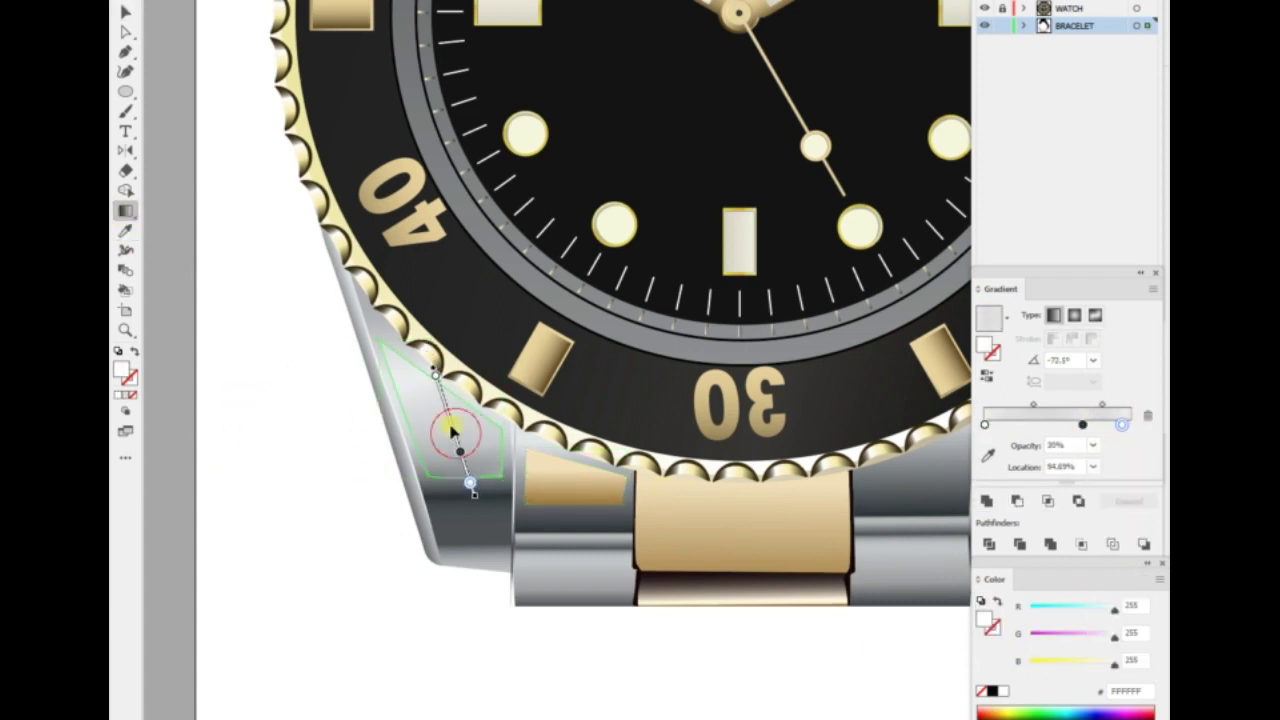
{"action": "key", "text": "v"}
{"action": "left_click", "coordinate": [440, 430]}
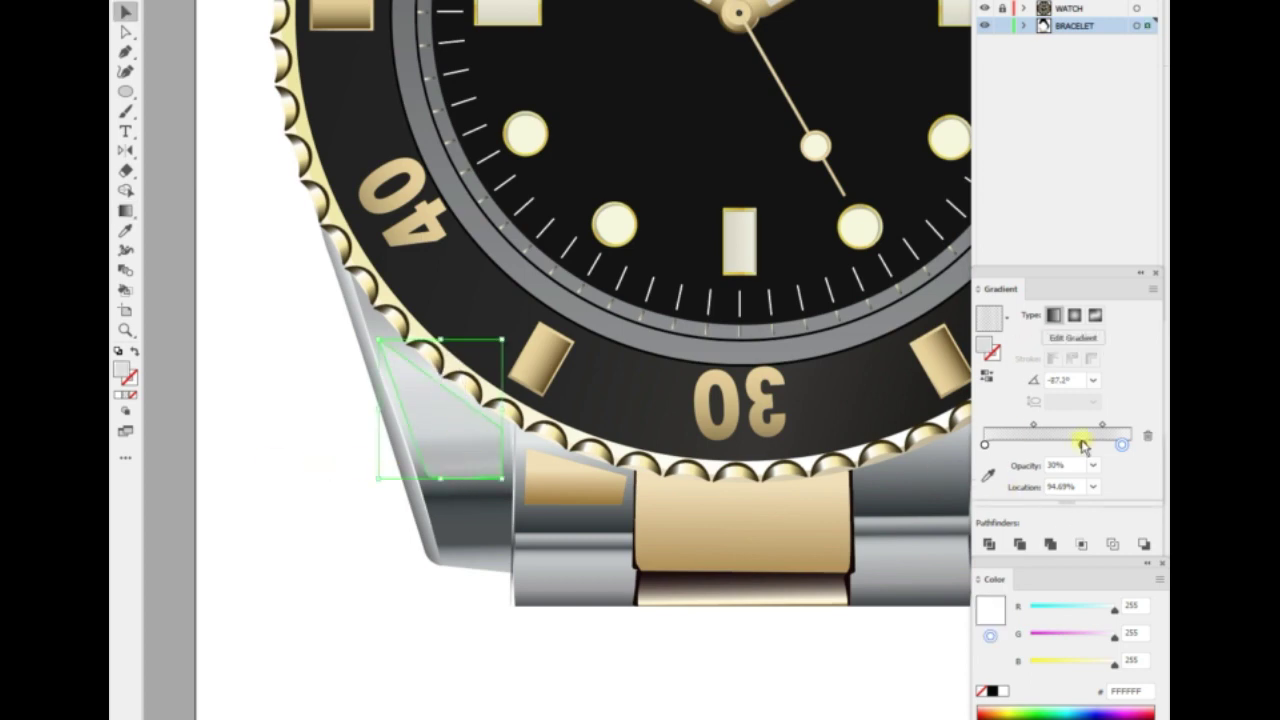
{"action": "left_click", "coordinate": [320, 591]}
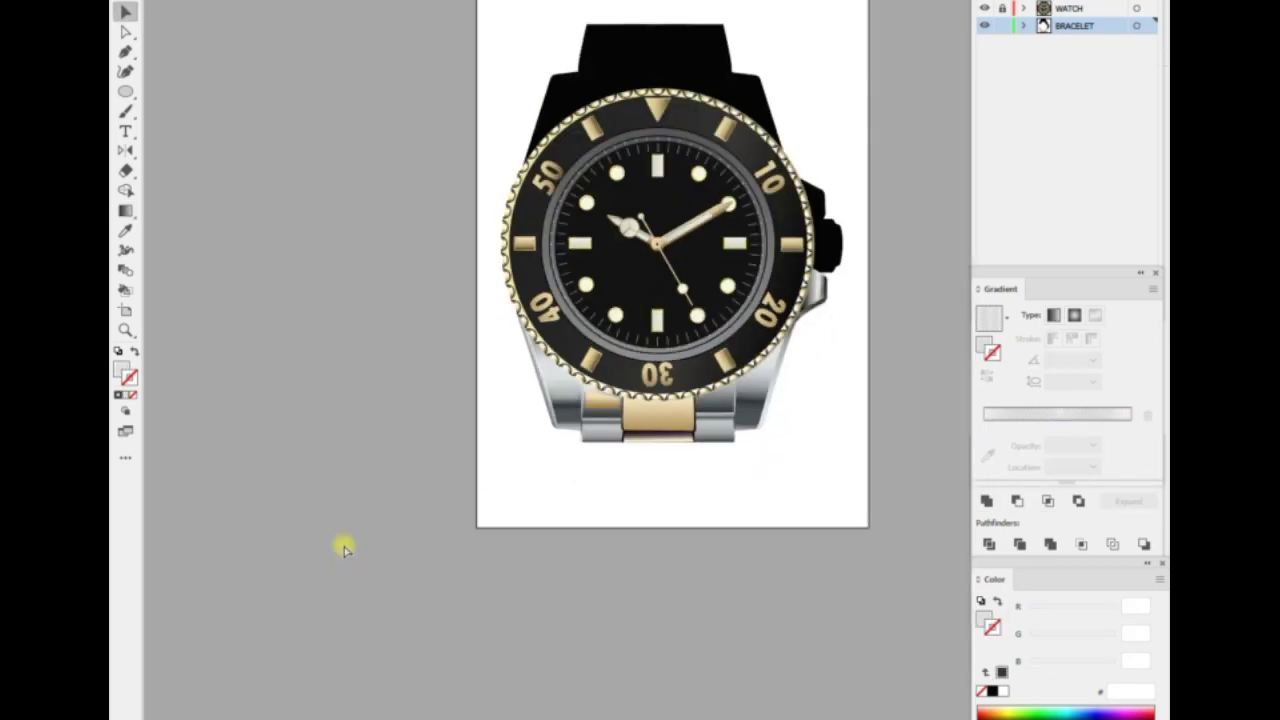
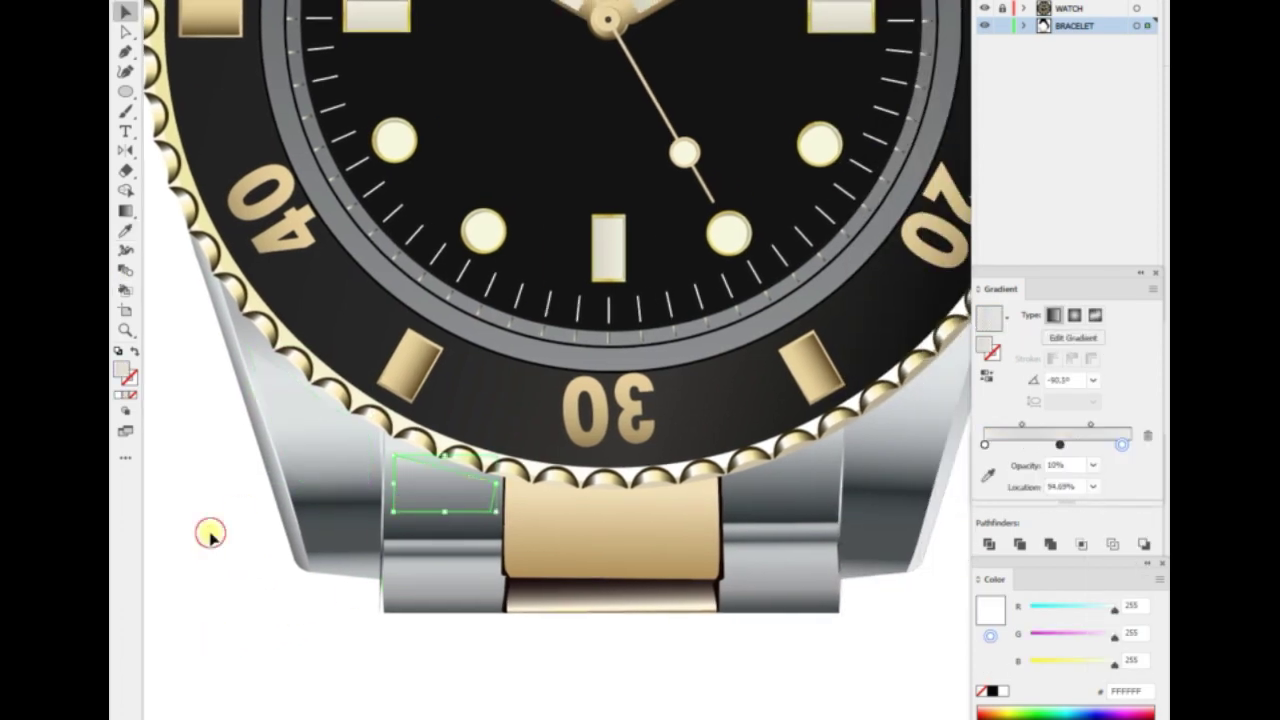
Reflect a copy of the left silver link highlight onto the right link.
{"action": "left_click", "coordinate": [338, 457], "text": "shift"}
{"action": "right_click", "coordinate": [557, 371]}
{"action": "left_click", "coordinate": [897, 507]}
{"action": "left_click", "coordinate": [890, 442]}
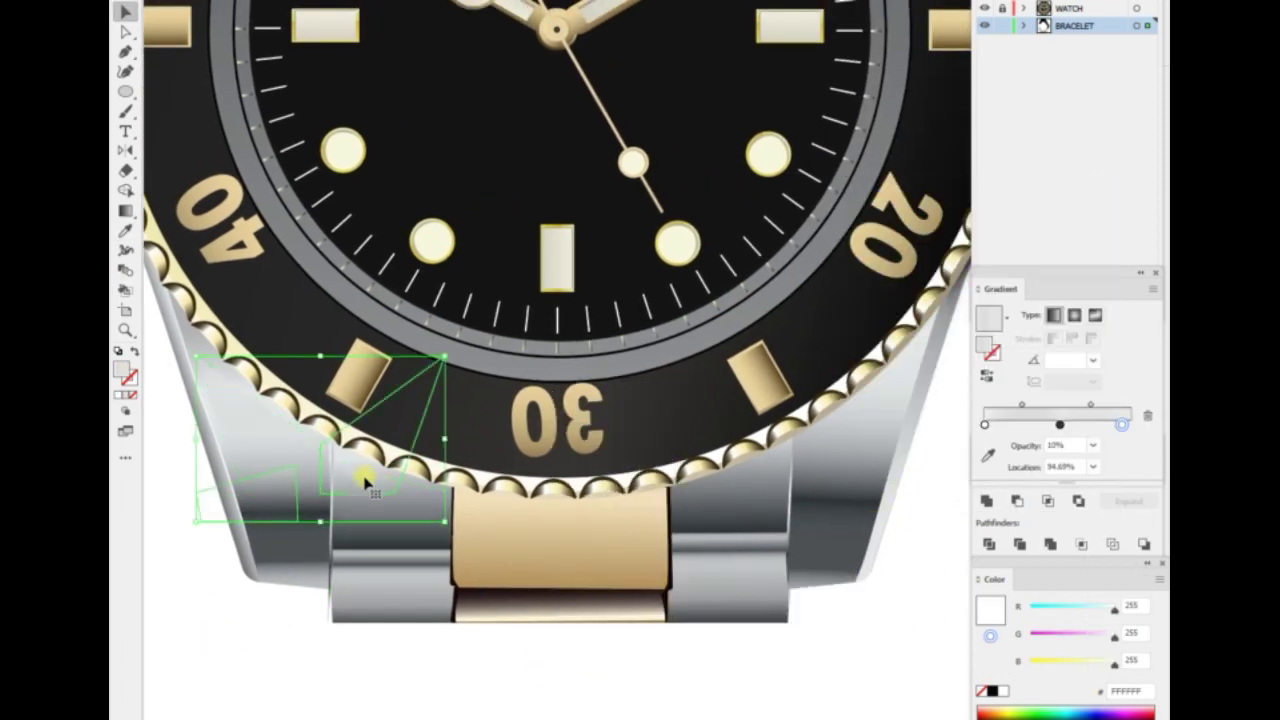
{"action": "left_click_drag", "start_coordinate": [843, 477], "coordinate": [843, 477]}
{"action": "scroll", "coordinate": [526, 677], "scroll_direction": "down", "scroll_amount": 3}
{"action": "scroll", "coordinate": [551, 491], "scroll_direction": "up", "scroll_amount": 3}
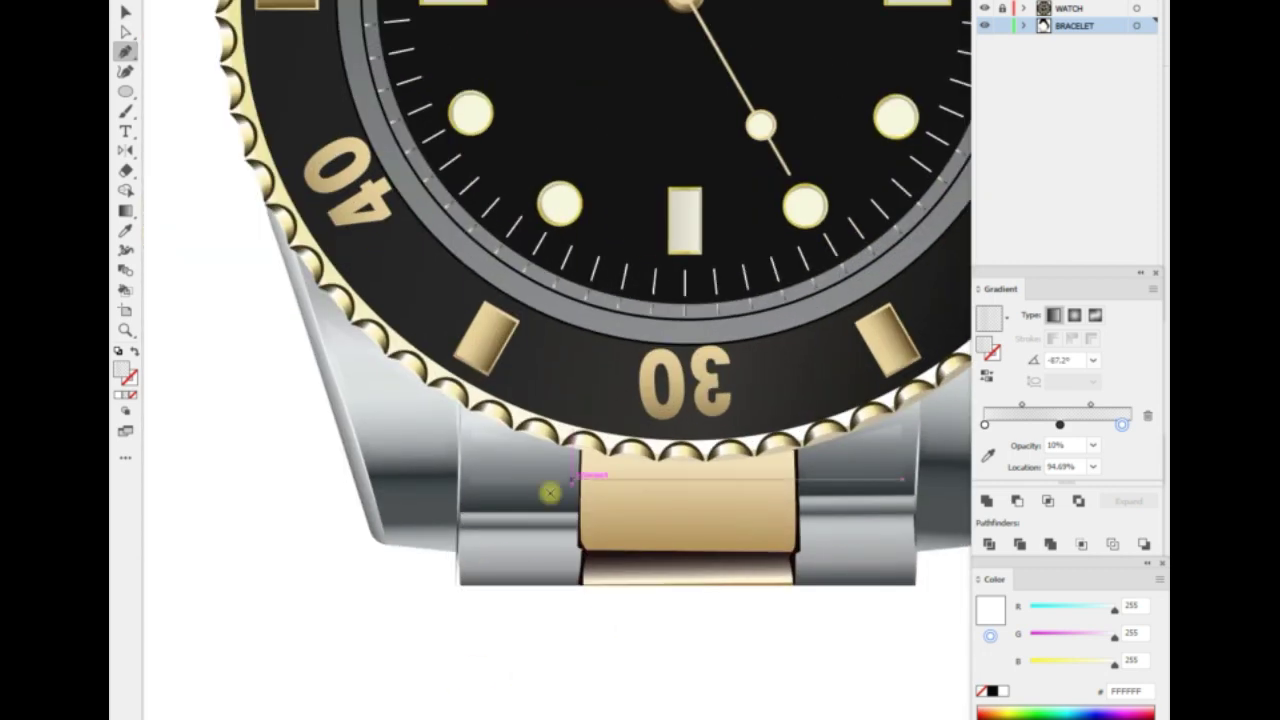
Start a lug highlight path with the Pen tool, trying a Gaussian blur then undoing it.
{"action": "key", "text": "p"}
{"action": "scroll", "coordinate": [538, 469], "scroll_direction": "up", "scroll_amount": 3}
{"action": "left_click", "coordinate": [517, 404]}
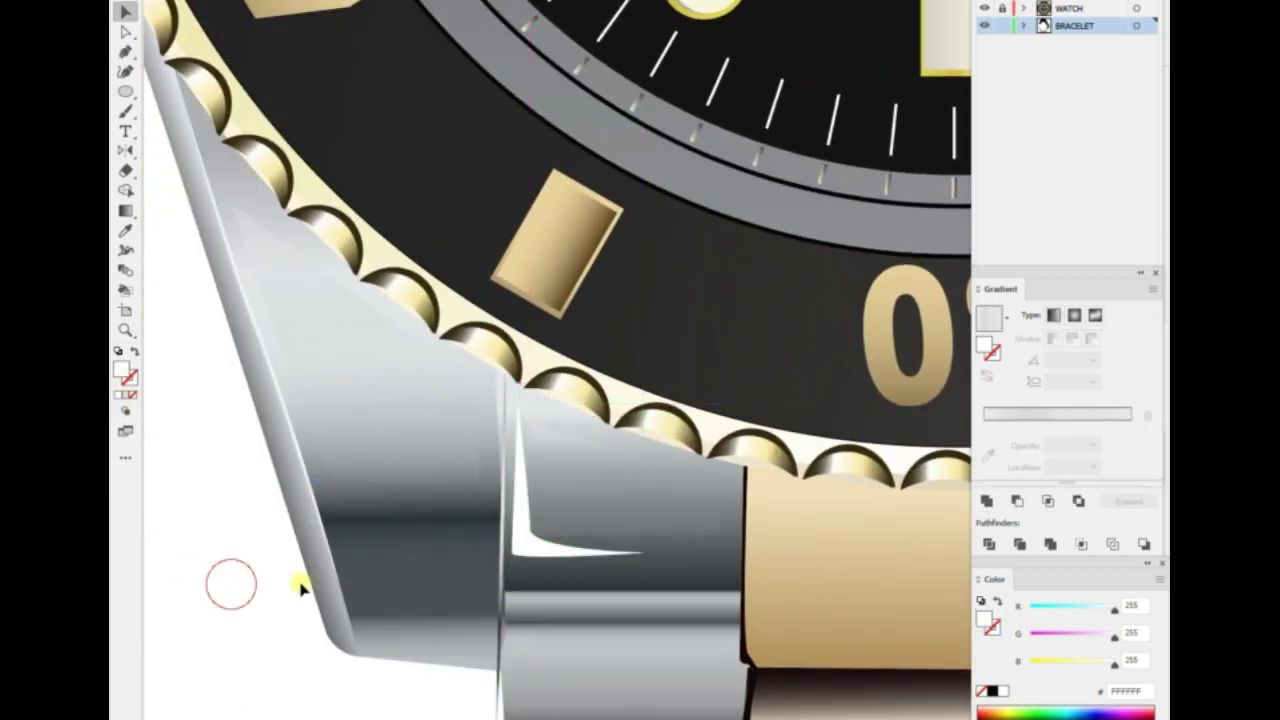
{"action": "left_click", "coordinate": [380, 2]}
{"action": "left_click_drag", "start_coordinate": [828, 163], "coordinate": [838, 163]}
{"action": "left_click", "coordinate": [731, 191]}
{"action": "key", "text": "ctrl+z"}
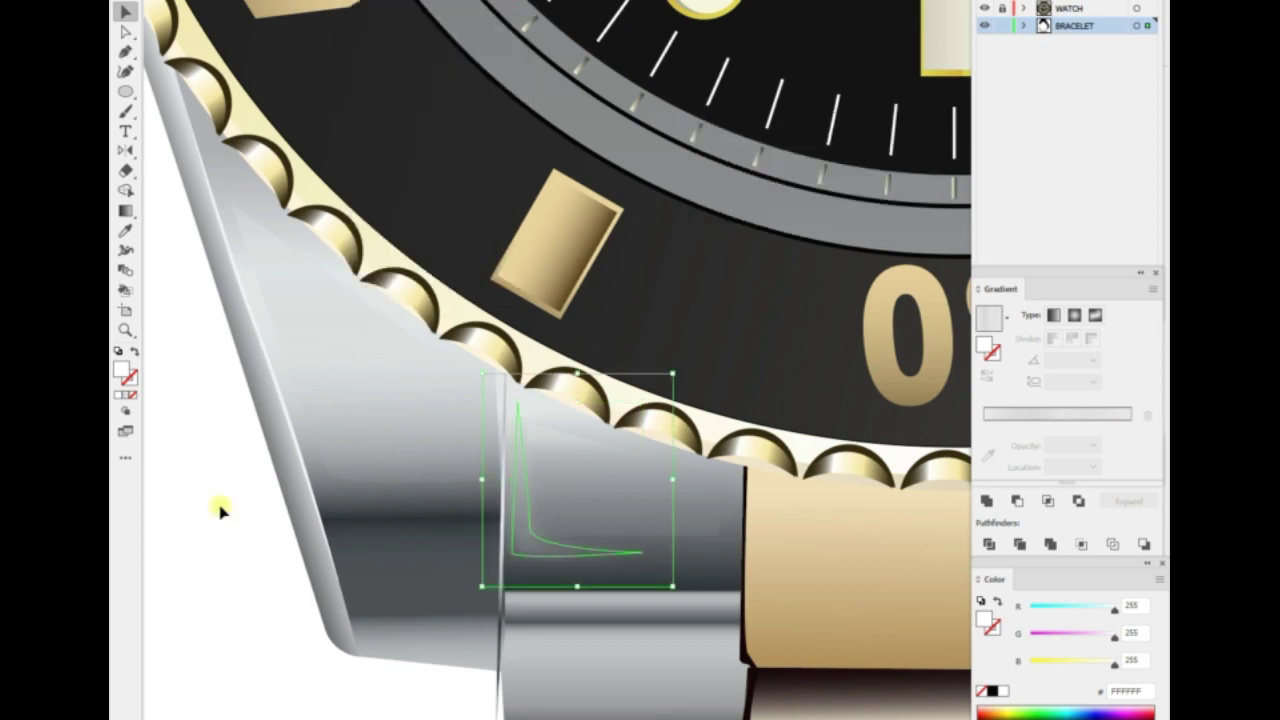
{"action": "scroll", "coordinate": [298, 545], "scroll_direction": "down", "scroll_amount": 5}
{"action": "scroll", "coordinate": [271, 549], "scroll_direction": "up", "scroll_amount": 4}
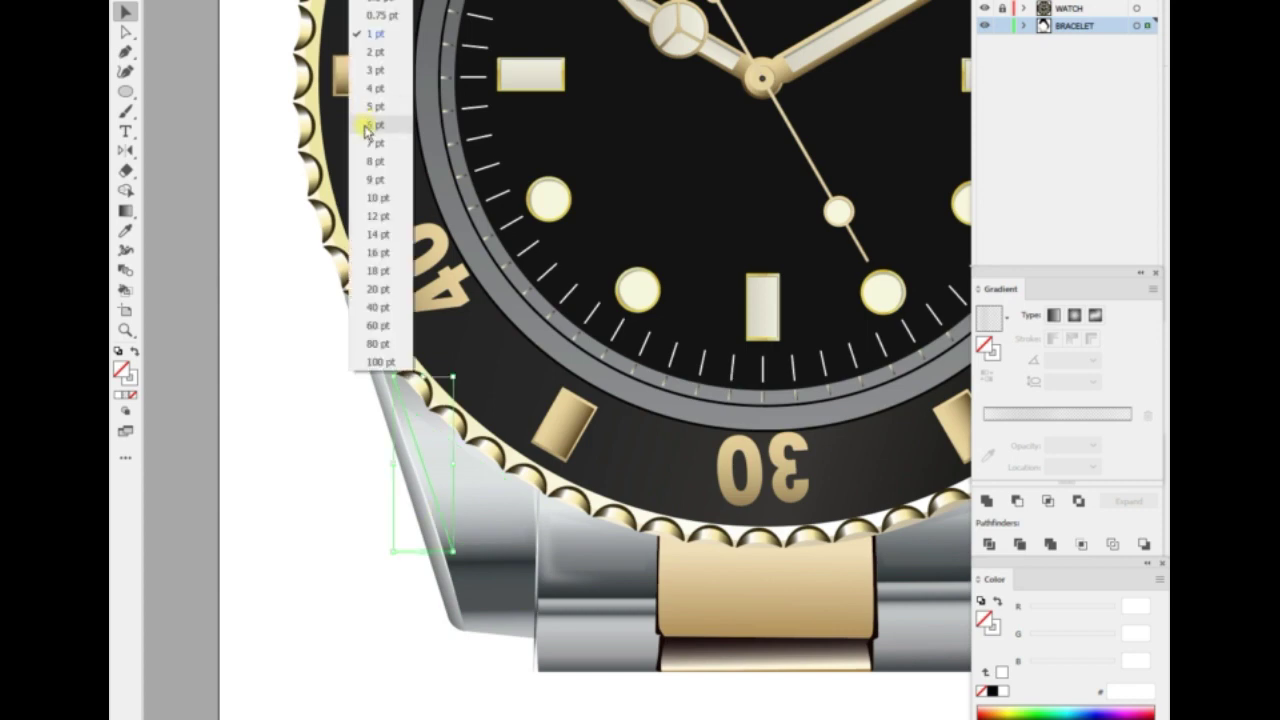
{"action": "scroll", "coordinate": [283, 534], "scroll_direction": "right", "scroll_amount": 5}
{"action": "scroll", "coordinate": [188, 662], "scroll_direction": "right", "scroll_amount": 2}
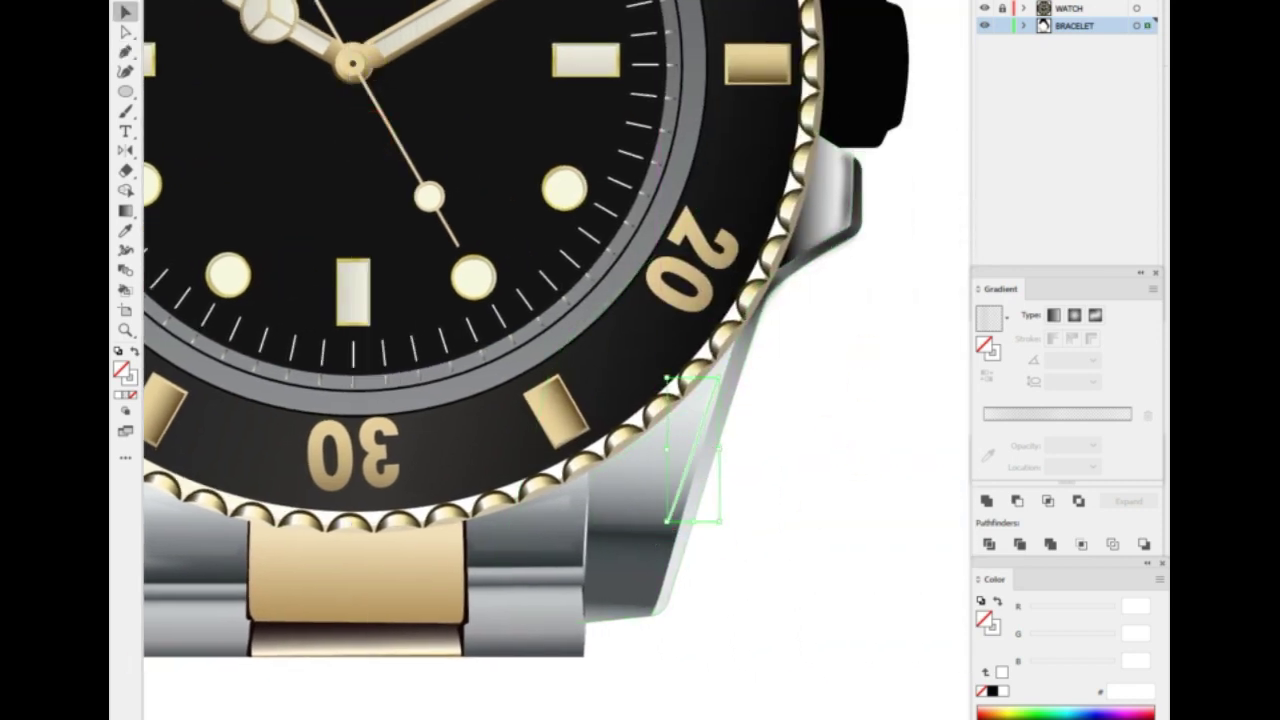
{"action": "key", "text": "p"}
{"action": "scroll", "coordinate": [811, 489], "scroll_direction": "down", "scroll_amount": 2}
{"action": "scroll", "coordinate": [811, 489], "scroll_direction": "left", "scroll_amount": 2}
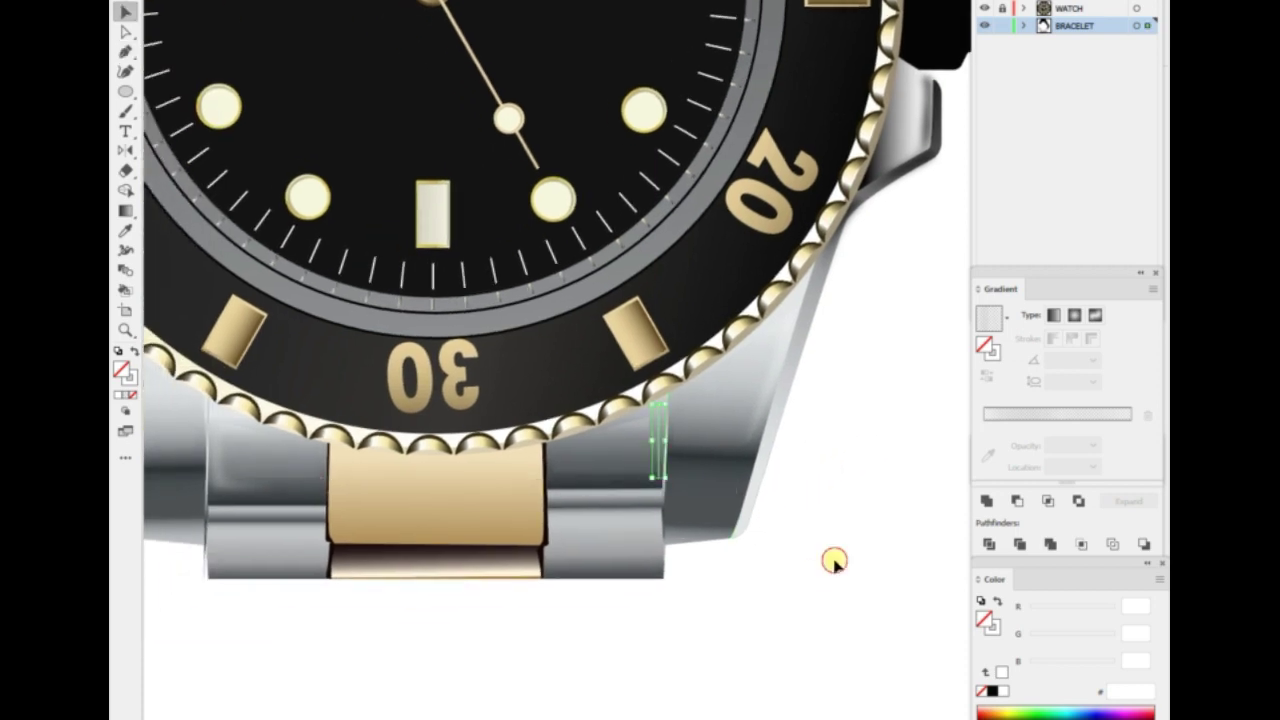
Shade the bottom gold strip darker by moving its right gradient stop toward the edge.
{"action": "left_click", "coordinate": [846, 623]}
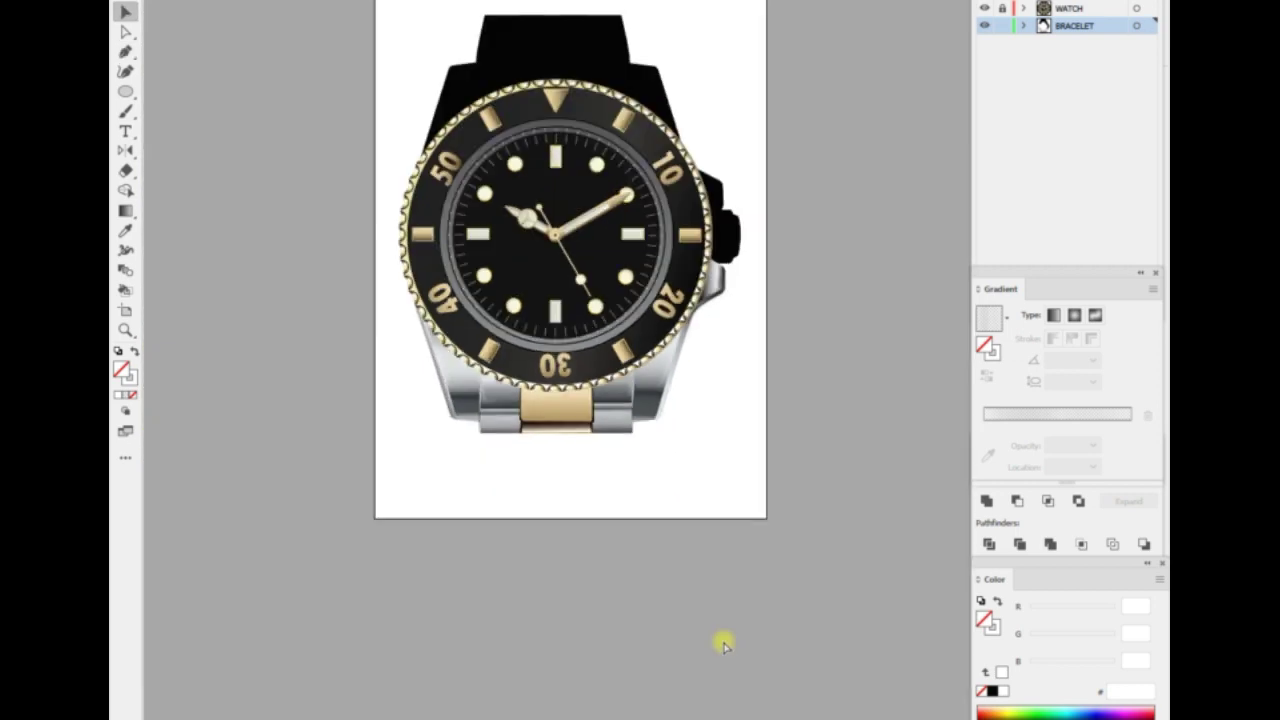
{"action": "left_click_drag", "start_coordinate": [723, 640], "coordinate": [498, 666]}
{"action": "scroll", "coordinate": [498, 666], "scroll_direction": "left", "scroll_amount": 3}
{"action": "left_click", "coordinate": [560, 542]}
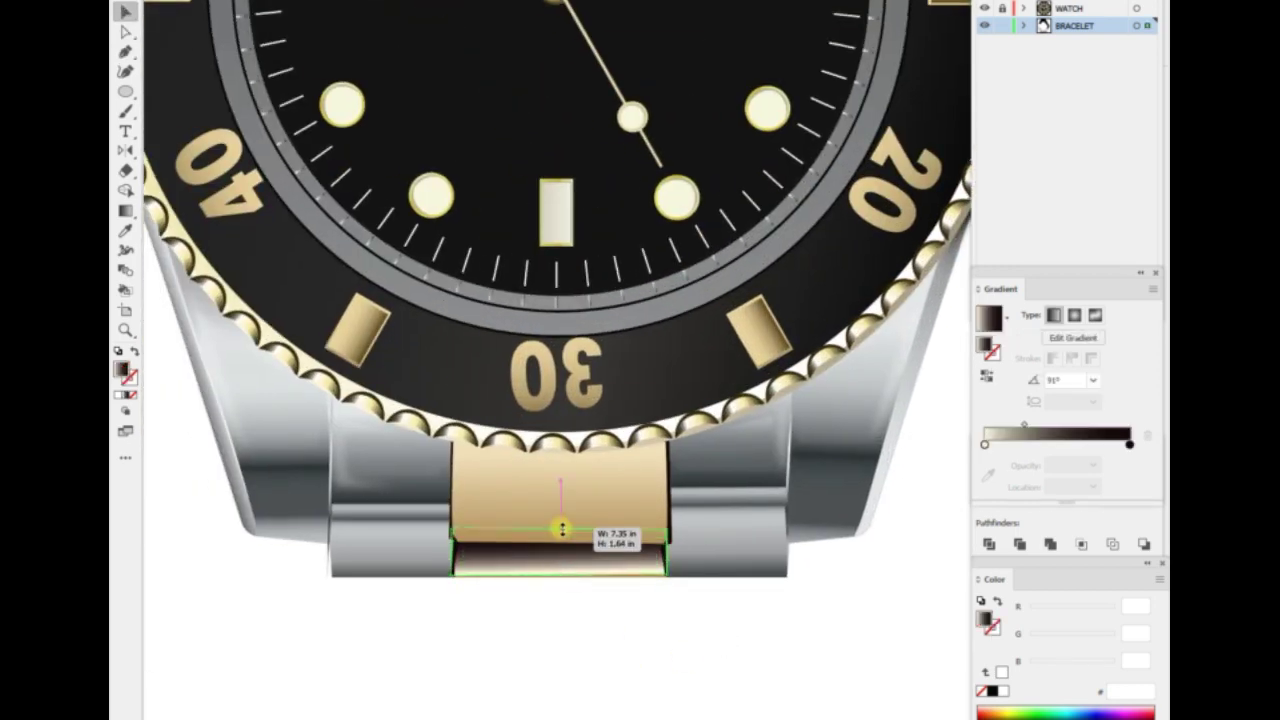
{"action": "left_click", "coordinate": [1127, 443]}
{"action": "left_click_drag", "start_coordinate": [1093, 465], "coordinate": [1122, 470]}
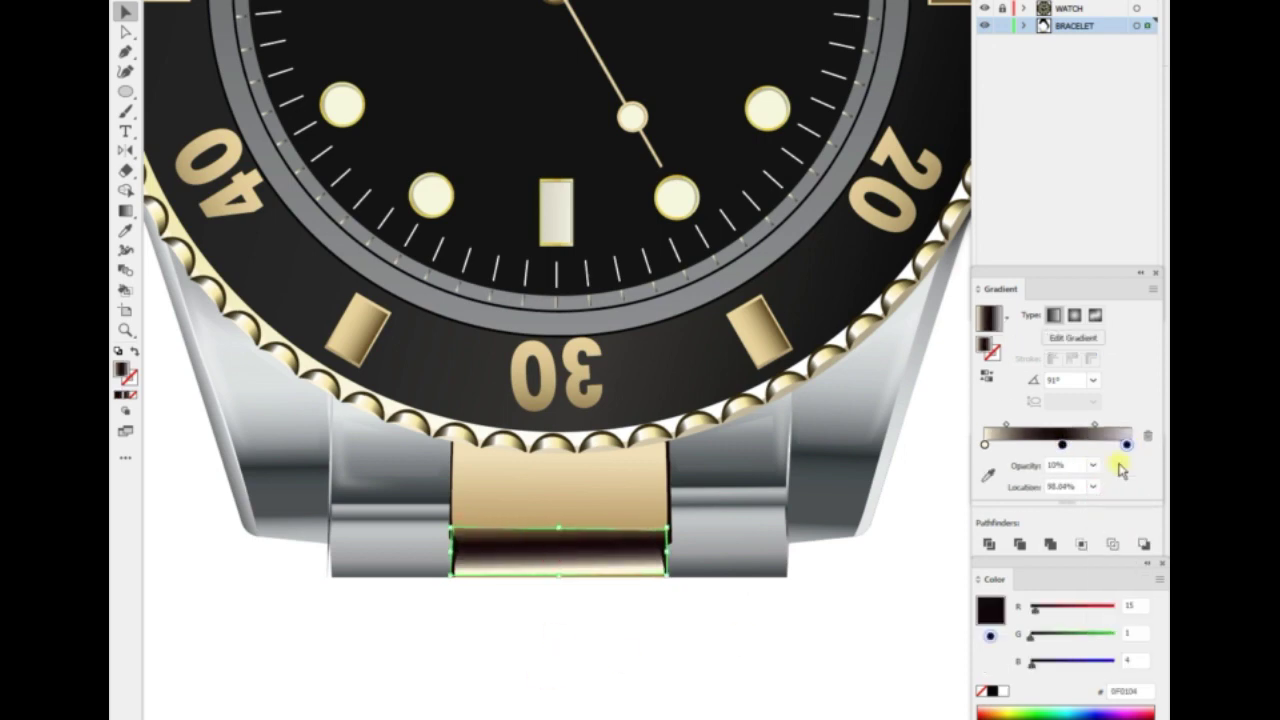
{"action": "key", "text": "g"}
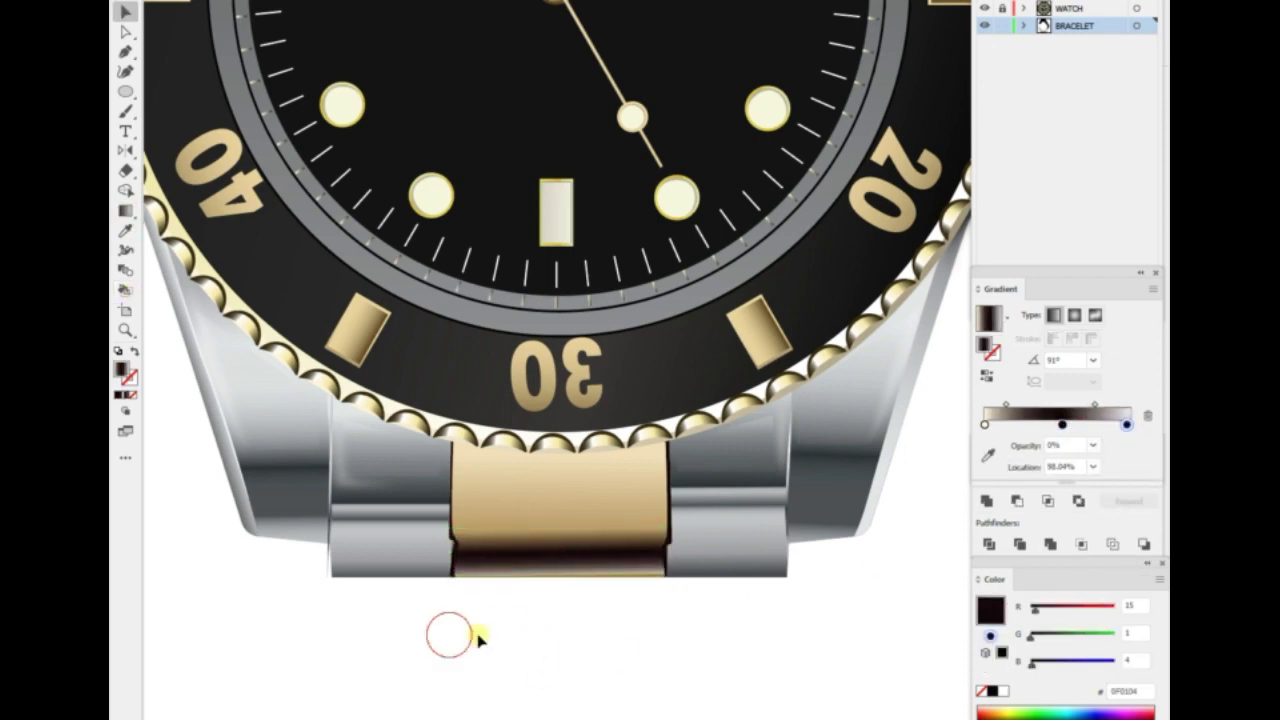
{"action": "key", "text": "ctrl+0"}
{"action": "key", "text": "ctrl+plus"}
{"action": "key", "text": "ctrl+plus"}
{"action": "scroll", "coordinate": [529, 491], "scroll_direction": "up", "scroll_amount": 3}
{"action": "scroll", "coordinate": [645, 520], "scroll_direction": "up", "scroll_amount": 1}
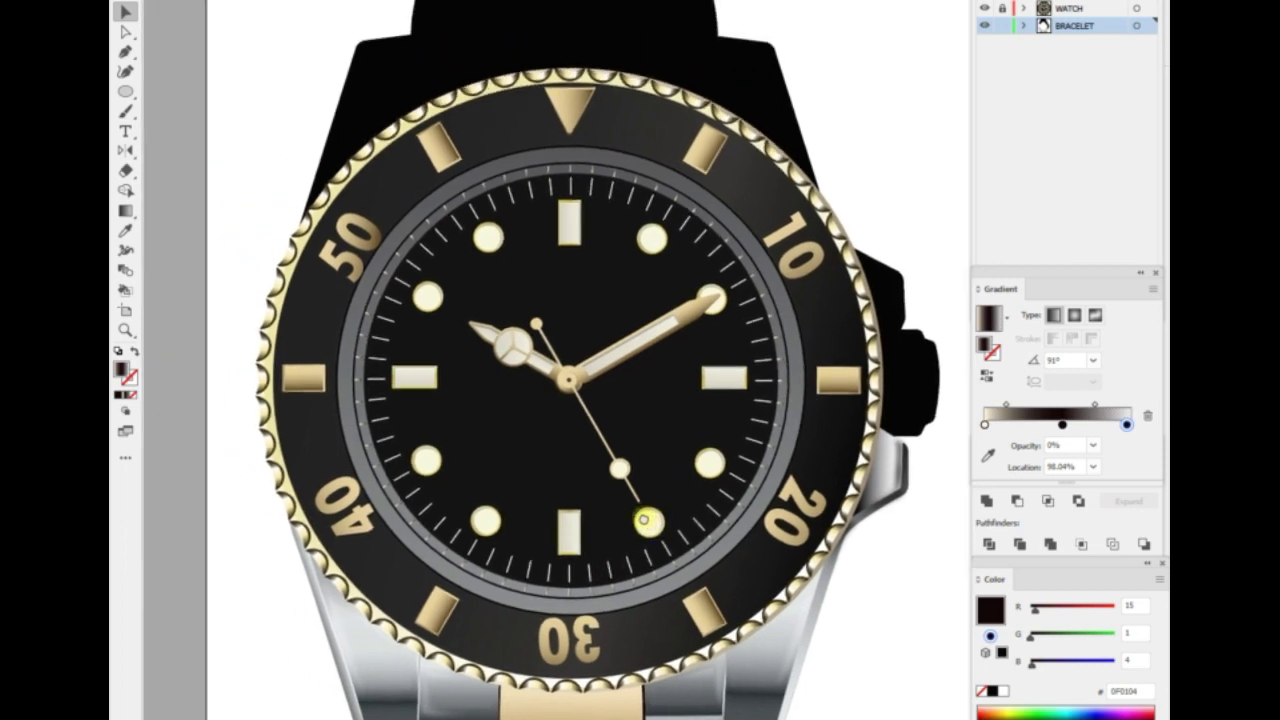
{"action": "scroll", "coordinate": [645, 520], "scroll_direction": "up", "scroll_amount": 5}
Make a 180° rotated copy of all the bracelet pieces.
{"action": "key", "text": "ctrl+0"}
{"action": "key", "text": "v"}
{"action": "left_click_drag", "start_coordinate": [395, 490], "coordinate": [663, 651]}
{"action": "right_click", "coordinate": [582, 660]}
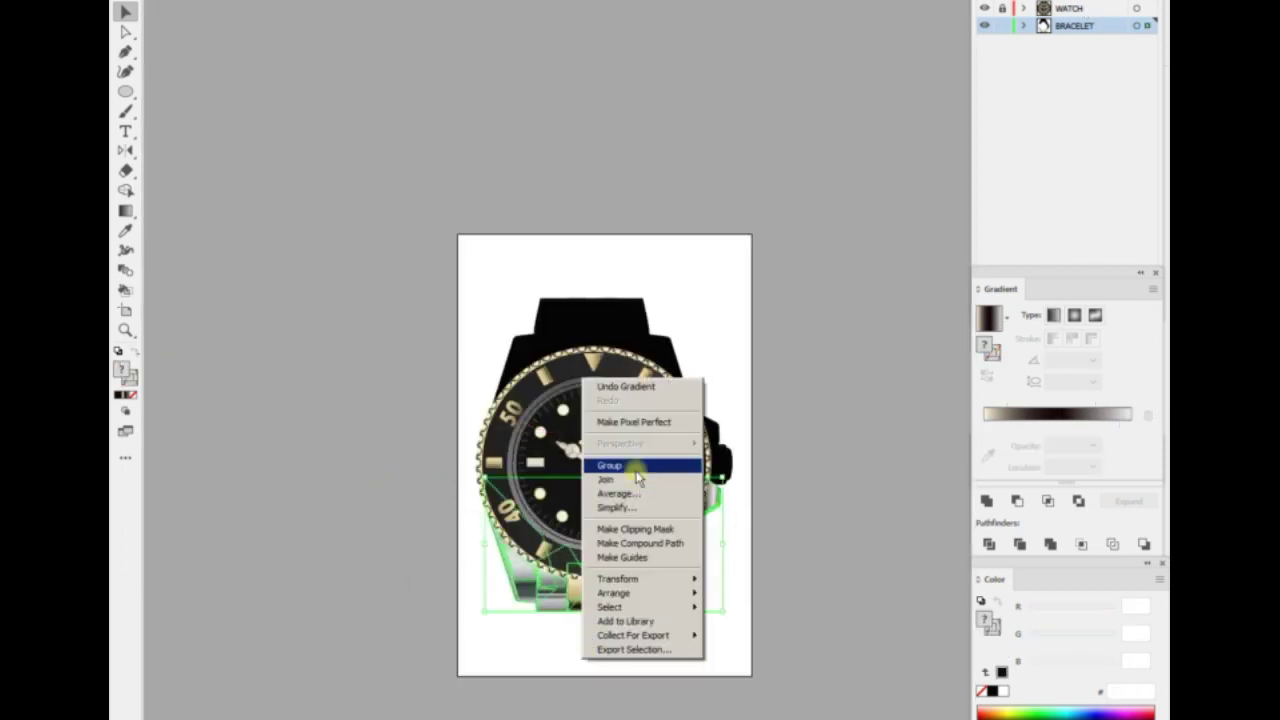
{"action": "left_click", "coordinate": [760, 603]}
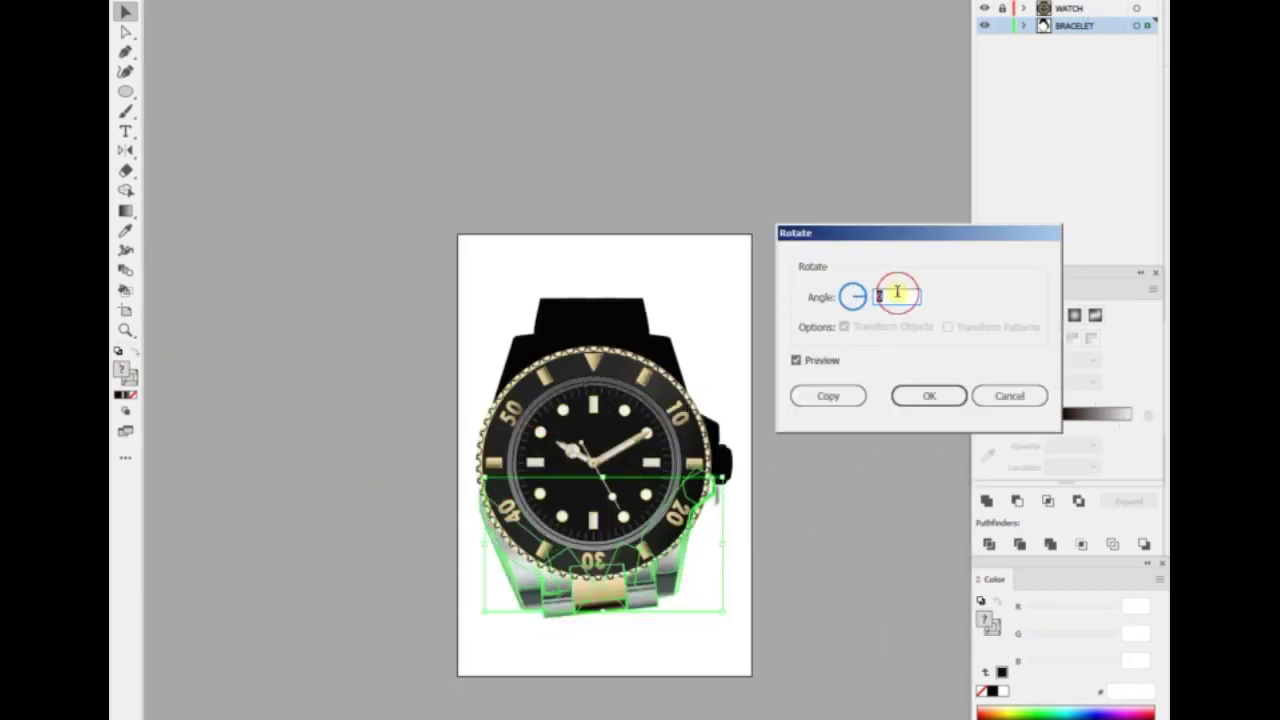
{"action": "left_click", "coordinate": [827, 396]}
Reflect the rotated bracelet copy and move it up onto the top strap.
{"action": "right_click", "coordinate": [736, 396]}
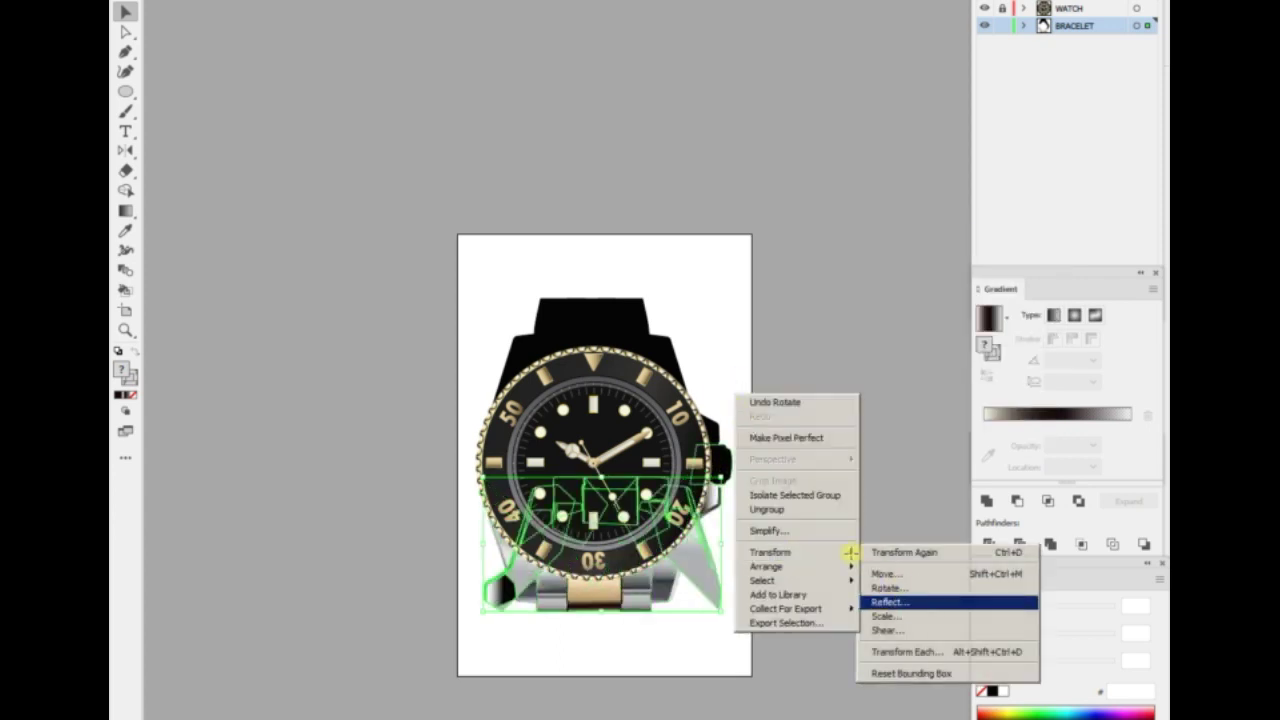
{"action": "left_click", "coordinate": [885, 602]}
{"action": "left_click", "coordinate": [937, 437]}
{"action": "left_click_drag", "start_coordinate": [688, 584], "coordinate": [679, 391]}
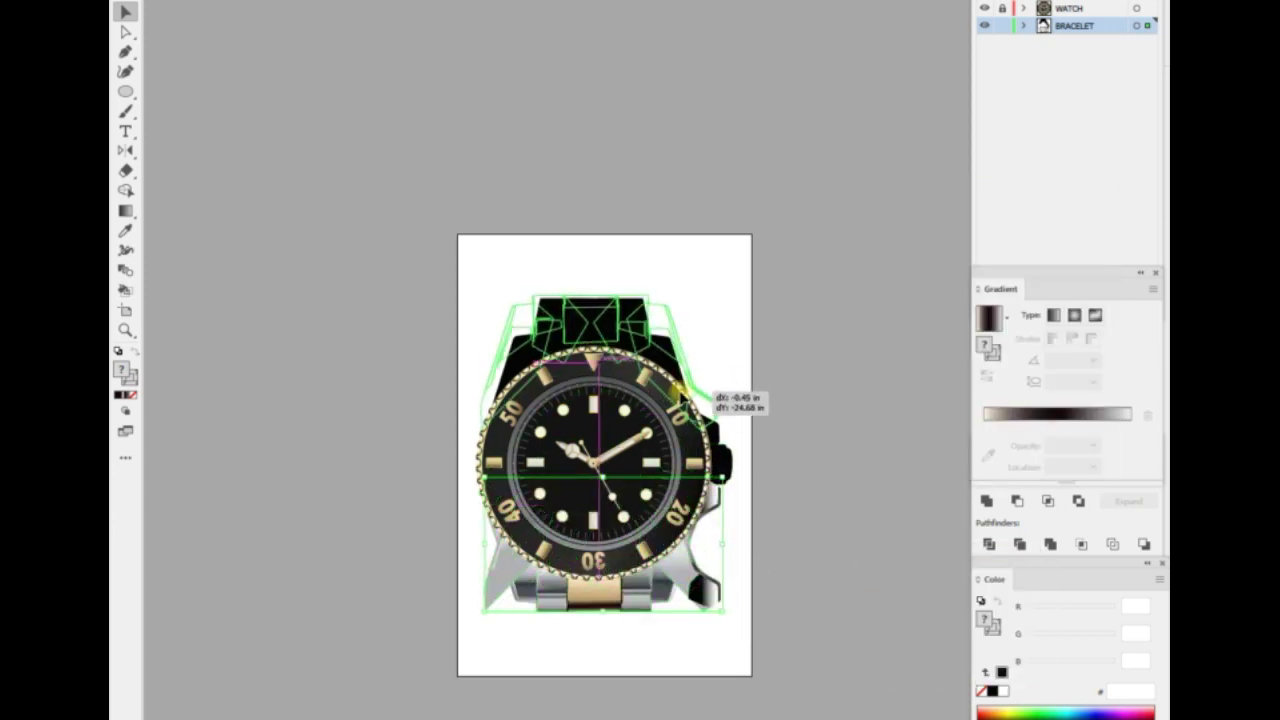
{"action": "left_click", "coordinate": [808, 523]}
Align the upper bracelet copy and resize it to match the strap's width.
{"action": "key", "text": "ctrl+plus"}
{"action": "left_click", "coordinate": [737, 328]}
{"action": "left_click_drag", "start_coordinate": [737, 328], "coordinate": [637, 333]}
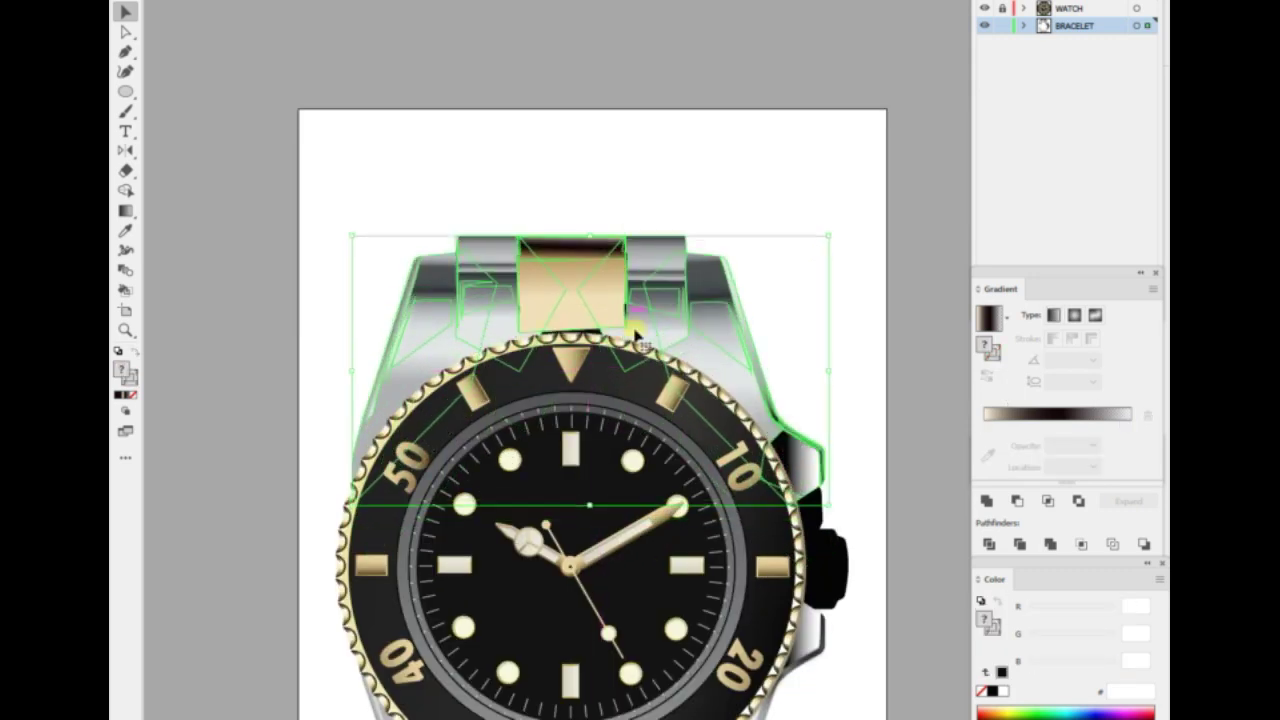
{"action": "left_click_drag", "start_coordinate": [822, 245], "coordinate": [668, 302]}
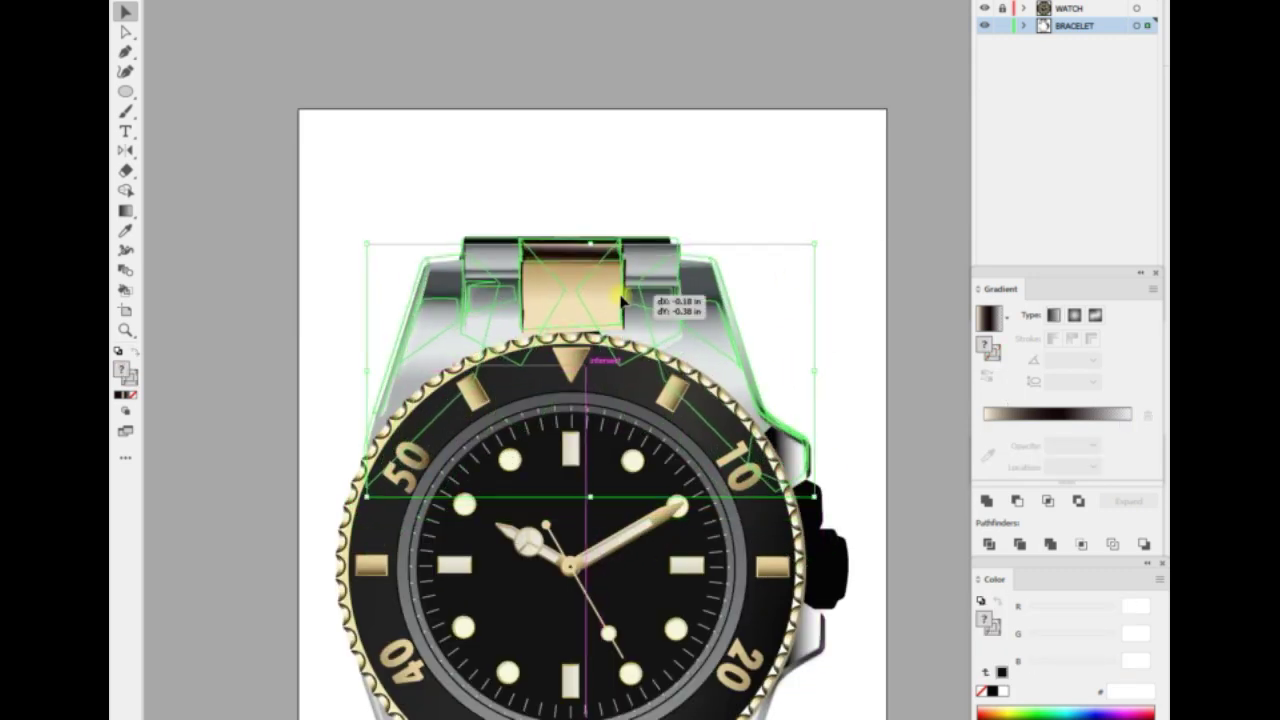
{"action": "left_click", "coordinate": [856, 380]}
{"action": "left_click", "coordinate": [649, 297]}
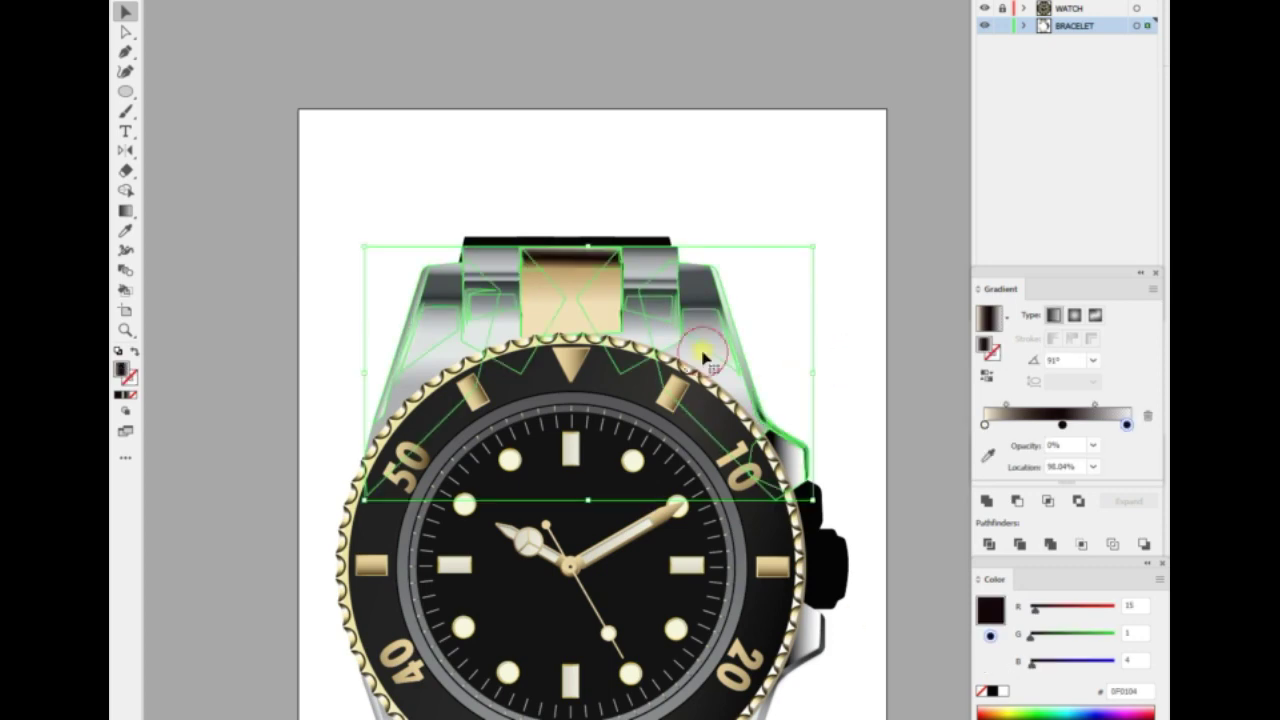
{"action": "left_click_drag", "start_coordinate": [700, 349], "coordinate": [665, 180]}
{"action": "scroll", "coordinate": [786, 186], "scroll_direction": "up", "scroll_amount": 2}
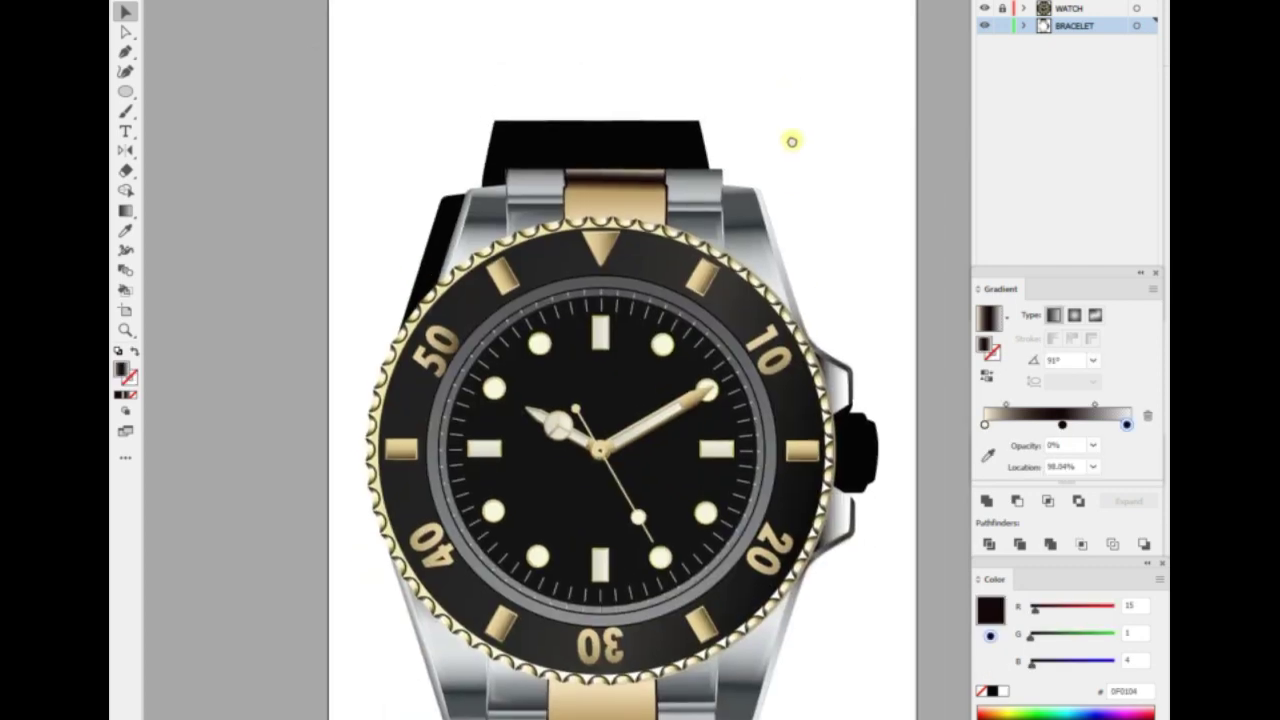
{"action": "left_click", "coordinate": [727, 254]}
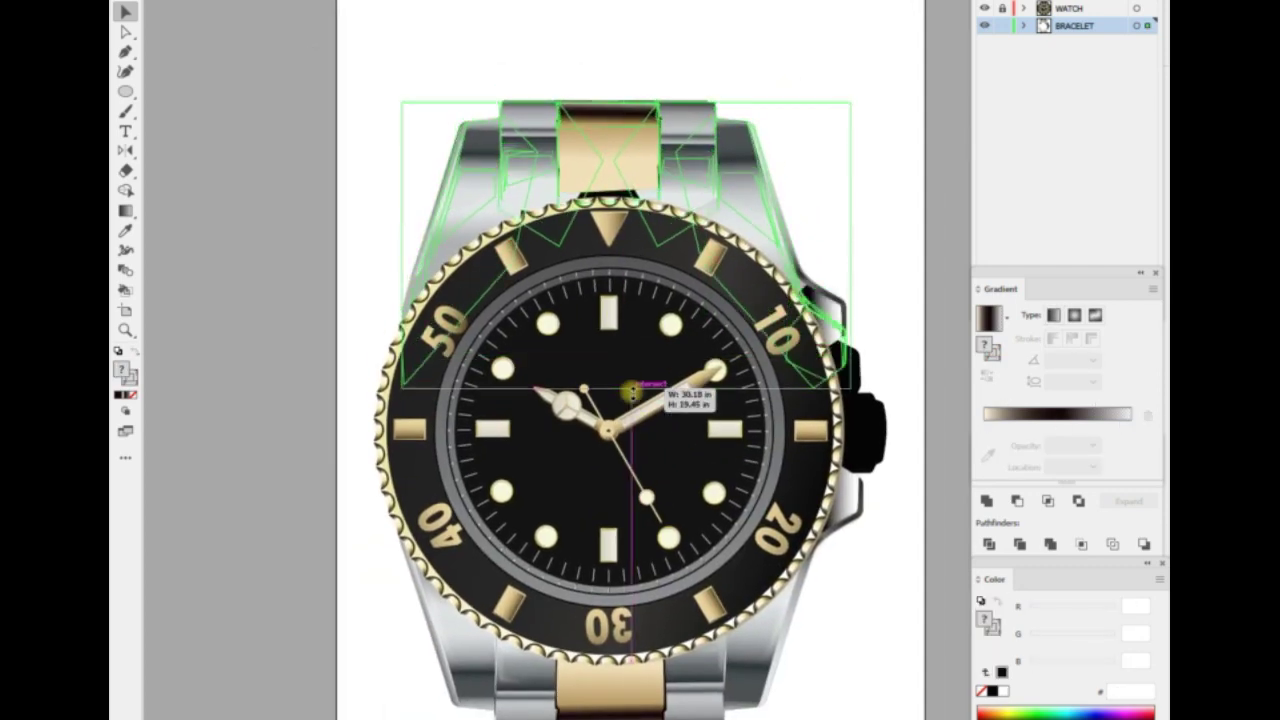
{"action": "mouse_move", "coordinate": [726, 253]}
{"action": "left_mouse_down"}
{"action": "mouse_move", "coordinate": [845, 277]}
{"action": "mouse_move", "coordinate": [860, 254]}
{"action": "left_mouse_up"}
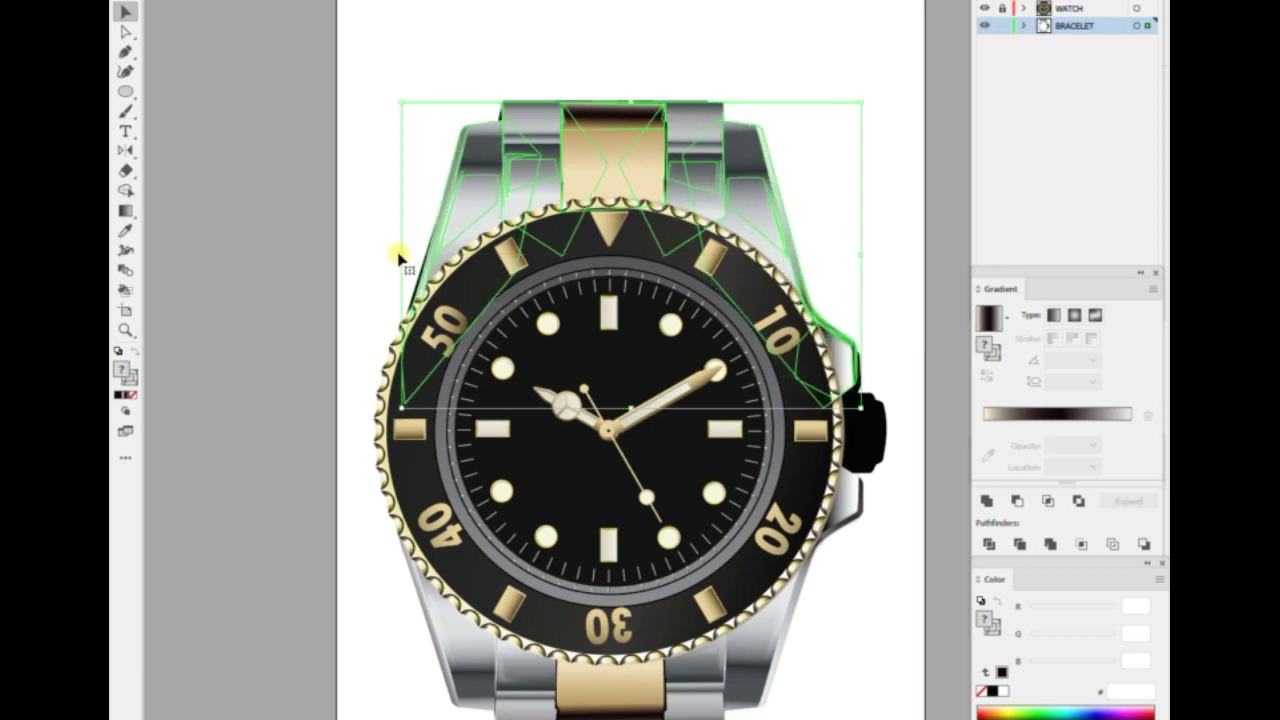
{"action": "left_click_drag", "start_coordinate": [398, 256], "coordinate": [397, 255]}
Stretch the upper bracelet group to 31.26 × 20.14 in to cover the black strap.
{"action": "scroll", "coordinate": [371, 300], "scroll_direction": "down", "scroll_amount": 2}
{"action": "scroll", "coordinate": [486, 457], "scroll_direction": "up", "scroll_amount": 1}
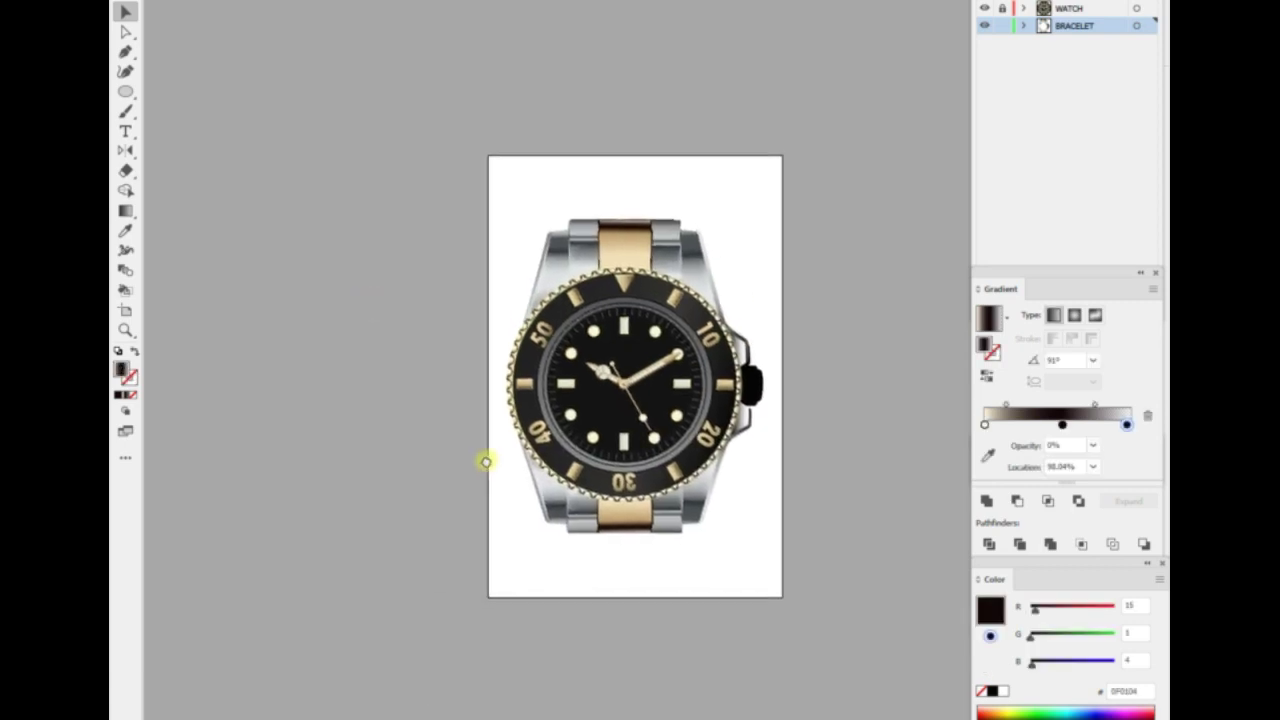
{"action": "scroll", "coordinate": [509, 486], "scroll_direction": "up", "scroll_amount": 2}
{"action": "scroll", "coordinate": [600, 420], "scroll_direction": "up", "scroll_amount": 4}
{"action": "left_click", "coordinate": [608, 418]}
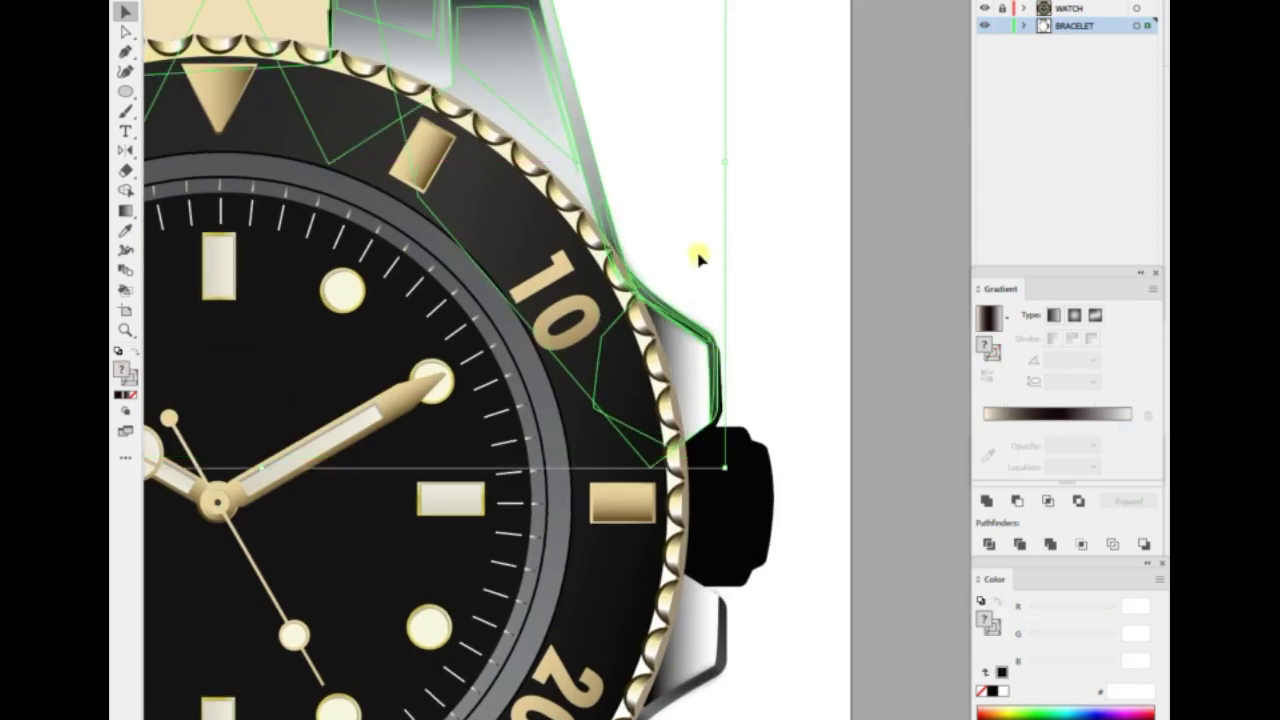
{"action": "scroll", "coordinate": [697, 257], "scroll_direction": "up", "scroll_amount": 5}
{"action": "scroll", "coordinate": [729, 329], "scroll_direction": "down", "scroll_amount": 2}
{"action": "left_click", "coordinate": [563, 289]}
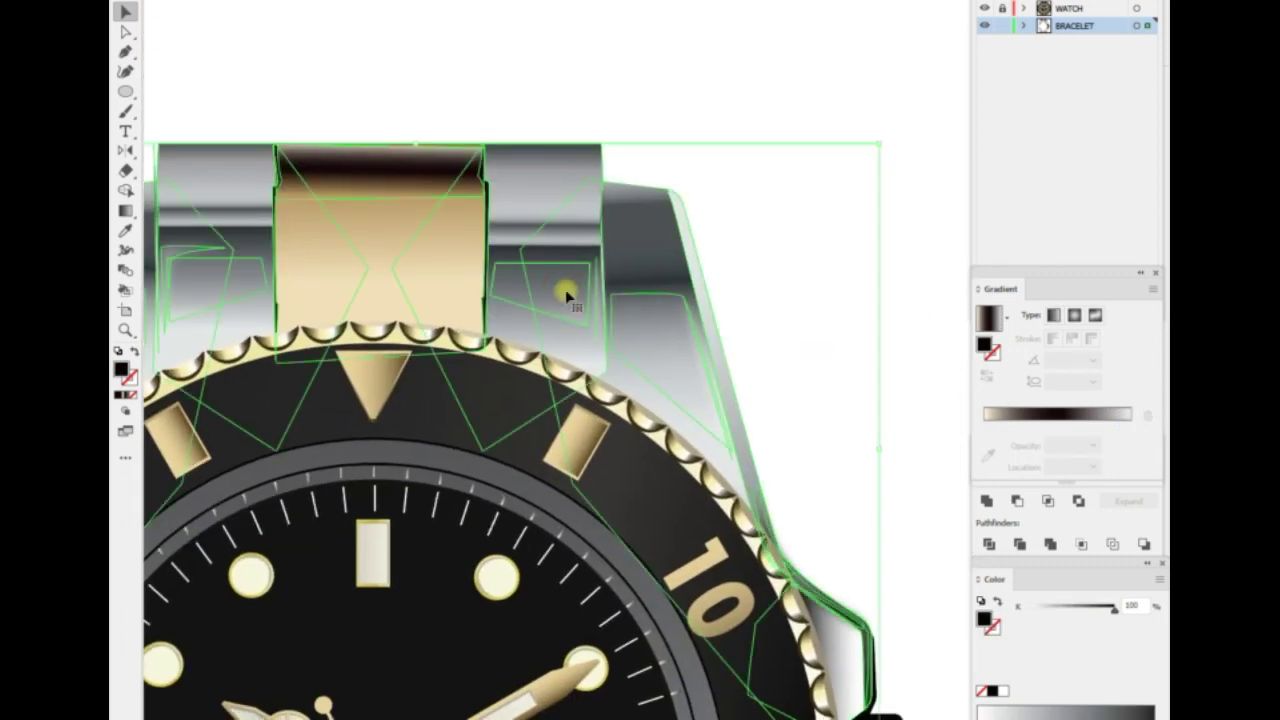
{"action": "scroll", "coordinate": [563, 289], "scroll_direction": "down", "scroll_amount": 2}
{"action": "left_click_drag", "start_coordinate": [619, 216], "coordinate": [645, 170]}
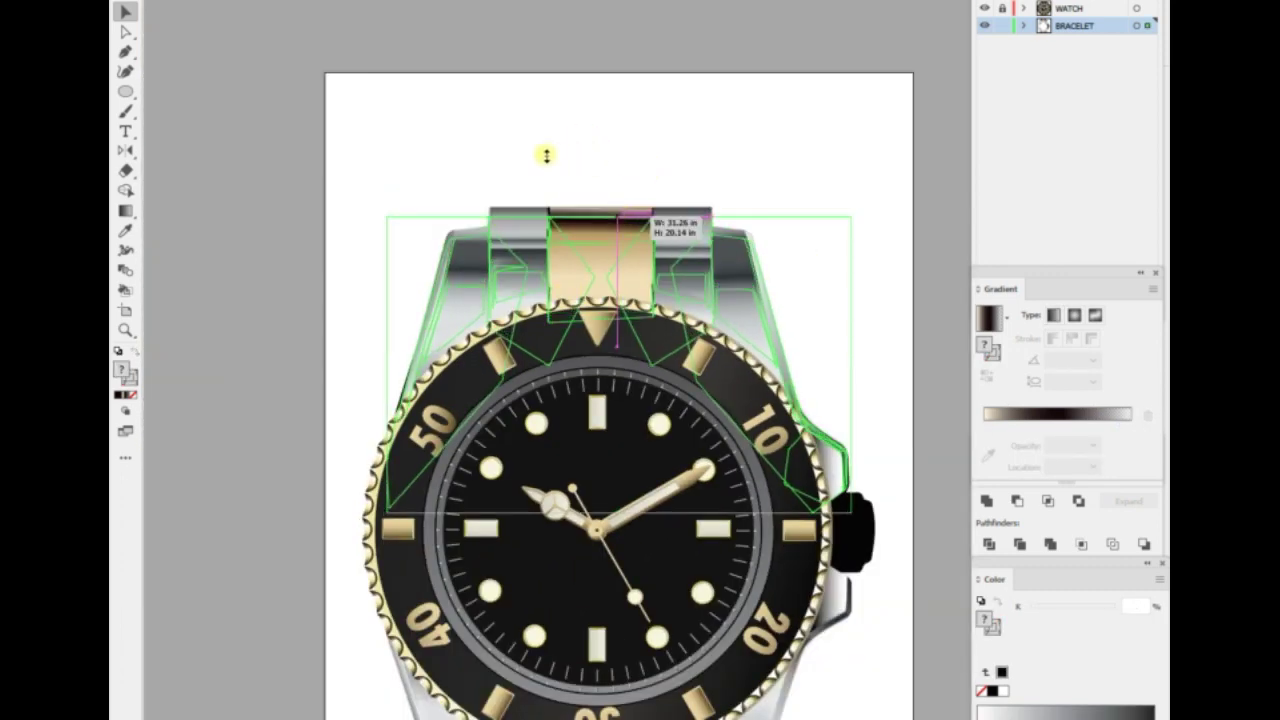
{"action": "left_click", "coordinate": [734, 166]}
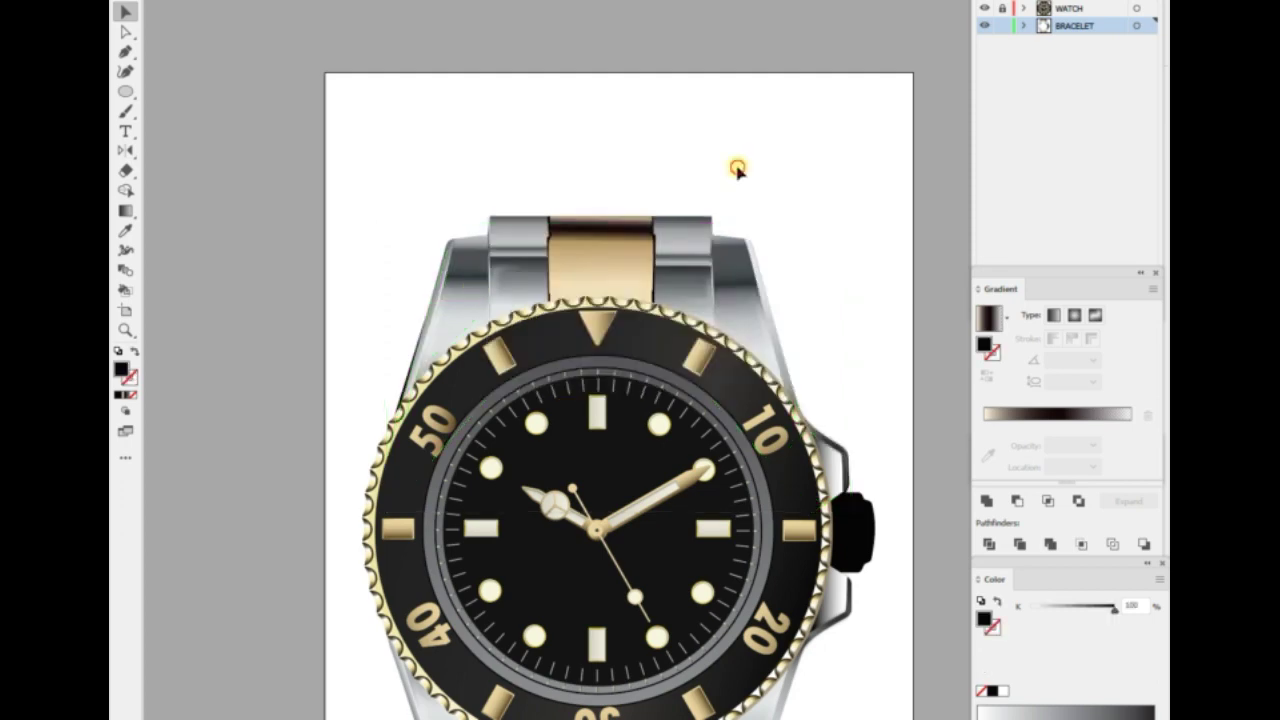
{"action": "scroll", "coordinate": [760, 190], "scroll_direction": "down", "scroll_amount": 3}
{"action": "scroll", "coordinate": [789, 221], "scroll_direction": "up", "scroll_amount": 3}
{"action": "right_click", "coordinate": [509, 229]}
Give the crown a top-to-bottom gradient fill and reposition its middle stop.
{"action": "key", "text": "Escape"}
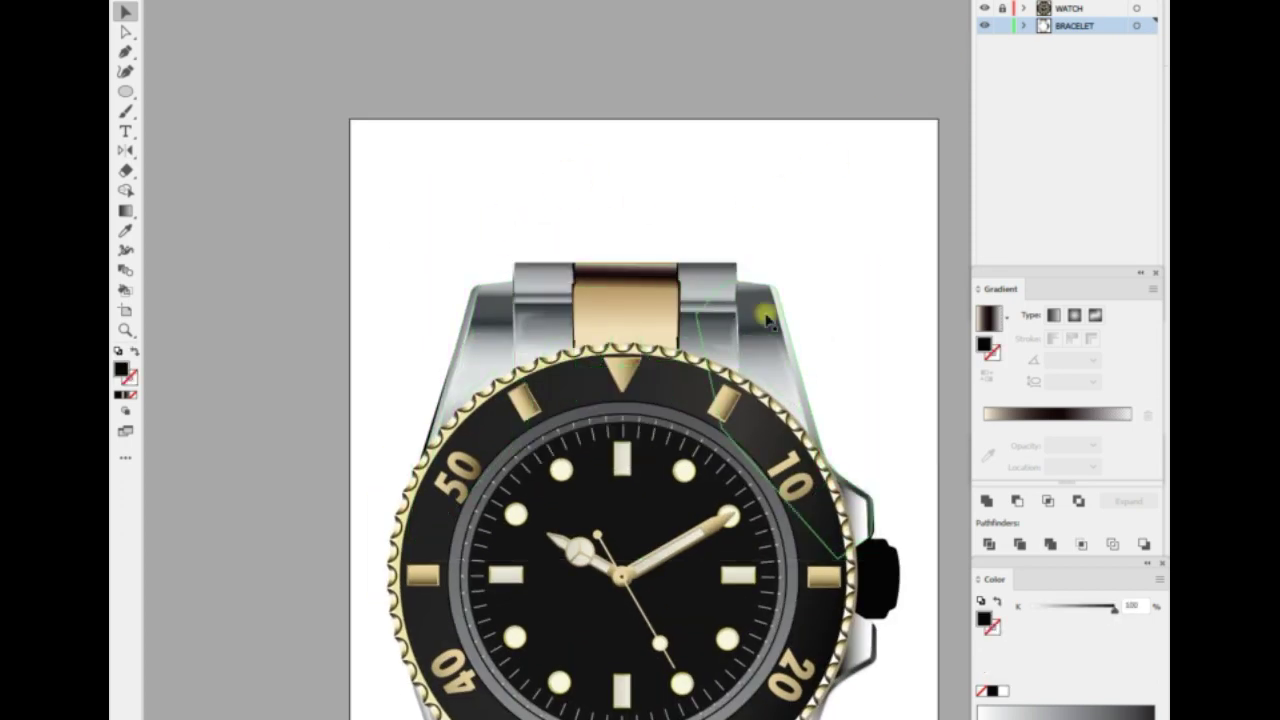
{"action": "scroll", "coordinate": [766, 294], "scroll_direction": "down", "scroll_amount": 2}
{"action": "scroll", "coordinate": [815, 280], "scroll_direction": "up", "scroll_amount": 2}
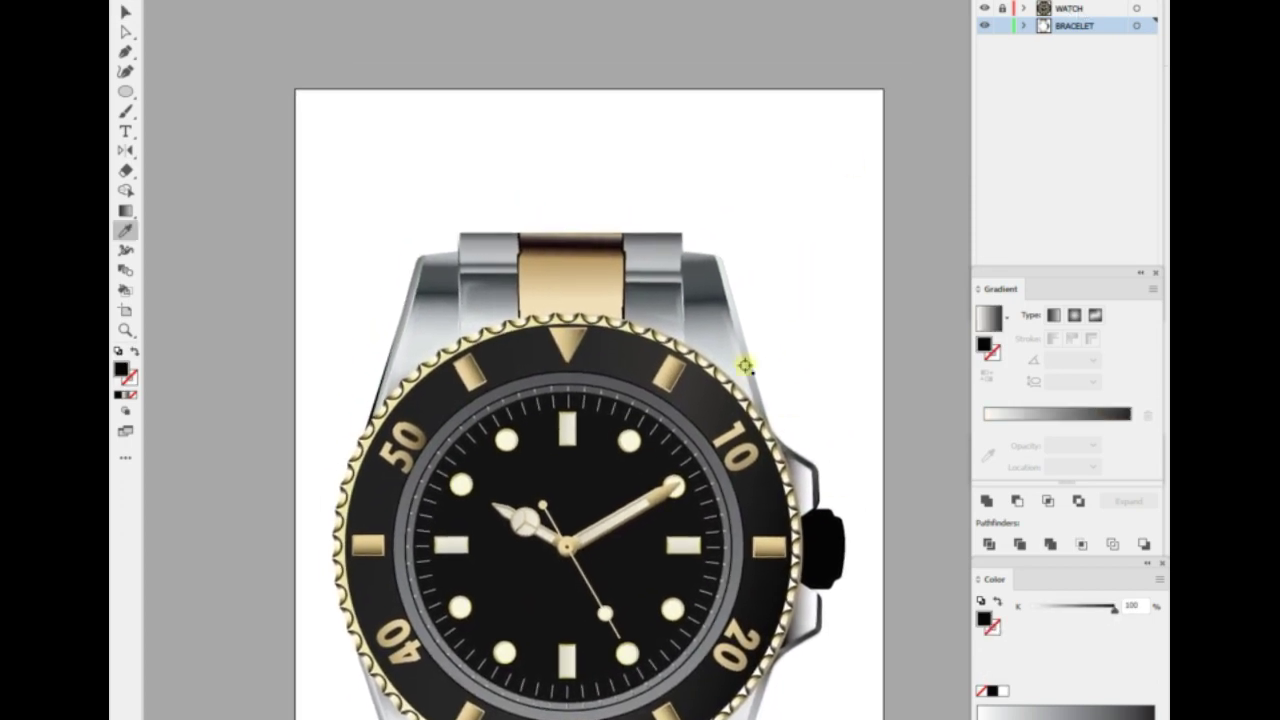
{"action": "scroll", "coordinate": [745, 366], "scroll_direction": "down", "scroll_amount": 2}
{"action": "left_click", "coordinate": [735, 380]}
{"action": "scroll", "coordinate": [771, 420], "scroll_direction": "up", "scroll_amount": 4}
{"action": "left_click", "coordinate": [988, 318]}
{"action": "key", "text": "g"}
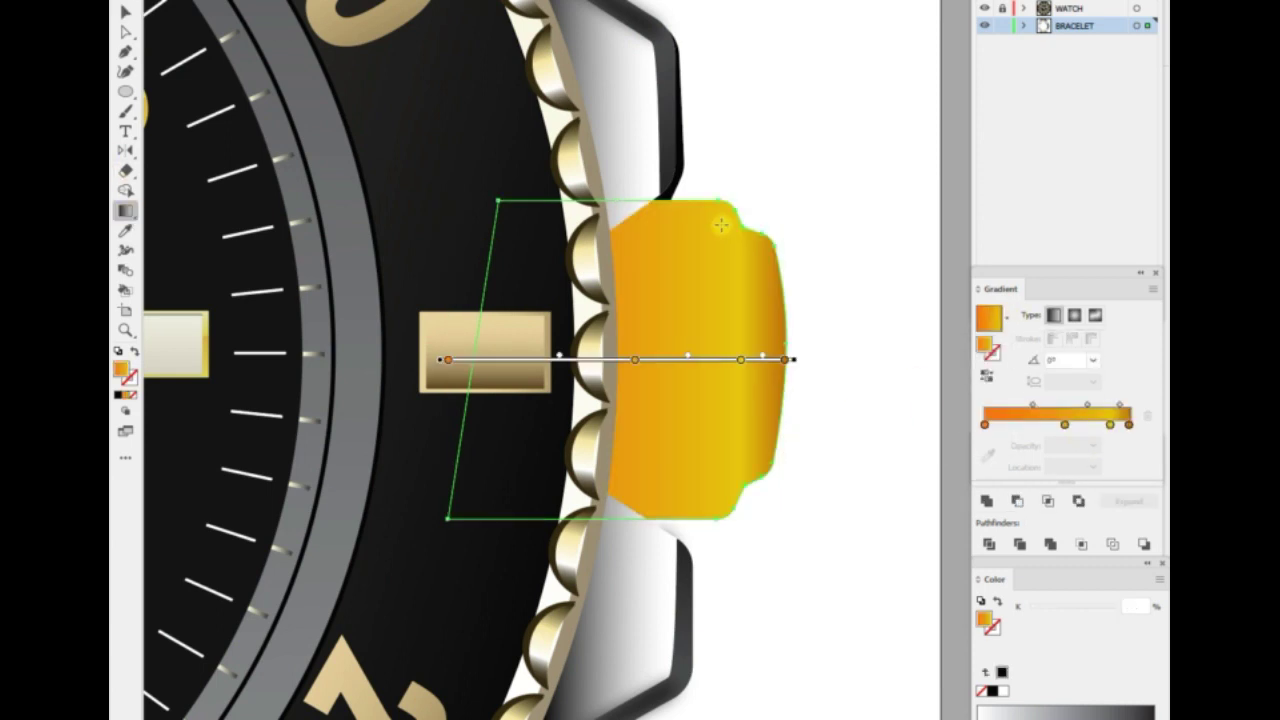
{"action": "left_click_drag", "start_coordinate": [617, 201], "coordinate": [617, 514]}
{"action": "left_click", "coordinate": [985, 424]}
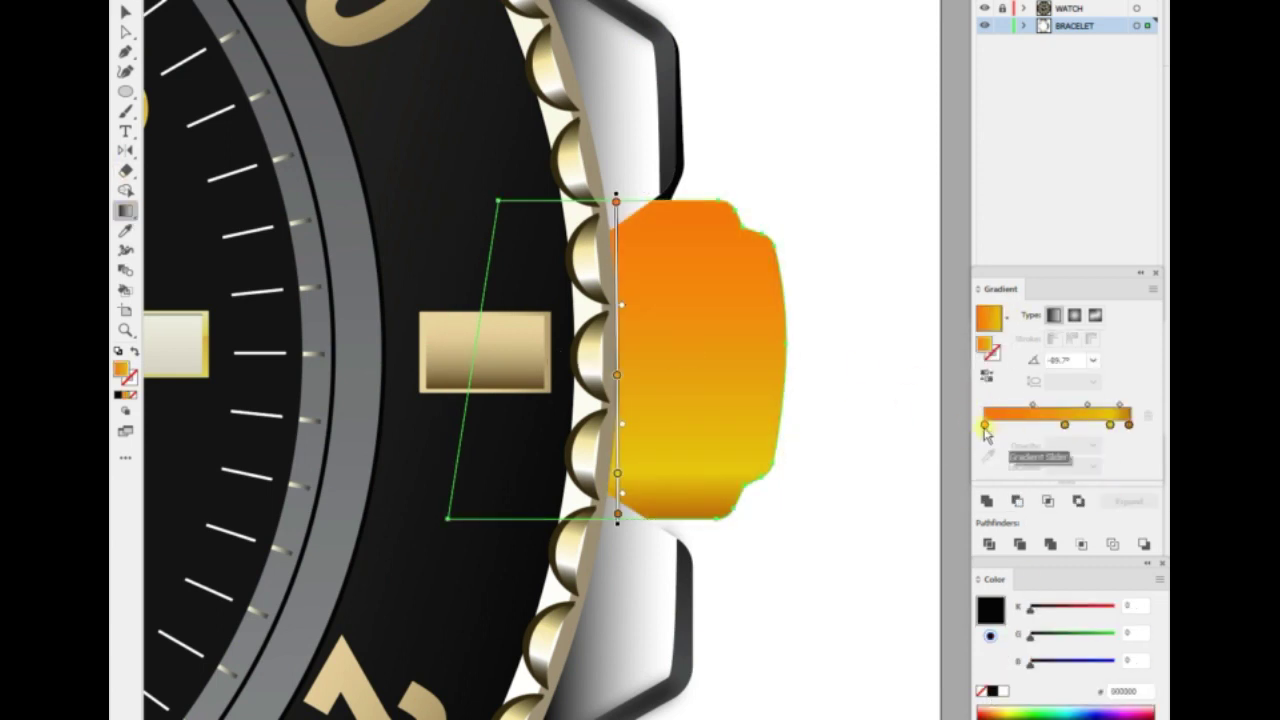
{"action": "left_click", "coordinate": [993, 691]}
{"action": "mouse_move", "coordinate": [993, 691]}
{"action": "left_mouse_down"}
{"action": "mouse_move", "coordinate": [1128, 424]}
{"action": "mouse_move", "coordinate": [1025, 424]}
{"action": "left_mouse_up"}
Recolour the crown stops beige DAC695 and white, with beige at 84.84%.
{"action": "left_click", "coordinate": [1126, 691]}
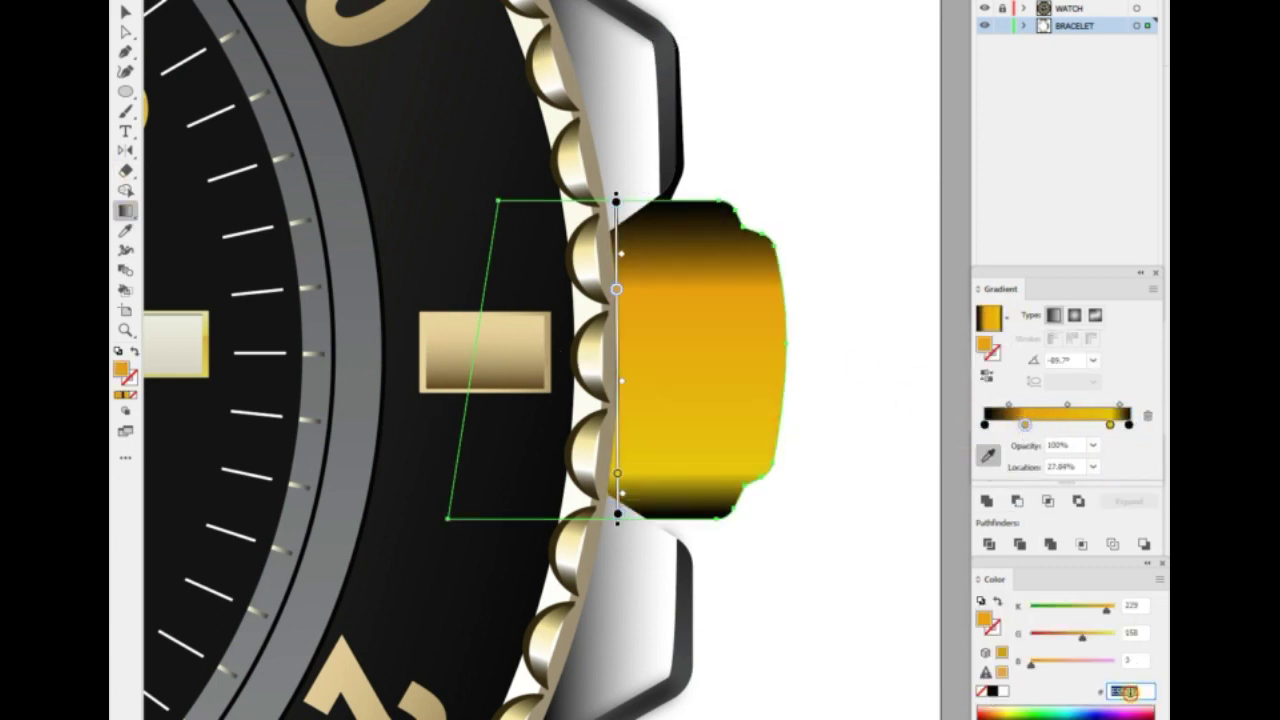
{"action": "type", "text": "DAC695"}
{"action": "key", "text": "Return"}
{"action": "left_click_drag", "start_coordinate": [1110, 424], "coordinate": [1097, 424]}
{"action": "left_click", "coordinate": [1126, 691]}
{"action": "type", "text": "DAC695"}
{"action": "key", "text": "Return"}
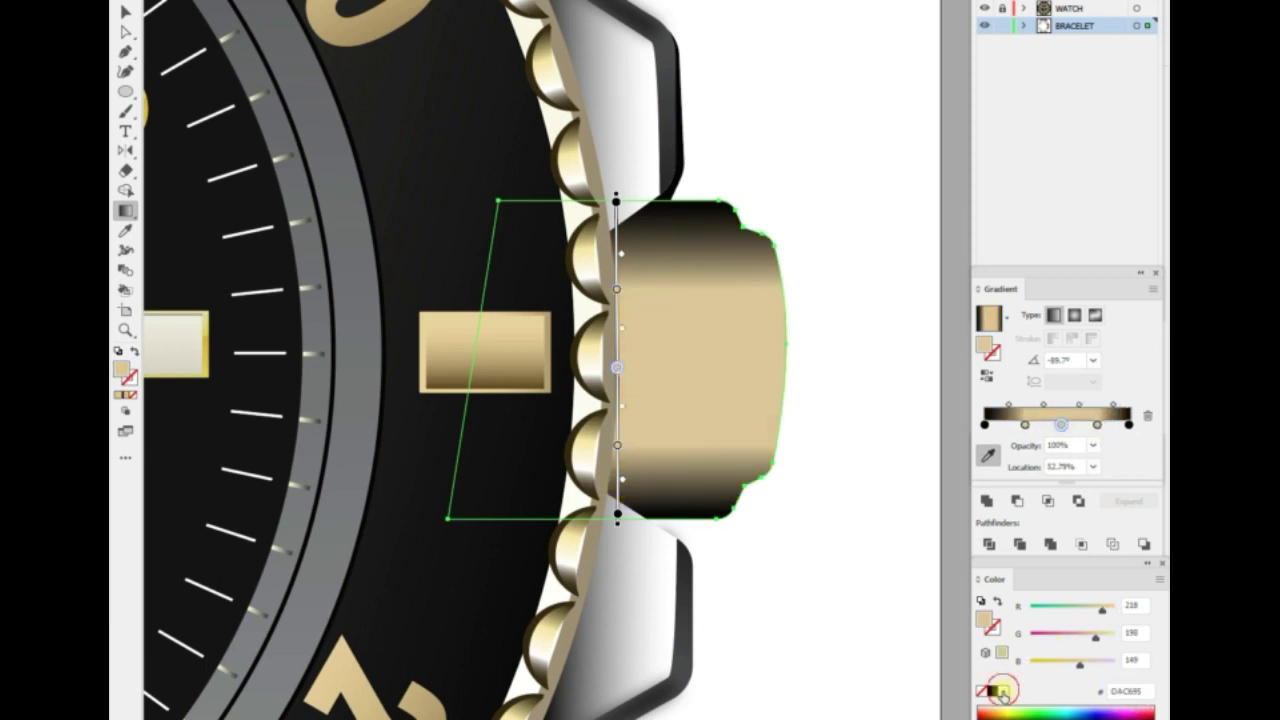
{"action": "left_click", "coordinate": [1003, 691]}
{"action": "key", "text": "v"}
{"action": "left_click_drag", "start_coordinate": [1030, 444], "coordinate": [1012, 444]}
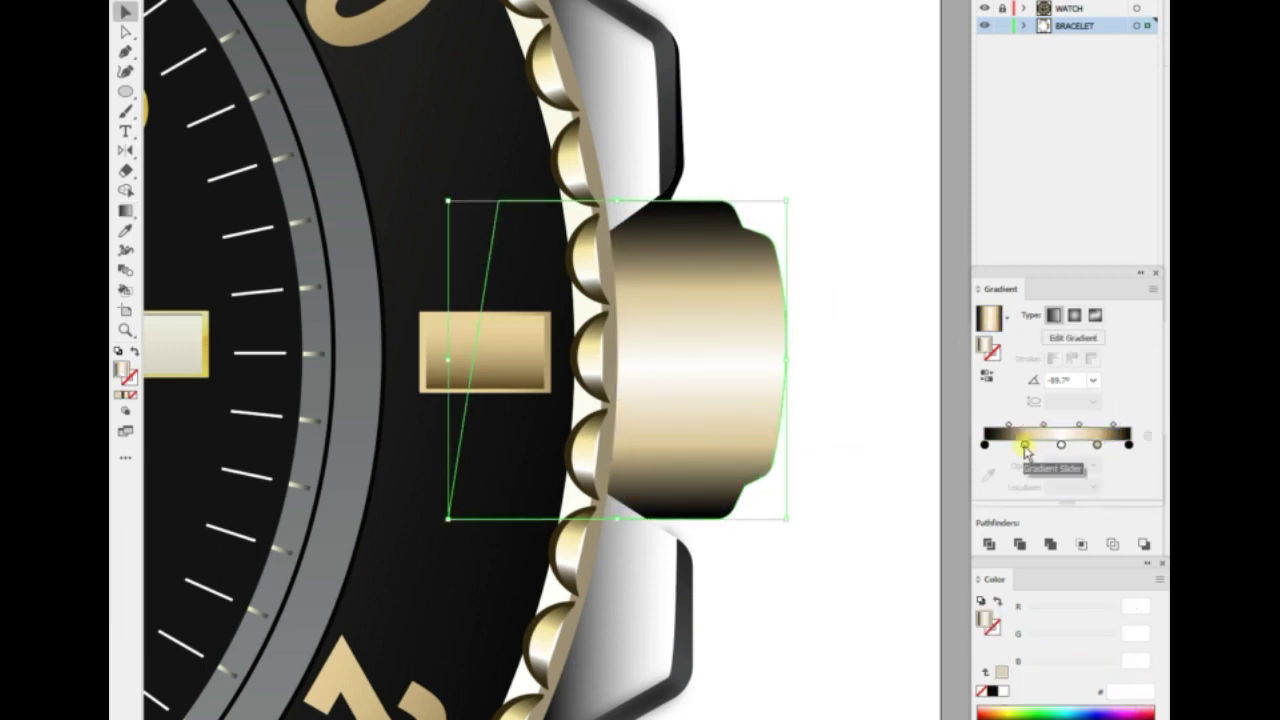
{"action": "left_click_drag", "start_coordinate": [1097, 444], "coordinate": [1107, 444]}
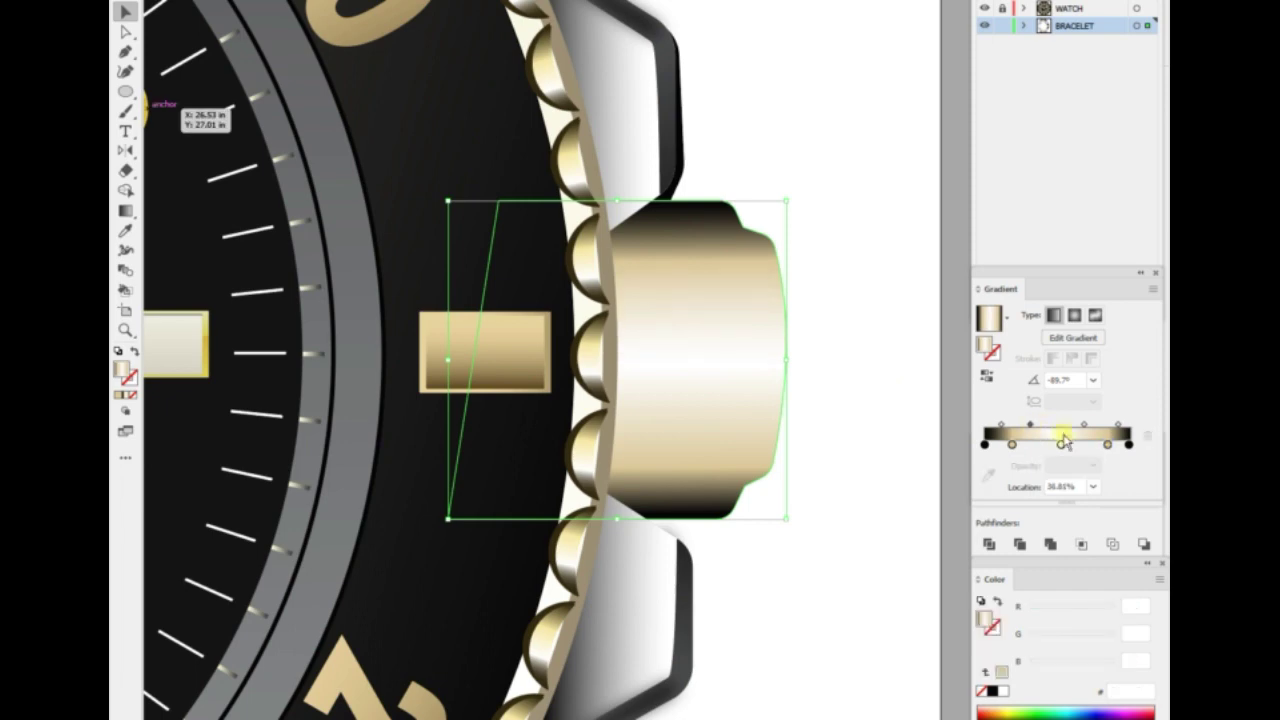
{"action": "left_click", "coordinate": [1063, 441]}
Redraw the crown's gradient along its full height.
{"action": "left_click", "coordinate": [878, 428]}
{"action": "key", "text": "ctrl+minus"}
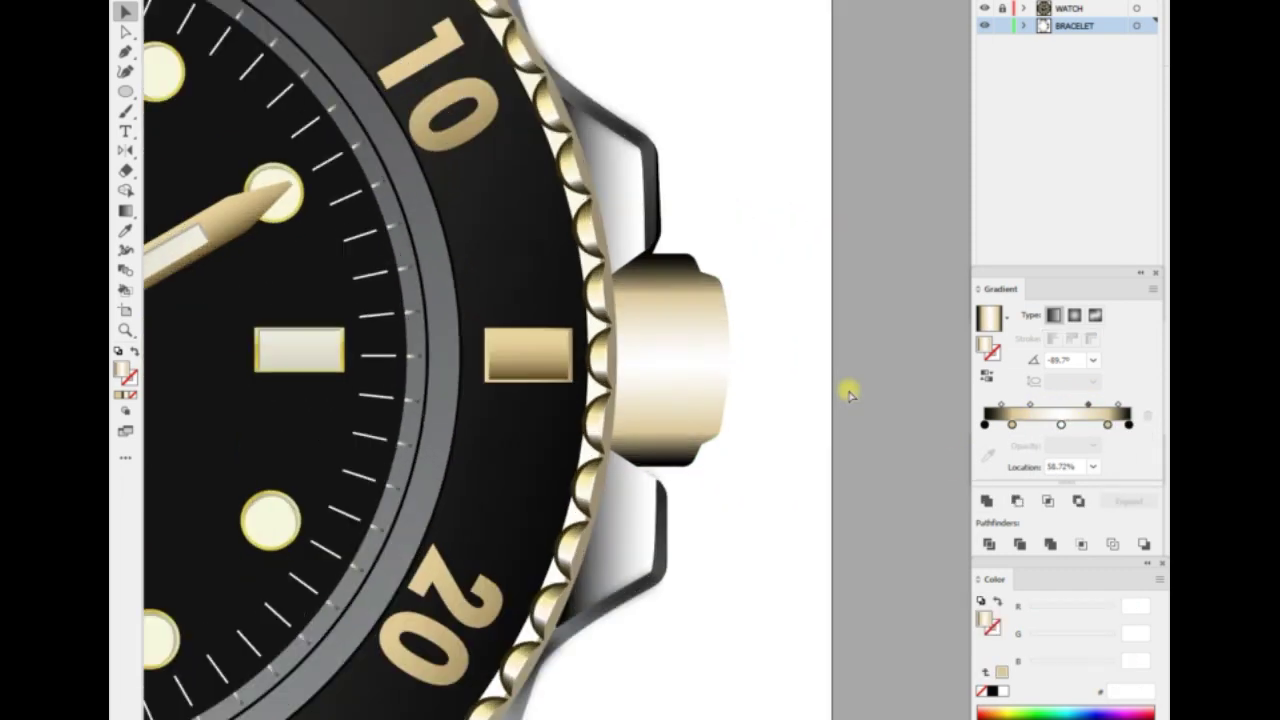
{"action": "left_click_drag", "start_coordinate": [694, 266], "coordinate": [697, 440]}
{"action": "left_click_drag", "start_coordinate": [614, 513], "coordinate": [729, 277]}
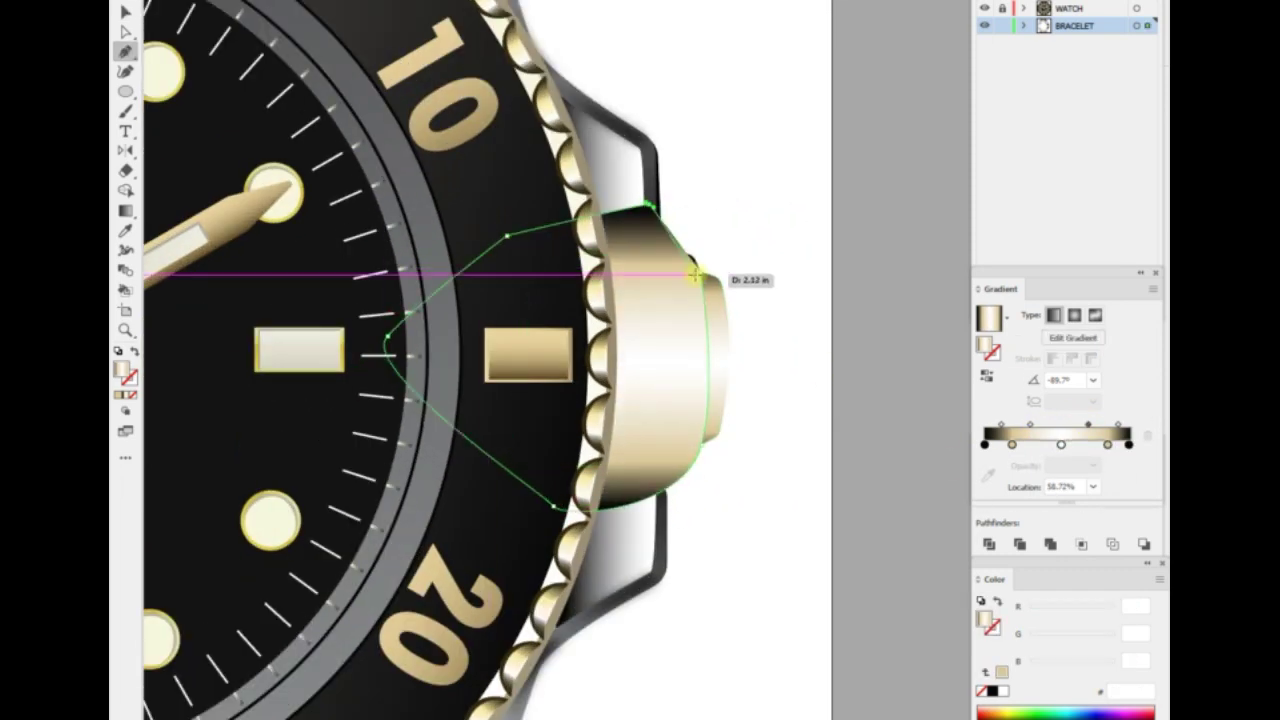
{"action": "key", "text": "v"}
Add an offset copy of the crown and send it behind as an end cap.
{"action": "key", "text": "Return"}
{"action": "type", "text": "0"}
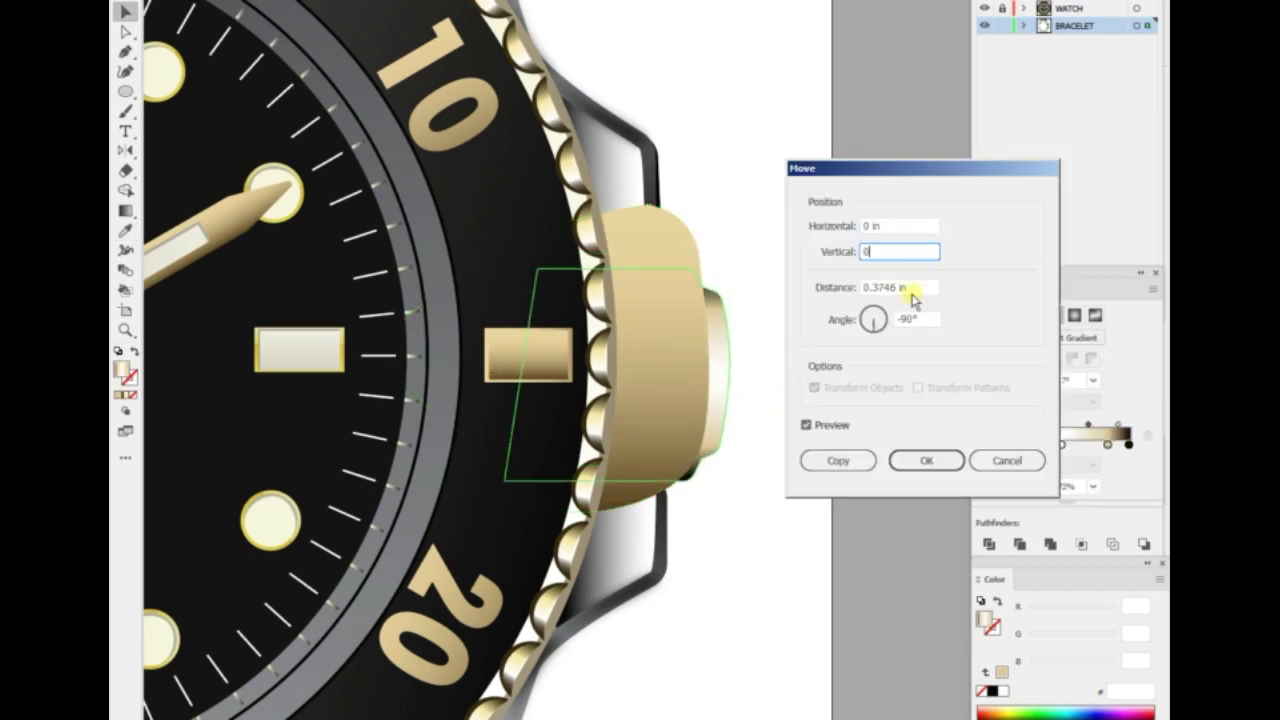
{"action": "left_click", "coordinate": [914, 457]}
{"action": "right_click", "coordinate": [792, 338]}
{"action": "left_click", "coordinate": [857, 451]}
{"action": "left_click", "coordinate": [700, 360]}
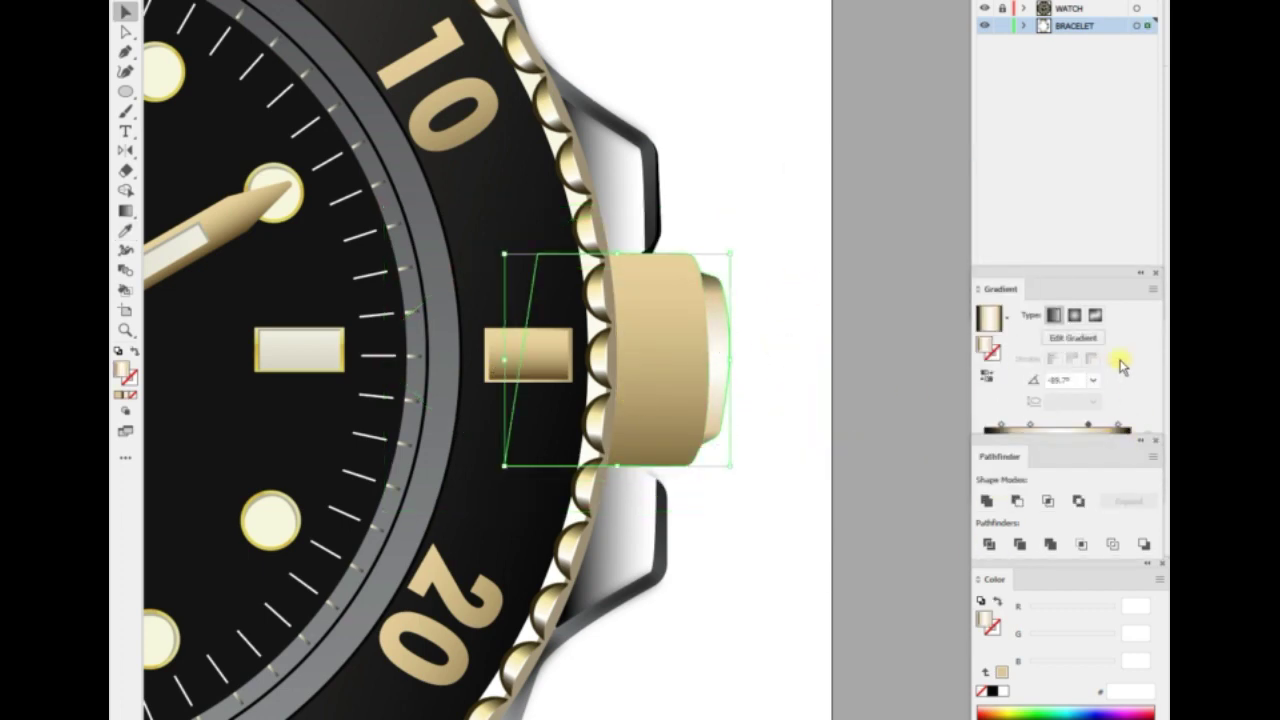
{"action": "left_click", "coordinate": [1093, 444]}
{"action": "left_click", "coordinate": [762, 305]}
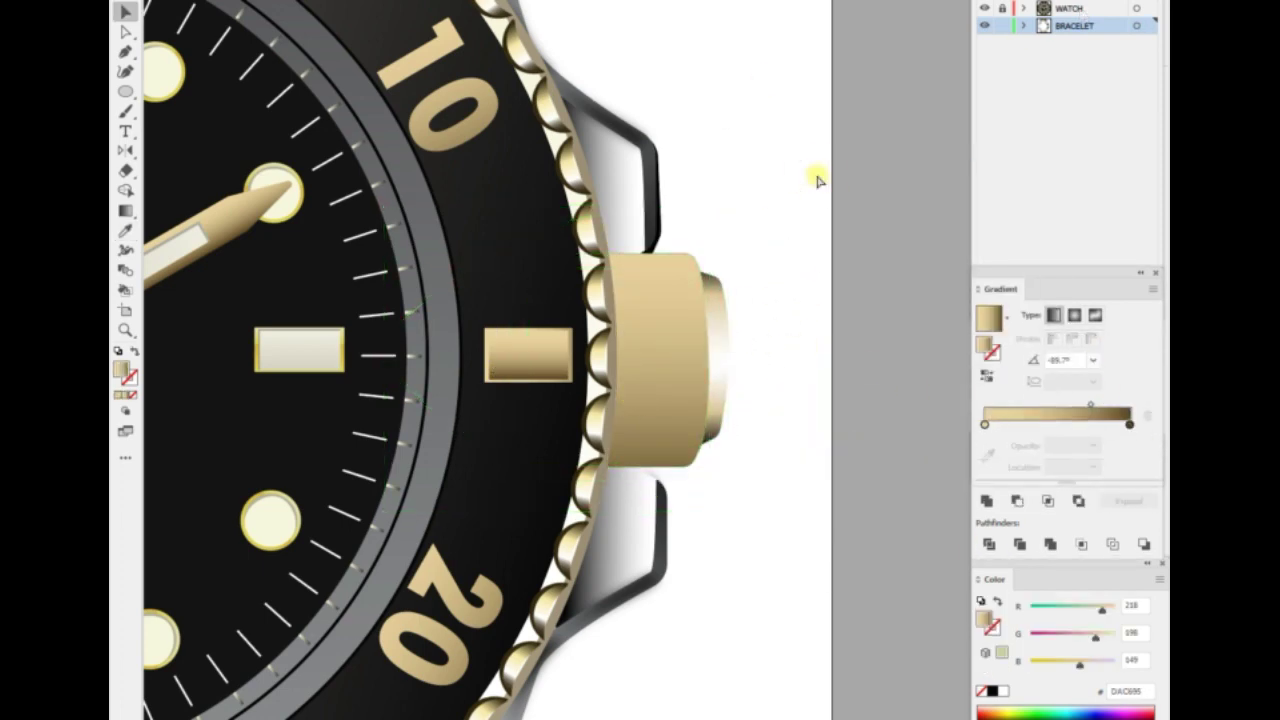
Begin a pointed band outline along the crown's base.
{"action": "scroll", "coordinate": [760, 250], "scroll_direction": "up", "scroll_amount": 3}
{"action": "scroll", "coordinate": [661, 332], "scroll_direction": "down", "scroll_amount": 3}
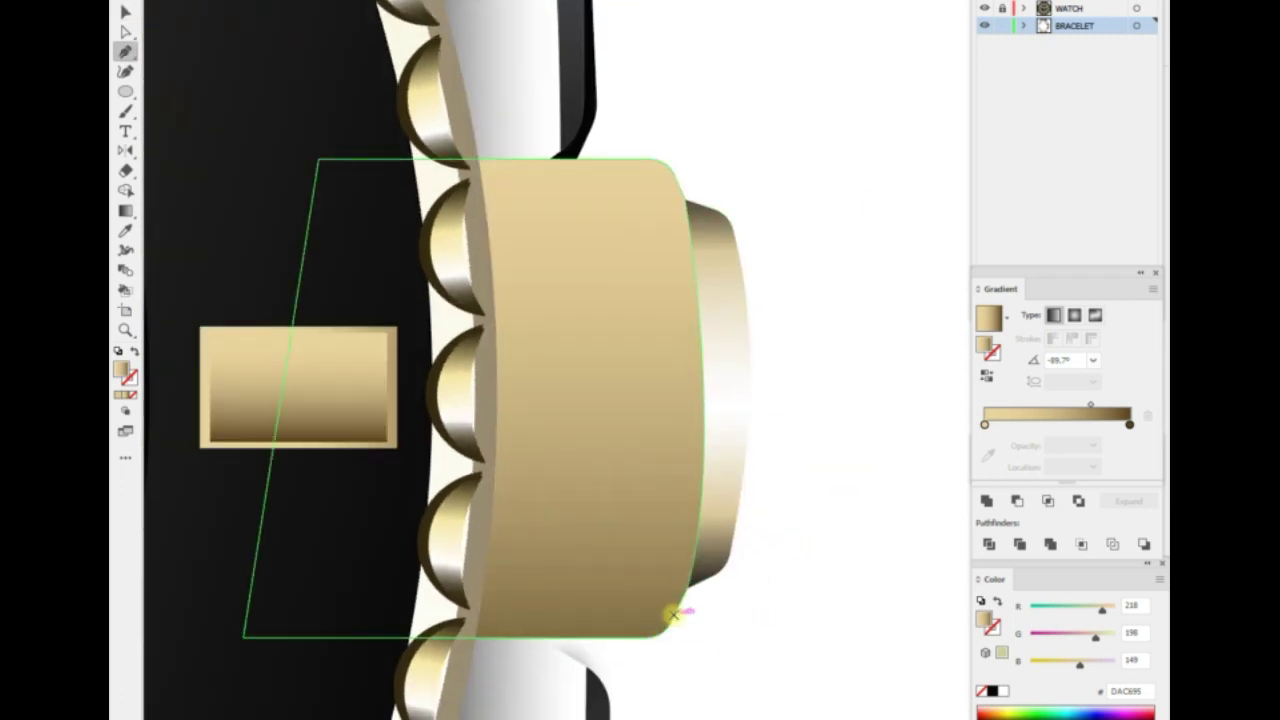
{"action": "left_click", "coordinate": [387, 638]}
{"action": "left_click_drag", "start_coordinate": [655, 636], "coordinate": [683, 620]}
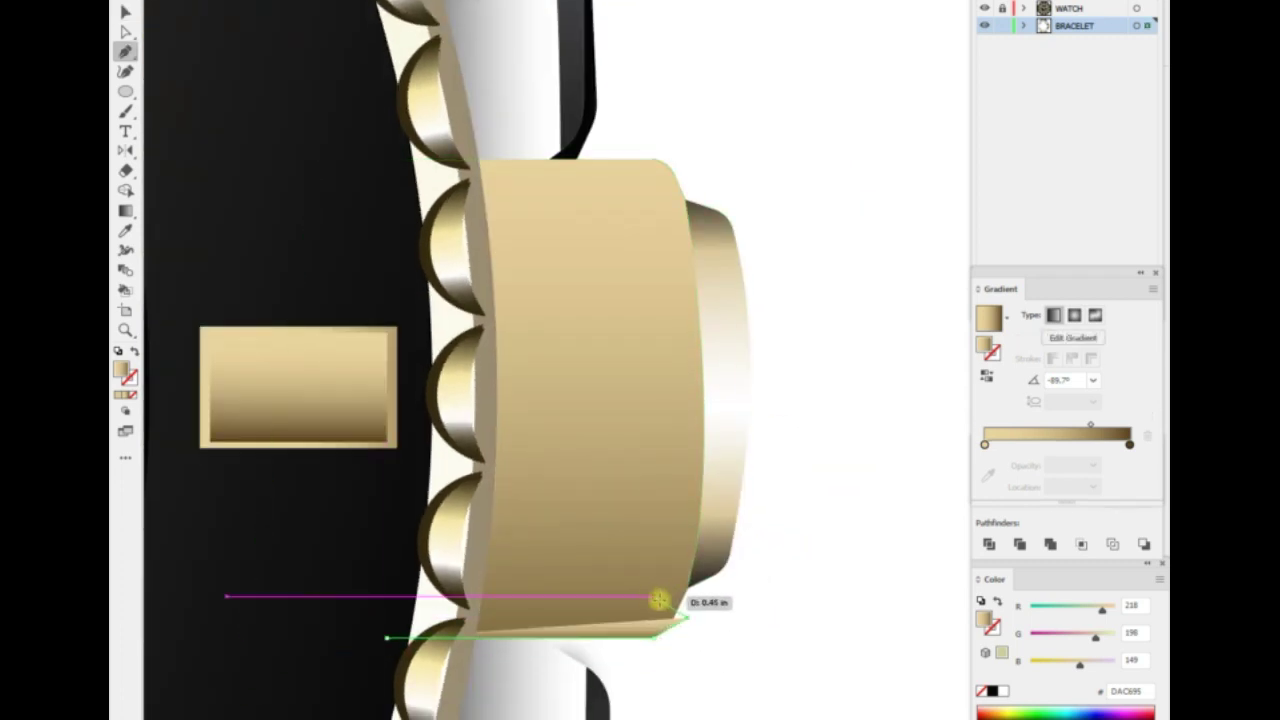
Close the pointed groove band shape at the crown's base.
{"action": "left_click", "coordinate": [656, 598]}
{"action": "left_click", "coordinate": [387, 638]}
{"action": "key", "text": "a"}
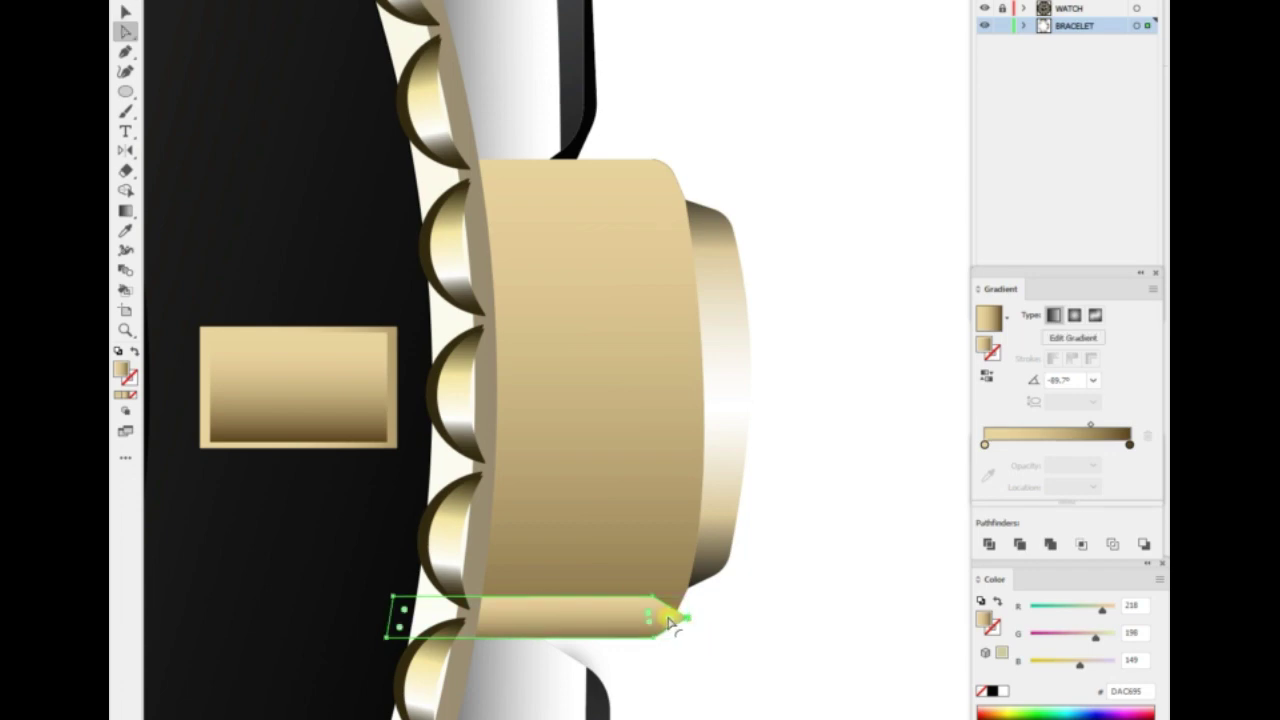
{"action": "key", "text": "ctrl+plus"}
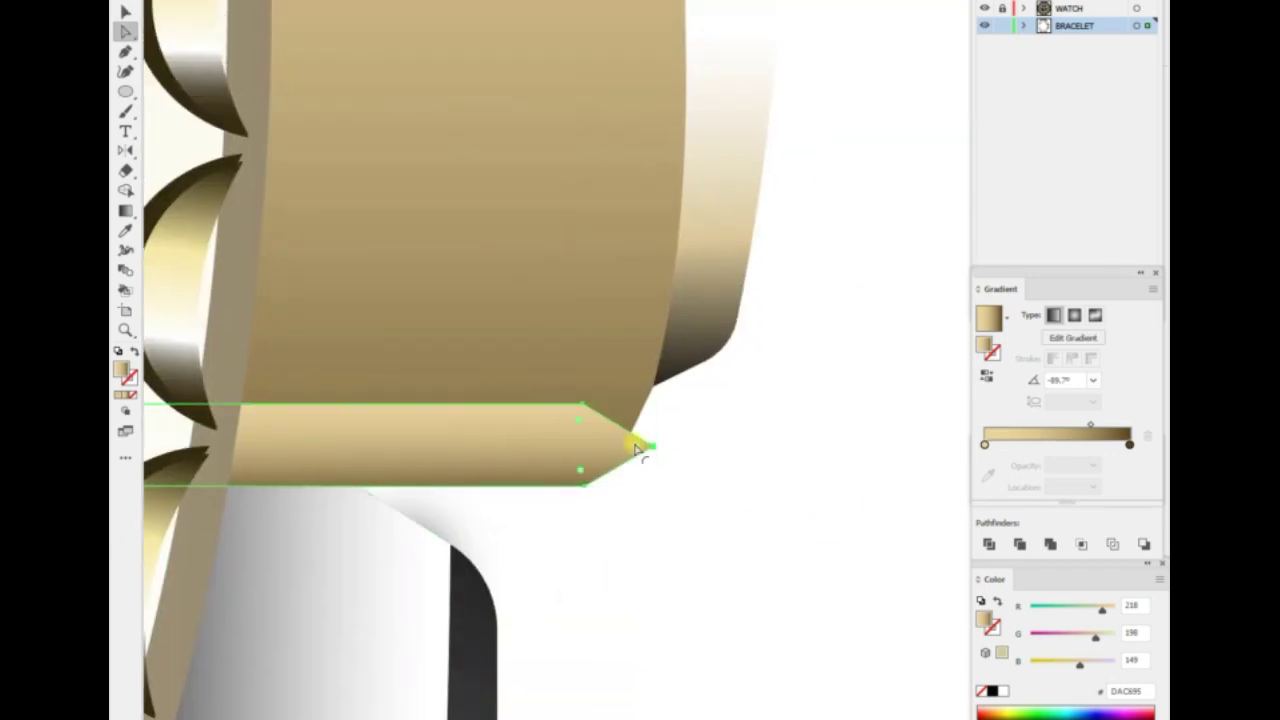
{"action": "key", "text": "ctrl+minus"}
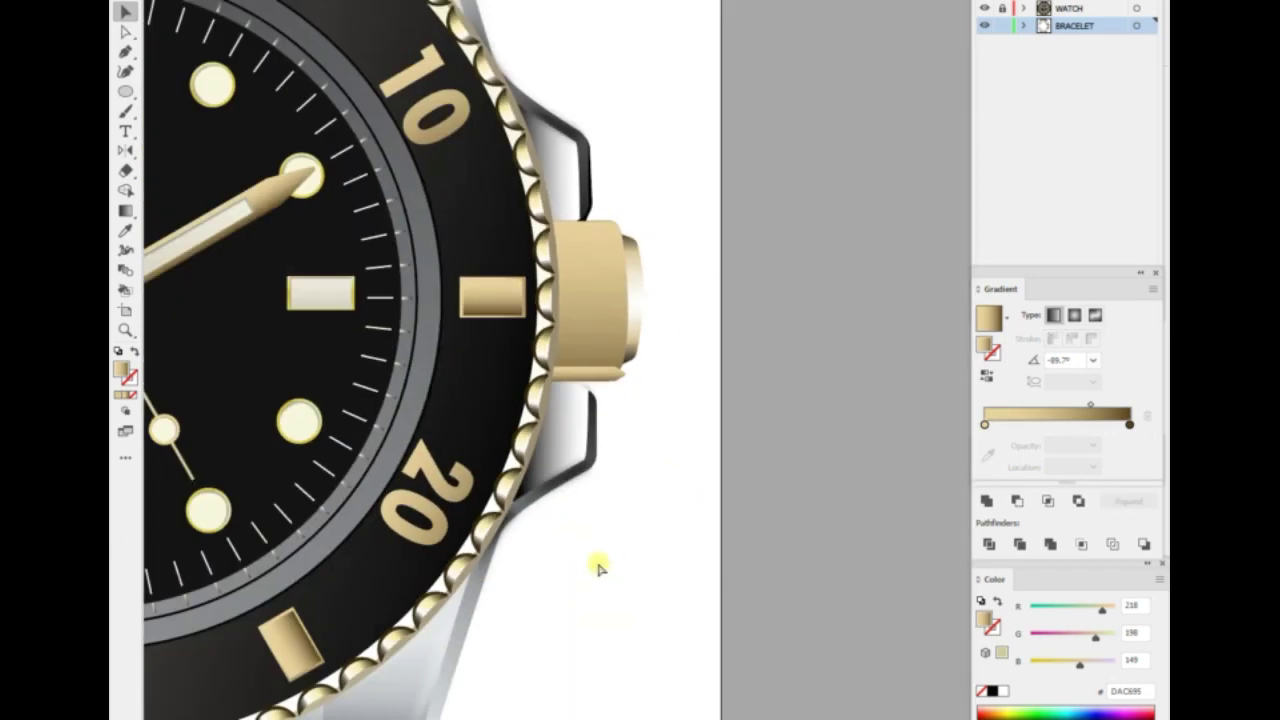
{"action": "key", "text": "ctrl+plus"}
Copy the band, then the band pair, upward repeatedly until bands fill the crown.
{"action": "left_click_drag", "start_coordinate": [530, 598], "coordinate": [529, 577]}
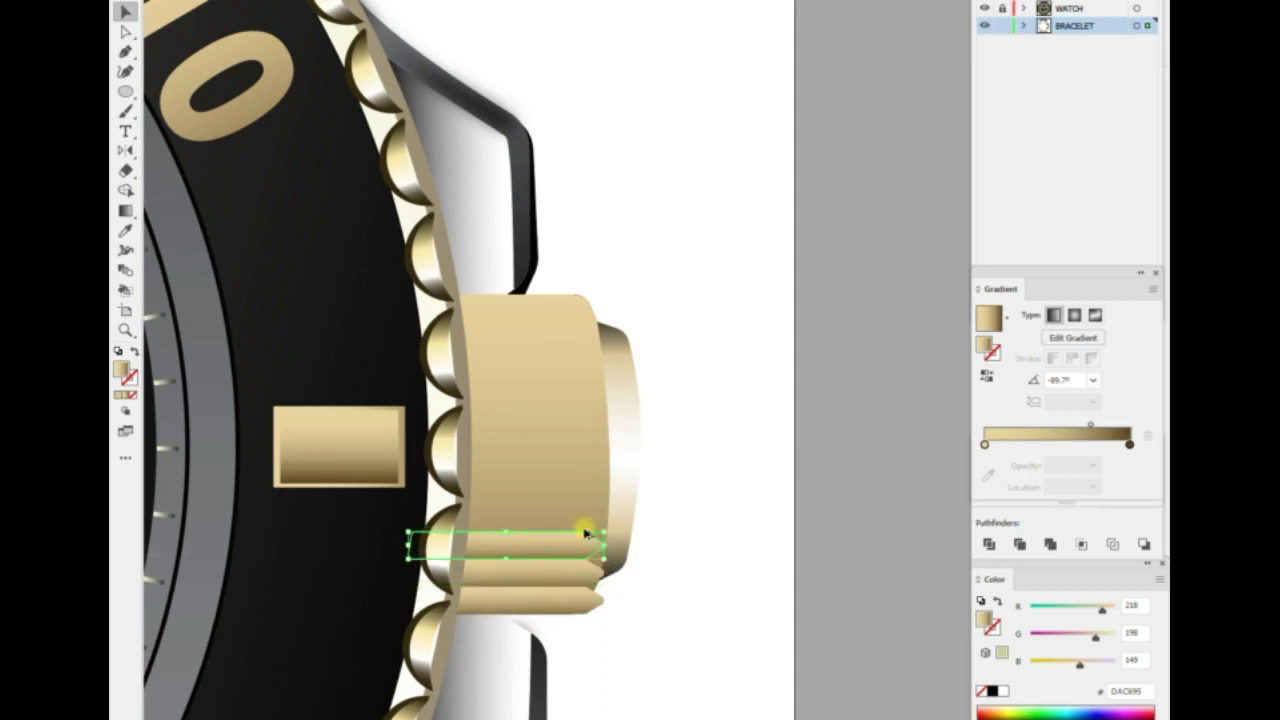
{"action": "key", "text": "ctrl+plus"}
{"action": "left_click", "coordinate": [617, 495], "text": "shift"}
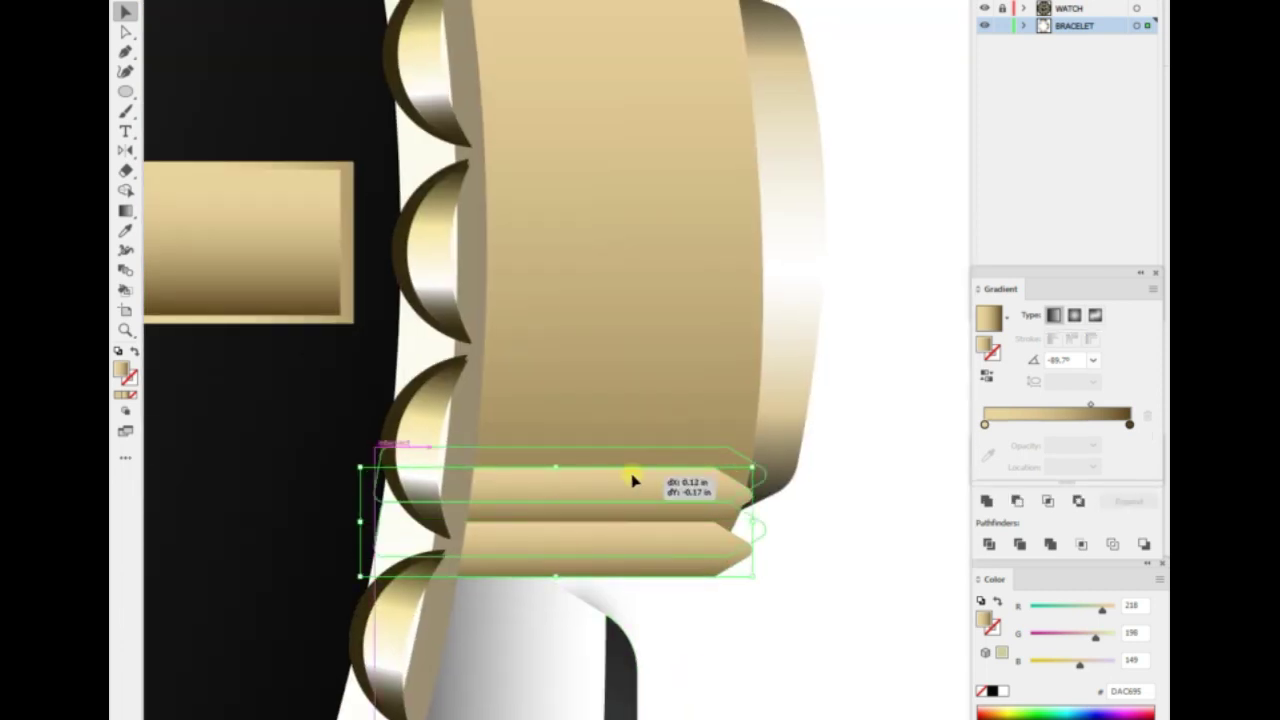
{"action": "left_click_drag", "start_coordinate": [632, 481], "coordinate": [634, 363]}
{"action": "scroll", "coordinate": [634, 363], "scroll_direction": "up", "scroll_amount": 3}
{"action": "mouse_move", "coordinate": [637, 500]}
{"action": "left_mouse_down"}
{"action": "mouse_move", "coordinate": [645, 435]}
{"action": "mouse_move", "coordinate": [617, 223]}
{"action": "mouse_move", "coordinate": [646, 166]}
{"action": "left_mouse_up"}
{"action": "key", "text": "ctrl+shift+a"}
{"action": "key", "text": "ctrl+shift+a"}
{"action": "key", "text": "ctrl+0"}
{"action": "key", "text": "ctrl+plus"}
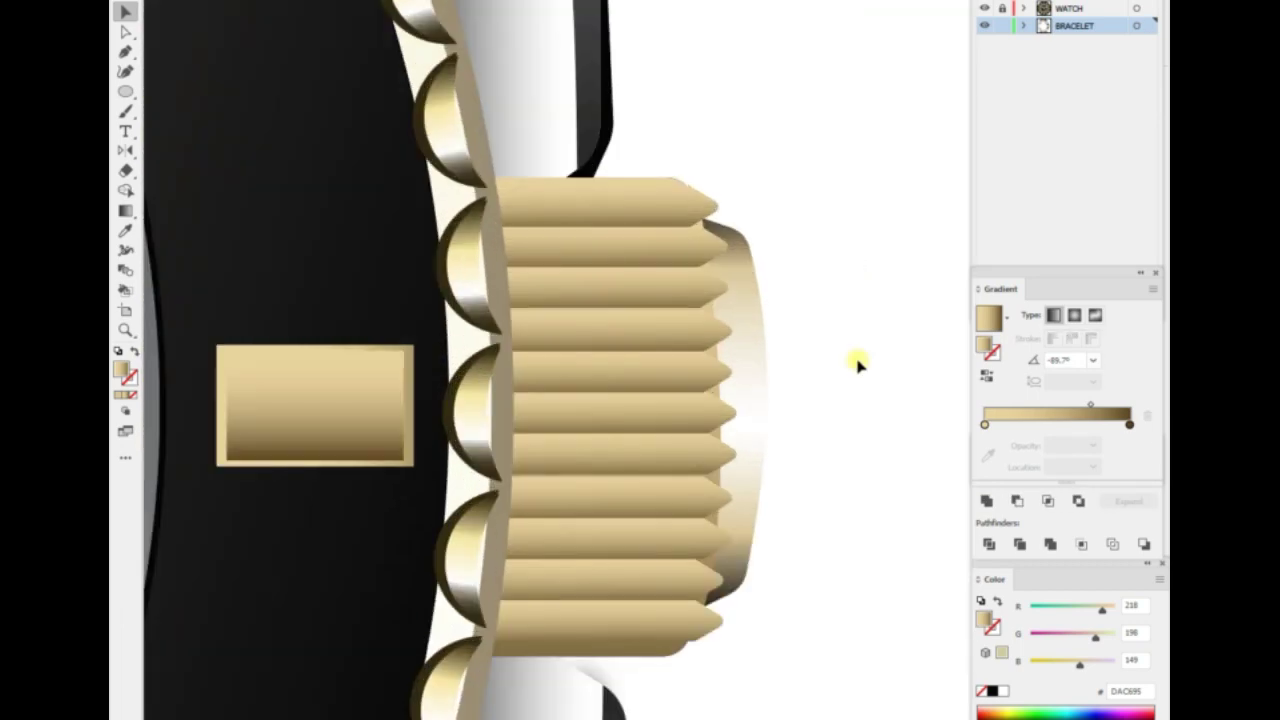
{"action": "left_click", "coordinate": [663, 626]}
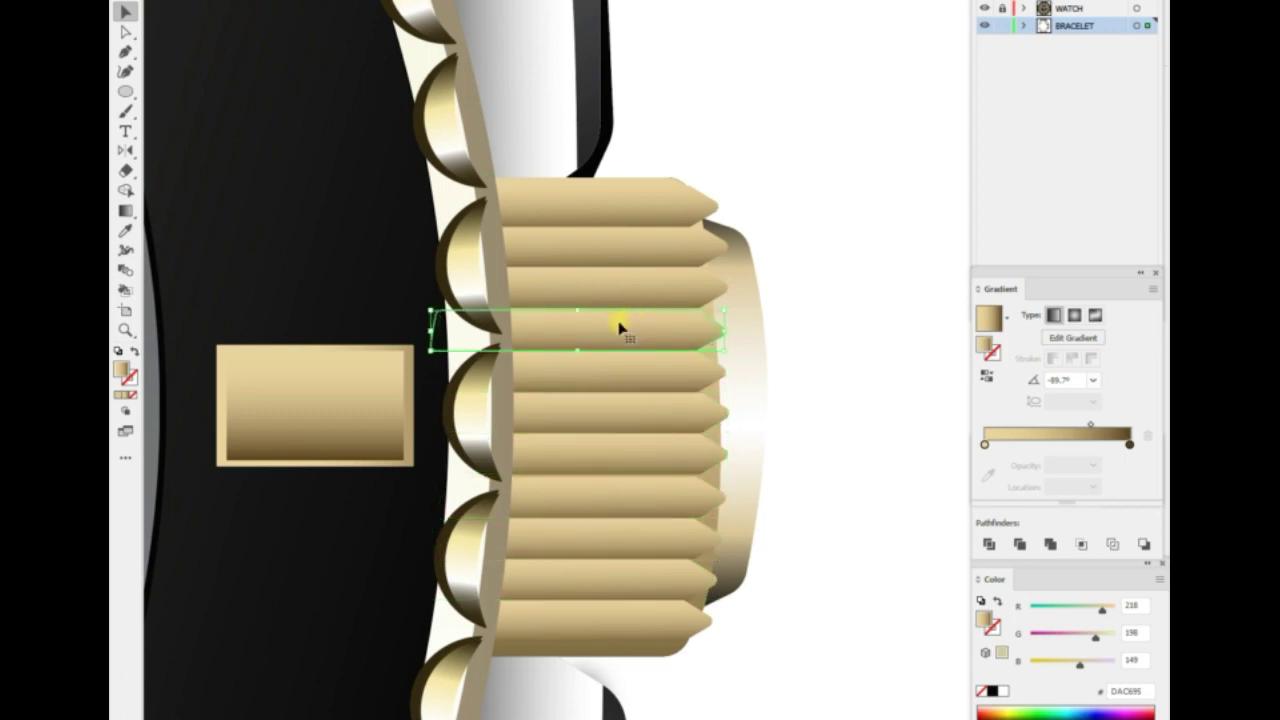
Give the top groove band a dark brown end stop moved to 67.04%.
{"action": "key", "text": "ctrl+minus"}
{"action": "key", "text": "ctrl+minus"}
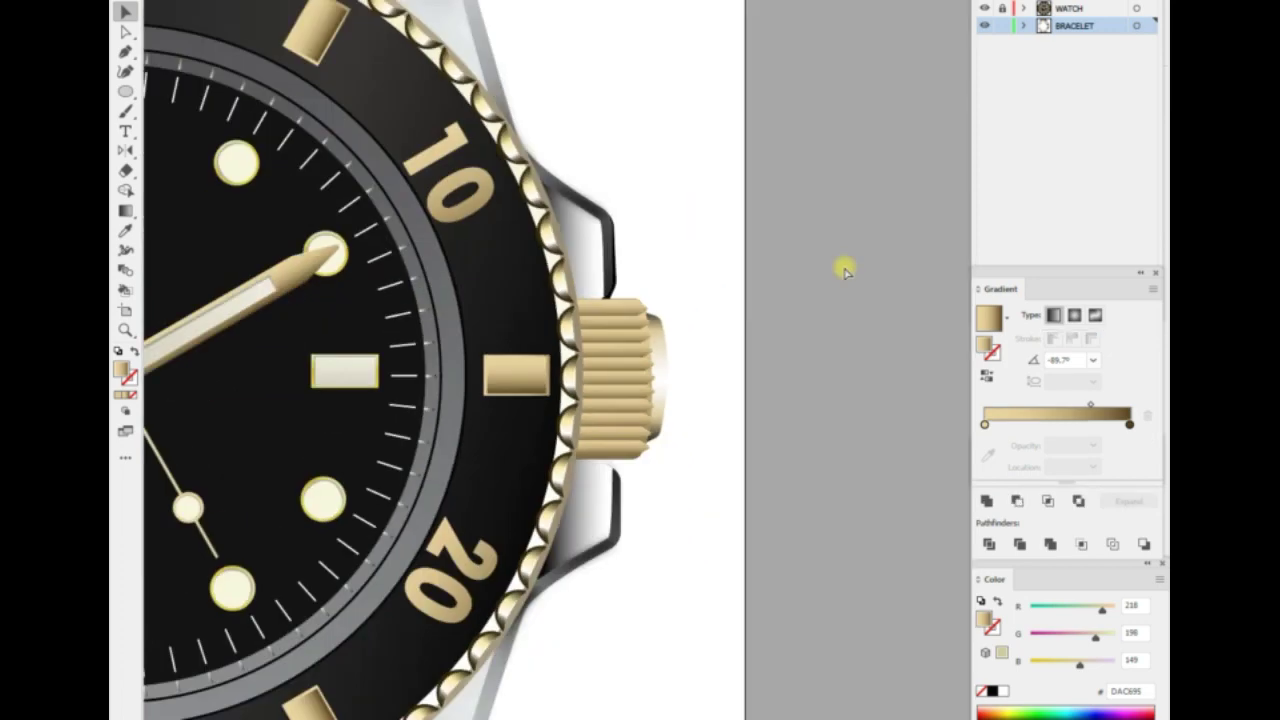
{"action": "left_click", "coordinate": [1129, 443]}
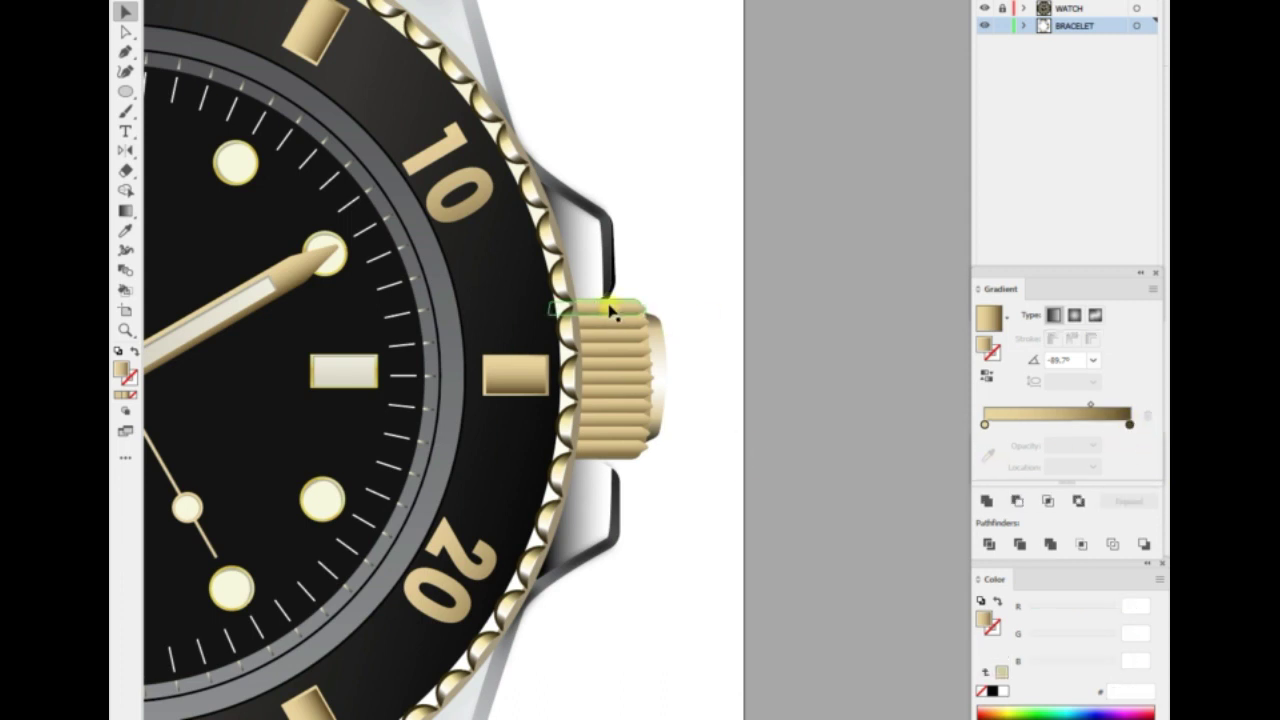
{"action": "left_click", "coordinate": [988, 478]}
{"action": "left_click", "coordinate": [120, 397]}
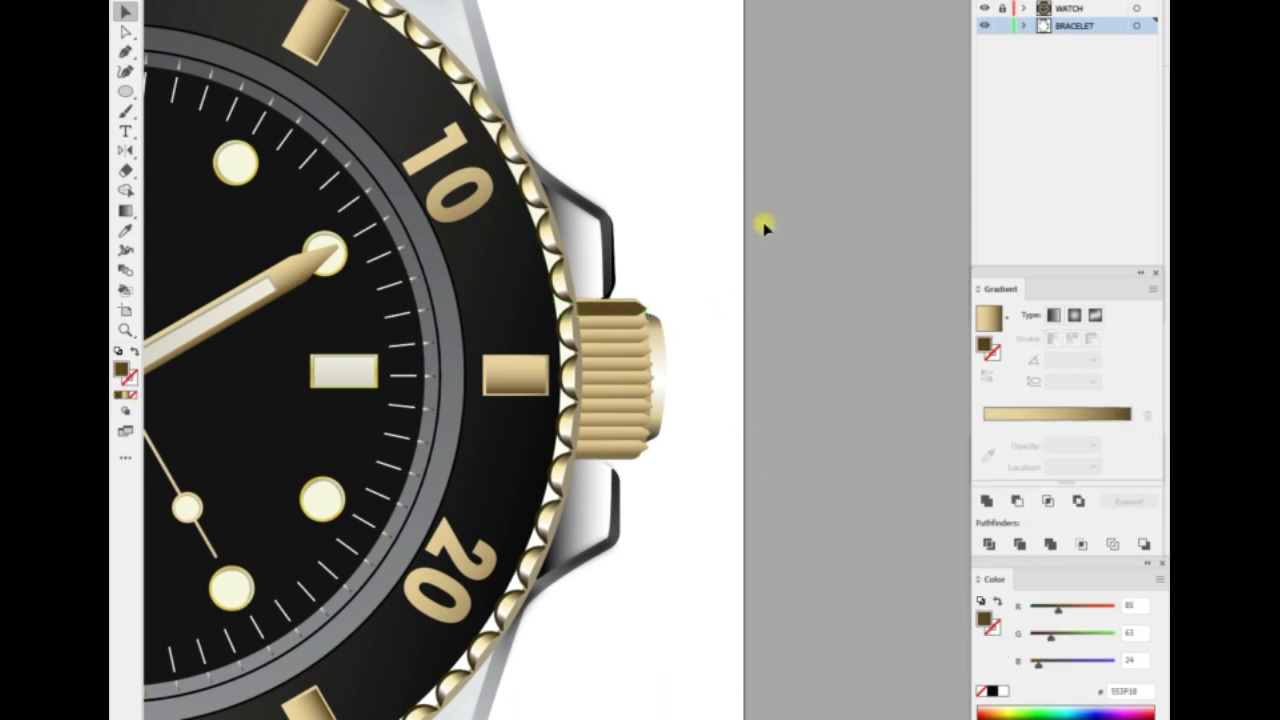
{"action": "key", "text": "ctrl+plus"}
{"action": "left_click", "coordinate": [988, 318]}
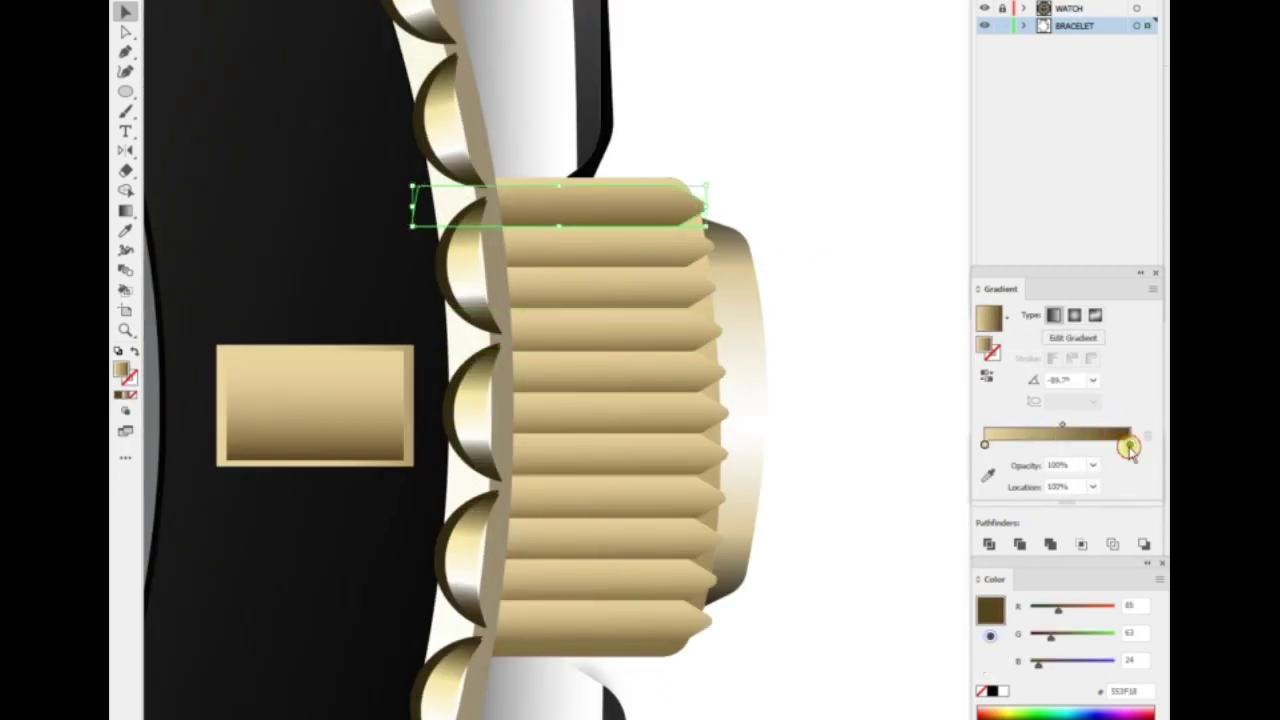
{"action": "left_click_drag", "start_coordinate": [1128, 443], "coordinate": [1081, 443]}
Shade the second groove band with a vertical gold gradient and recolour its starting stop.
{"action": "left_click", "coordinate": [560, 246]}
{"action": "key", "text": "g"}
{"action": "left_click_drag", "start_coordinate": [600, 215], "coordinate": [597, 280]}
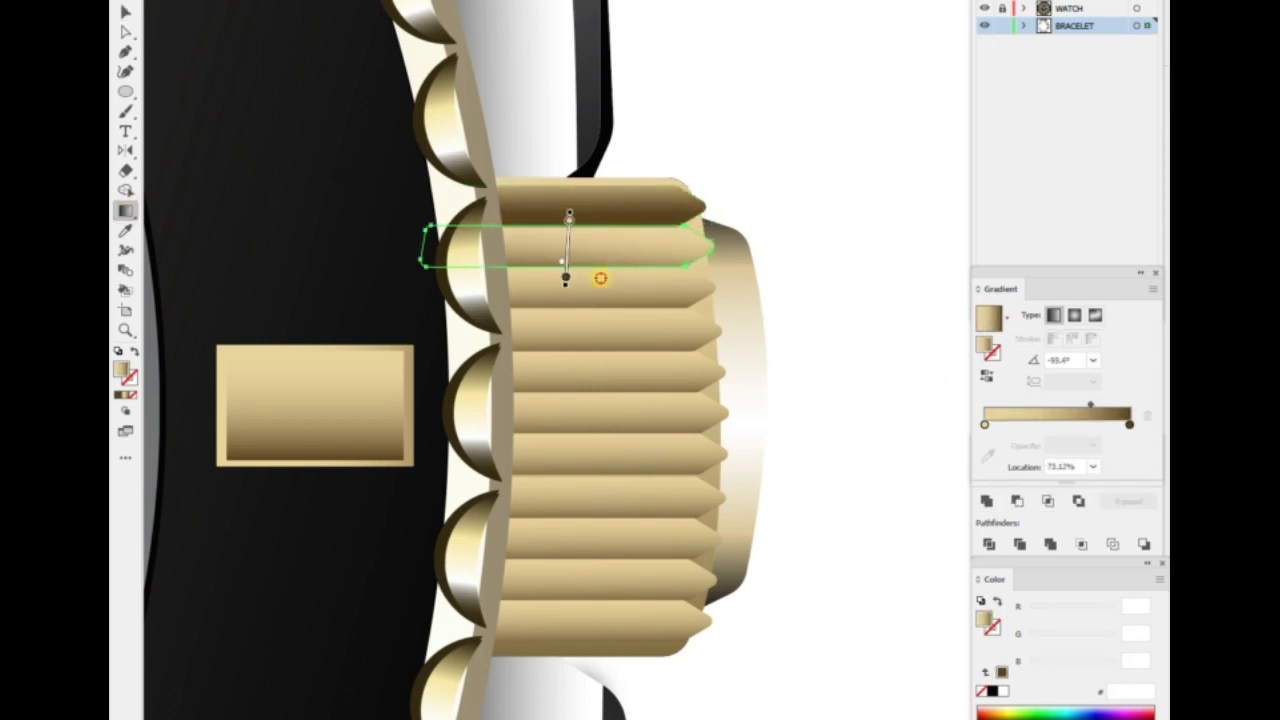
{"action": "left_click_drag", "start_coordinate": [565, 210], "coordinate": [567, 265]}
{"action": "left_click", "coordinate": [984, 424]}
{"action": "left_click", "coordinate": [988, 455]}
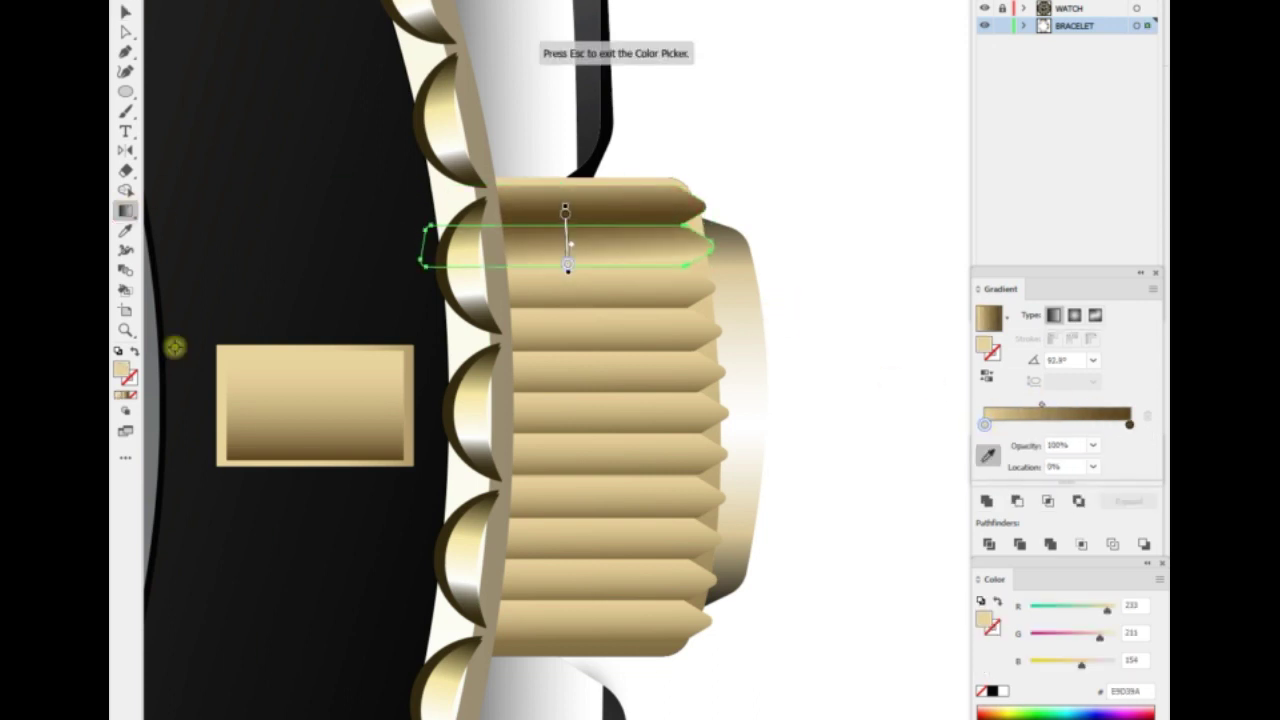
{"action": "double_click", "coordinate": [121, 369]}
{"action": "key", "text": "Escape"}
{"action": "key", "text": "v"}
Run a vertical gold gradient down the third groove band.
{"action": "left_click", "coordinate": [610, 287]}
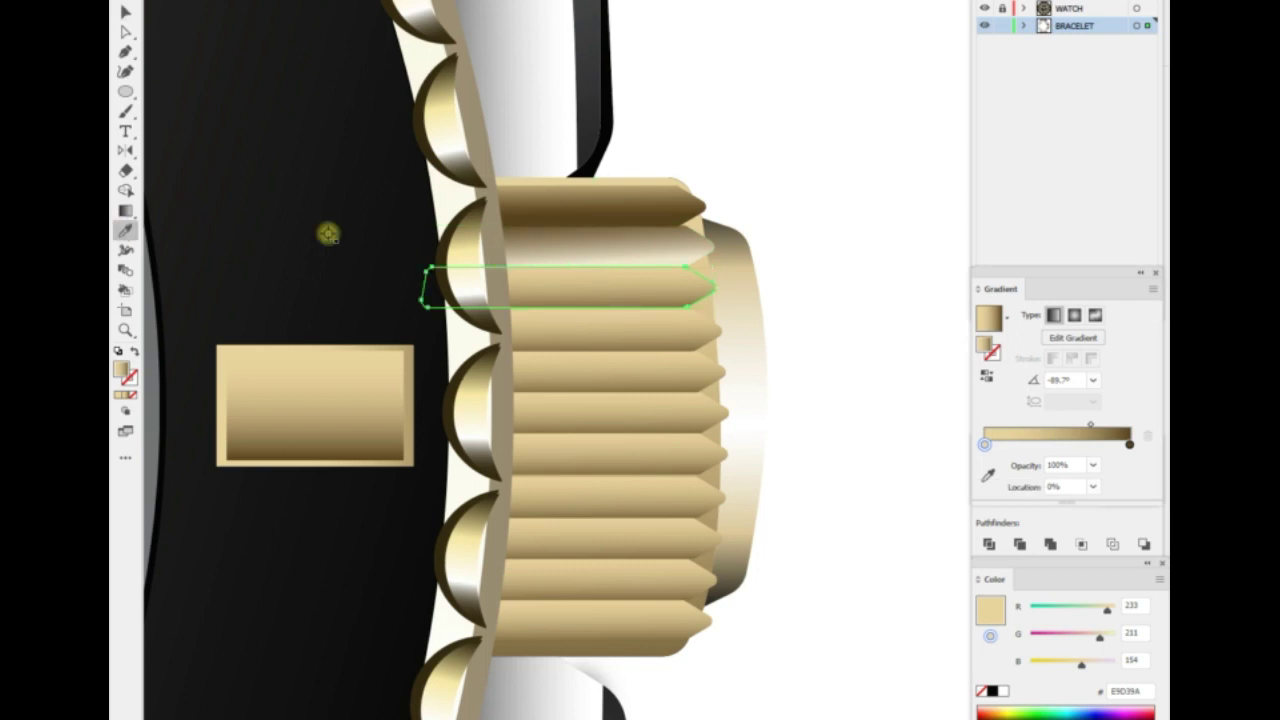
{"action": "scroll", "coordinate": [872, 243], "scroll_direction": "down", "scroll_amount": 1}
{"action": "key", "text": "g"}
{"action": "left_click_drag", "start_coordinate": [568, 236], "coordinate": [571, 343]}
{"action": "key", "text": "g"}
Try a darker gradient on the fourth groove band, then give it a flat light fill.
{"action": "left_click", "coordinate": [600, 305]}
{"action": "key", "text": "g"}
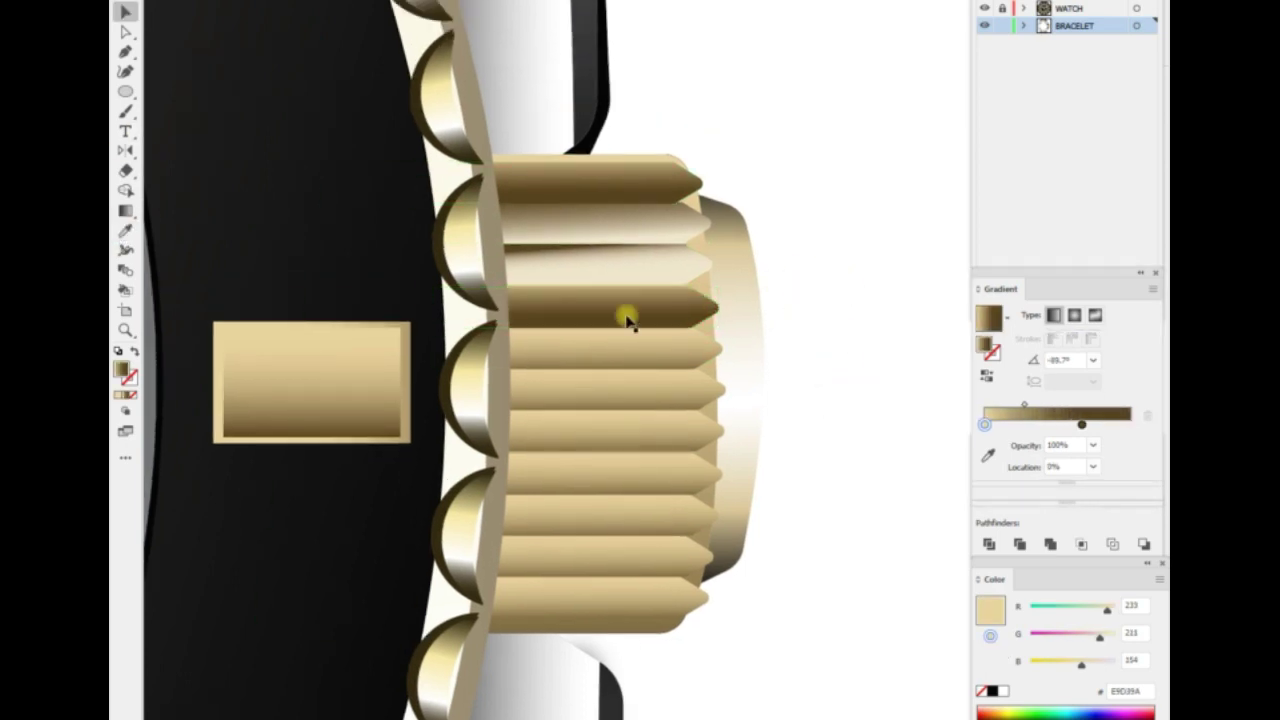
{"action": "left_click", "coordinate": [575, 318]}
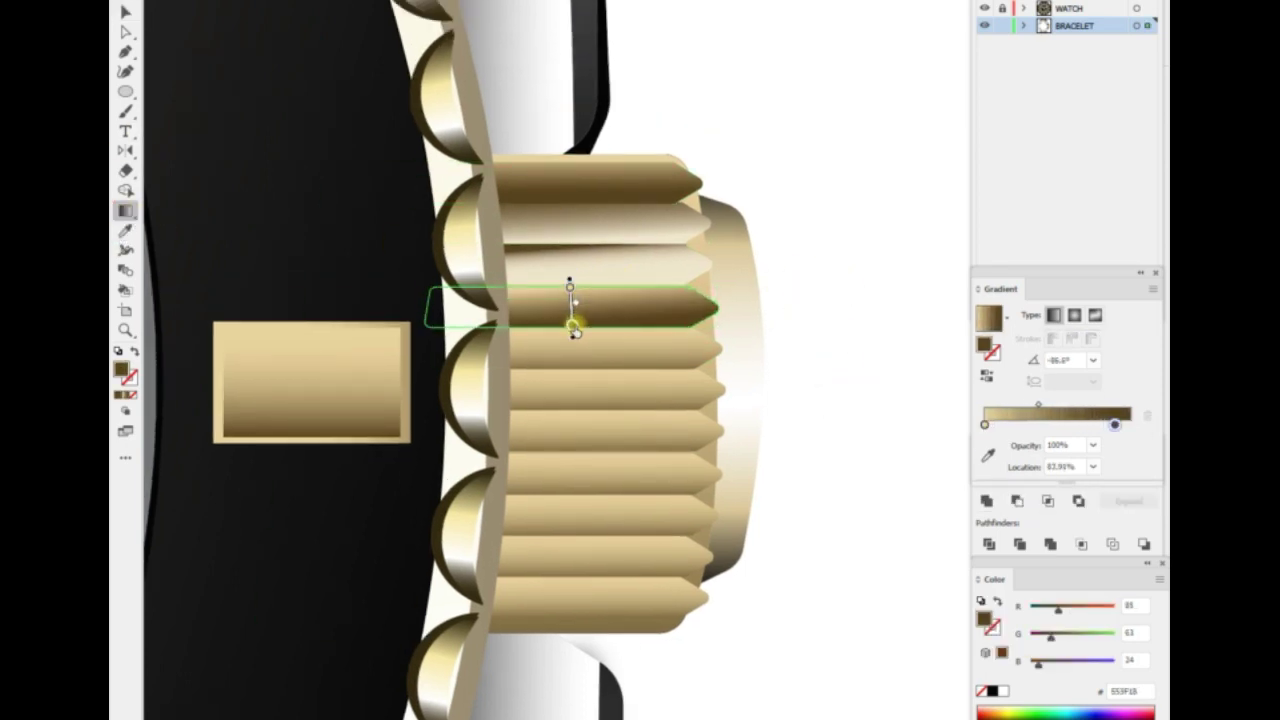
{"action": "scroll", "coordinate": [829, 307], "scroll_direction": "down", "scroll_amount": 3}
{"action": "scroll", "coordinate": [829, 307], "scroll_direction": "up", "scroll_amount": 2}
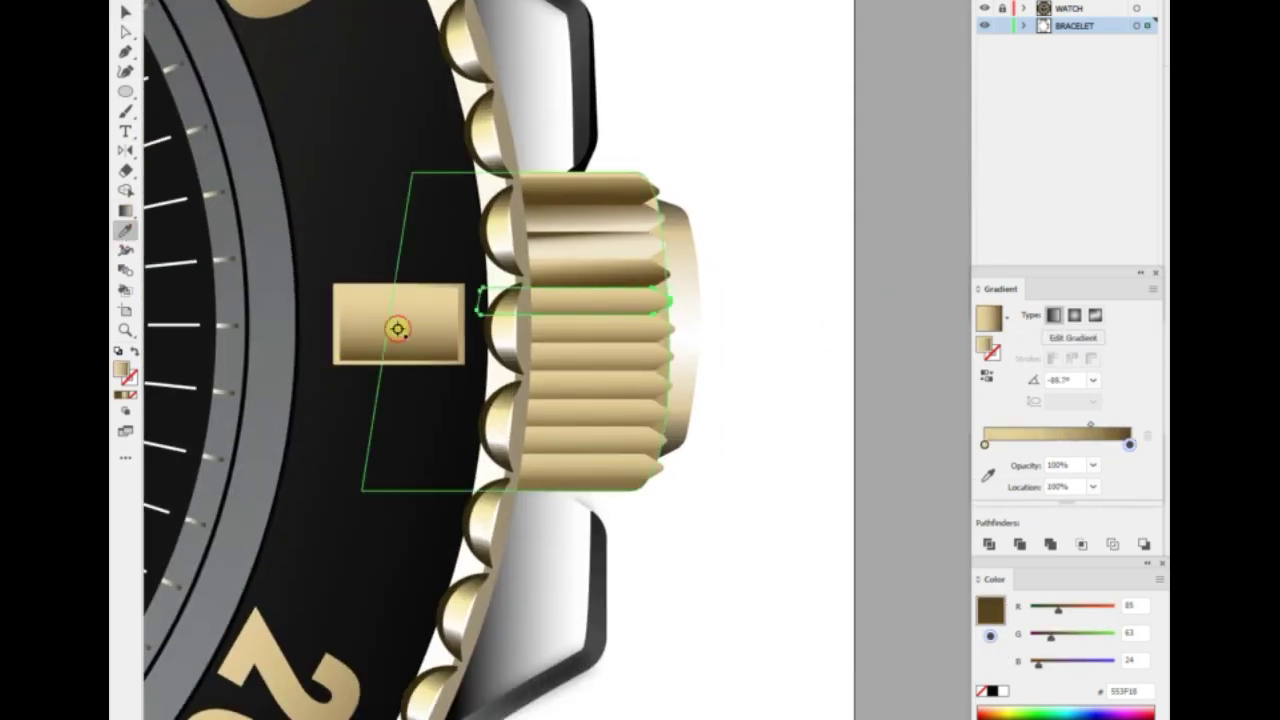
{"action": "key", "text": "v"}
{"action": "scroll", "coordinate": [531, 240], "scroll_direction": "up", "scroll_amount": 3}
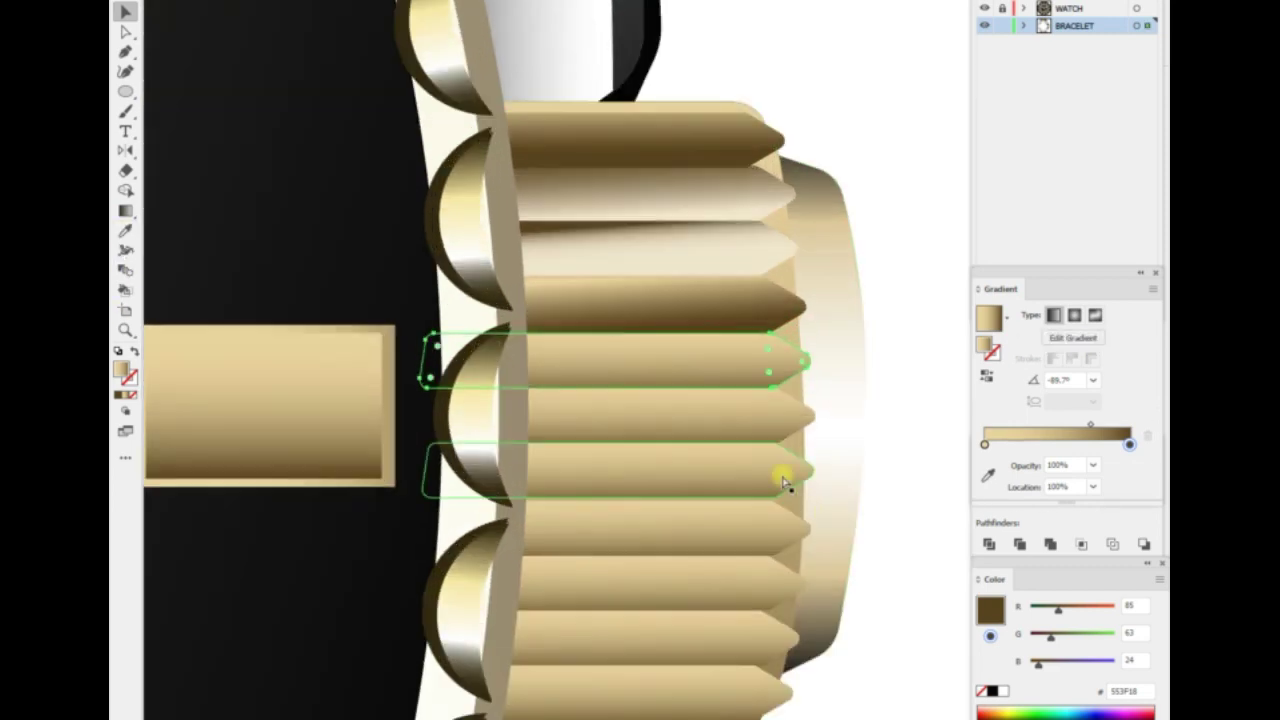
{"action": "scroll", "coordinate": [686, 337], "scroll_direction": "down", "scroll_amount": 3}
{"action": "left_click", "coordinate": [223, 380]}
{"action": "scroll", "coordinate": [863, 507], "scroll_direction": "up", "scroll_amount": 3}
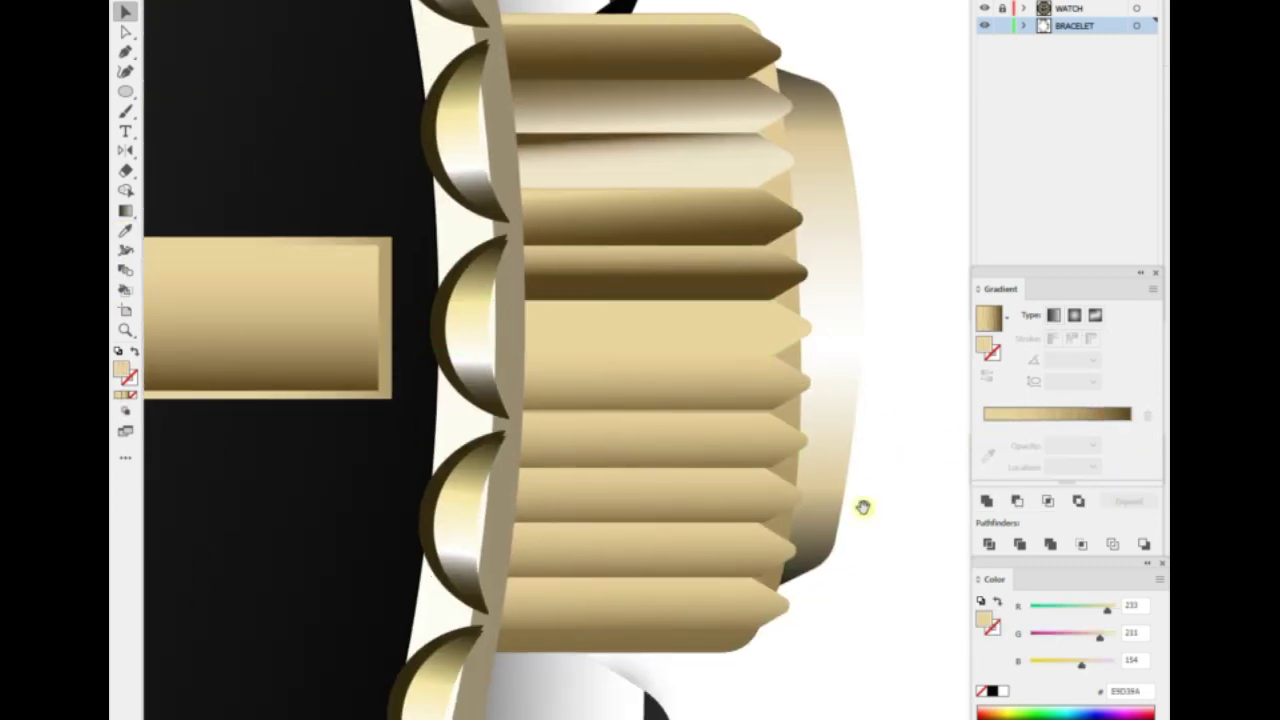
{"action": "double_click", "coordinate": [124, 378]}
{"action": "left_click", "coordinate": [972, 57]}
Shade the three lower crown bands with vertical gold gradients.
{"action": "left_click", "coordinate": [731, 371]}
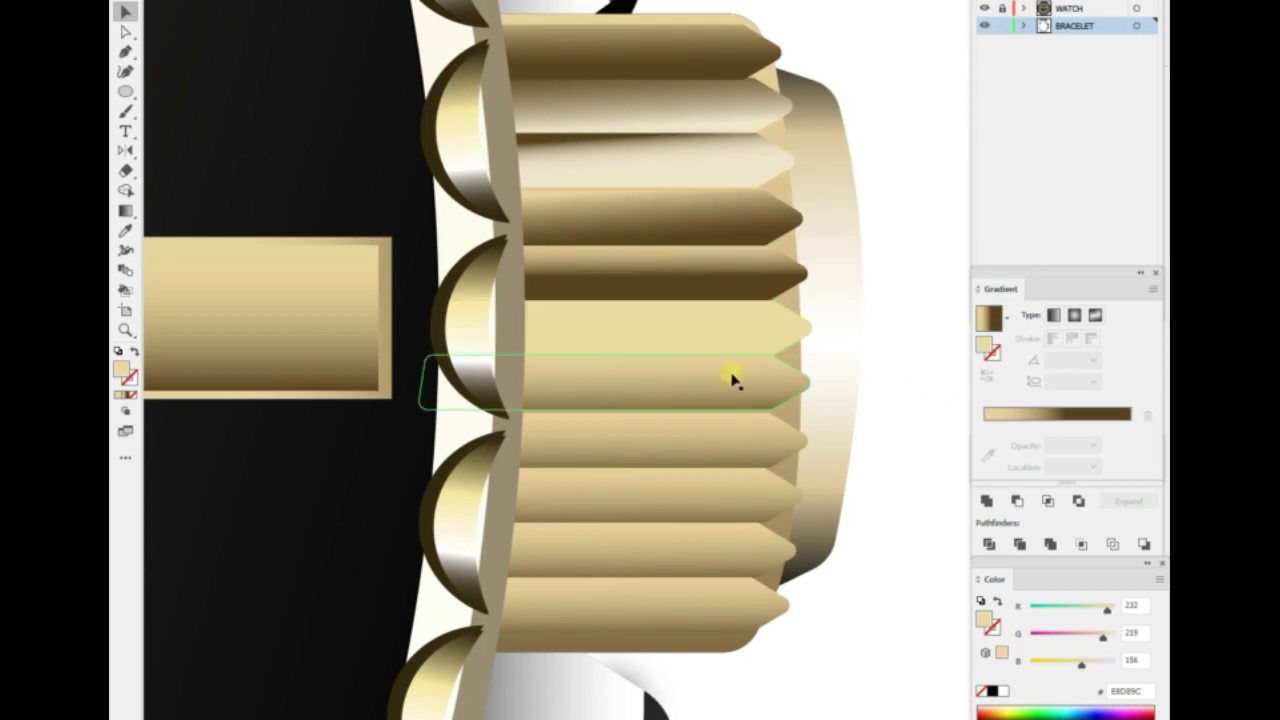
{"action": "key", "text": "g"}
{"action": "left_click", "coordinate": [614, 440]}
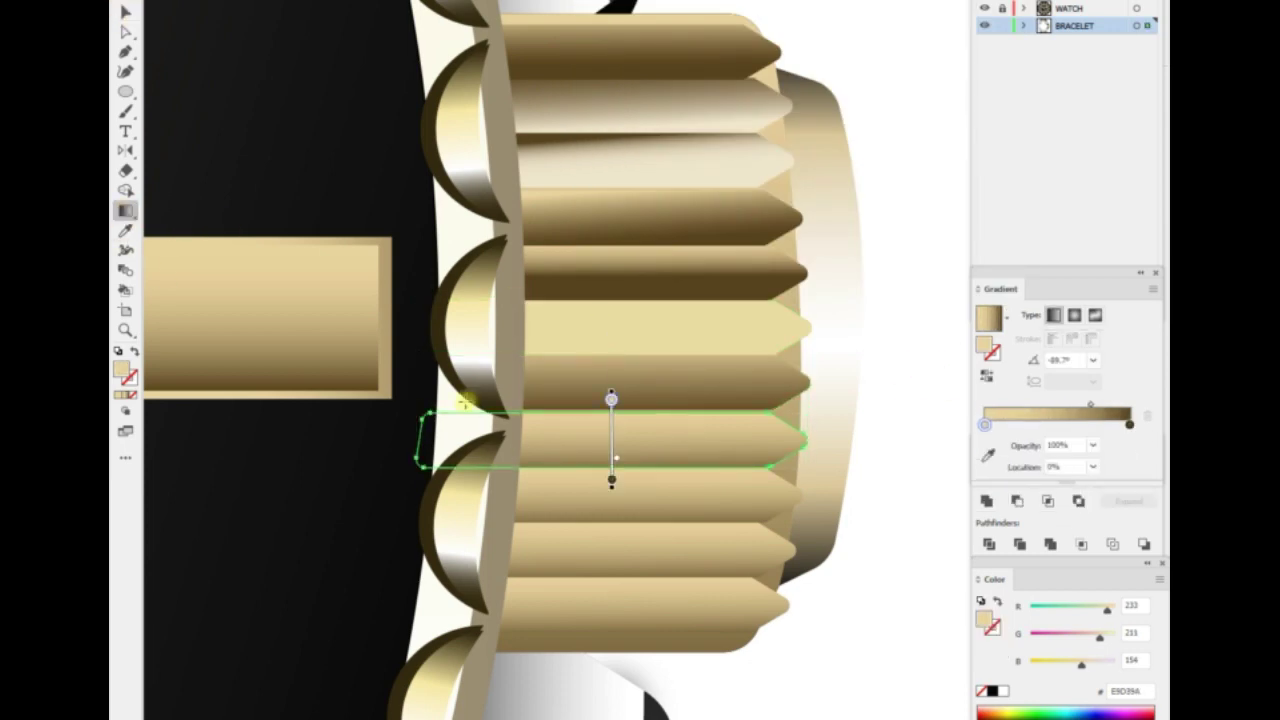
{"action": "key", "text": "v"}
{"action": "left_click", "coordinate": [675, 508]}
{"action": "key", "text": "g"}
{"action": "scroll", "coordinate": [610, 470], "scroll_direction": "down", "scroll_amount": 2}
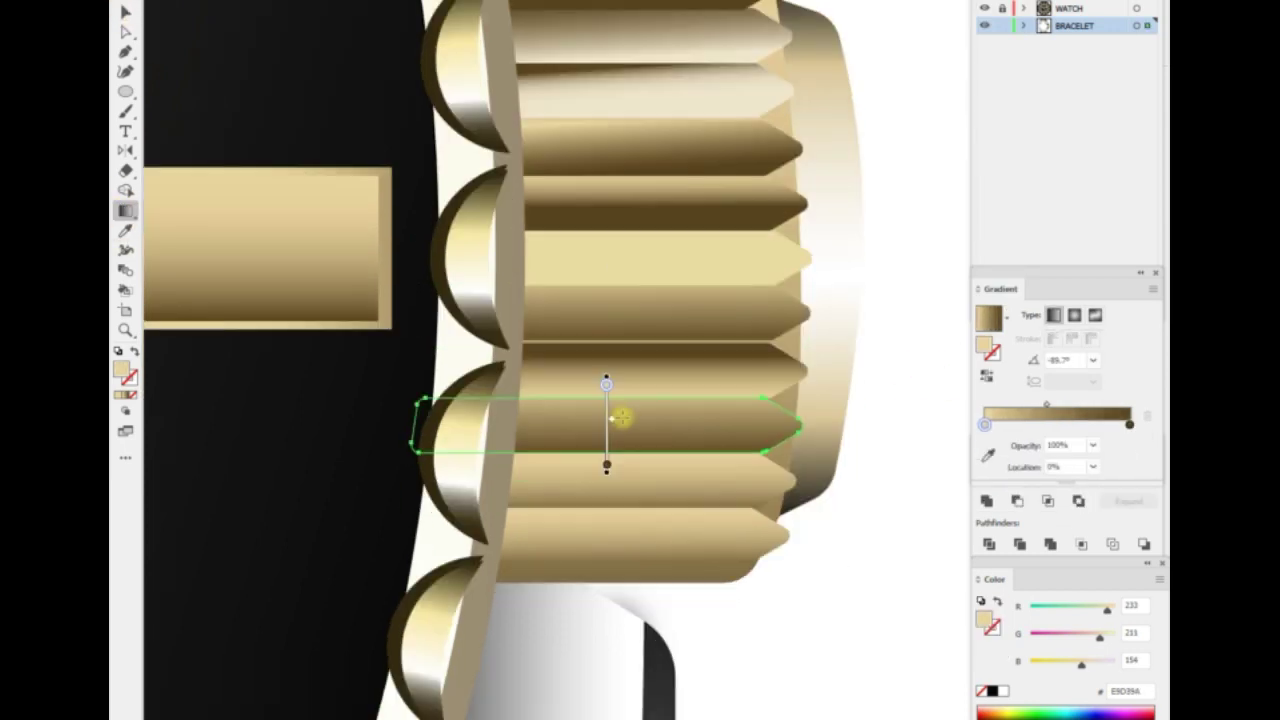
{"action": "mouse_move", "coordinate": [612, 412]}
{"action": "left_mouse_down"}
{"action": "mouse_move", "coordinate": [635, 493]}
{"action": "mouse_move", "coordinate": [594, 575]}
{"action": "left_mouse_up"}
{"action": "left_click", "coordinate": [625, 530]}
{"action": "key", "text": "g"}
Zoom out and back in to check the shaded crown on the watch.
{"action": "key", "text": "v"}
{"action": "left_click", "coordinate": [780, 457]}
{"action": "key", "text": "ctrl+minus"}
{"action": "key", "text": "ctrl+minus"}
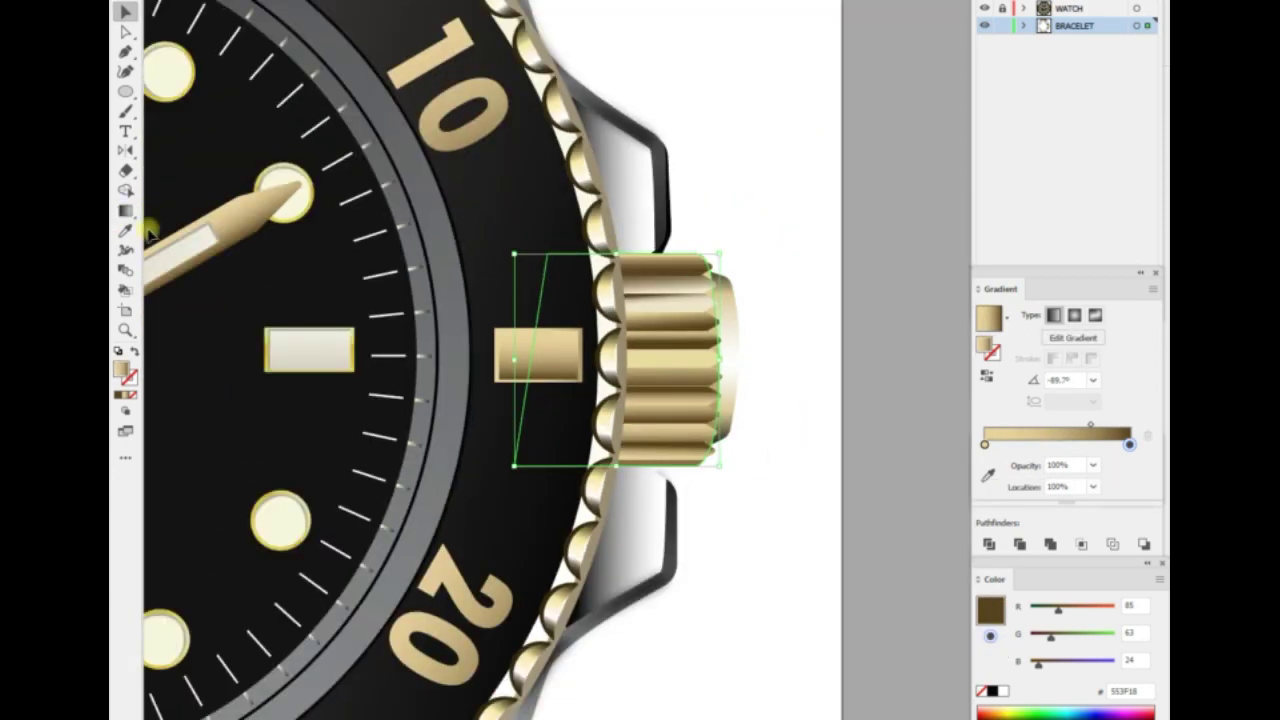
{"action": "left_click", "coordinate": [780, 457]}
{"action": "scroll", "coordinate": [765, 420], "scroll_direction": "up", "scroll_amount": 2}
{"action": "key", "text": "ctrl+plus"}
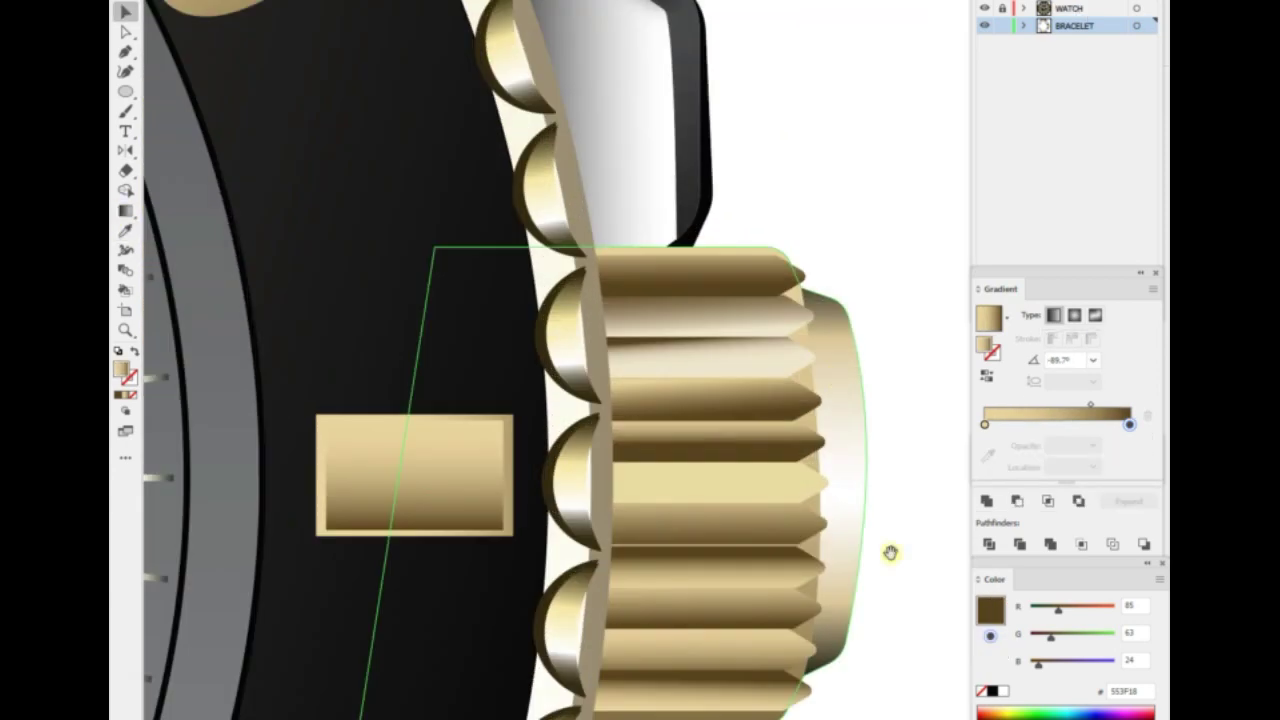
{"action": "left_click", "coordinate": [706, 451]}
{"action": "left_click", "coordinate": [820, 482]}
{"action": "key", "text": "ctrl+0"}
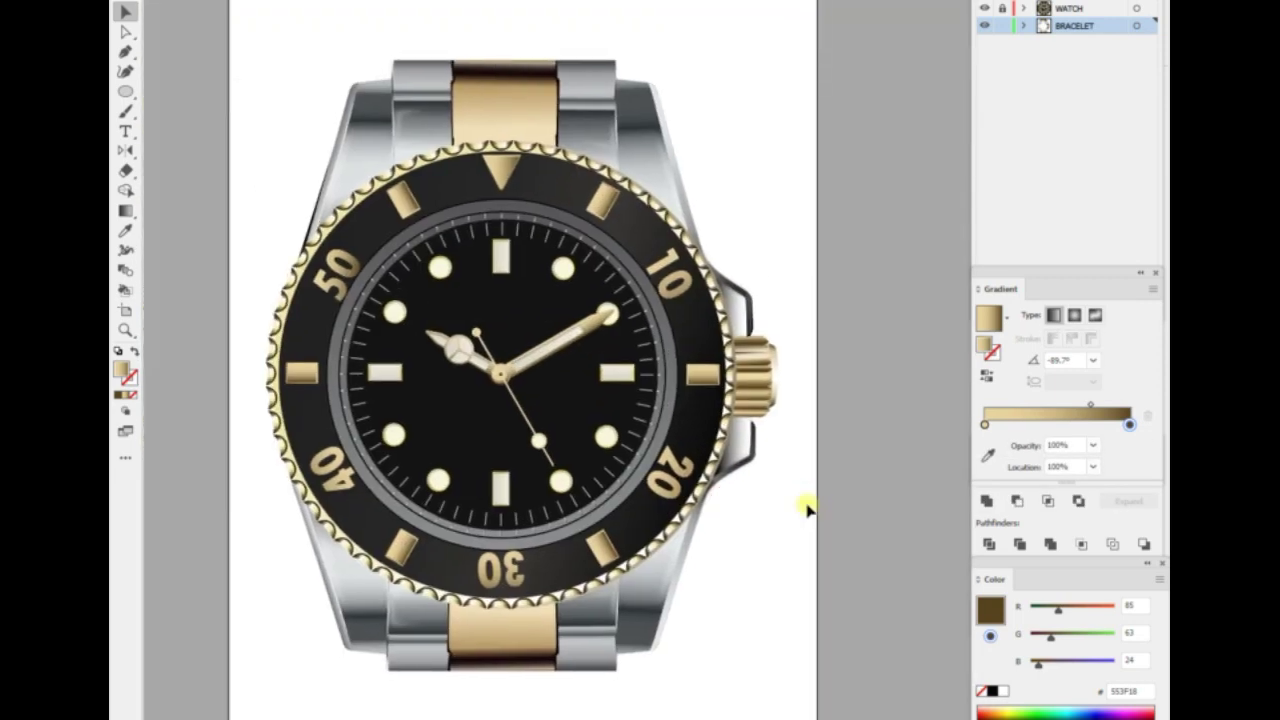
{"action": "key", "text": "ctrl+plus"}
Inspect the case part beside the crown and zoom out to the whole watch.
{"action": "scroll", "coordinate": [823, 297], "scroll_direction": "up", "scroll_amount": 2}
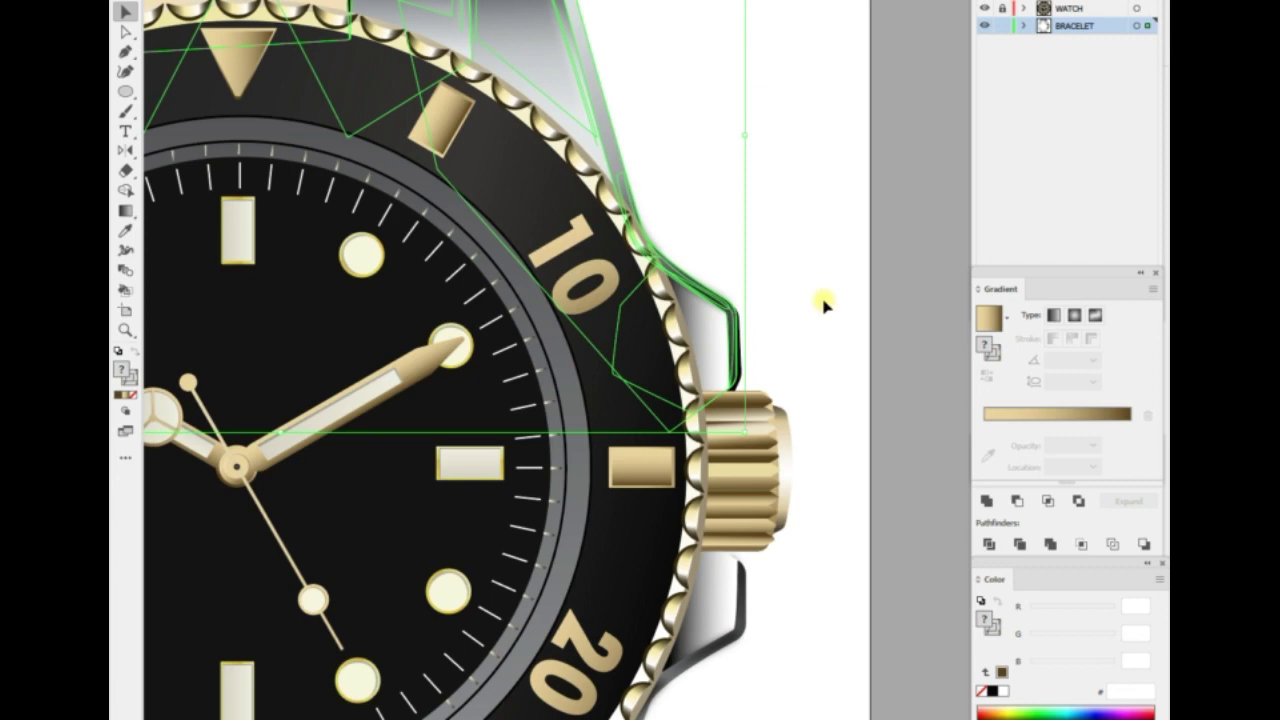
{"action": "left_click", "coordinate": [703, 350]}
{"action": "left_click", "coordinate": [843, 463]}
{"action": "key", "text": "ctrl+0"}
{"action": "scroll", "coordinate": [846, 500], "scroll_direction": "up", "scroll_amount": 2}
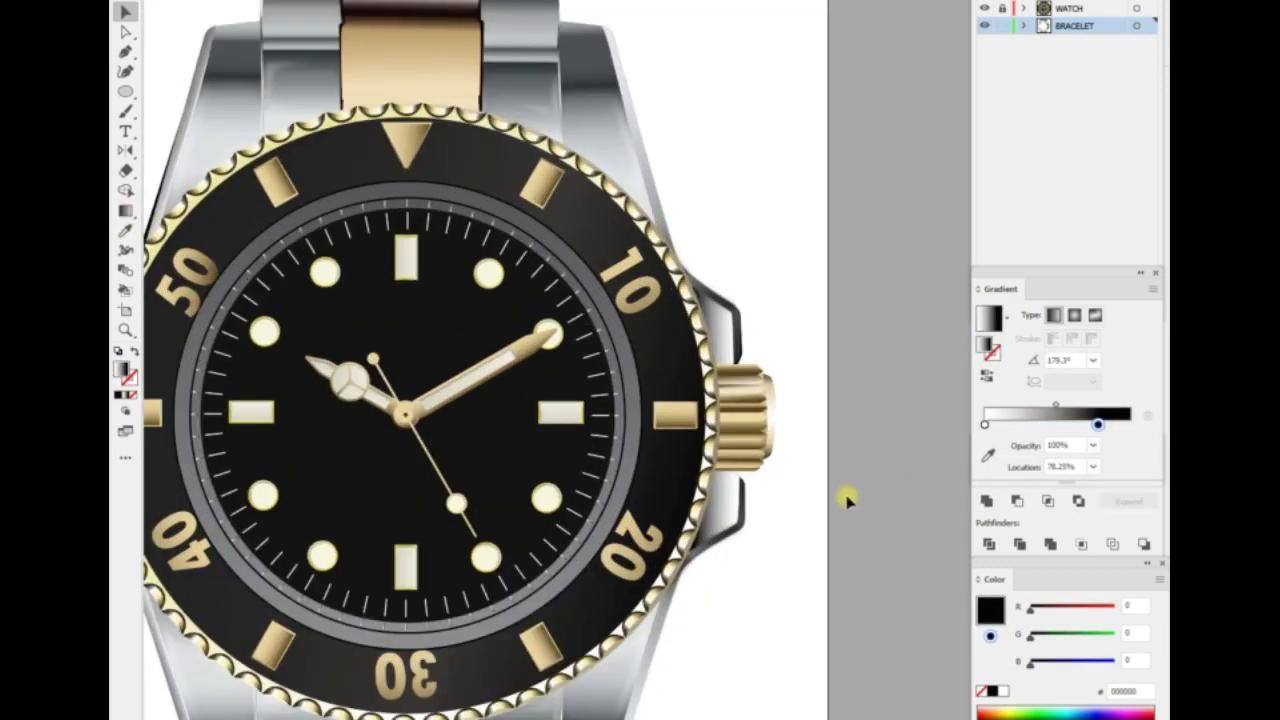
{"action": "scroll", "coordinate": [846, 500], "scroll_direction": "up", "scroll_amount": 2}
{"action": "scroll", "coordinate": [809, 497], "scroll_direction": "up", "scroll_amount": 2}
{"action": "scroll", "coordinate": [823, 557], "scroll_direction": "up", "scroll_amount": 1}
Redraw the lower lug's gradient vertically and add a transparent white stop.
{"action": "key", "text": "p"}
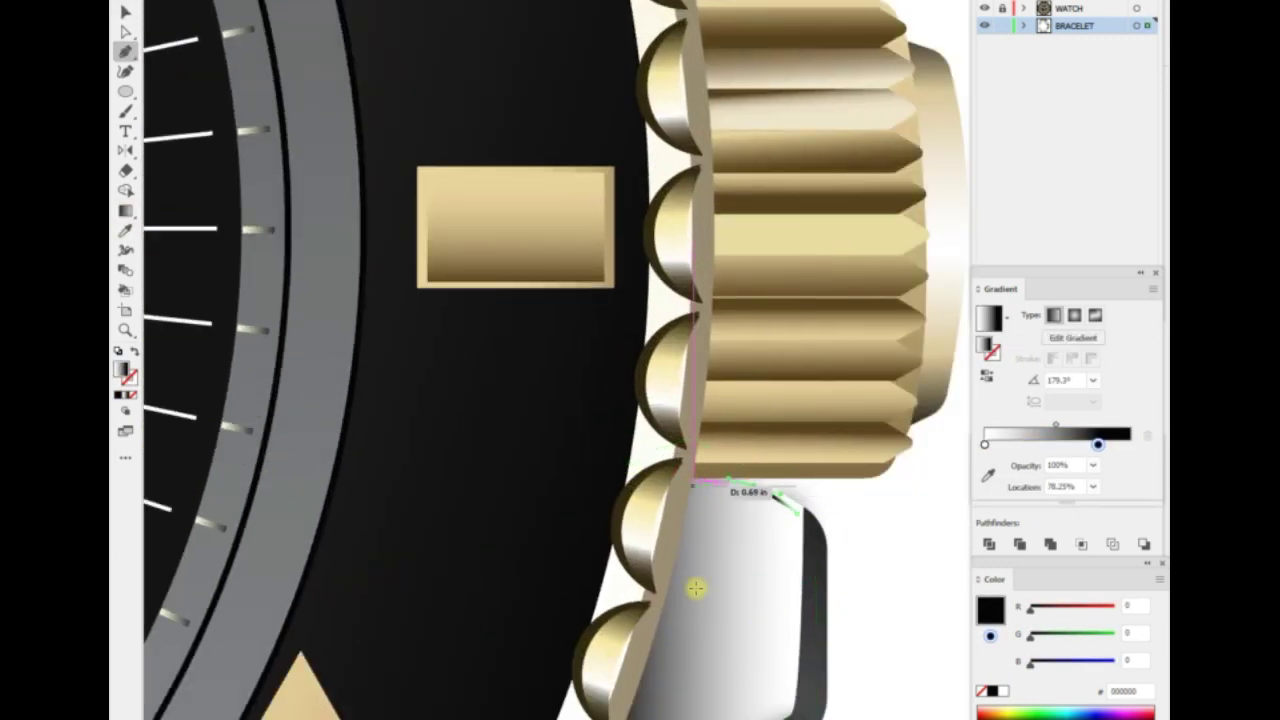
{"action": "left_click", "coordinate": [594, 507], "text": "ctrl"}
{"action": "key", "text": "g"}
{"action": "left_click_drag", "start_coordinate": [681, 622], "coordinate": [692, 440]}
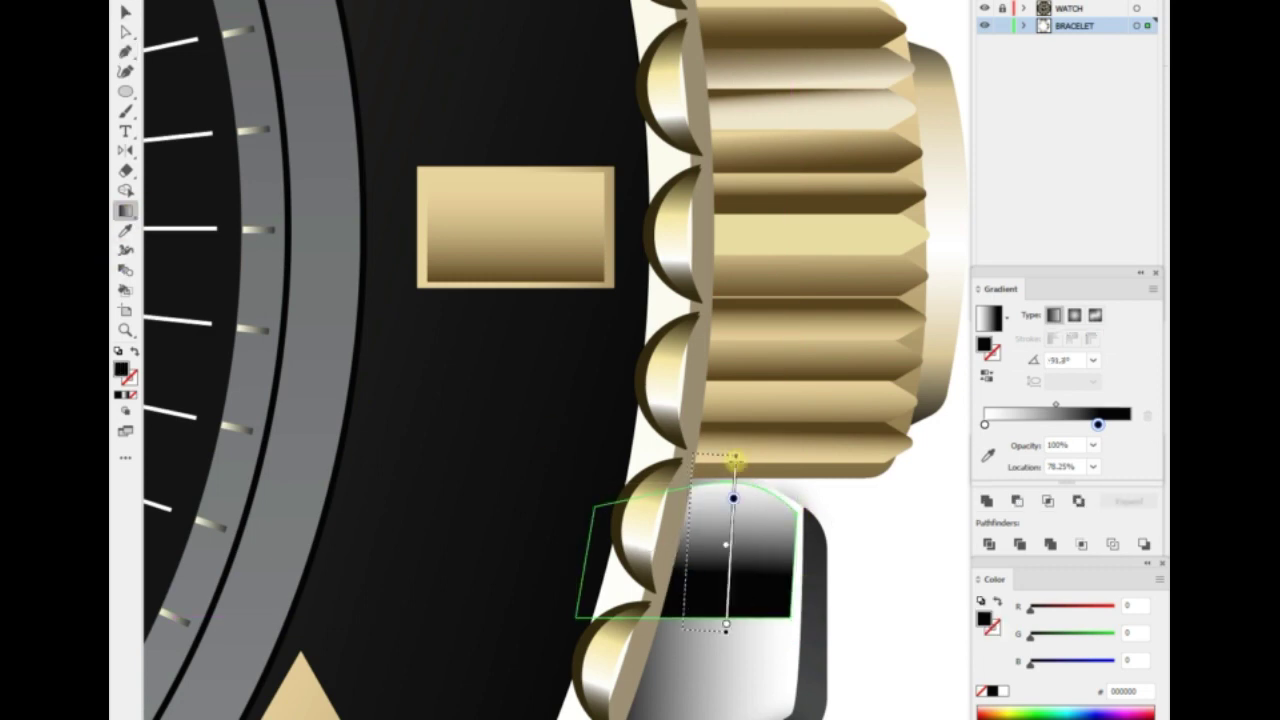
{"action": "left_click", "coordinate": [984, 424]}
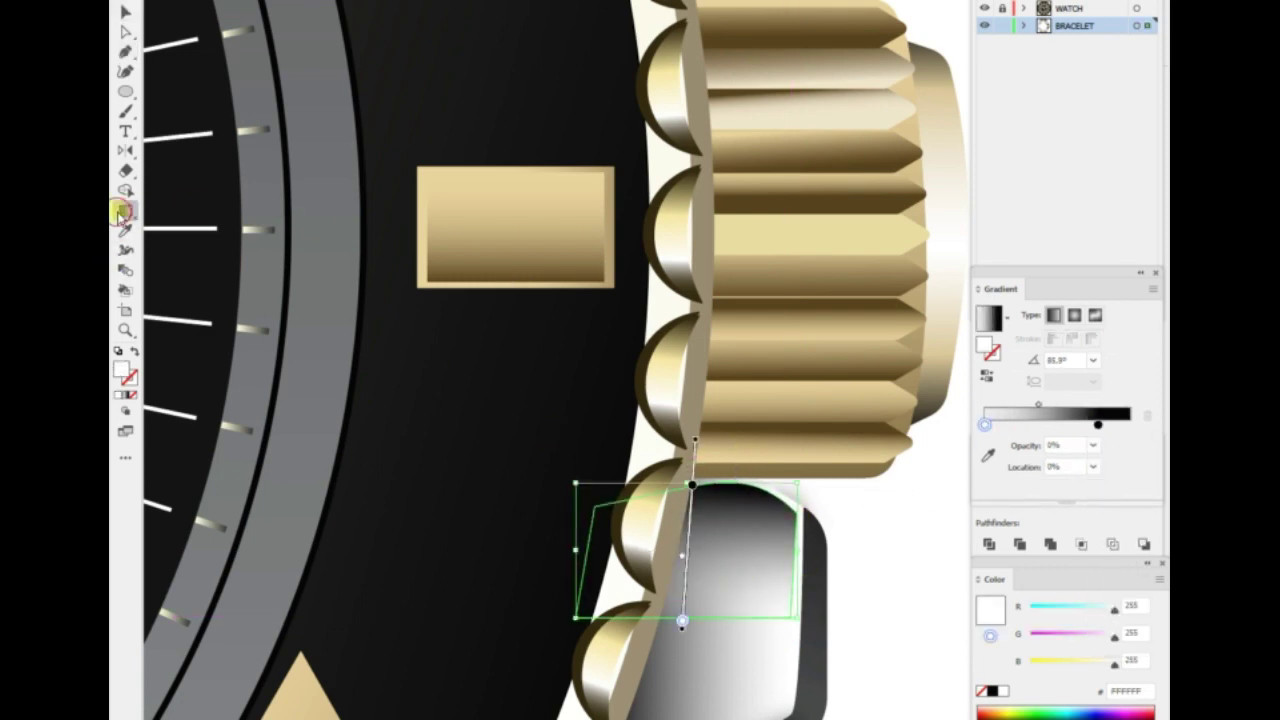
{"action": "mouse_move", "coordinate": [681, 622]}
{"action": "left_mouse_down"}
{"action": "mouse_move", "coordinate": [690, 585]}
{"action": "mouse_move", "coordinate": [871, 563]}
{"action": "left_mouse_up"}
{"action": "scroll", "coordinate": [871, 563], "scroll_direction": "down", "scroll_amount": 5}
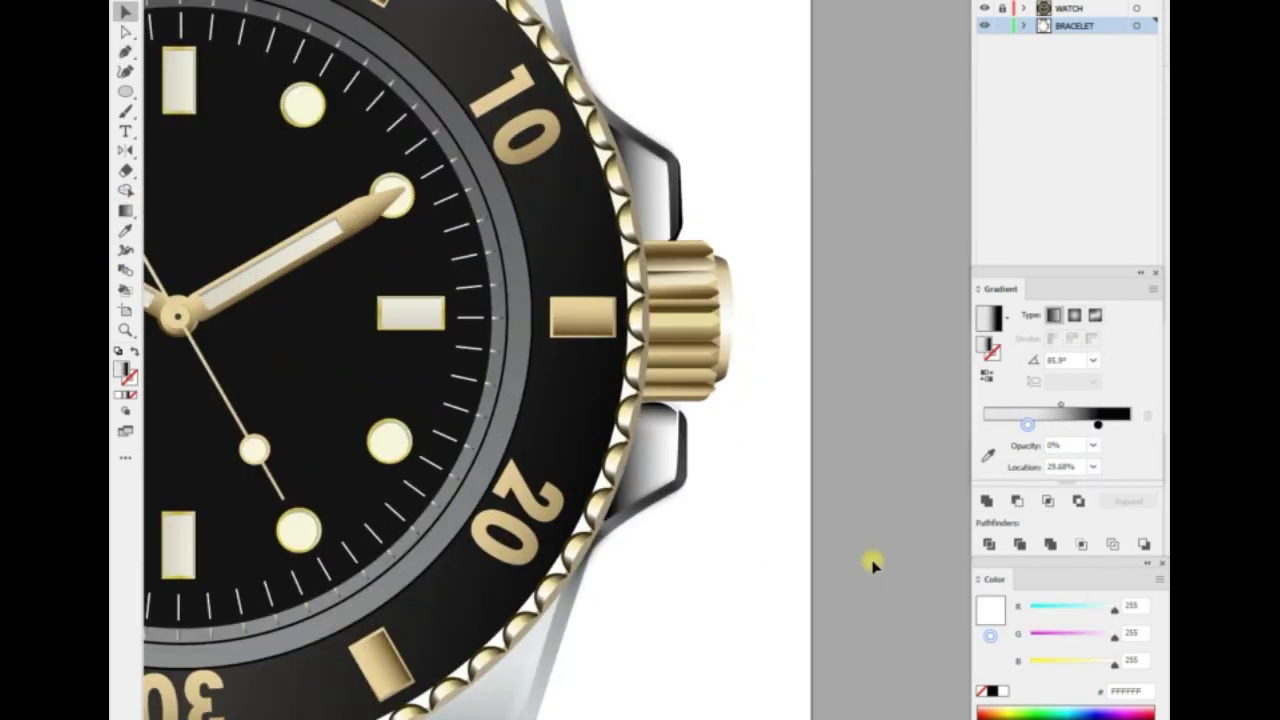
{"action": "scroll", "coordinate": [871, 563], "scroll_direction": "up", "scroll_amount": 5}
{"action": "scroll", "coordinate": [871, 563], "scroll_direction": "up", "scroll_amount": 5}
Draw a highlight strip on the upper lug with a white-to-black gradient, black at 50% opacity.
{"action": "key", "text": "p"}
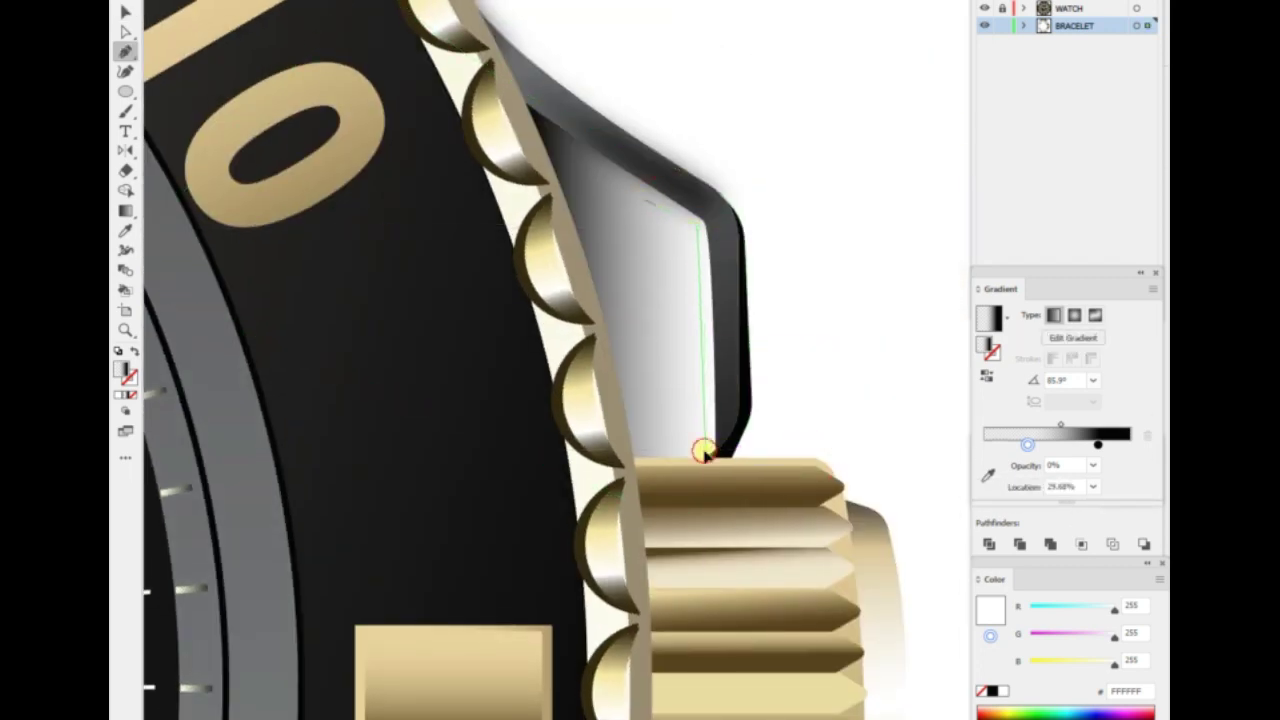
{"action": "left_click", "coordinate": [703, 450]}
{"action": "left_click", "coordinate": [648, 448]}
{"action": "left_click", "coordinate": [648, 212]}
{"action": "key", "text": "g"}
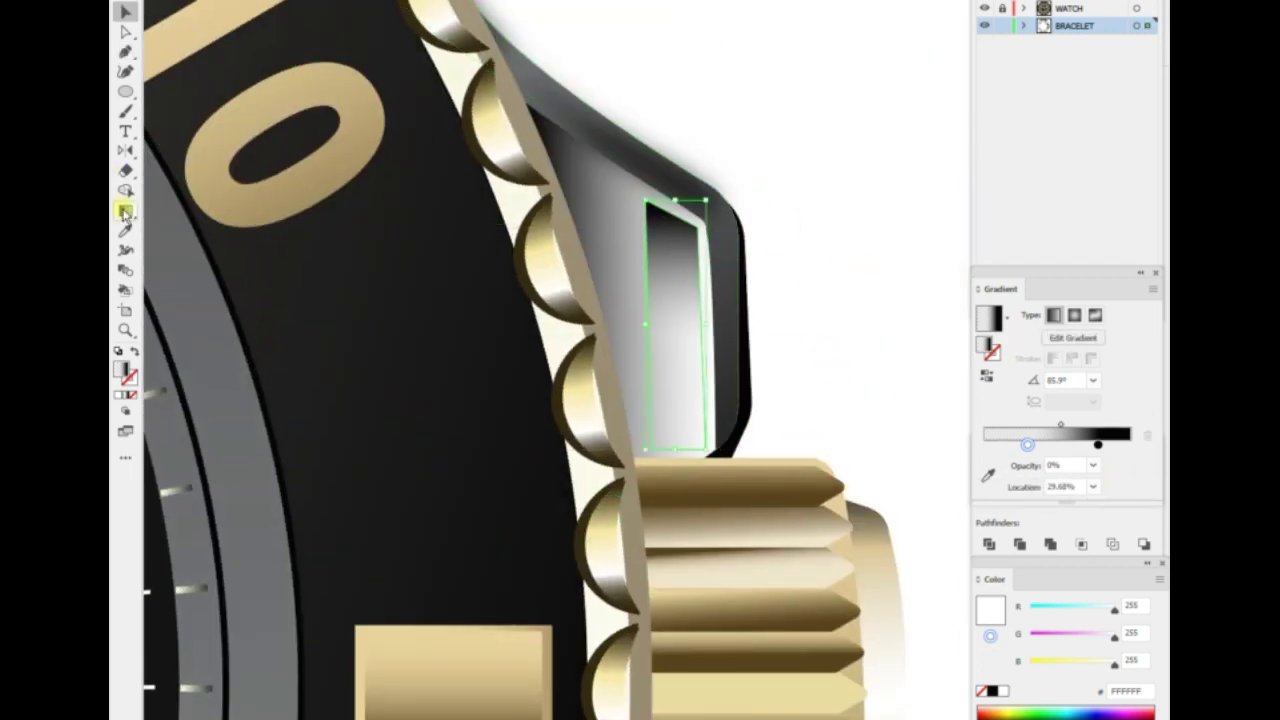
{"action": "left_click_drag", "start_coordinate": [684, 195], "coordinate": [666, 450]}
{"action": "left_click_drag", "start_coordinate": [672, 371], "coordinate": [666, 448]}
{"action": "left_click", "coordinate": [1098, 425]}
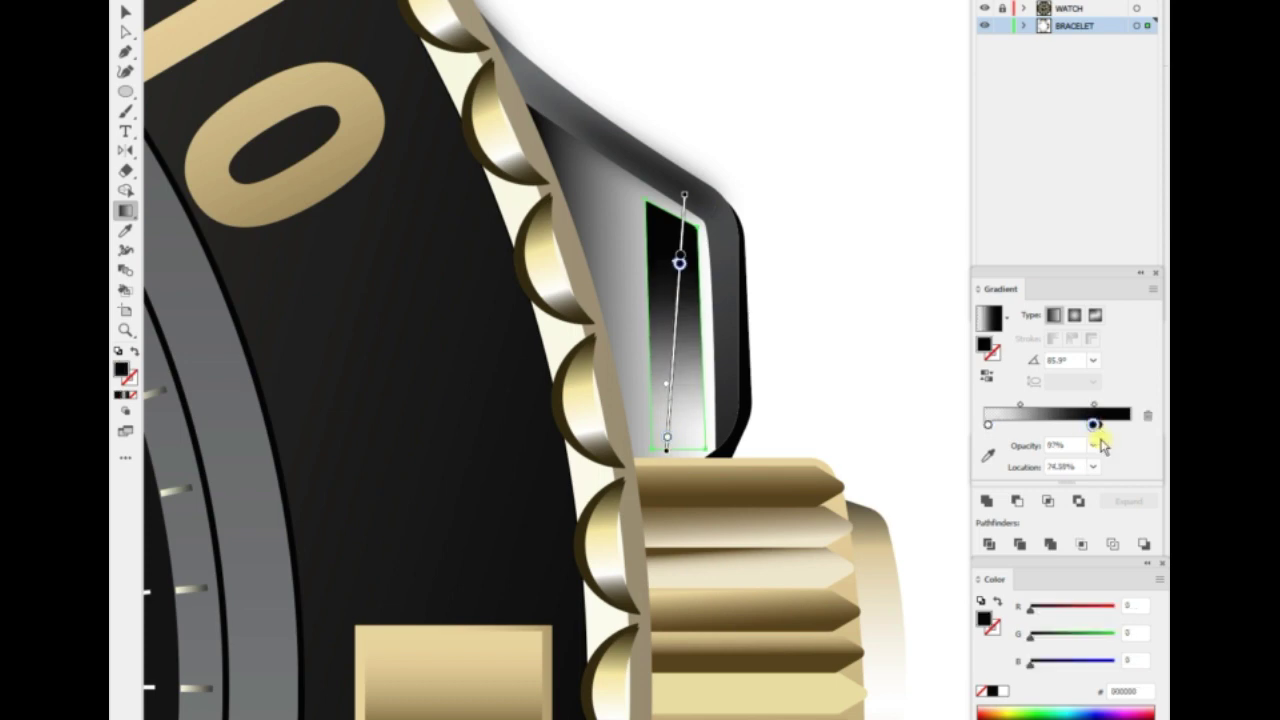
{"action": "left_click", "coordinate": [1093, 465]}
{"action": "left_click", "coordinate": [1115, 555]}
Check the strip against the case shape and zoom out to the whole watch.
{"action": "left_click", "coordinate": [820, 228], "text": "ctrl"}
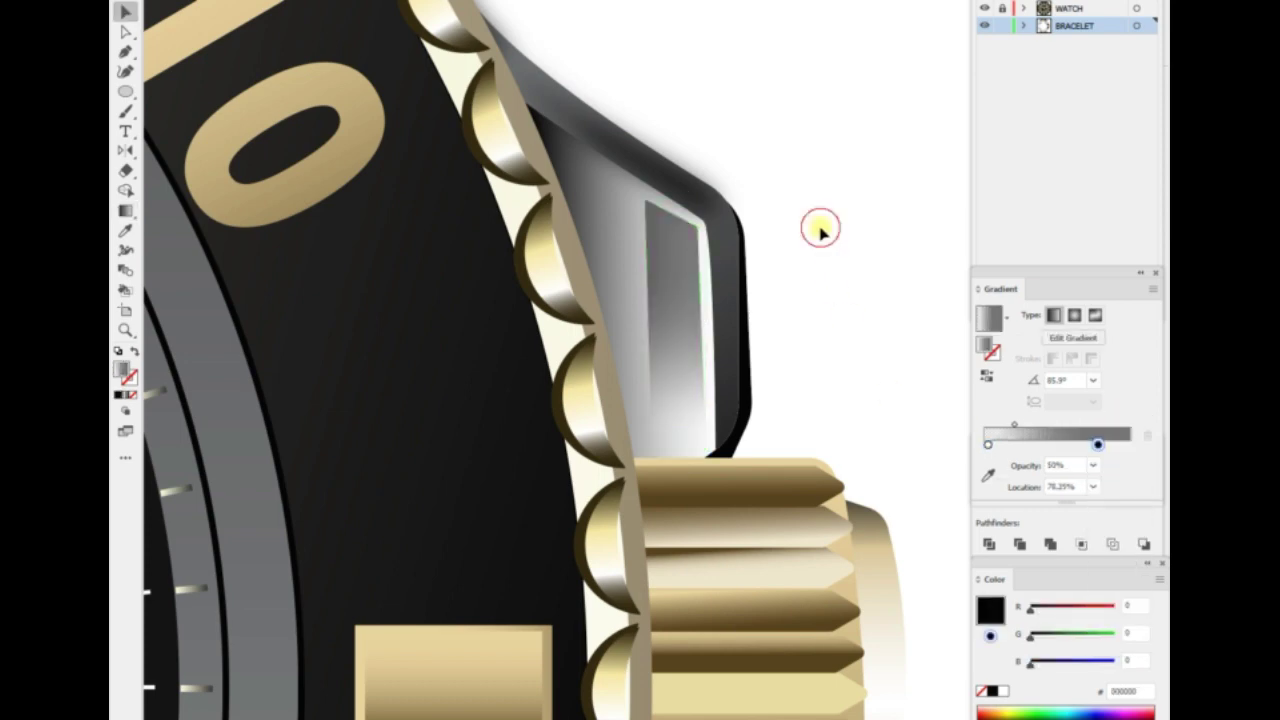
{"action": "left_click", "coordinate": [714, 300]}
{"action": "left_click", "coordinate": [837, 294]}
{"action": "key", "text": "ctrl+0"}
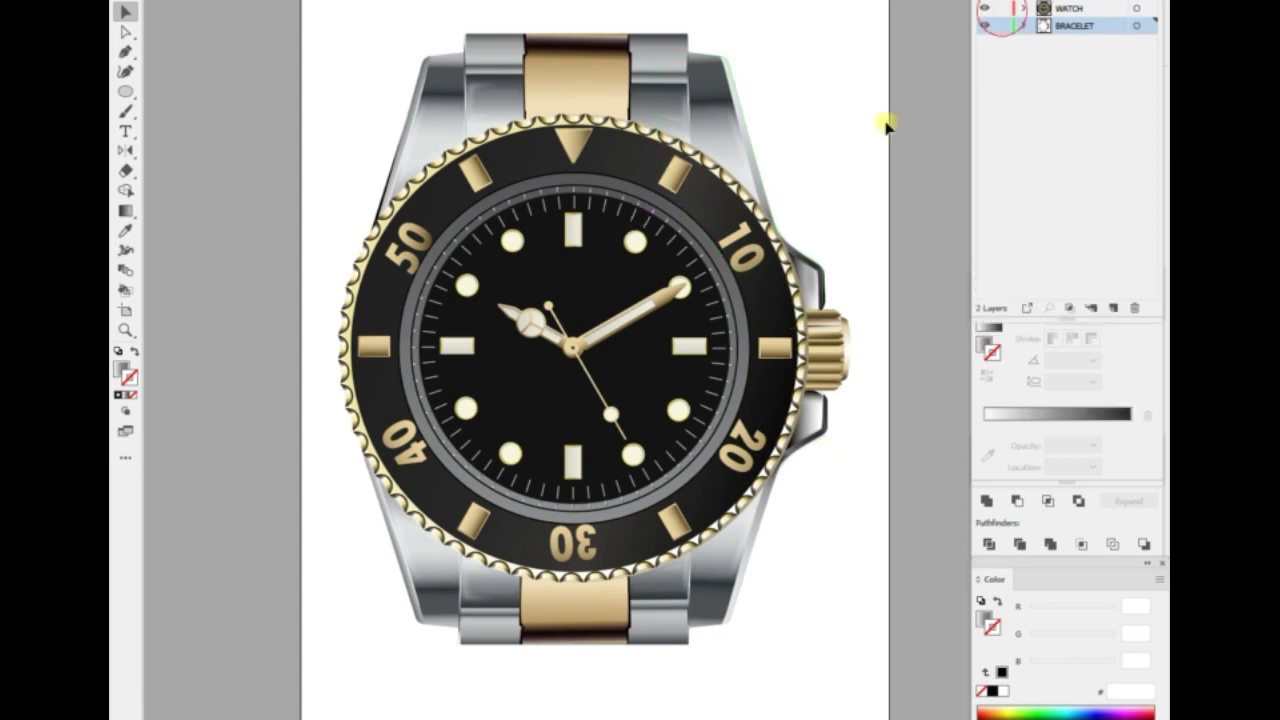
Bring a copy of the dial circle to the front with default white fill.
{"action": "left_click", "coordinate": [605, 280]}
{"action": "key", "text": "Return"}
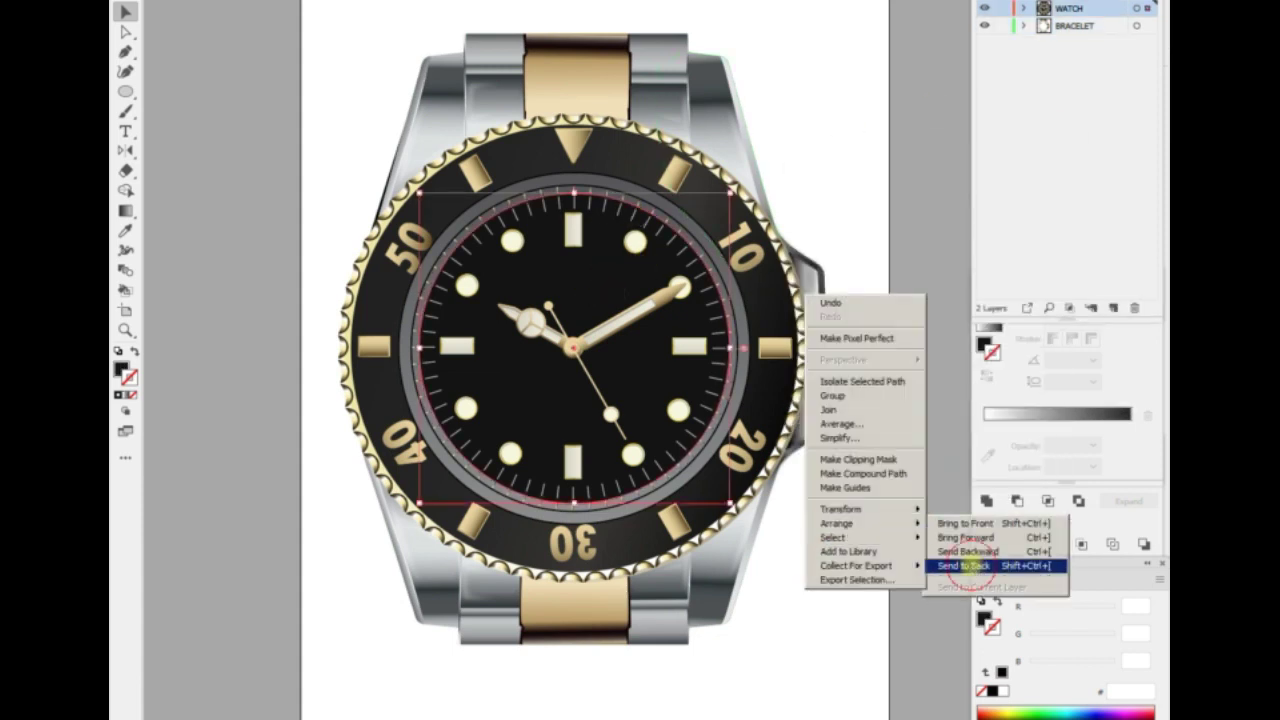
{"action": "left_click", "coordinate": [945, 569]}
{"action": "right_click", "coordinate": [880, 243]}
{"action": "left_click", "coordinate": [1060, 477]}
{"action": "key", "text": "d"}
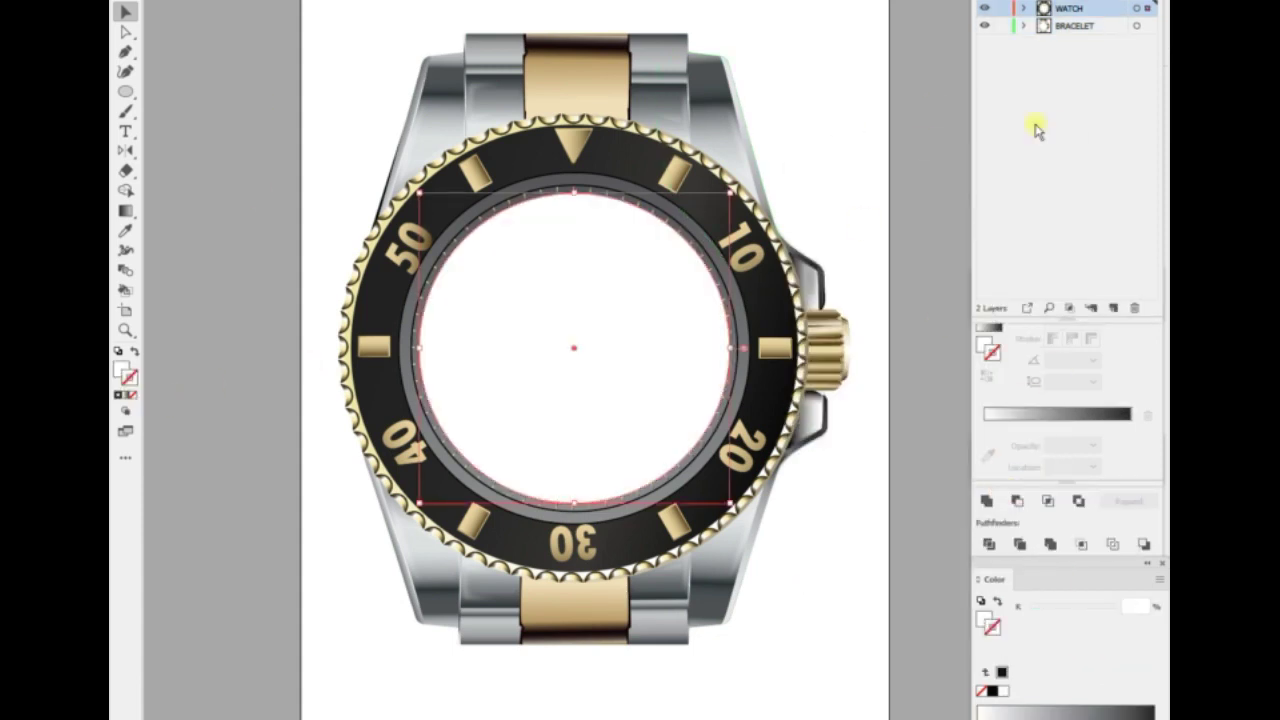
Fill the dial copy with a radial white gradient, centre stop at 40% opacity.
{"action": "key", "text": "ctrl+F9"}
{"action": "left_click", "coordinate": [125, 394]}
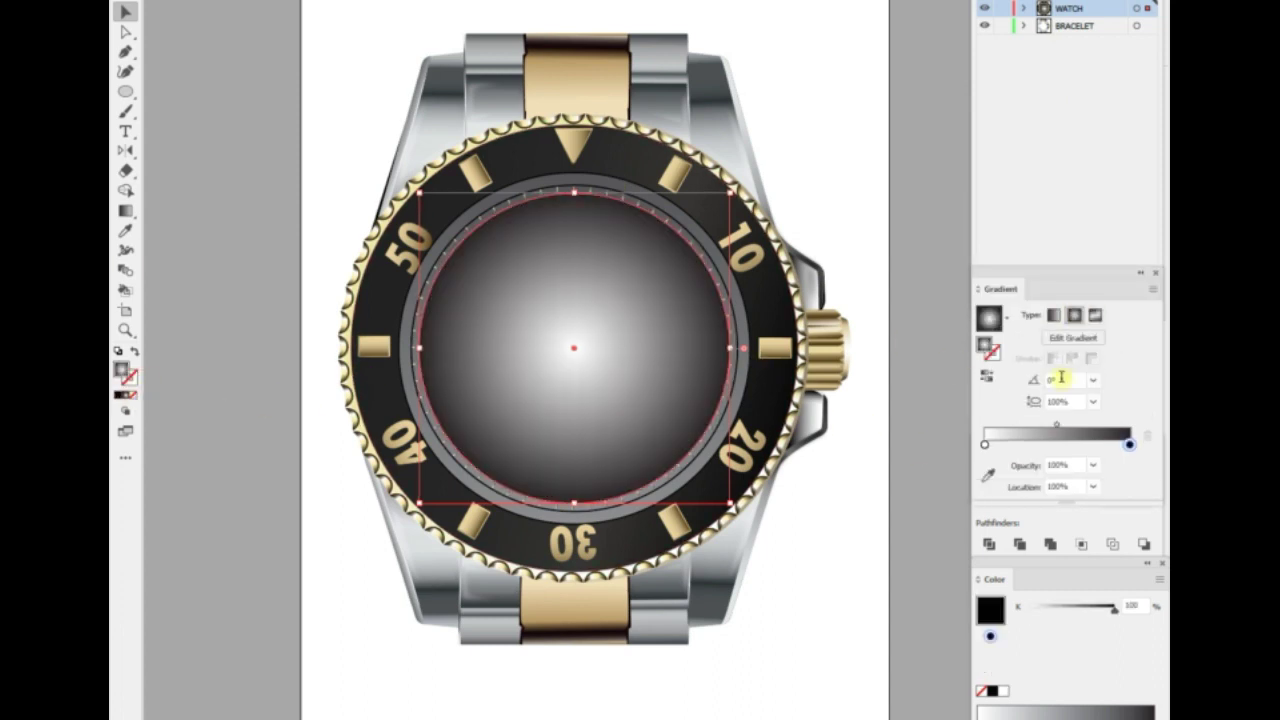
{"action": "key", "text": "g"}
{"action": "left_click", "coordinate": [1004, 691]}
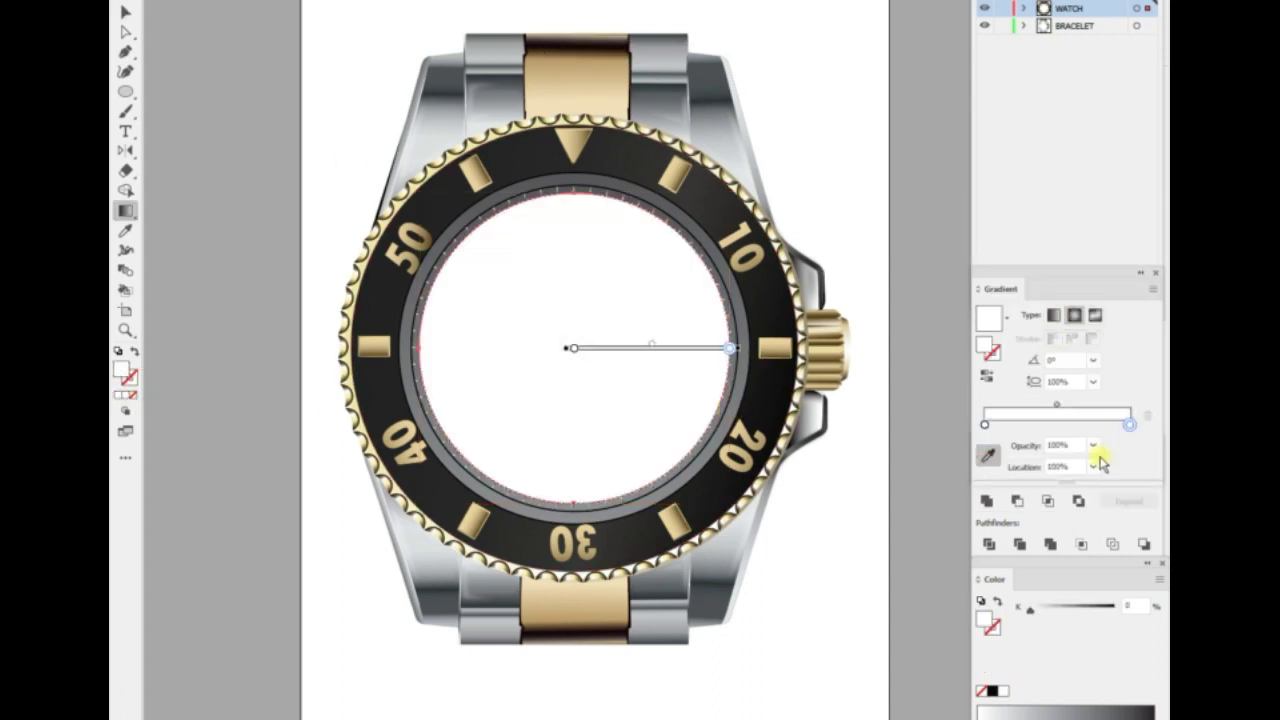
{"action": "left_click", "coordinate": [1097, 448]}
{"action": "left_click", "coordinate": [1113, 462]}
{"action": "left_click", "coordinate": [985, 424]}
{"action": "left_click", "coordinate": [1097, 448]}
{"action": "left_click", "coordinate": [1113, 535]}
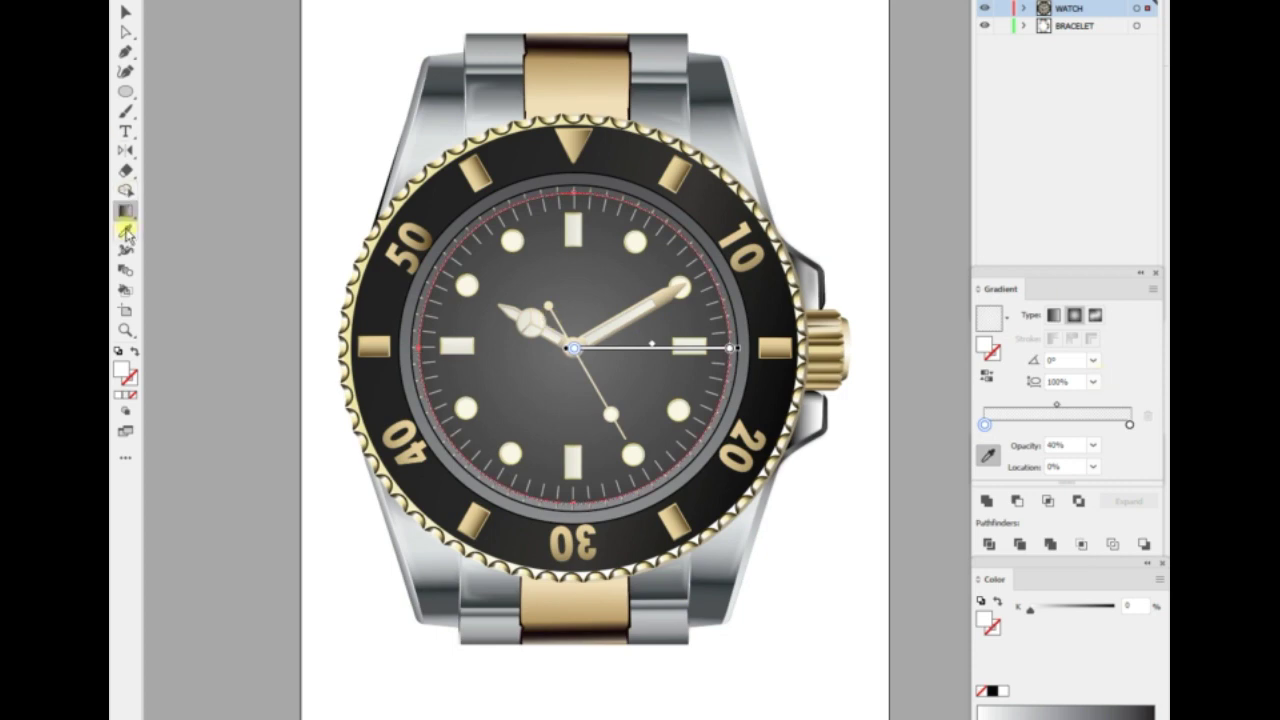
Shift the radial highlight toward the upper right and lower its stop opacity.
{"action": "left_click_drag", "start_coordinate": [614, 343], "coordinate": [662, 277]}
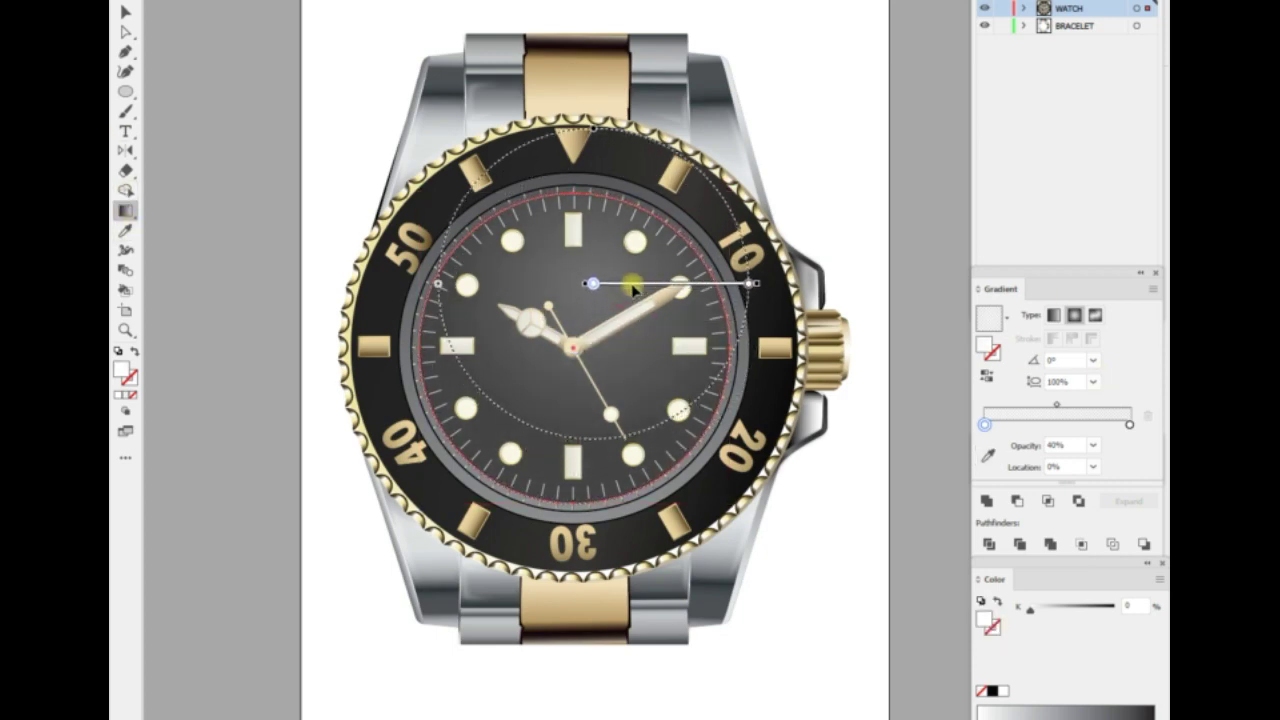
{"action": "left_click", "coordinate": [1093, 445]}
{"action": "left_click", "coordinate": [1110, 490]}
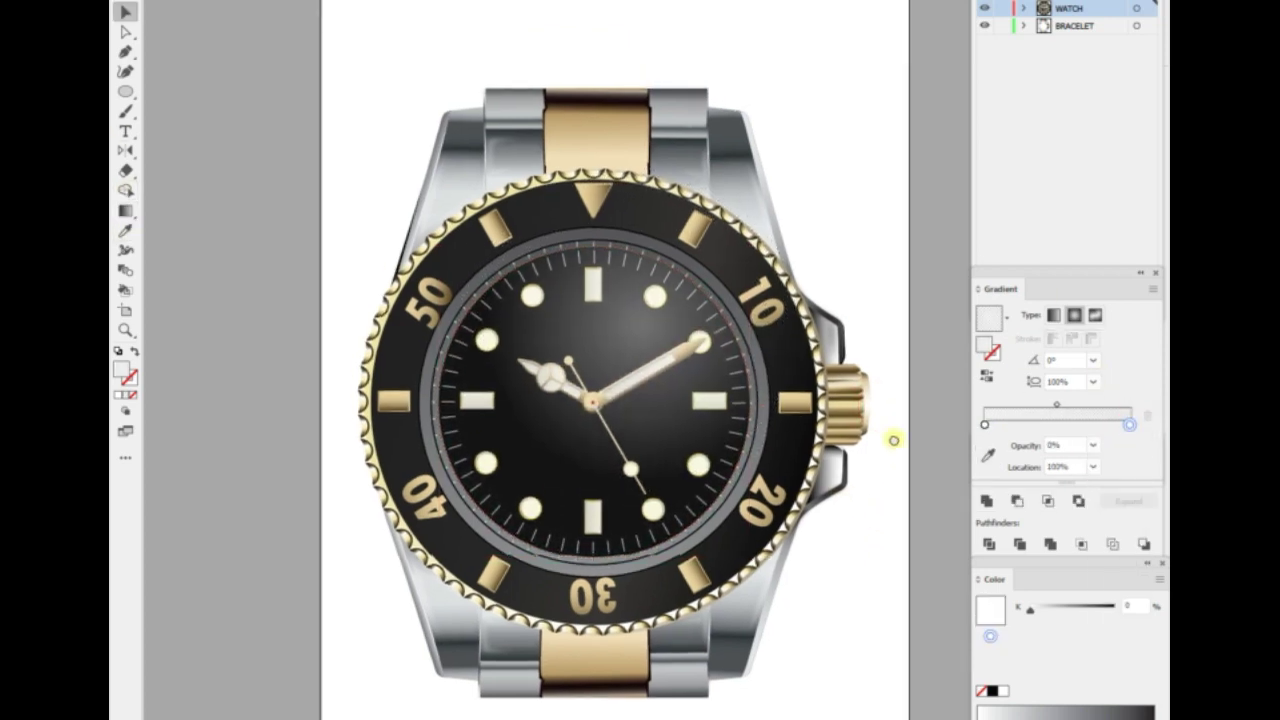
{"action": "left_click", "coordinate": [985, 424]}
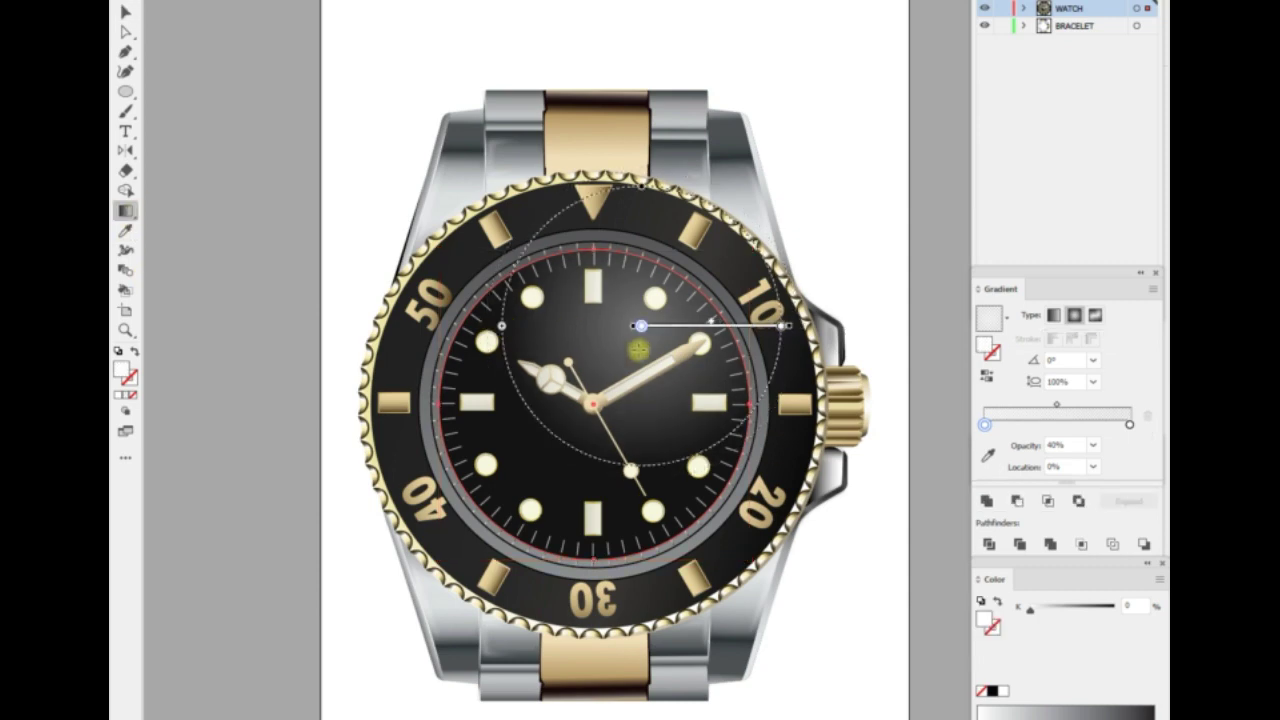
{"action": "left_click_drag", "start_coordinate": [612, 296], "coordinate": [737, 299]}
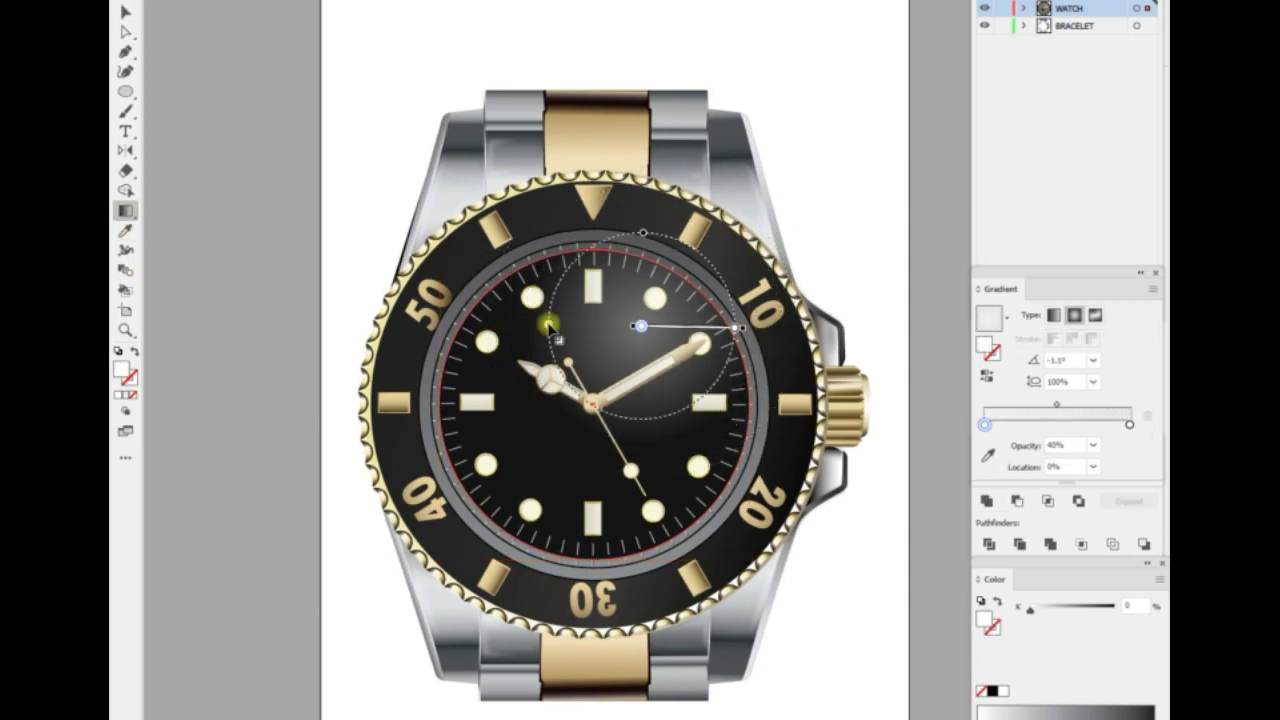
Make a 180°-rotated copy of the highlight circle, then undo it.
{"action": "key", "text": "v"}
{"action": "left_click", "coordinate": [700, 300]}
{"action": "right_click", "coordinate": [626, 318]}
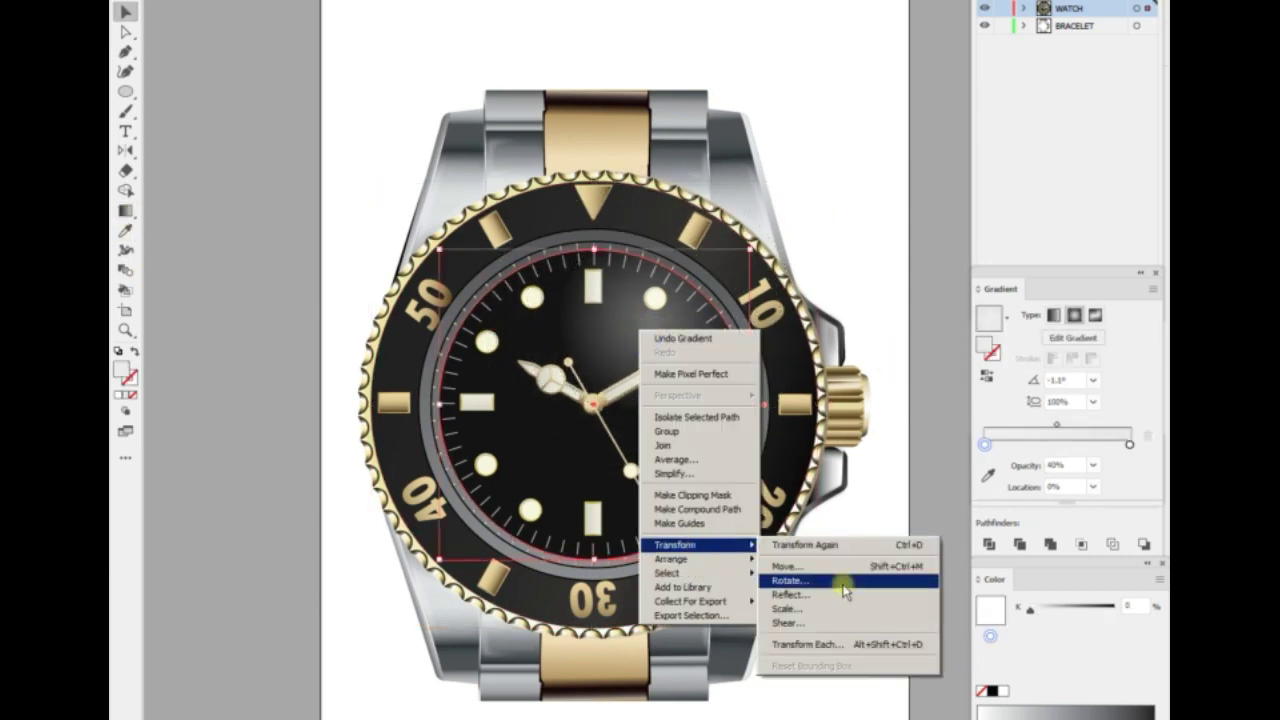
{"action": "left_click", "coordinate": [786, 577]}
{"action": "left_click", "coordinate": [830, 397]}
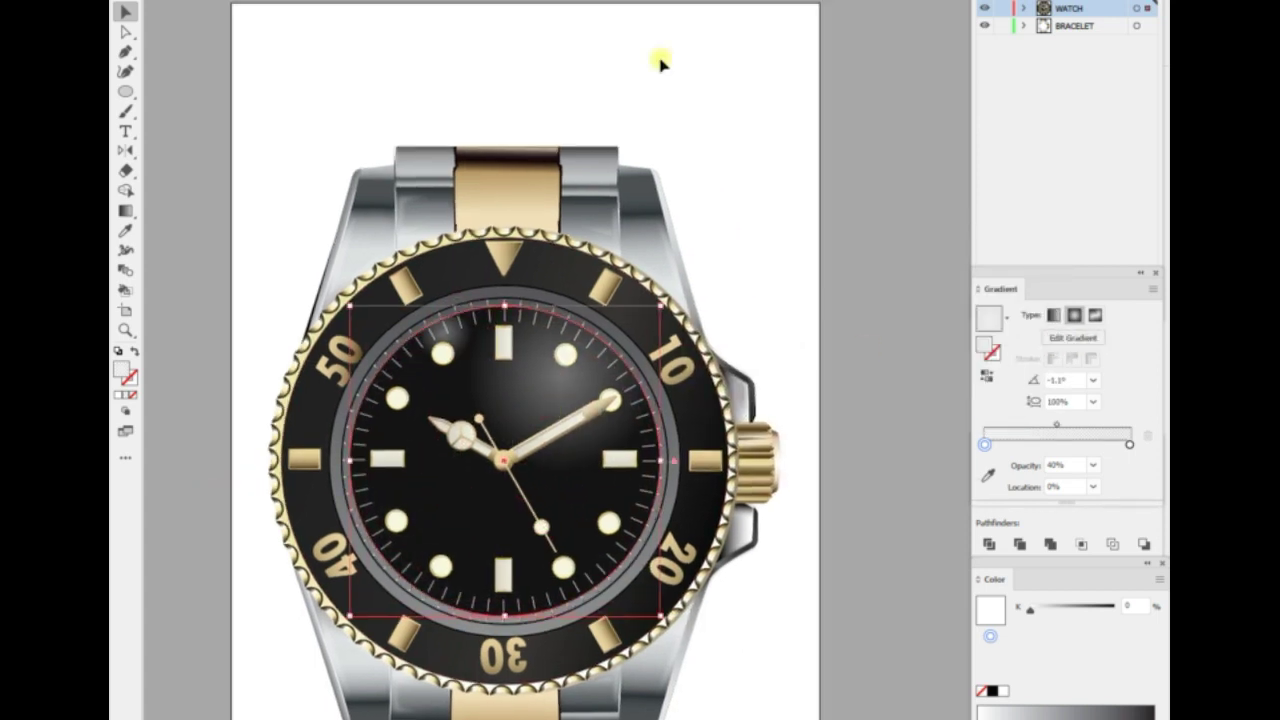
{"action": "key", "text": "ctrl+z"}
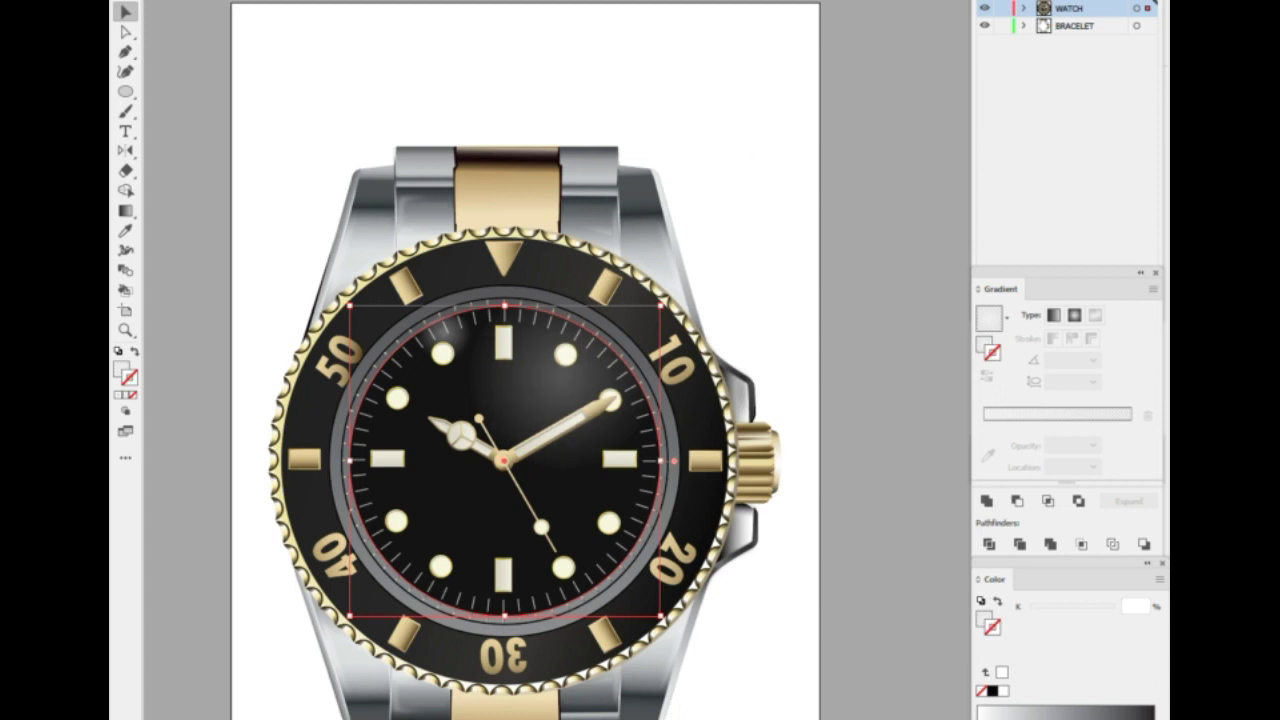
Give the black dial face a gradient fill with an FCCF60 yellow stop.
{"action": "scroll", "coordinate": [794, 277], "scroll_direction": "left", "scroll_amount": 2}
{"action": "scroll", "coordinate": [823, 243], "scroll_direction": "down", "scroll_amount": 2}
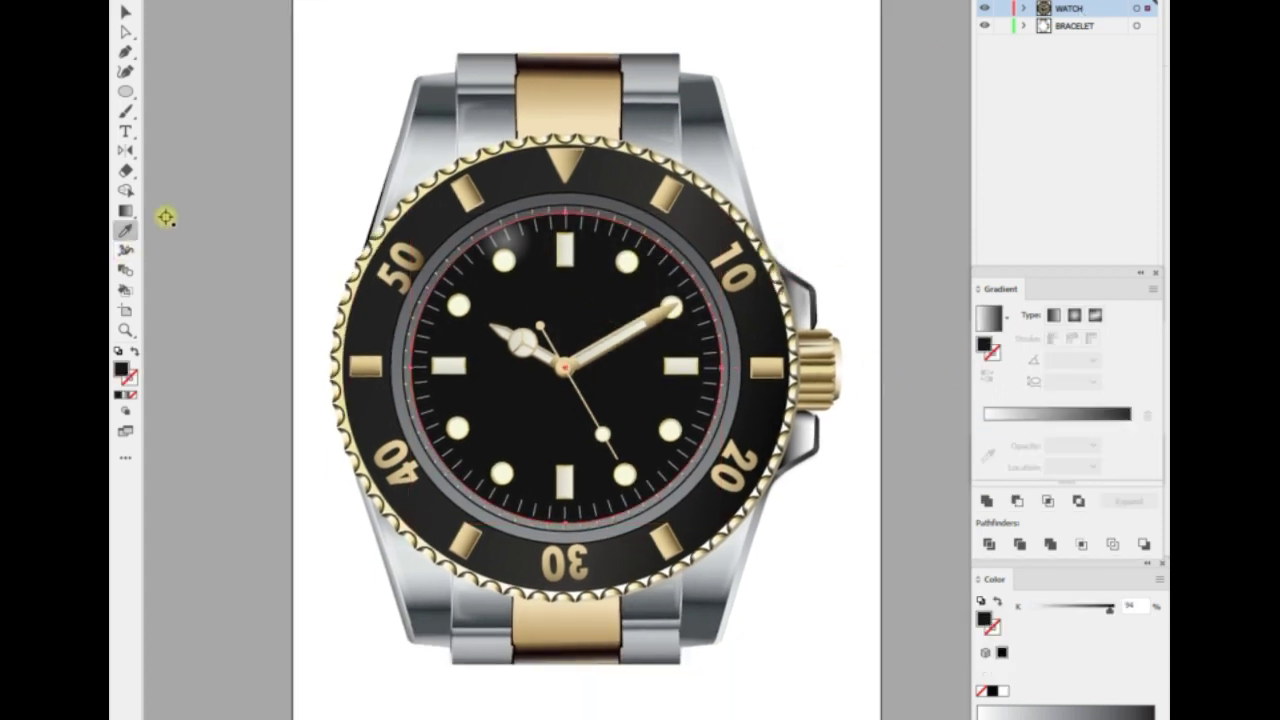
{"action": "left_click", "coordinate": [125, 210]}
{"action": "left_click", "coordinate": [497, 345]}
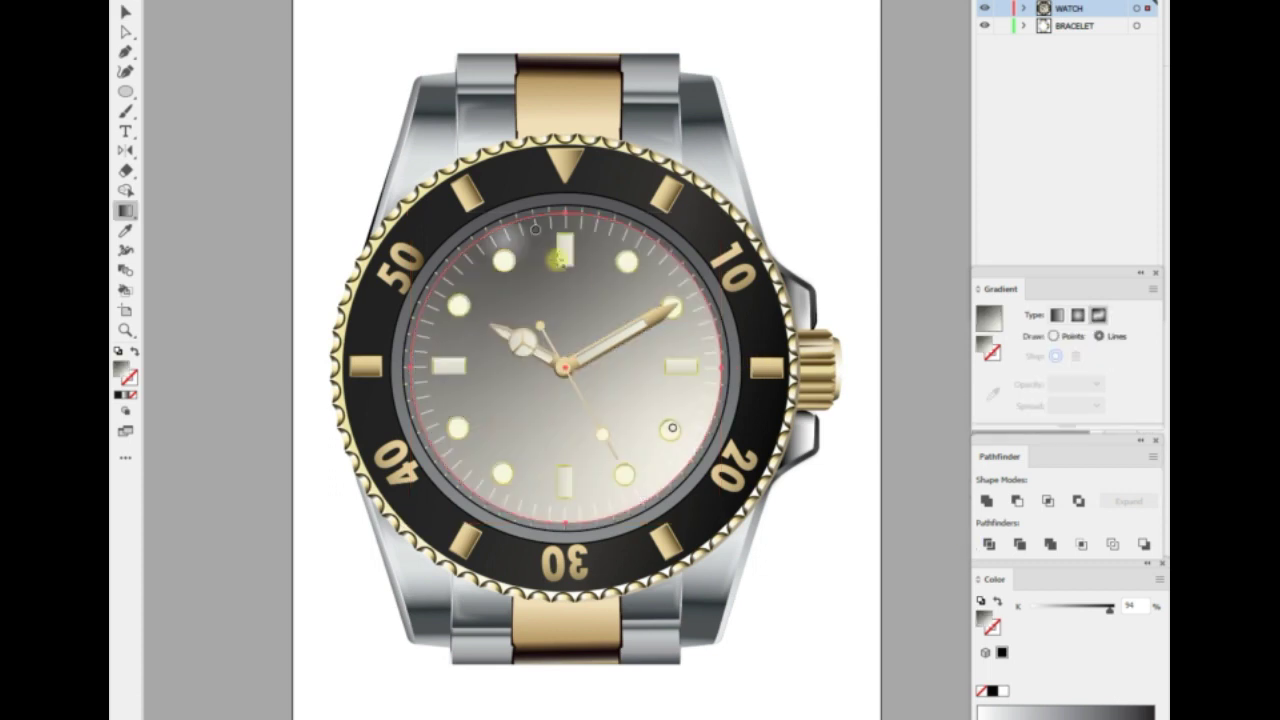
{"action": "type", "text": "FCCF60"}
{"action": "key", "text": "Return"}
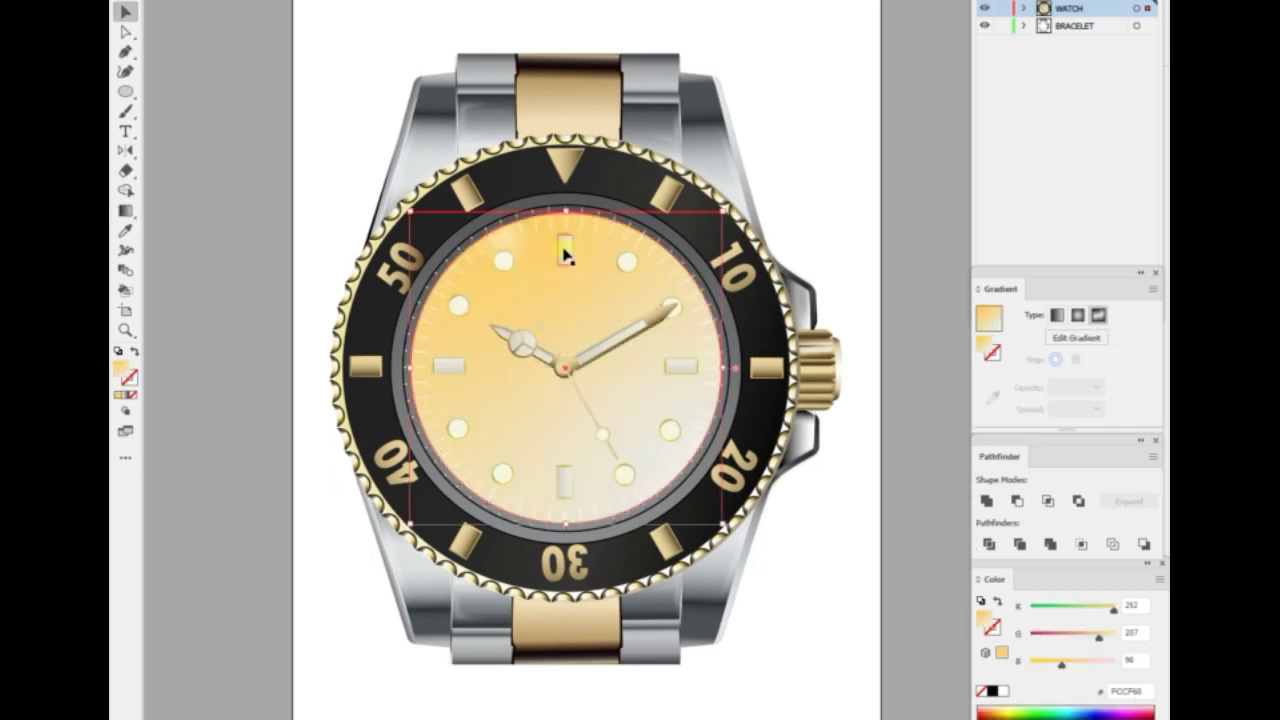
{"action": "left_click", "coordinate": [125, 211]}
{"action": "left_click", "coordinate": [672, 430]}
{"action": "left_click", "coordinate": [1124, 690]}
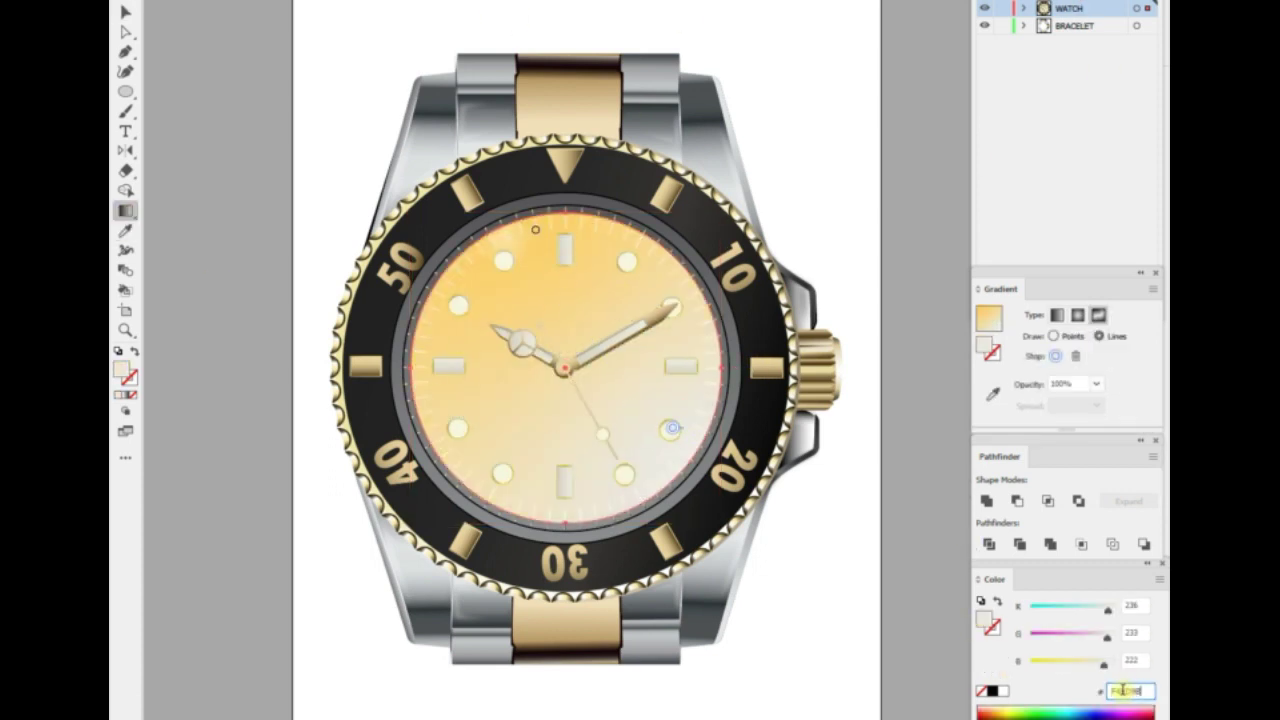
{"action": "type", "text": "FCCF60"}
{"action": "key", "text": "Return"}
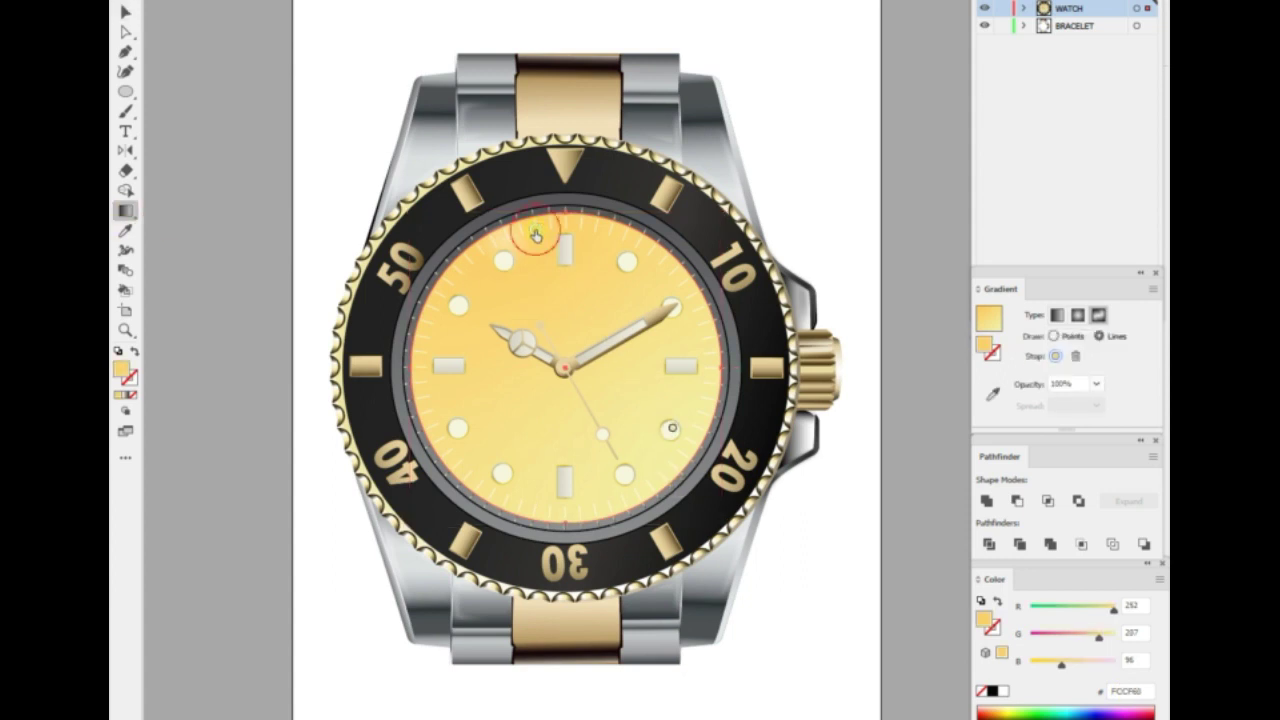
Recolour the dial's gradient stops orange and make it a darker linear gradient.
{"action": "left_click", "coordinate": [591, 441]}
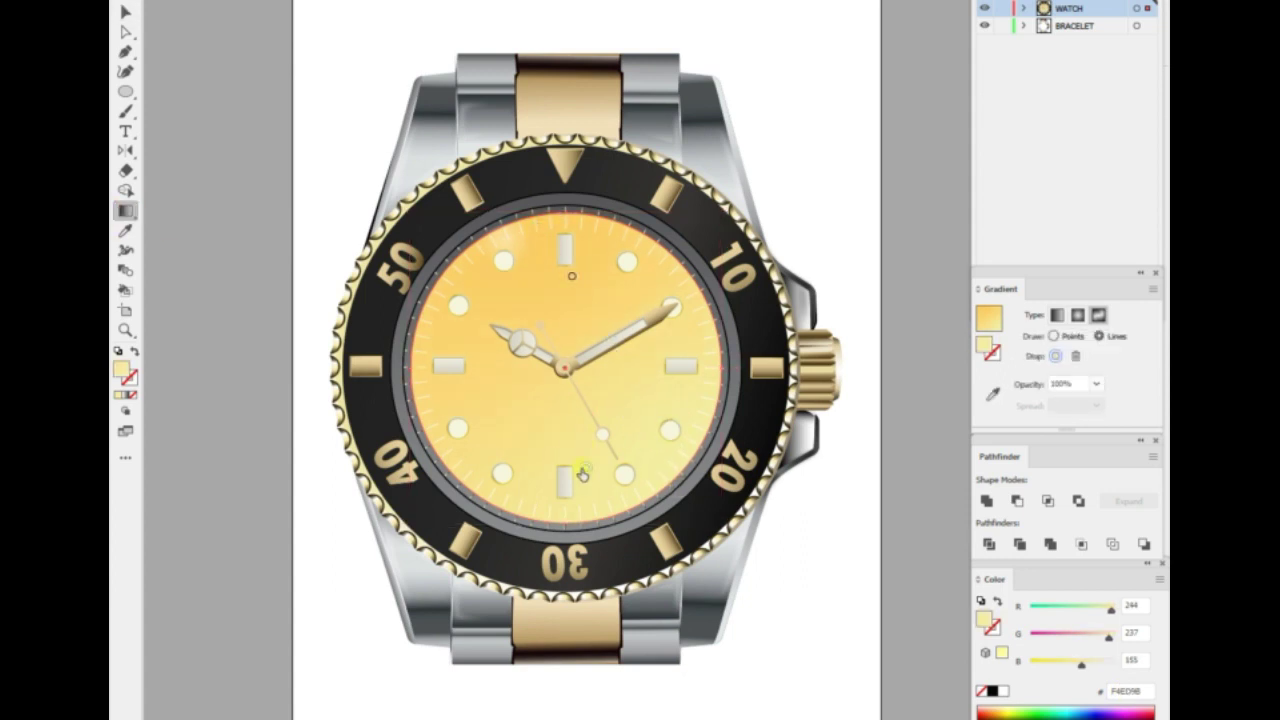
{"action": "left_click", "coordinate": [572, 276]}
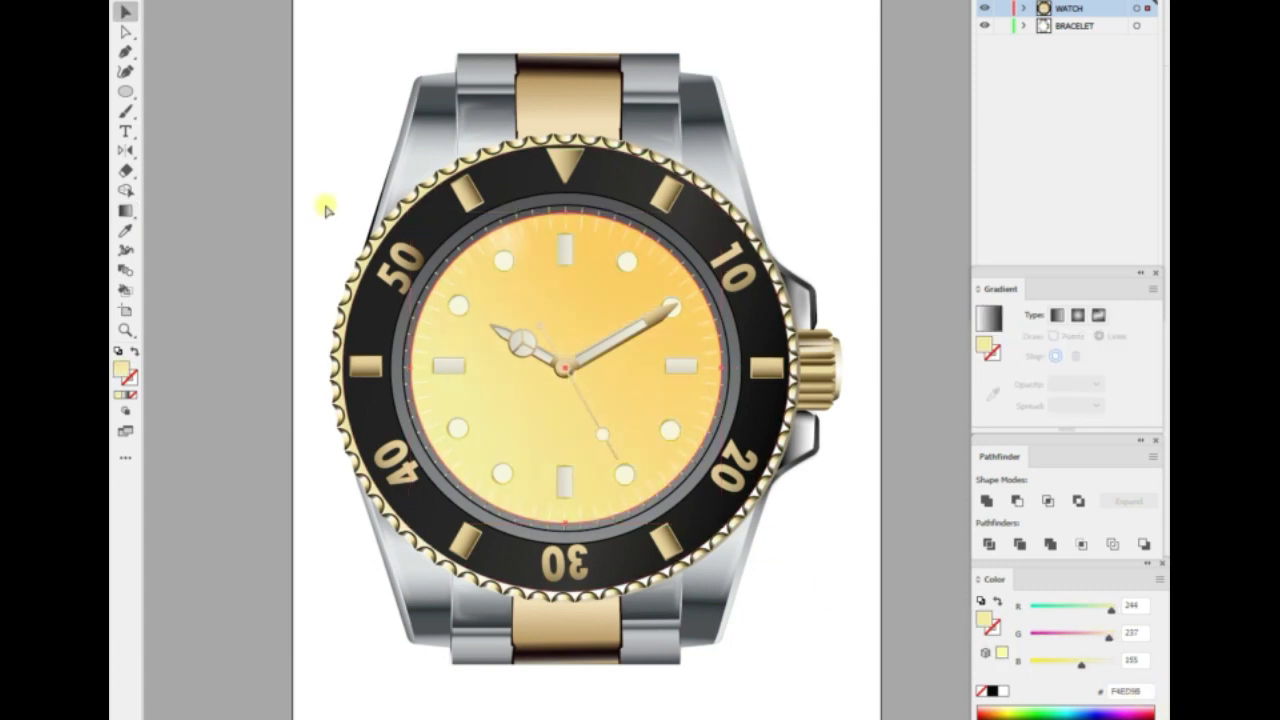
{"action": "key", "text": "v"}
{"action": "left_click", "coordinate": [689, 15]}
{"action": "key", "text": "i"}
{"action": "left_click", "coordinate": [481, 388]}
{"action": "left_click", "coordinate": [586, 272]}
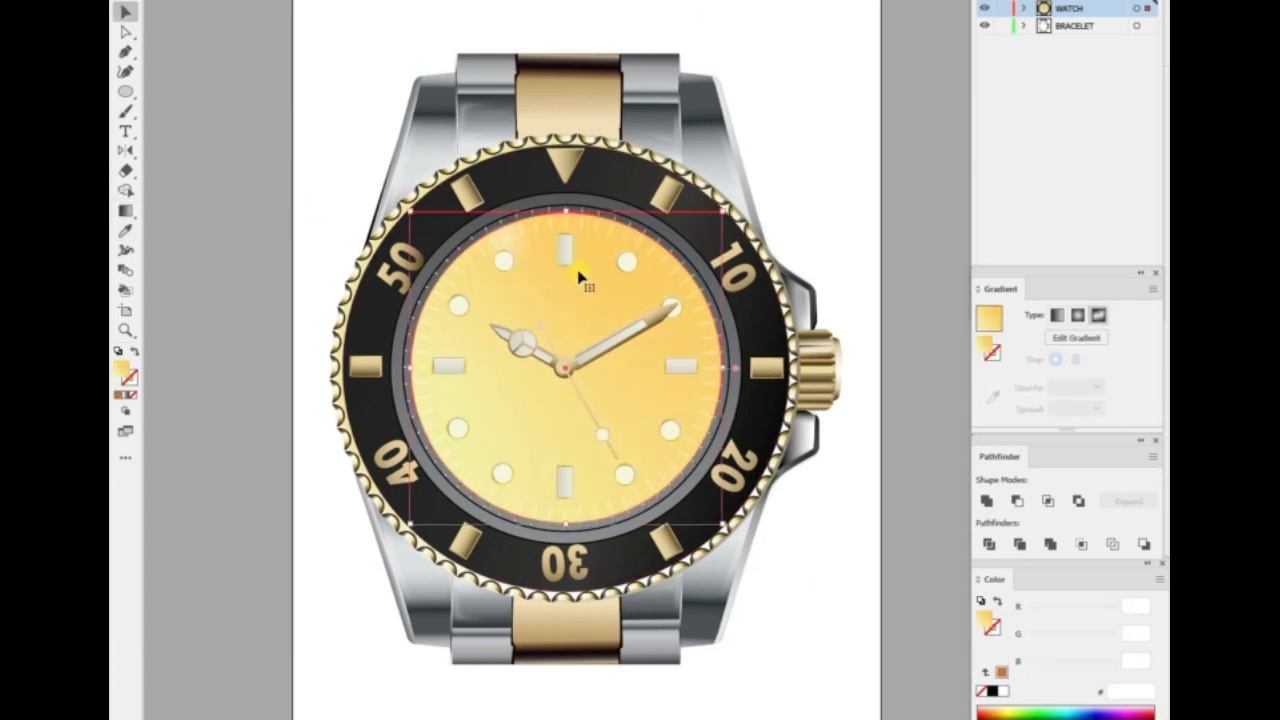
{"action": "left_click", "coordinate": [643, 412]}
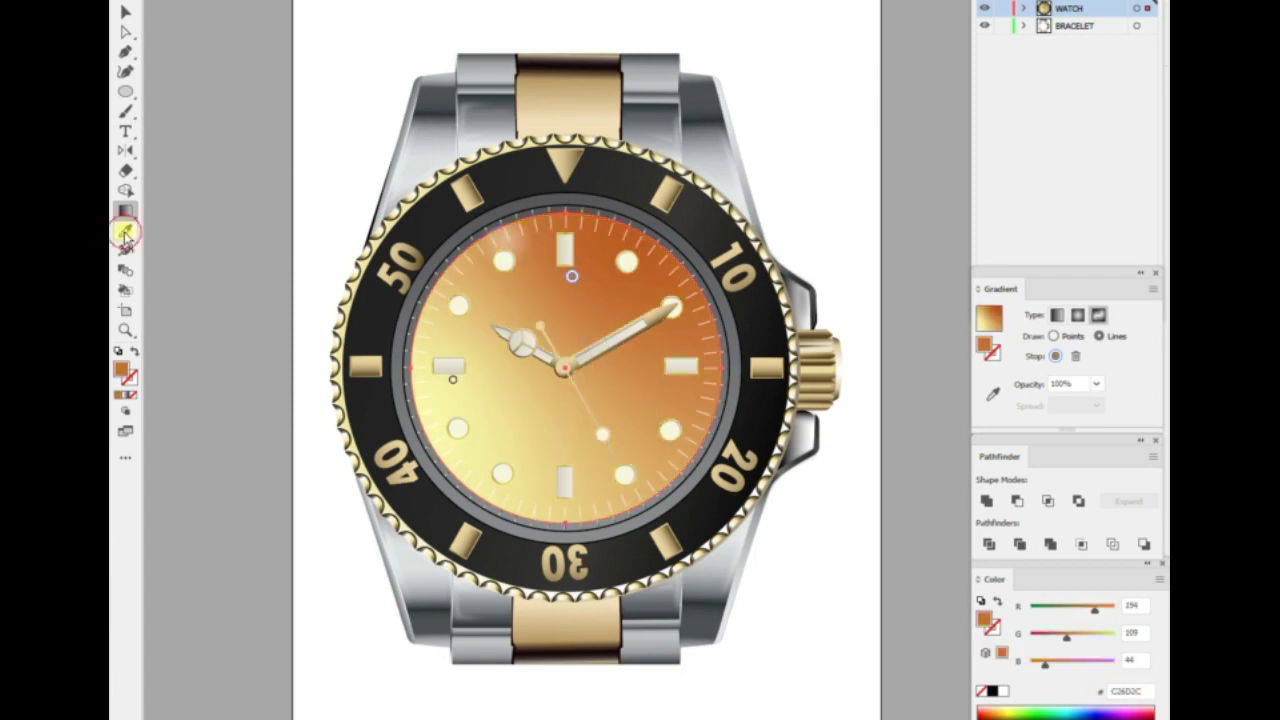
{"action": "left_click", "coordinate": [566, 480]}
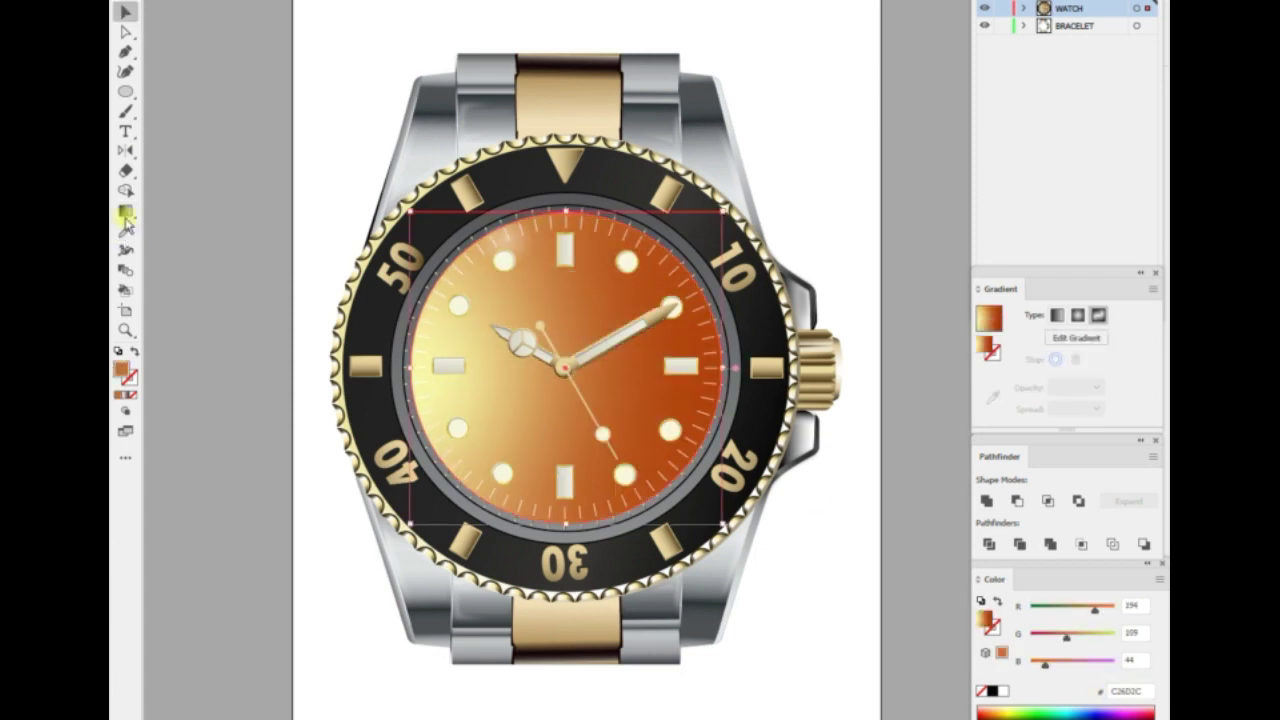
Sample pale yellow, switch the dial to a lighter radial gradient and adjust stop opacity.
{"action": "left_click", "coordinate": [443, 371]}
{"action": "left_click", "coordinate": [127, 228]}
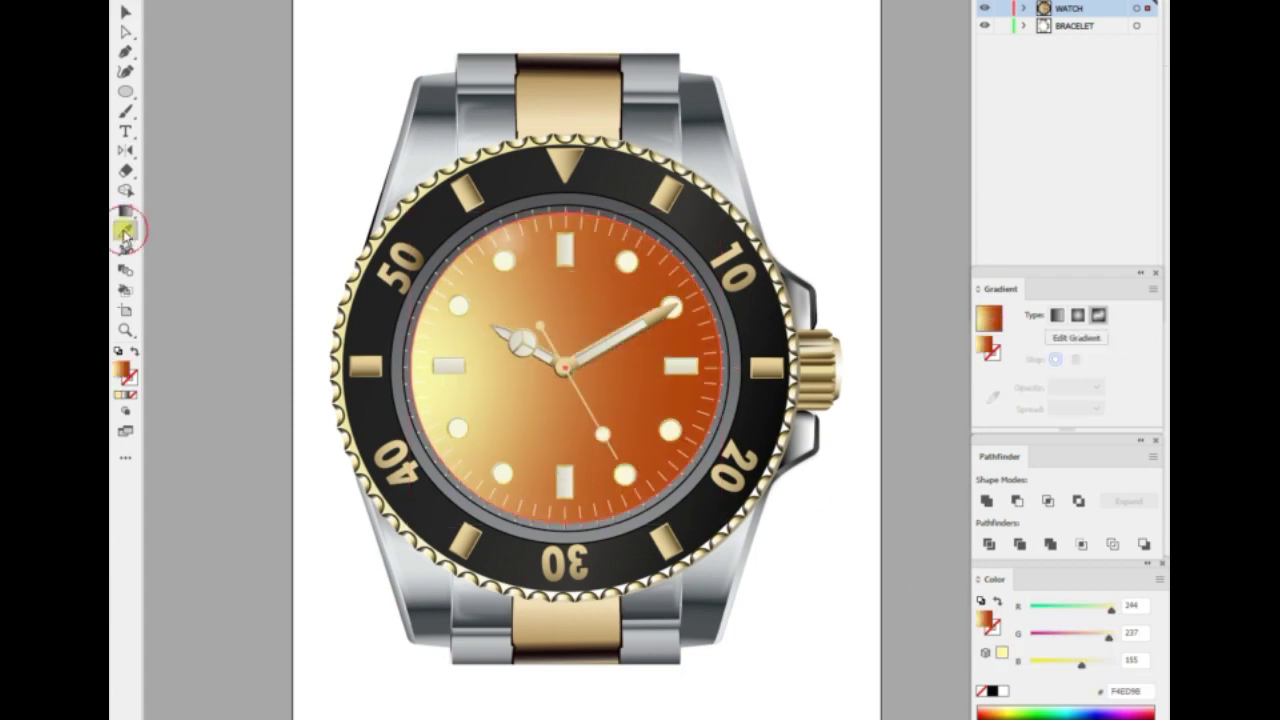
{"action": "left_click", "coordinate": [668, 364]}
{"action": "left_click", "coordinate": [263, 323]}
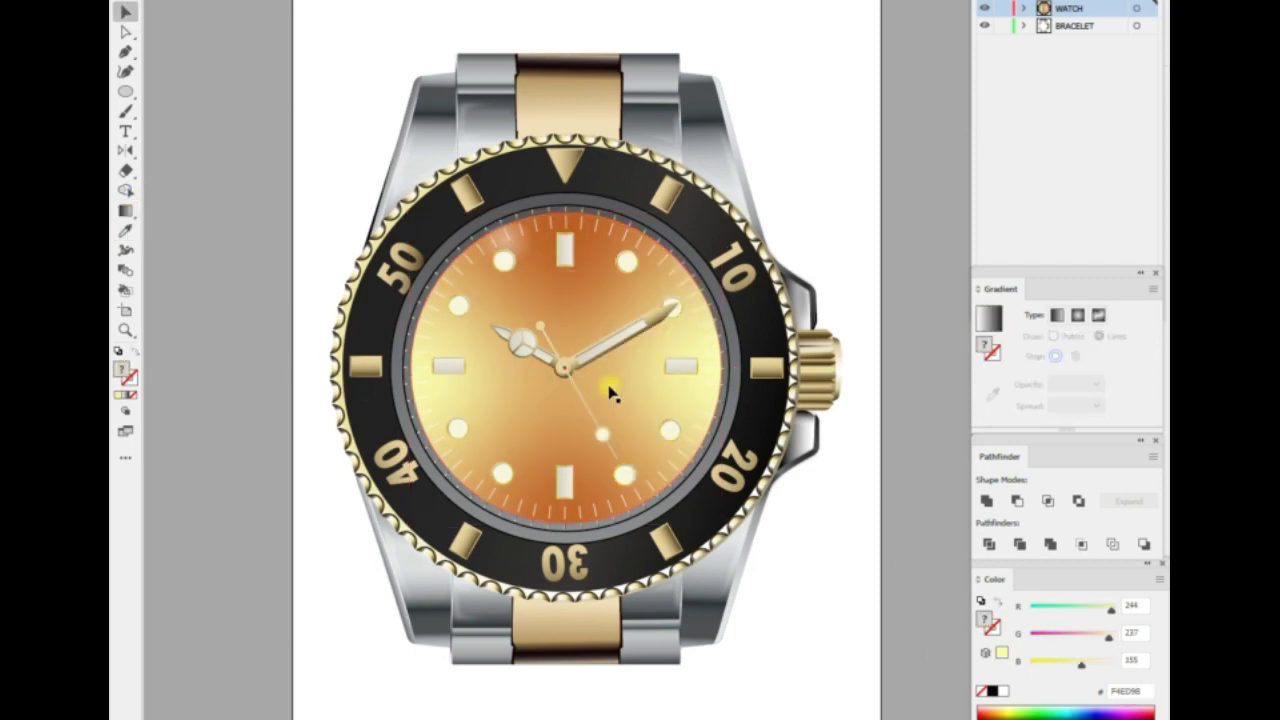
{"action": "left_click", "coordinate": [612, 393]}
{"action": "key", "text": "g"}
{"action": "left_click", "coordinate": [1096, 383]}
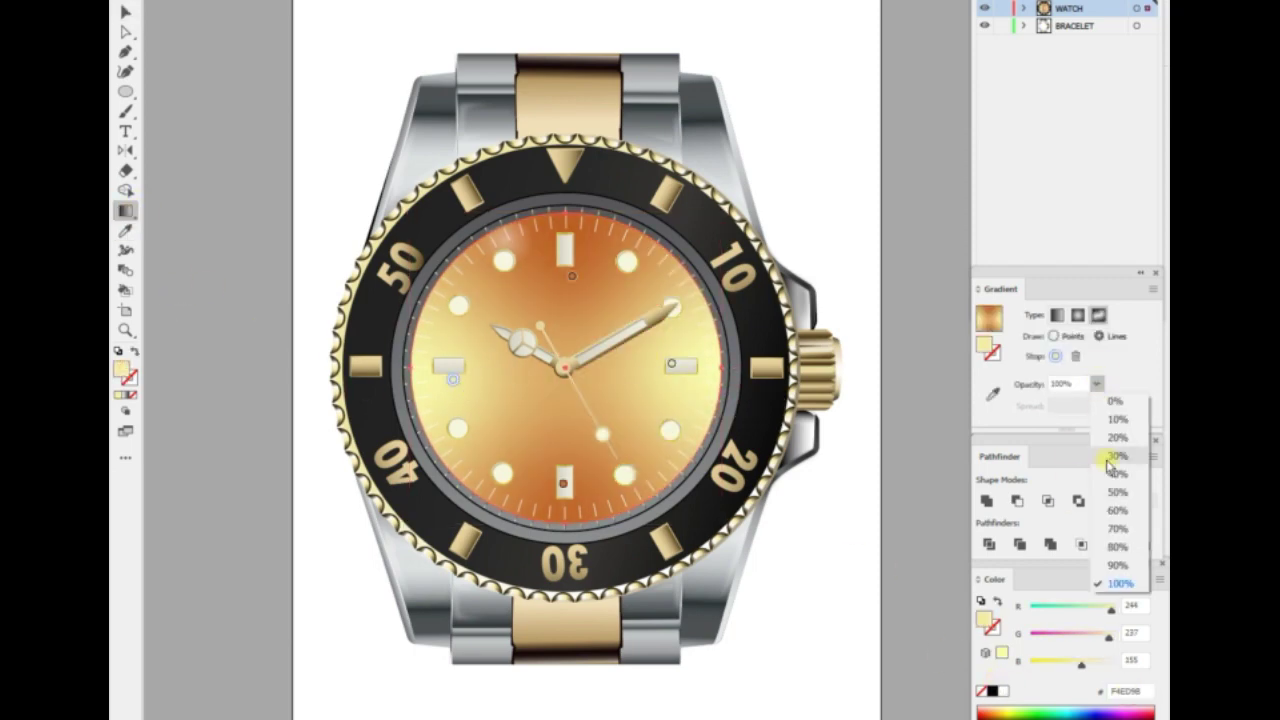
{"action": "left_click", "coordinate": [1114, 457]}
{"action": "left_click", "coordinate": [1096, 383]}
{"action": "left_click", "coordinate": [1114, 402]}
Undo the orange gradient changes and reapply the default gradient to the dial.
{"action": "key", "text": "v"}
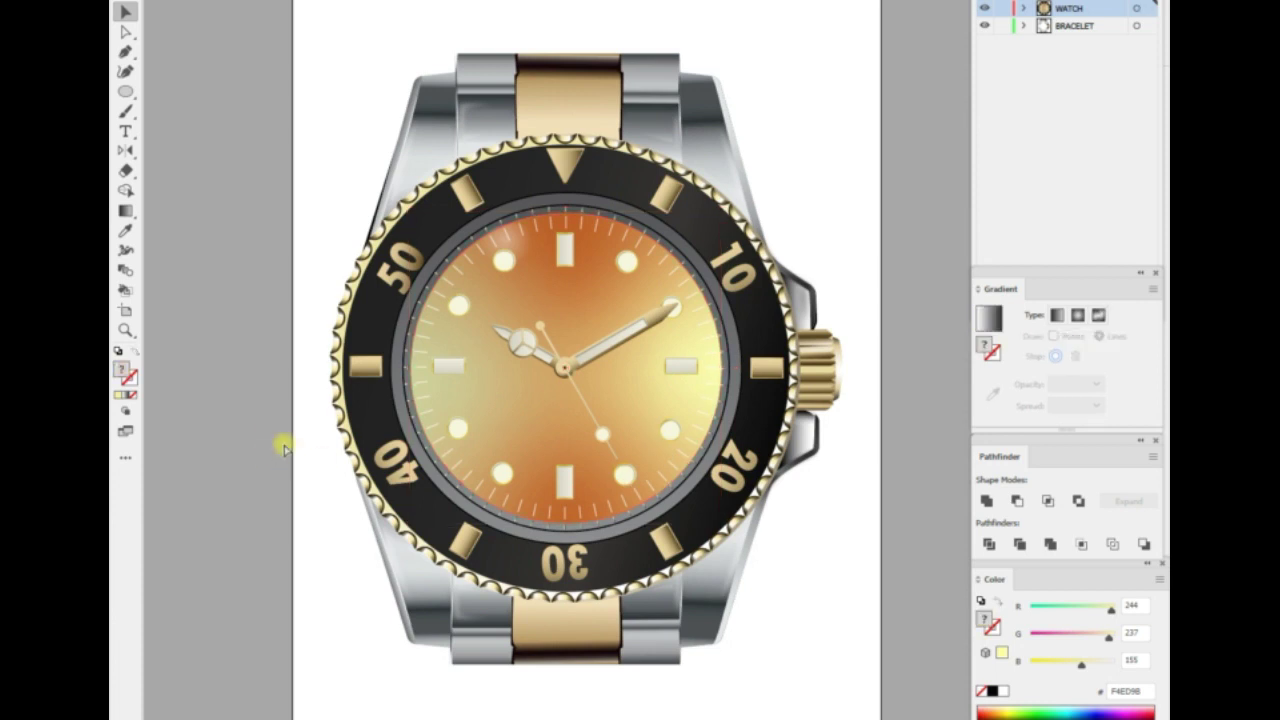
{"action": "key", "text": "ctrl+z"}
{"action": "key", "text": "i"}
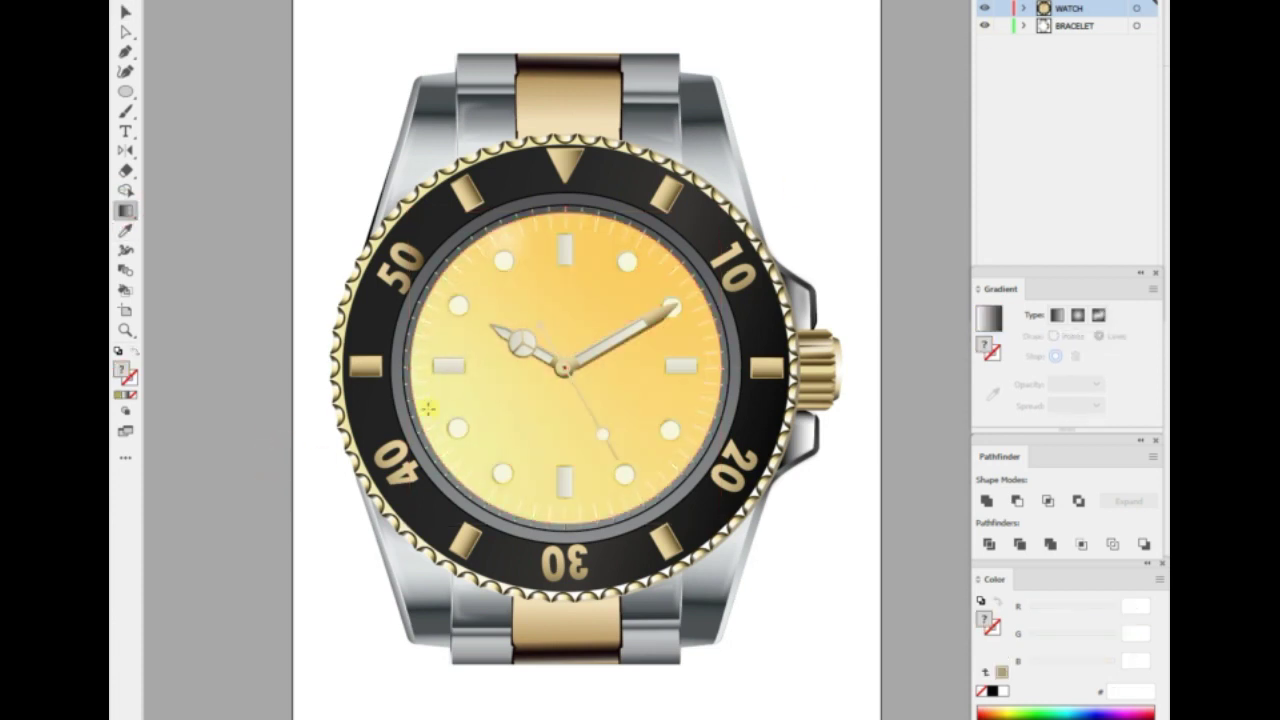
{"action": "key", "text": "v"}
{"action": "left_click", "coordinate": [427, 408]}
{"action": "left_click", "coordinate": [988, 318]}
Replace the dial gradient with a solid tan #B39A65 fill.
{"action": "left_click", "coordinate": [121, 398]}
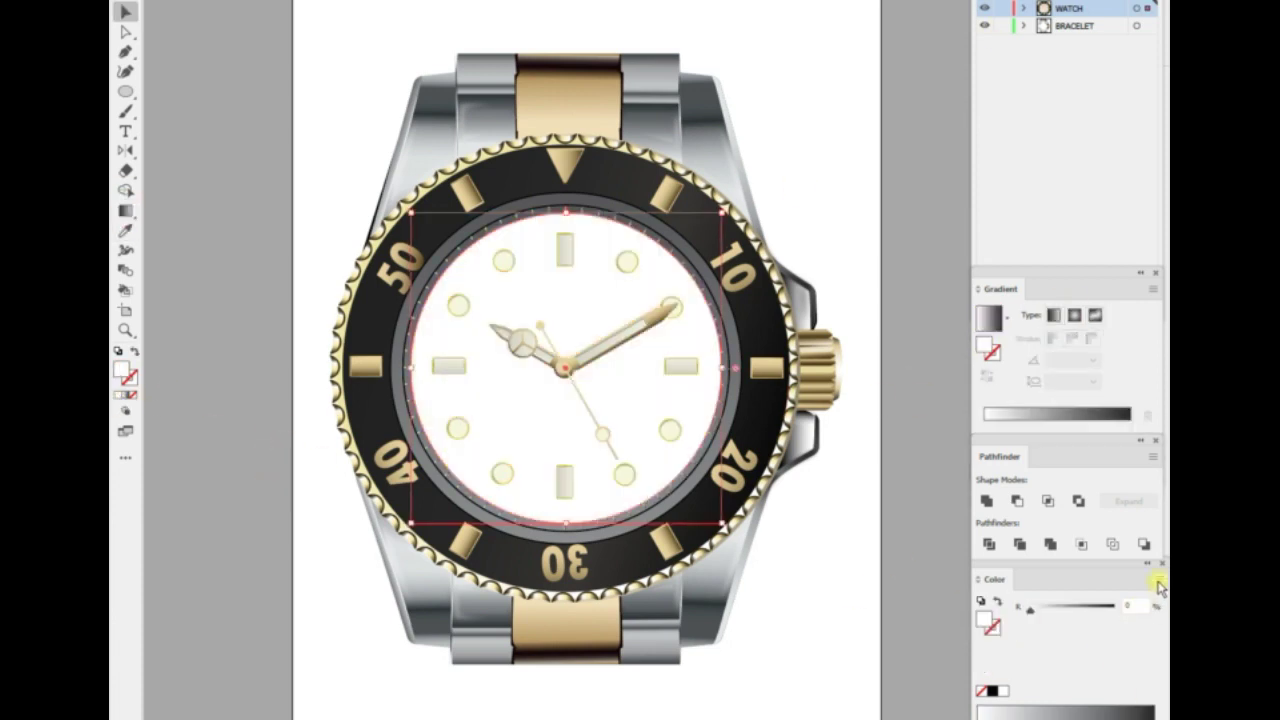
{"action": "left_click", "coordinate": [1160, 579]}
{"action": "left_click", "coordinate": [1120, 643]}
{"action": "left_click", "coordinate": [1130, 691]}
{"action": "type", "text": "B39A65"}
{"action": "key", "text": "Return"}
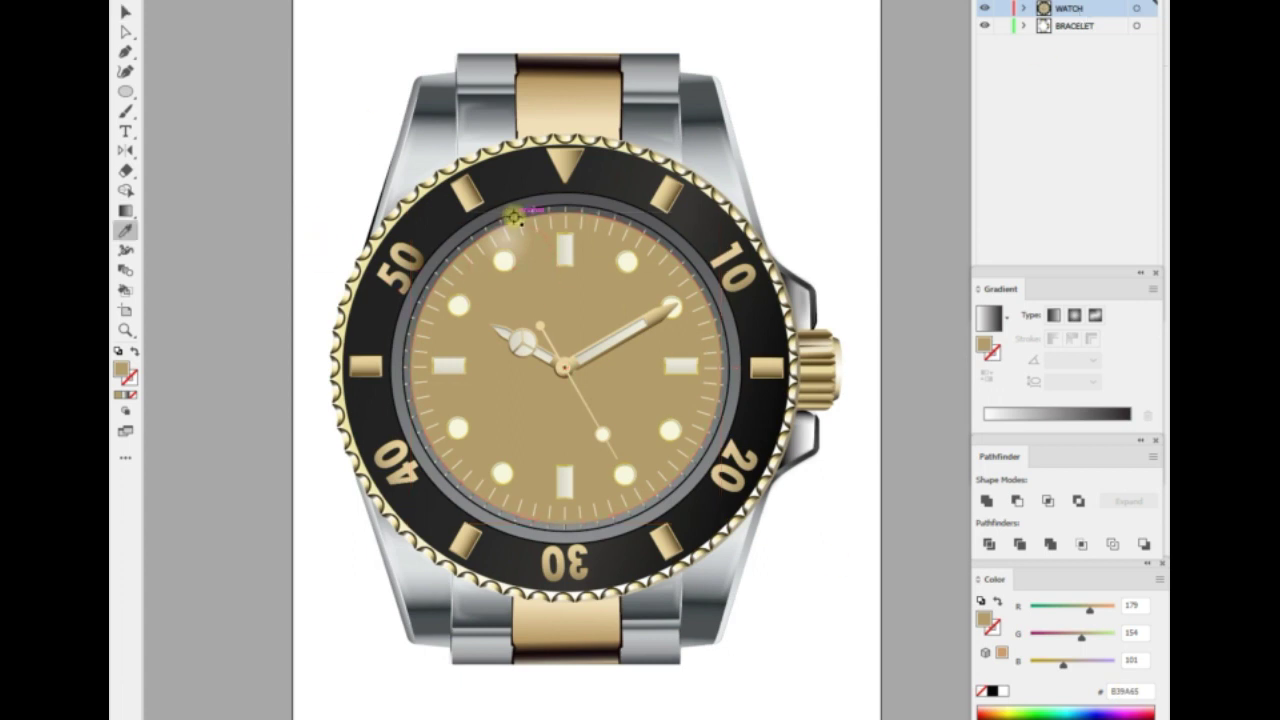
Draw a four-corner bowtie across the dial and fill it light yellow.
{"action": "key", "text": "o"}
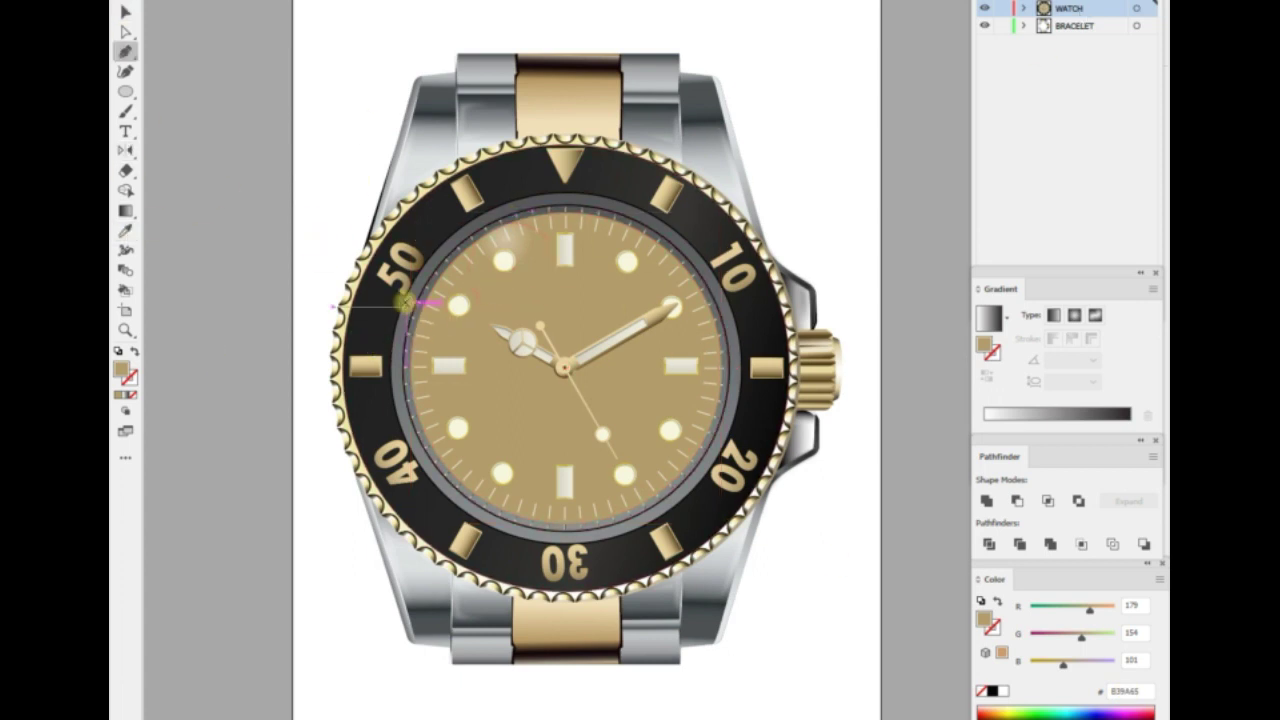
{"action": "left_click", "coordinate": [403, 302]}
{"action": "left_click", "coordinate": [747, 273]}
{"action": "left_click", "coordinate": [765, 444]}
{"action": "left_click", "coordinate": [383, 461]}
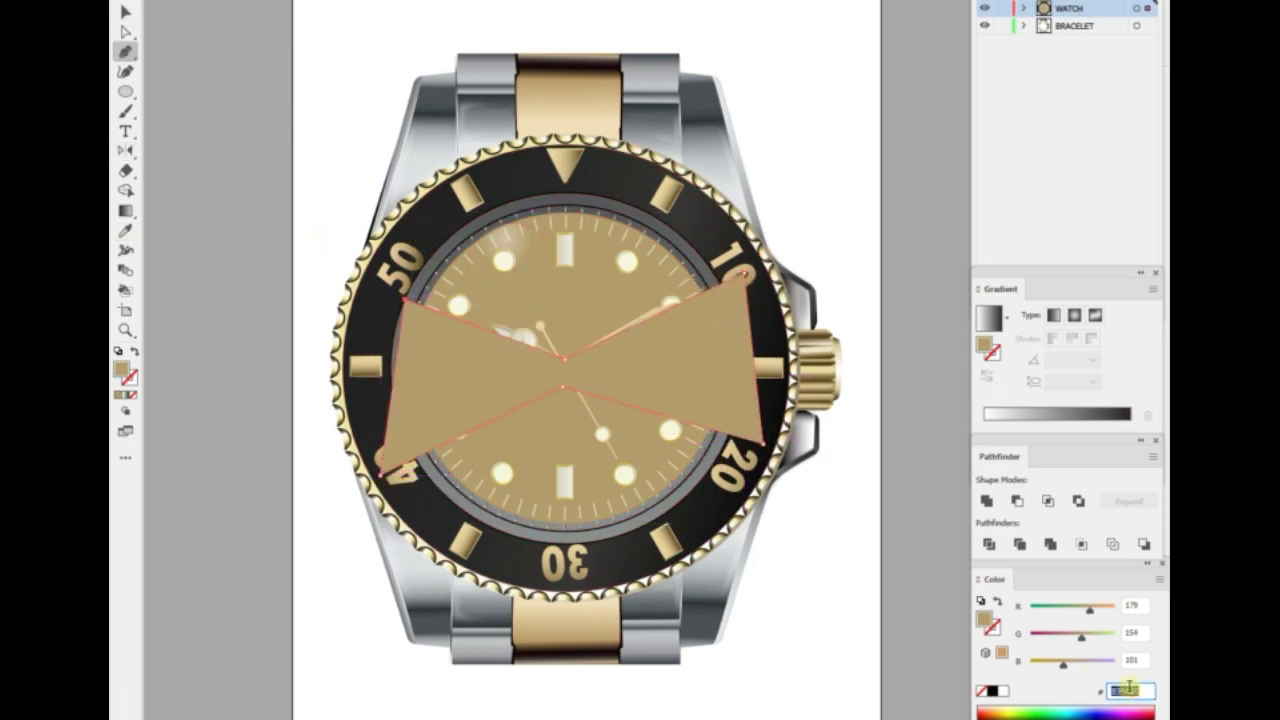
{"action": "type", "text": "FAEACE"}
{"action": "key", "text": "Return"}
{"action": "double_click", "coordinate": [985, 620]}
{"action": "left_click_drag", "start_coordinate": [826, 218], "coordinate": [826, 205]}
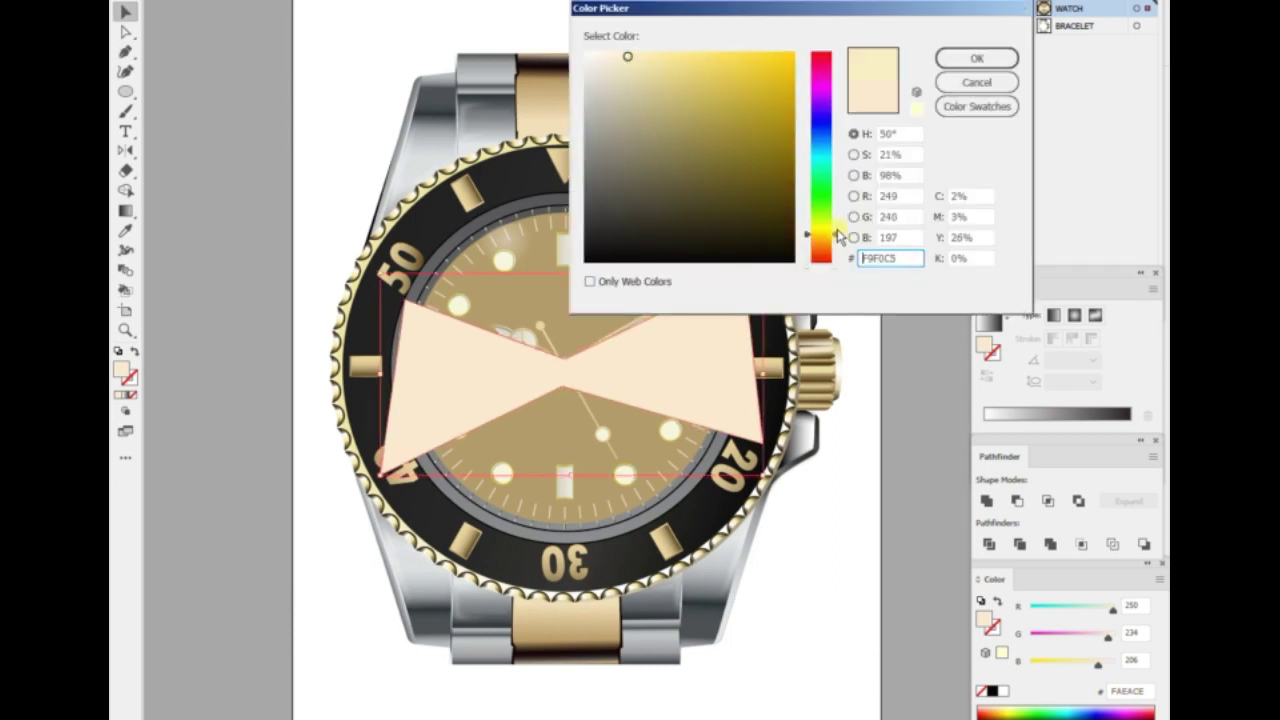
{"action": "key", "text": "Return"}
{"action": "key", "text": "Return"}
Intersect the bowtie with a dial copy, send it backward and Gaussian-blur it.
{"action": "left_click", "coordinate": [838, 460]}
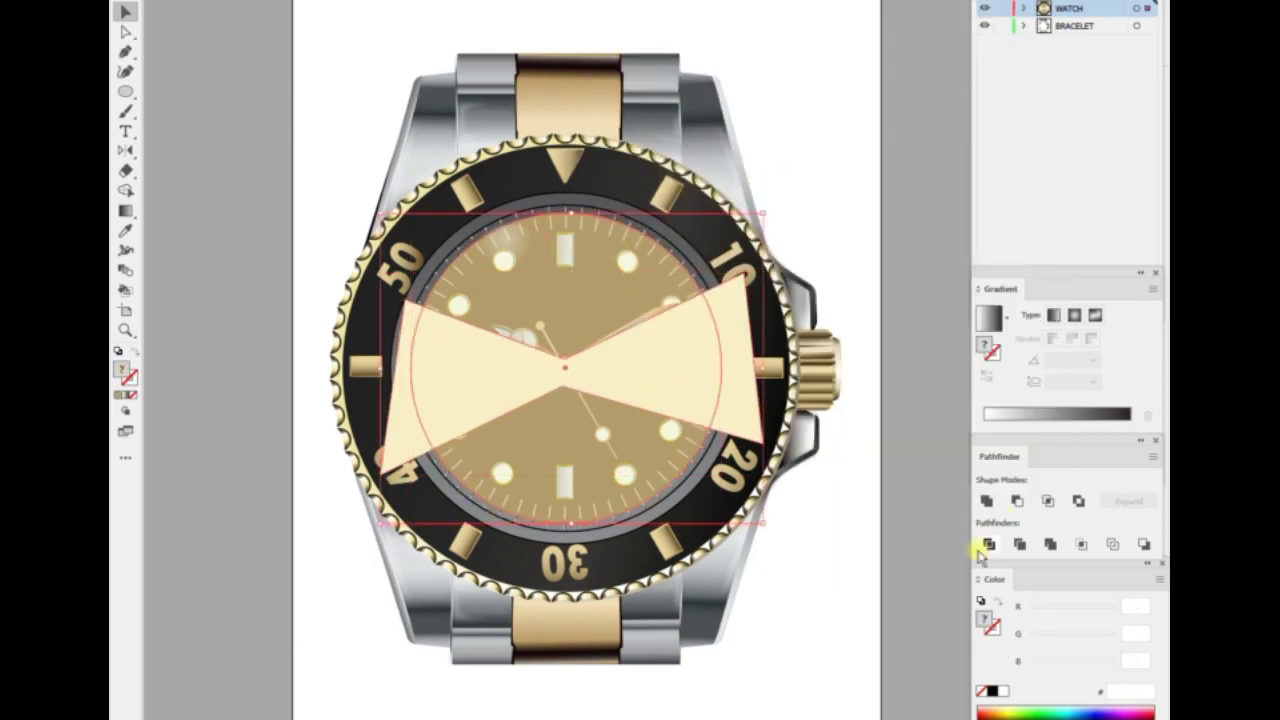
{"action": "key", "text": "ctrl+7"}
{"action": "right_click", "coordinate": [286, 354]}
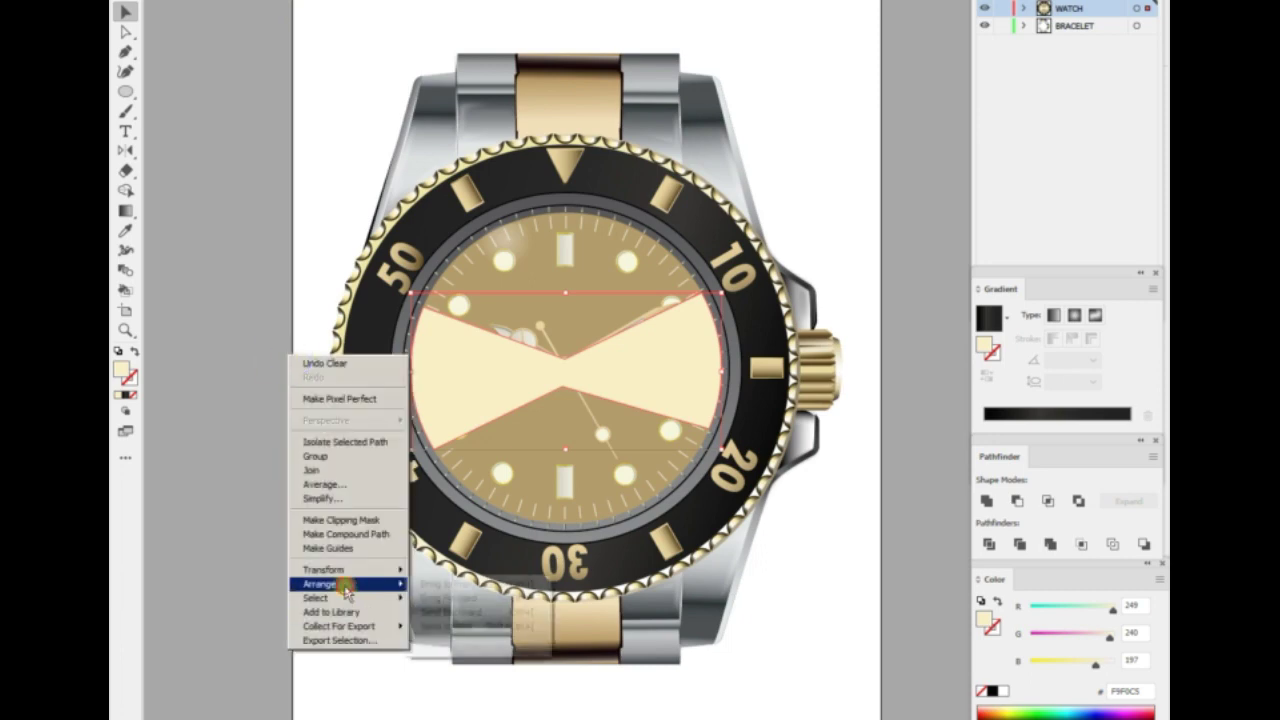
{"action": "left_click", "coordinate": [343, 629]}
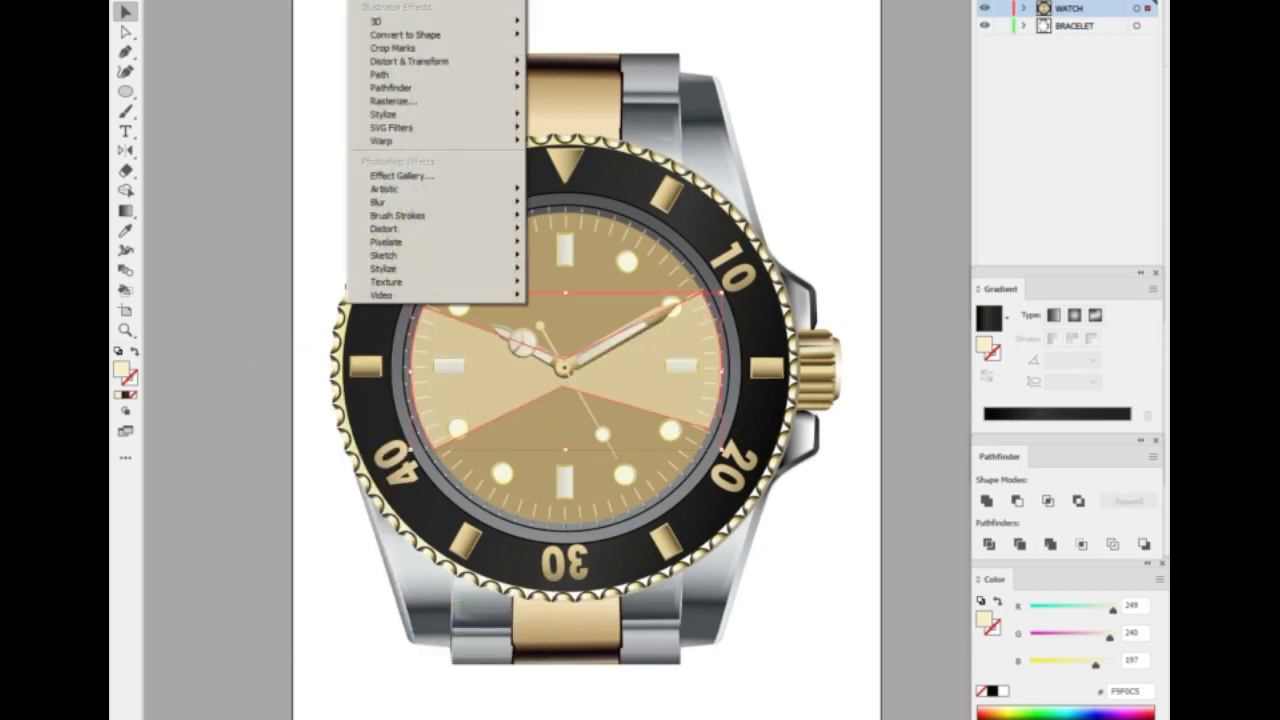
{"action": "left_click", "coordinate": [560, 223]}
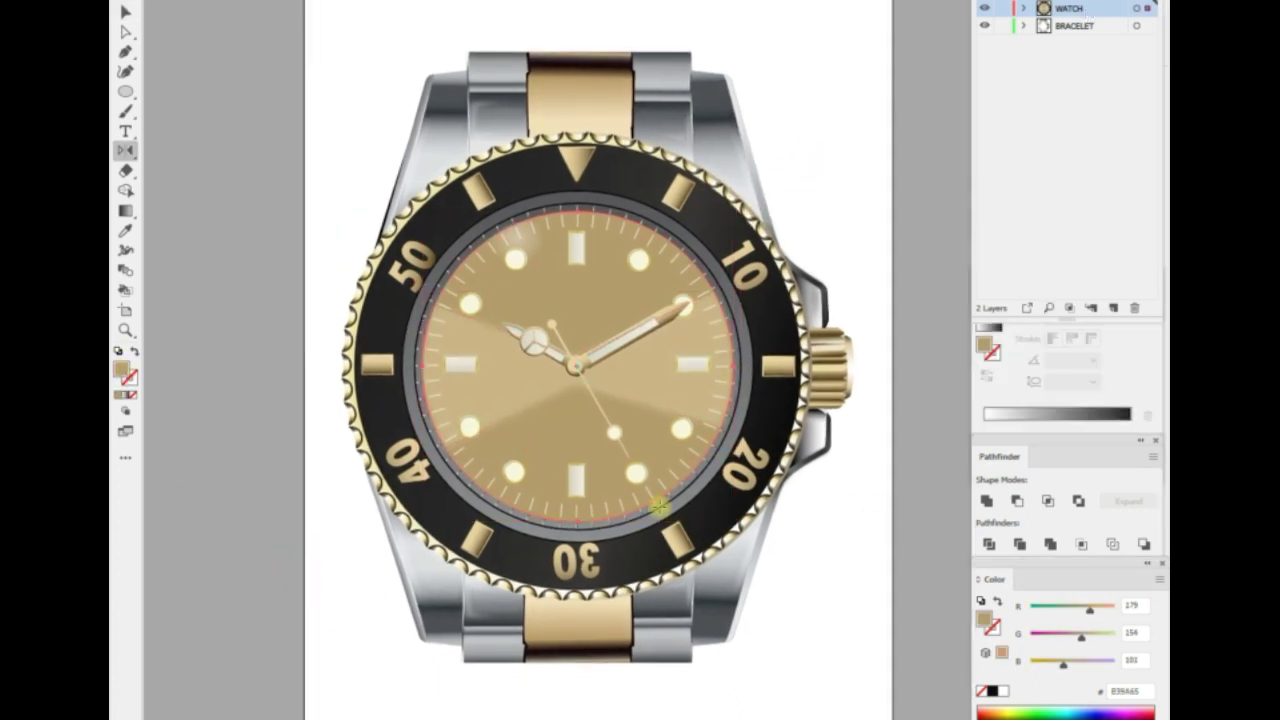
Draw a triangle highlight reaching the dial's lower edge and send it backward.
{"action": "left_click_drag", "start_coordinate": [576, 388], "coordinate": [588, 400]}
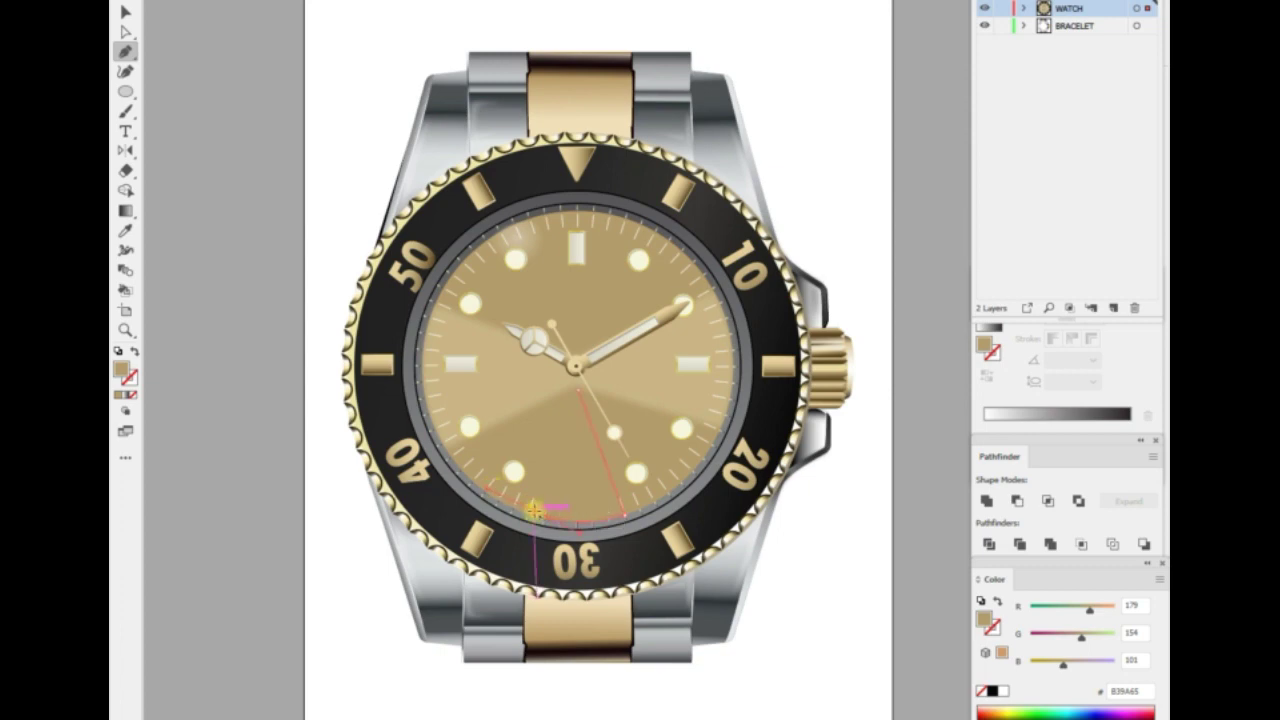
{"action": "scroll", "coordinate": [522, 505], "scroll_direction": "up", "scroll_amount": 3}
{"action": "scroll", "coordinate": [540, 420], "scroll_direction": "up", "scroll_amount": 1}
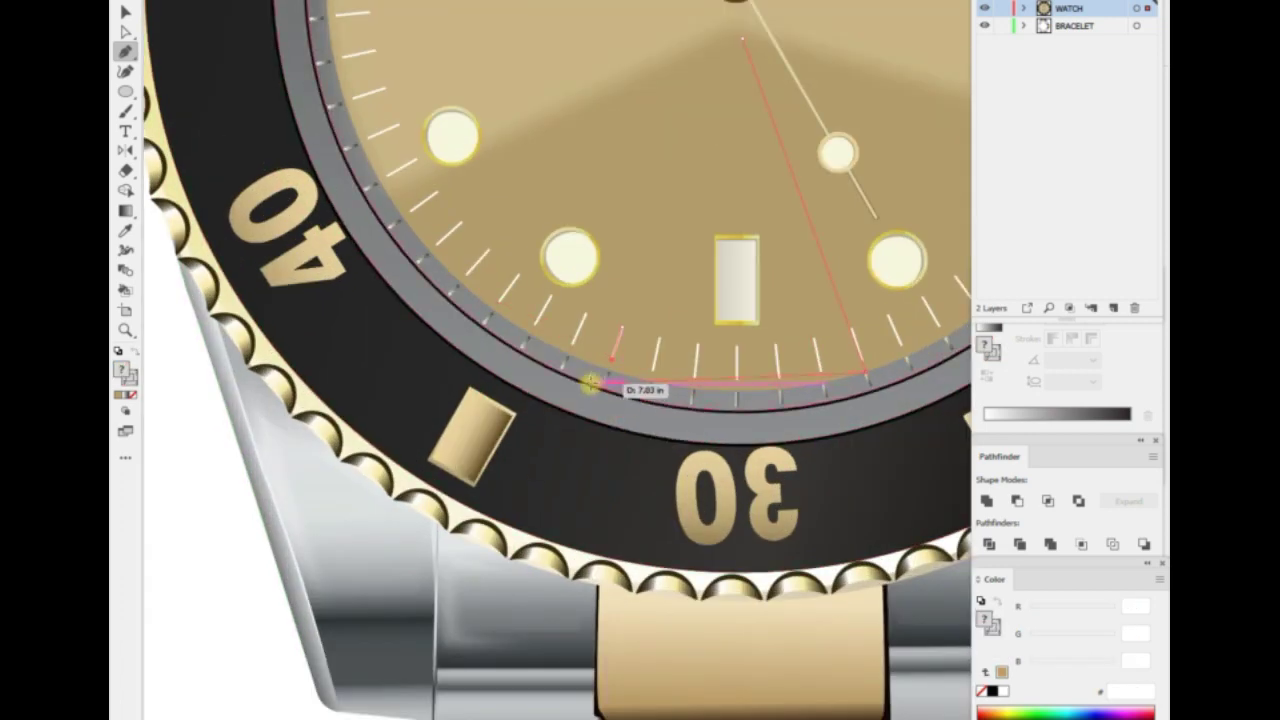
{"action": "left_click", "coordinate": [586, 357]}
{"action": "scroll", "coordinate": [665, 330], "scroll_direction": "up", "scroll_amount": 5}
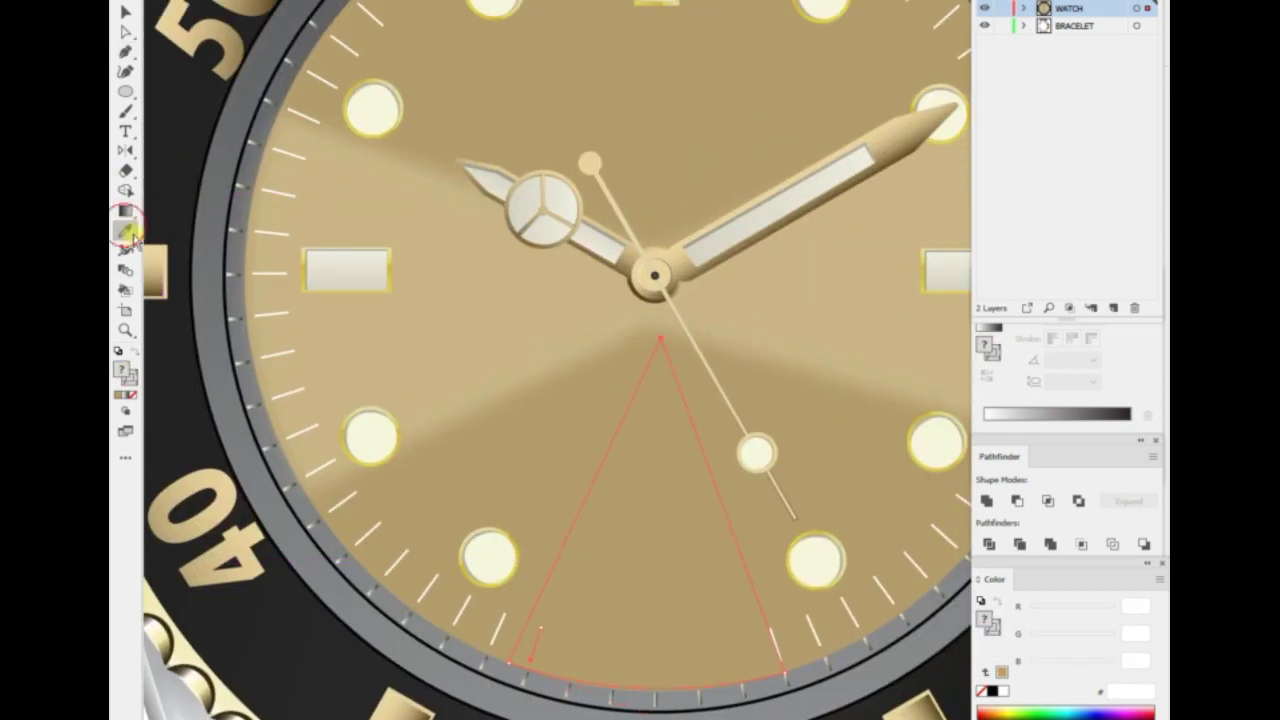
{"action": "key", "text": "ctrl+0"}
{"action": "right_click", "coordinate": [603, 397]}
{"action": "mouse_move", "coordinate": [424, 399]}
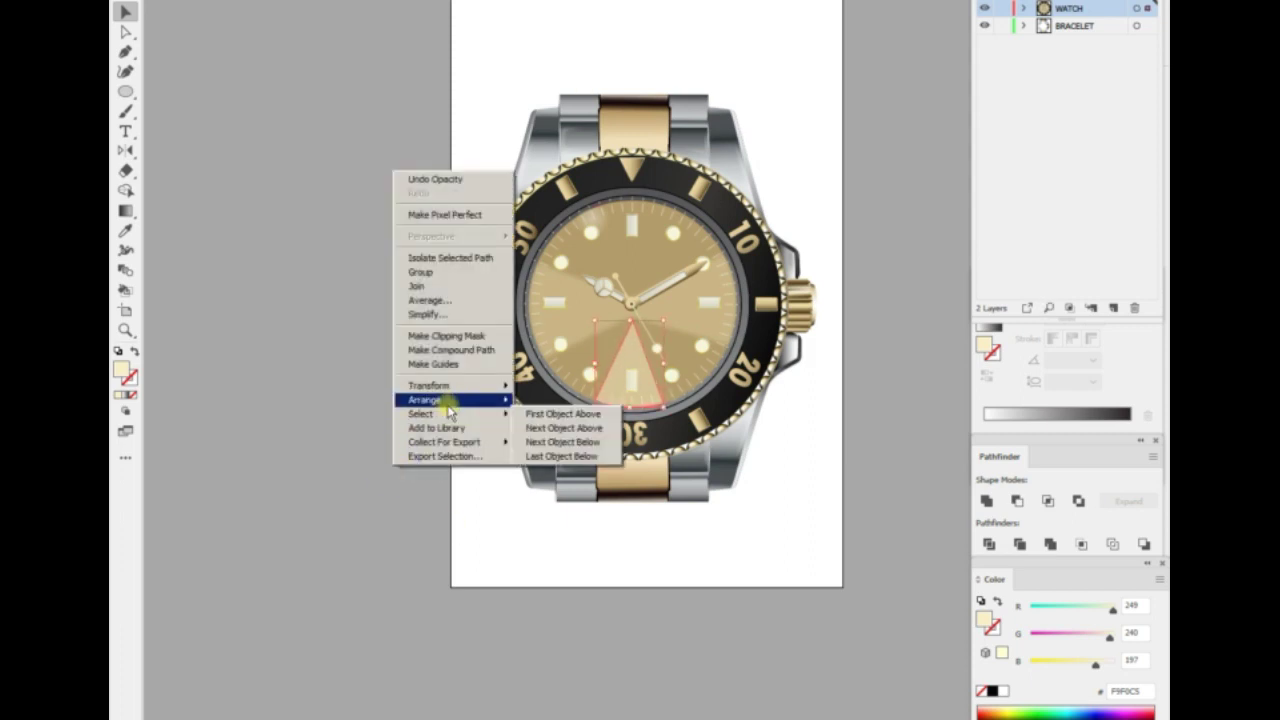
{"action": "left_click", "coordinate": [575, 448]}
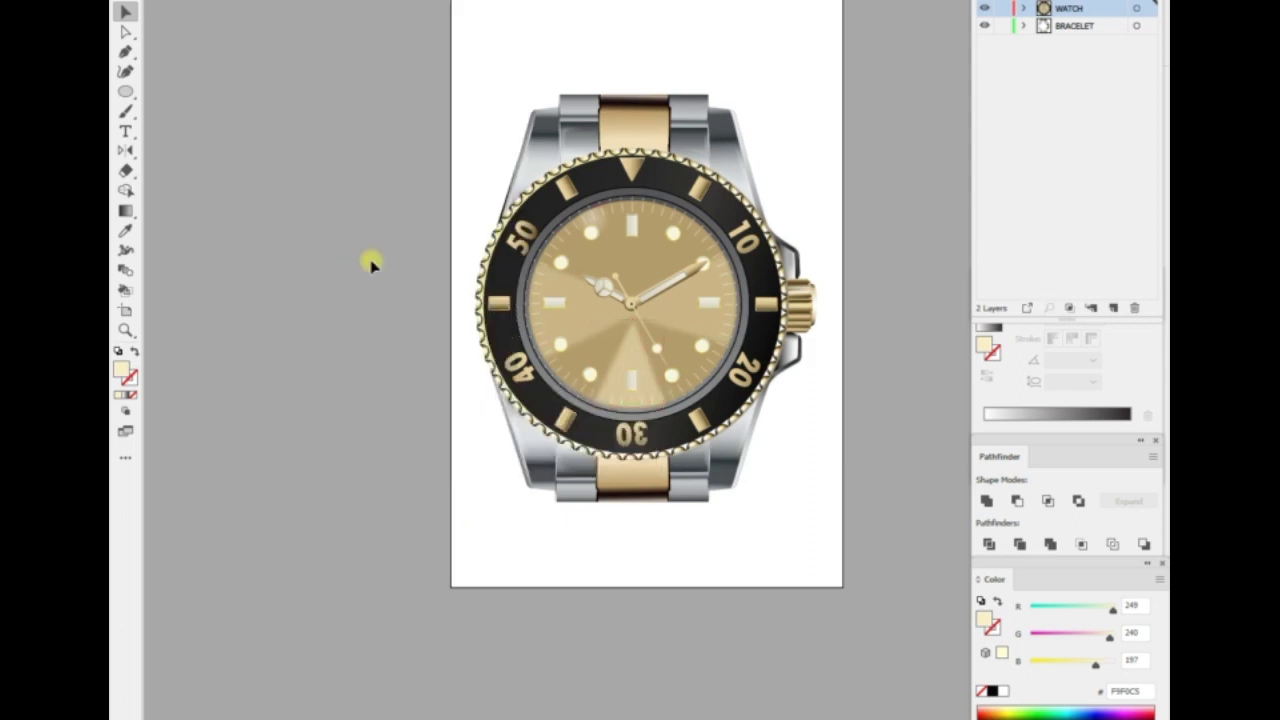
Blur the triangle, move its tip to the dial centre and fill it pale gold F2D976.
{"action": "key", "text": "ctrl+plus"}
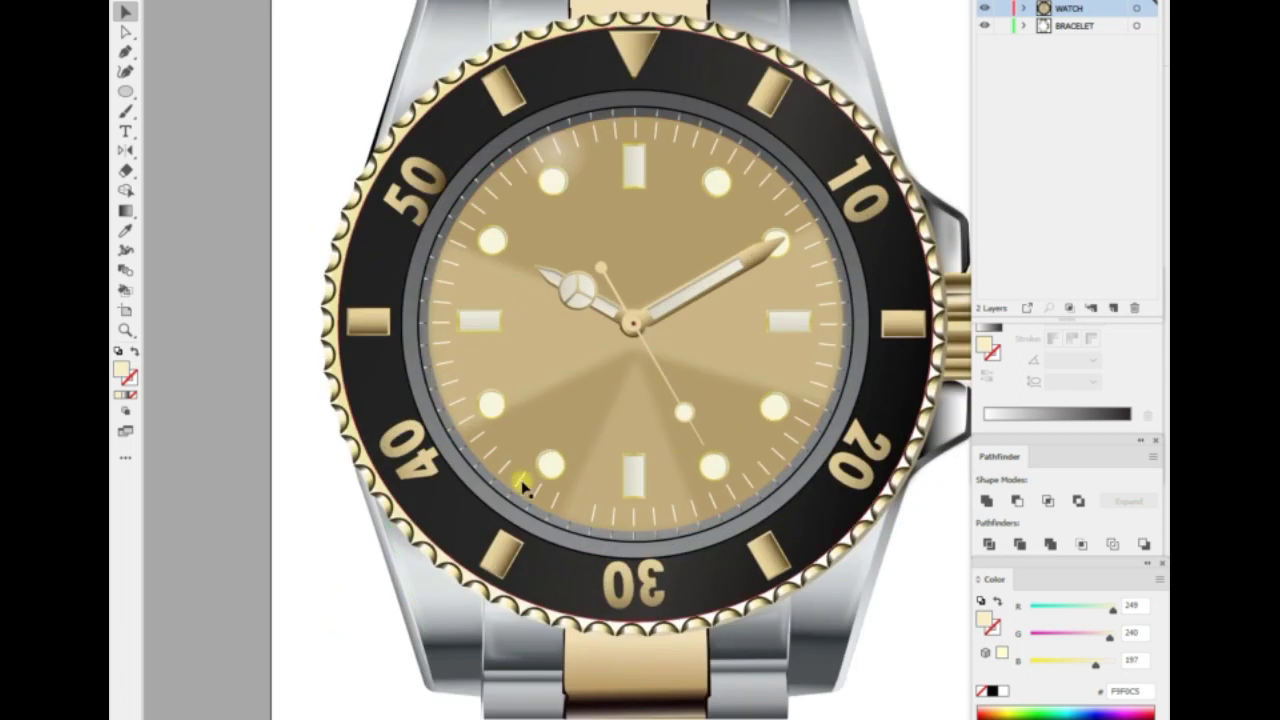
{"action": "left_click", "coordinate": [362, 0]}
{"action": "left_click", "coordinate": [575, 202]}
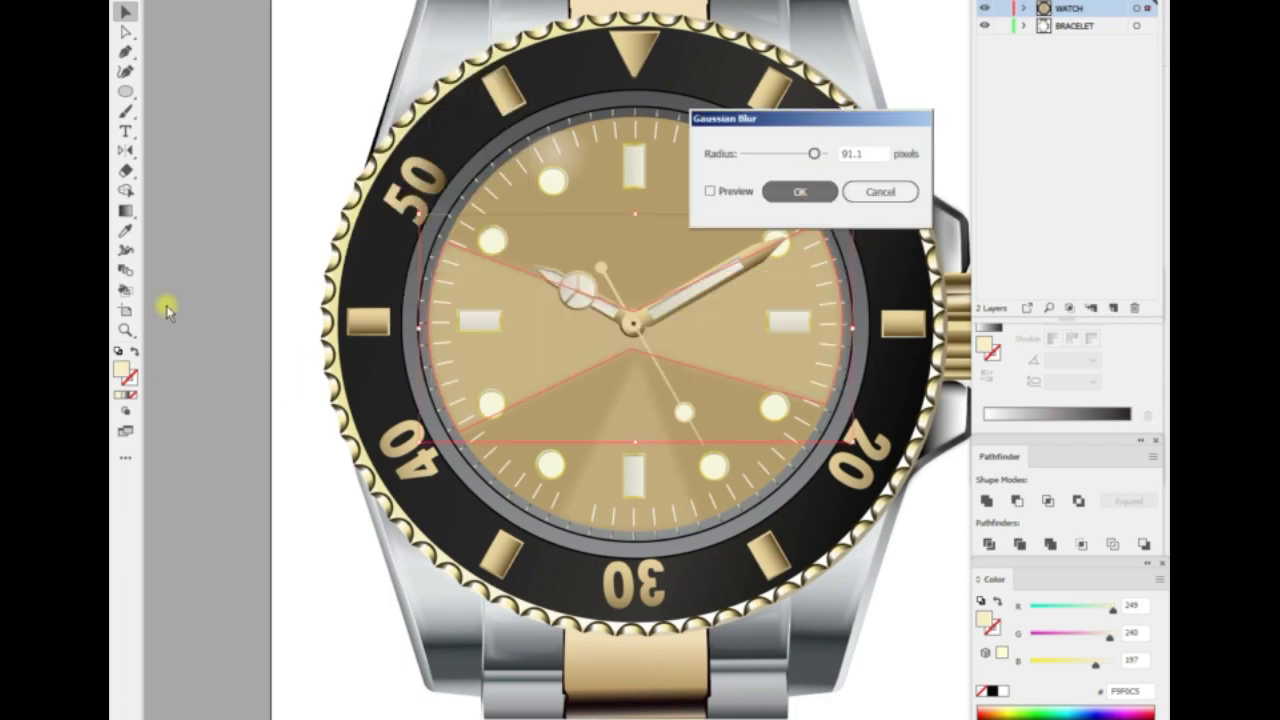
{"action": "key", "text": "Return"}
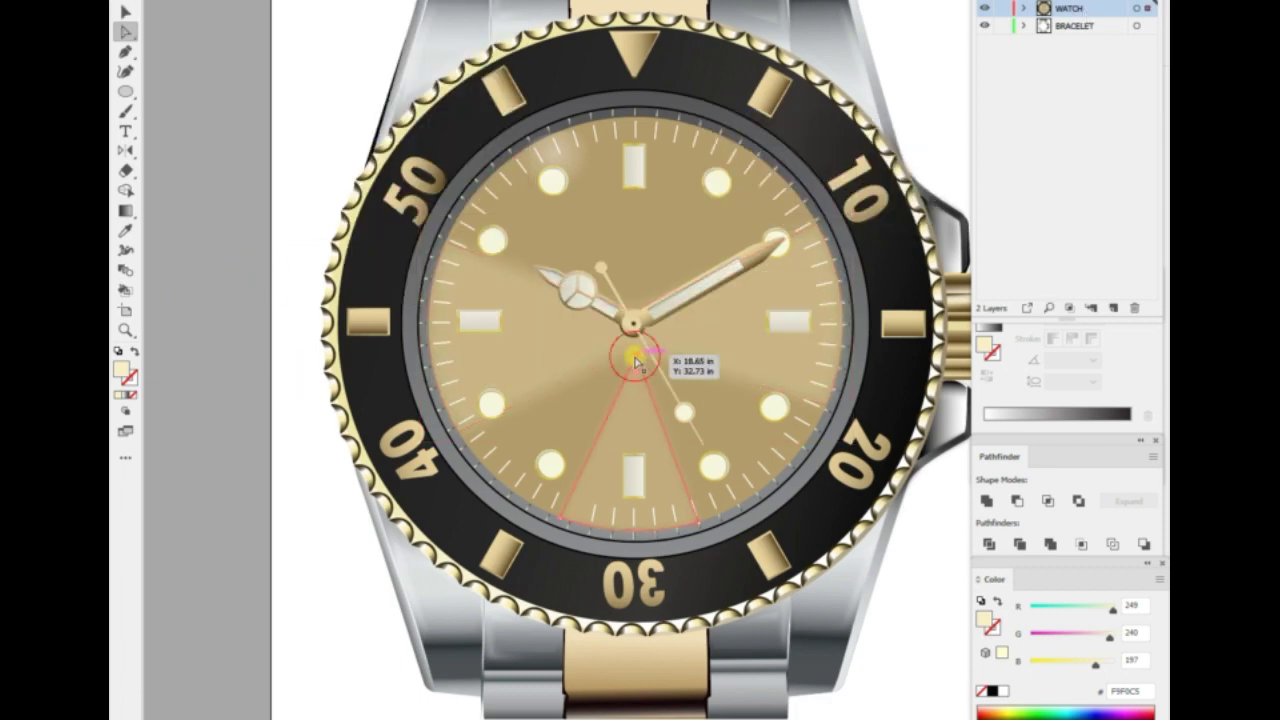
{"action": "left_click_drag", "start_coordinate": [636, 362], "coordinate": [632, 326]}
{"action": "key", "text": "v"}
{"action": "double_click", "coordinate": [121, 369]}
{"action": "left_click", "coordinate": [985, 55]}
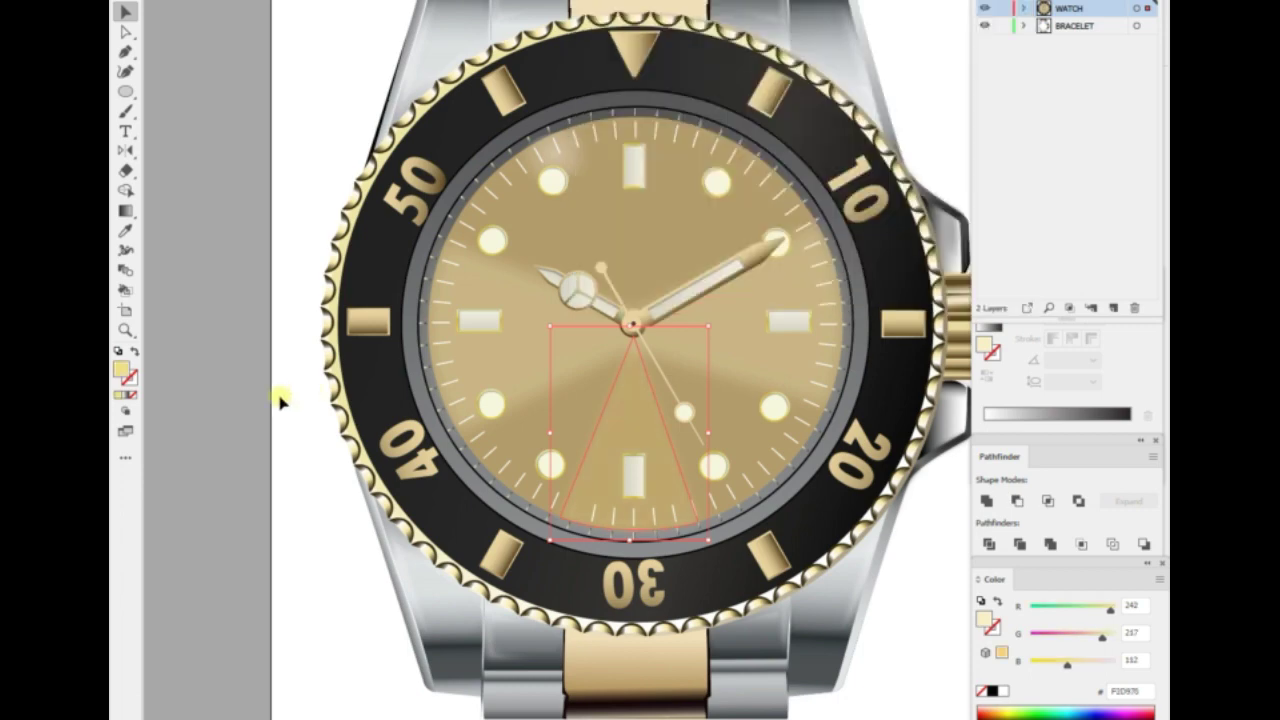
Delete the thin shape running across the dial.
{"action": "left_click", "coordinate": [265, 503]}
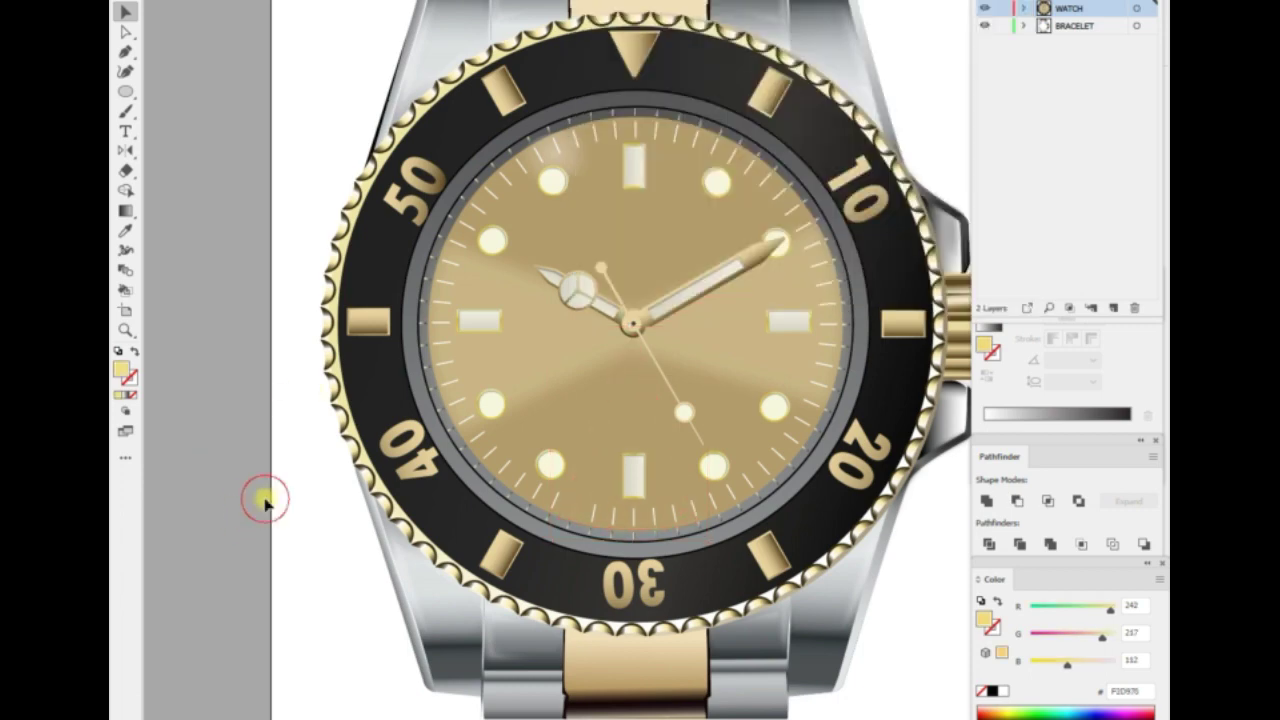
{"action": "left_click", "coordinate": [577, 509]}
{"action": "right_click", "coordinate": [252, 157]}
{"action": "left_click", "coordinate": [258, 310]}
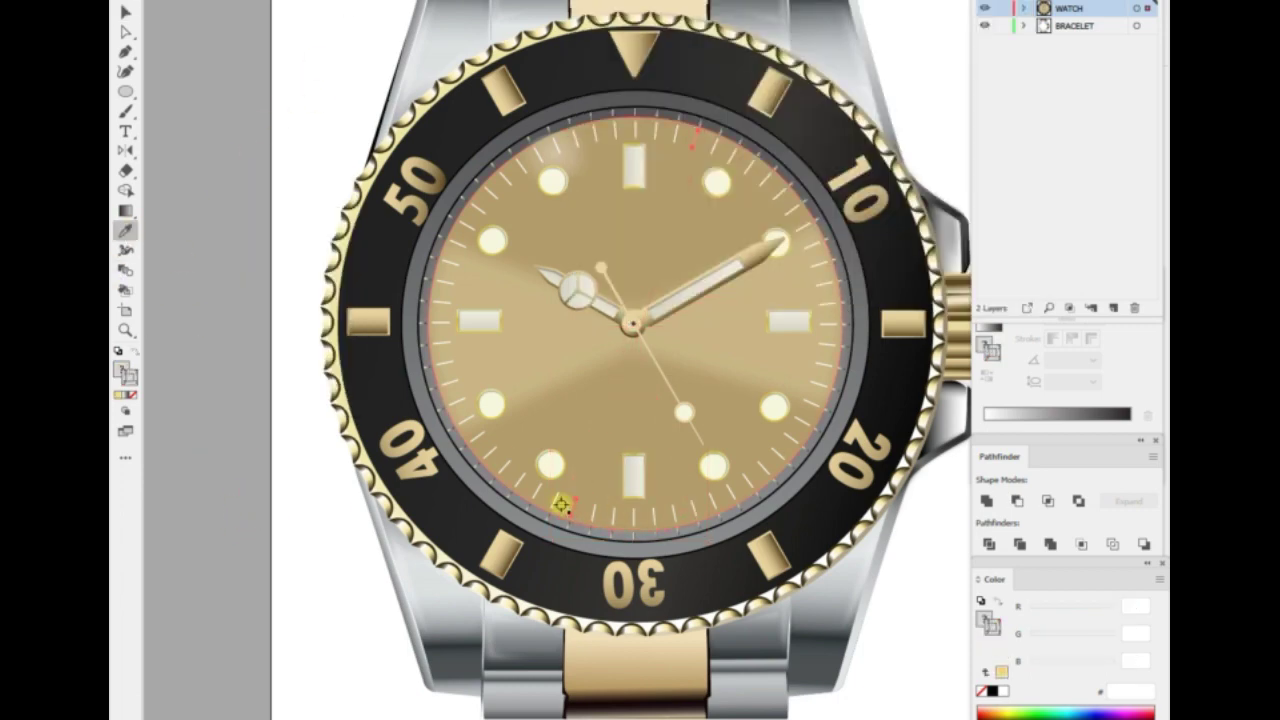
{"action": "left_click", "coordinate": [272, 492]}
{"action": "left_click", "coordinate": [294, 380]}
{"action": "left_click", "coordinate": [293, 468]}
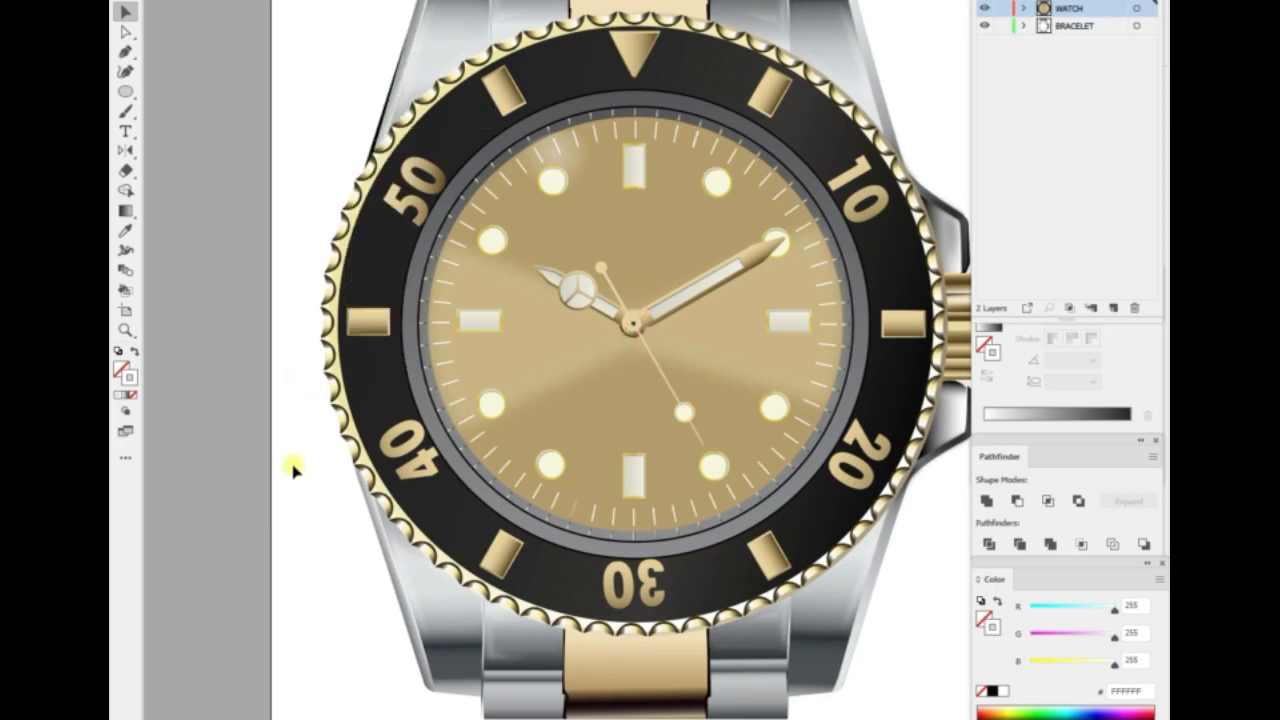
{"action": "key", "text": "Delete"}
{"action": "left_click", "coordinate": [574, 510]}
Pick a richer gold for the dial fill in the Color Picker.
{"action": "left_click", "coordinate": [248, 276]}
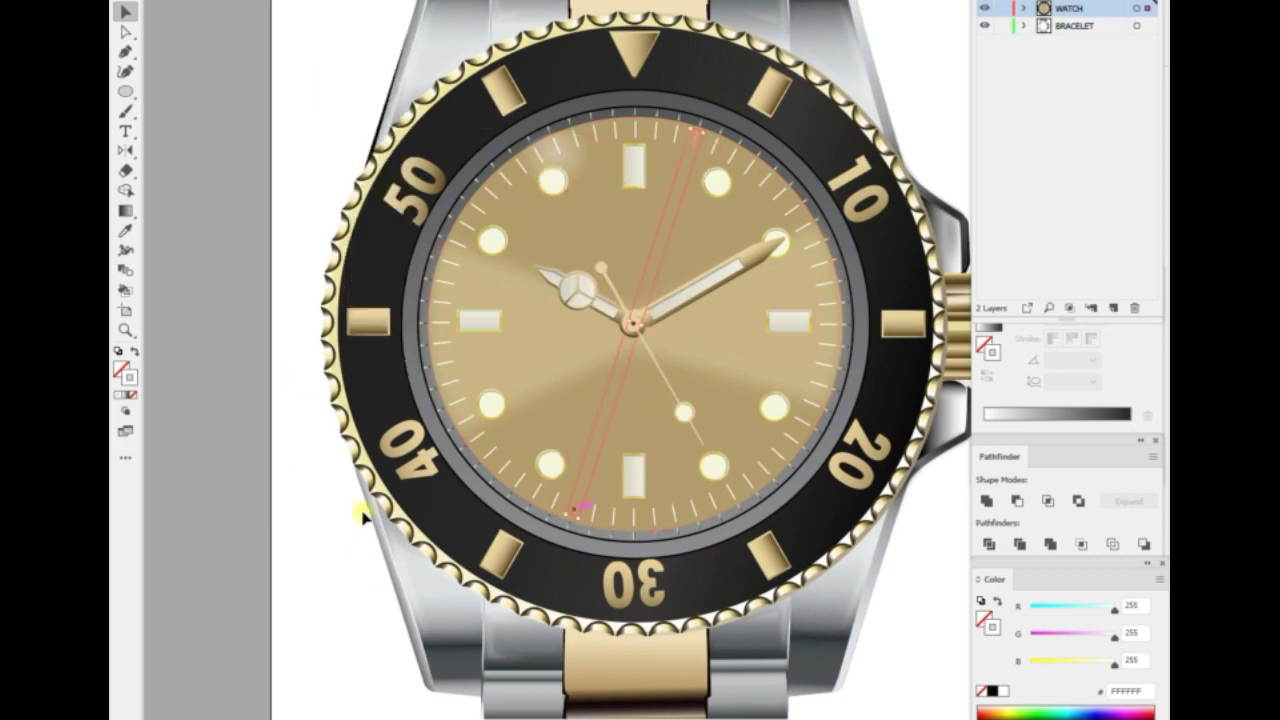
{"action": "left_click", "coordinate": [605, 477]}
{"action": "key", "text": "ctrl+0"}
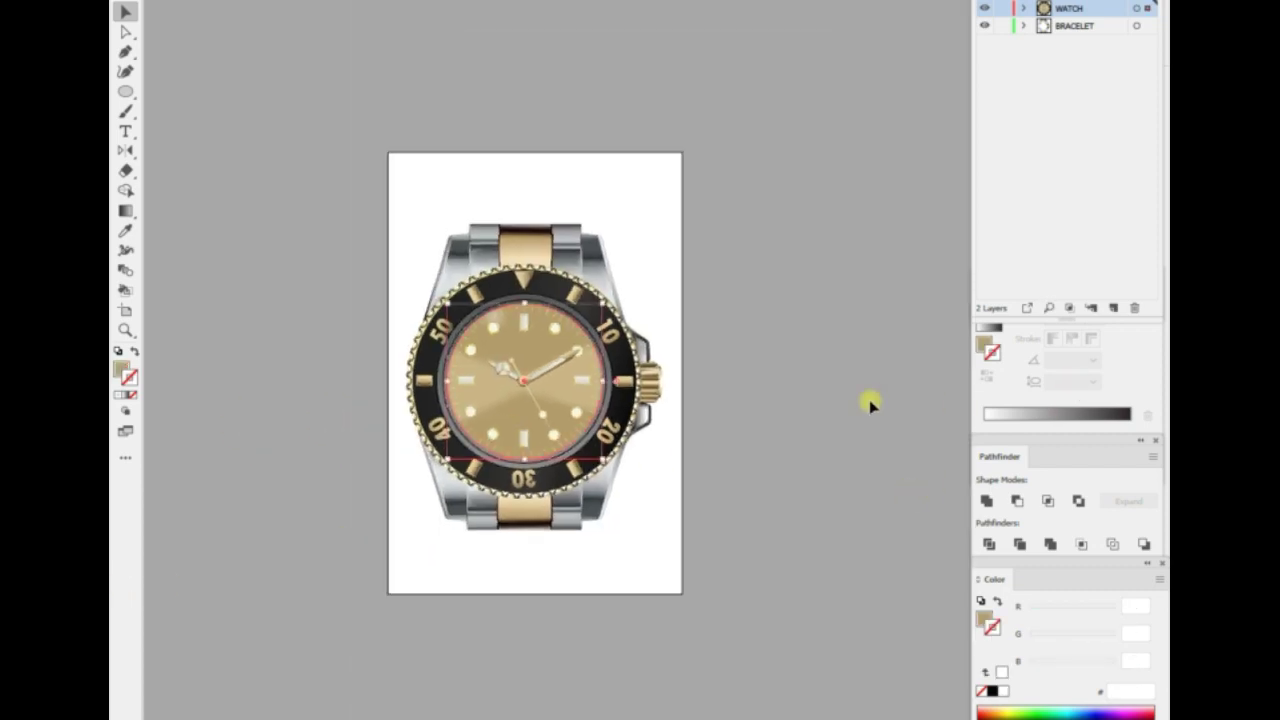
{"action": "double_click", "coordinate": [124, 372]}
{"action": "left_click", "coordinate": [900, 57]}
Eyedrop a radial gradient onto the dial and set its centre stop to near-black.
{"action": "left_click", "coordinate": [697, 543]}
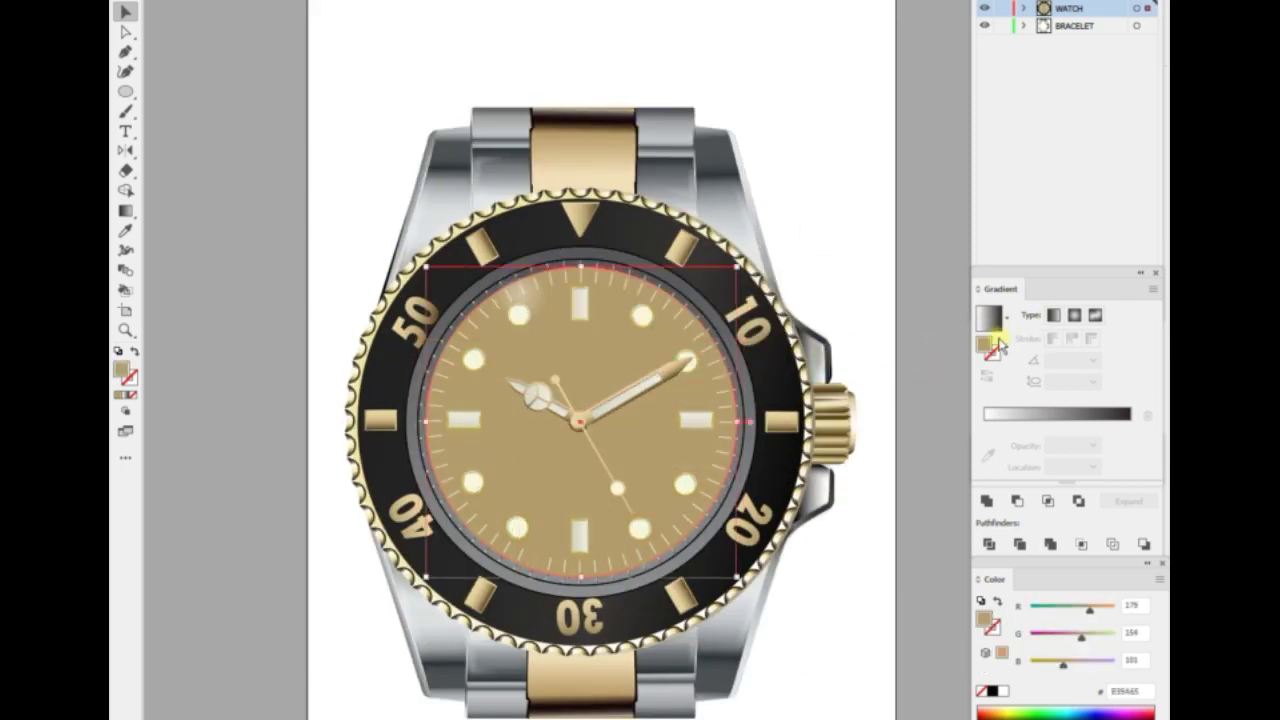
{"action": "left_click", "coordinate": [125, 230]}
{"action": "left_click", "coordinate": [750, 545]}
{"action": "left_click", "coordinate": [514, 449]}
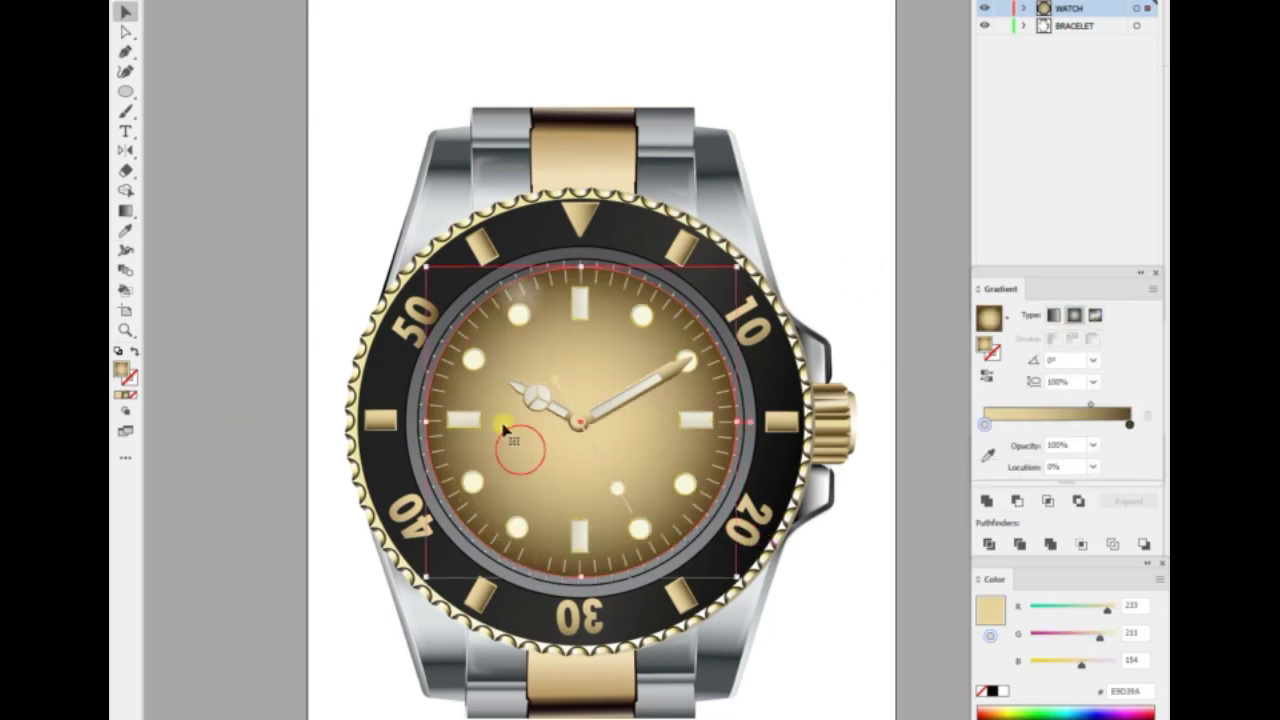
{"action": "left_click", "coordinate": [985, 443]}
{"action": "double_click", "coordinate": [985, 620]}
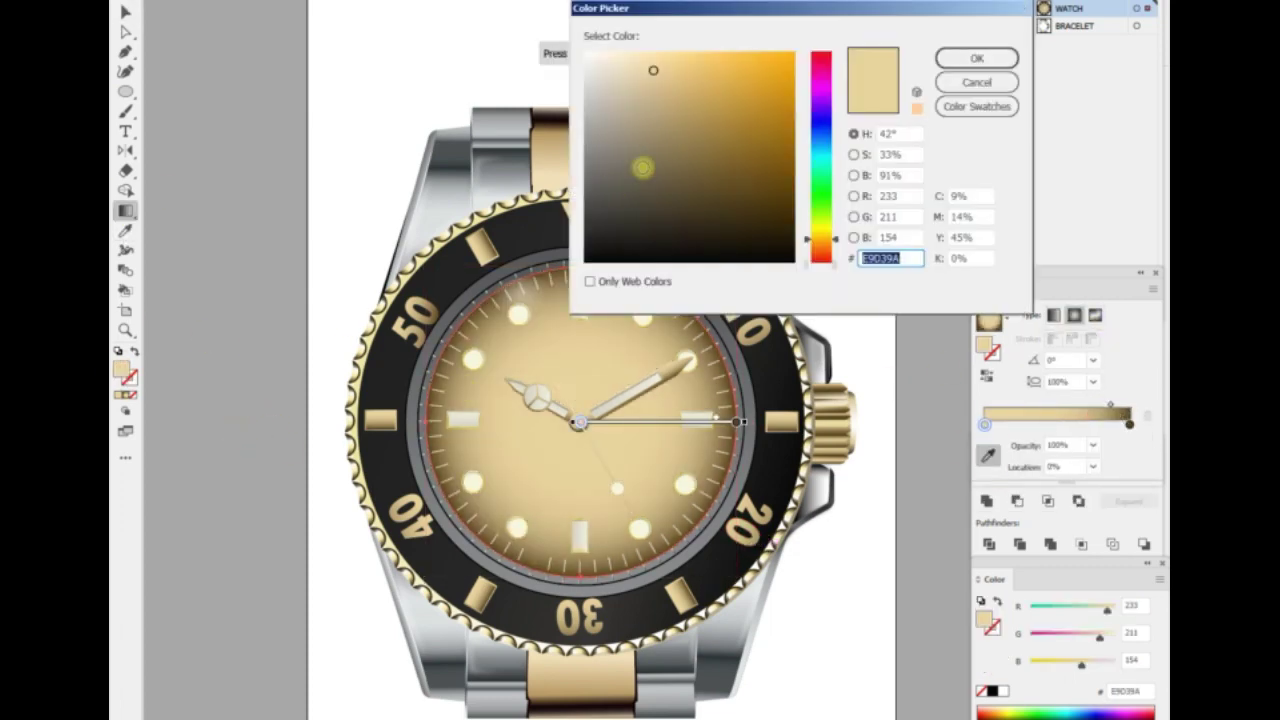
{"action": "left_click", "coordinate": [977, 57]}
{"action": "key", "text": "g"}
Select and inspect a small tick mark near the dial's lower edge.
{"action": "right_click", "coordinate": [300, 449]}
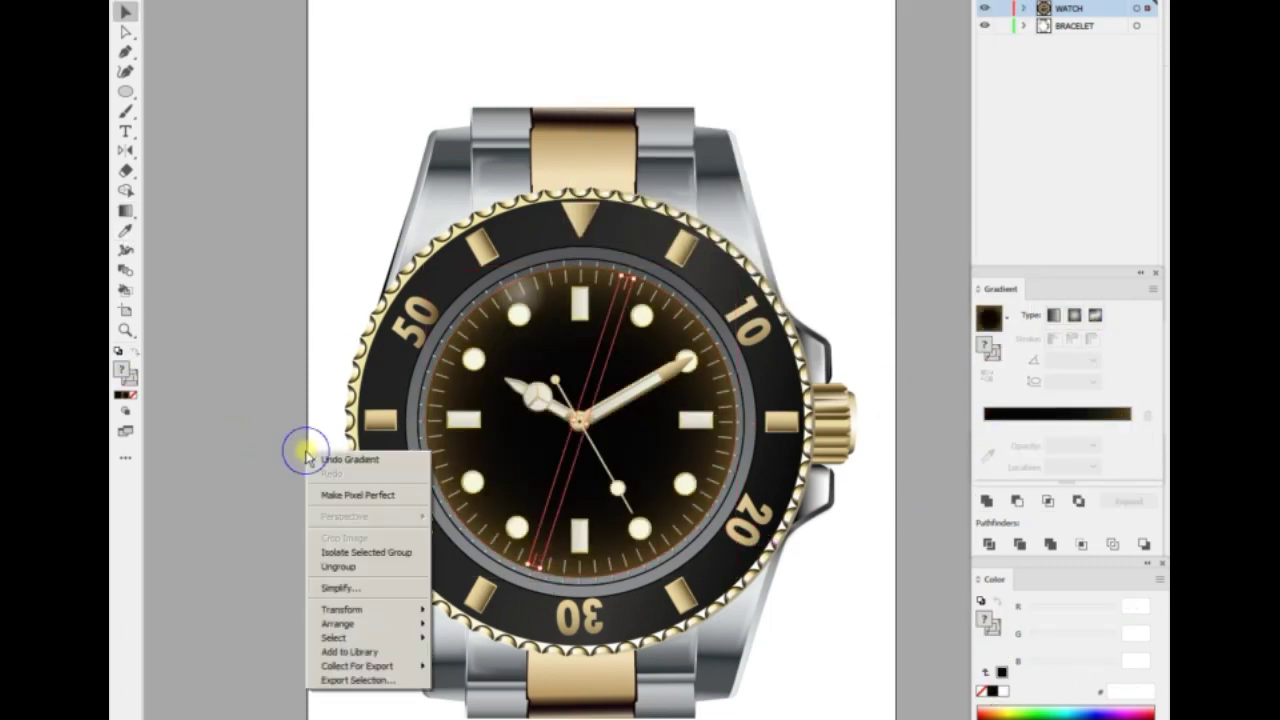
{"action": "key", "text": "Escape"}
{"action": "scroll", "coordinate": [540, 600], "scroll_direction": "up", "scroll_amount": 3}
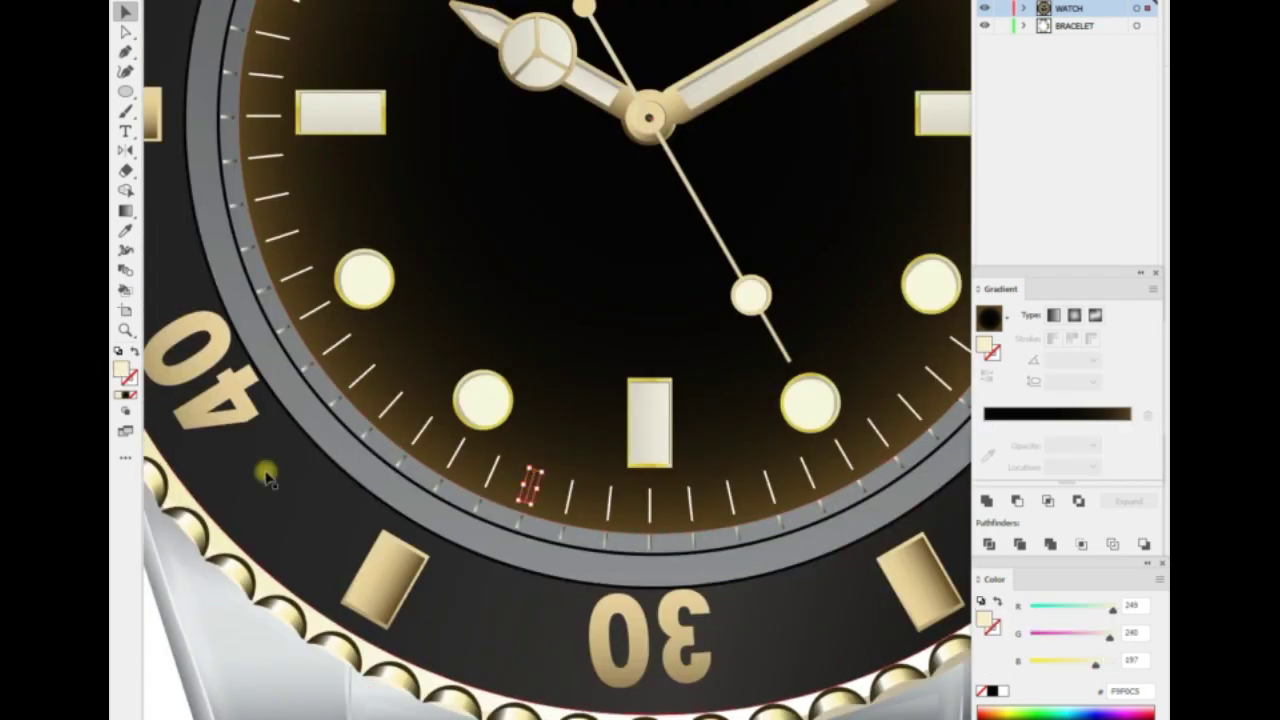
{"action": "left_click", "coordinate": [530, 486]}
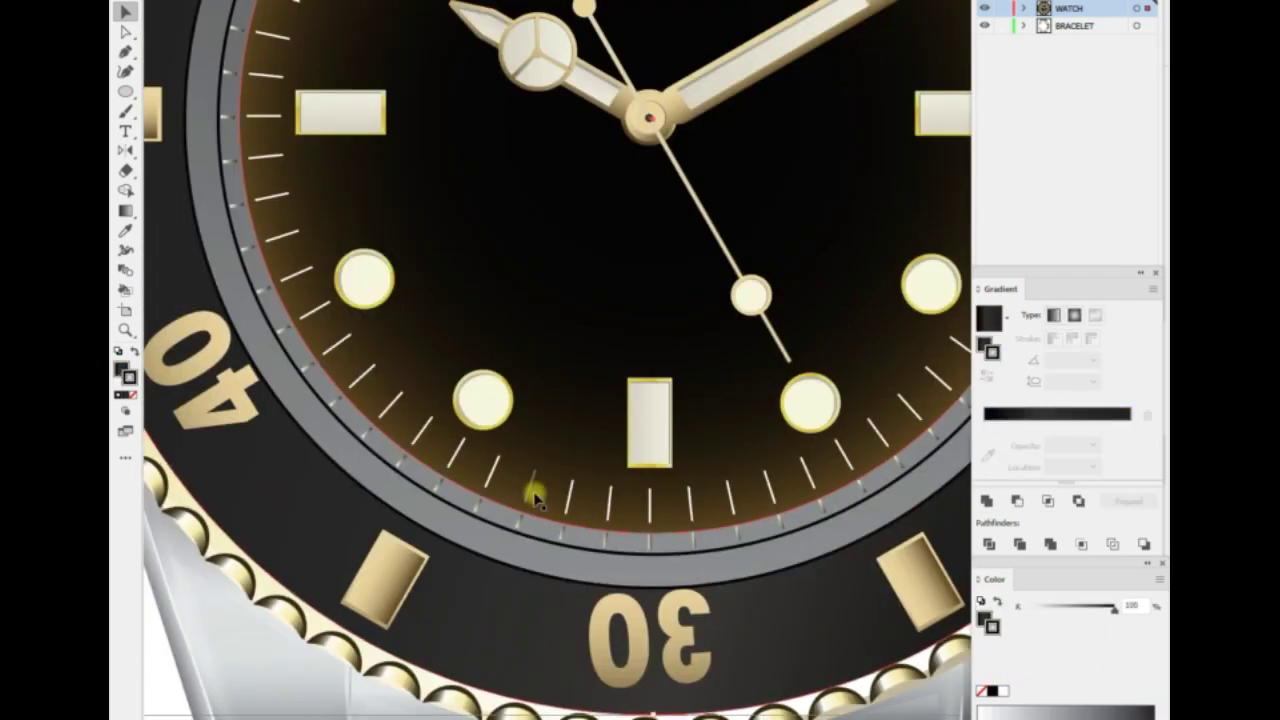
{"action": "right_click", "coordinate": [475, 585]}
{"action": "key", "text": "Escape"}
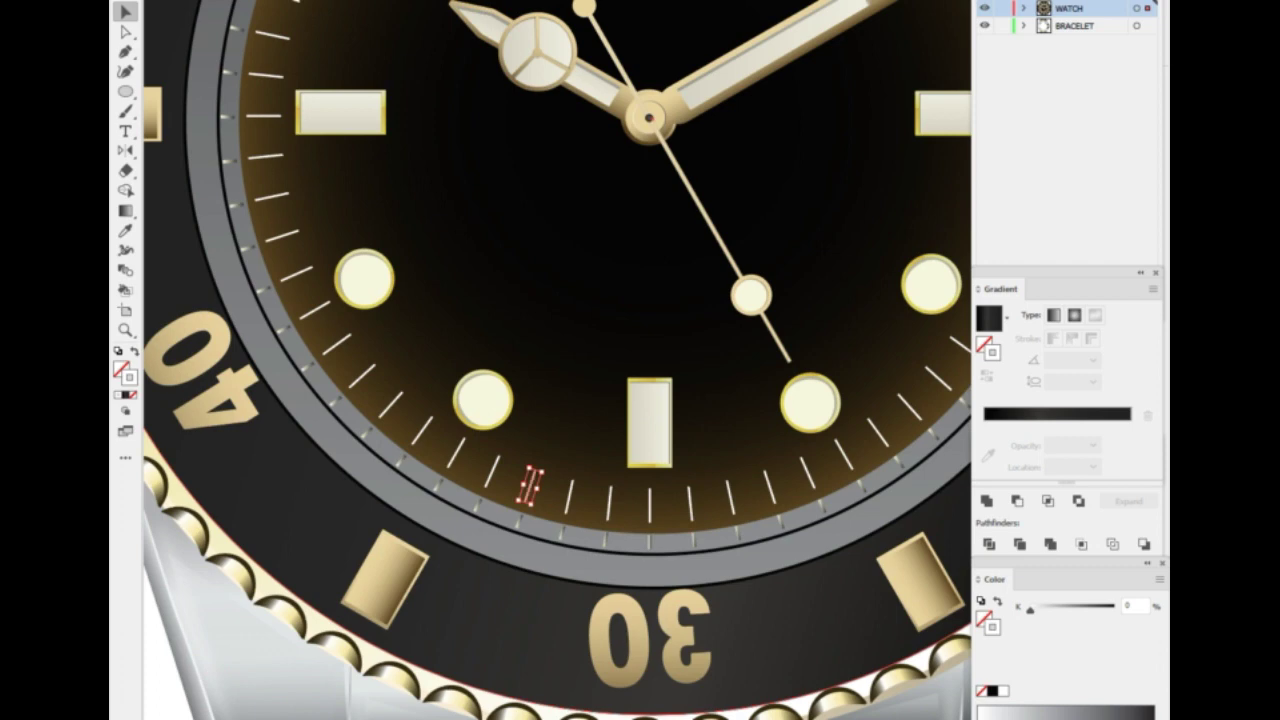
{"action": "key", "text": "ctrl+0"}
Set the dial gradient's outer stop to brown 775724.
{"action": "left_click", "coordinate": [121, 369]}
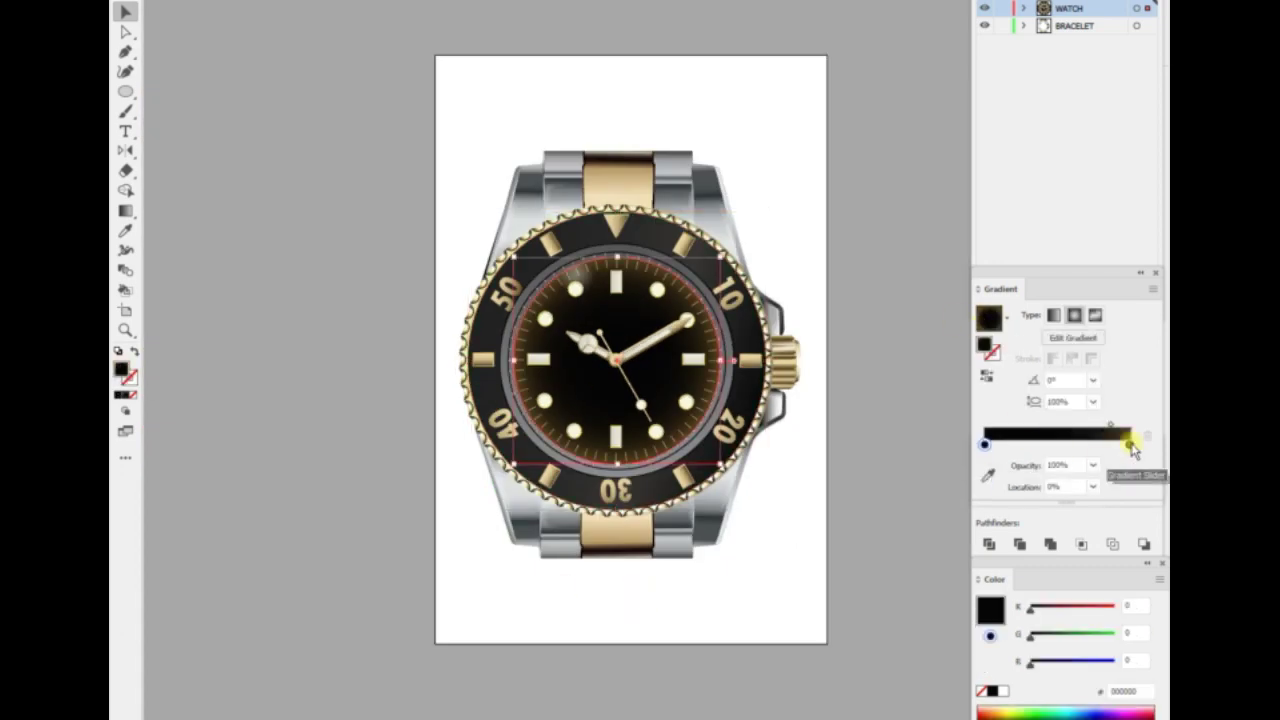
{"action": "left_click", "coordinate": [1130, 444]}
{"action": "double_click", "coordinate": [121, 369]}
{"action": "left_click", "coordinate": [977, 57]}
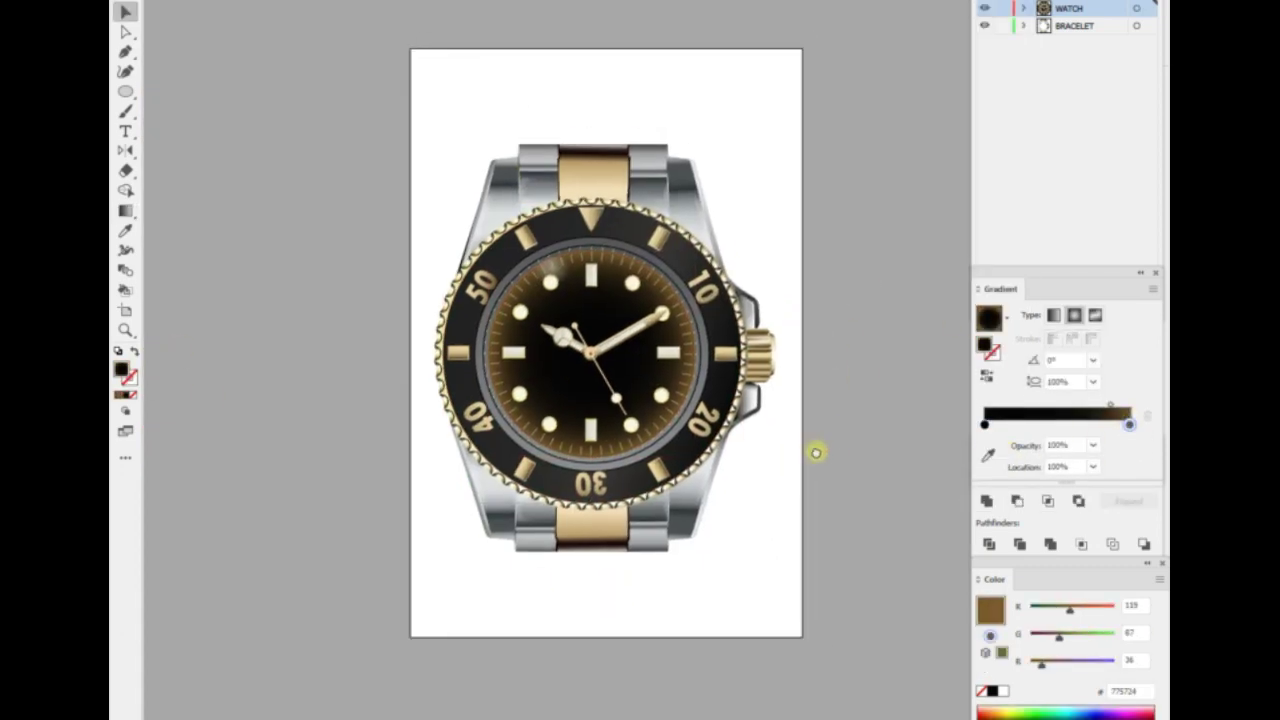
{"action": "key", "text": "ctrl+plus"}
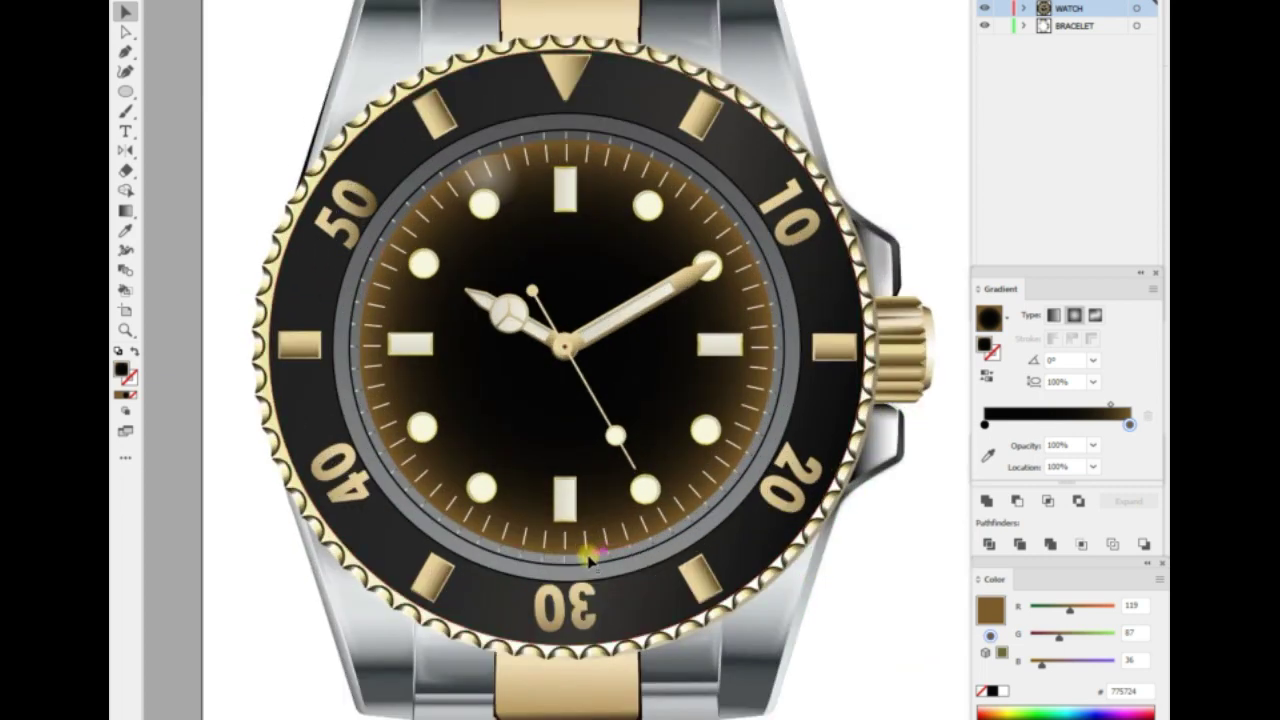
{"action": "left_click", "coordinate": [262, 527]}
Draw a small circle left of the dial centre and eyedrop the dial's black-to-brown gradient onto it.
{"action": "key", "text": "l"}
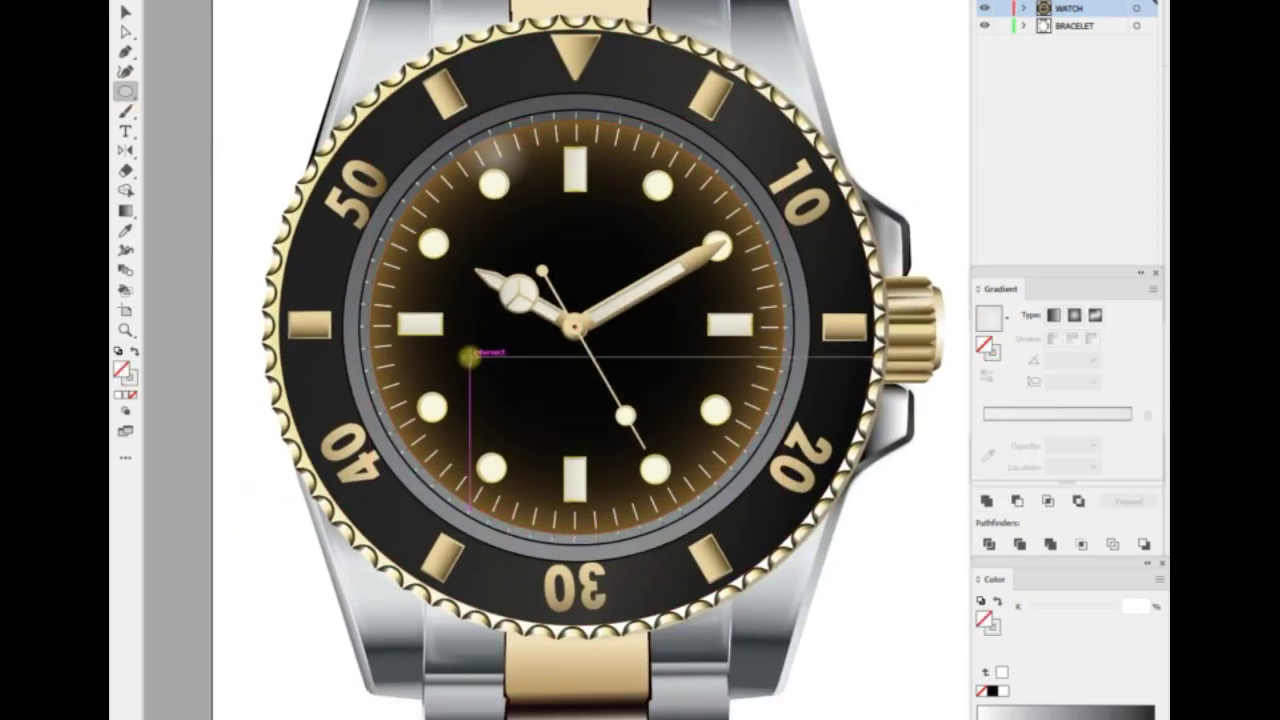
{"action": "left_click_drag", "start_coordinate": [468, 355], "coordinate": [548, 435]}
{"action": "key", "text": "ctrl+plus"}
{"action": "key", "text": "i"}
{"action": "left_click", "coordinate": [634, 448]}
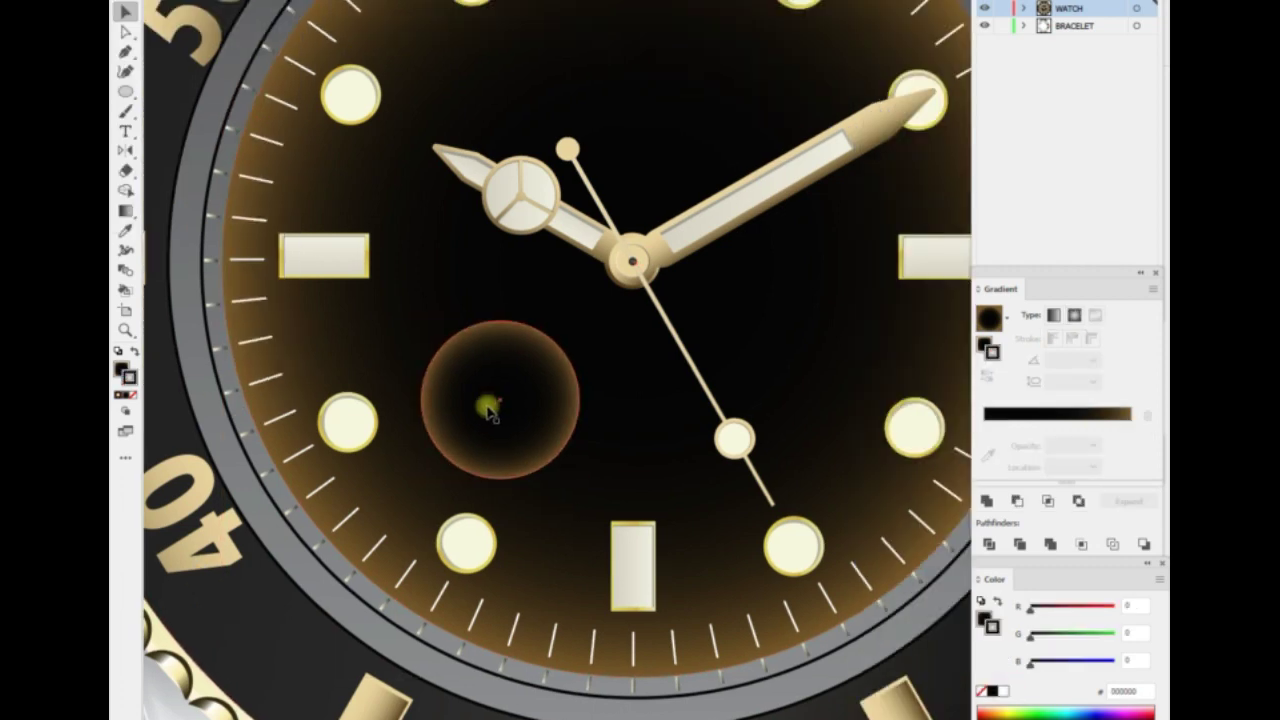
{"action": "key", "text": "g"}
{"action": "left_click", "coordinate": [531, 401]}
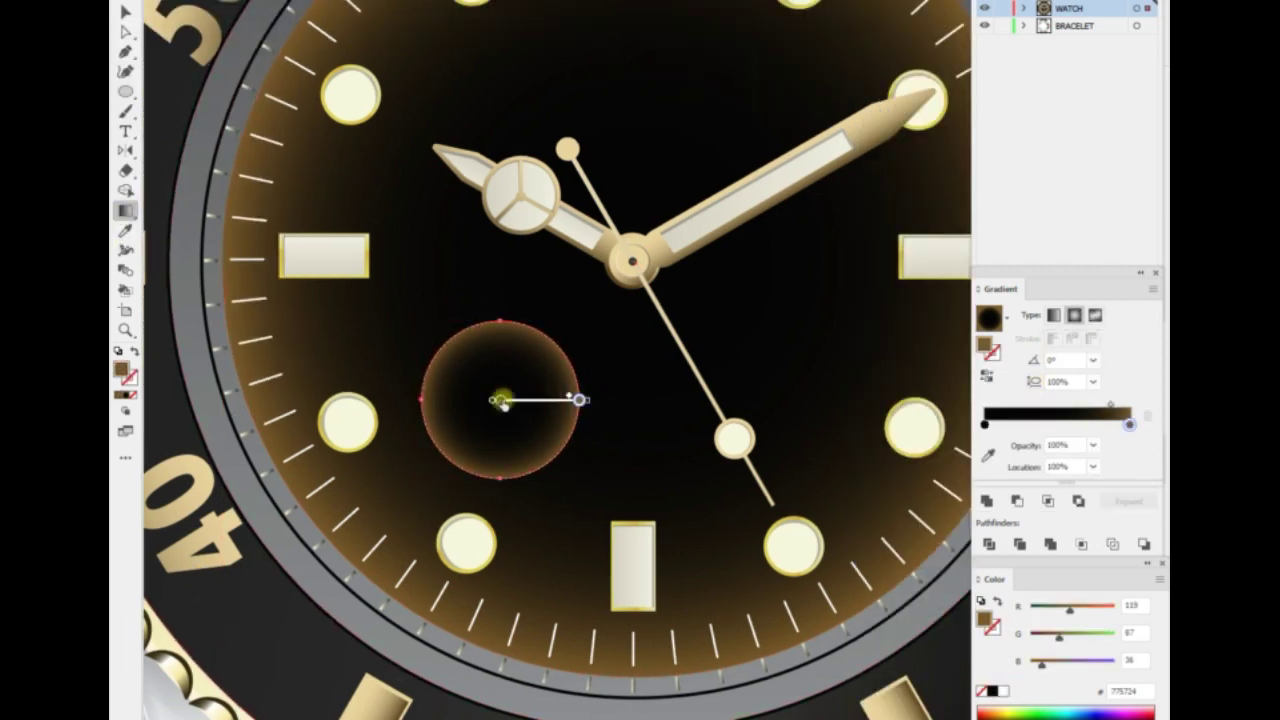
{"action": "key", "text": "ctrl+shift+a"}
{"action": "key", "text": "ctrl+plus"}
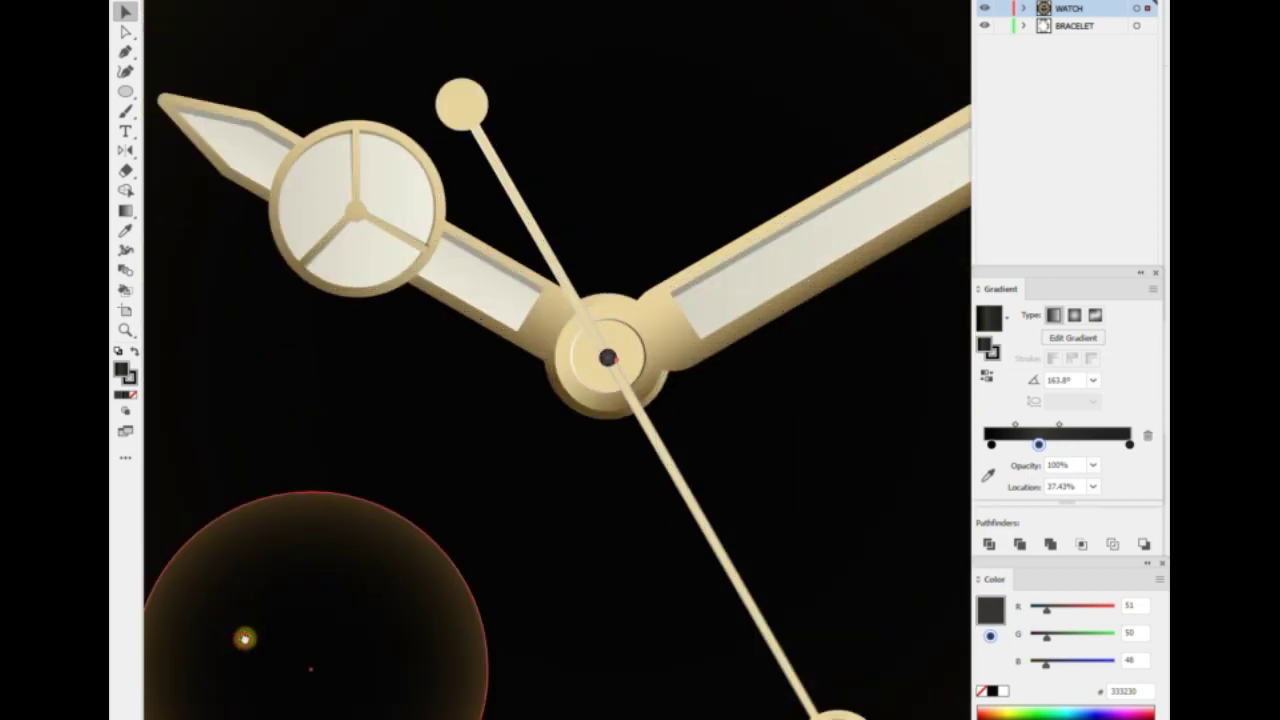
{"action": "key", "text": "ctrl+plus"}
{"action": "left_click", "coordinate": [125, 130]}
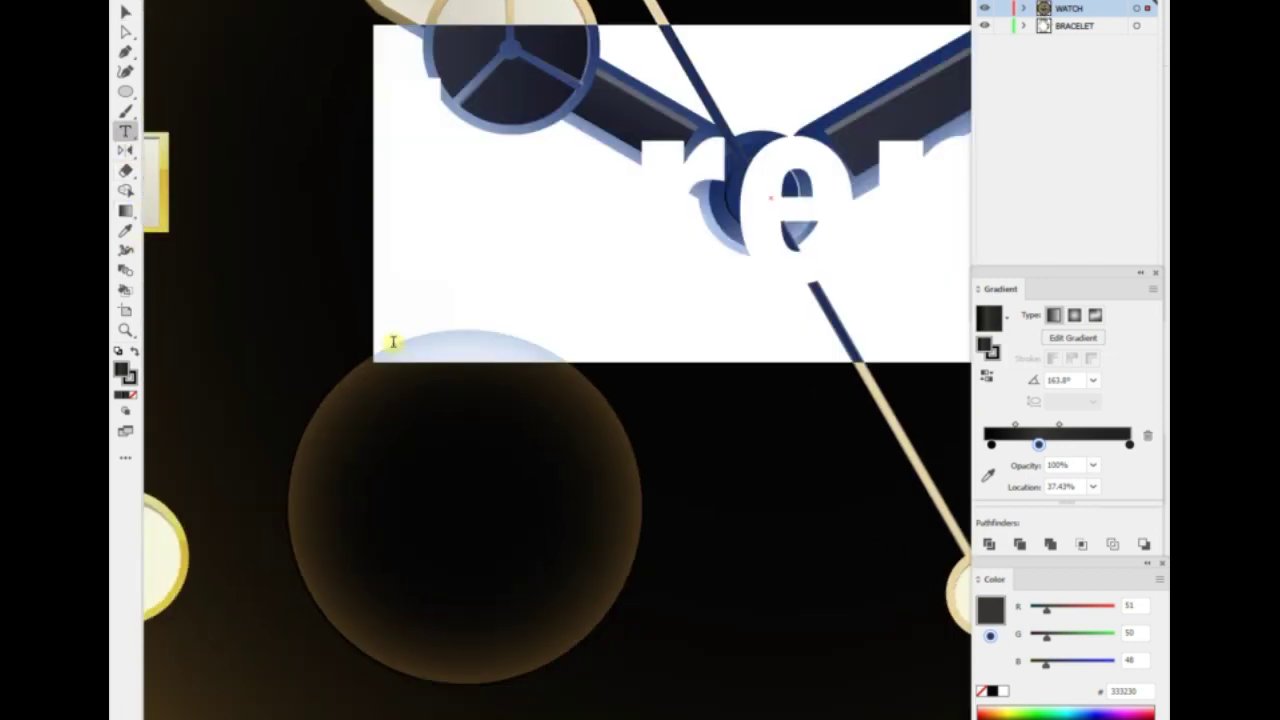
{"action": "left_click", "coordinate": [376, 278]}
Type a 48 pt N, move it onto the sub-dial and give it a sampled fill.
{"action": "left_click", "coordinate": [952, 220]}
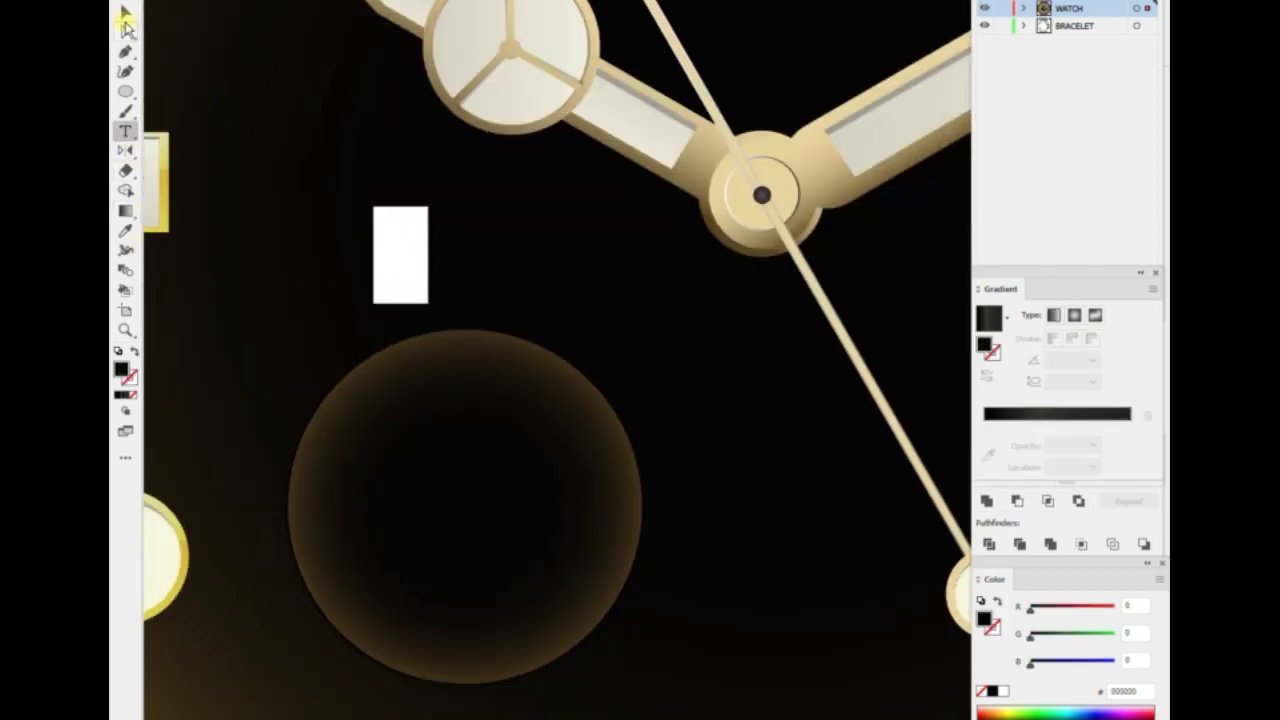
{"action": "type", "text": "N"}
{"action": "left_click_drag", "start_coordinate": [400, 250], "coordinate": [465, 375]}
{"action": "key", "text": "ctrl+minus"}
{"action": "left_click", "coordinate": [685, 357]}
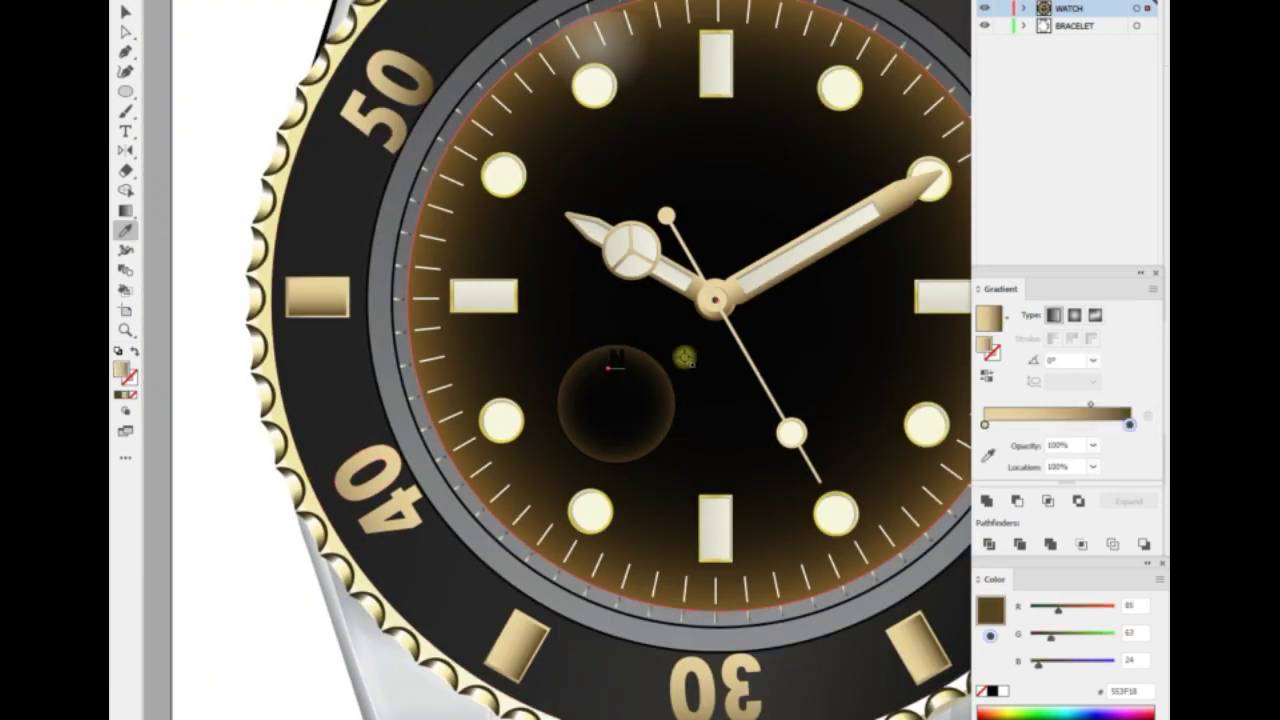
{"action": "key", "text": "ctrl+plus"}
{"action": "key", "text": "i"}
{"action": "left_click", "coordinate": [610, 455]}
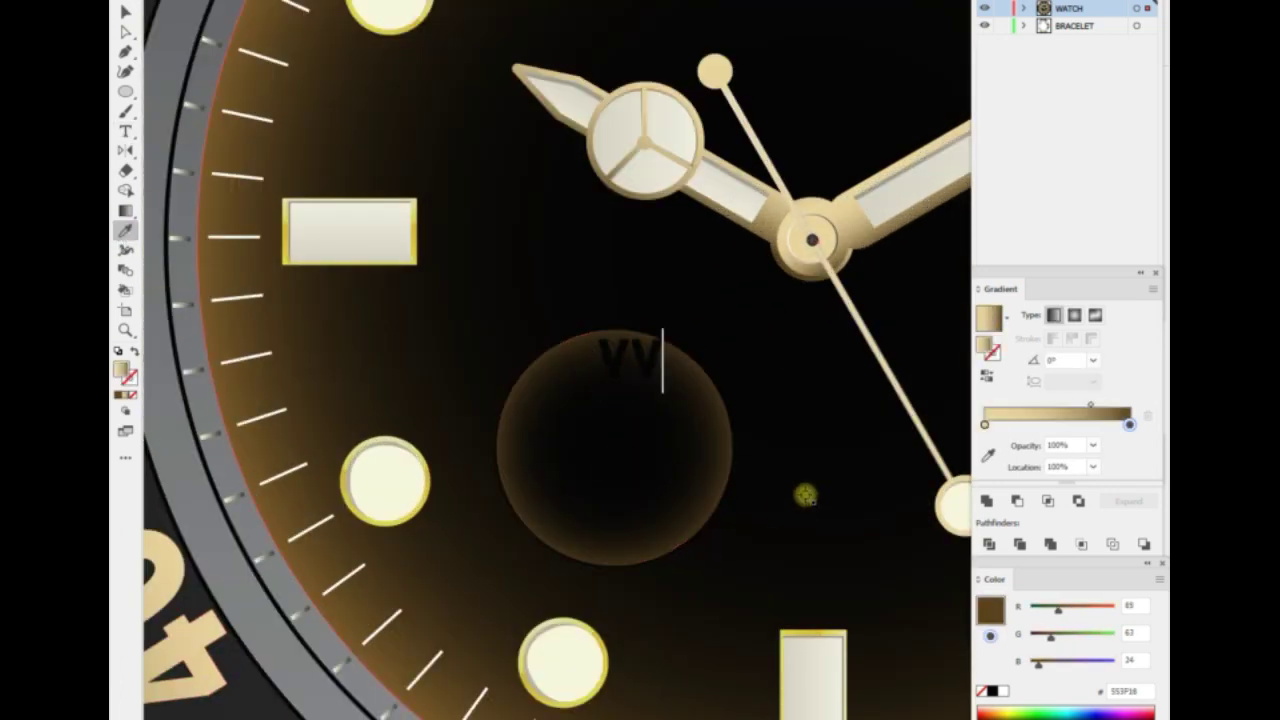
Finish the N letter and duplicate a copy to the bottom of the sub-dial.
{"action": "left_click", "coordinate": [622, 365]}
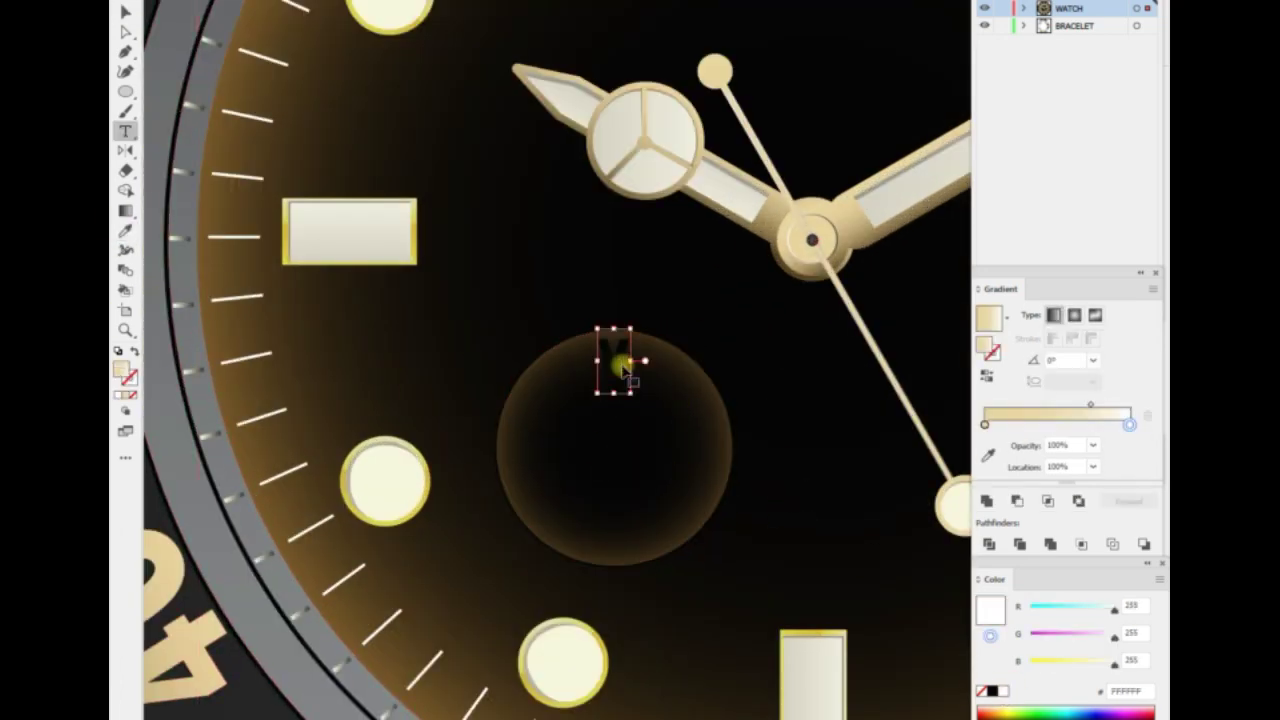
{"action": "key", "text": "Escape"}
{"action": "key", "text": "g"}
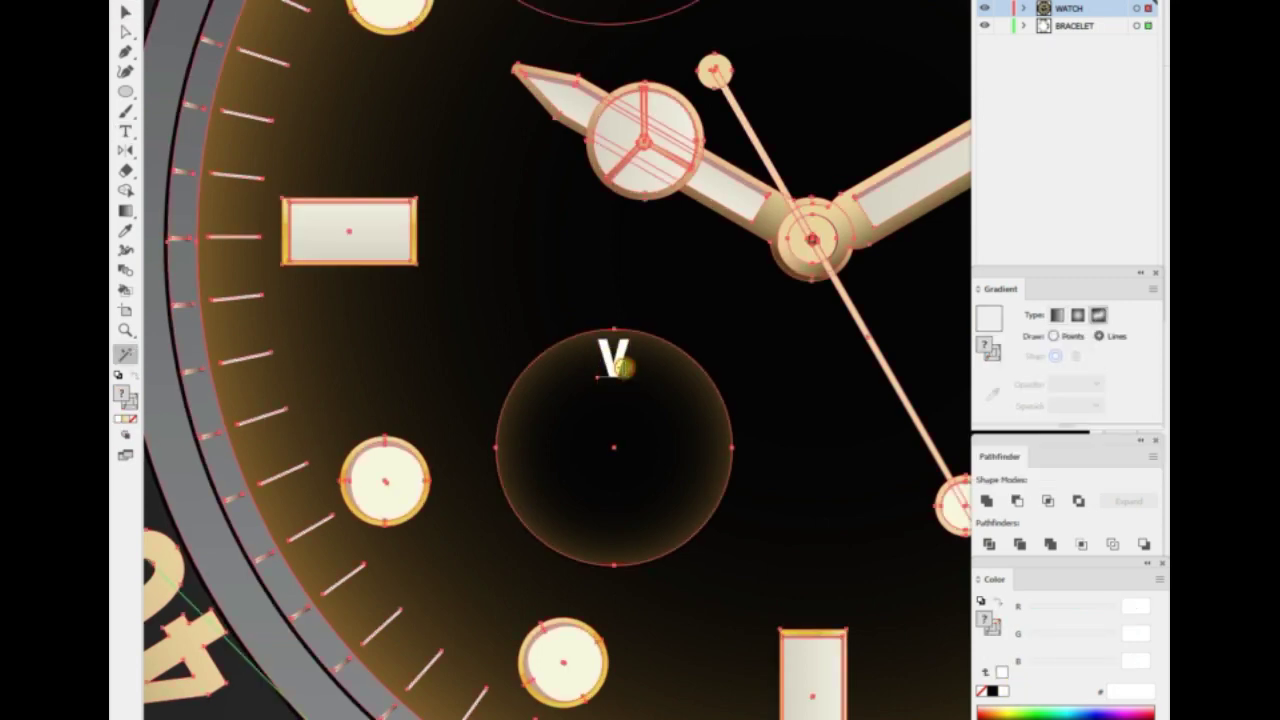
{"action": "left_click", "coordinate": [613, 360]}
{"action": "double_click", "coordinate": [600, 355]}
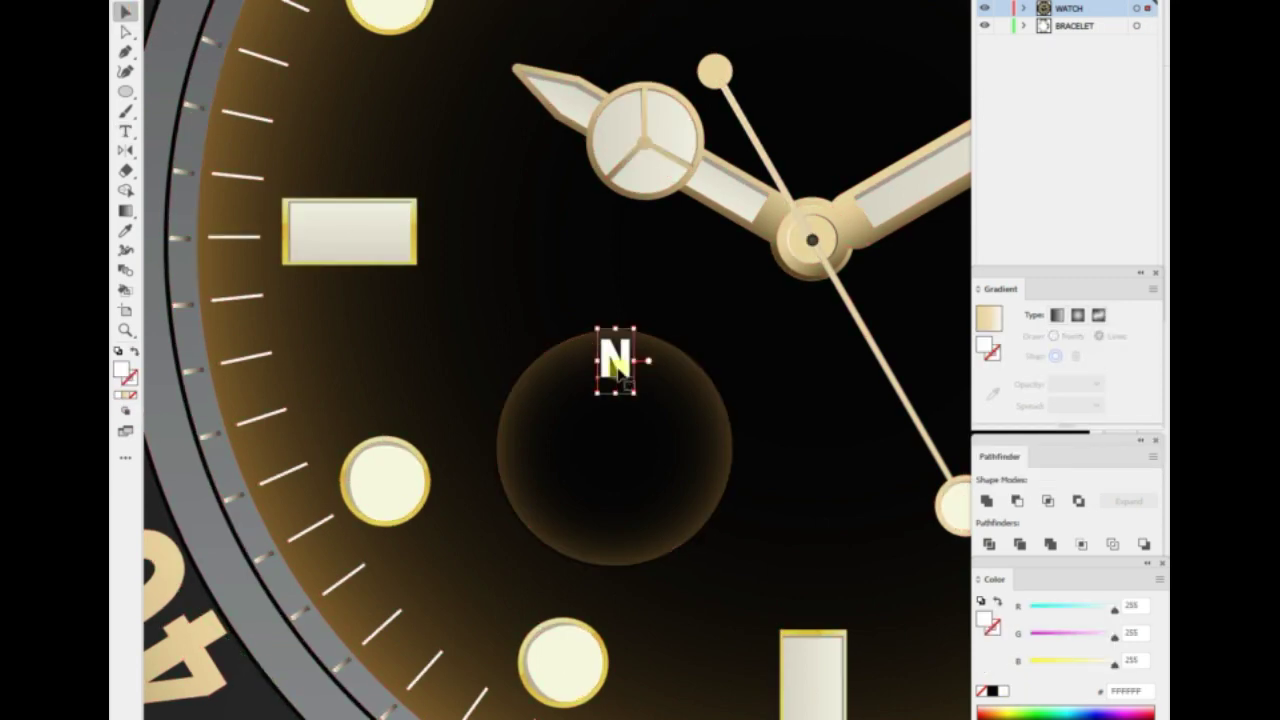
{"action": "left_click_drag", "start_coordinate": [622, 377], "coordinate": [614, 530]}
{"action": "double_click", "coordinate": [612, 538]}
{"action": "type", "text": "W"}
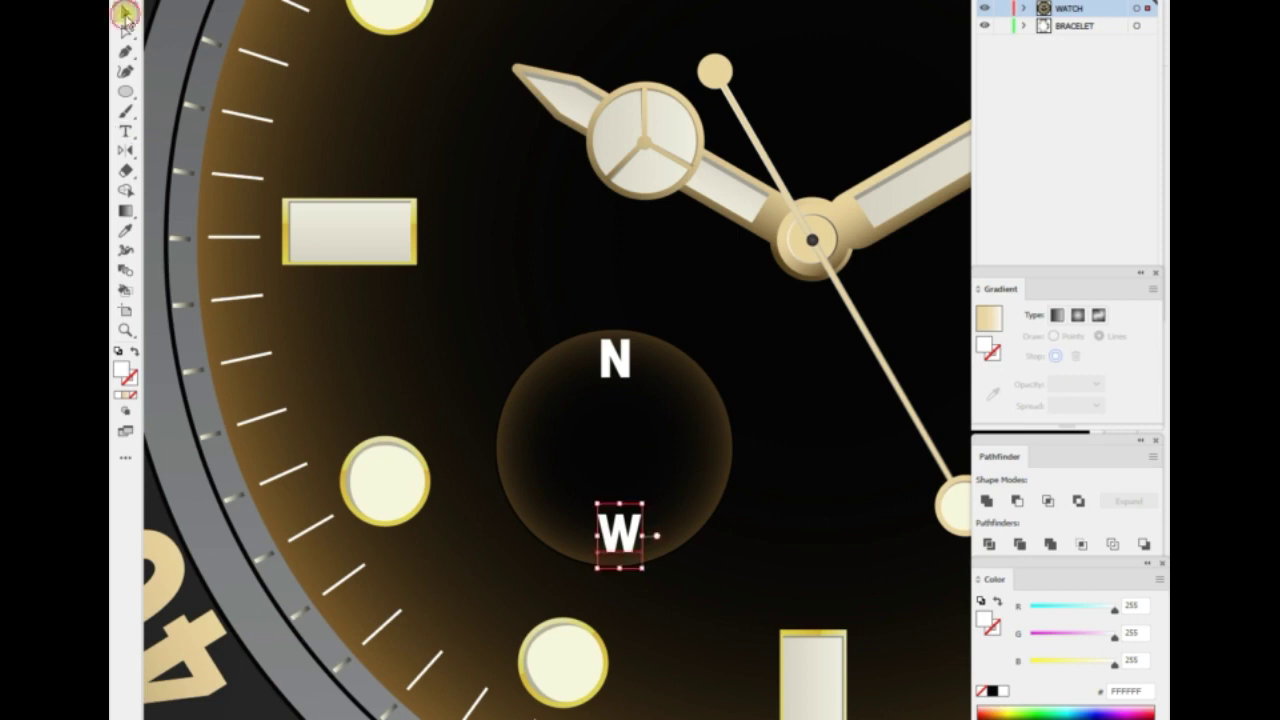
Duplicate a letter to the right as E and pull the letters toward the centre.
{"action": "mouse_move", "coordinate": [615, 360]}
{"action": "left_mouse_down"}
{"action": "mouse_move", "coordinate": [712, 446]}
{"action": "mouse_move", "coordinate": [515, 455]}
{"action": "left_mouse_up"}
{"action": "double_click", "coordinate": [712, 446]}
{"action": "type", "text": "S"}
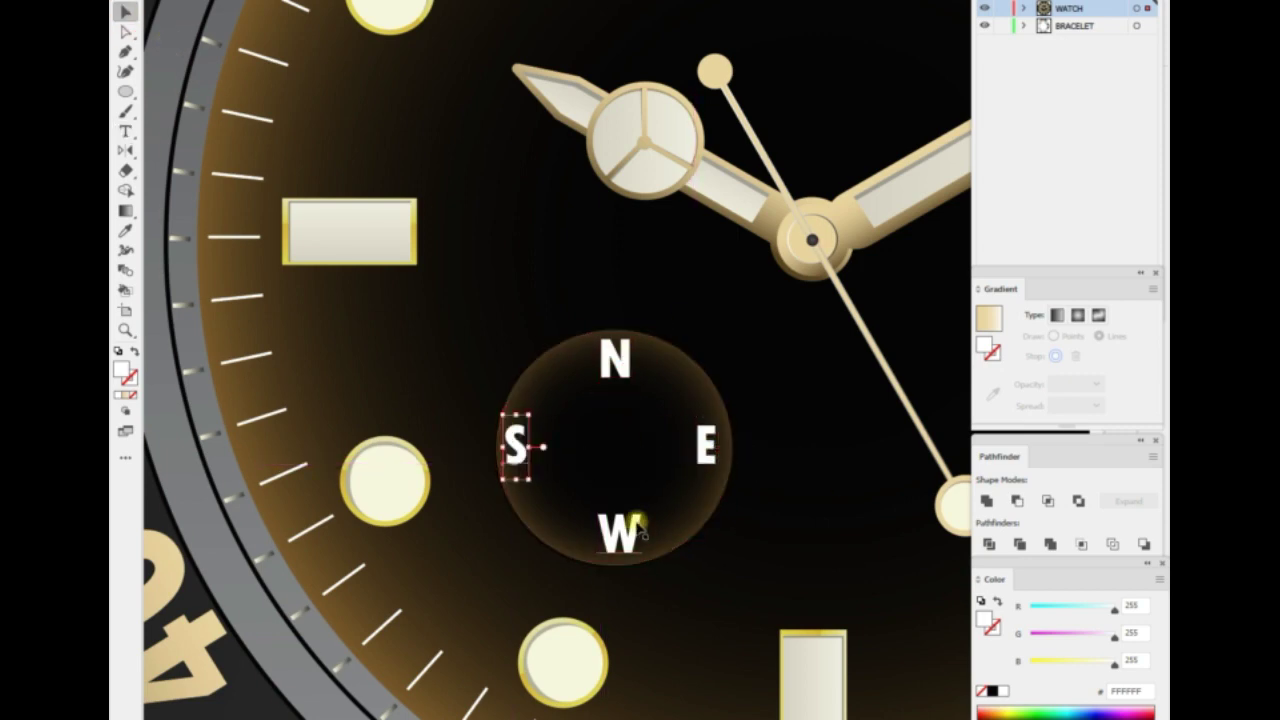
{"action": "left_click", "coordinate": [671, 420]}
{"action": "left_click_drag", "start_coordinate": [730, 565], "coordinate": [709, 563]}
Select the W, N, E and S letters in turn to check their placement.
{"action": "left_click", "coordinate": [665, 630]}
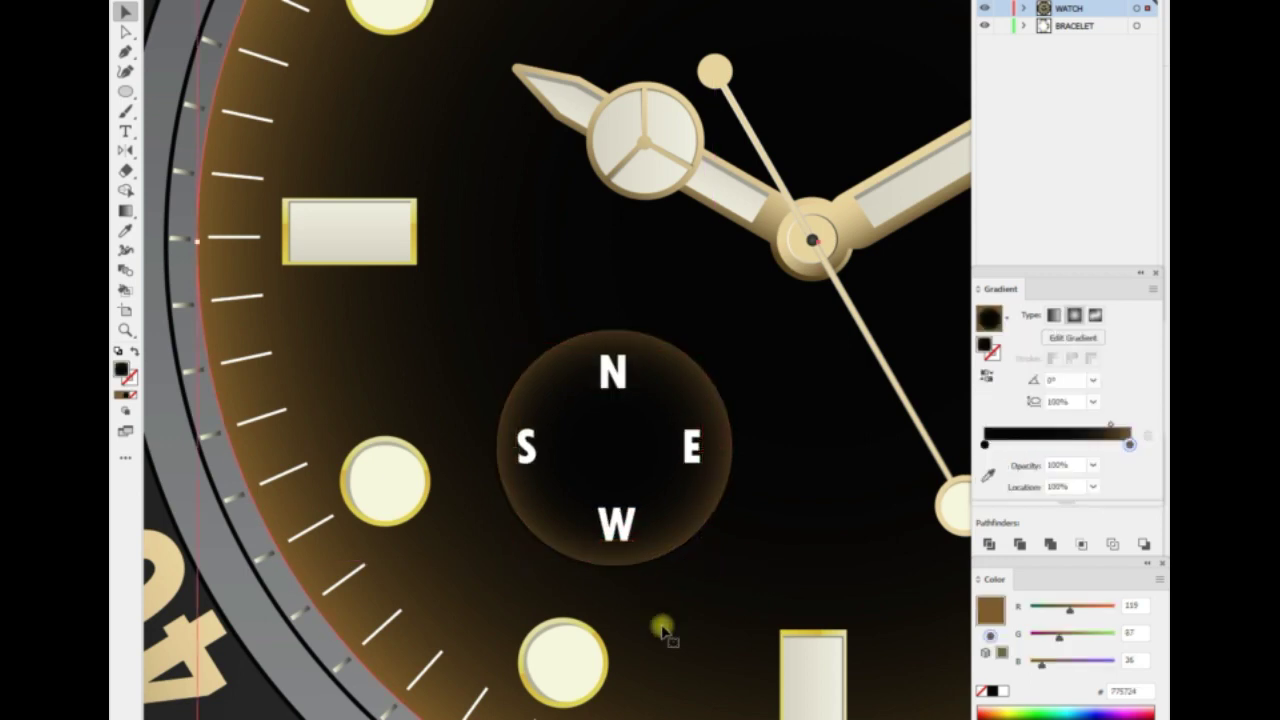
{"action": "left_click", "coordinate": [615, 523]}
{"action": "left_click", "coordinate": [612, 372]}
{"action": "left_click", "coordinate": [692, 447]}
{"action": "left_click", "coordinate": [525, 448]}
{"action": "left_click", "coordinate": [612, 523]}
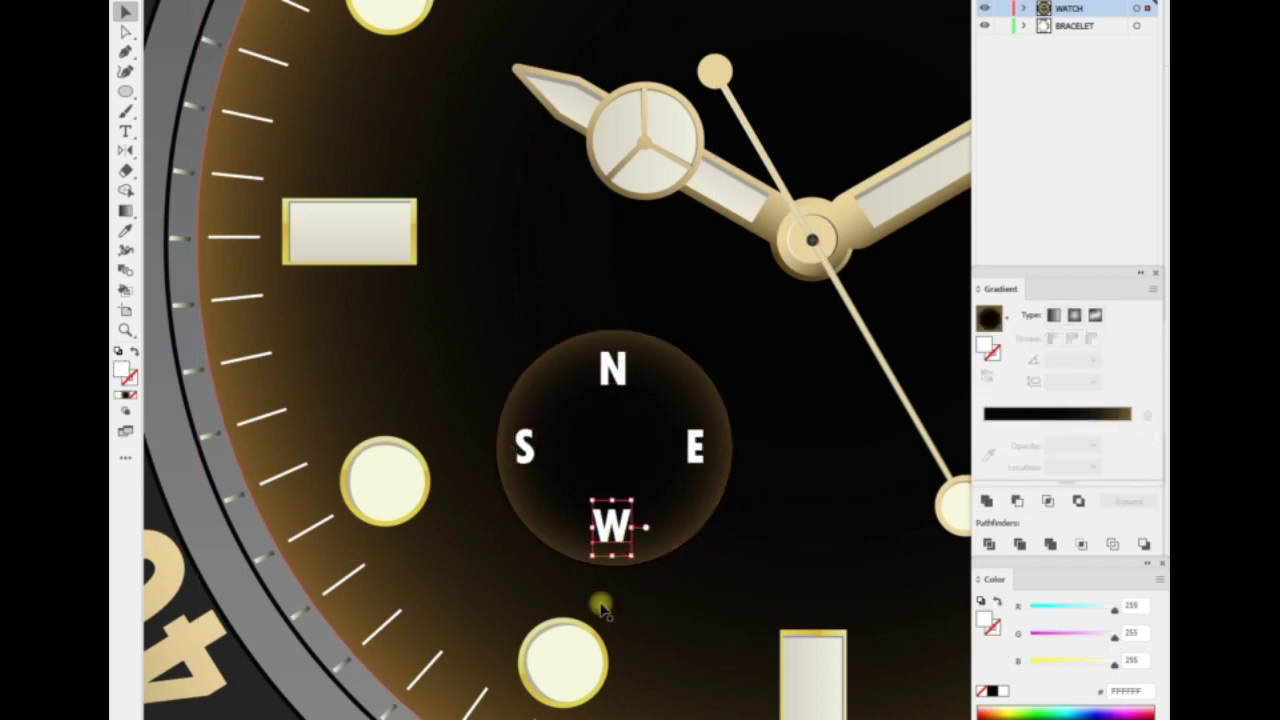
{"action": "left_click", "coordinate": [601, 607]}
Fit the watch in view and set a reflection origin on the sub-dial.
{"action": "key", "text": "ctrl+0"}
{"action": "scroll", "coordinate": [800, 417], "scroll_direction": "up", "scroll_amount": 5}
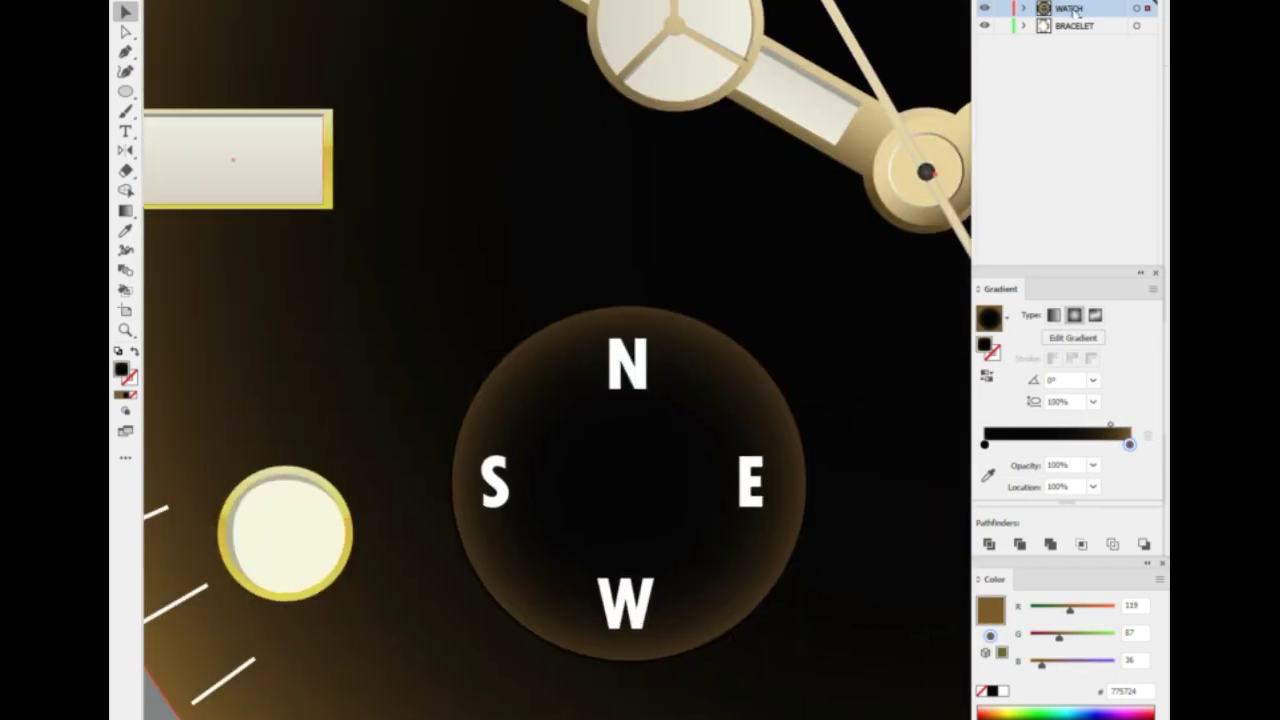
{"action": "key", "text": "o"}
{"action": "left_click", "coordinate": [510, 435]}
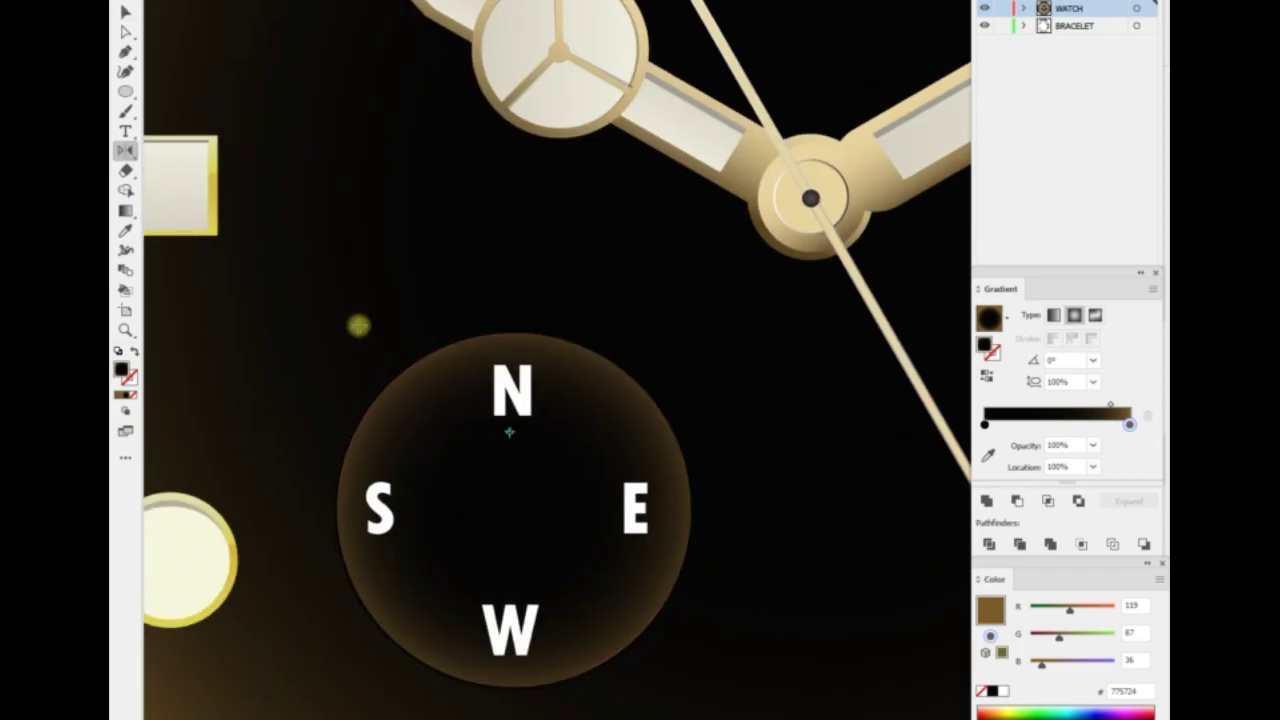
Turn a tall rectangle into a needle diamond by deleting its corner points.
{"action": "key", "text": "v"}
{"action": "key", "text": "m"}
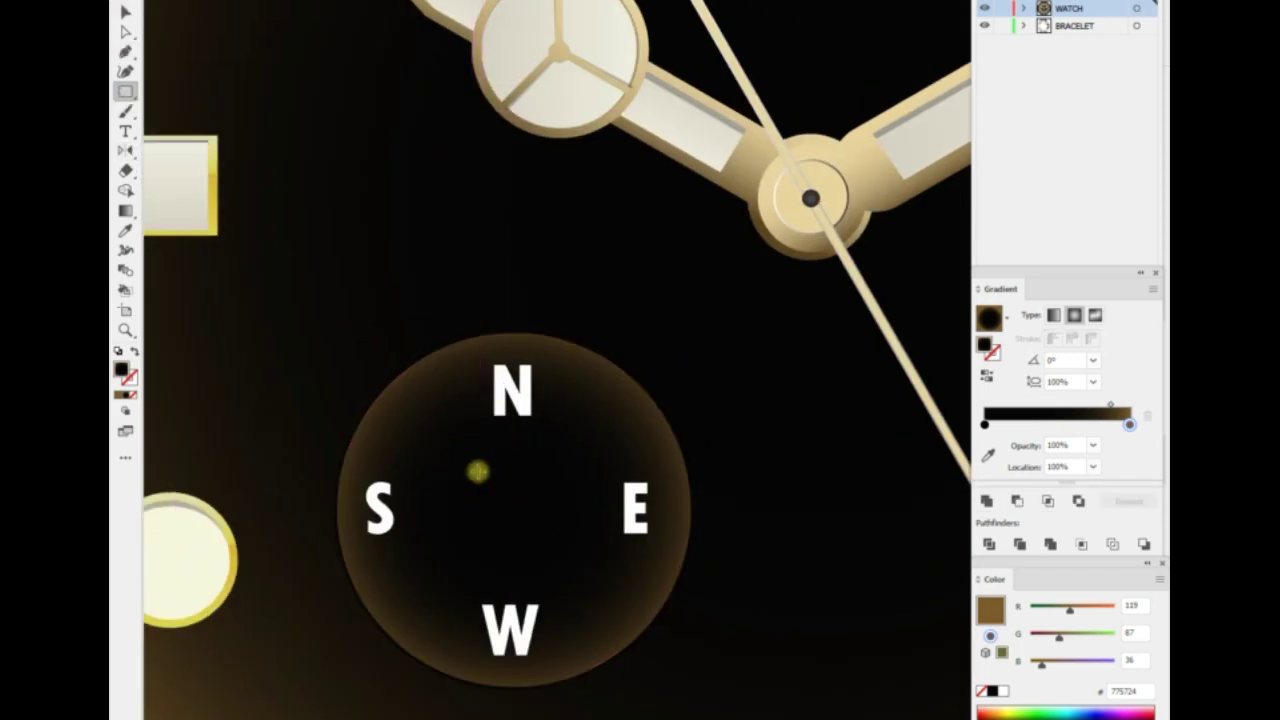
{"action": "left_click_drag", "start_coordinate": [477, 422], "coordinate": [543, 591]}
{"action": "key", "text": "v"}
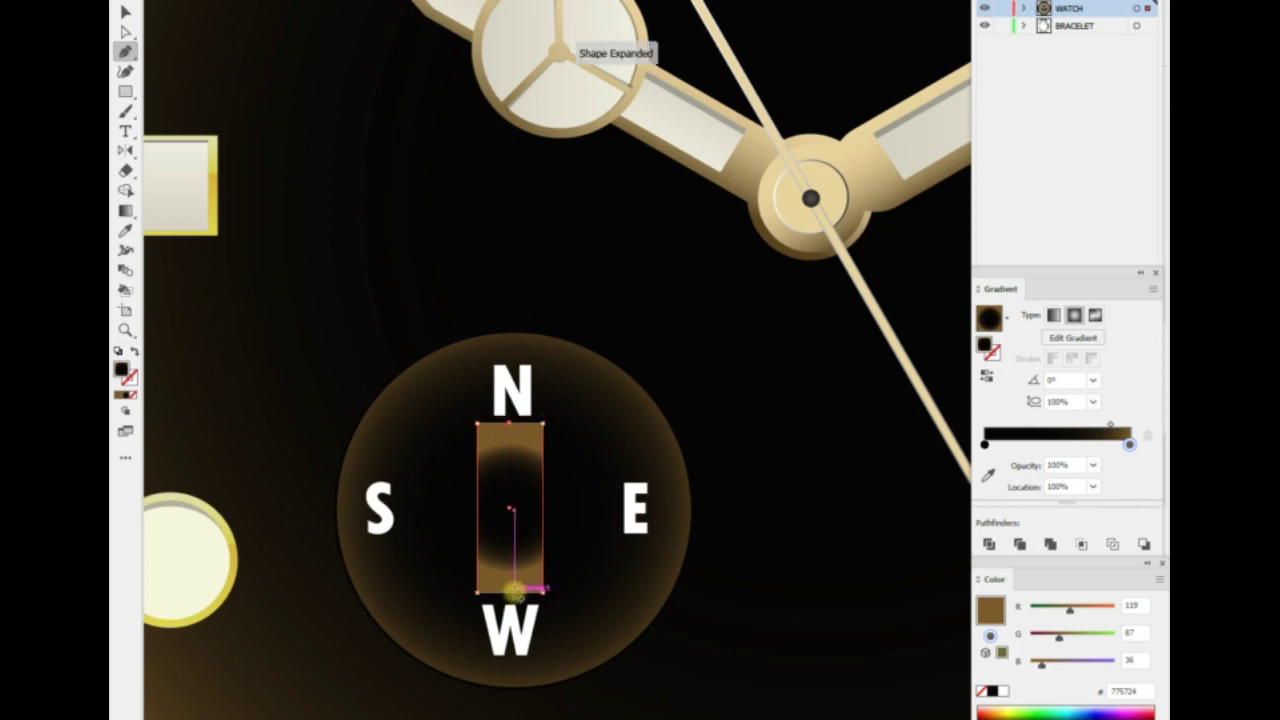
{"action": "key", "text": "p"}
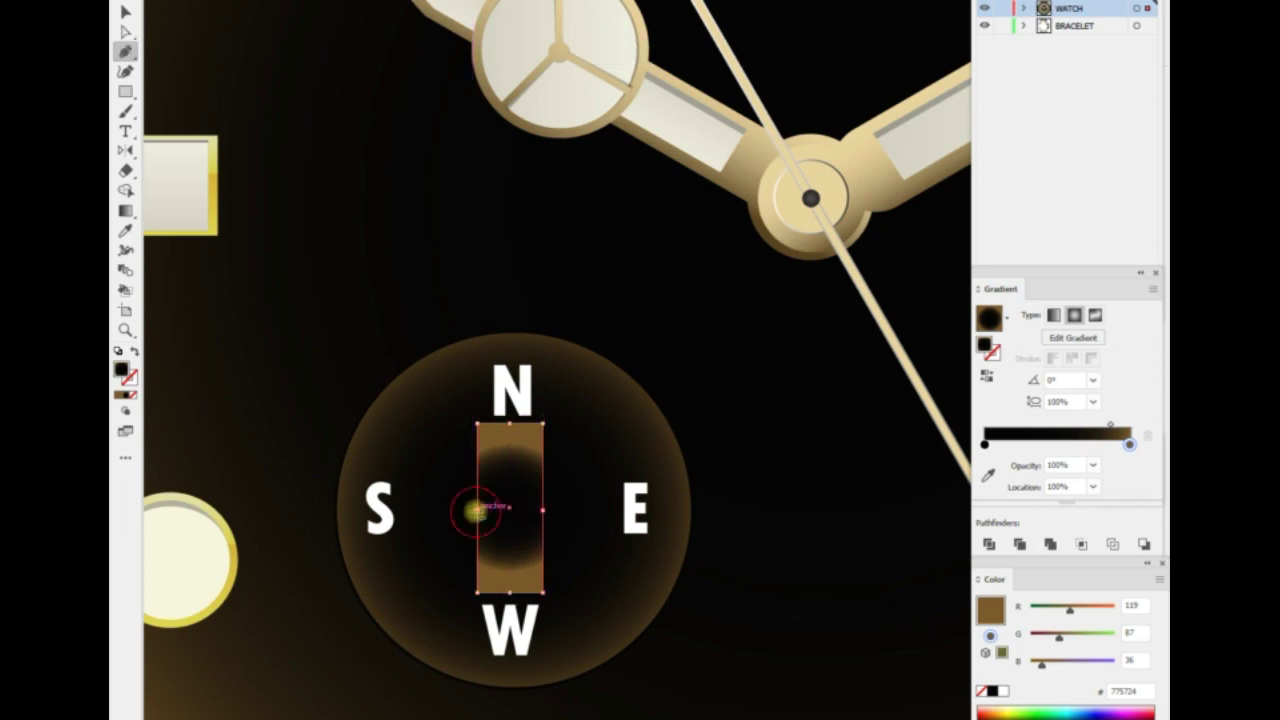
{"action": "left_click", "coordinate": [477, 591]}
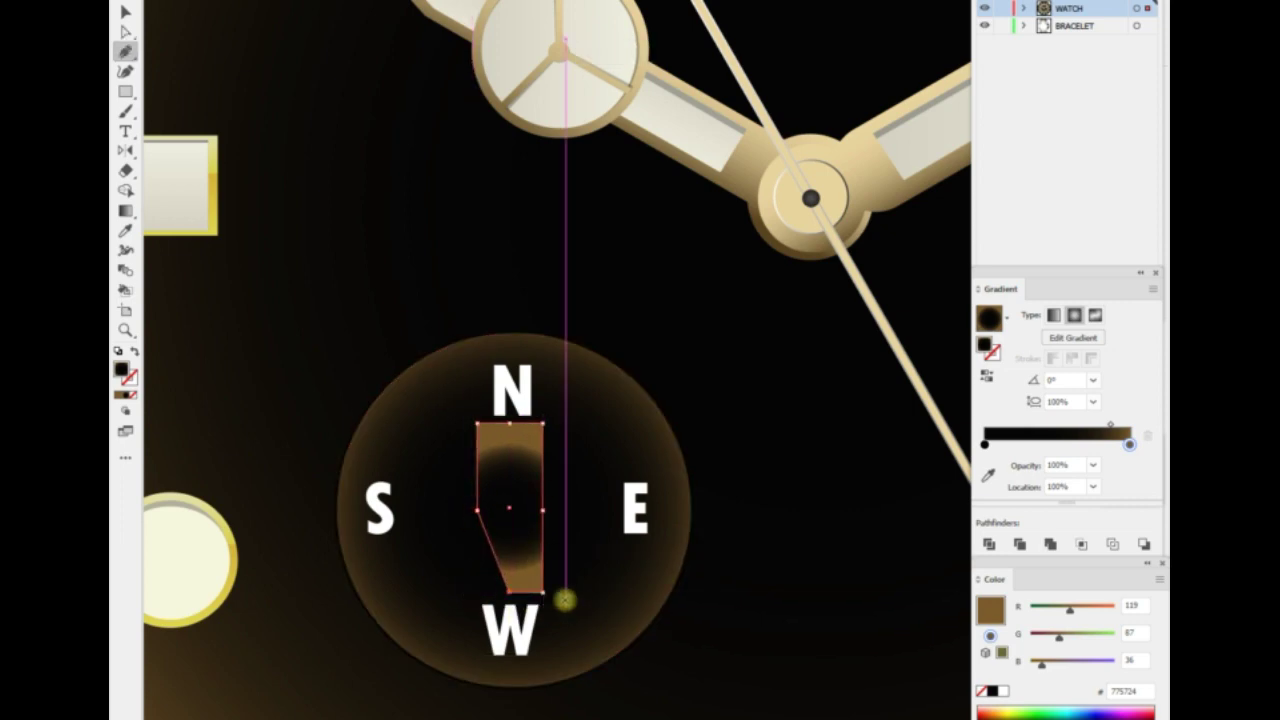
{"action": "left_click", "coordinate": [543, 591]}
{"action": "left_click", "coordinate": [481, 424]}
{"action": "key", "text": "v"}
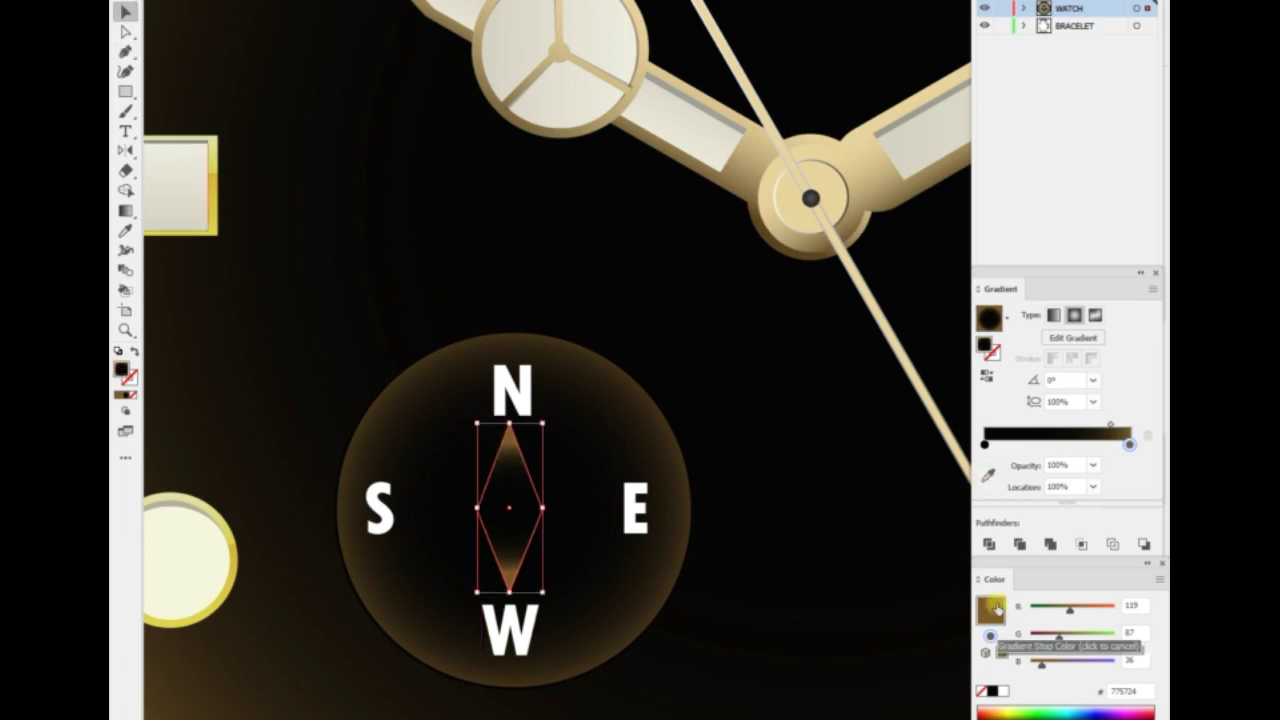
Fill the needle diamond red and trace its white lower triangle.
{"action": "left_click", "coordinate": [119, 394]}
{"action": "double_click", "coordinate": [119, 371]}
{"action": "left_click", "coordinate": [974, 57]}
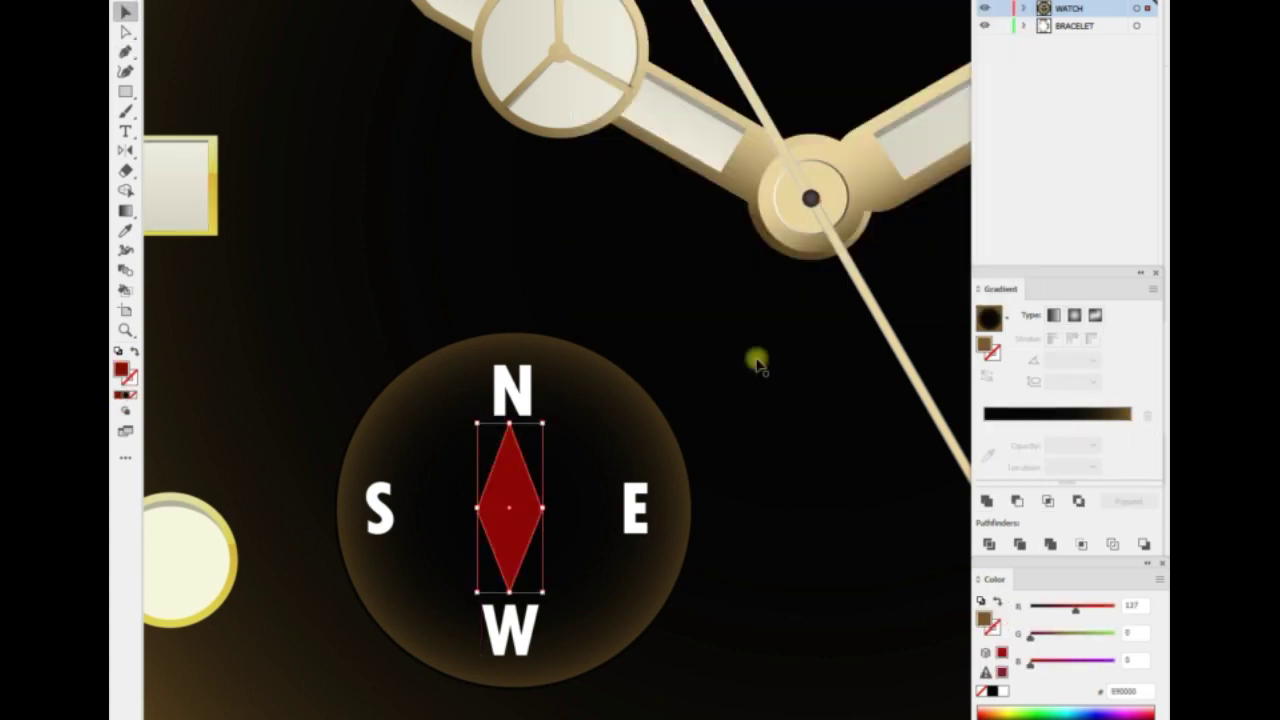
{"action": "key", "text": "p"}
{"action": "left_click", "coordinate": [476, 510]}
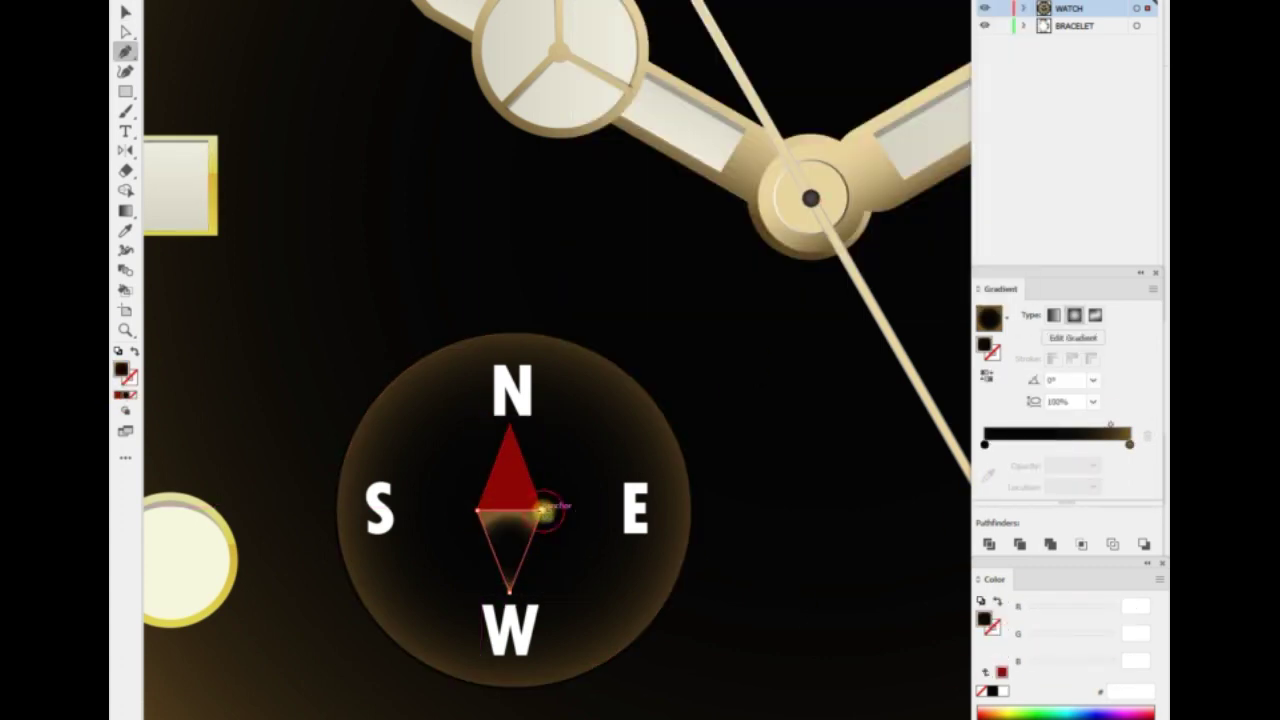
{"action": "key", "text": "d"}
{"action": "left_click", "coordinate": [371, 586], "text": "ctrl"}
Draw a horizontal line from S to E, set its stroke weight and make rotated copies.
{"action": "left_click", "coordinate": [411, 503]}
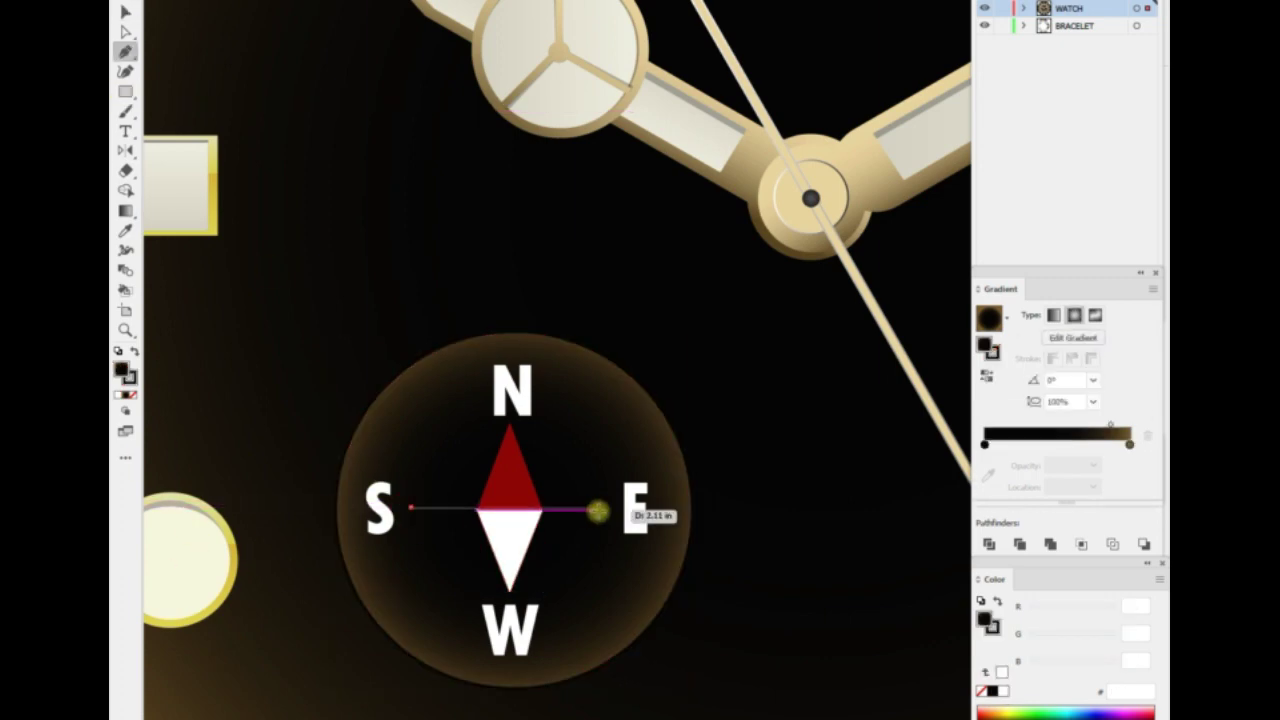
{"action": "left_click", "coordinate": [598, 503]}
{"action": "key", "text": "v"}
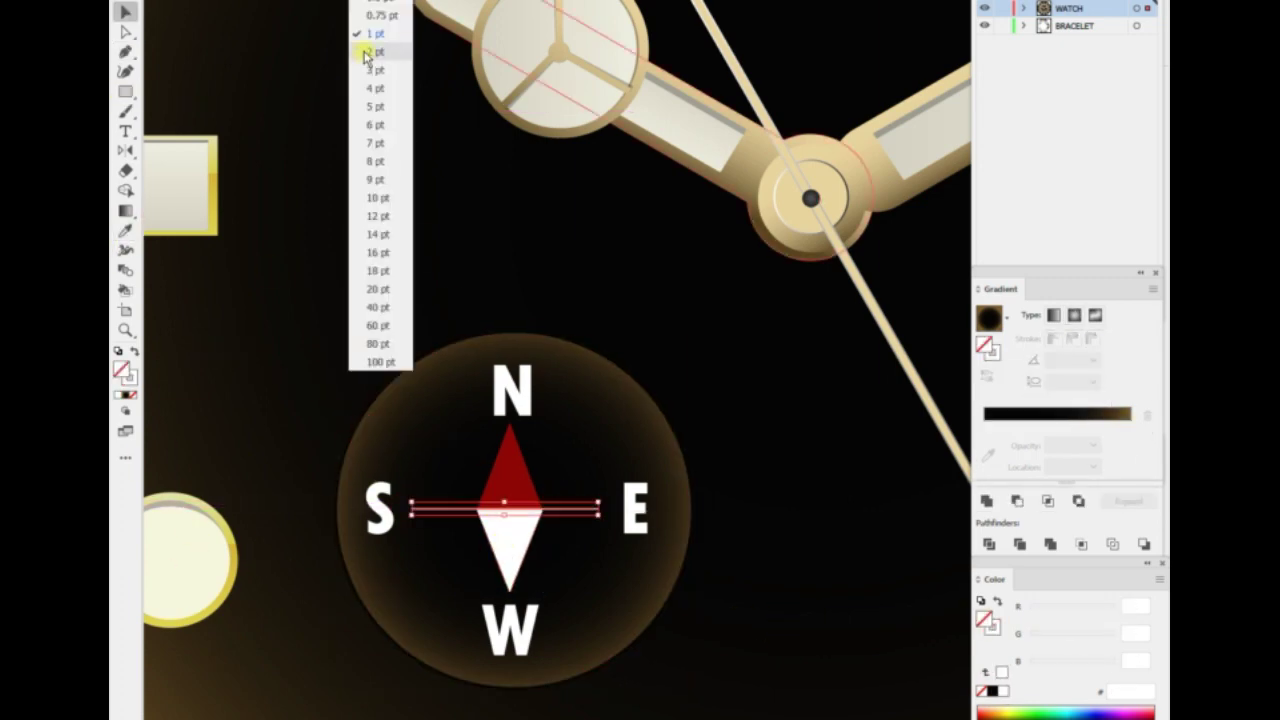
{"action": "left_click", "coordinate": [372, 48]}
{"action": "mouse_move", "coordinate": [790, 621]}
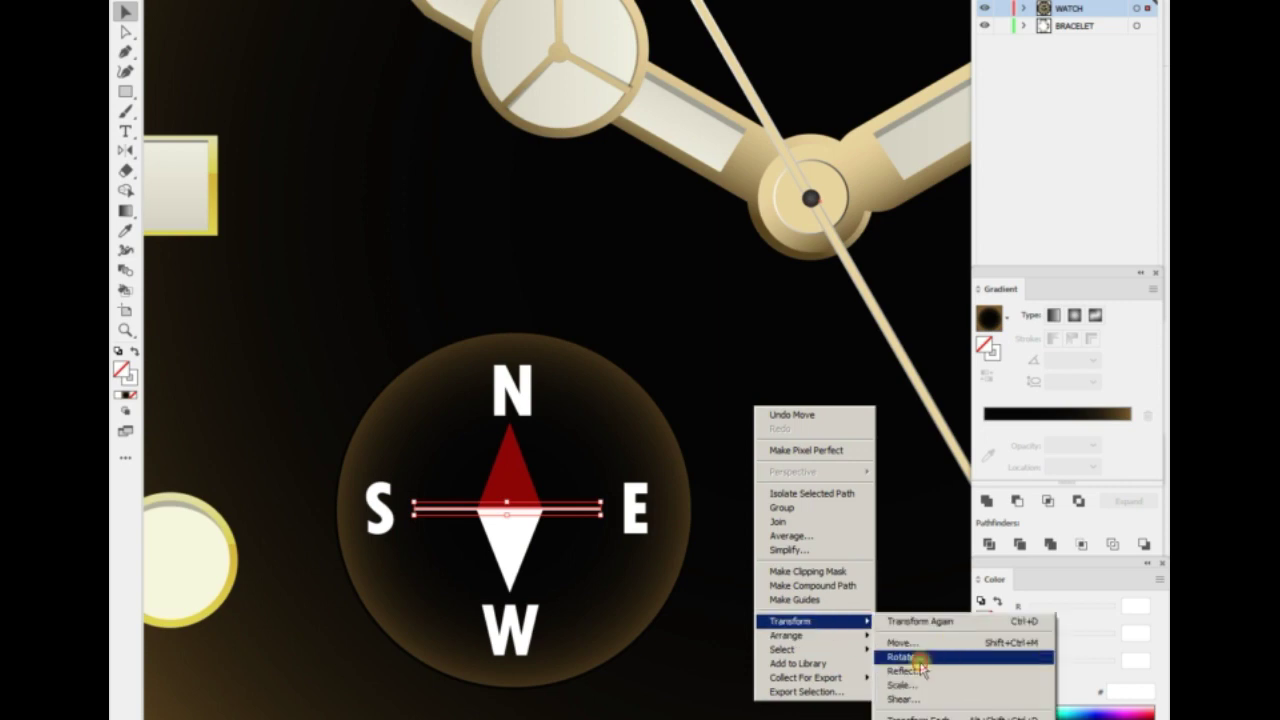
{"action": "left_click", "coordinate": [1000, 647]}
{"action": "left_click", "coordinate": [828, 396]}
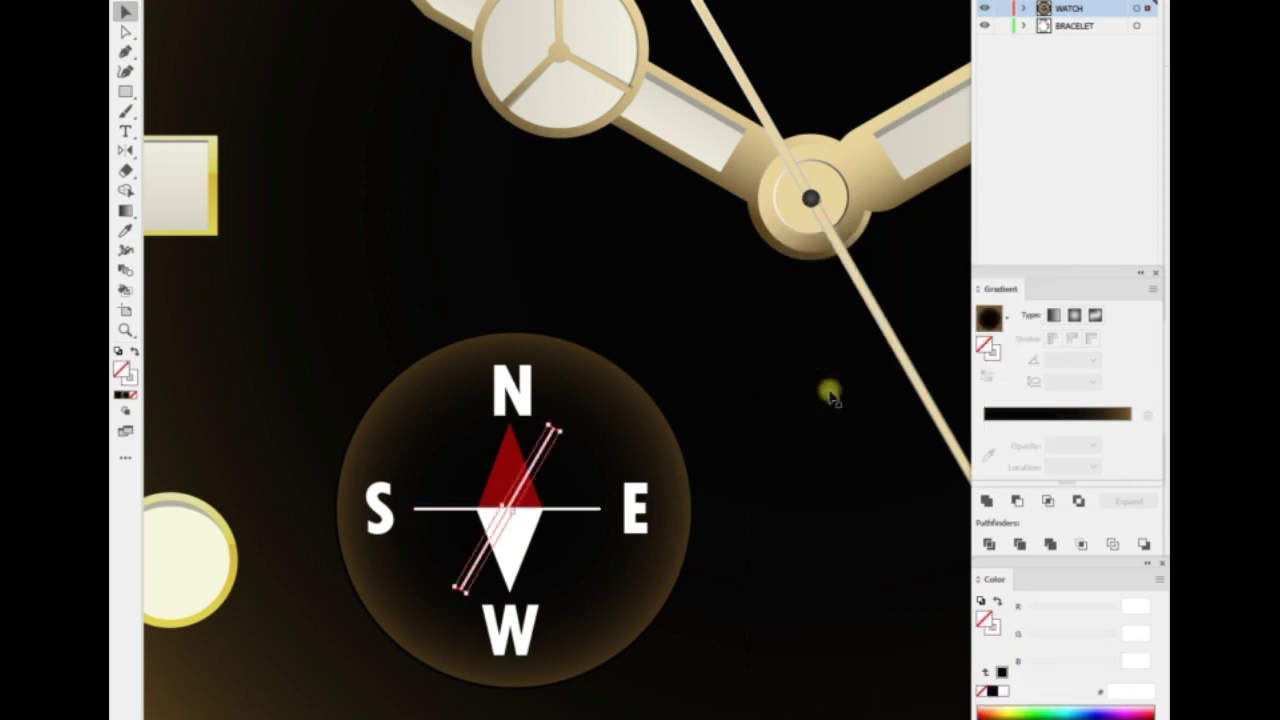
{"action": "key", "text": "ctrl+d"}
Send the crossing lines behind the needle and rotate the diagonals into an X.
{"action": "right_click", "coordinate": [507, 550]}
{"action": "left_click", "coordinate": [668, 515]}
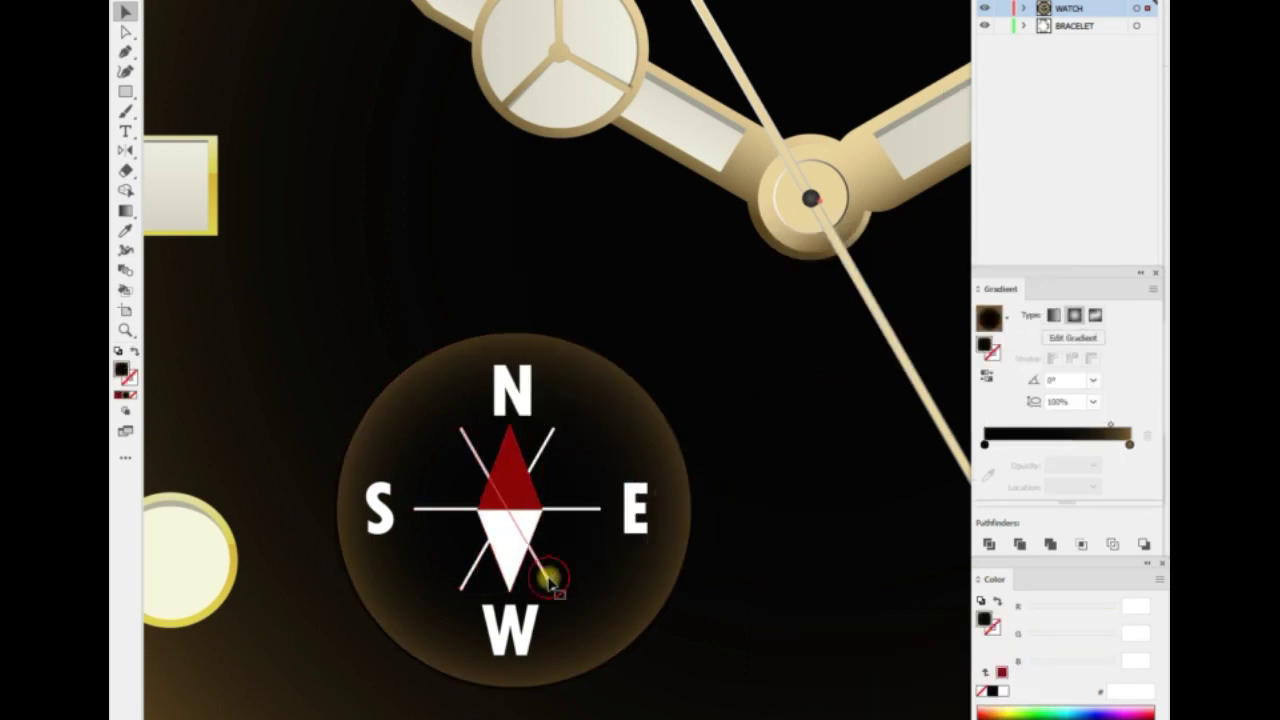
{"action": "mouse_move", "coordinate": [553, 582]}
{"action": "left_mouse_down"}
{"action": "mouse_move", "coordinate": [600, 572]}
{"action": "mouse_move", "coordinate": [566, 593]}
{"action": "left_mouse_up"}
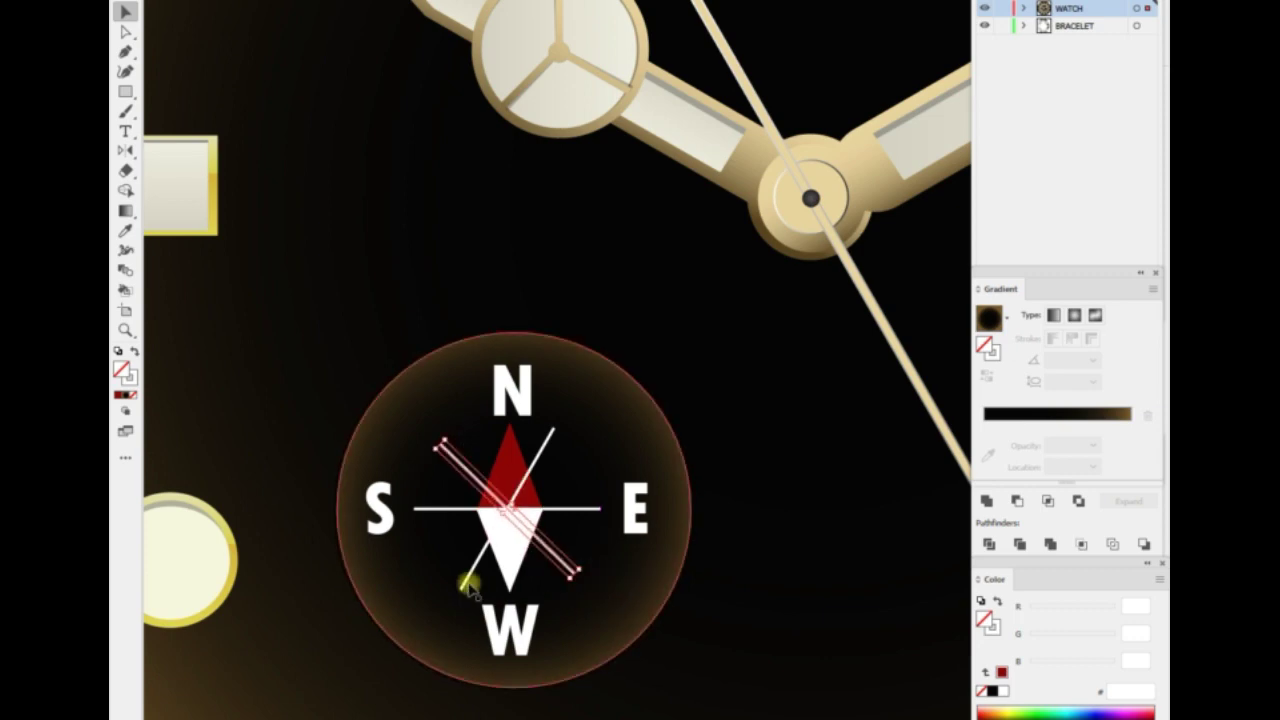
{"action": "left_click_drag", "start_coordinate": [447, 600], "coordinate": [429, 577]}
Bring the red needle and white lower triangle in front of the lines.
{"action": "left_click", "coordinate": [720, 600]}
{"action": "right_click", "coordinate": [510, 480]}
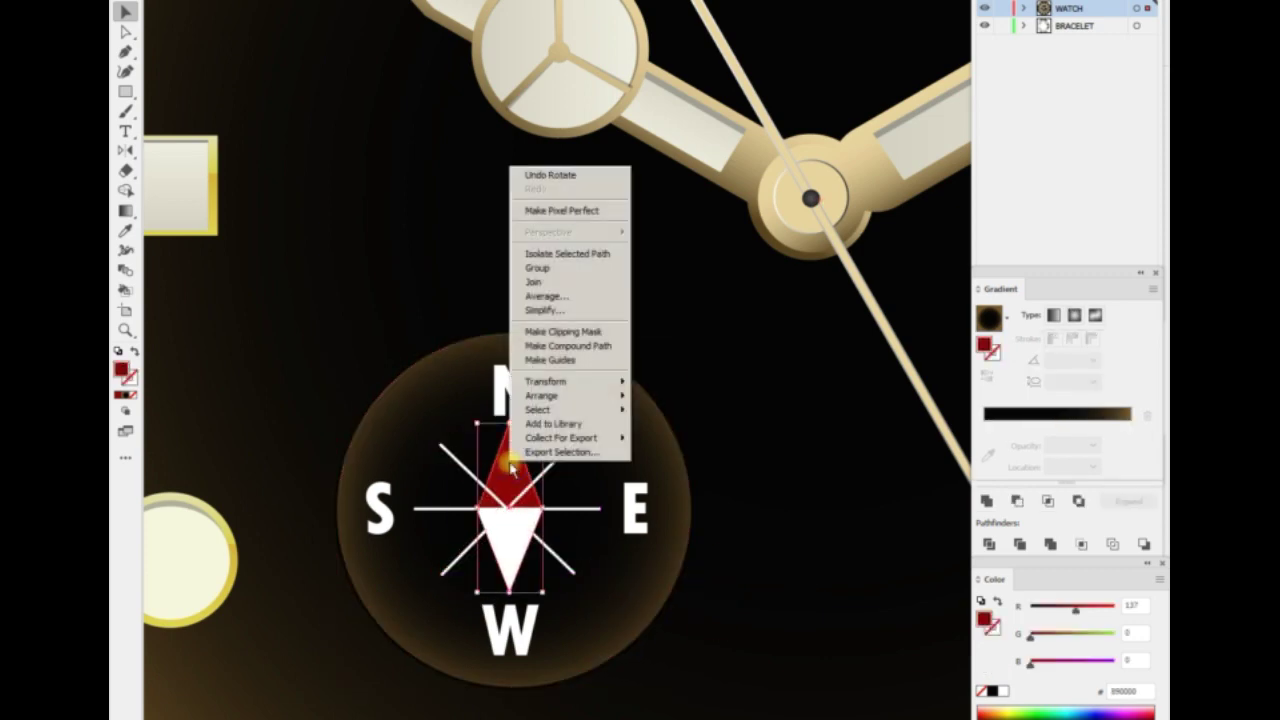
{"action": "left_click", "coordinate": [700, 395]}
{"action": "right_click", "coordinate": [510, 540]}
{"action": "left_click", "coordinate": [671, 317]}
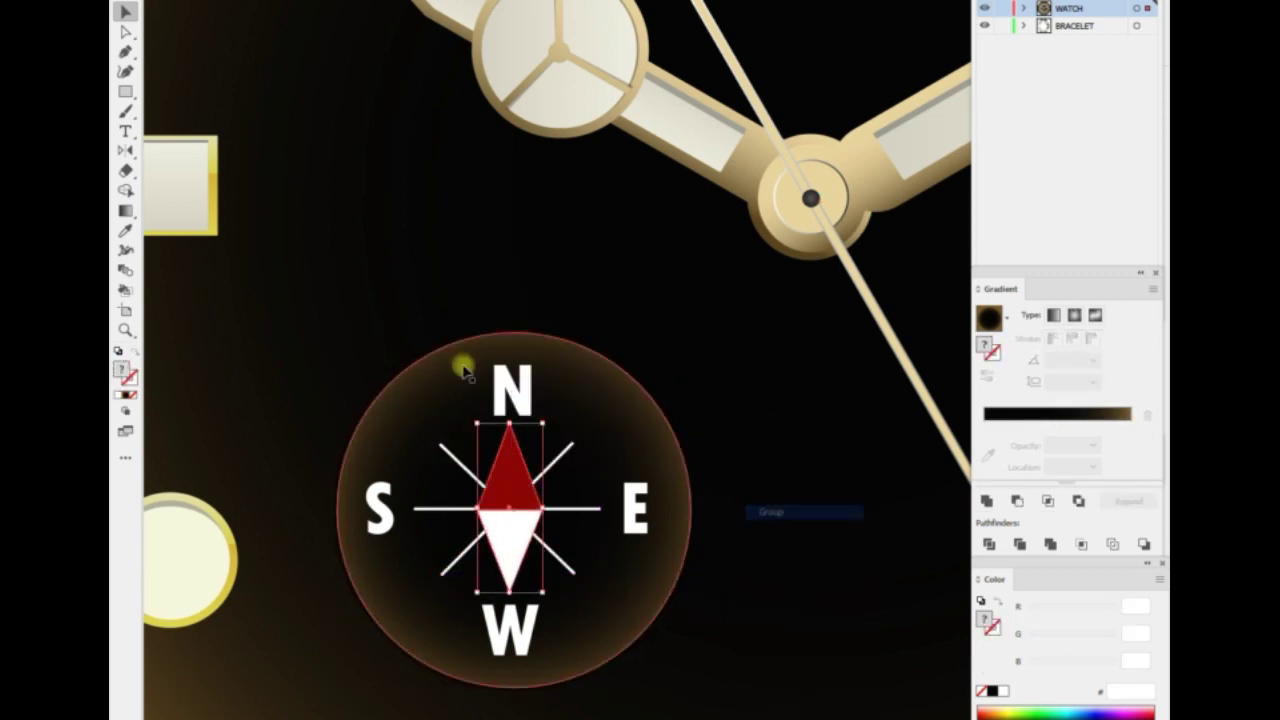
Add small gold-gradient dots around the compass and duplicate them to the left.
{"action": "left_click_drag", "start_coordinate": [125, 91], "coordinate": [185, 113]}
{"action": "mouse_move", "coordinate": [593, 404]}
{"action": "left_mouse_down"}
{"action": "mouse_move", "coordinate": [617, 428]}
{"action": "mouse_move", "coordinate": [605, 602]}
{"action": "left_mouse_up"}
{"action": "left_click", "coordinate": [167, 568]}
{"action": "key", "text": "v"}
{"action": "left_click_drag", "start_coordinate": [610, 425], "coordinate": [441, 414]}
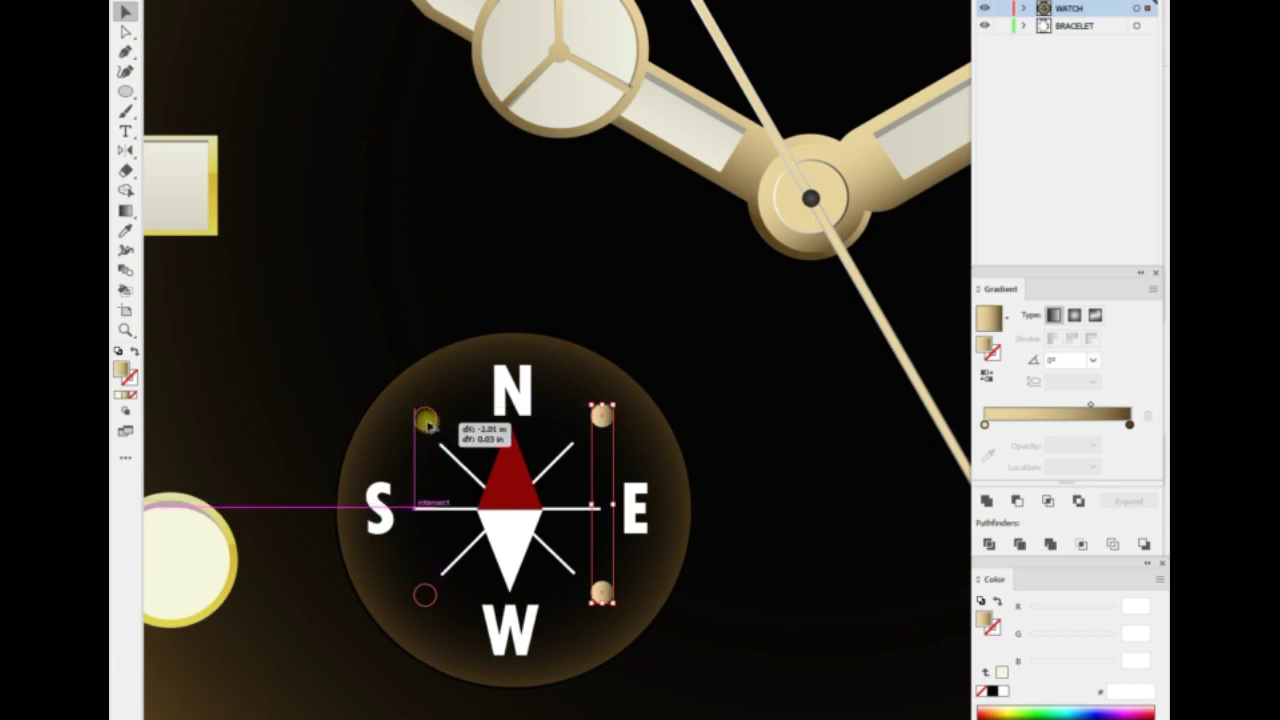
Change the outer stop of the compass backing gradient to brown.
{"action": "left_click", "coordinate": [670, 580]}
{"action": "left_click", "coordinate": [1129, 443]}
{"action": "double_click", "coordinate": [990, 617]}
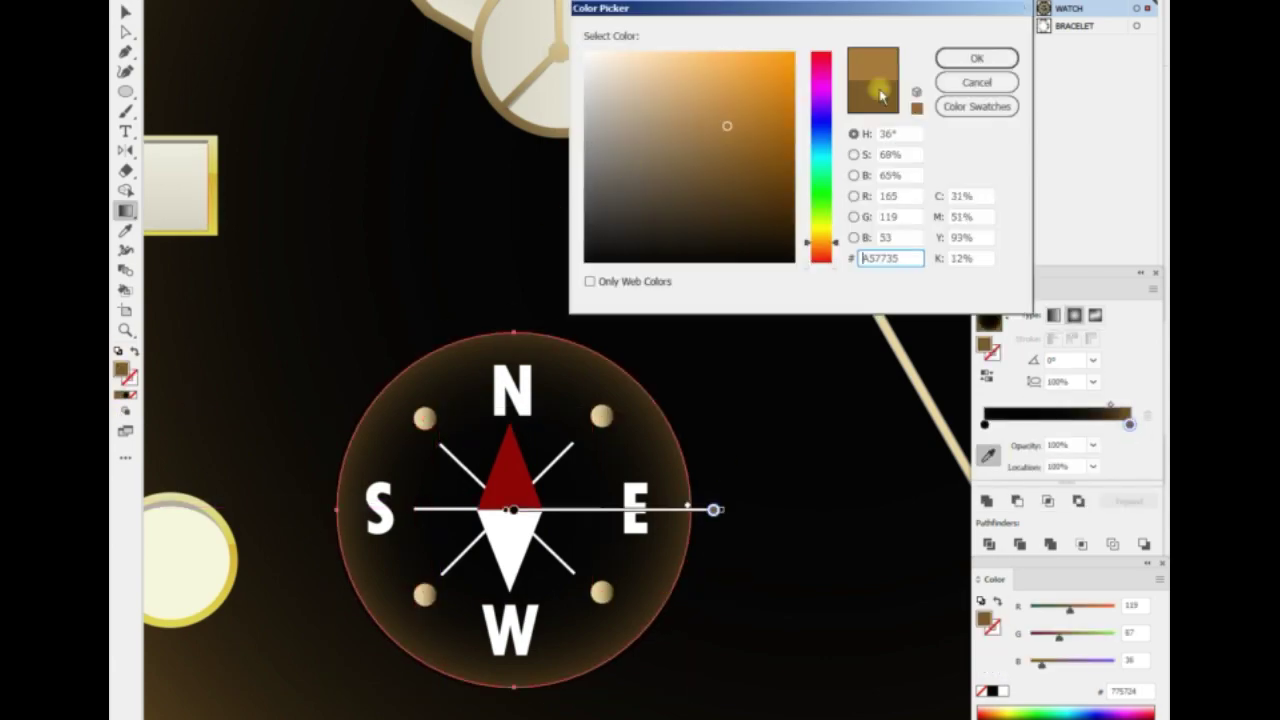
{"action": "left_click", "coordinate": [903, 57]}
{"action": "key", "text": "ctrl+0"}
Review the finished compass sub-dial and pan toward the left bezel numbers.
{"action": "scroll", "coordinate": [530, 410], "scroll_direction": "up", "scroll_amount": 3}
{"action": "scroll", "coordinate": [530, 410], "scroll_direction": "down", "scroll_amount": 1}
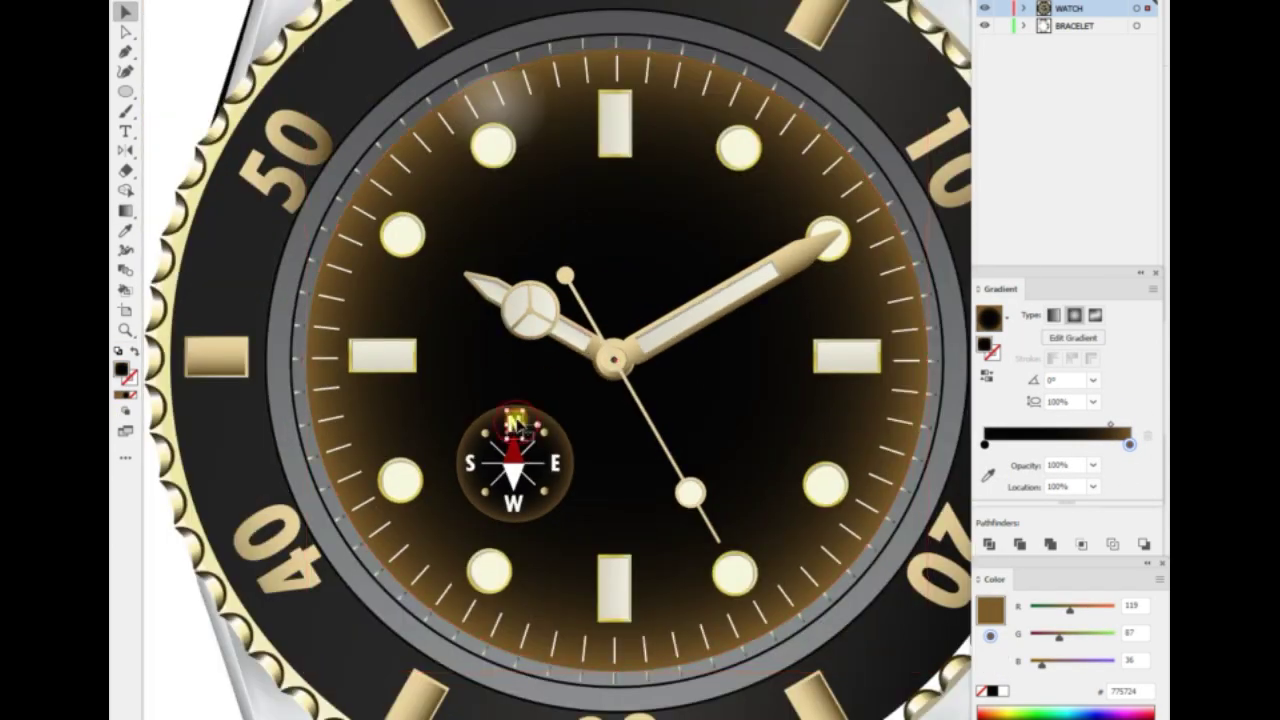
{"action": "scroll", "coordinate": [540, 410], "scroll_direction": "up", "scroll_amount": 2}
{"action": "left_click", "coordinate": [558, 410]}
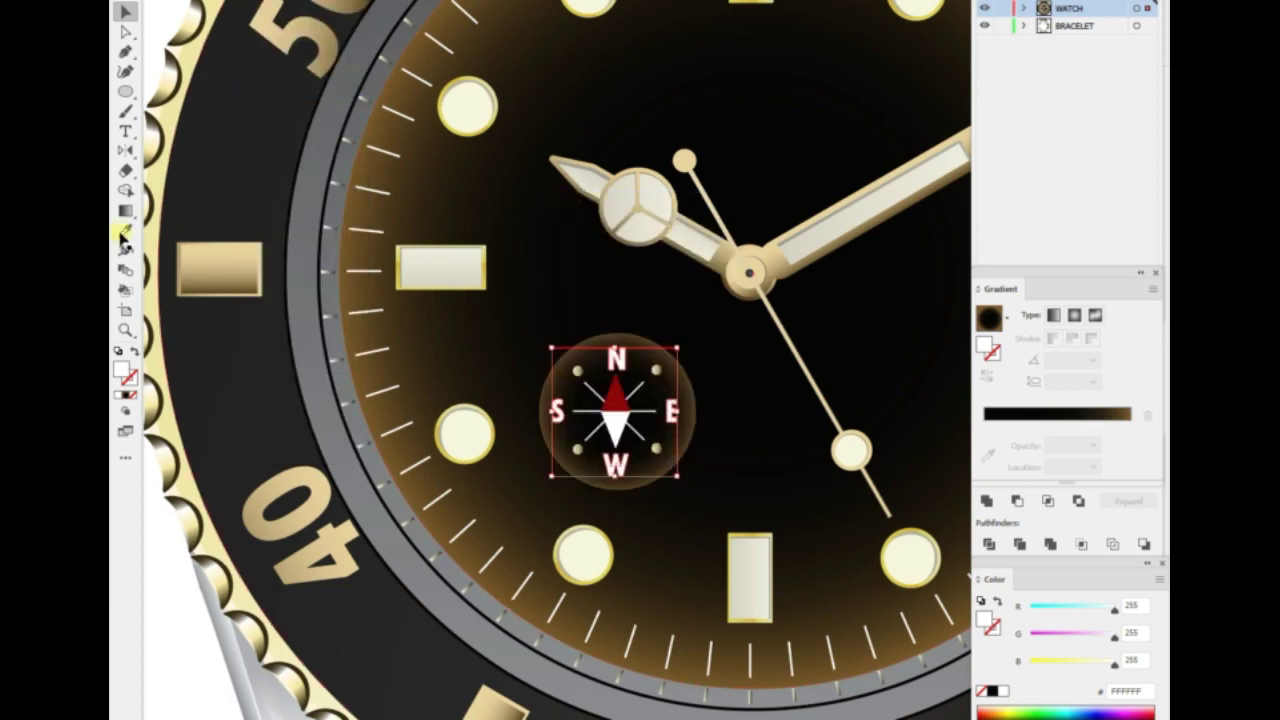
{"action": "left_click", "coordinate": [728, 403]}
{"action": "left_click_drag", "start_coordinate": [728, 403], "coordinate": [543, 449]}
{"action": "scroll", "coordinate": [646, 246], "scroll_direction": "left", "scroll_amount": 3}
{"action": "scroll", "coordinate": [667, 290], "scroll_direction": "up", "scroll_amount": 3}
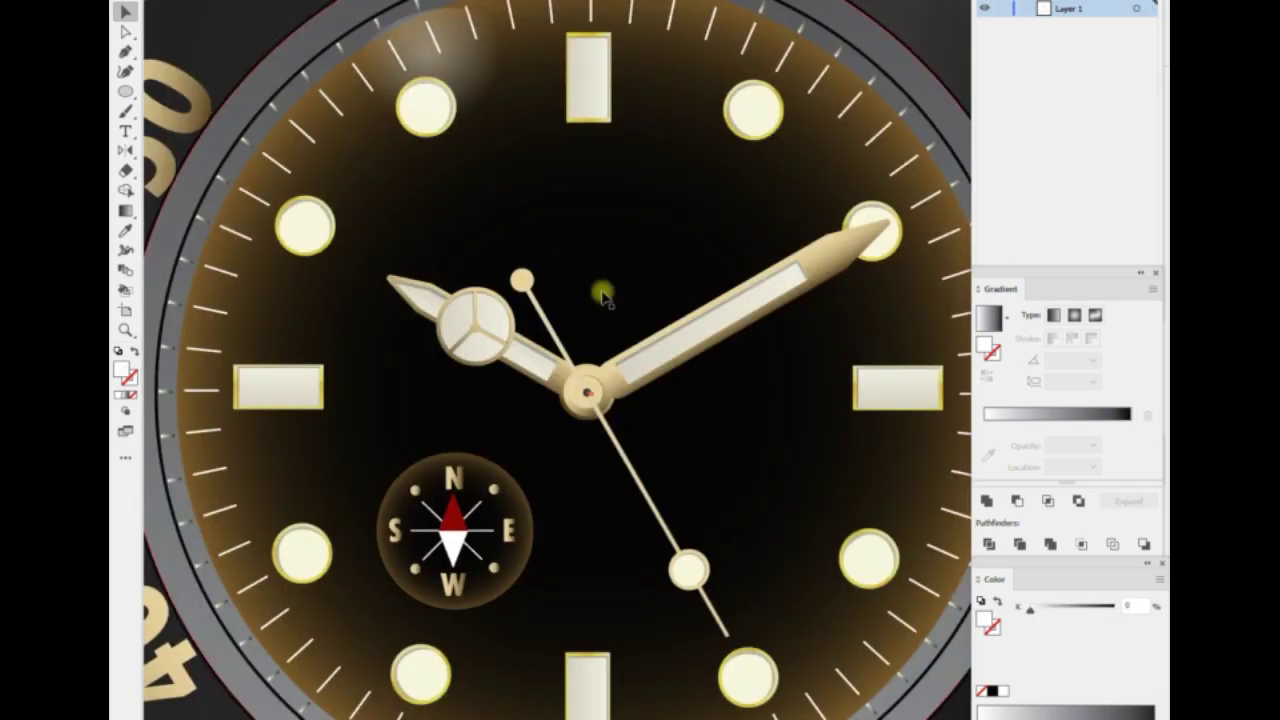
Paste the ROLEX logo, move it to the dial top and group its parts.
{"action": "key", "text": "ctrl+v"}
{"action": "left_click_drag", "start_coordinate": [686, 394], "coordinate": [640, 255]}
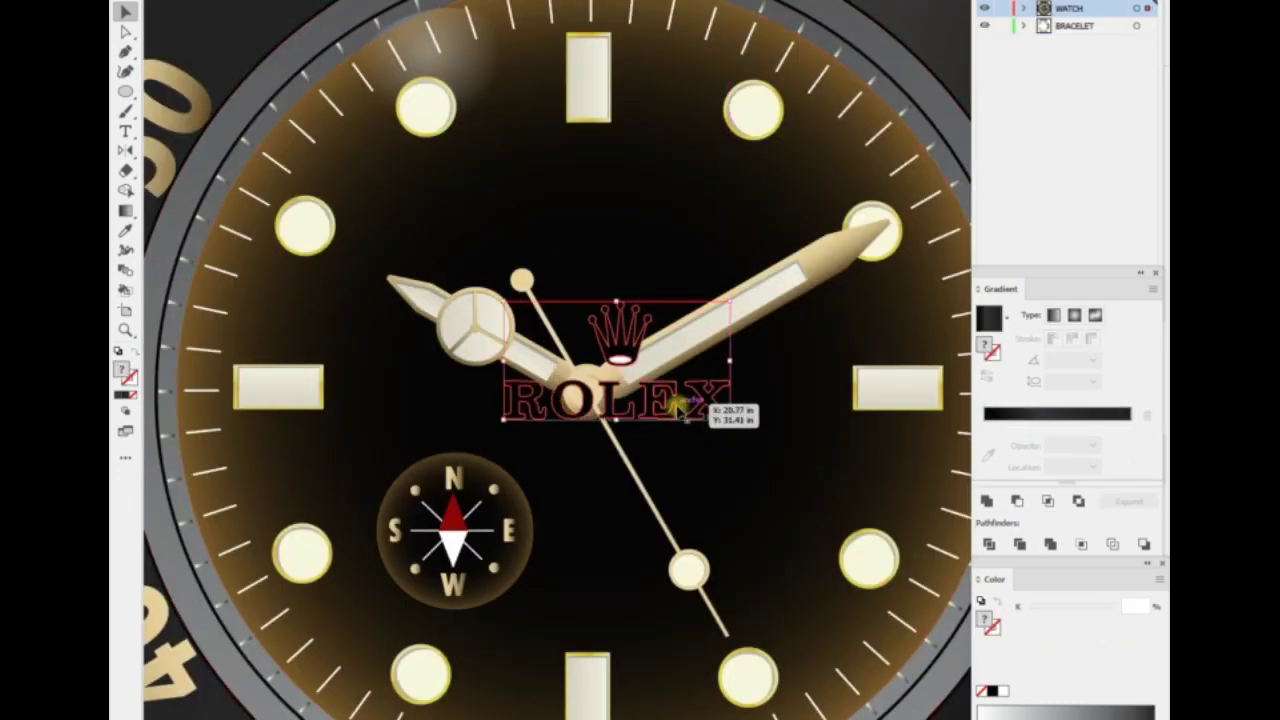
{"action": "right_click", "coordinate": [592, 228]}
{"action": "left_click", "coordinate": [620, 334]}
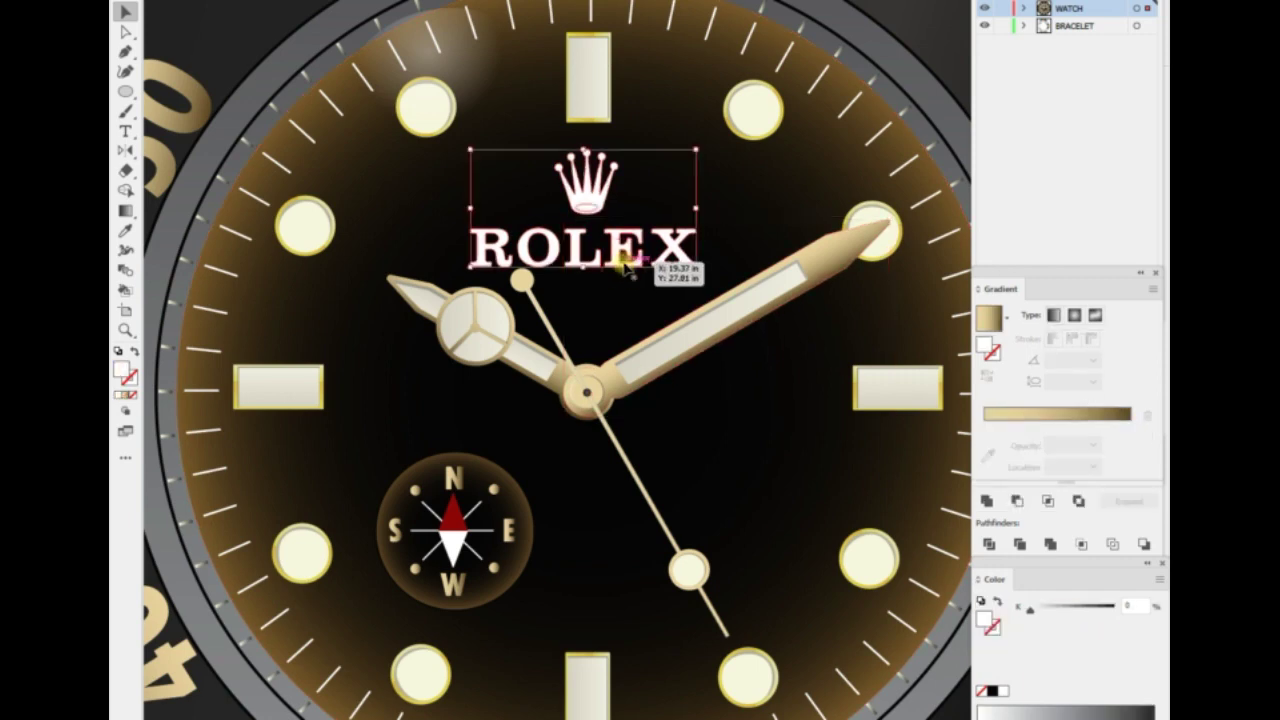
{"action": "scroll", "coordinate": [606, 206], "scroll_direction": "up", "scroll_amount": 3}
{"action": "right_click", "coordinate": [750, 334]}
{"action": "left_click", "coordinate": [808, 409]}
{"action": "left_click", "coordinate": [621, 355]}
{"action": "left_click_drag", "start_coordinate": [720, 180], "coordinate": [386, 517]}
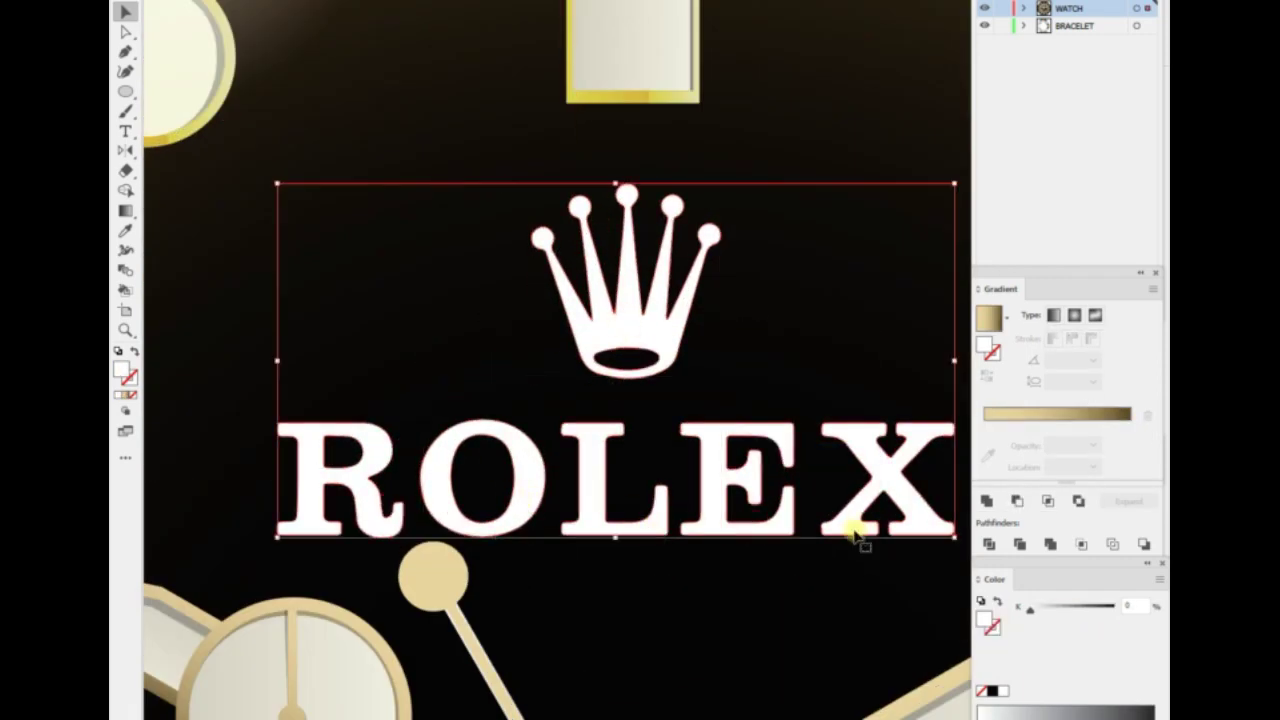
Nudge the ROLEX logo slightly vertically with the Move settings.
{"action": "key", "text": "ctrl+minus"}
{"action": "key", "text": "ctrl+minus"}
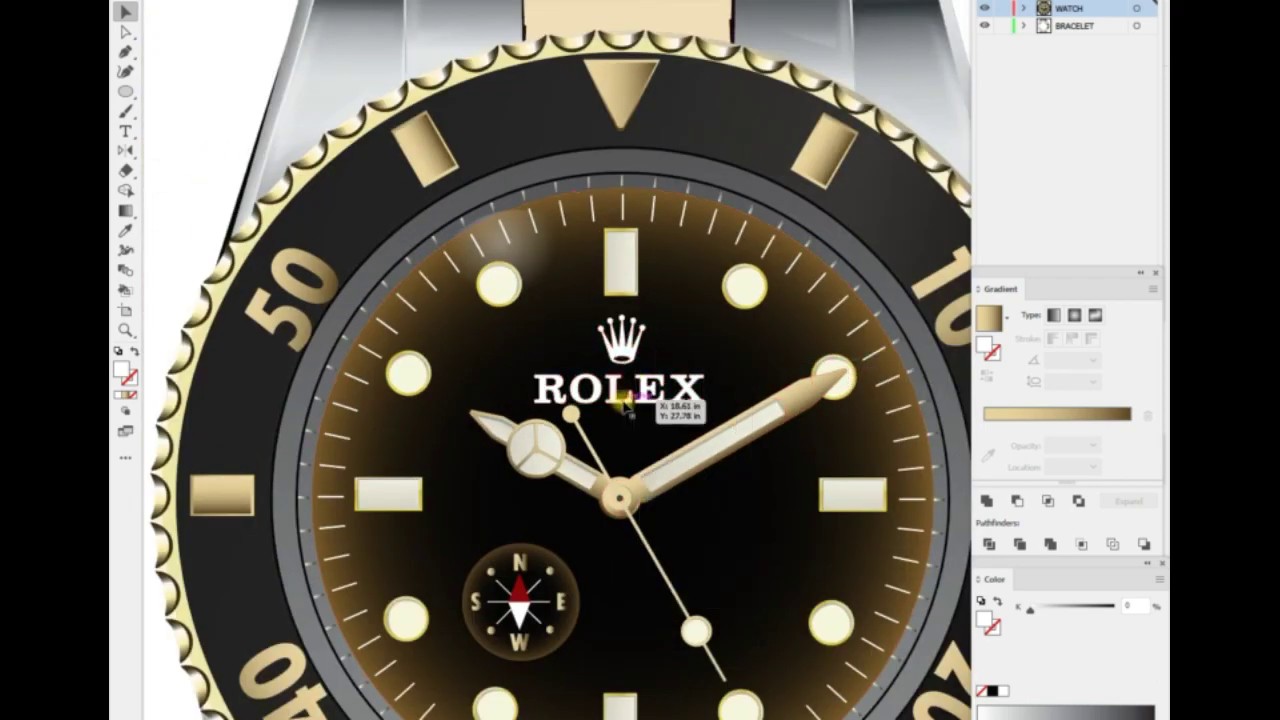
{"action": "key", "text": "ctrl+plus"}
{"action": "key", "text": "ctrl+plus"}
{"action": "key", "text": "ctrl+minus"}
{"action": "key", "text": "ctrl+minus"}
{"action": "key", "text": "Return"}
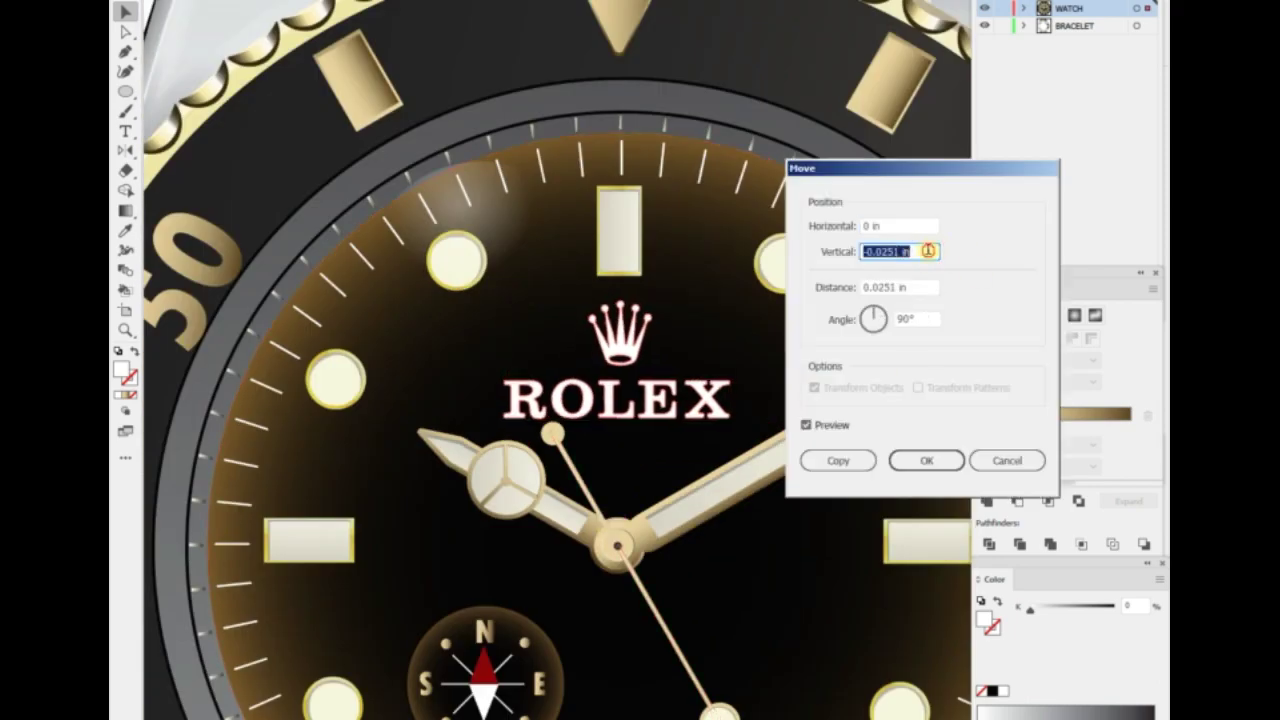
{"action": "key", "text": "Return"}
{"action": "key", "text": "ctrl+minus"}
Give the ROLEX logo a solid cream gold fill.
{"action": "left_click", "coordinate": [614, 409]}
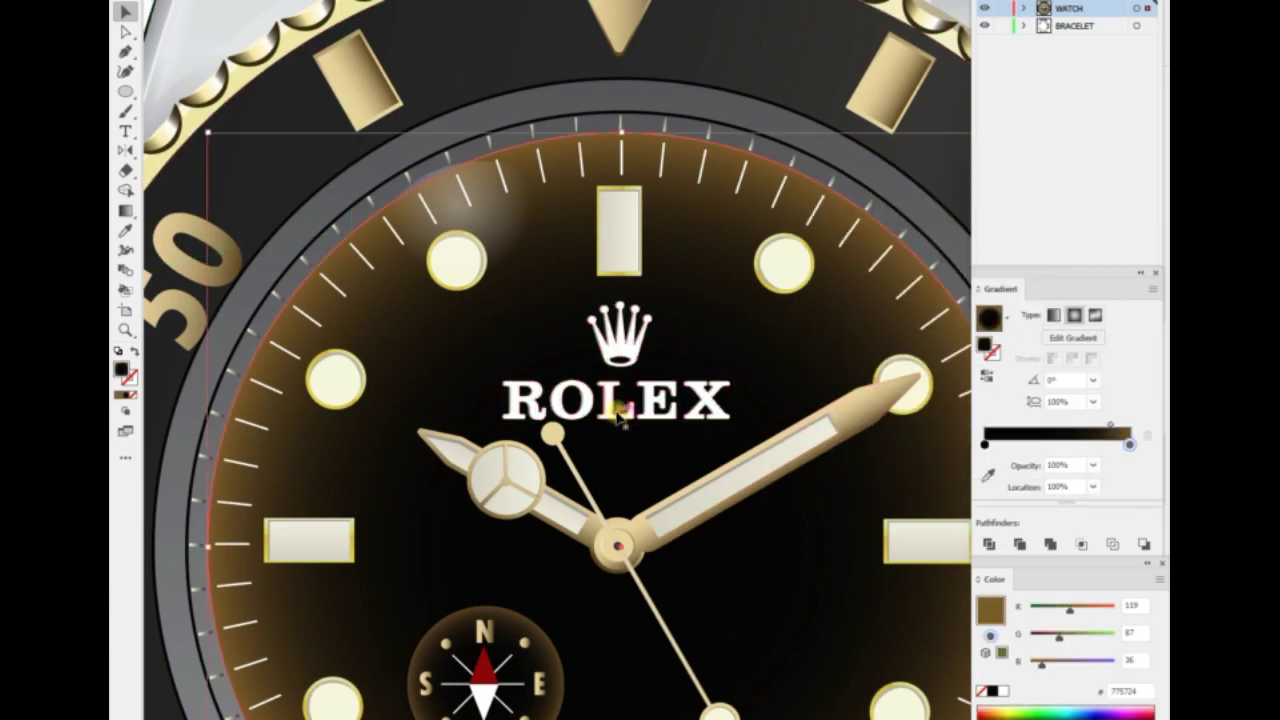
{"action": "key", "text": "ctrl+0"}
{"action": "key", "text": "ctrl+plus"}
{"action": "key", "text": "ctrl+plus"}
{"action": "key", "text": "ctrl+plus"}
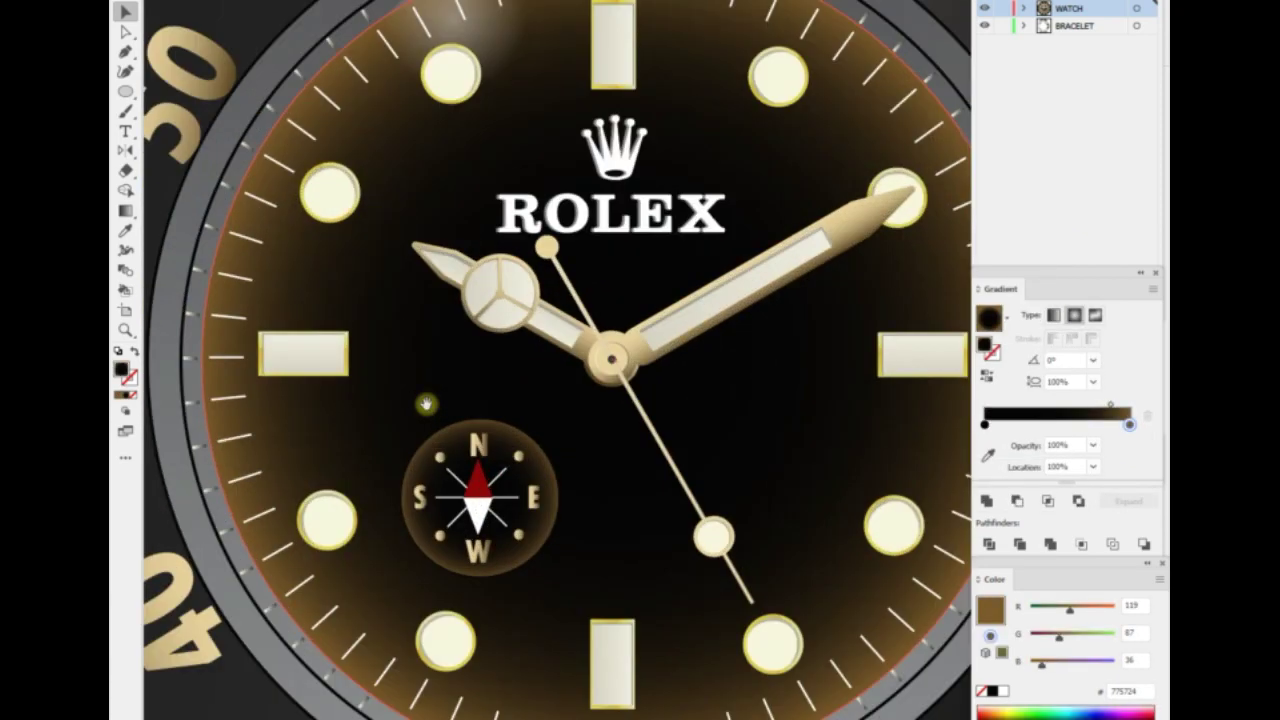
{"action": "scroll", "coordinate": [423, 403], "scroll_direction": "up", "scroll_amount": 3}
{"action": "left_click", "coordinate": [716, 412]}
{"action": "key", "text": "period"}
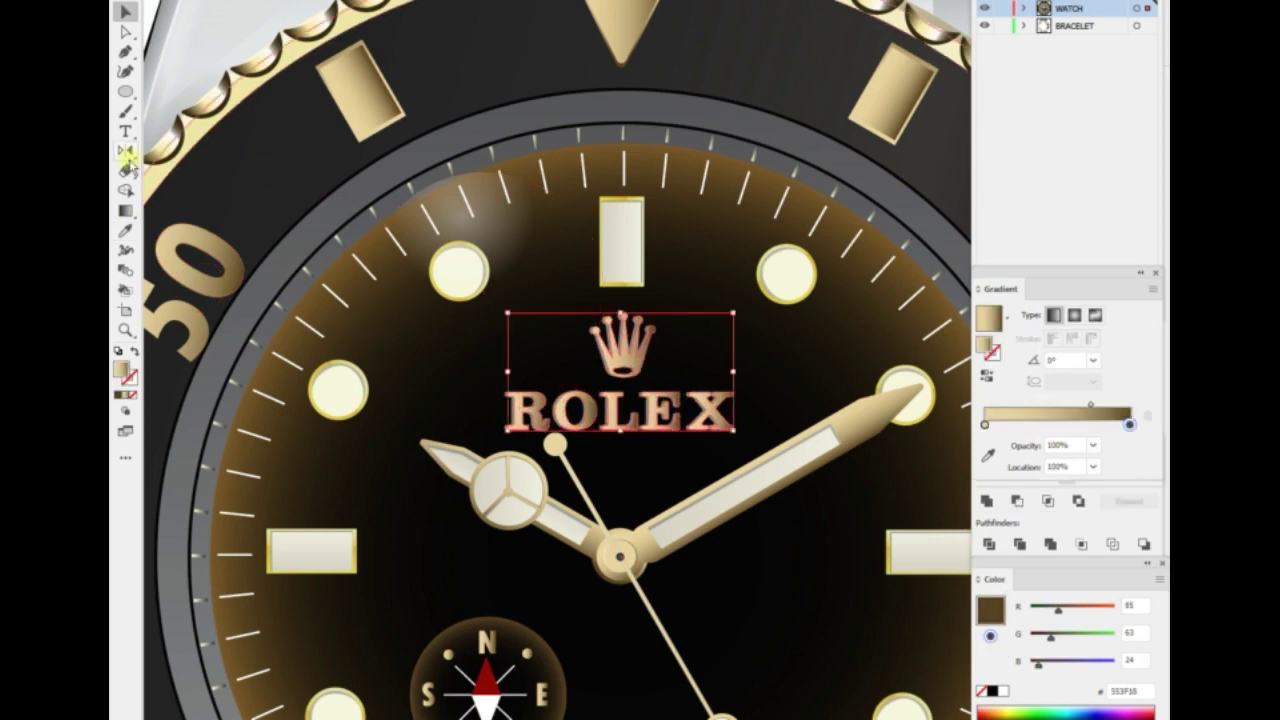
{"action": "left_click", "coordinate": [632, 427]}
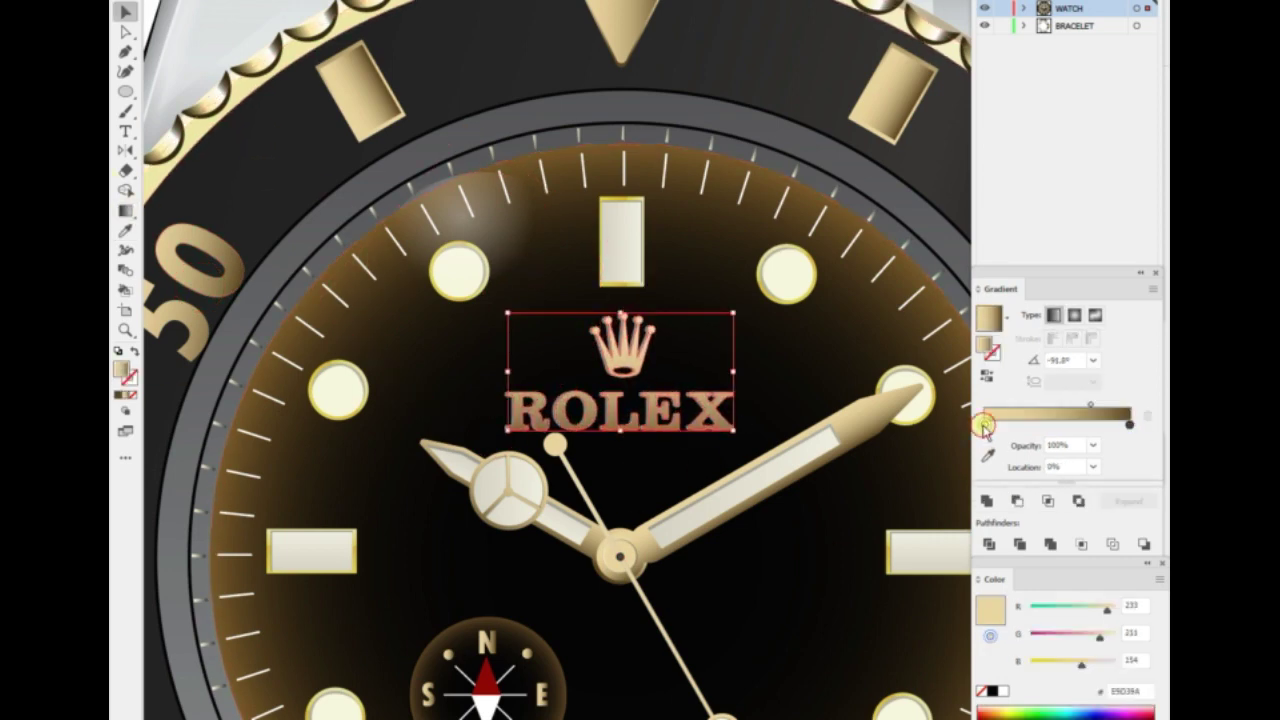
{"action": "left_click_drag", "start_coordinate": [984, 427], "coordinate": [650, 425]}
{"action": "left_click", "coordinate": [357, 276]}
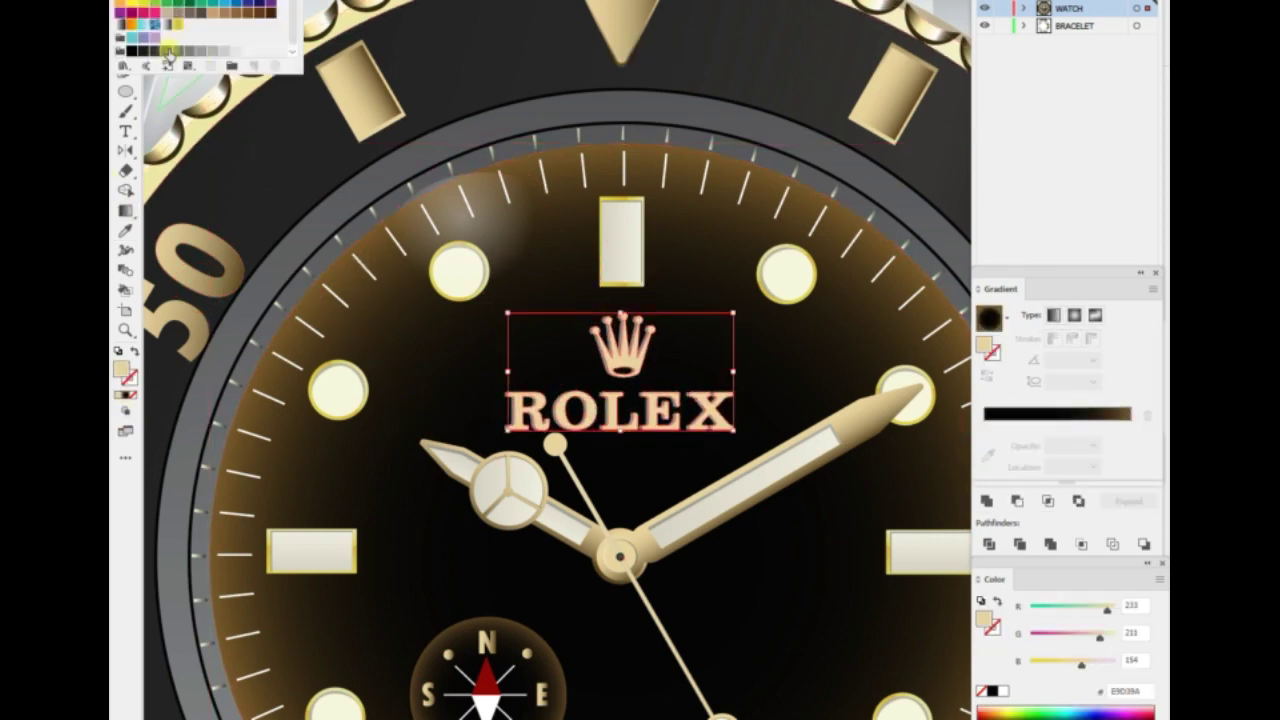
{"action": "left_click", "coordinate": [514, 118]}
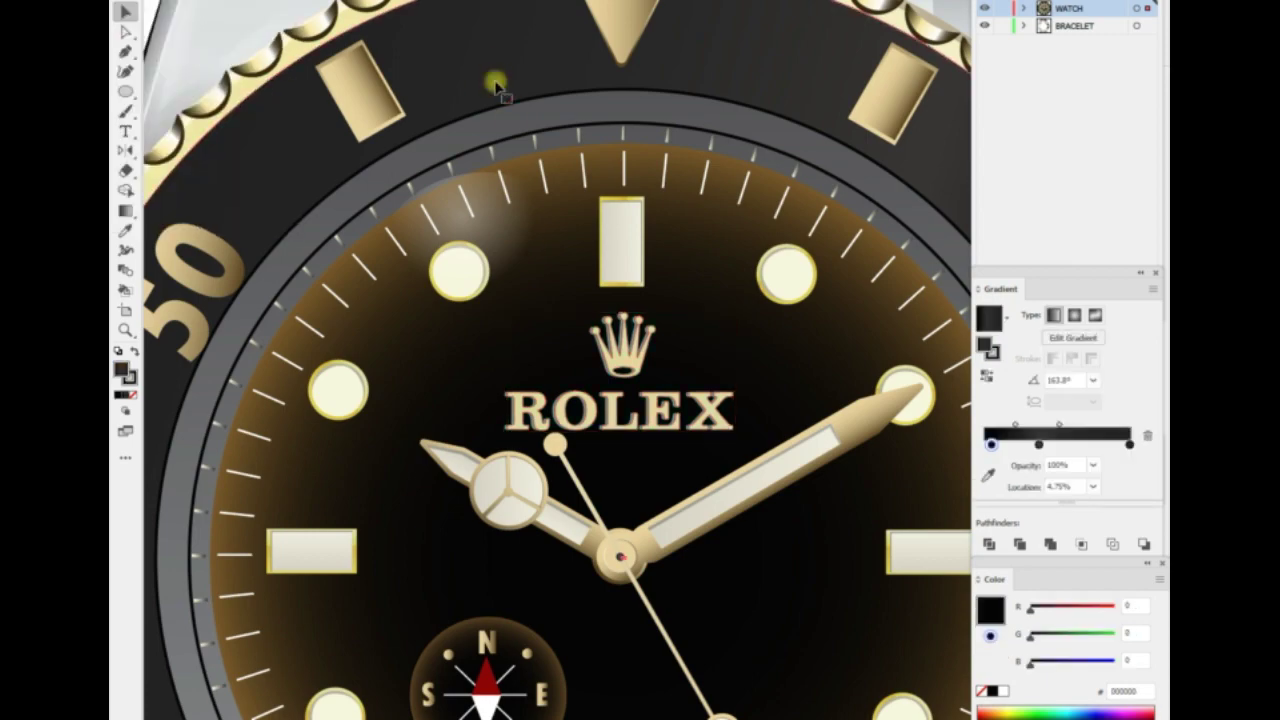
Duplicate the compass backing circle to the right of the dial centre.
{"action": "key", "text": "ctrl+0"}
{"action": "left_click", "coordinate": [737, 531]}
{"action": "key", "text": "ctrl+plus"}
{"action": "key", "text": "ctrl+plus"}
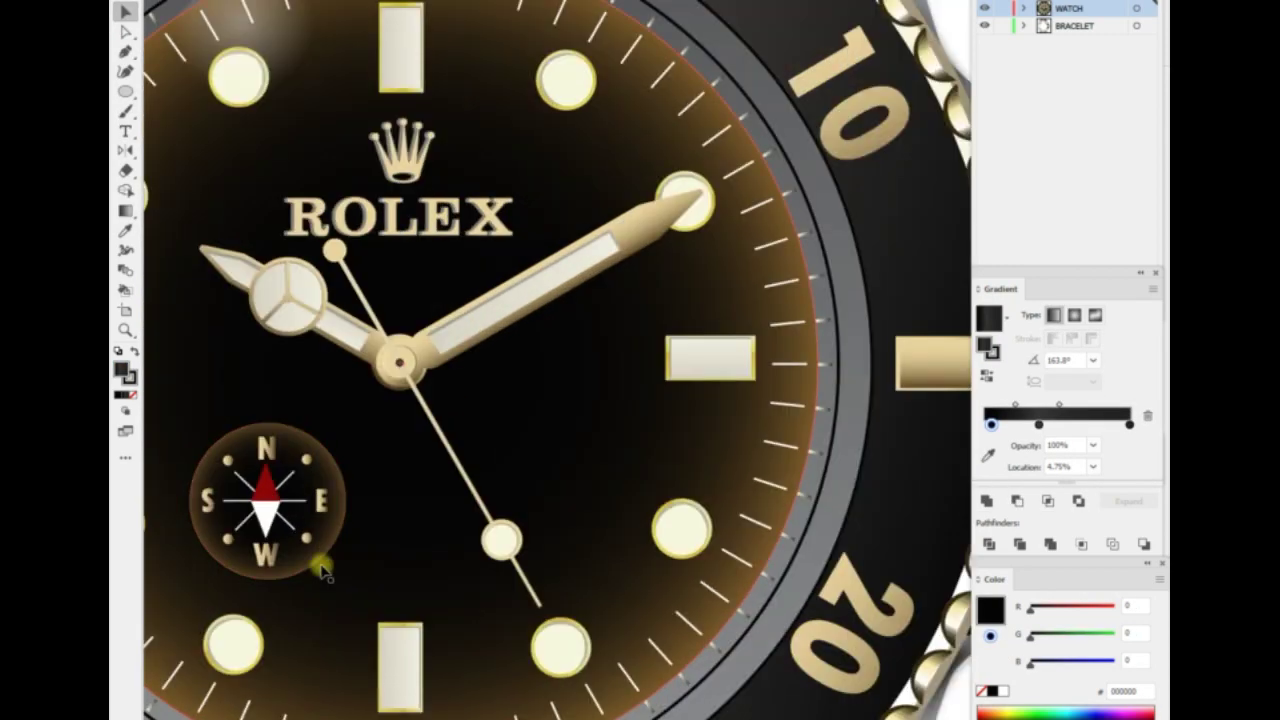
{"action": "left_click_drag", "start_coordinate": [322, 570], "coordinate": [618, 423]}
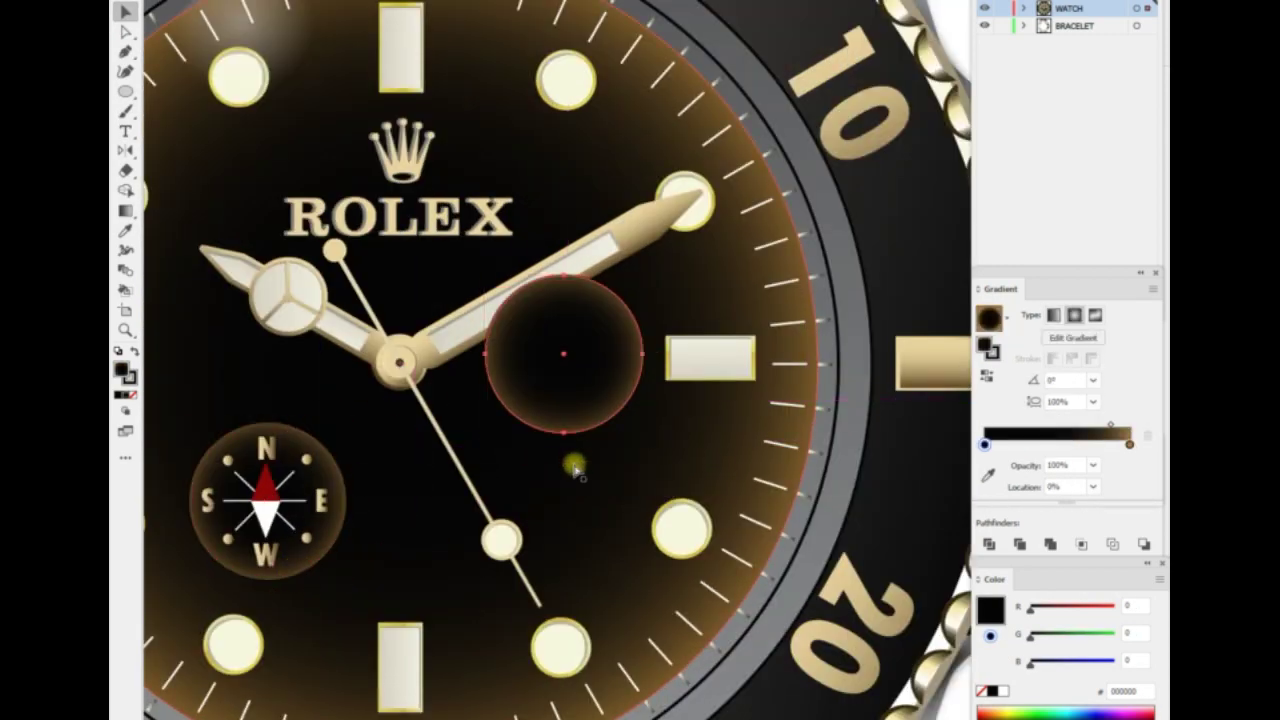
Redraw the new circle's gradient from its bottom edge upward and swap its fill and stroke.
{"action": "left_click", "coordinate": [729, 543]}
{"action": "key", "text": "ctrl+0"}
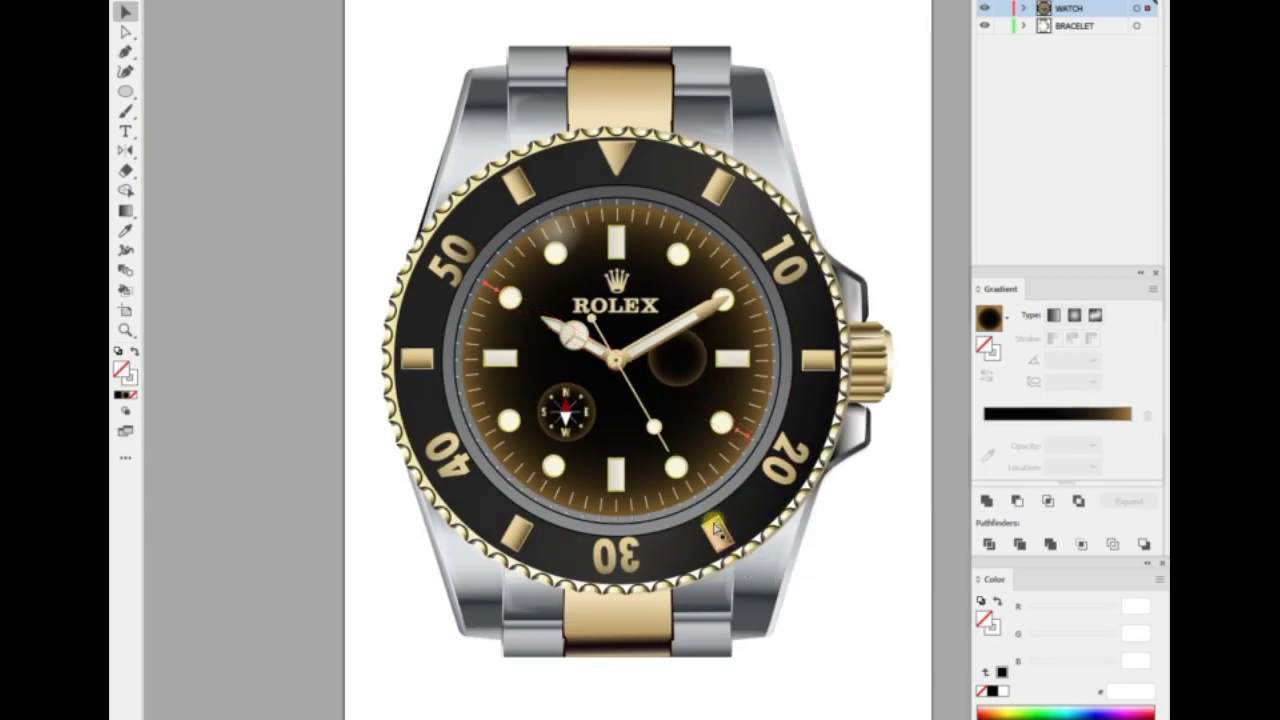
{"action": "key", "text": "ctrl+plus"}
{"action": "key", "text": "ctrl+plus"}
{"action": "key", "text": "ctrl+plus"}
{"action": "left_click", "coordinate": [575, 517]}
{"action": "key", "text": "o"}
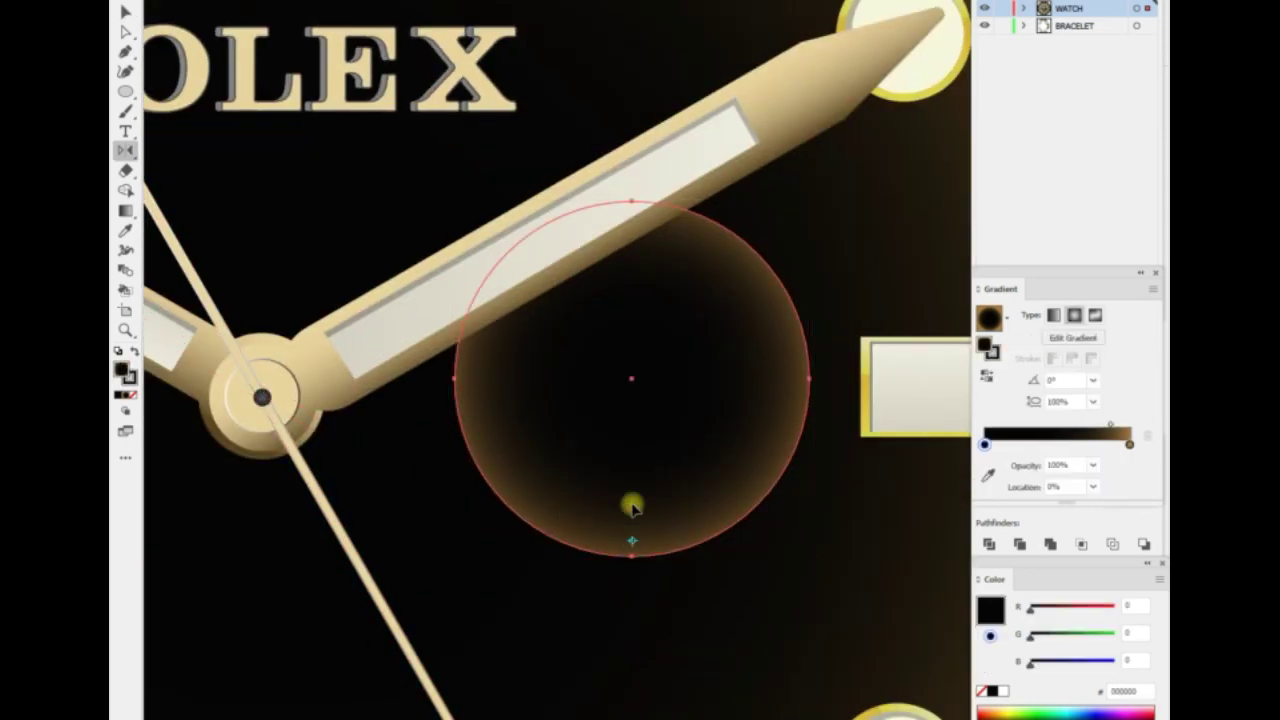
{"action": "left_click_drag", "start_coordinate": [629, 541], "coordinate": [633, 504]}
{"action": "key", "text": "shift+x"}
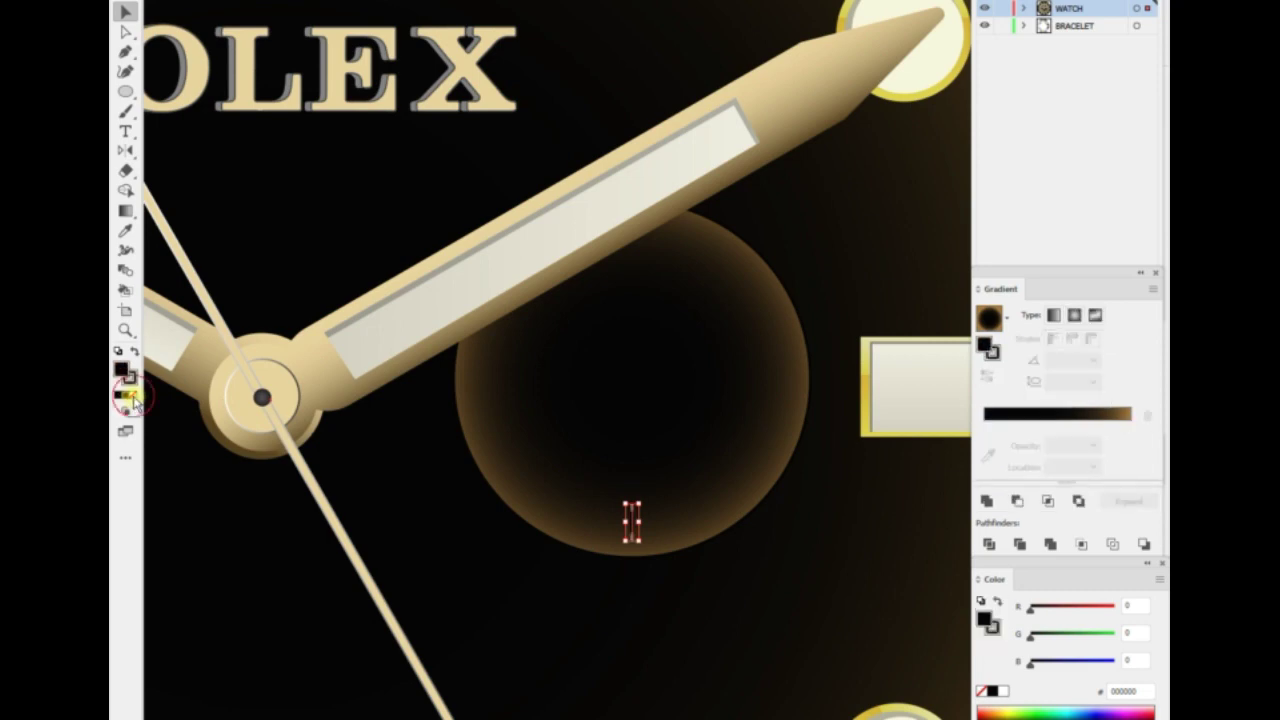
Add a tick at the sub-dial's top and rotate-copy the tick pair by 15° around the dial.
{"action": "scroll", "coordinate": [634, 520], "scroll_direction": "up", "scroll_amount": 3}
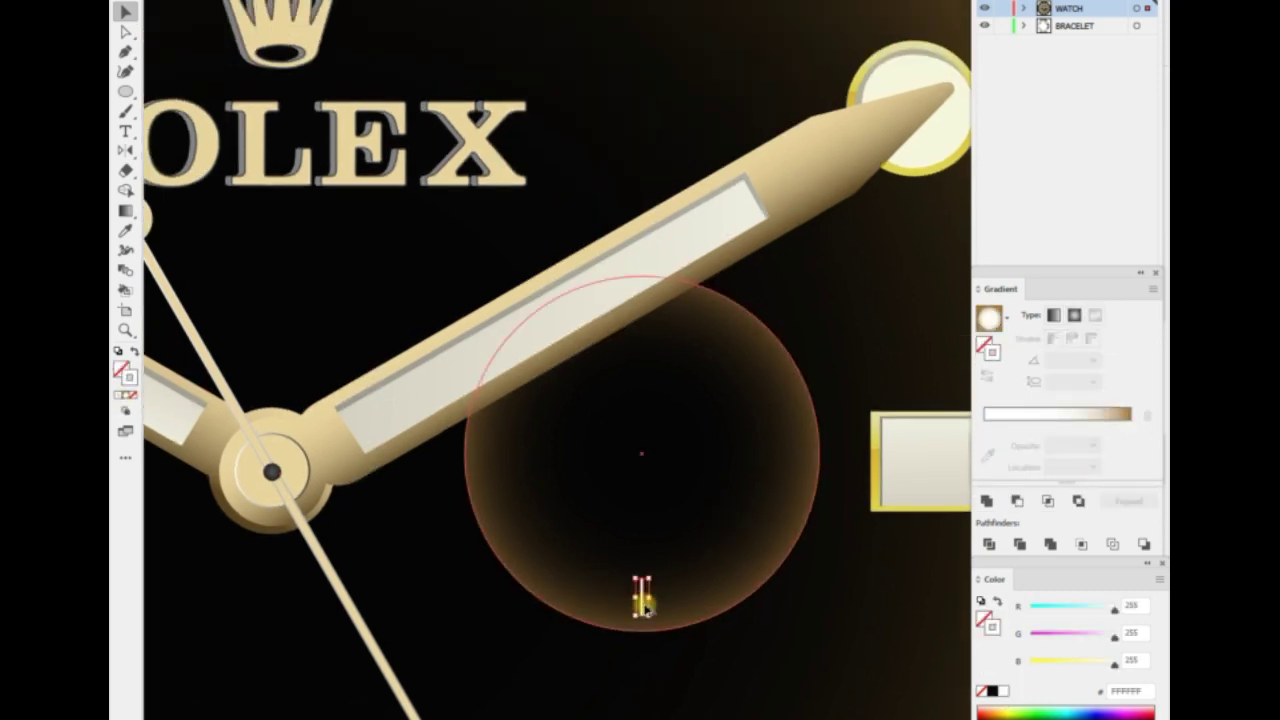
{"action": "left_click_drag", "start_coordinate": [648, 320], "coordinate": [648, 306]}
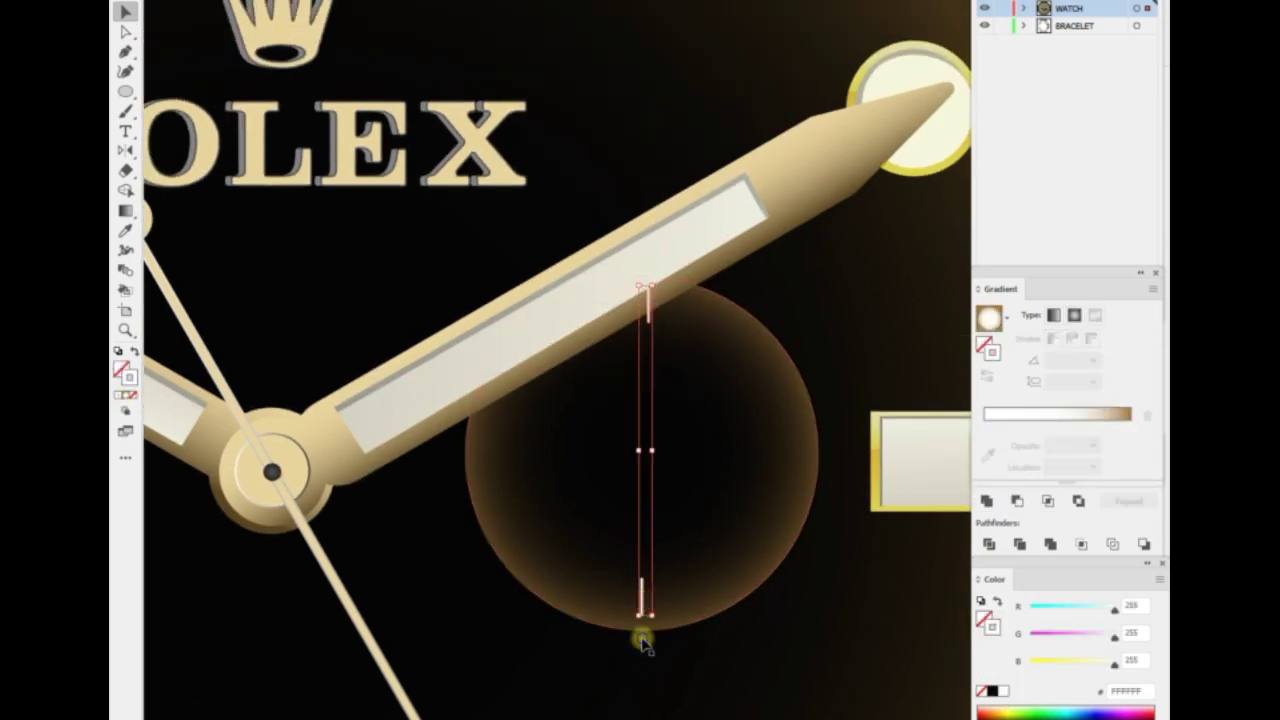
{"action": "right_click", "coordinate": [643, 643]}
{"action": "left_click", "coordinate": [835, 630]}
{"action": "left_click", "coordinate": [846, 402]}
{"action": "key", "text": "ctrl+d"}
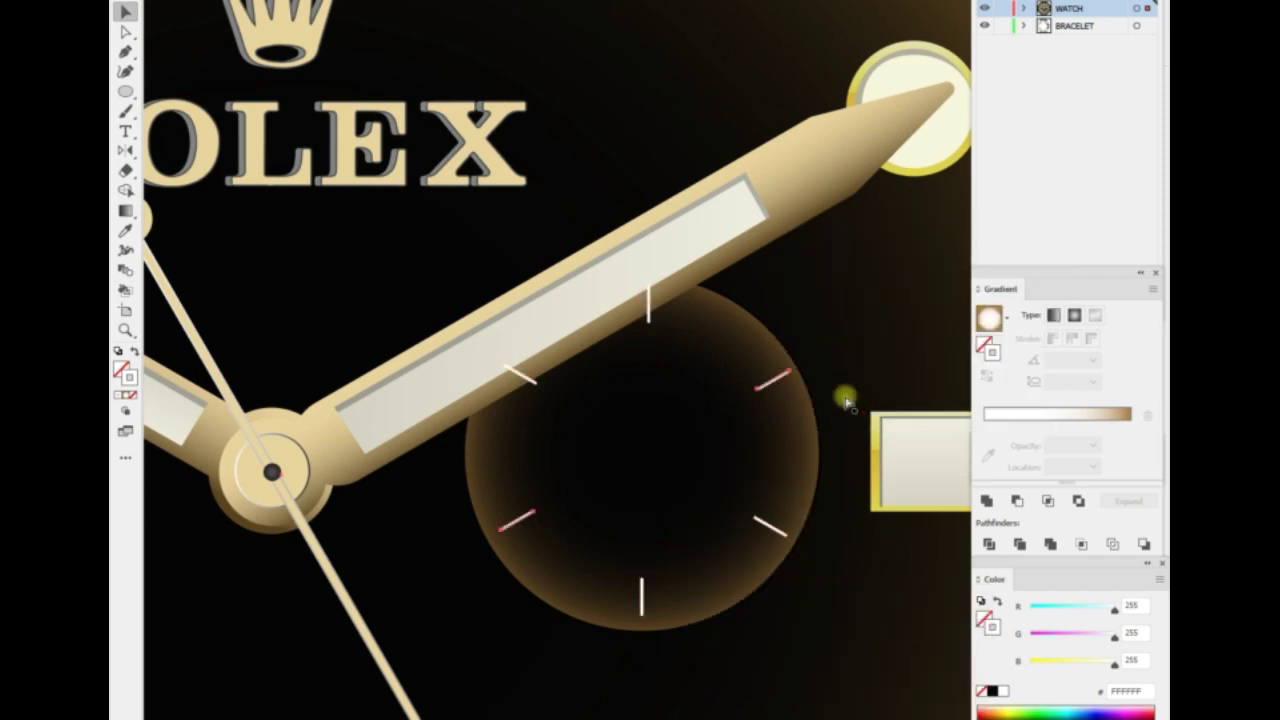
{"action": "right_click", "coordinate": [746, 621]}
{"action": "left_click", "coordinate": [912, 569]}
{"action": "left_click", "coordinate": [823, 394]}
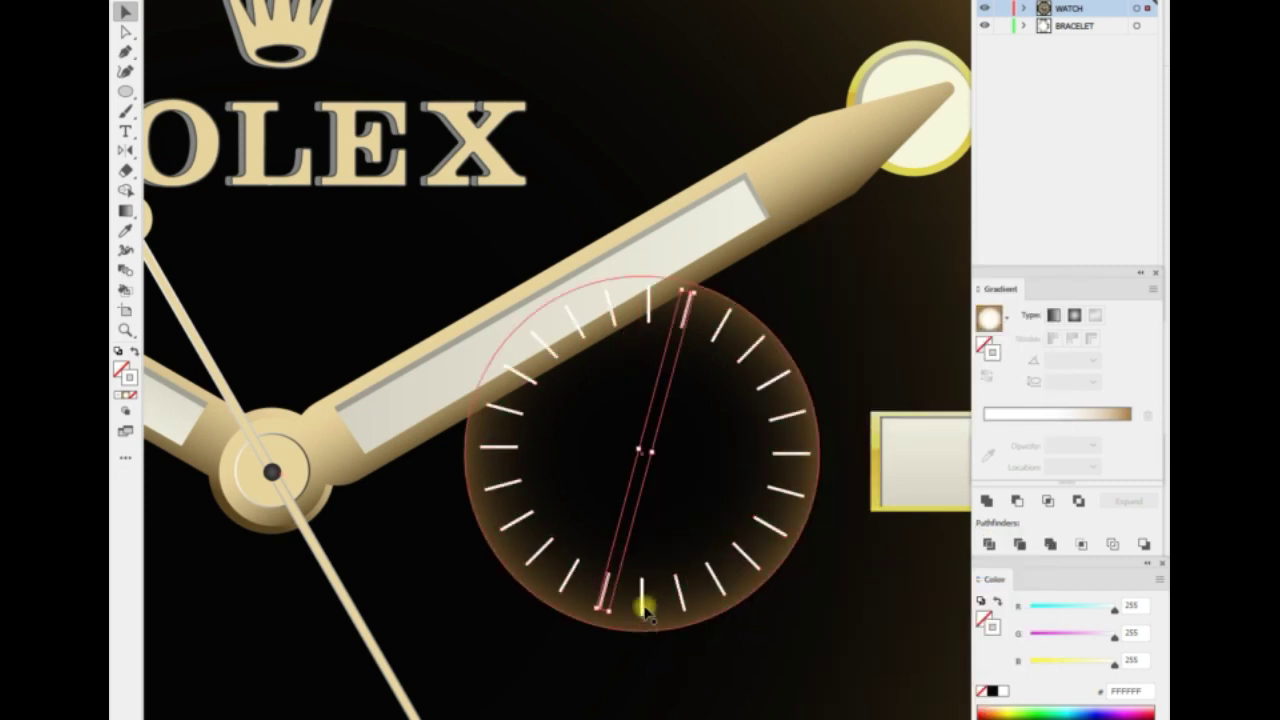
Group all the tick marks surrounding the sub-dial.
{"action": "left_click_drag", "start_coordinate": [645, 610], "coordinate": [787, 452]}
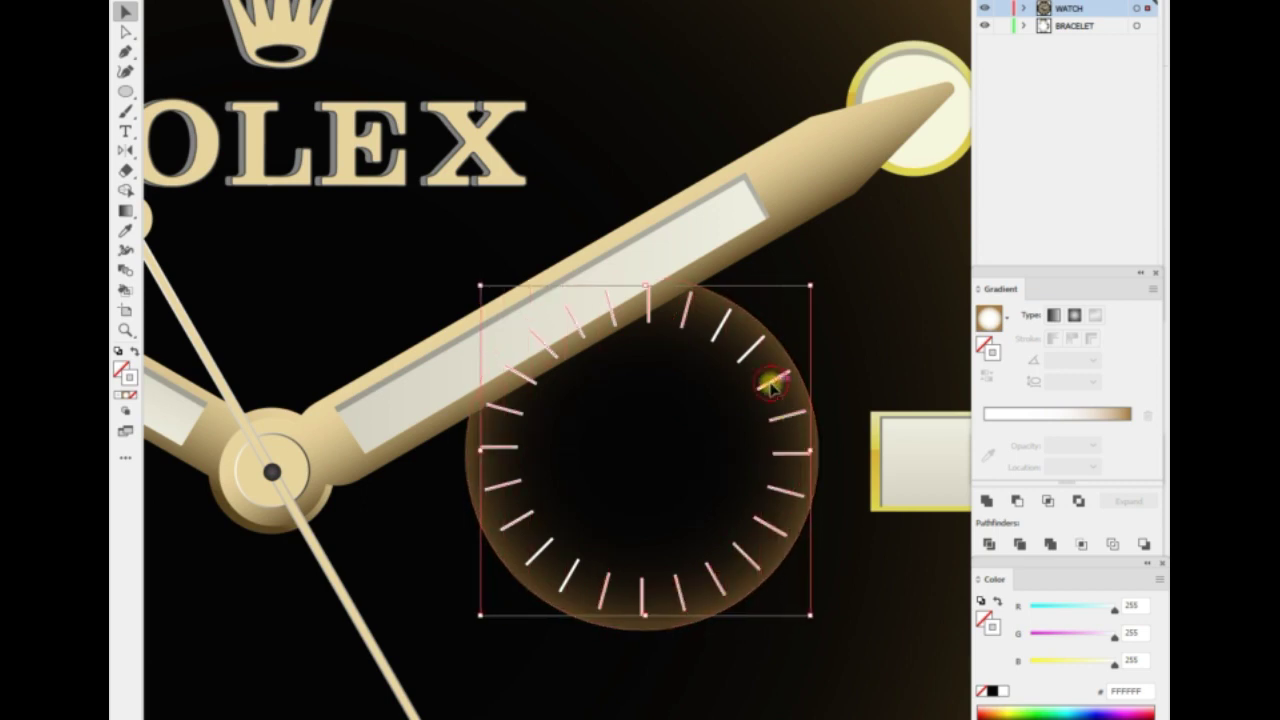
{"action": "right_click", "coordinate": [490, 424]}
{"action": "left_click", "coordinate": [520, 551]}
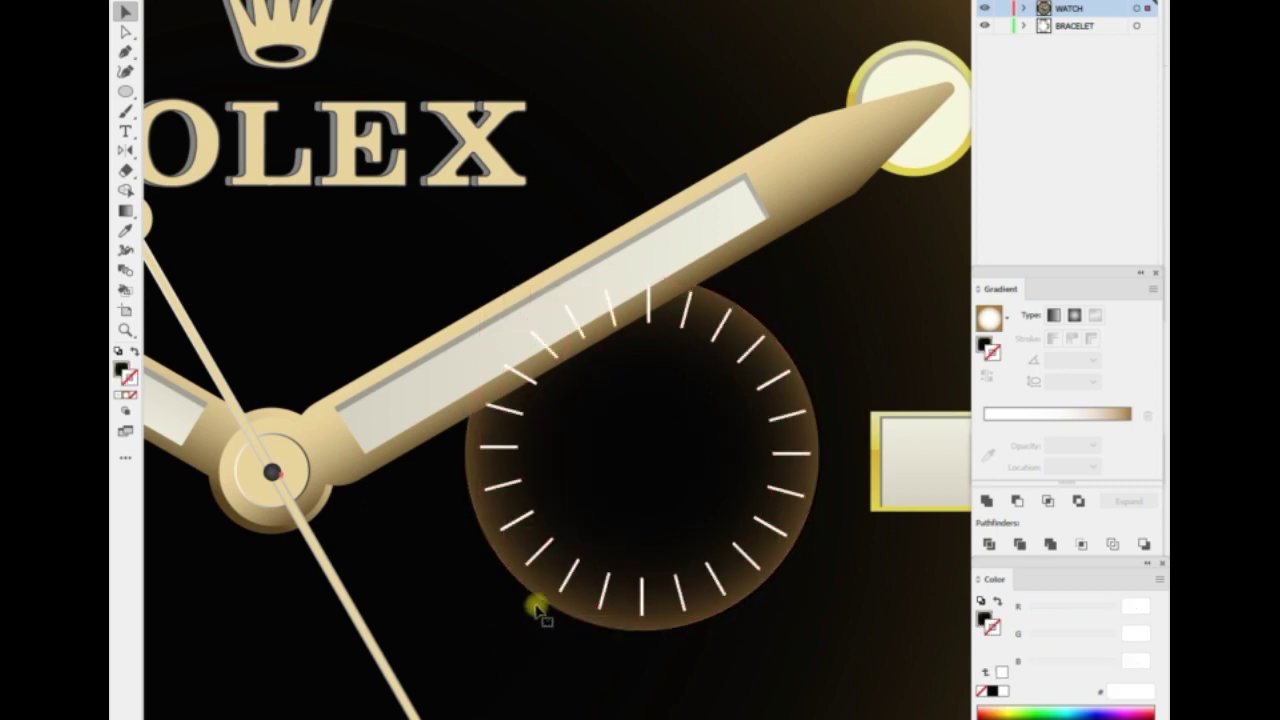
{"action": "left_click", "coordinate": [507, 657]}
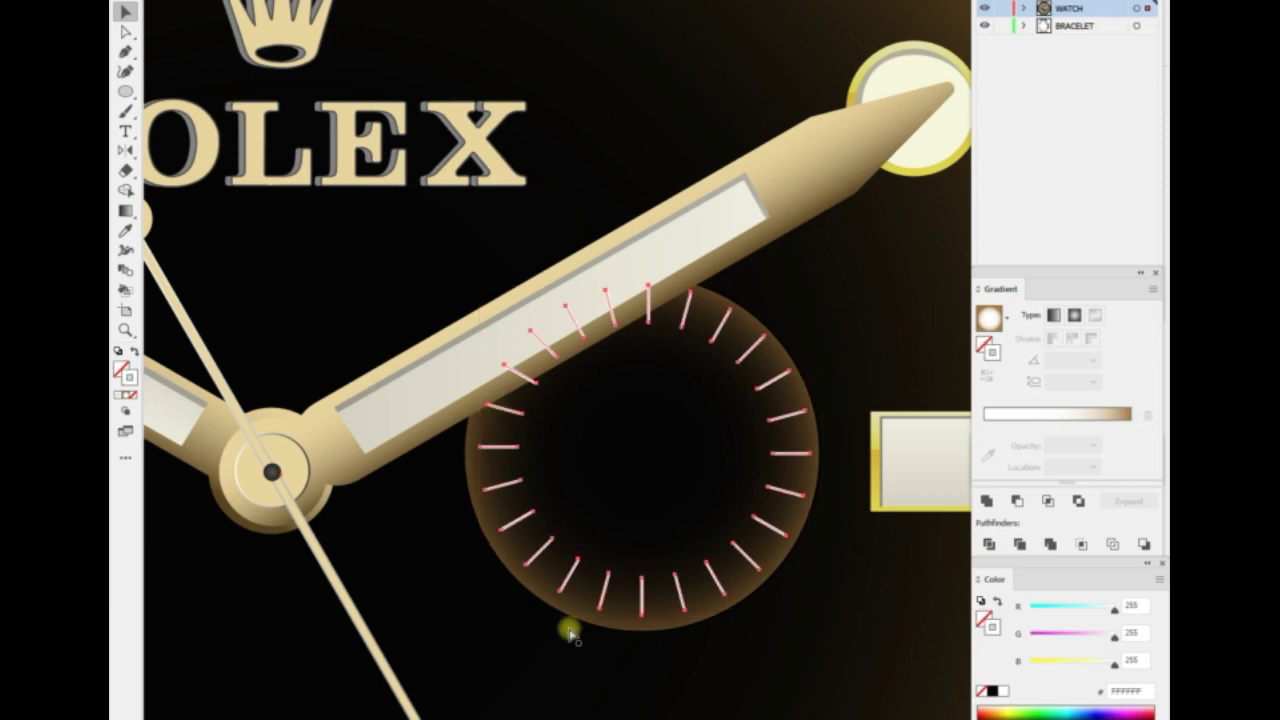
{"action": "left_click", "coordinate": [527, 585]}
{"action": "left_click", "coordinate": [540, 552]}
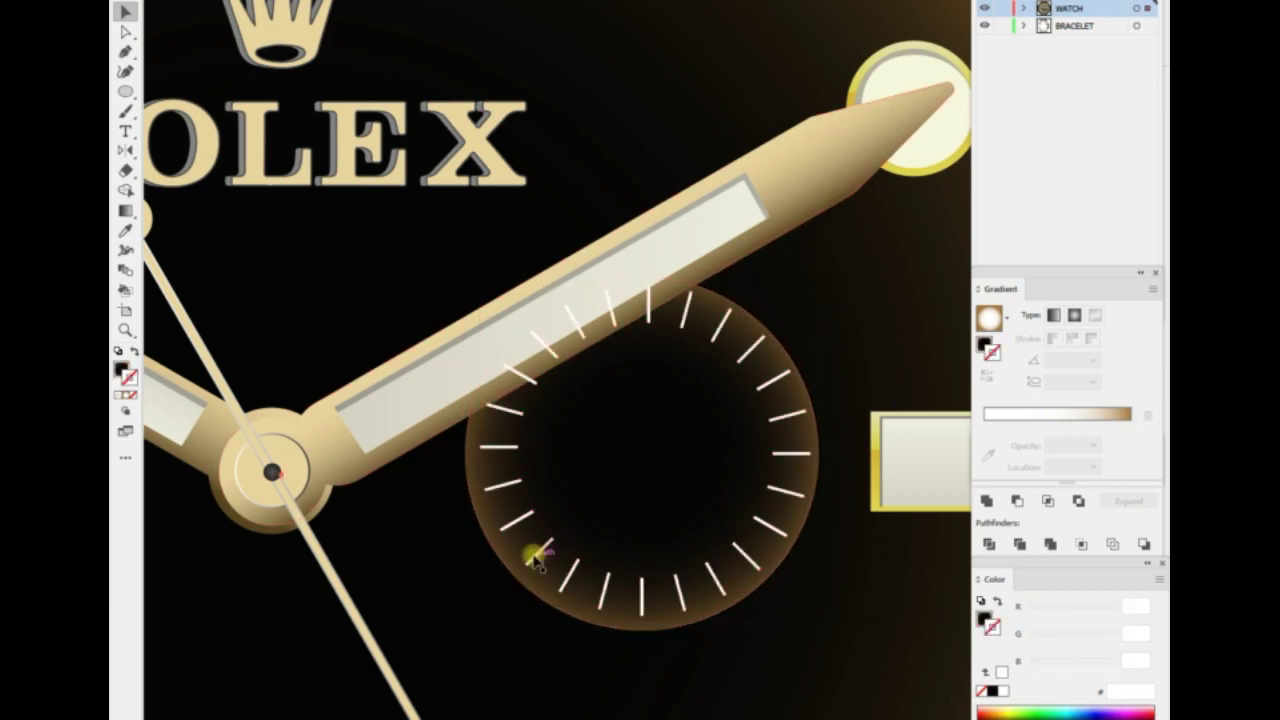
{"action": "left_click", "coordinate": [490, 681]}
{"action": "left_click", "coordinate": [543, 543]}
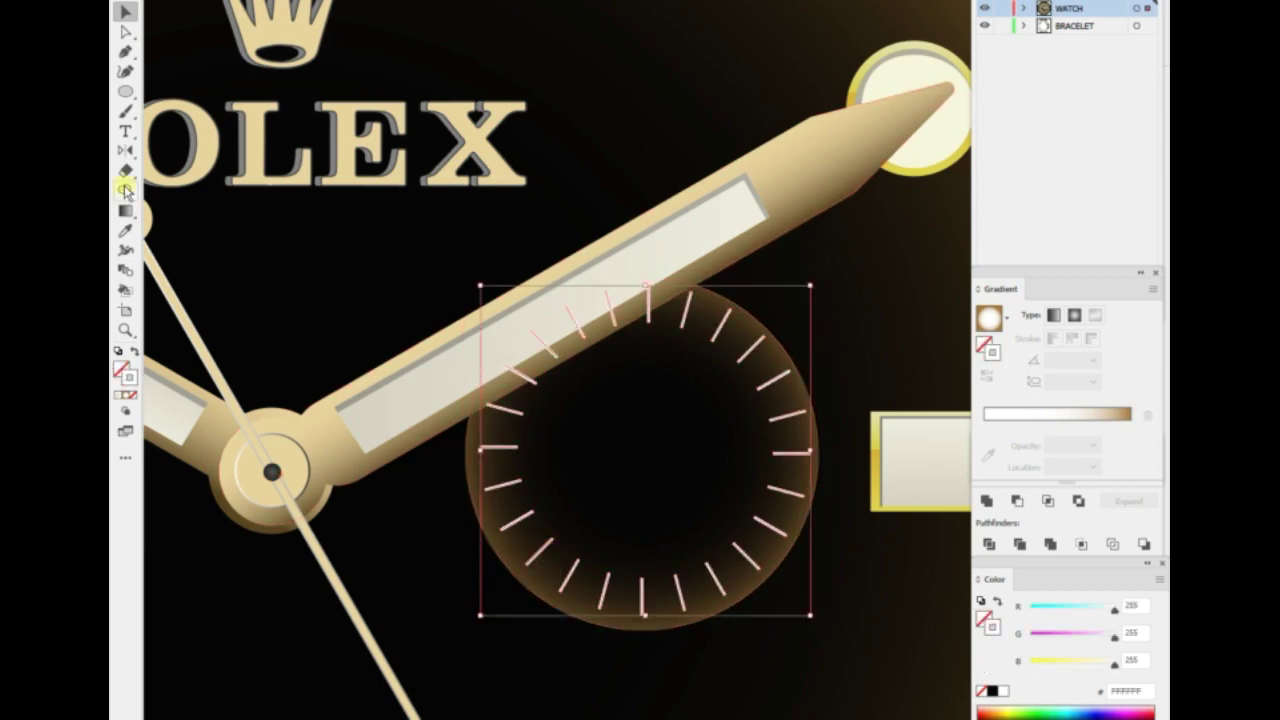
{"action": "left_click", "coordinate": [648, 298]}
Erase the ticks hidden under the minute hand and delete the extra ring of small ticks.
{"action": "key", "text": "shift+e"}
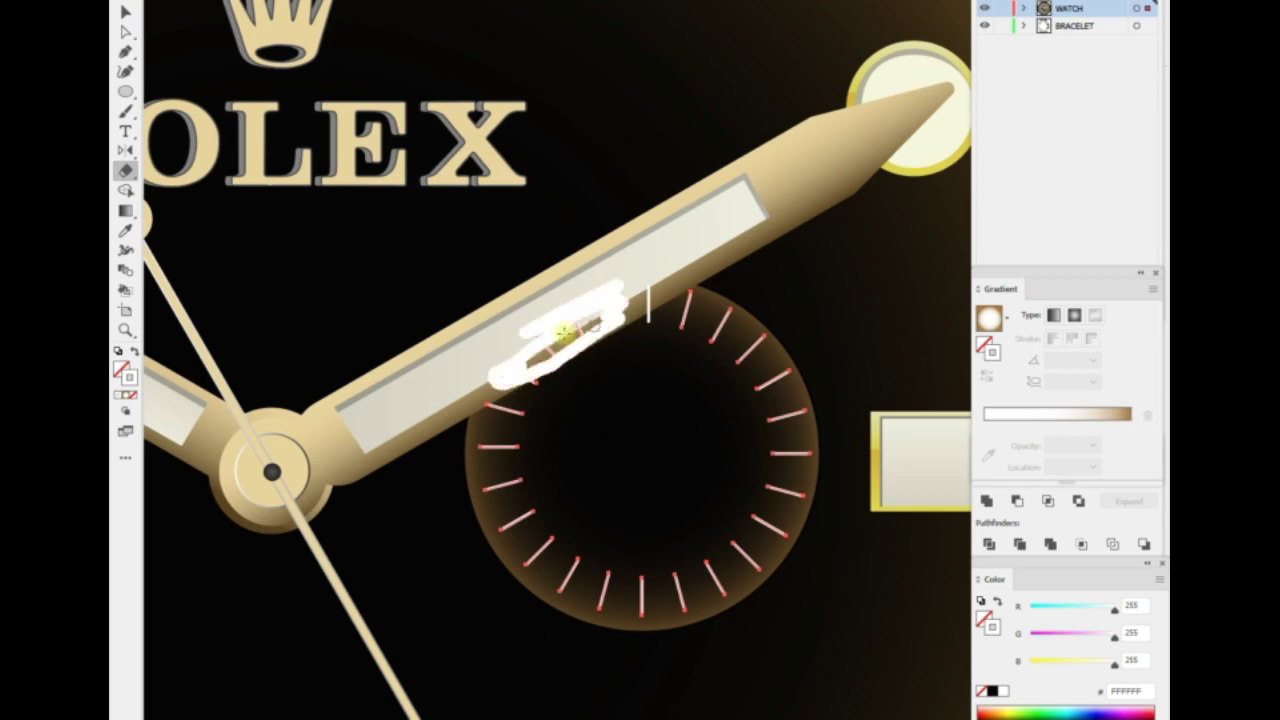
{"action": "left_click_drag", "start_coordinate": [595, 307], "coordinate": [526, 371]}
{"action": "key", "text": "v"}
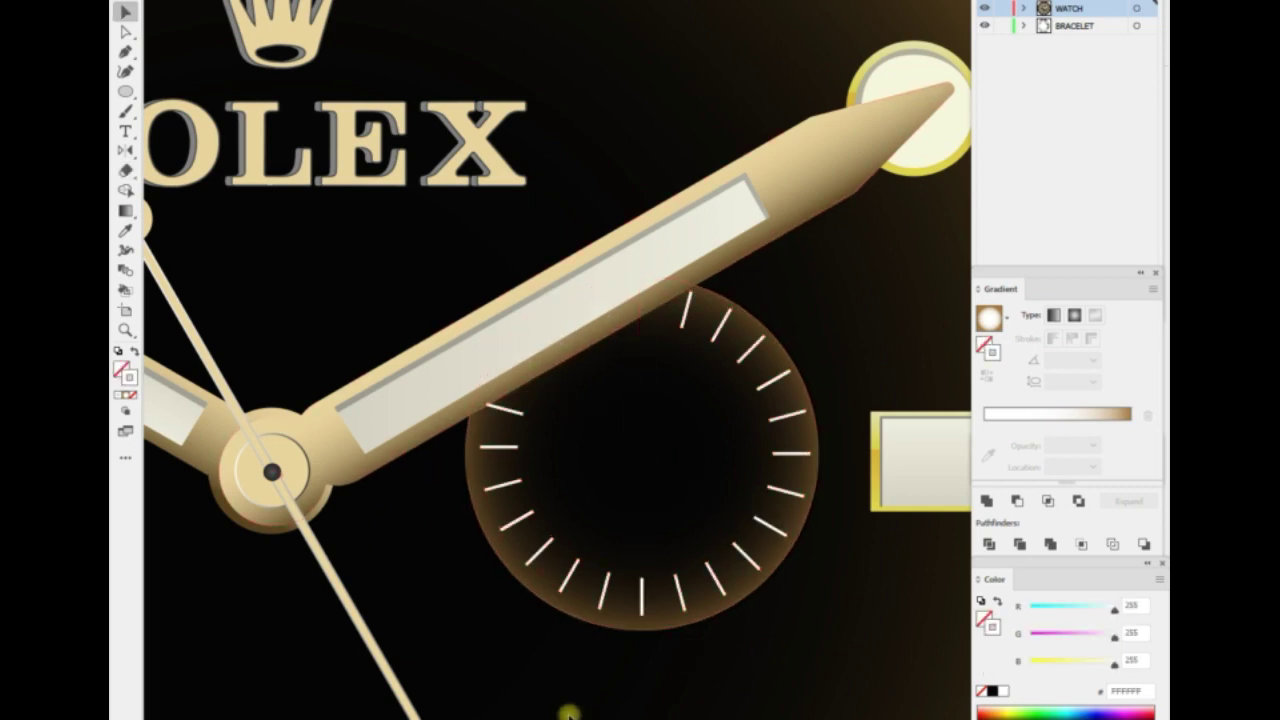
{"action": "scroll", "coordinate": [568, 713], "scroll_direction": "down", "scroll_amount": 4}
{"action": "scroll", "coordinate": [530, 635], "scroll_direction": "up", "scroll_amount": 4}
{"action": "left_click", "coordinate": [600, 552]}
{"action": "left_click", "coordinate": [420, 390]}
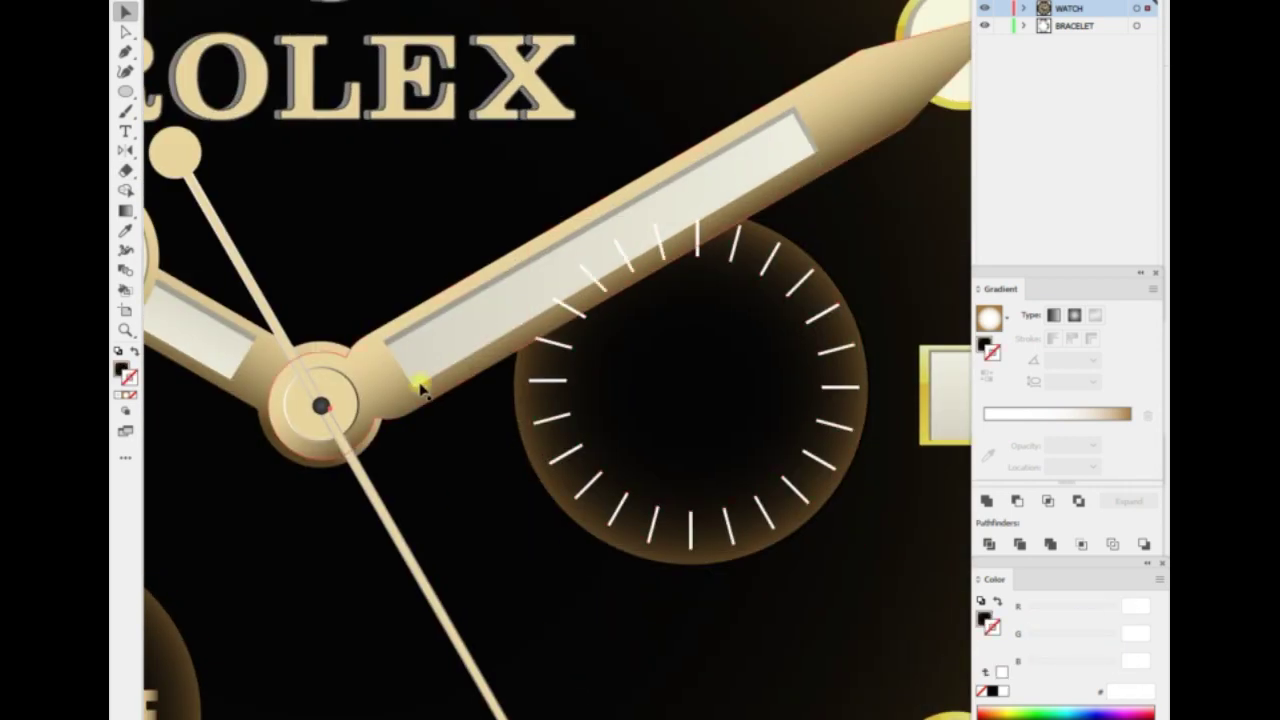
{"action": "left_click", "coordinate": [543, 423]}
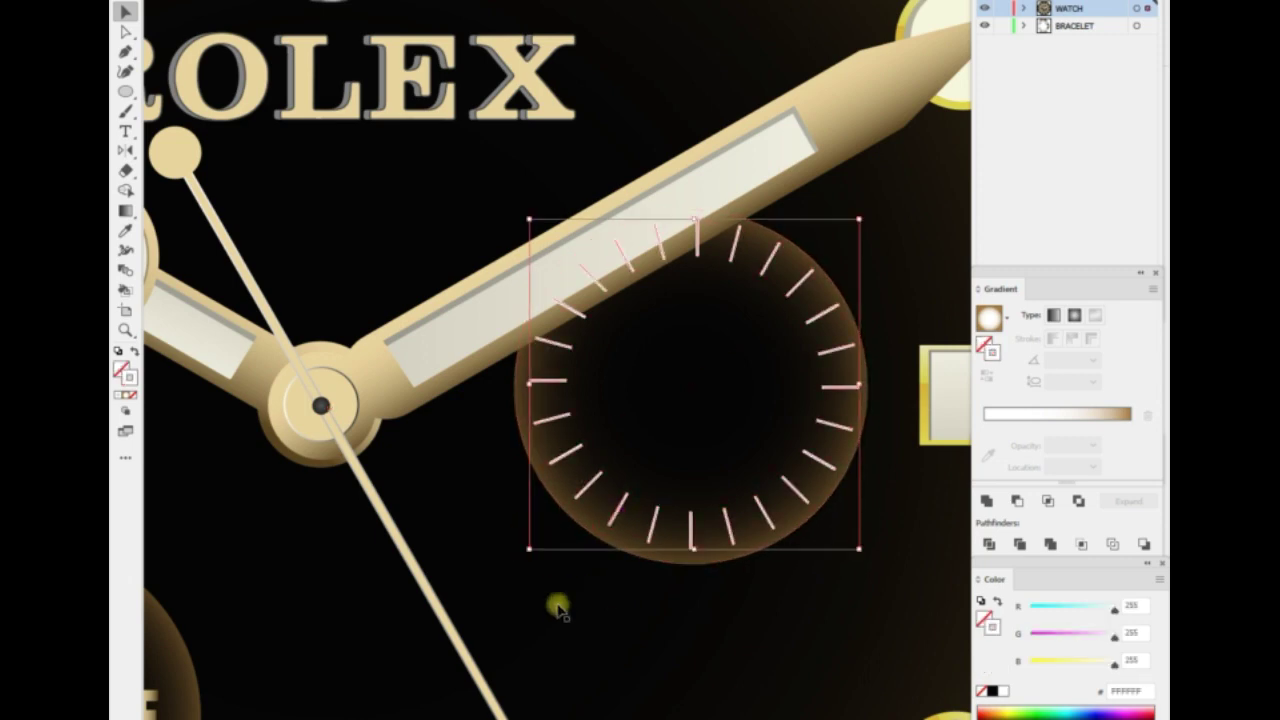
{"action": "key", "text": "Delete"}
{"action": "left_click", "coordinate": [572, 470]}
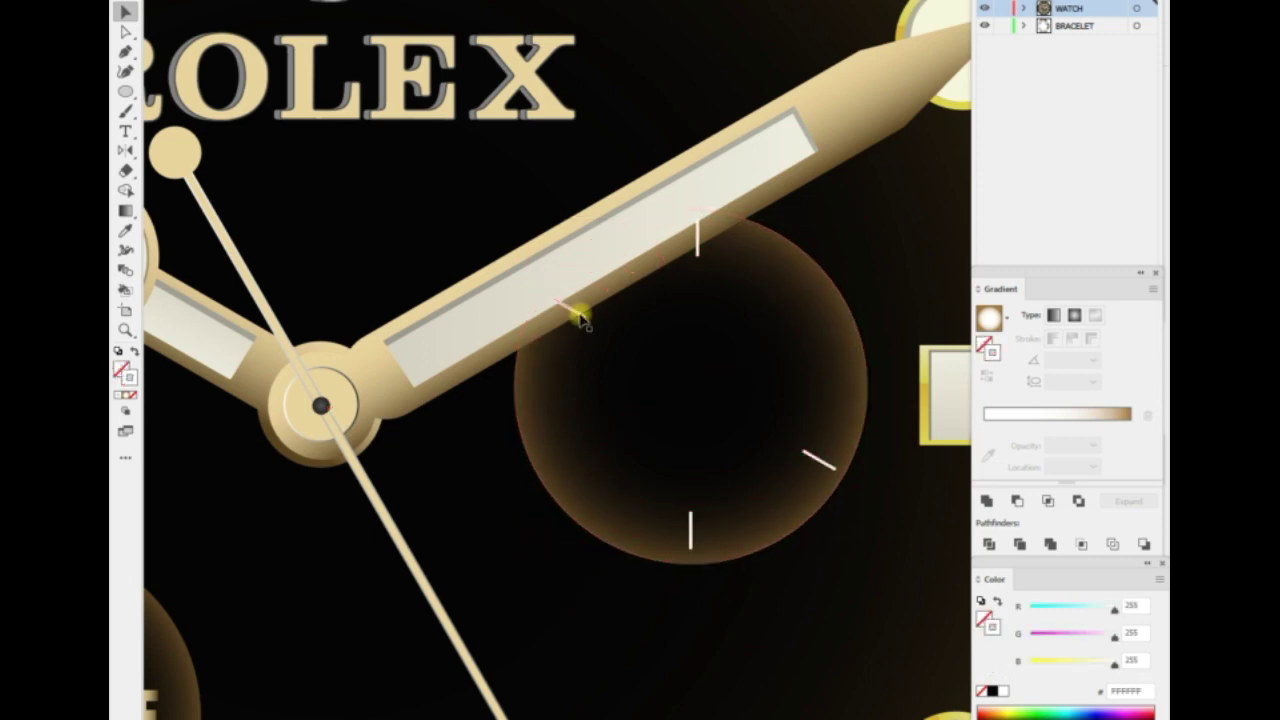
Reshape the dark radial gradient on the sub-dial face with the Gradient tool.
{"action": "key", "text": "g"}
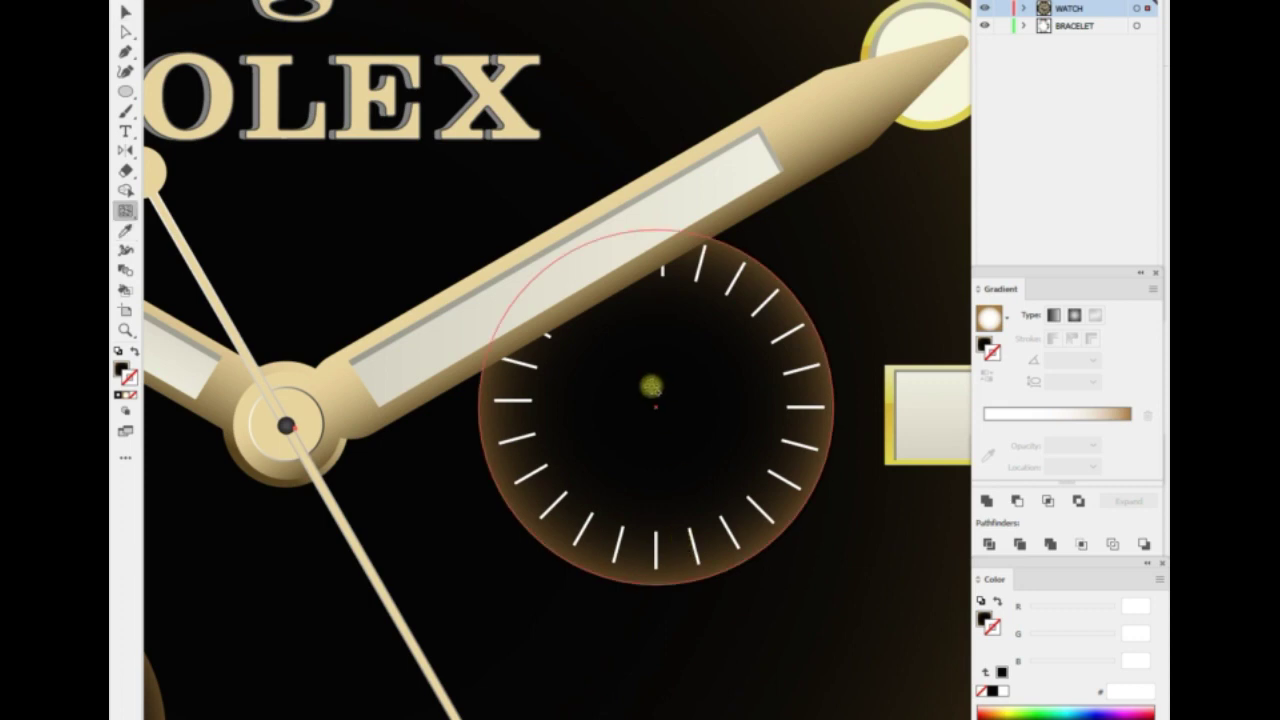
{"action": "left_click_drag", "start_coordinate": [651, 381], "coordinate": [660, 466]}
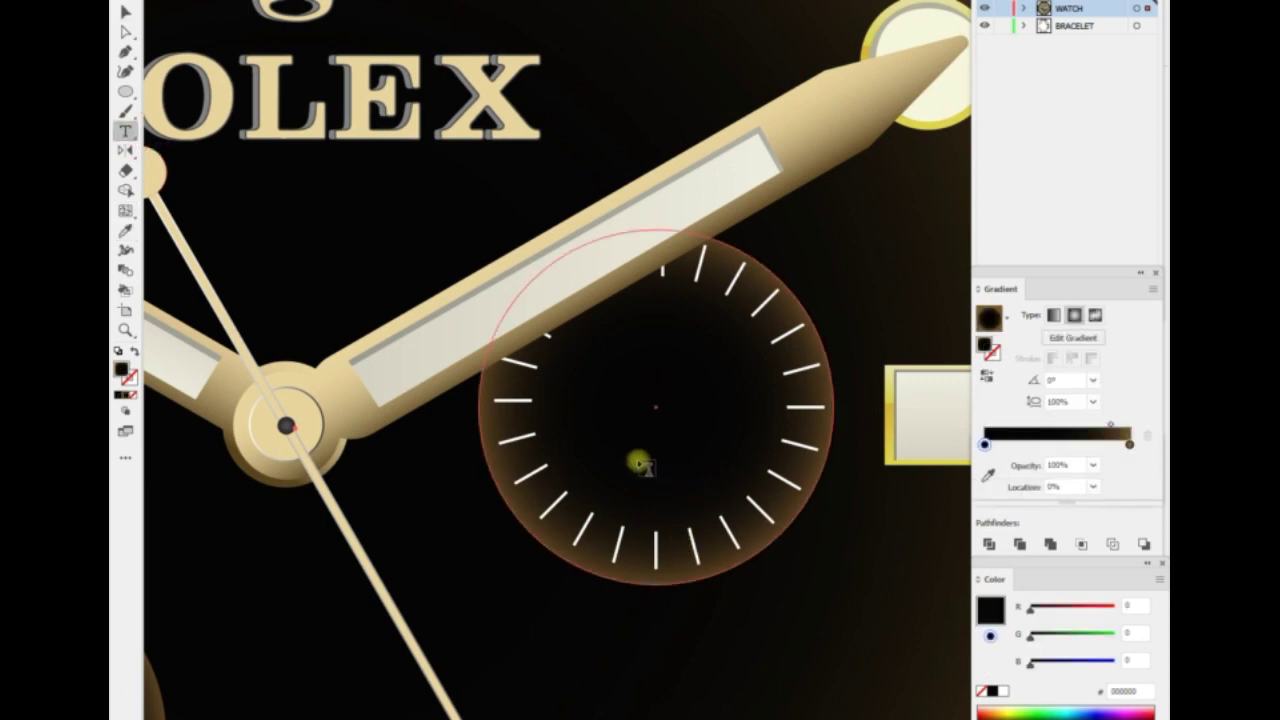
{"action": "key", "text": "ctrl+shift+a"}
{"action": "key", "text": "ctrl+0"}
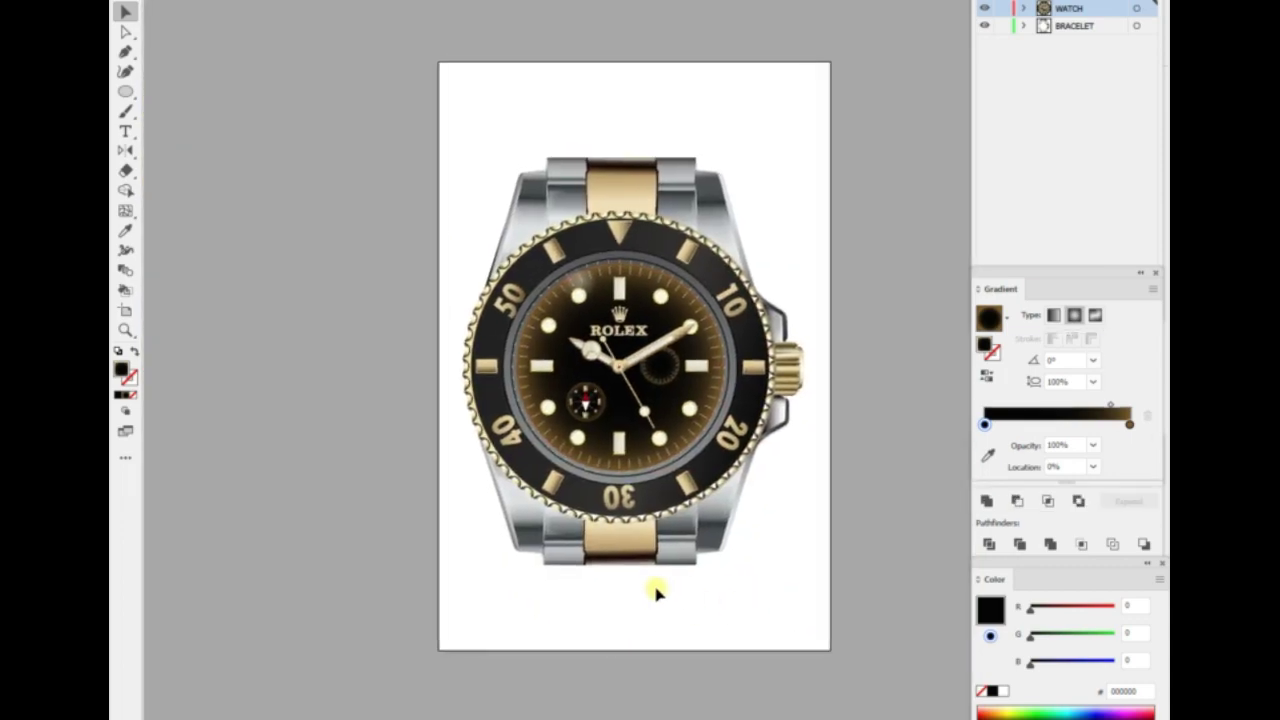
{"action": "scroll", "coordinate": [800, 280], "scroll_direction": "up", "scroll_amount": 5}
{"action": "scroll", "coordinate": [614, 329], "scroll_direction": "up", "scroll_amount": 3}
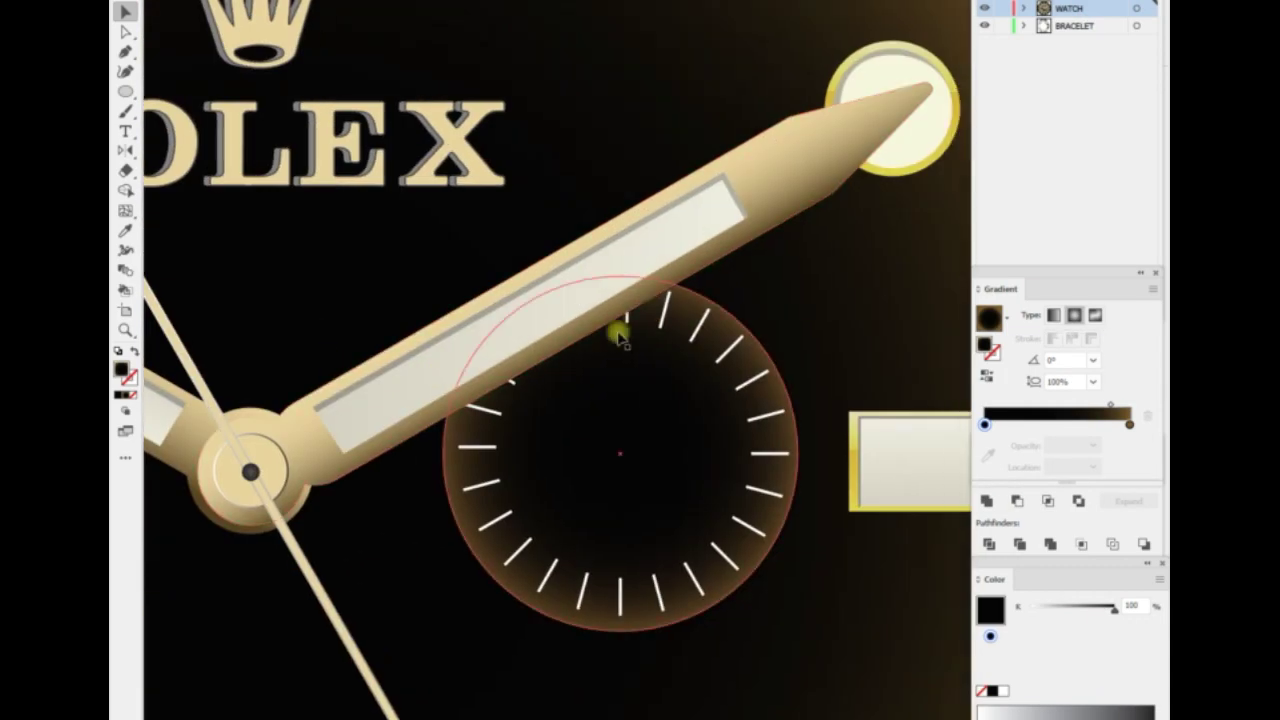
{"action": "left_click", "coordinate": [629, 320]}
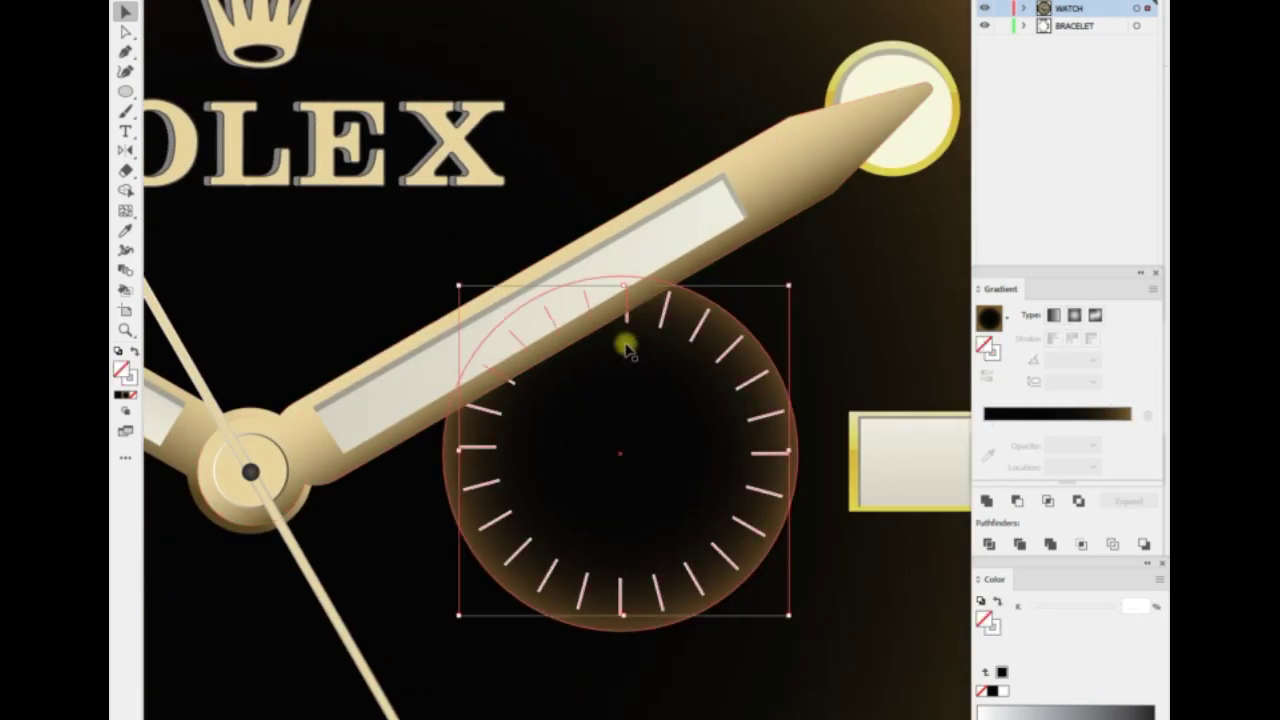
Type a white 60 numeral and position it at the top of the sub-dial ring.
{"action": "scroll", "coordinate": [626, 347], "scroll_direction": "up", "scroll_amount": 2}
{"action": "key", "text": "ctrl+shift+a"}
{"action": "type", "text": "t"}
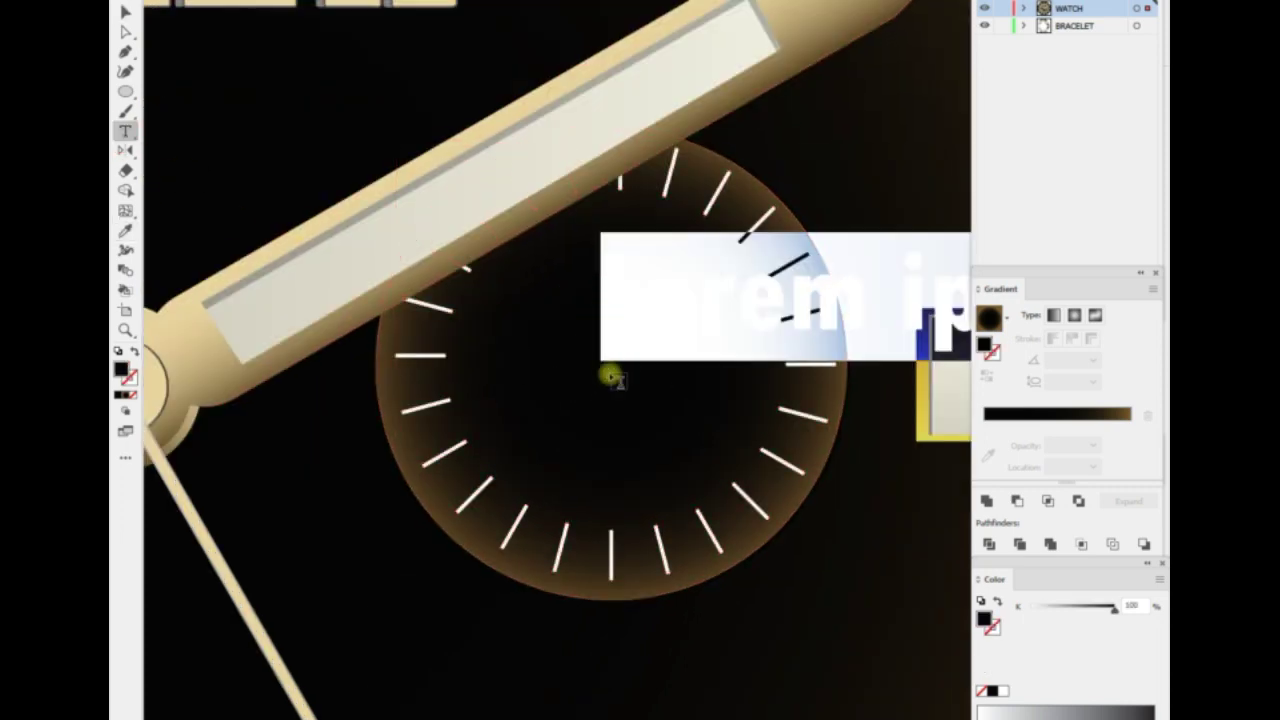
{"action": "type", "text": "60"}
{"action": "key", "text": "Escape"}
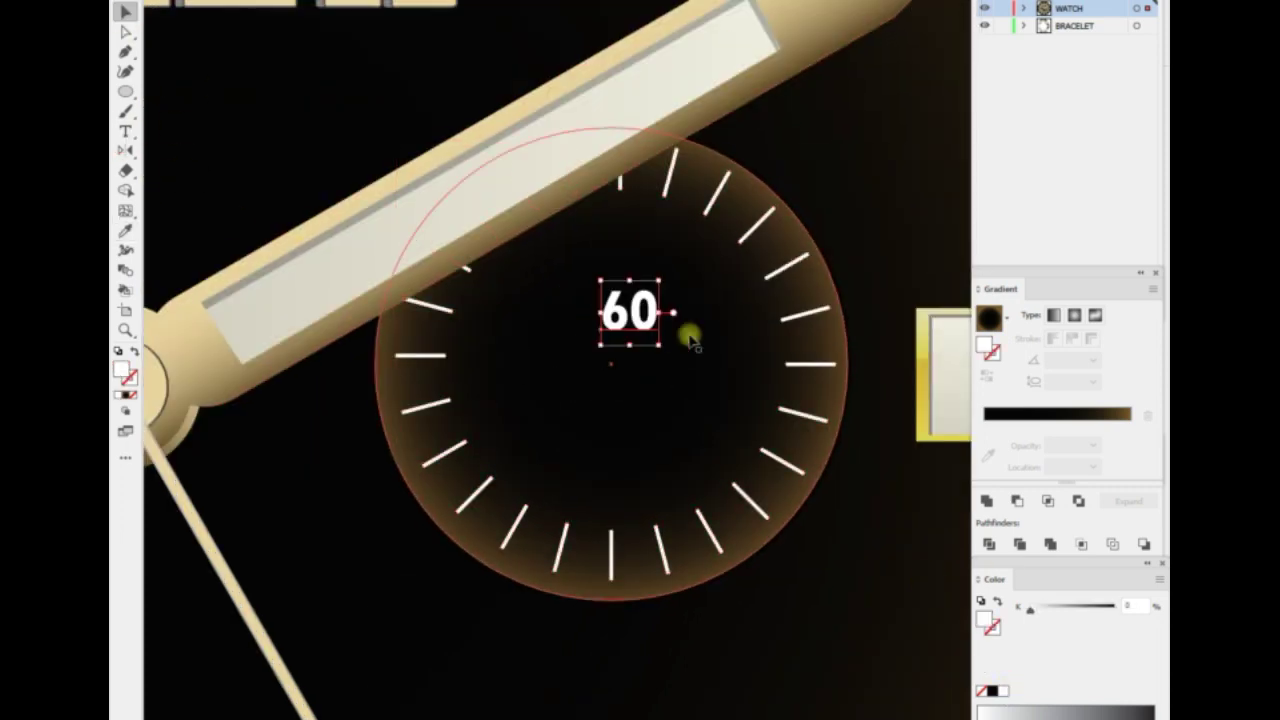
{"action": "mouse_move", "coordinate": [627, 236]}
{"action": "left_mouse_down"}
{"action": "mouse_move", "coordinate": [742, 450]}
{"action": "mouse_move", "coordinate": [510, 432]}
{"action": "left_mouse_up"}
{"action": "key", "text": "Escape"}
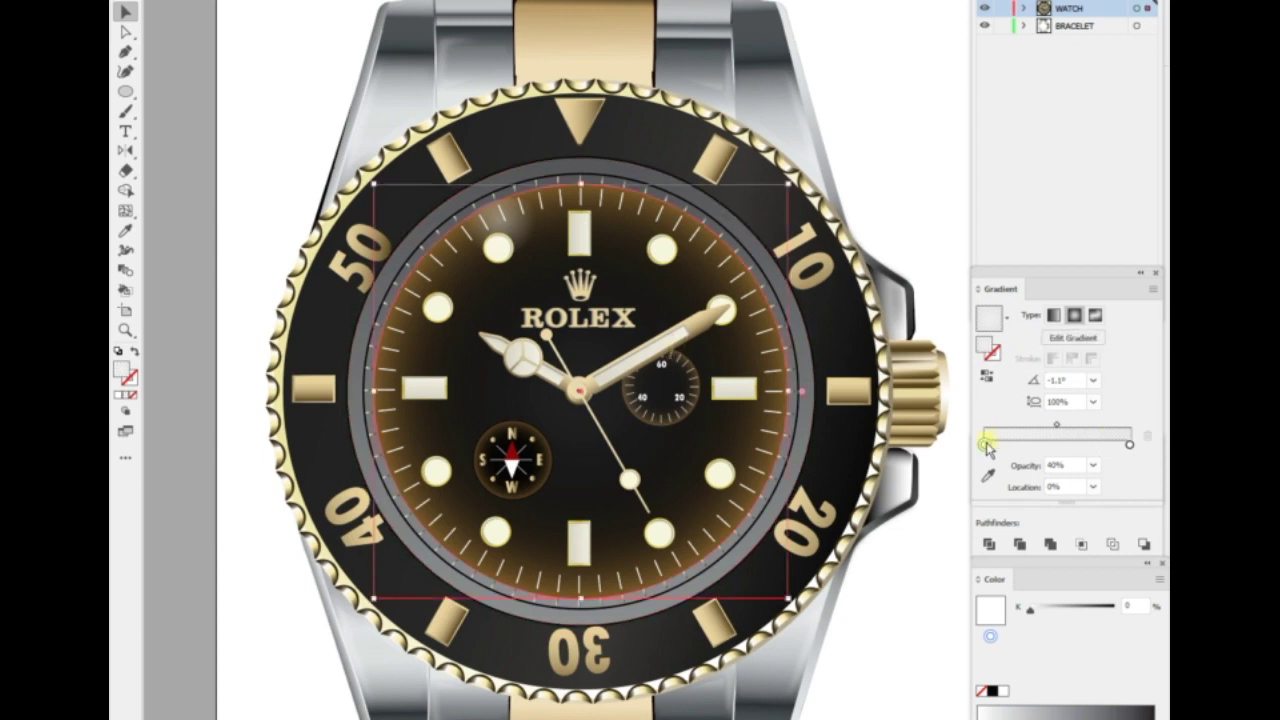
Set the glass highlight's gradient stop to 60% opacity.
{"action": "left_click", "coordinate": [1093, 465]}
{"action": "left_click", "coordinate": [1105, 590]}
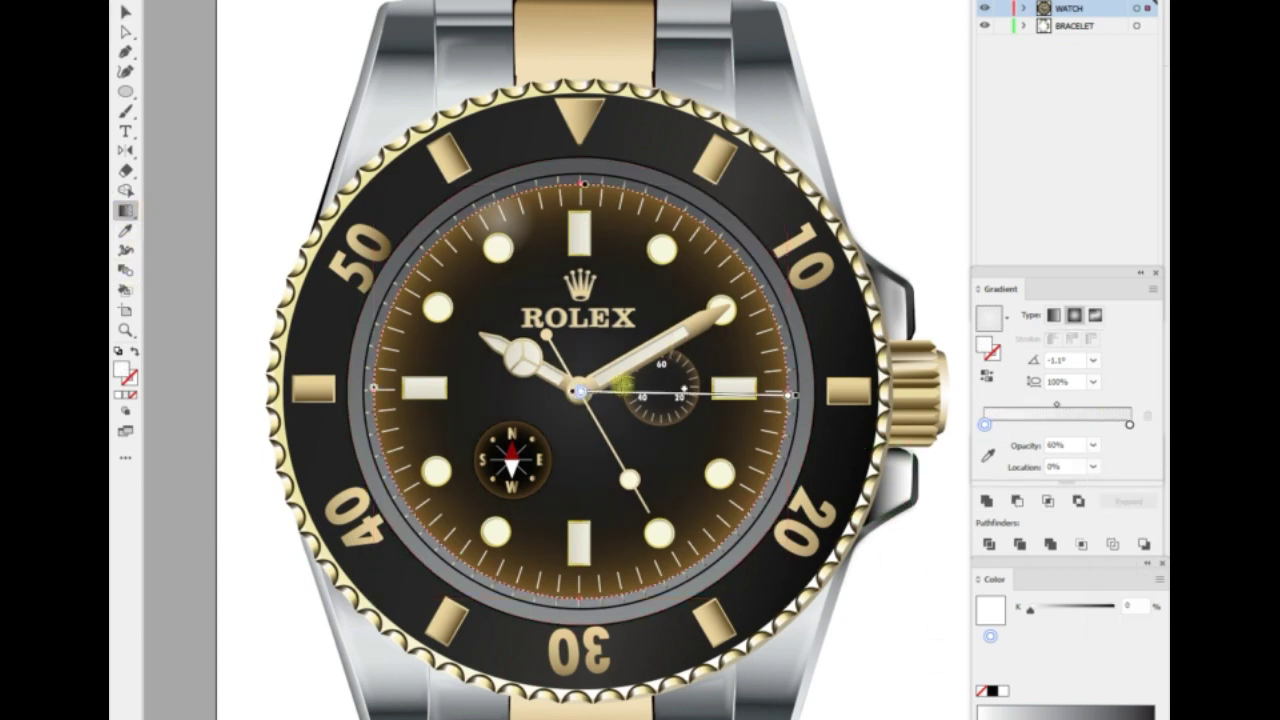
{"action": "key", "text": "ctrl+0"}
{"action": "key", "text": "ctrl+1"}
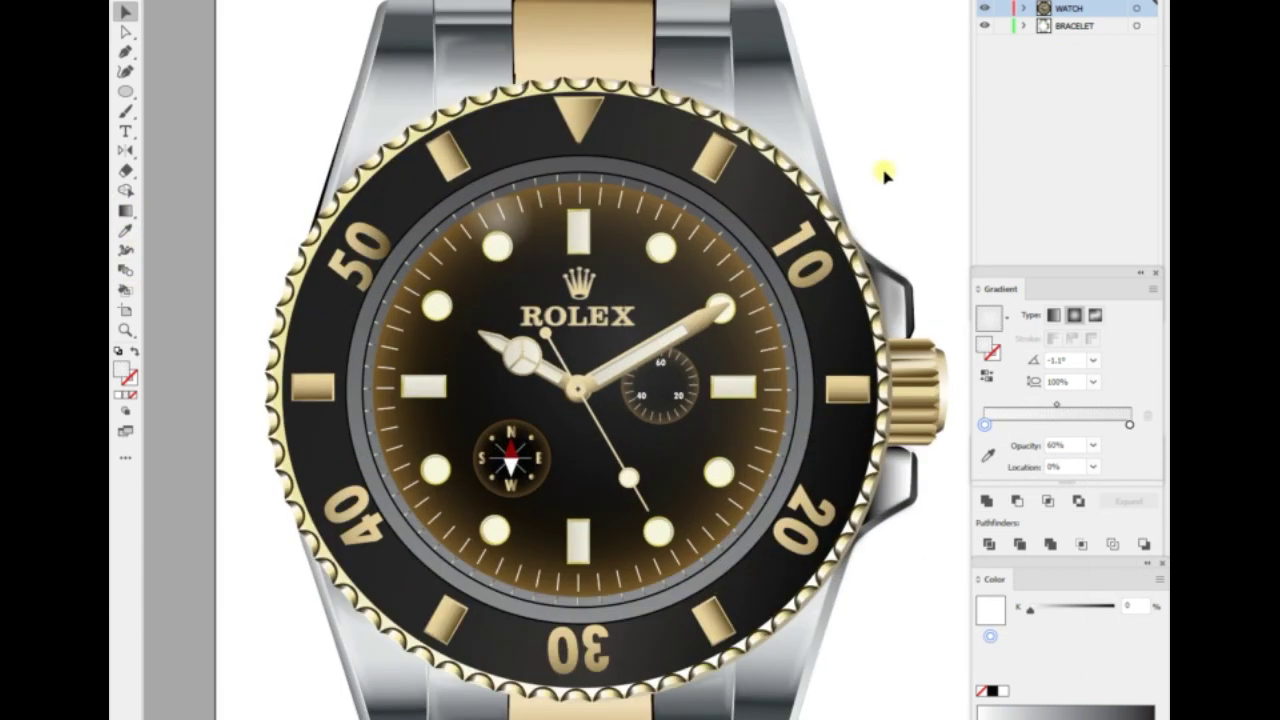
{"action": "scroll", "coordinate": [557, 109], "scroll_direction": "up", "scroll_amount": 2}
Pen-draw a thin crescent along the crown's outer edge and reset its fill and stroke.
{"action": "left_click", "coordinate": [565, 120]}
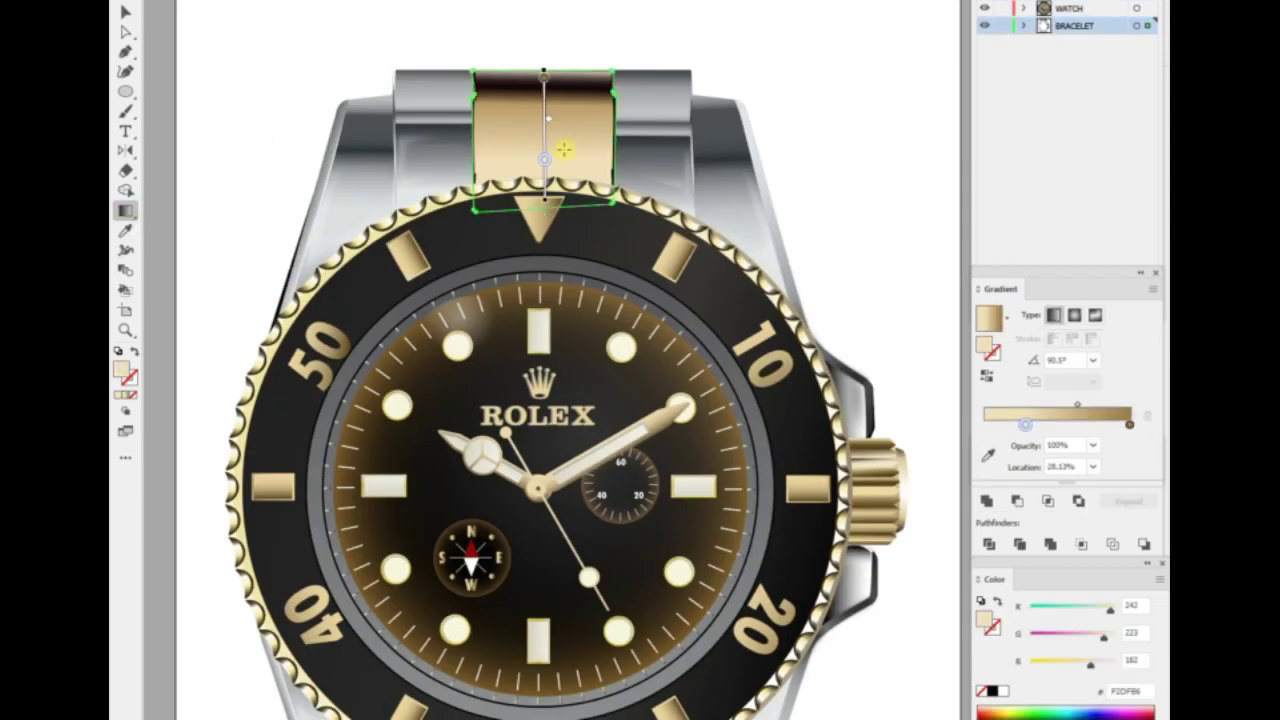
{"action": "scroll", "coordinate": [818, 350], "scroll_direction": "down", "scroll_amount": 4}
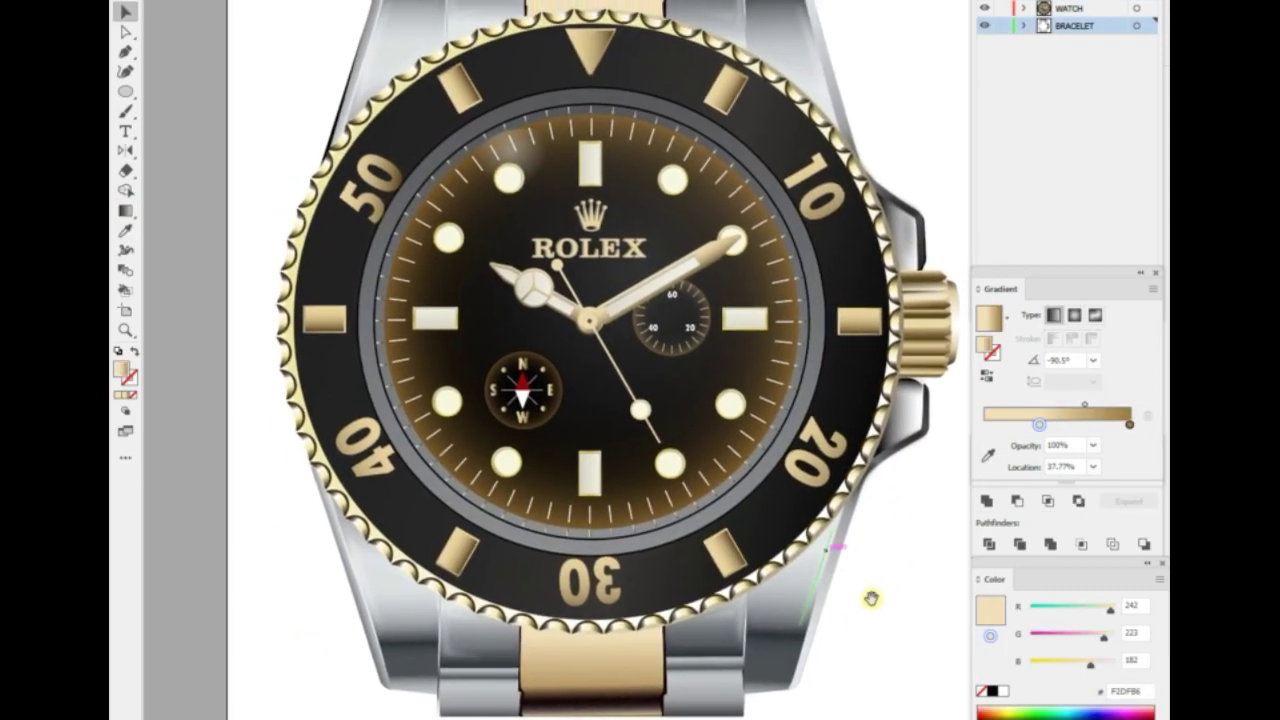
{"action": "scroll", "coordinate": [757, 420], "scroll_direction": "up", "scroll_amount": 3}
{"action": "scroll", "coordinate": [826, 338], "scroll_direction": "up", "scroll_amount": 4}
{"action": "left_click", "coordinate": [646, 318]}
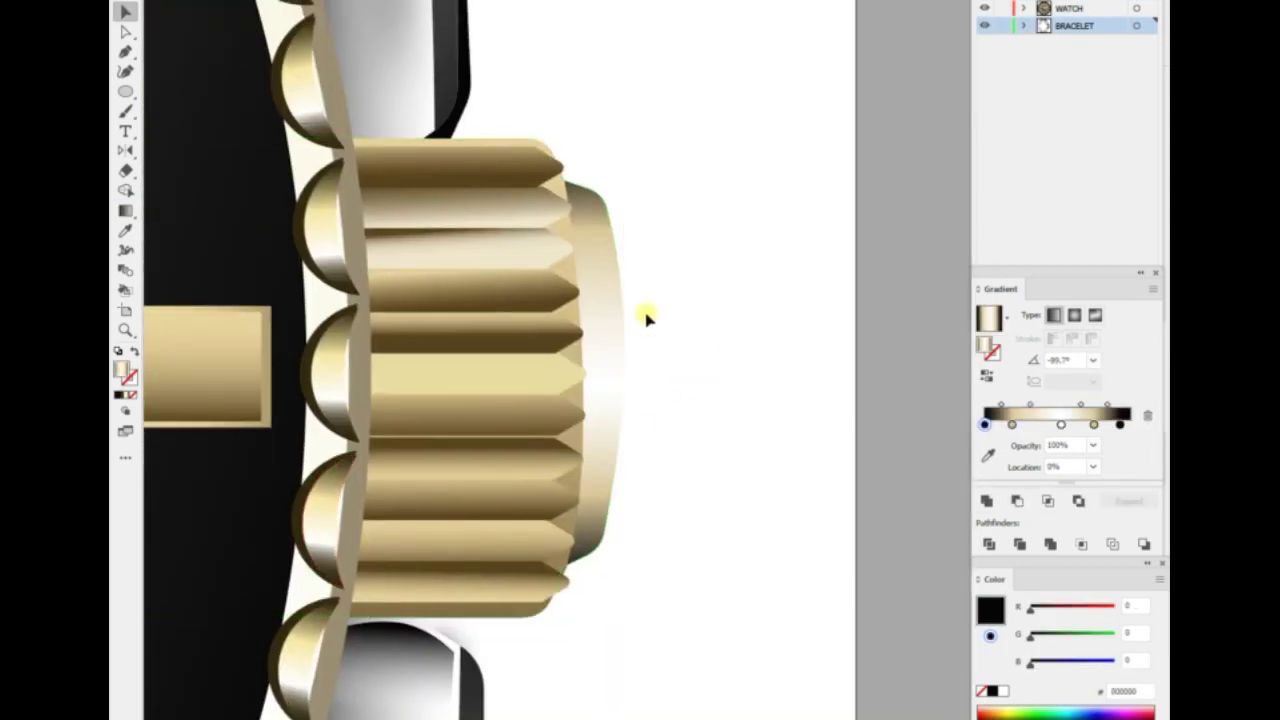
{"action": "left_click", "coordinate": [605, 200]}
{"action": "left_click_drag", "start_coordinate": [614, 534], "coordinate": [585, 660]}
{"action": "left_click", "coordinate": [605, 200]}
{"action": "key", "text": "v"}
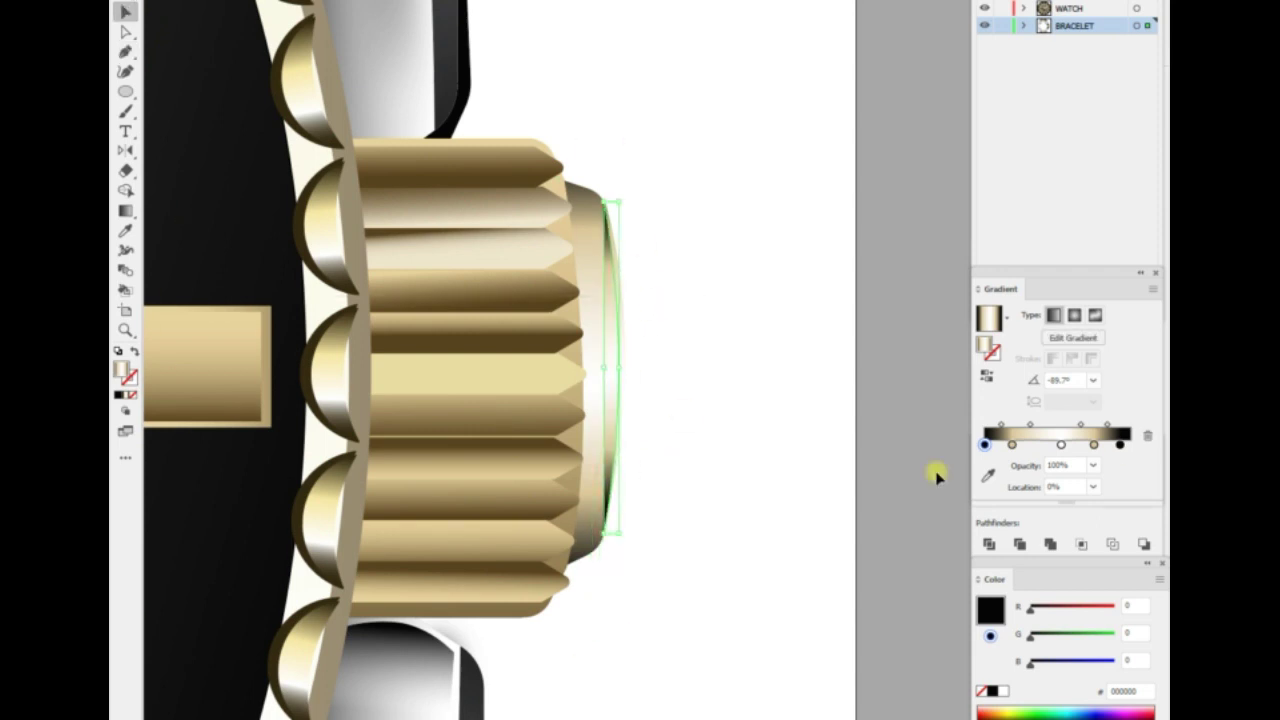
{"action": "key", "text": "d"}
{"action": "key", "text": "slash"}
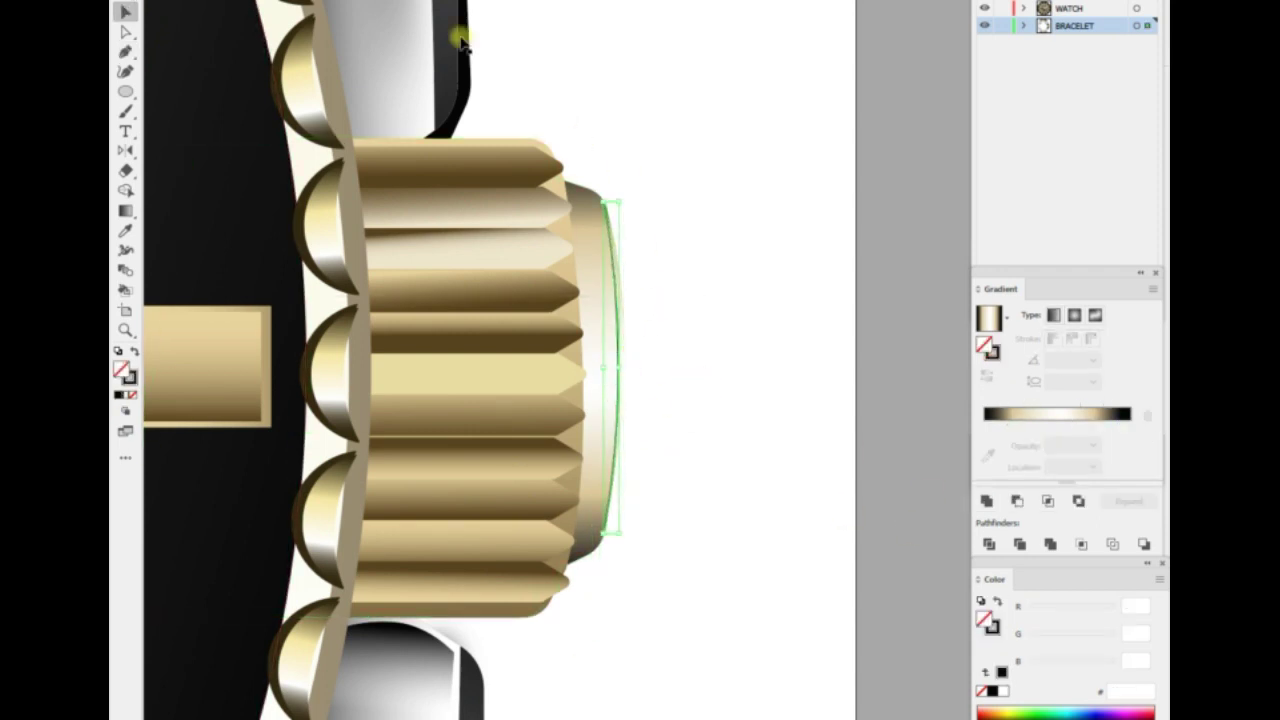
Select the dial's gradient-filled shape.
{"action": "scroll", "coordinate": [622, 378], "scroll_direction": "down", "scroll_amount": 2}
{"action": "scroll", "coordinate": [714, 360], "scroll_direction": "down", "scroll_amount": 2}
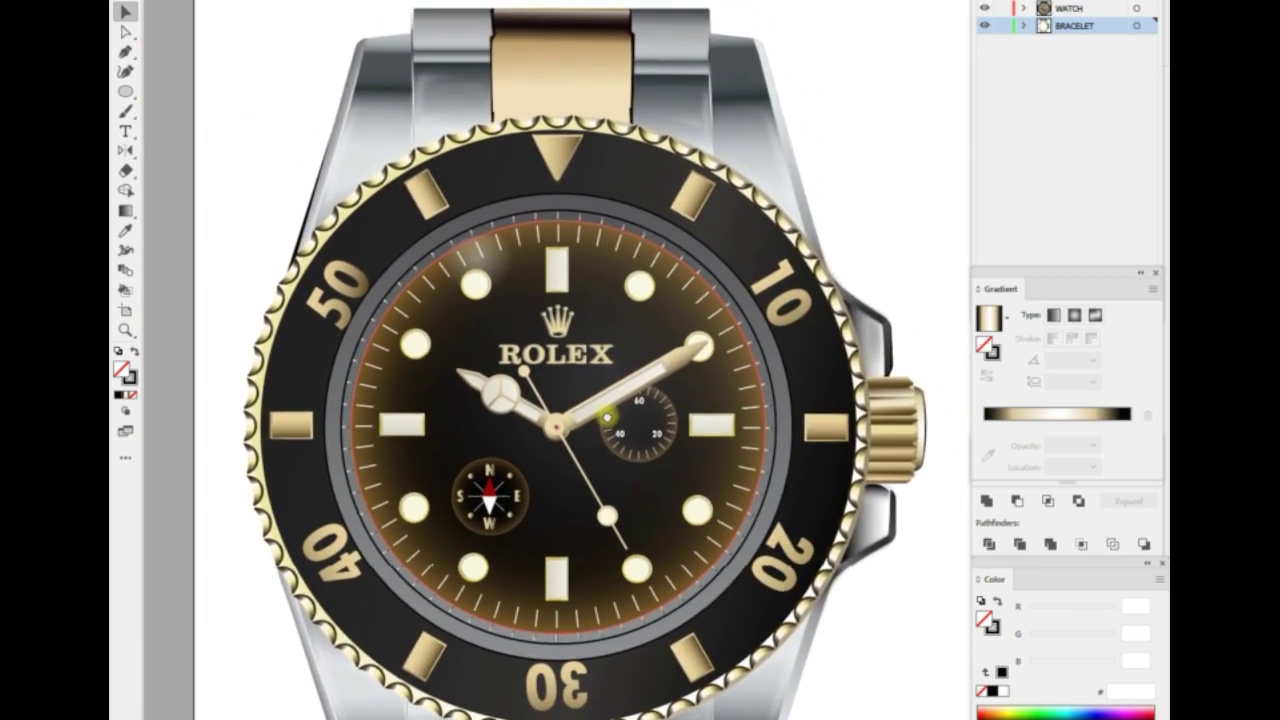
{"action": "left_click", "coordinate": [623, 209]}
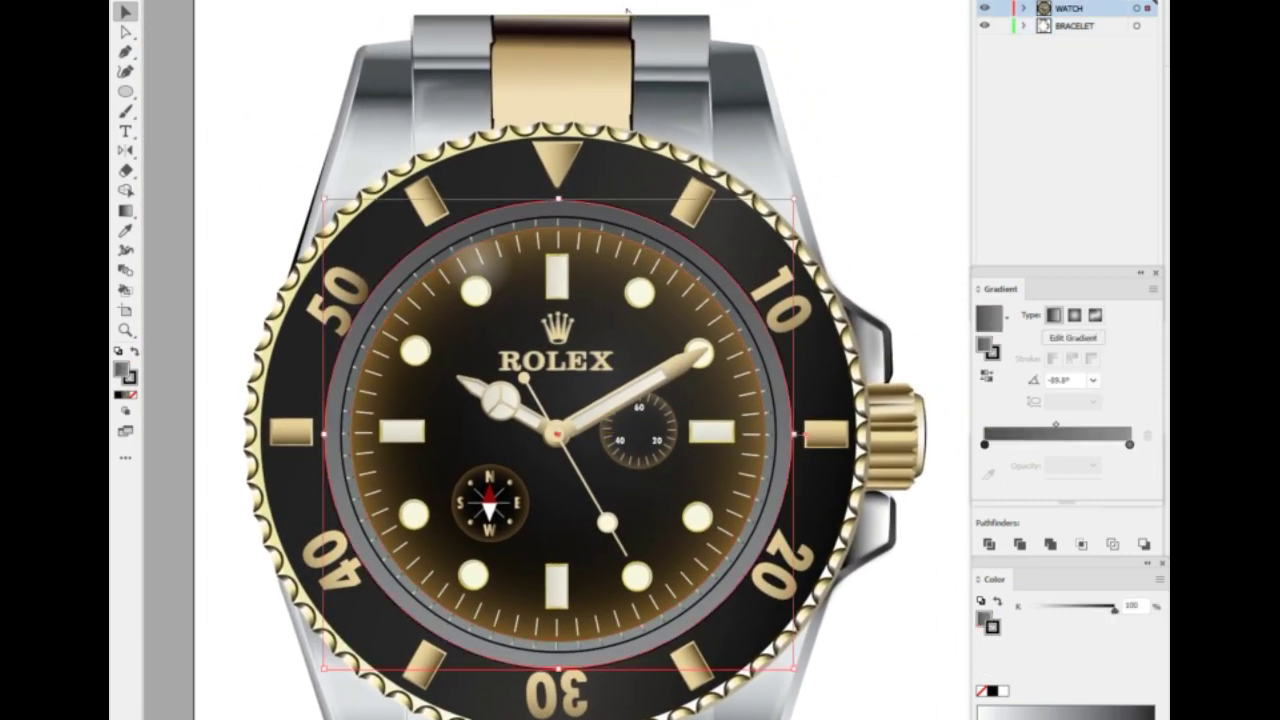
{"action": "left_click", "coordinate": [862, 174]}
{"action": "scroll", "coordinate": [885, 201], "scroll_direction": "down", "scroll_amount": 1}
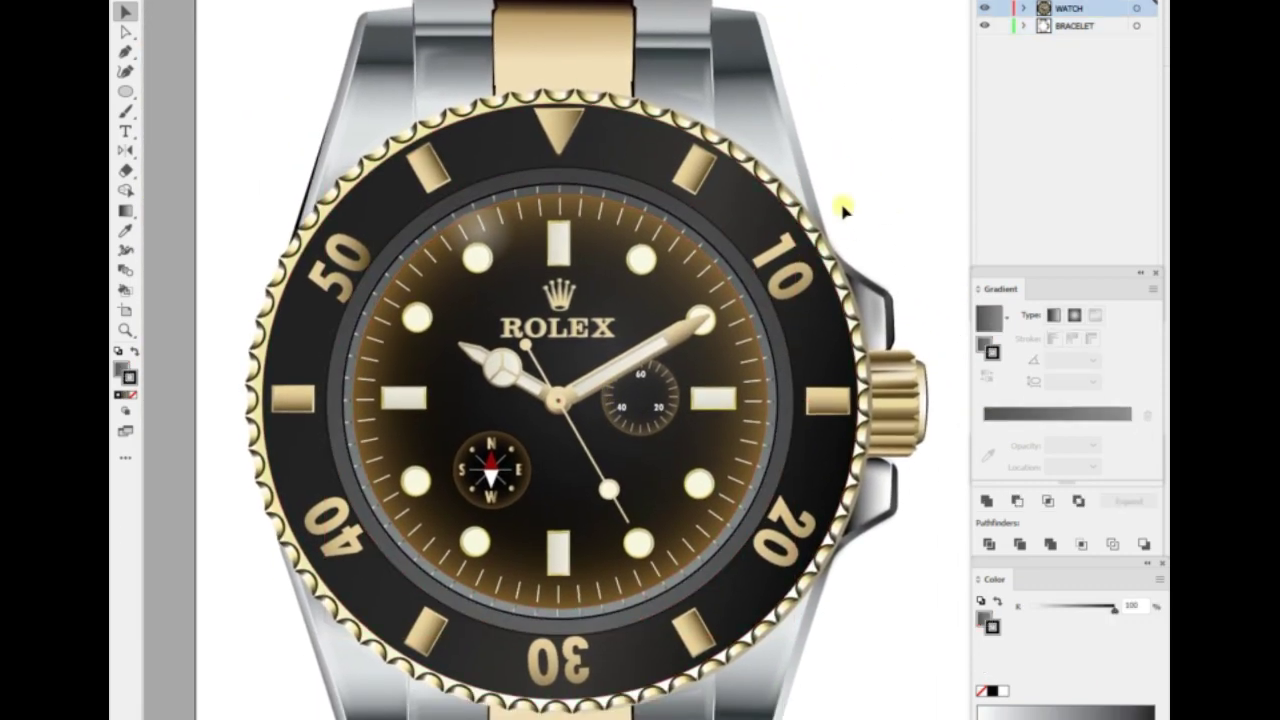
{"action": "left_click", "coordinate": [710, 264]}
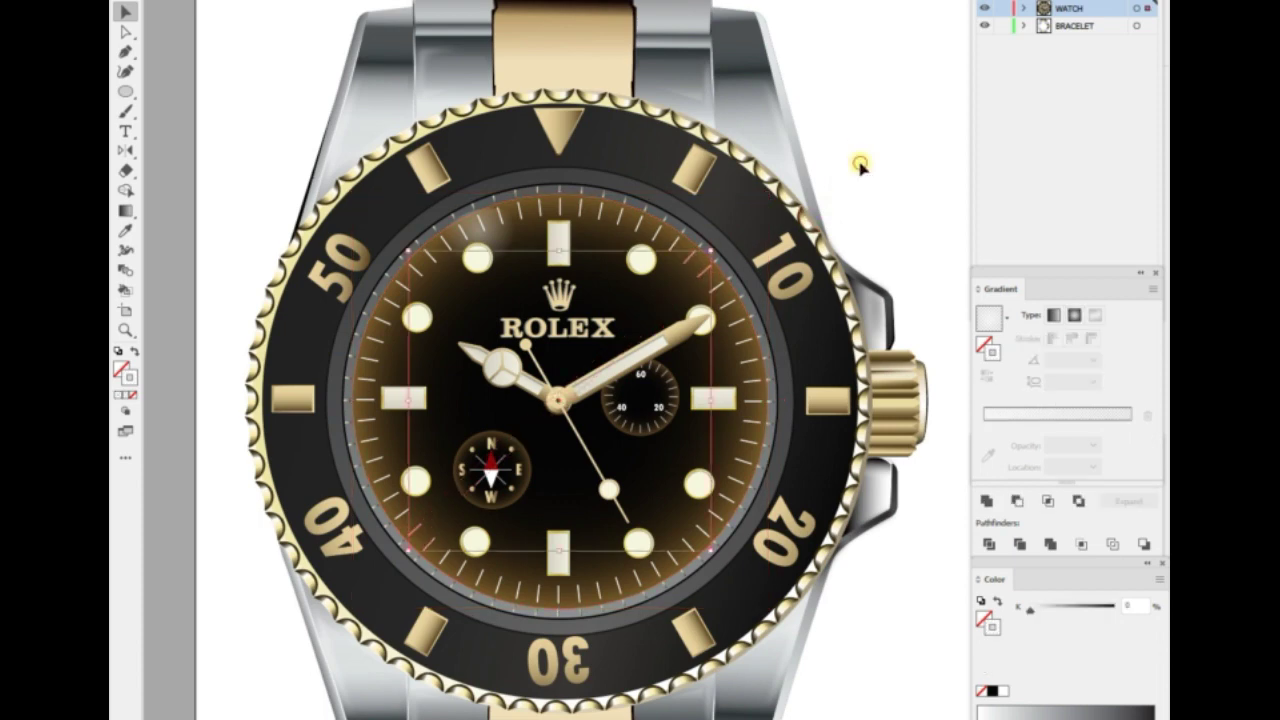
Complete the bezel minute ticks by rotating the bezel ring with Transform > Rotate.
{"action": "left_click", "coordinate": [745, 240]}
{"action": "right_click", "coordinate": [830, 136]}
{"action": "left_click", "coordinate": [1010, 340]}
{"action": "left_click", "coordinate": [920, 394]}
{"action": "right_click", "coordinate": [846, 143]}
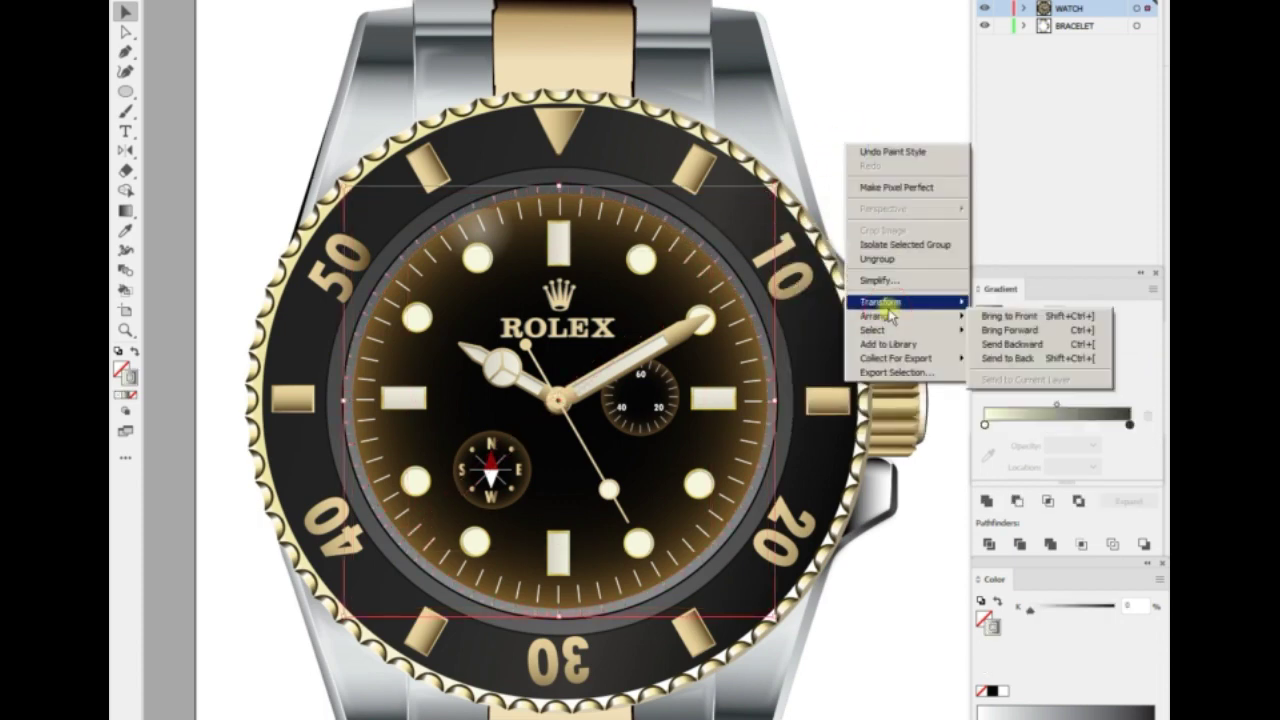
{"action": "left_click", "coordinate": [1010, 340]}
{"action": "left_click", "coordinate": [920, 394]}
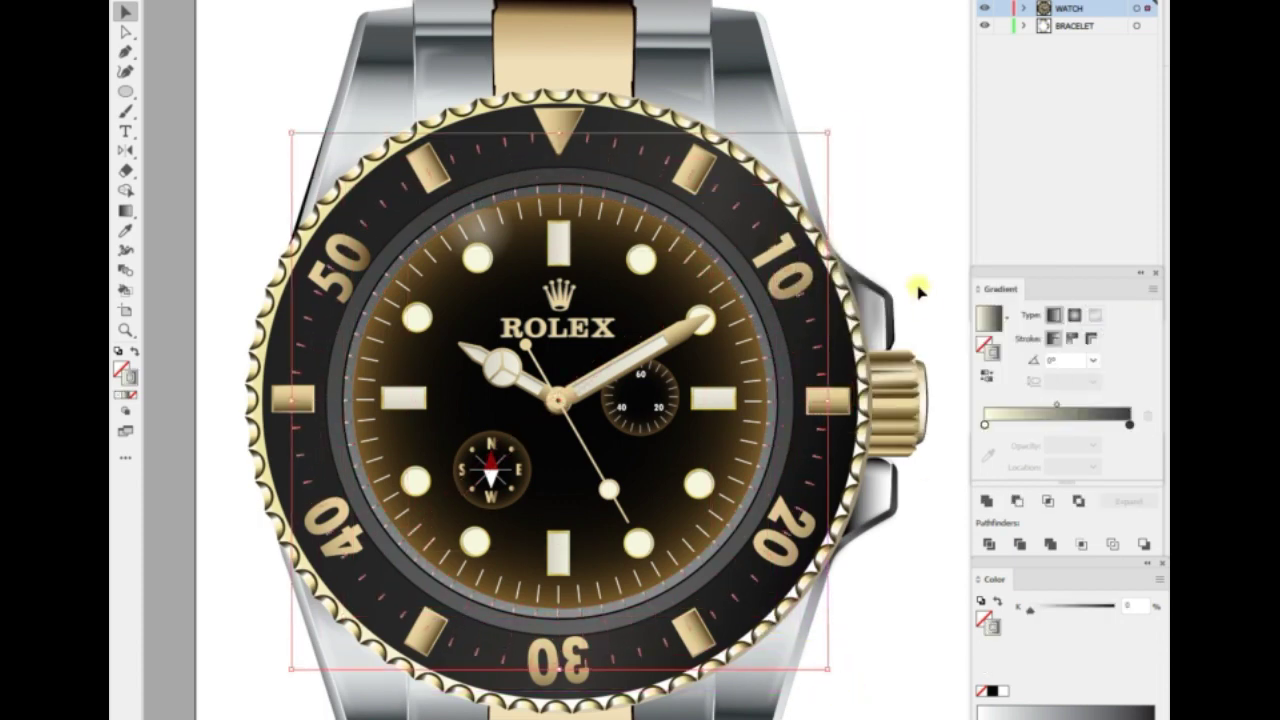
{"action": "left_click", "coordinate": [893, 213]}
Apply a gold hour marker's gradient to the bezel minute-tick group with the Eyedropper.
{"action": "key", "text": "ctrl+0"}
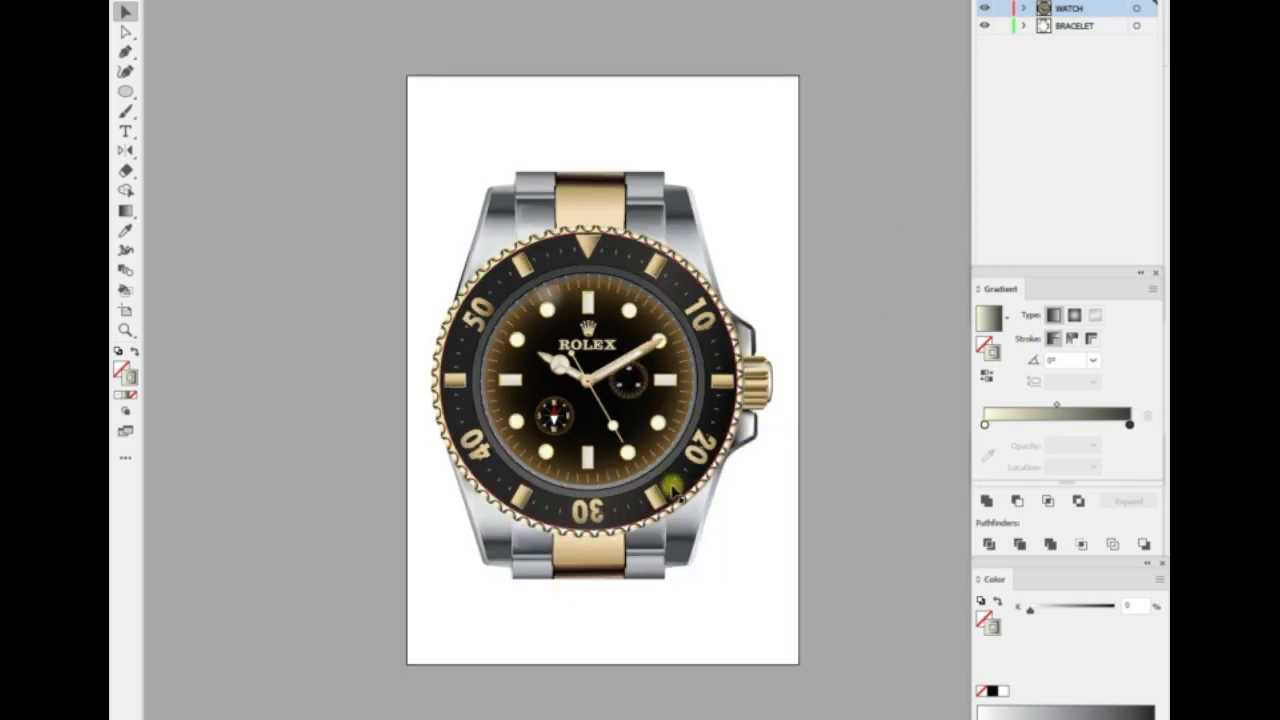
{"action": "scroll", "coordinate": [672, 487], "scroll_direction": "up", "scroll_amount": 3}
{"action": "scroll", "coordinate": [366, 291], "scroll_direction": "up", "scroll_amount": 2}
{"action": "scroll", "coordinate": [352, 462], "scroll_direction": "up", "scroll_amount": 1}
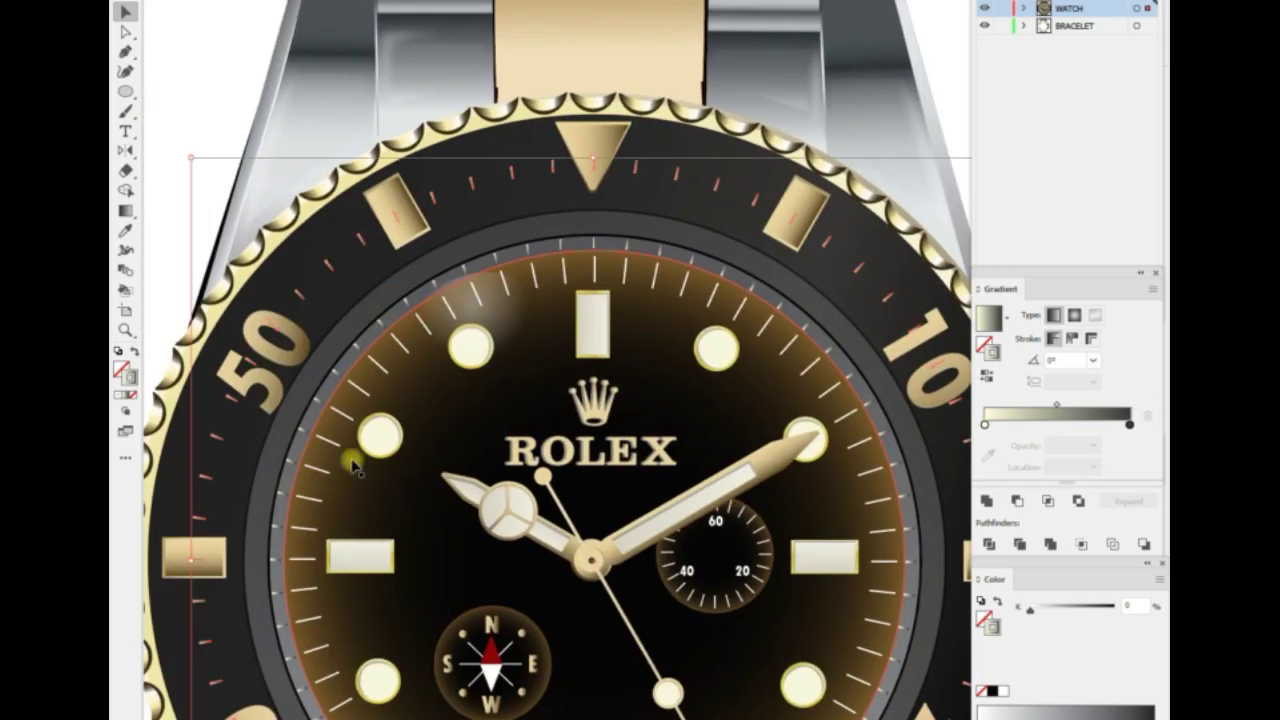
{"action": "scroll", "coordinate": [250, 242], "scroll_direction": "left", "scroll_amount": 2}
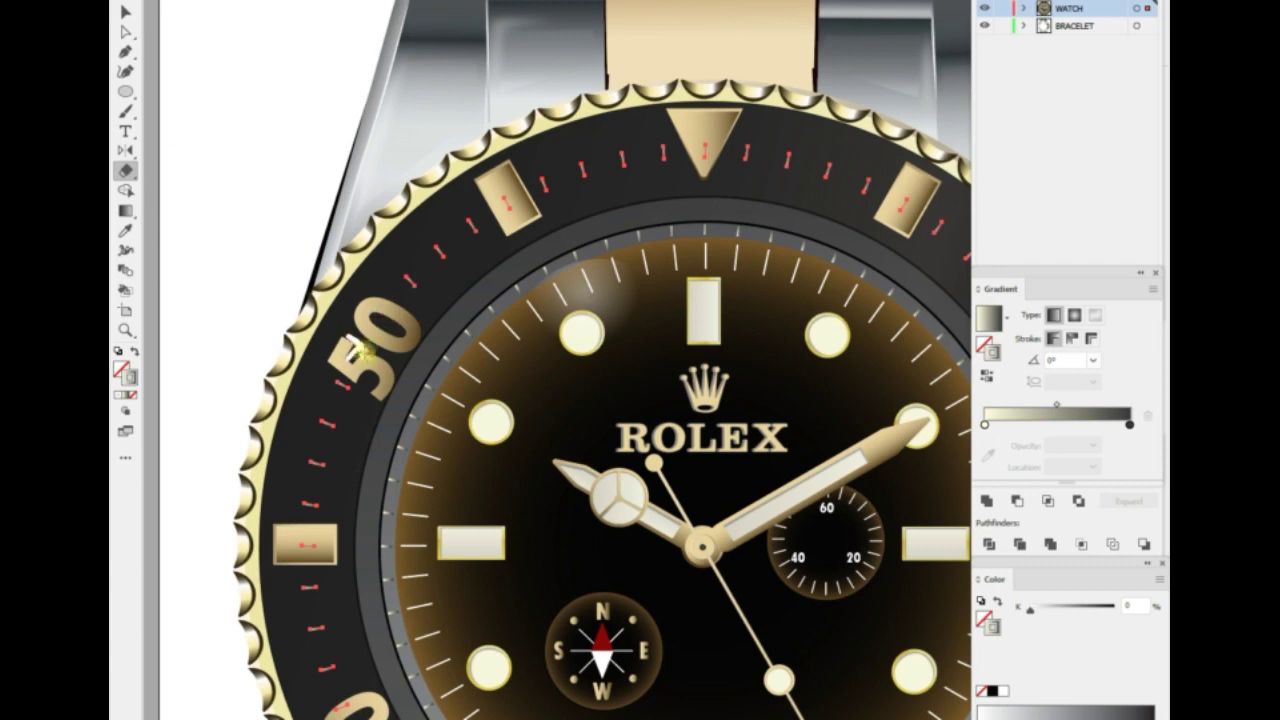
{"action": "scroll", "coordinate": [620, 230], "scroll_direction": "right", "scroll_amount": 5}
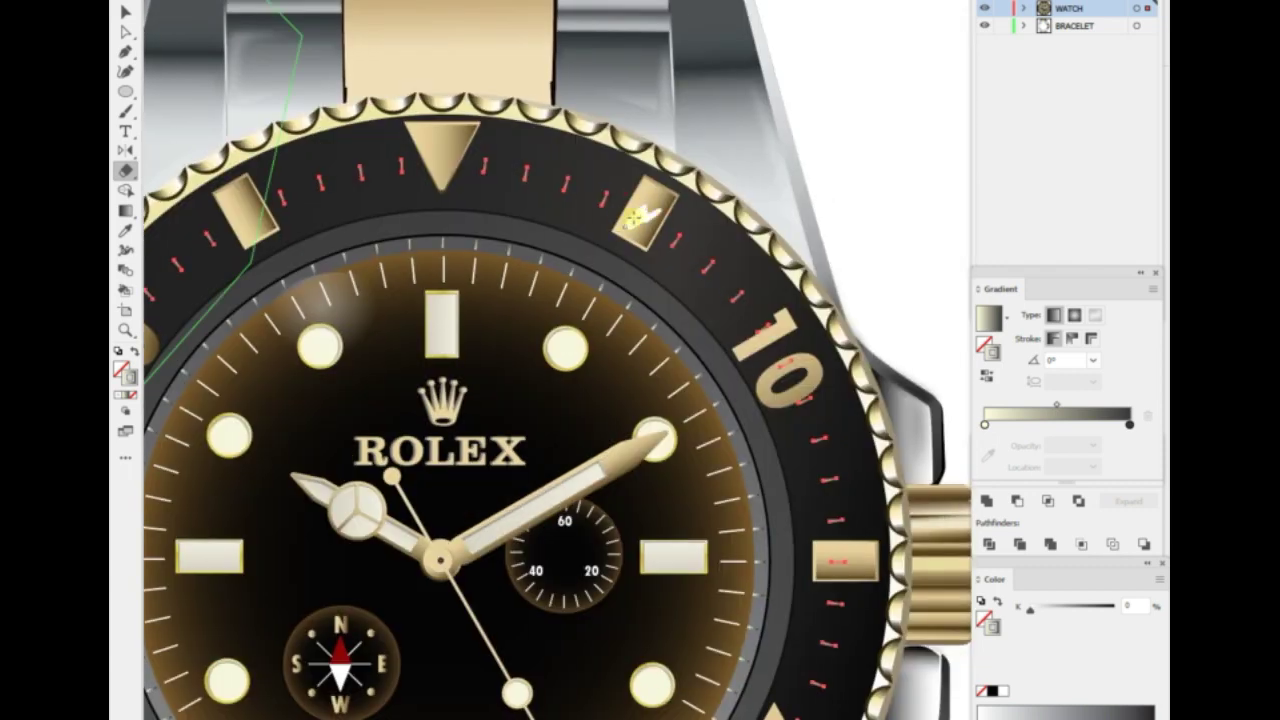
{"action": "scroll", "coordinate": [803, 400], "scroll_direction": "down", "scroll_amount": 4}
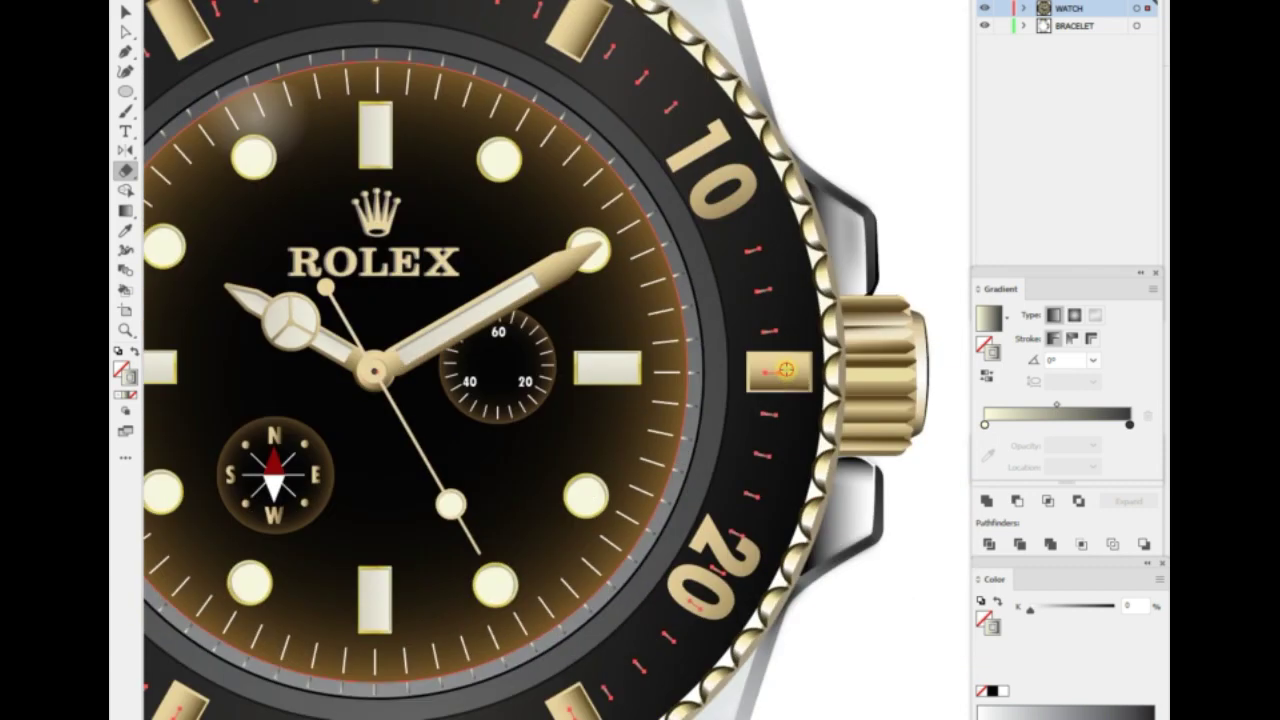
{"action": "scroll", "coordinate": [795, 392], "scroll_direction": "down", "scroll_amount": 3}
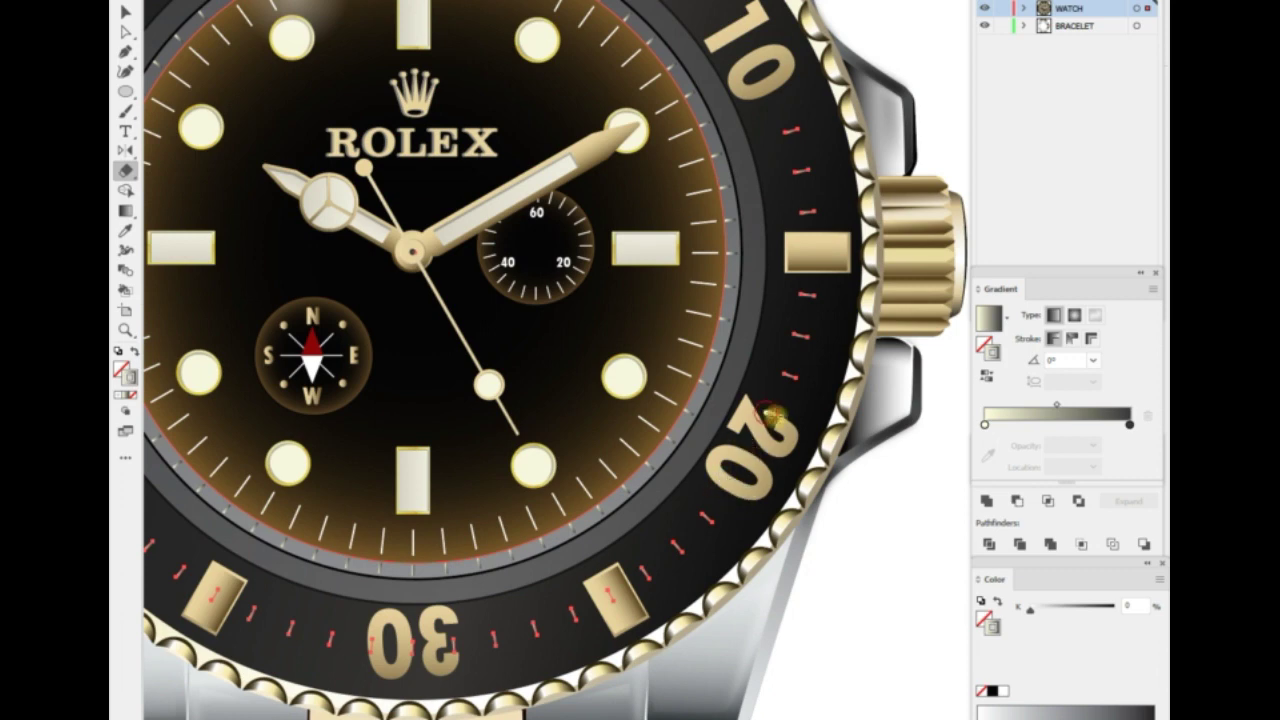
{"action": "scroll", "coordinate": [790, 408], "scroll_direction": "down", "scroll_amount": 3}
{"action": "scroll", "coordinate": [790, 408], "scroll_direction": "left", "scroll_amount": 3}
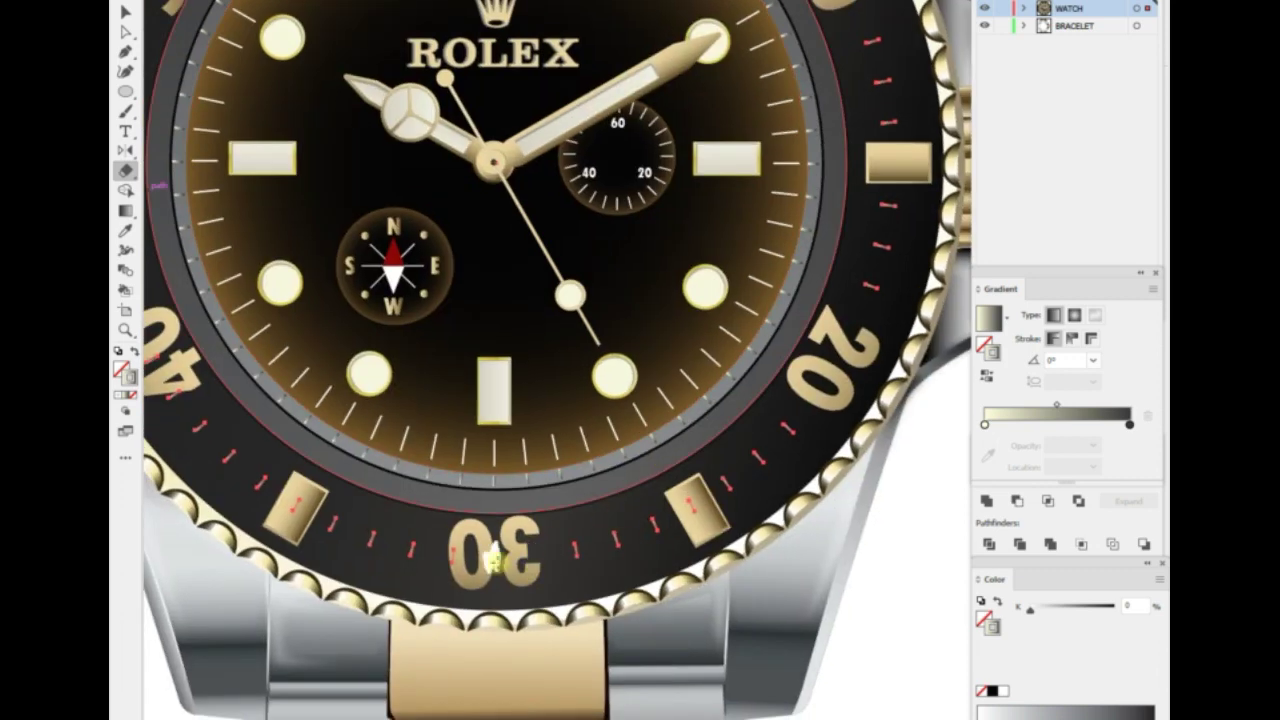
{"action": "scroll", "coordinate": [420, 460], "scroll_direction": "up", "scroll_amount": 3}
{"action": "scroll", "coordinate": [428, 463], "scroll_direction": "left", "scroll_amount": 6}
{"action": "key", "text": "v"}
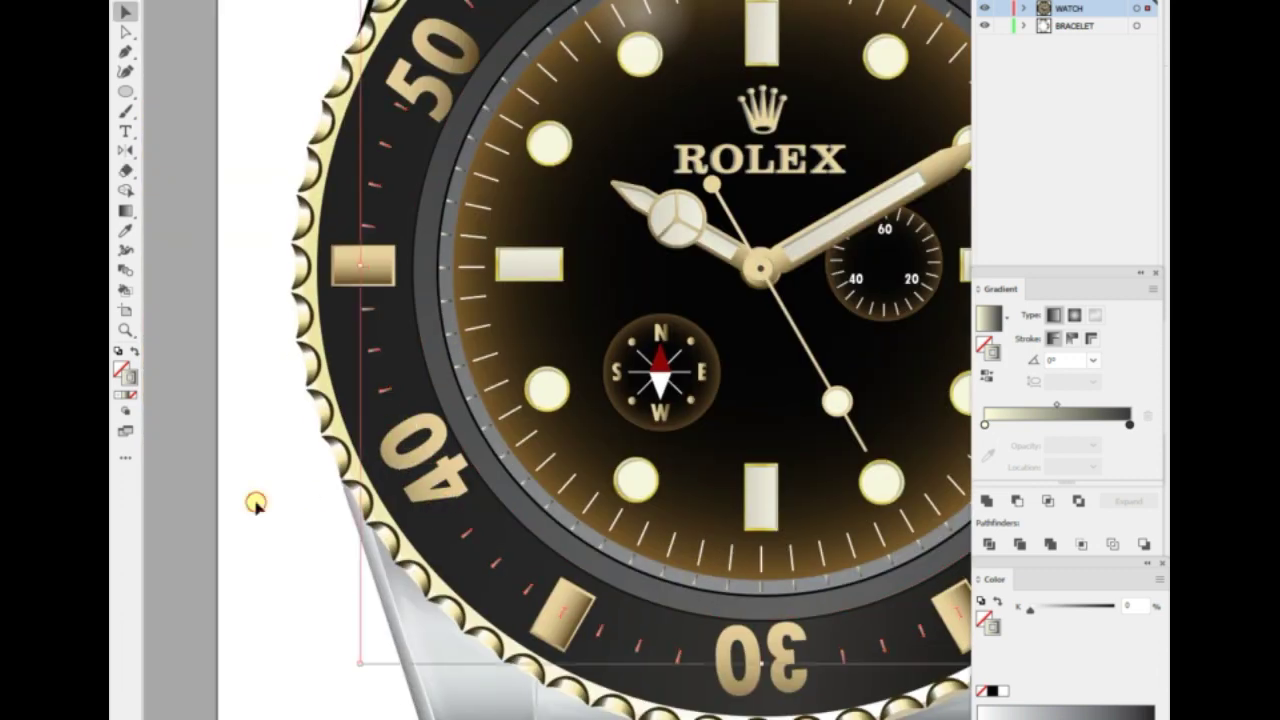
{"action": "right_click", "coordinate": [306, 558]}
{"action": "left_click", "coordinate": [503, 535]}
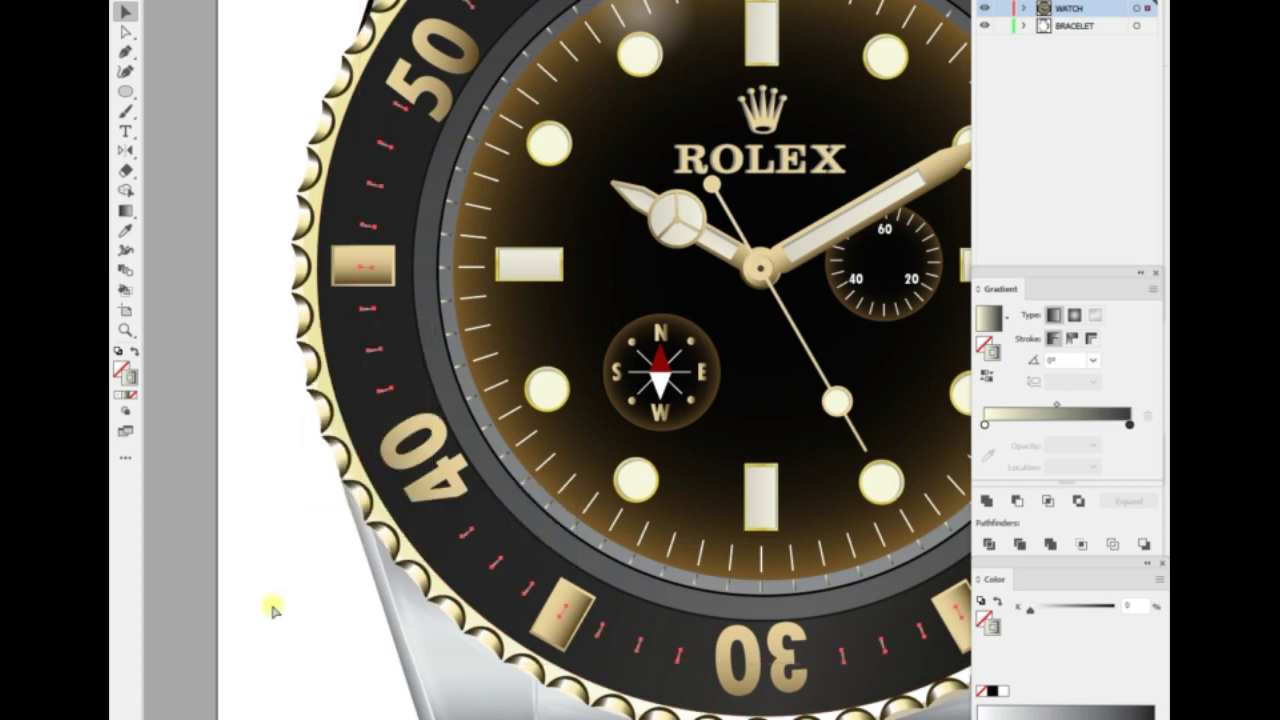
{"action": "left_click", "coordinate": [488, 568]}
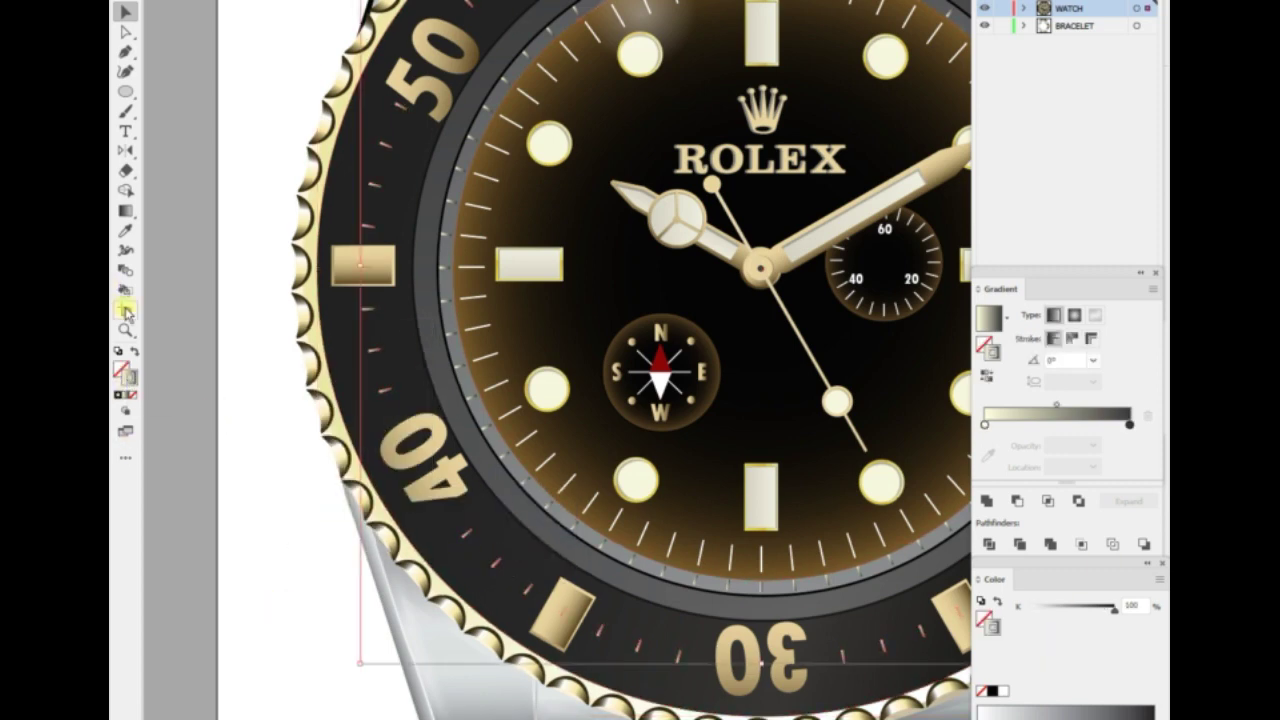
{"action": "key", "text": "i"}
{"action": "left_click", "coordinate": [347, 270]}
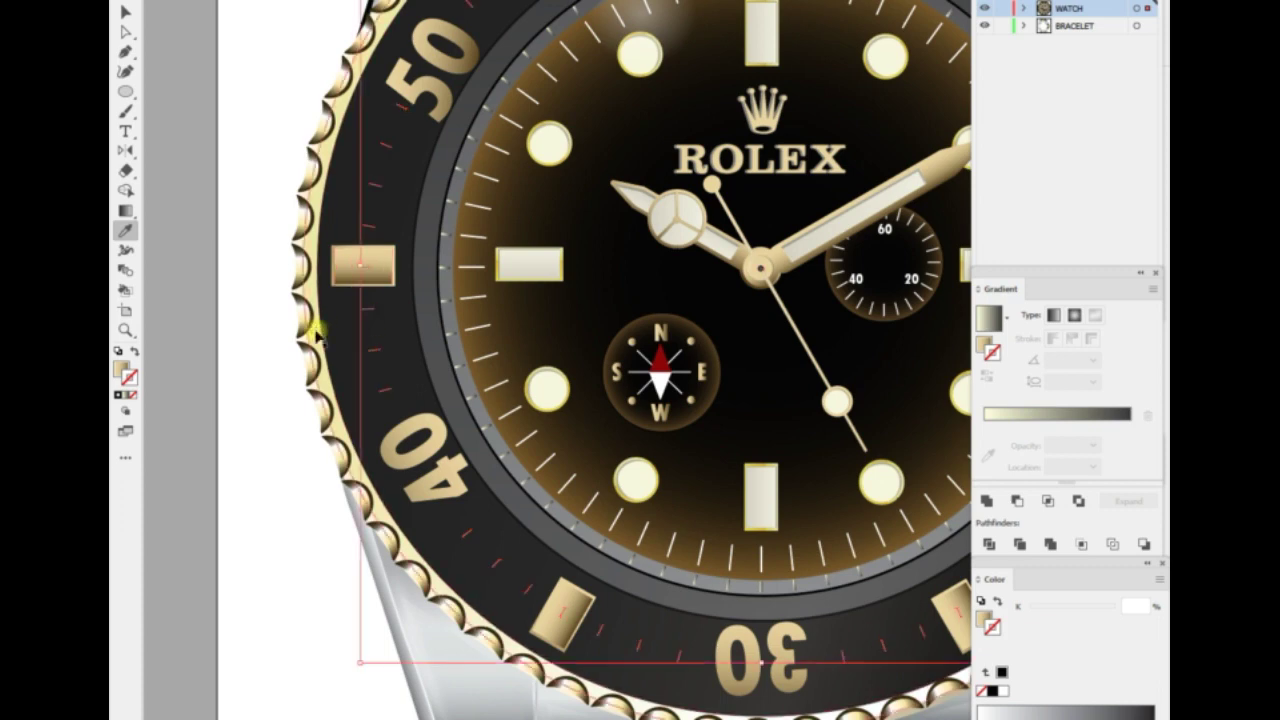
{"action": "key", "text": "ctrl+0"}
Outline a shadow shape on the top bracelet link where it meets the bezel.
{"action": "key", "text": "v"}
{"action": "key", "text": "x"}
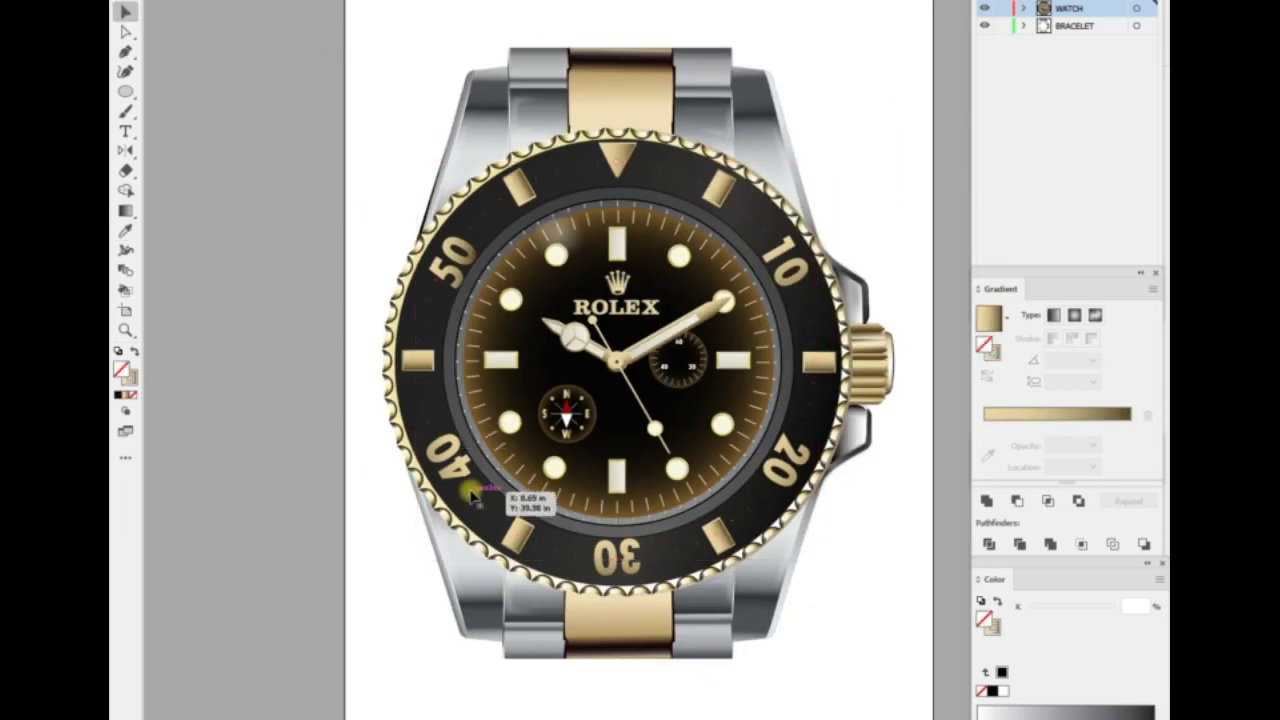
{"action": "left_click", "coordinate": [259, 464]}
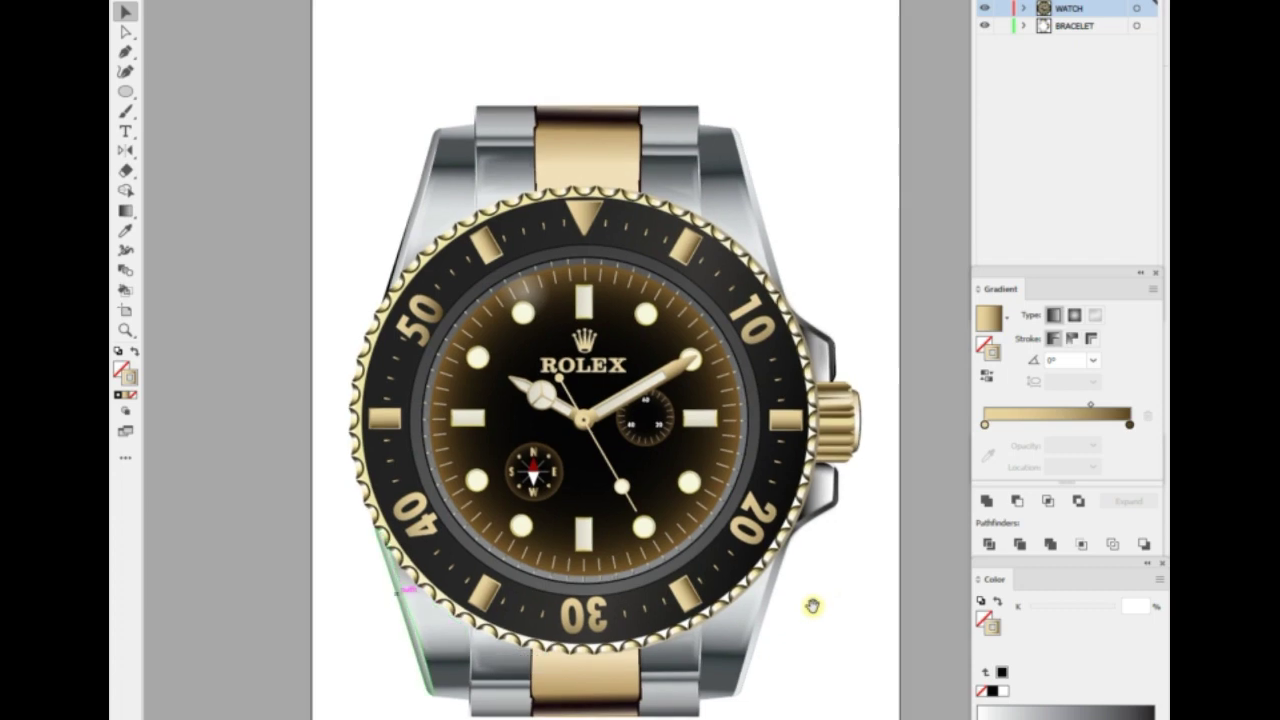
{"action": "key", "text": "ctrl+plus"}
{"action": "key", "text": "ctrl+plus"}
{"action": "scroll", "coordinate": [855, 205], "scroll_direction": "up", "scroll_amount": 5}
{"action": "left_click", "coordinate": [600, 205]}
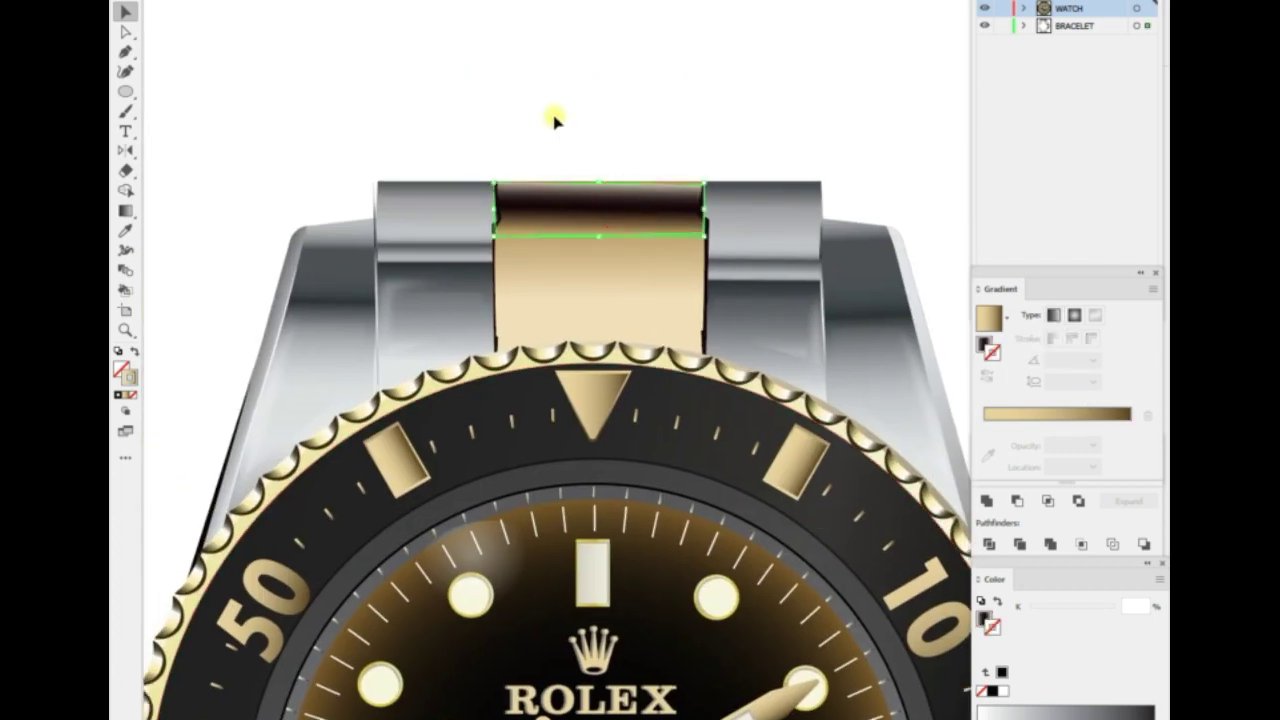
{"action": "left_click", "coordinate": [705, 330]}
Send the shadow behind the link and give it a vertical black-to-transparent gradient.
{"action": "right_click", "coordinate": [630, 126]}
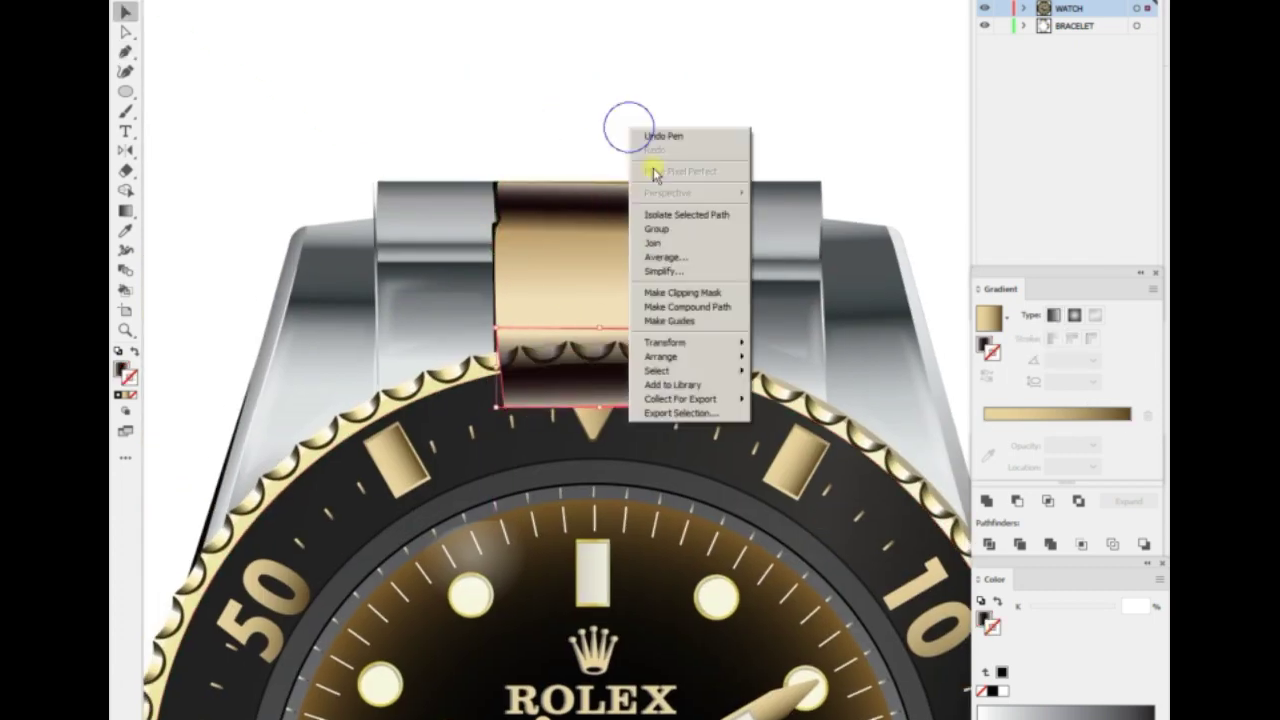
{"action": "left_click", "coordinate": [780, 398]}
{"action": "left_click", "coordinate": [120, 208]}
{"action": "mouse_move", "coordinate": [591, 340]}
{"action": "left_mouse_down"}
{"action": "mouse_move", "coordinate": [591, 300]}
{"action": "mouse_move", "coordinate": [597, 366]}
{"action": "left_mouse_up"}
{"action": "key", "text": "v"}
{"action": "left_click", "coordinate": [623, 137]}
{"action": "key", "text": "ctrl+0"}
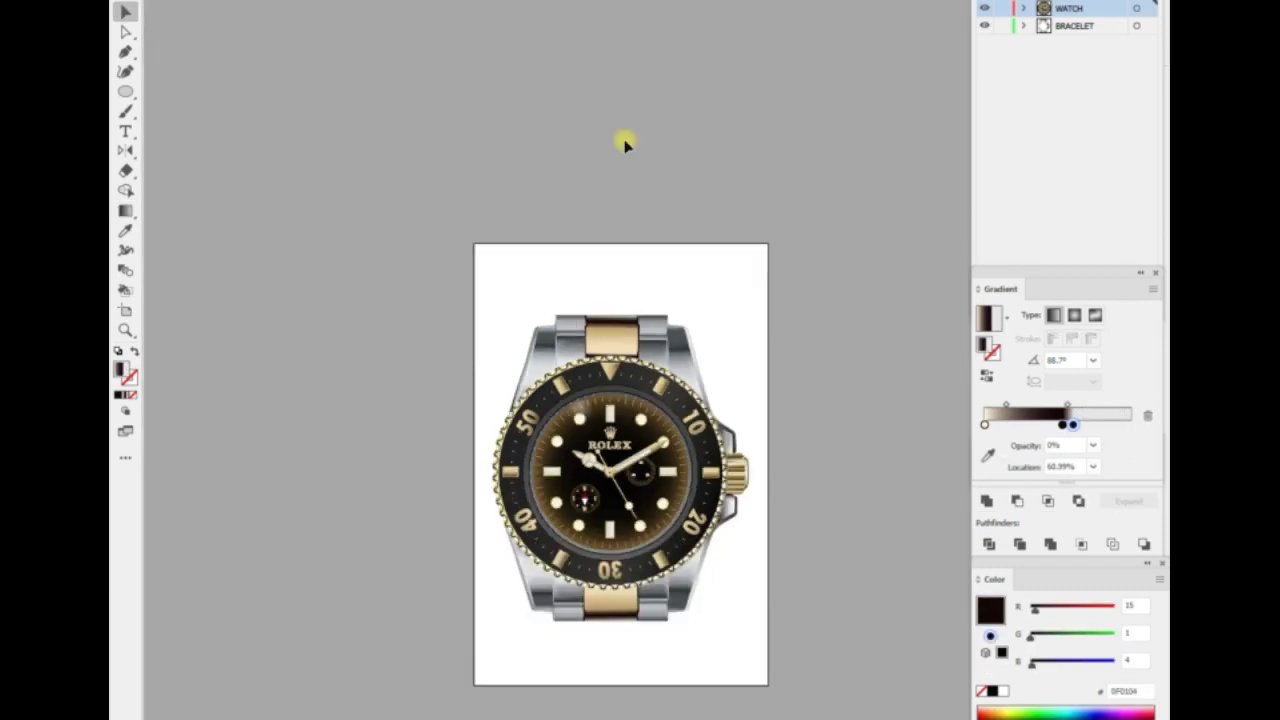
{"action": "key", "text": "ctrl+plus"}
{"action": "left_click", "coordinate": [642, 430]}
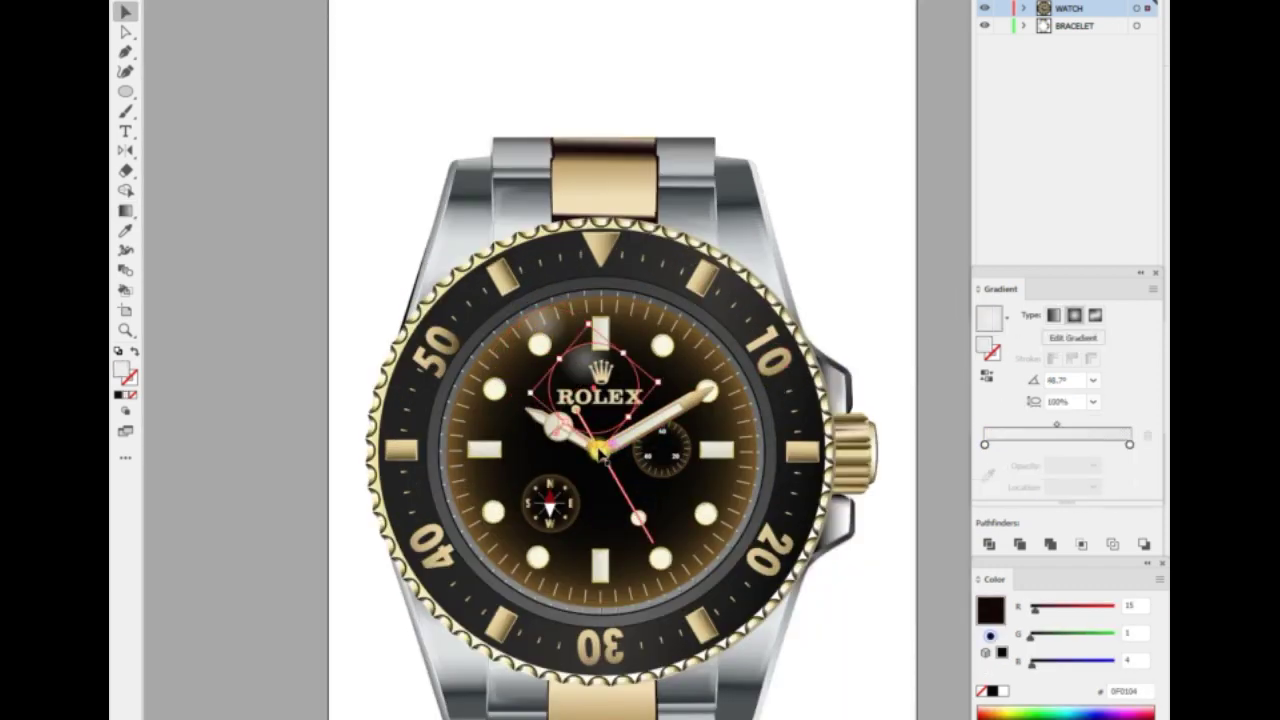
Add a white 60% opacity stop to the dial ring's grey gradient.
{"action": "left_click", "coordinate": [834, 229]}
{"action": "scroll", "coordinate": [814, 606], "scroll_direction": "down", "scroll_amount": 2}
{"action": "left_click", "coordinate": [482, 545]}
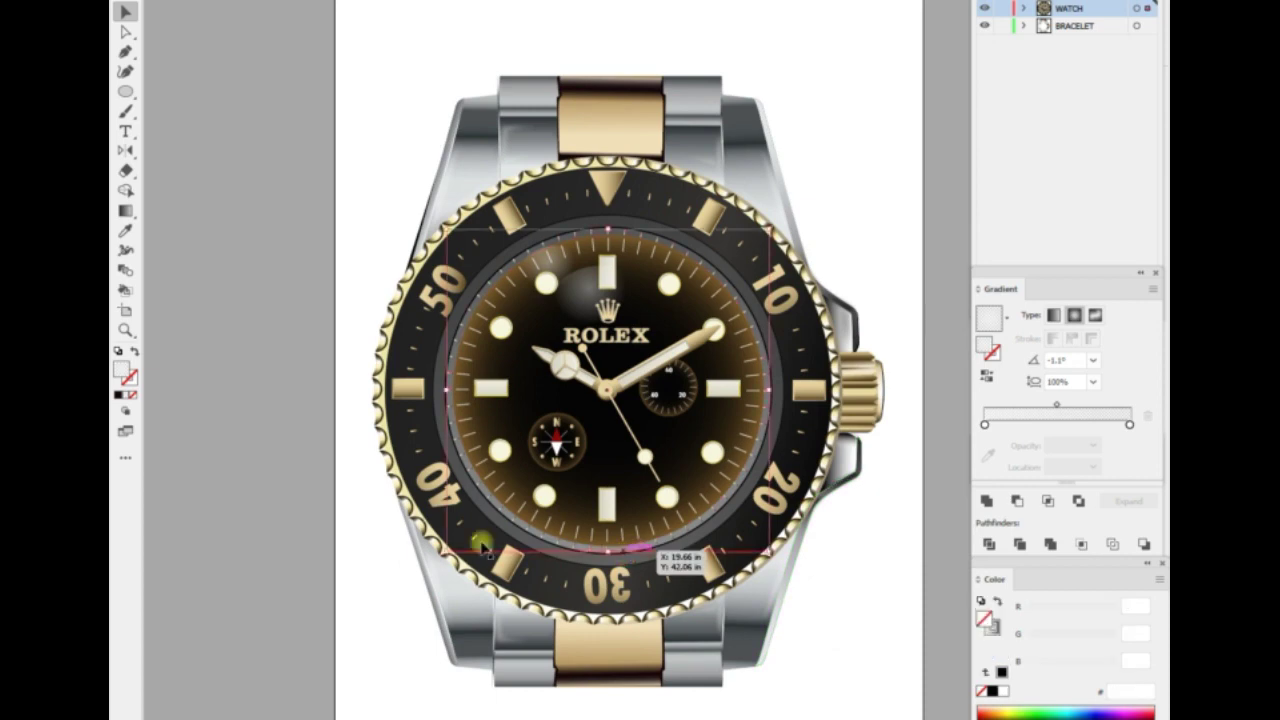
{"action": "key", "text": "x"}
{"action": "left_click", "coordinate": [690, 538]}
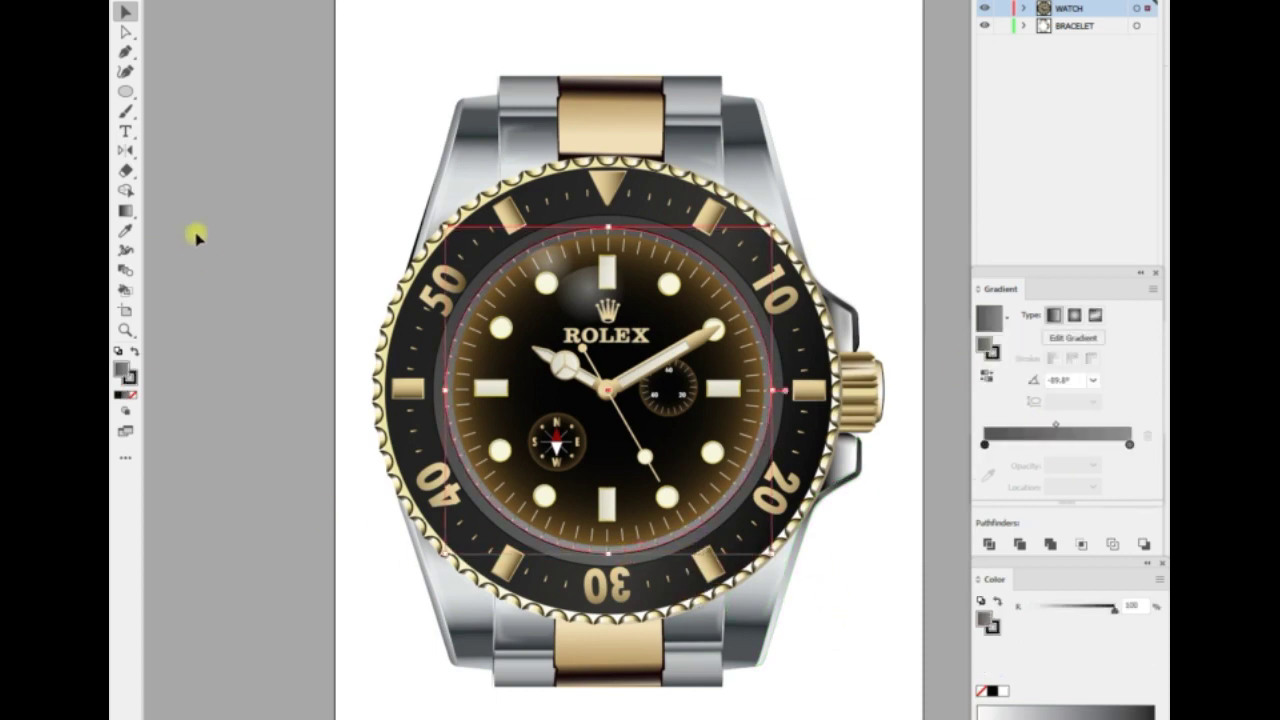
{"action": "left_click", "coordinate": [1041, 444]}
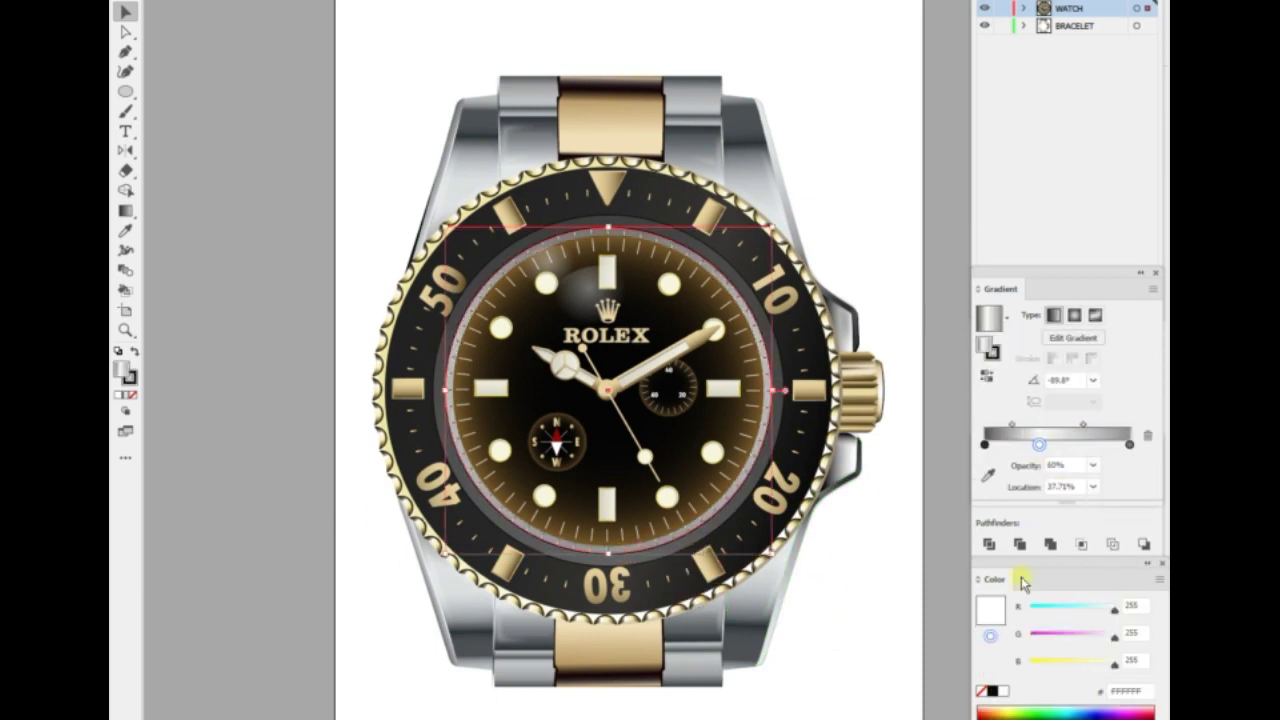
{"action": "left_click", "coordinate": [856, 561]}
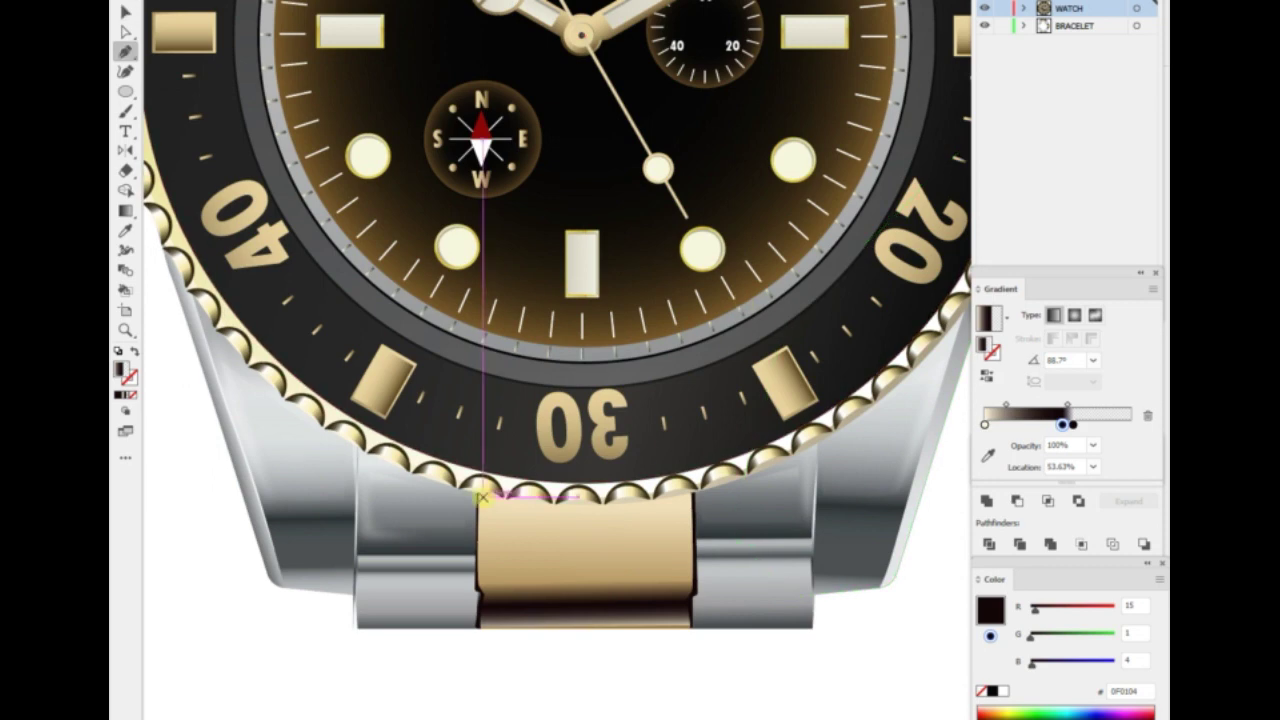
Outline a shadow on the lower link, send it behind the bezel, and apply a vertical gradient.
{"action": "left_click", "coordinate": [481, 497]}
{"action": "left_click", "coordinate": [690, 497]}
{"action": "left_click", "coordinate": [481, 497]}
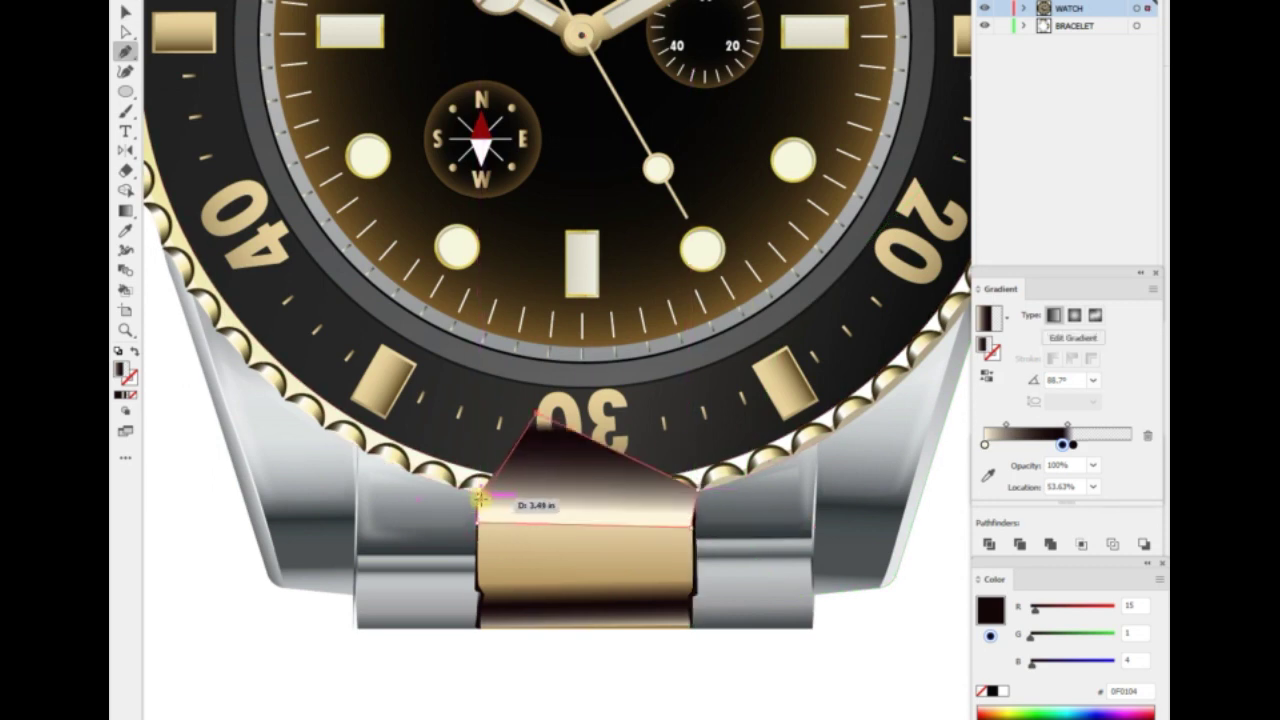
{"action": "key", "text": "v"}
{"action": "right_click", "coordinate": [510, 362]}
{"action": "left_click", "coordinate": [680, 630]}
{"action": "key", "text": "g"}
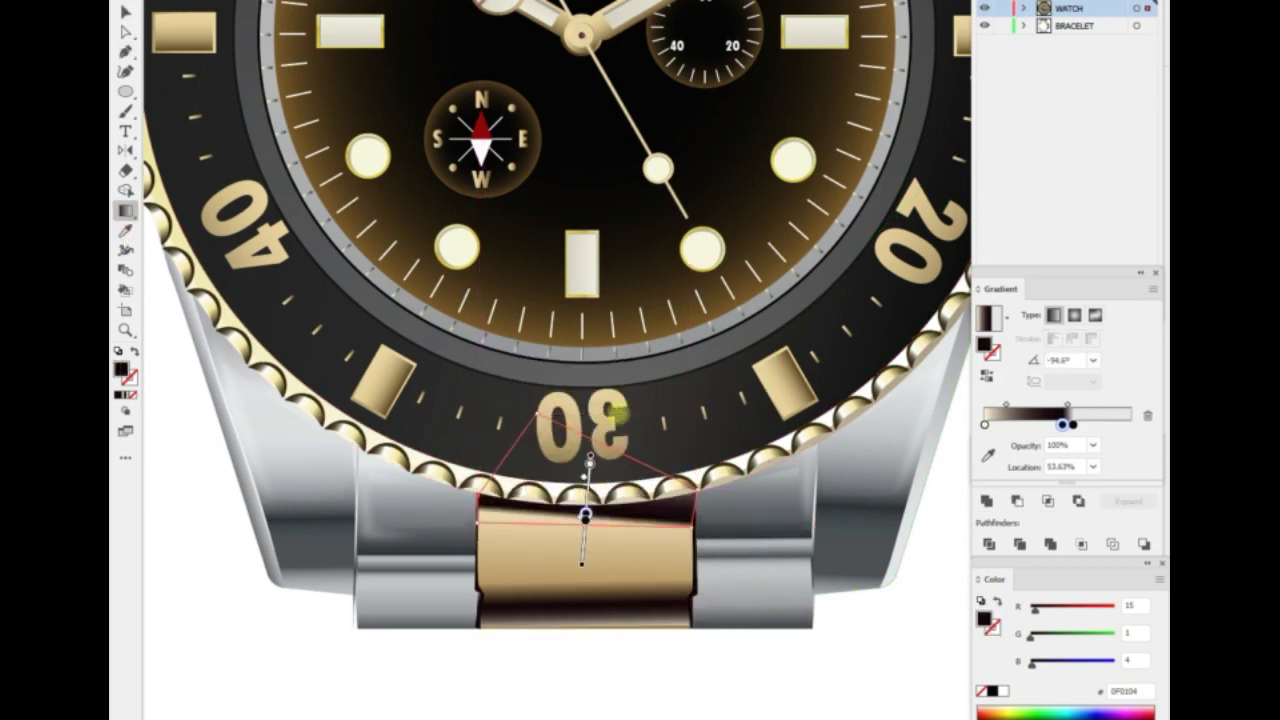
{"action": "mouse_move", "coordinate": [586, 514]}
{"action": "left_mouse_down"}
{"action": "mouse_move", "coordinate": [590, 462]}
{"action": "mouse_move", "coordinate": [585, 607]}
{"action": "left_mouse_up"}
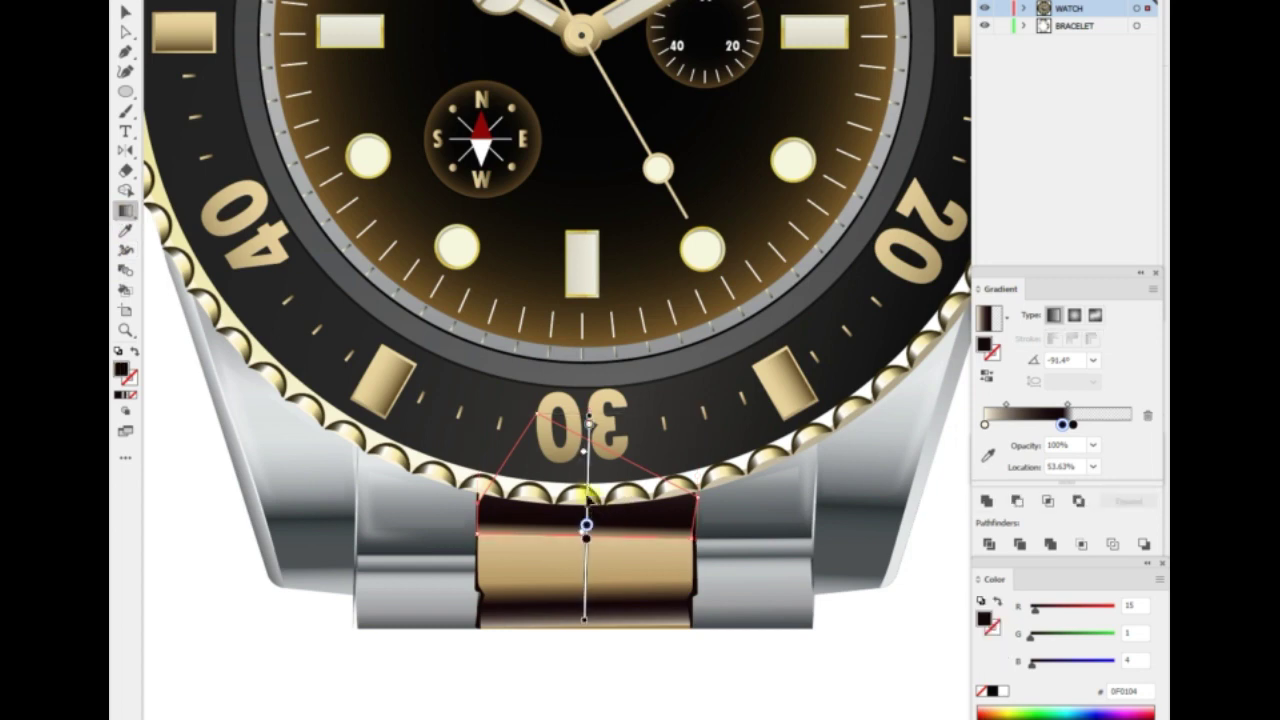
{"action": "key", "text": "v"}
{"action": "key", "text": "ctrl+0"}
{"action": "scroll", "coordinate": [700, 537], "scroll_direction": "up", "scroll_amount": 2}
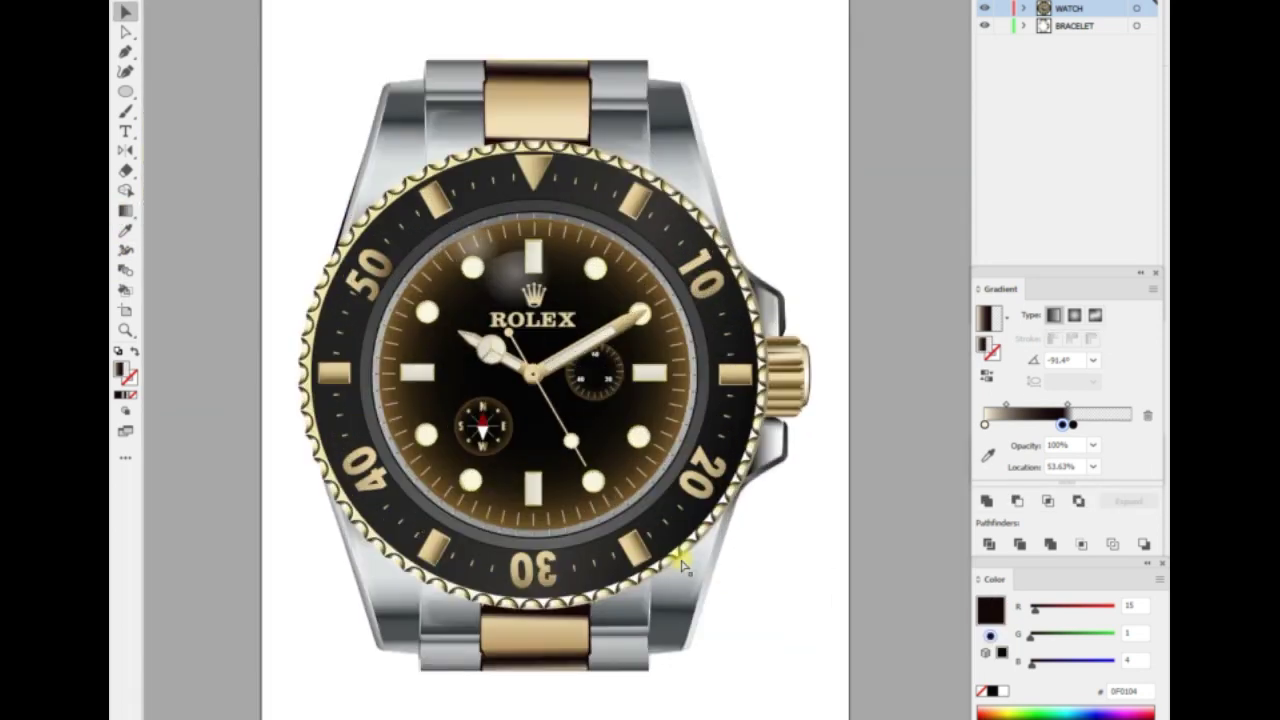